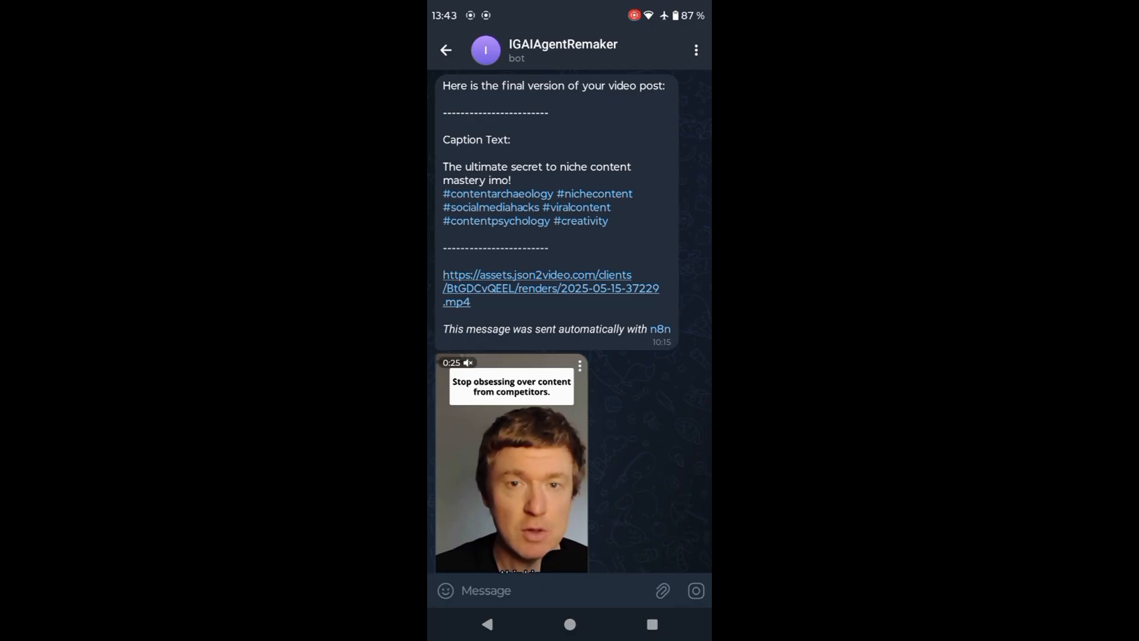
- Review the bot's final video post, play its generated video and view the published TikTok version
scroll(570, 320, "down", 1)
left_click(511, 438)
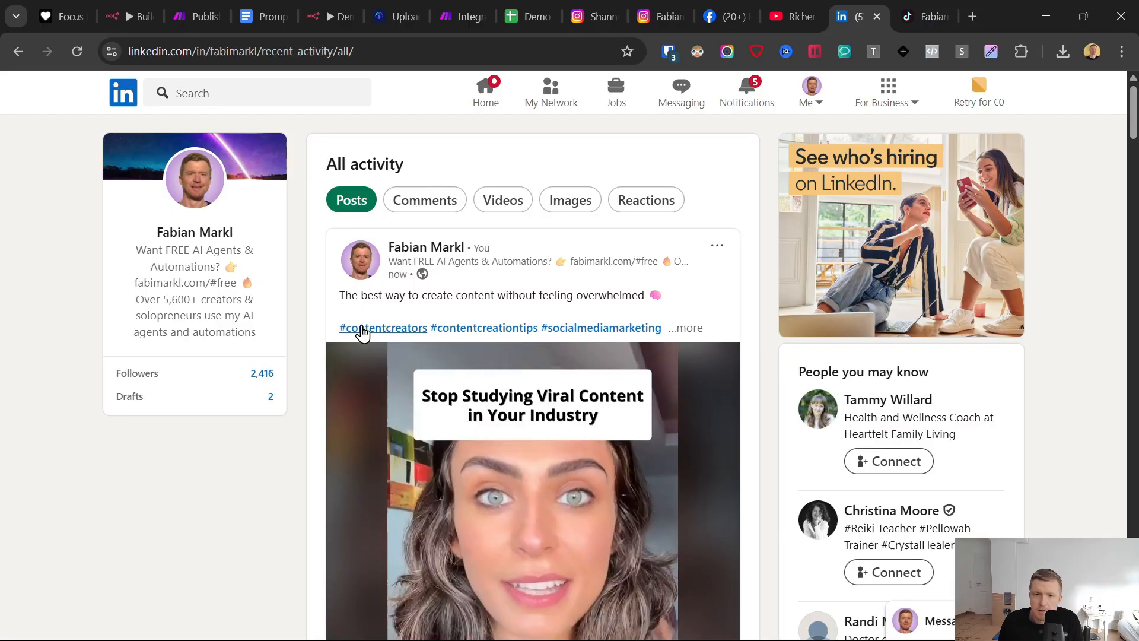
scroll(563, 453, "down", 3)
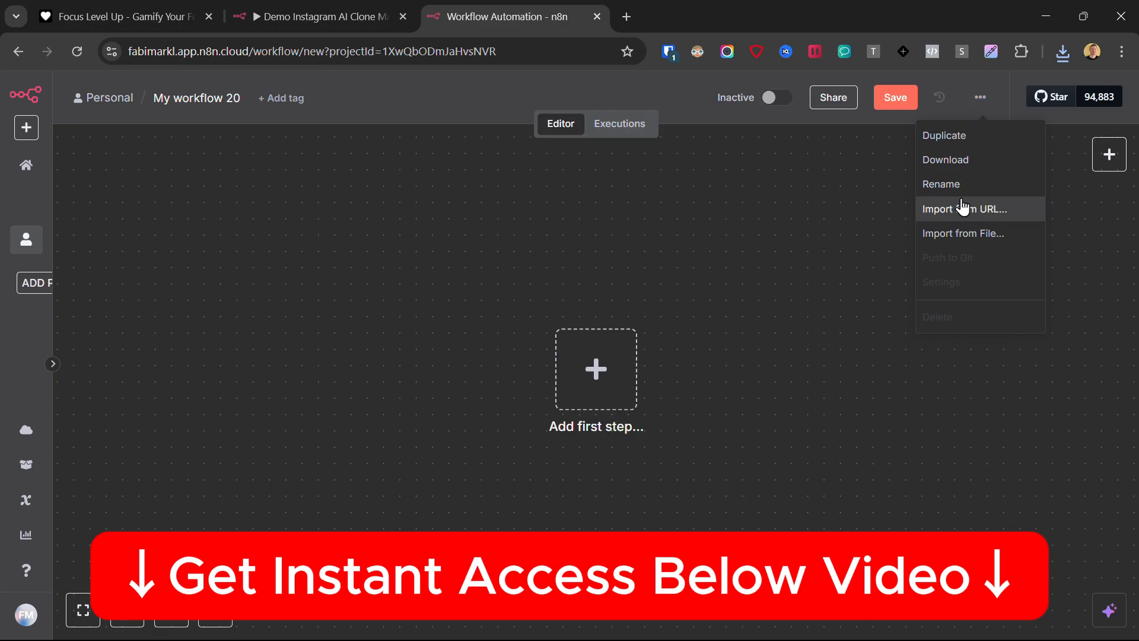
- Import the prebuilt automation template from a file into the new empty workflow
left_click(965, 238)
double_click(267, 149)
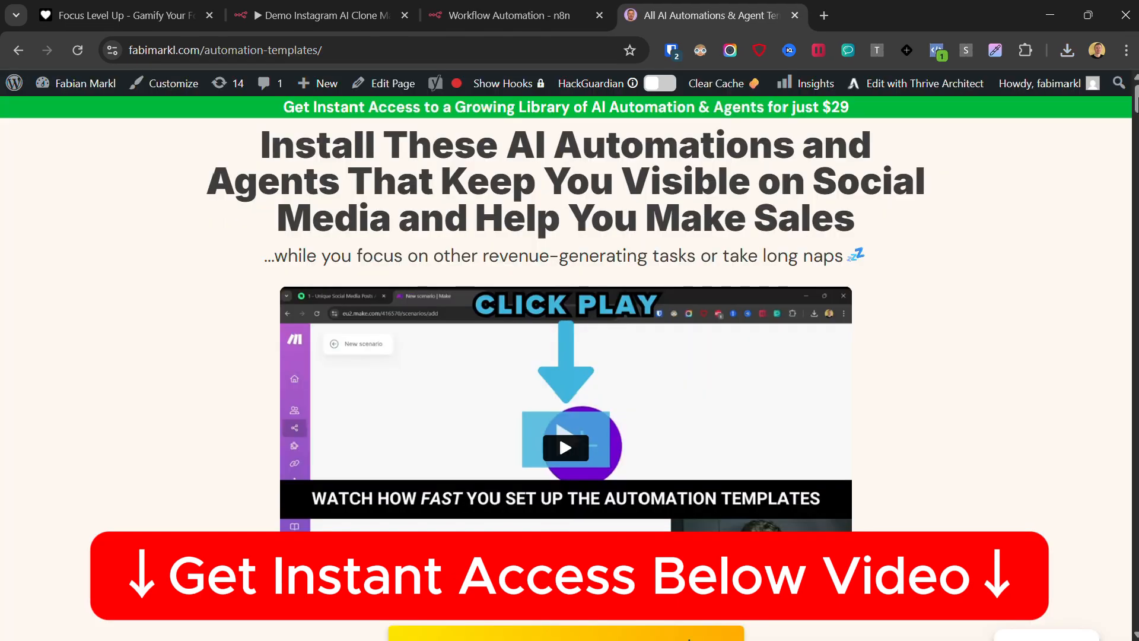
- Look over the imported workflow and browse the AI automation and agent templates page
scroll(569, 356, "down", 10)
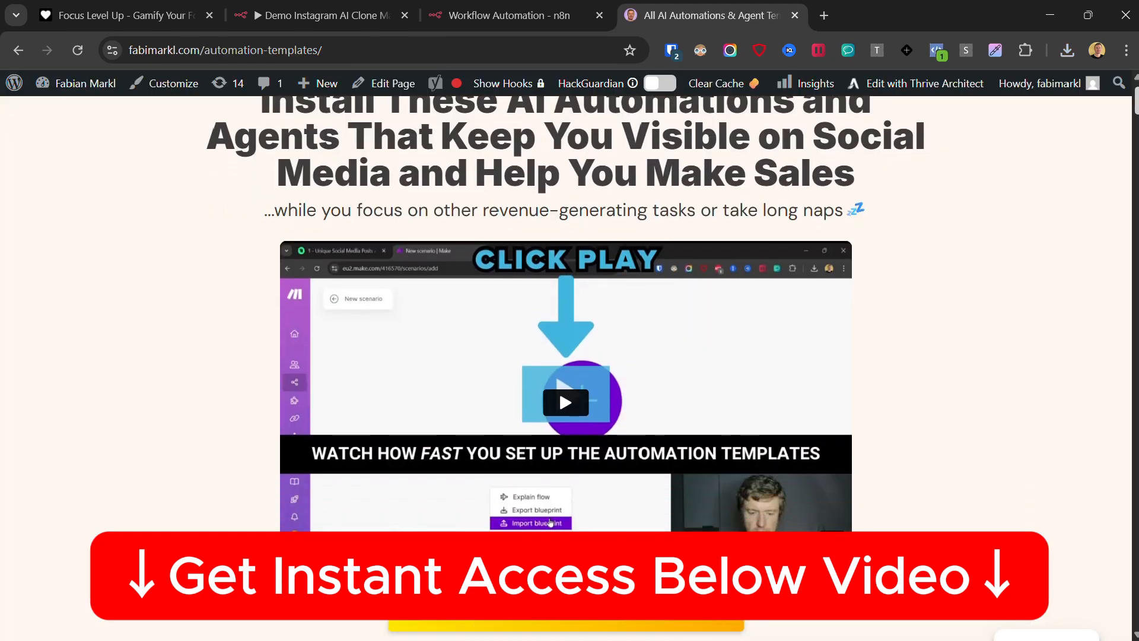
scroll(569, 356, "down", 15)
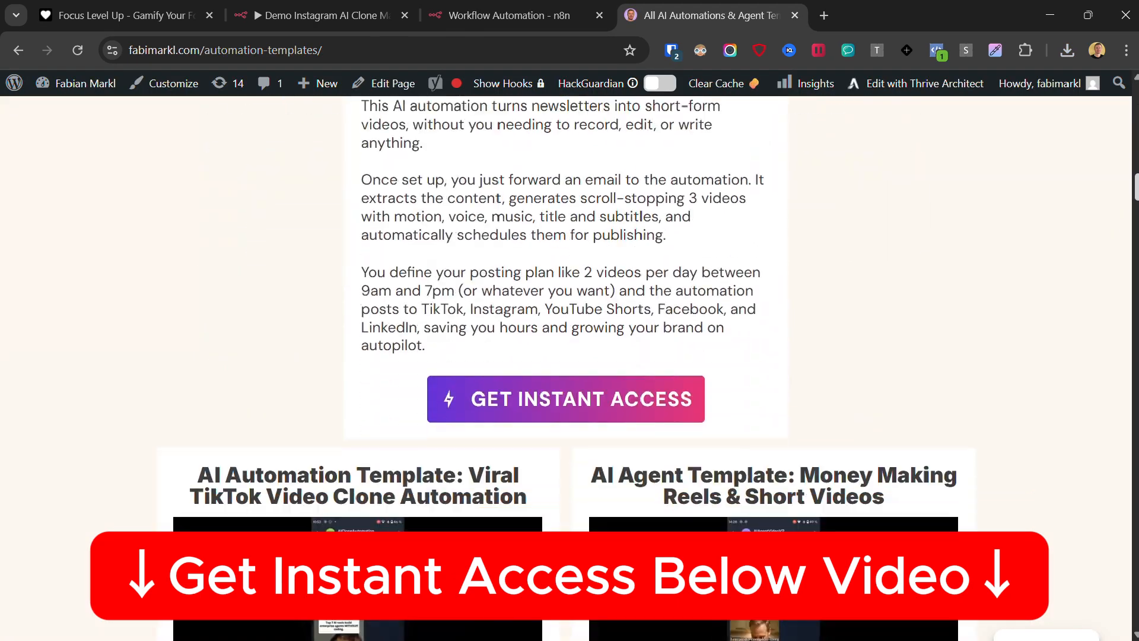
scroll(569, 356, "down", 15)
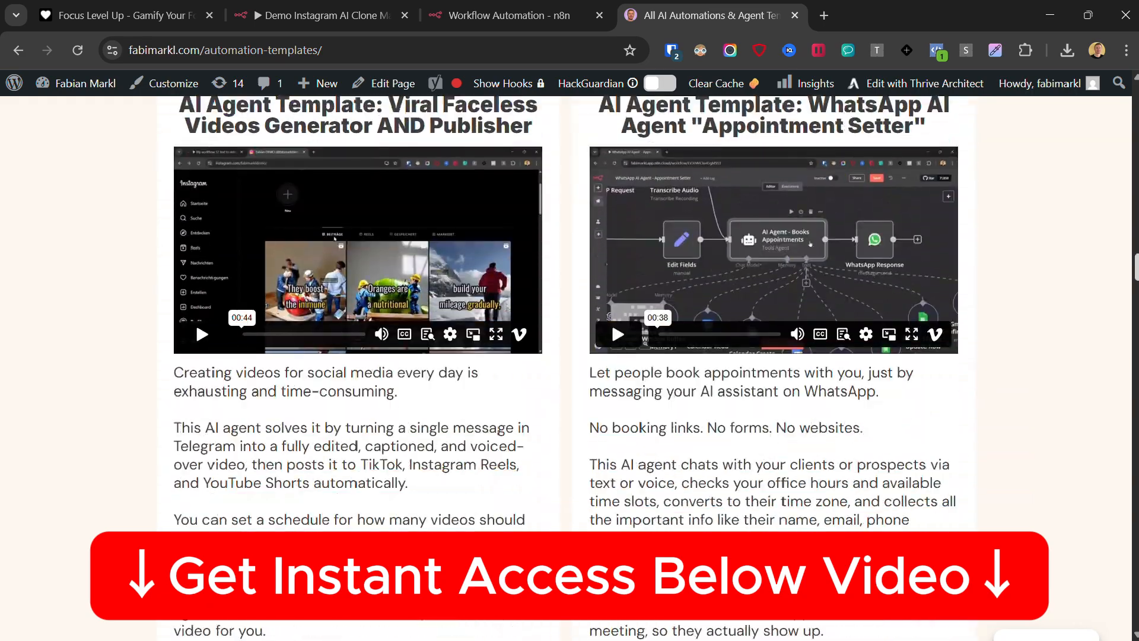
scroll(1133, 370, "down", 15)
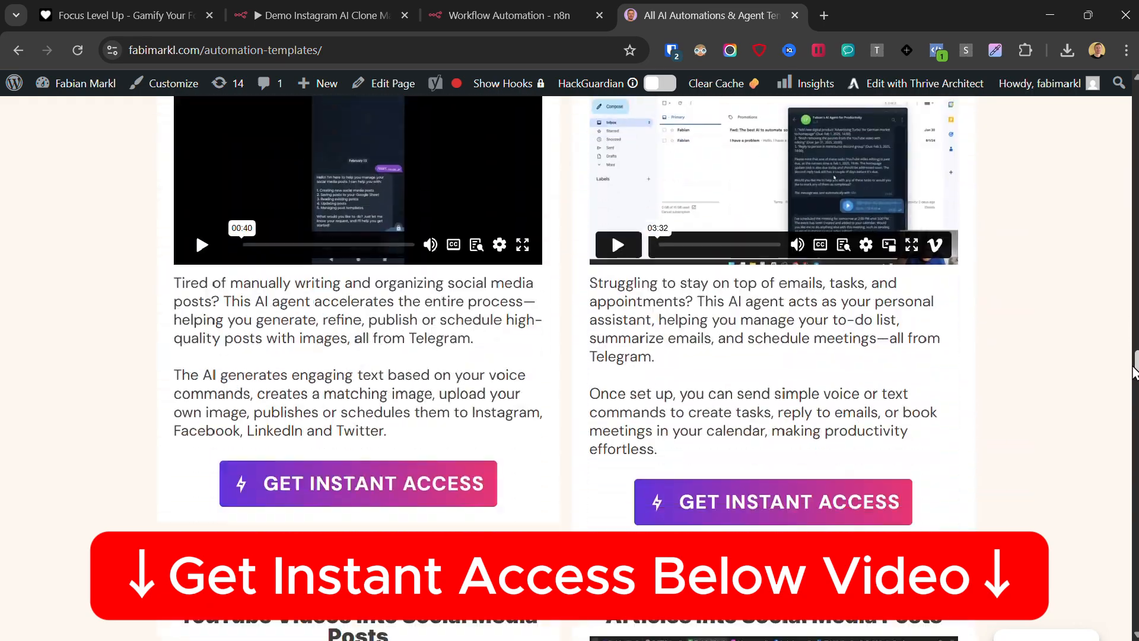
left_click_drag(1133, 372, 1135, 531)
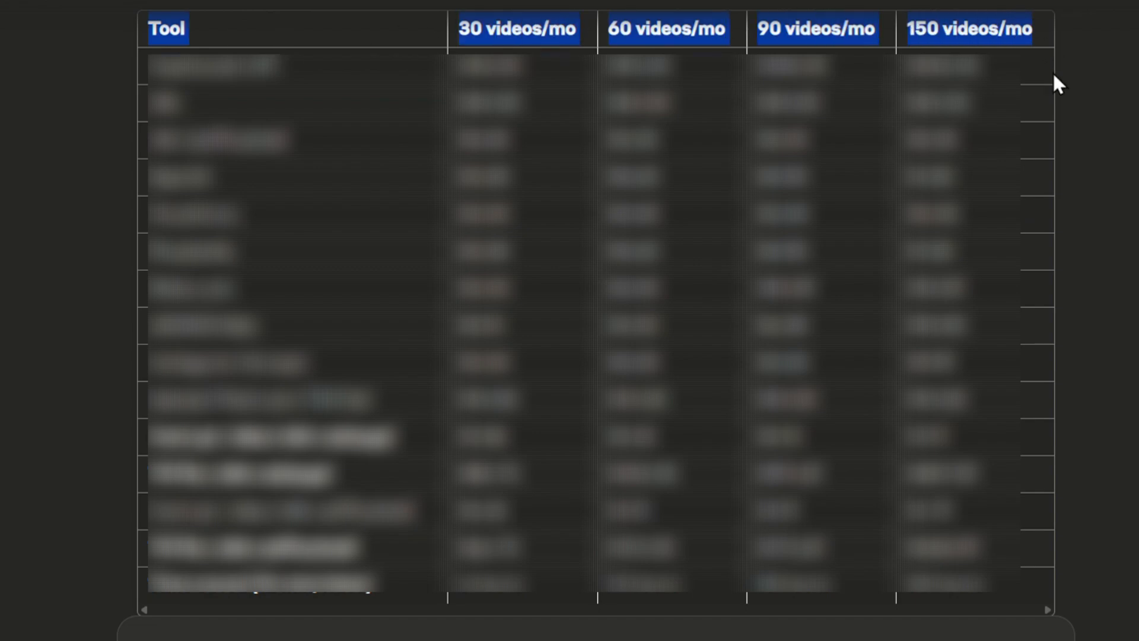
- Highlight the tool table's rows for 30 to 150 videos per month and skim the Prompts & Links document
left_click_drag(1054, 75, 1037, 194)
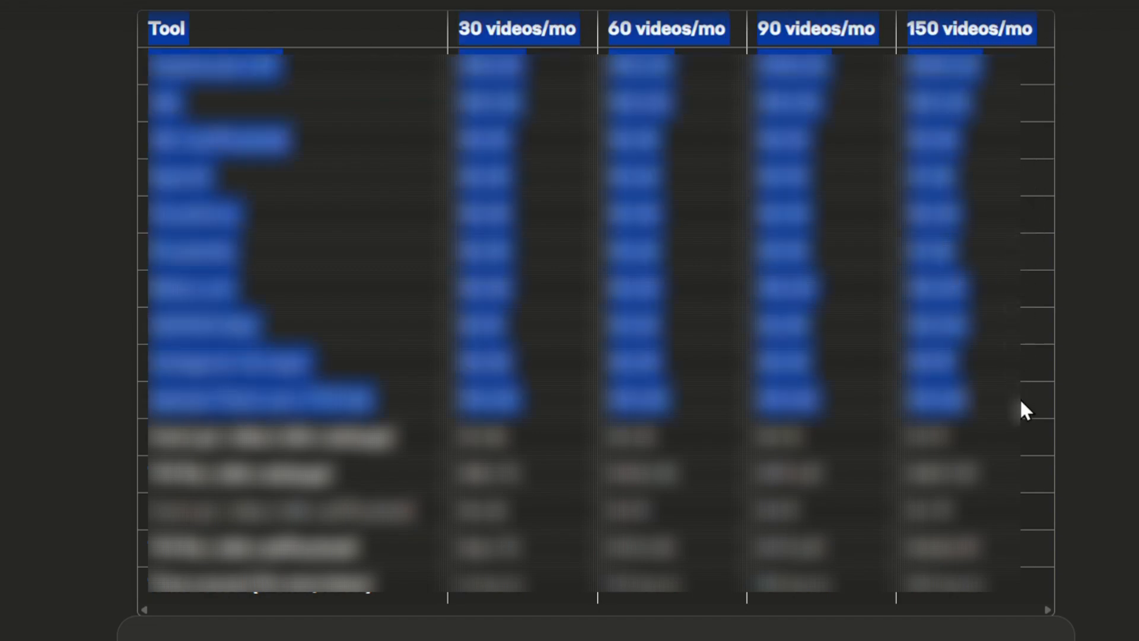
left_click_drag(1021, 526, 1024, 582)
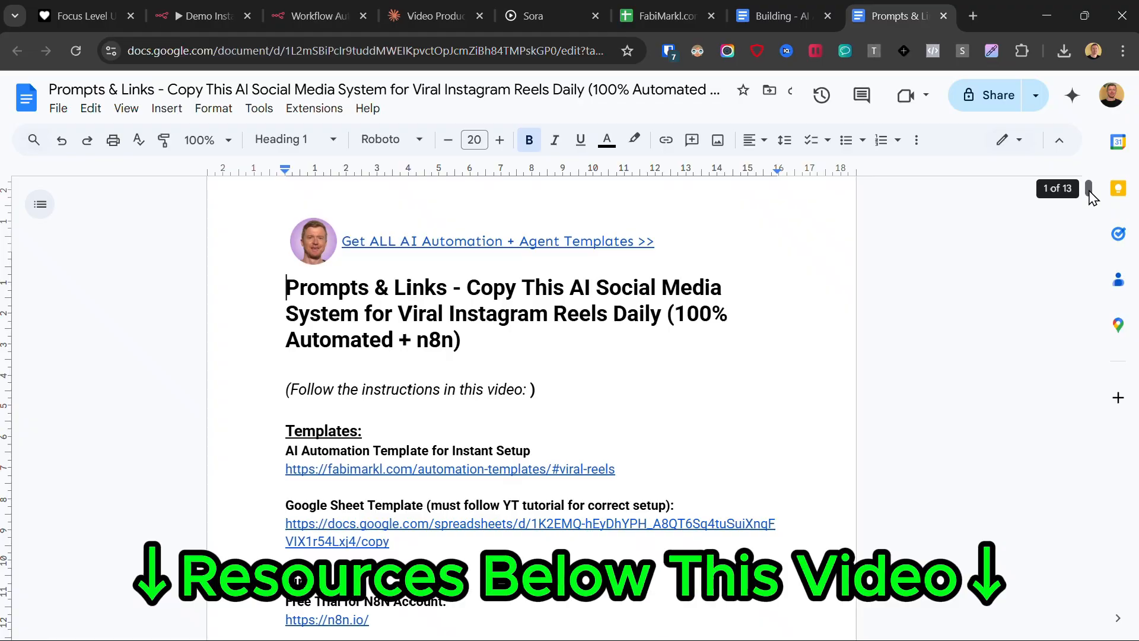
left_click_drag(1090, 184, 1098, 411)
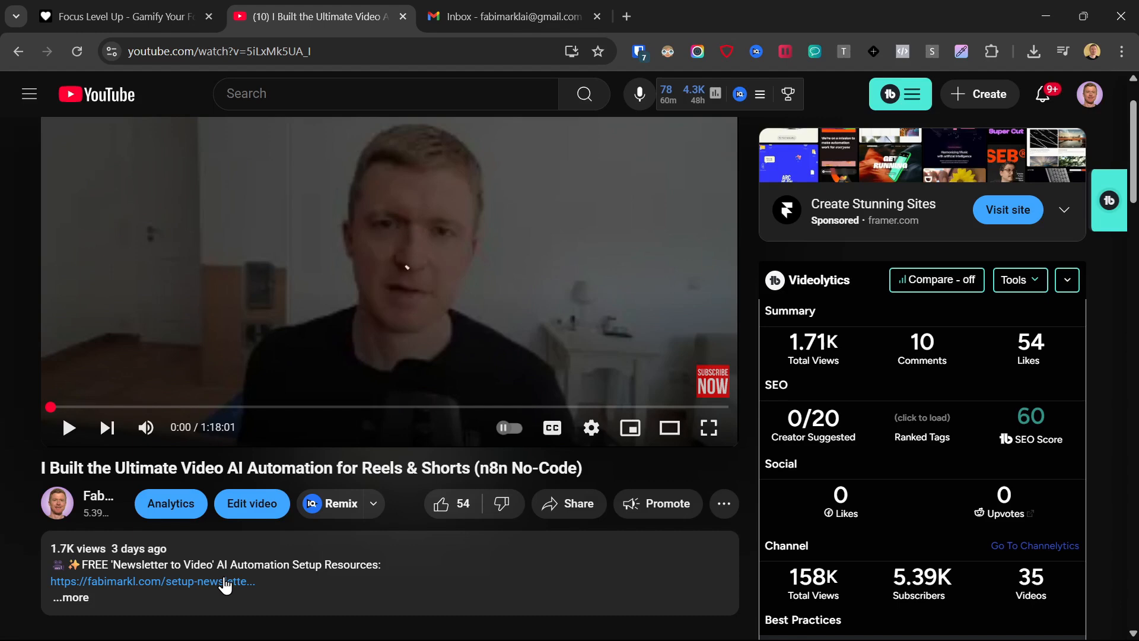
- Agree to the privacy policy and submit the request for free access to the "Newsletter to Videos" resources
left_click(226, 583)
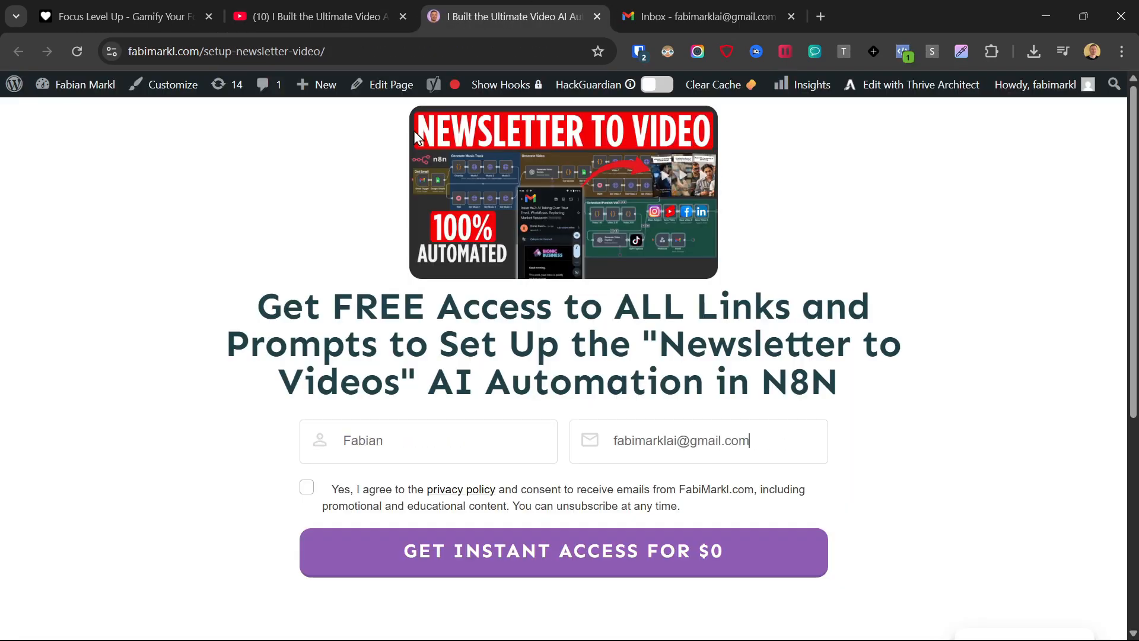
left_click(307, 487)
left_click(420, 569)
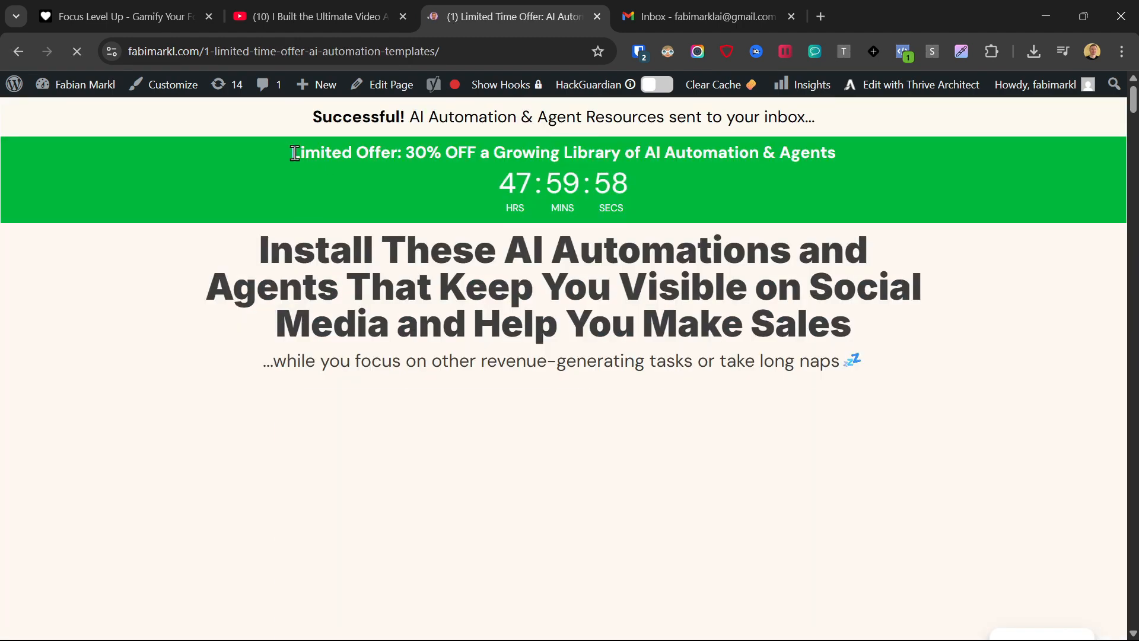
- Read the limited offer and the resource delivery notice by highlighting their text on the confirmation page
left_click_drag(293, 153, 699, 153)
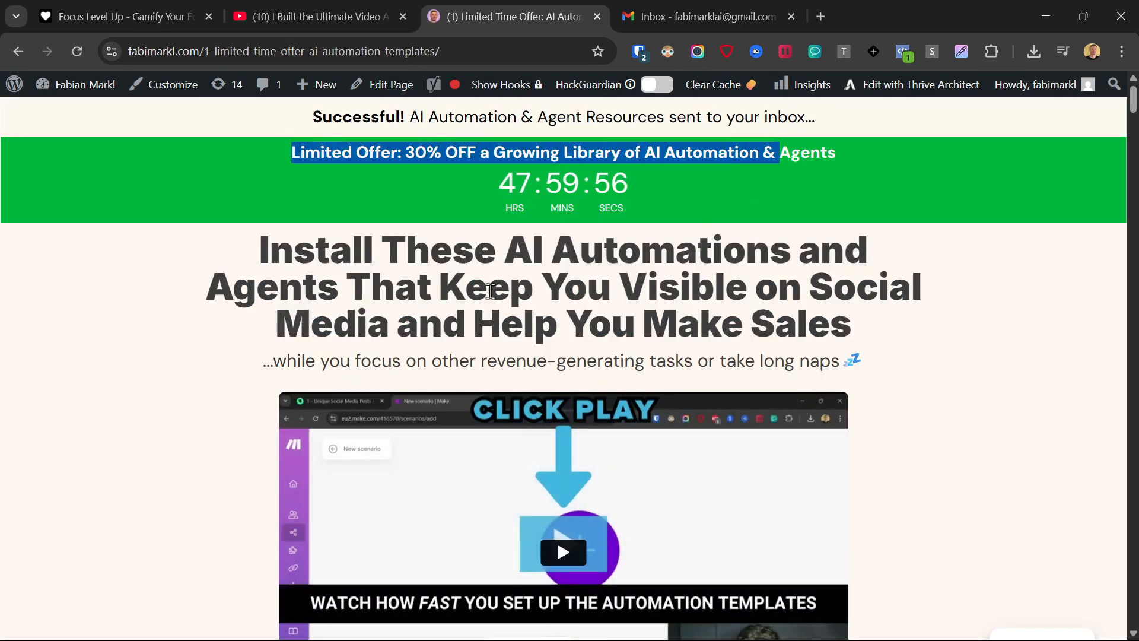
scroll(490, 291, "down", 10)
scroll(534, 332, "up", 10)
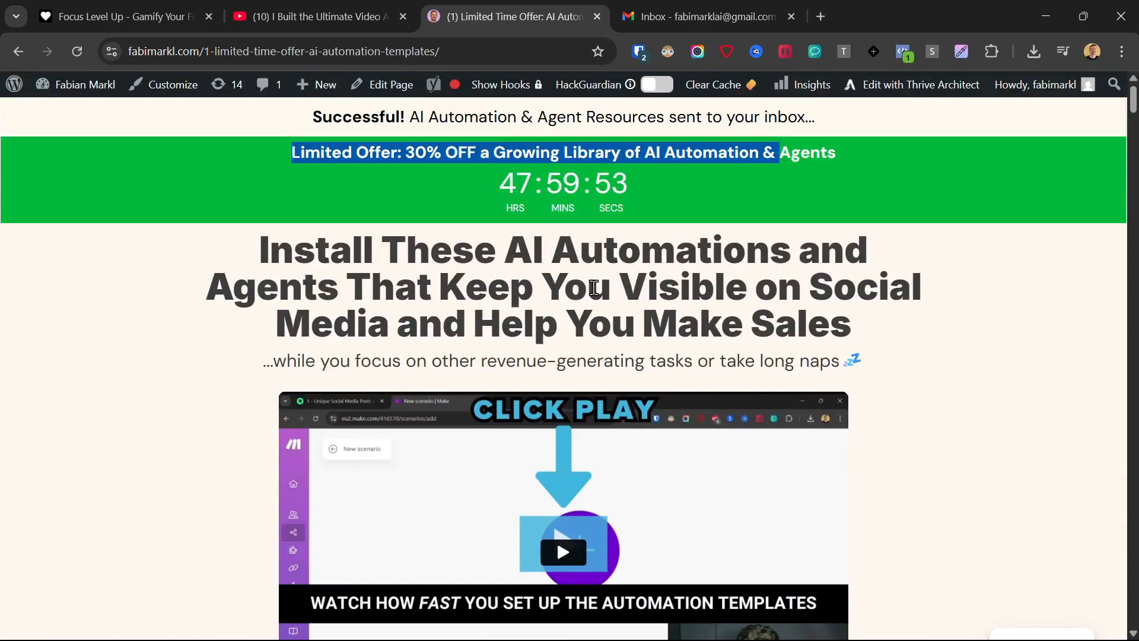
left_click_drag(312, 117, 688, 116)
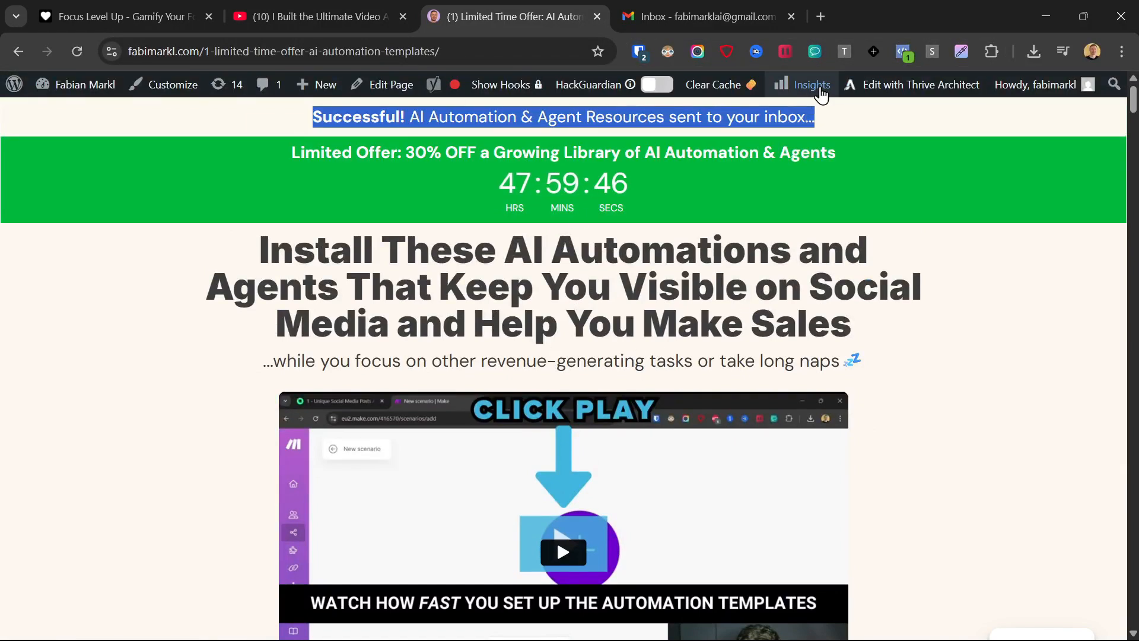
- In Gmail, move the "Download: AI Automation Resources" email from Promotions to Primary, including future messages from that sender
left_click(639, 3)
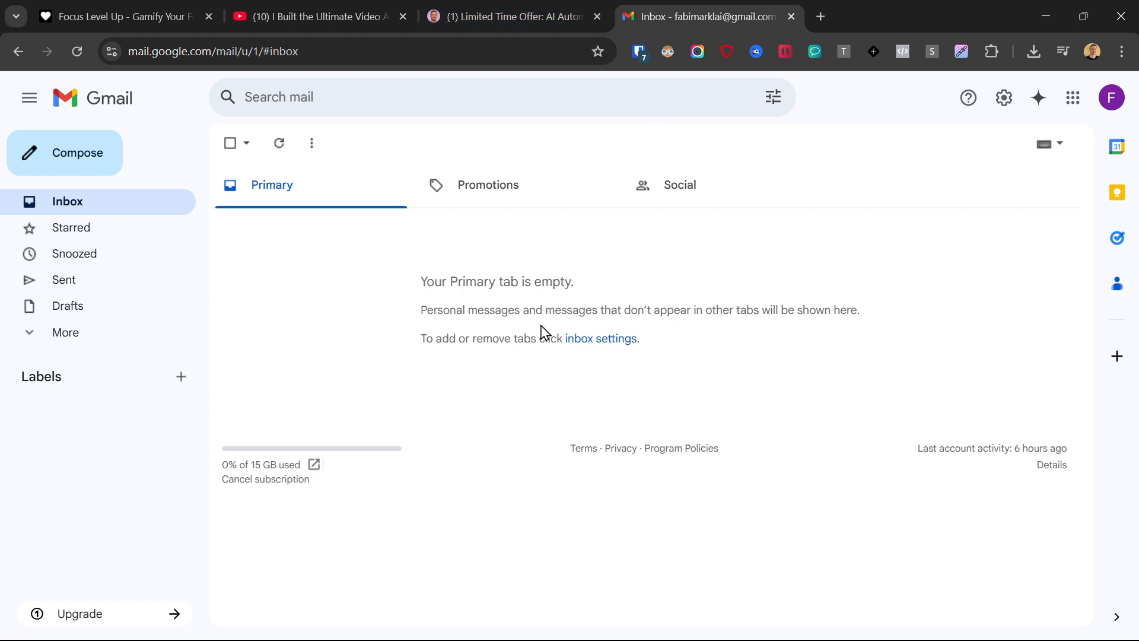
left_click(480, 187)
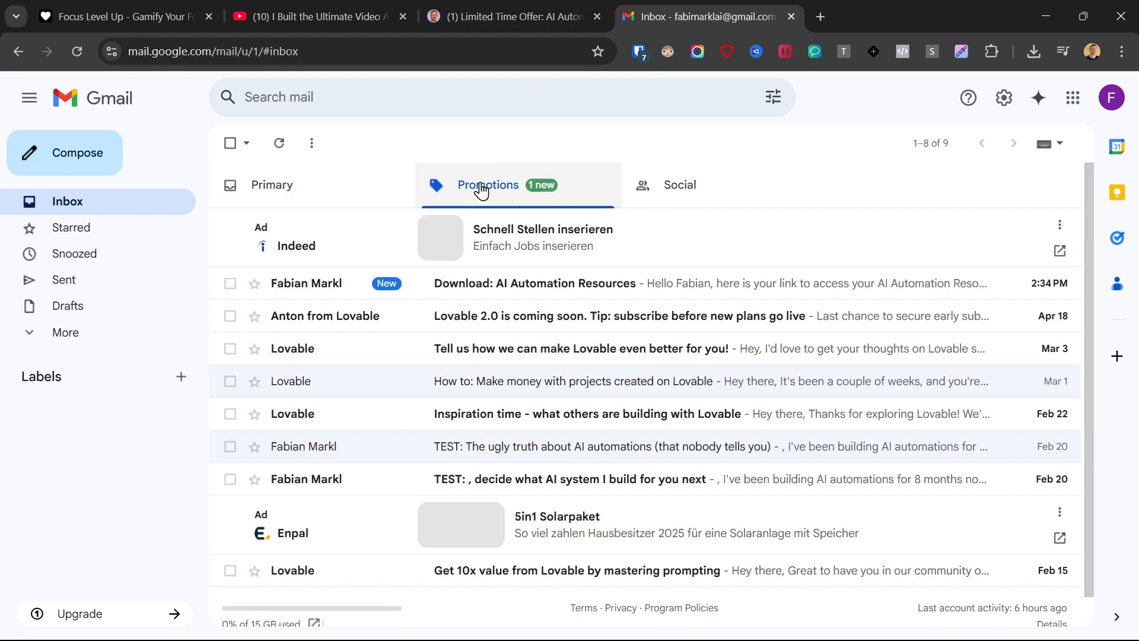
left_click_drag(475, 283, 292, 191)
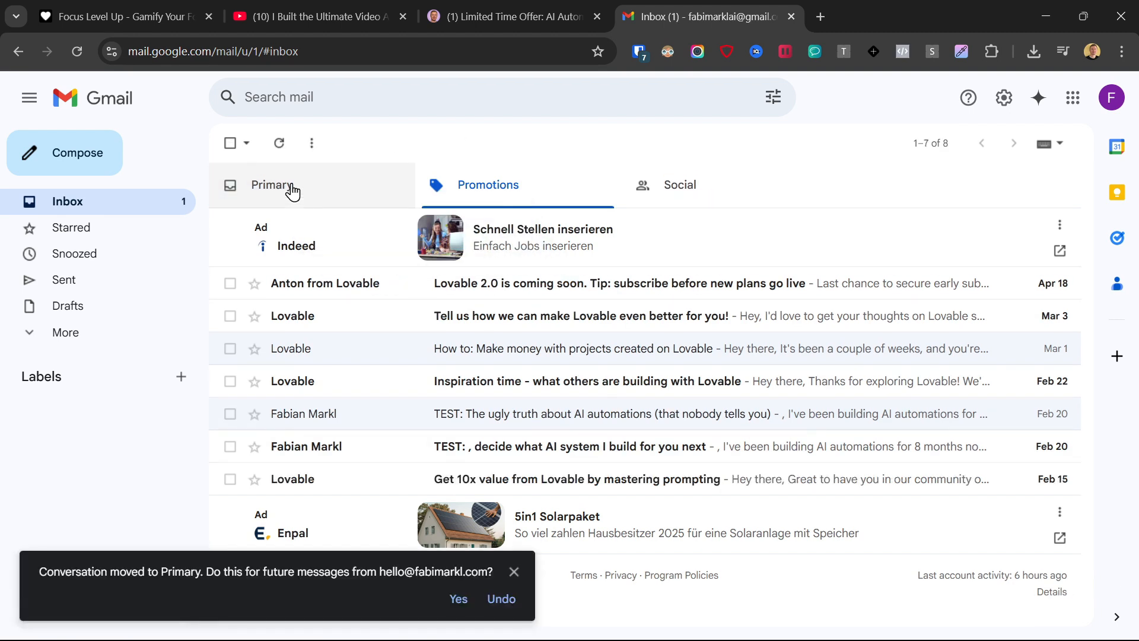
left_click(459, 599)
left_click(272, 186)
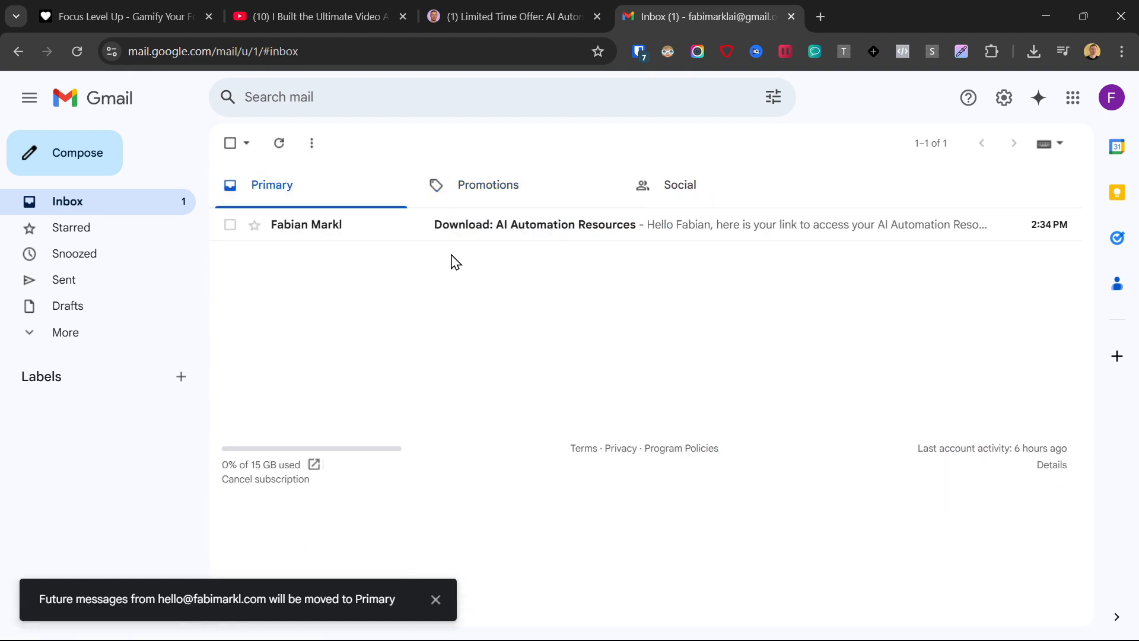
- Open the "Download: AI Automation Resources" email and follow its "Access Automation Resources Now" link
left_click(552, 225)
scroll(580, 280, "down", 1)
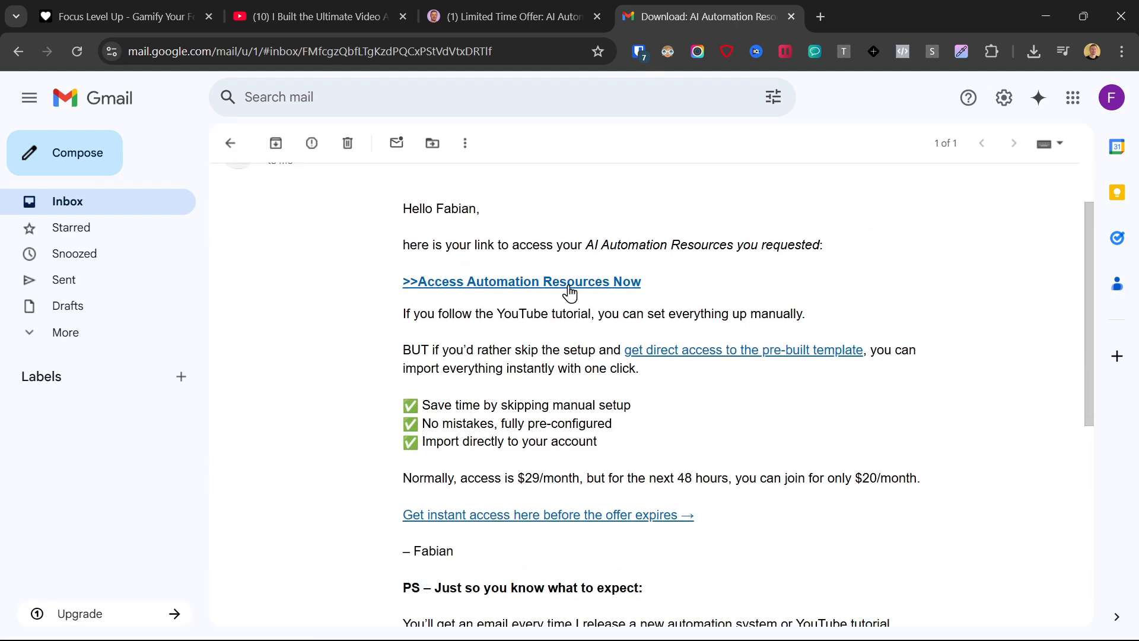
left_click(572, 287)
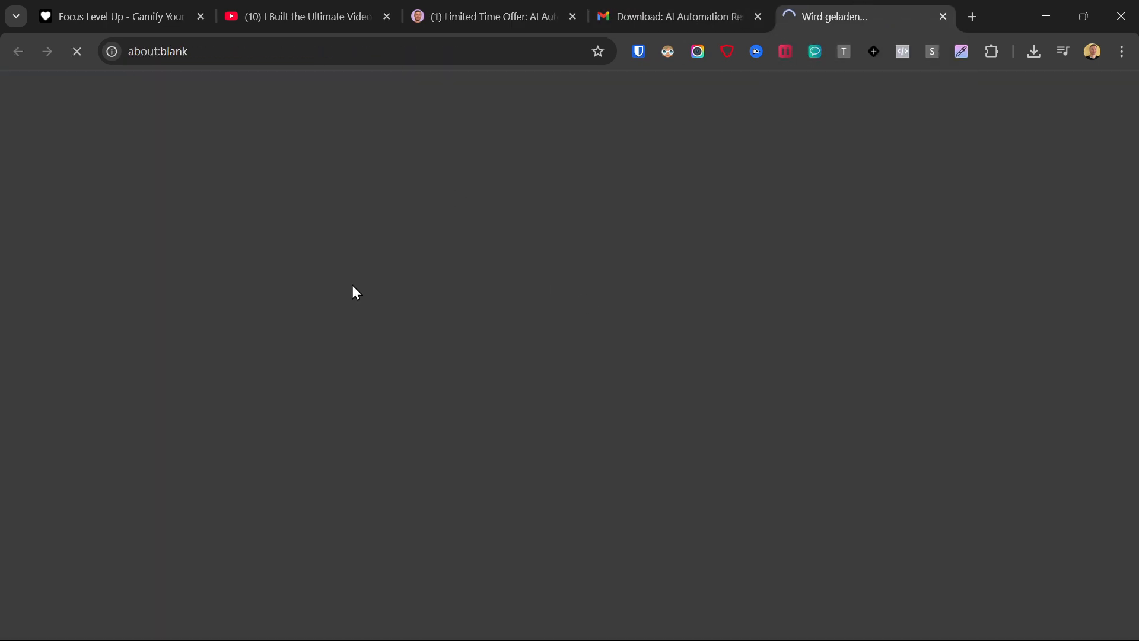
- Browse the resources page, open the Prompts & Links PDF for the newsletter-to-video automation and skim it
scroll(274, 249, "down", 20)
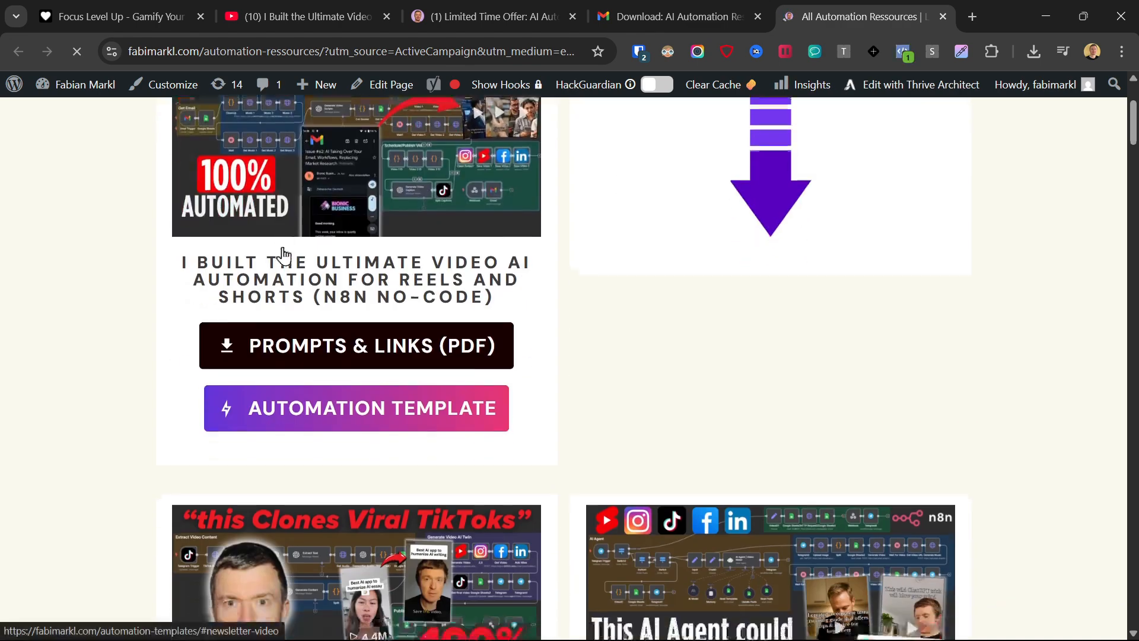
scroll(296, 279, "up", 20)
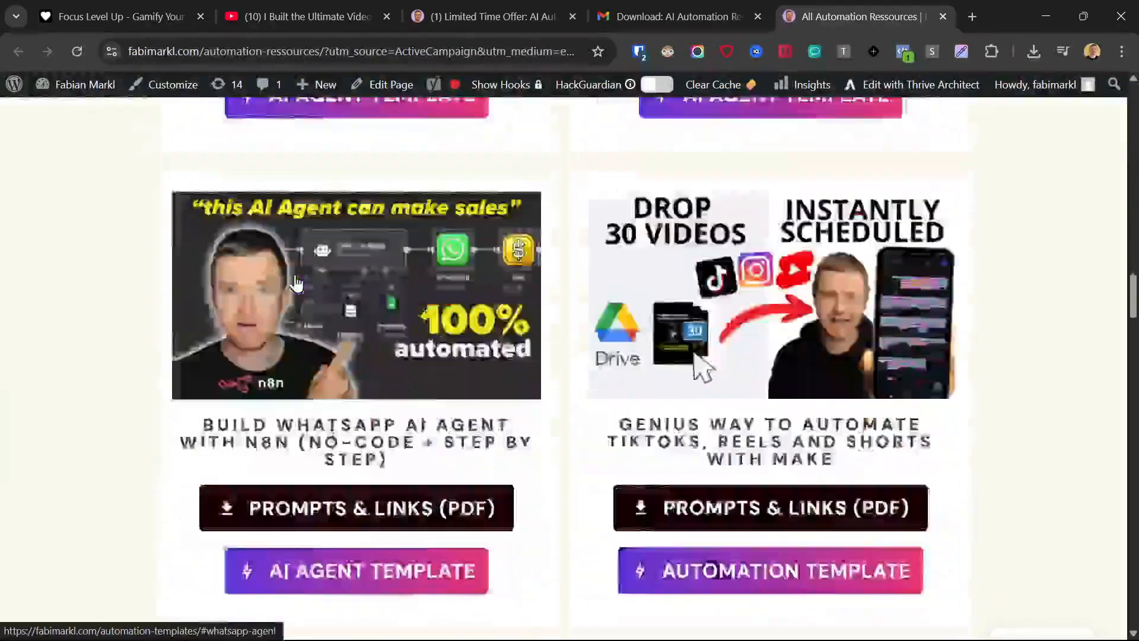
scroll(317, 431, "down", 1)
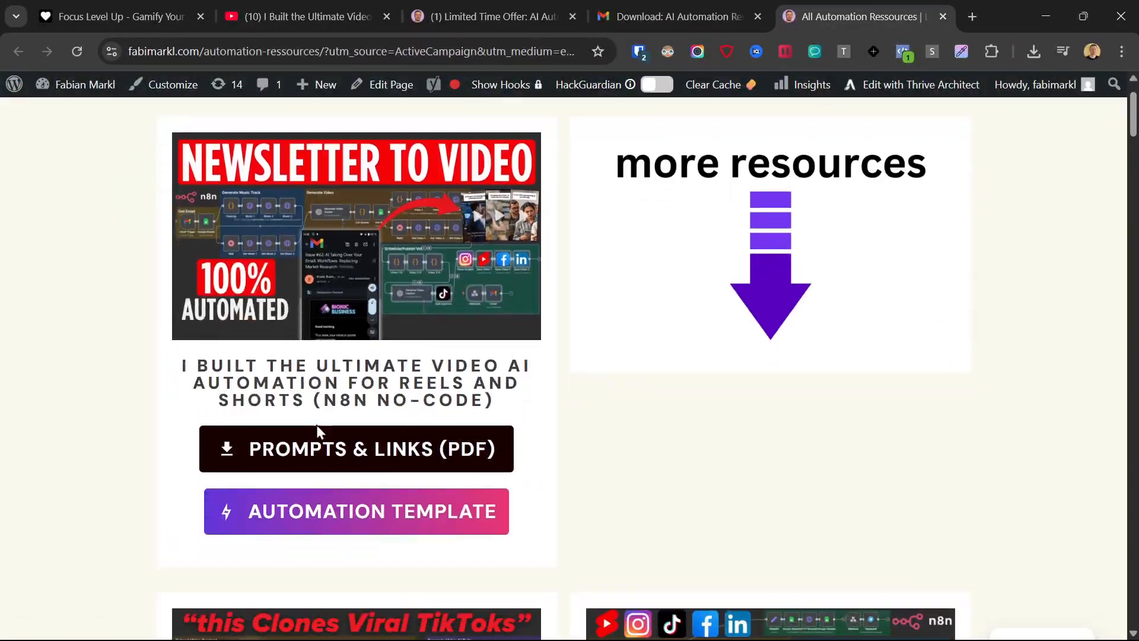
left_click(362, 450)
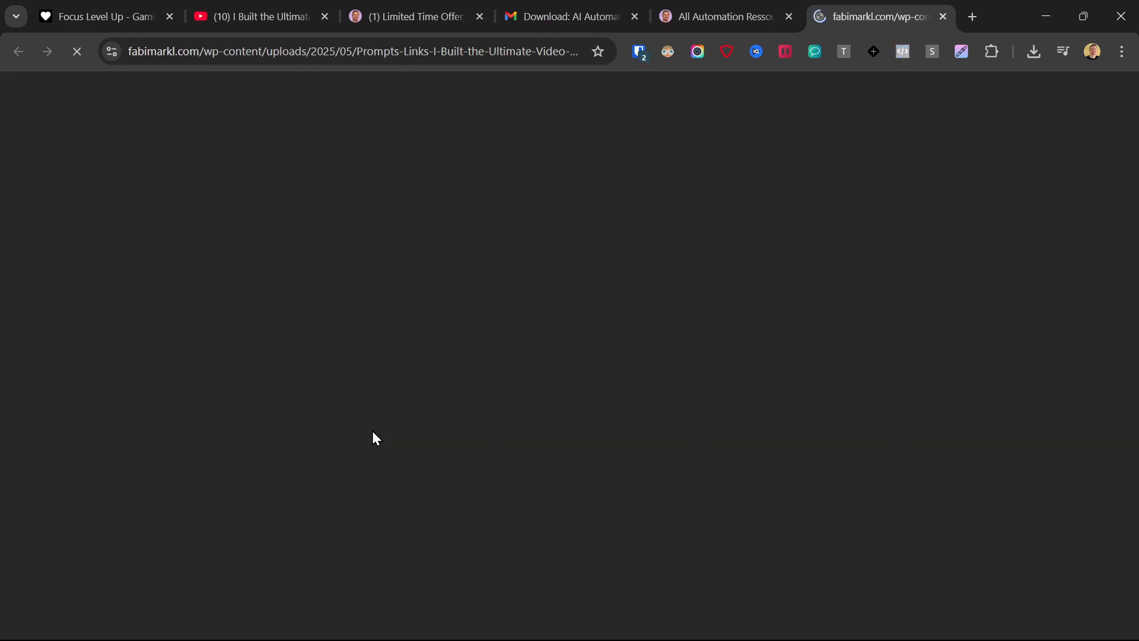
scroll(688, 290, "down", 20)
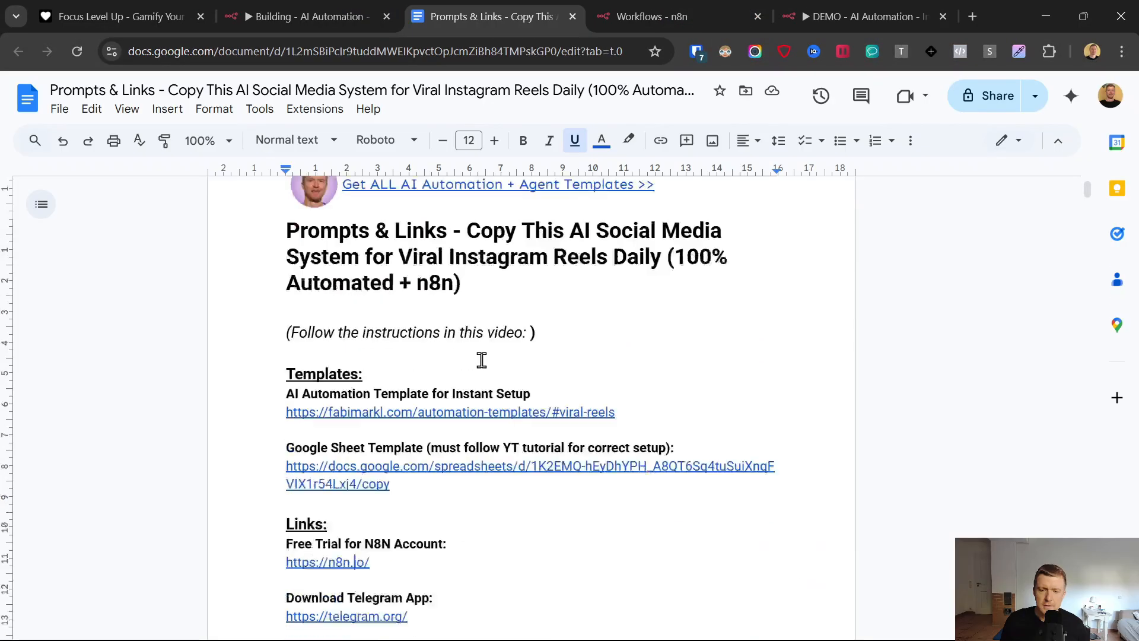
scroll(415, 350, "down", 4)
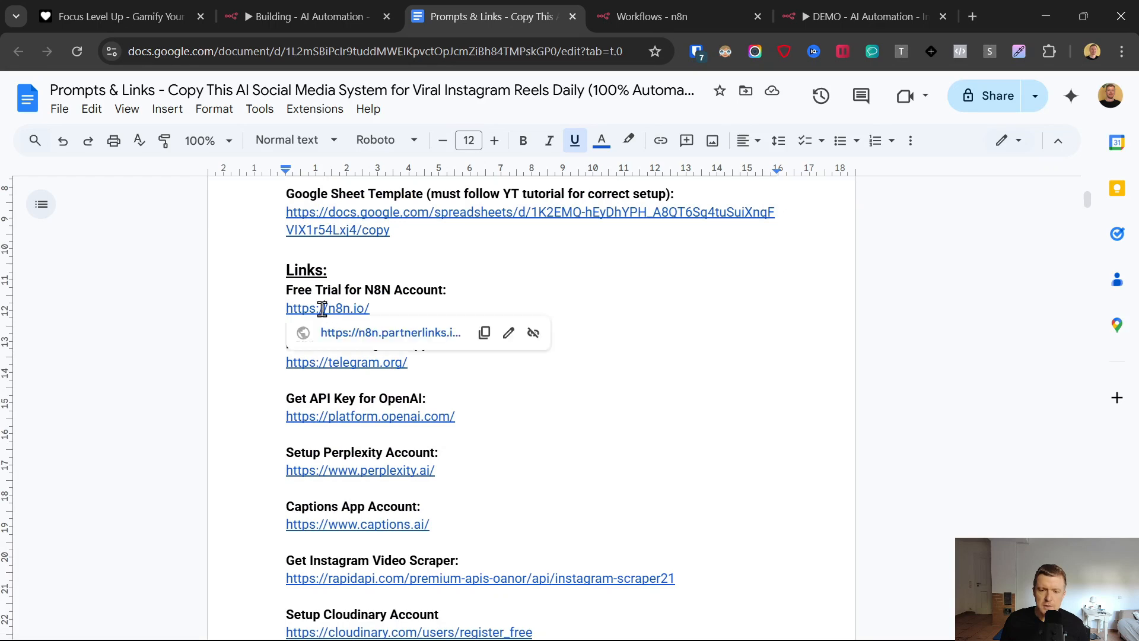
- Open the n8n free trial link from the document, review the registration form and close both n8n pages
left_click(338, 332)
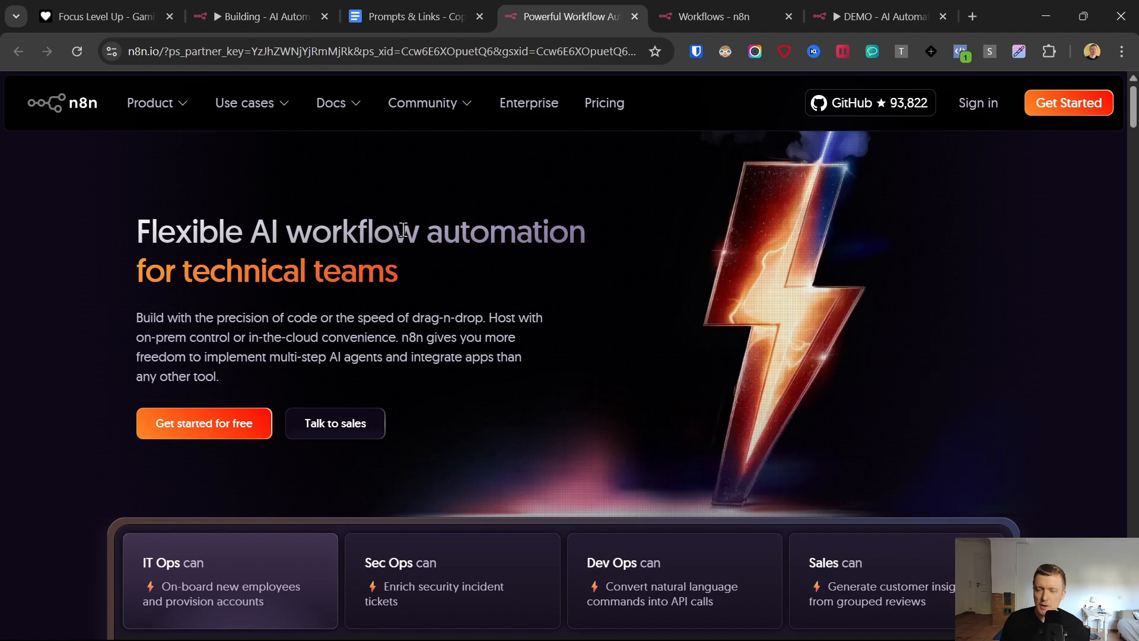
left_click(226, 437)
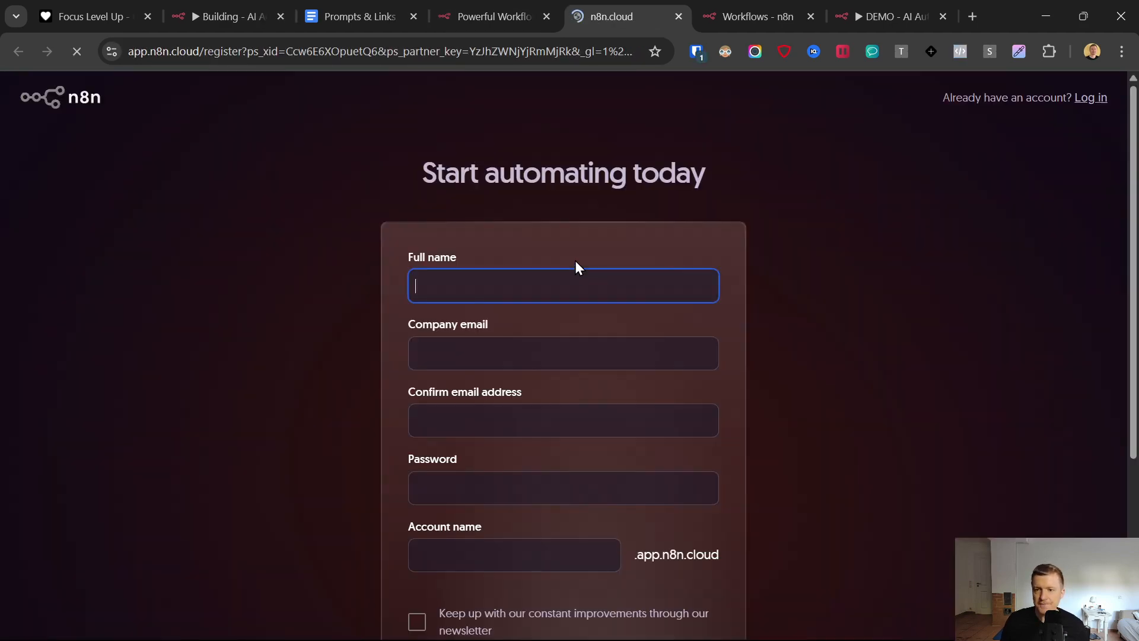
scroll(476, 323, "down", 3)
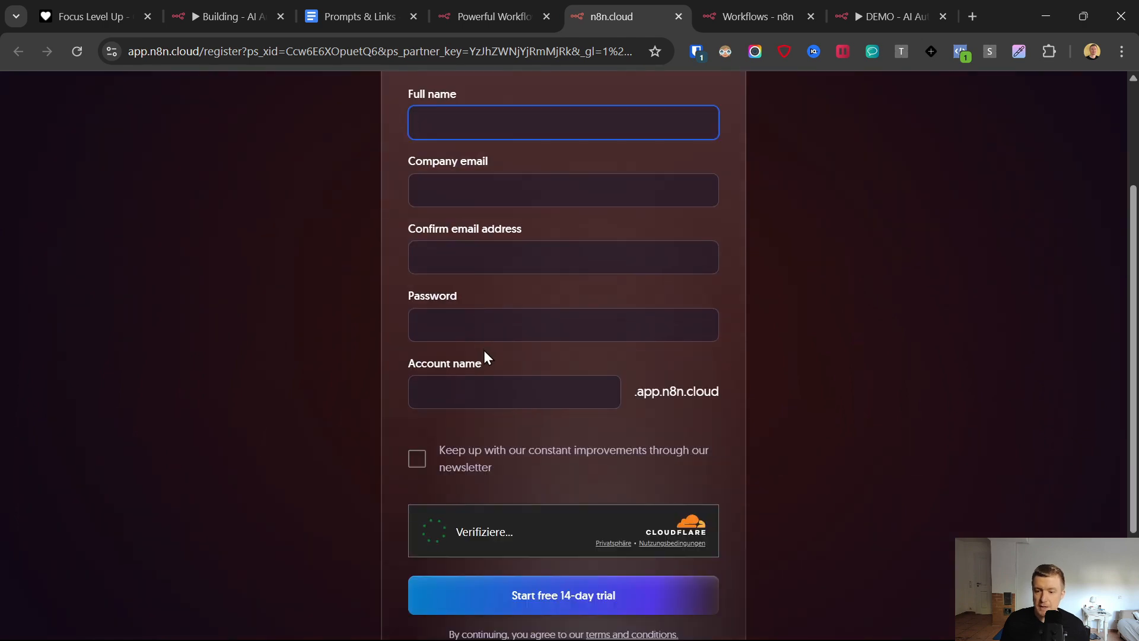
left_click(678, 16)
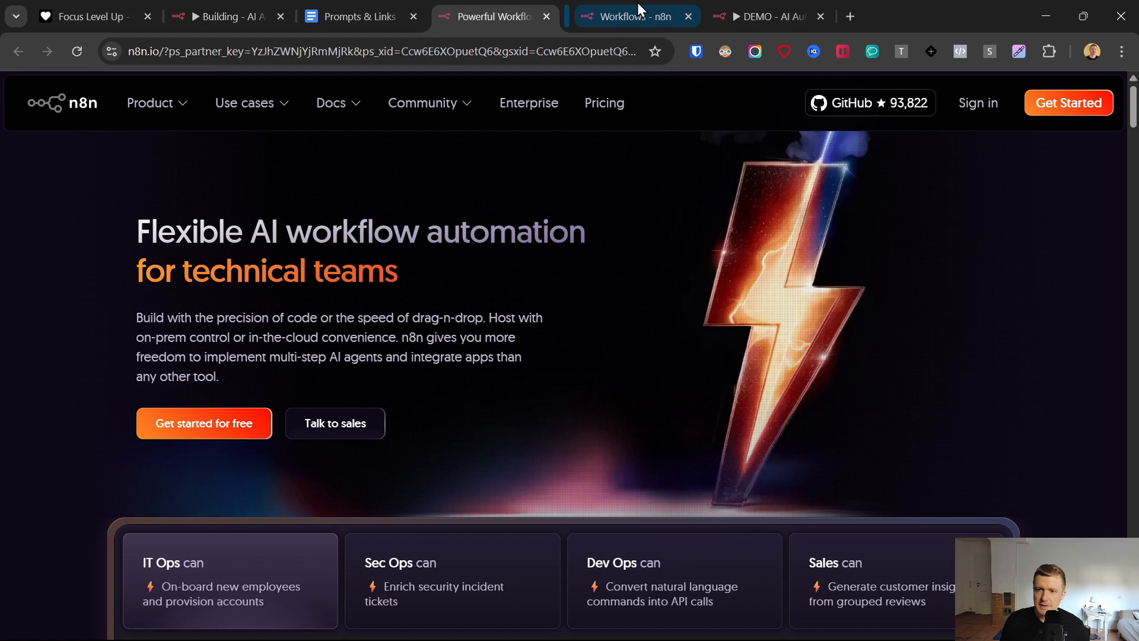
left_click(546, 17)
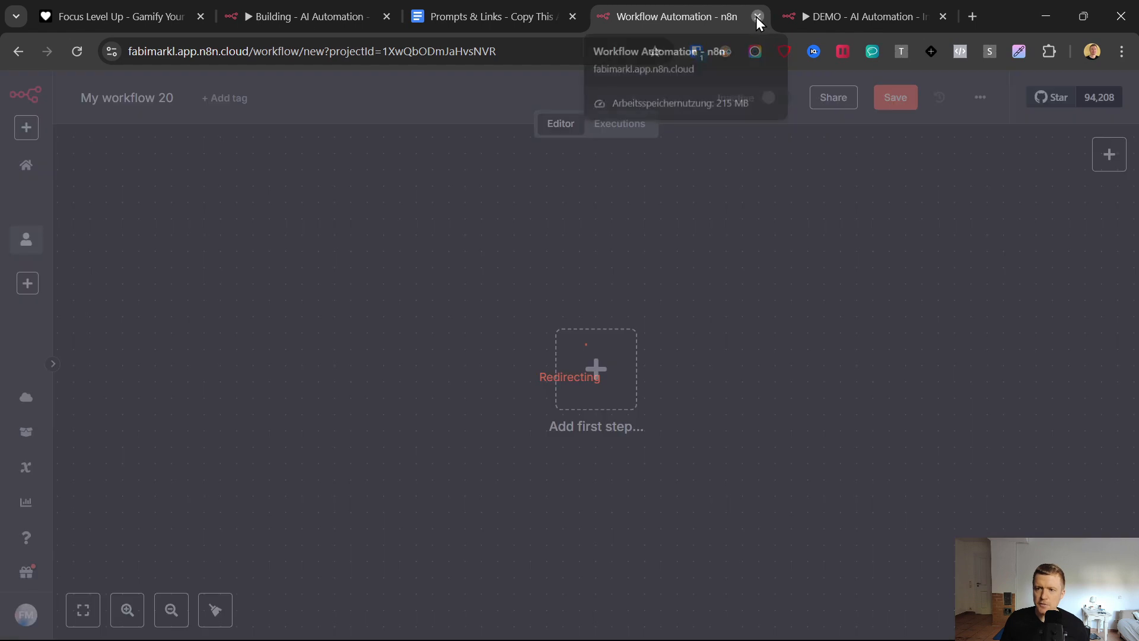
- Close the blank n8n workflow and add a Telegram "On message" trigger to the DEMO Instagram Remaker workflow
left_click(758, 16)
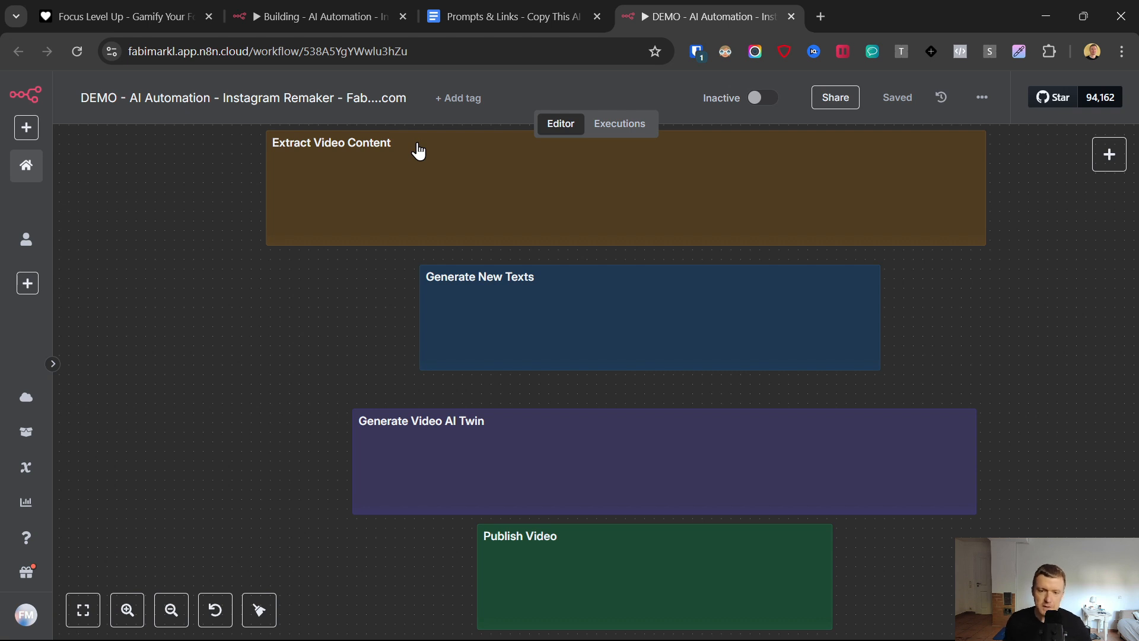
right_click(166, 318)
left_click(184, 337)
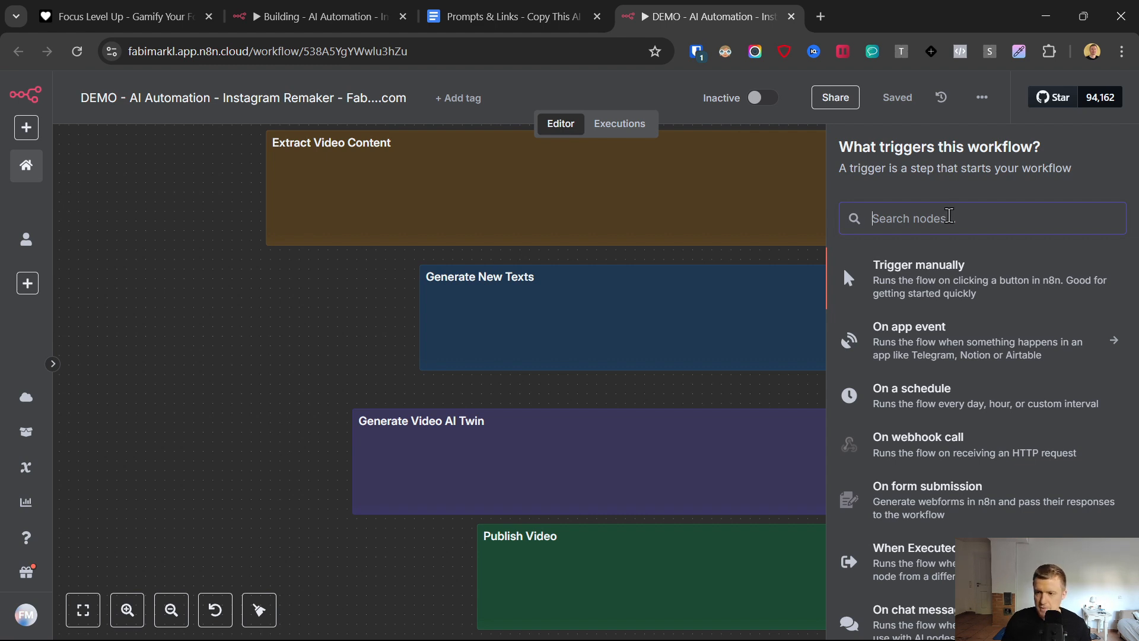
type("tele")
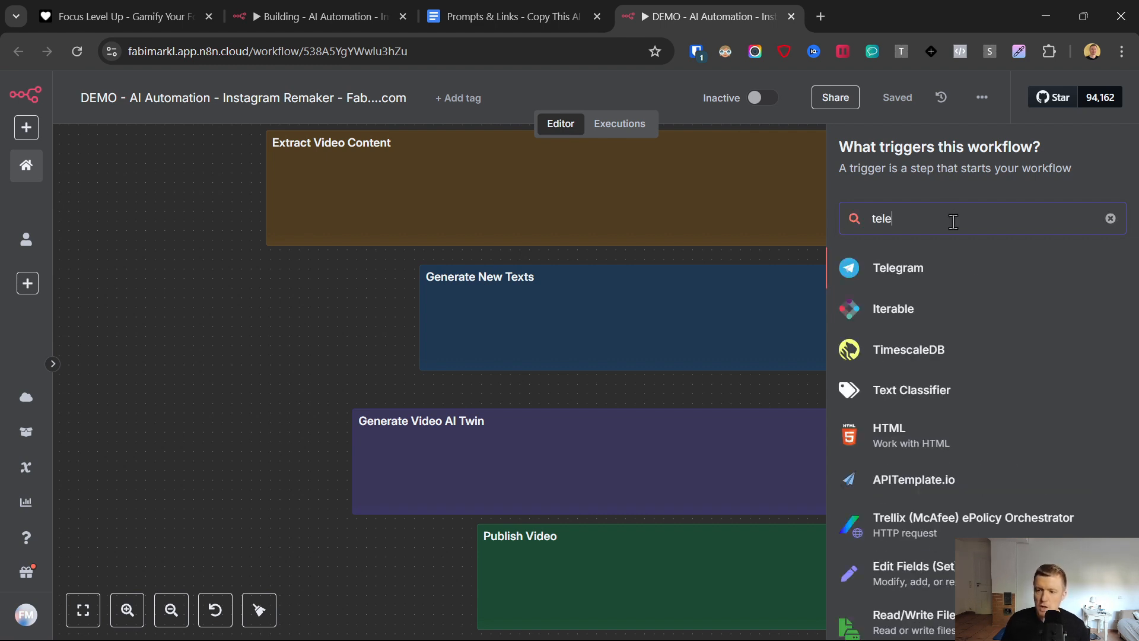
left_click(886, 274)
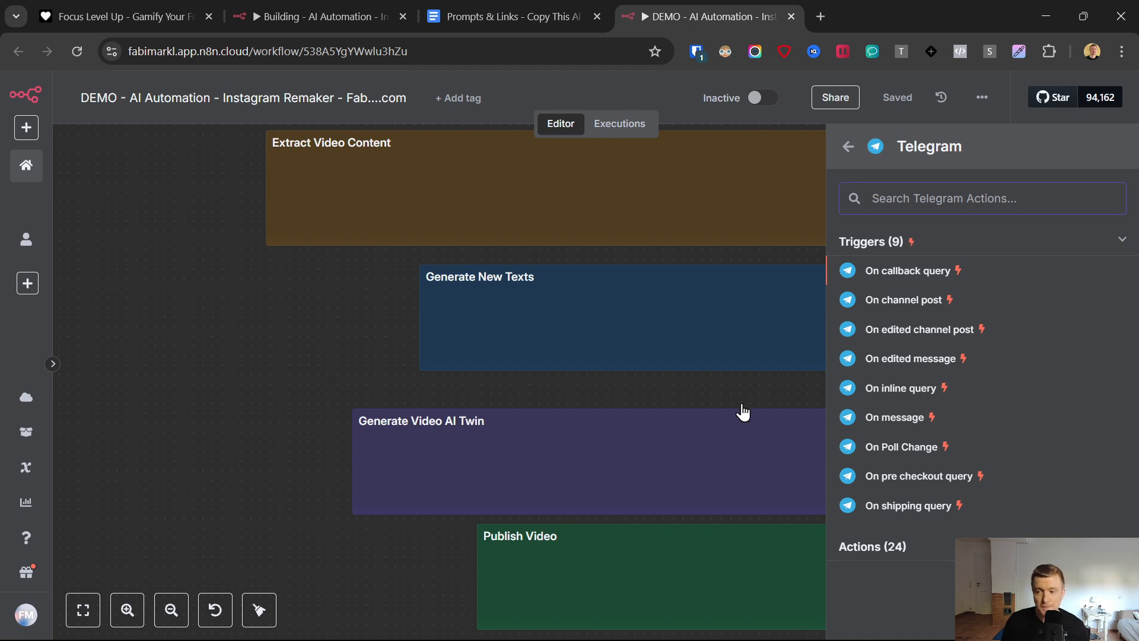
mouse_move(690, 622)
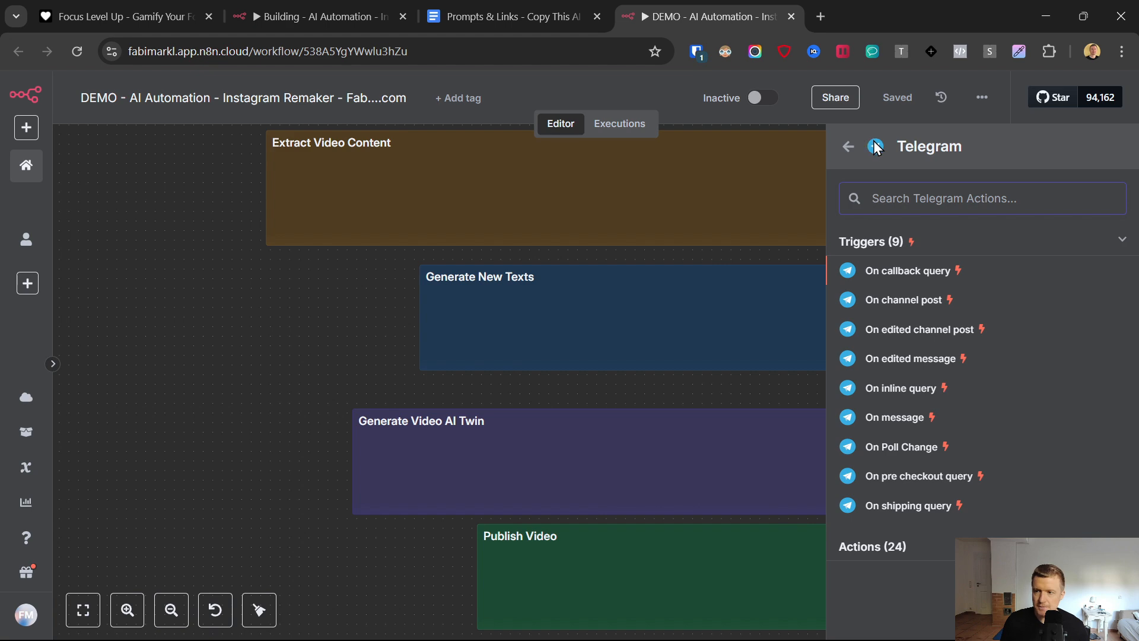
scroll(897, 368, "down", 1)
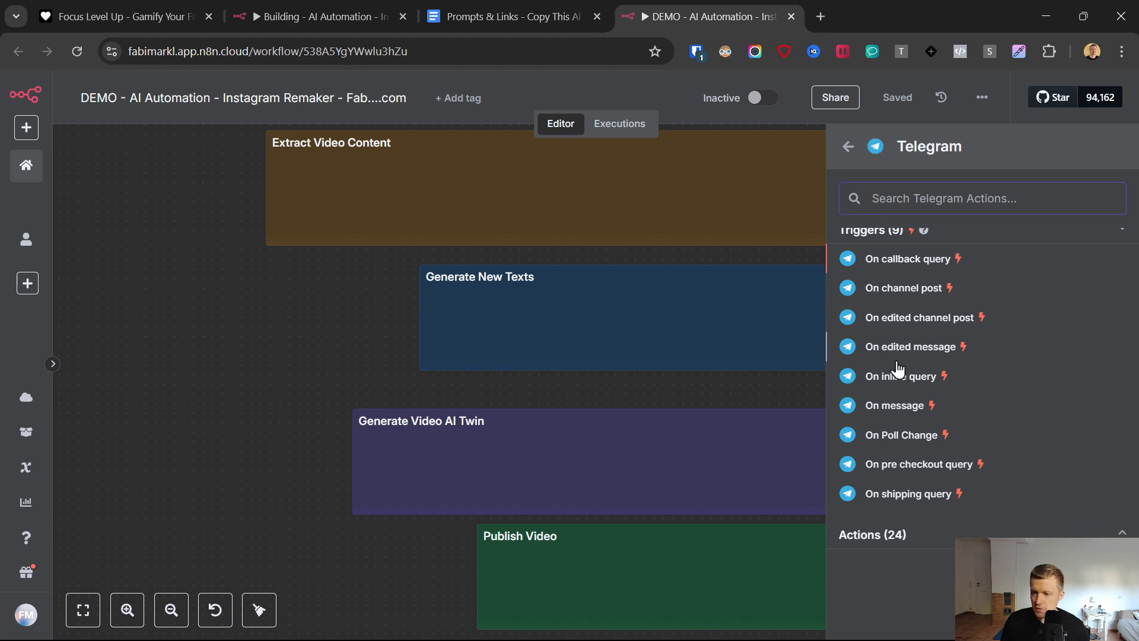
left_click(895, 405)
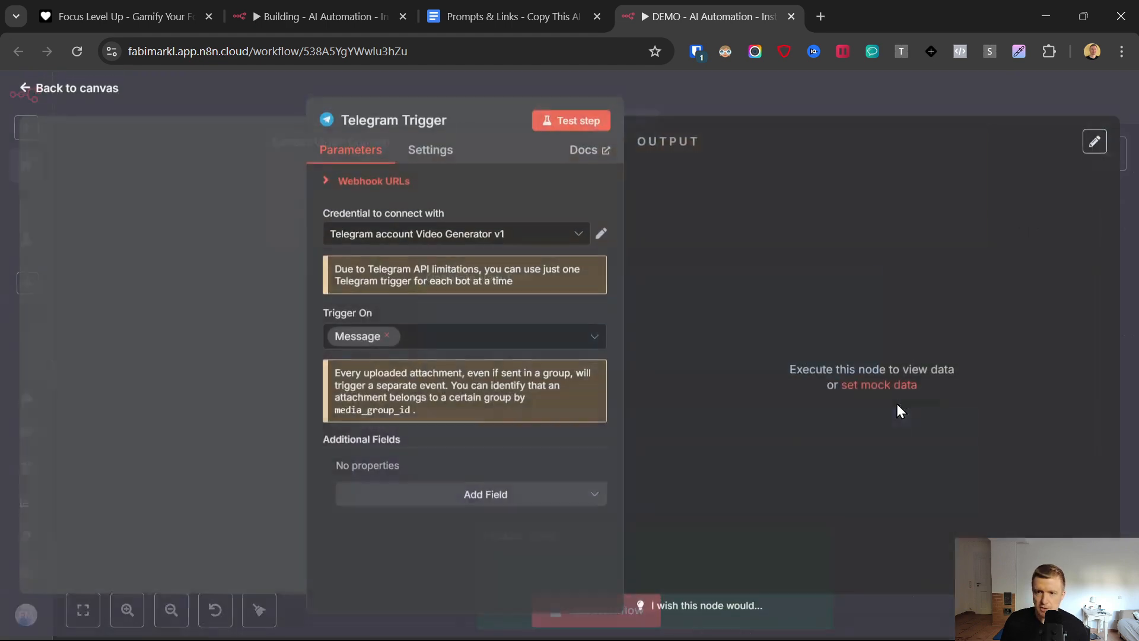
- Open the Telegram download link from the Prompts & Links document, look over the available app versions and return to the n8n trigger
left_click(504, 17)
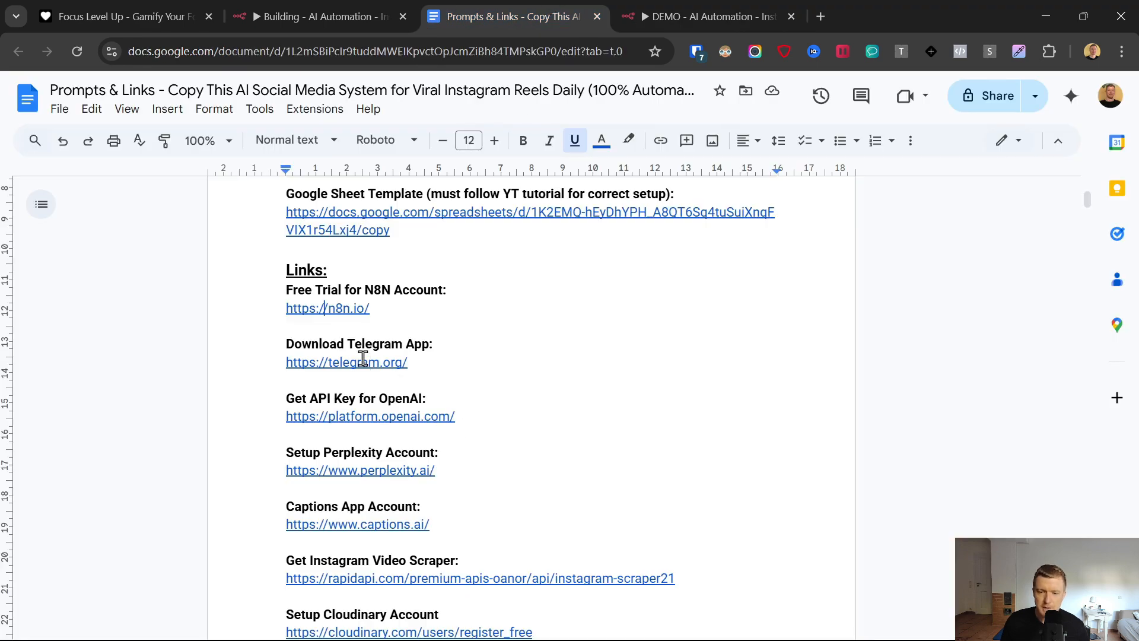
left_click(370, 390)
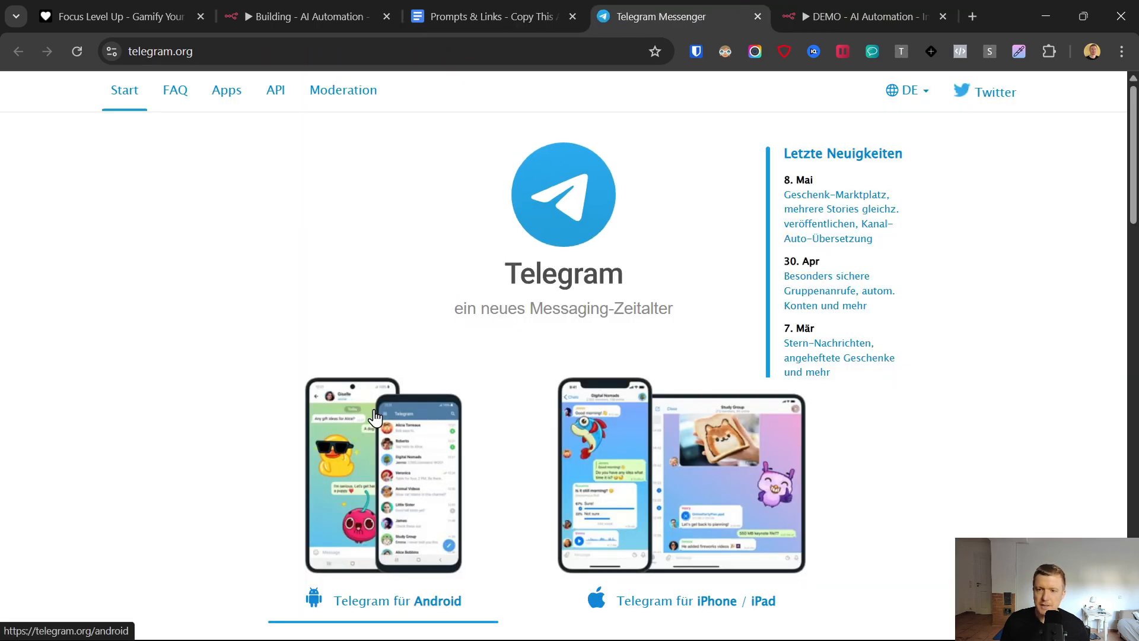
scroll(368, 350, "down", 4)
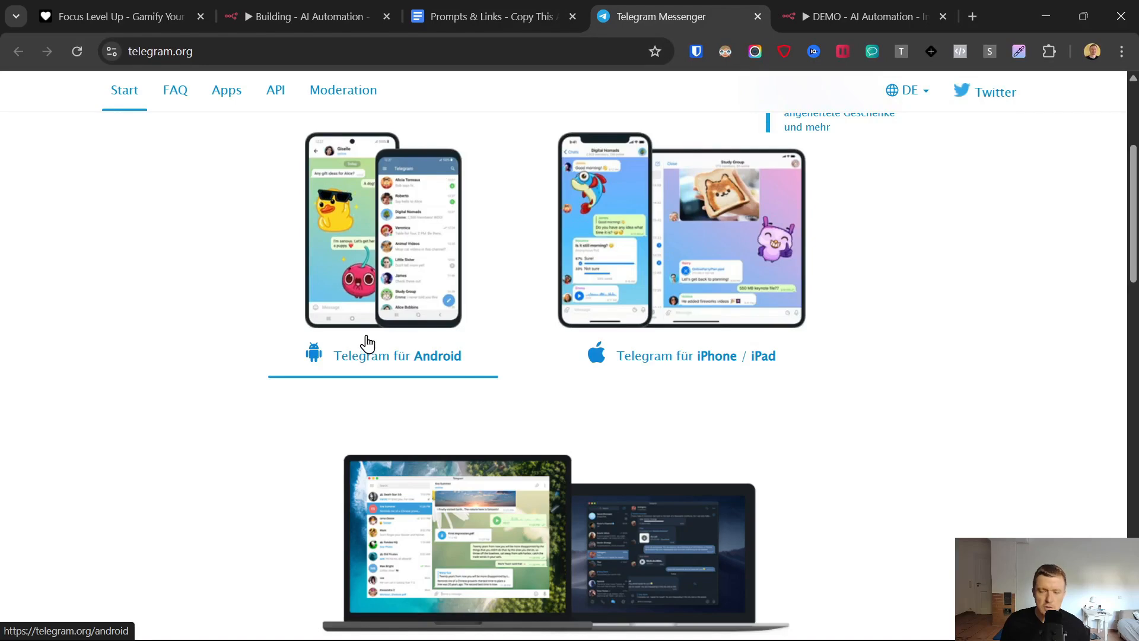
left_click(864, 12)
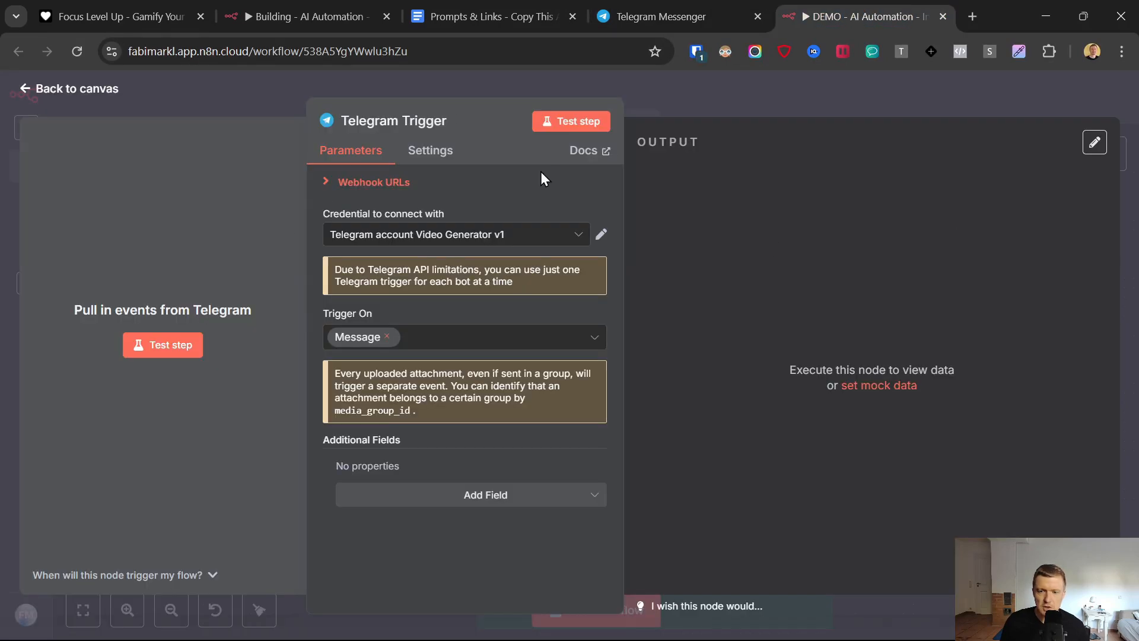
- Launch the Telegram desktop app and return to the Telegram Trigger settings in n8n
left_click(672, 11)
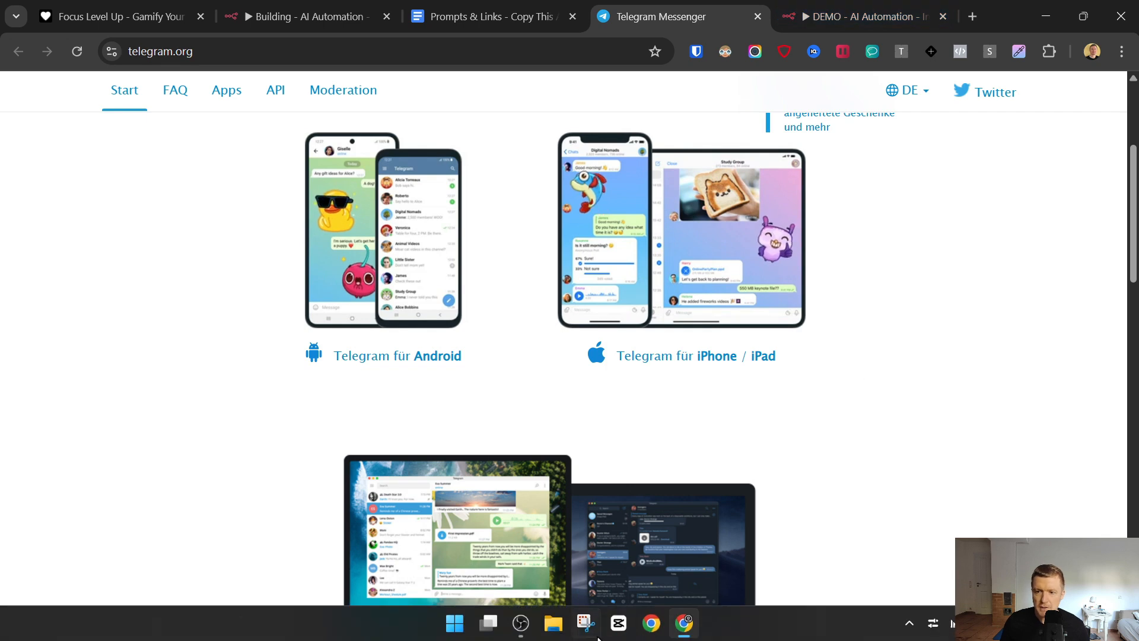
left_click(455, 623)
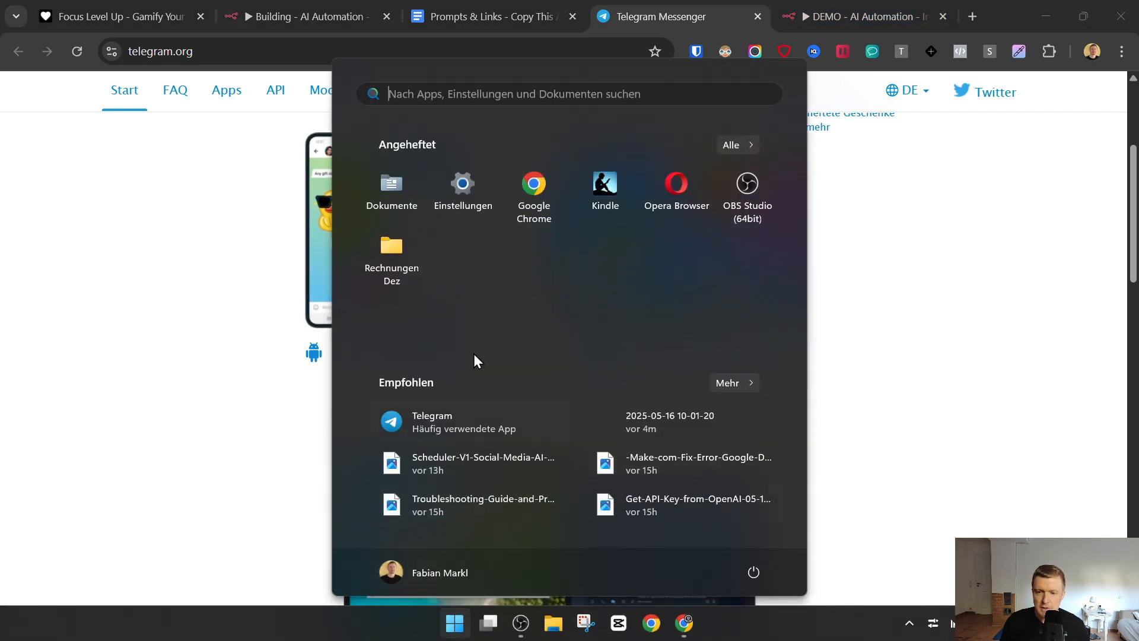
left_click(443, 425)
left_click(682, 1)
left_click(820, 1)
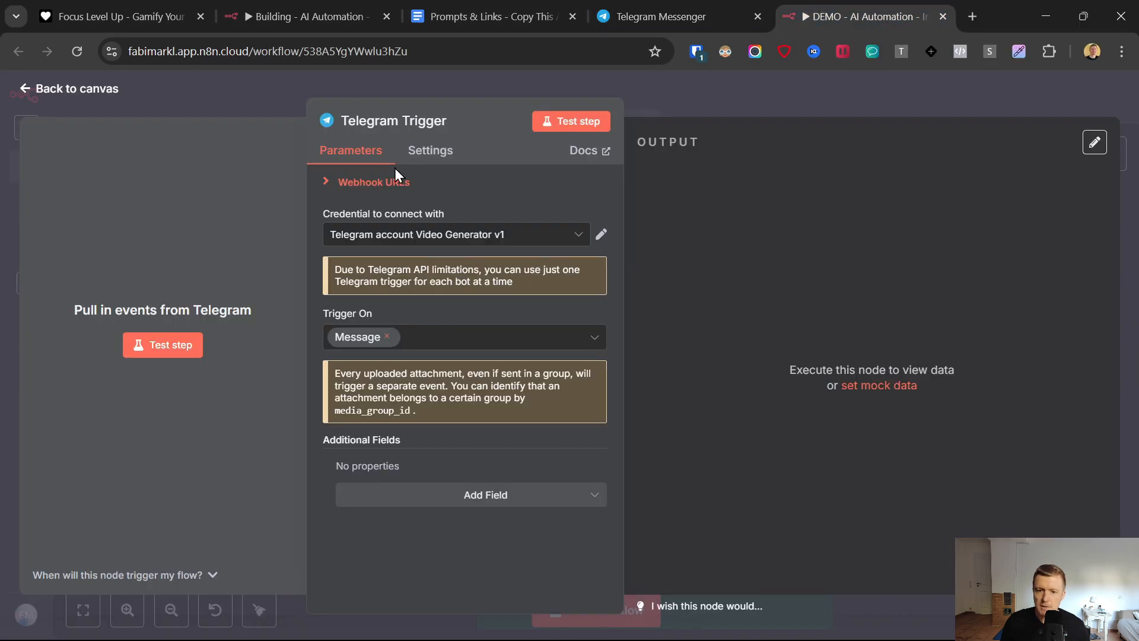
- Start a new Telegram API credential for the trigger, ready for its access token
left_click(472, 237)
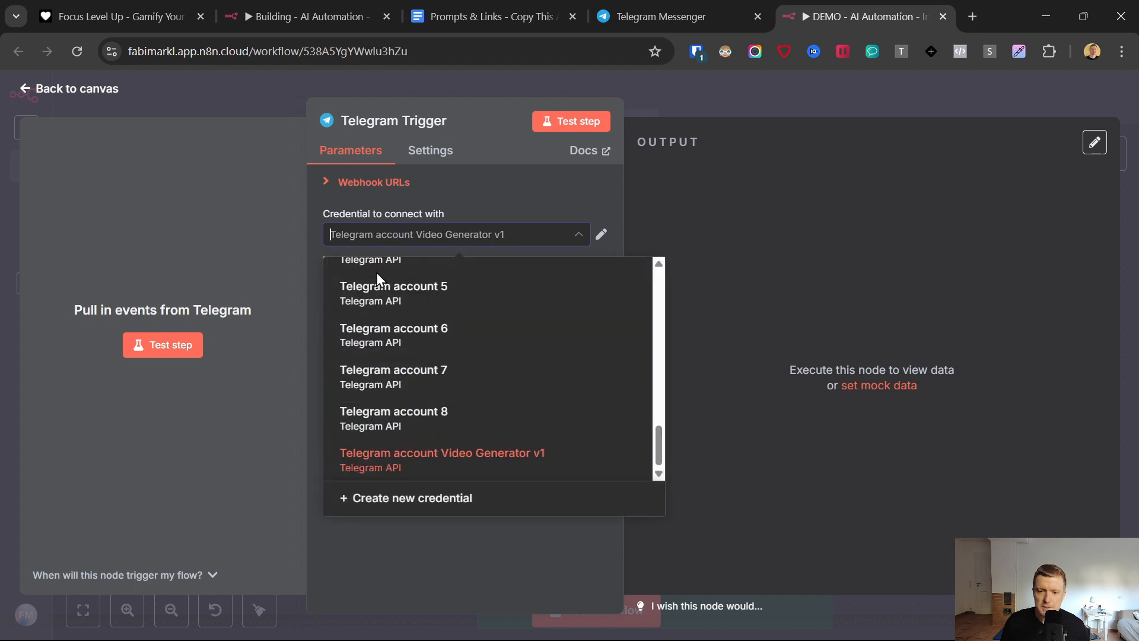
left_click(421, 497)
left_click(419, 328)
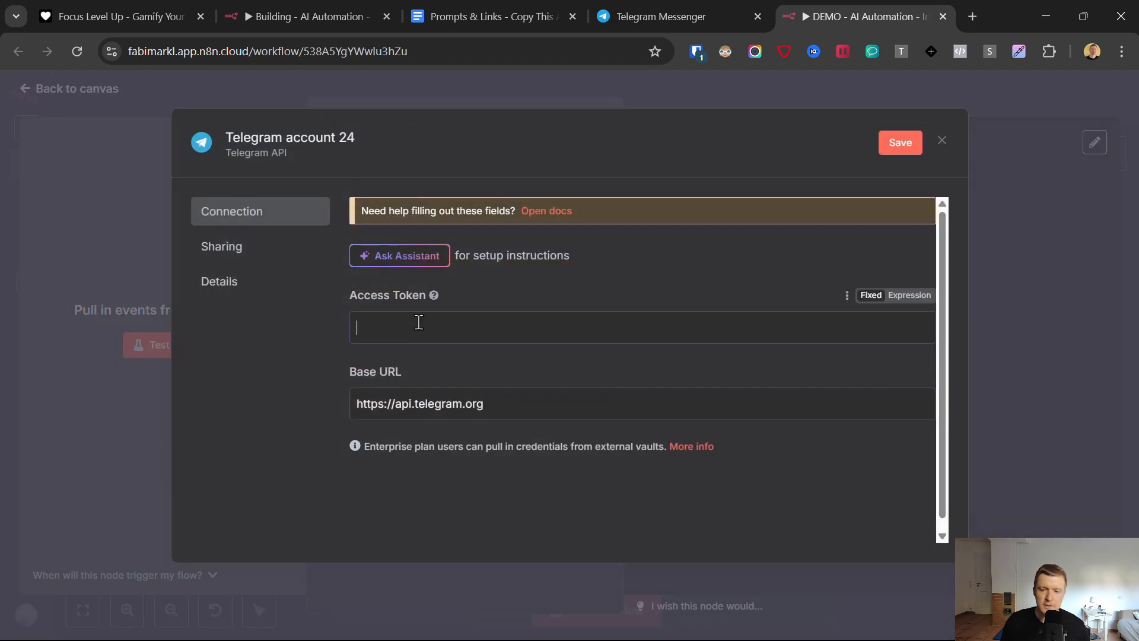
left_click_drag(350, 298, 424, 298)
left_click(413, 328)
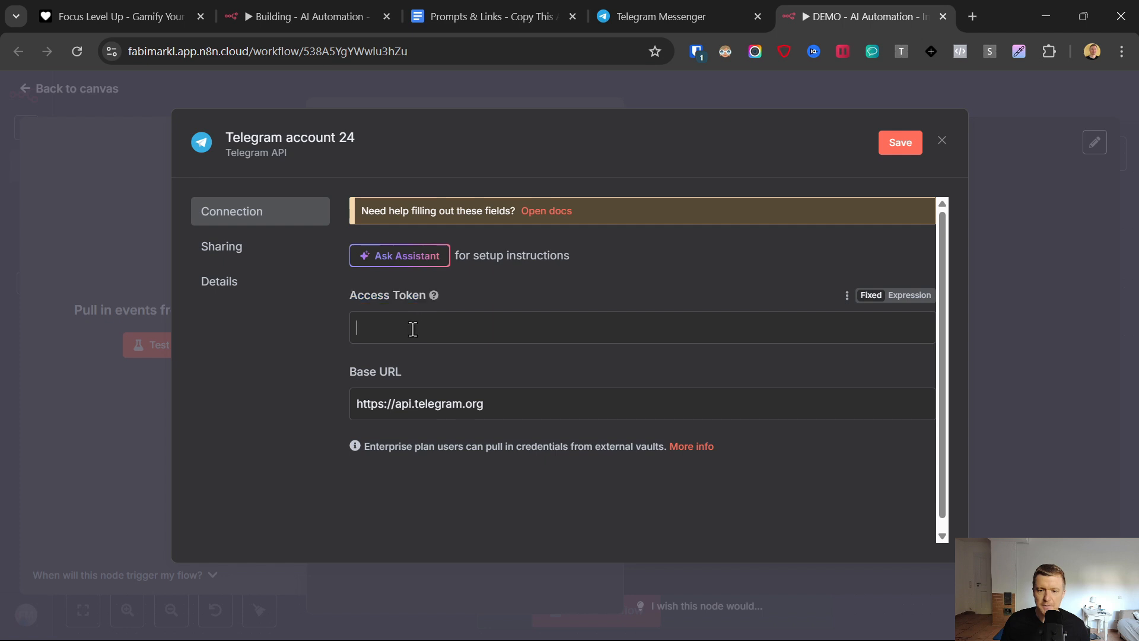
- Switch to the Telegram app, search for "botfather" and start a chat with the verified BotFather bot
left_click(700, 632)
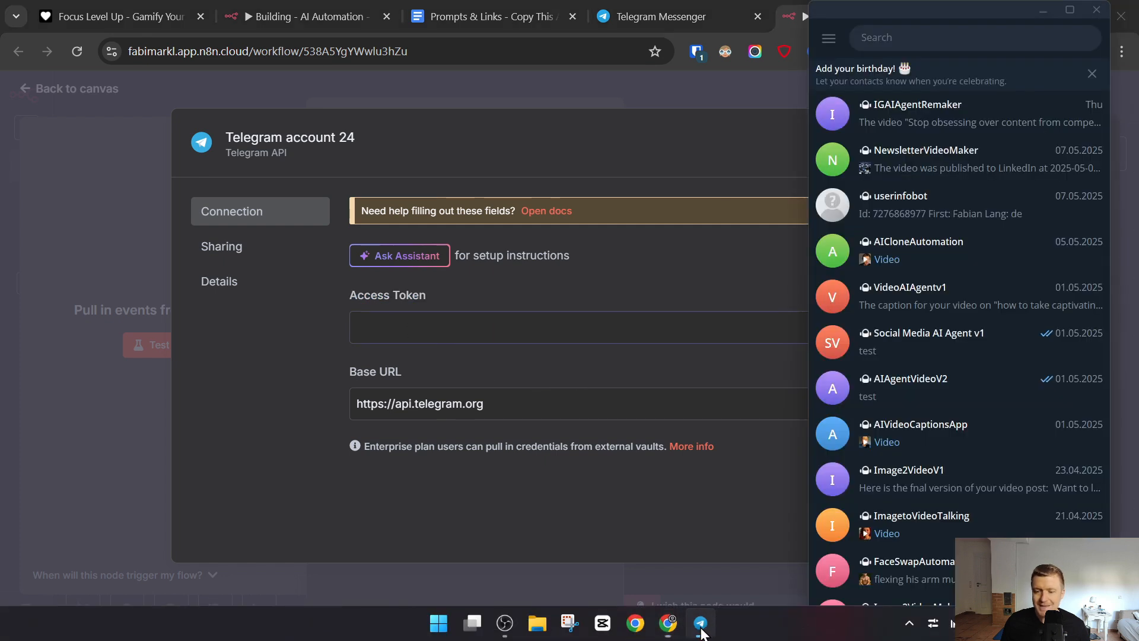
left_click(935, 37)
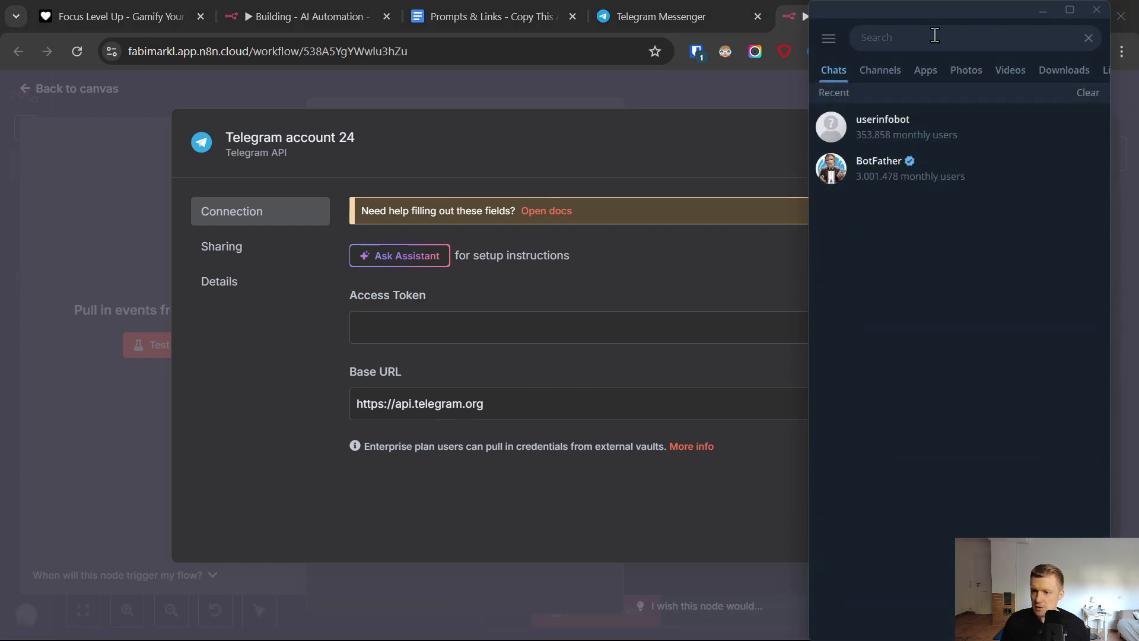
type("botfather")
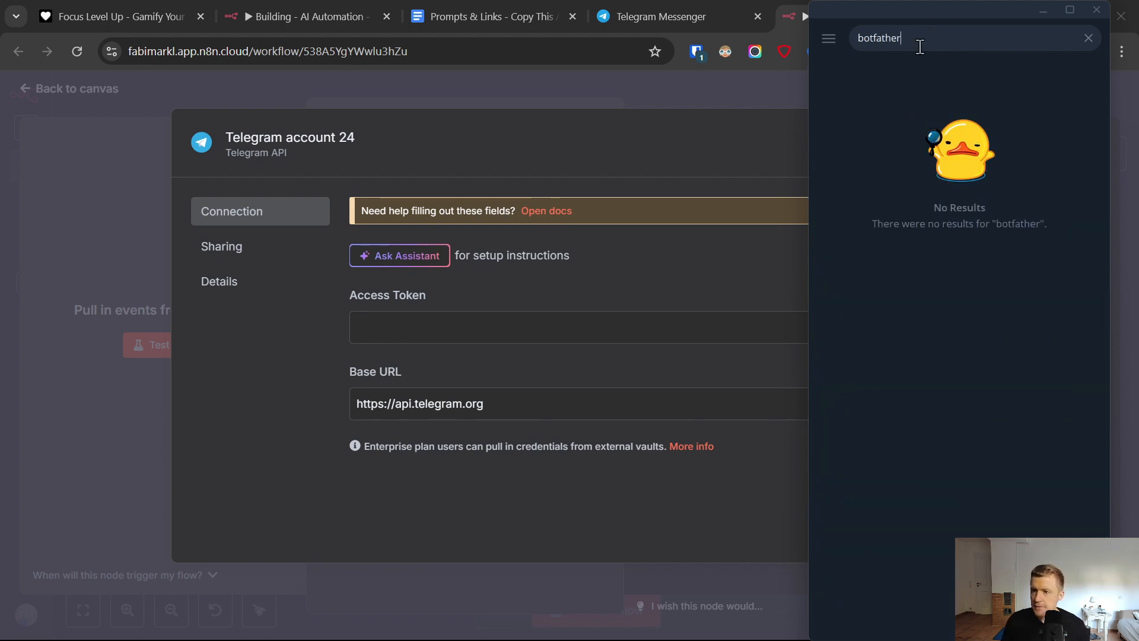
left_click(891, 77)
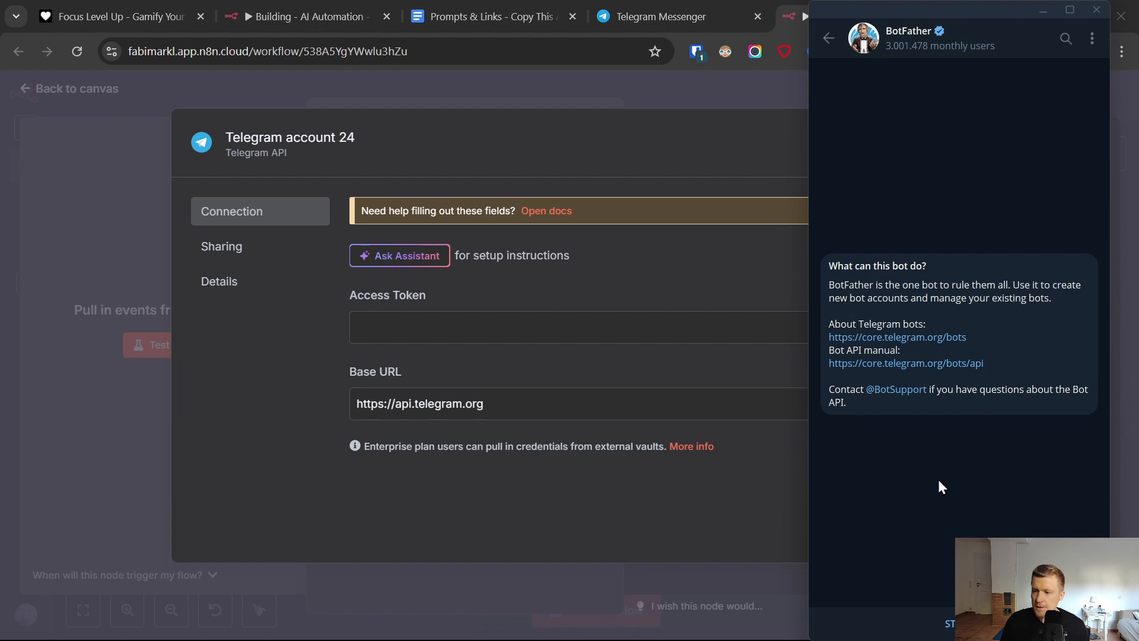
left_click(949, 623)
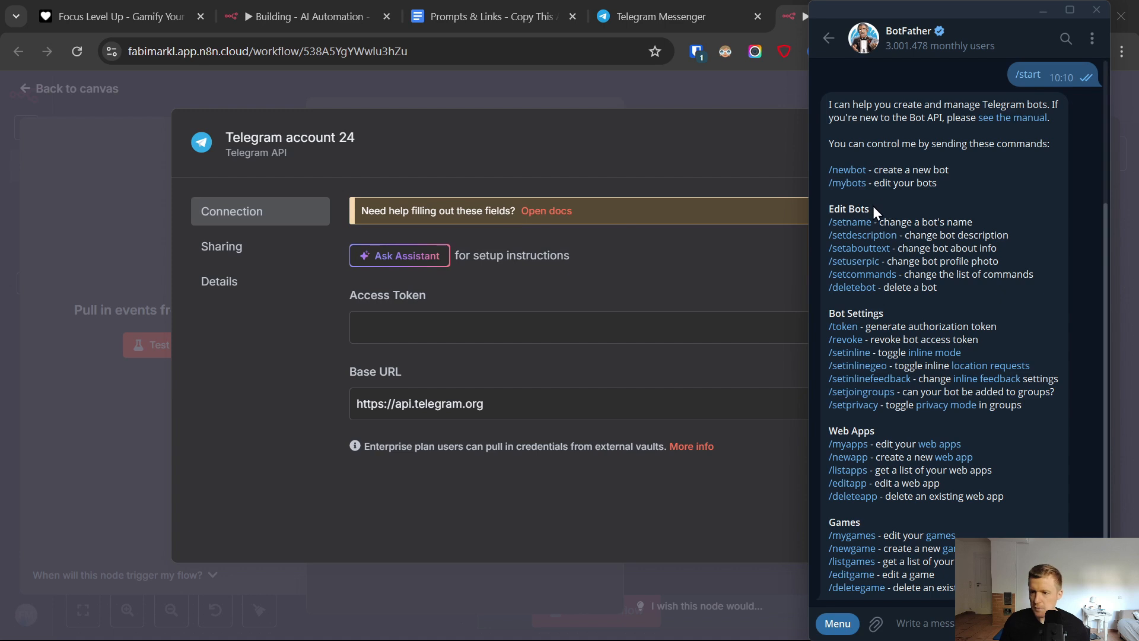
- Create a new bot through BotFather with the name ViralReelCloneDemo and the username ViralReelCloneDemobot
left_click(849, 170)
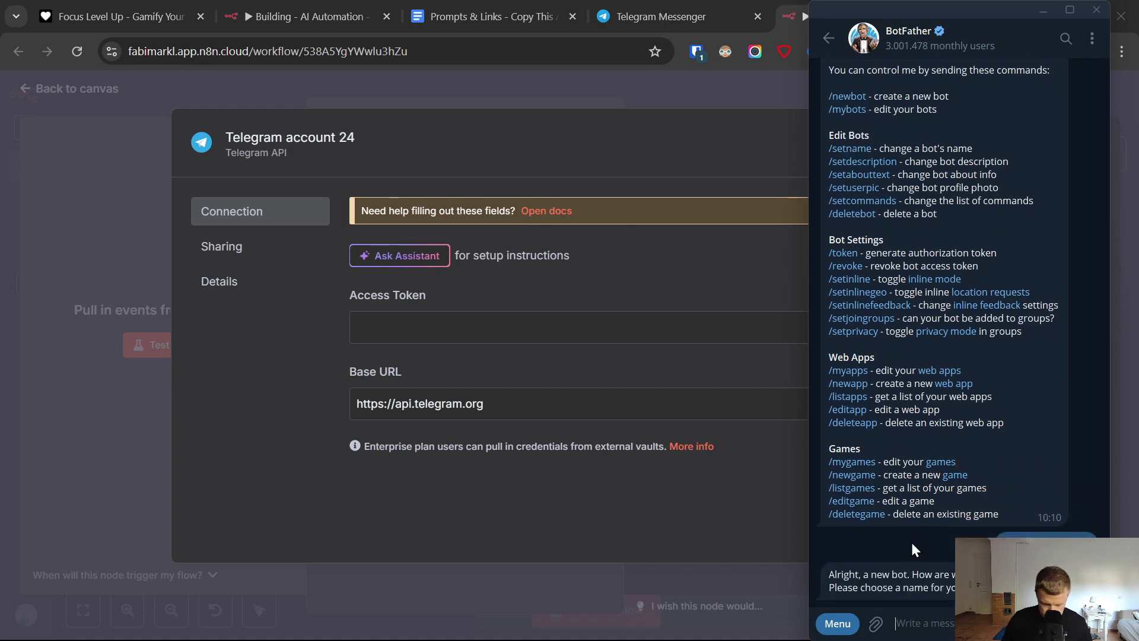
type("ViralR")
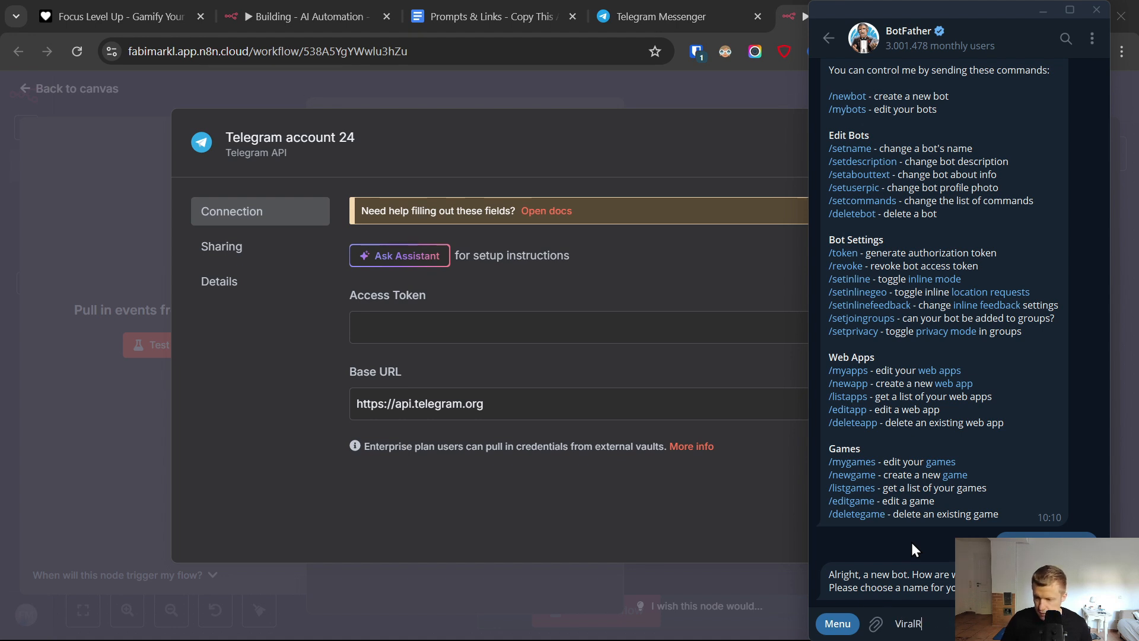
type("eelClon")
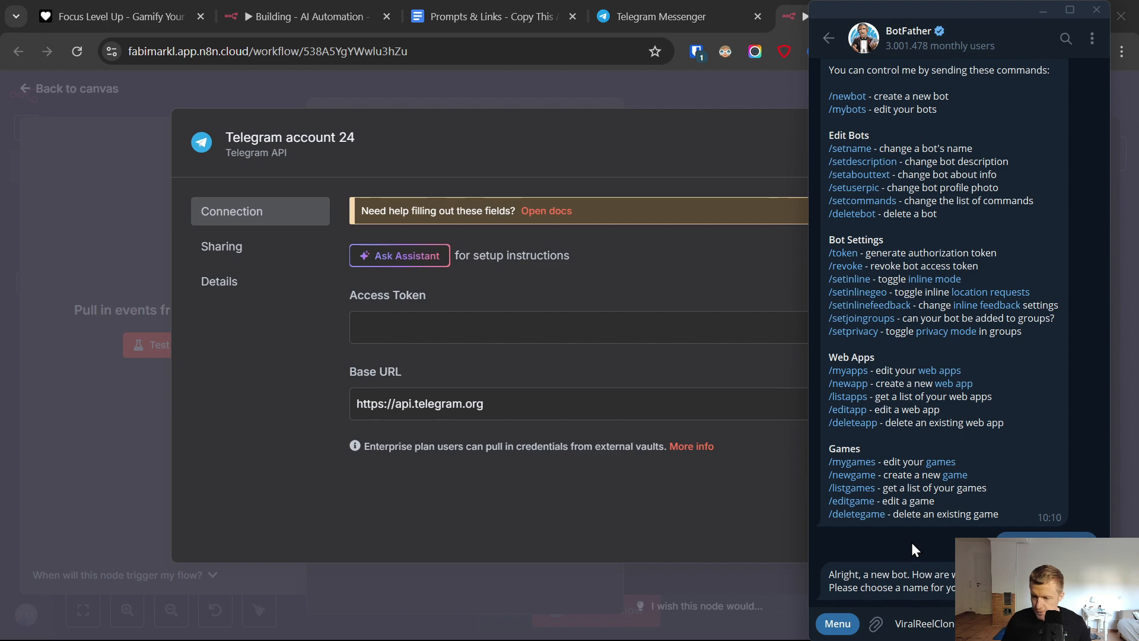
double_click(926, 623)
right_click(944, 622)
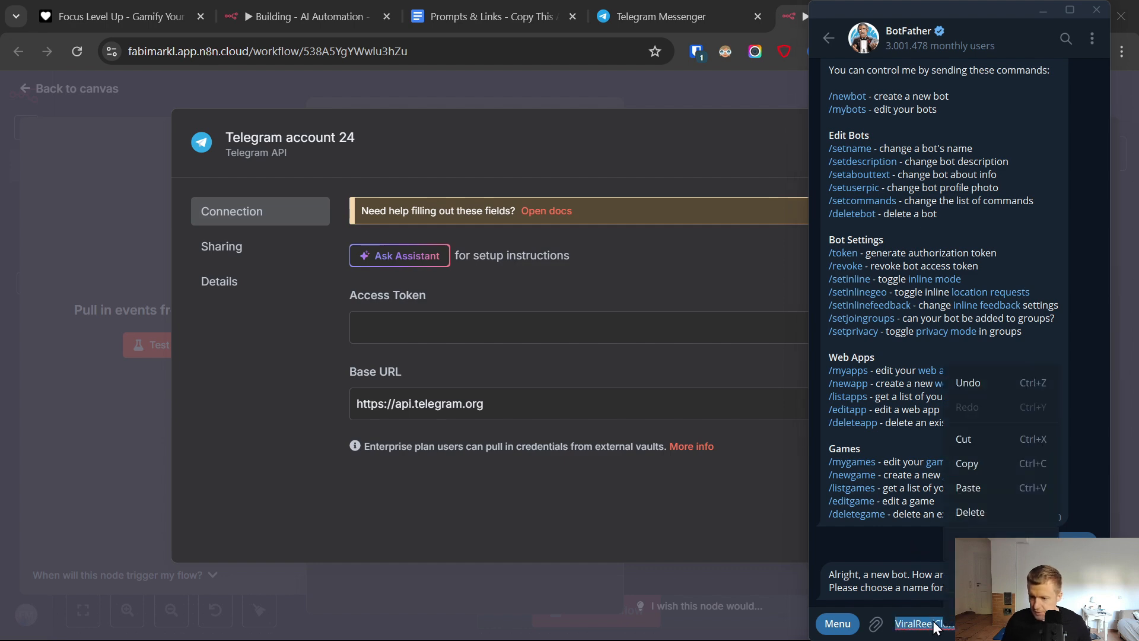
left_click(981, 462)
key("Return")
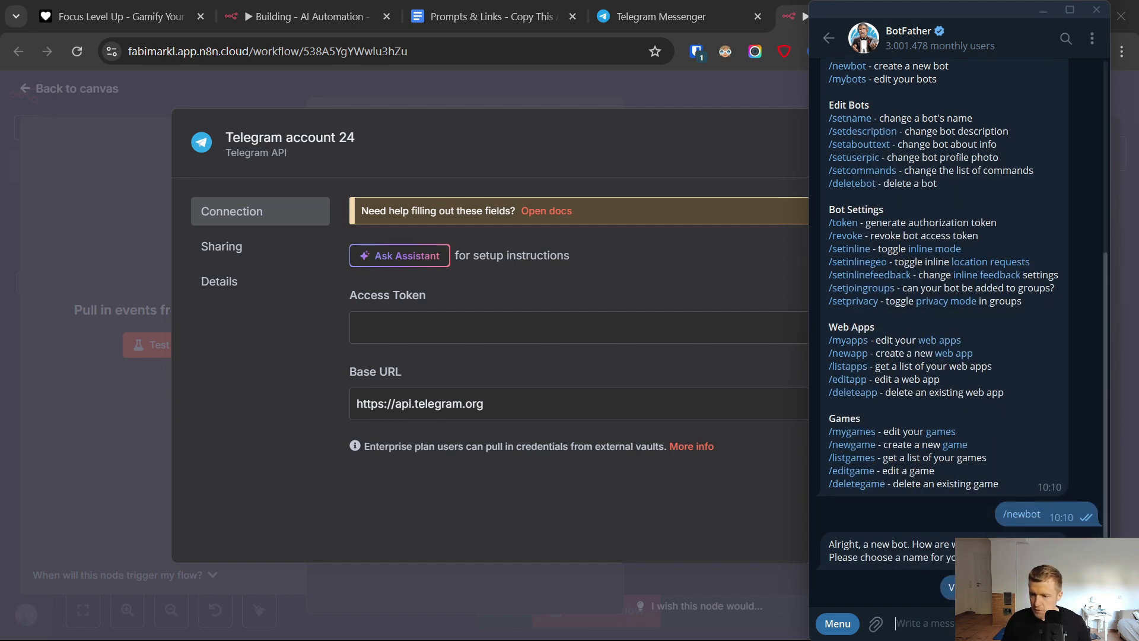
key("ctrl+v")
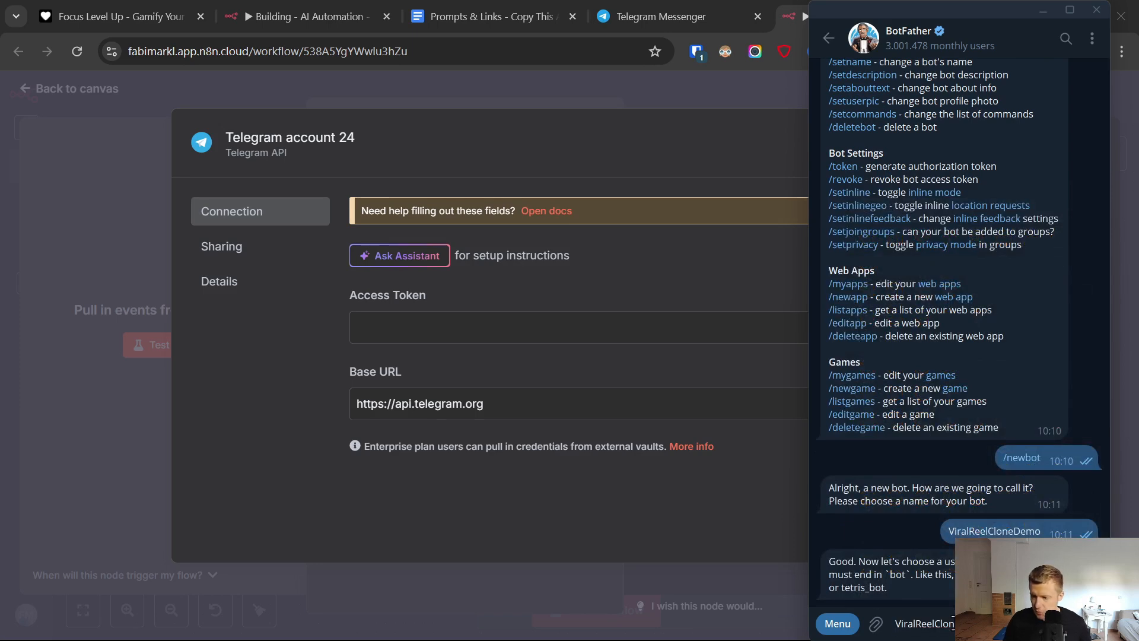
key("Return")
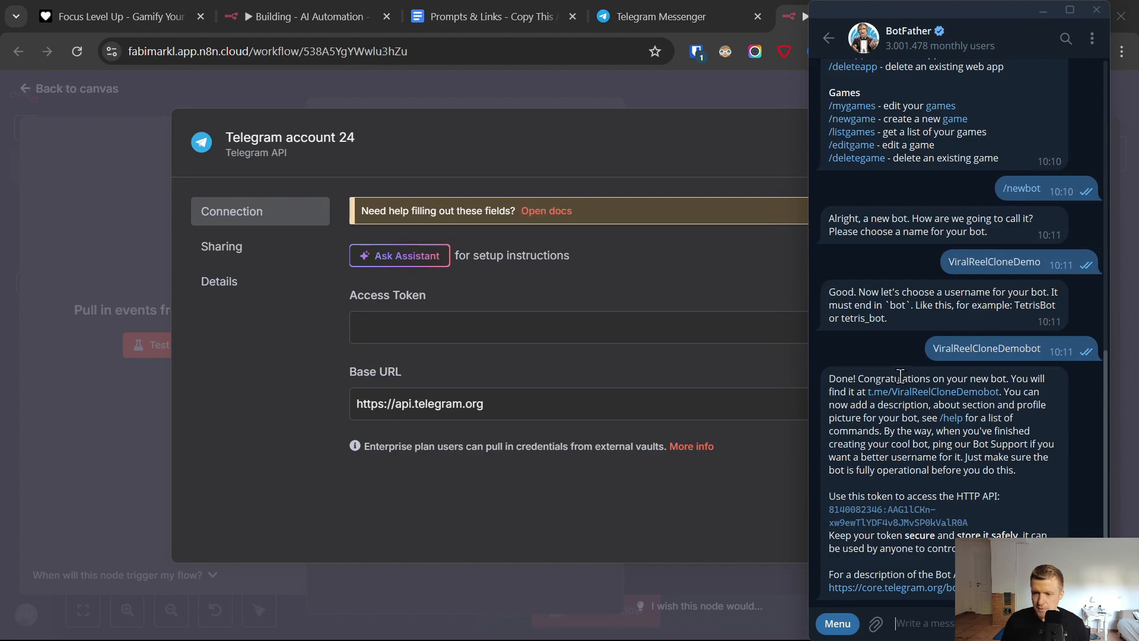
- Copy the new bot's API token from BotFather into the Access Token field of the n8n Telegram credential, then save and close it
left_click(905, 517)
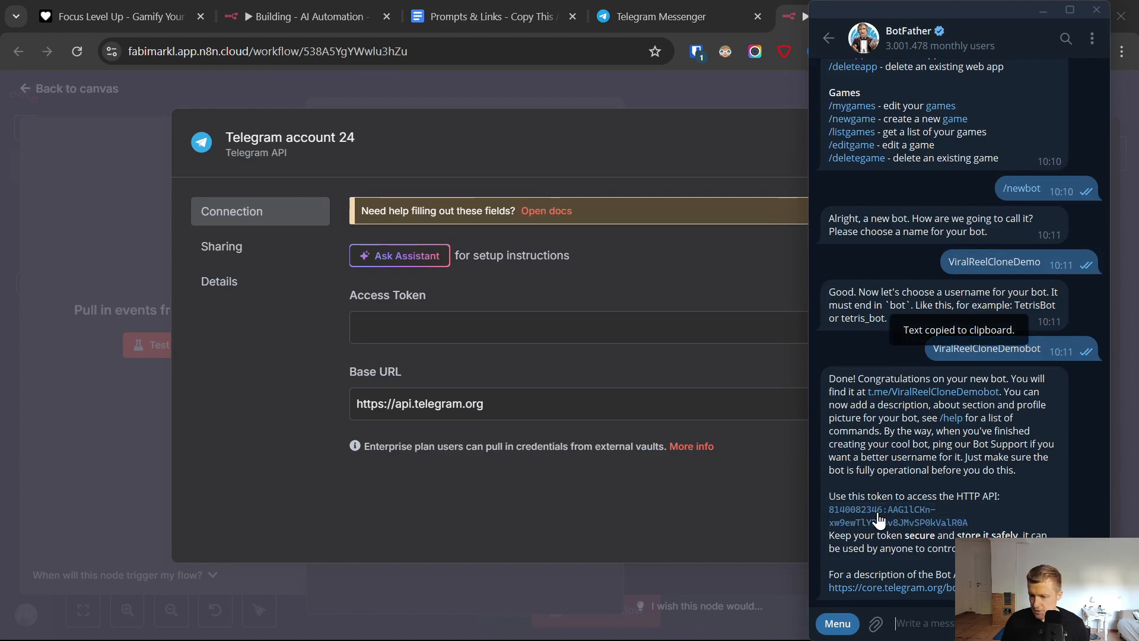
left_click(455, 323)
key("ctrl+v")
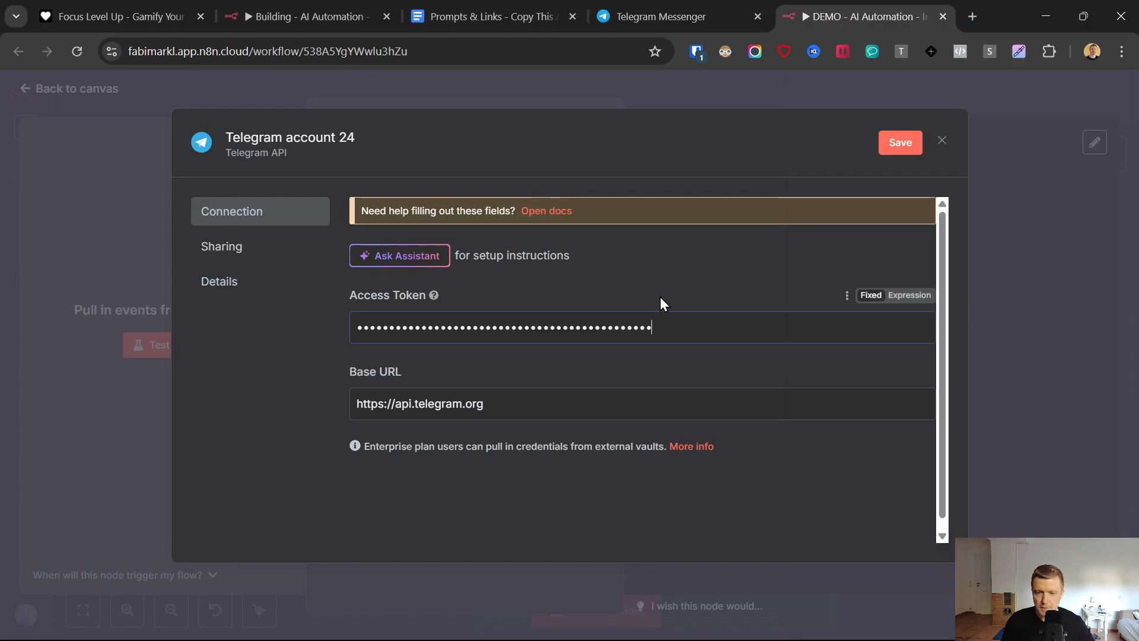
left_click(884, 148)
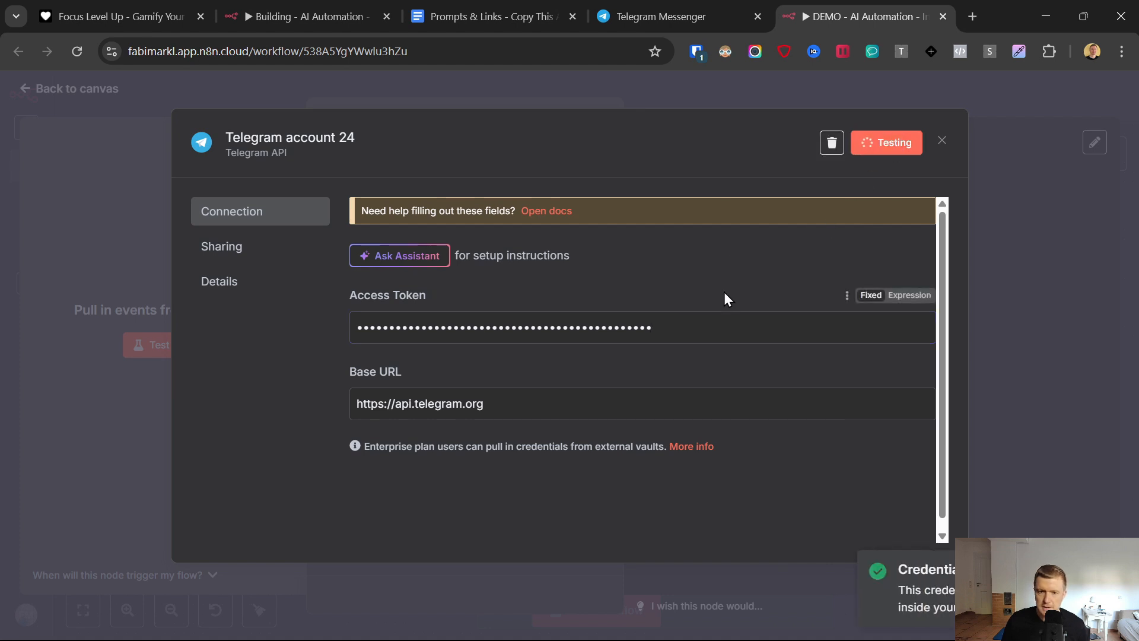
left_click(942, 143)
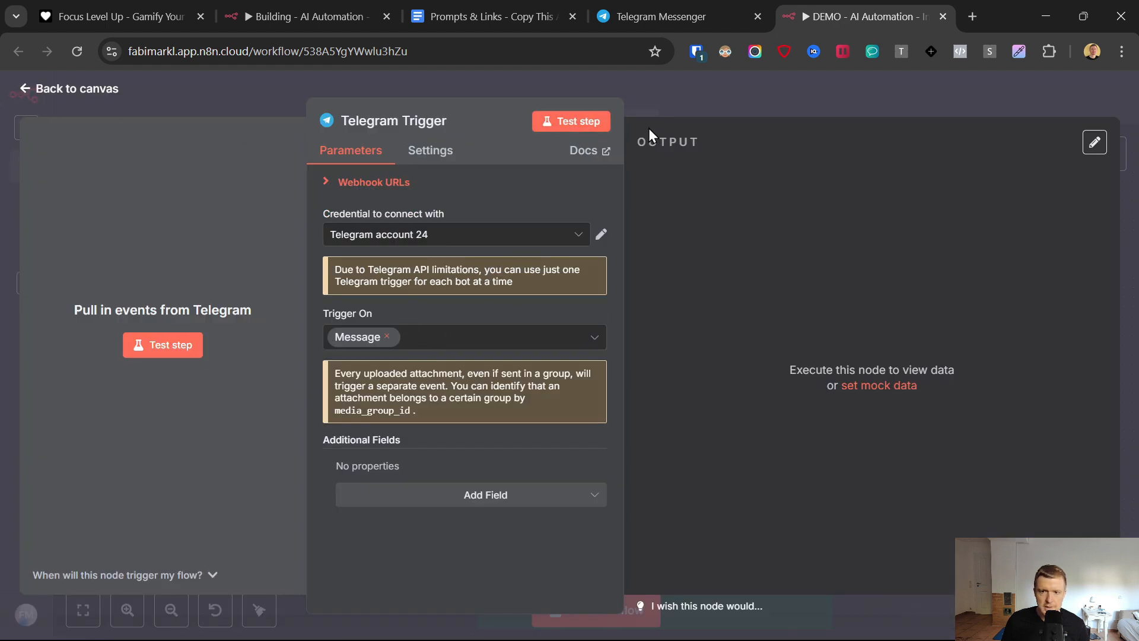
- Test the Telegram Trigger step by starting a chat with the ViralReelCloneDemo bot, and check the message text in its output
left_click(598, 121)
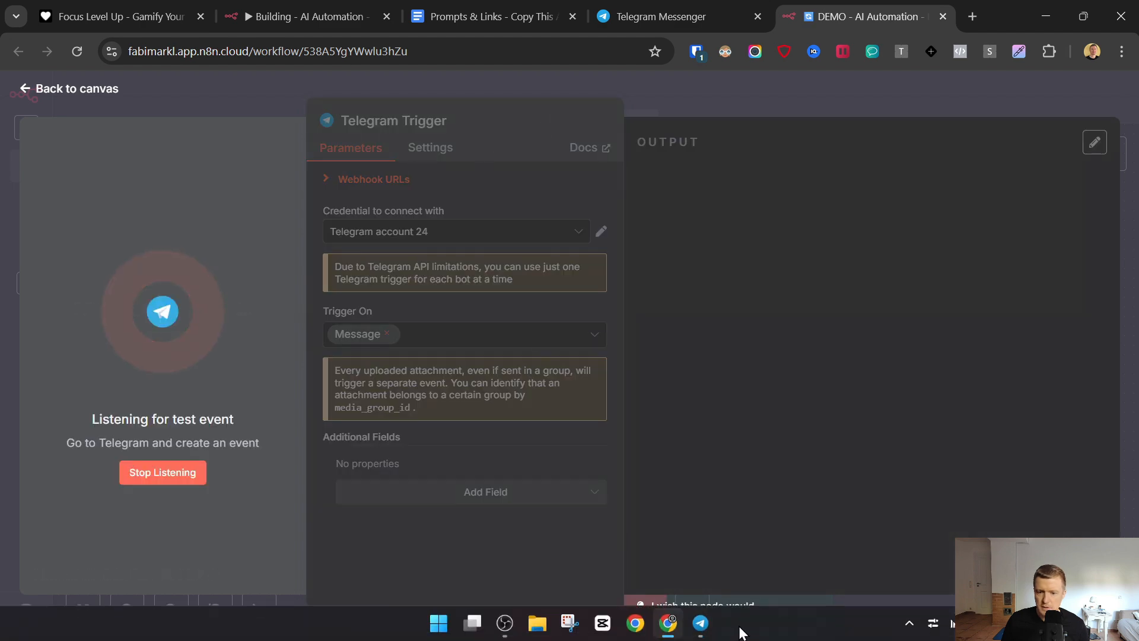
left_click(701, 623)
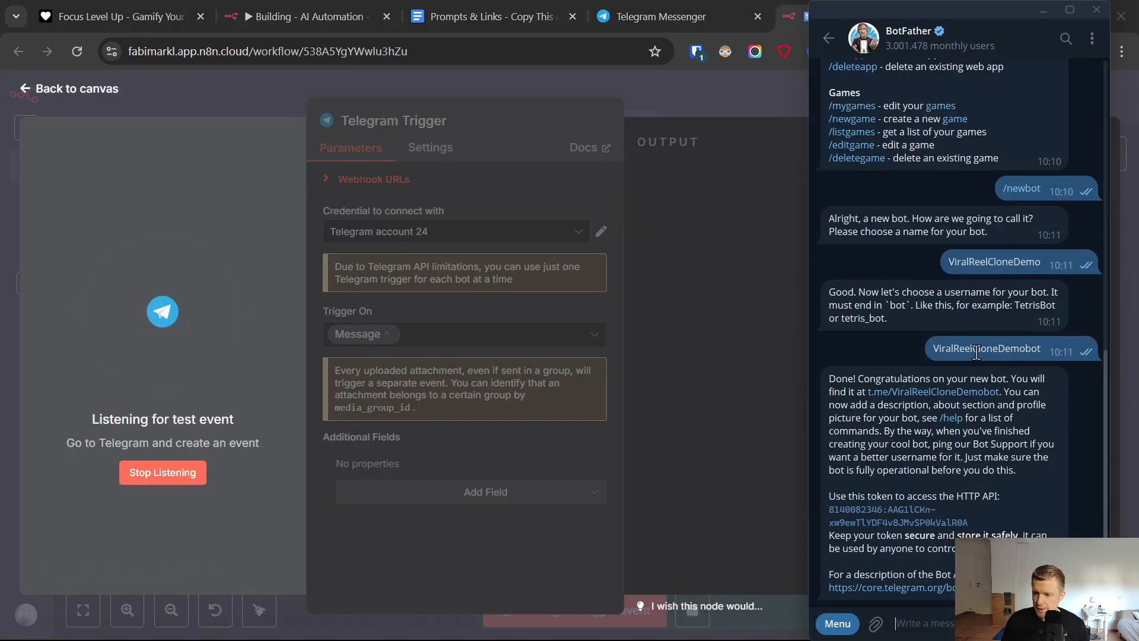
left_click(945, 394)
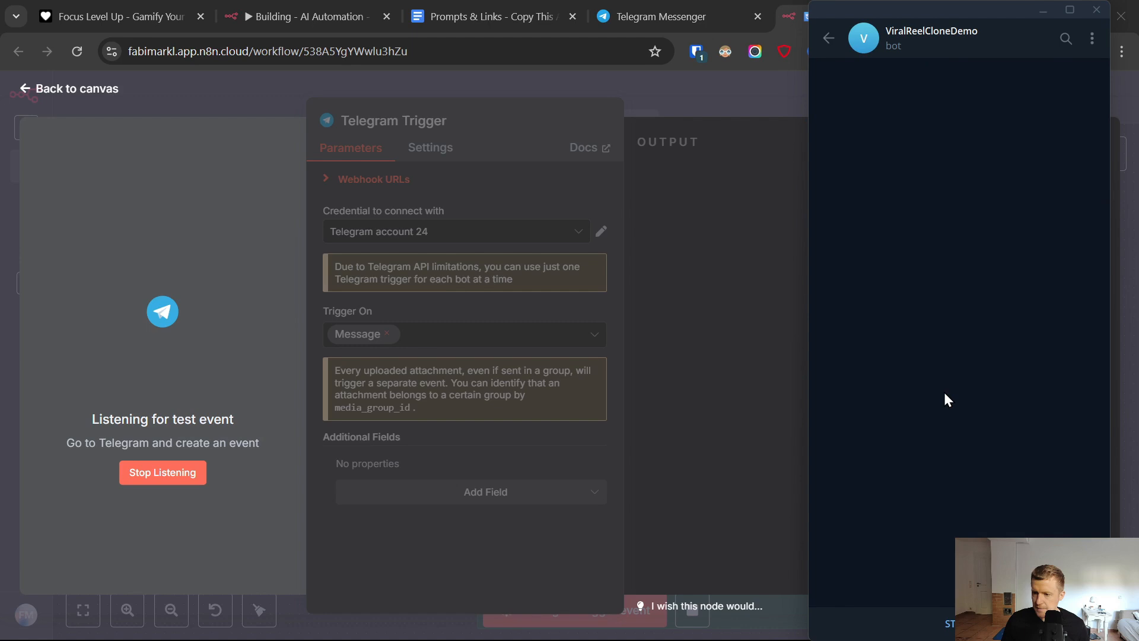
left_click(947, 620)
left_click(188, 261)
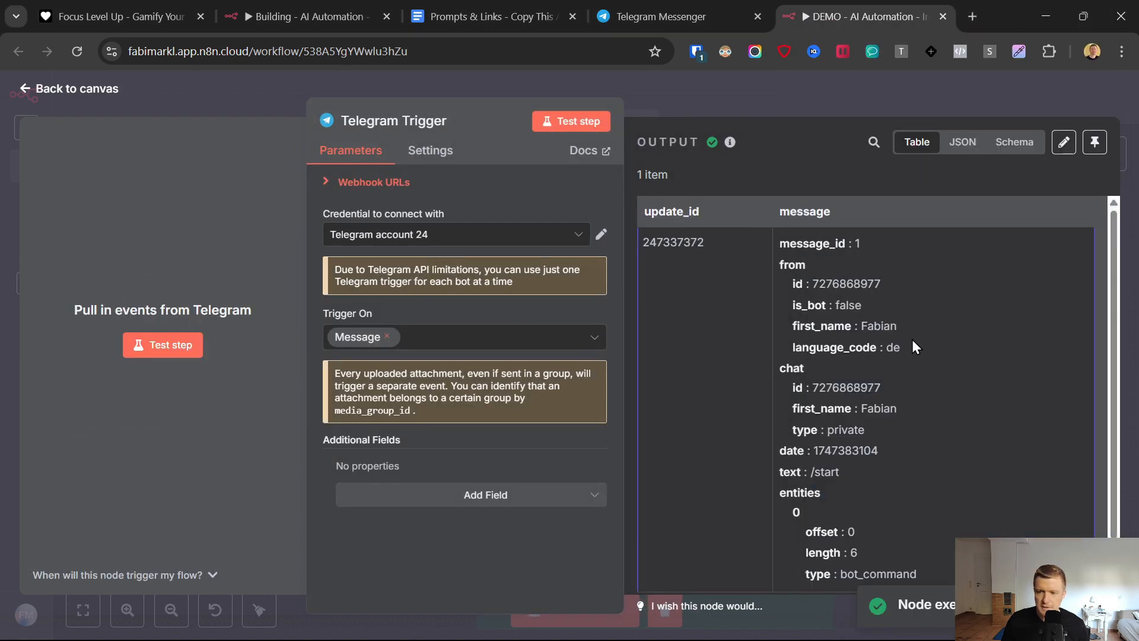
scroll(856, 293, "down", 1)
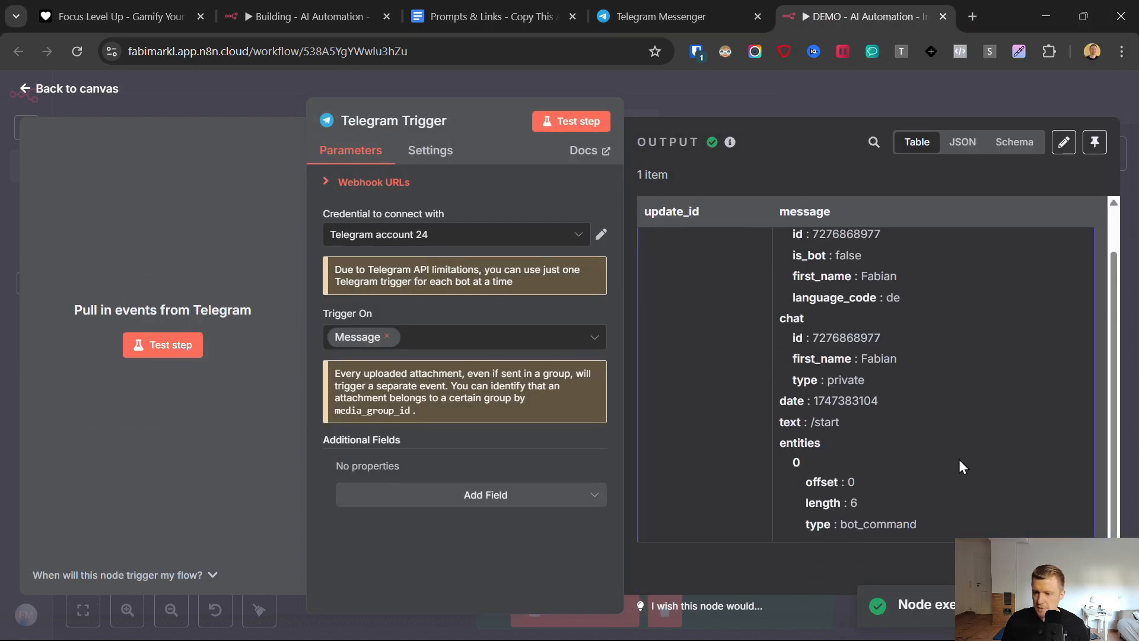
scroll(959, 459, "up", 1)
left_click_drag(899, 464, 792, 469)
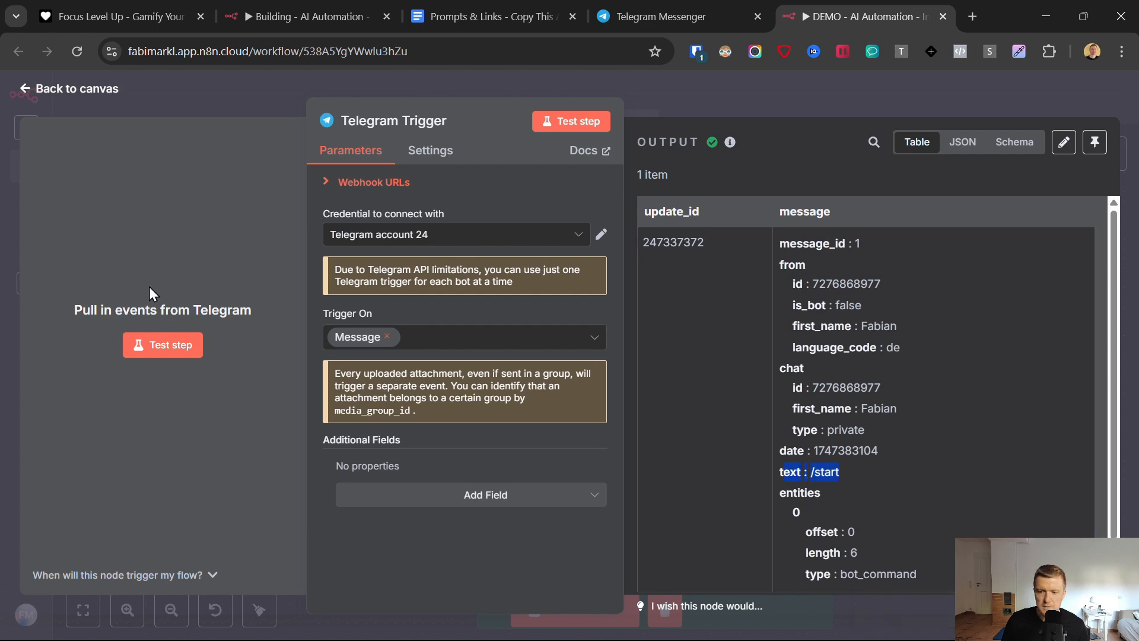
- Return to the canvas, move the Telegram Trigger node beside the coloured section notes and save the workflow
left_click(38, 89)
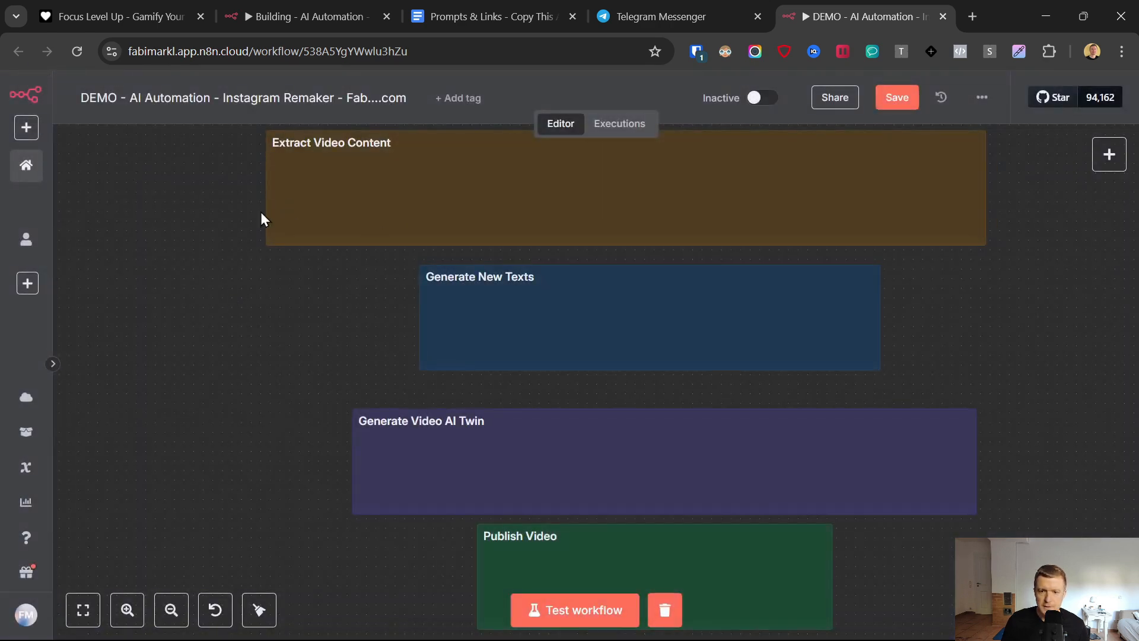
scroll(356, 362, "down", 4)
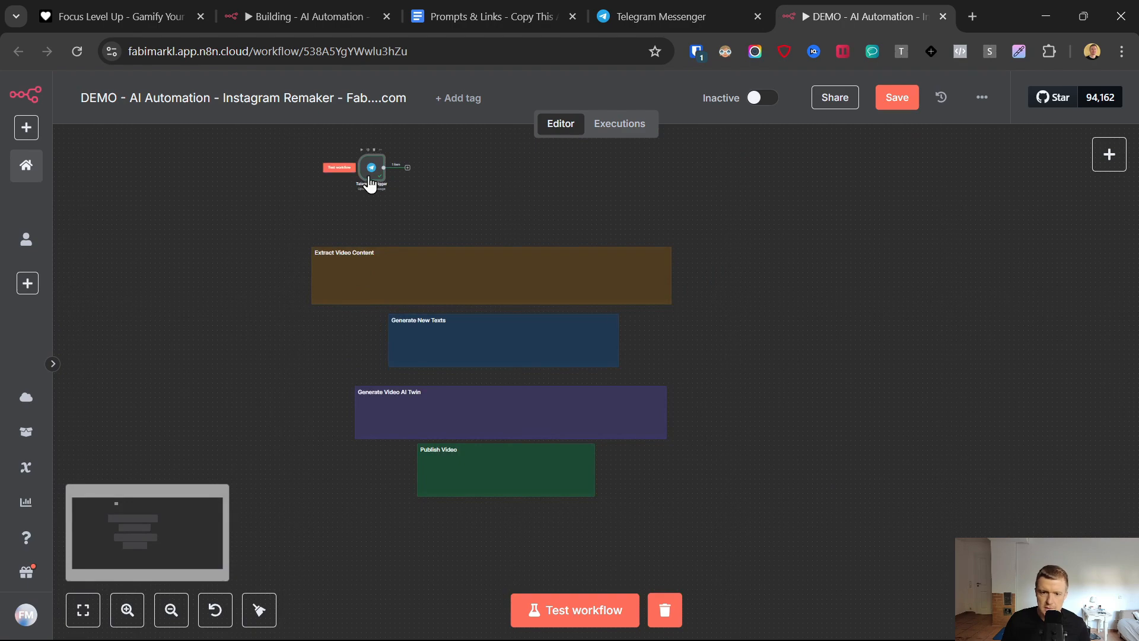
left_click_drag(369, 184, 234, 359)
scroll(289, 355, "up", 4)
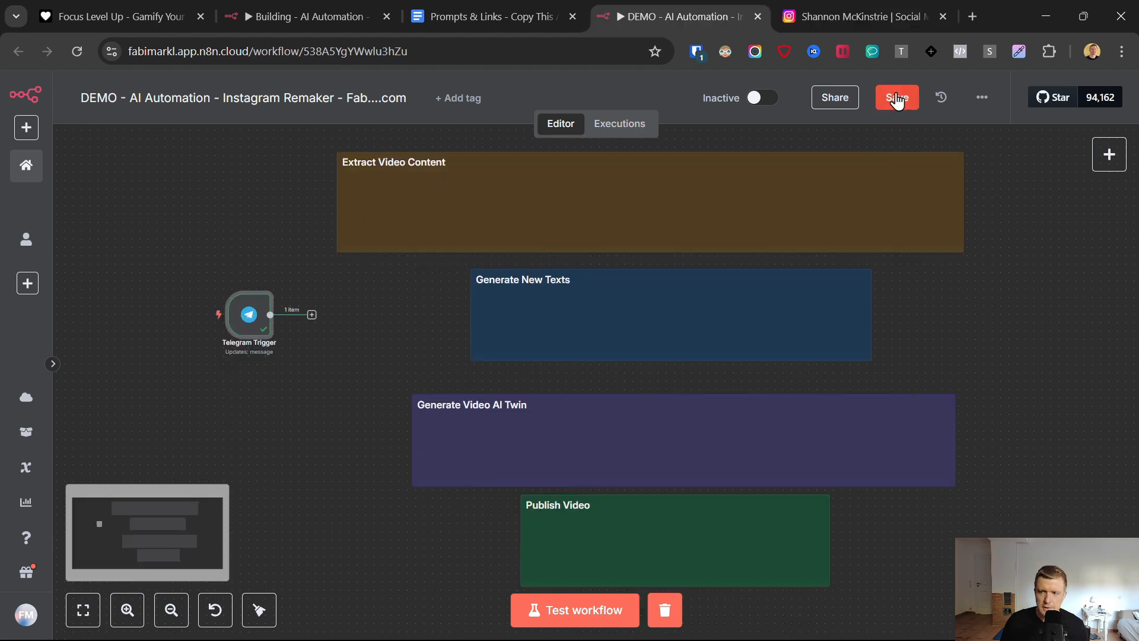
left_click(896, 97)
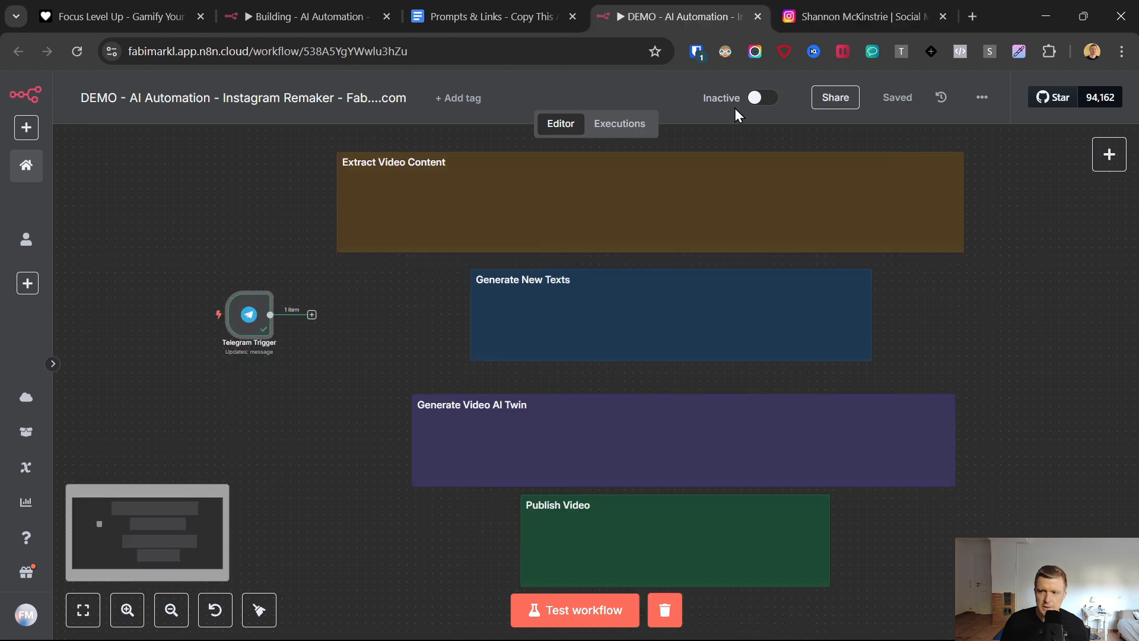
- Switch to Instagram, open the reel "Stop Looking at Content from People in Your Niche" and copy its URL
left_click(817, 3)
scroll(540, 326, "down", 10)
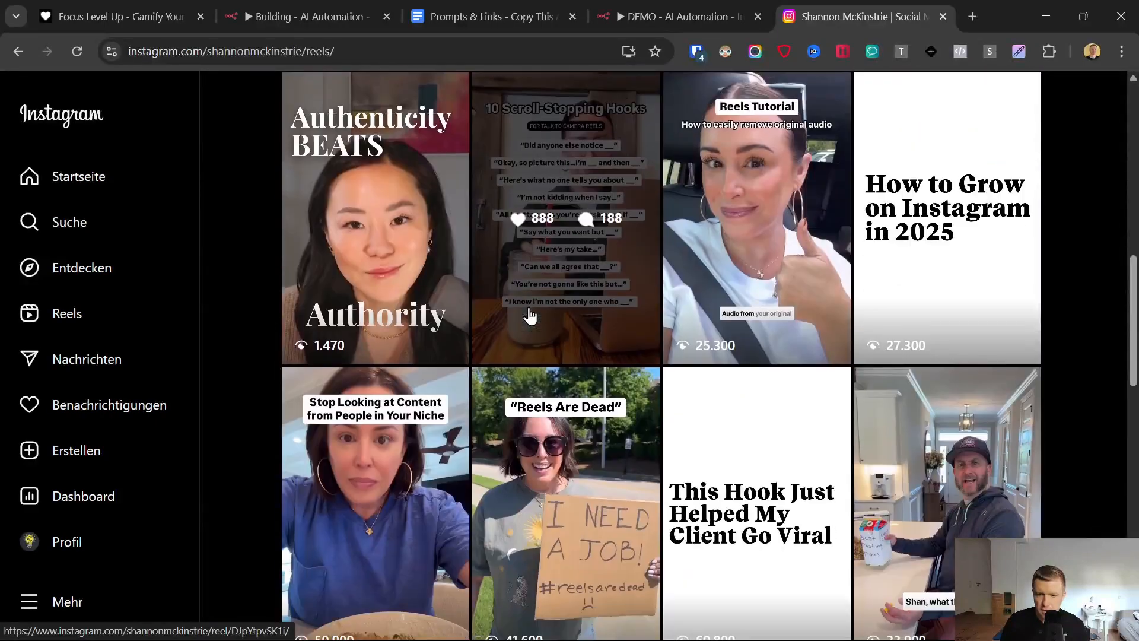
left_click(415, 438)
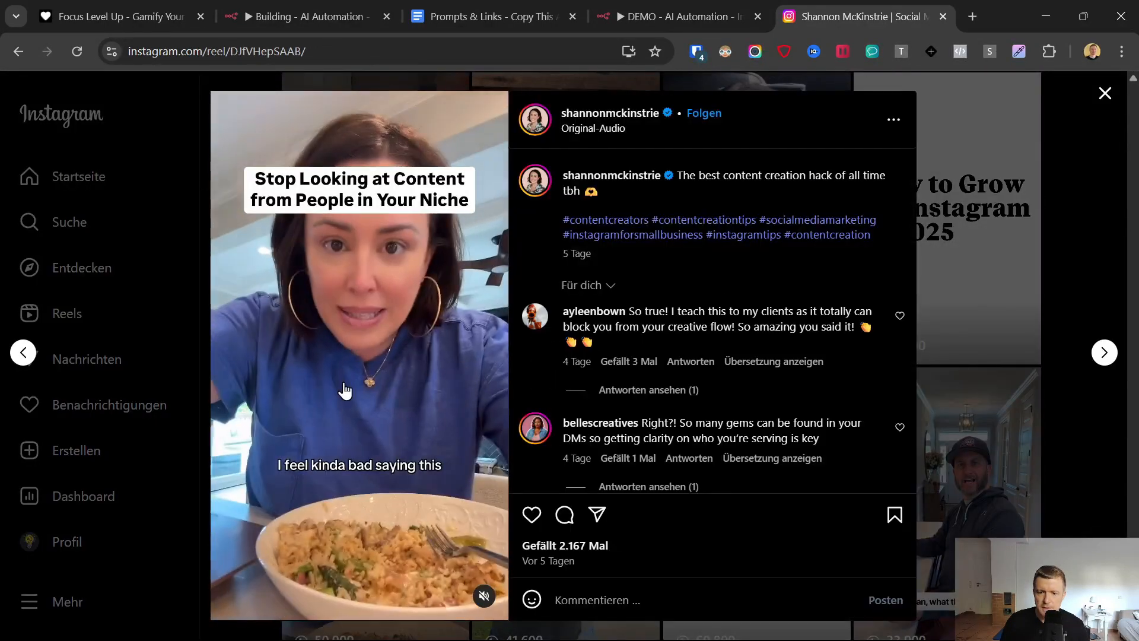
left_click(272, 46)
right_click(271, 46)
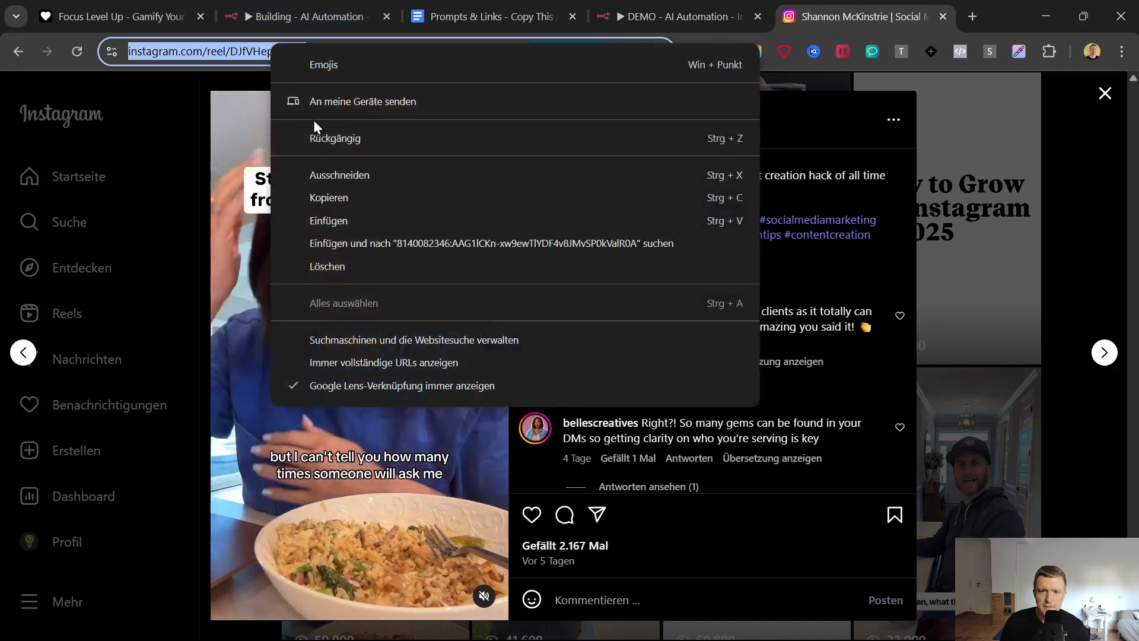
left_click(324, 193)
- Switch to Telegram and send the copied reel URL as a message to the ViralReelCloneDemo bot
key("ctrl+shift+Tab")
left_click(700, 622)
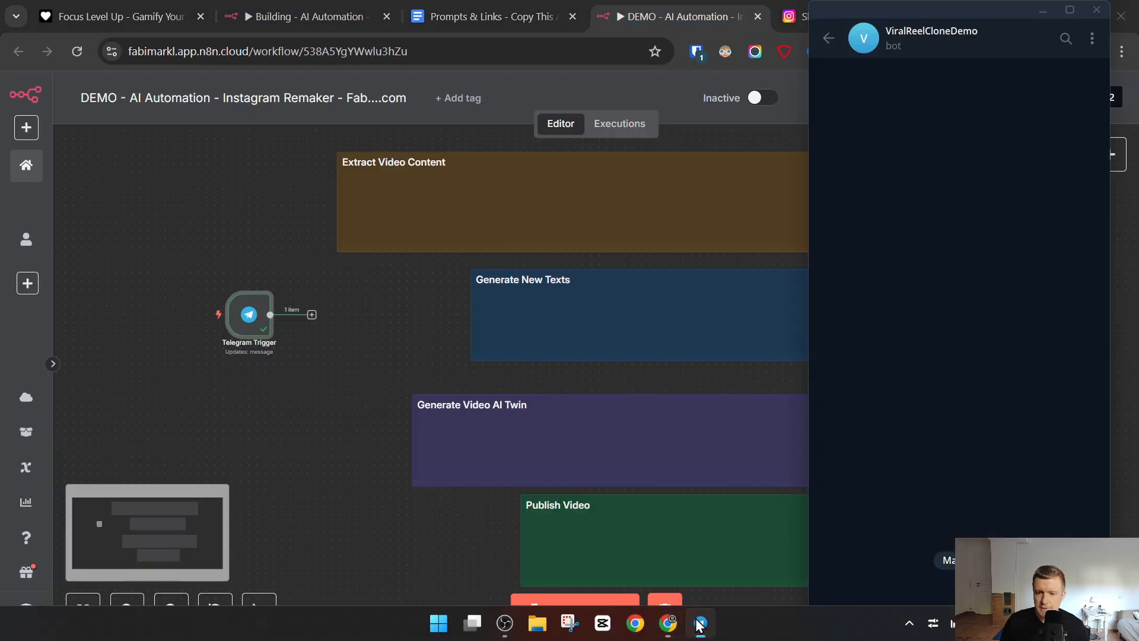
key("ctrl+v")
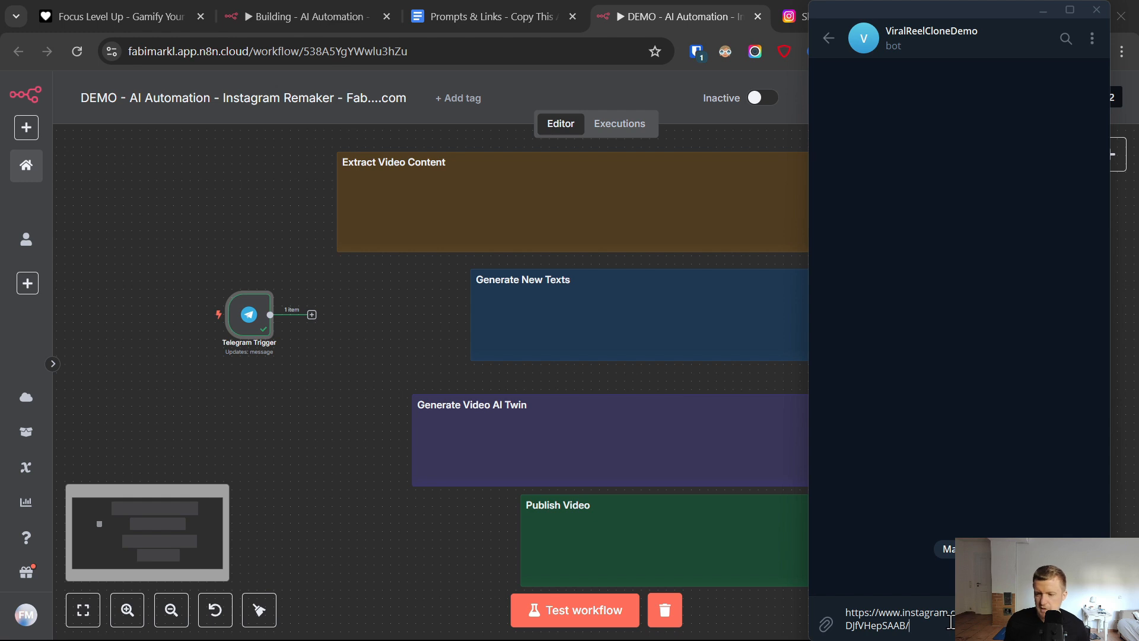
key("Return")
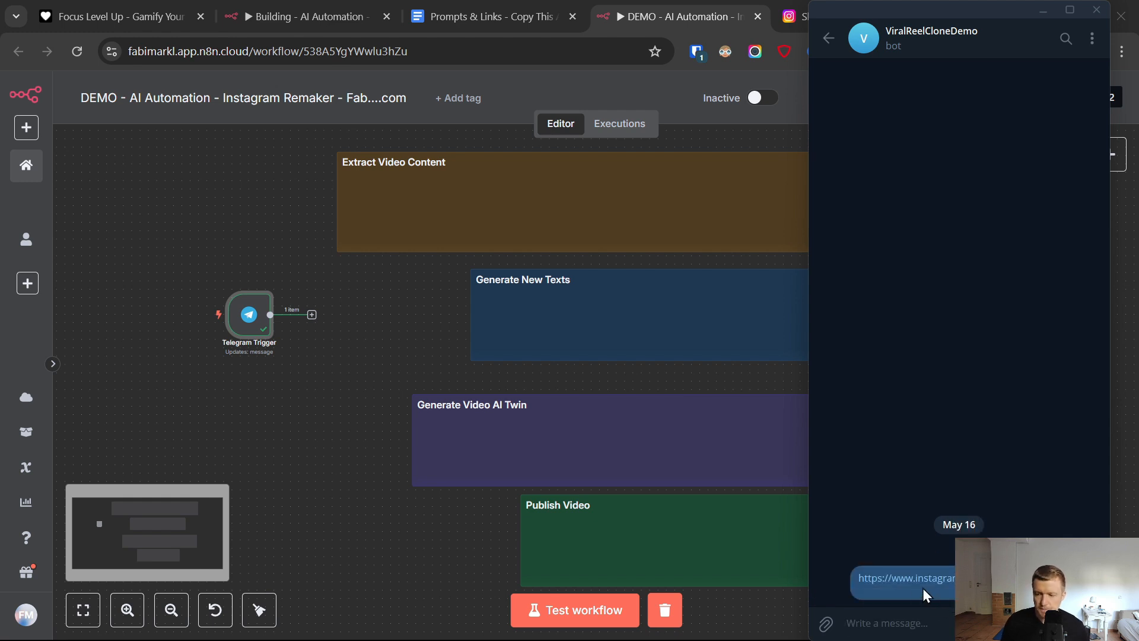
left_click(375, 326)
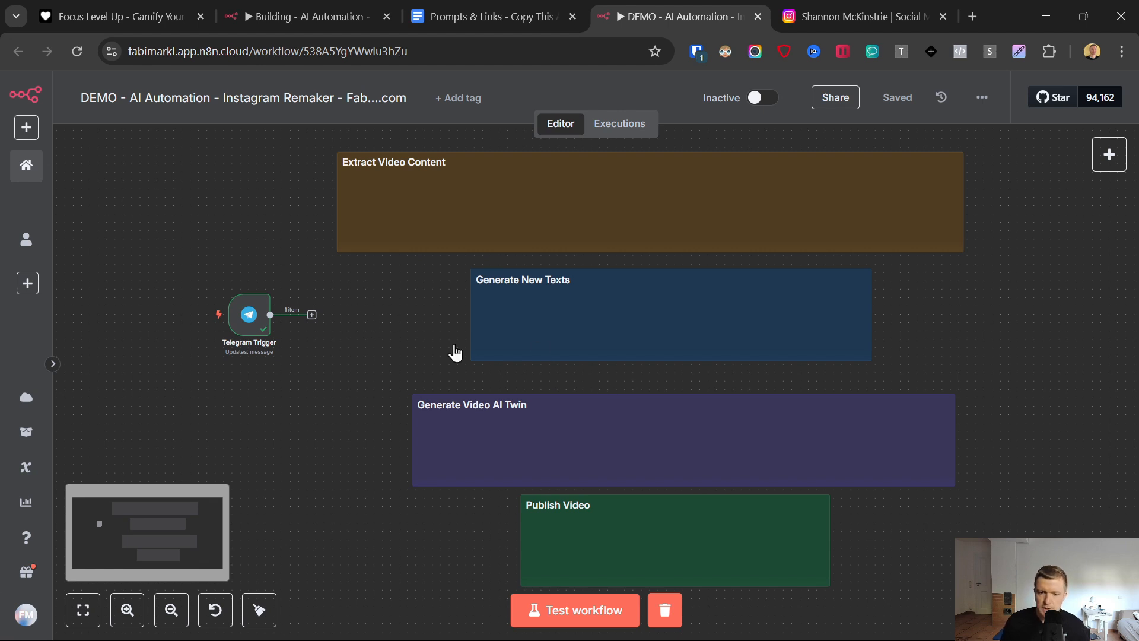
mouse_move(774, 604)
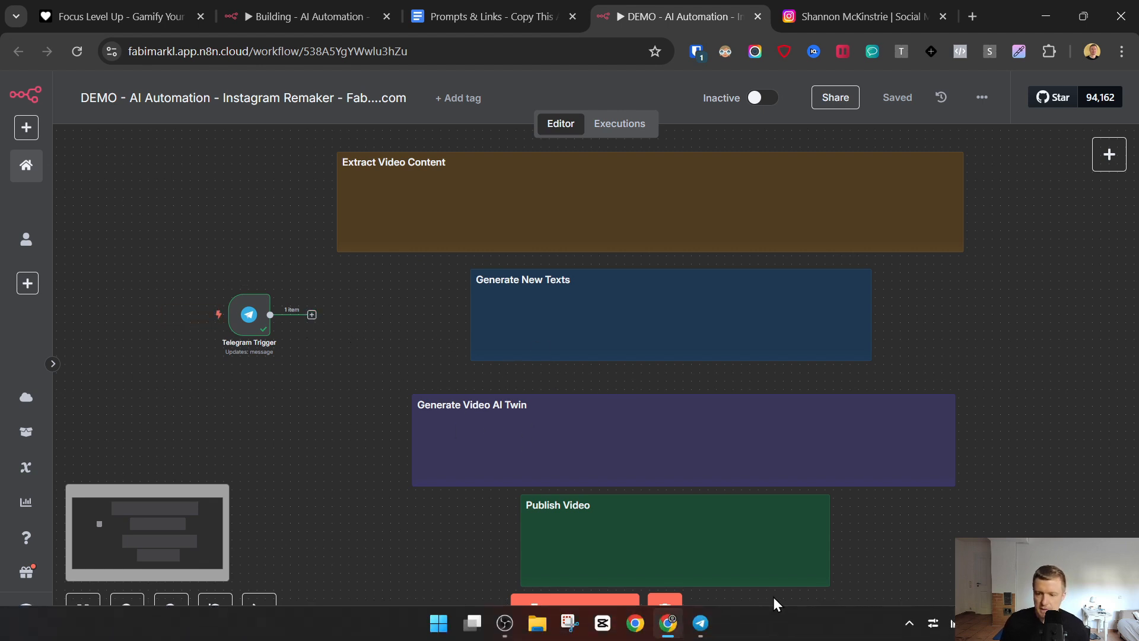
left_click(700, 623)
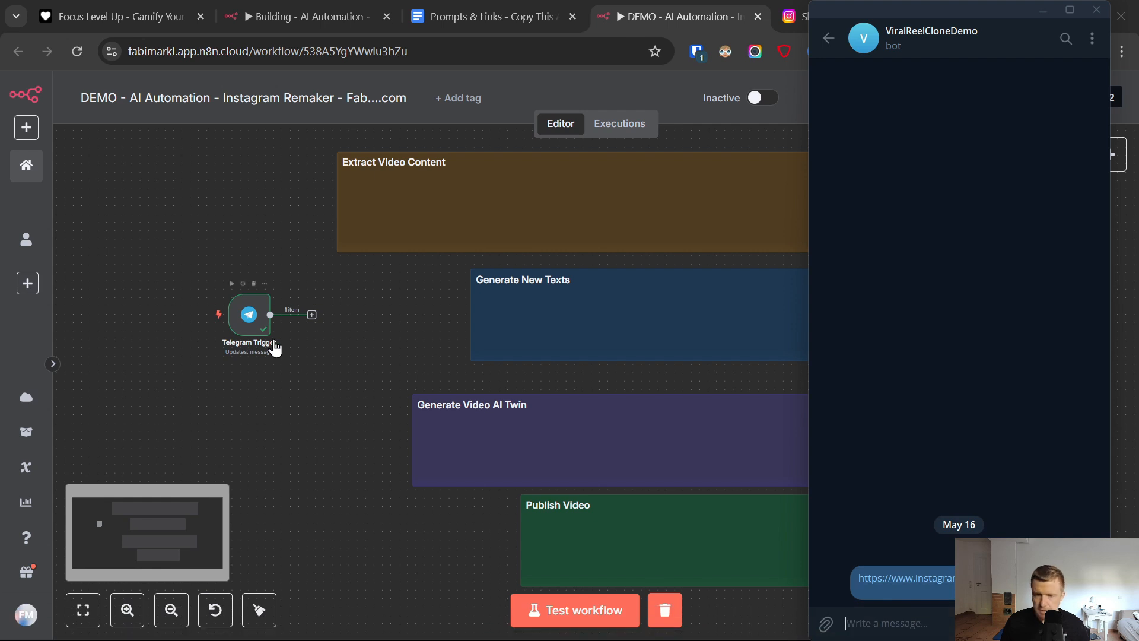
- Add a Code node after the Telegram Trigger in the n8n workflow
right_click(314, 315)
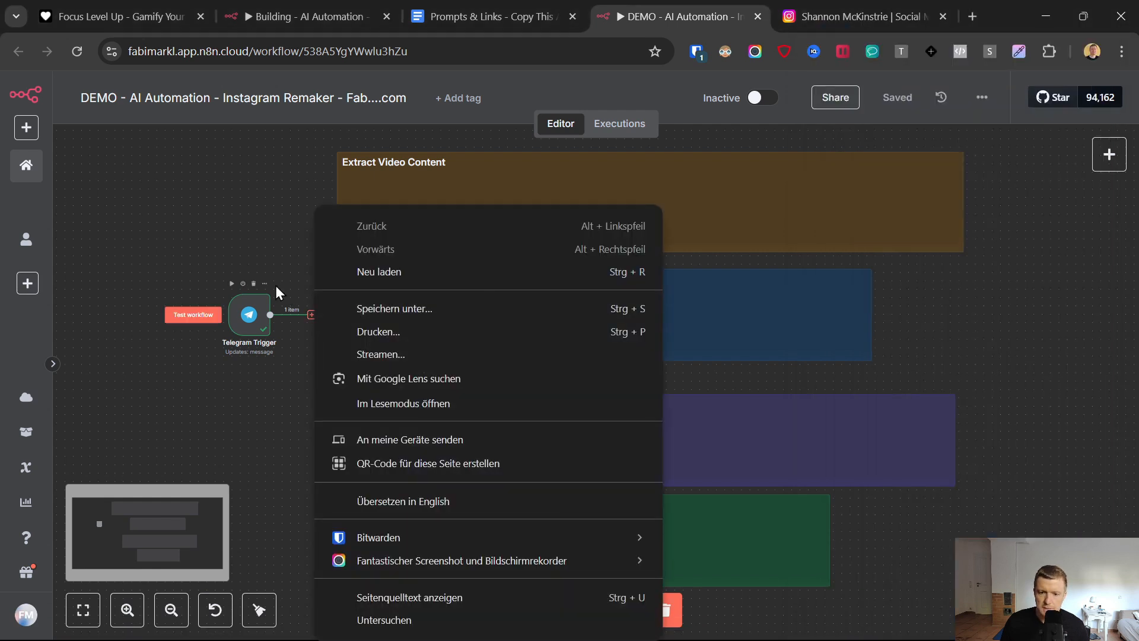
left_click(275, 286)
left_click(313, 317)
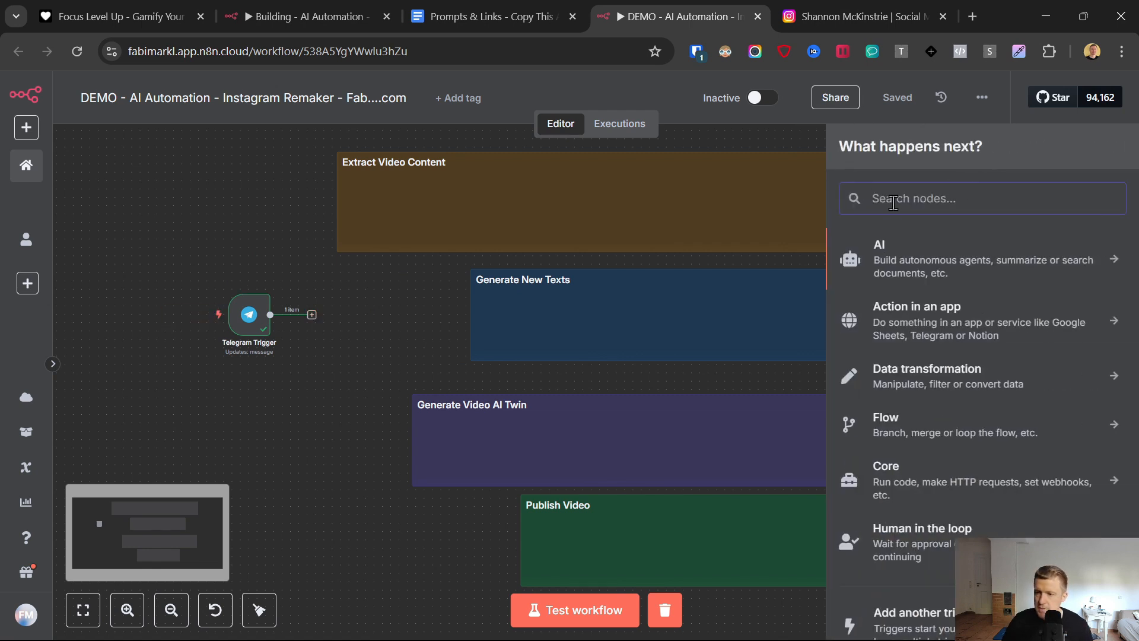
type("cond")
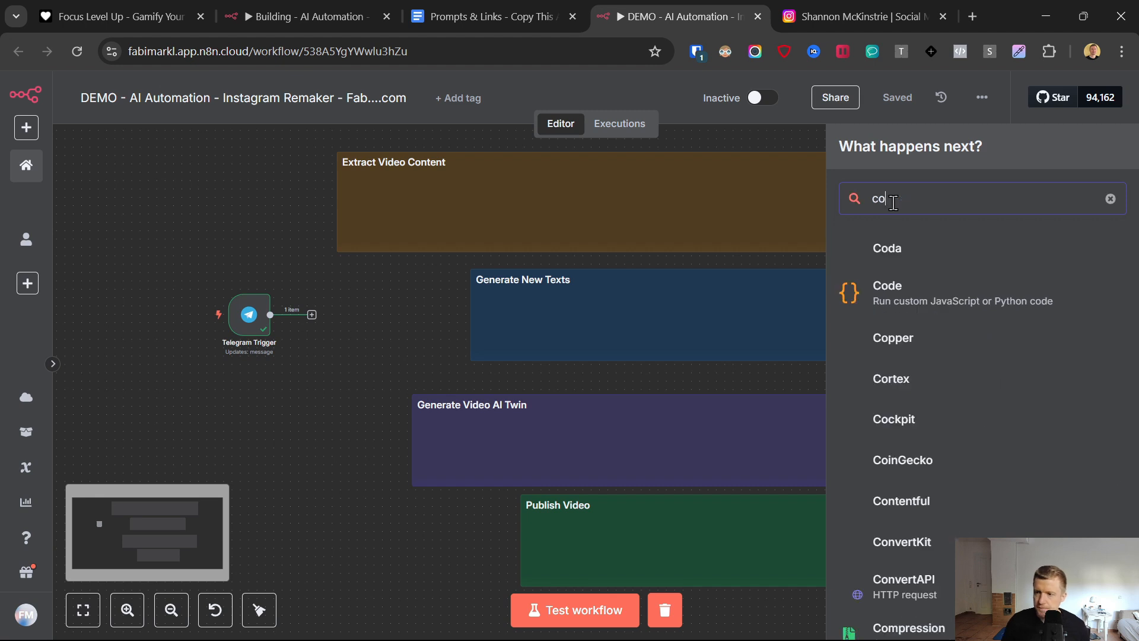
key("BackSpace")
key("BackSpace")
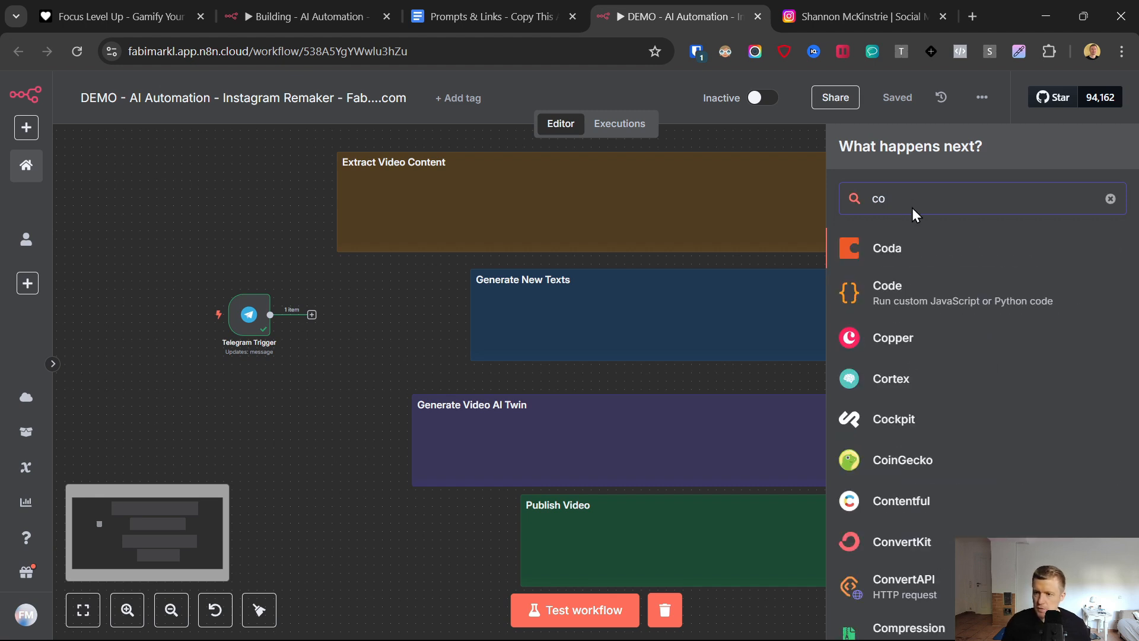
type("de")
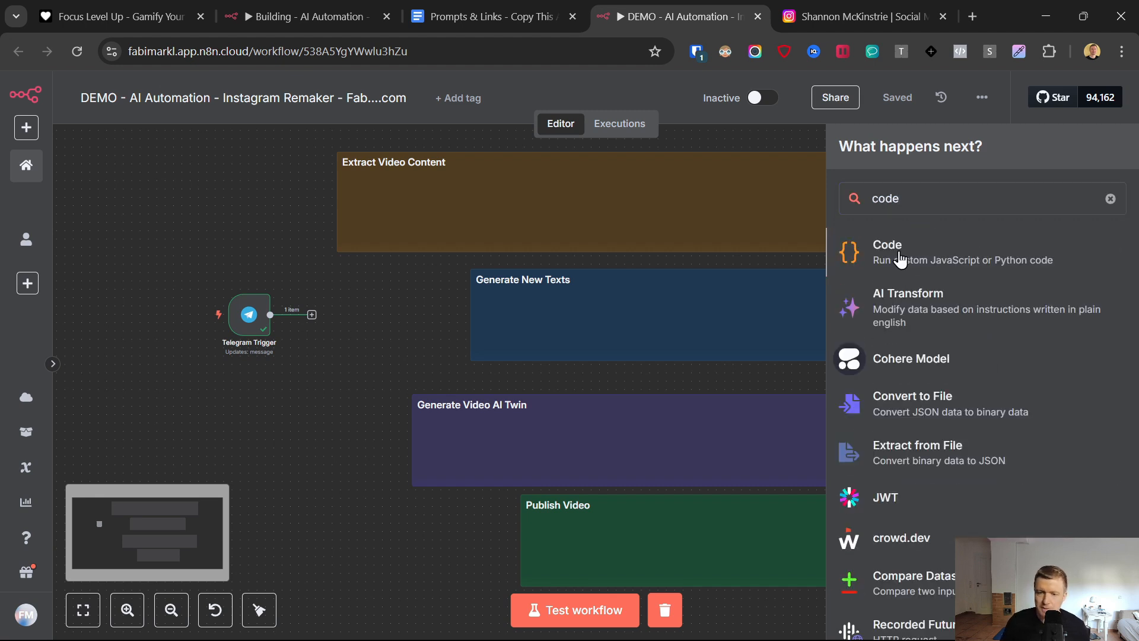
left_click(900, 252)
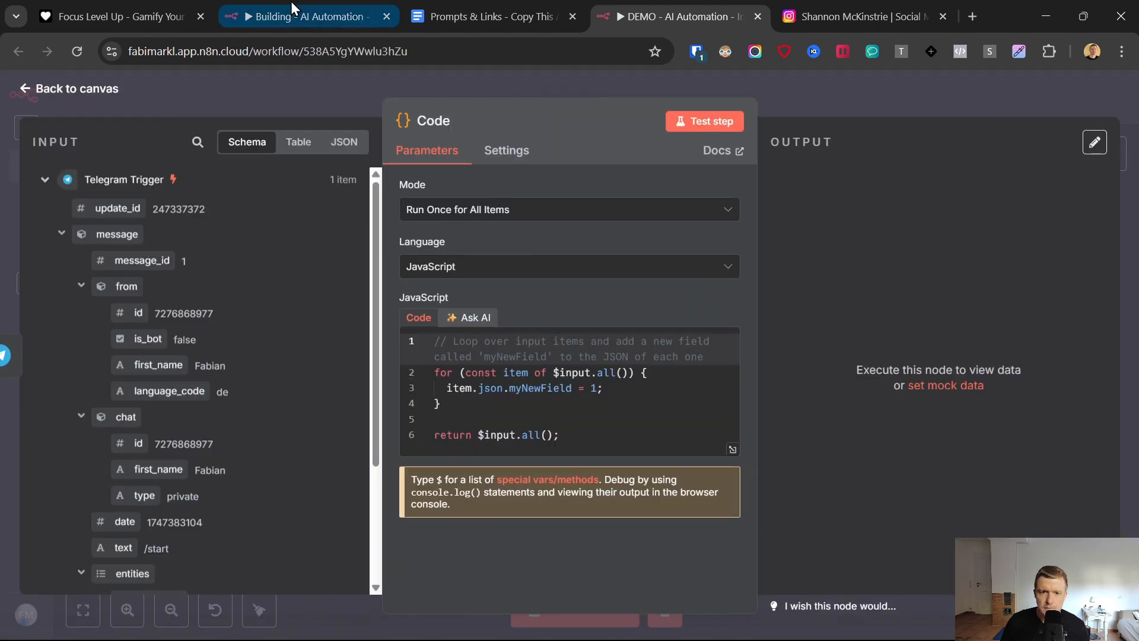
- Replace the Code node's default JavaScript with the Get Post ID Function code copied from the Prompts & Links document
left_click(471, 1)
scroll(340, 427, "down", 10)
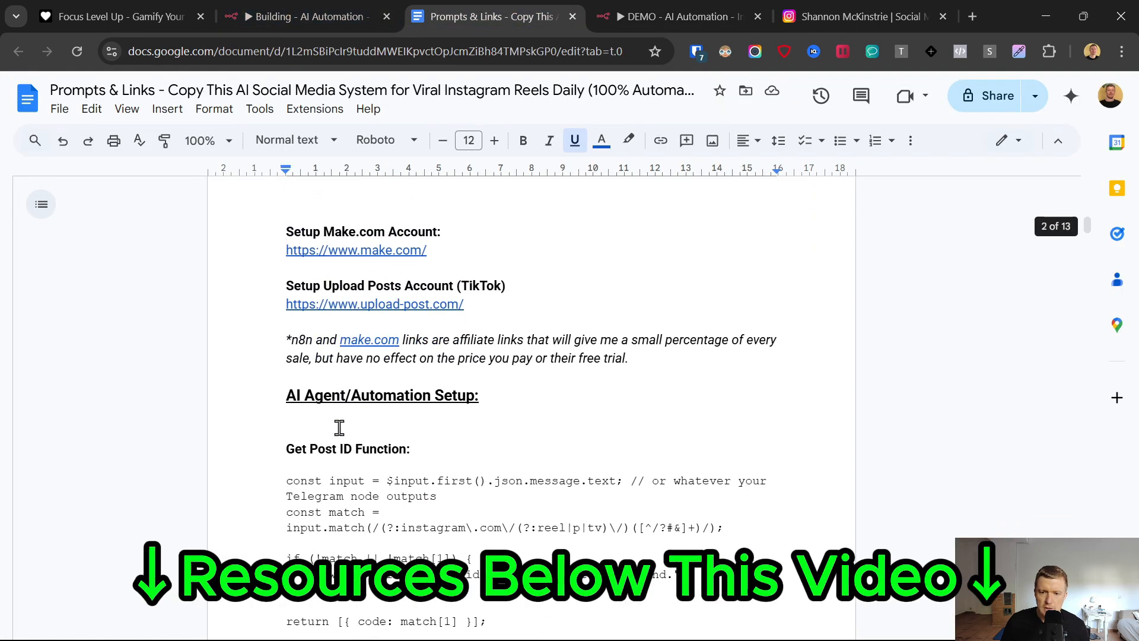
scroll(340, 427, "down", 3)
left_click(265, 325)
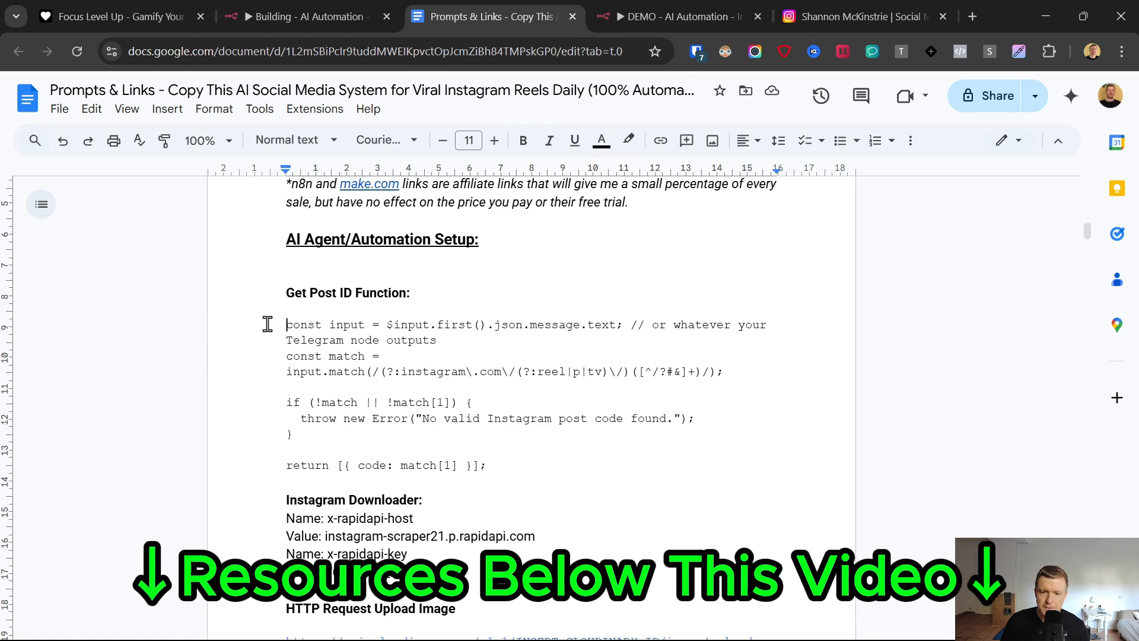
left_click(526, 475, "shift")
key("ctrl+c")
left_click(713, 9)
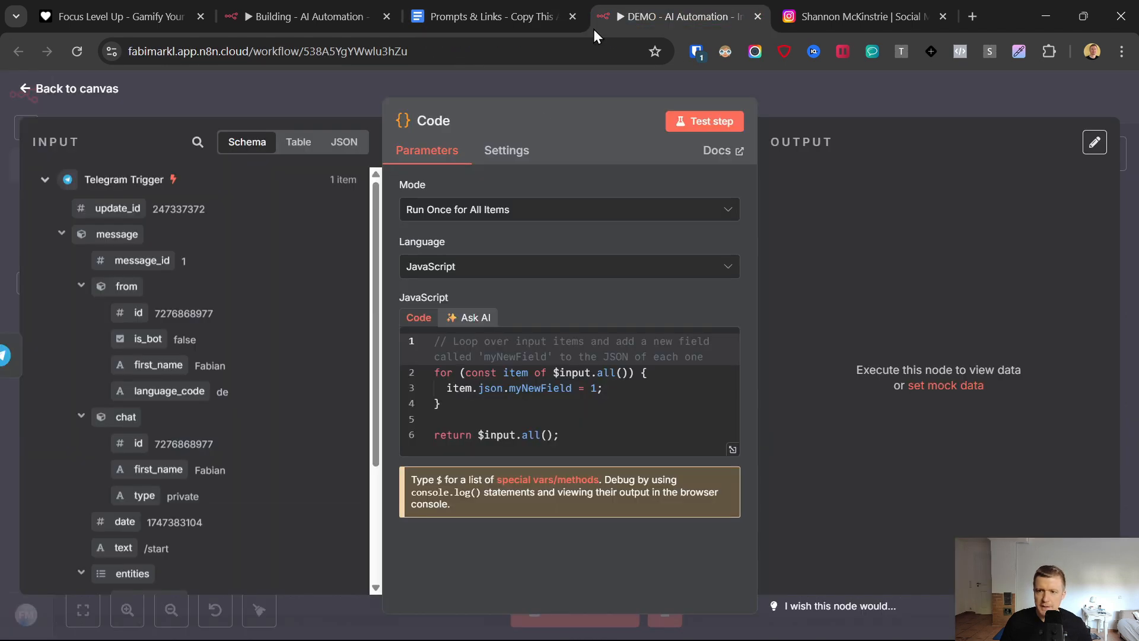
left_click(462, 418)
key("ctrl+a")
key("BackSpace")
key("ctrl+v")
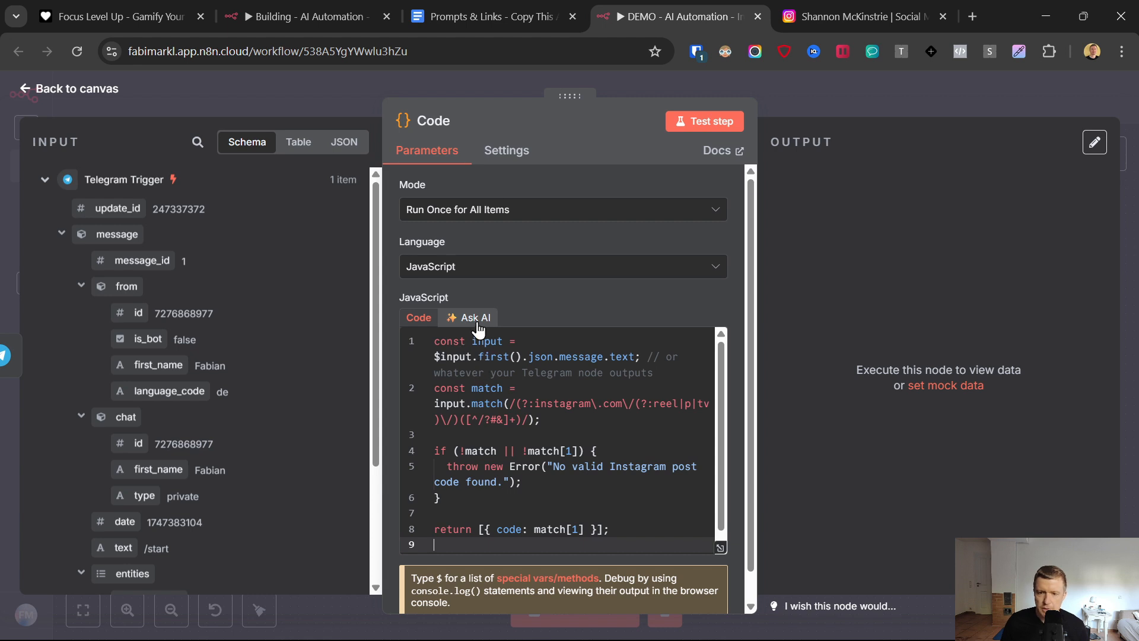
- Return to the canvas and move the Code node into the Extract Video Content section
mouse_move(700, 629)
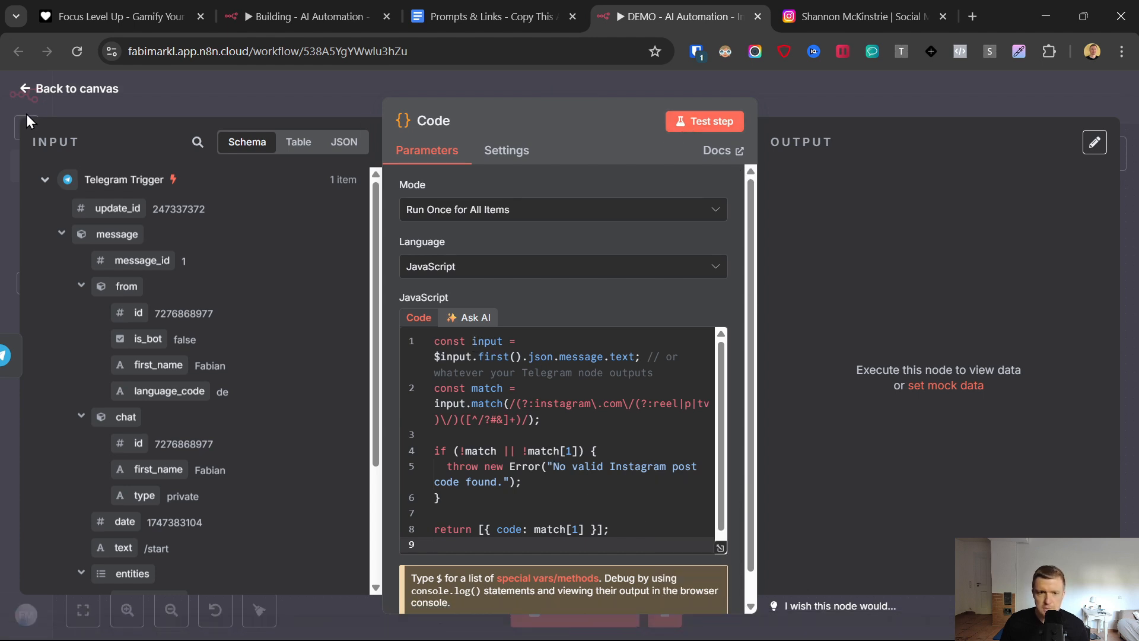
left_click(26, 89)
left_click_drag(341, 320, 365, 206)
- Run a workflow test and trigger it by sending the Instagram reel URL to the ViralReelCloneDemo bot in Telegram
left_click(554, 605)
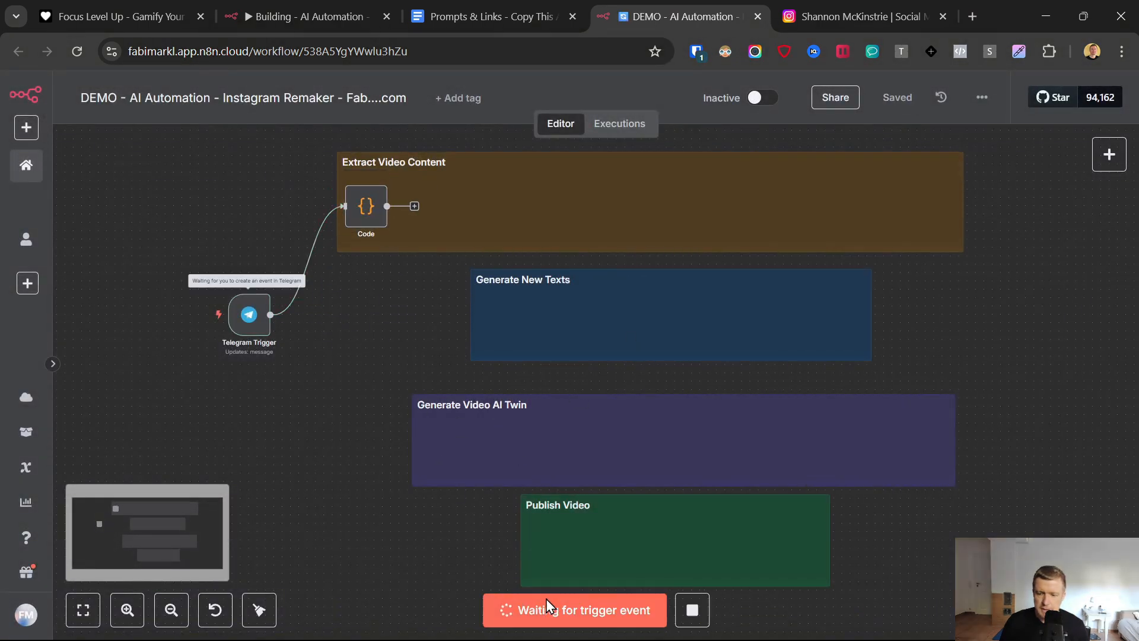
left_click(701, 624)
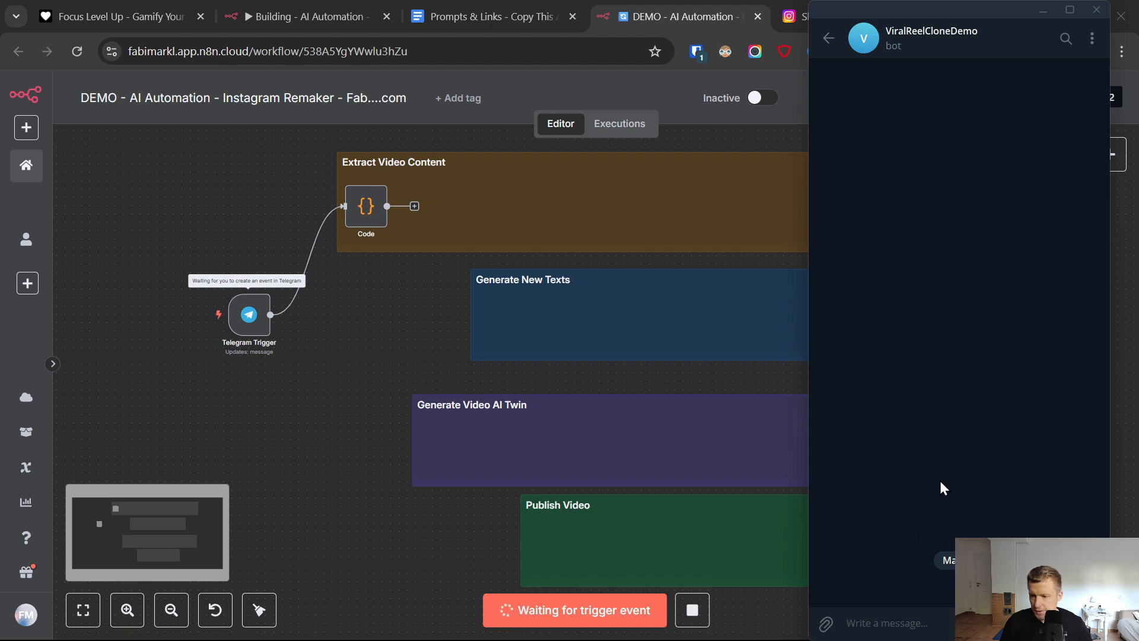
key("ctrl+v")
key("Return")
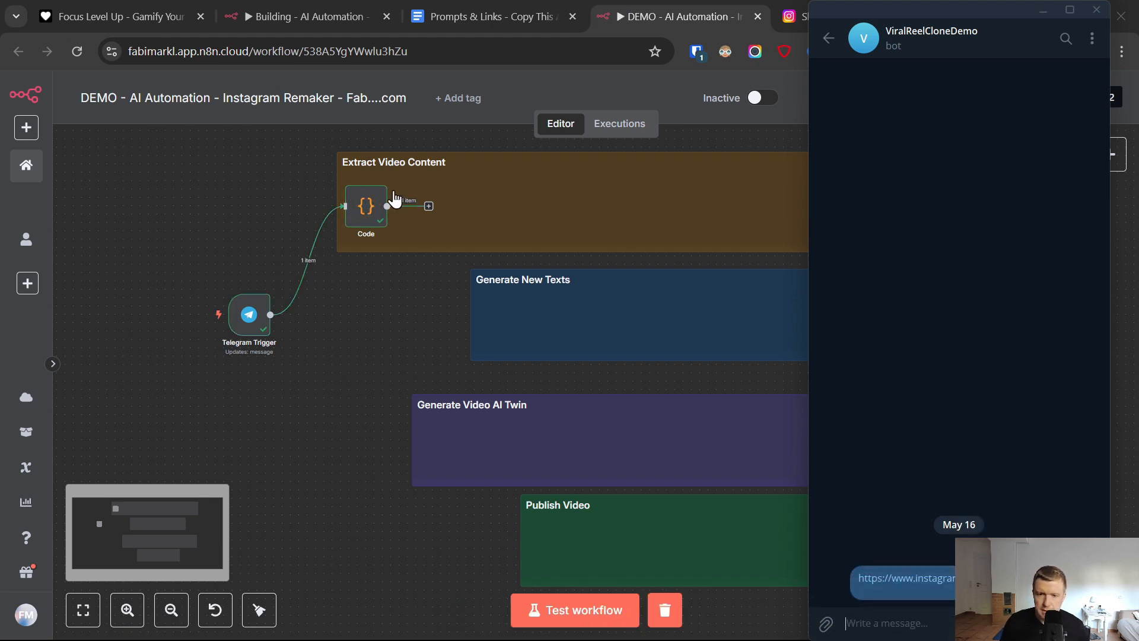
- Rename the Code node in the Extract Video Content section to Get Post ID
left_click(371, 204)
double_click(371, 204)
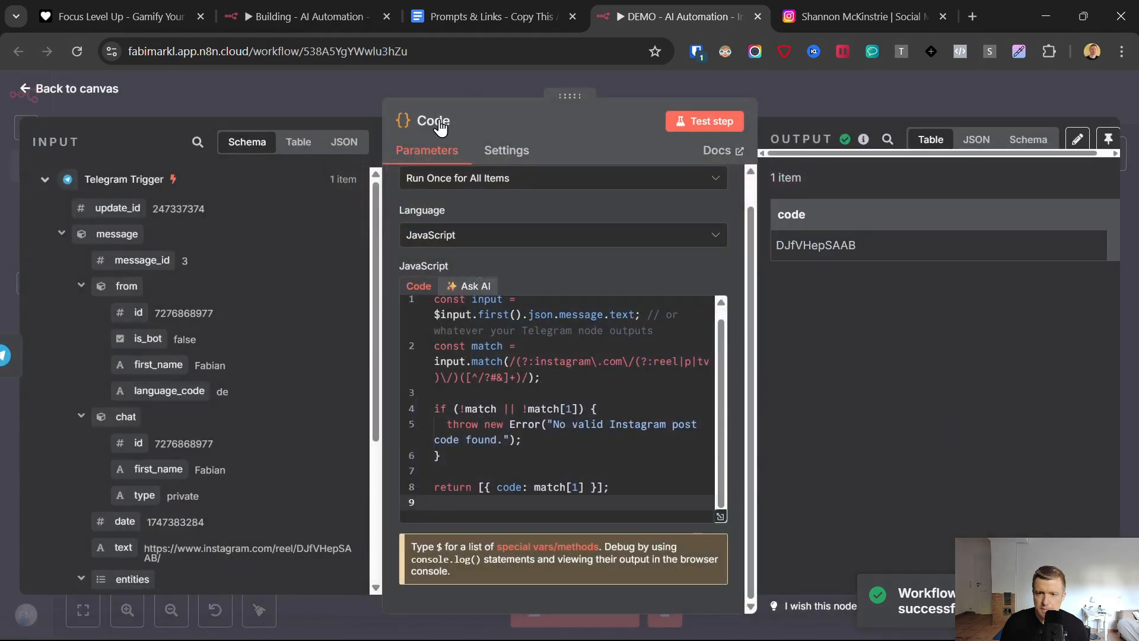
left_click(436, 124)
key("ctrl+a")
type("Get")
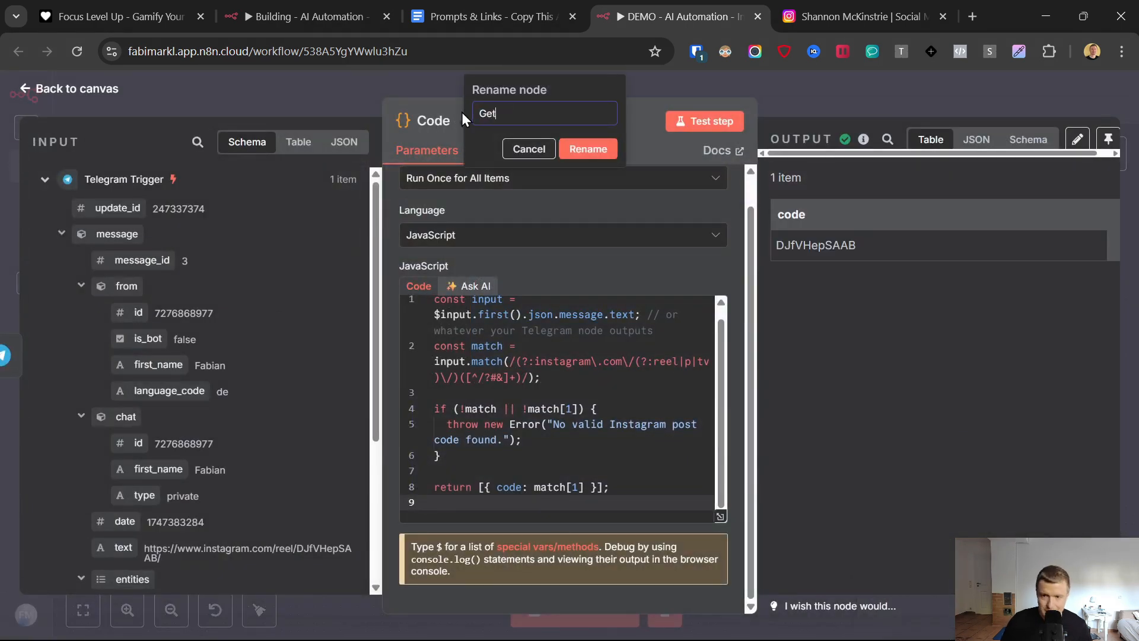
type(" Post ID")
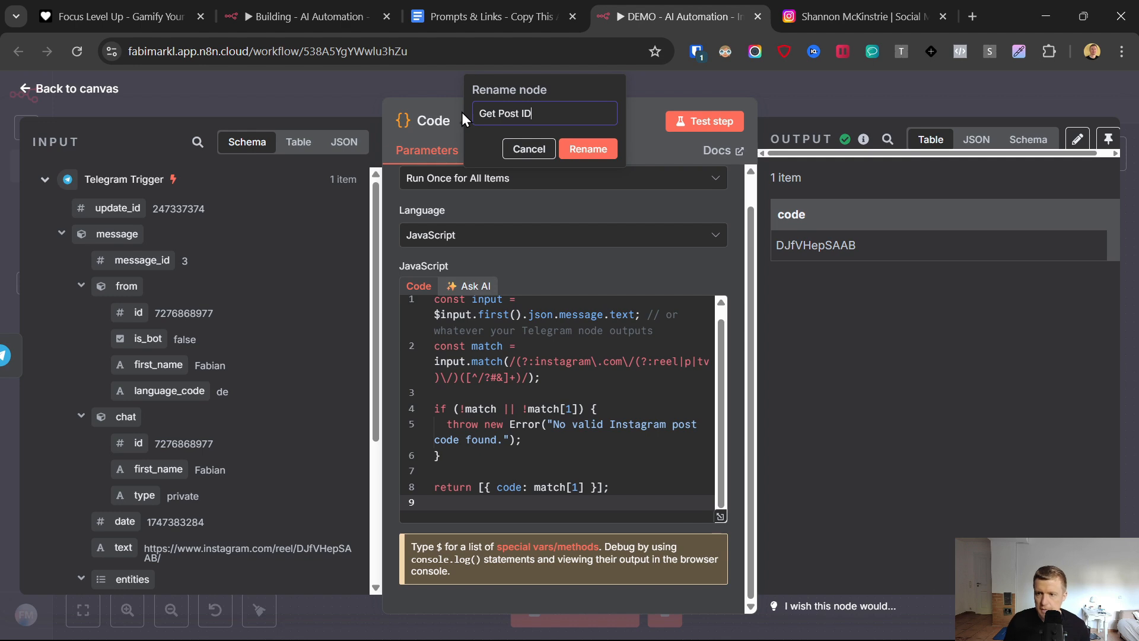
key("Return")
- Compare the Get Post ID output code with the reel URL in the Telegram input, and return to the canvas
double_click(840, 240)
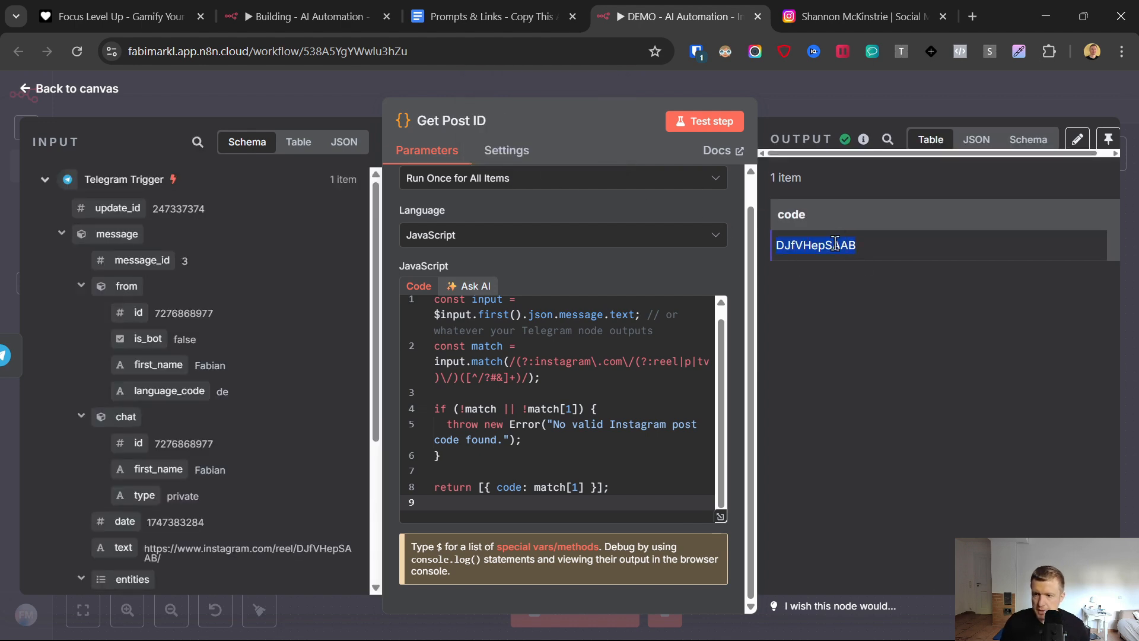
scroll(251, 430, "down", 3)
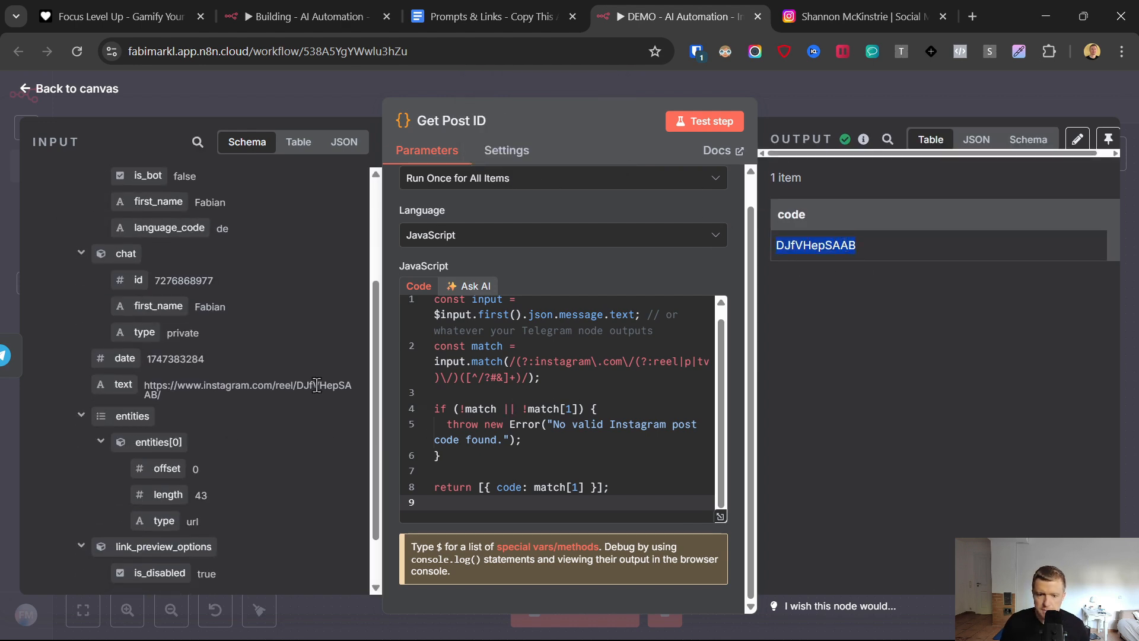
key("Escape")
- Open the node search for the output of Get Post ID, and view the source Instagram reel before returning to the workflow
left_click(429, 206)
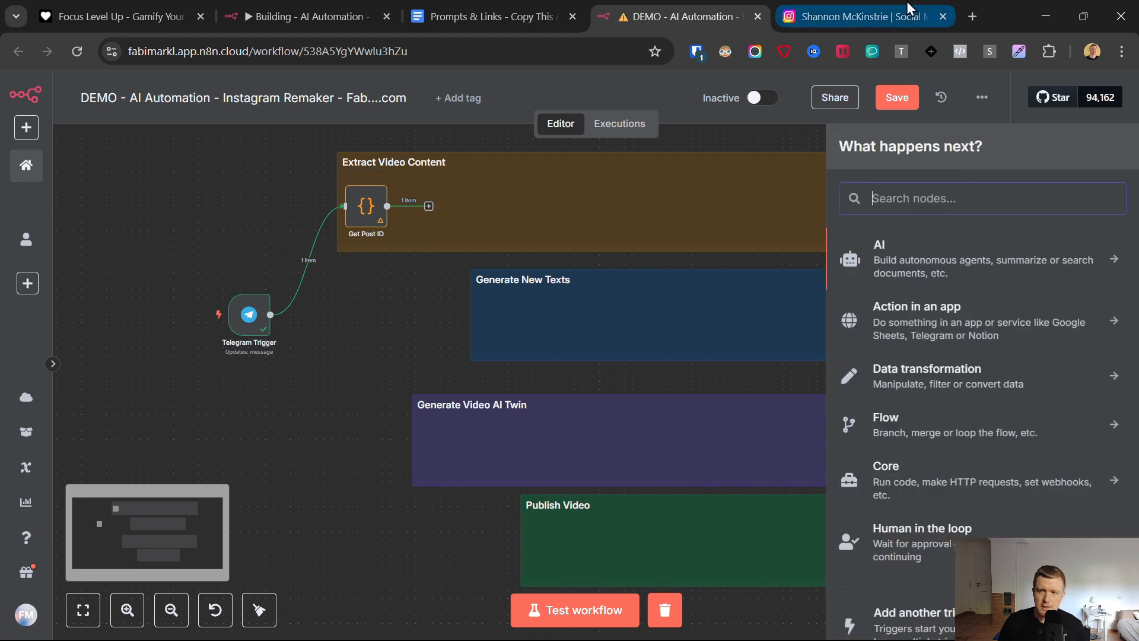
left_click(854, 16)
left_click(683, 17)
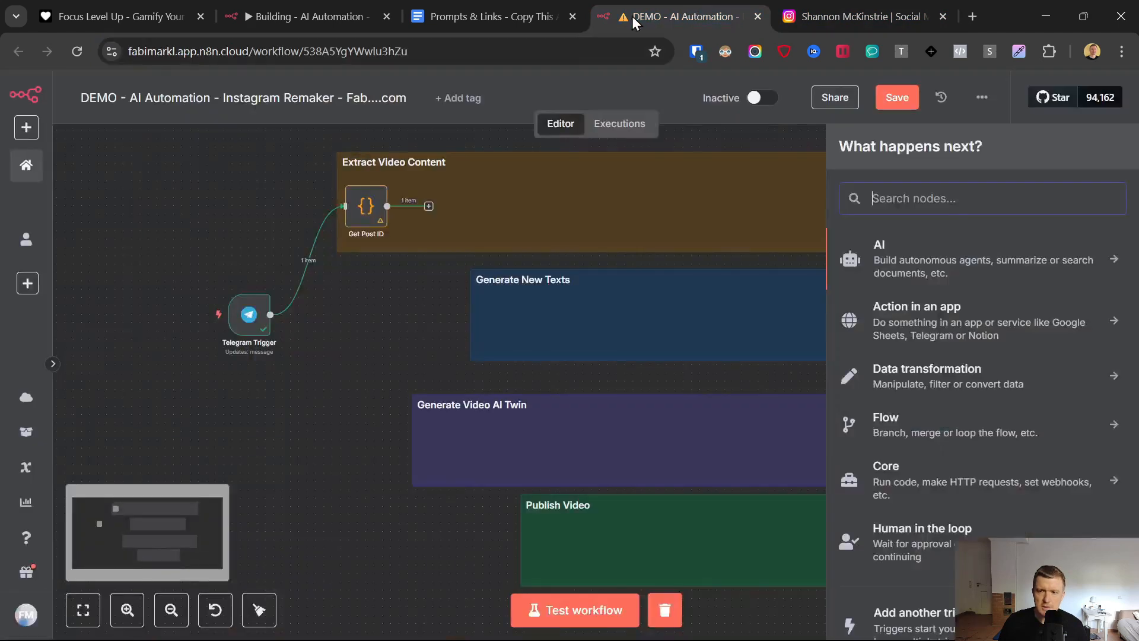
left_click(866, 16)
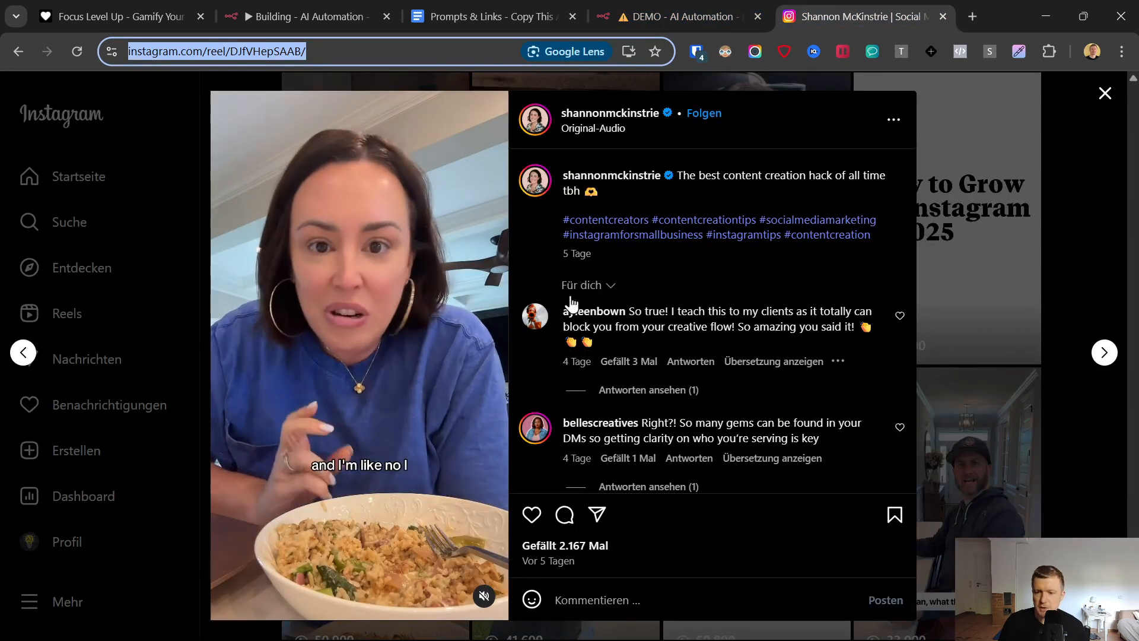
left_click(659, 16)
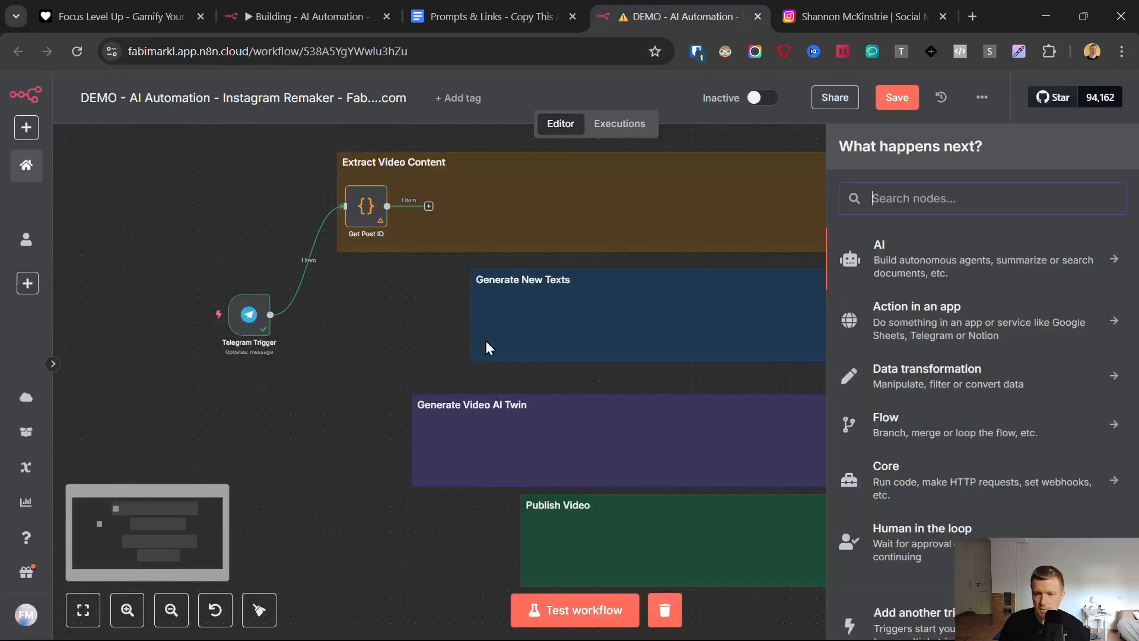
- Open the Get Instagram Video Scraper link from the Prompts & Links document
left_click(461, 1)
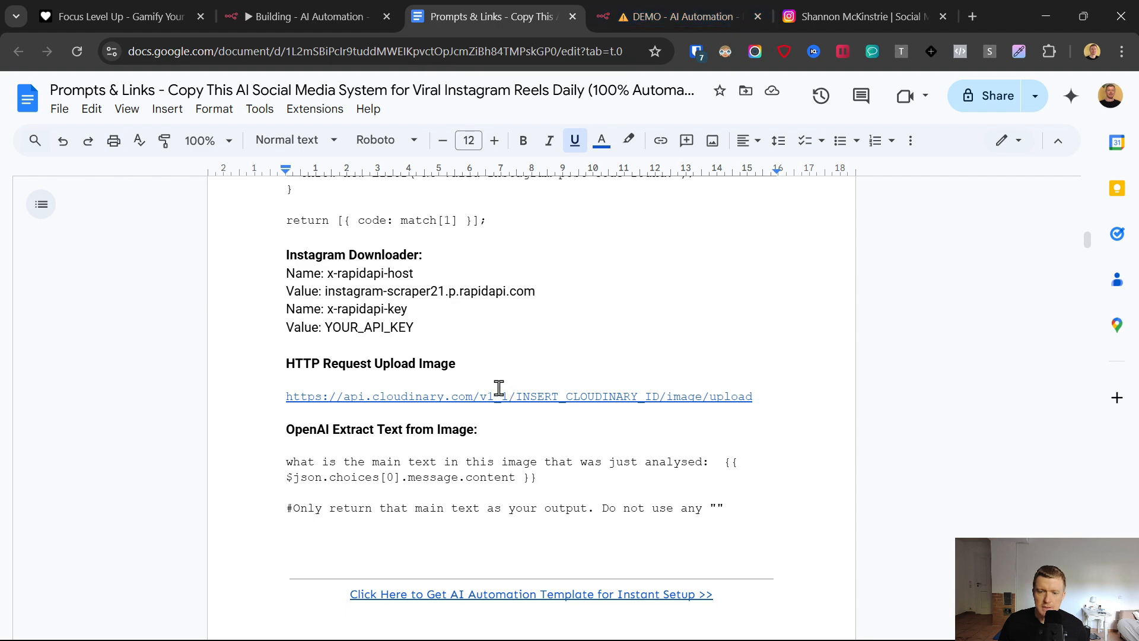
scroll(499, 389, "up", 1)
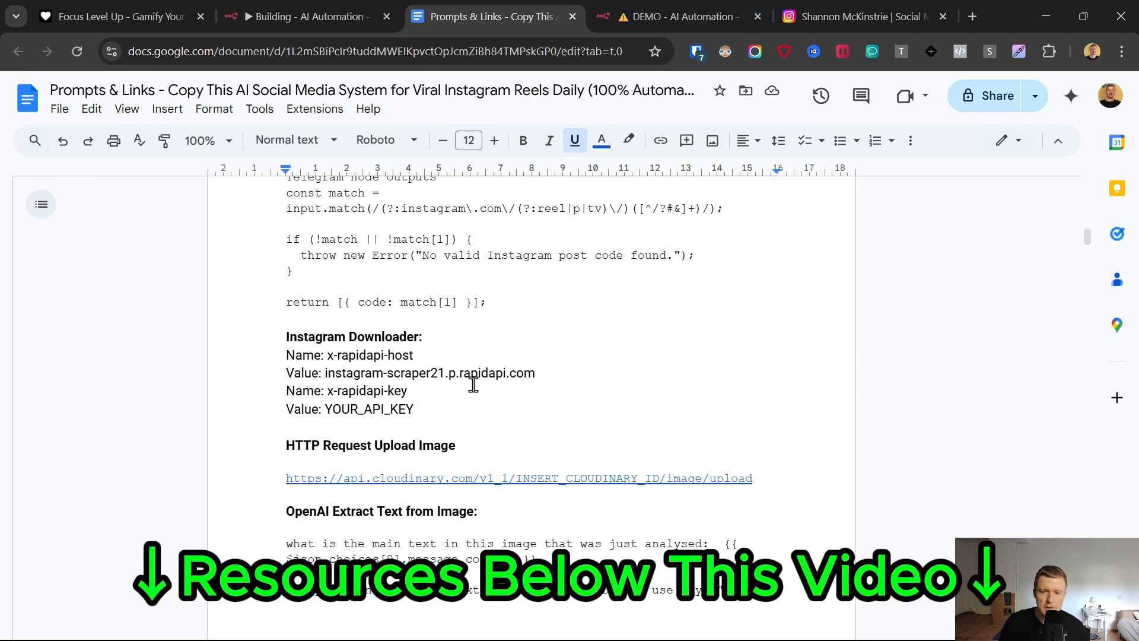
scroll(473, 384, "up", 15)
scroll(476, 393, "down", 5)
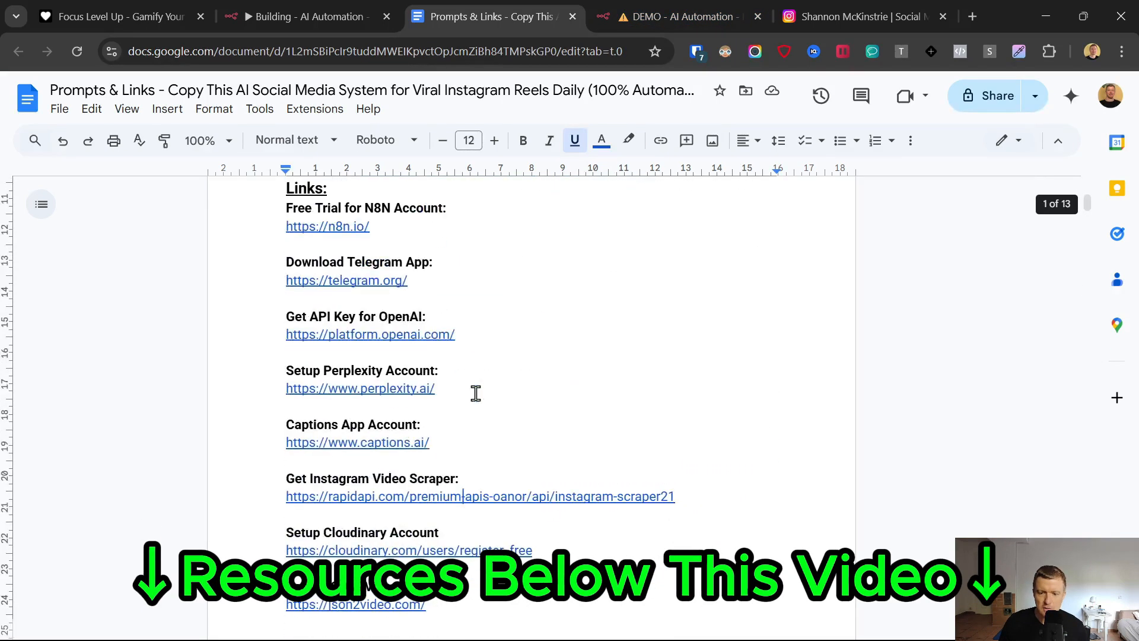
left_click(444, 495)
left_click(401, 526)
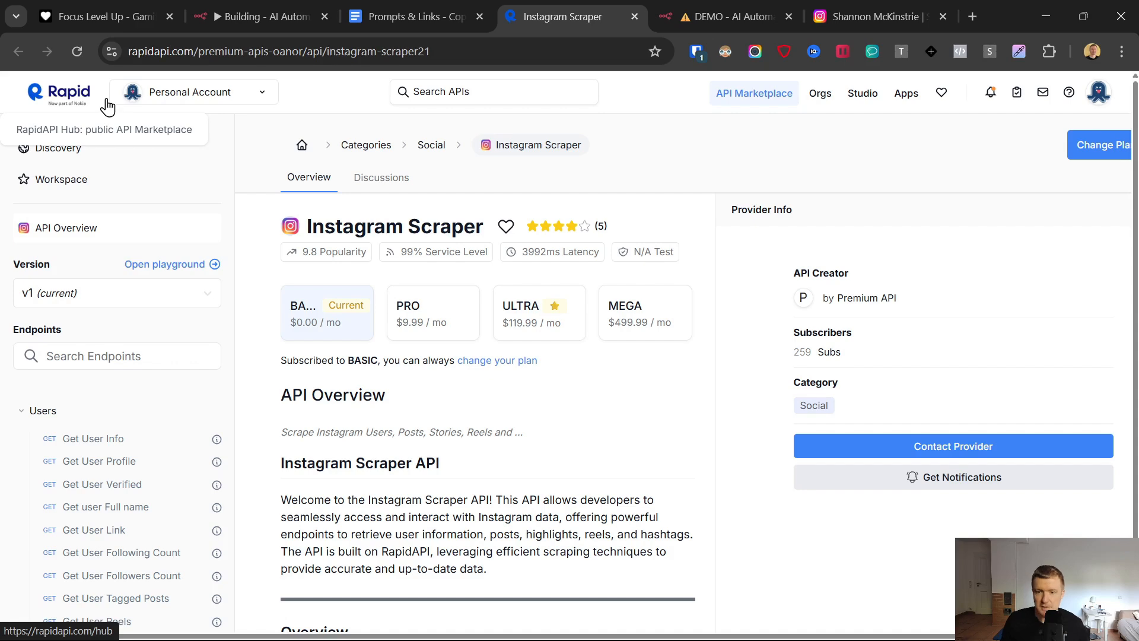
- Review the Instagram Scraper API's Basic plan and pricing on RapidAPI, and return to the API overview
mouse_move(783, 623)
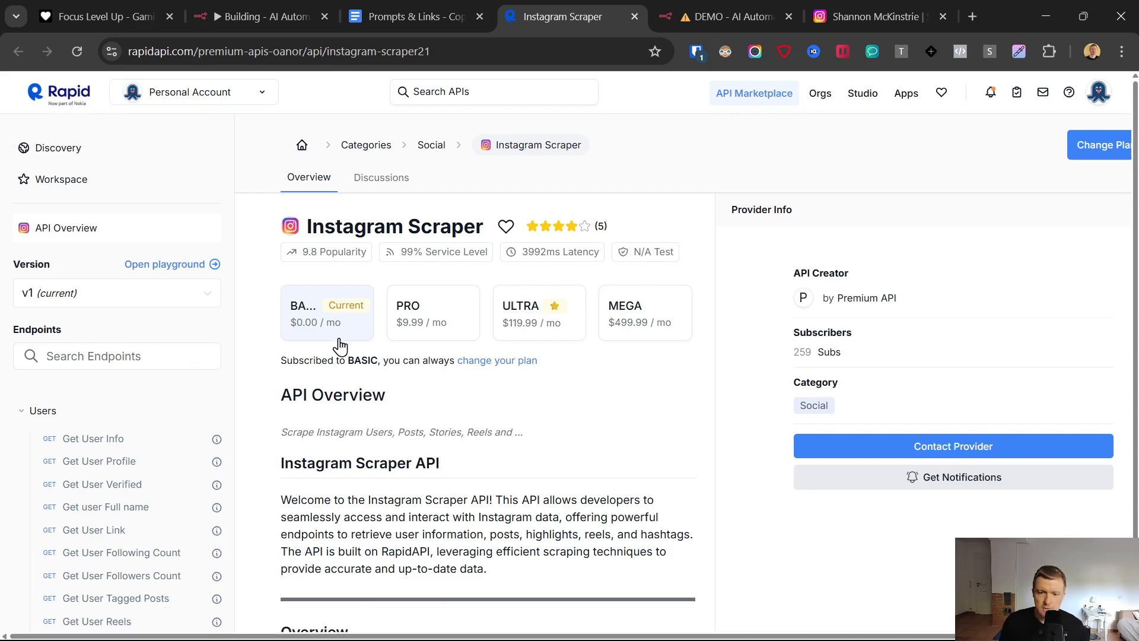
left_click(319, 316)
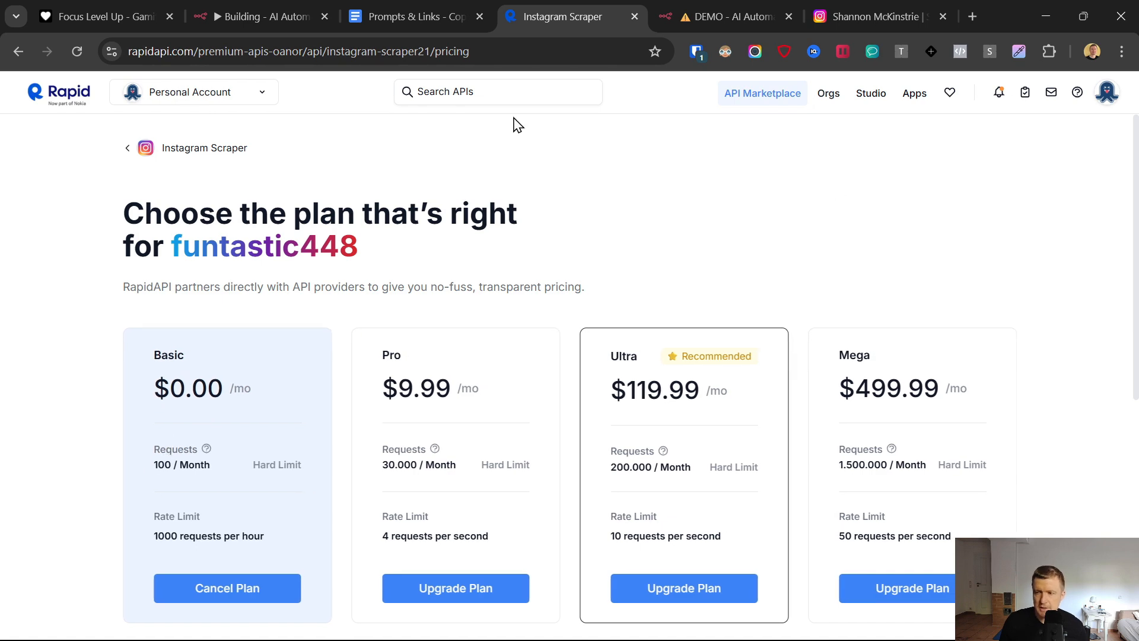
left_click(125, 150)
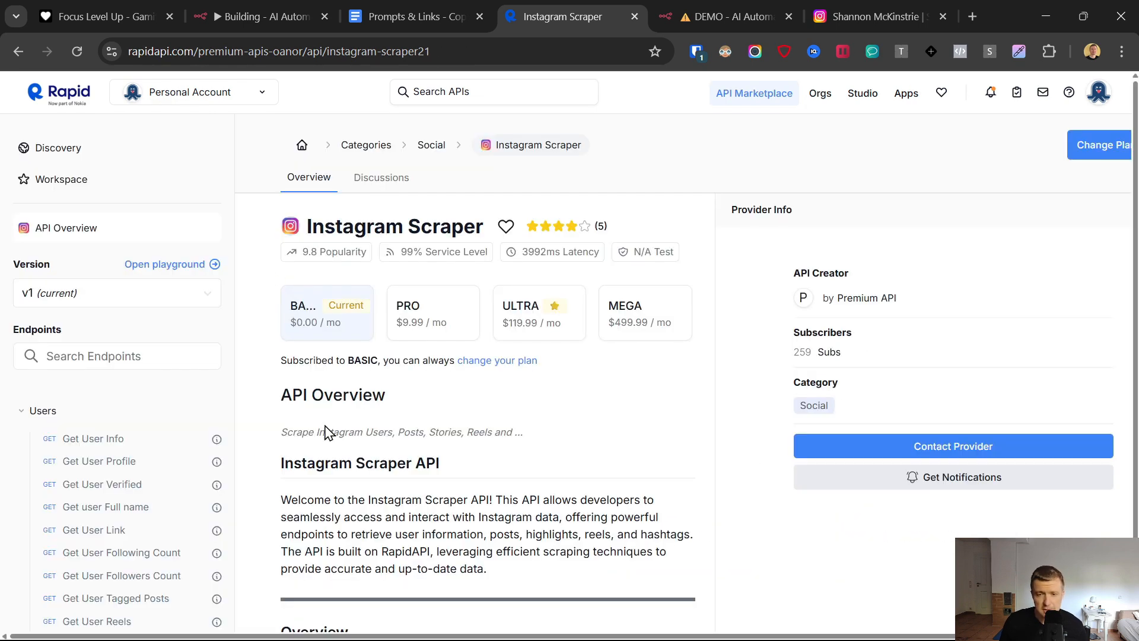
left_click_drag(290, 235, 599, 225)
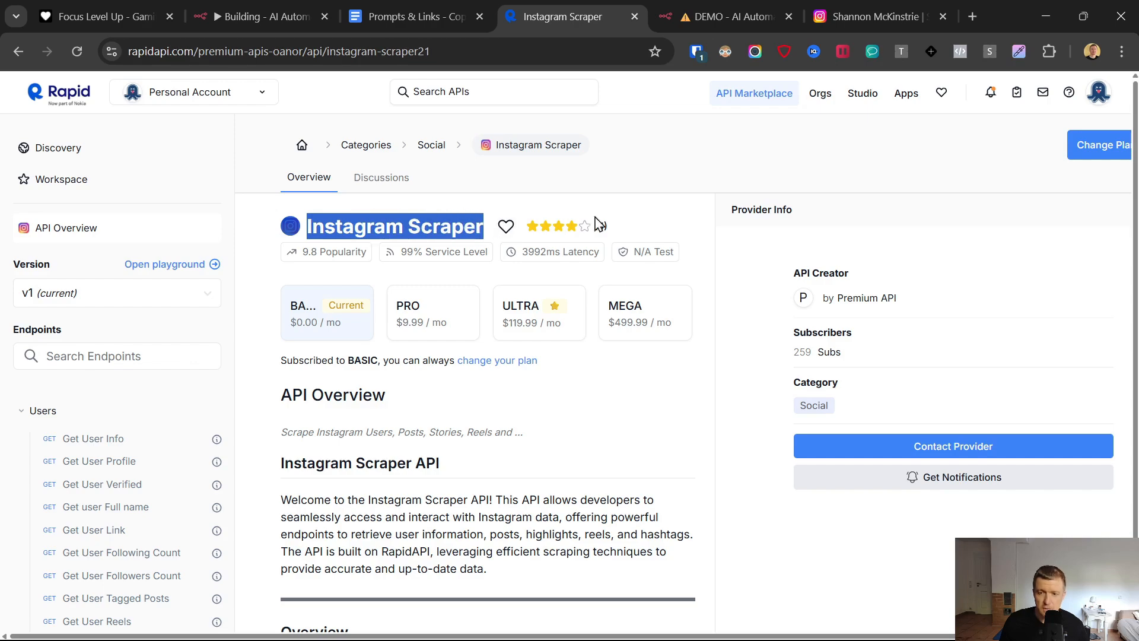
left_click(638, 215)
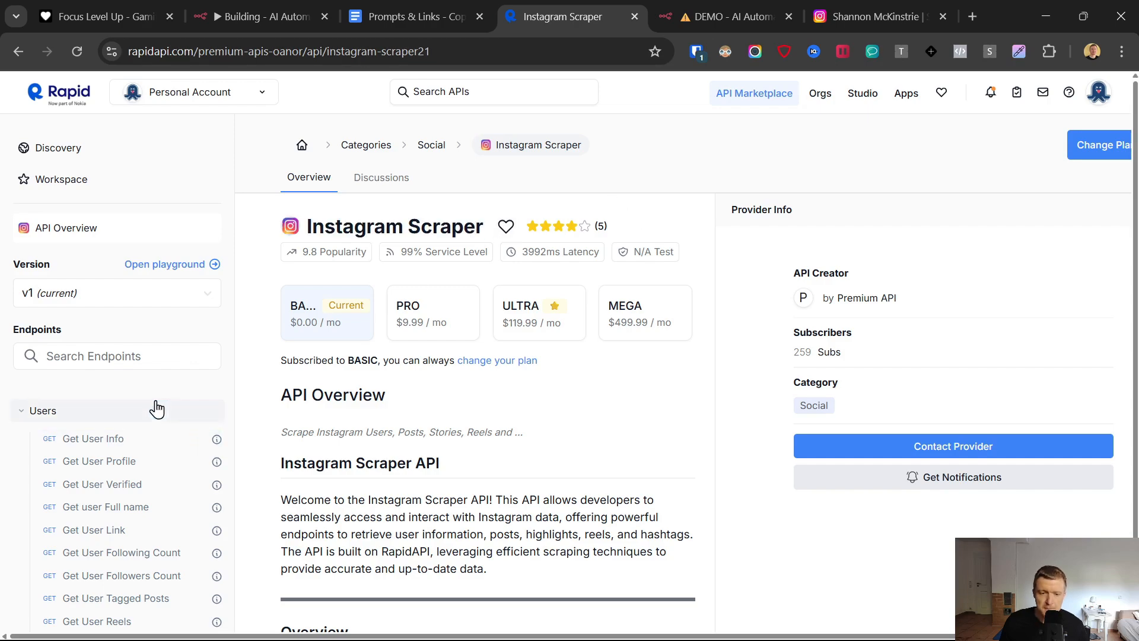
- Open the Get Post Info endpoint from the Posts endpoints of the Instagram Scraper API
scroll(157, 409, "down", 4)
scroll(53, 415, "up", 3)
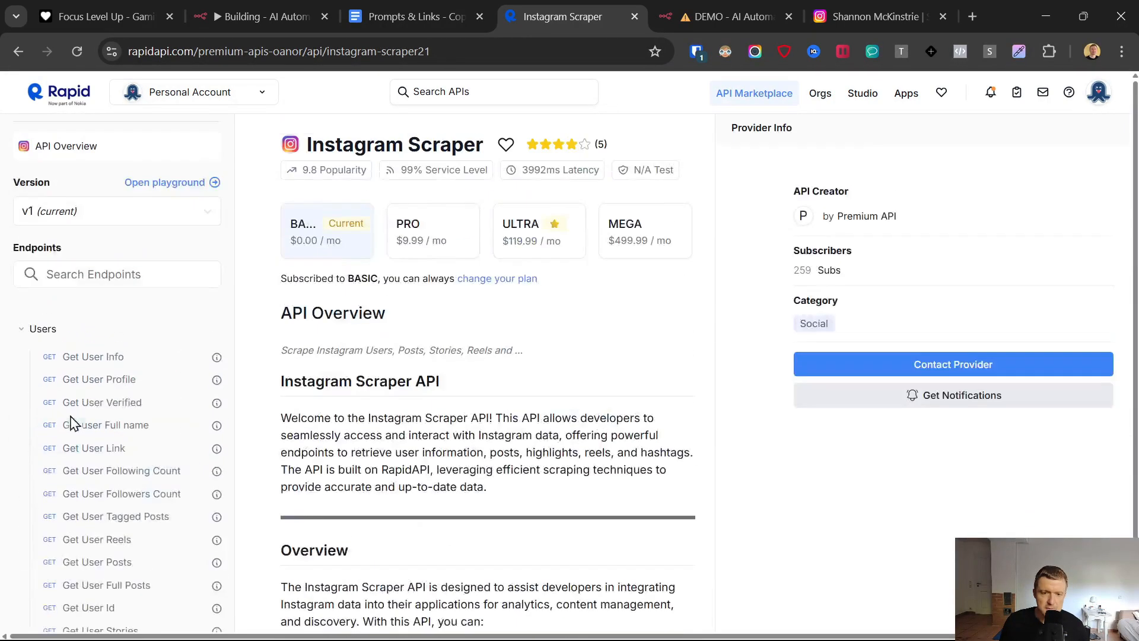
scroll(106, 454, "down", 4)
left_click(49, 426)
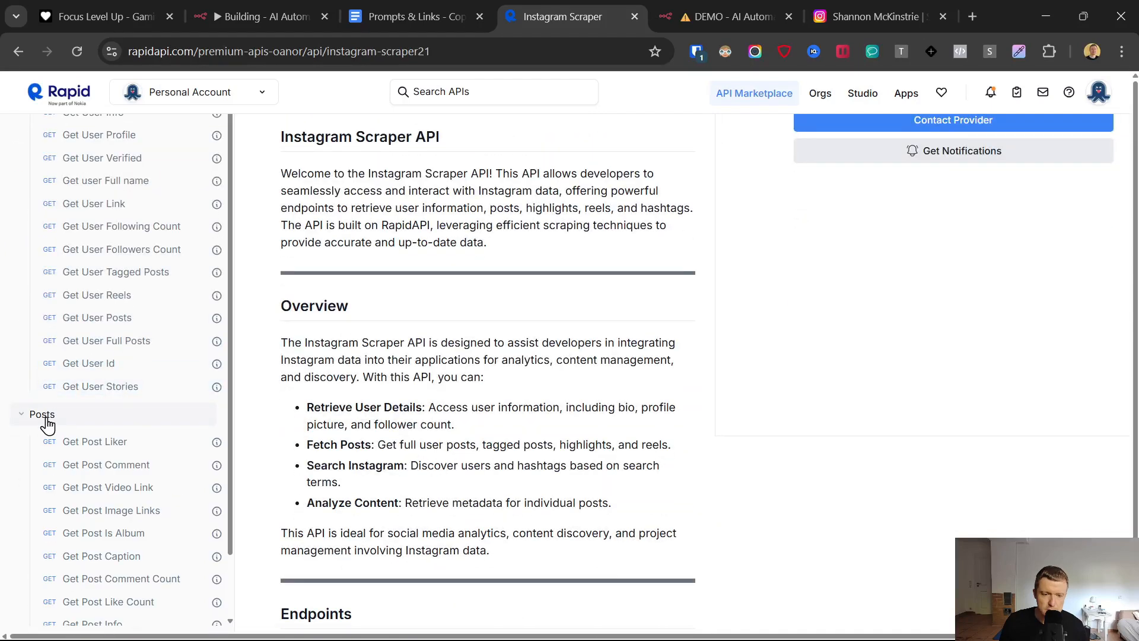
scroll(63, 434, "down", 1)
left_click(107, 558)
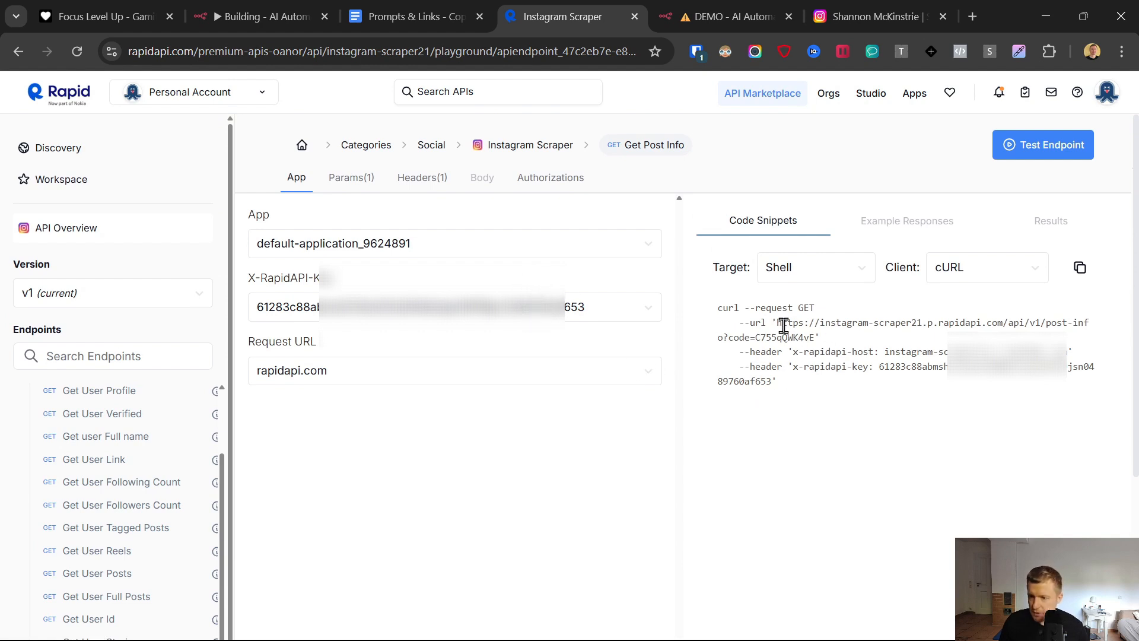
- Copy the Get Post Info request URL, including its sample code value, from the cURL snippet
left_click_drag(779, 321, 812, 332)
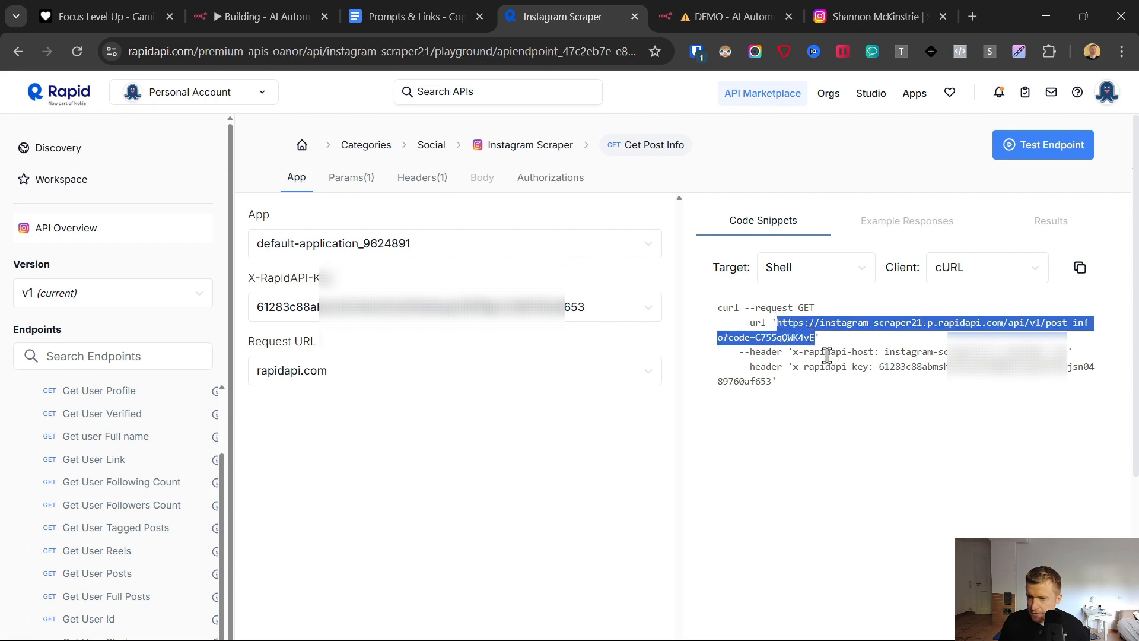
right_click(824, 323)
left_click(677, 345)
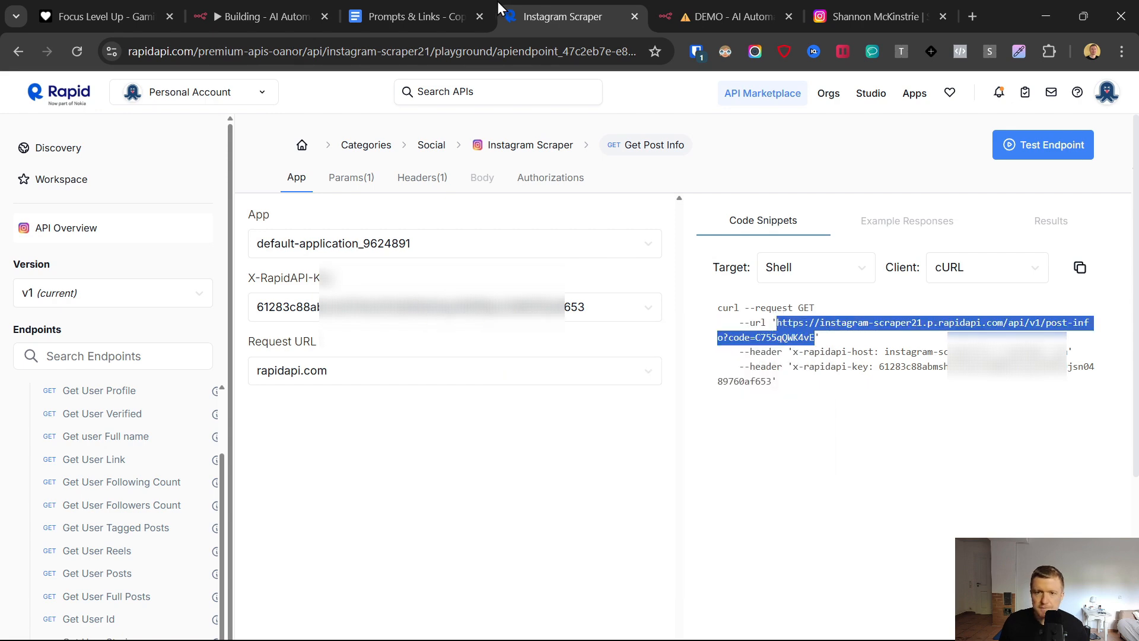
- Switch to the n8n demo workflow and add an HTTP Request node after Get Post ID
left_click(685, 5)
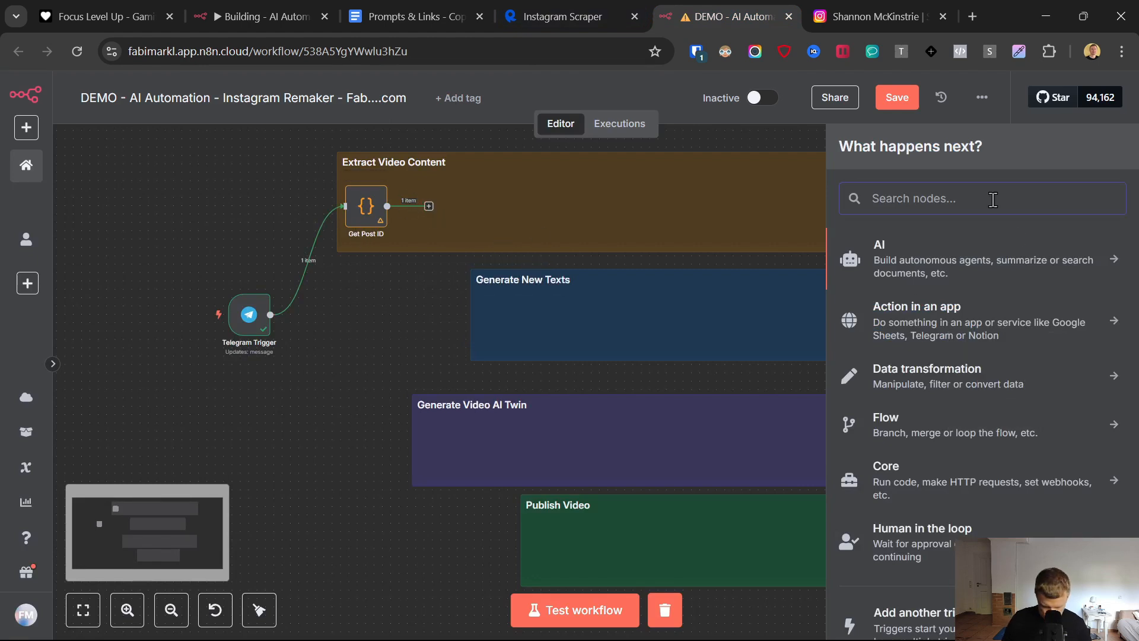
type("http")
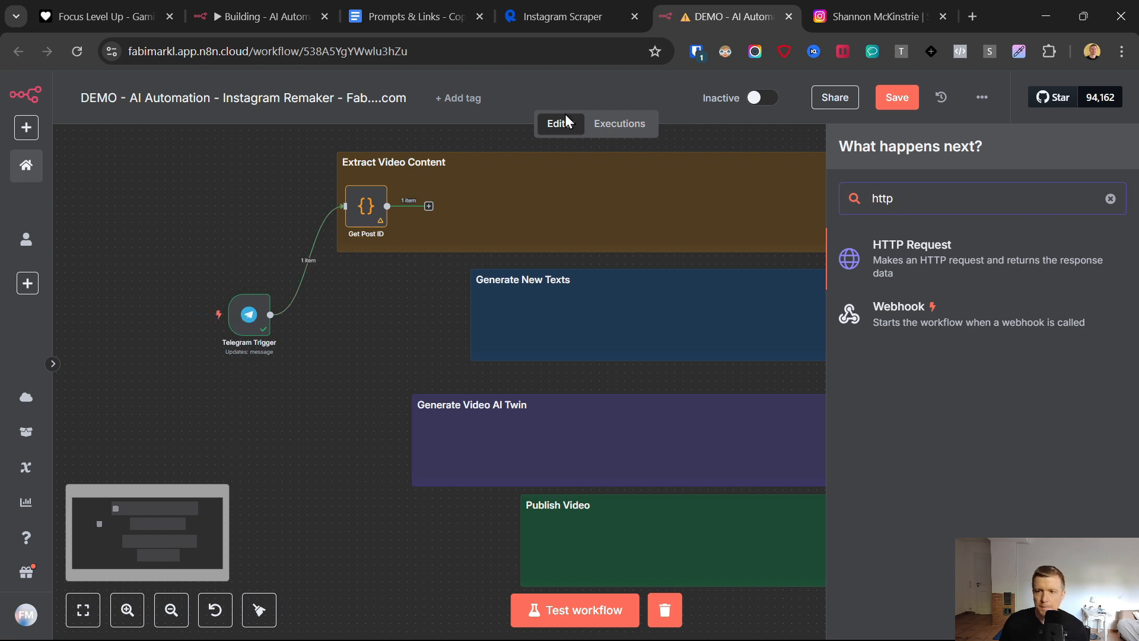
left_click(911, 255)
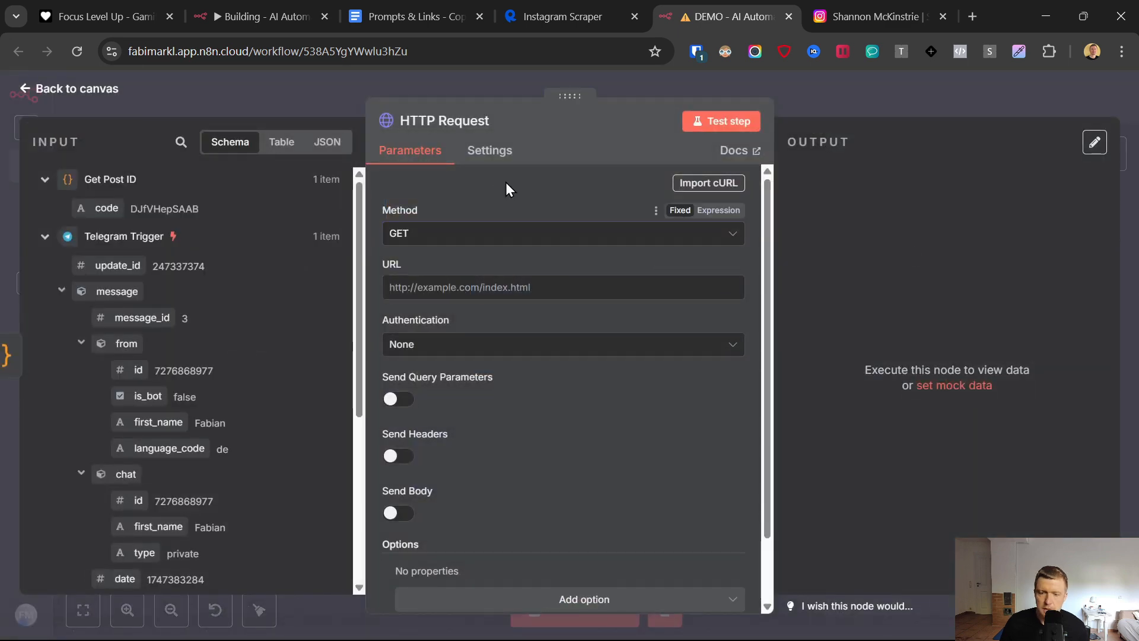
left_click(449, 287)
key("ctrl+v")
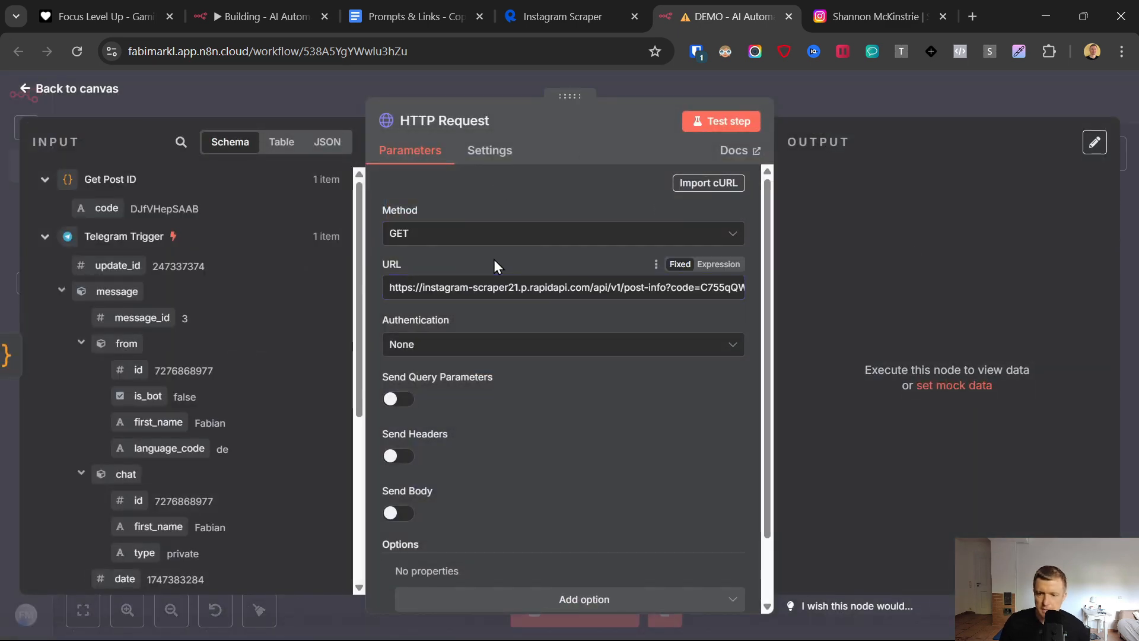
left_click(719, 264)
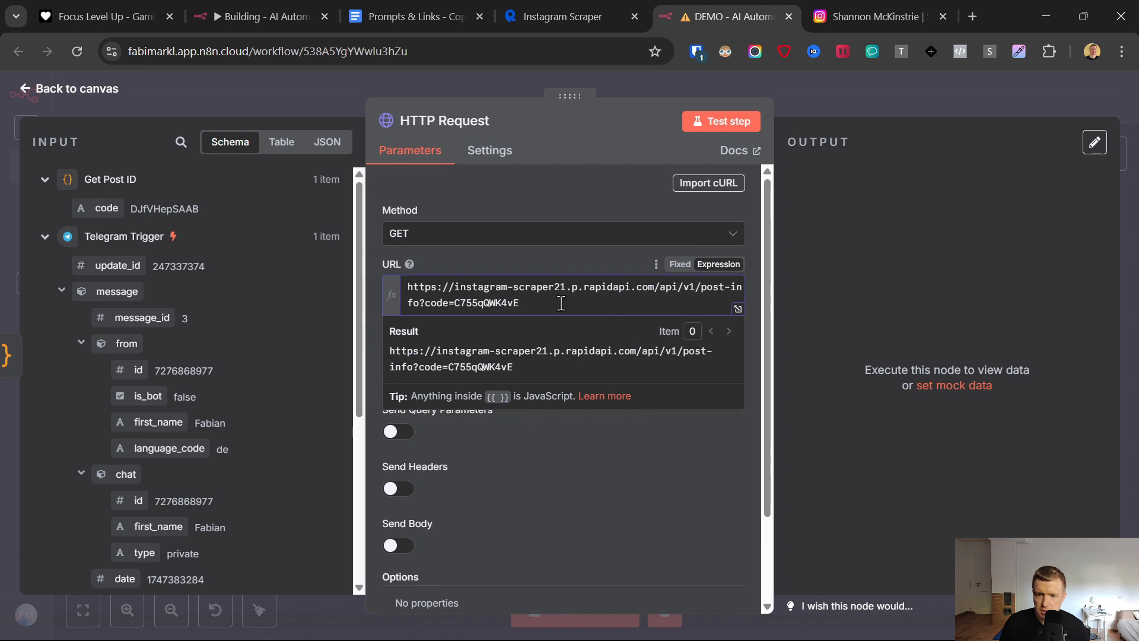
left_click_drag(563, 304, 454, 304)
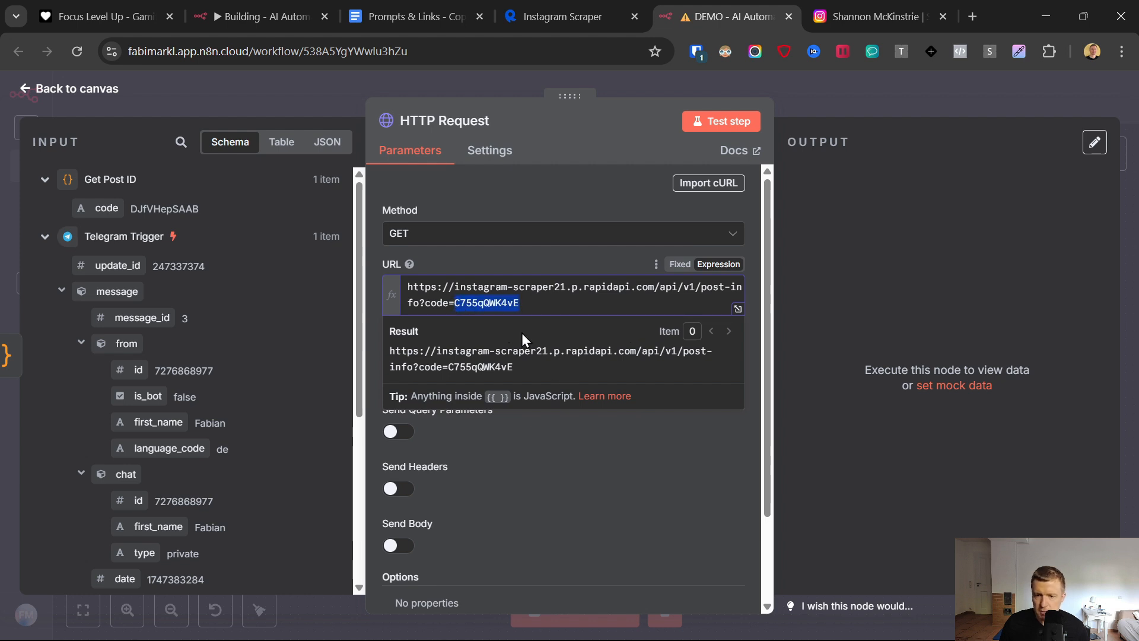
key("BackSpace")
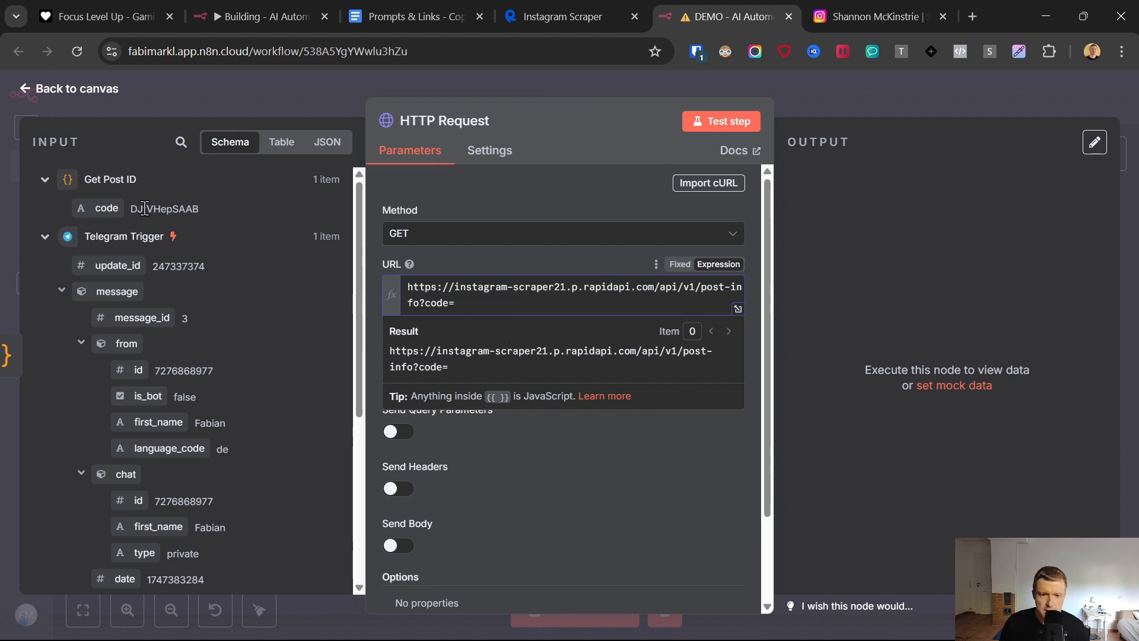
left_click_drag(100, 203, 469, 304)
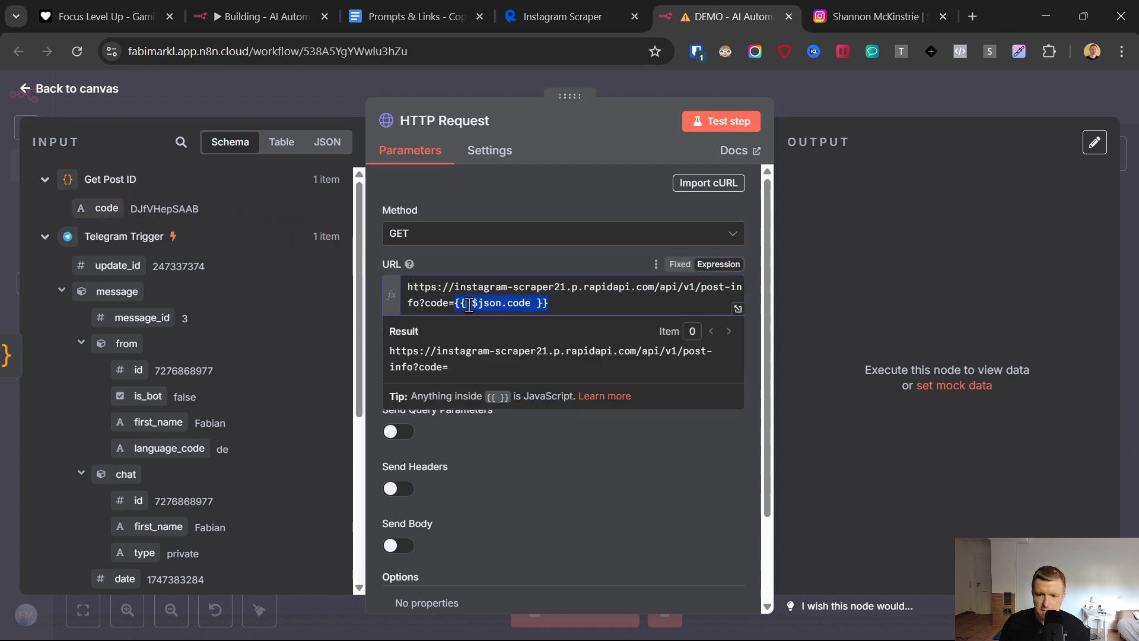
left_click(446, 259)
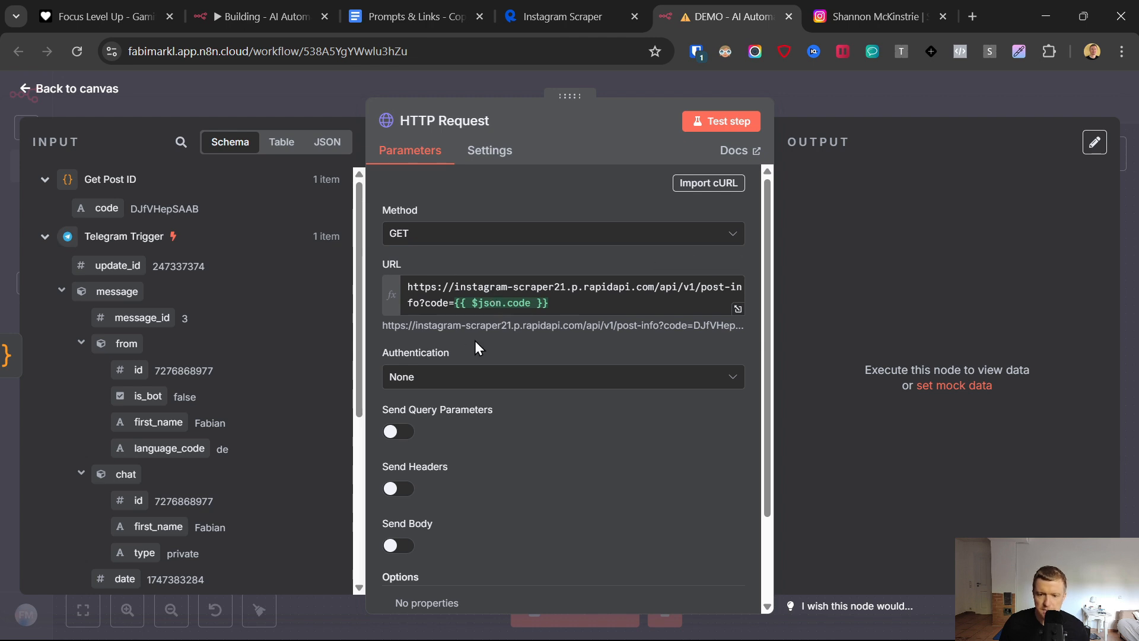
- Enable Send Headers on the HTTP Request node and add a second header parameter
left_click(395, 489)
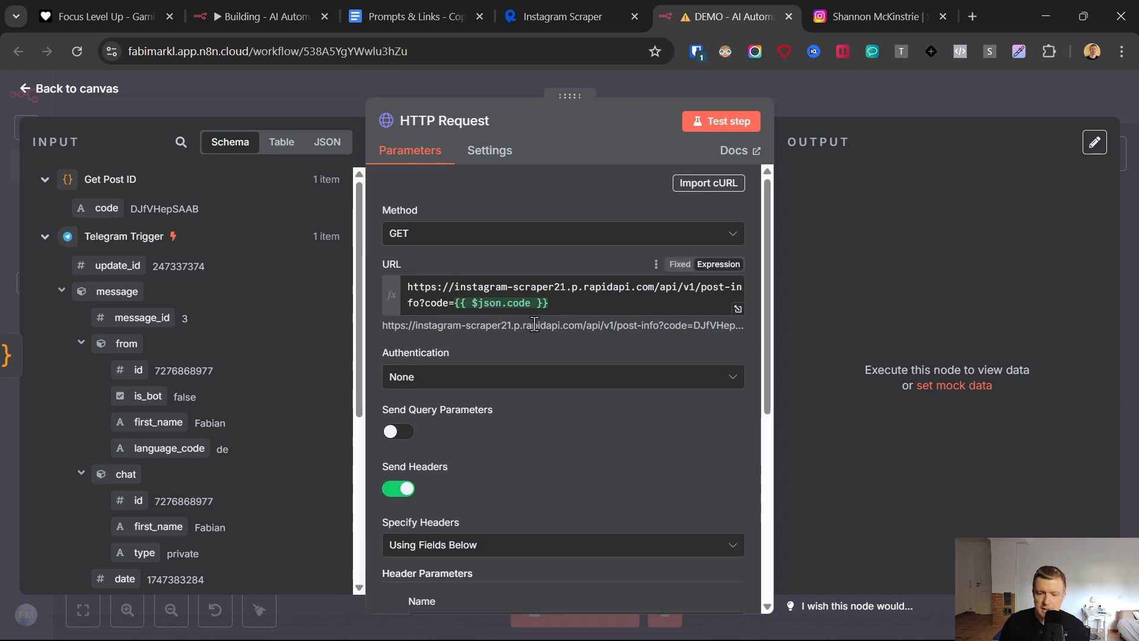
scroll(500, 391, "down", 3)
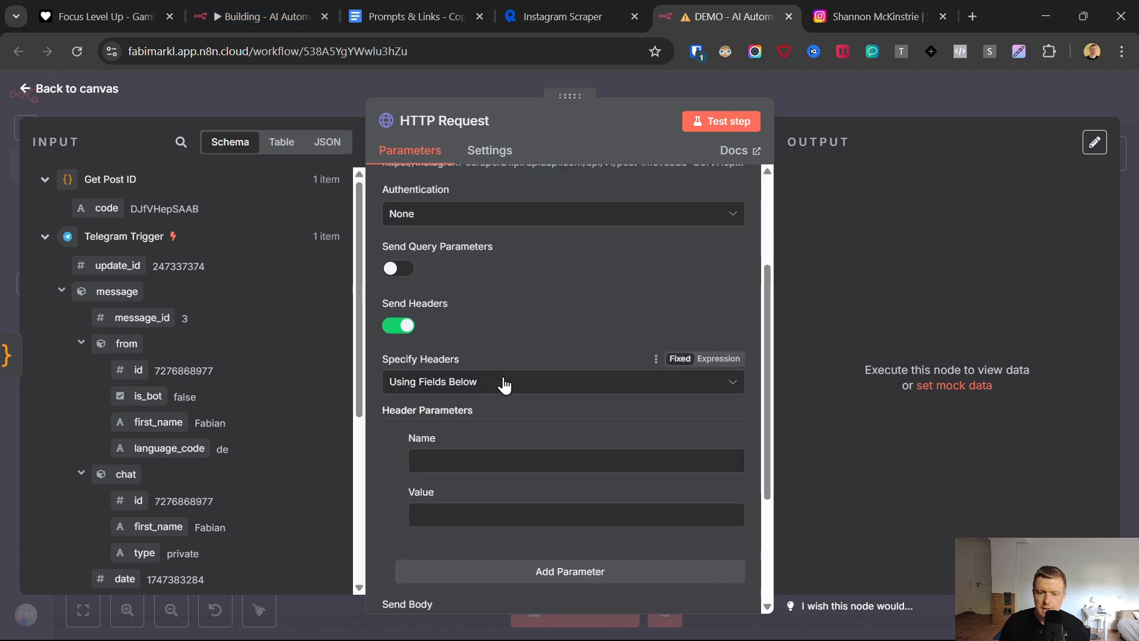
left_click(508, 573)
scroll(521, 415, "down", 3)
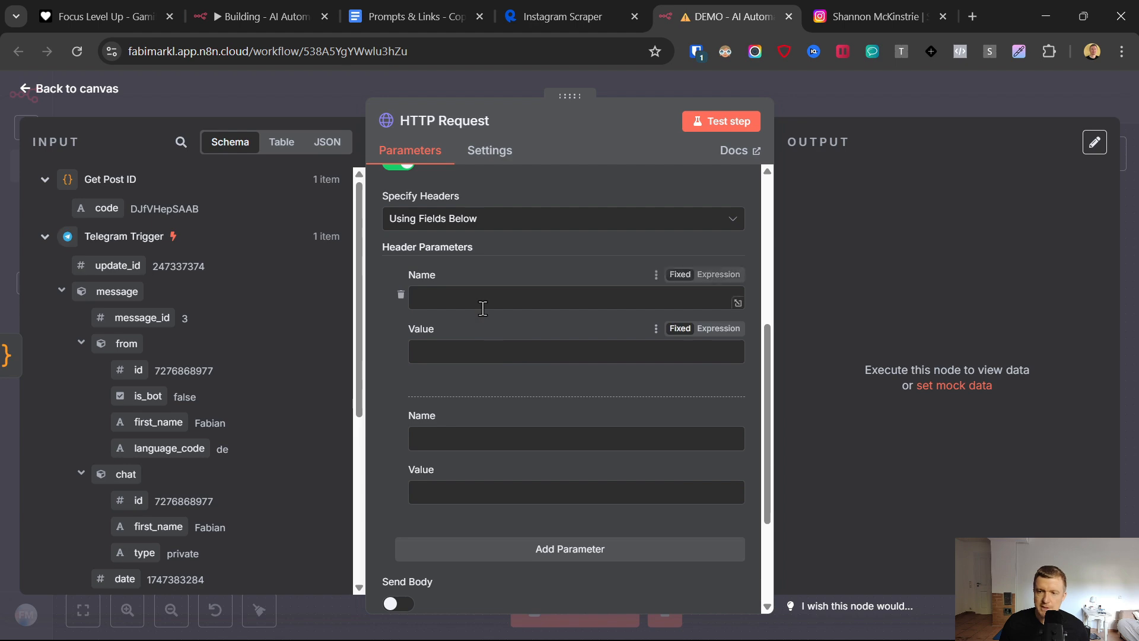
- Copy the X-RapidAPI-Key header name from the RapidAPI page and enter it as the HTTP Request node's first header name
left_click(574, 2)
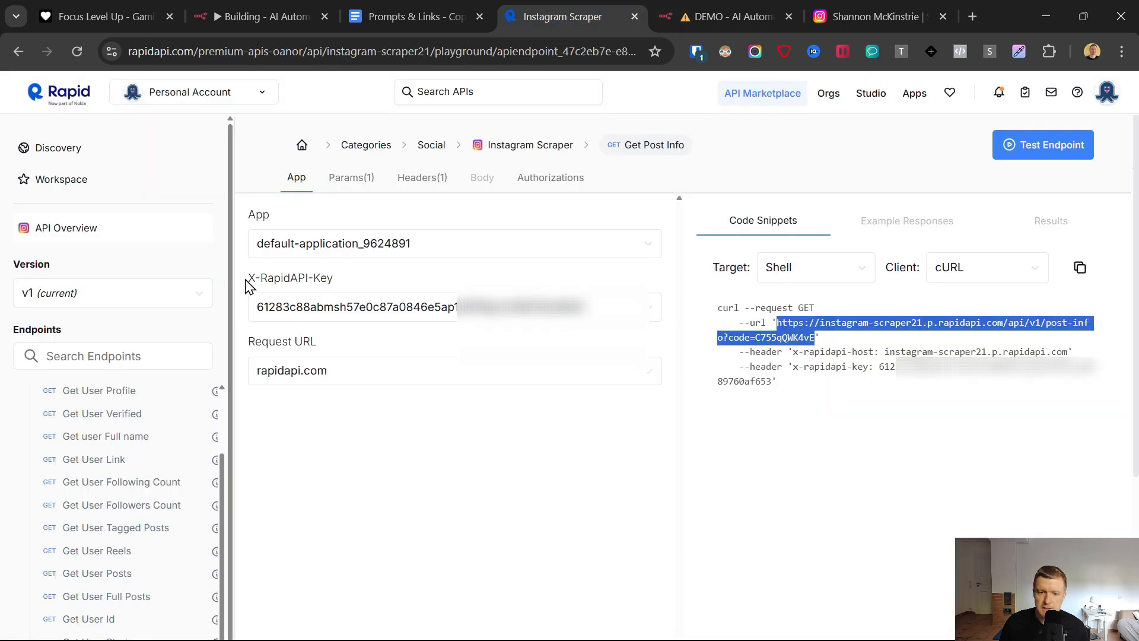
left_click_drag(248, 279, 344, 303)
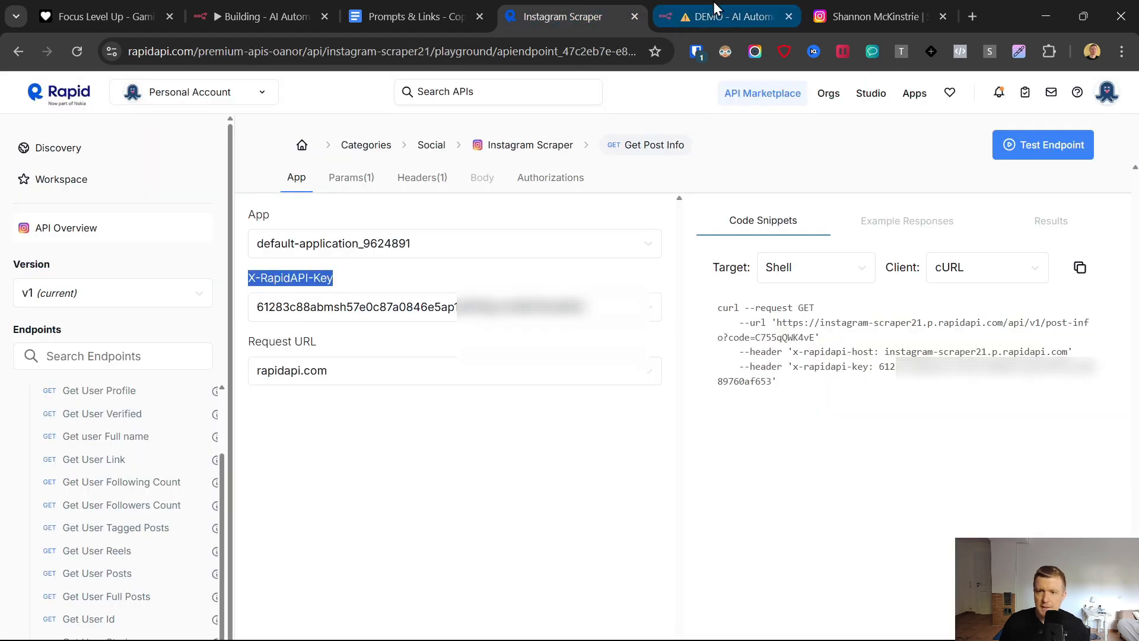
left_click(717, 17)
left_click(445, 296)
key("ctrl+v")
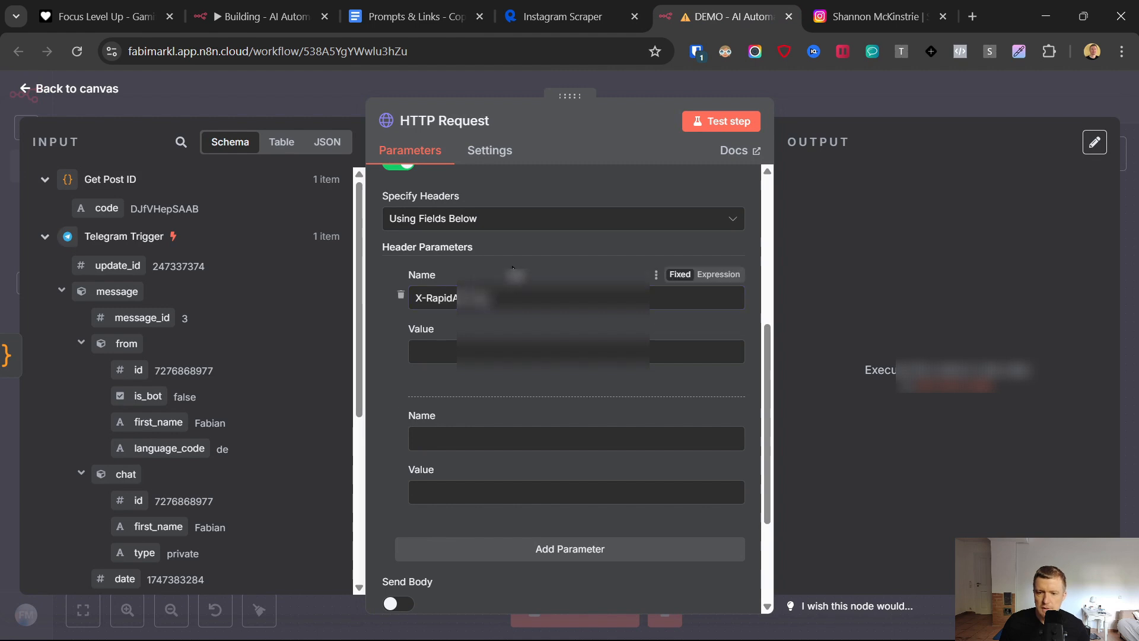
- Copy the RapidAPI key from the Instagram Scraper page and paste it as the first header's value in the HTTP Request node
left_click(565, 6)
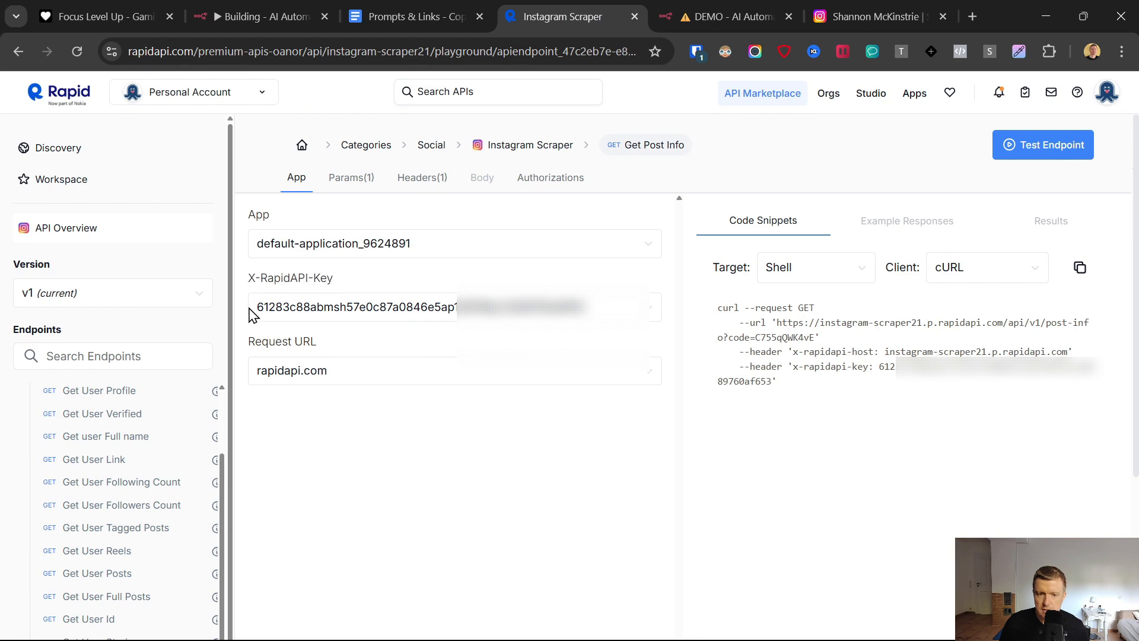
left_click(445, 307)
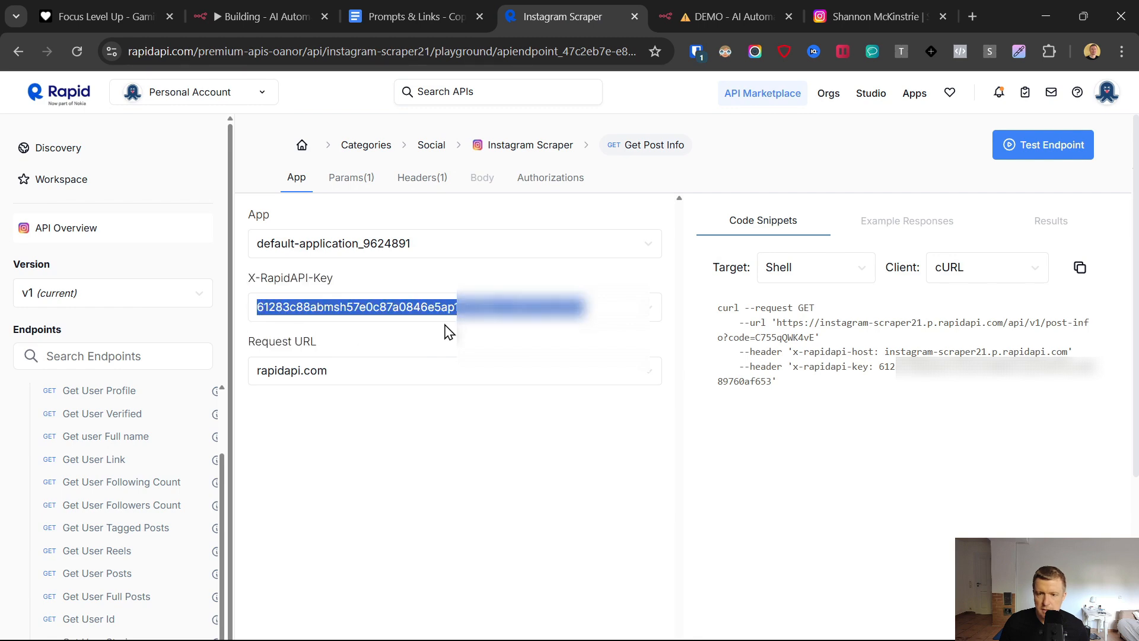
left_click(393, 11)
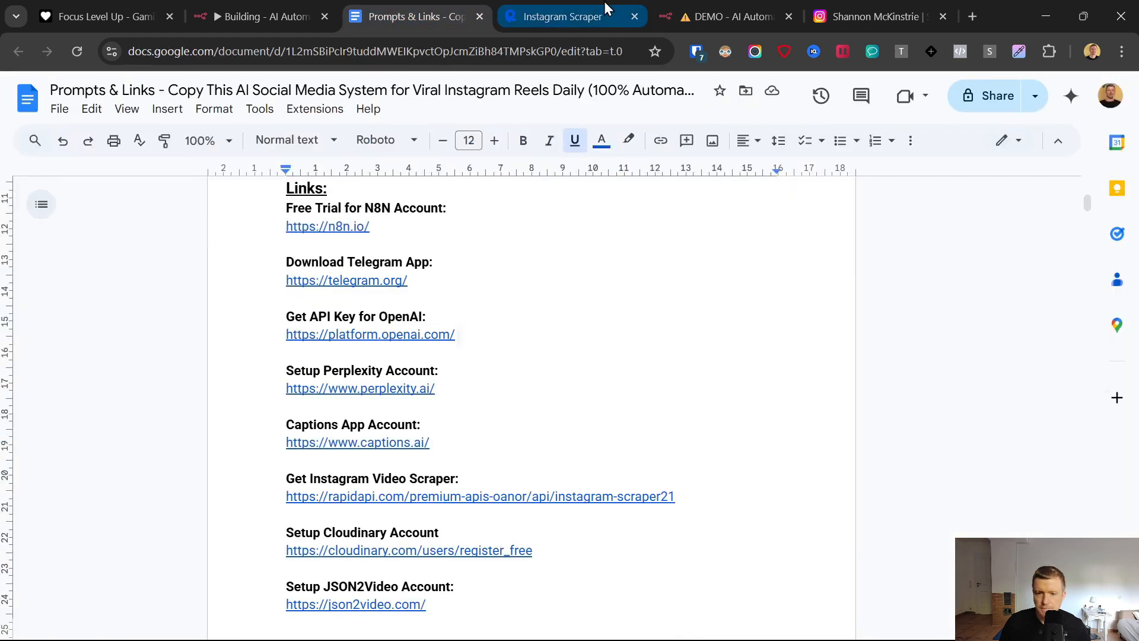
left_click(606, 9)
left_click(687, 17)
left_click(737, 355)
key("ctrl+v")
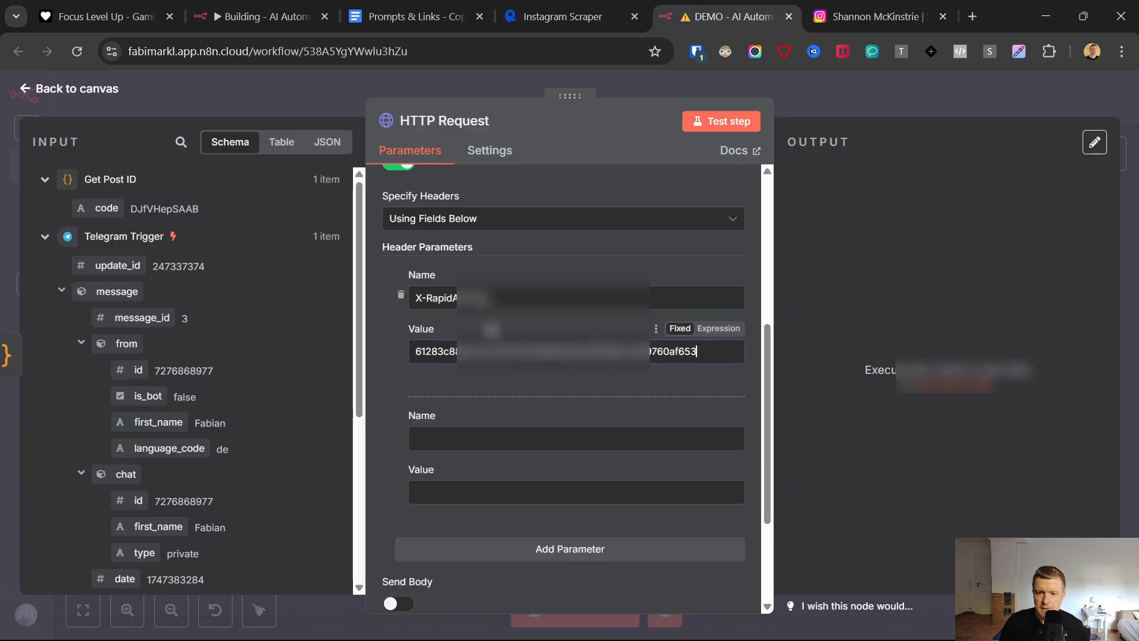
- Name the second header x-rapidapi-host, copying the name from the RapidAPI cURL snippet
left_click(451, 438)
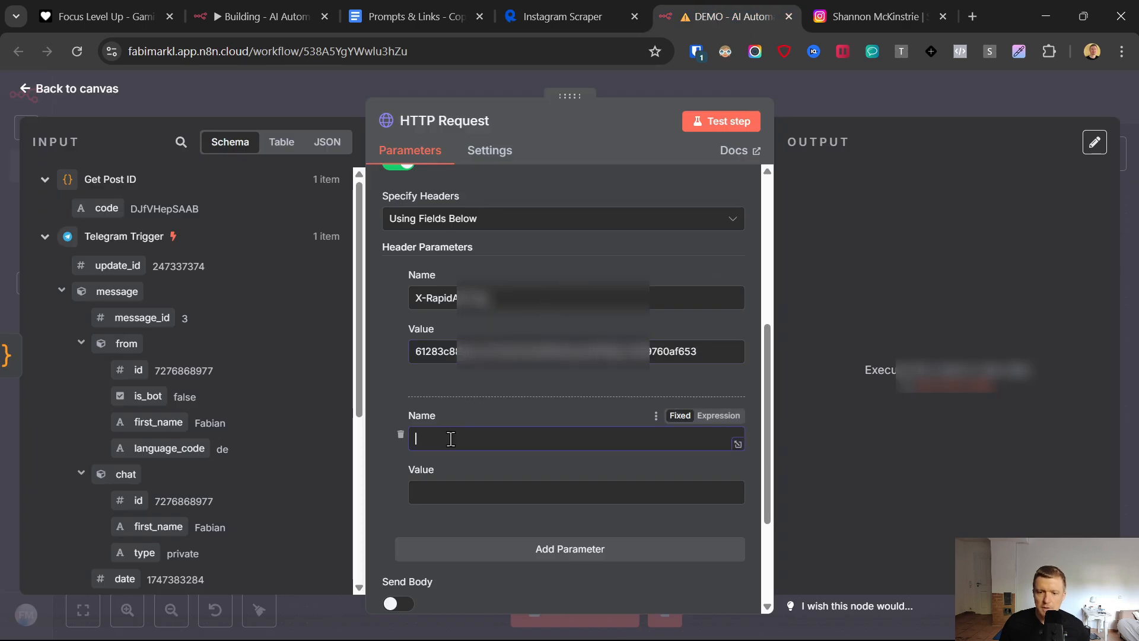
left_click(535, 8)
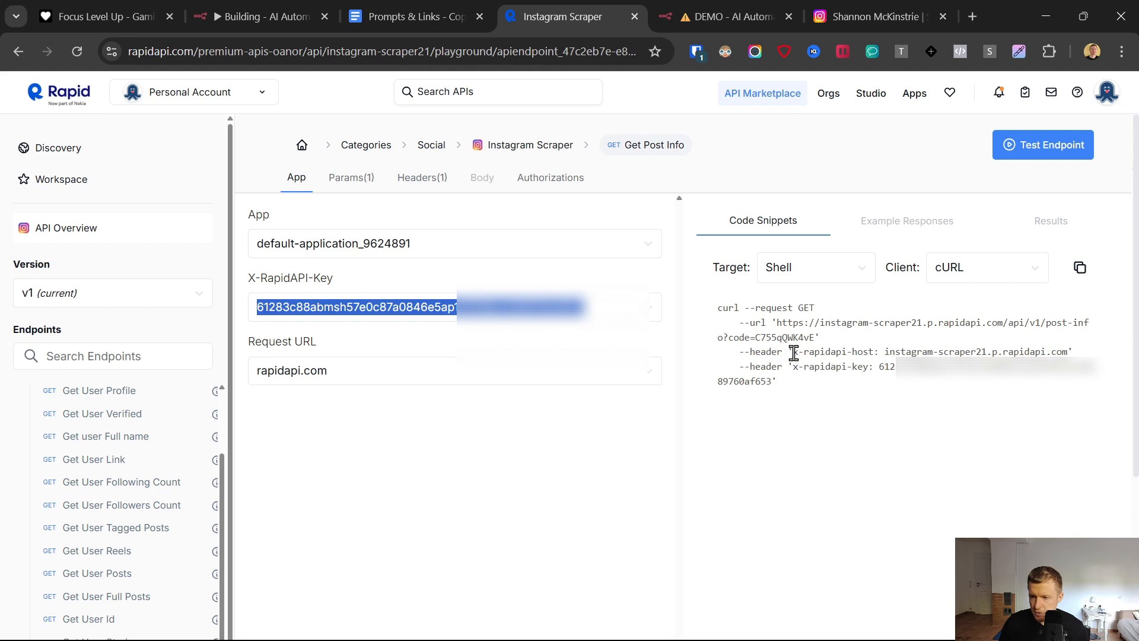
left_click_drag(793, 353, 869, 354)
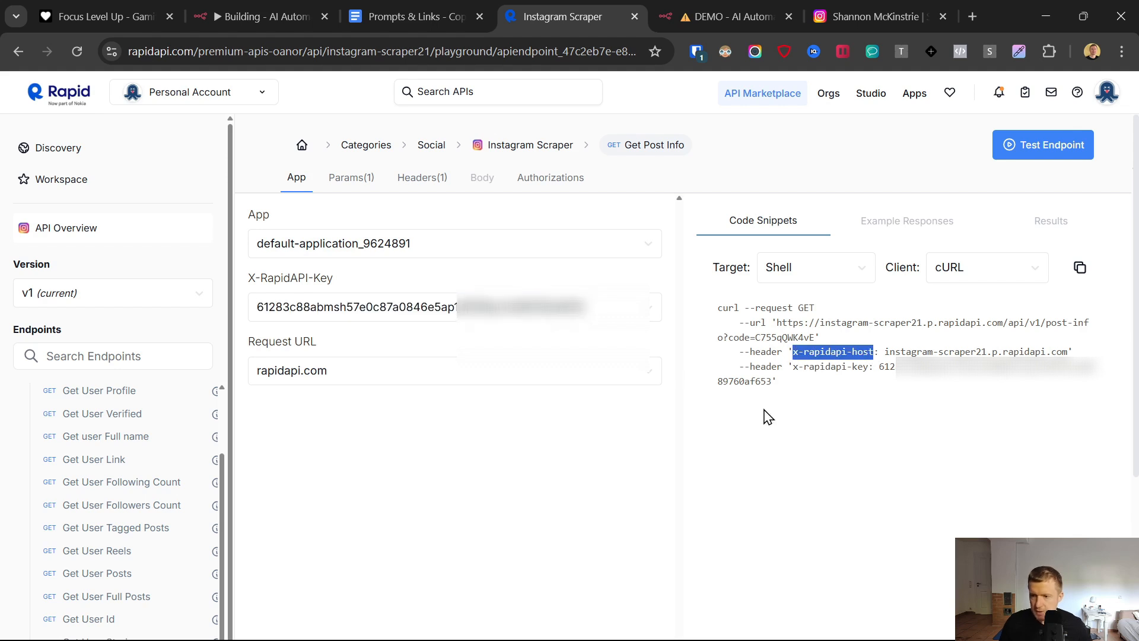
key("ctrl+c")
left_click(735, 16)
key("ctrl+v")
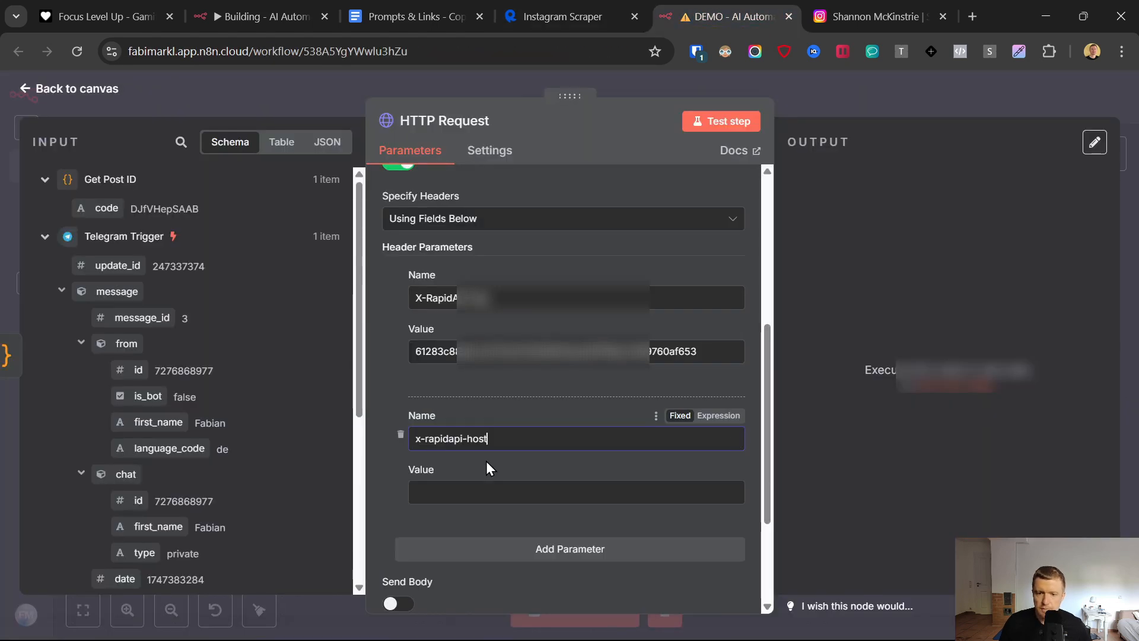
- Set the x-rapidapi-host header's value to instagram-scraper21.p.rapidapi.com, copied from the cURL snippet
left_click(572, 10)
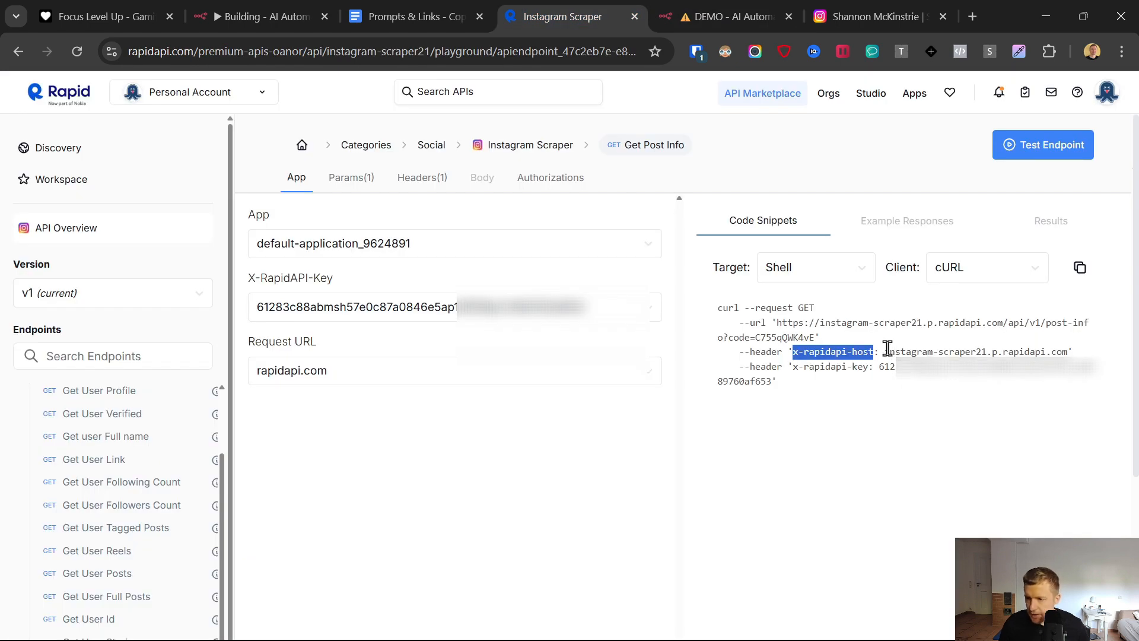
left_click_drag(888, 350, 1068, 352)
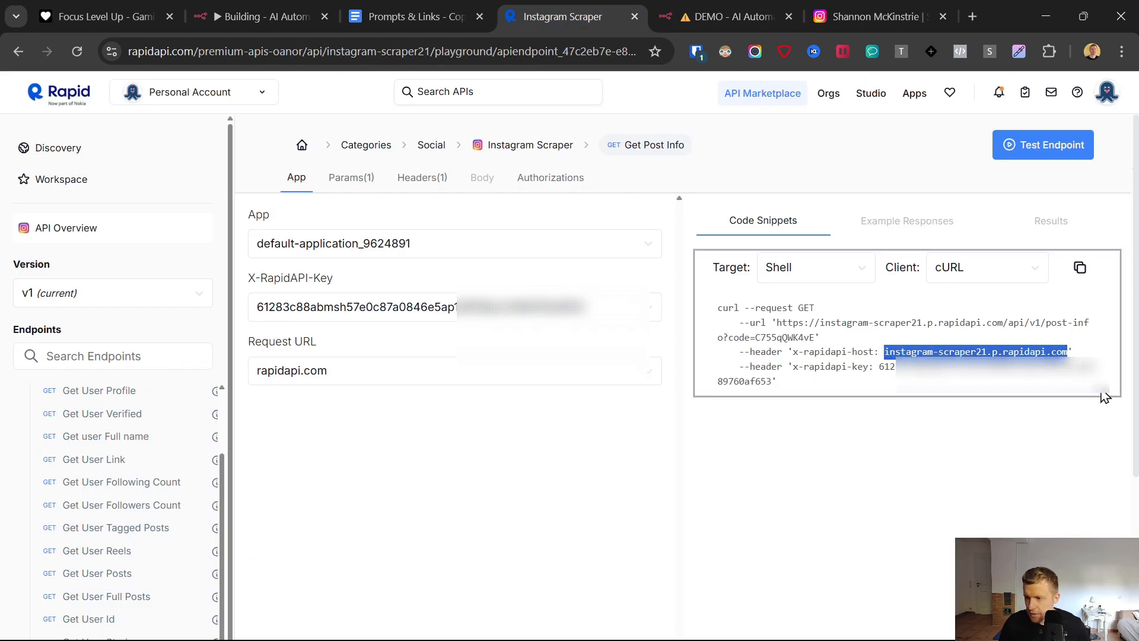
key("ctrl+c")
left_click(731, 12)
left_click(486, 490)
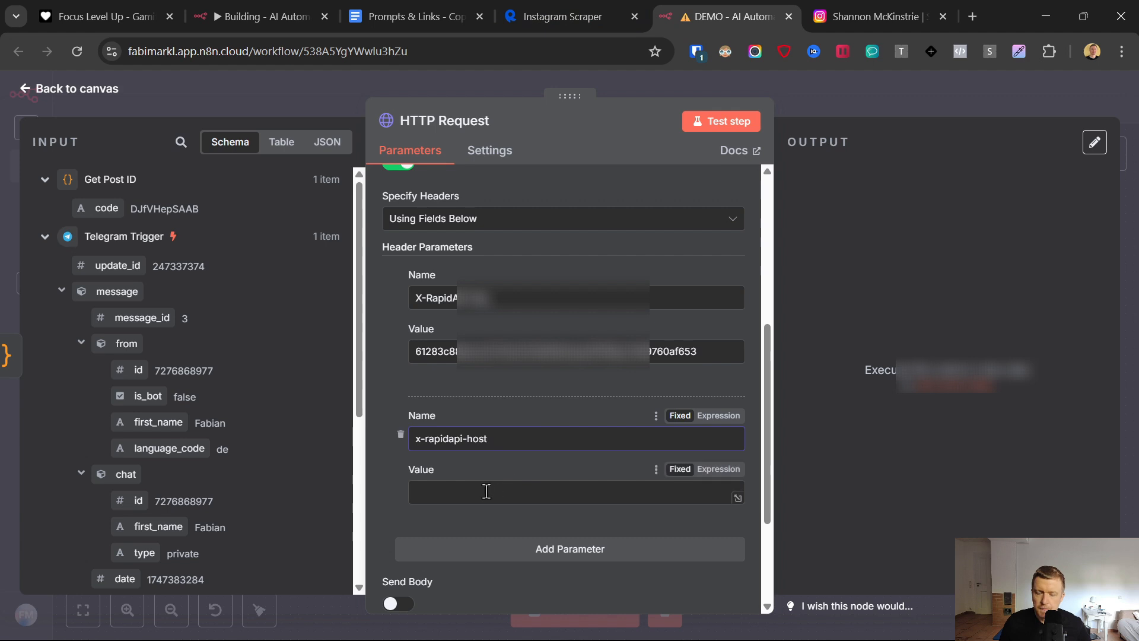
key("ctrl+v")
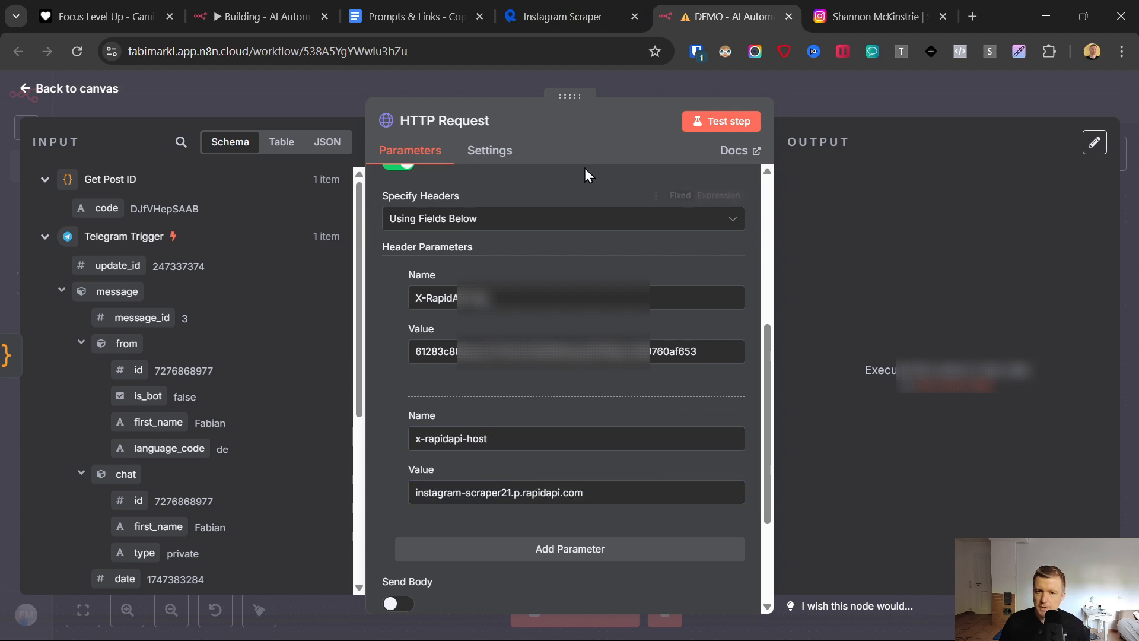
- Rename the HTTP Request node to Get Post Content
left_click(446, 125)
key("ctrl+a")
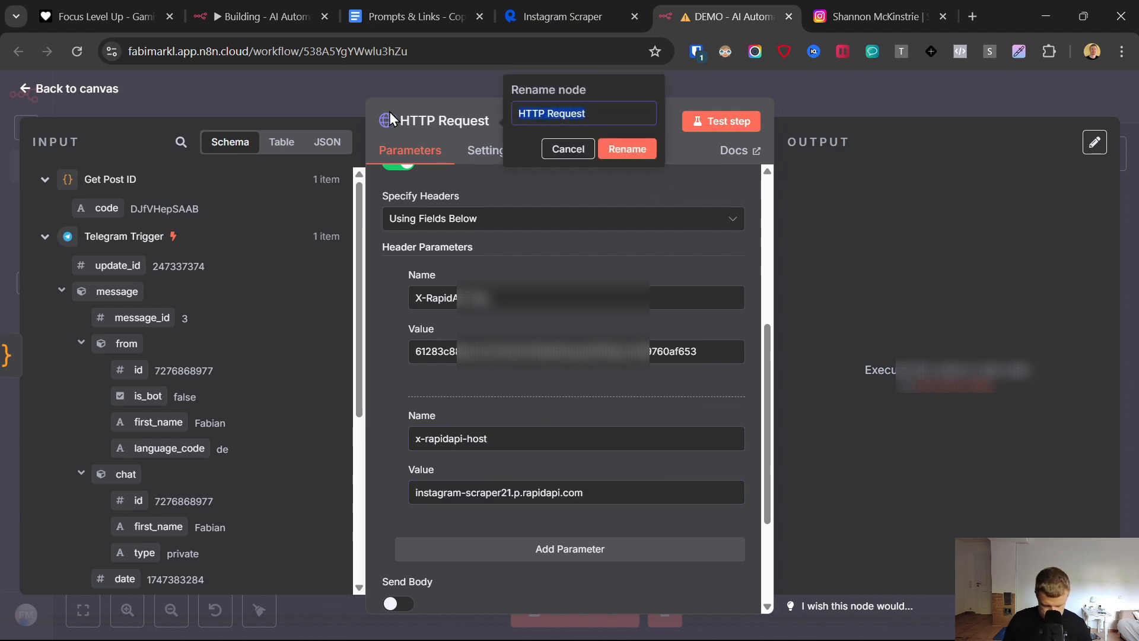
type("Get Post Content")
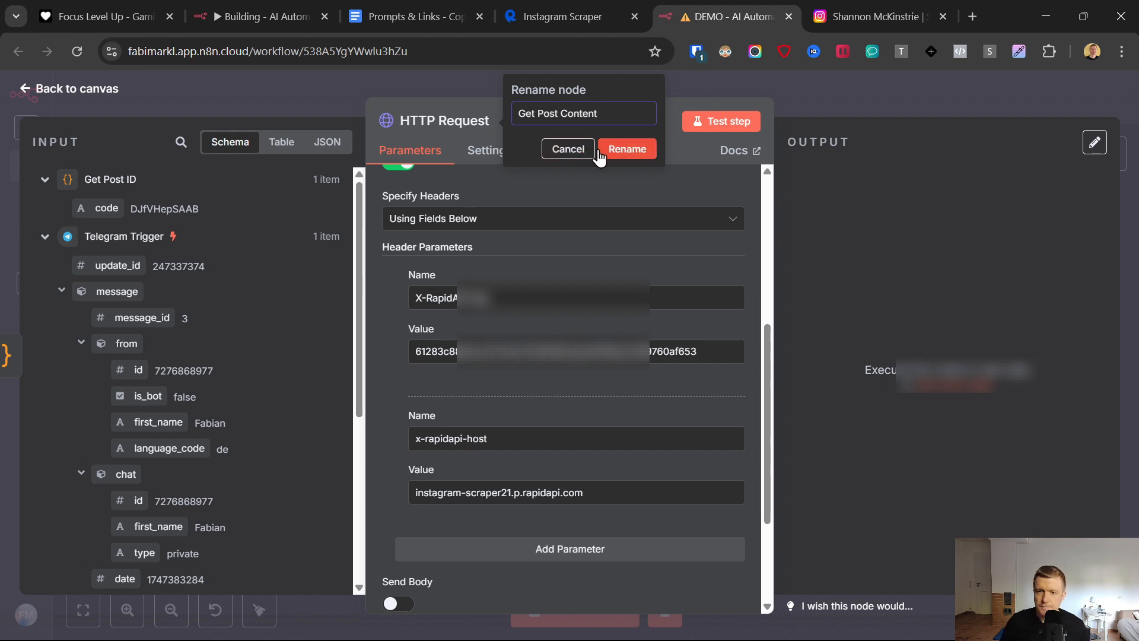
left_click(599, 151)
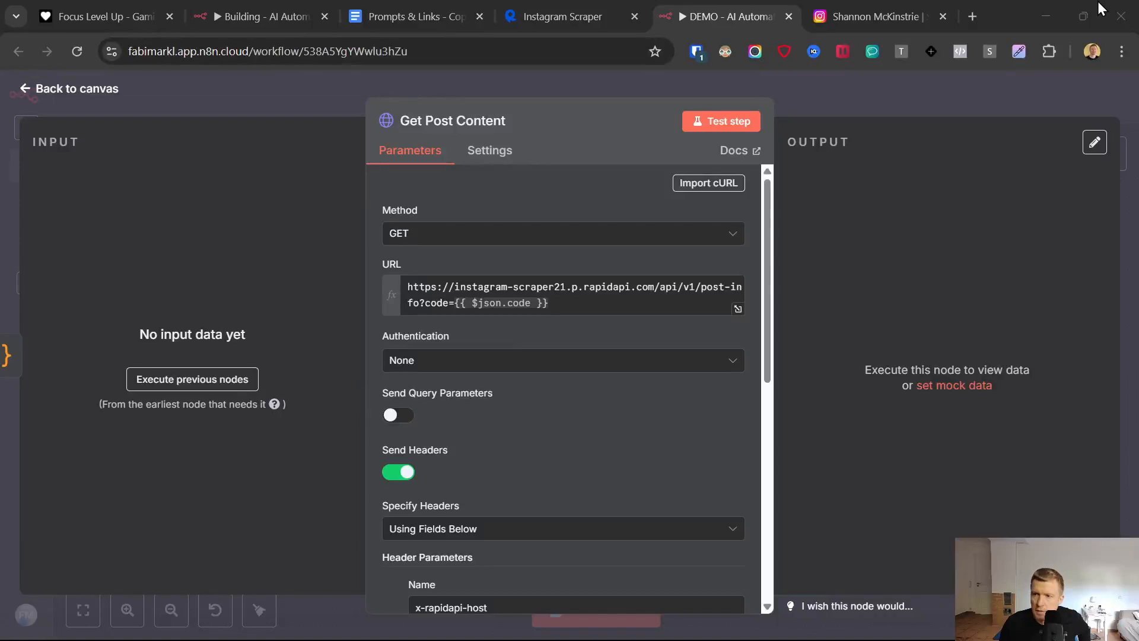
- Test the Get Post Content node, review its returned post data, and return to the canvas
left_click(724, 122)
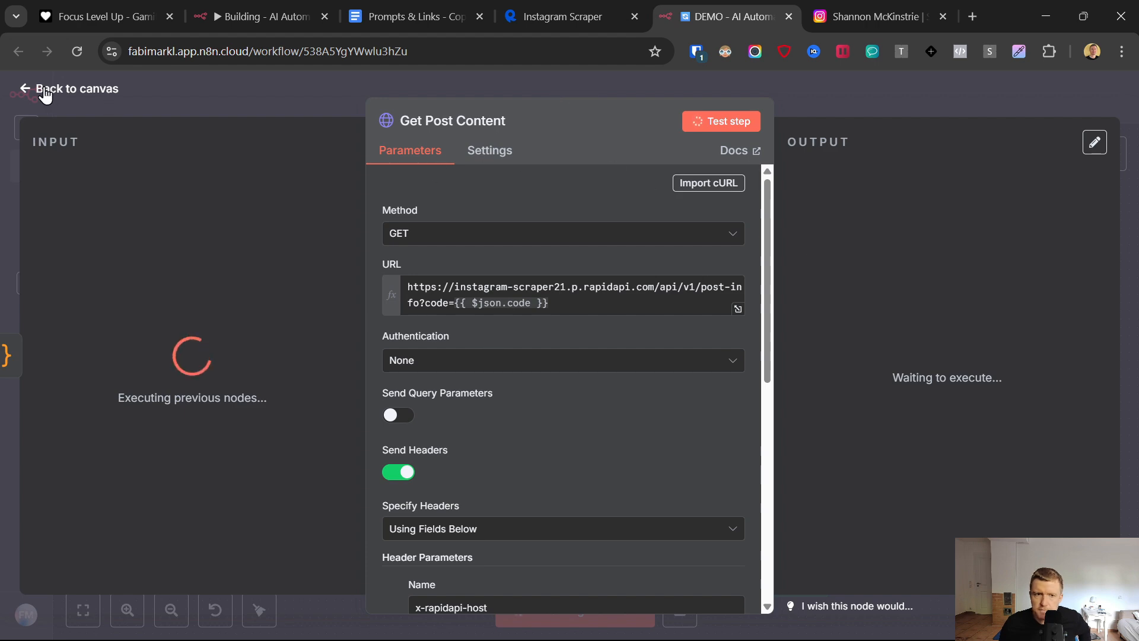
left_click(23, 90)
double_click(467, 233)
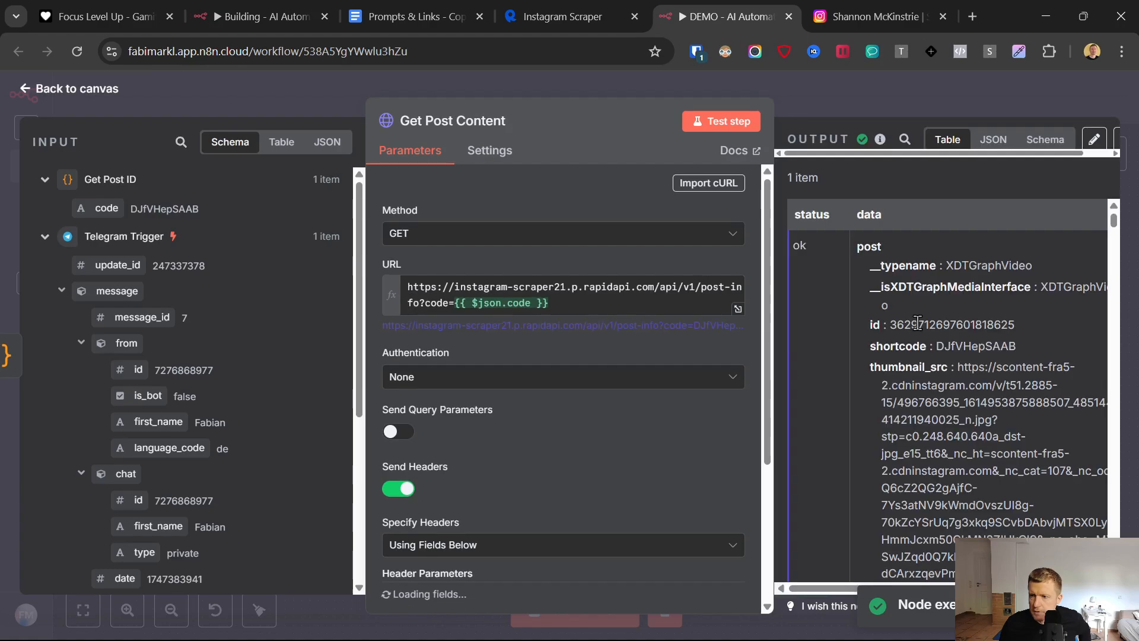
scroll(911, 320, "down", 8)
scroll(912, 314, "down", 10)
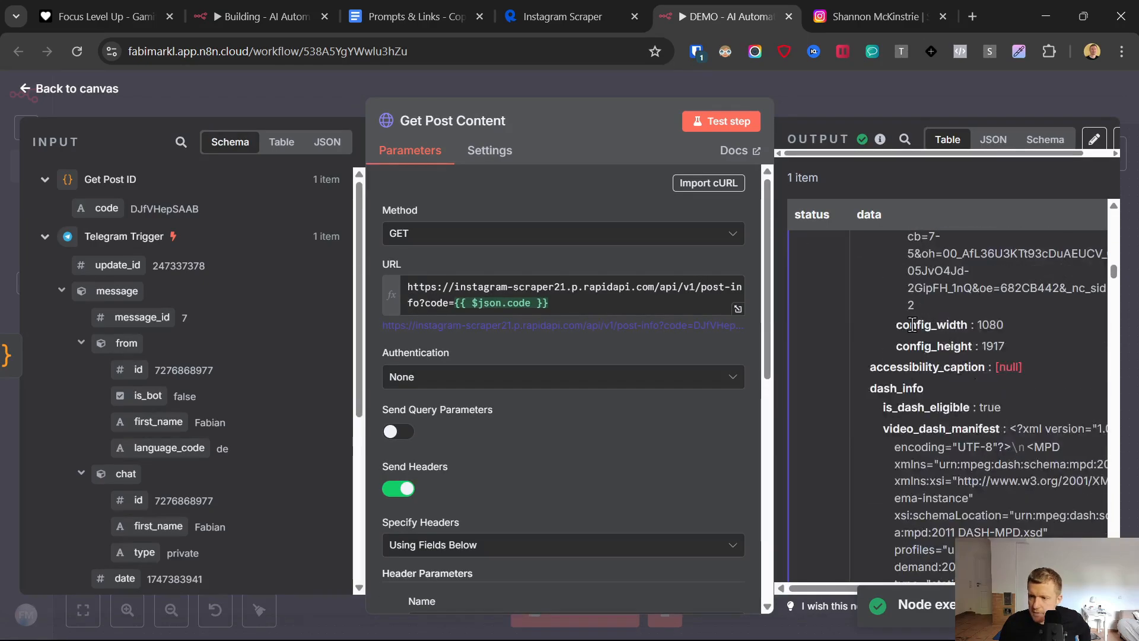
left_click(25, 89)
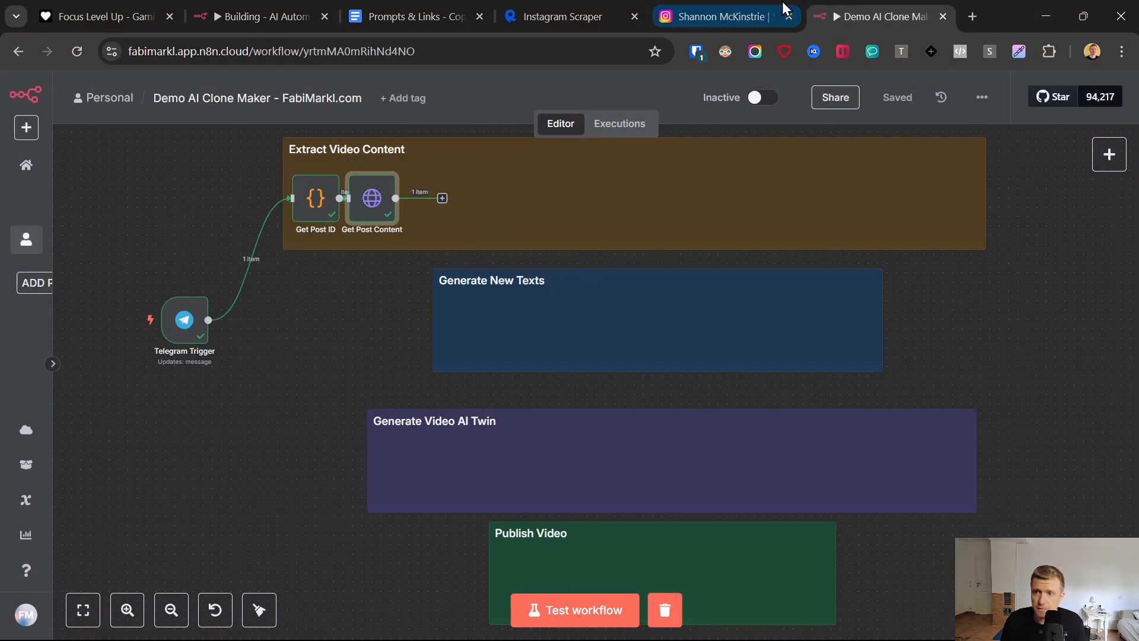
- Close the open Instagram reel and the Instagram Scraper tab, and switch to the Demo AI Clone Maker workflow
left_click(742, 11)
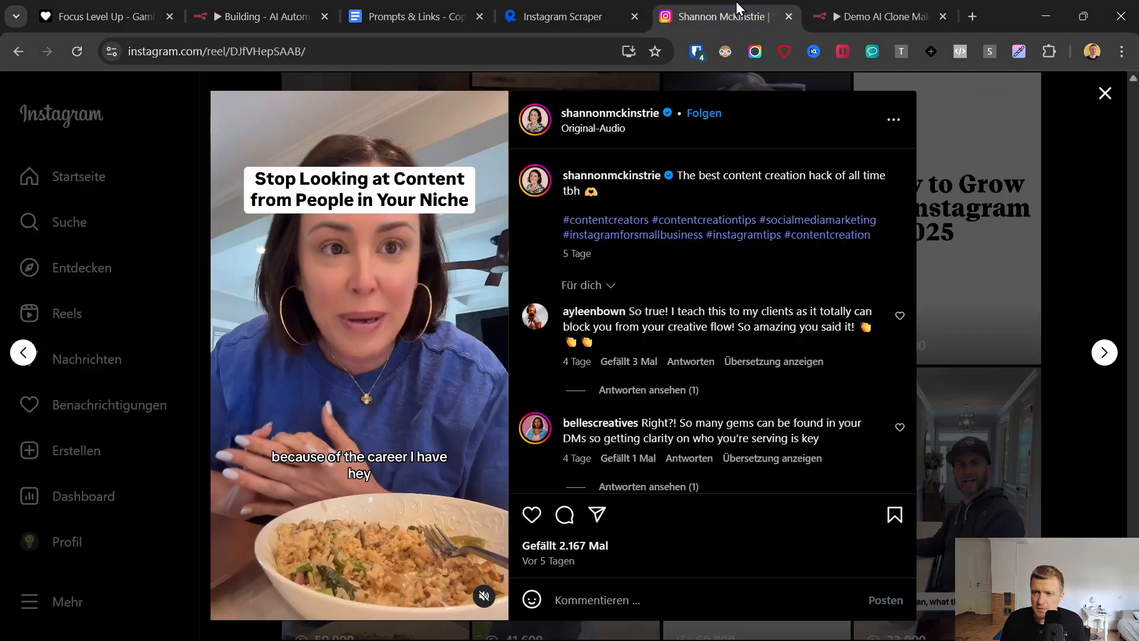
key("Escape")
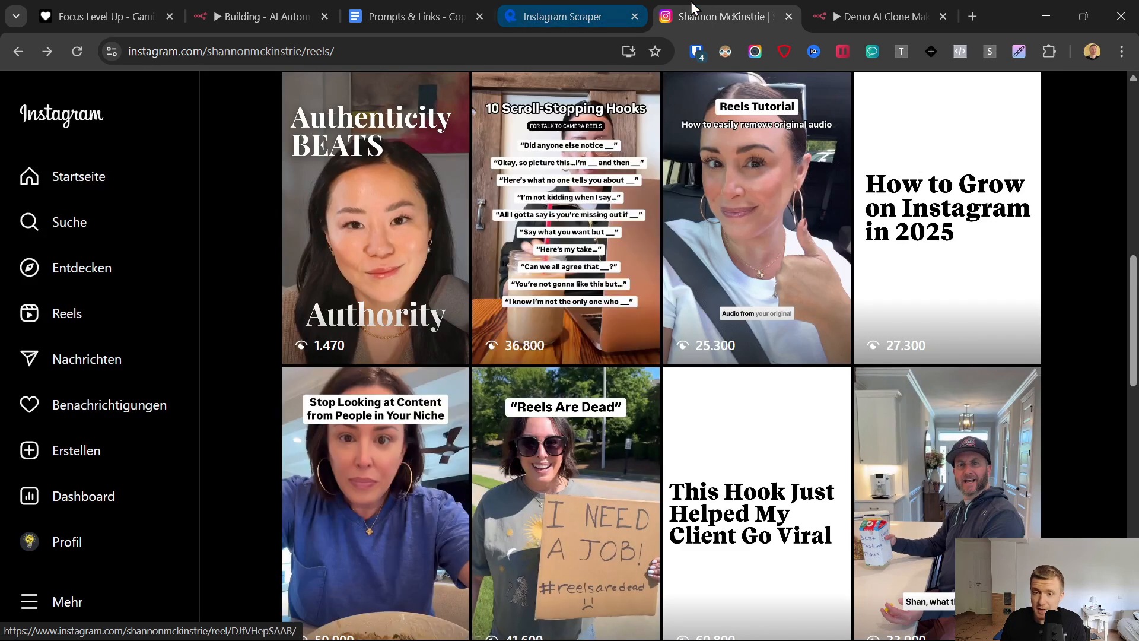
left_click(634, 16)
left_click(725, 2)
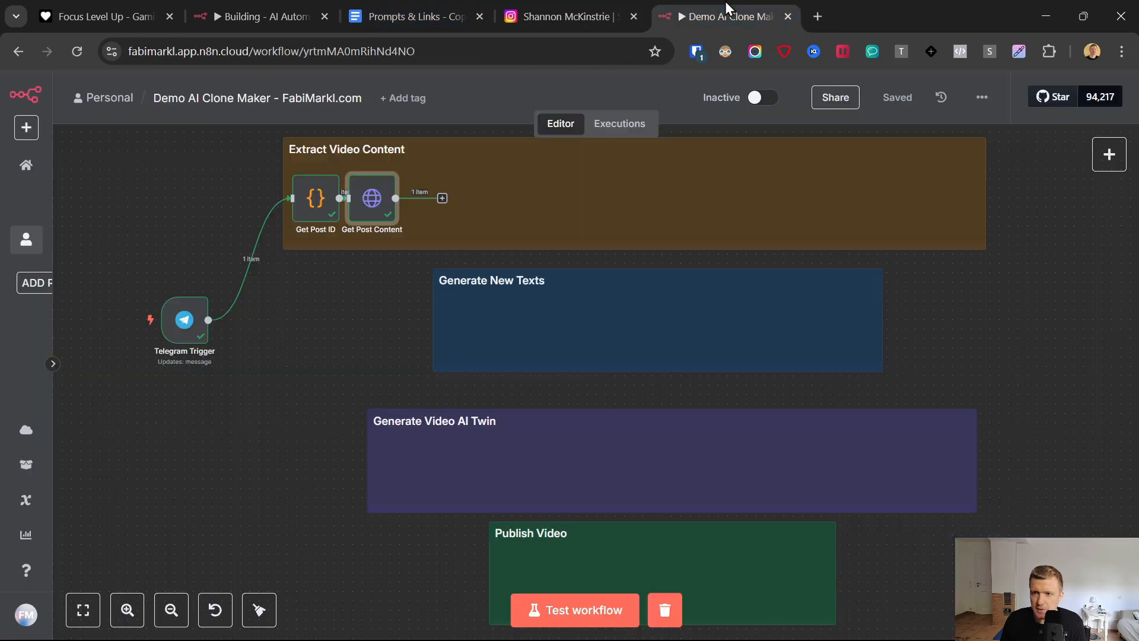
- Add an HTTP Request node after Get Post Content and rename it Get Cover
left_click(442, 198)
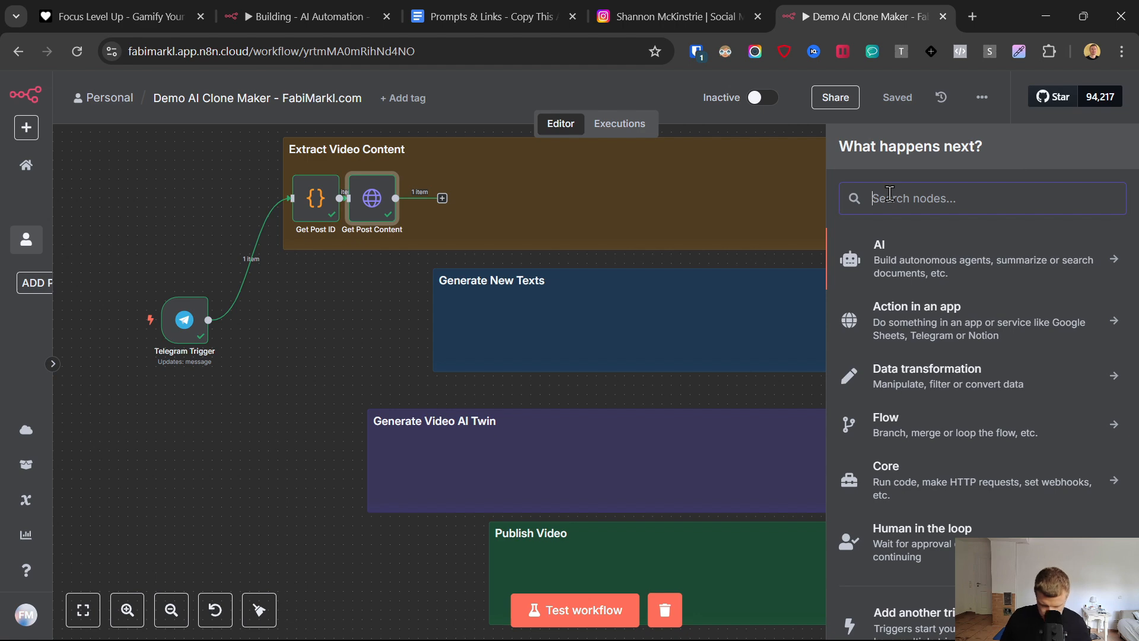
type("http")
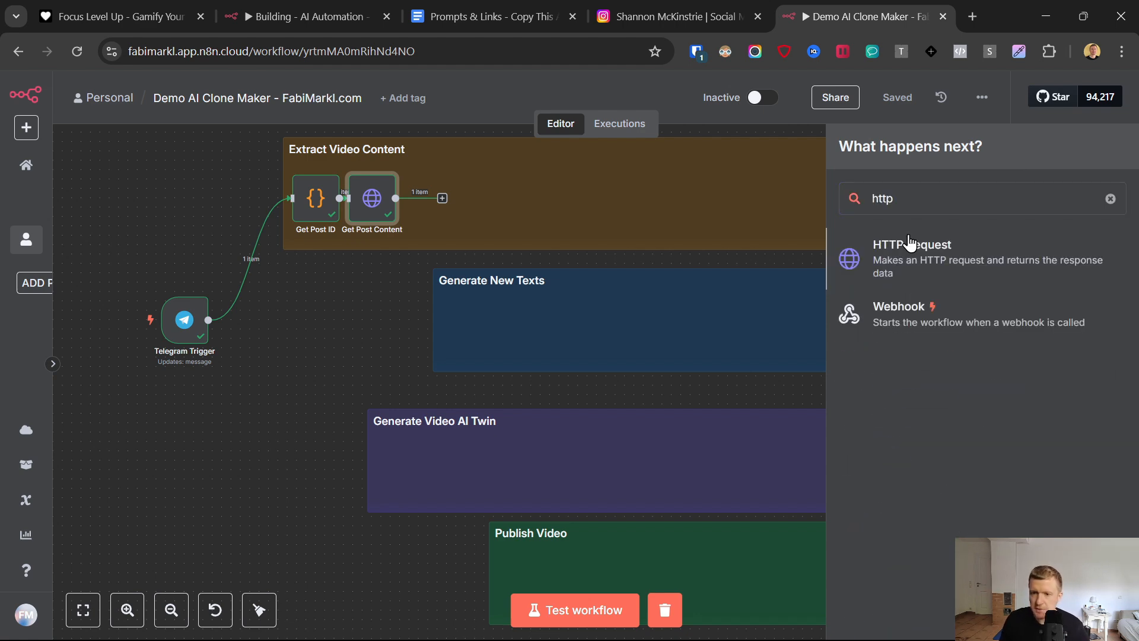
left_click(911, 243)
left_click(445, 120)
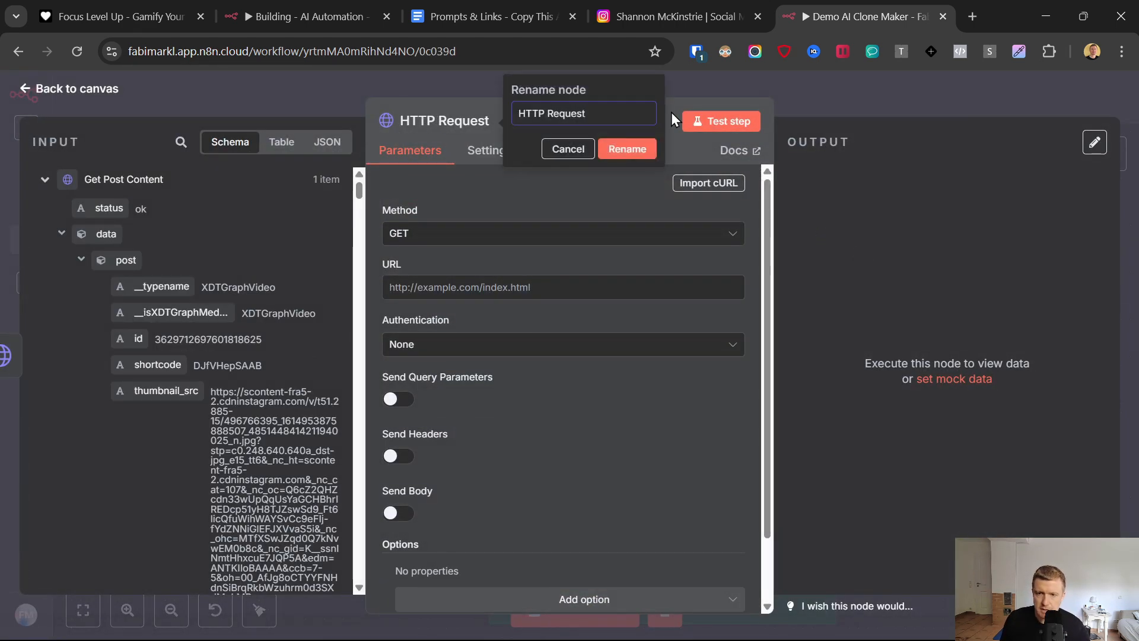
key("ctrl+a")
type("Get Cov")
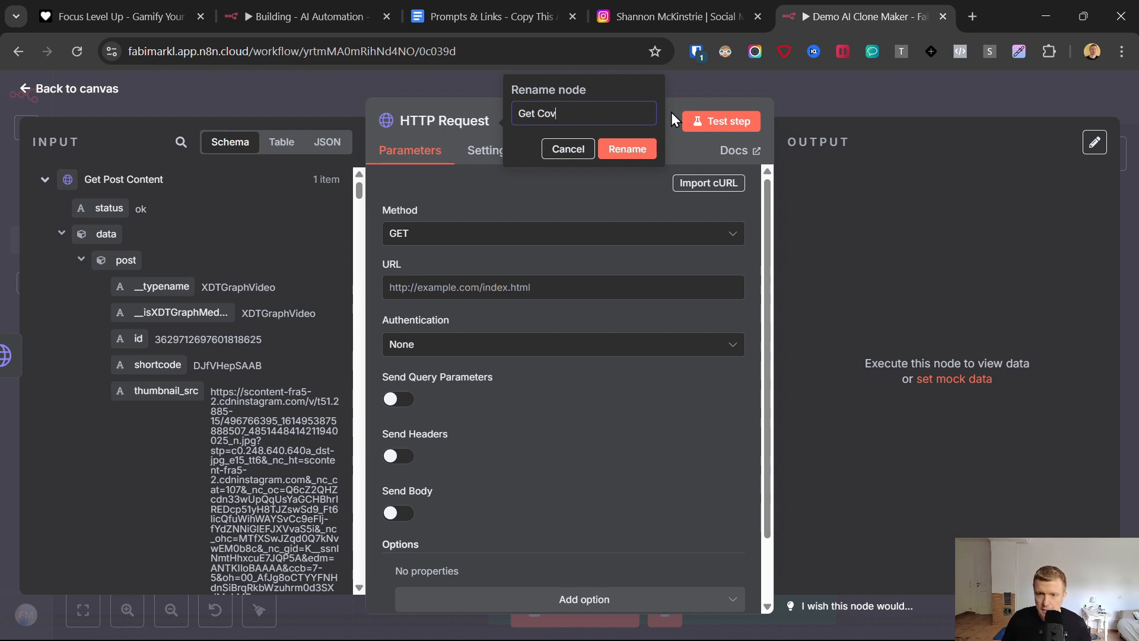
type("er")
left_click(611, 150)
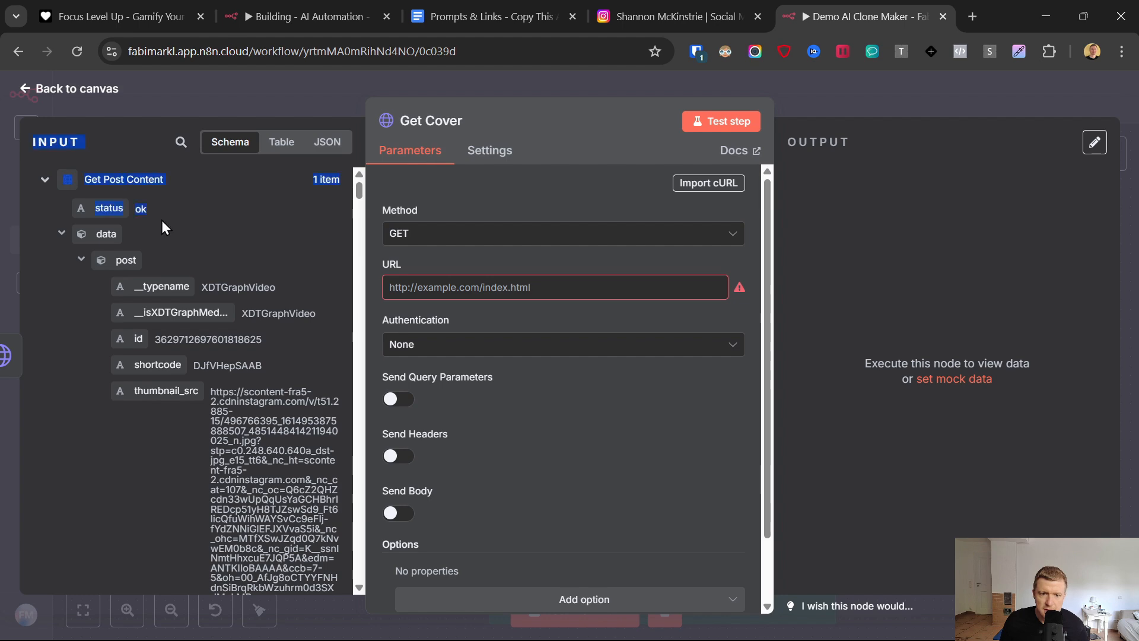
- Preview the display_url image from Get Post Content in a separate tab and map the field into Get Cover's URL as {{ $json.data.post.display_url }}
left_click_drag(162, 219, 233, 507)
scroll(249, 379, "down", 7)
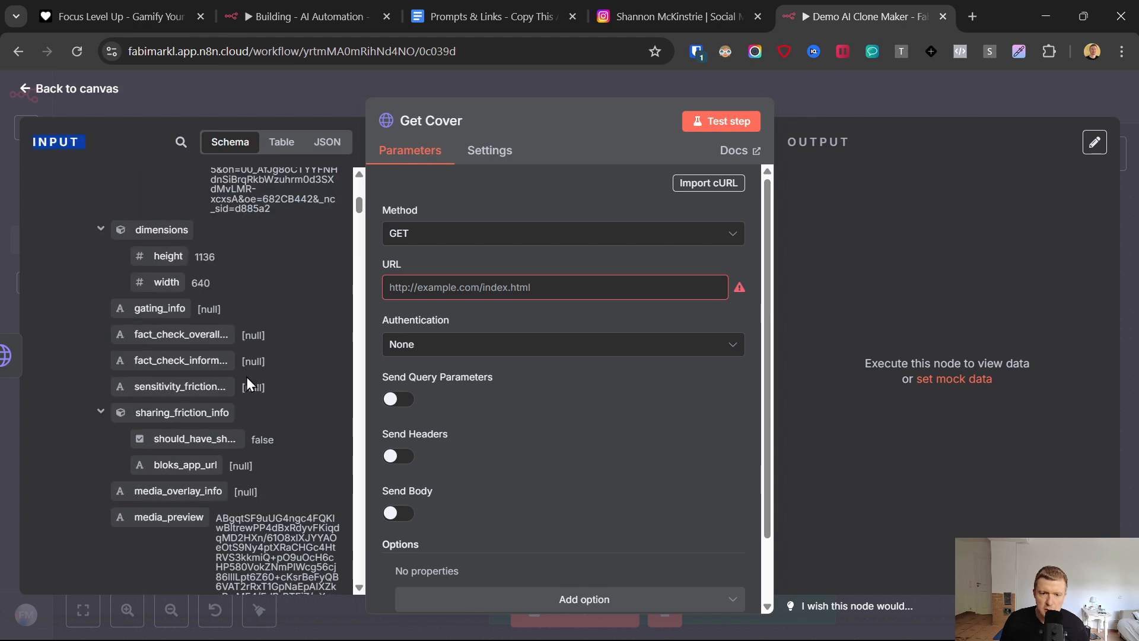
scroll(246, 374, "down", 5)
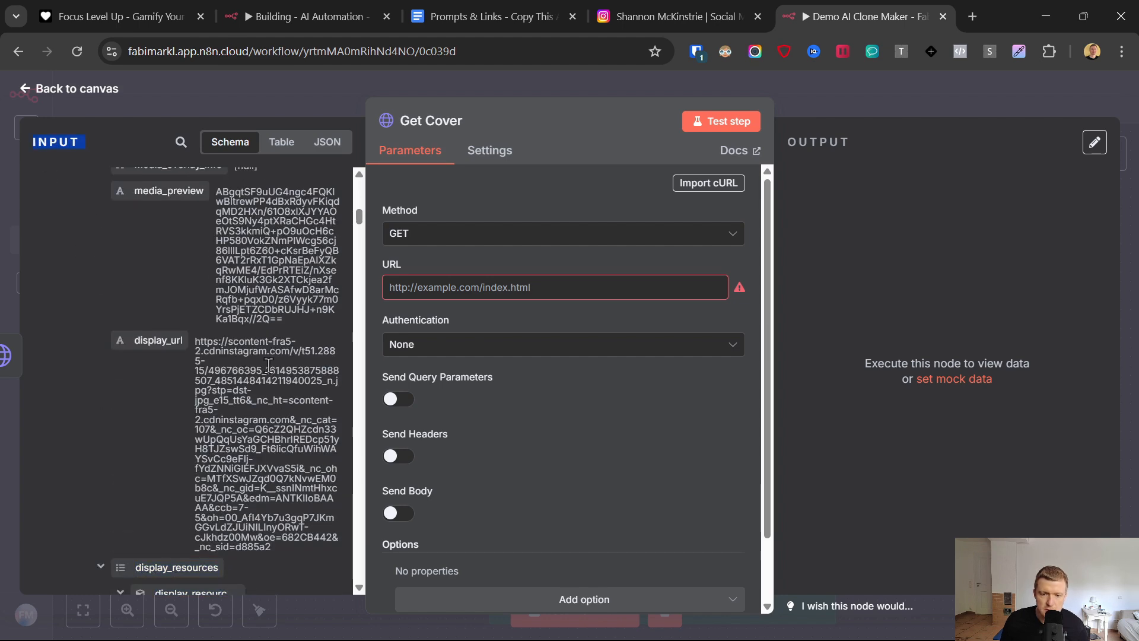
scroll(221, 386, "up", 1)
scroll(146, 306, "down", 1)
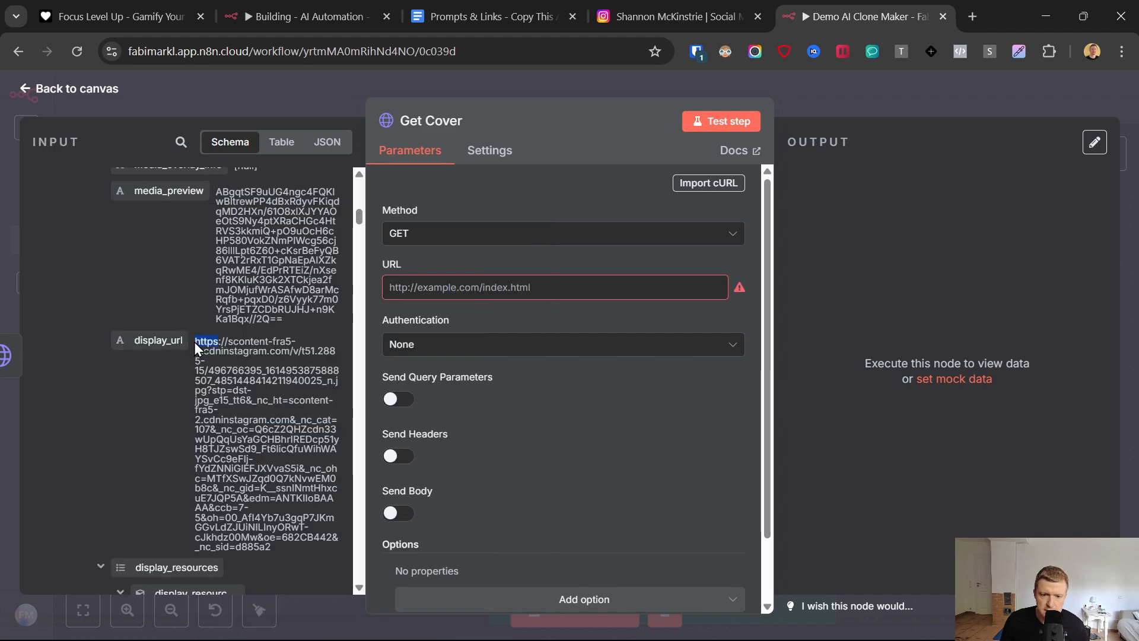
triple_click(196, 343)
right_click(203, 346)
left_click(258, 413)
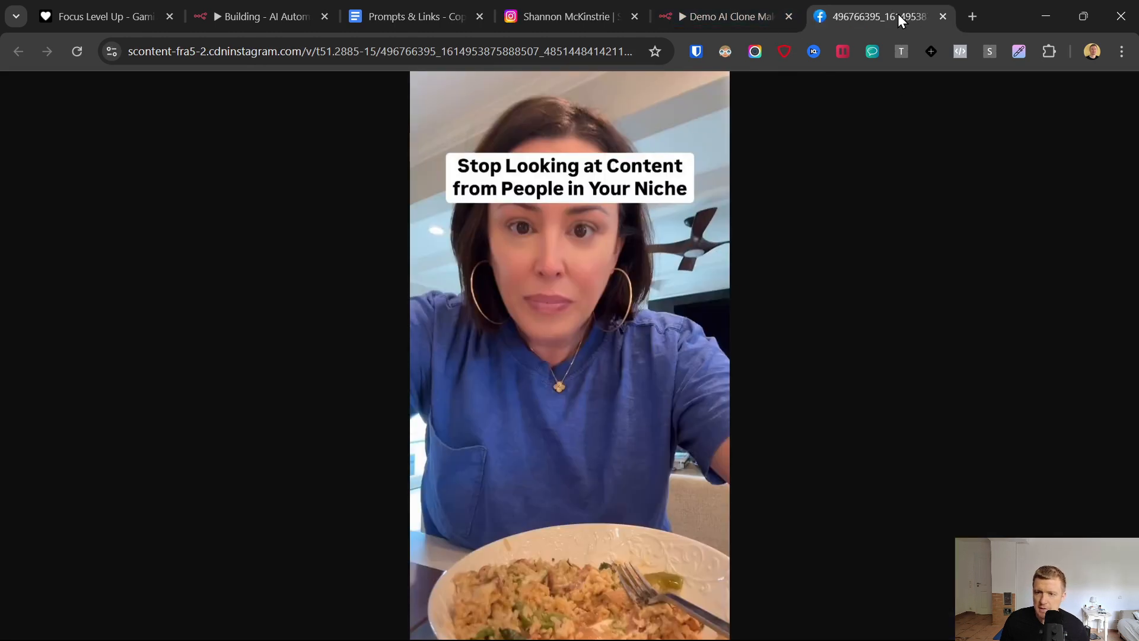
left_click(942, 16)
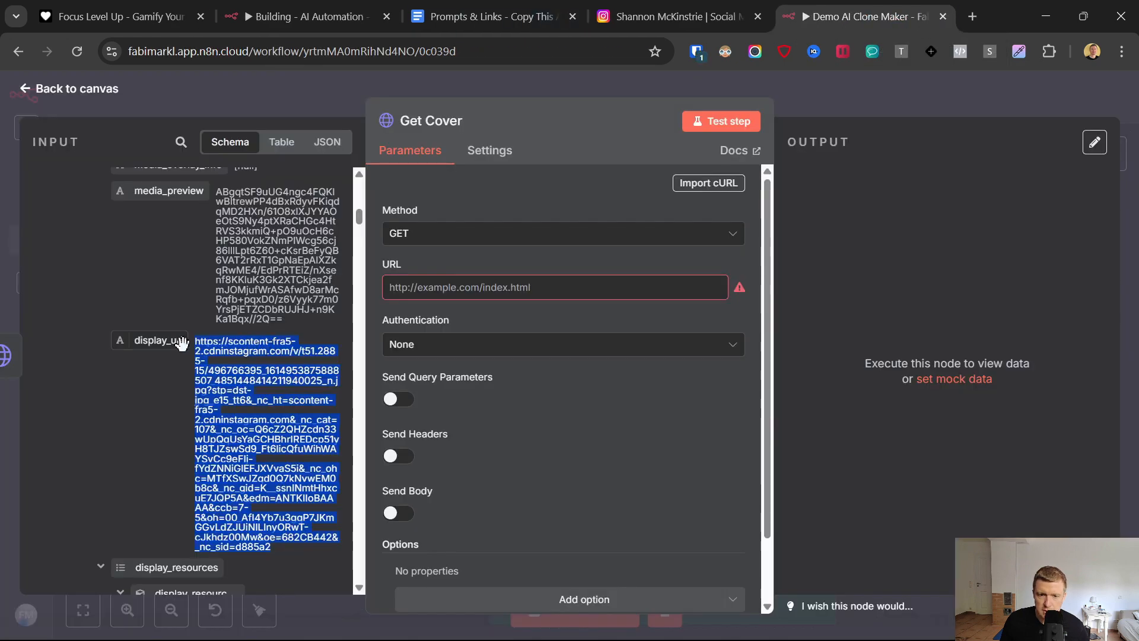
left_click_drag(181, 342, 415, 286)
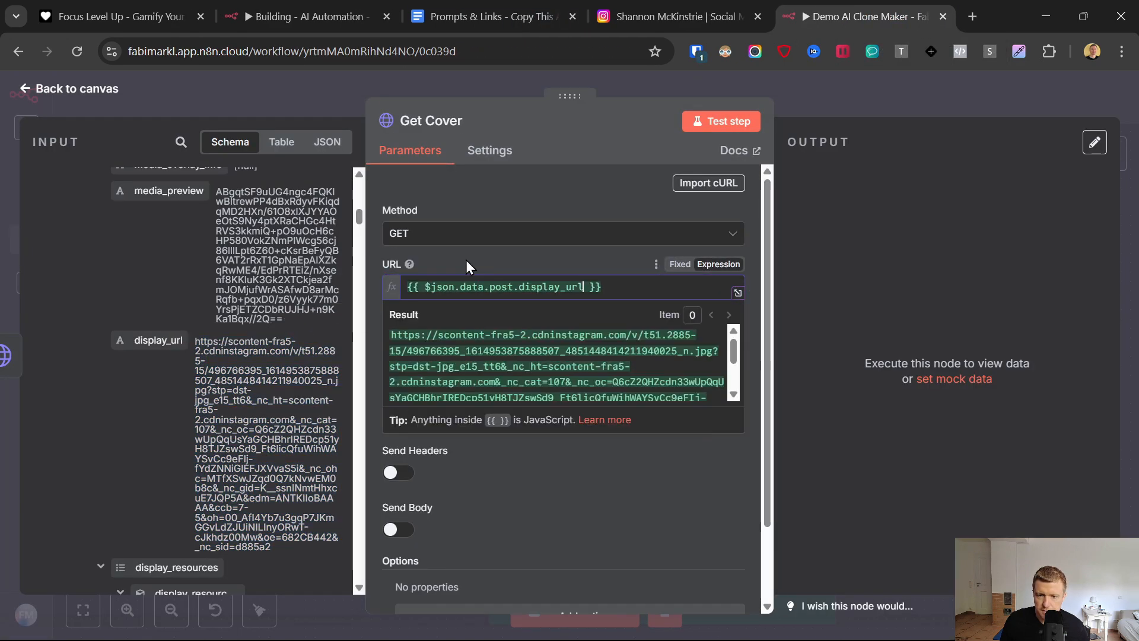
- Test the Get Cover node, view the returned cover image, and return to the canvas
left_click(465, 260)
left_click(736, 120)
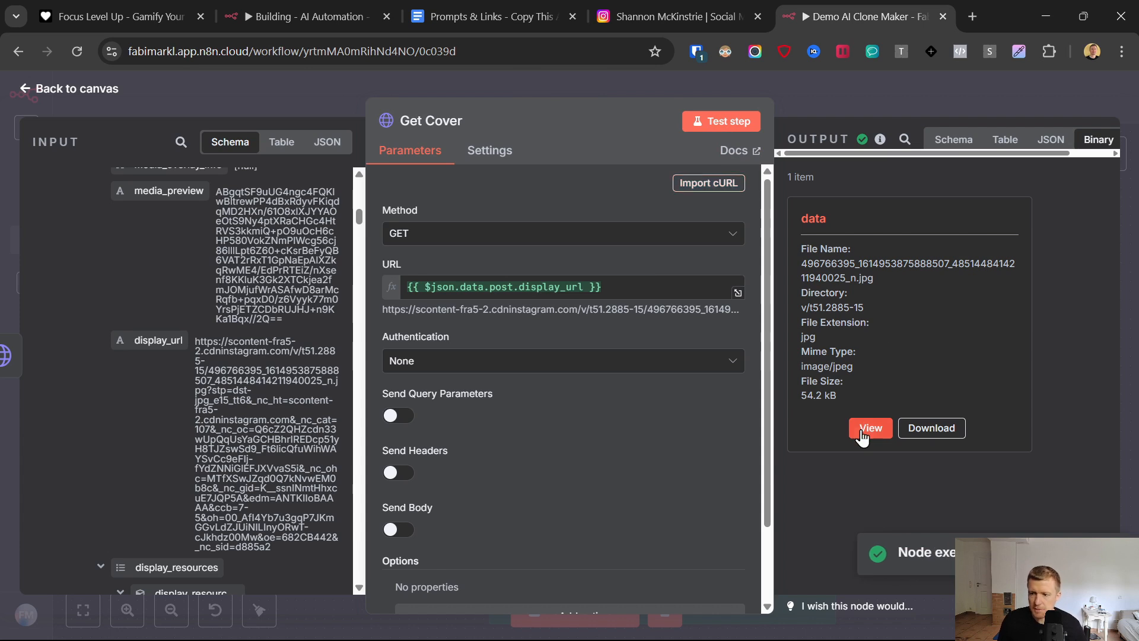
left_click(869, 428)
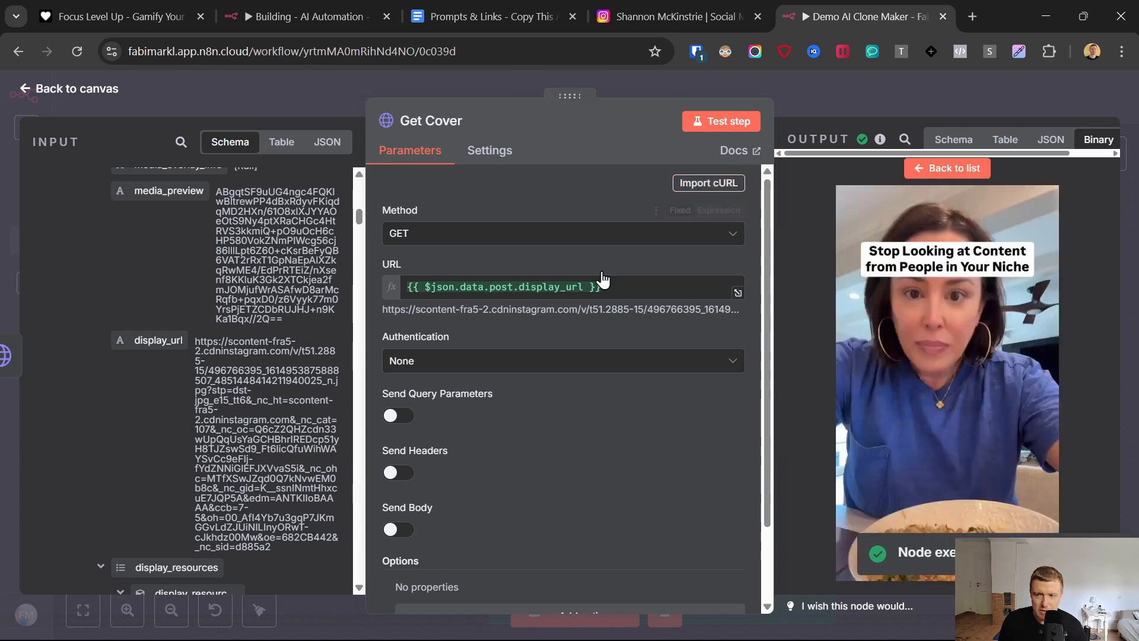
left_click(22, 88)
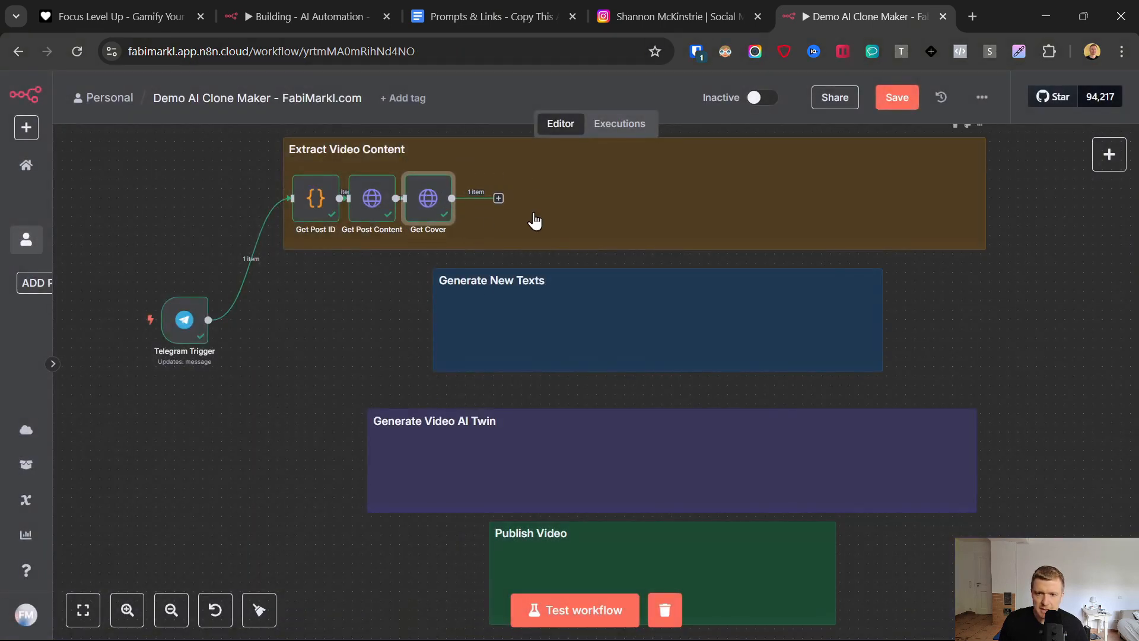
- Add an HTTP Request node after Get Cover in the Extract Video Content section
left_click(498, 199)
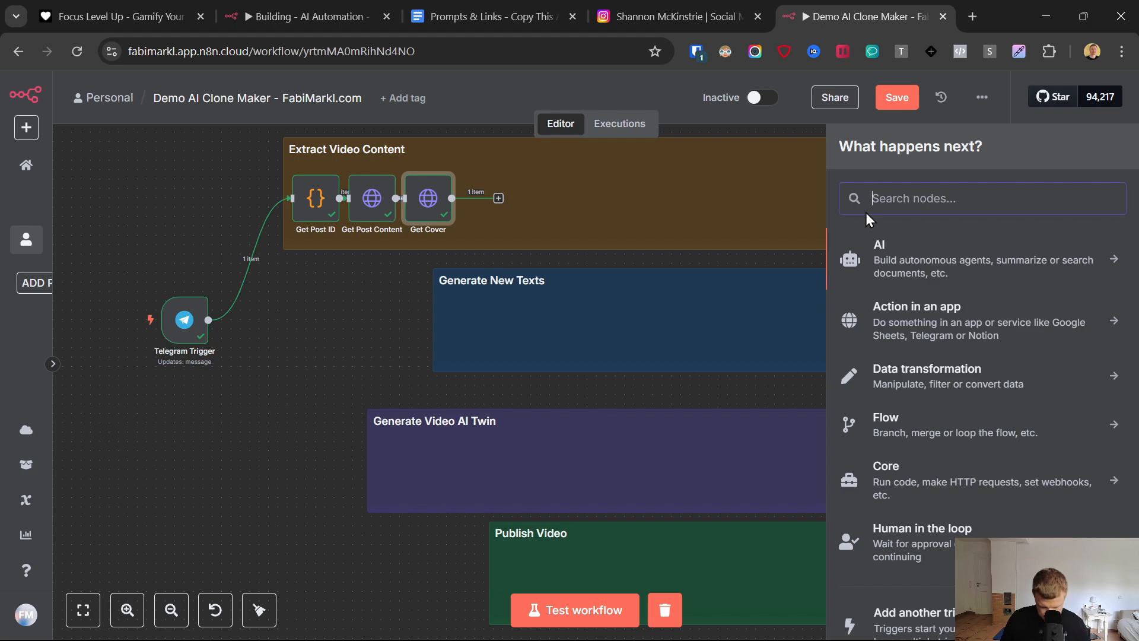
type("http")
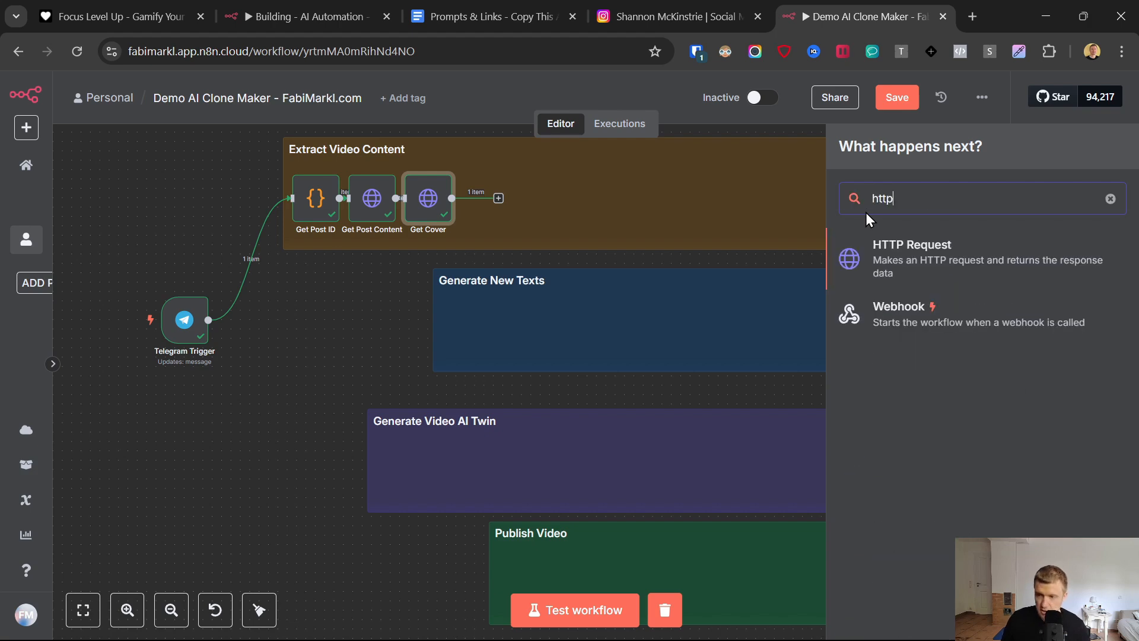
left_click(884, 255)
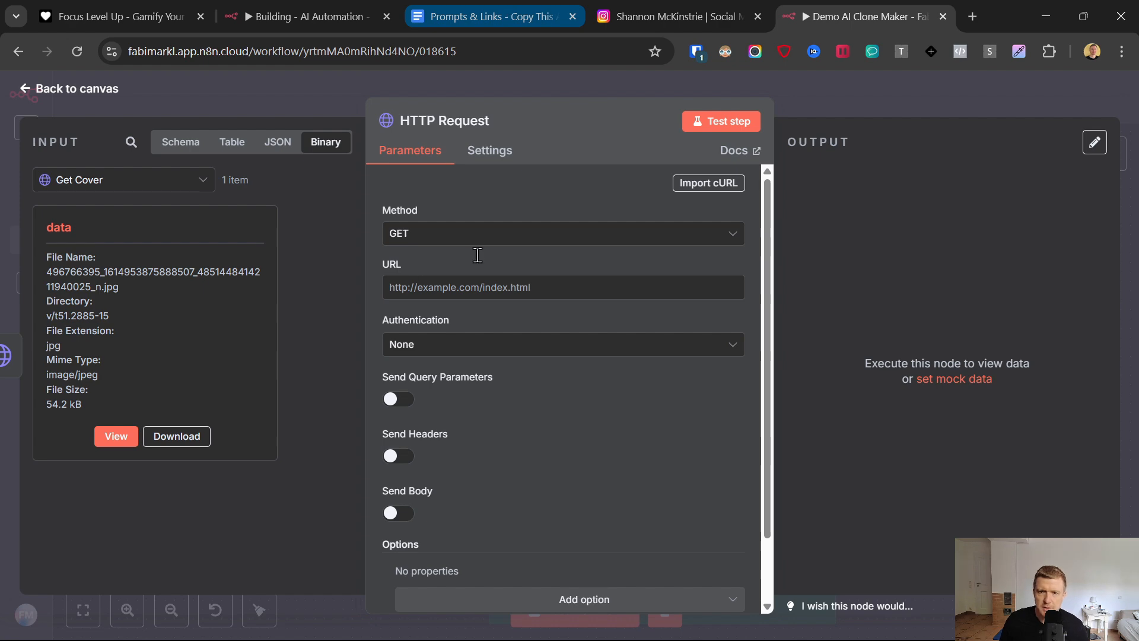
- Open the Cloudinary registration link from the Prompts & Links Google Doc and sign up with Google
left_click(507, 6)
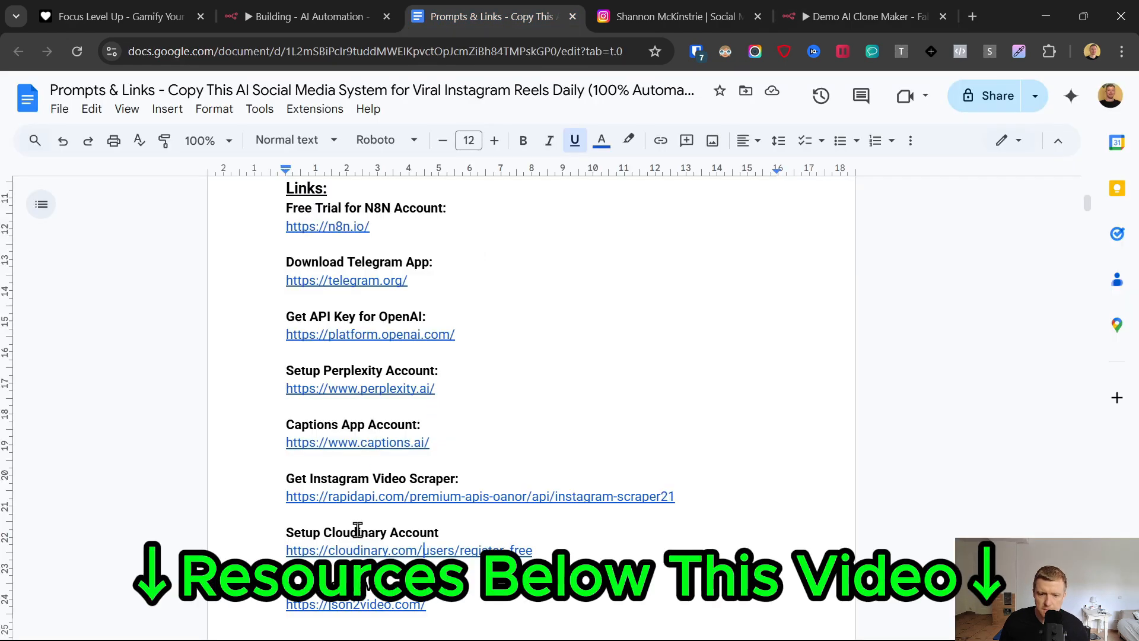
left_click(352, 551)
left_click(391, 578)
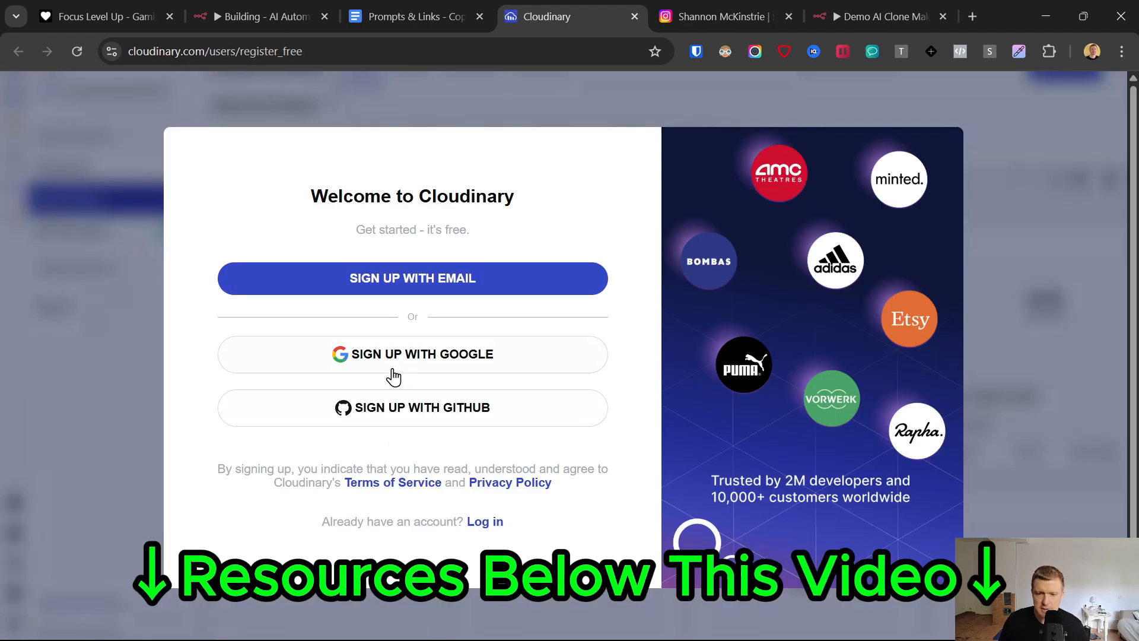
left_click(389, 358)
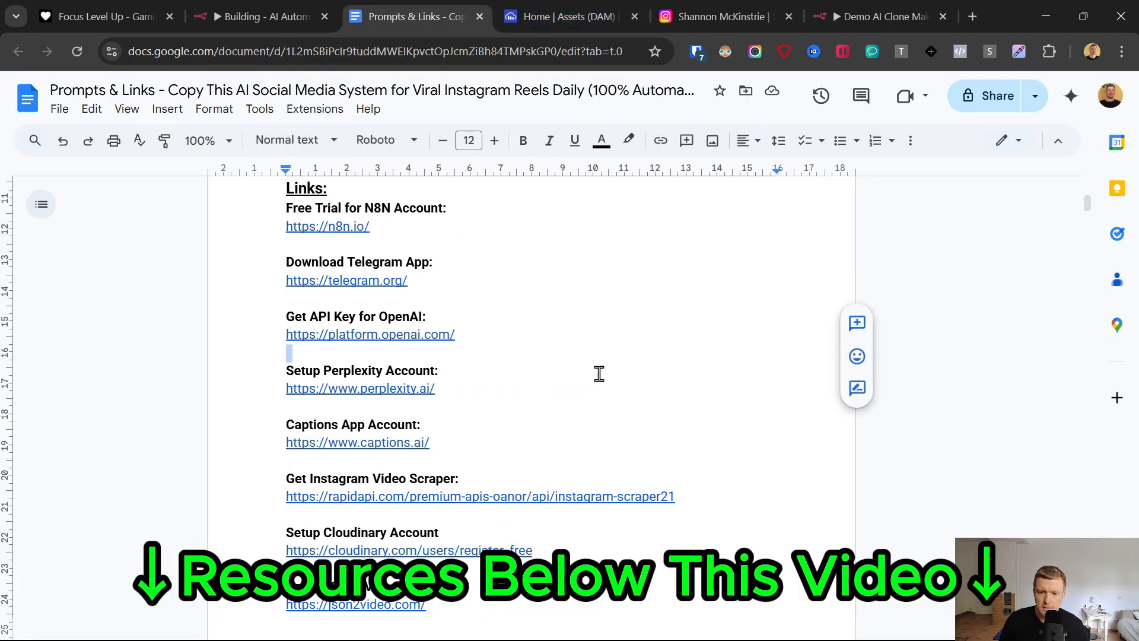
- Copy the Upload Image URL from the Prompts & Links document into the new HTTP Request node as an expression, with the method set to POST
scroll(599, 373, "down", 15)
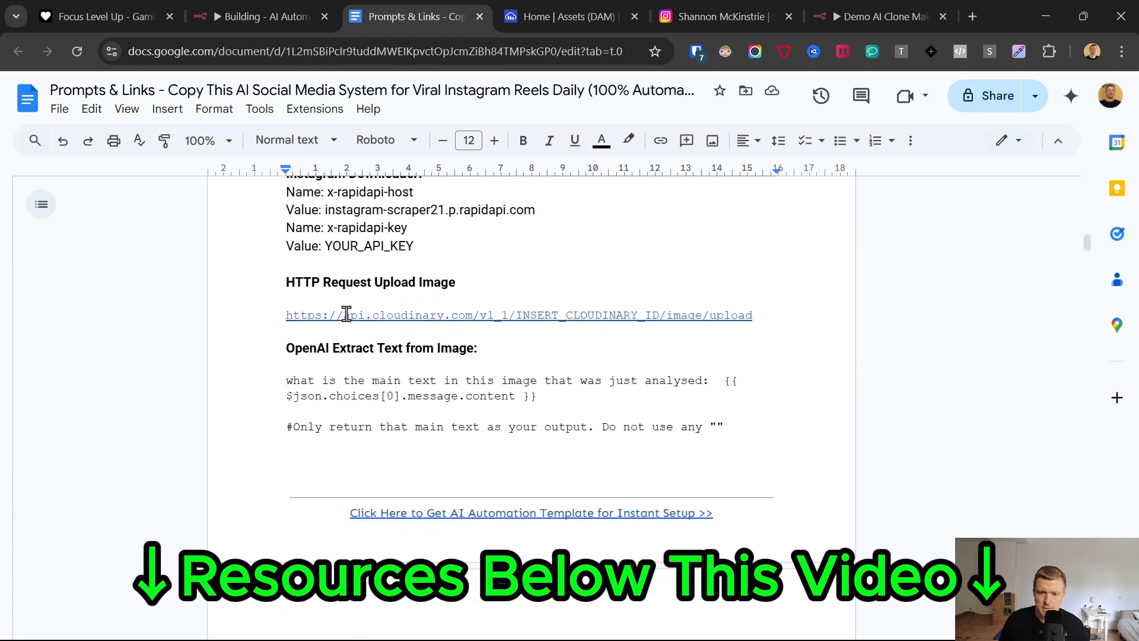
left_click_drag(283, 321, 767, 315)
left_click(763, 311)
triple_click(756, 313)
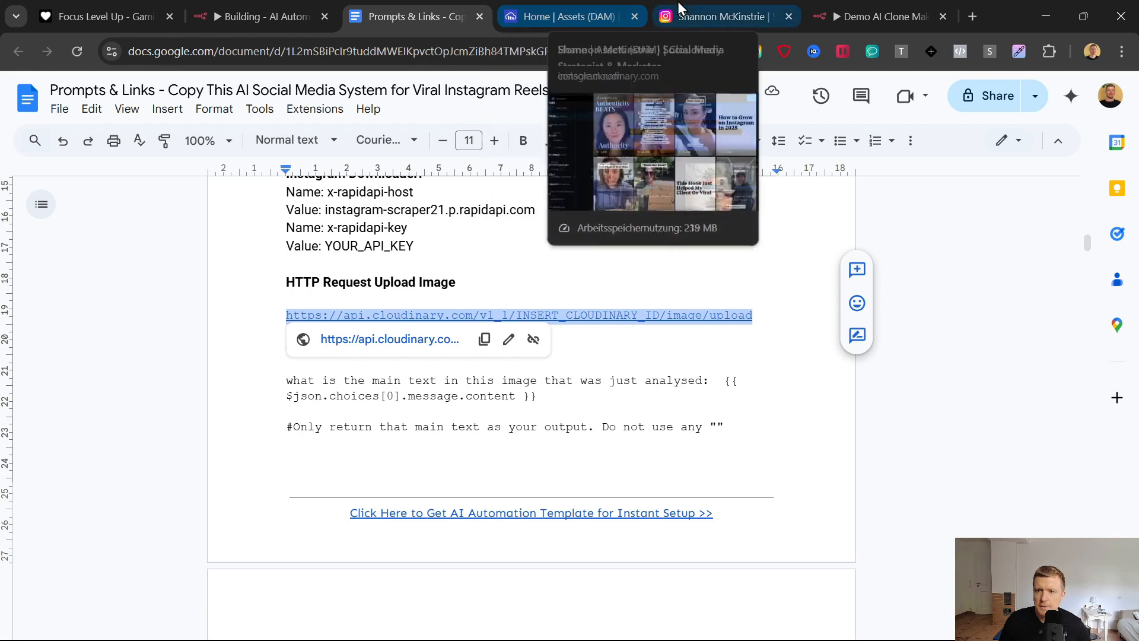
left_click(878, 17)
left_click(429, 240)
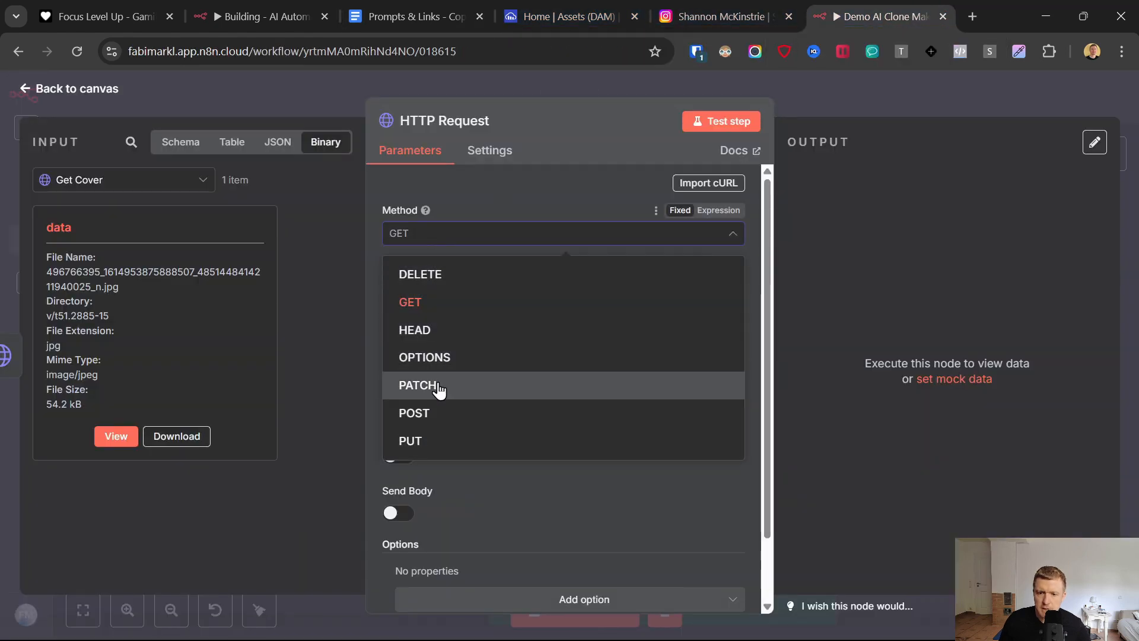
left_click(435, 414)
left_click(435, 283)
key("ctrl+v")
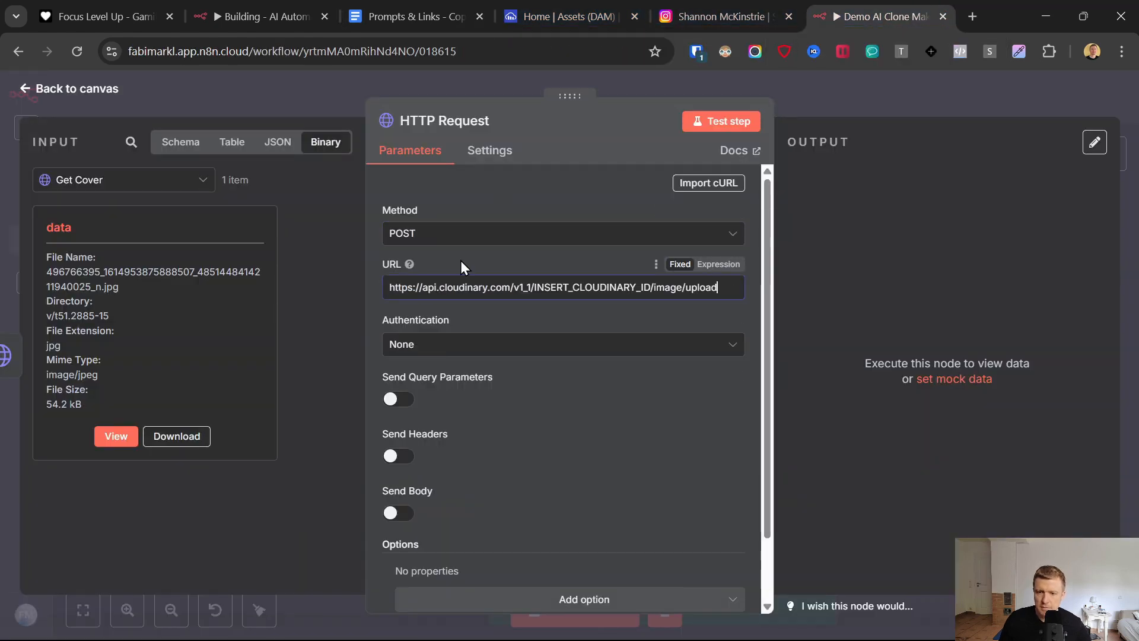
left_click(710, 265)
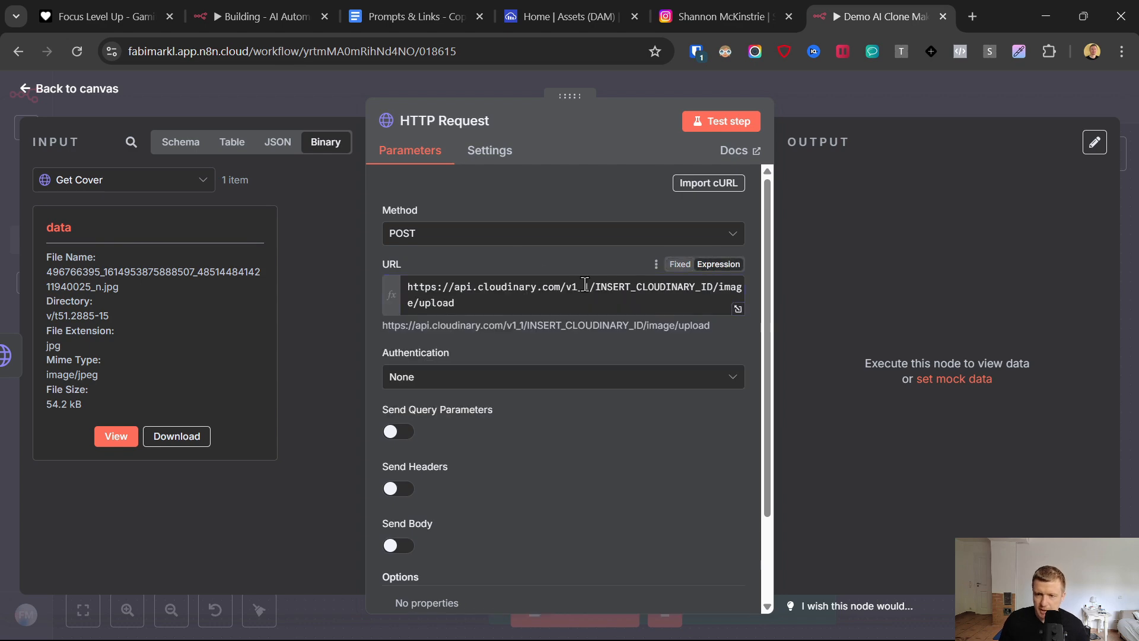
- Copy the cloud name from the Cloudinary dashboard and replace INSERT_CLOUDINARY_ID with it in the n8n request URL
left_click(522, 3)
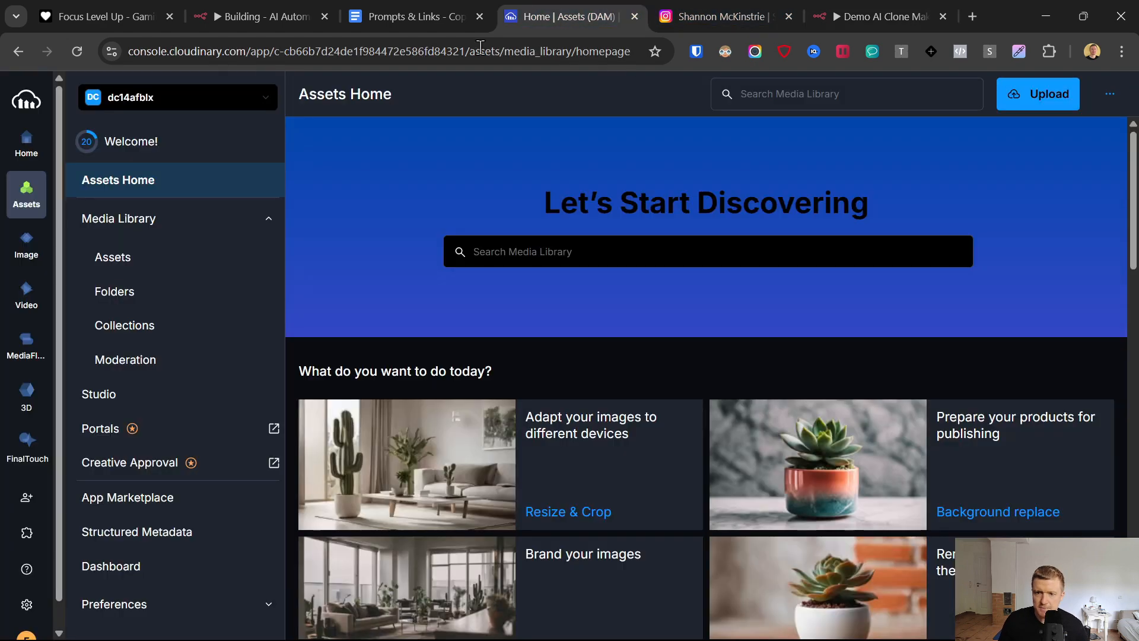
left_click(135, 101)
left_click(121, 160)
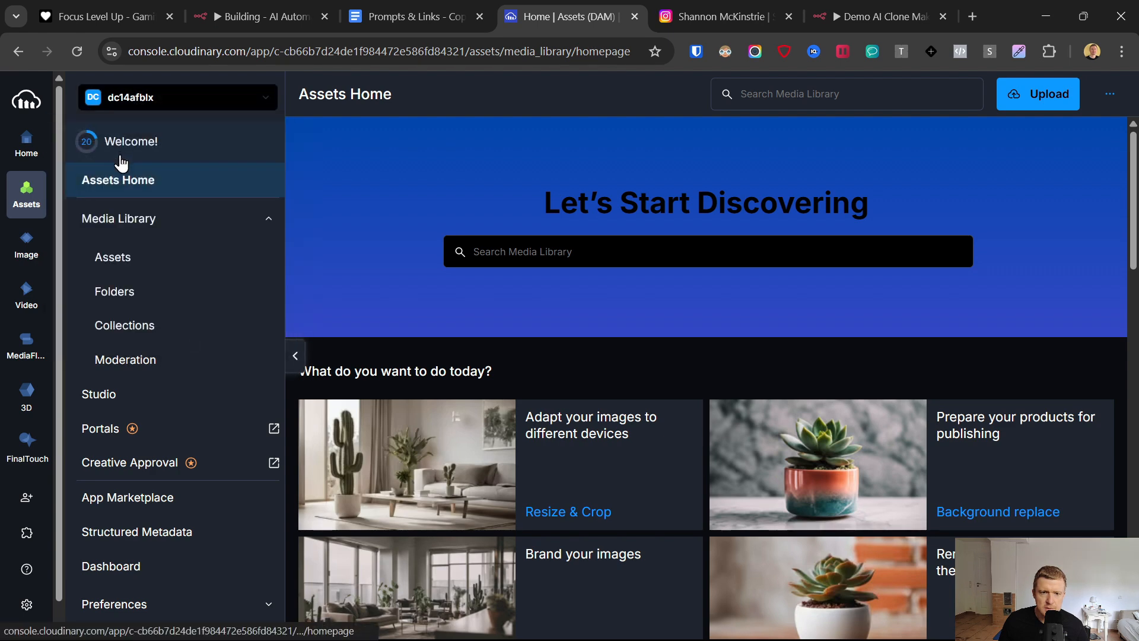
left_click(26, 142)
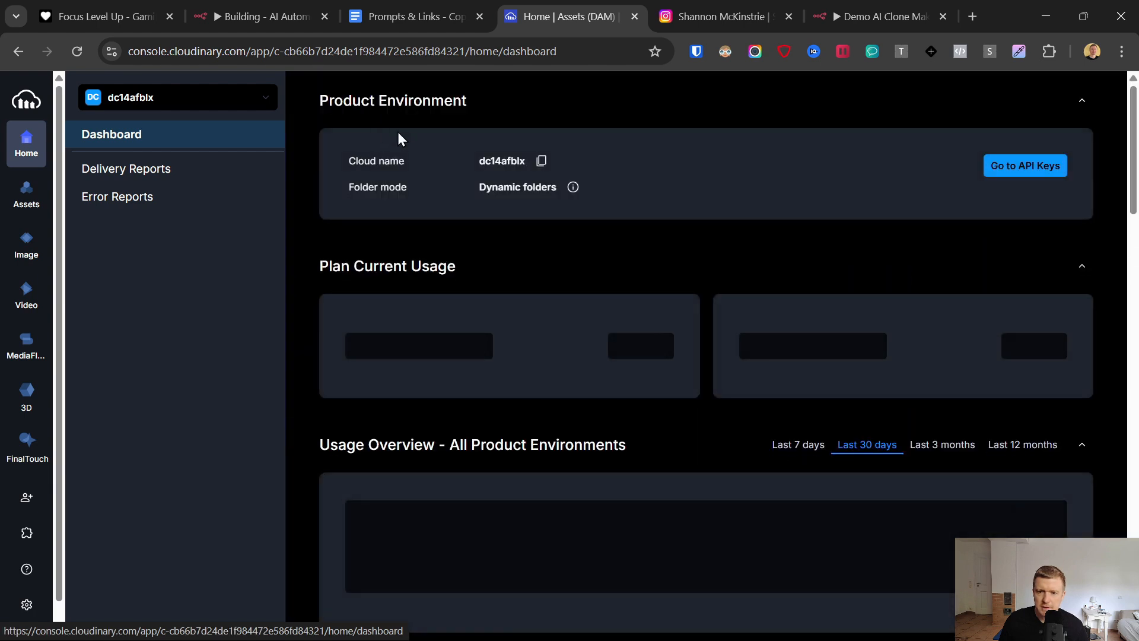
left_click(541, 160)
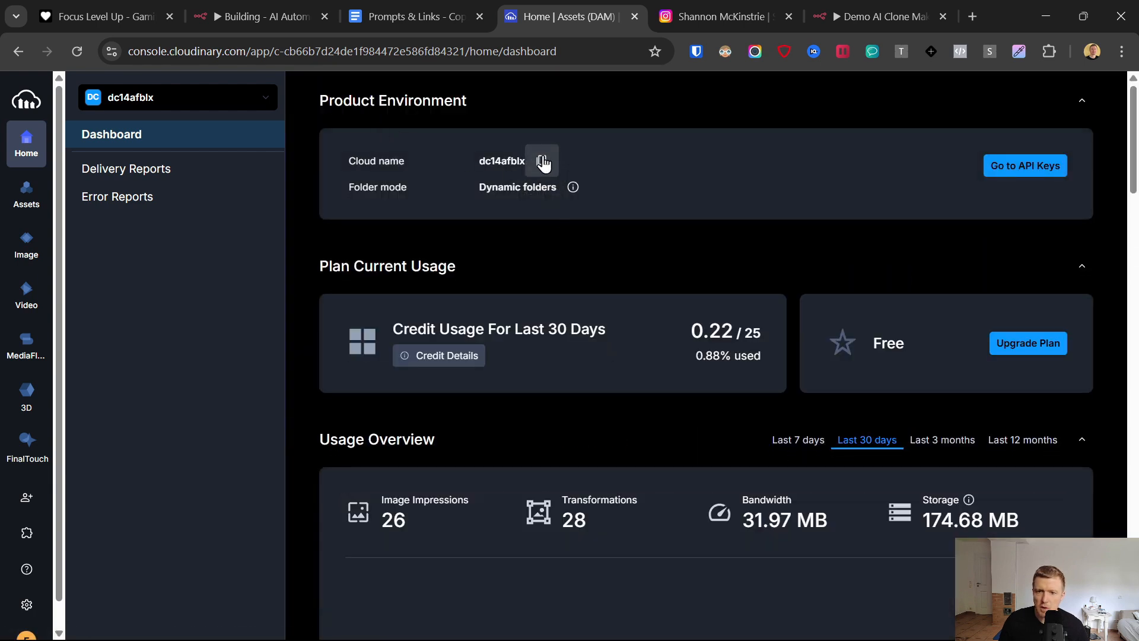
left_click(541, 161)
left_click(834, 1)
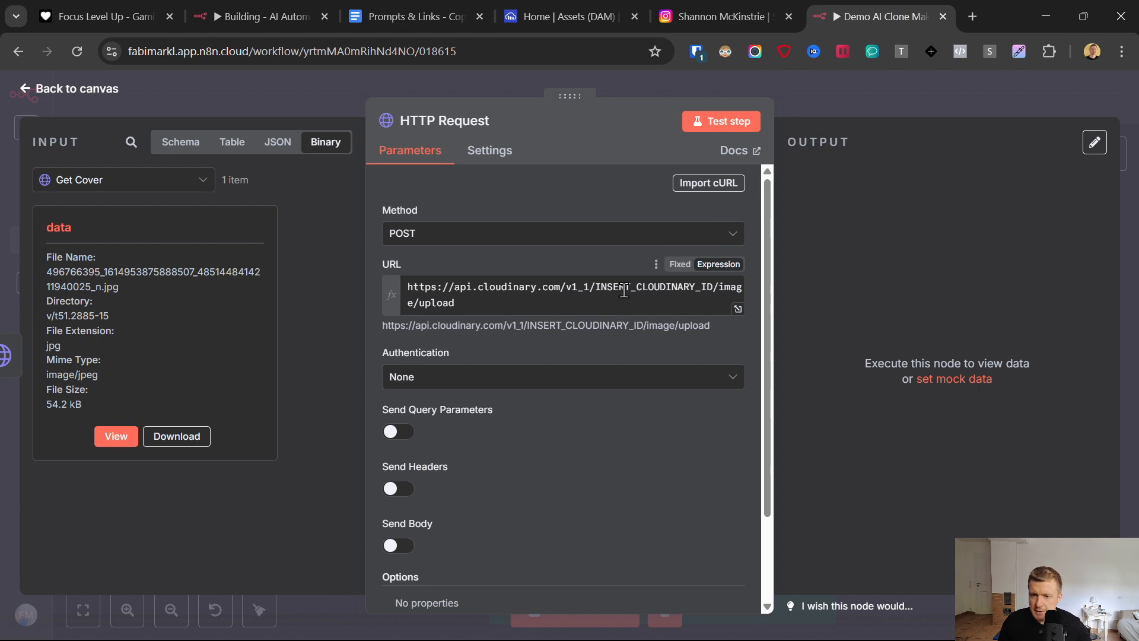
left_click_drag(596, 292, 709, 293)
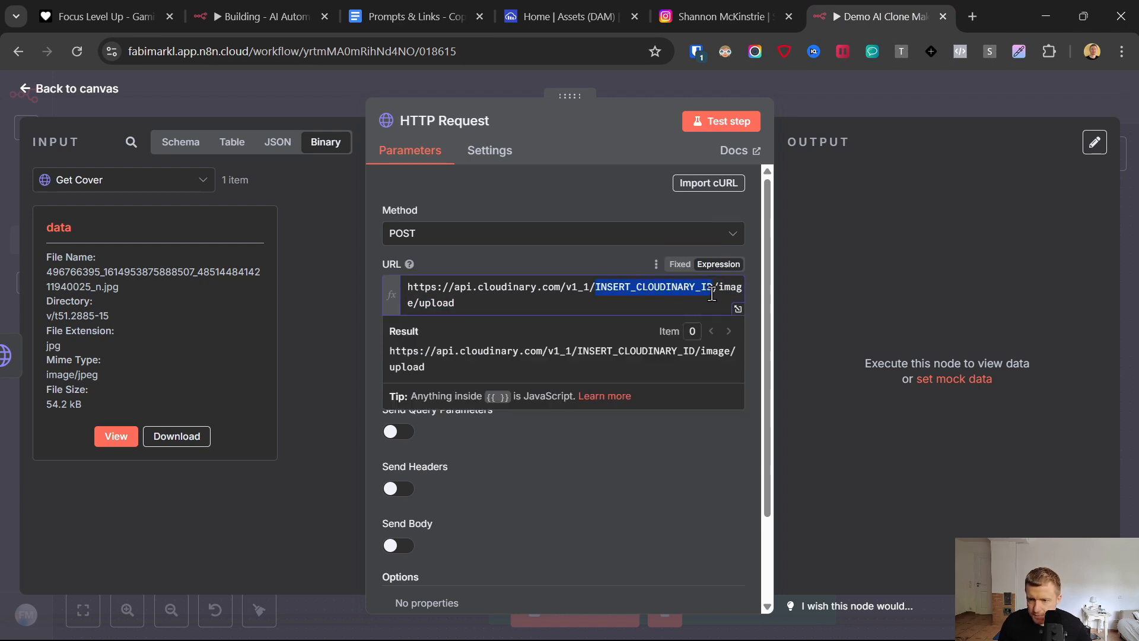
key("ctrl+v")
- Set the request's authentication to Generic Credential Type with Basic Auth and start a new credential
scroll(504, 297, "down", 2)
left_click(504, 268)
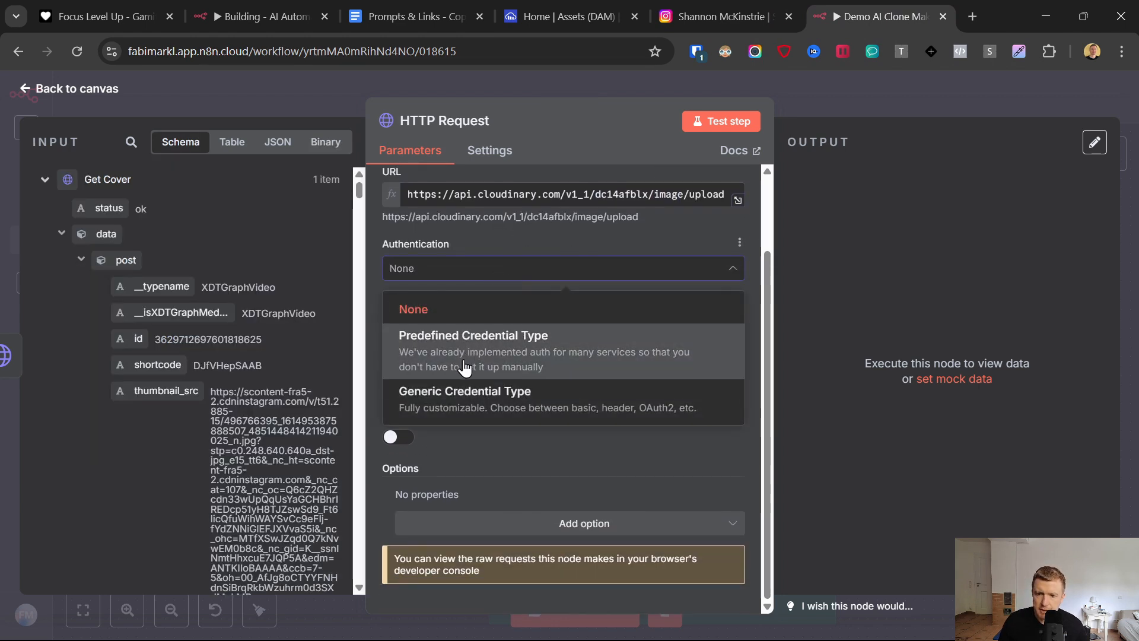
left_click(463, 398)
left_click(454, 323)
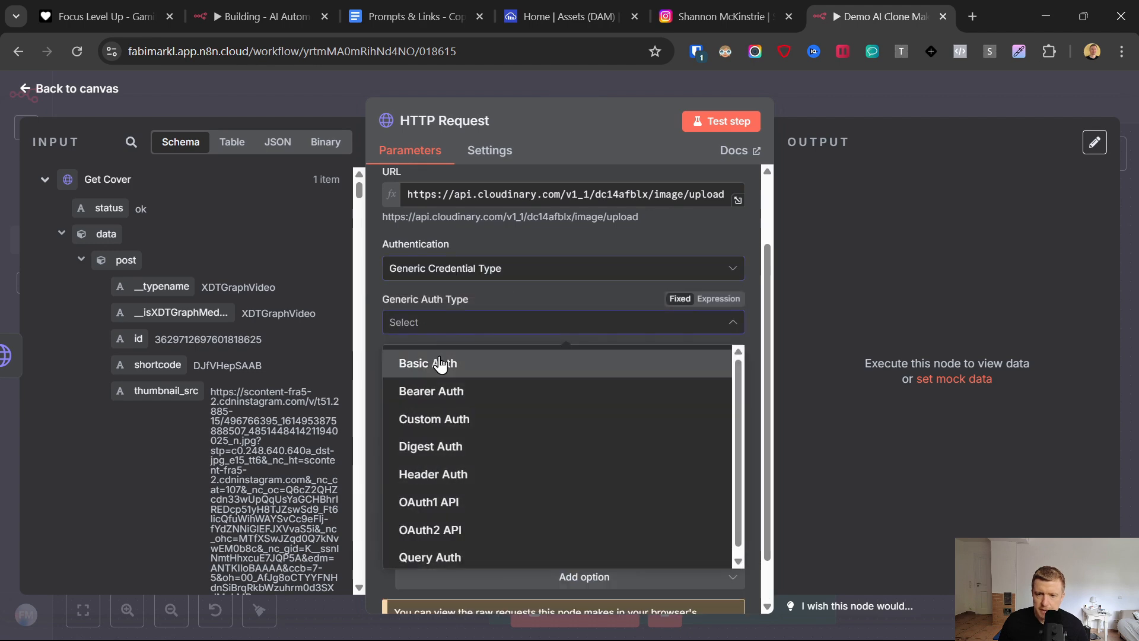
left_click(521, 361)
scroll(564, 306, "down", 2)
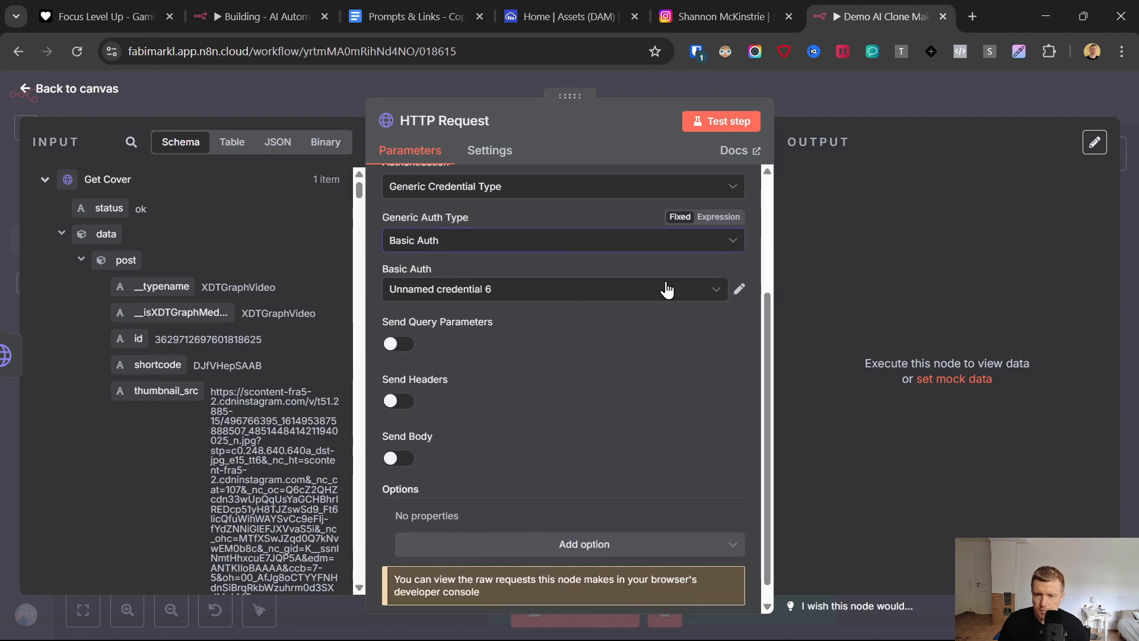
left_click(716, 292)
left_click(465, 552)
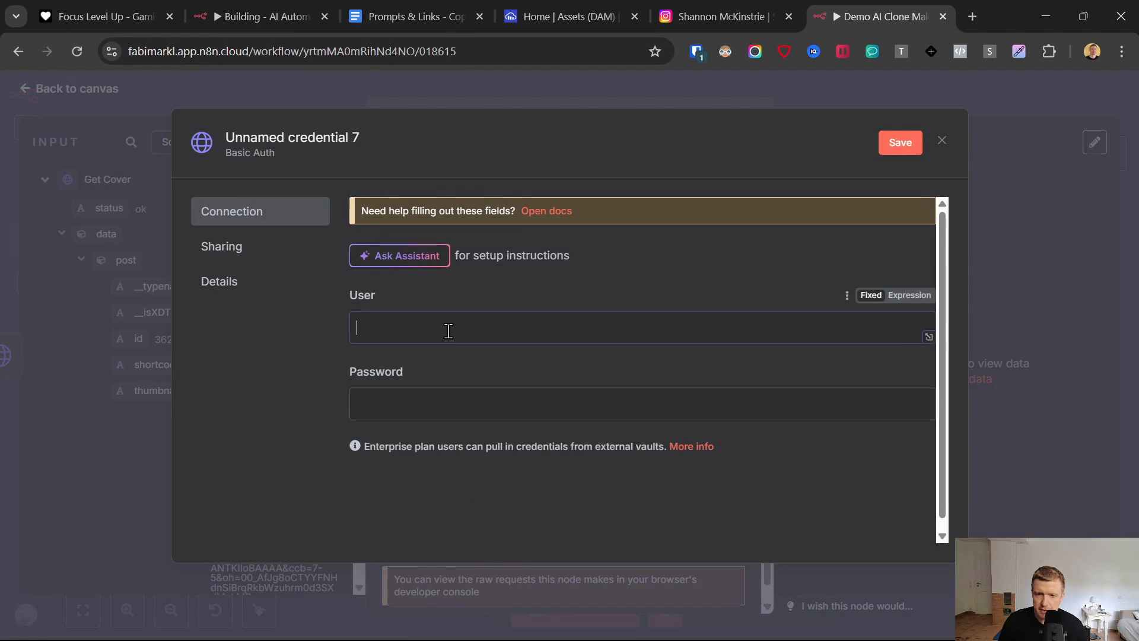
left_click(417, 393)
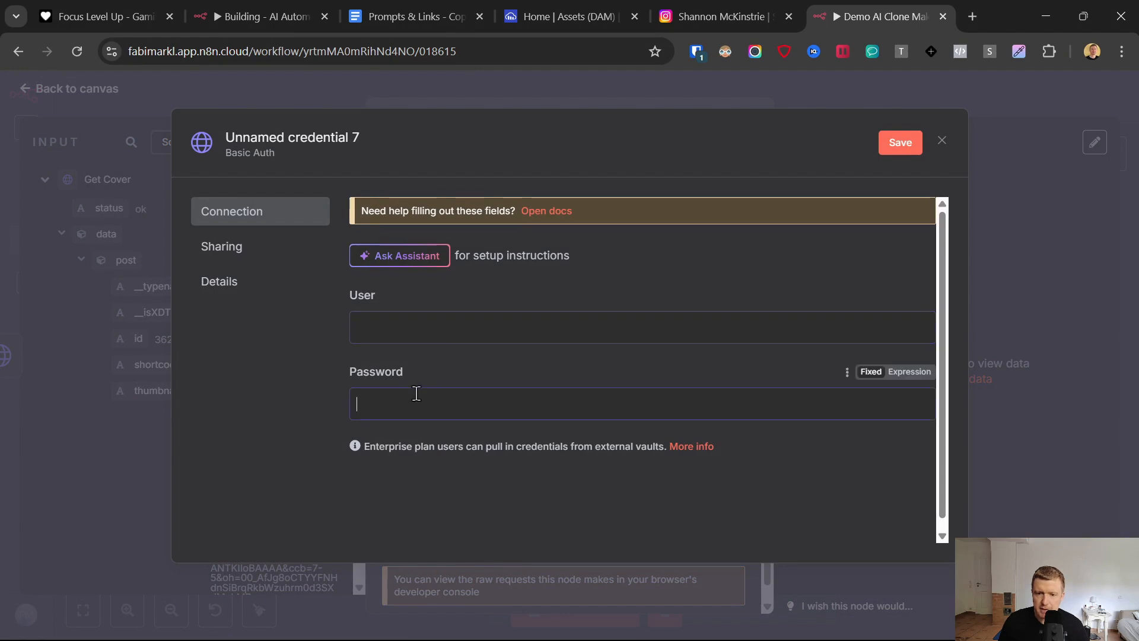
- Generate a new API key in Cloudinary's API Keys settings, approving it with the emailed confirmation code
left_click(590, 2)
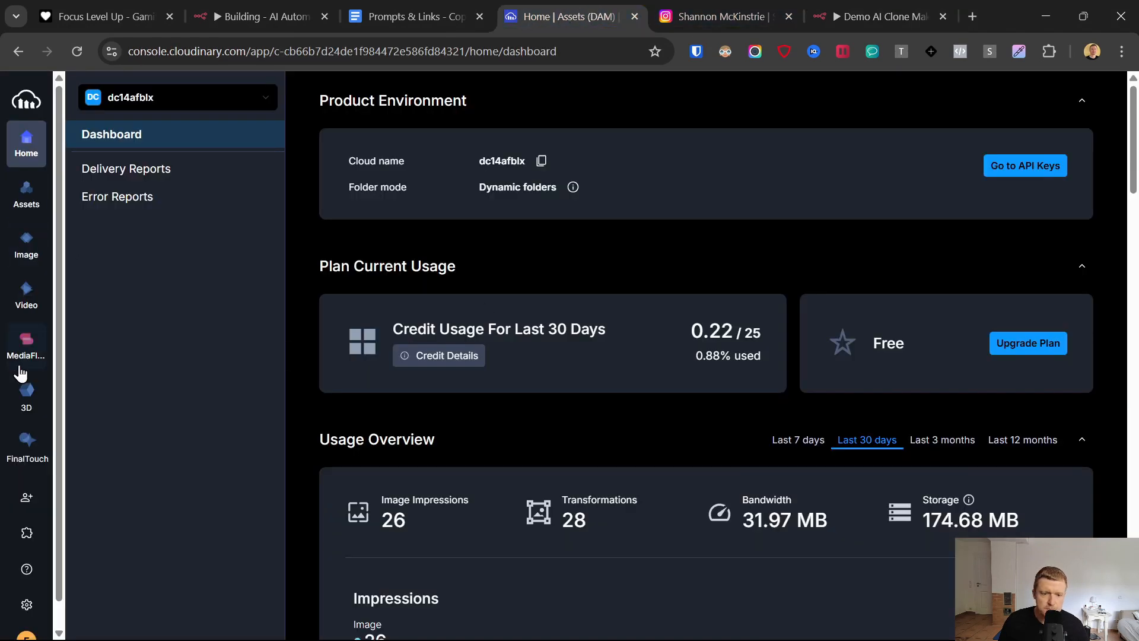
left_click(27, 604)
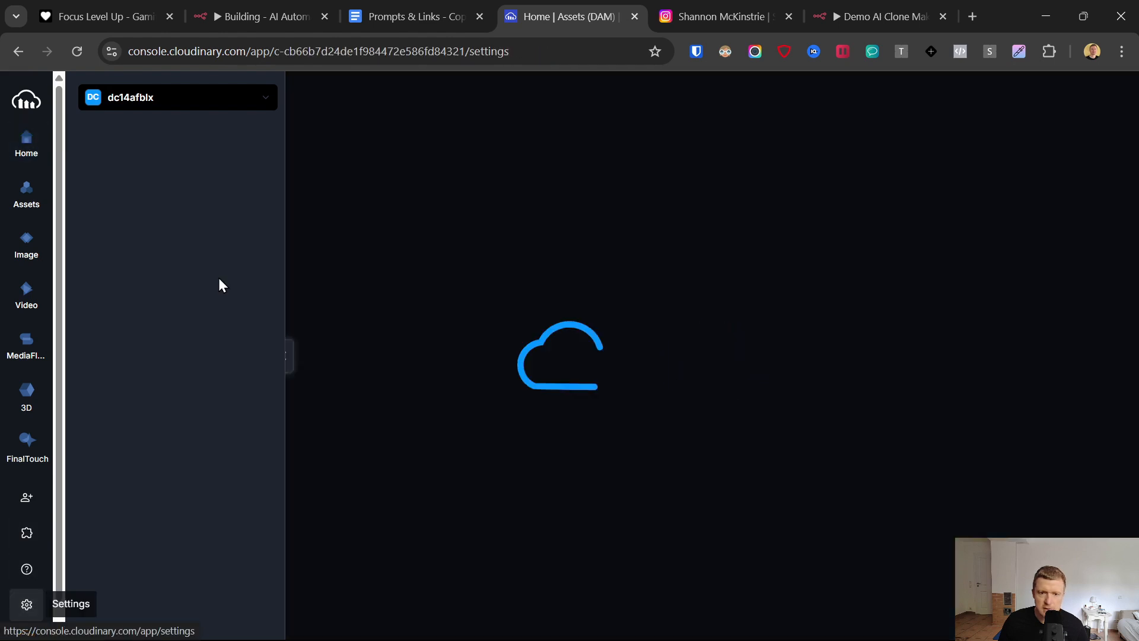
left_click(144, 174)
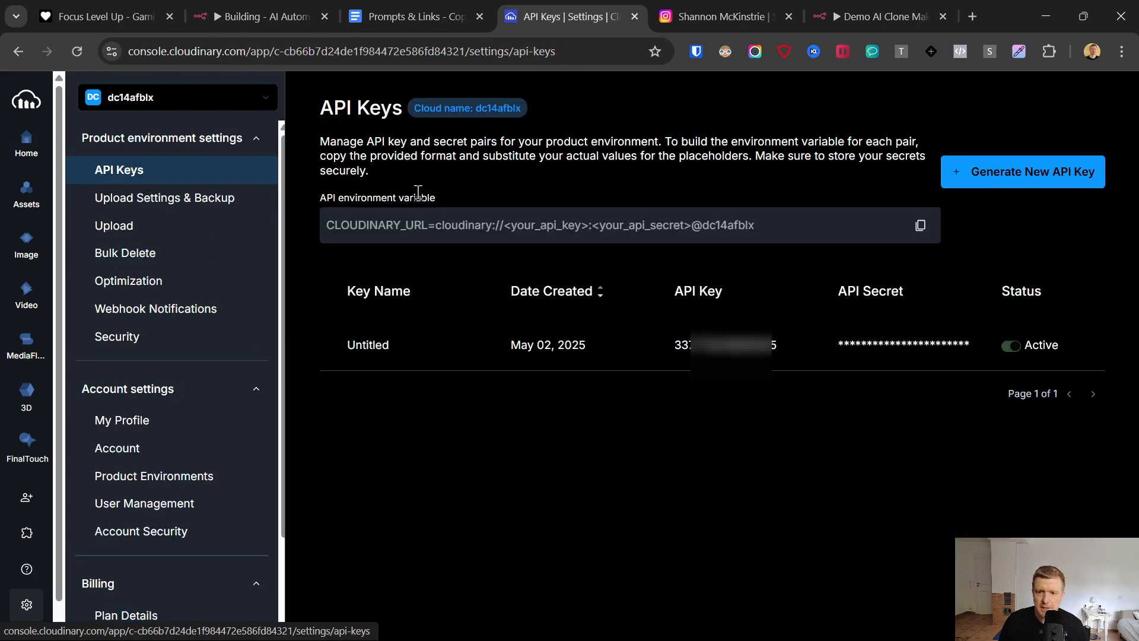
left_click(1016, 178)
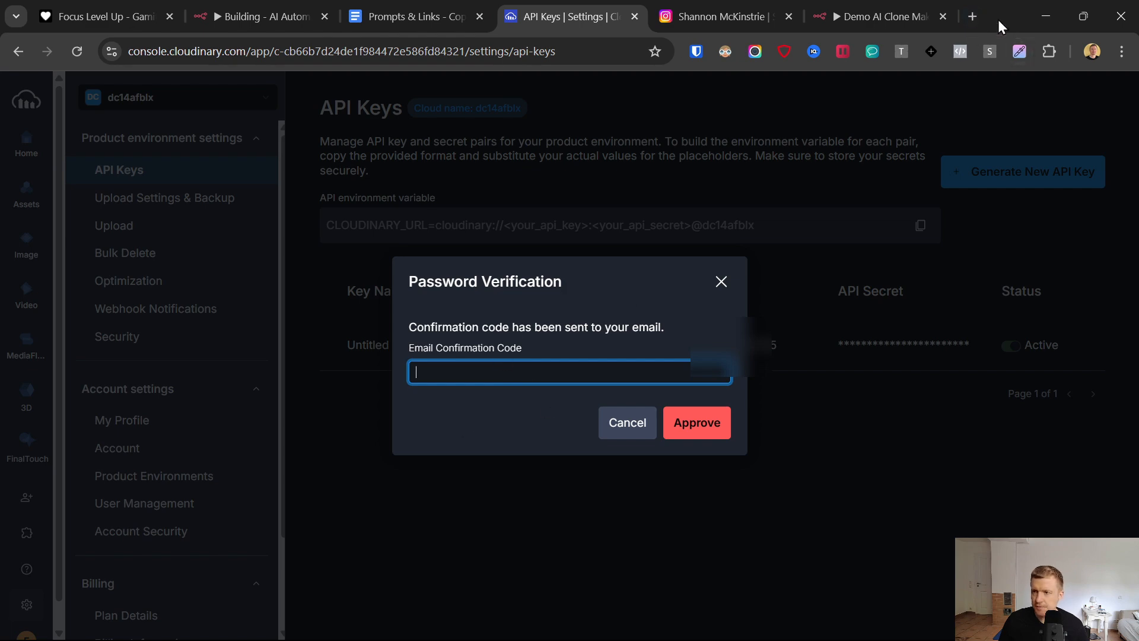
key("ctrl+v")
left_click(694, 422)
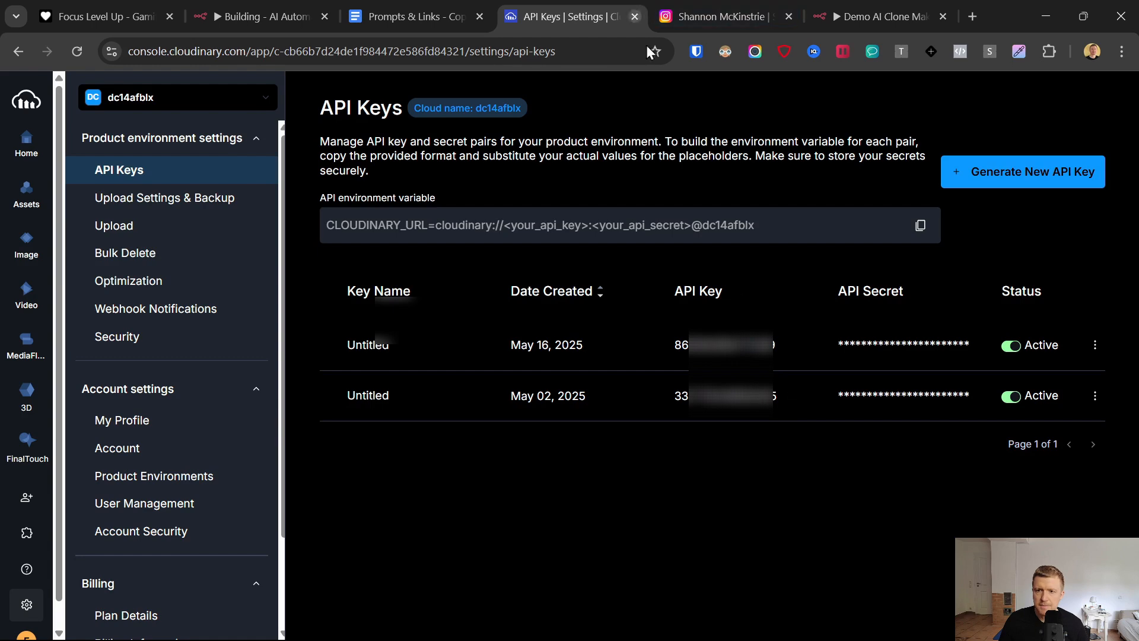
- Switch back to n8n and paste the new Cloudinary API key as the Basic Auth credential's User
left_click(839, 16)
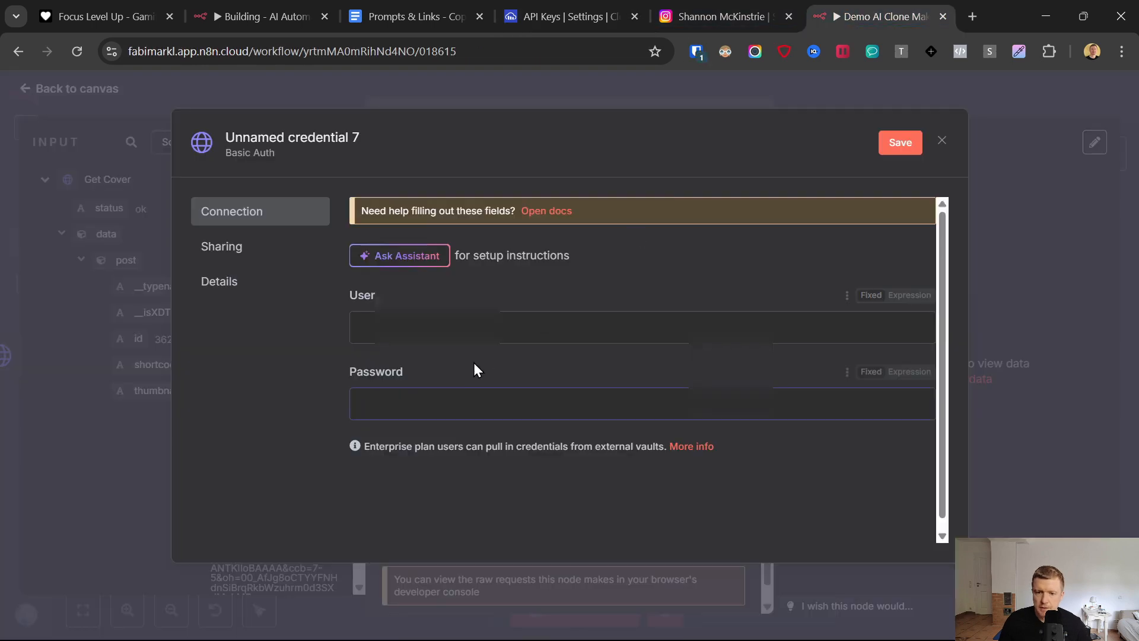
left_click(552, 328)
key("ctrl+v")
- Copy the new key's API secret from Cloudinary and paste it as the Basic Auth credential's Password in n8n
left_click(485, 401)
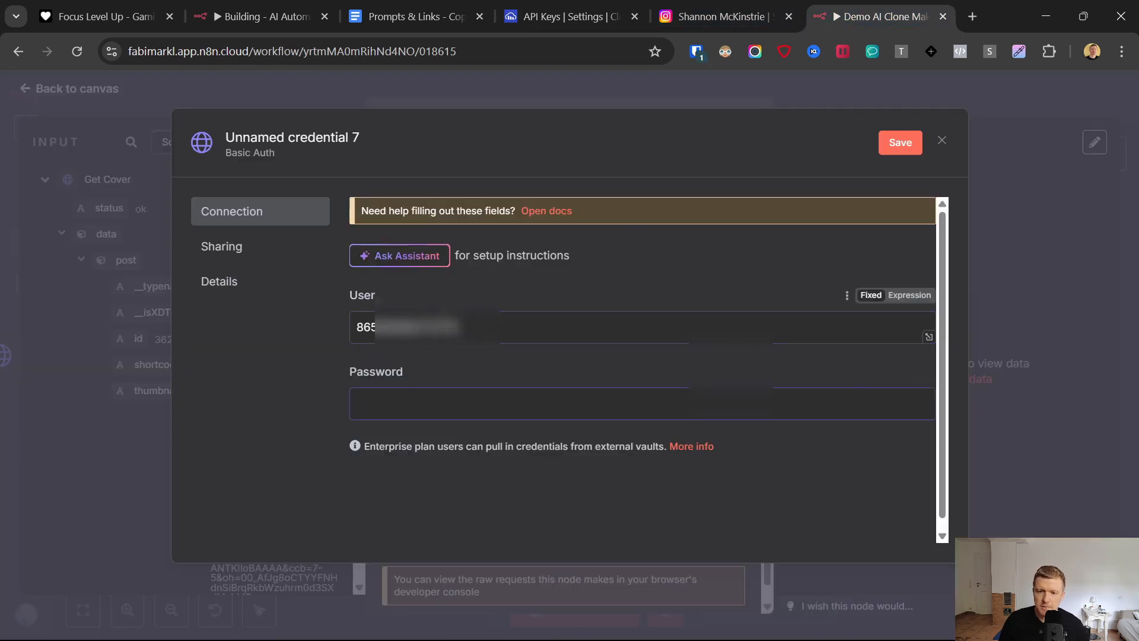
left_click(589, 12)
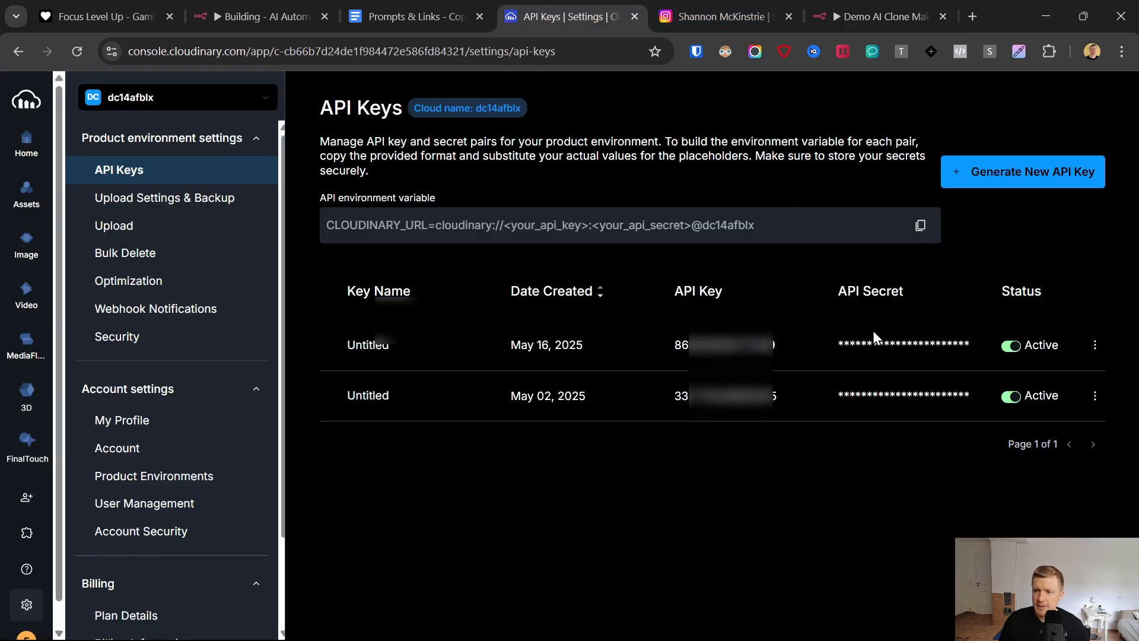
left_click(984, 346)
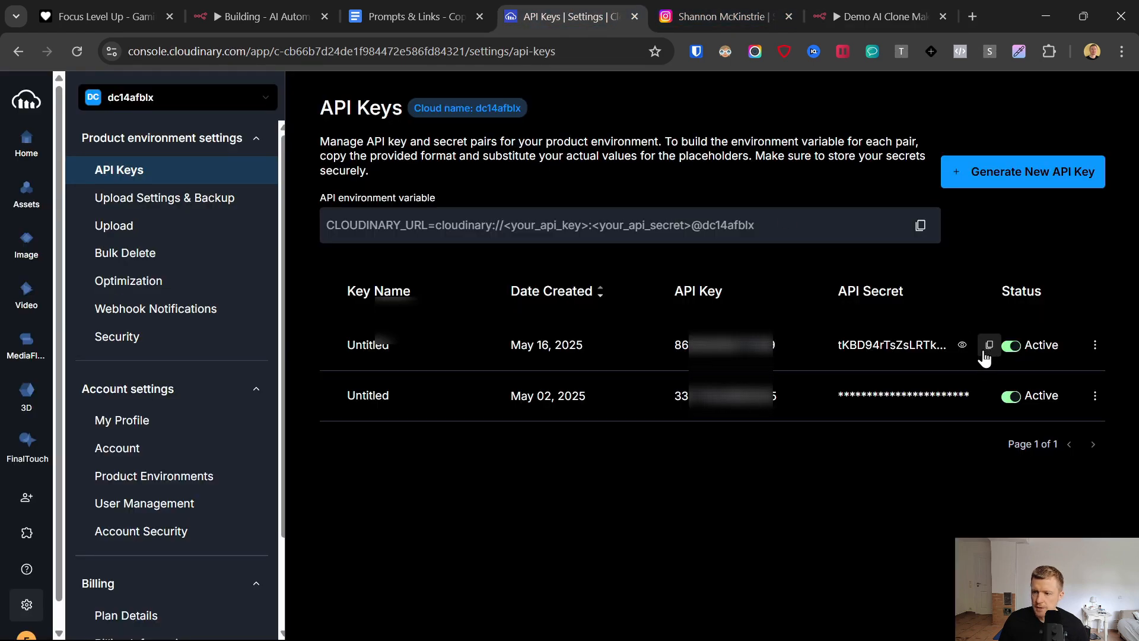
left_click(987, 347)
left_click(878, 16)
key("ctrl+v")
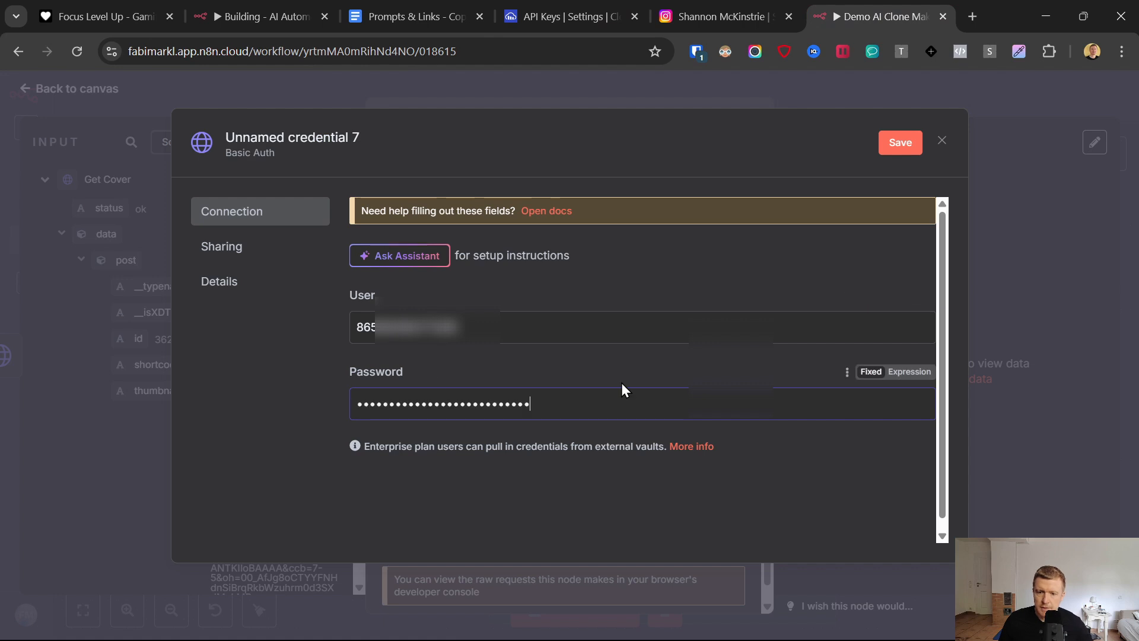
- Save the new Basic Auth credential, enable sending a body in the HTTP request, and set its content type to Form-Data
left_click(894, 143)
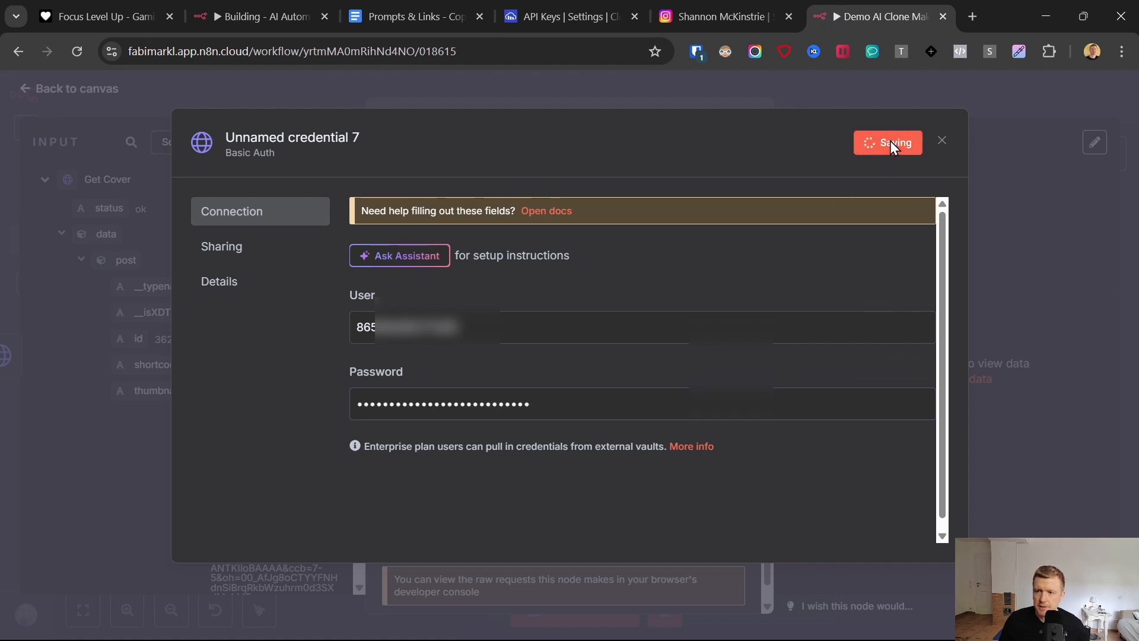
left_click(942, 141)
left_click(394, 459)
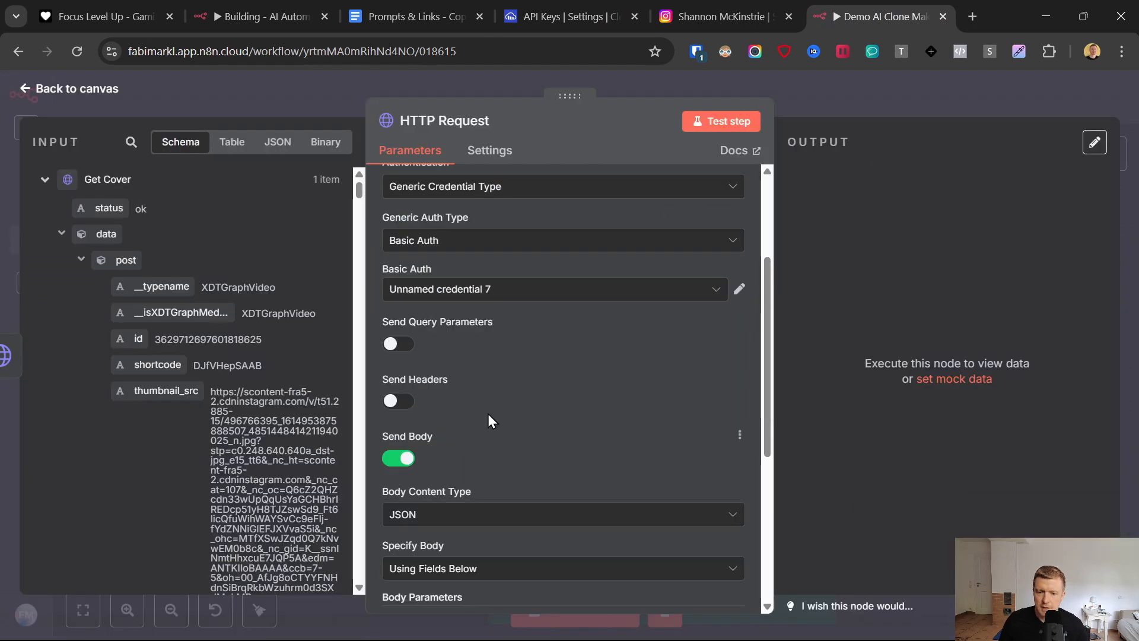
scroll(493, 390, "down", 4)
left_click(444, 272)
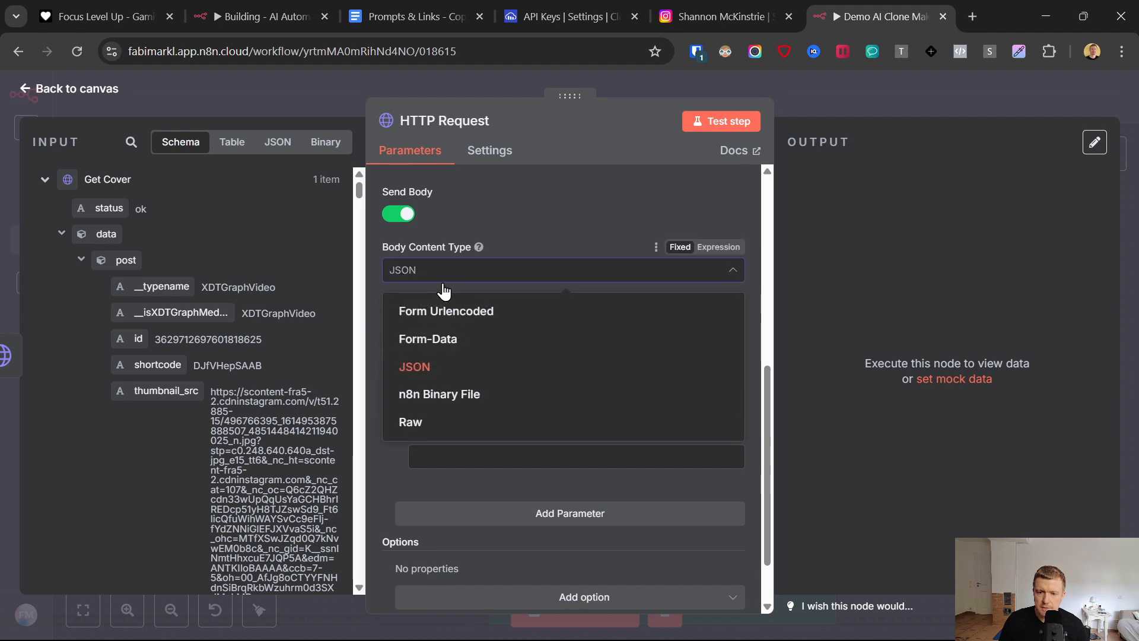
left_click(446, 341)
- Set the first body parameter to n8n Binary File, named file, with data as its input data field name
left_click(453, 350)
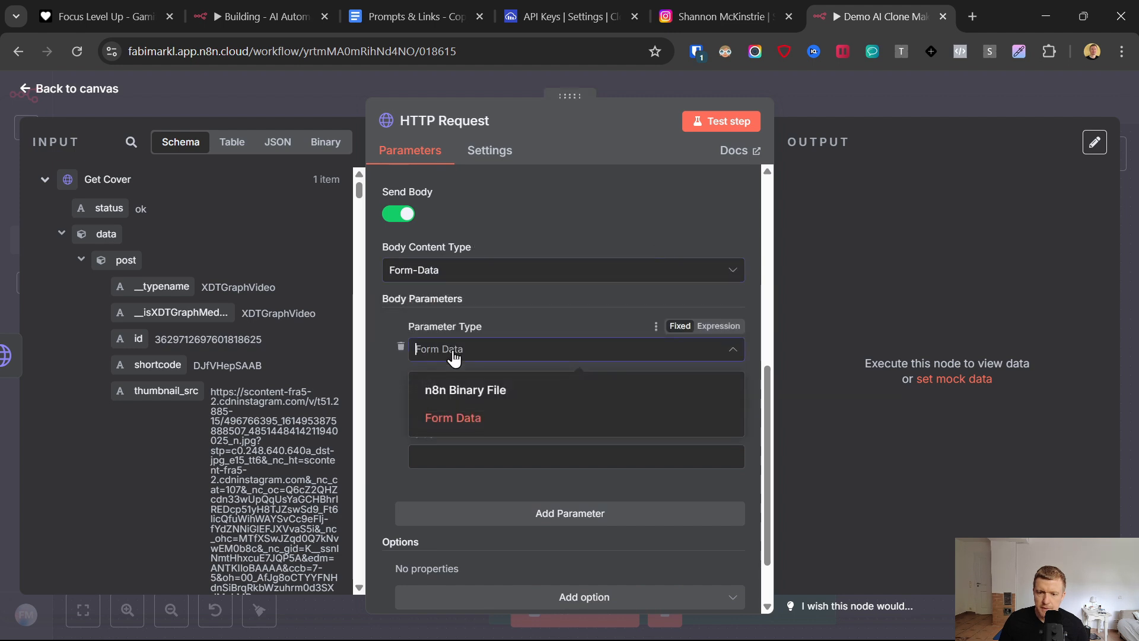
left_click(460, 387)
left_click(454, 398)
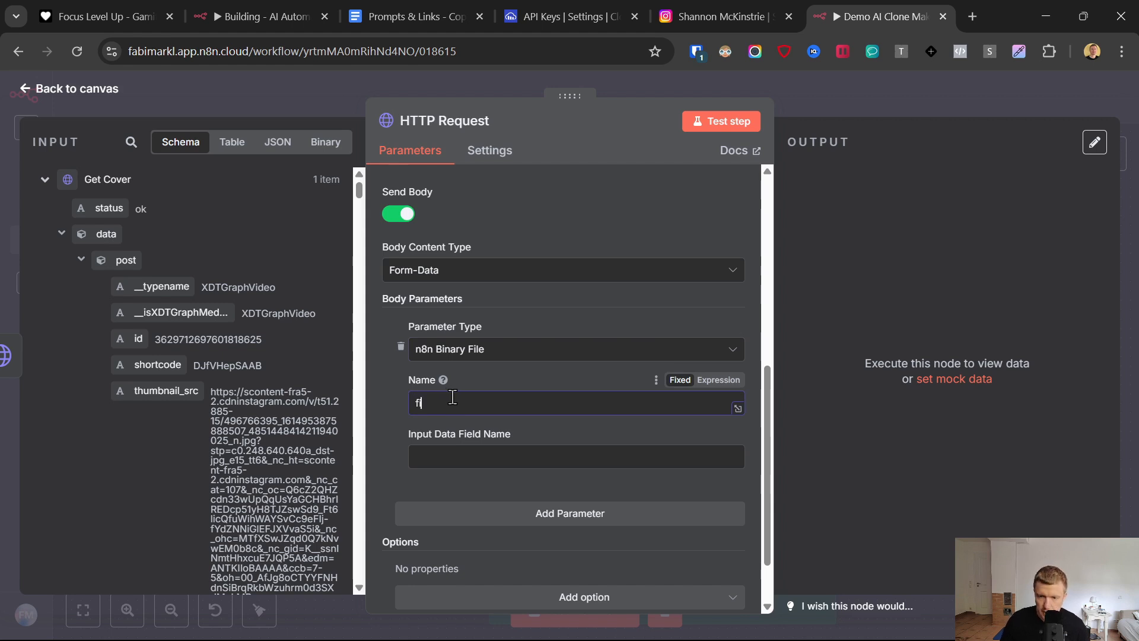
left_click(450, 456)
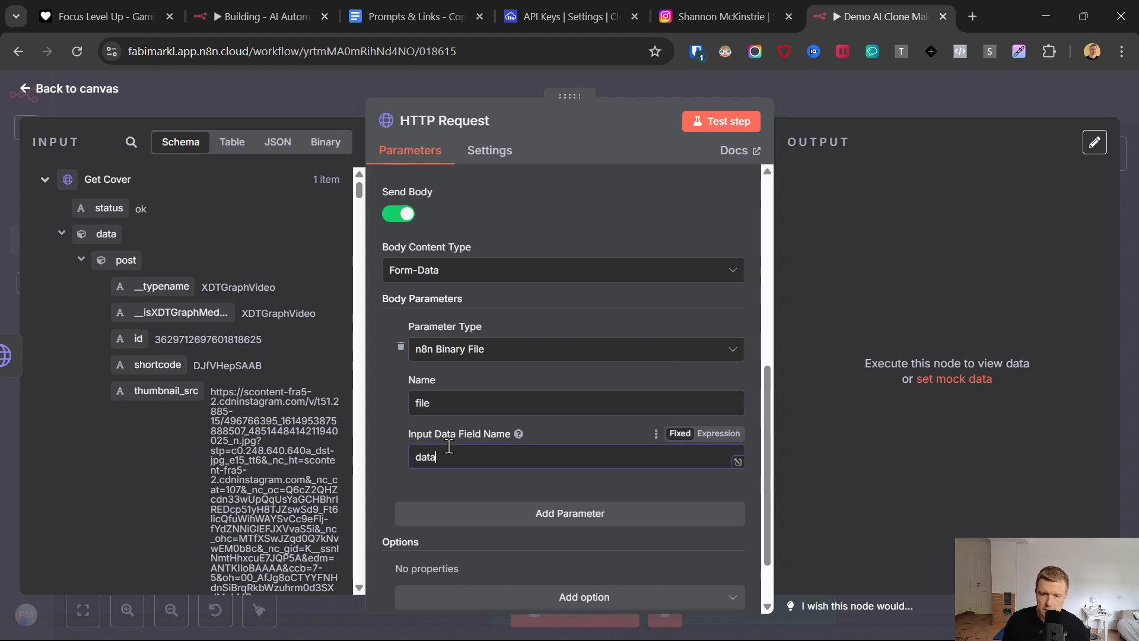
- Add a second body parameter of type Form Data and name it upload_preset
scroll(535, 414, "down", 2)
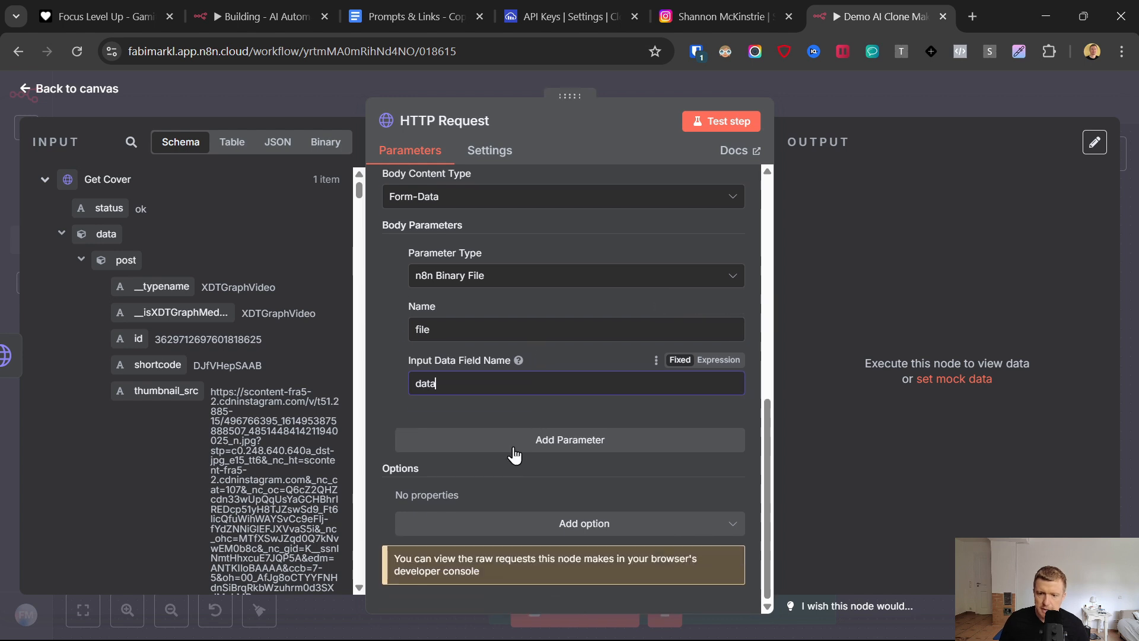
left_click(498, 440)
left_click(463, 530)
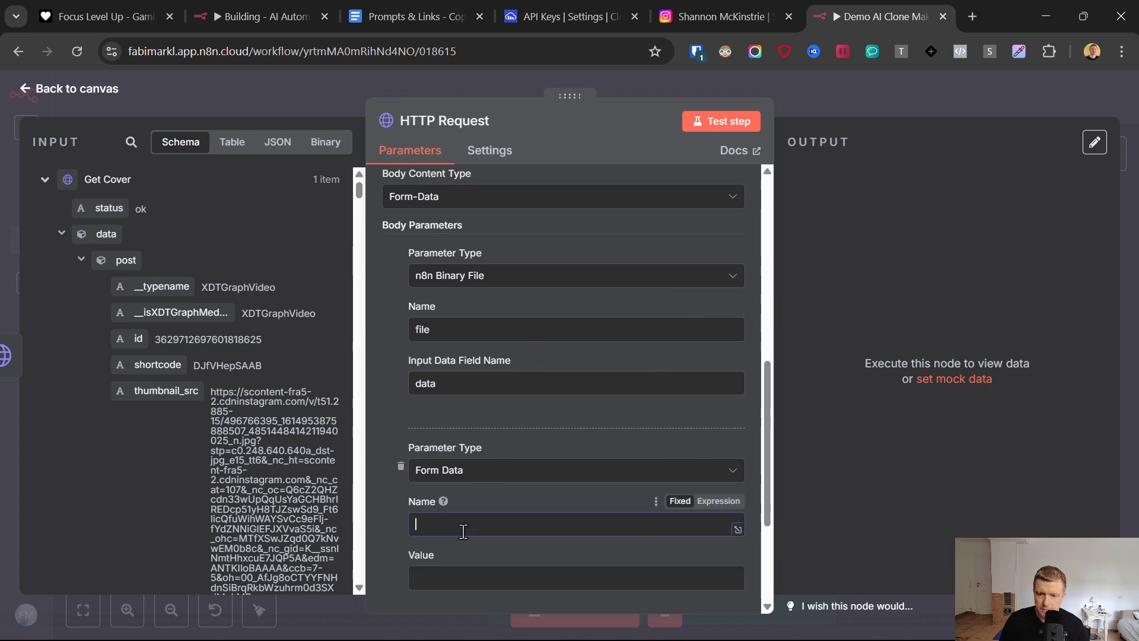
scroll(469, 454, "down", 3)
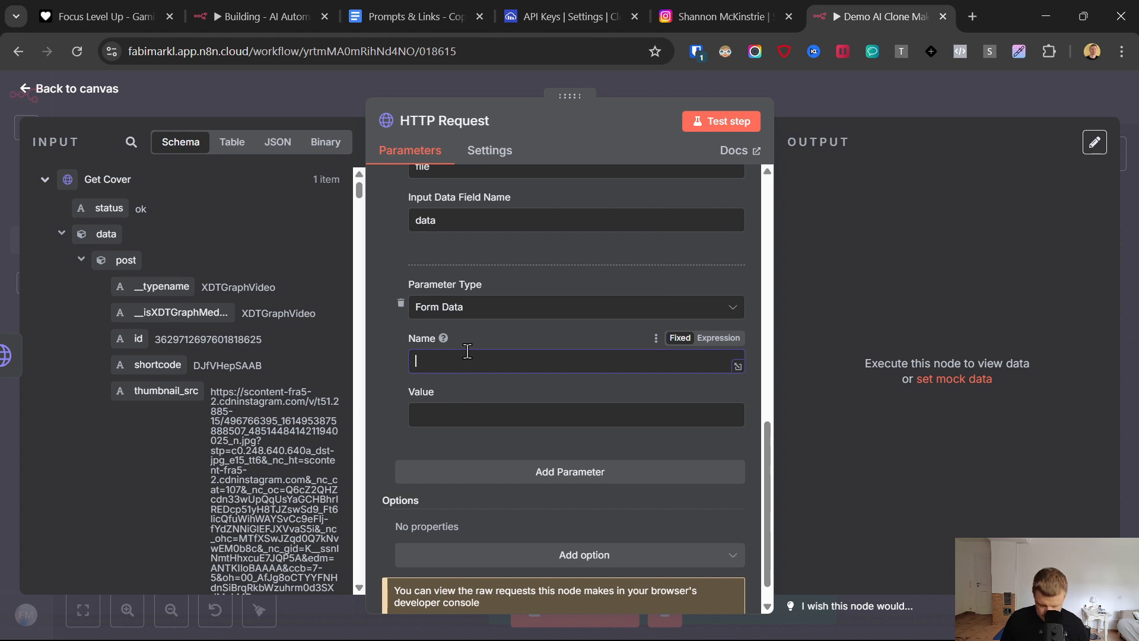
type("upload_")
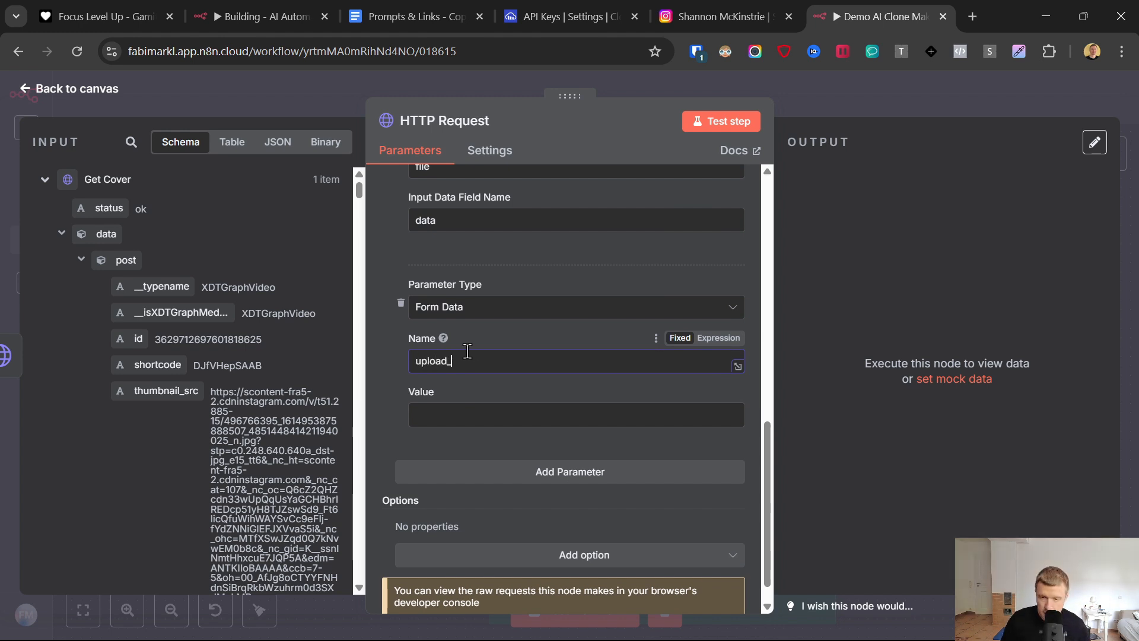
type("prese")
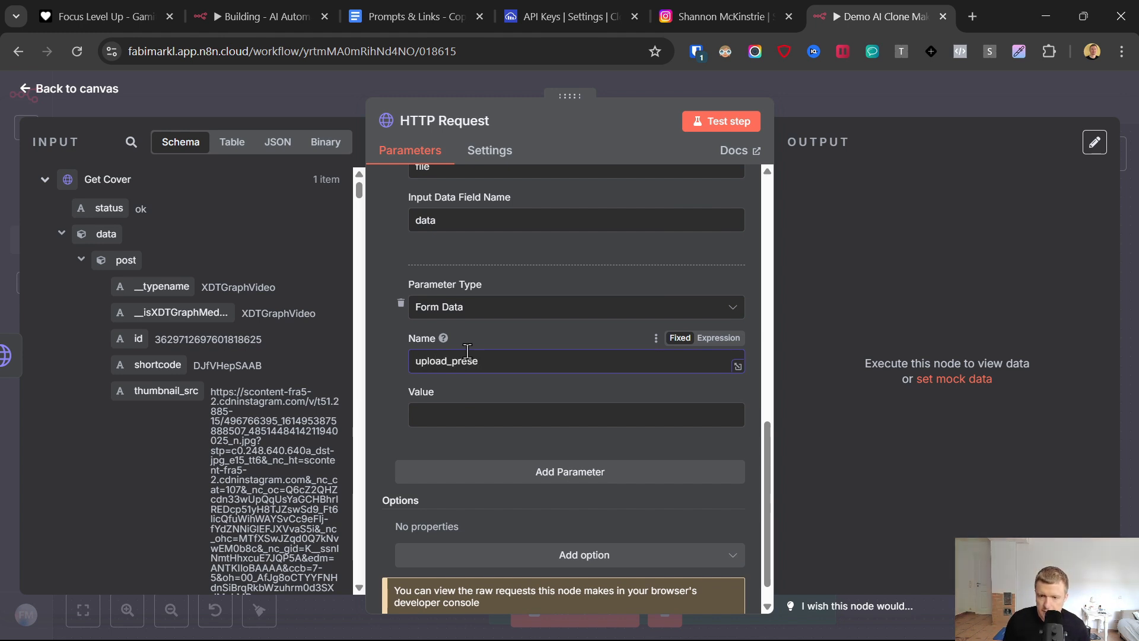
type("t")
- Switch to Cloudinary and create an upload preset named reelclone with the signing mode set to Unsigned
left_click(564, 3)
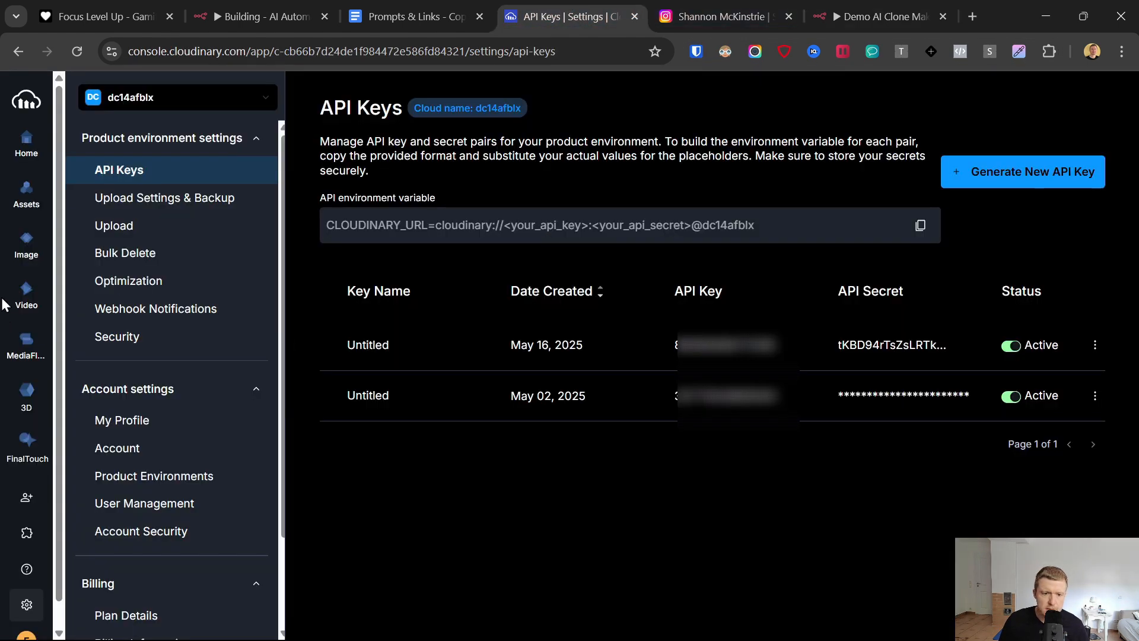
left_click(114, 226)
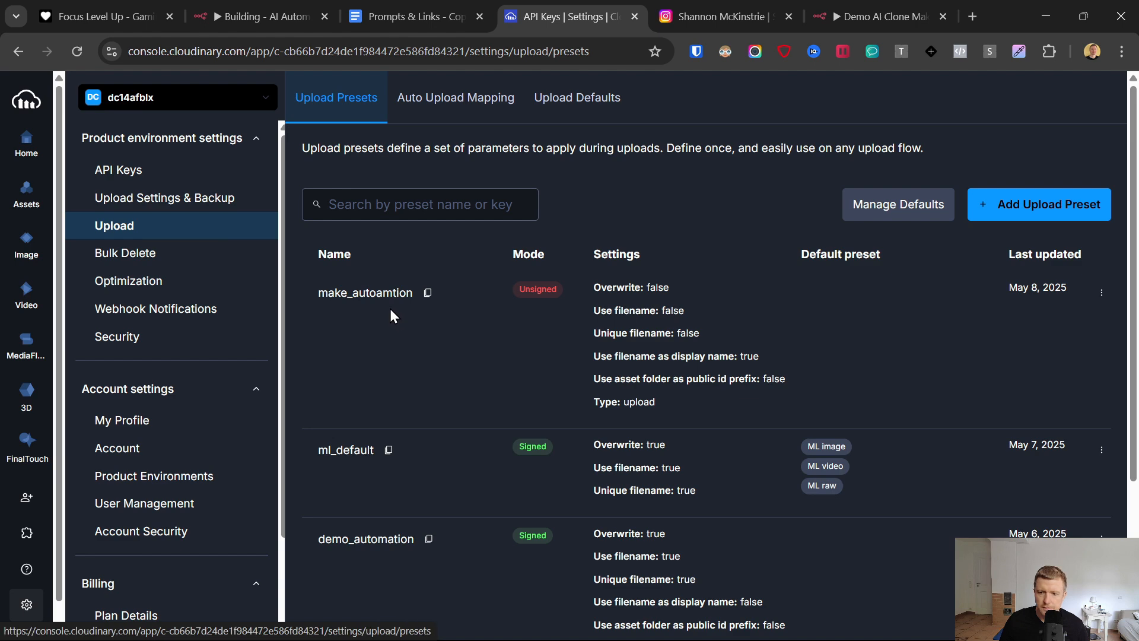
left_click(987, 205)
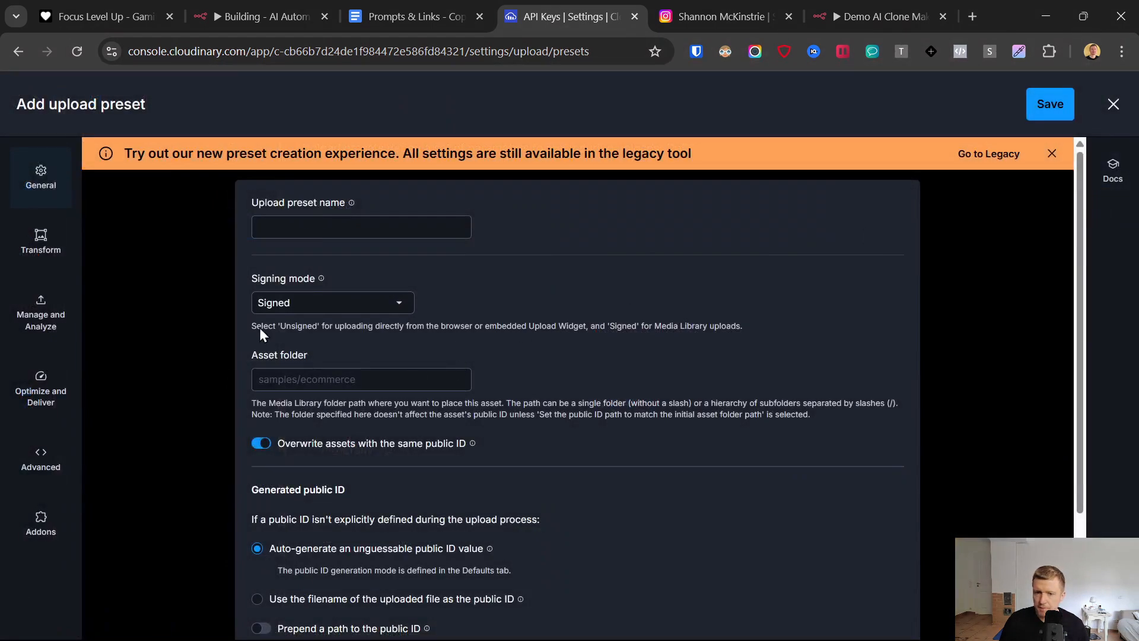
left_click(321, 222)
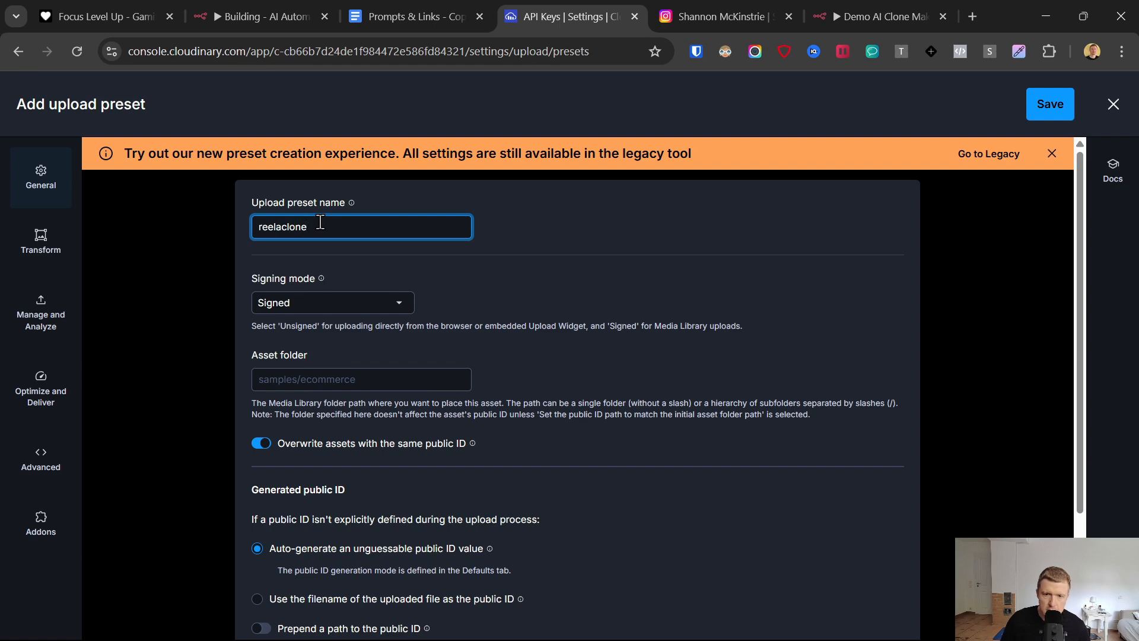
left_click(326, 302)
left_click(317, 354)
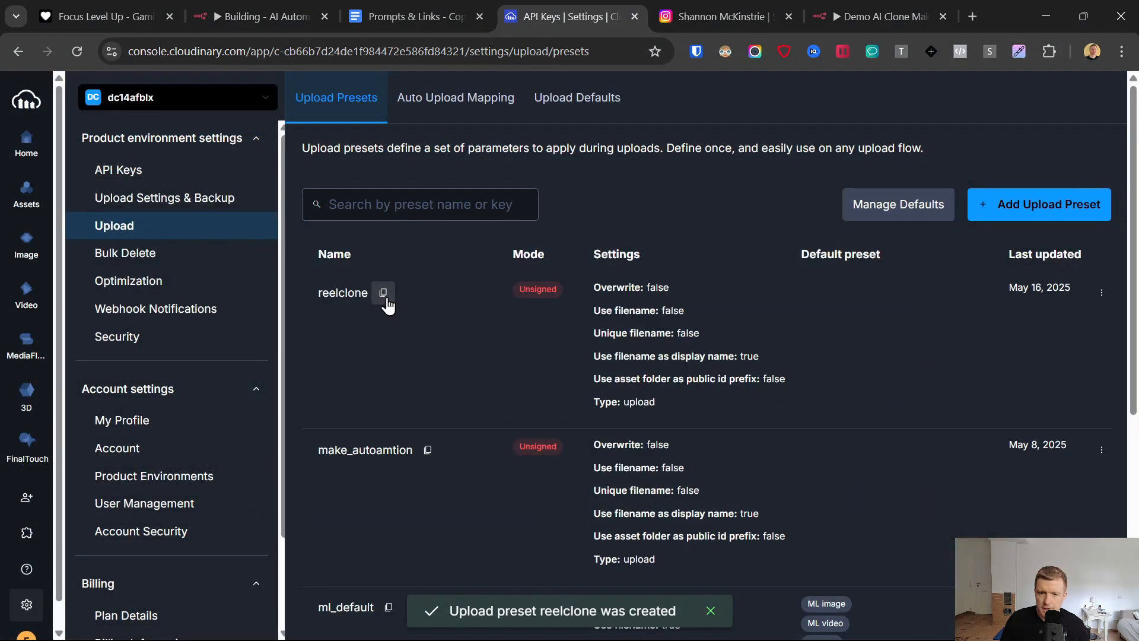
- Copy the reelclone preset name and paste it in n8n as the upload_preset parameter's value
left_click(383, 293)
left_click(877, 17)
left_click(534, 415)
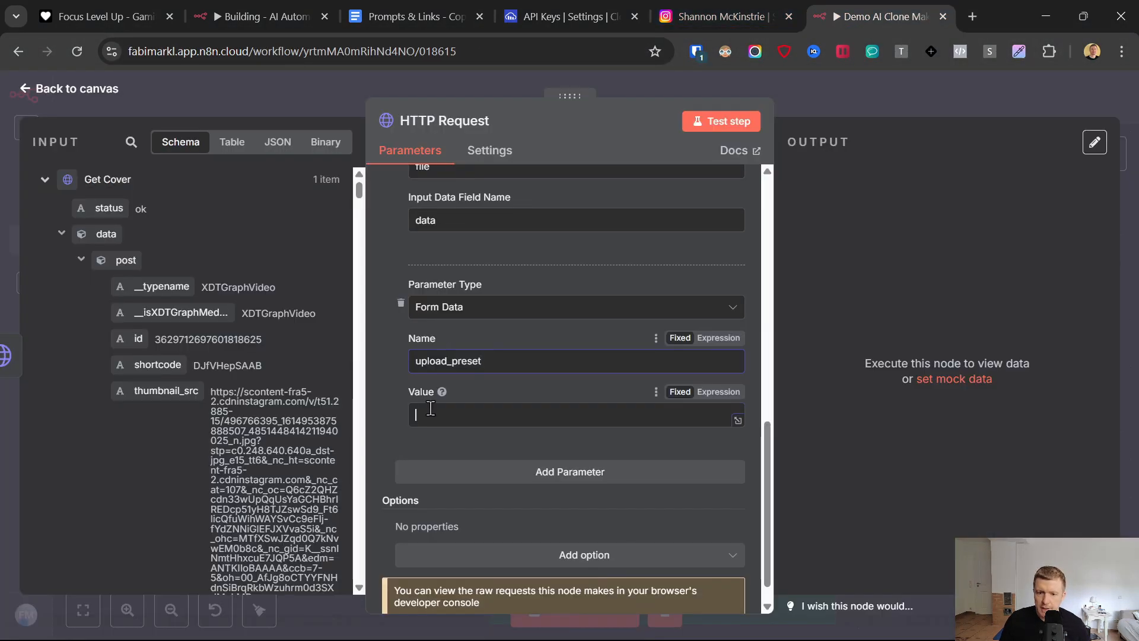
key("ctrl+v")
left_click(527, 341)
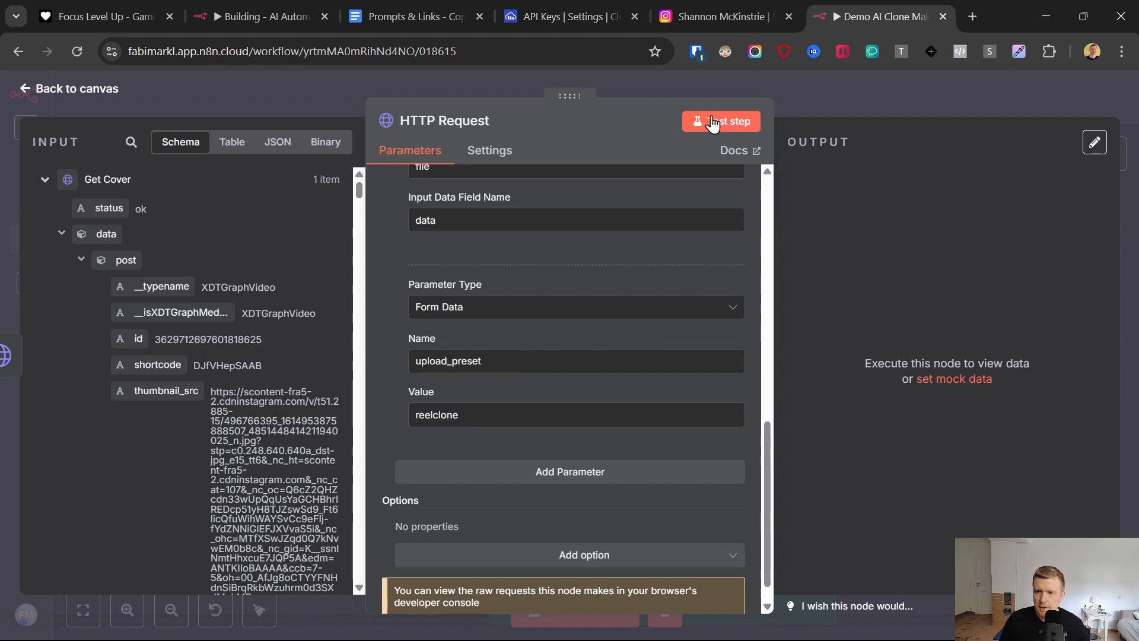
- Rename the HTTP Request node to Upload Cover and test it
left_click(432, 128)
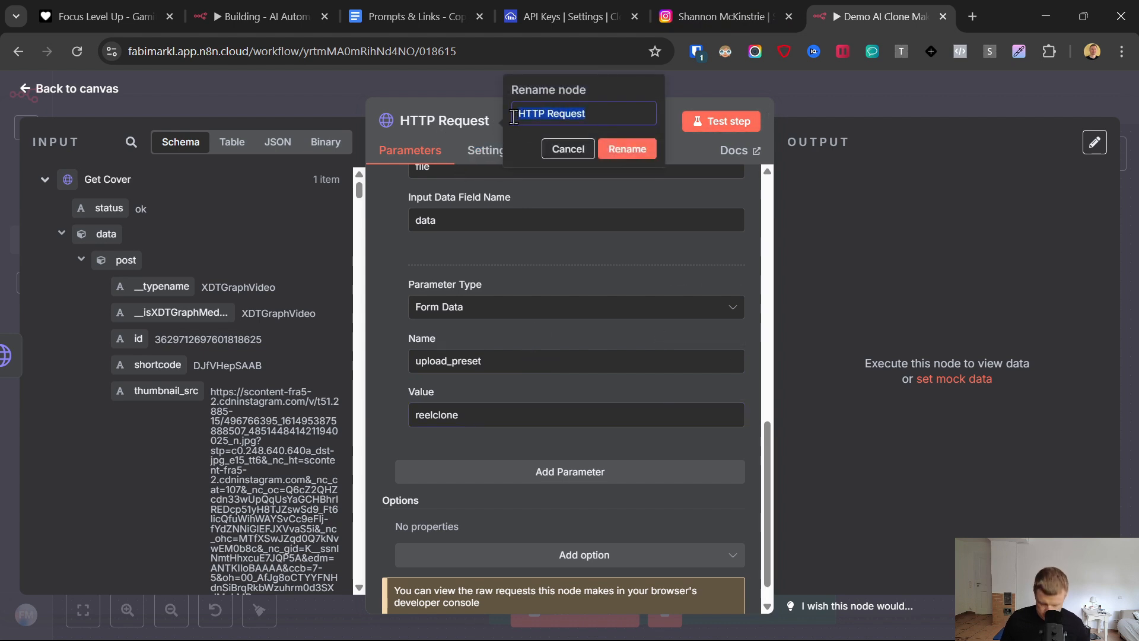
type("Upload Cover")
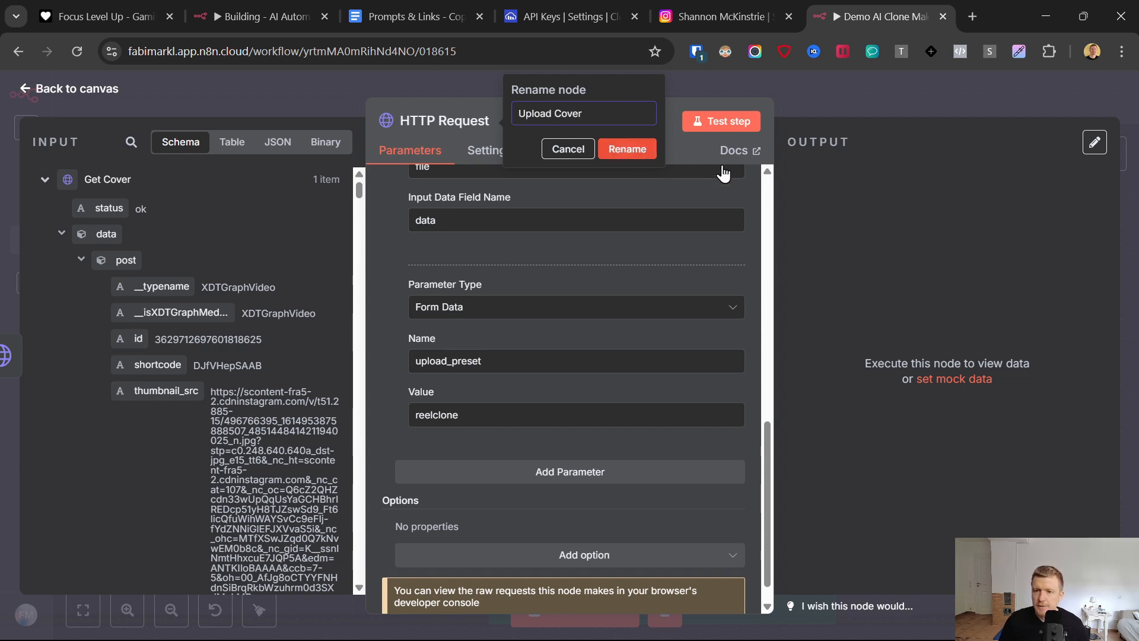
key("Return")
left_click(722, 122)
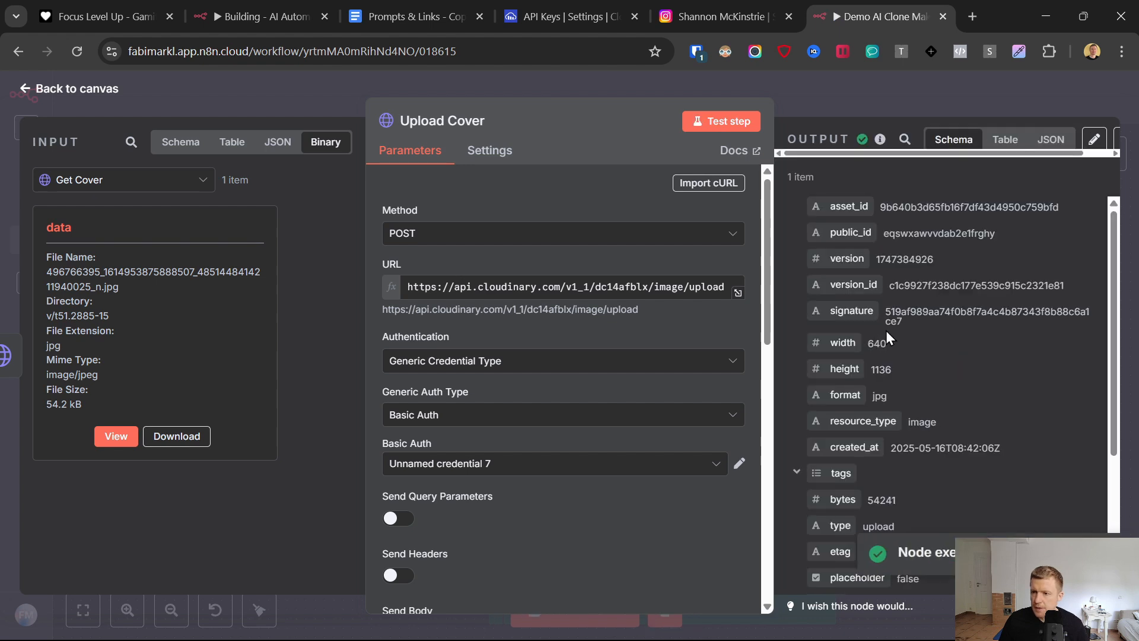
- Open the url from the Upload Cover output in a new tab, check the uploaded cover image, and close it
scroll(913, 306, "down", 3)
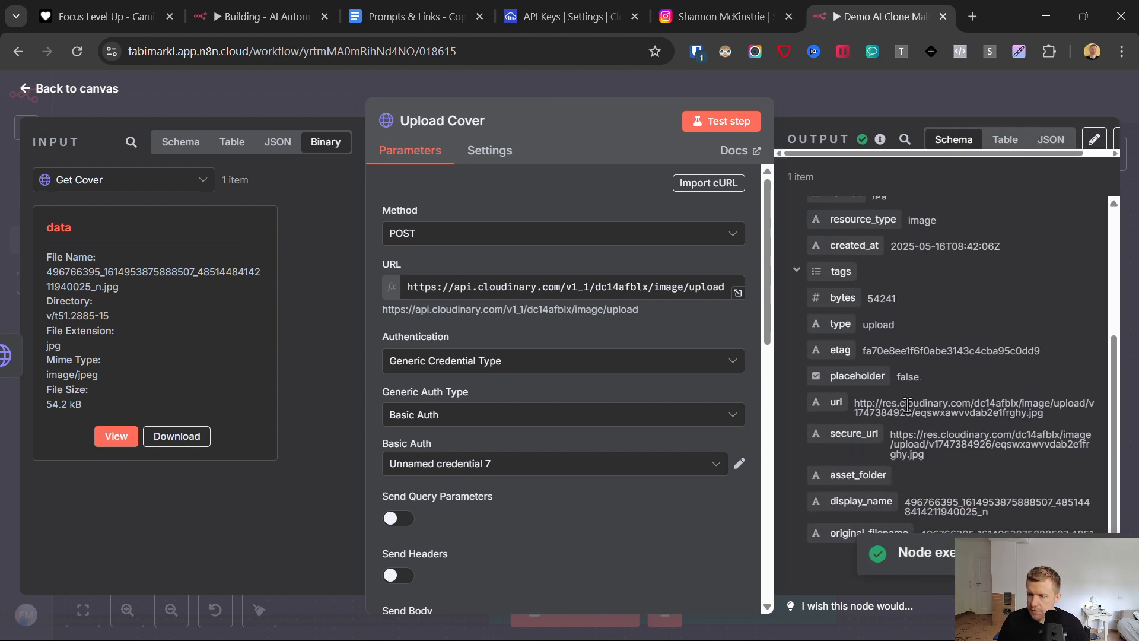
triple_click(907, 406)
right_click(907, 406)
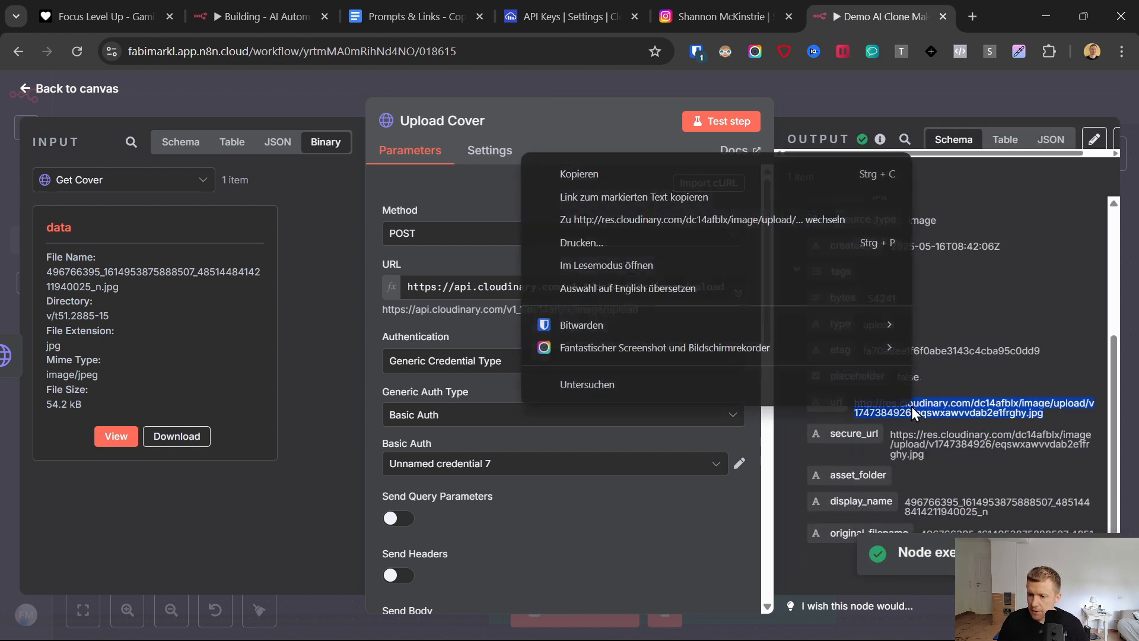
left_click(712, 220)
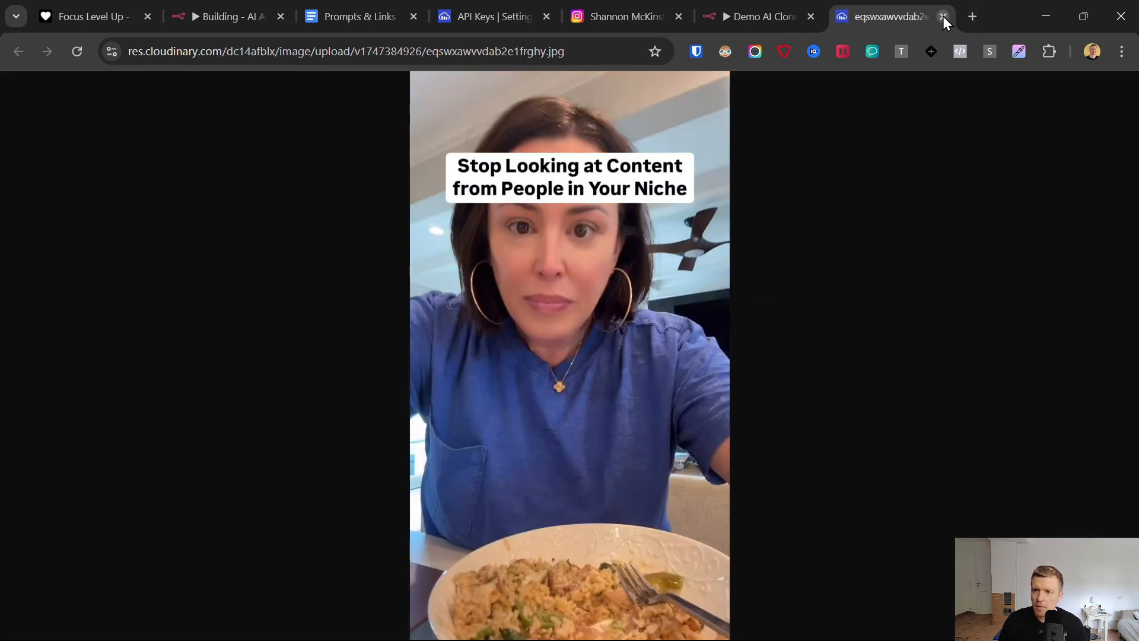
left_click(943, 17)
- Return to the canvas, save the workflow, and move the Upload Cover node close beside Get Cover
left_click(18, 88)
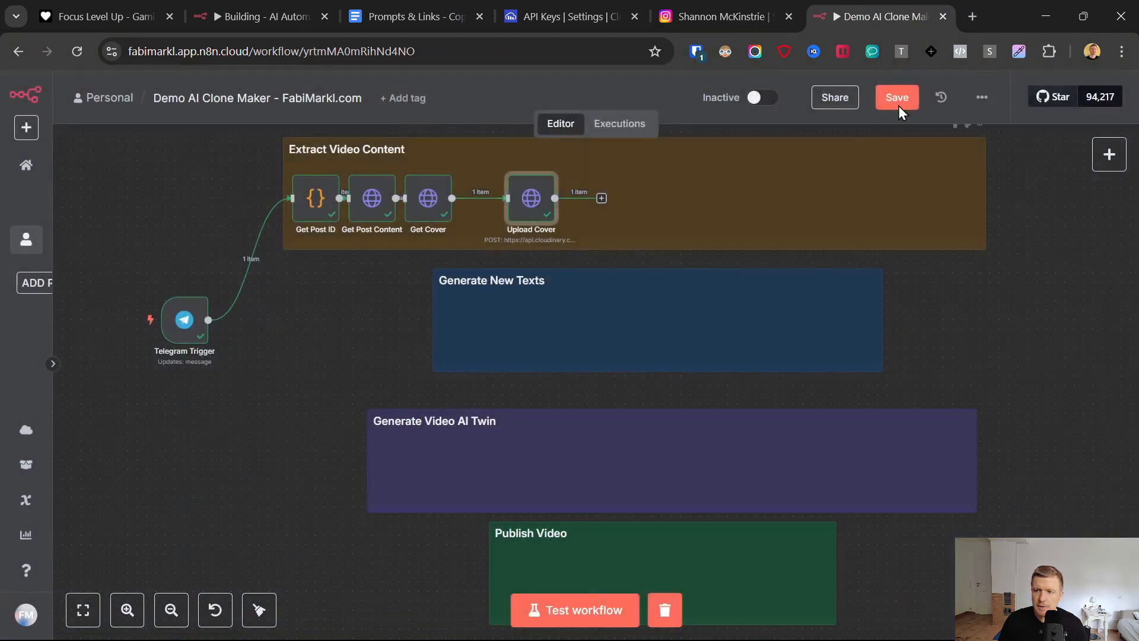
left_click(896, 98)
left_click_drag(530, 208, 482, 199)
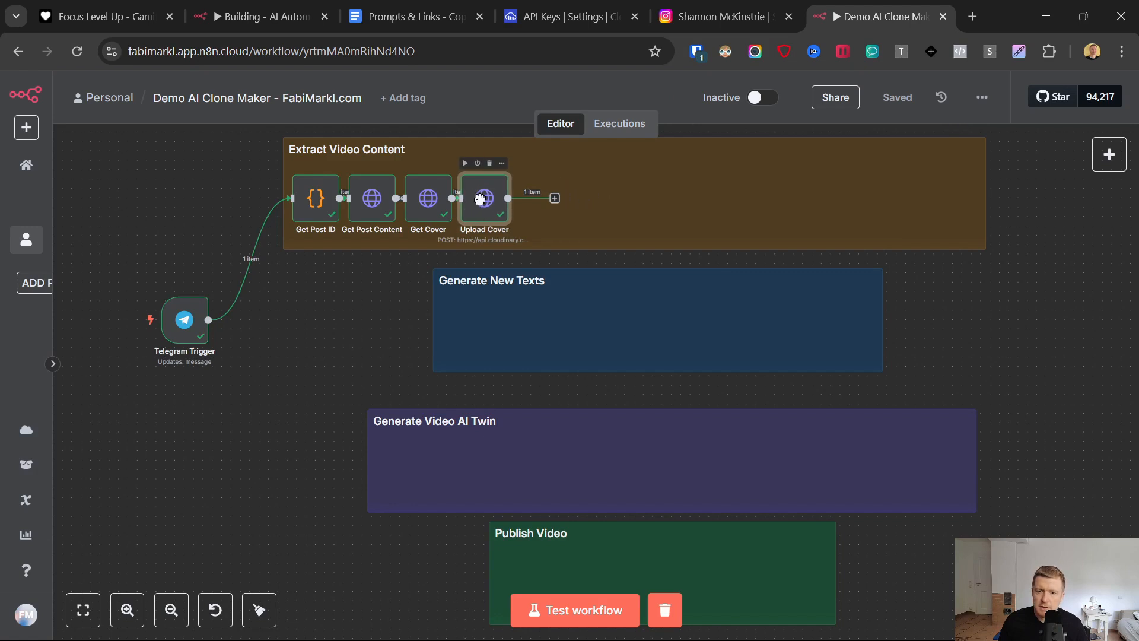
- Start adding a node after Upload Cover, and briefly check the reel covers on the creator's Instagram page
scroll(430, 188, "up", 2)
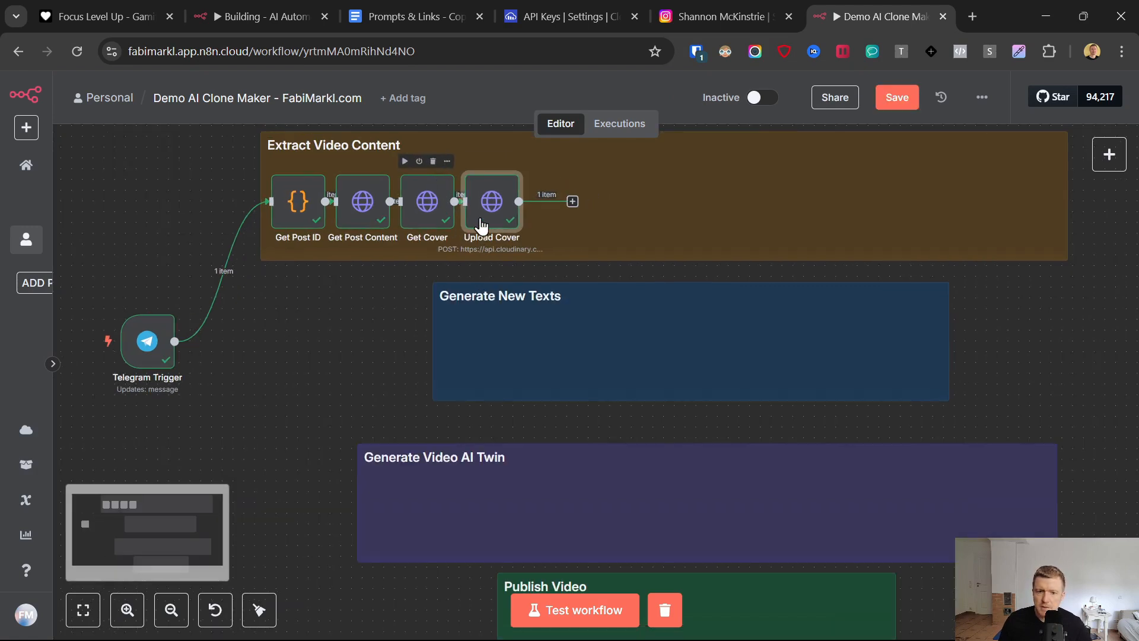
left_click(573, 203)
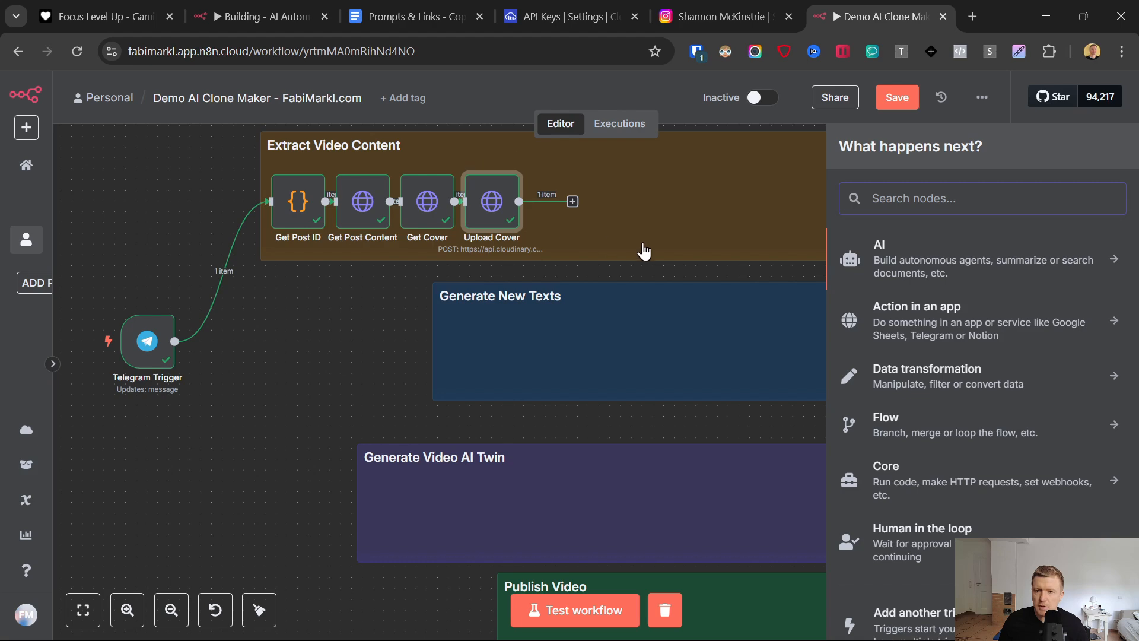
left_click(760, 3)
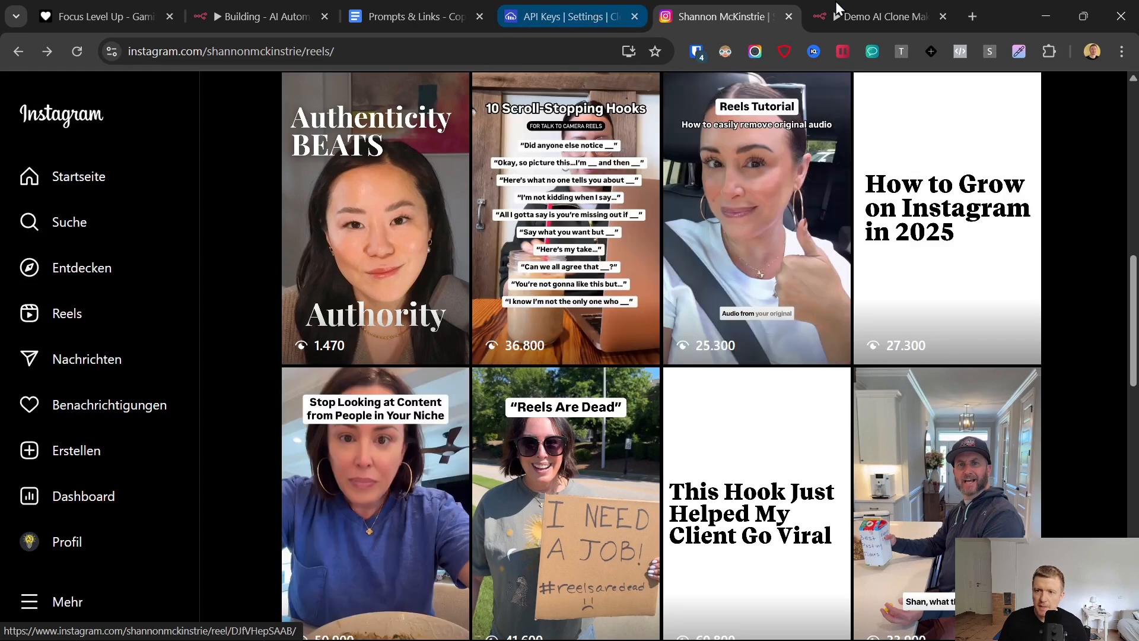
left_click(892, 7)
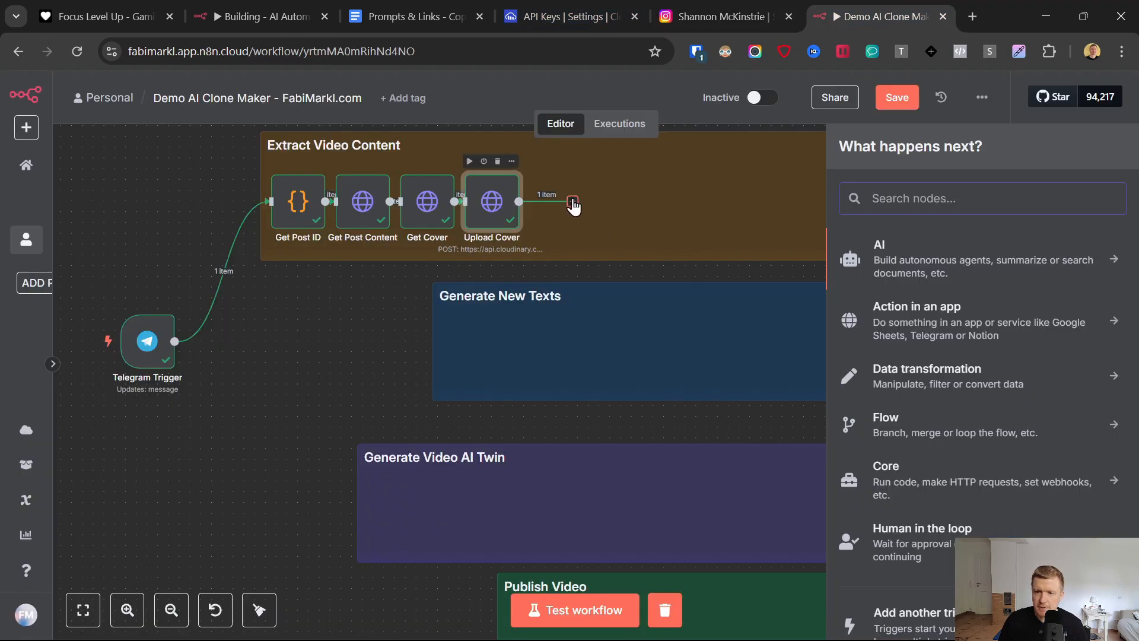
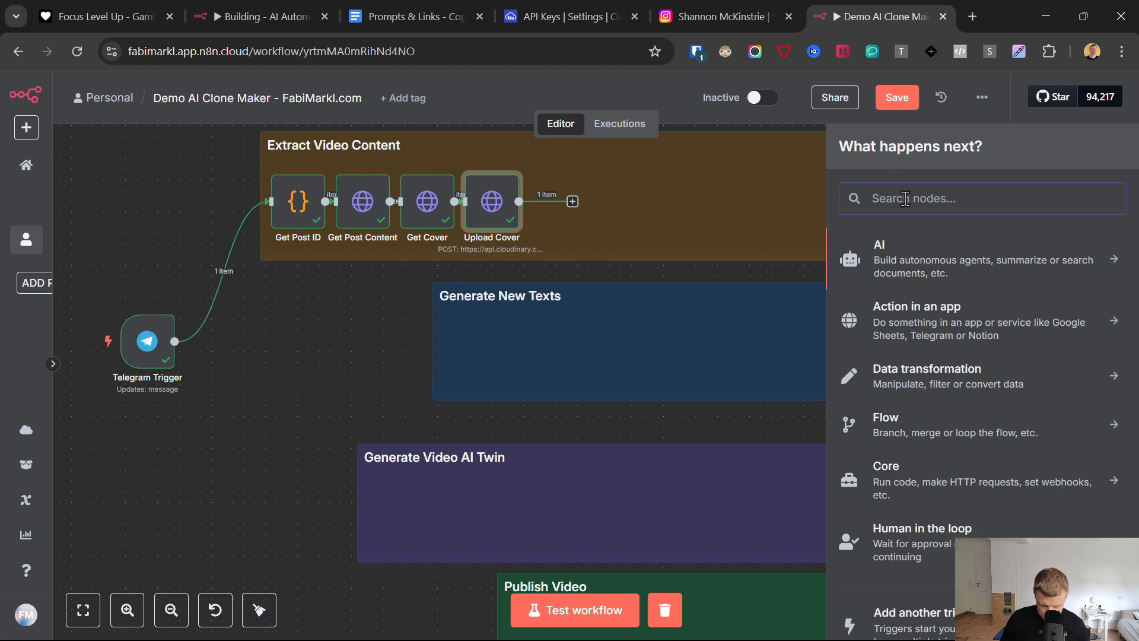
- Add an OpenAI node with the Analyze image action after the Upload Cover node
type("open")
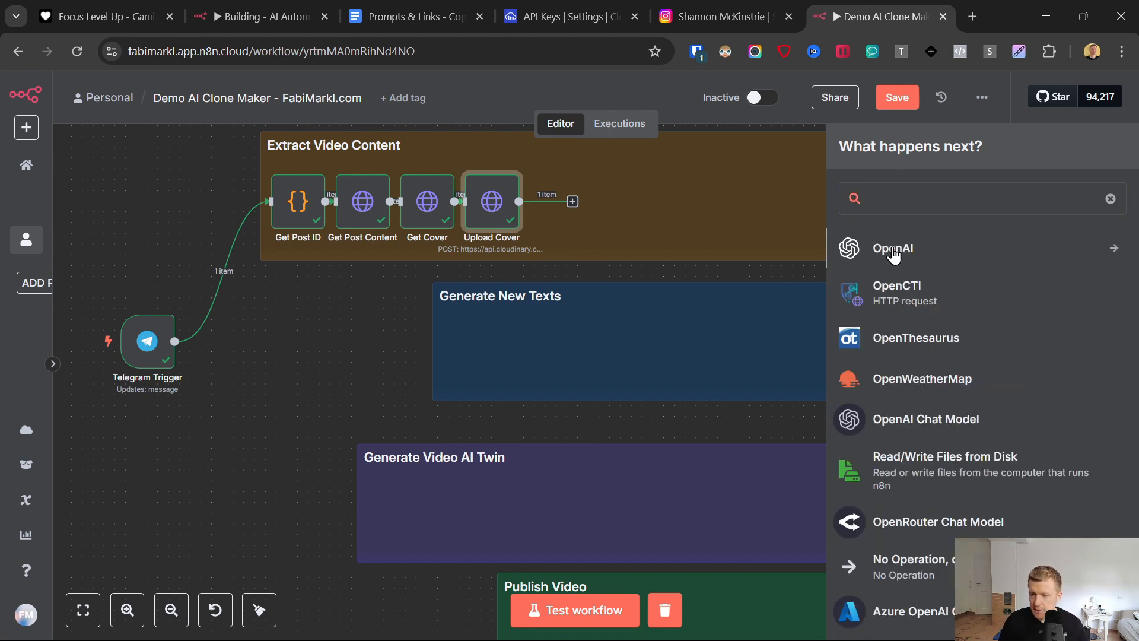
left_click(894, 253)
scroll(894, 389, "down", 2)
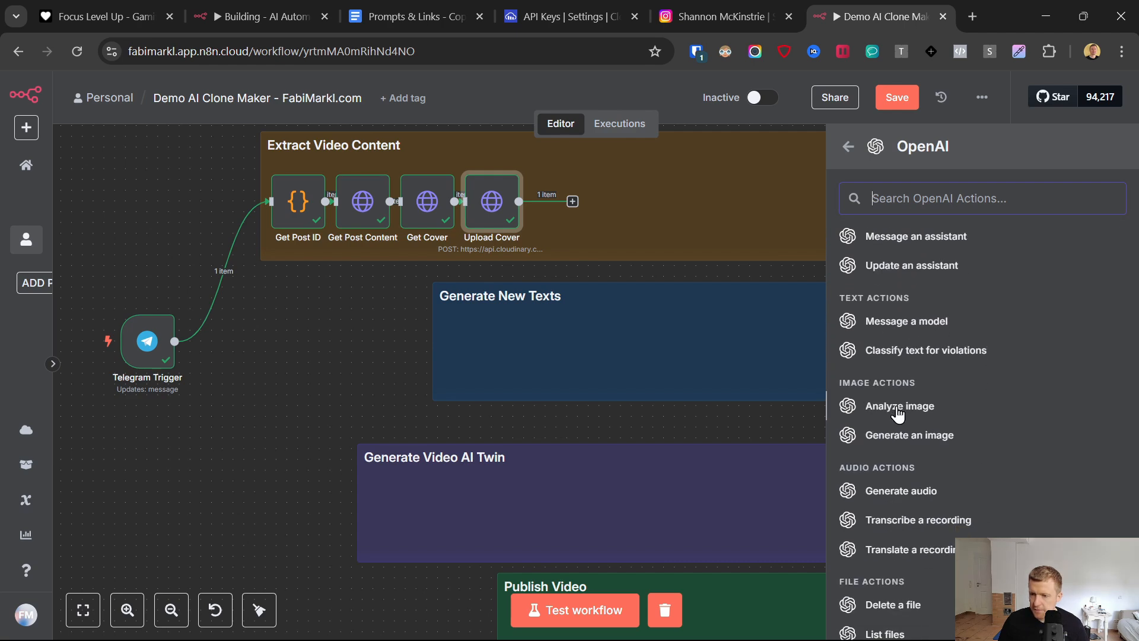
left_click(897, 410)
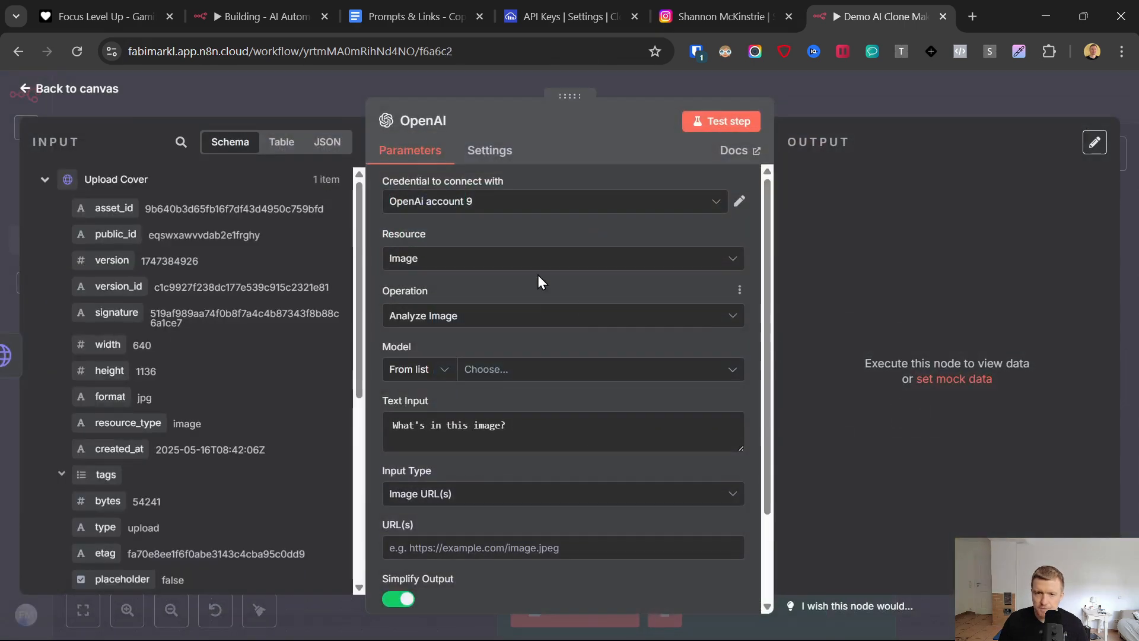
- Start a new OpenAI credential for the image analysis node, going to its API key field
left_click(484, 203)
left_click(452, 467)
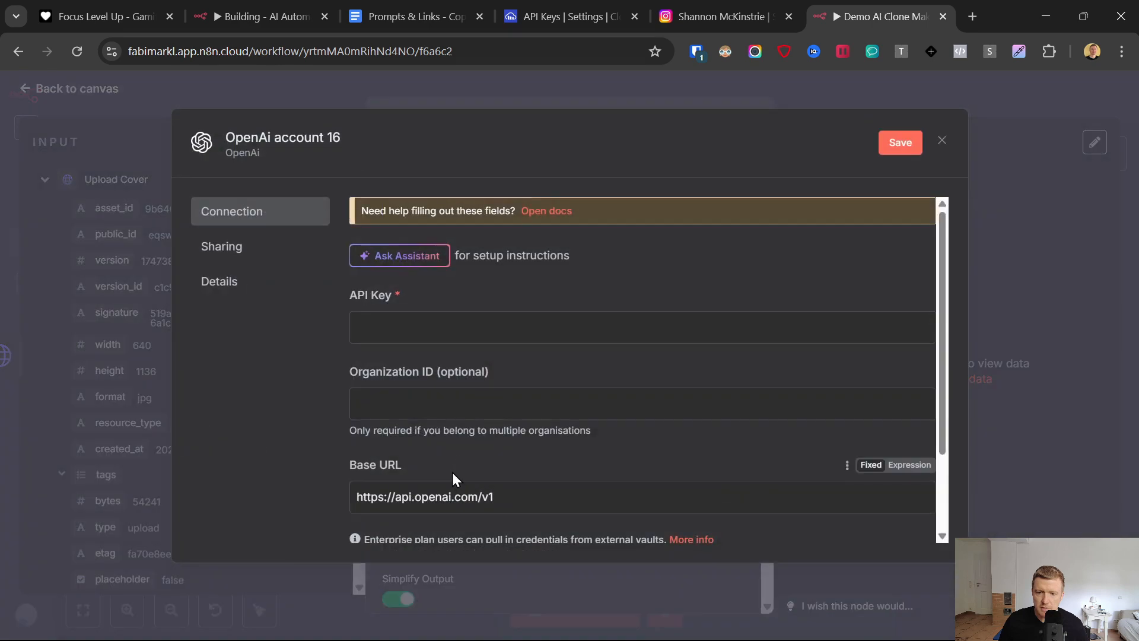
left_click(381, 318)
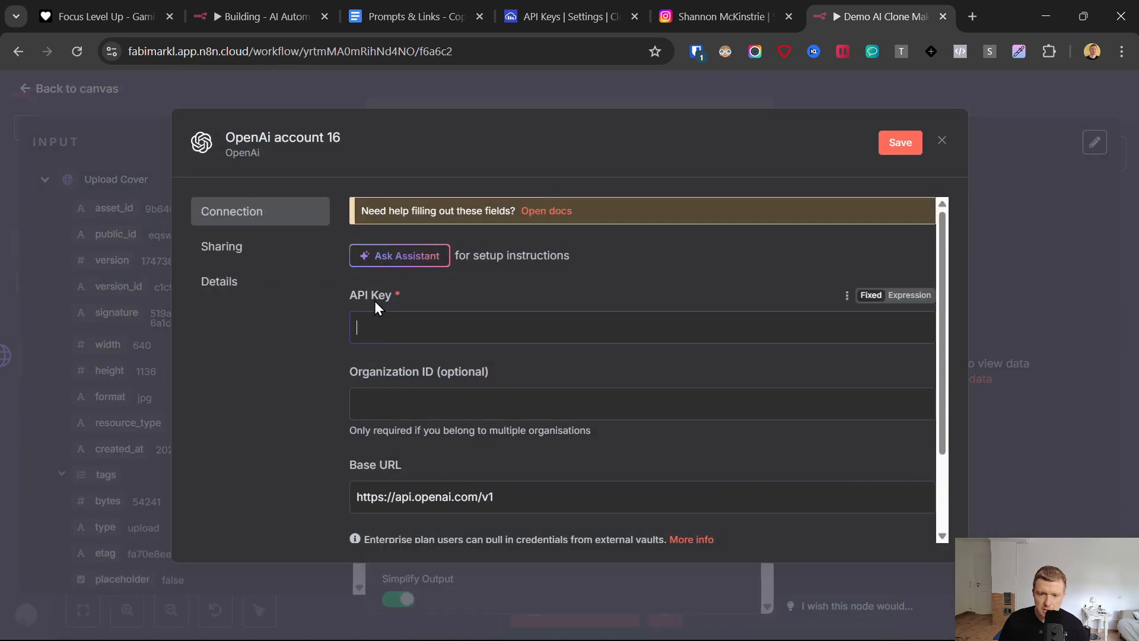
- Open the platform.openai.com link from the Prompts & Links document, put its tab last, and accept the cookies
left_click(408, 8)
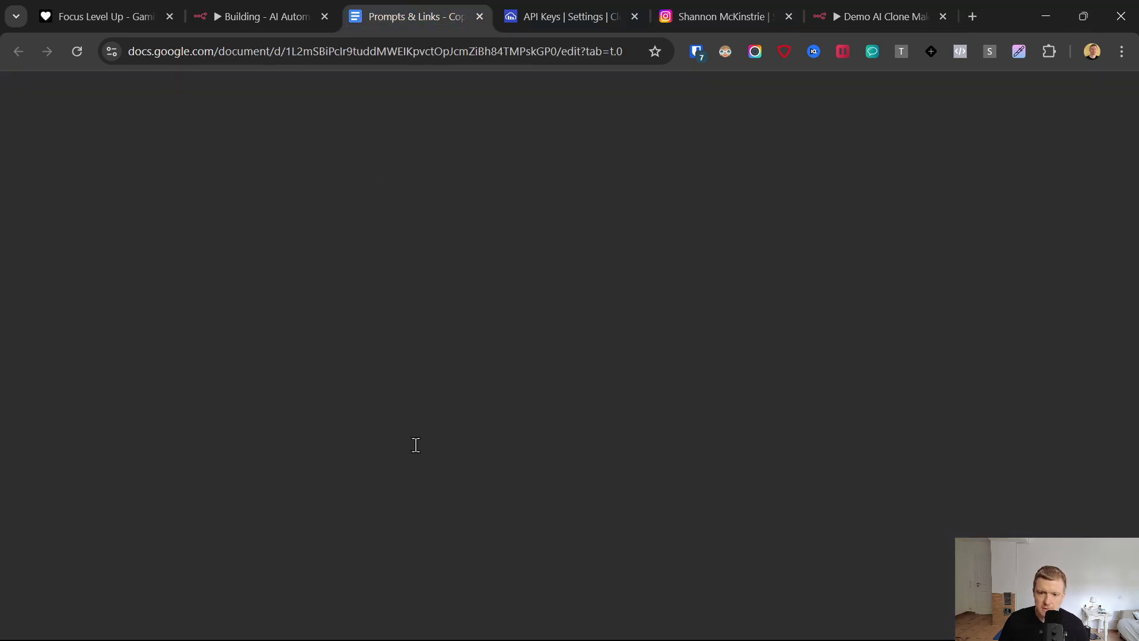
scroll(416, 445, "down", 10)
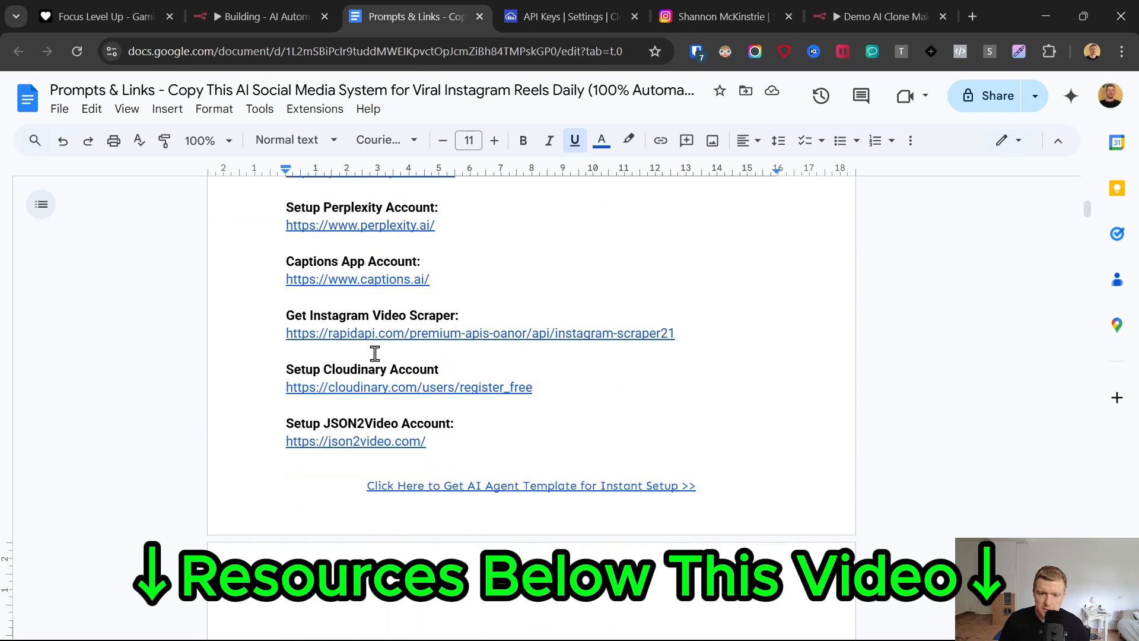
scroll(372, 391, "up", 3)
left_click(342, 336)
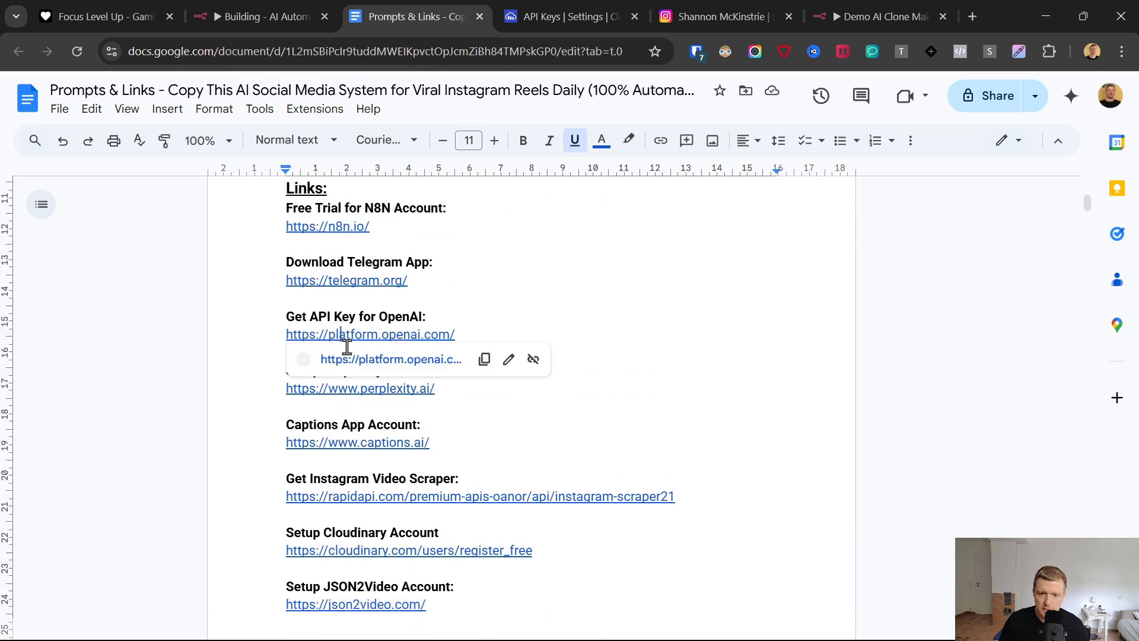
left_click(354, 360)
left_click_drag(478, 4, 837, 4)
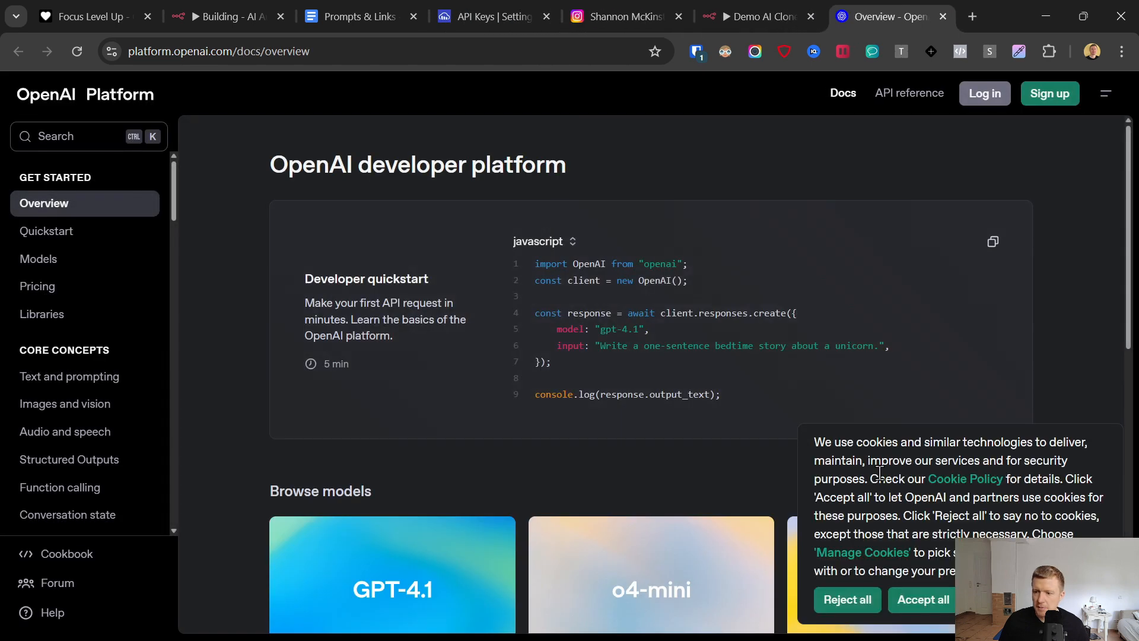
left_click(923, 600)
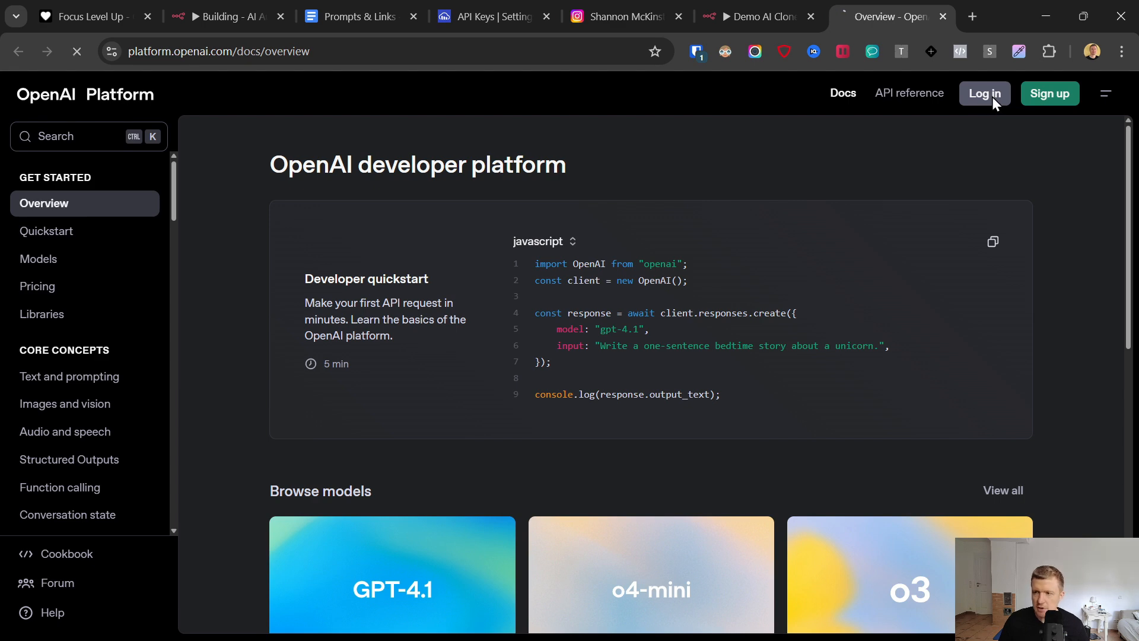
- Look over the billing overview in the OpenAI organization settings, and go to the API keys page
left_click(1076, 93)
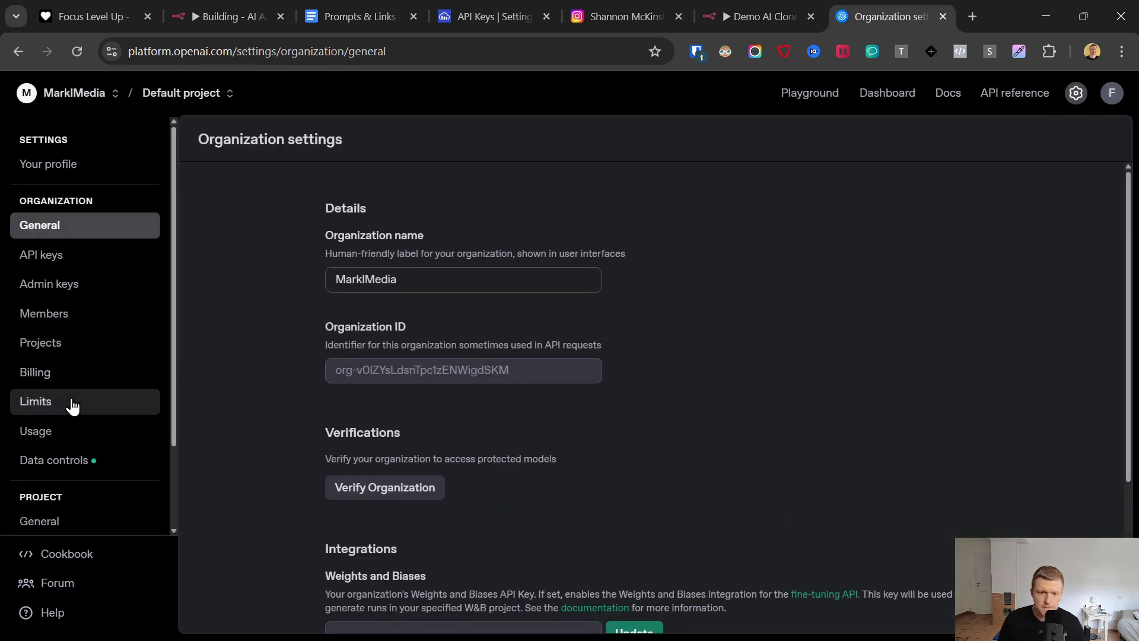
left_click(33, 375)
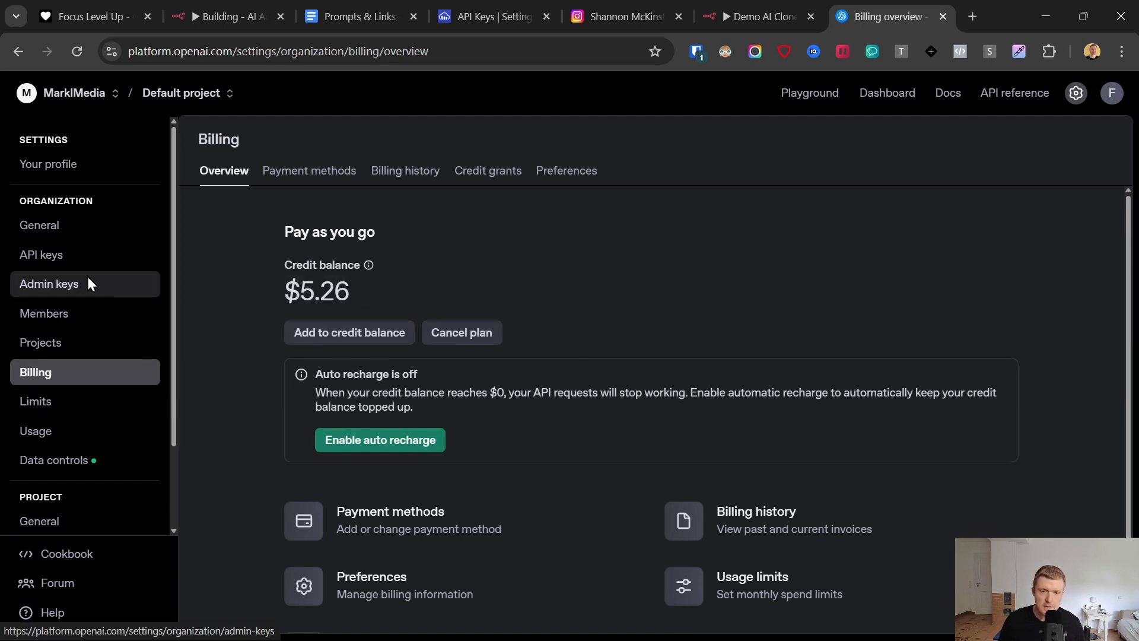
left_click(53, 265)
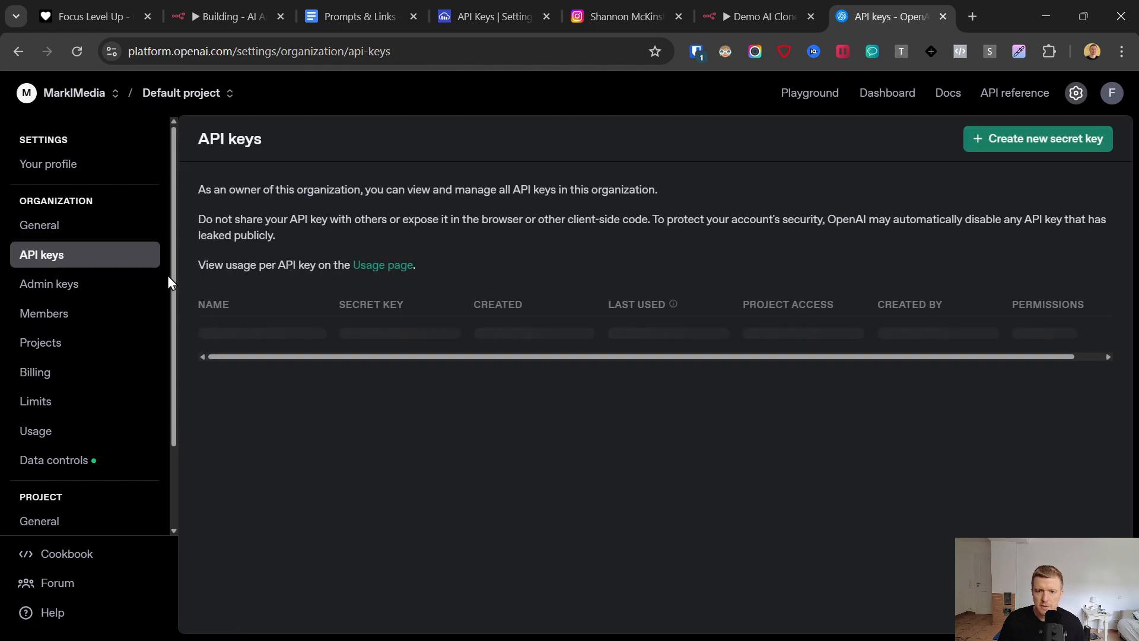
- Create a new OpenAI secret key named reelclone in the Default project with All permissions
left_click(1027, 152)
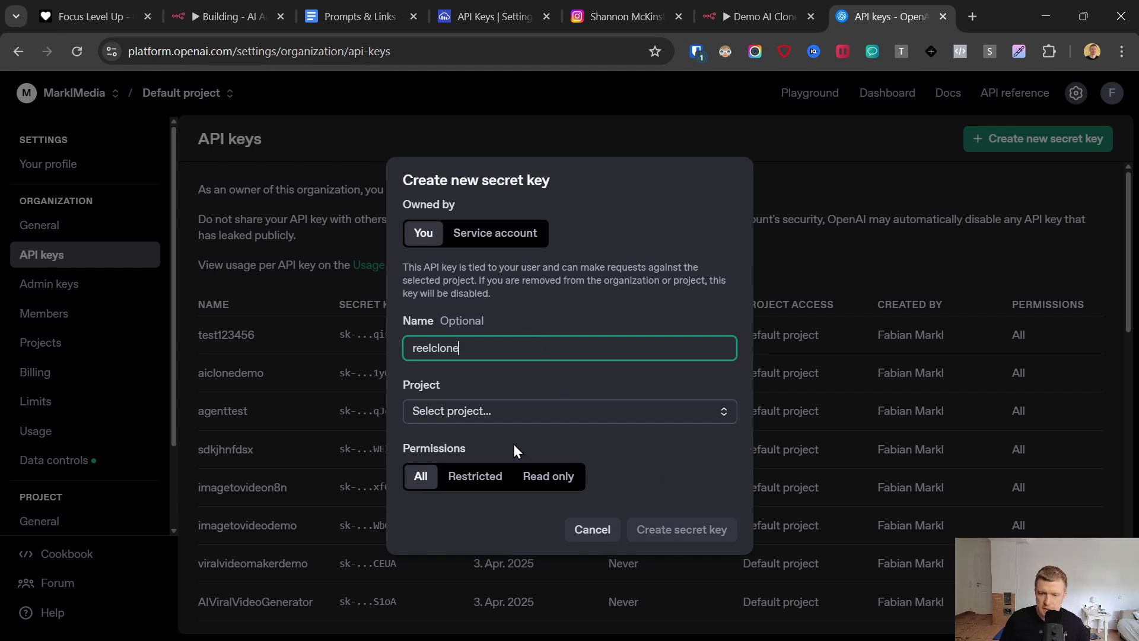
left_click(504, 415)
left_click(556, 477)
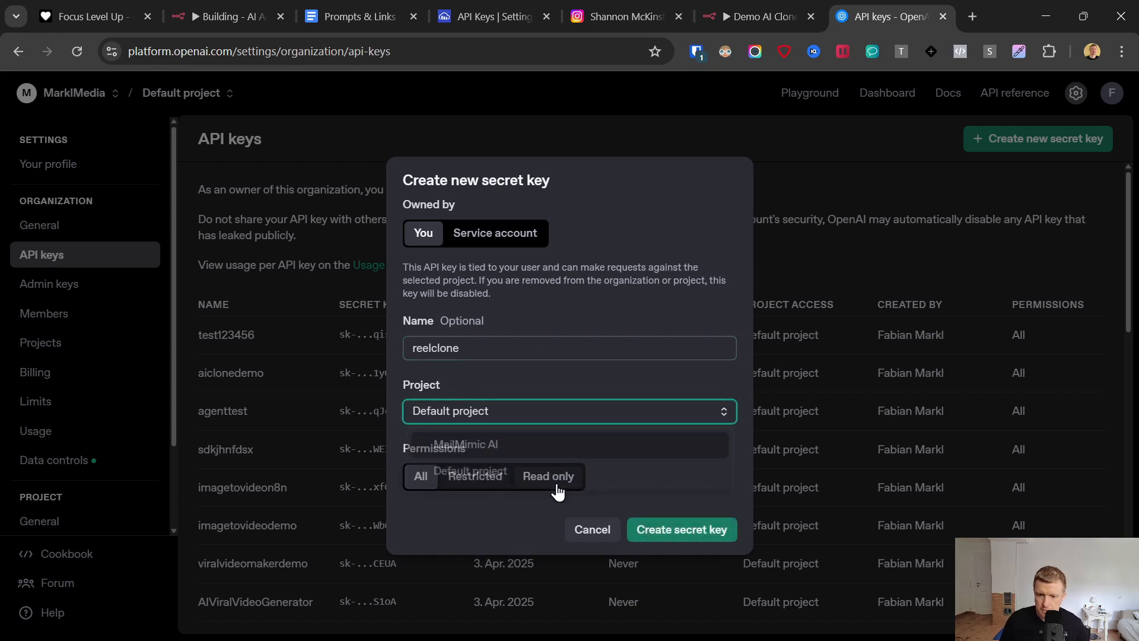
left_click(653, 529)
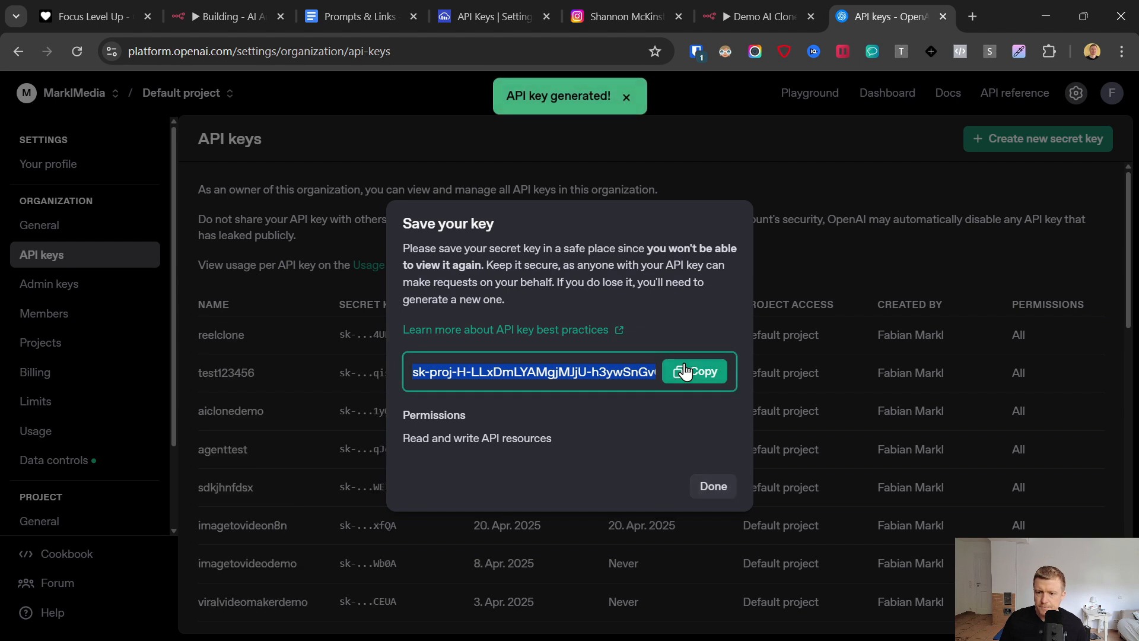
- Copy the new API key into the API key field of the n8n OpenAI credential, save it, and close the credential
left_click(685, 371)
left_click(759, 16)
left_click(457, 327)
key("ctrl+v")
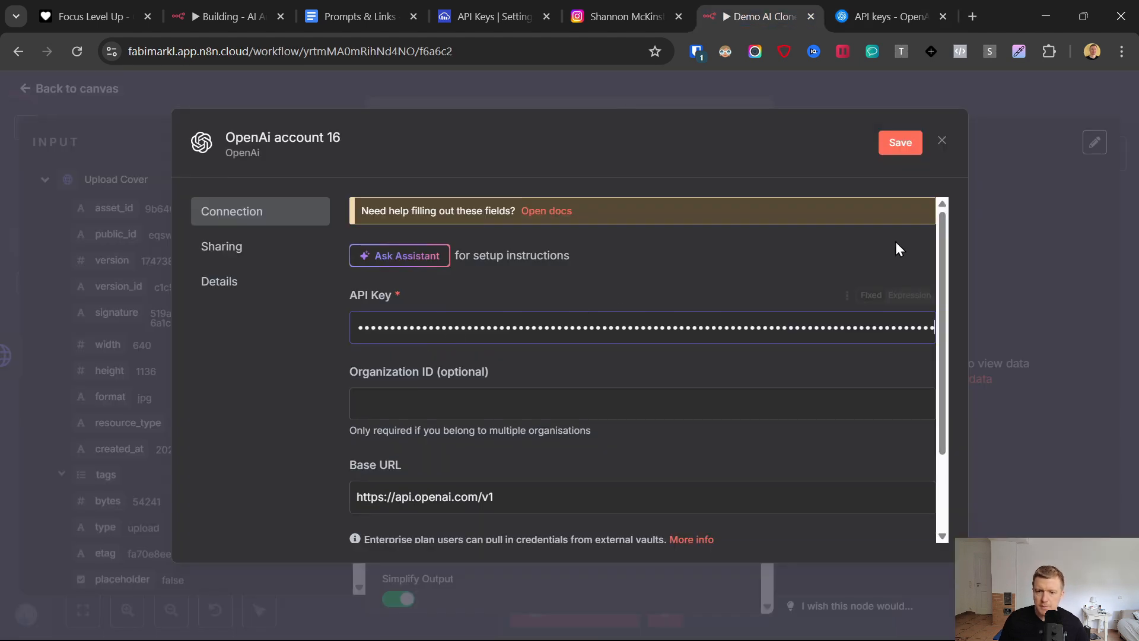
left_click(916, 144)
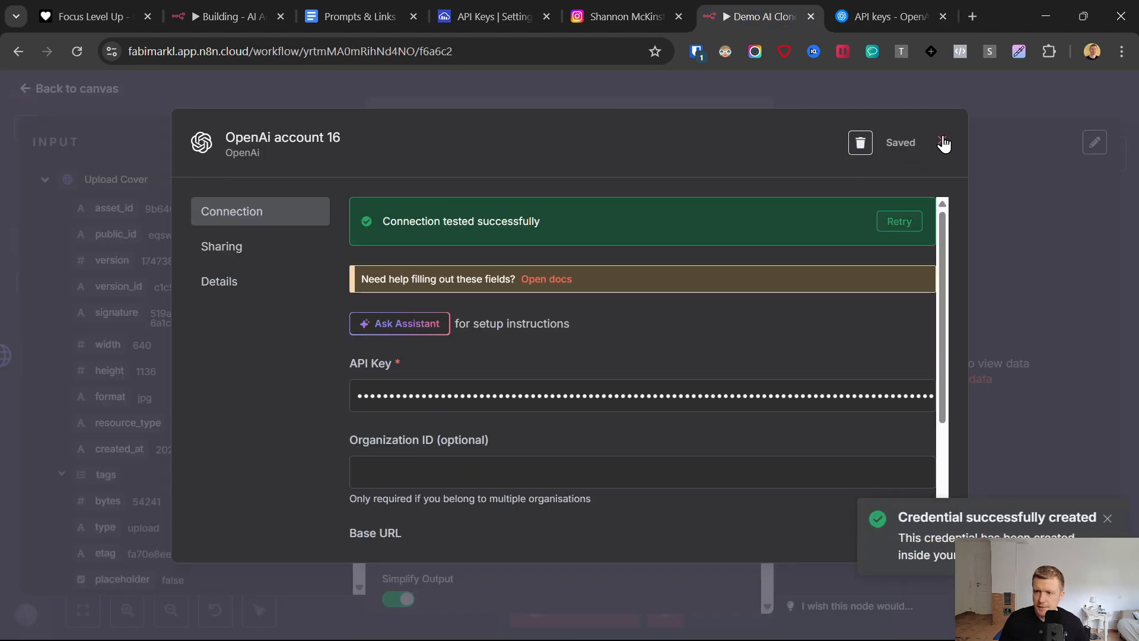
left_click(943, 143)
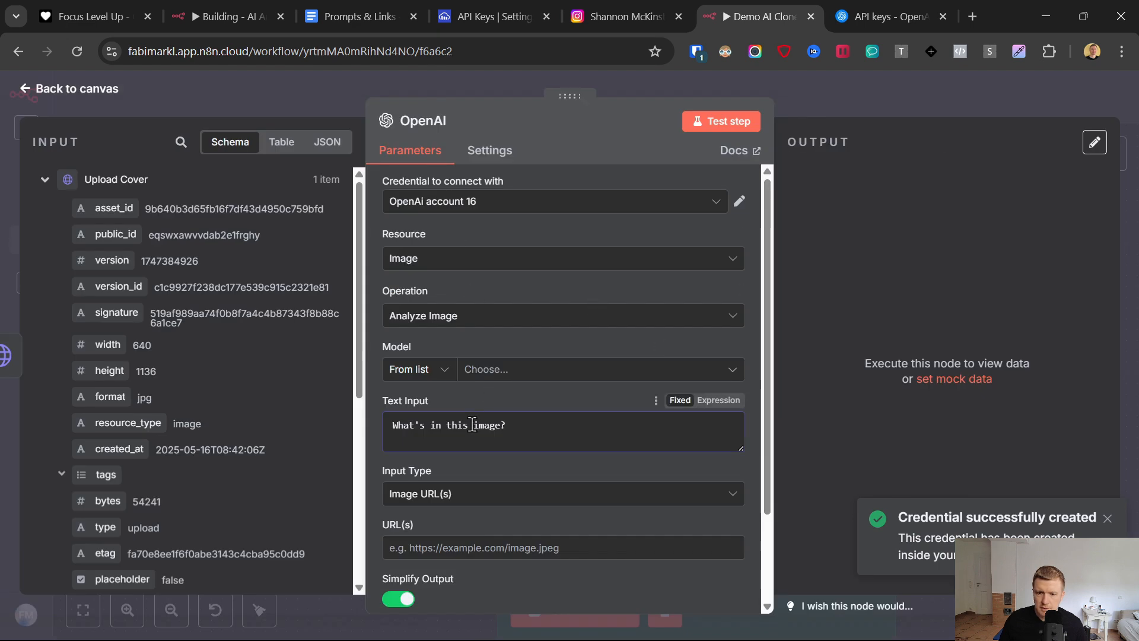
- Set the model to GPT-4O and map the url from the Upload Cover output as the image URL
left_click(539, 371)
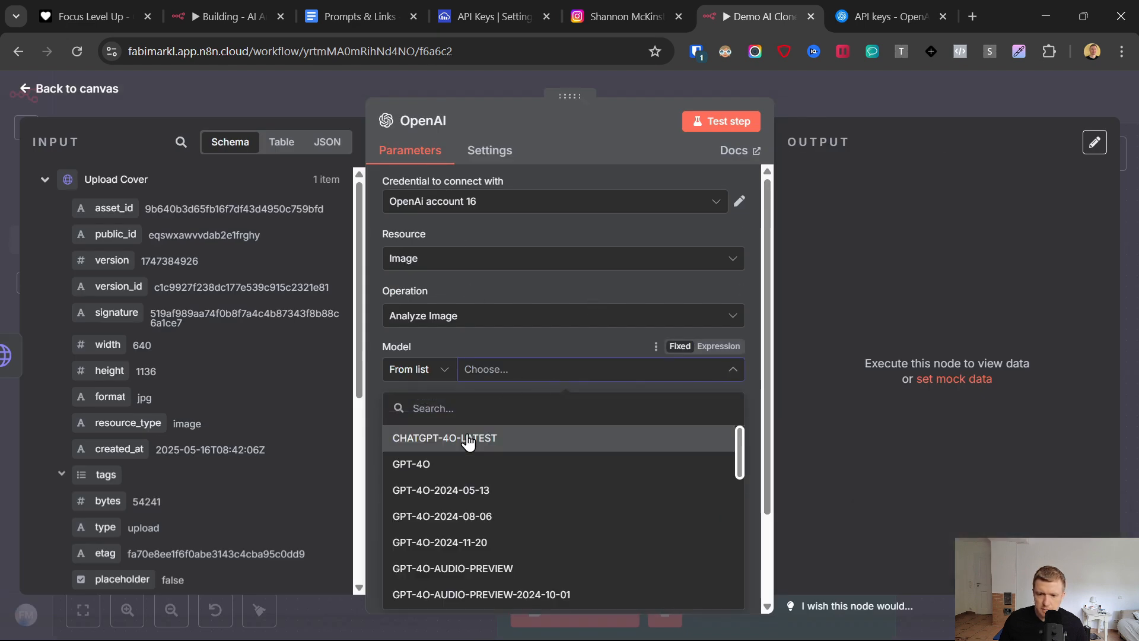
left_click(409, 463)
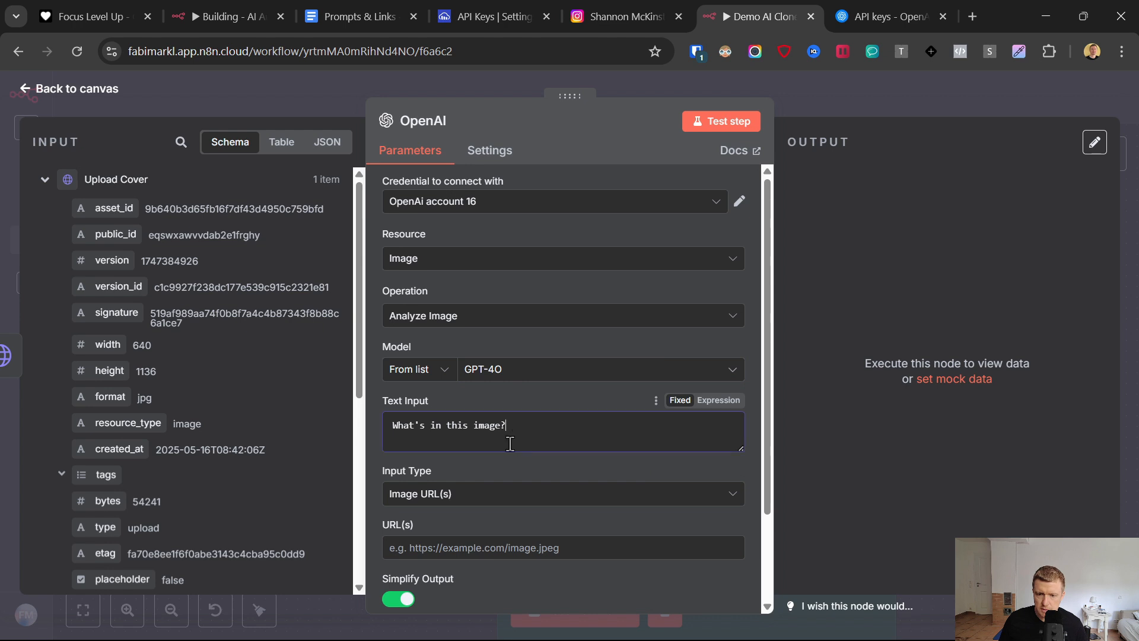
left_click(469, 543)
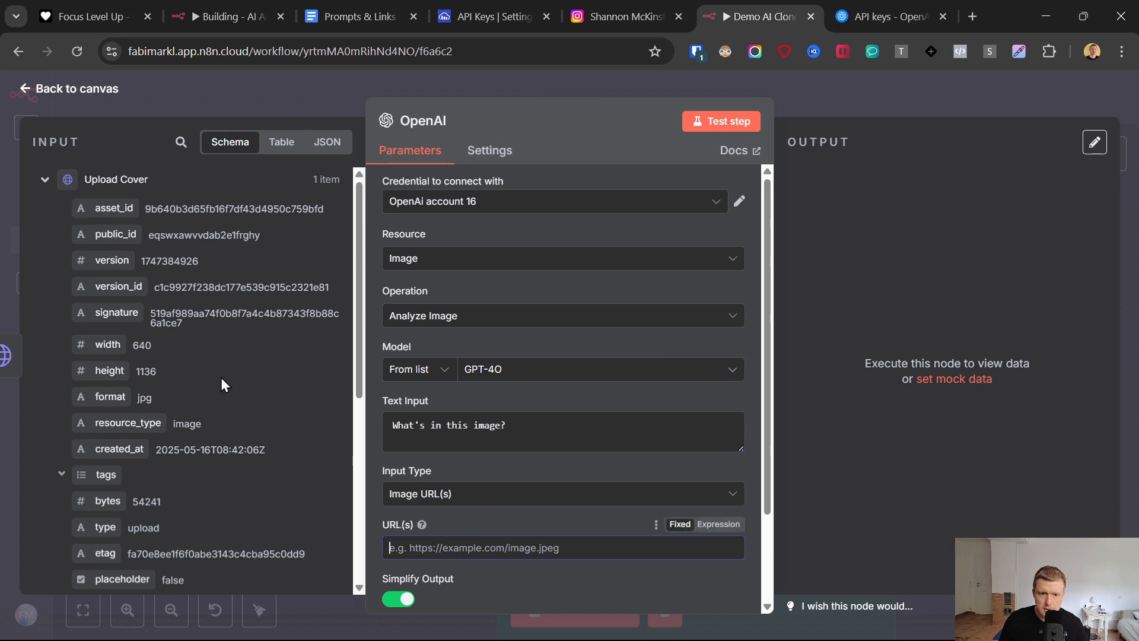
scroll(96, 362, "down", 4)
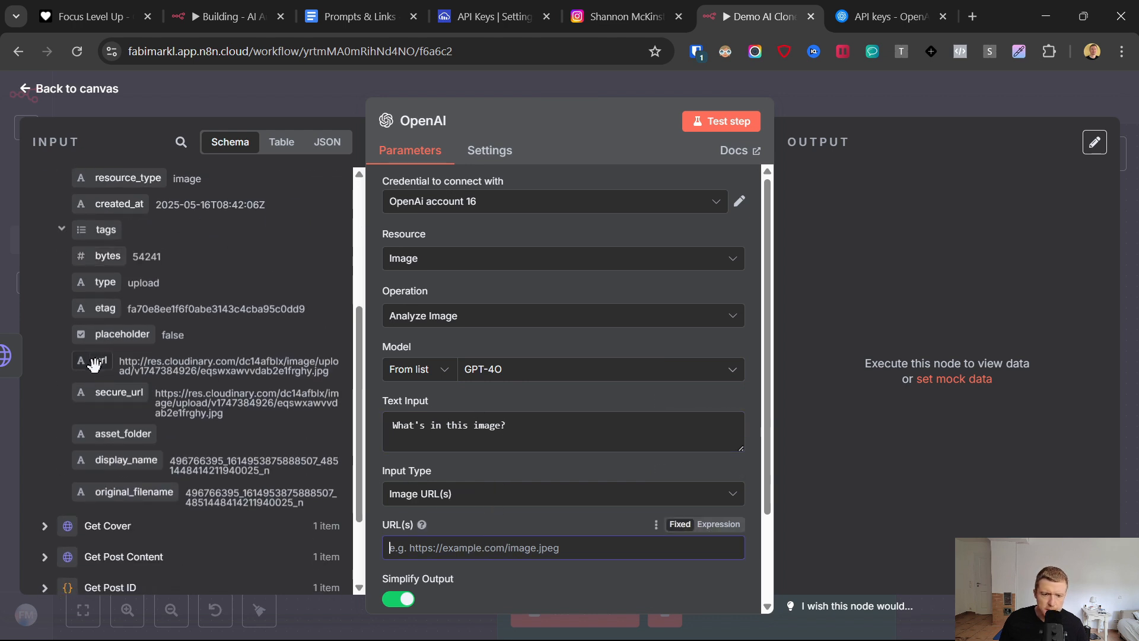
left_click_drag(96, 360, 418, 544)
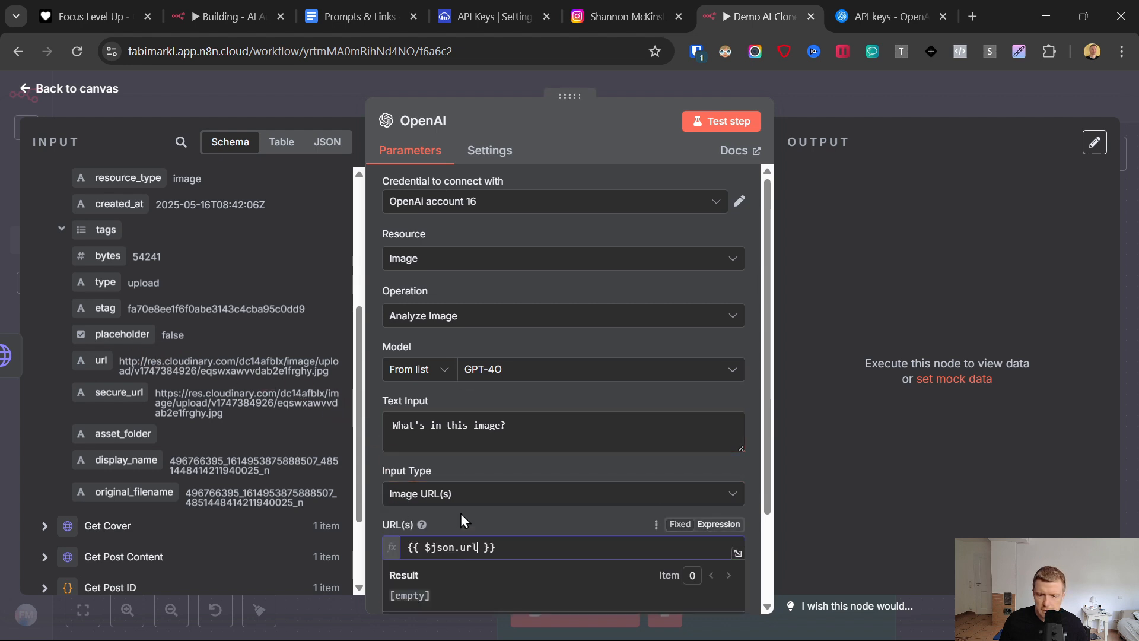
- Turn off Simplify Output and test the image analysis node
scroll(454, 516, "down", 3)
left_click(398, 487)
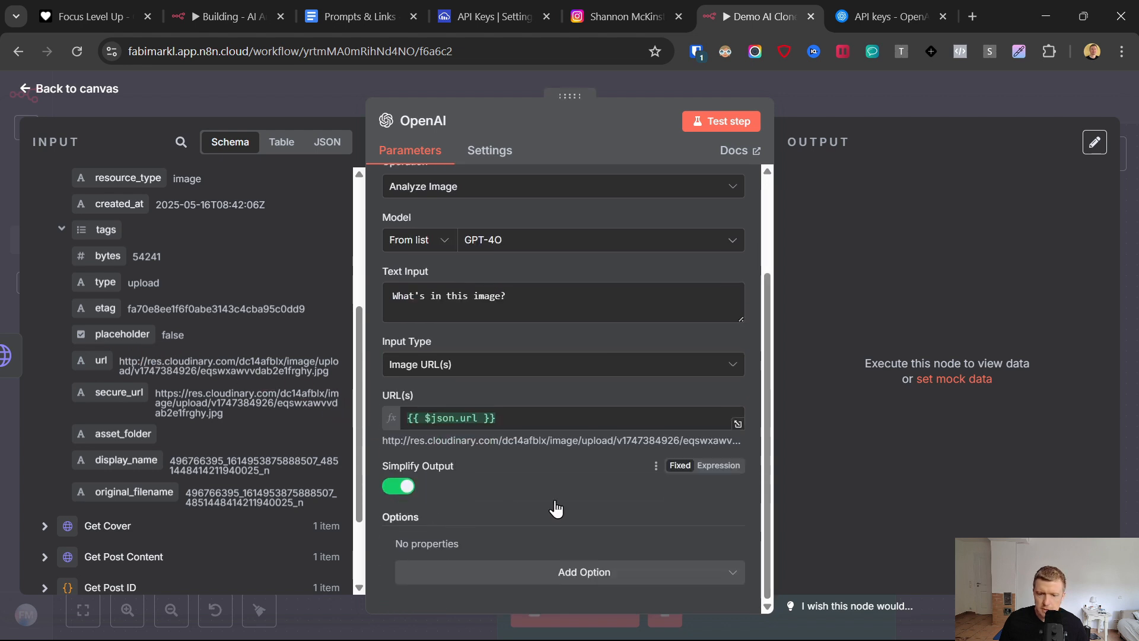
scroll(534, 509, "up", 3)
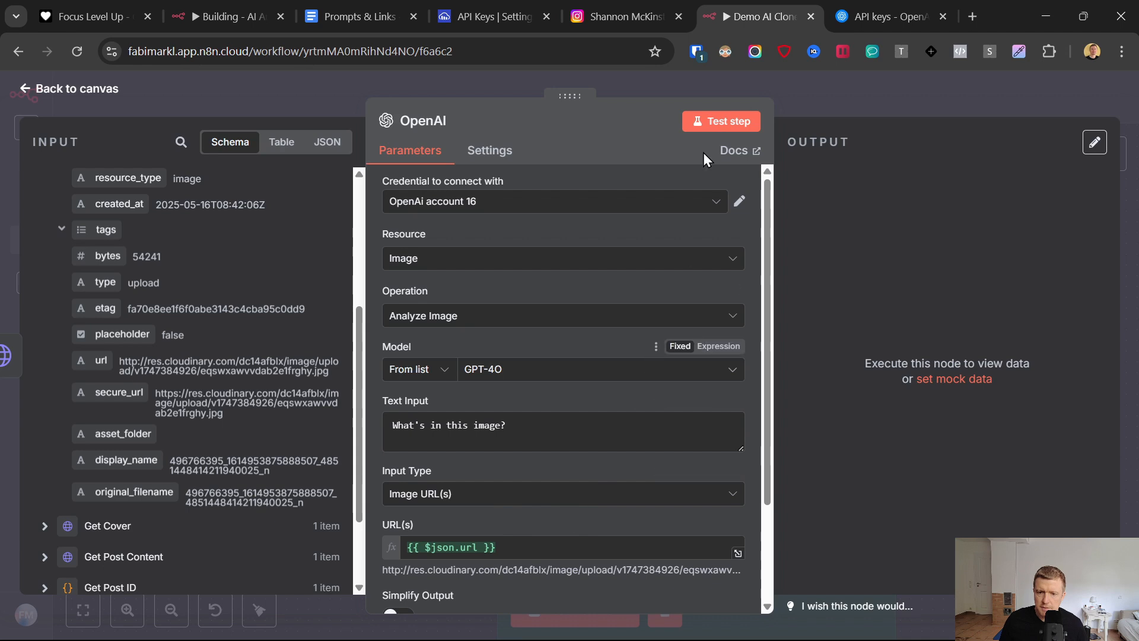
left_click(721, 121)
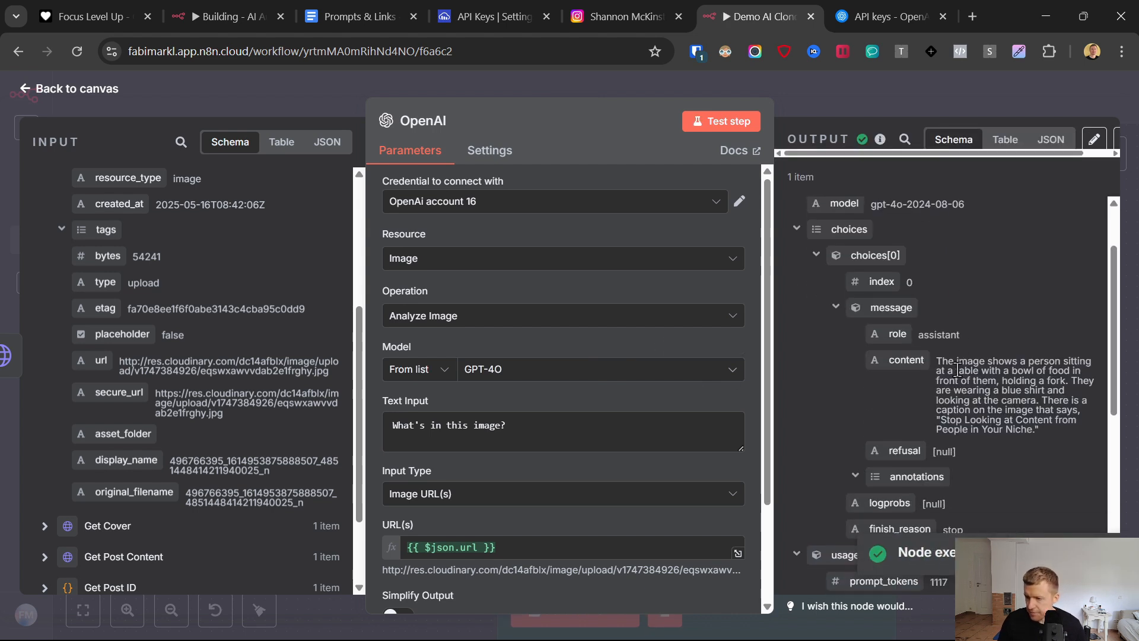
- Examine the caption text quoted in the content of the node's output, and return to the canvas
left_click_drag(968, 430, 940, 421)
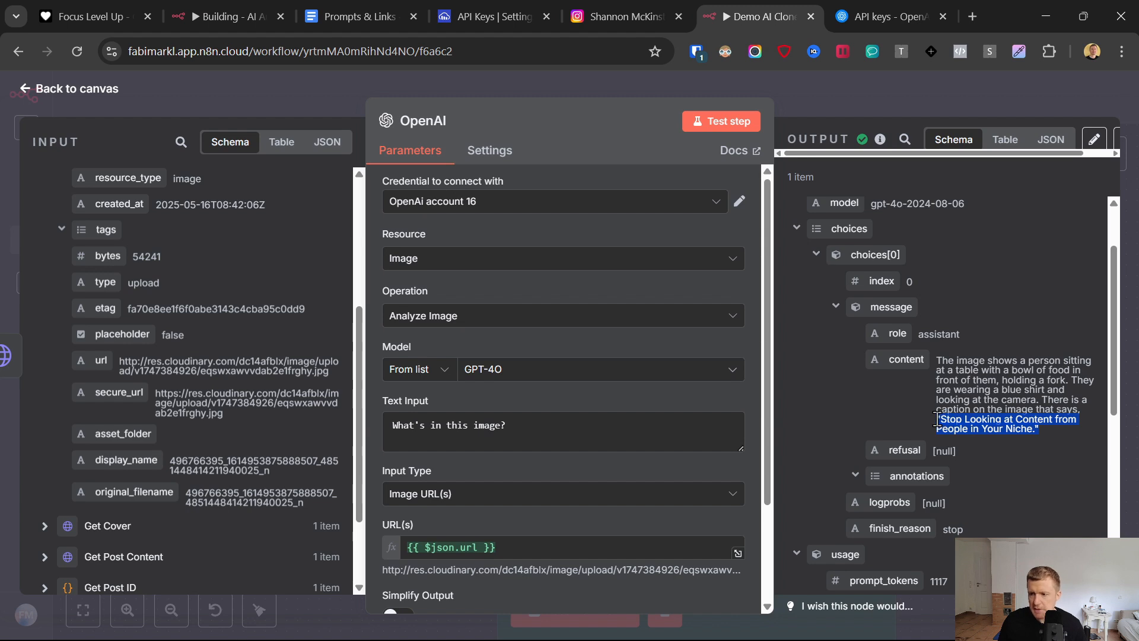
left_click(949, 426)
left_click_drag(963, 421, 1020, 429)
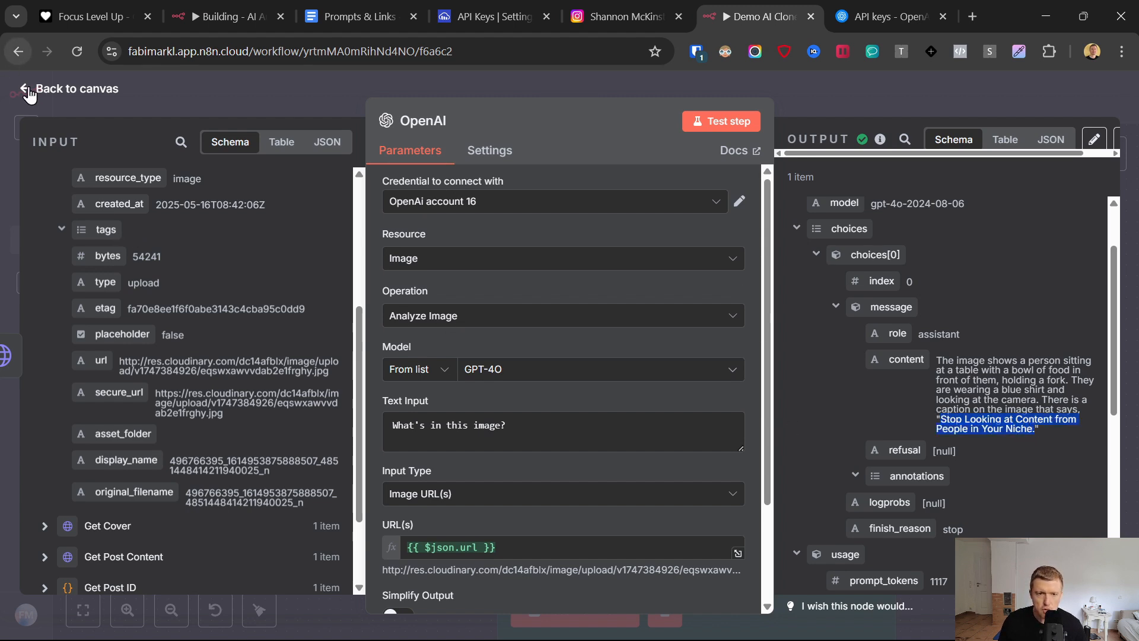
left_click(89, 130)
key("Escape")
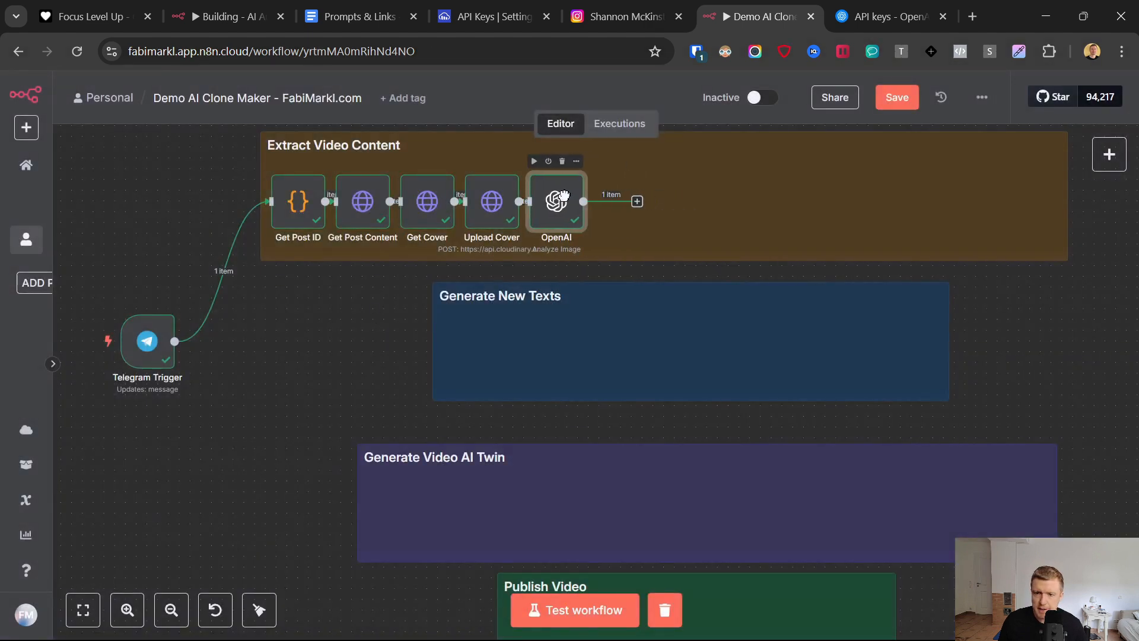
- Add an OpenAI Message a Model node after the image analysis node
left_click(637, 203)
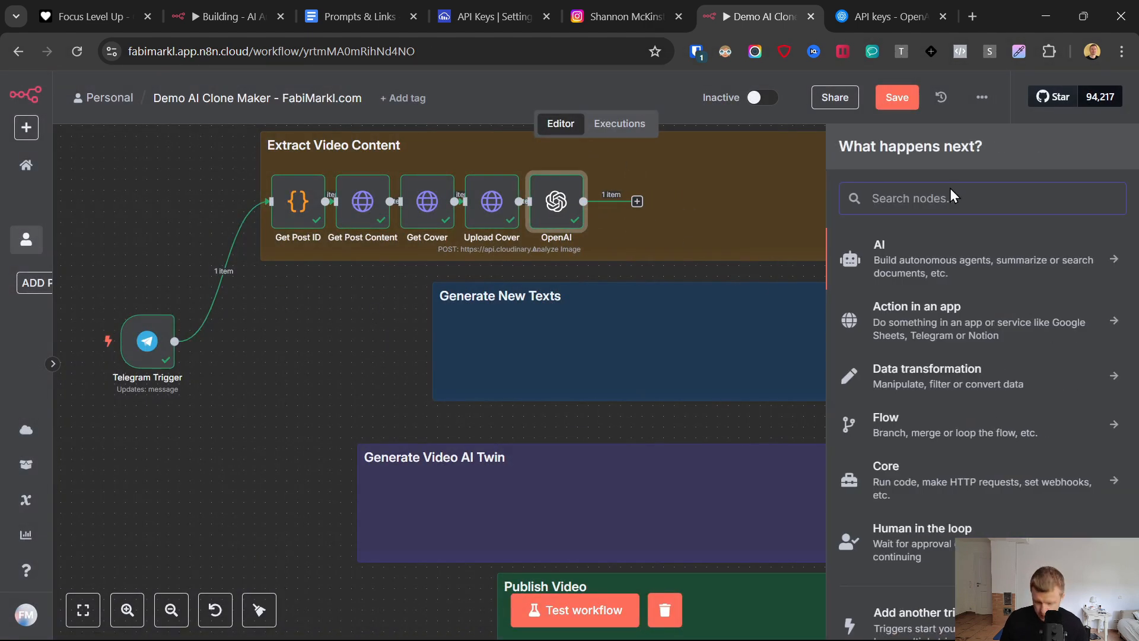
type("open")
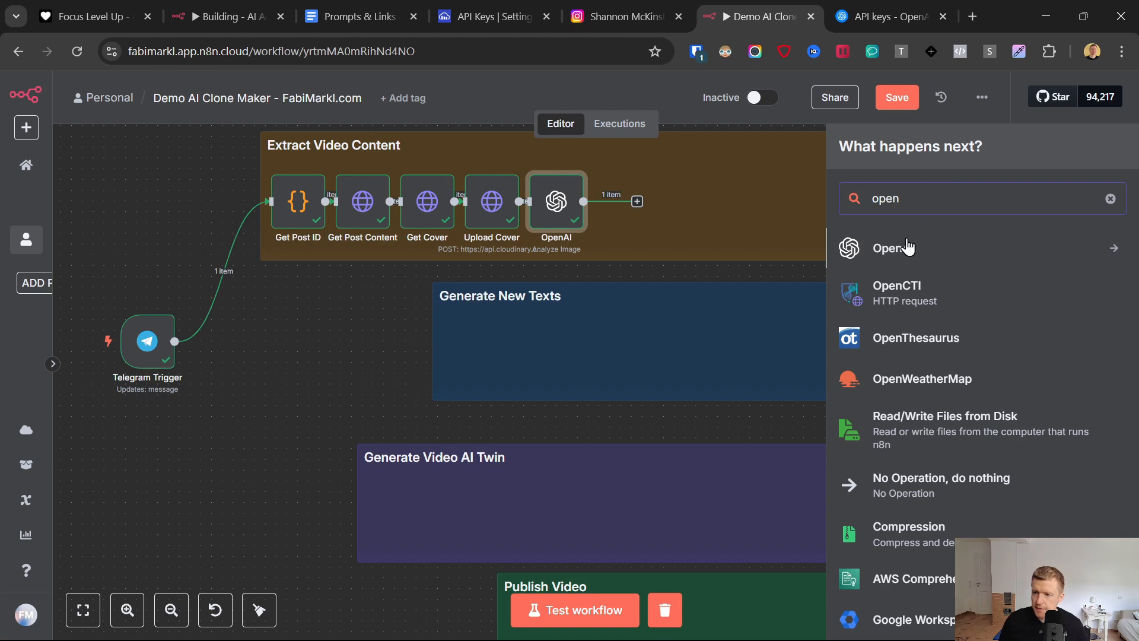
left_click(907, 246)
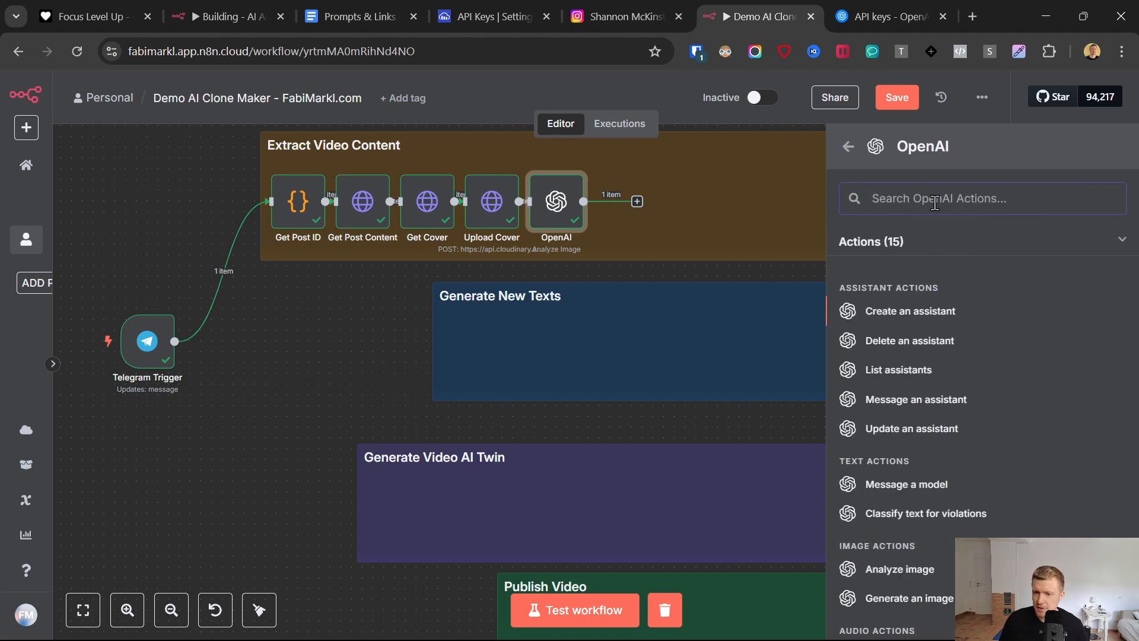
scroll(917, 338, "down", 1)
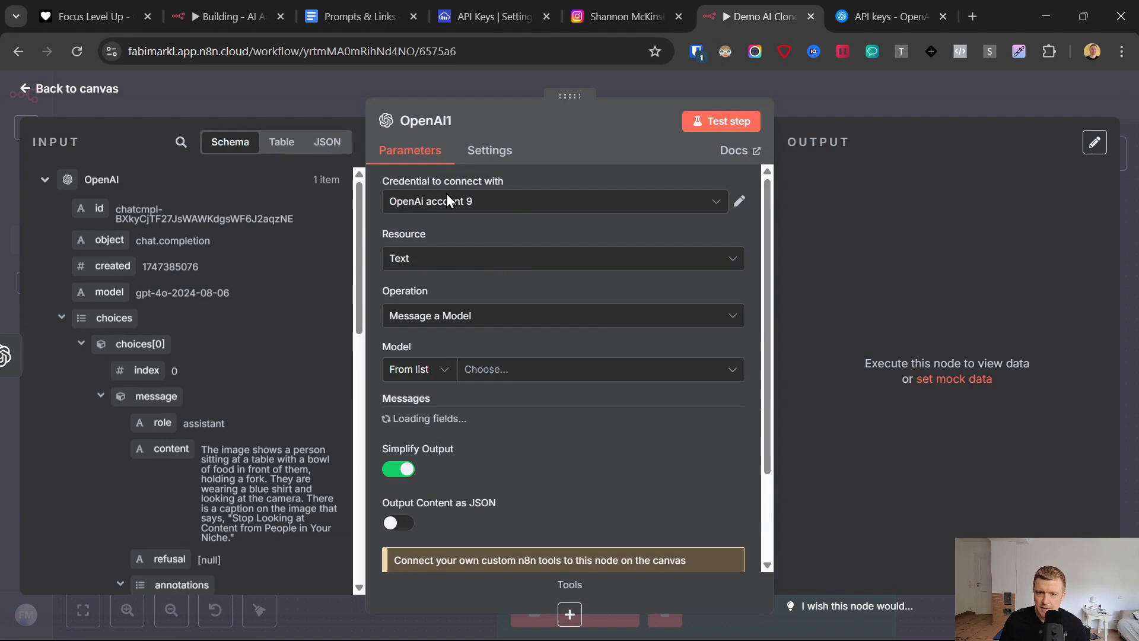
- Choose the OpenAi account 16 credential and set the model to CHATGPT-4O-LATEST
left_click(436, 204)
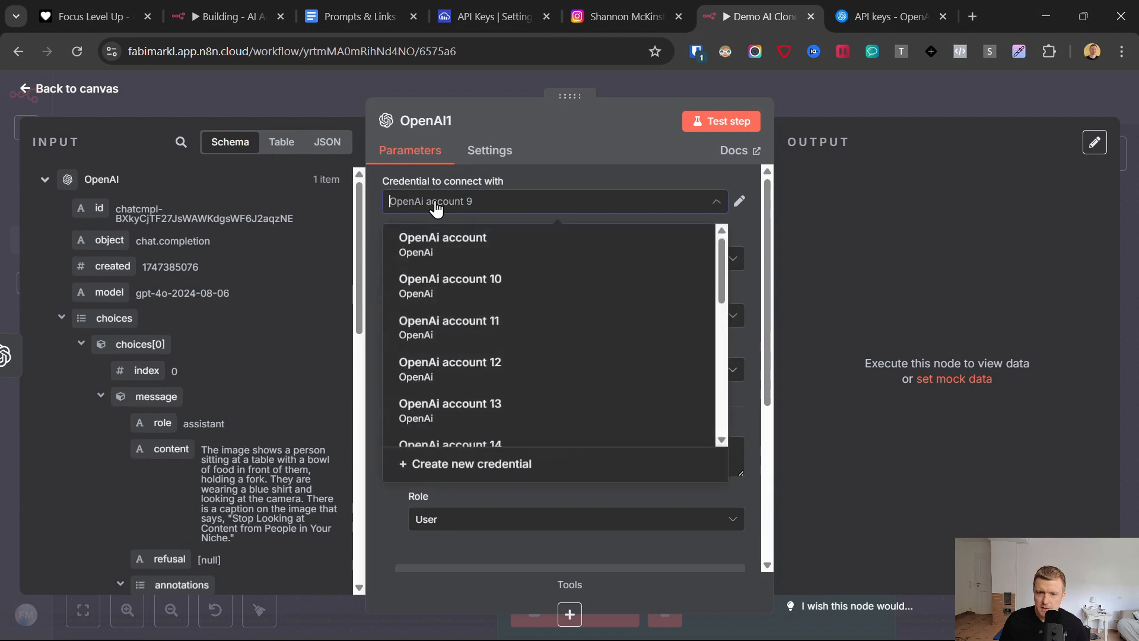
scroll(535, 397, "up", 8)
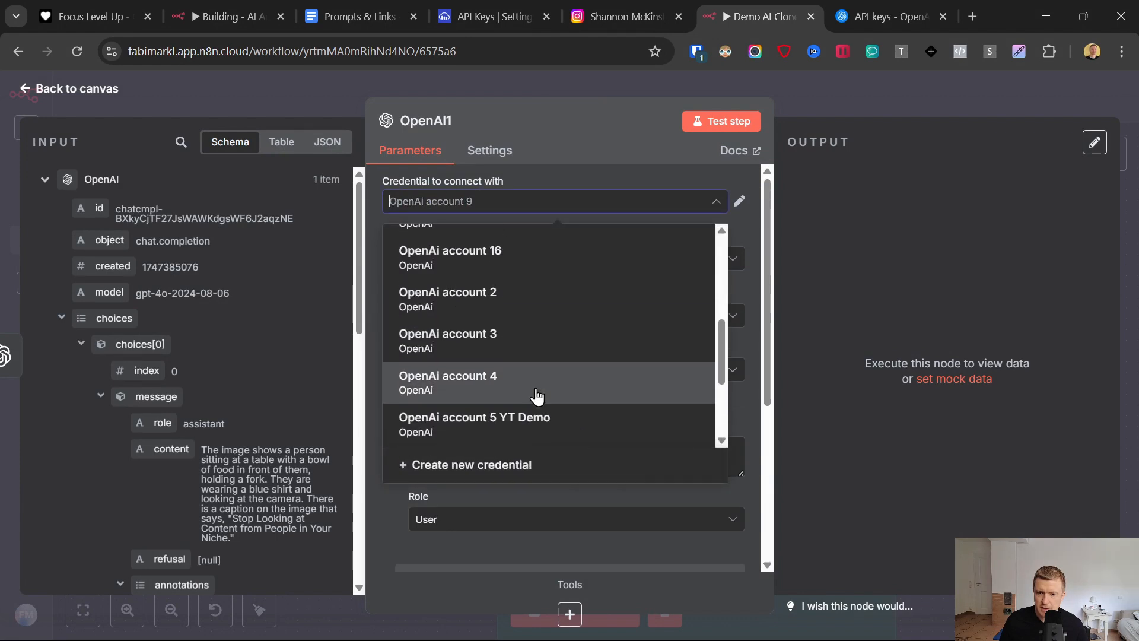
scroll(535, 396, "down", 2)
left_click(519, 416)
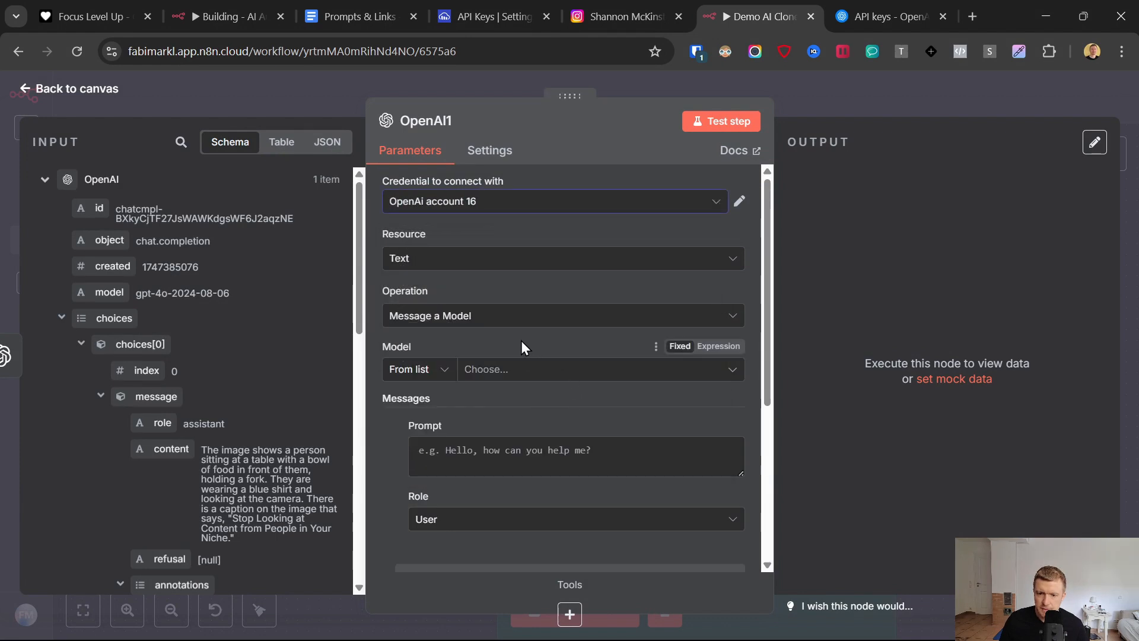
left_click(513, 371)
scroll(430, 477, "down", 3)
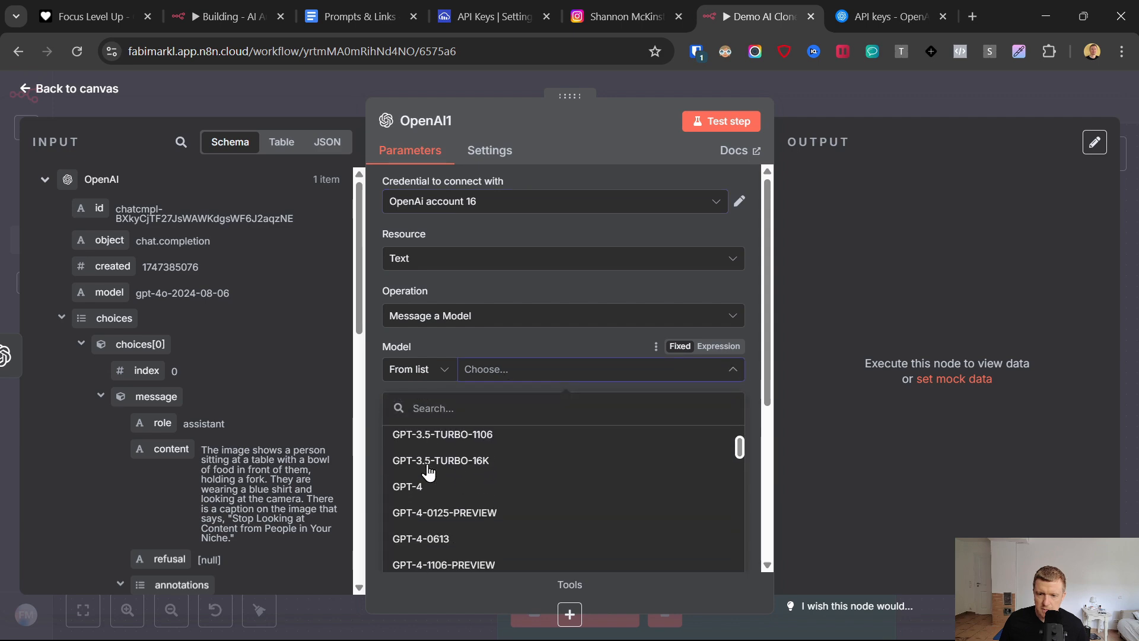
scroll(429, 477, "up", 3)
left_click(426, 433)
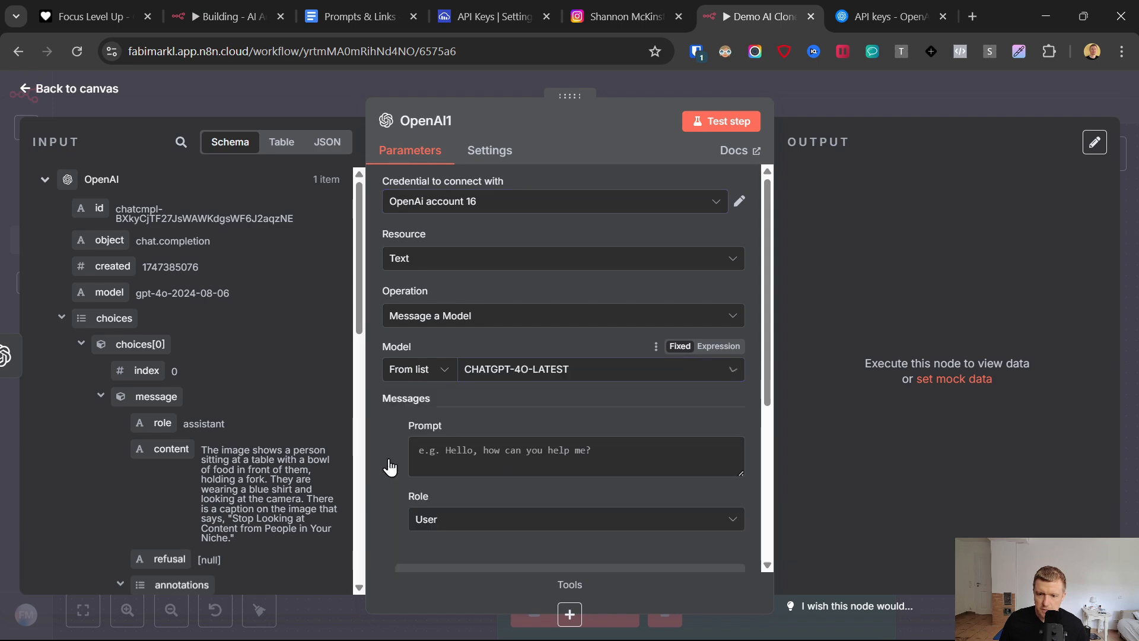
- Copy the full "OpenAI Extract Text from Image" prompt from the Prompts & Links document into the node's prompt
left_click(373, 2)
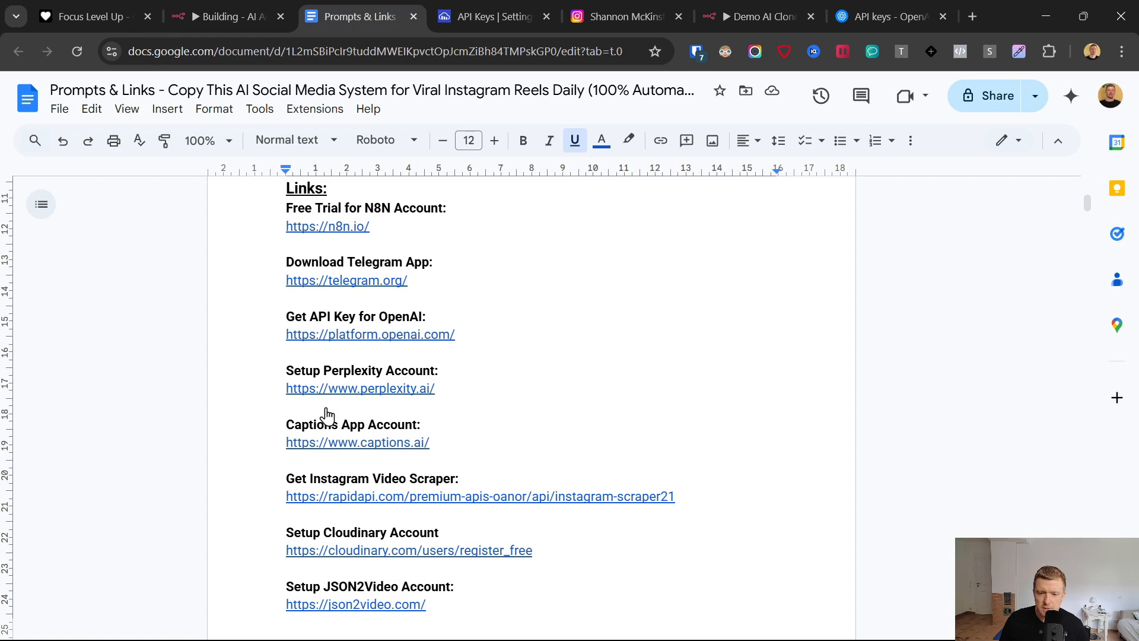
scroll(326, 415, "down", 15)
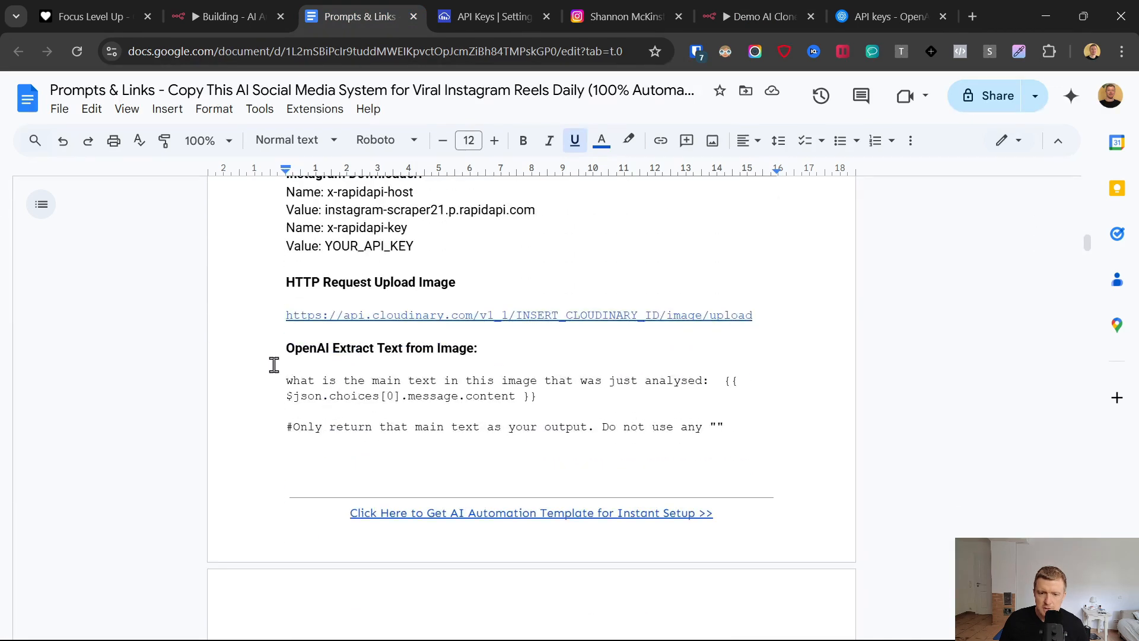
left_click(271, 384)
scroll(271, 384, "down", 1)
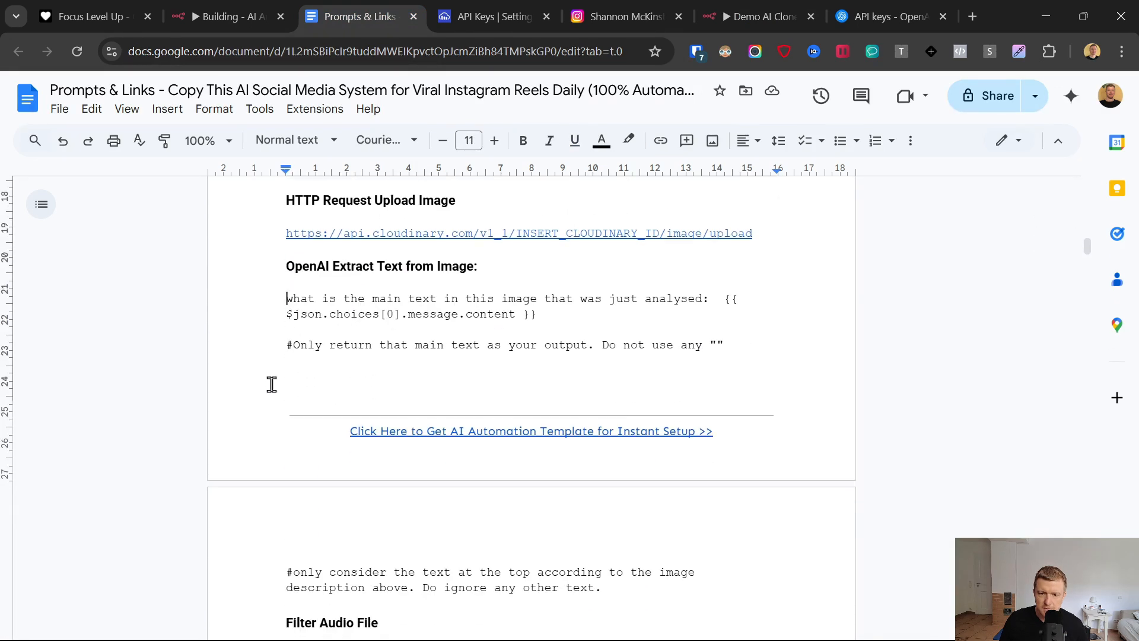
scroll(522, 414, "down", 1)
left_click(601, 588, "shift")
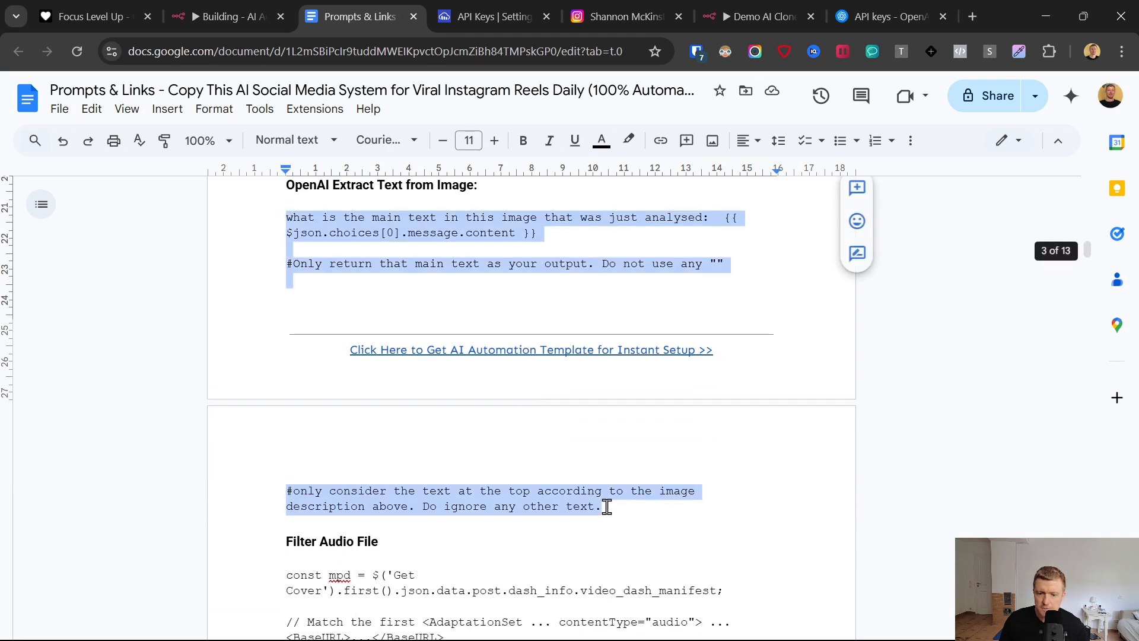
left_click(774, 2)
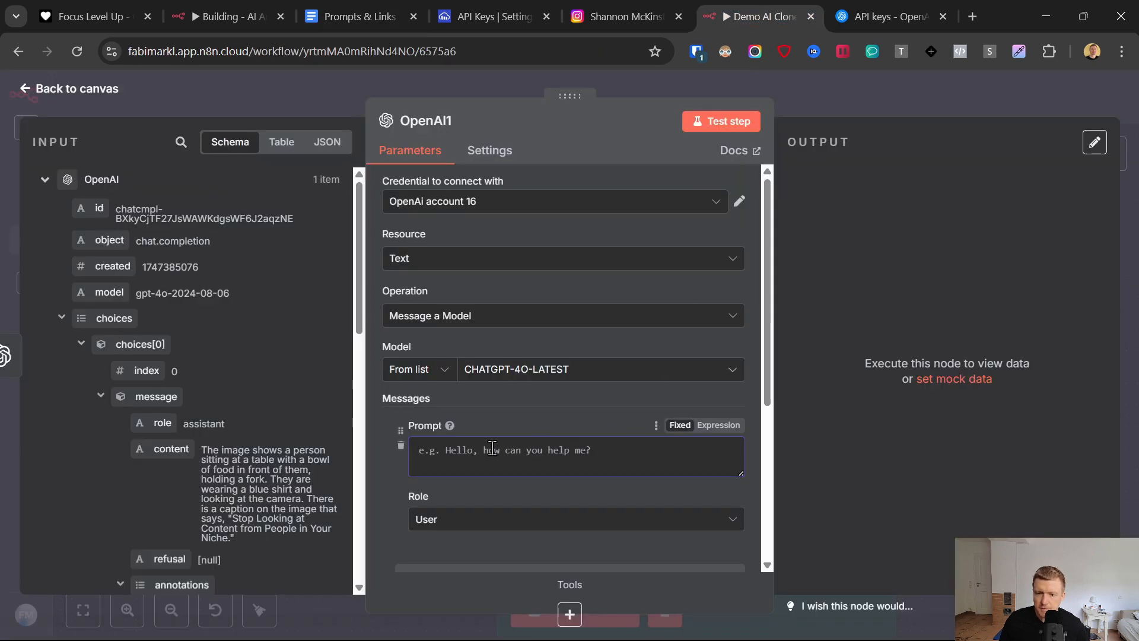
key("ctrl+v")
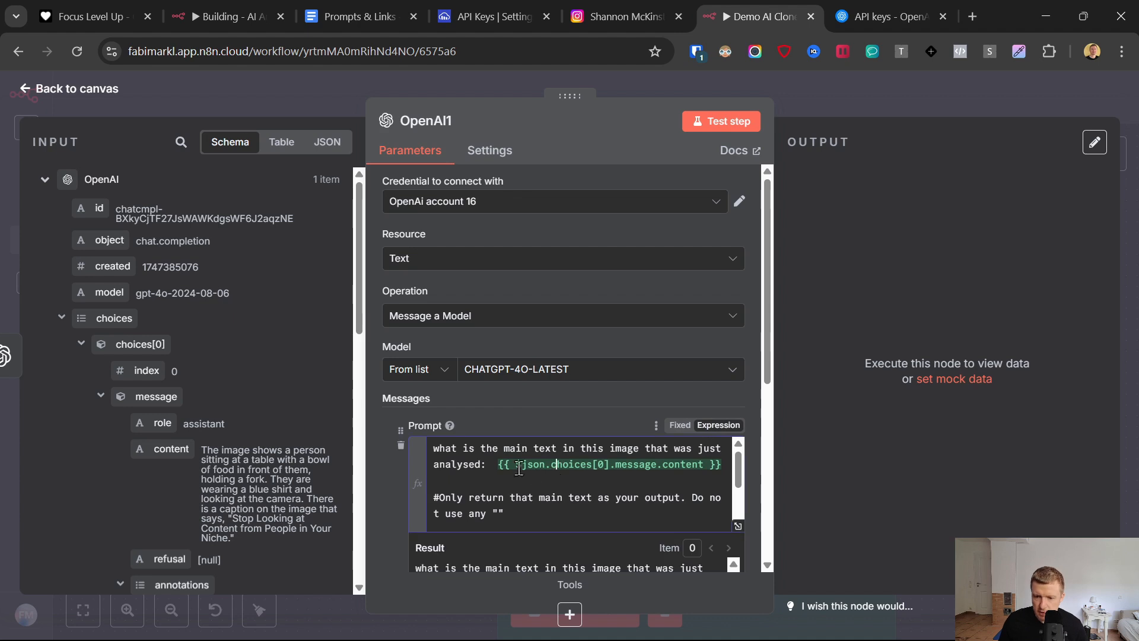
- Replace the prompt's pasted expression with the message content mapped from the OpenAI node's output, set apart on its own line
left_click_drag(491, 464, 708, 467)
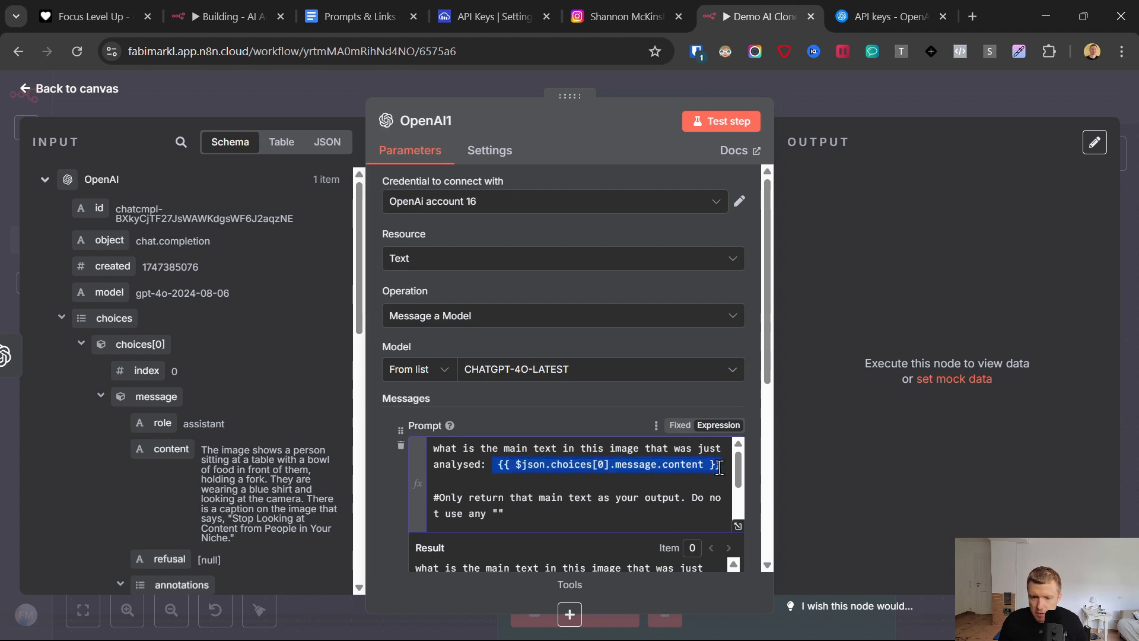
key("BackSpace")
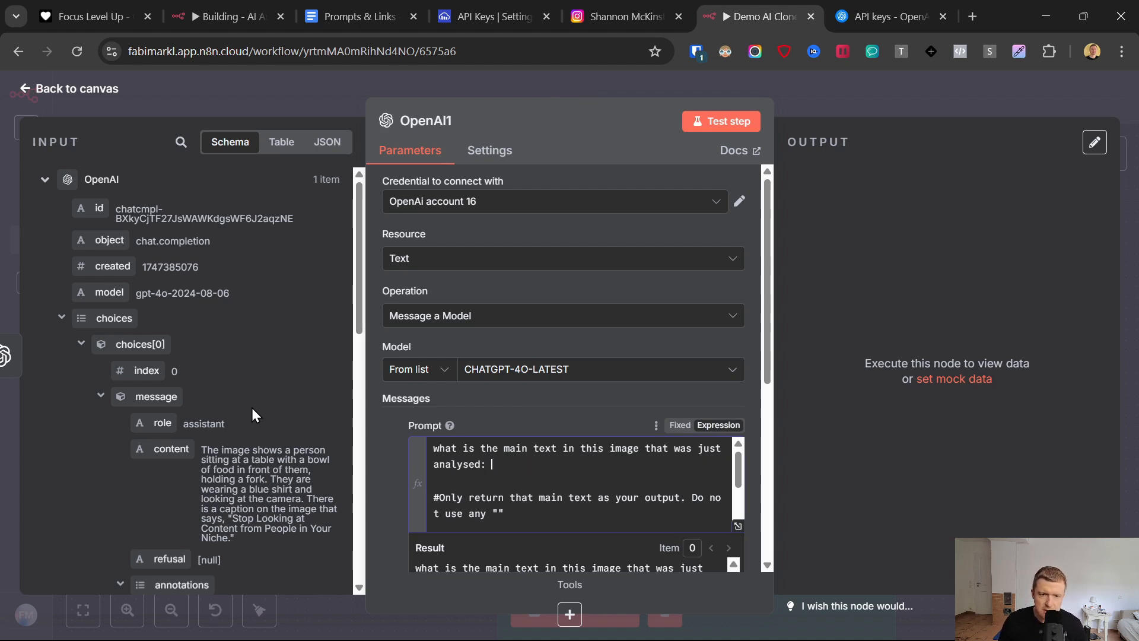
scroll(158, 361, "down", 2)
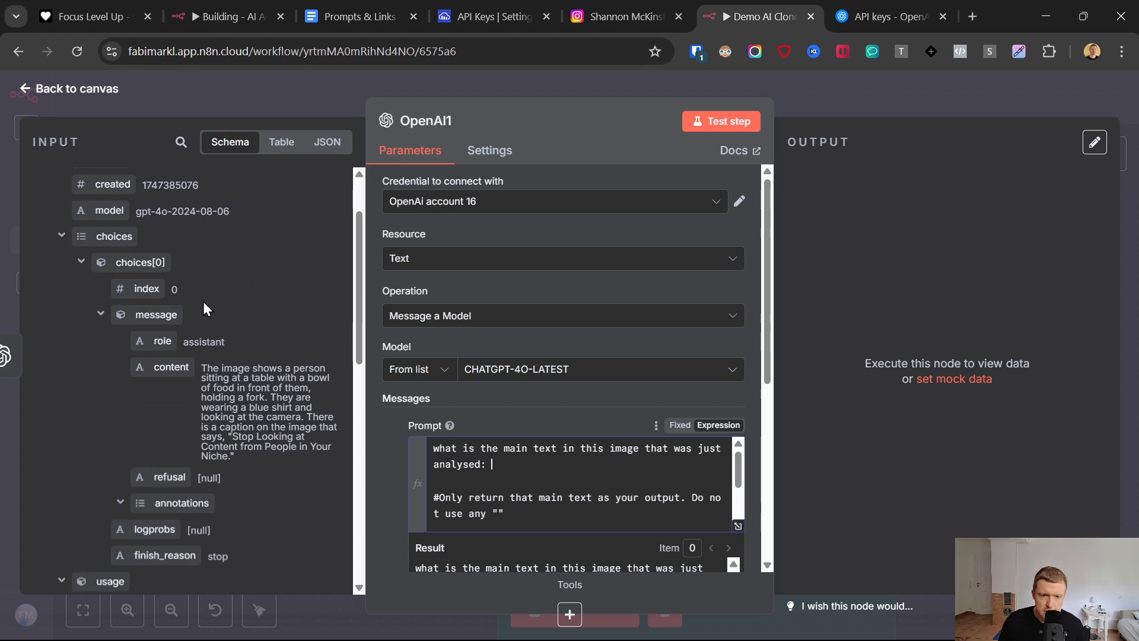
scroll(95, 199, "up", 2)
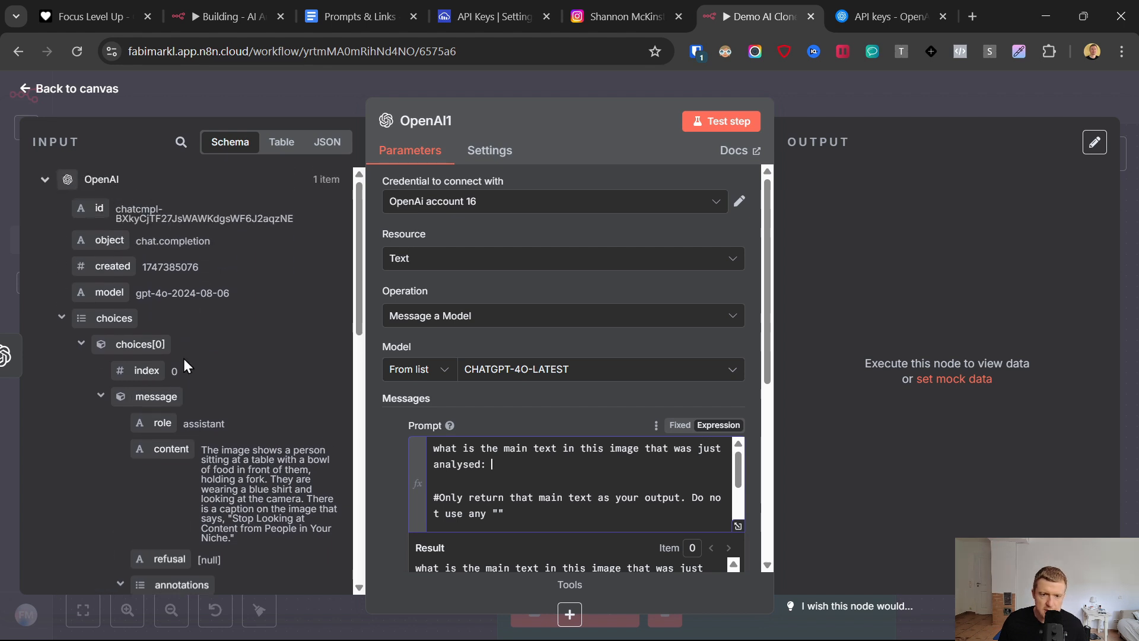
left_click_drag(162, 448, 519, 477)
left_click(523, 468)
key("Return")
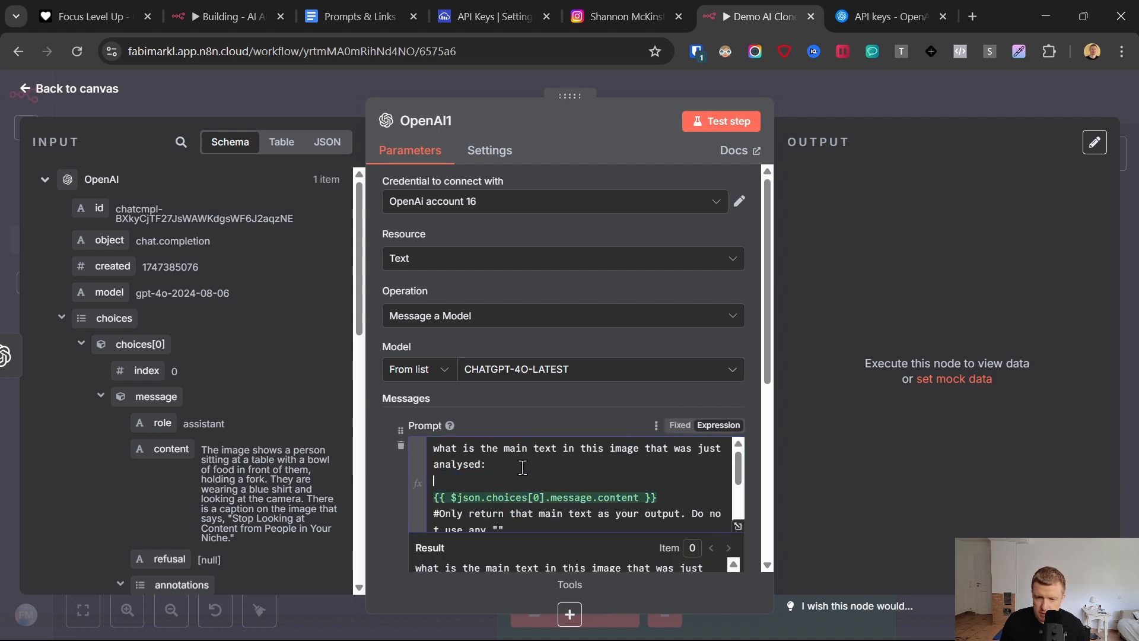
key("Return")
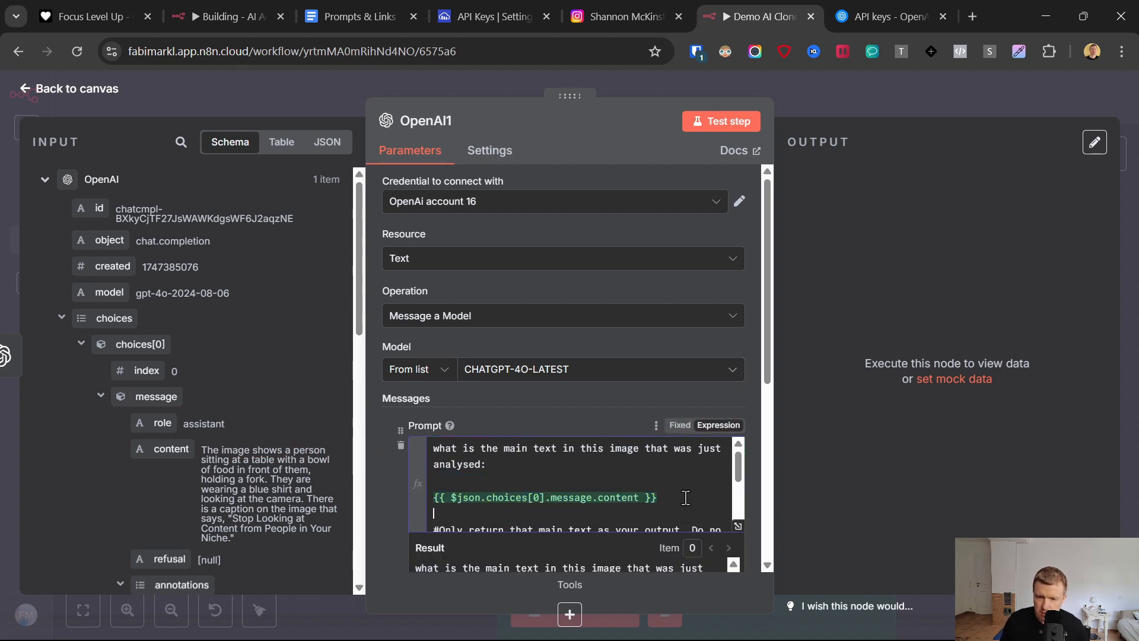
- Test the node and compare the extracted content text with the reel's cover on Instagram
scroll(526, 477, "down", 2)
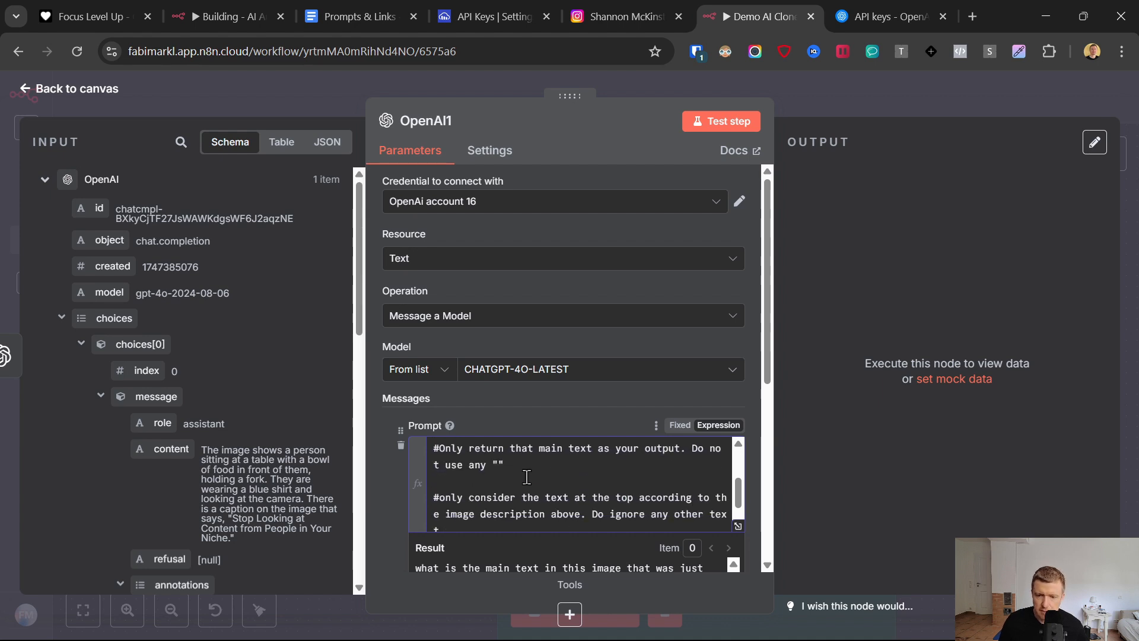
left_click(699, 122)
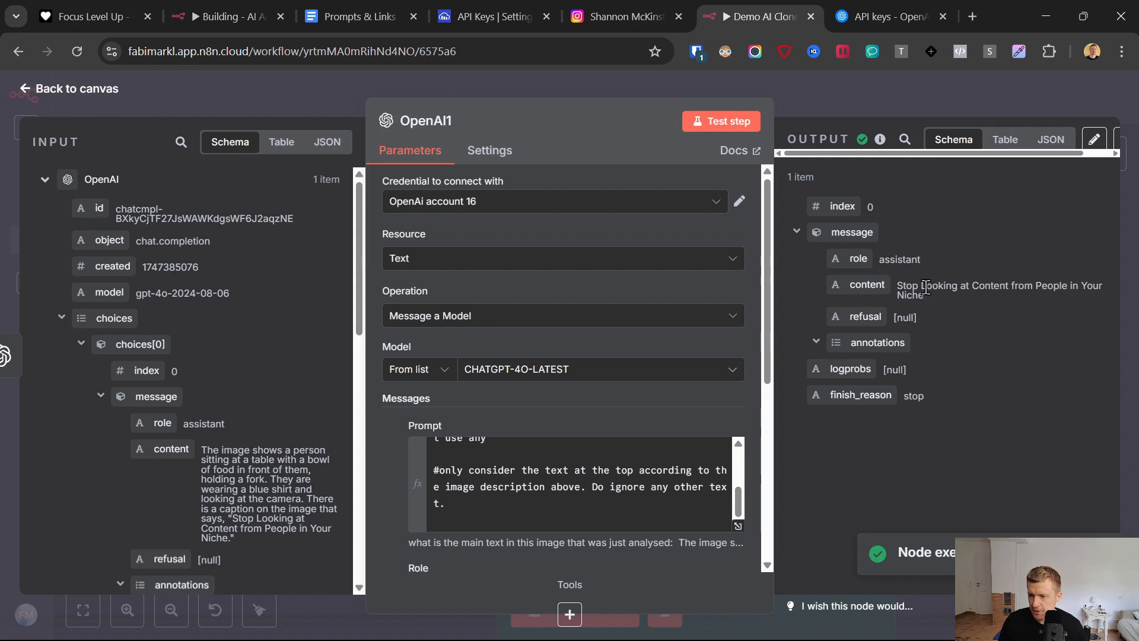
triple_click(926, 288)
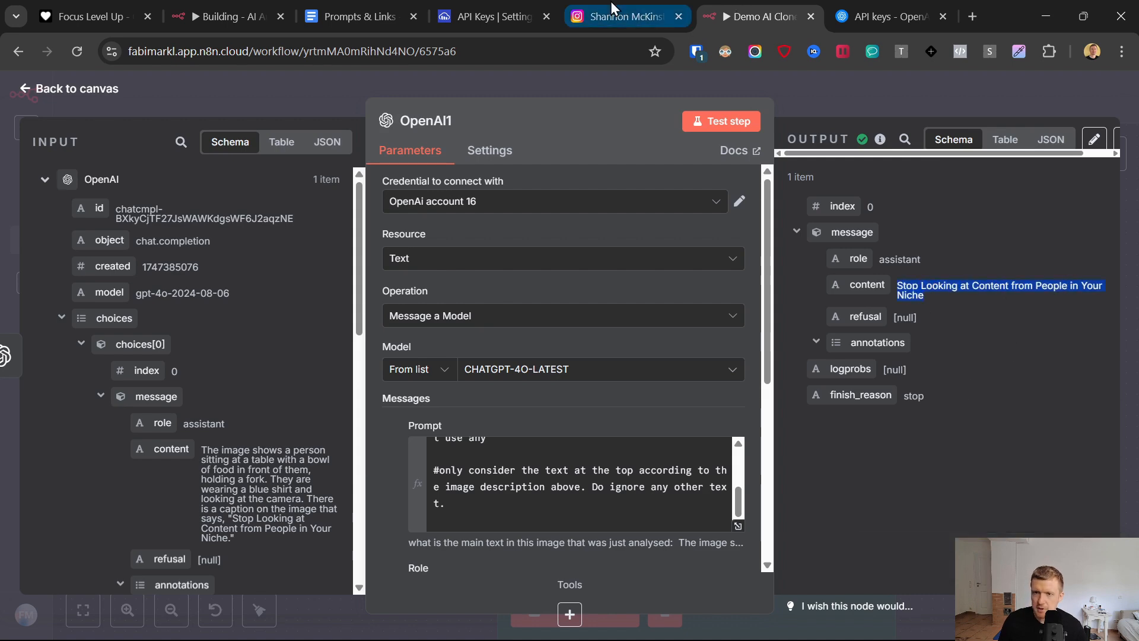
left_click(617, 16)
left_click(756, 16)
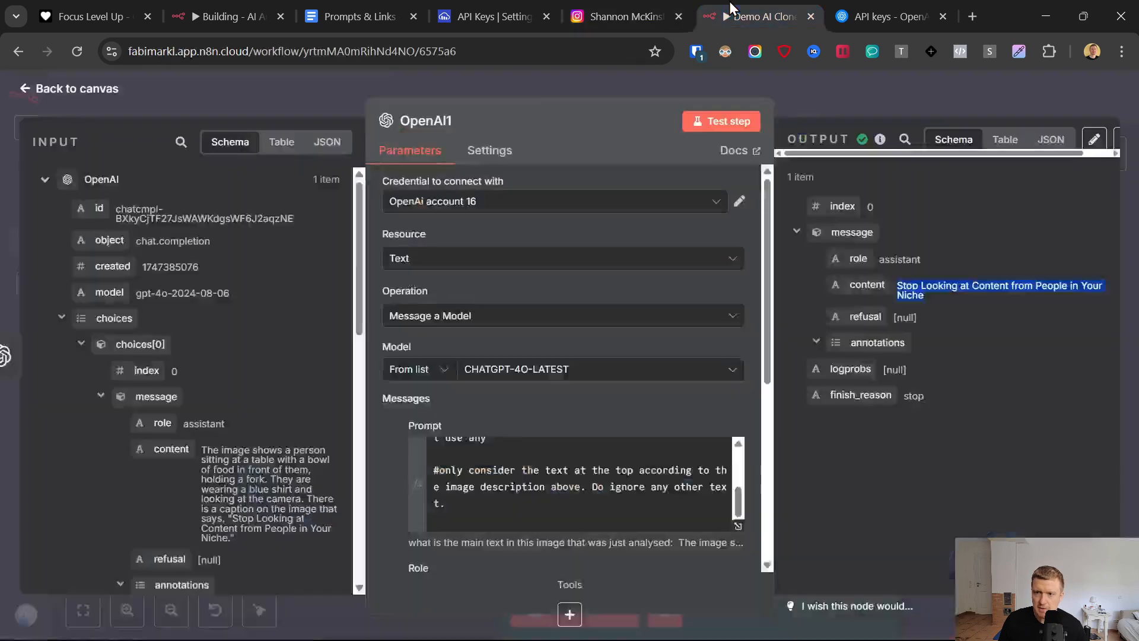
- Rename the new OpenAI node as Get Text
left_click(425, 121)
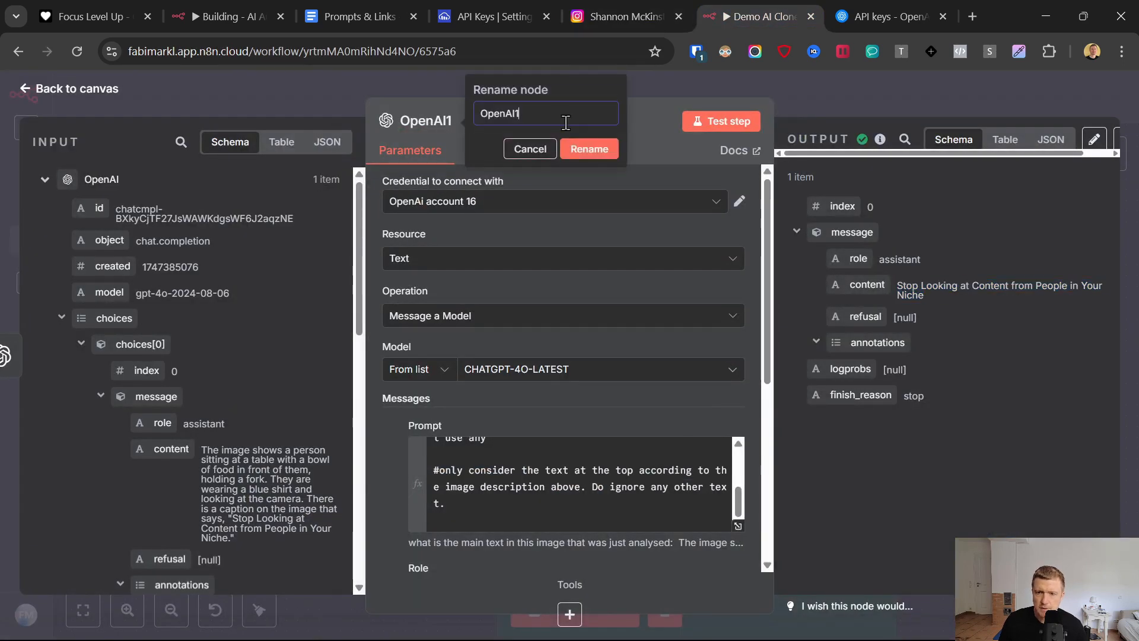
type("Get Text")
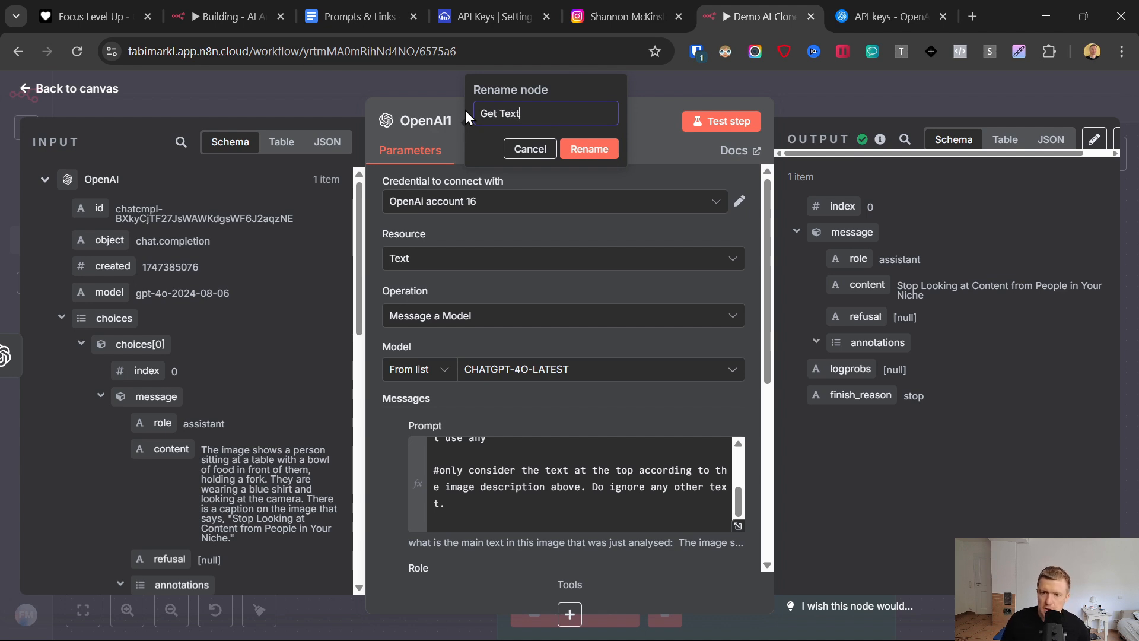
key("Return")
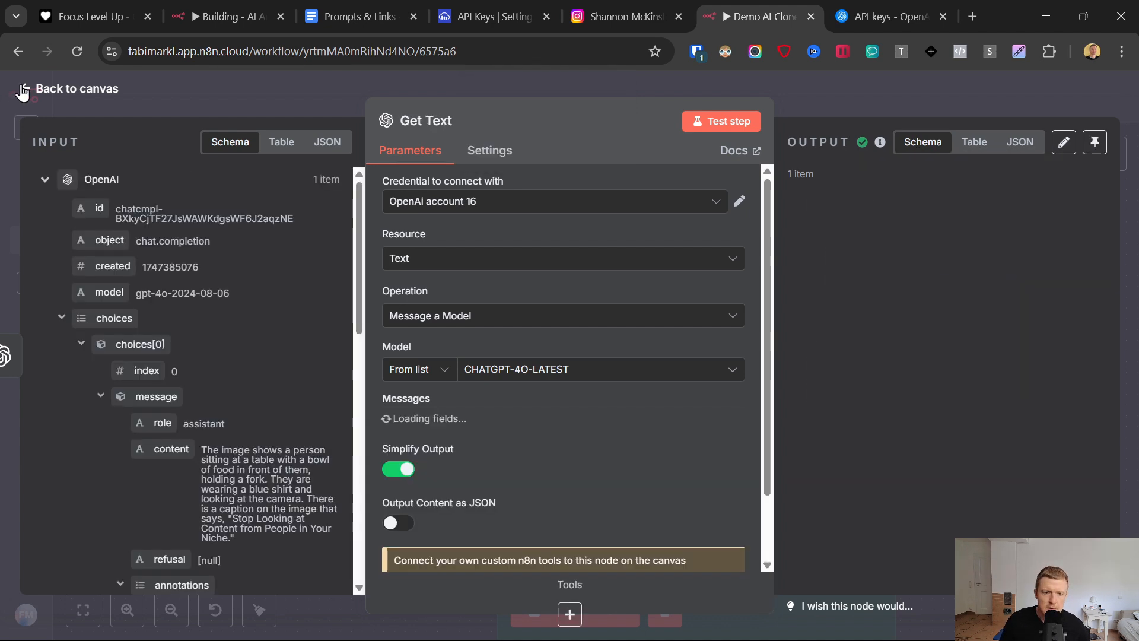
- Return to the canvas, place the Get Text node close beside the OpenAI node, and save the workflow
key("Escape")
left_click_drag(719, 215, 665, 215)
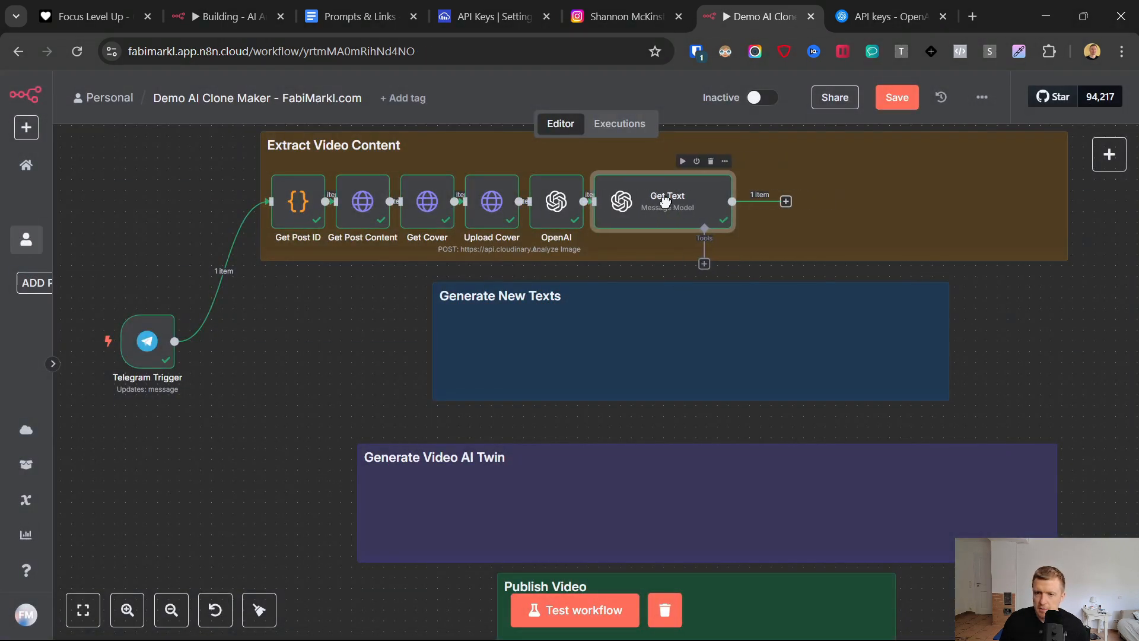
left_click(897, 99)
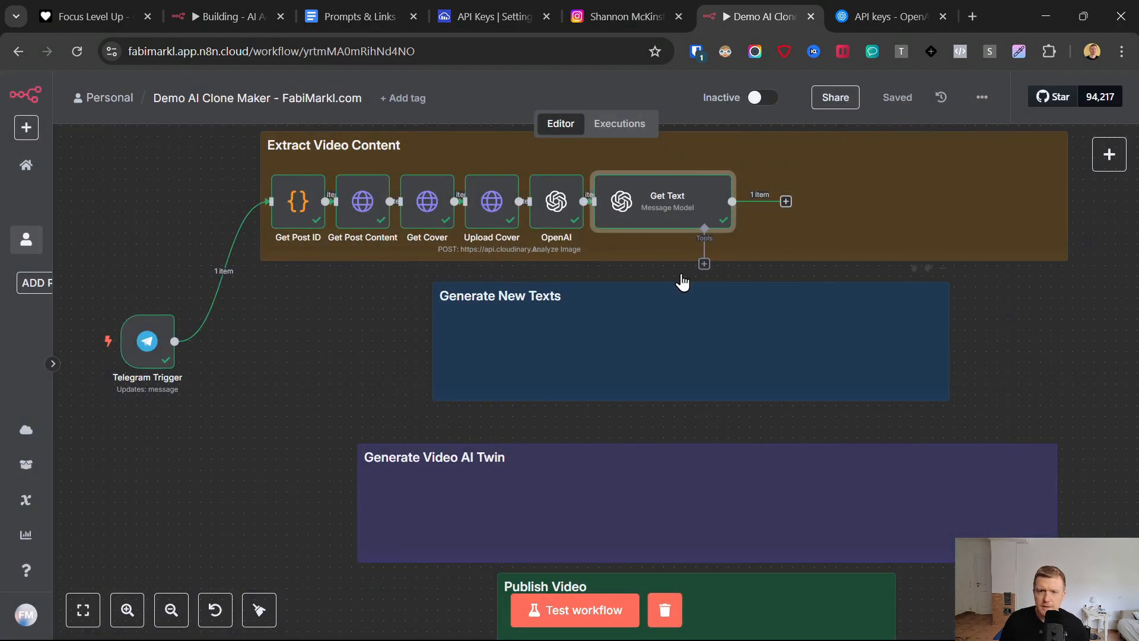
- Open the node search after Get Text and view the "Stop Looking at Content from People in Your Niche" reel on Instagram
scroll(765, 332, "up", 3)
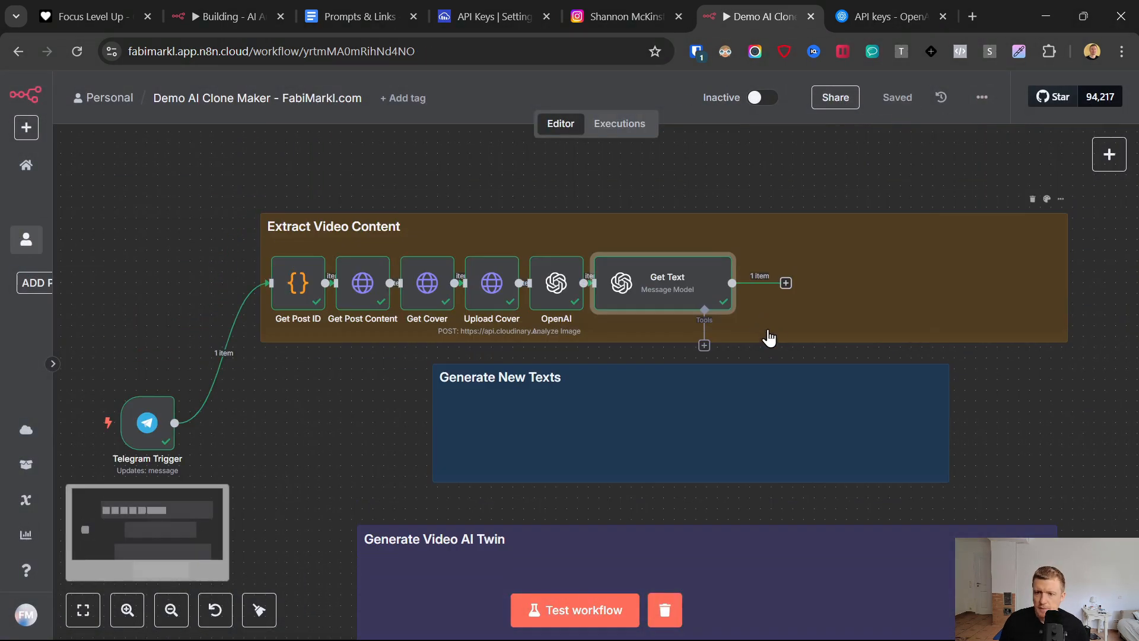
left_click(787, 287)
left_click(608, 5)
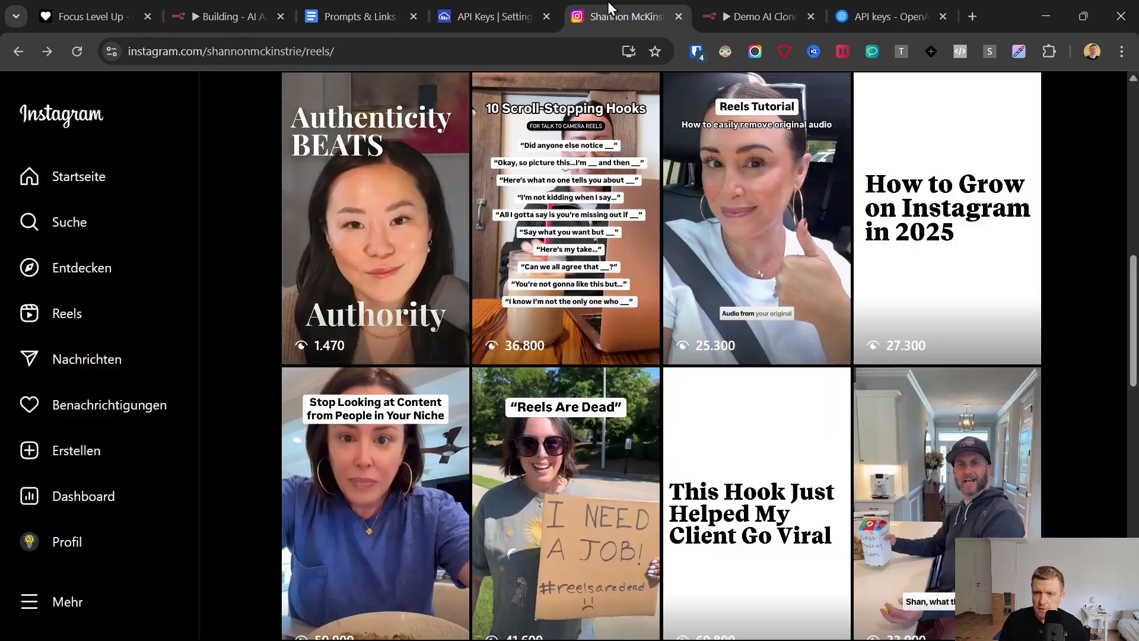
left_click(398, 395)
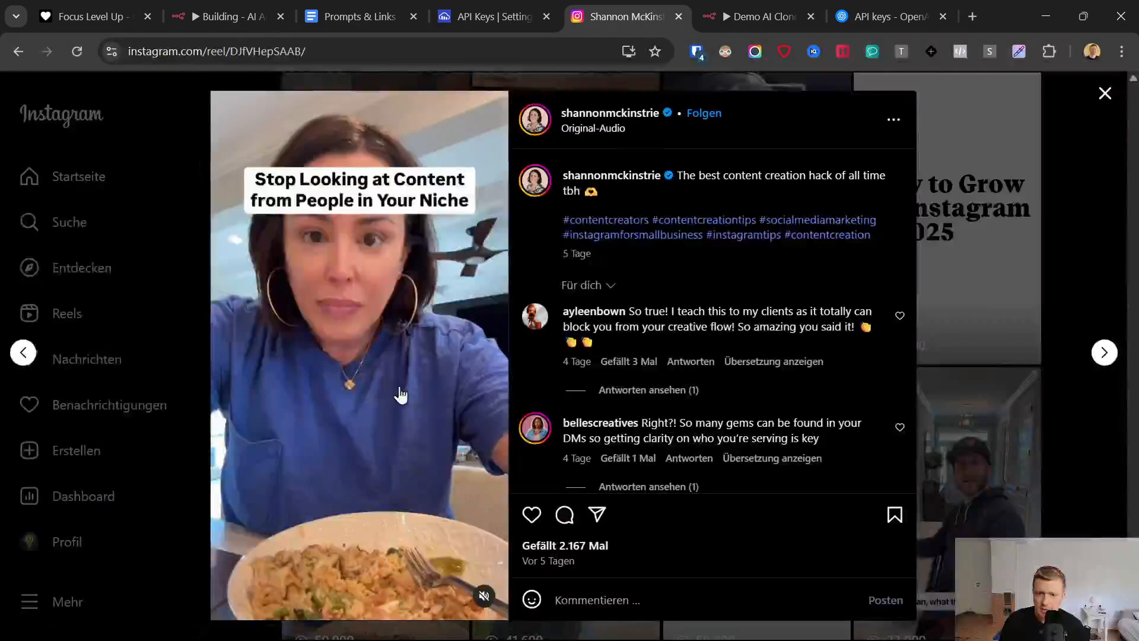
left_click(152, 285)
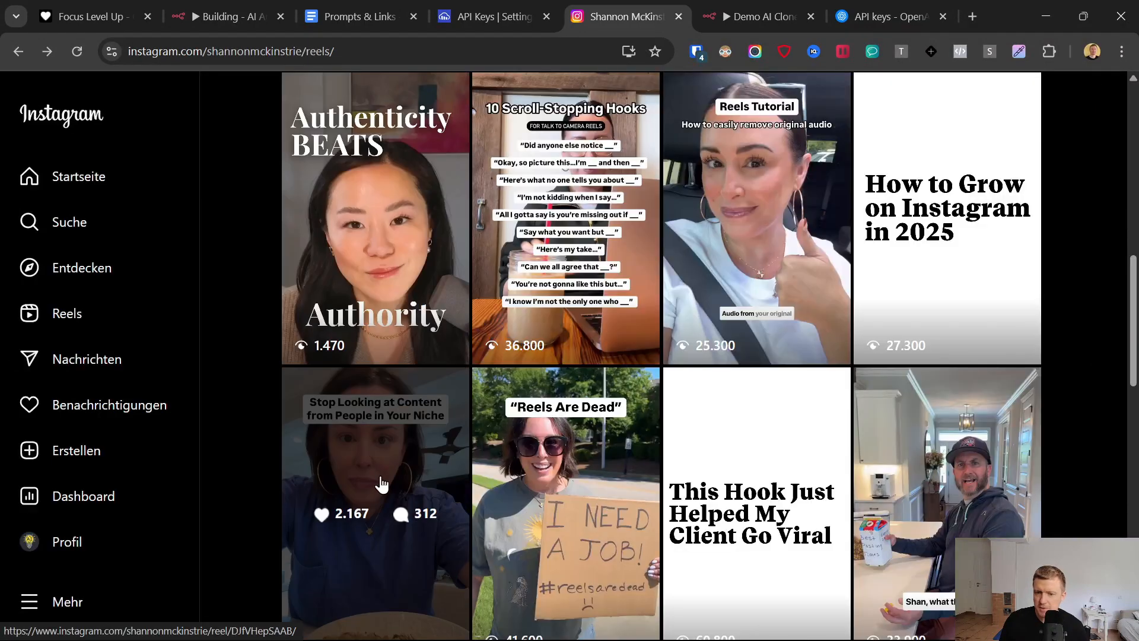
left_click(759, 3)
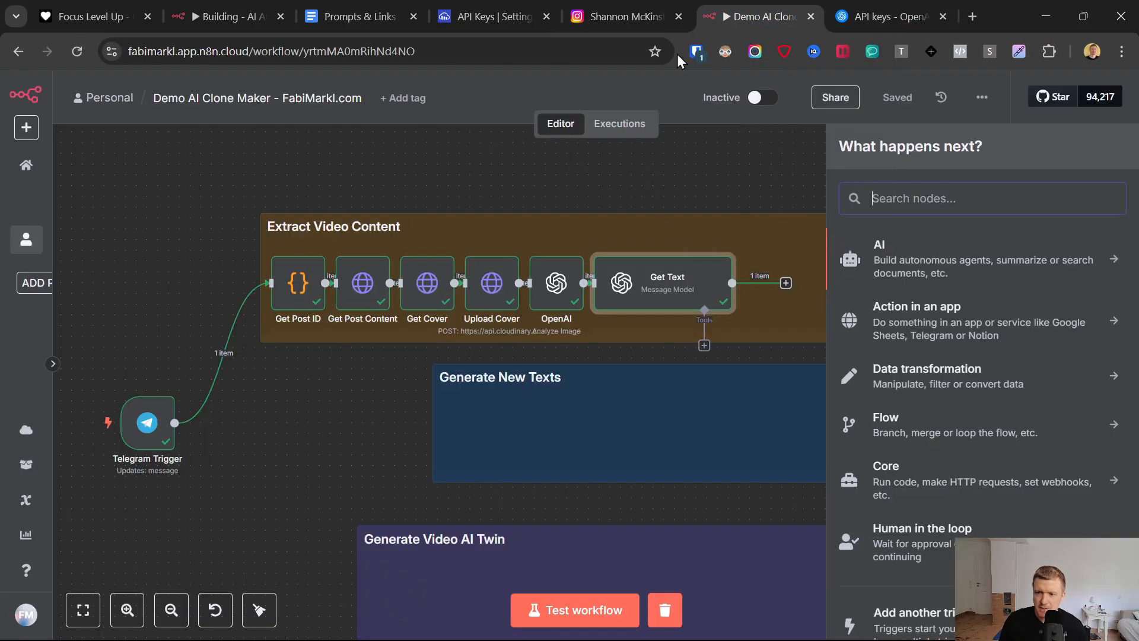
- Add a Code node after Get Text, clear its default JavaScript, and glance at the reels on Instagram
left_click(742, 444)
left_click(786, 284)
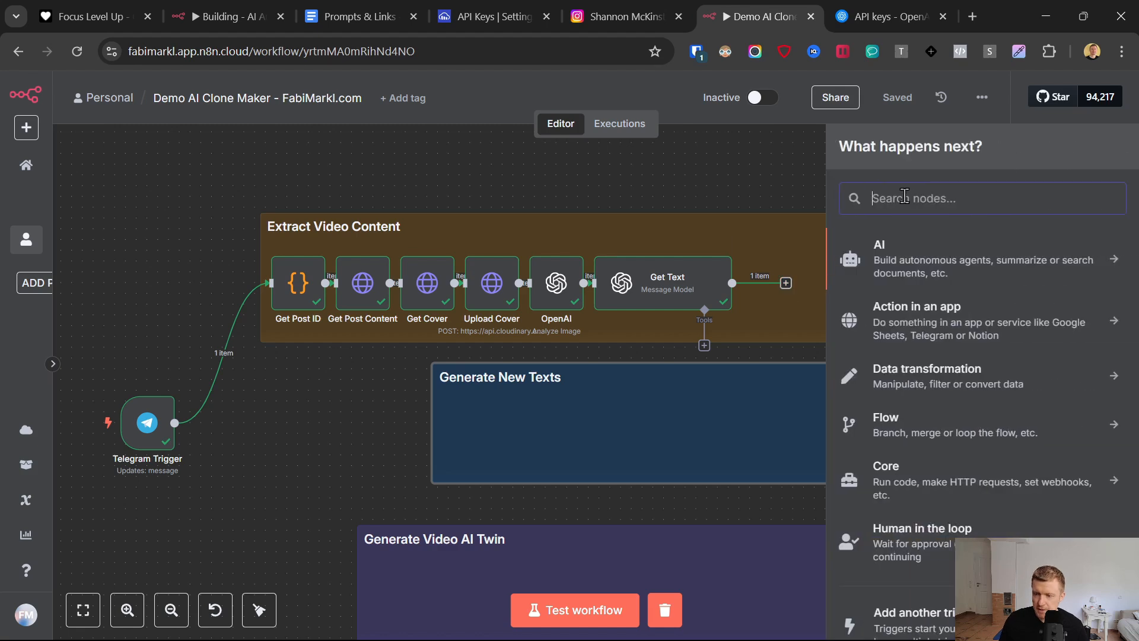
type("code")
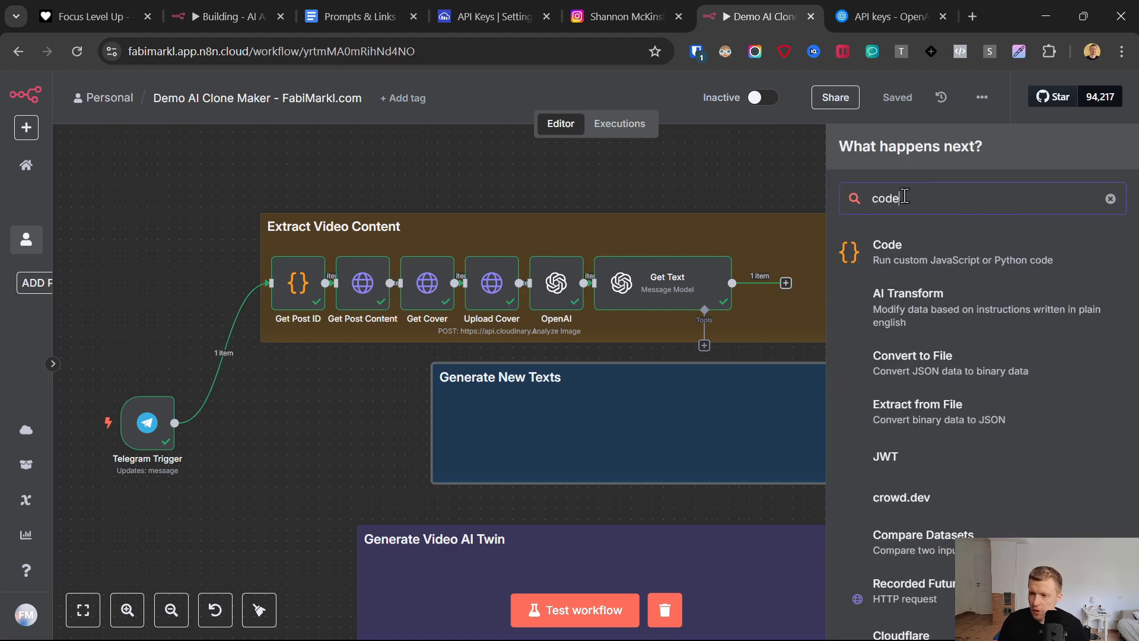
left_click(884, 249)
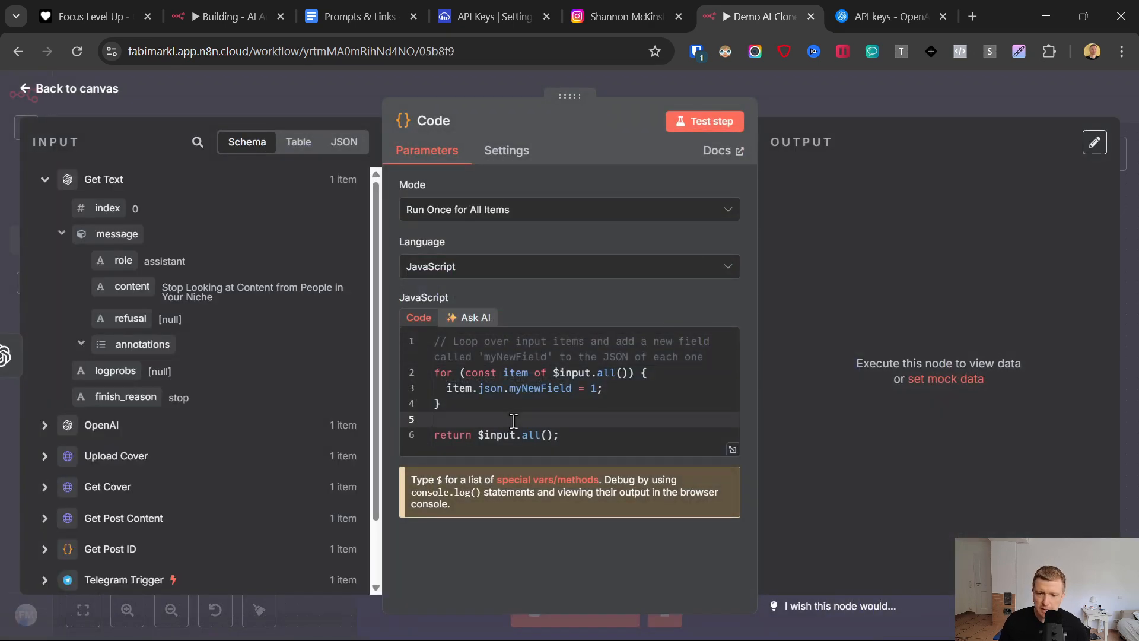
key("ctrl+a")
key("BackSpace")
left_click(601, 6)
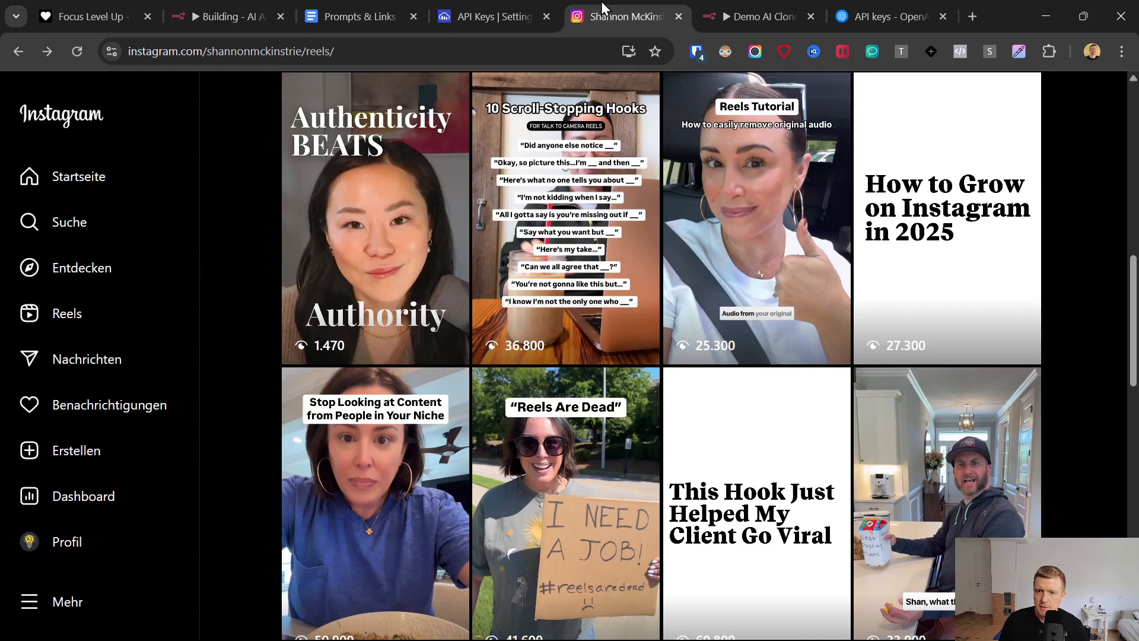
left_click(749, 11)
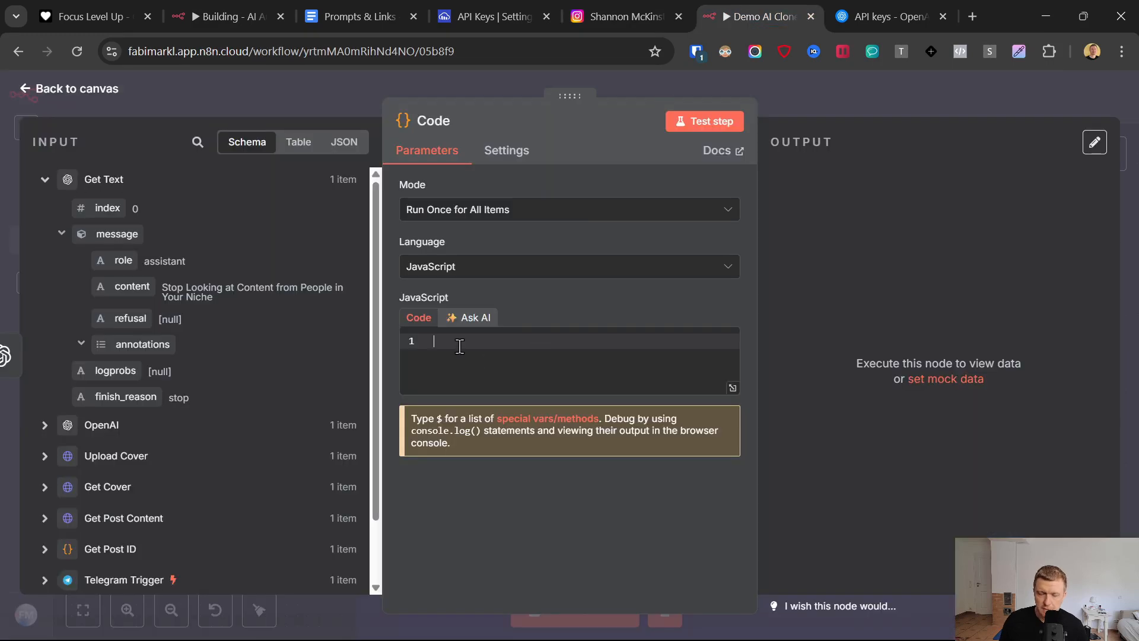
- Rename the new Code node as Filter Audio
left_click(437, 131)
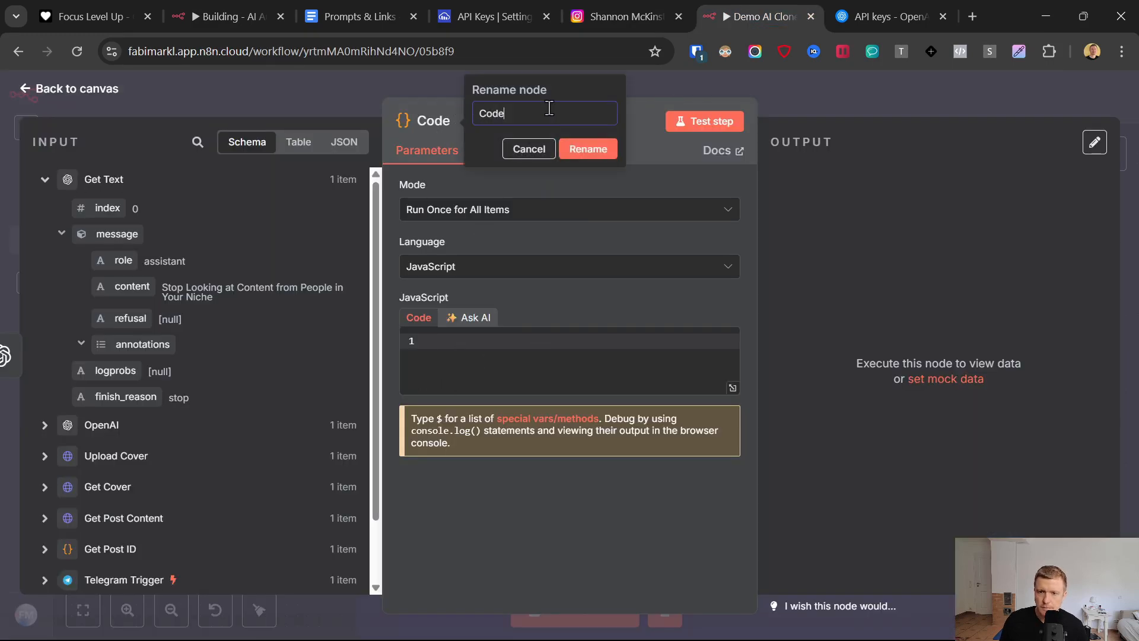
type("Filter Audio")
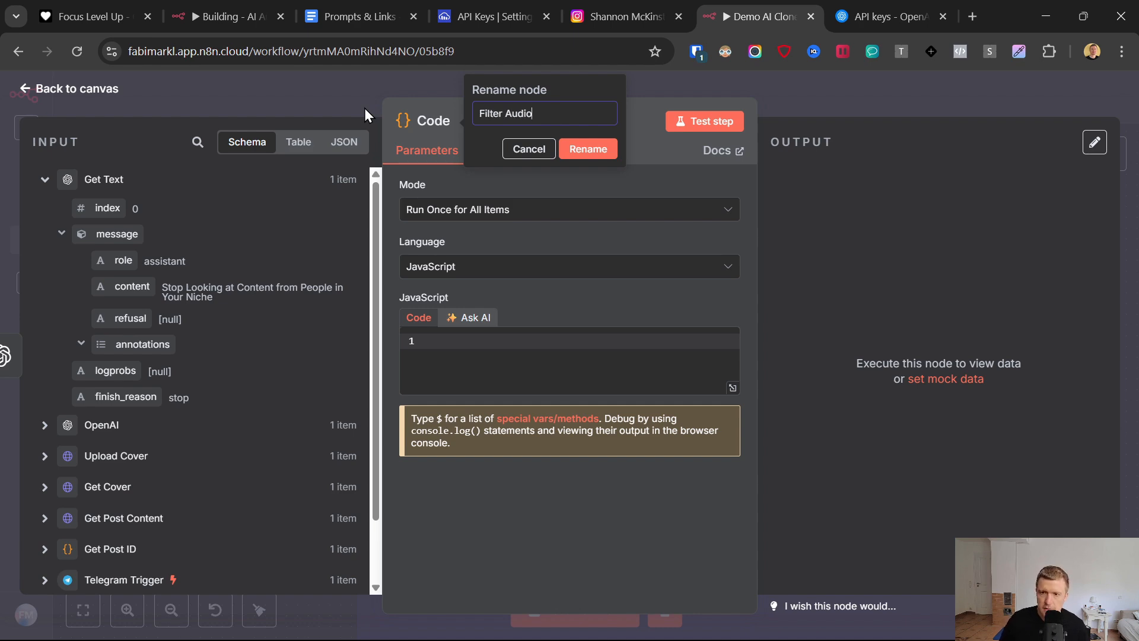
left_click(588, 149)
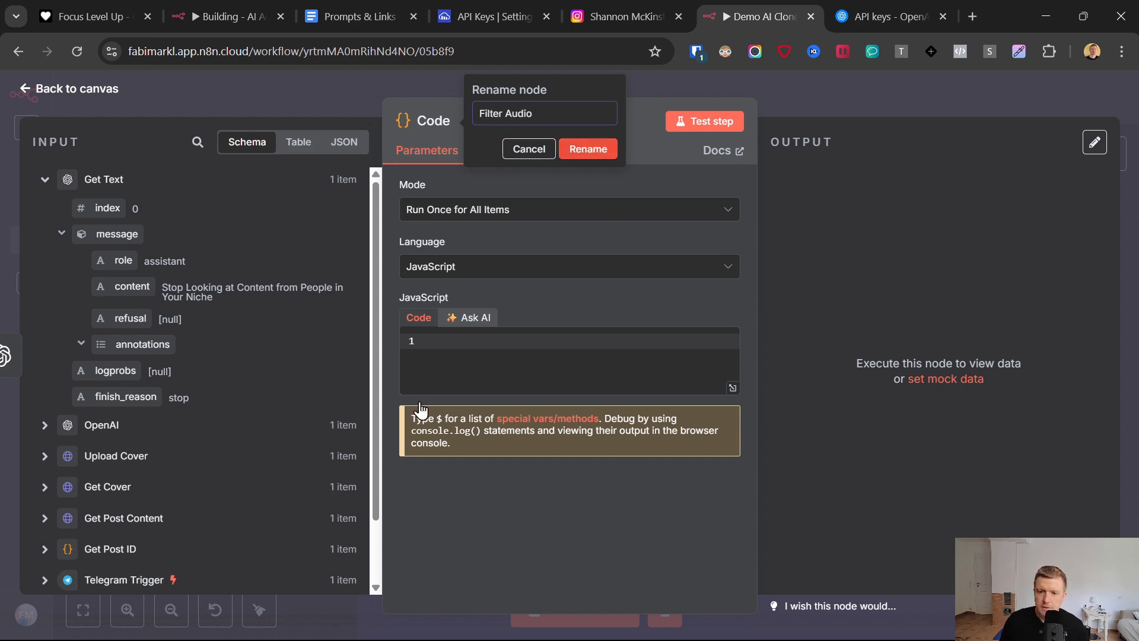
- Copy the Filter Audio File code from the Prompts & Links document and replace the Filter Audio node's JavaScript with it
left_click(341, 6)
scroll(577, 544, "down", 4)
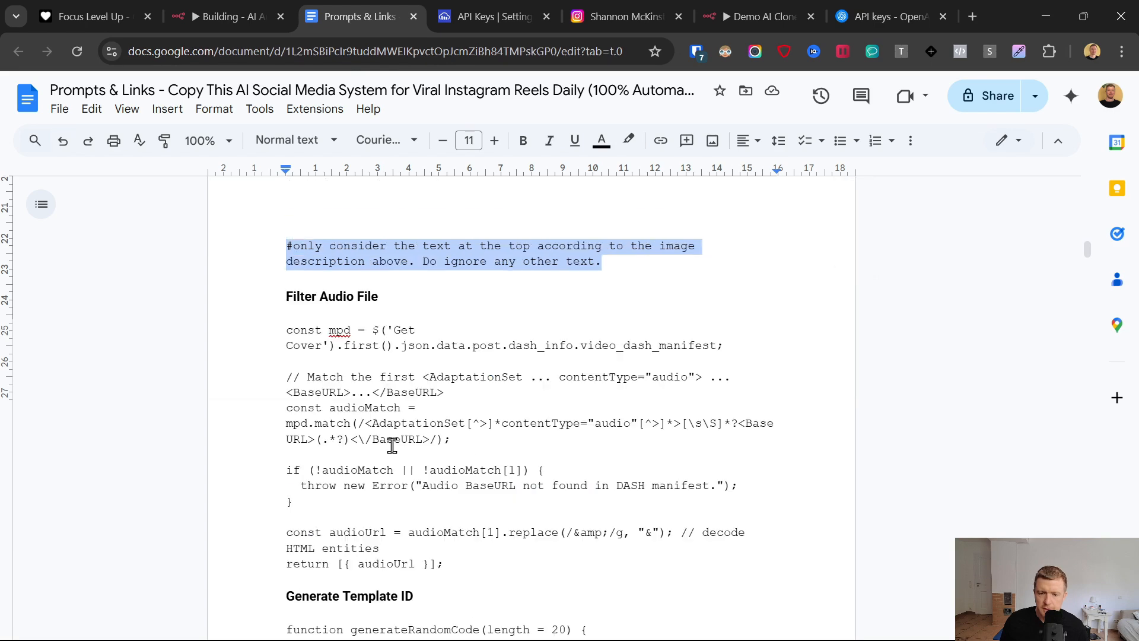
left_click(285, 331)
scroll(437, 427, "down", 3)
left_click(463, 400, "shift")
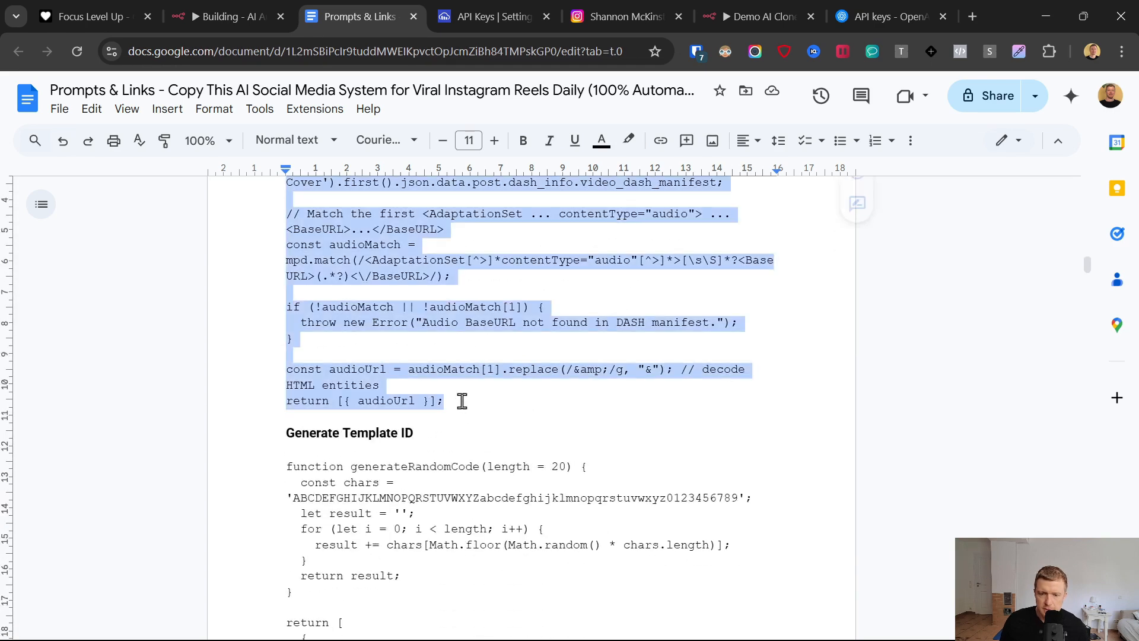
left_click(774, 3)
left_click(517, 390)
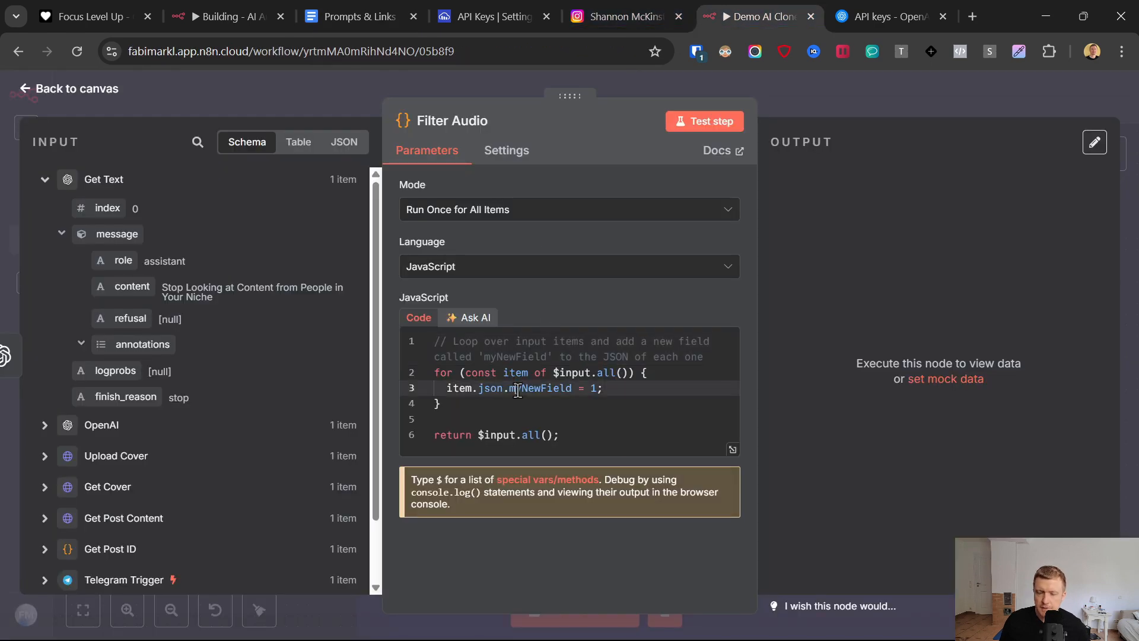
key("ctrl+a")
key("ctrl+v")
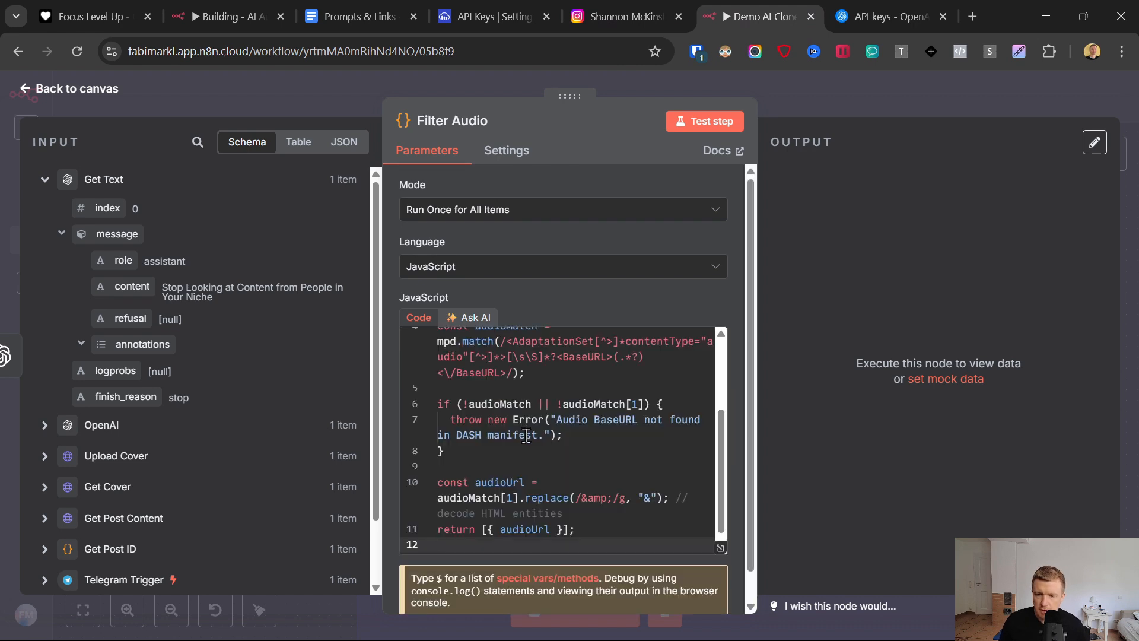
- Examine the code's mpd source path and the Get Post Content input data down to video_dash_manifest under dash_info
scroll(528, 438, "up", 3)
left_click(510, 380)
scroll(232, 375, "down", 1)
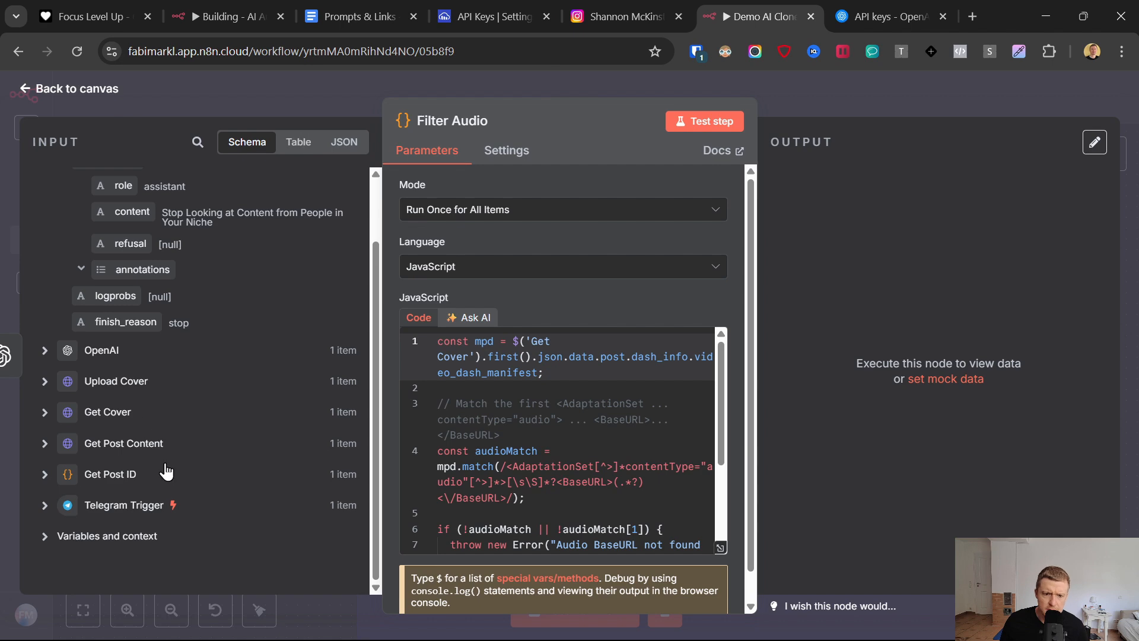
left_click(45, 443)
scroll(98, 365, "down", 3)
scroll(243, 443, "down", 3)
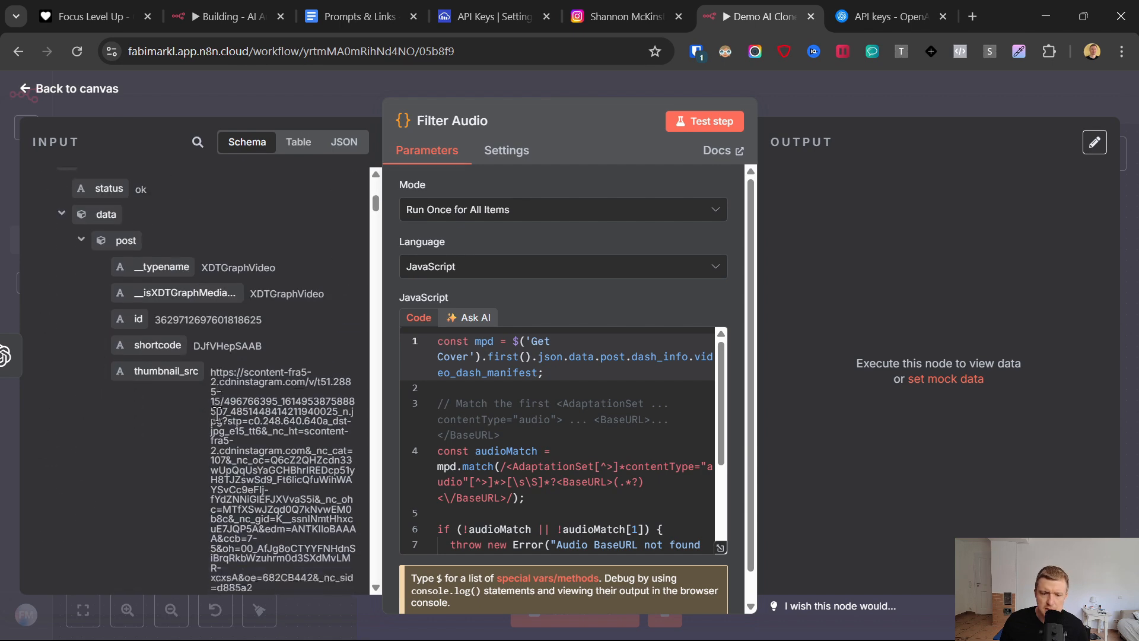
scroll(173, 323, "down", 10)
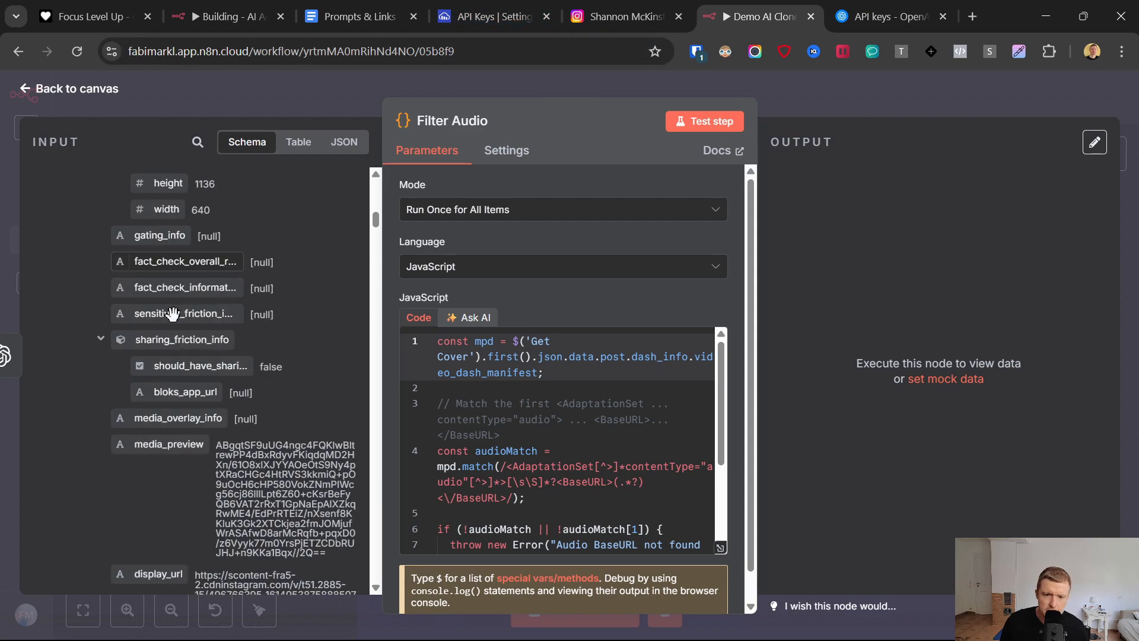
scroll(174, 323, "down", 10)
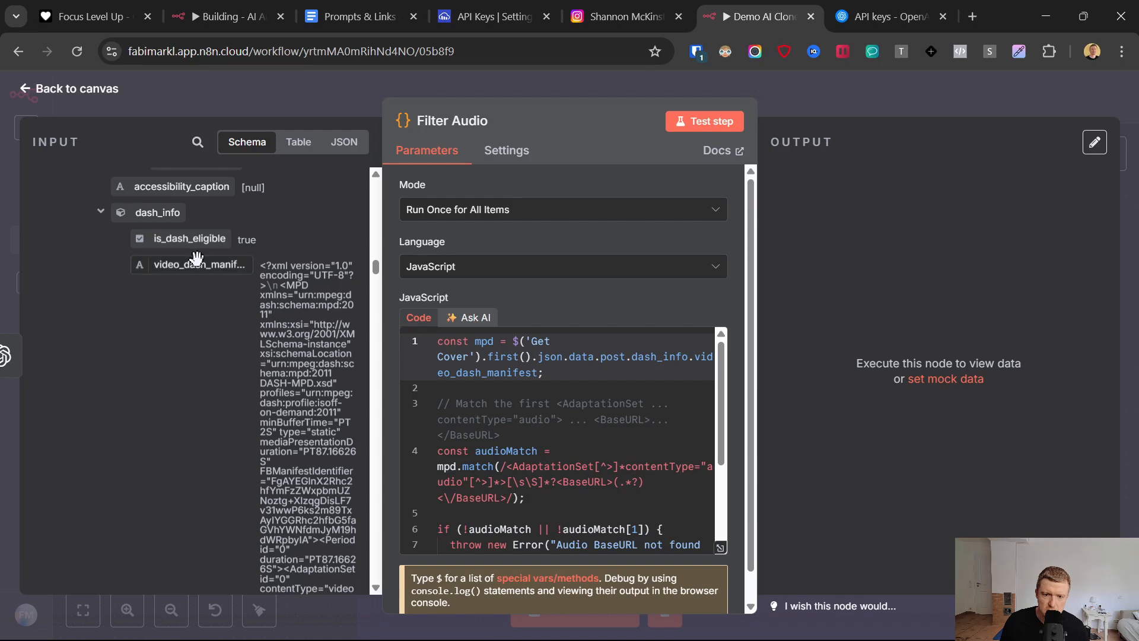
scroll(223, 383, "down", 4)
scroll(223, 382, "up", 5)
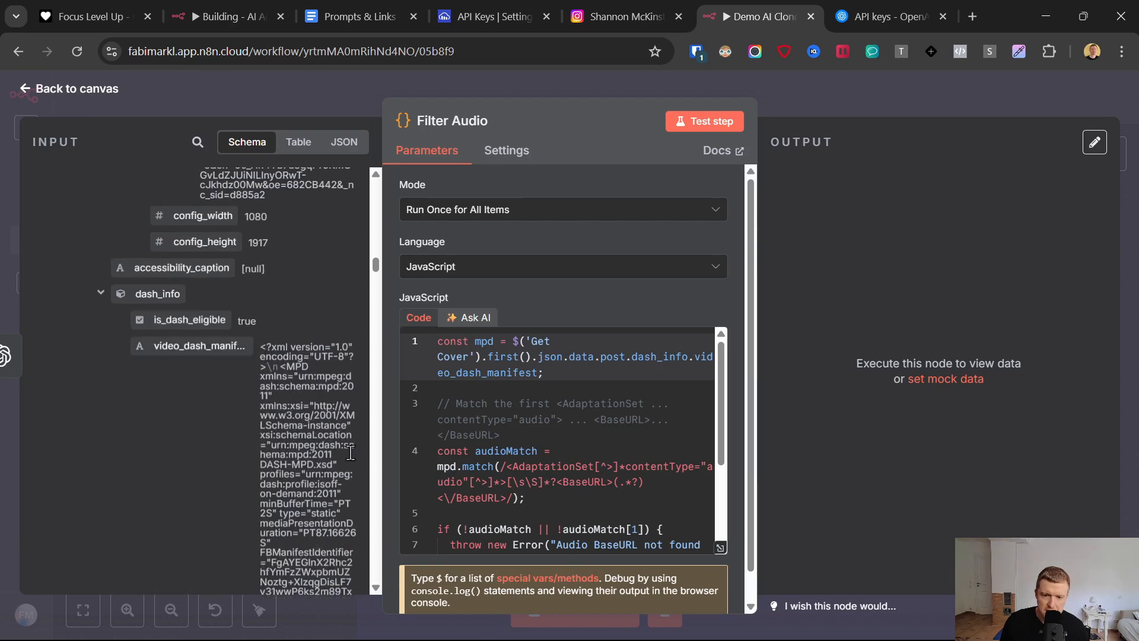
scroll(283, 399, "down", 4)
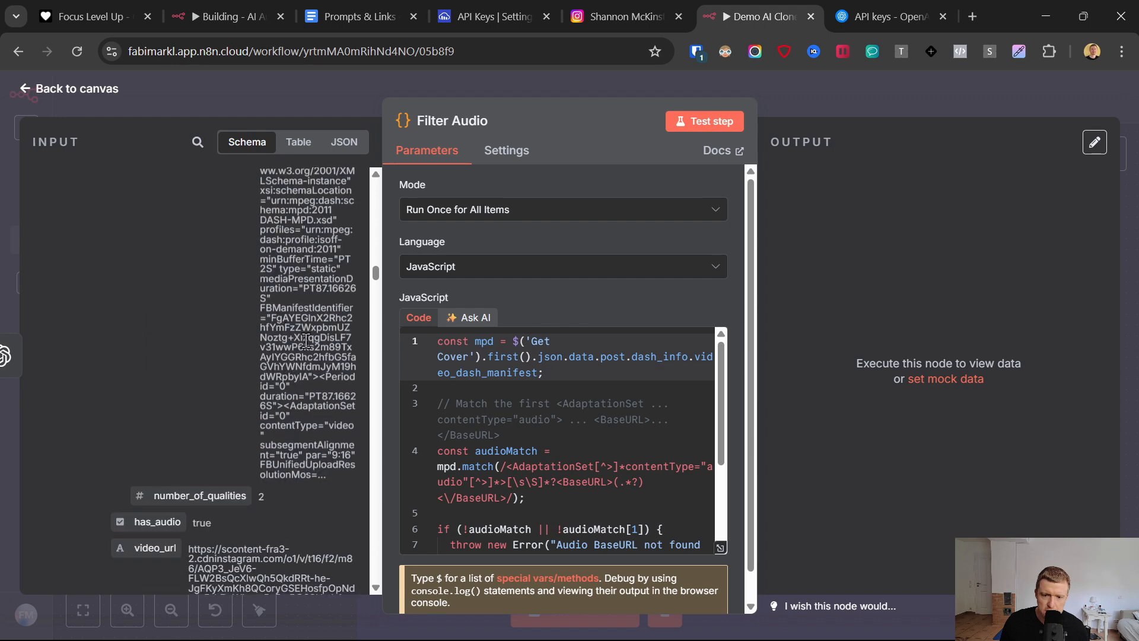
scroll(303, 360, "up", 4)
left_click_drag(262, 368, 290, 425)
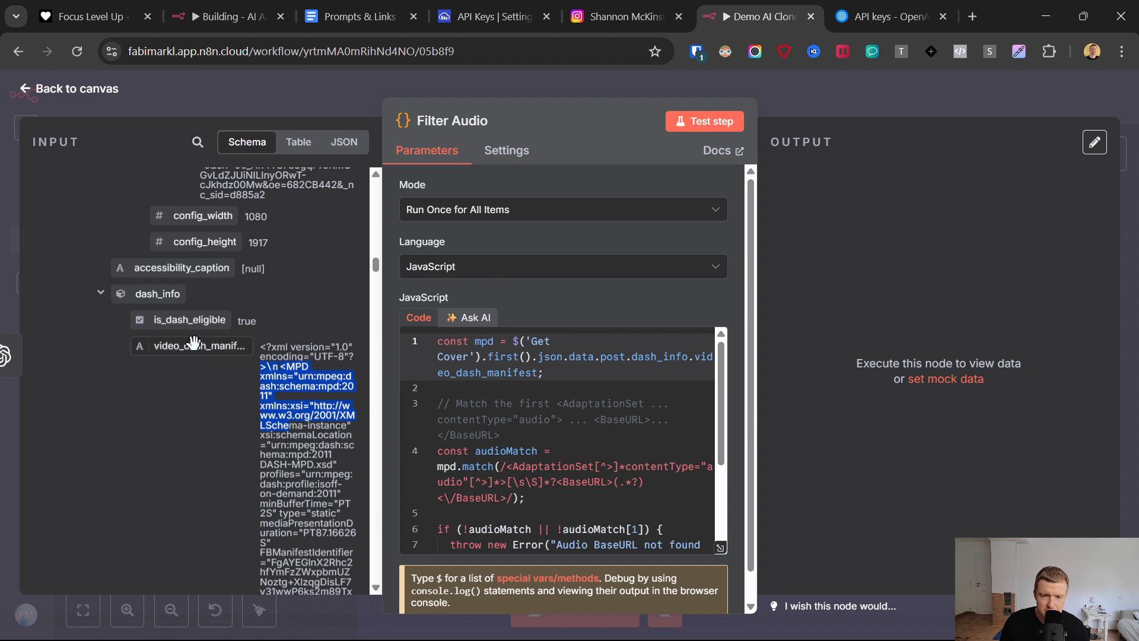
left_click_drag(274, 347, 328, 562)
- Replace the Get Cover reference assigned to mpd with Get Post Content's data.post.dash_info.video_dash_manifest field
left_click(506, 342)
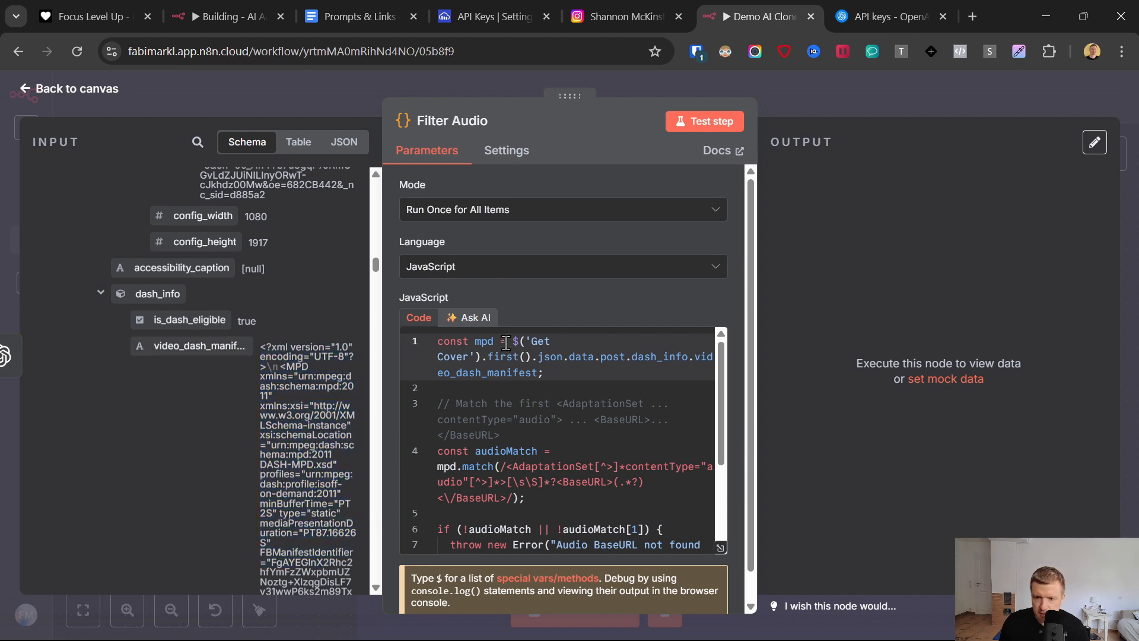
left_click_drag(513, 342, 547, 370)
key("BackSpace")
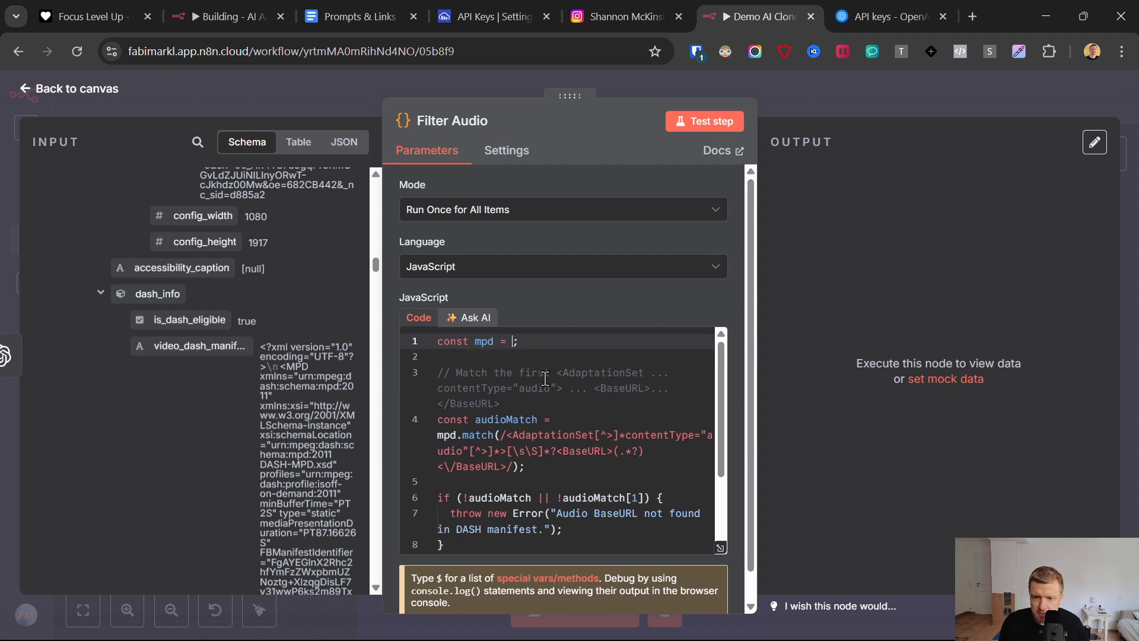
left_click_drag(196, 346, 513, 345)
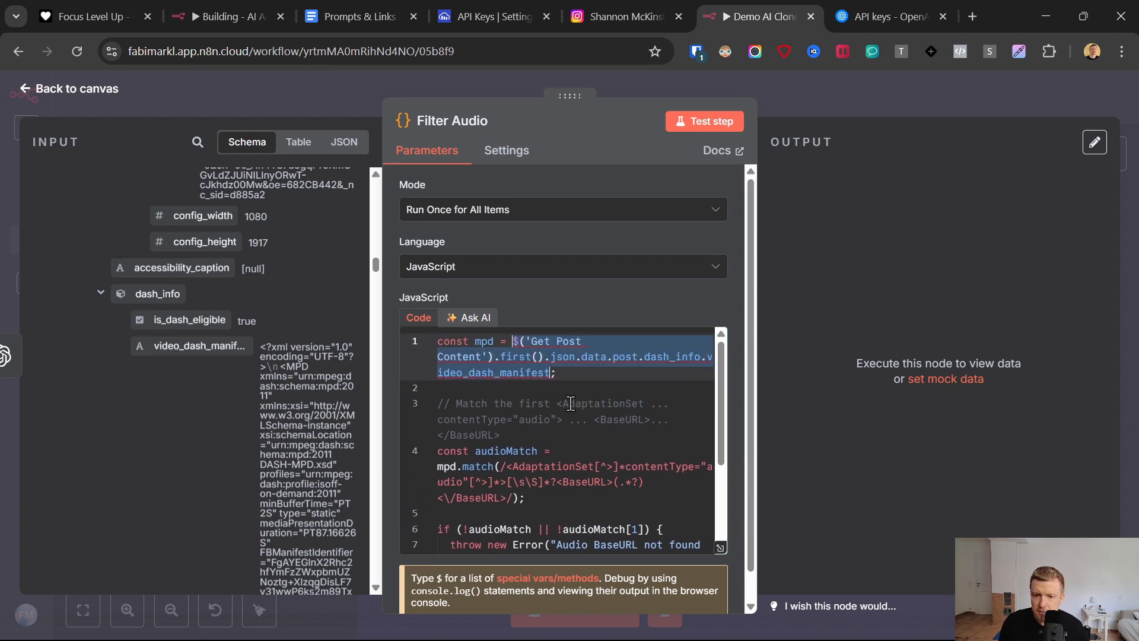
- Test the Filter Audio node and try opening the audioUrl from its schema output in a new tab
left_click(705, 122)
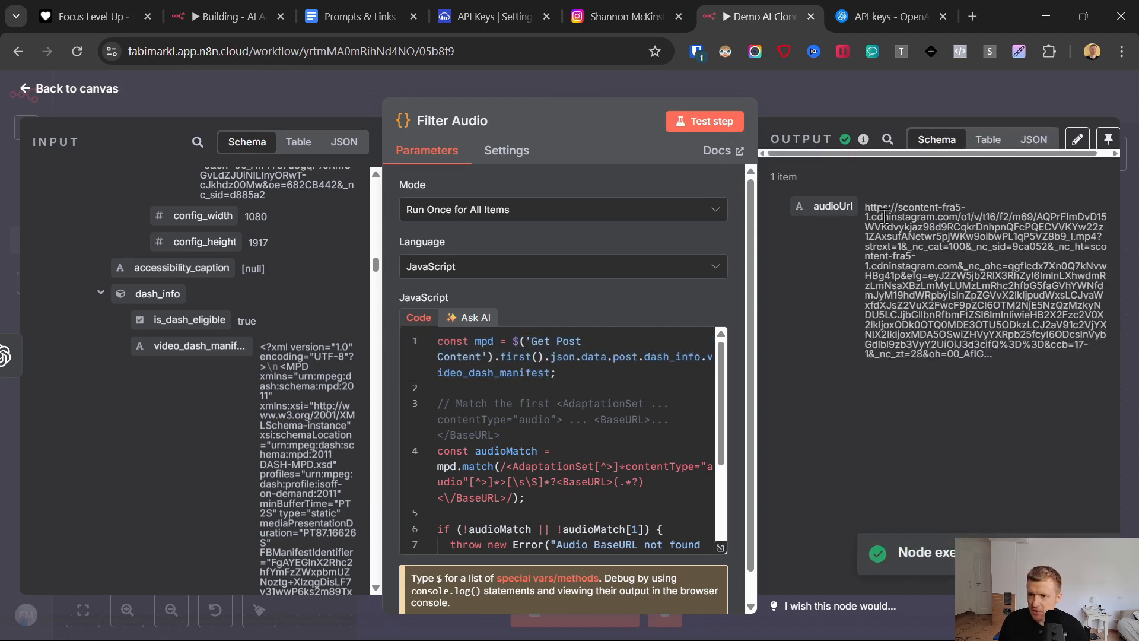
triple_click(884, 217)
right_click(889, 241)
left_click(755, 296)
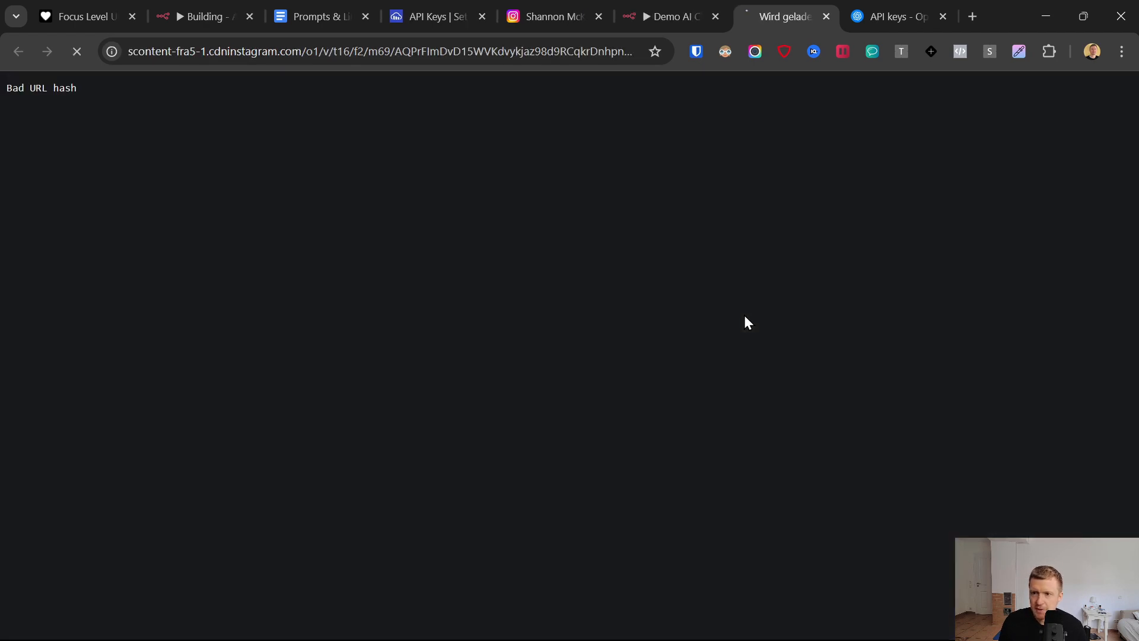
left_click(828, 17)
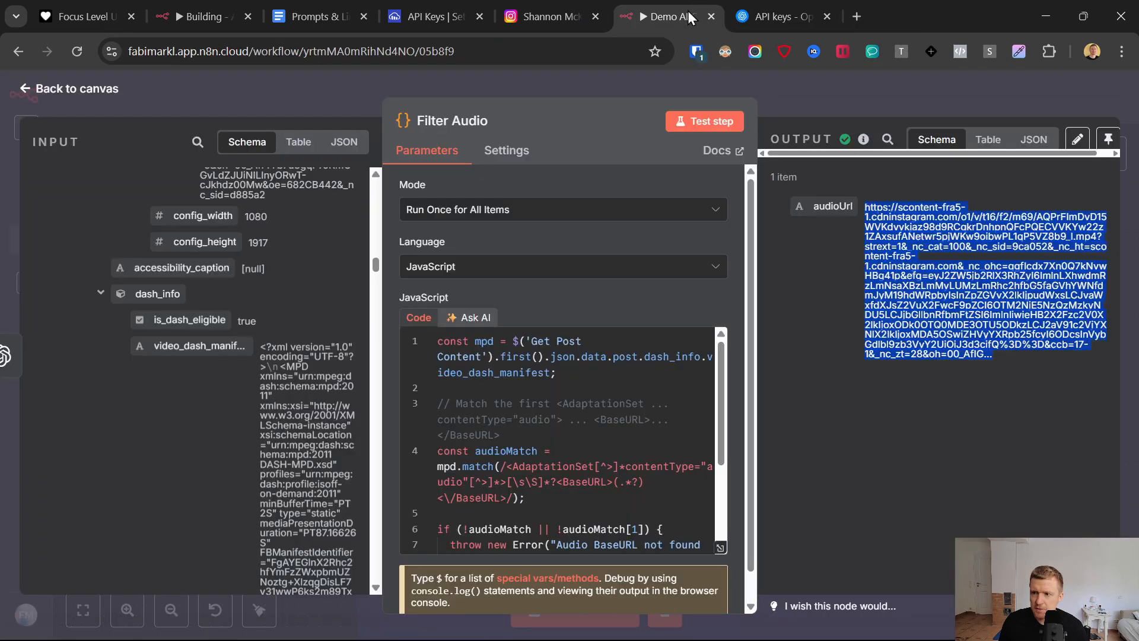
- Show the output as a table, open the full audioUrl in a new tab to check the audio, and close that tab
left_click(987, 139)
triple_click(841, 239)
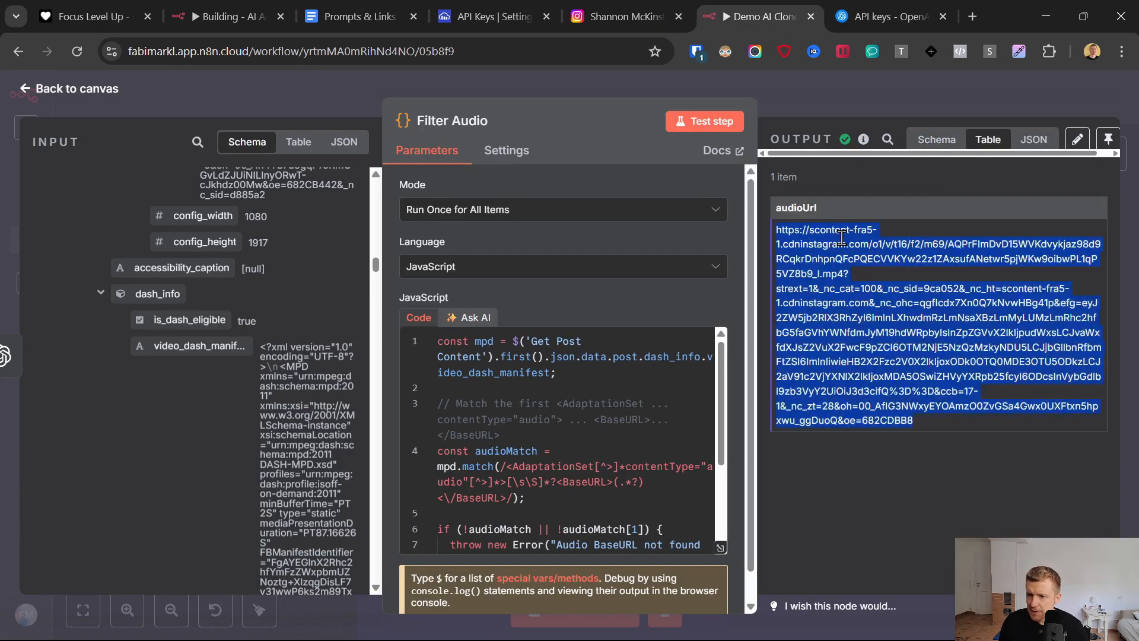
right_click(841, 238)
left_click(677, 300)
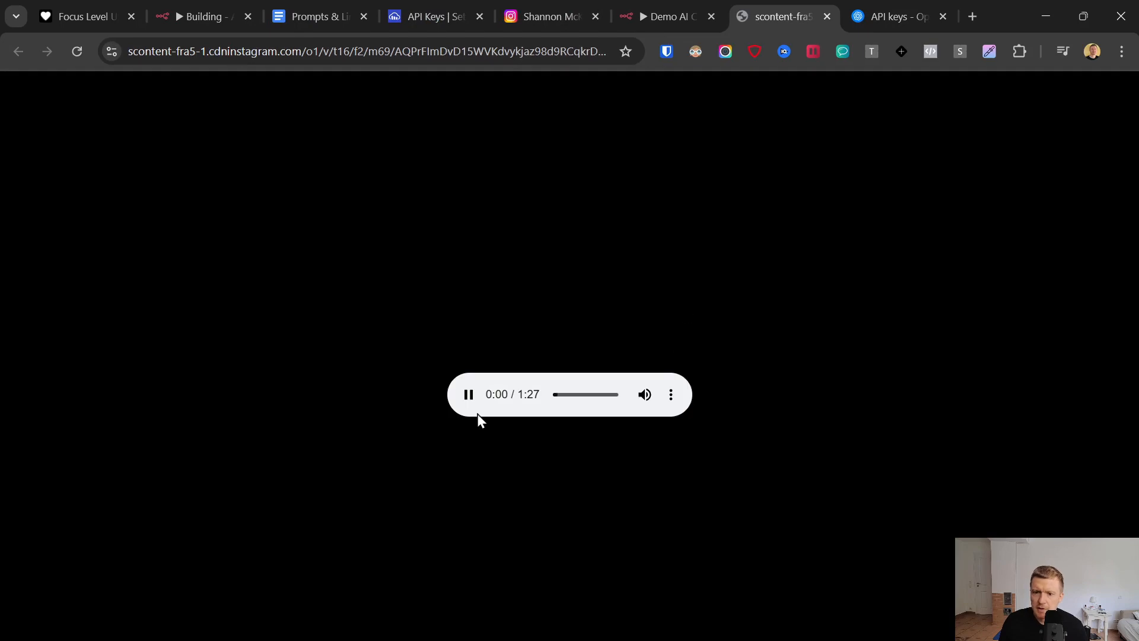
left_click(470, 395)
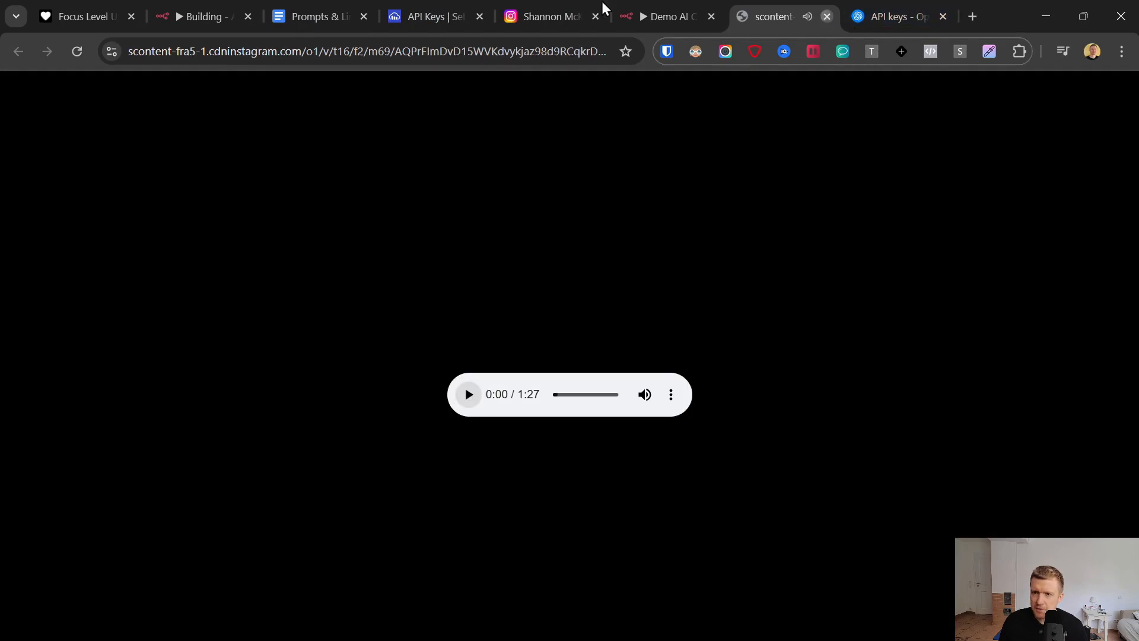
key("ctrl+w")
- Return to the canvas, place Filter Audio close beside Get Text, and add an HTTP Request node after it
left_click(27, 88)
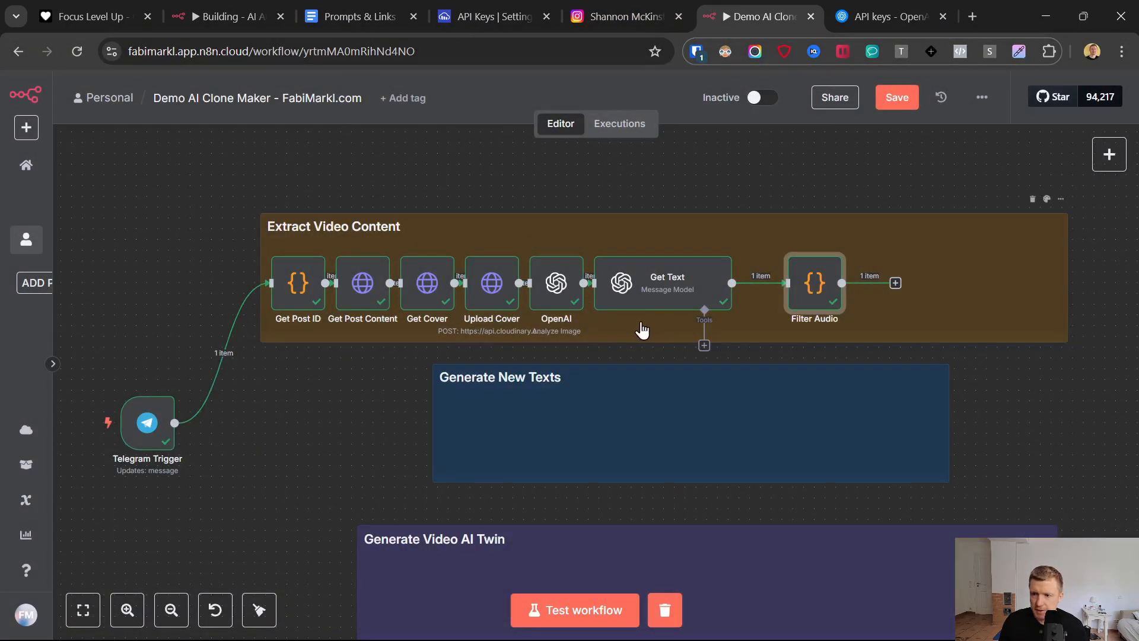
left_click_drag(818, 275, 786, 275)
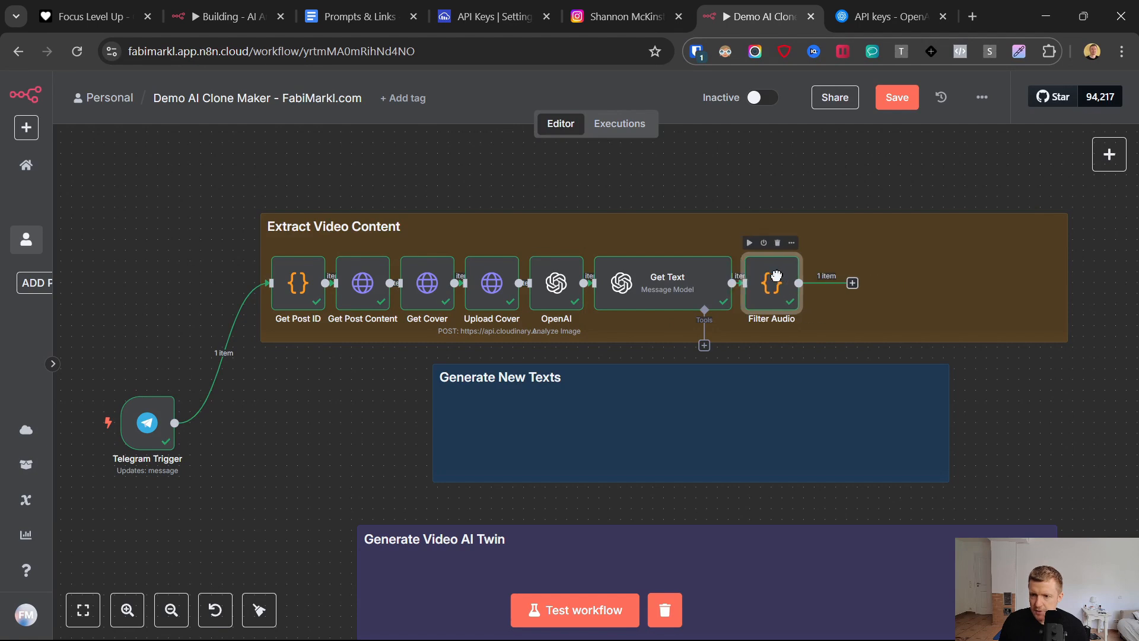
left_click(852, 283)
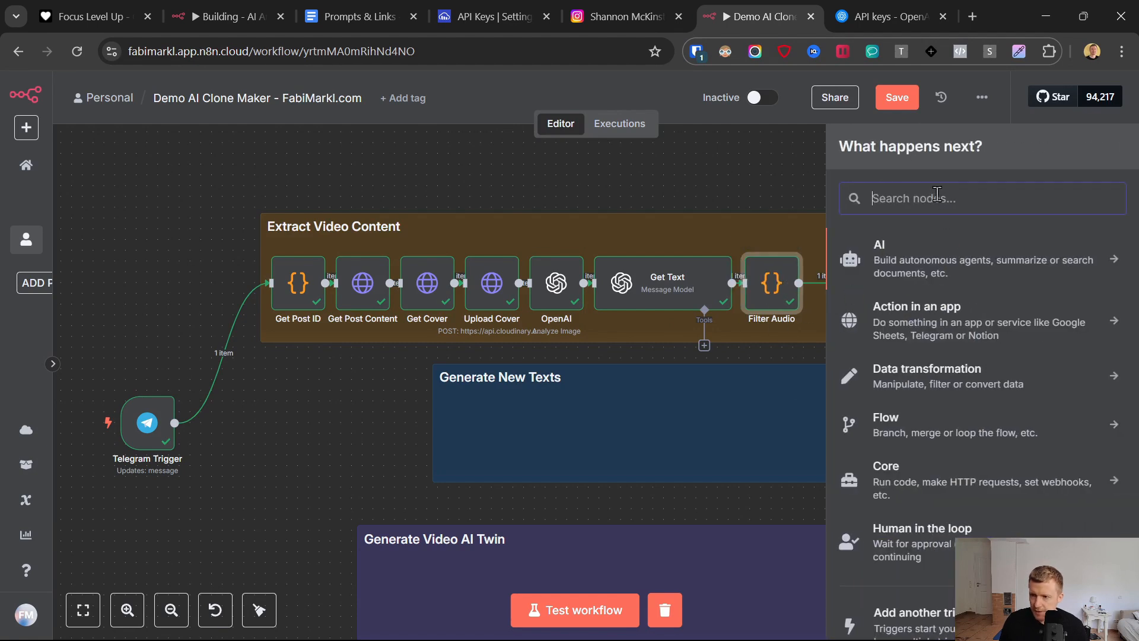
type("http")
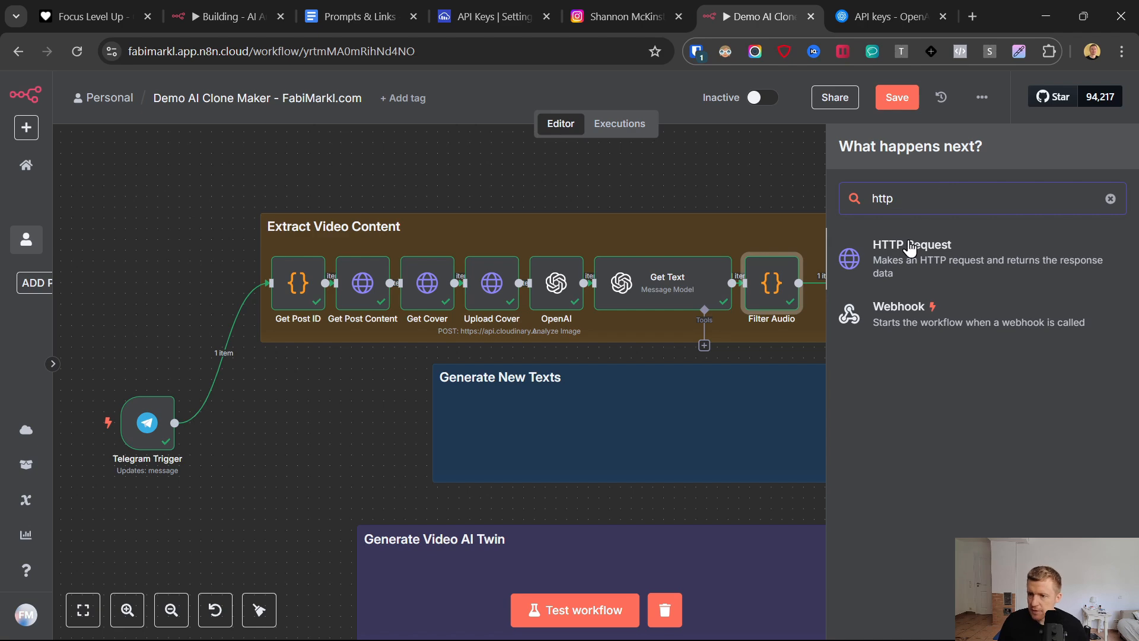
left_click(910, 243)
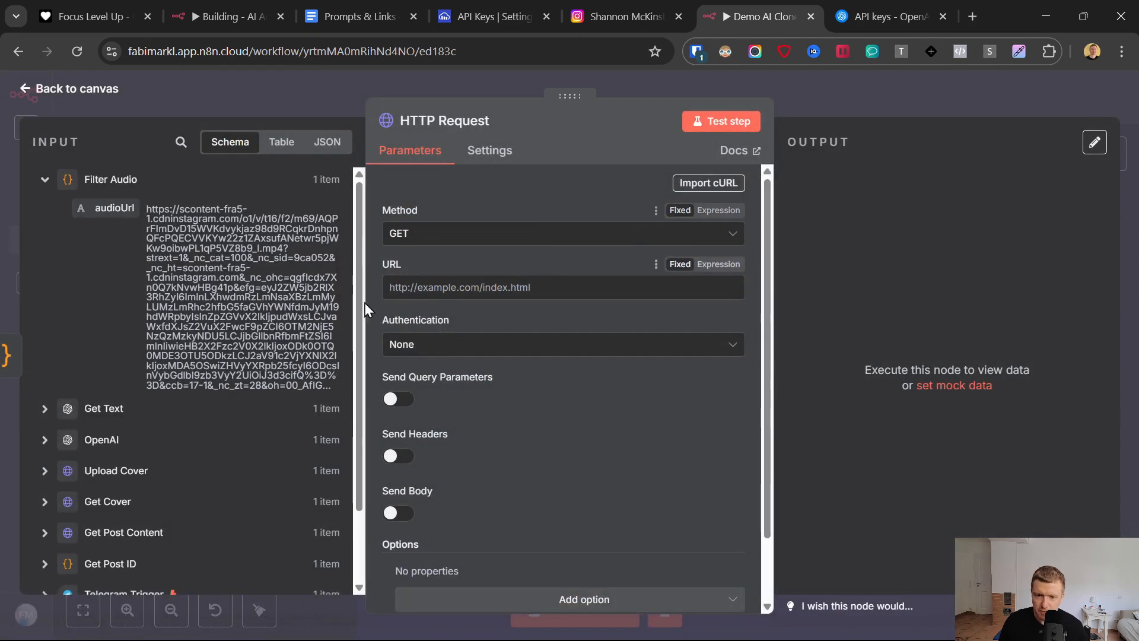
- Use Filter Audio's audioUrl as the HTTP Request node's URL and rename the node as Download Audio
left_click_drag(160, 211, 416, 287)
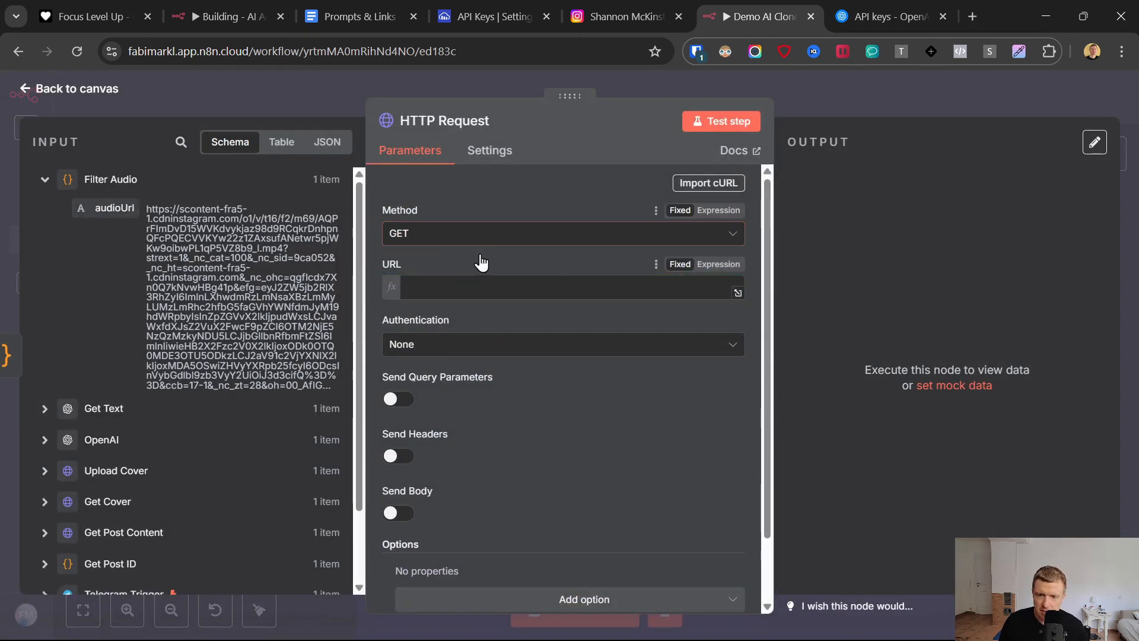
left_click(453, 123)
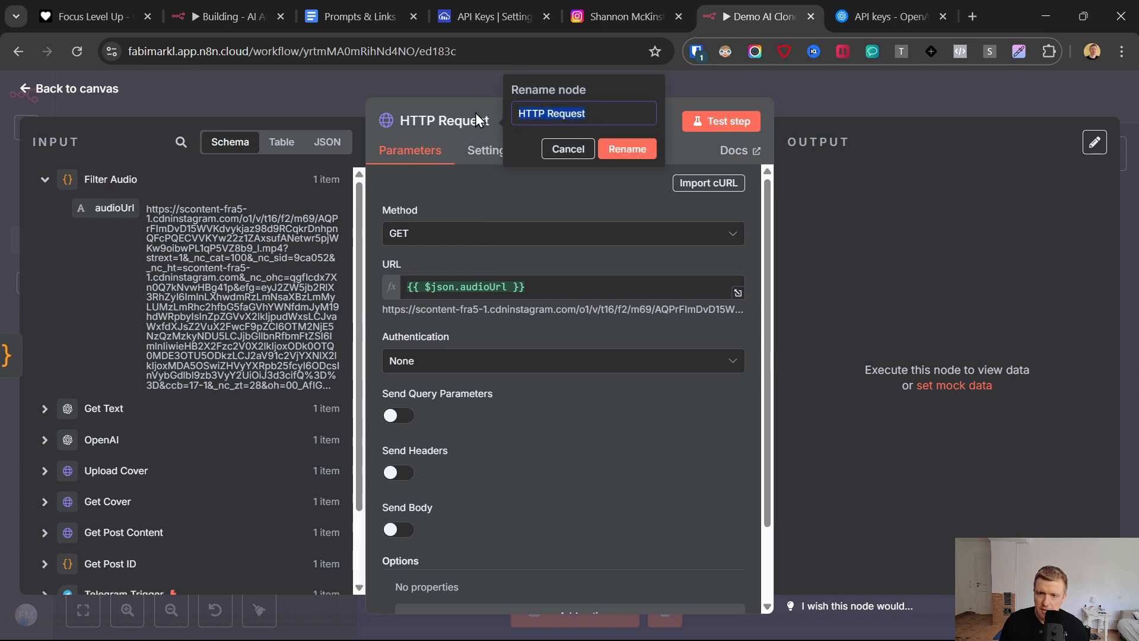
type("Download Audio")
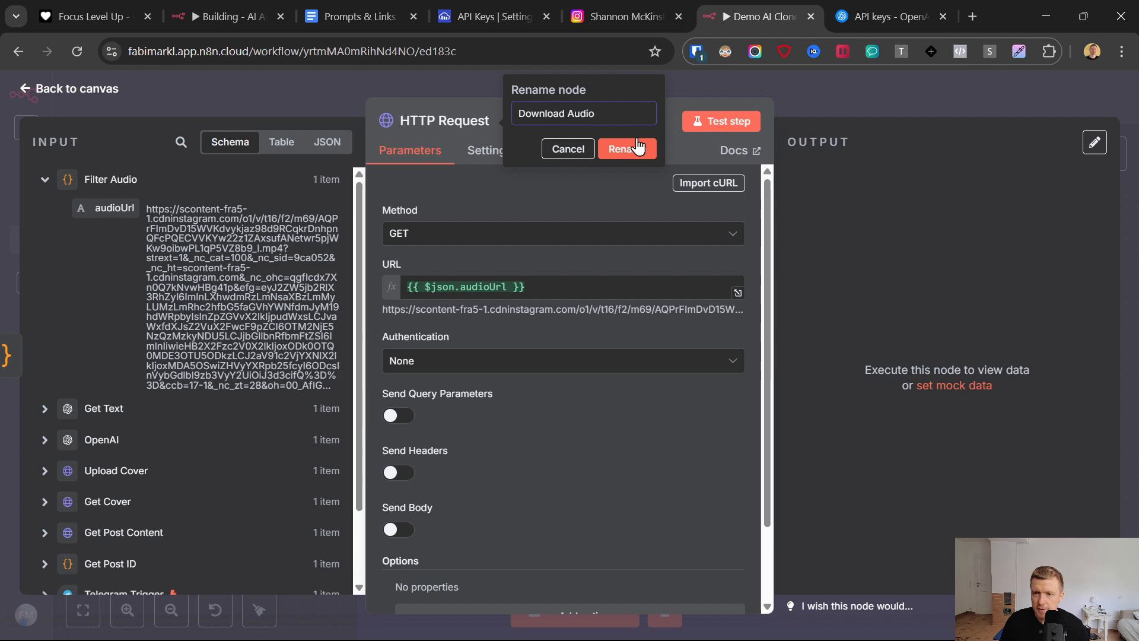
left_click(638, 146)
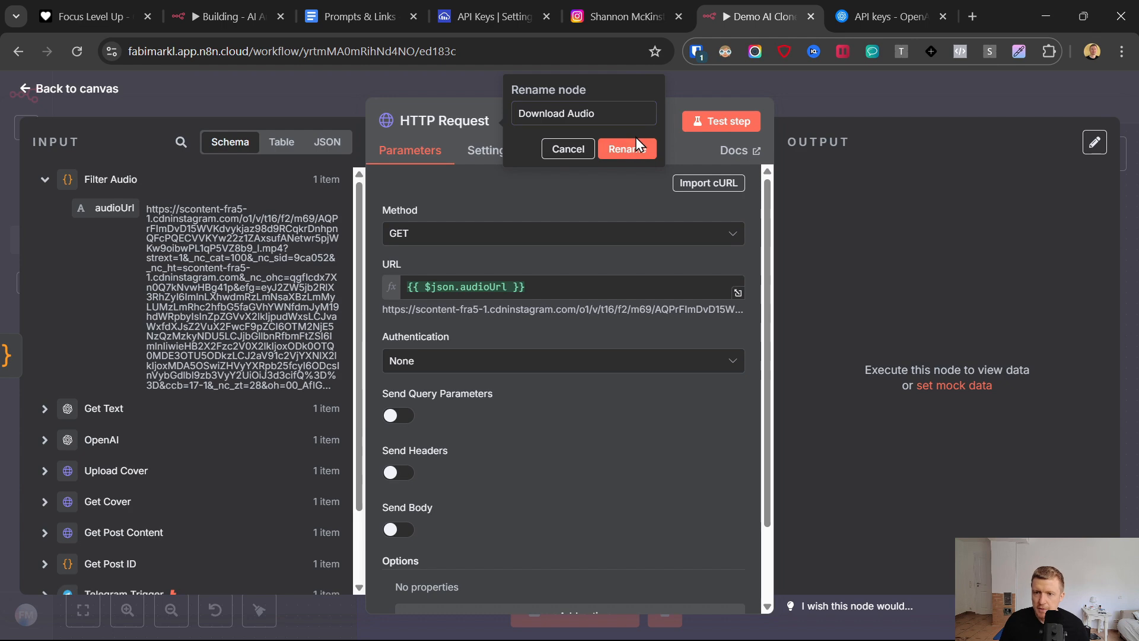
- Test the Download Audio node, return to the canvas, and place it close beside Filter Audio
left_click(734, 122)
left_click_drag(807, 255, 873, 418)
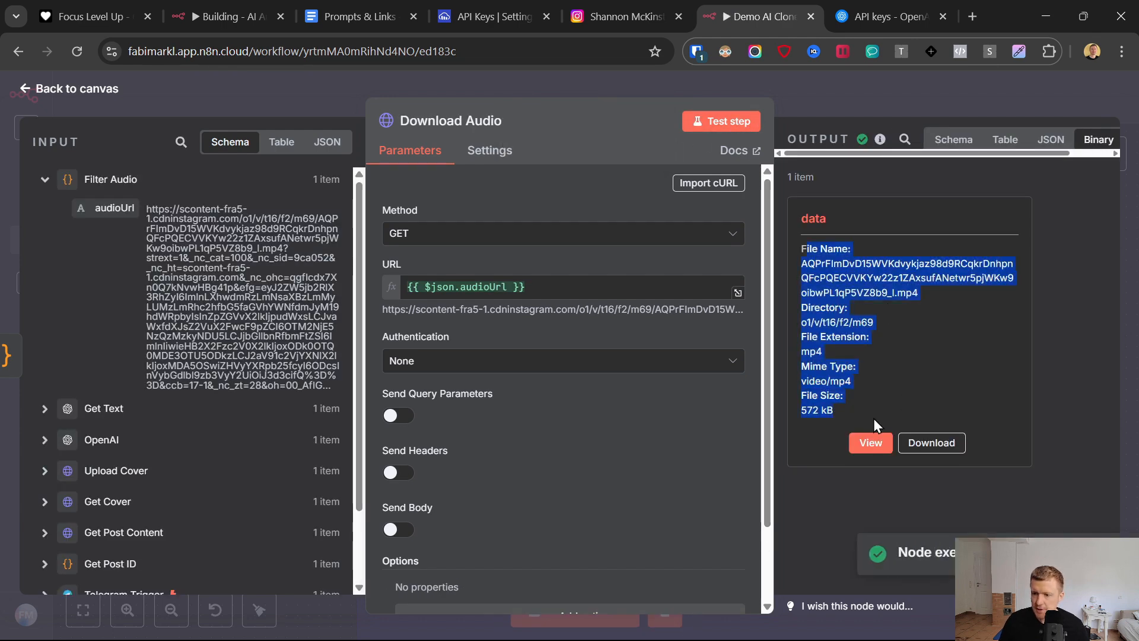
left_click(26, 89)
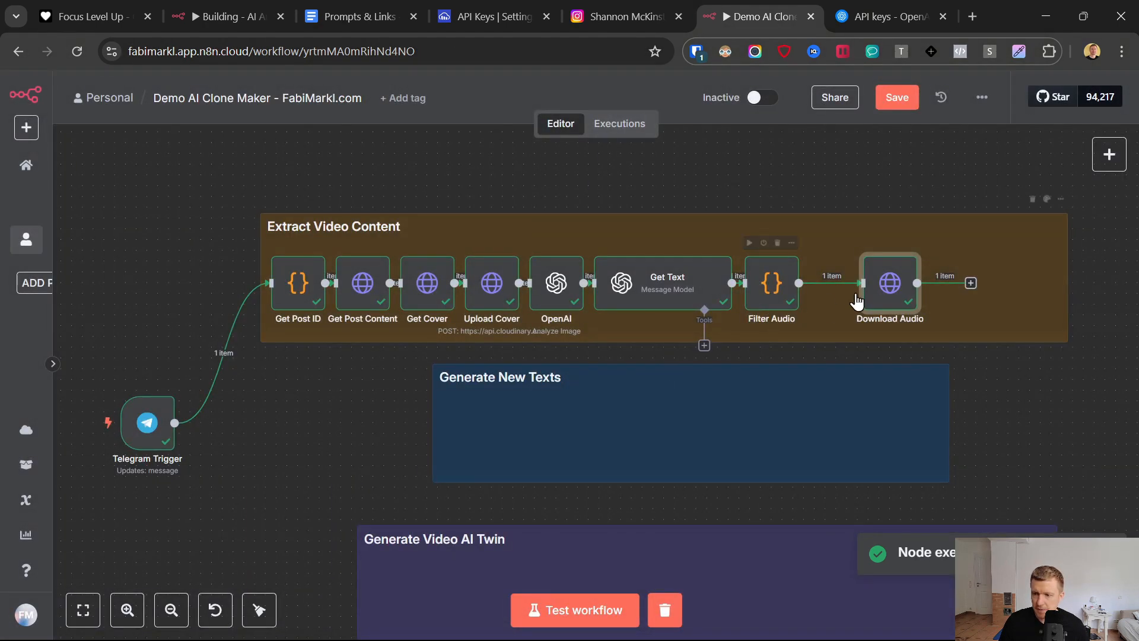
left_click_drag(855, 297, 800, 297)
- Add an OpenAI node with the Transcribe a recording action after Download Audio
left_click(917, 284)
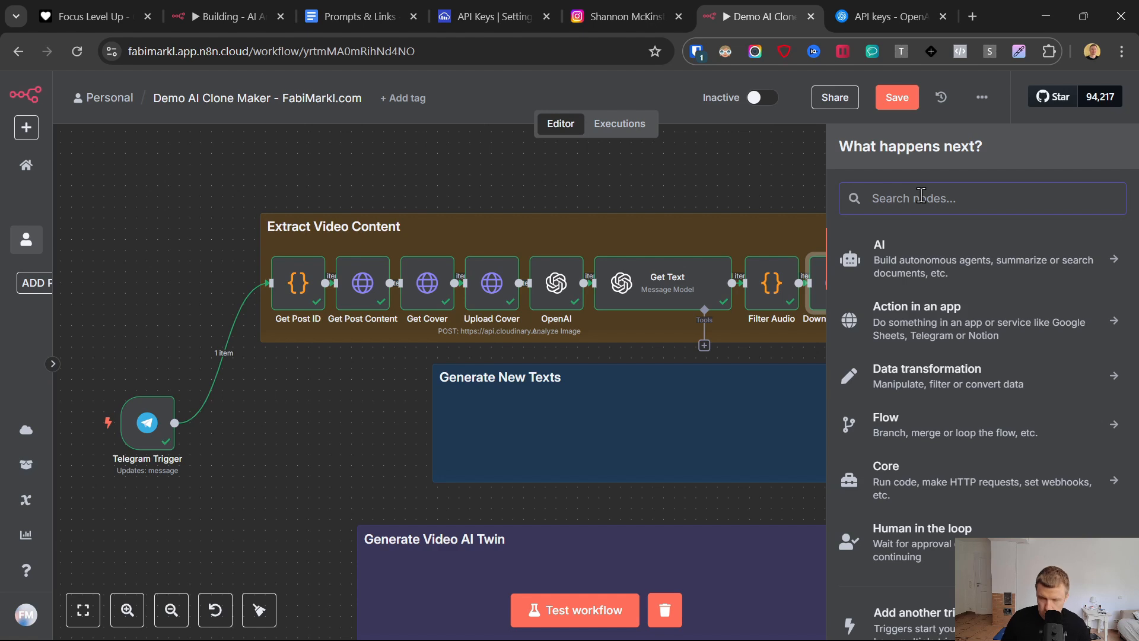
type("open")
left_click(878, 250)
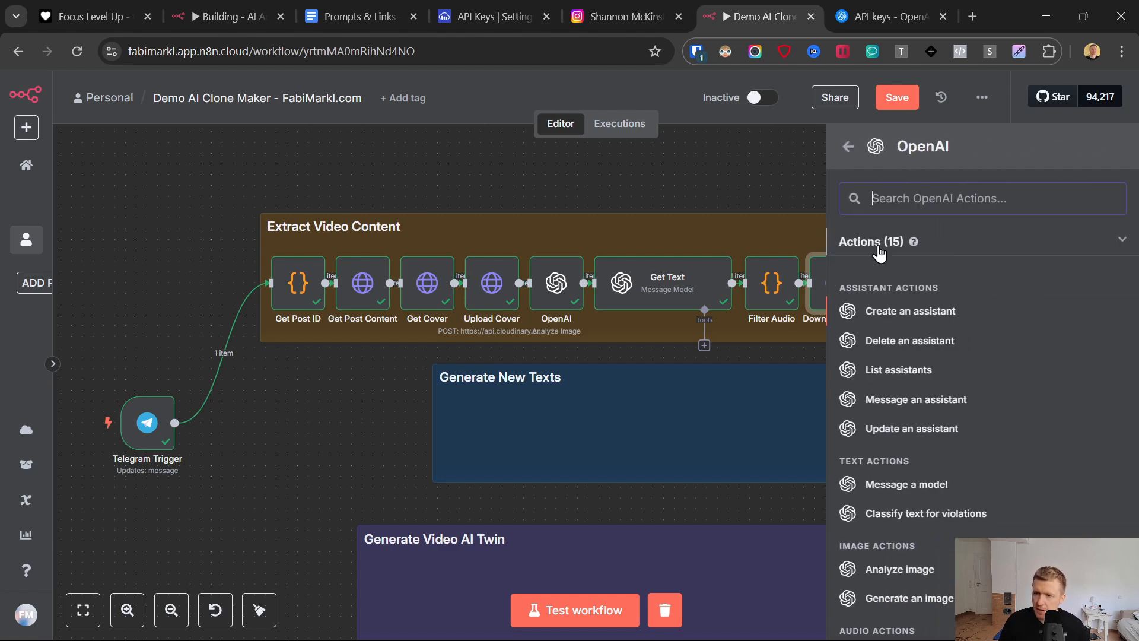
scroll(872, 427, "down", 4)
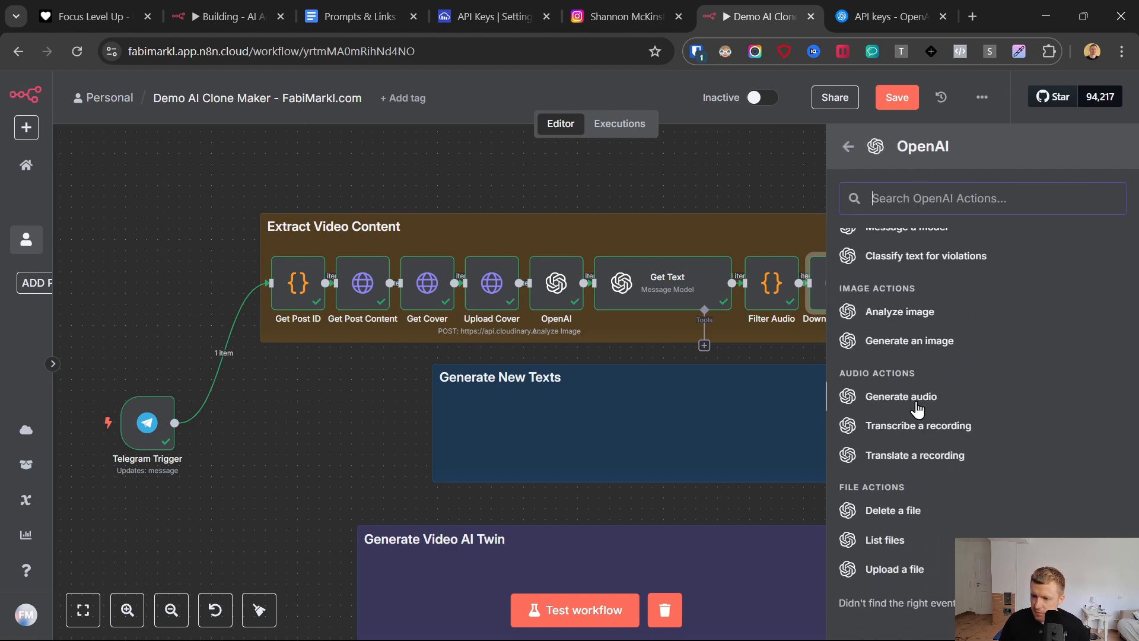
scroll(917, 410, "down", 1)
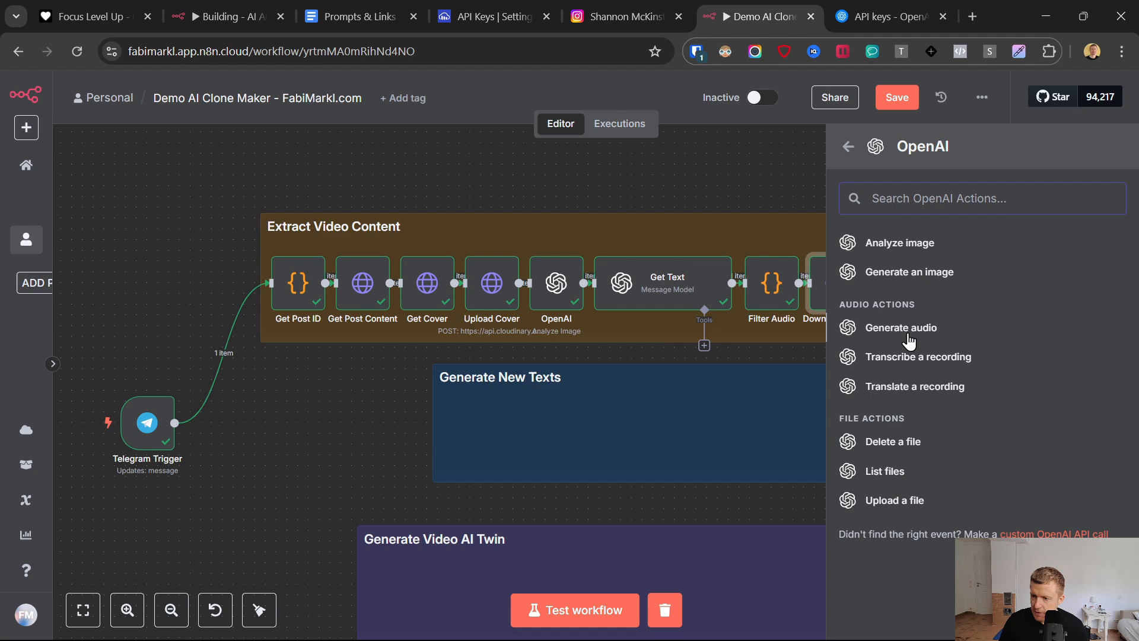
left_click(889, 359)
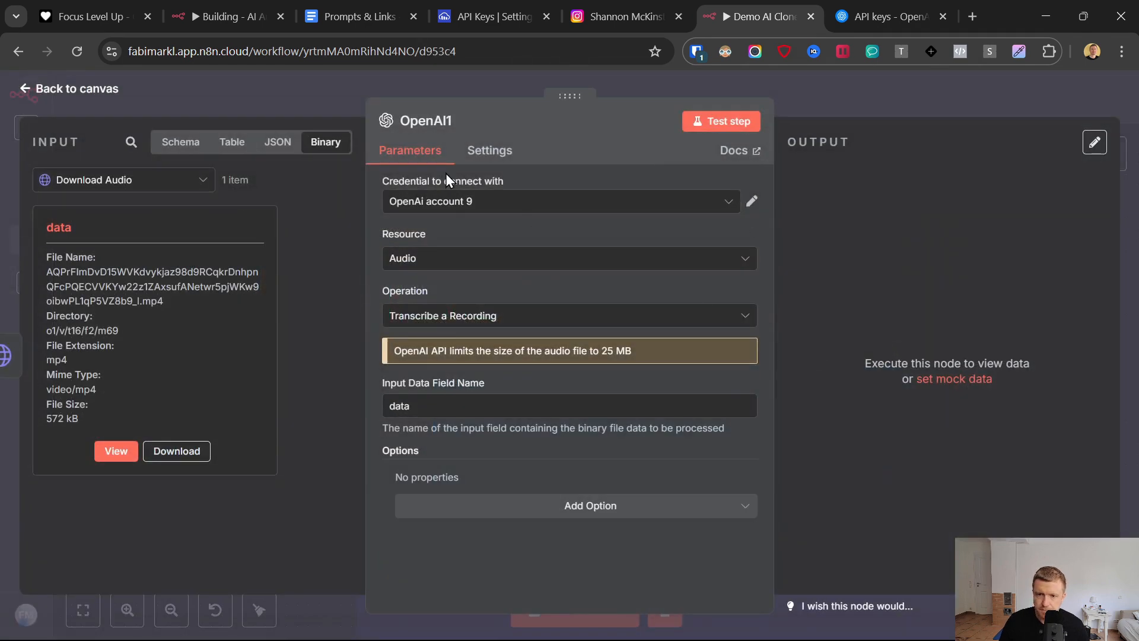
- Set the transcription node's credential to OpenAi account 16
left_click(475, 201)
scroll(601, 349, "up", 3)
scroll(601, 350, "down", 5)
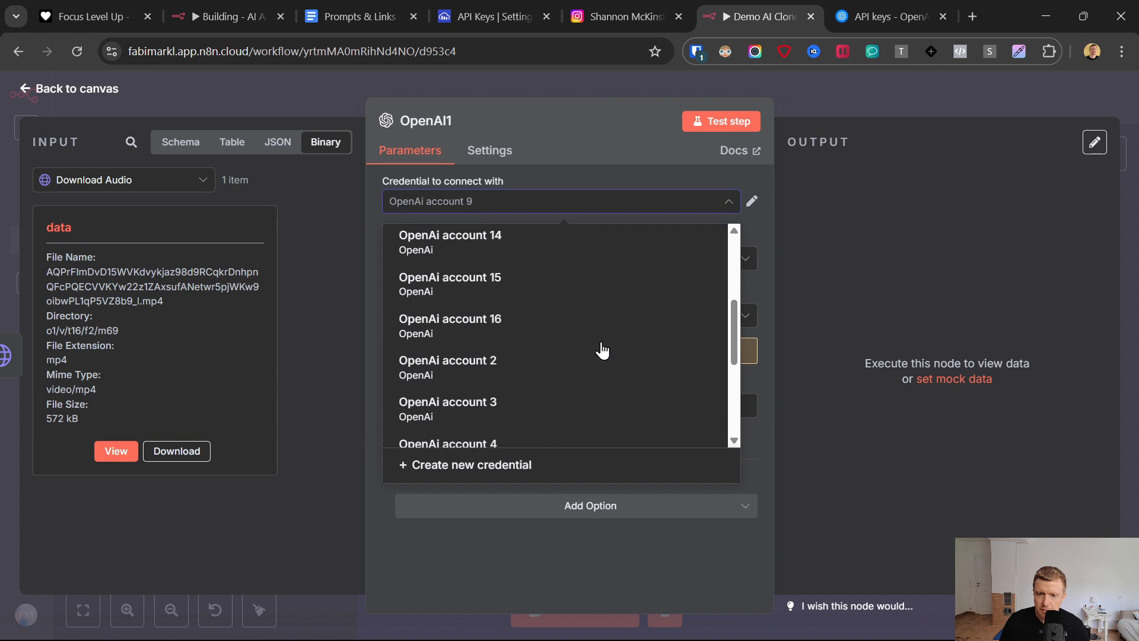
scroll(603, 348, "up", 1)
scroll(602, 349, "down", 1)
left_click(544, 333)
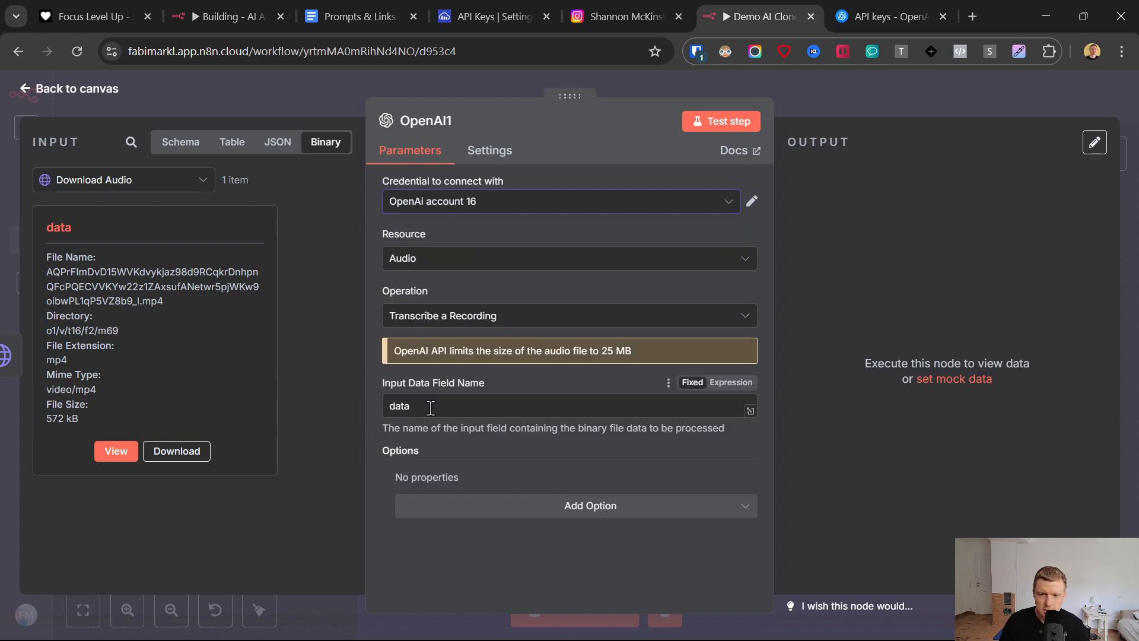
- Test the transcription node, place it close beside Download Audio on the canvas, and save the workflow
left_click(751, 121)
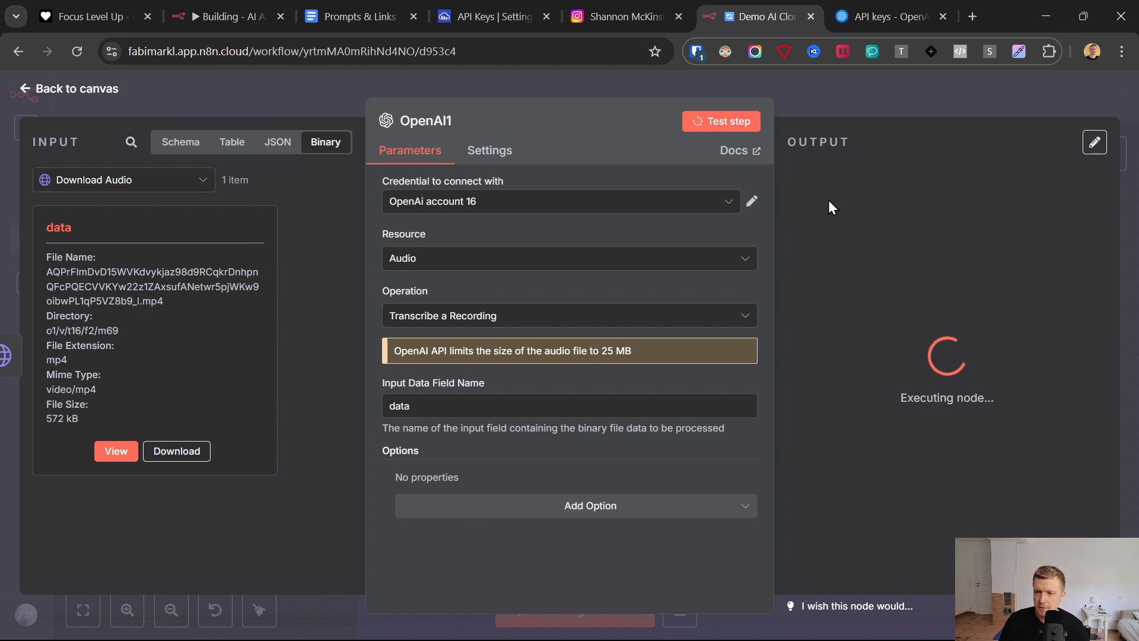
triple_click(917, 231)
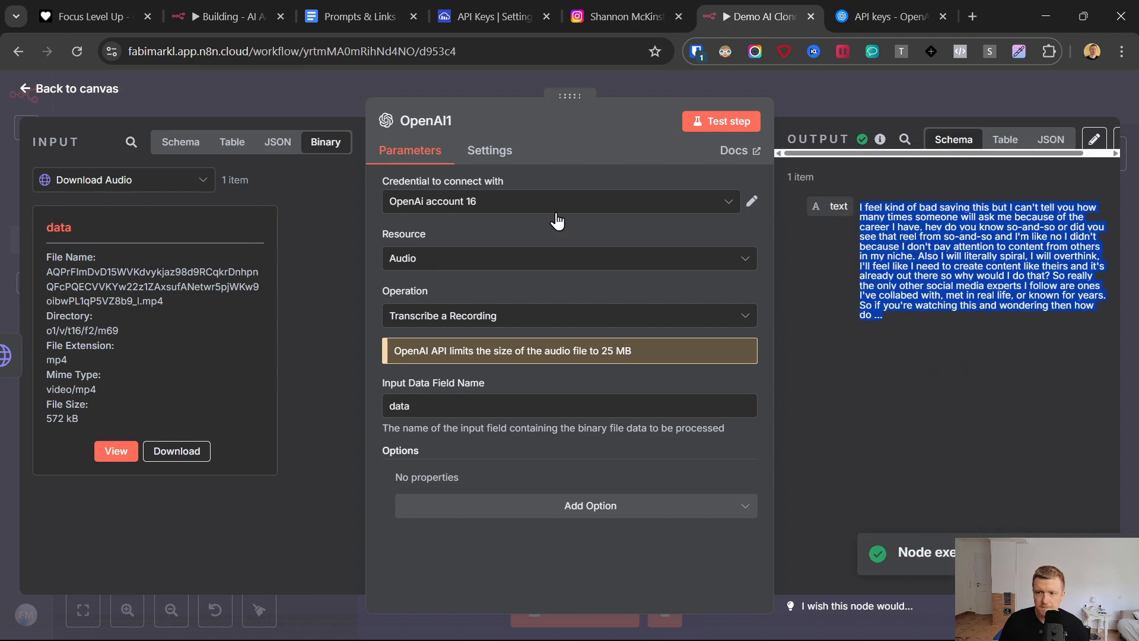
left_click(24, 90)
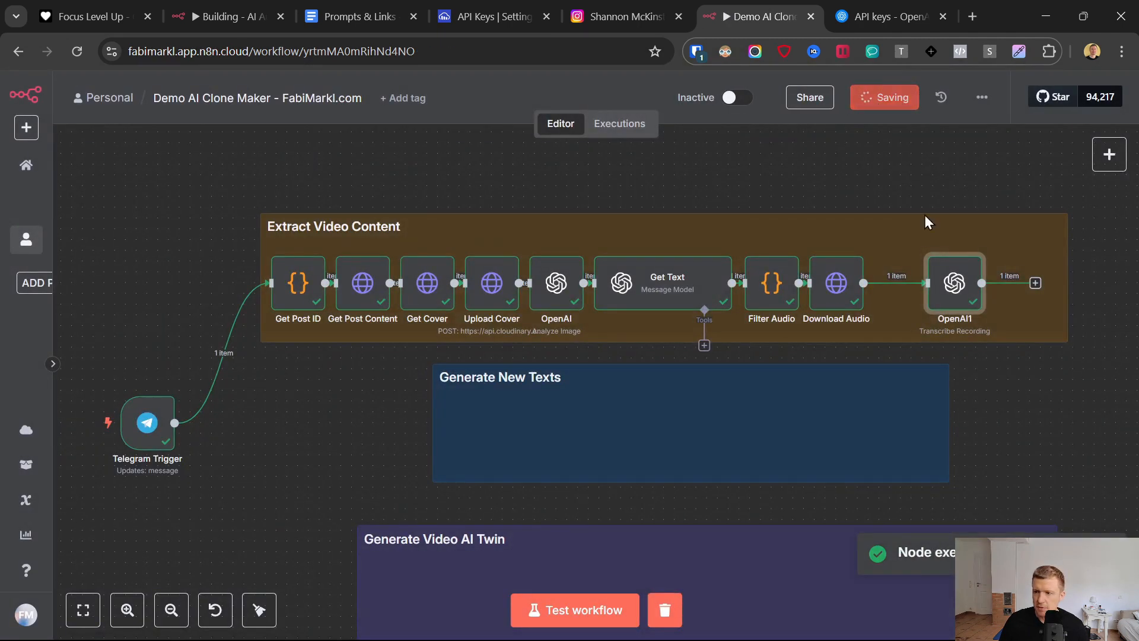
left_click_drag(952, 283, 898, 283)
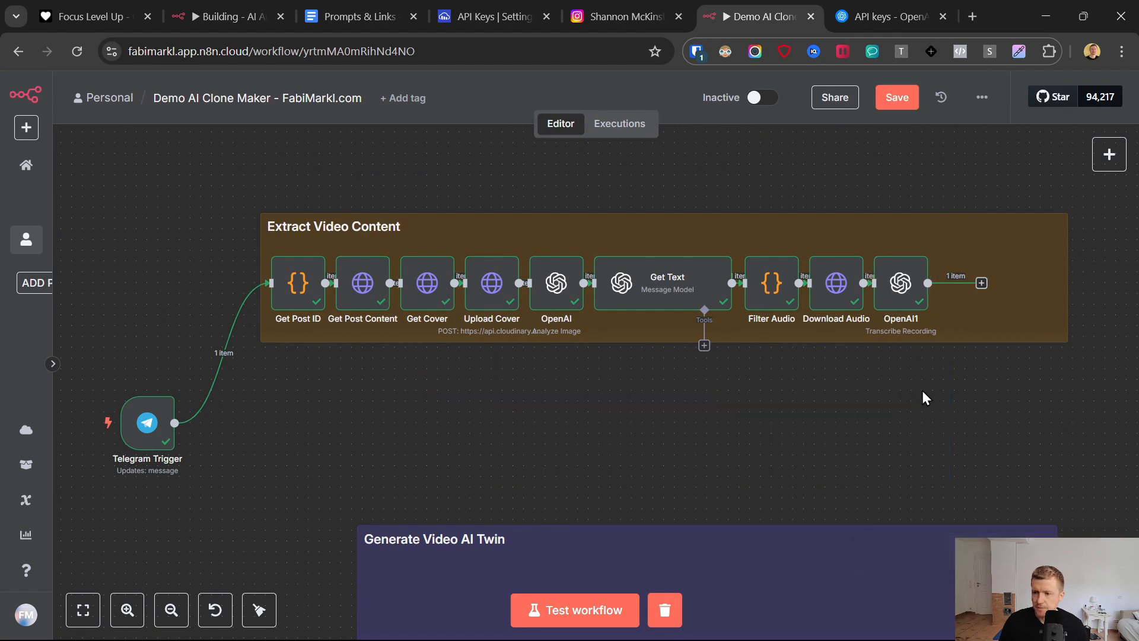
left_click(903, 101)
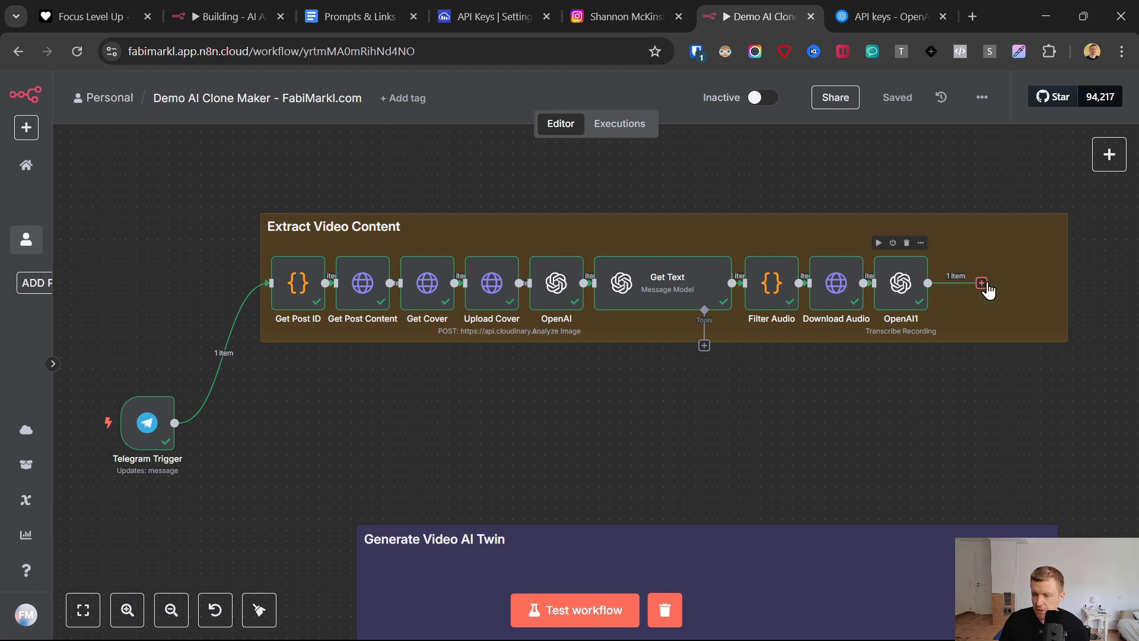
- Rename the OpenAI1 transcription node as Transcribe Audio
right_click(904, 270)
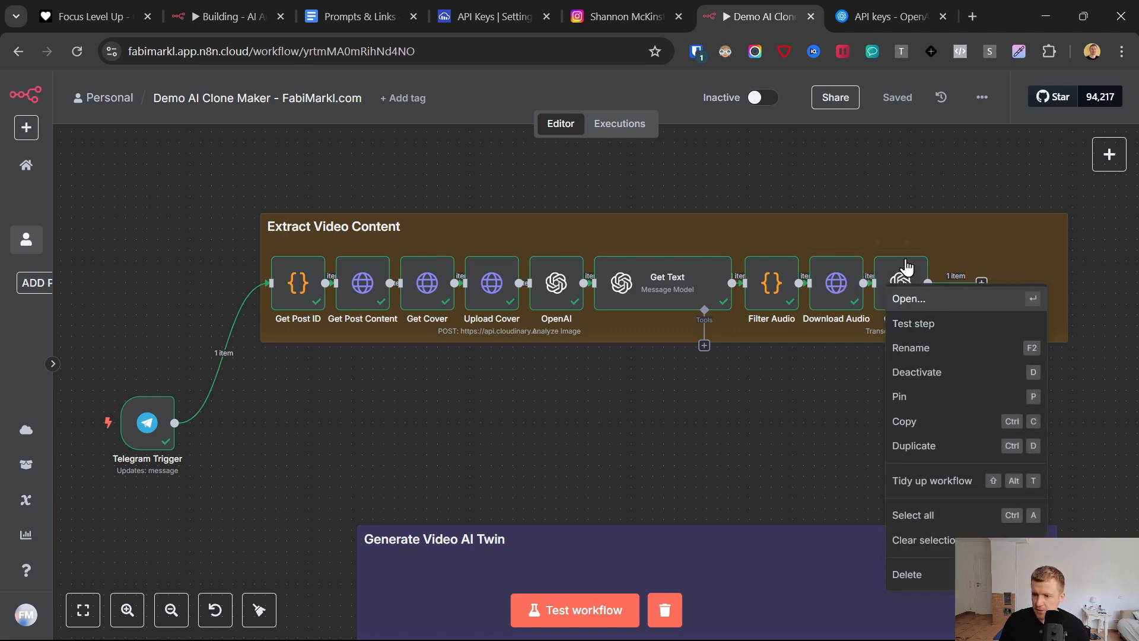
left_click(905, 270)
right_click(905, 270)
left_click(914, 348)
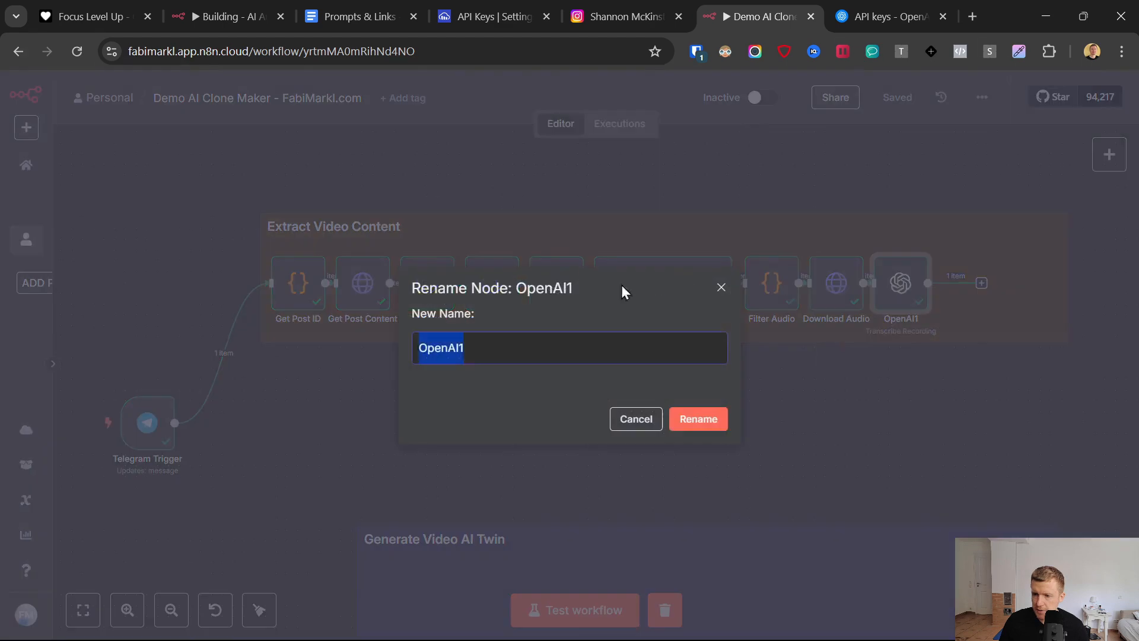
type("Transcribe Audio")
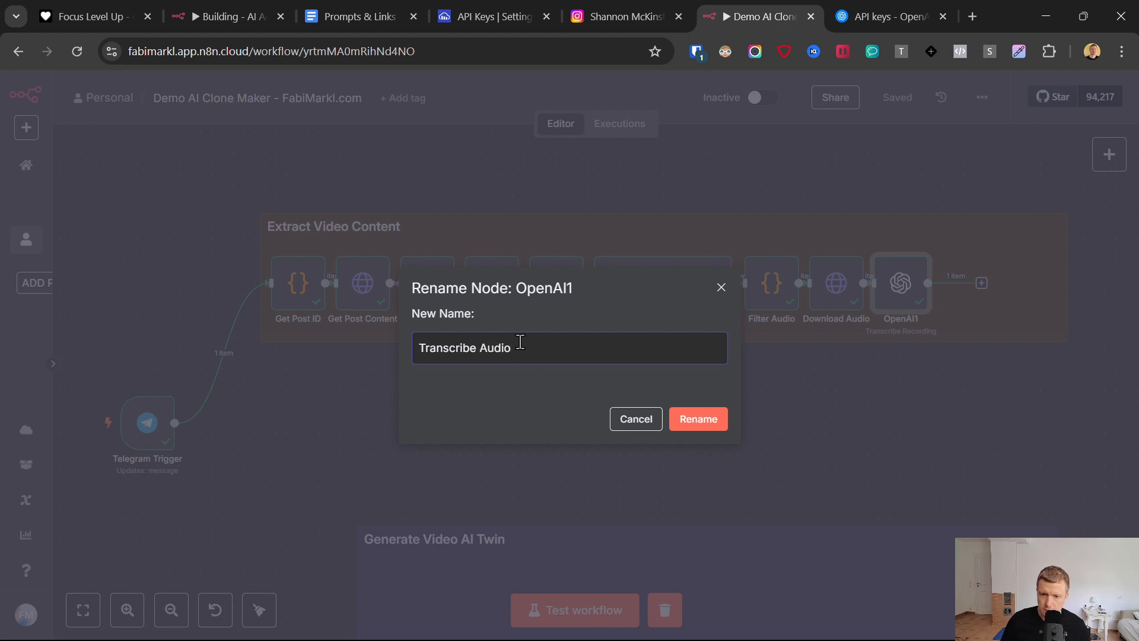
left_click(697, 429)
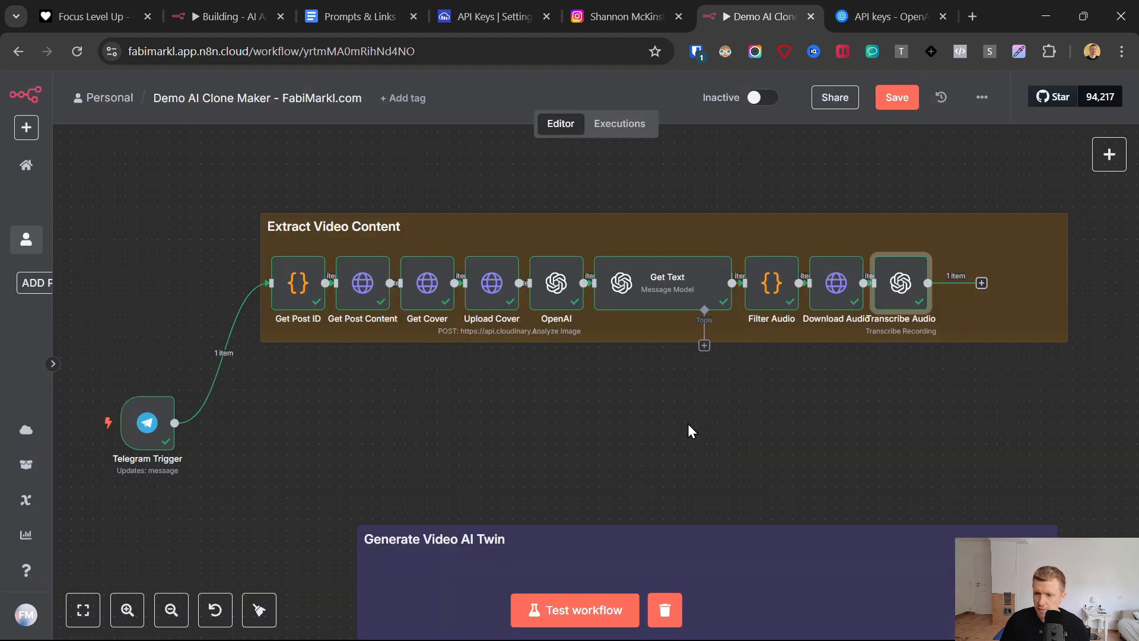
- Add a Code node after Transcribe Audio and clear its default JavaScript
left_click(981, 283)
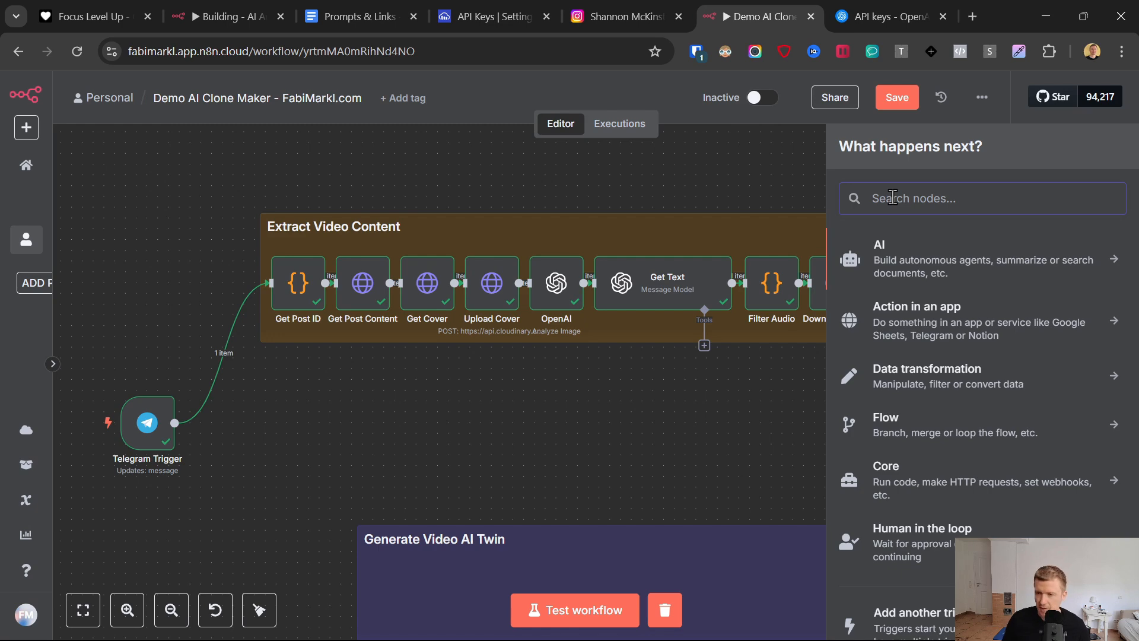
type("code")
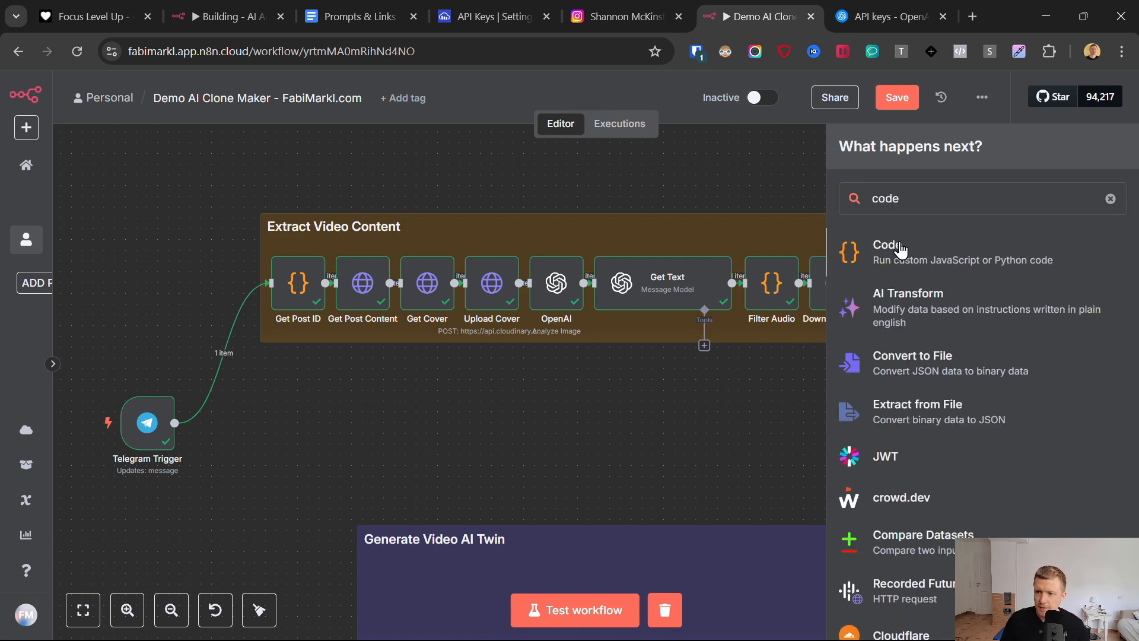
left_click(901, 249)
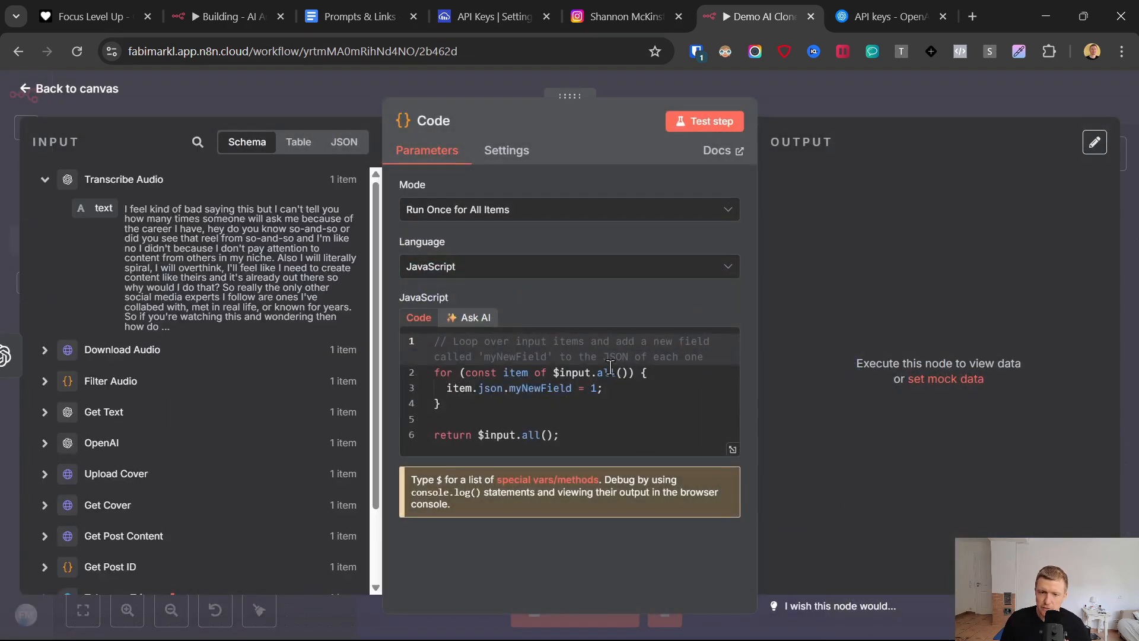
key("ctrl+a")
key("BackSpace")
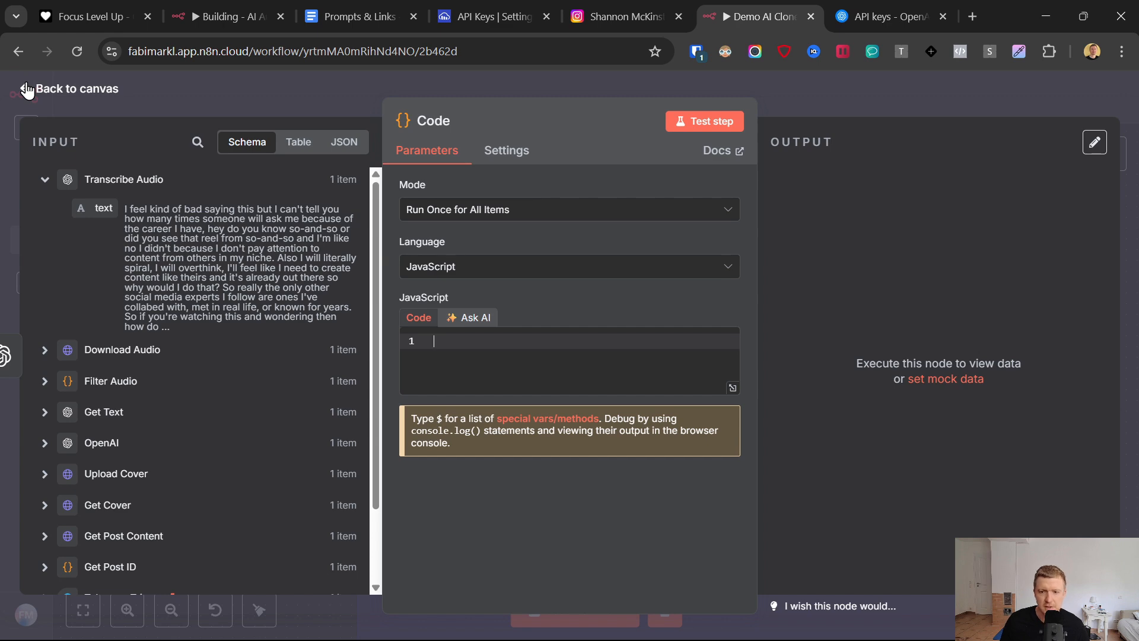
- Copy the complete Generate Template ID script from the Prompts & Links document
left_click(350, 16)
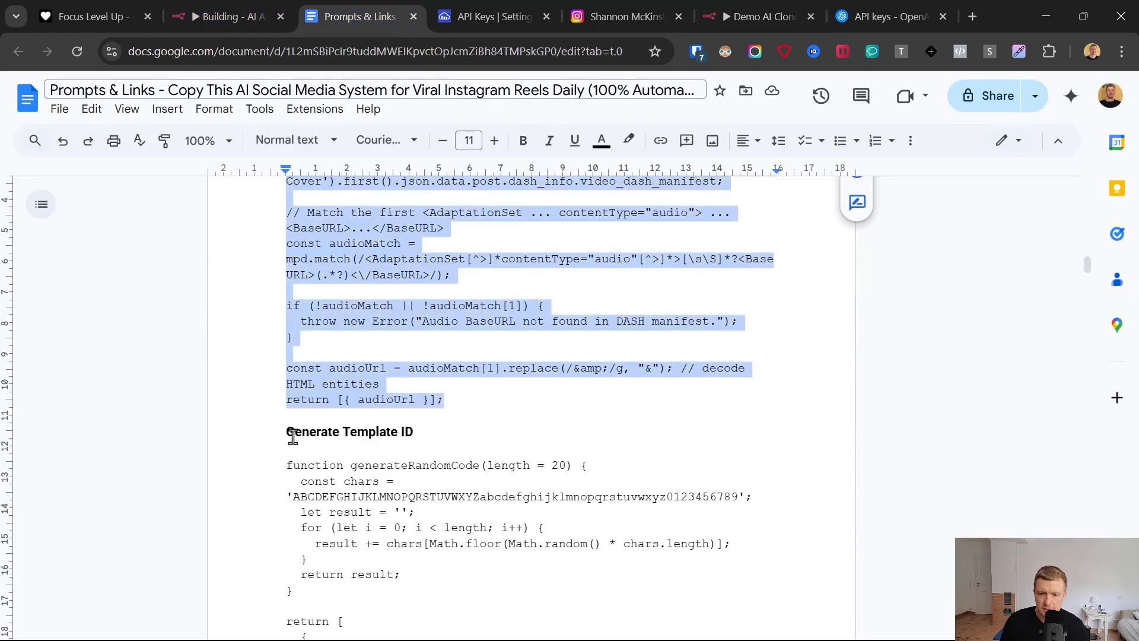
scroll(293, 436, "down", 2)
right_click(261, 387)
key("Escape")
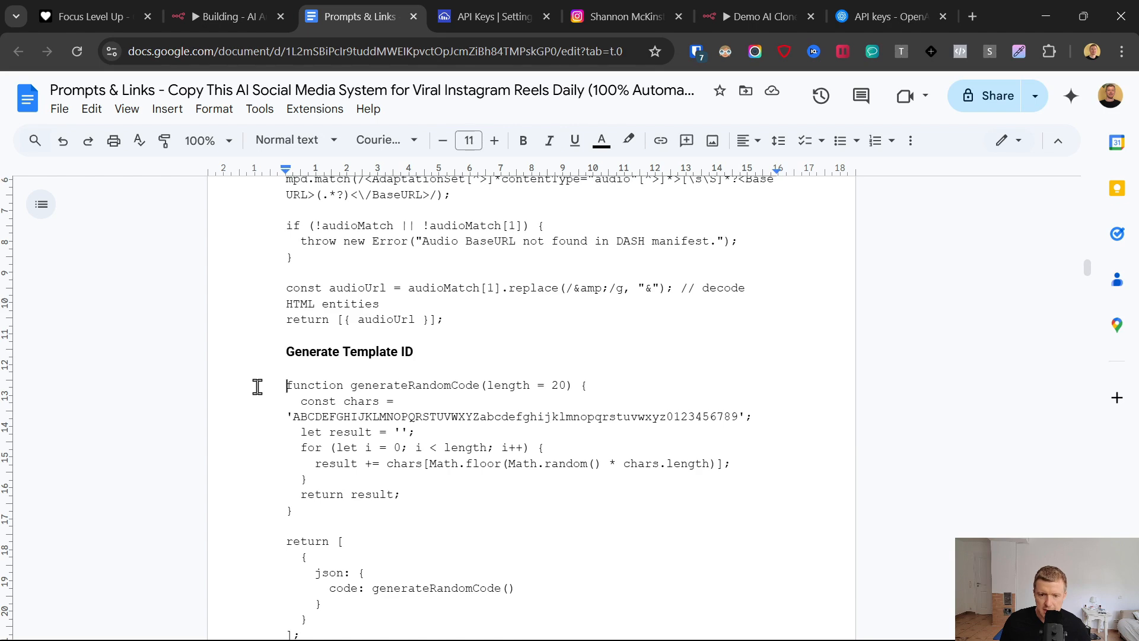
scroll(258, 386, "down", 4)
left_click(363, 389, "shift")
key("ctrl+c")
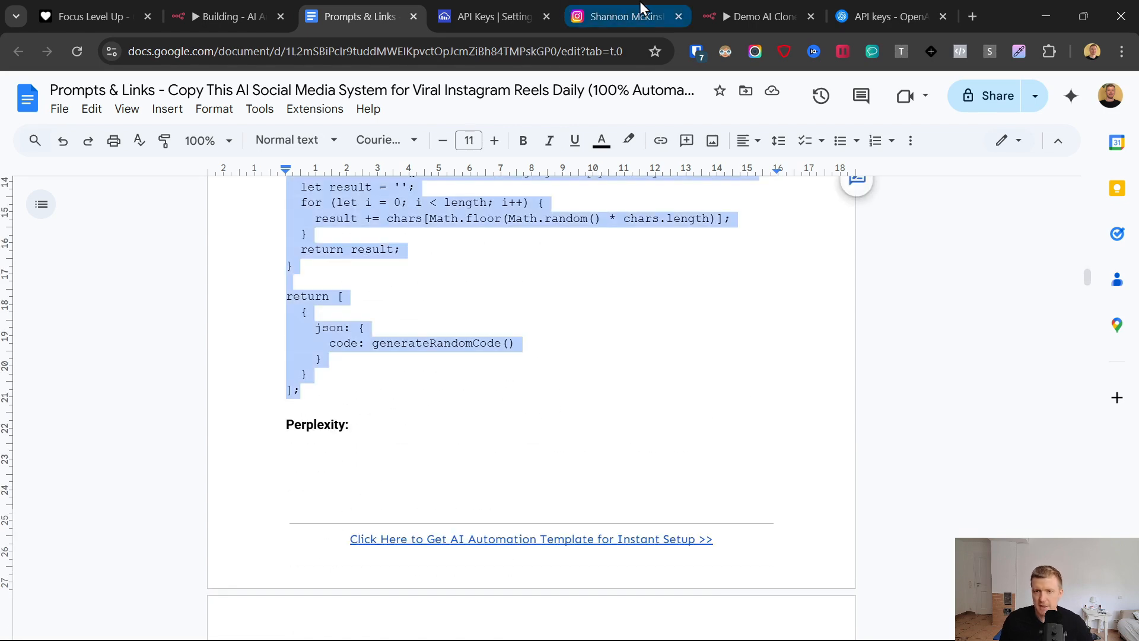
- Paste the copied script into the empty Code node in the n8n workflow and rename the node as Template ID
left_click(755, 3)
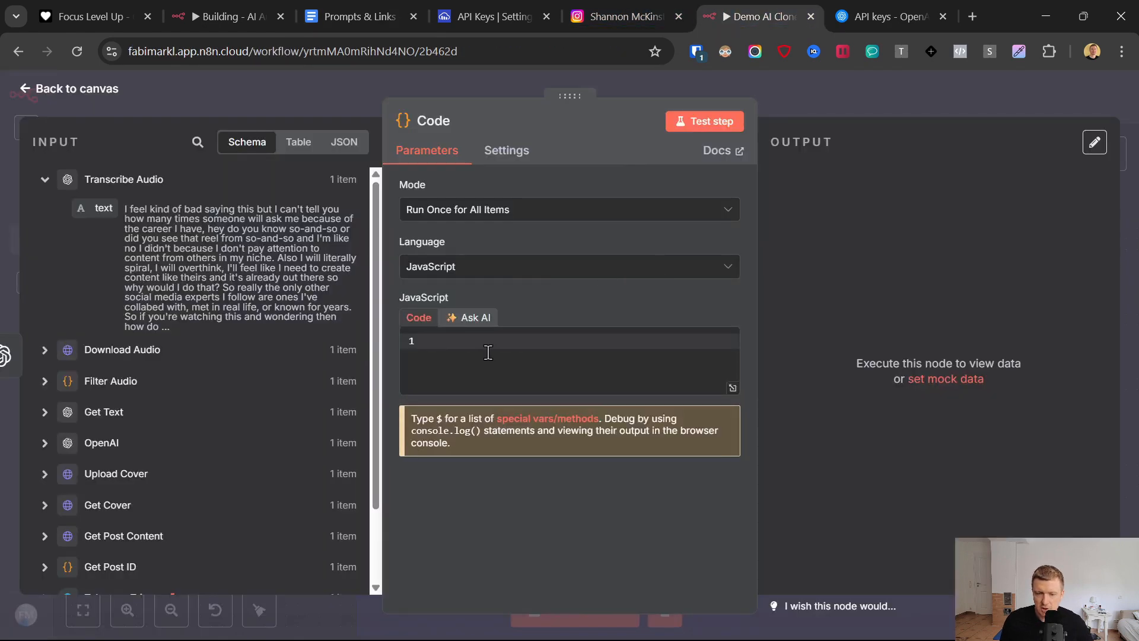
key("ctrl+v")
scroll(488, 415, "up", 5)
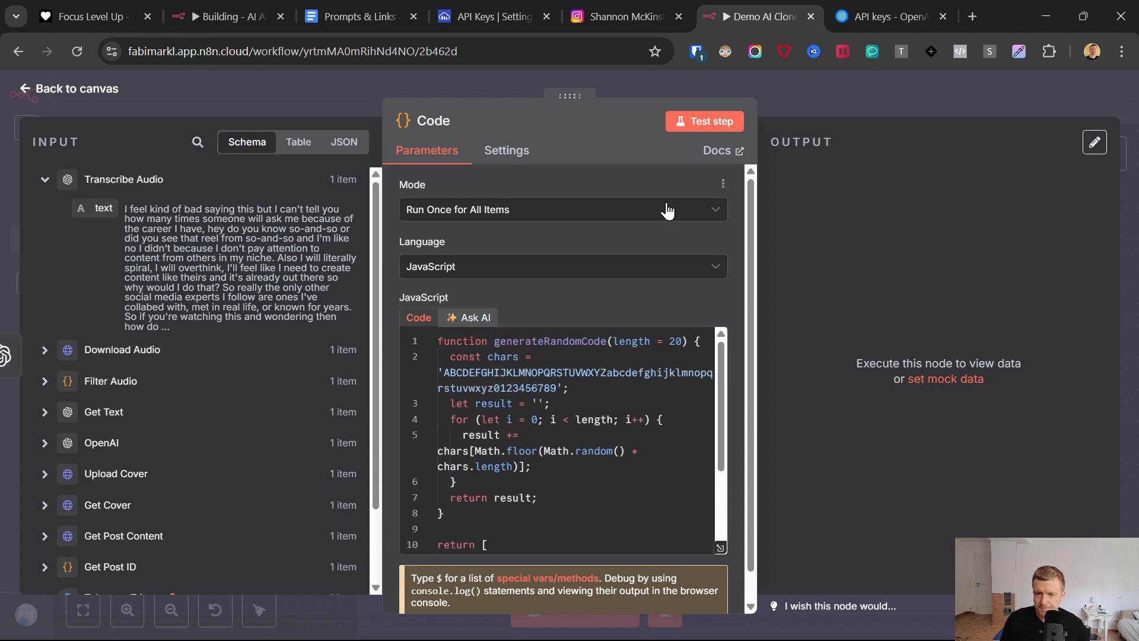
left_click(432, 120)
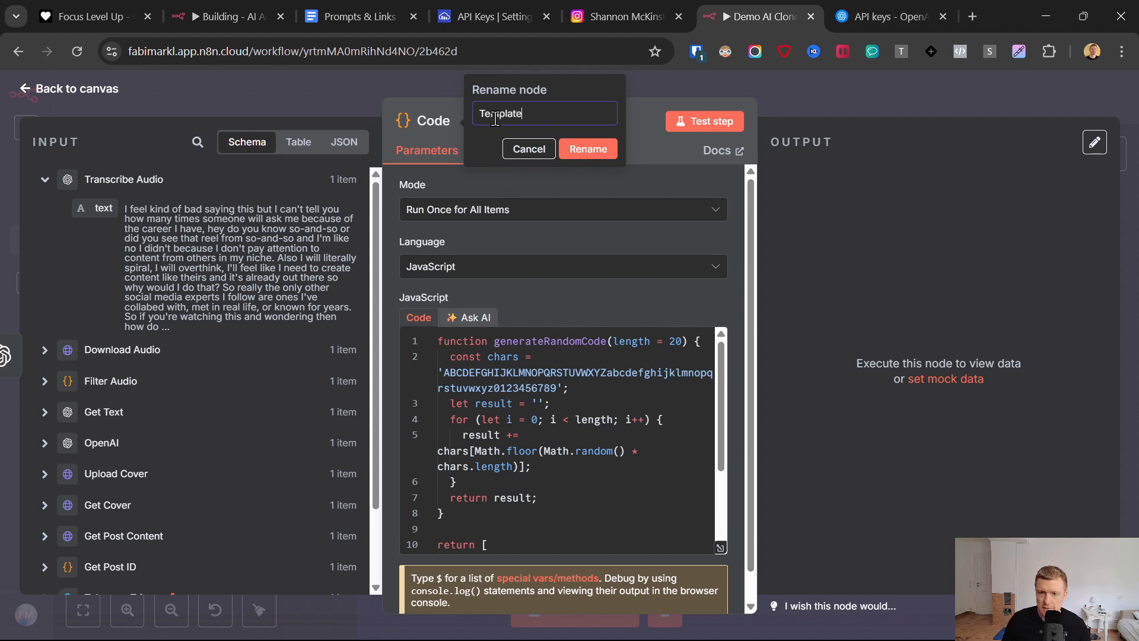
- Test the Template ID node, return to the canvas, and place it close beside Transcribe Audio
left_click(717, 117)
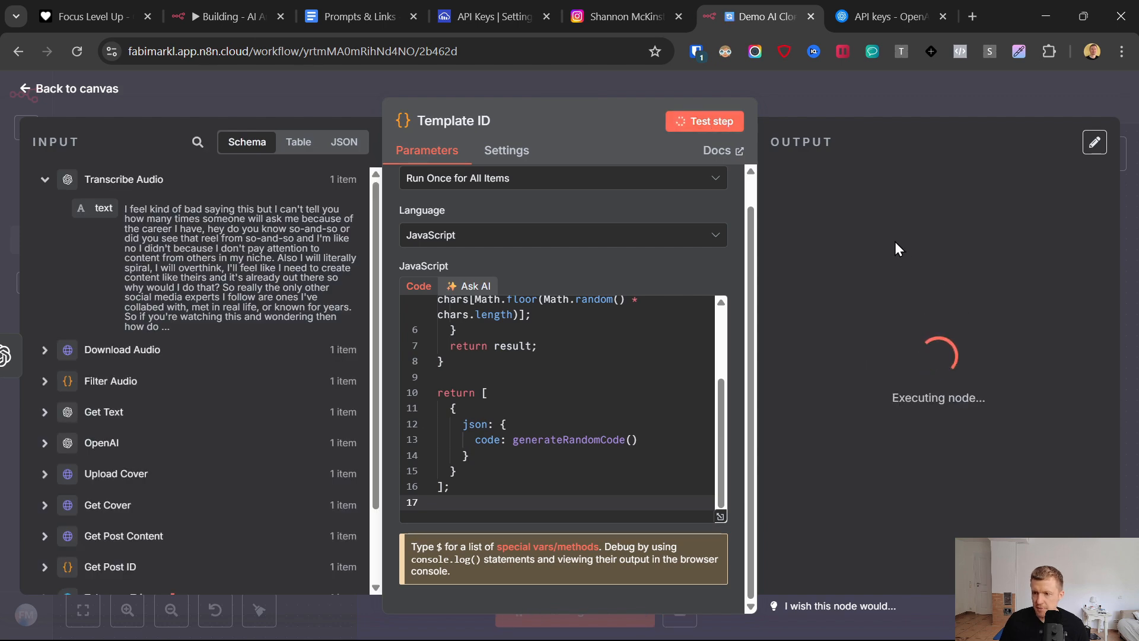
double_click(872, 207)
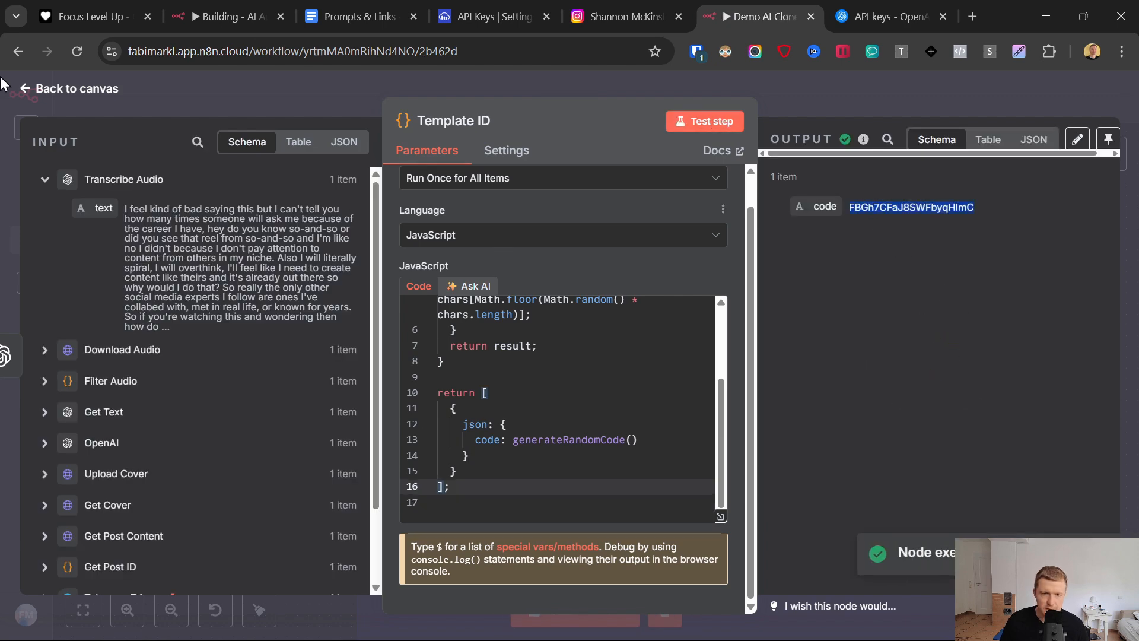
left_click(25, 89)
left_click_drag(1021, 283, 965, 281)
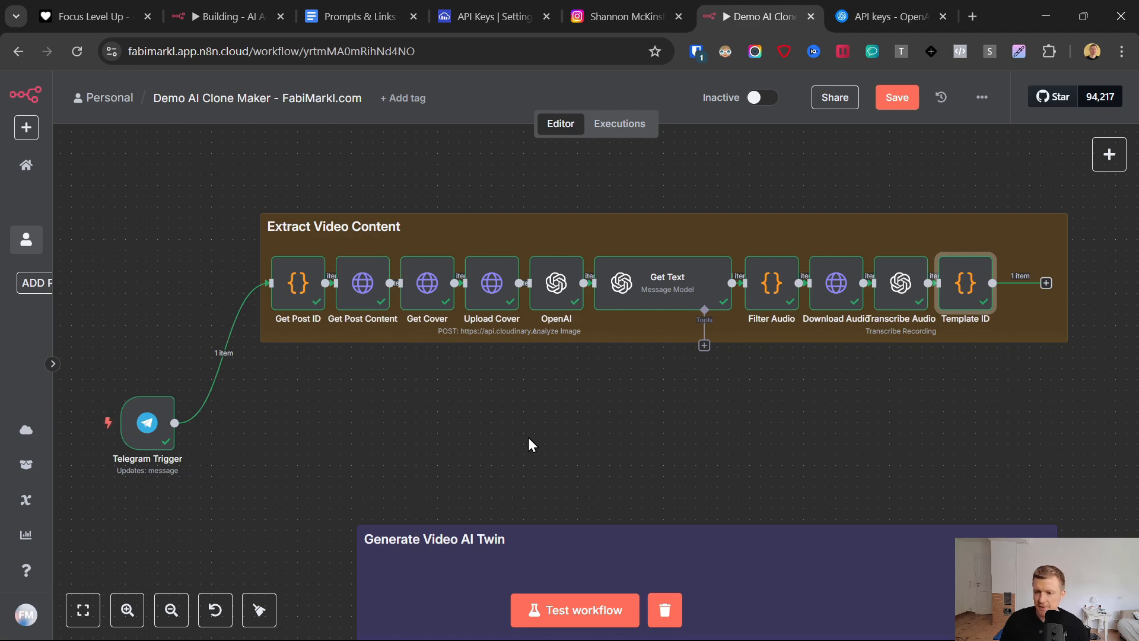
- Add a Google Sheets node with the Append row in sheet action after Template ID and show its available credentials
scroll(561, 402, "down", 5)
scroll(560, 402, "up", 4)
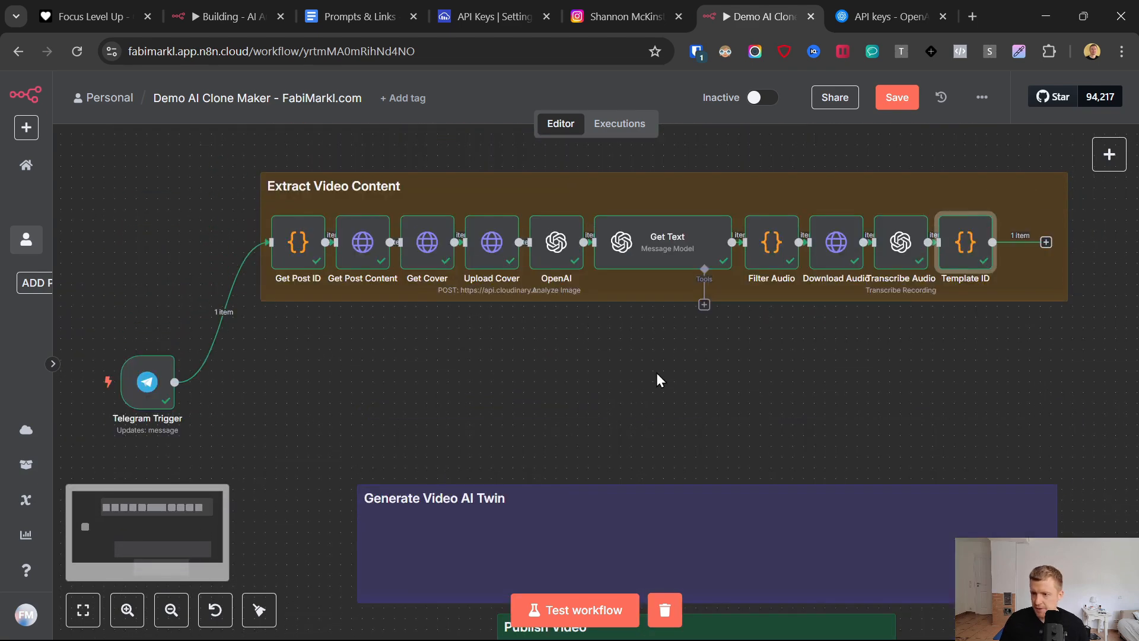
left_click(1046, 244)
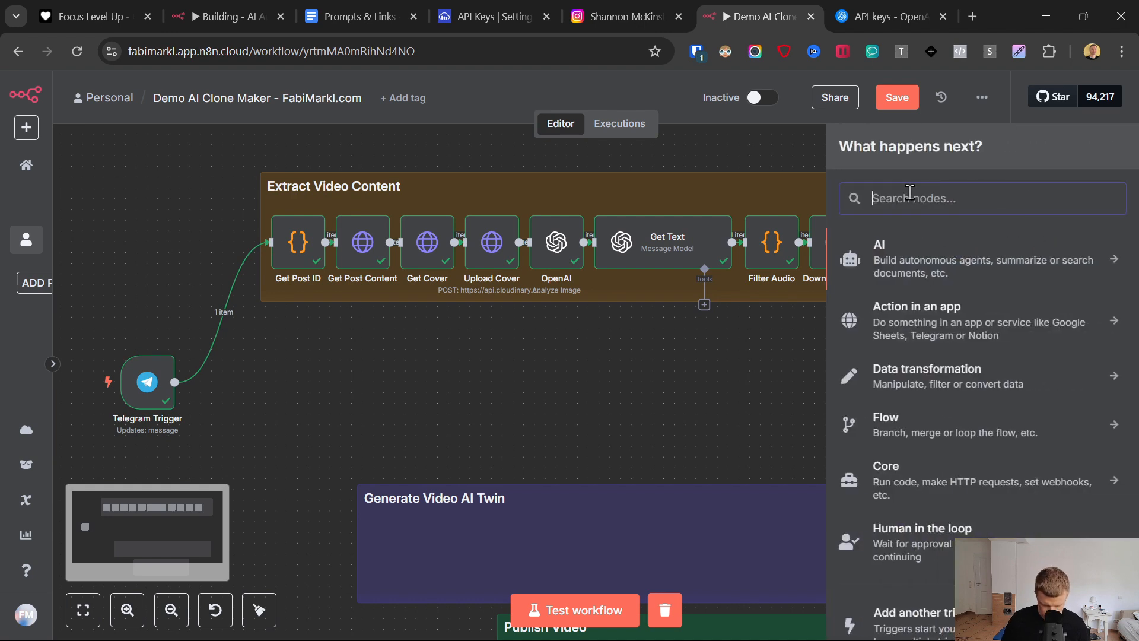
type("goog")
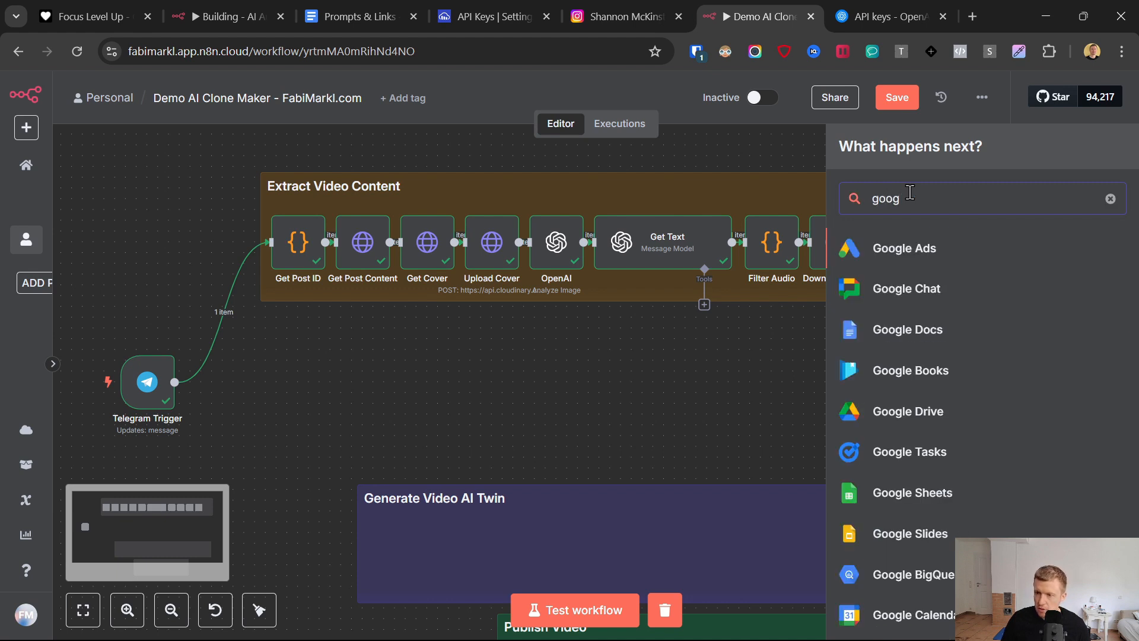
type("le sheet")
left_click(908, 246)
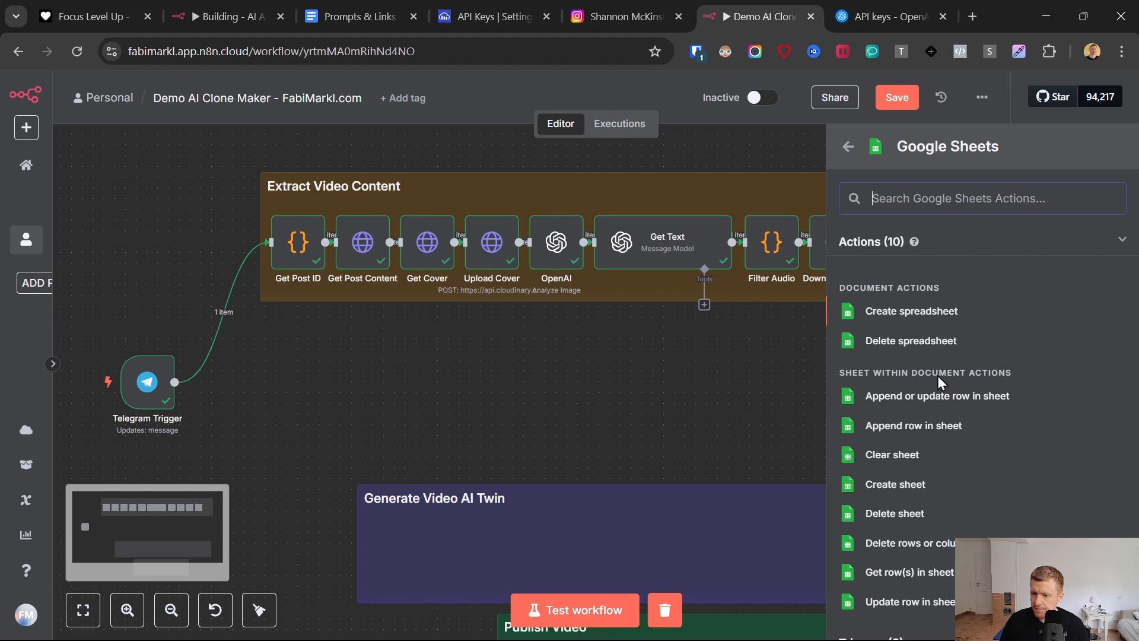
scroll(932, 368, "down", 2)
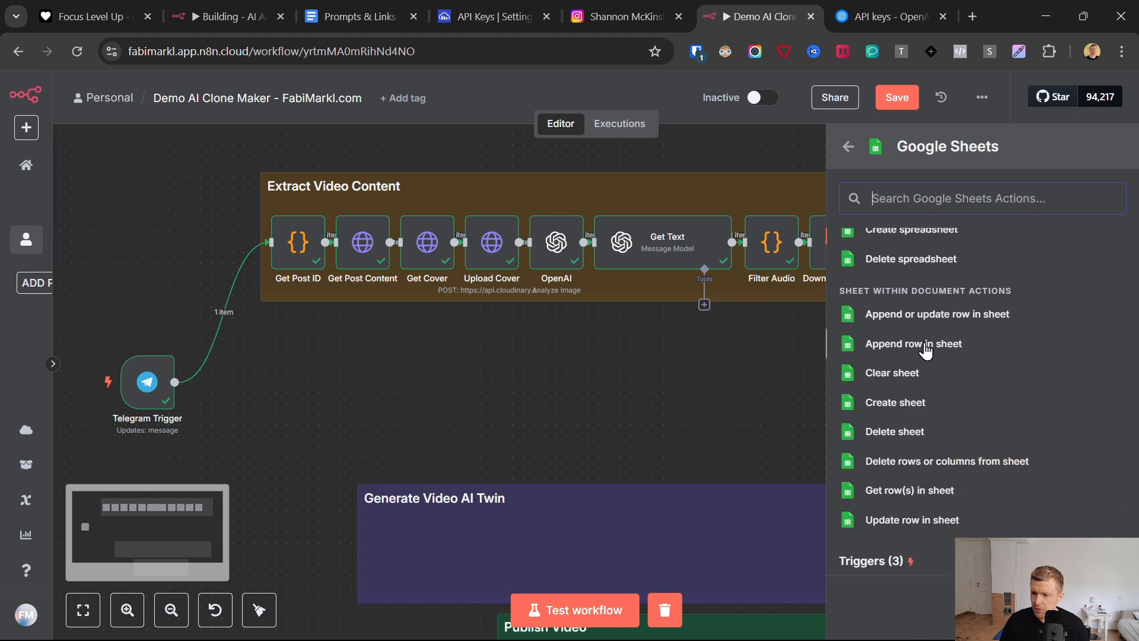
left_click(927, 351)
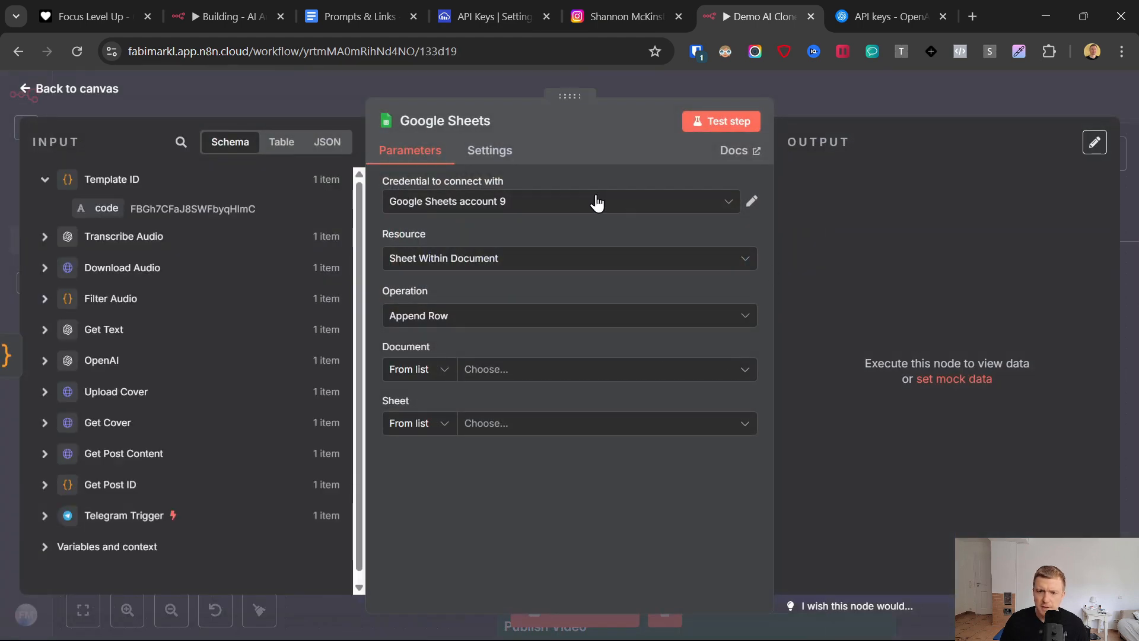
left_click(557, 204)
- Make a copy of the Google Sheets template linked in the Templates section of the Prompts & Links document
left_click(355, 17)
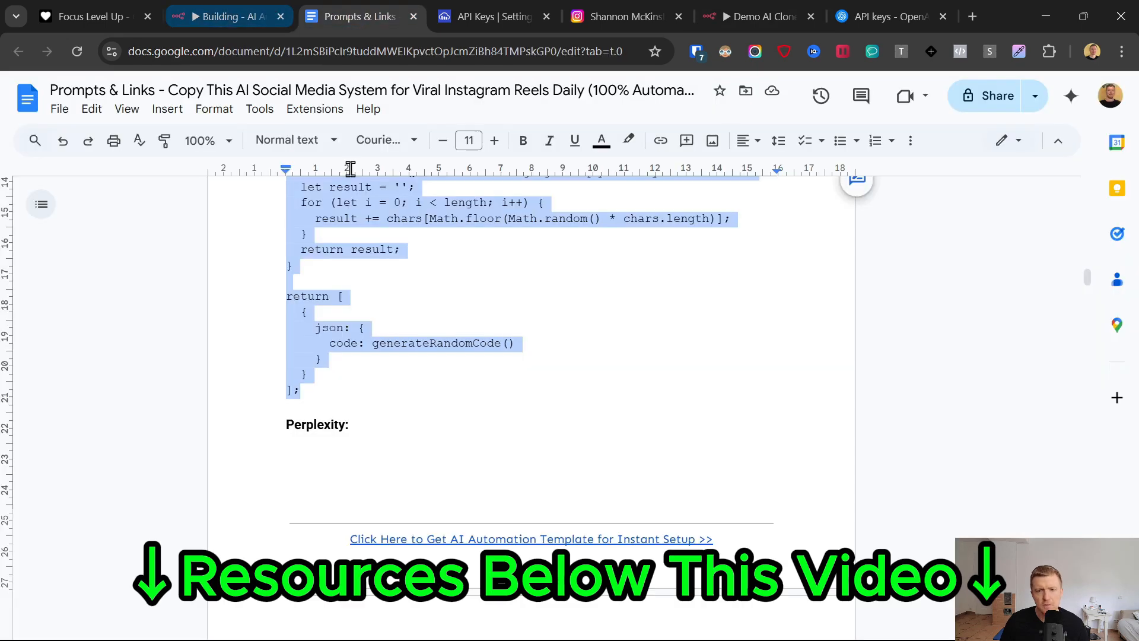
scroll(417, 407, "up", 5)
scroll(434, 406, "up", 20)
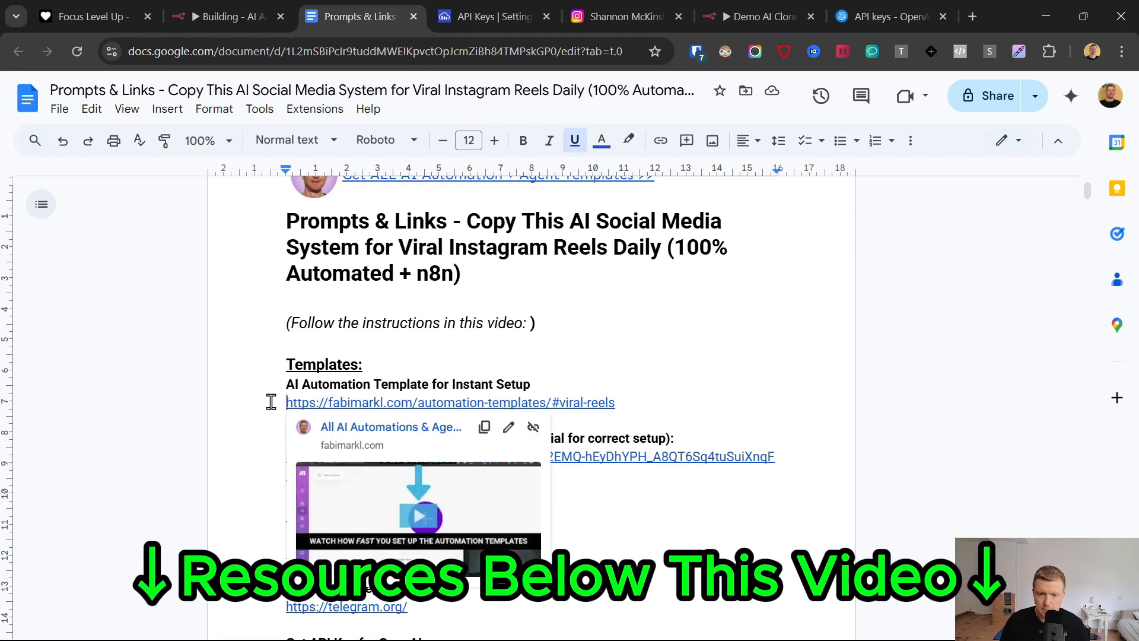
left_click(697, 386)
mouse_move(445, 452)
left_click(376, 499)
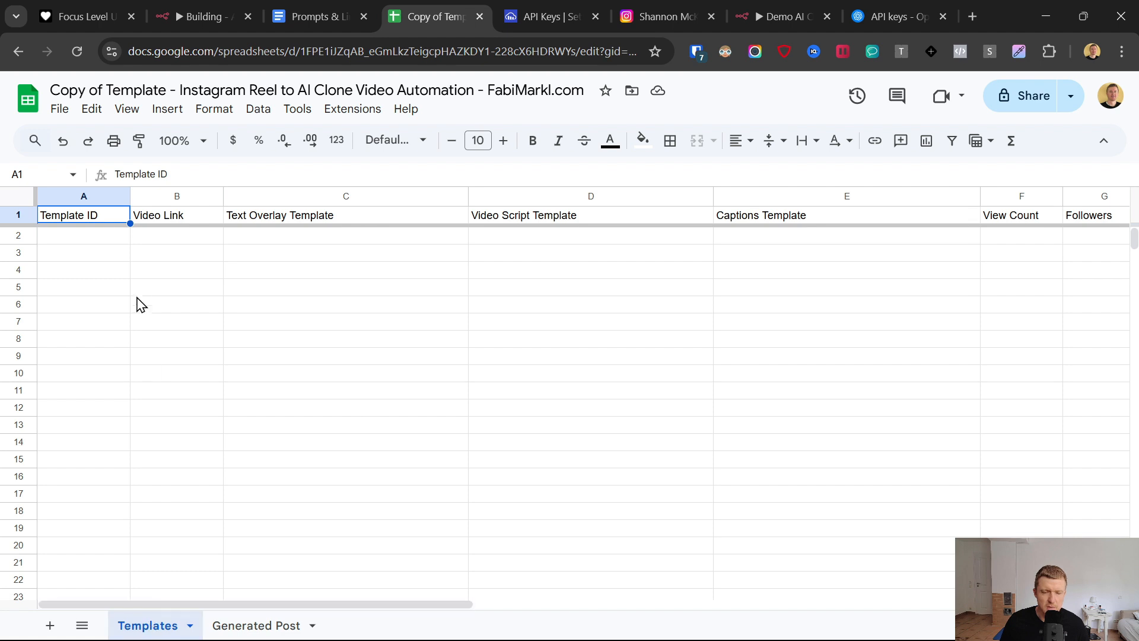
- Examine the column layouts of the Templates and Generated Post sheets in the copied spreadsheet
left_click_drag(80, 240, 1065, 460)
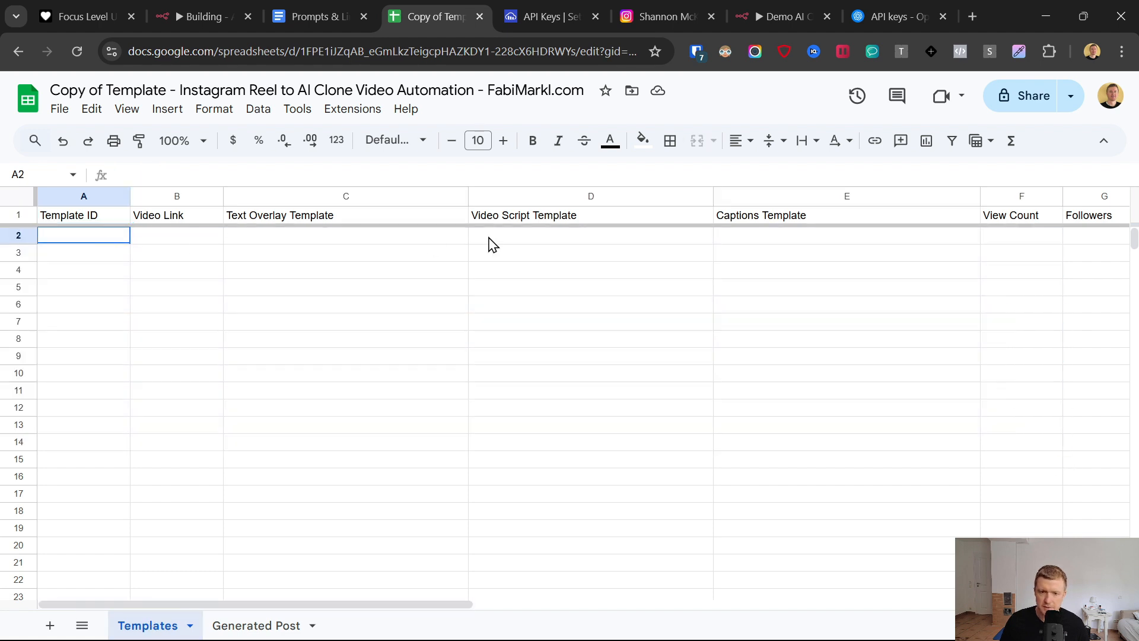
left_click(219, 627)
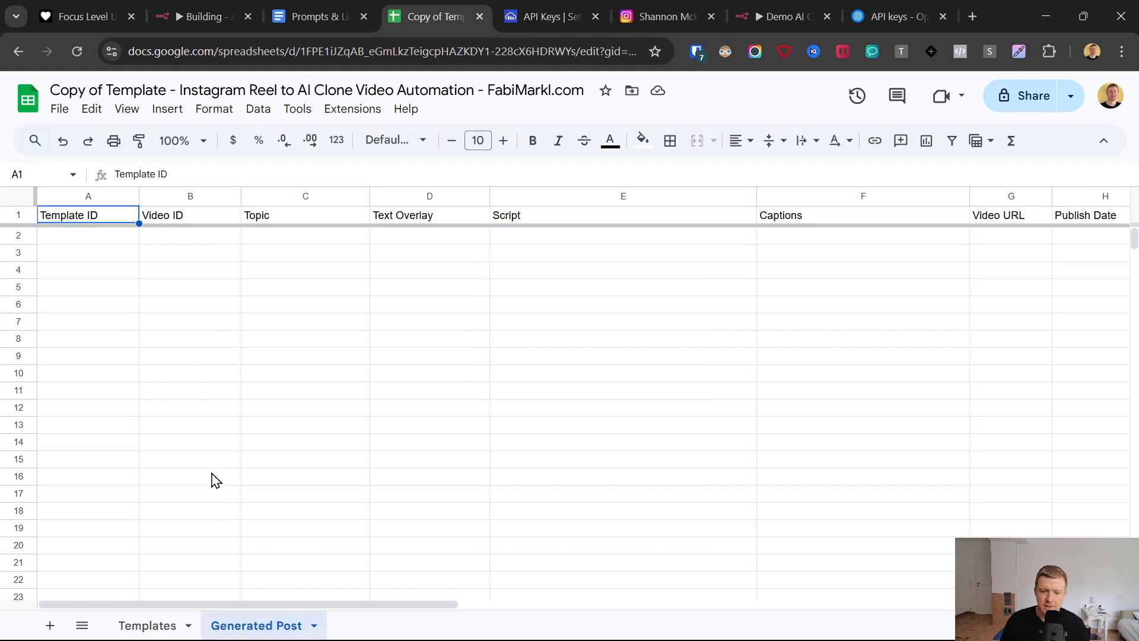
left_click(72, 239)
left_click(1038, 274, "shift")
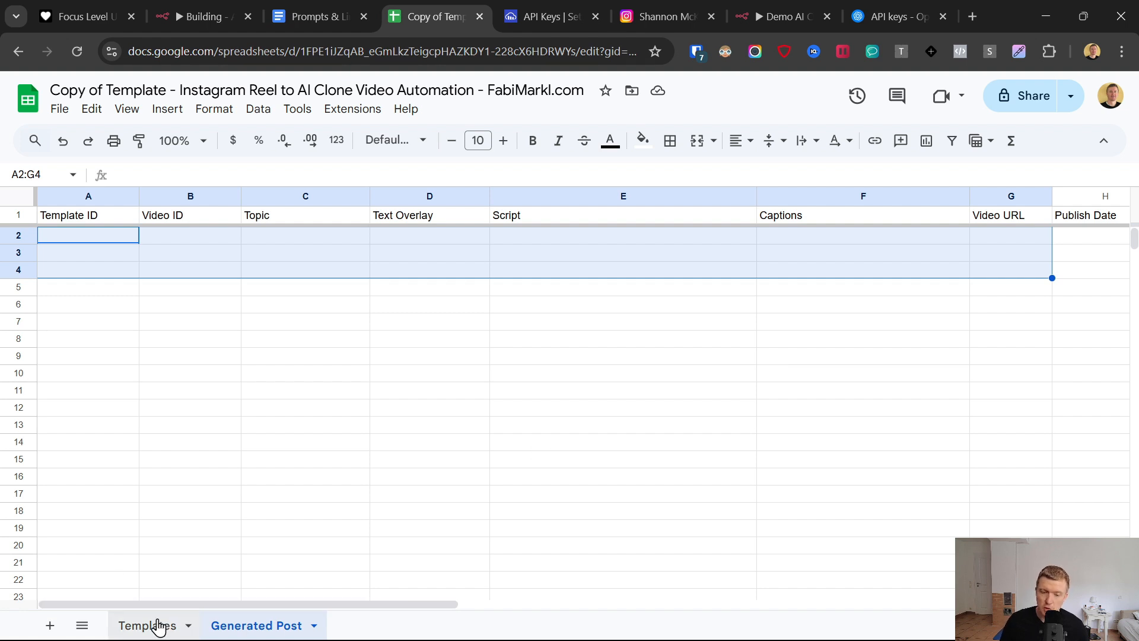
left_click(196, 626)
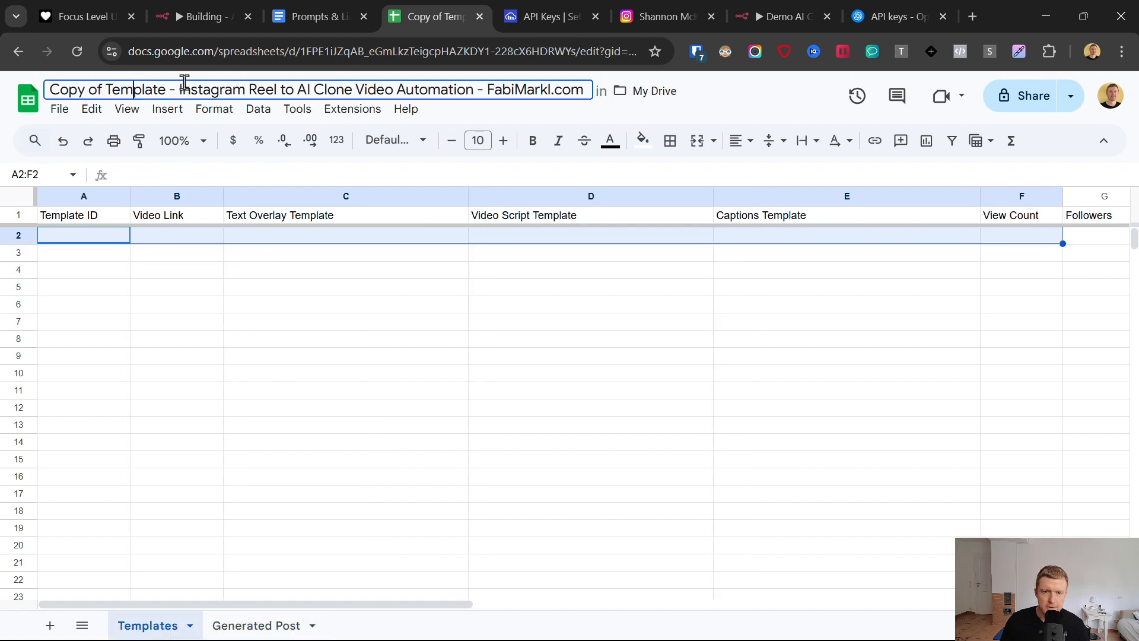
- Rename the copied spreadsheet as Demo 16.5.25 - Instagram Reel to AI Clone Video Automation - FabiMarkl.com
left_click_drag(167, 89, 52, 95)
type("Demo")
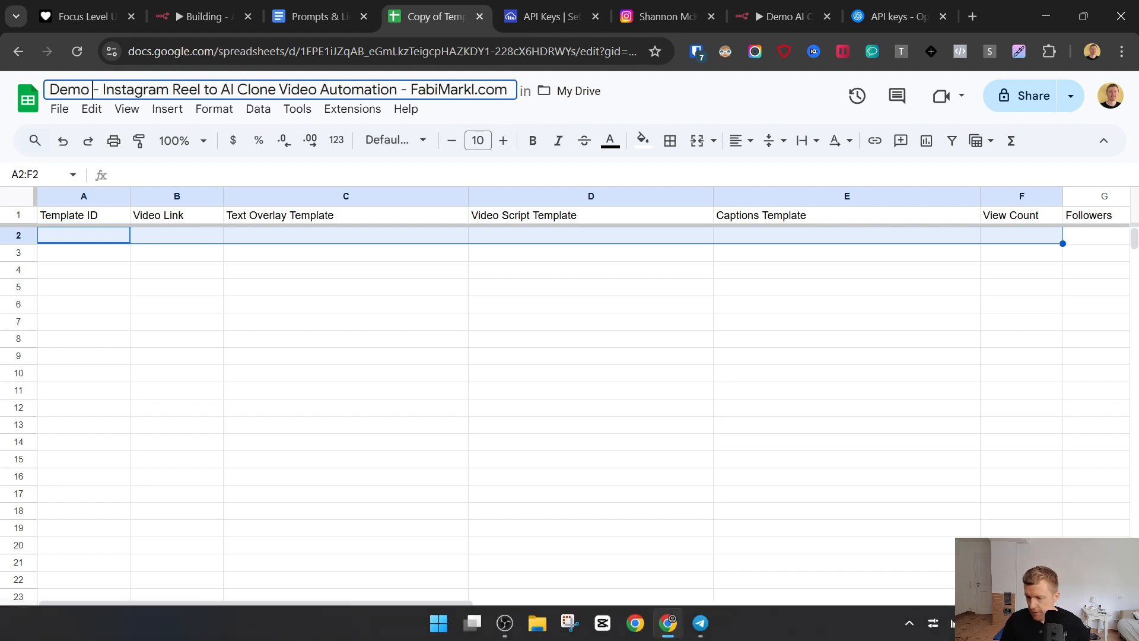
type(" 16.")
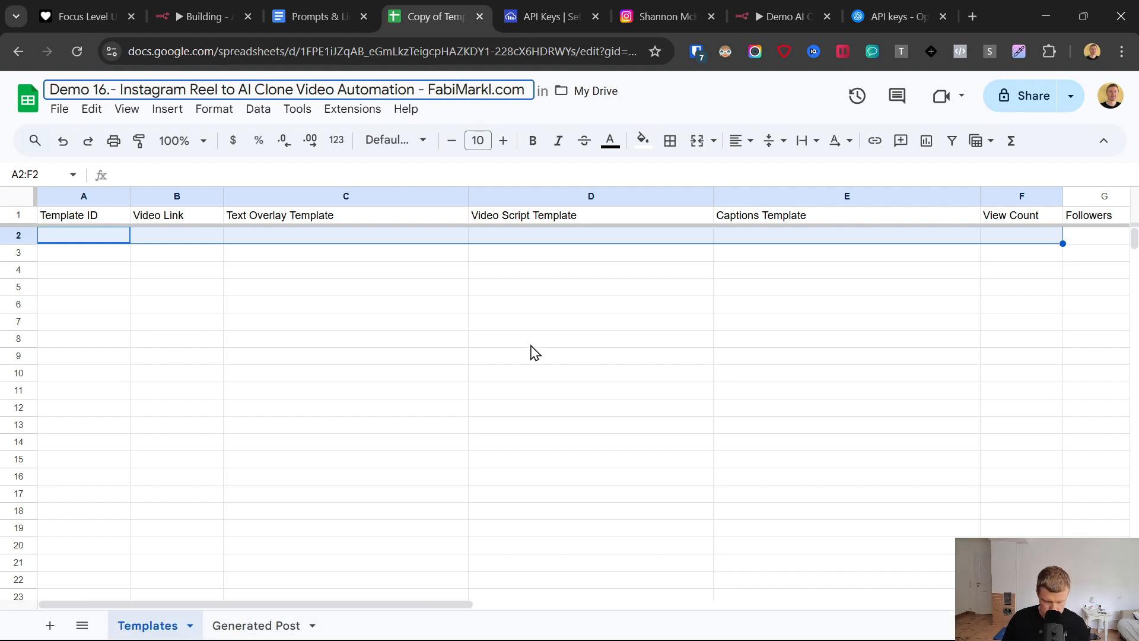
type("5.25")
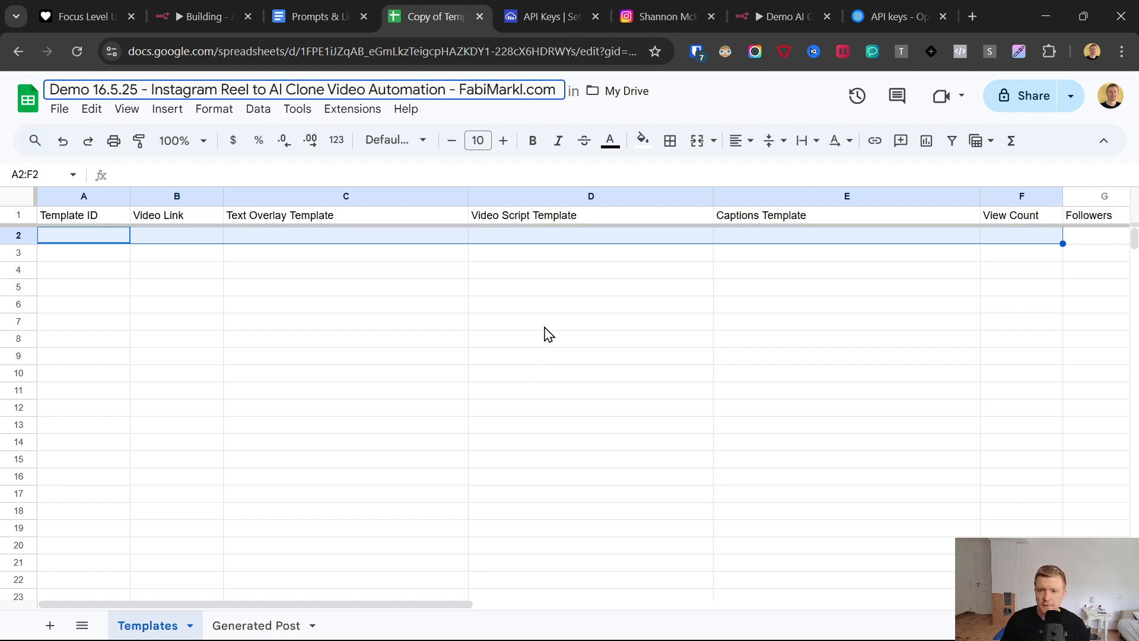
left_click(569, 355)
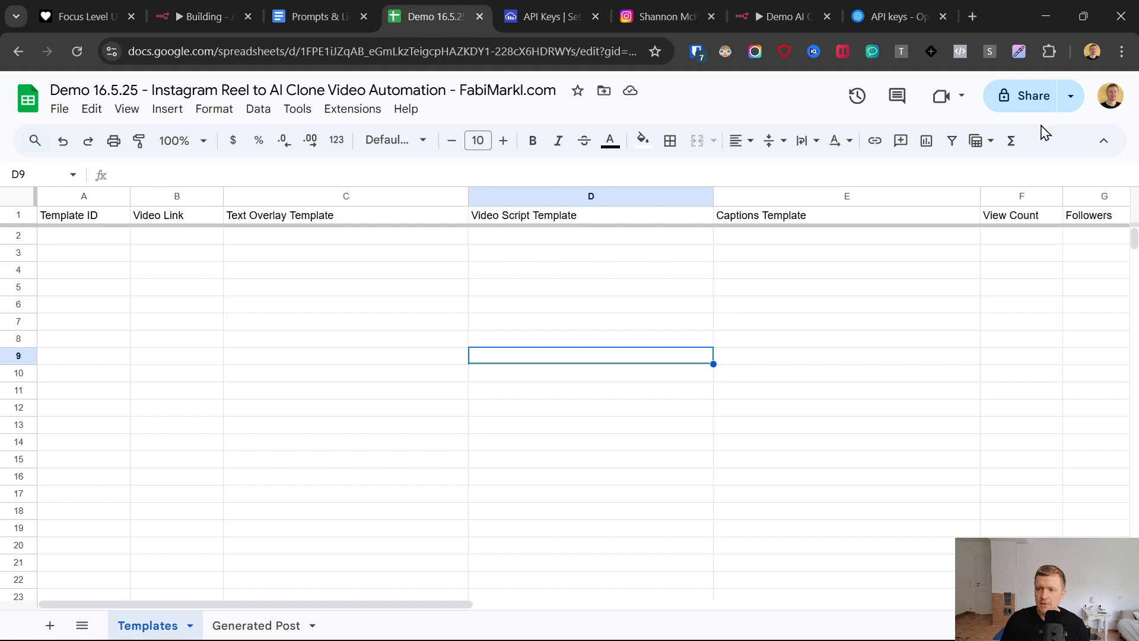
- Return to the n8n Google Sheets node, create a new OAuth2 credential, and connect it by signing in with the Google account
left_click(760, 16)
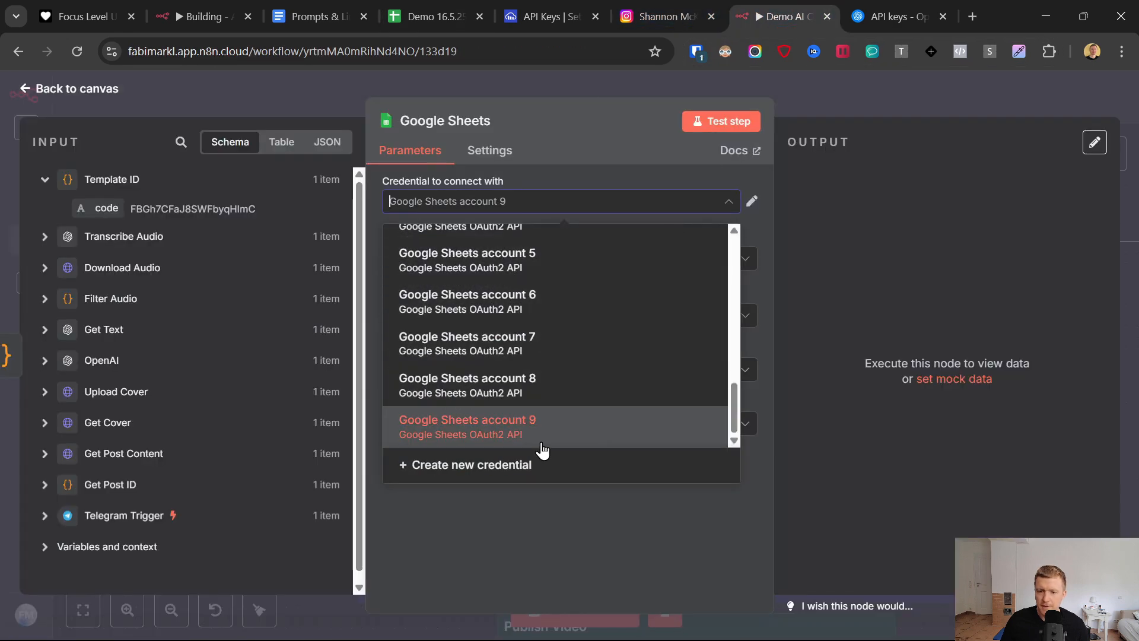
left_click(507, 464)
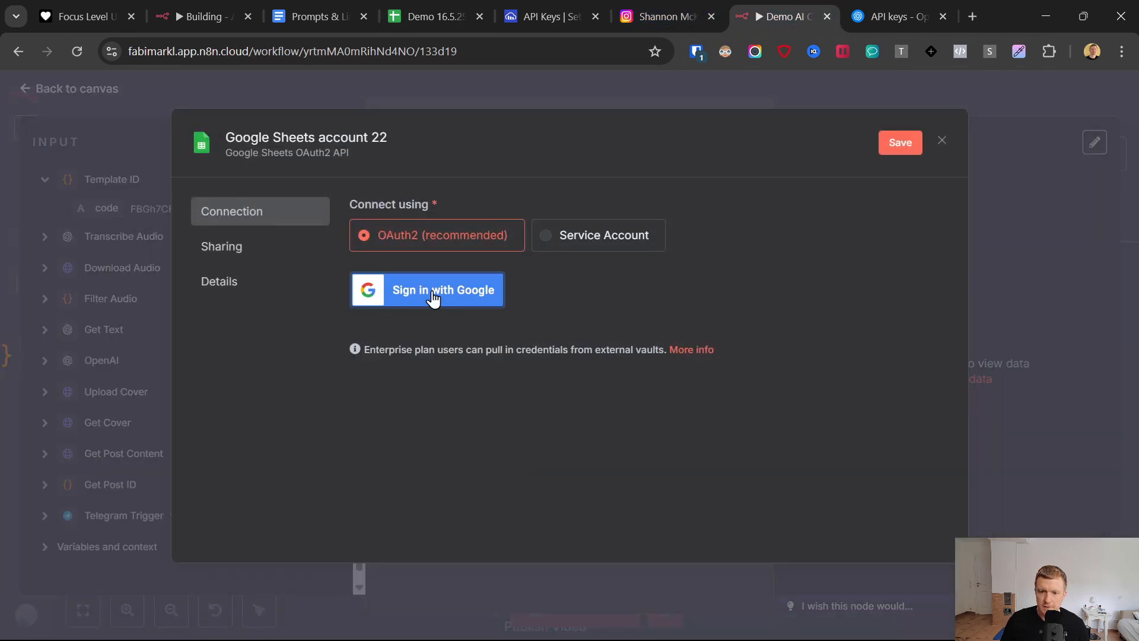
left_click(404, 292)
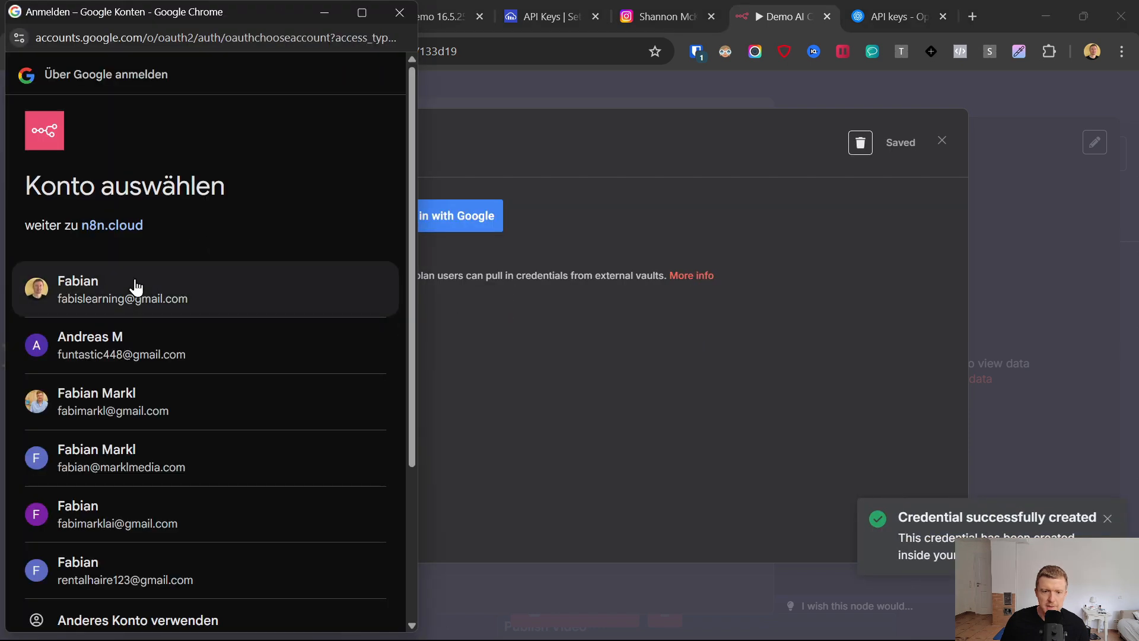
left_click(136, 286)
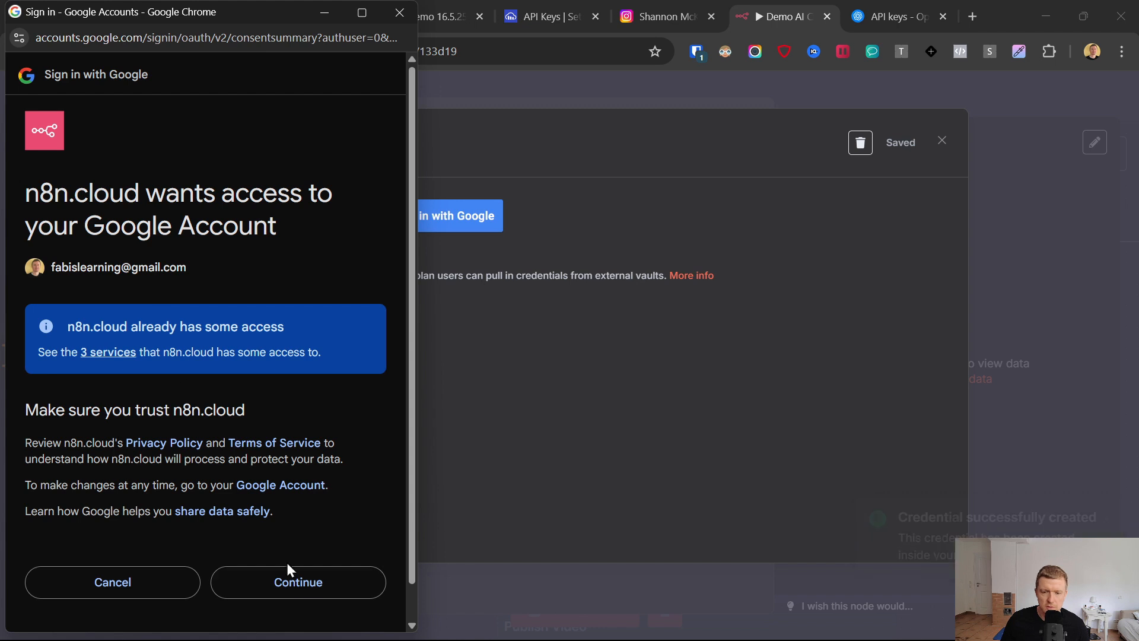
left_click(287, 568)
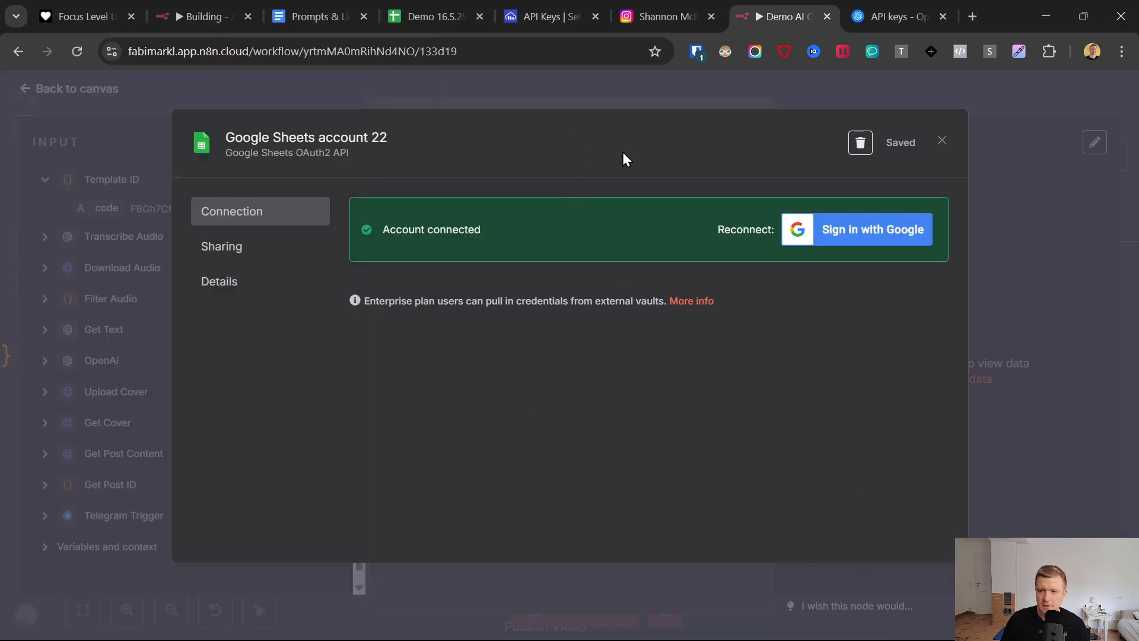
left_click(943, 142)
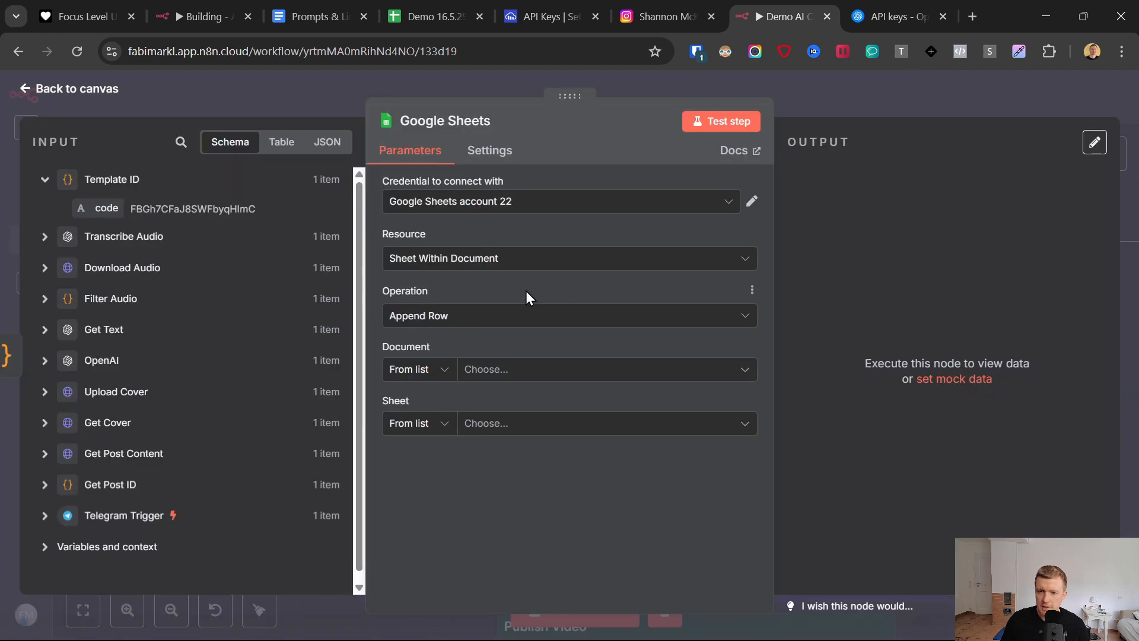
- Set the node's document to the Demo 16.5.25 spreadsheet and its sheet to Templates
left_click(501, 373)
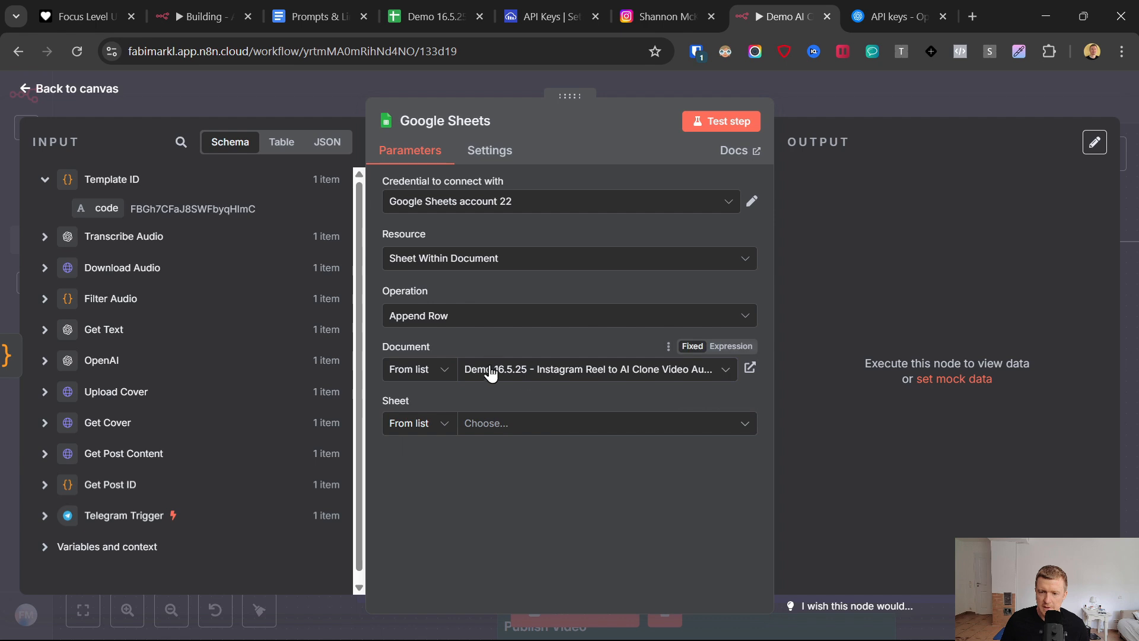
left_click(481, 430)
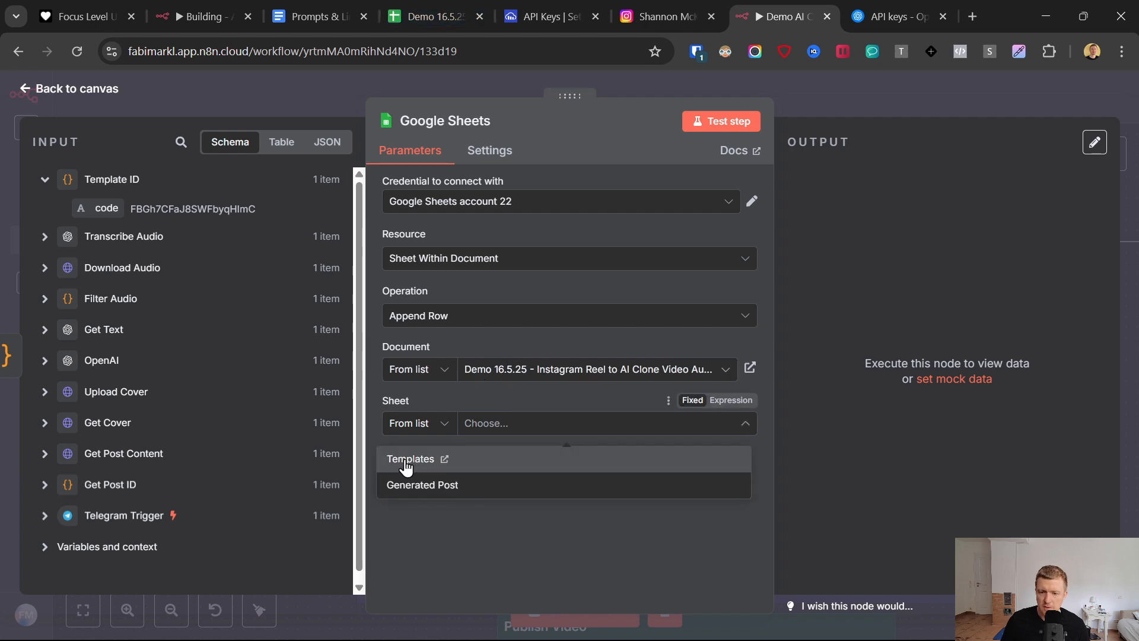
left_click(406, 466)
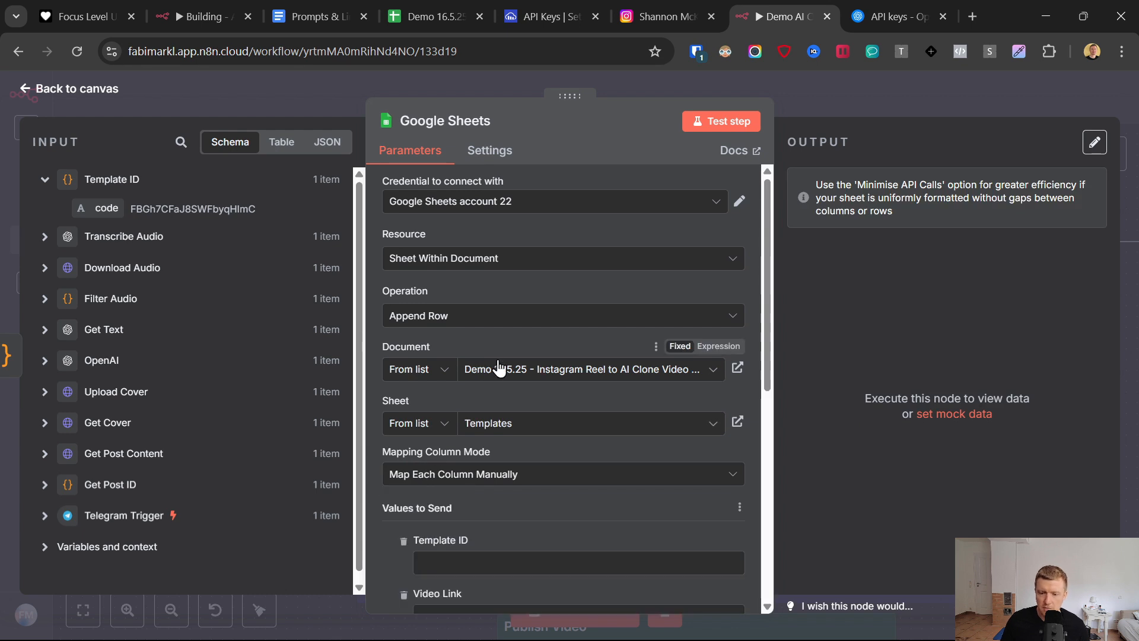
- Map the Template ID column to the Template ID node's code output and compare the column fields with the spreadsheet's header row
scroll(500, 368, "down", 3)
left_click(467, 395)
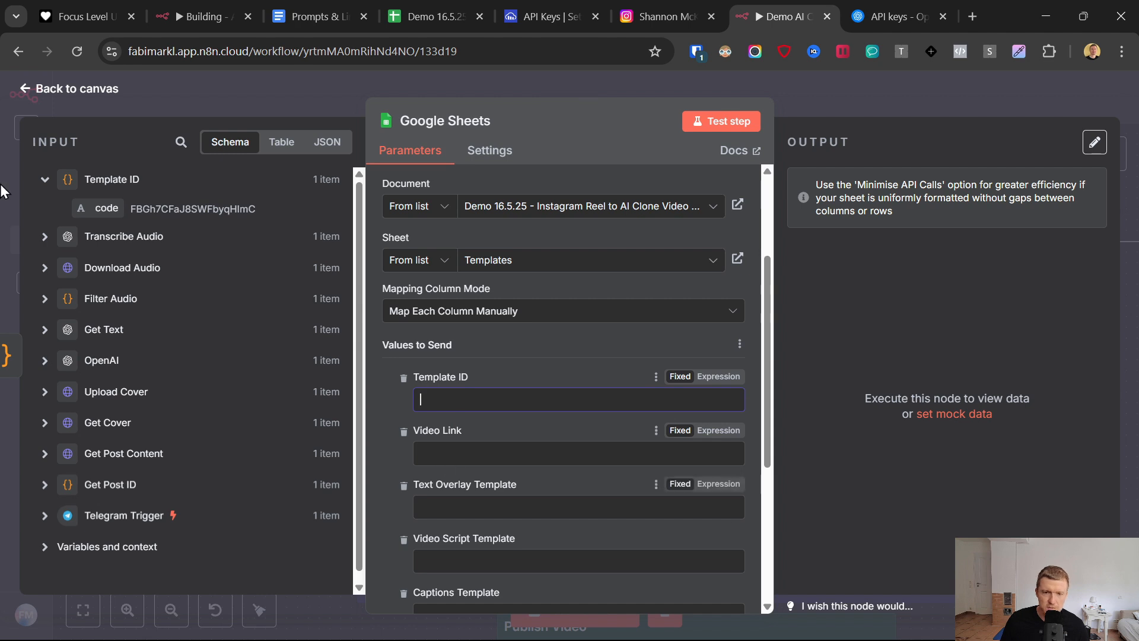
left_click_drag(106, 208, 458, 400)
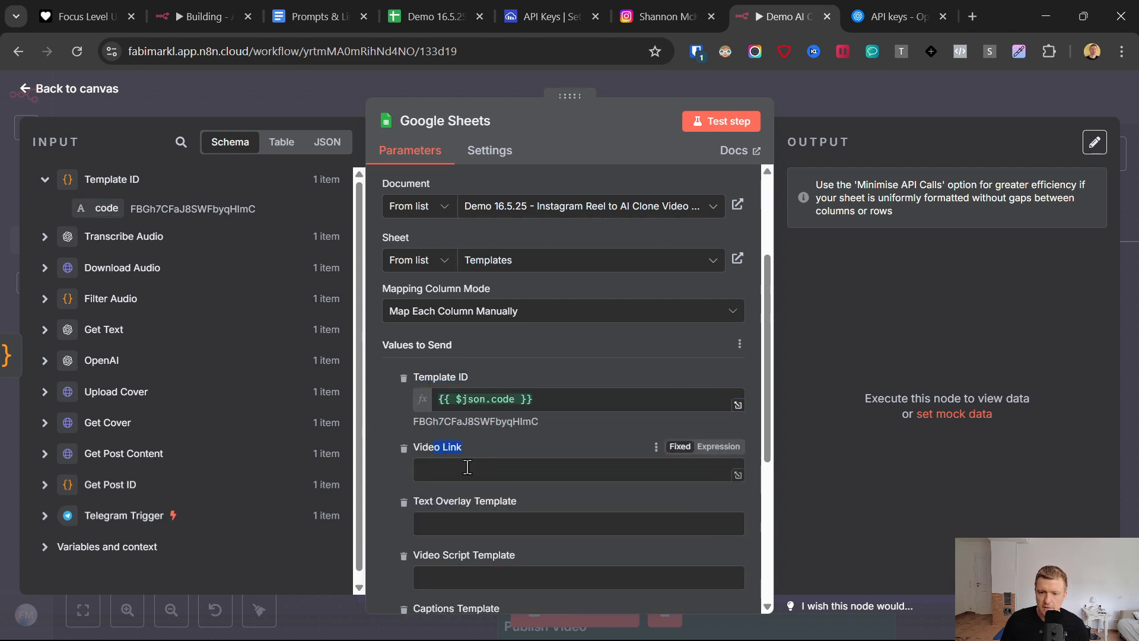
left_click(428, 7)
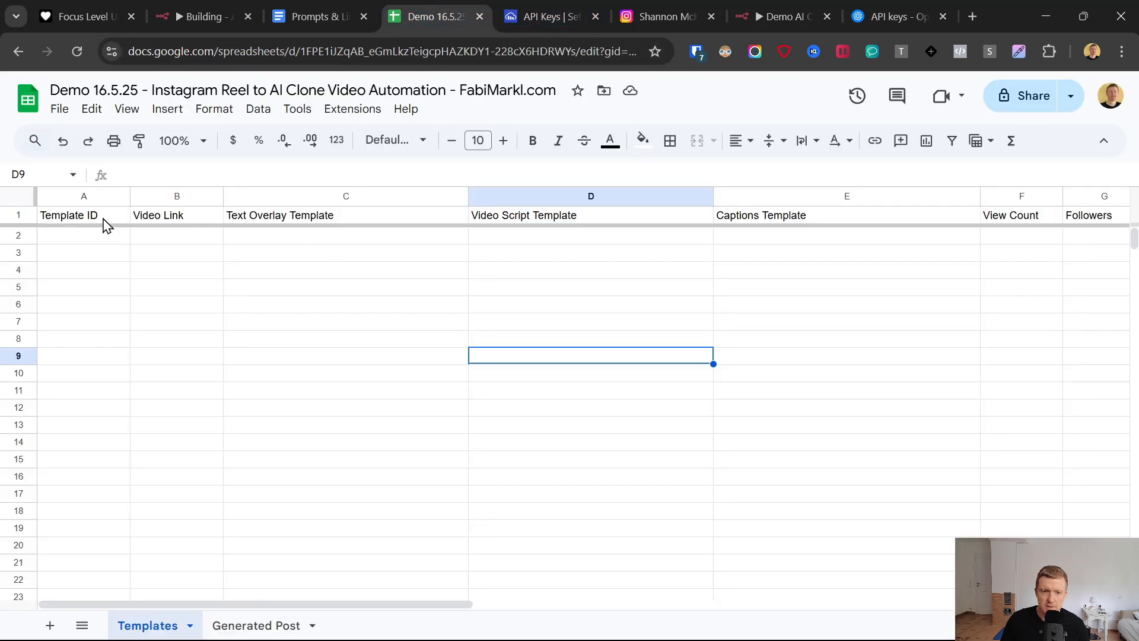
left_click(28, 214)
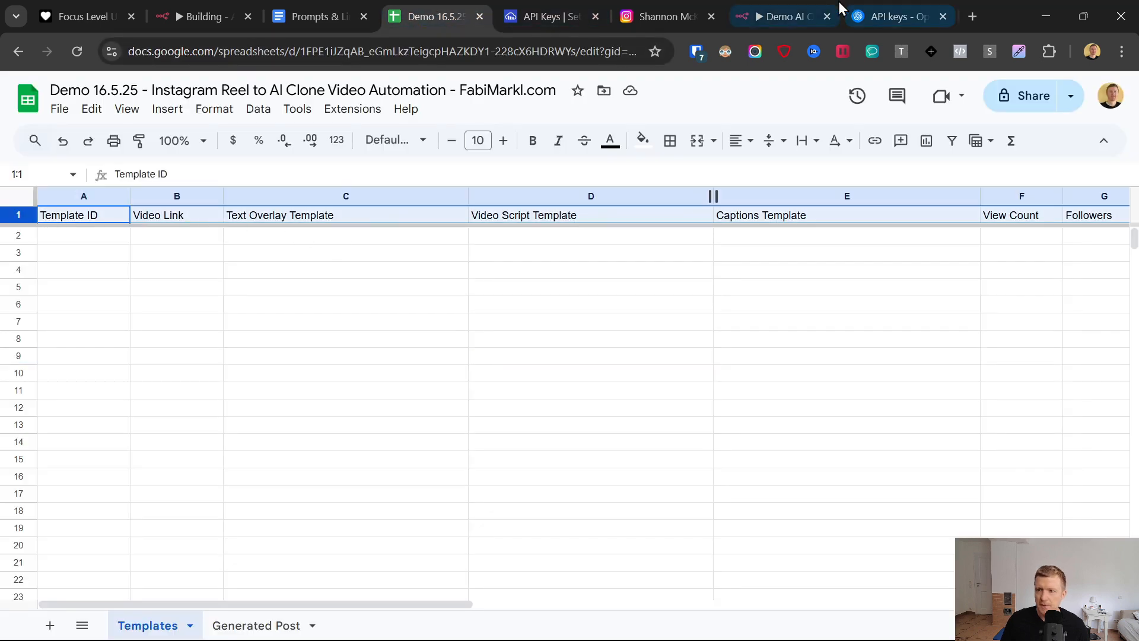
left_click(775, 7)
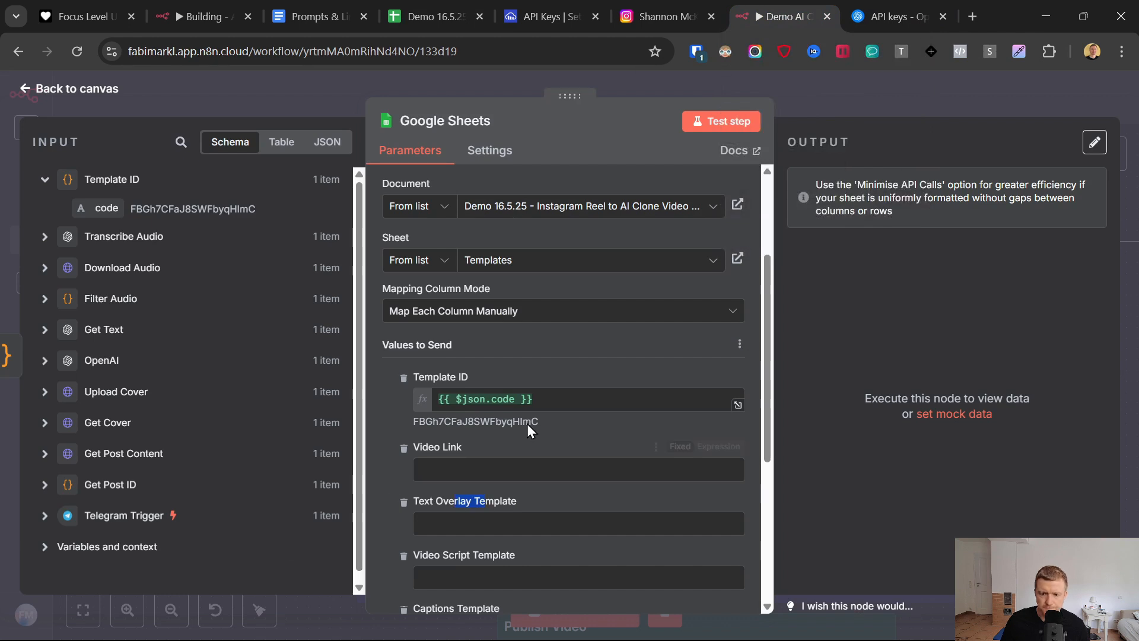
- Map the Video Link column to the message text output of the Telegram Trigger
scroll(527, 424, "down", 1)
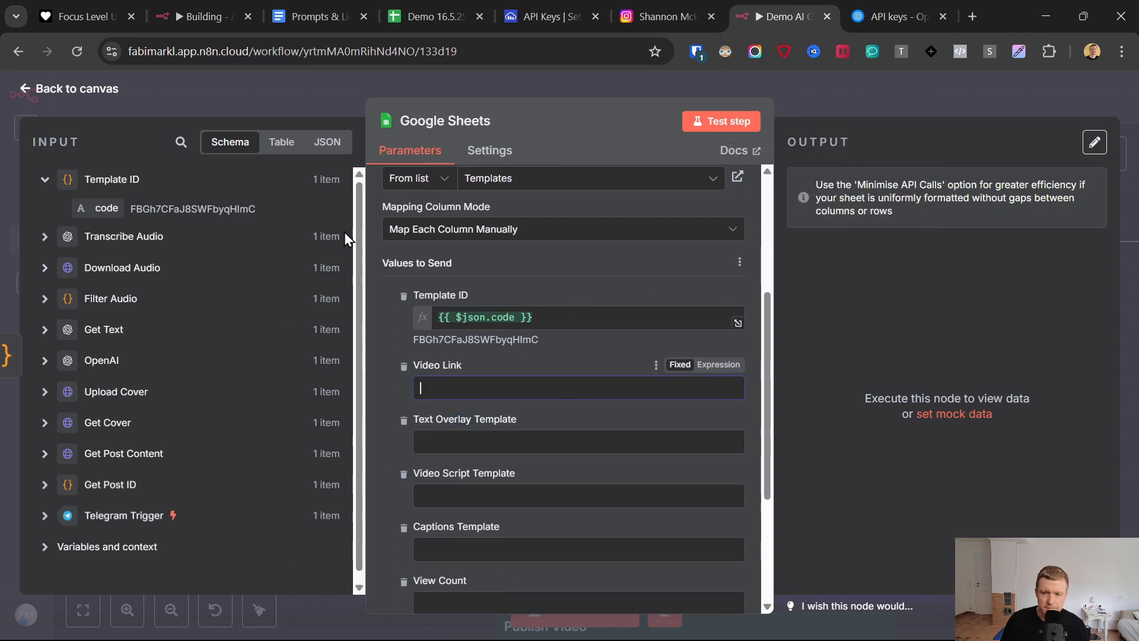
left_click(44, 515)
scroll(141, 503, "down", 5)
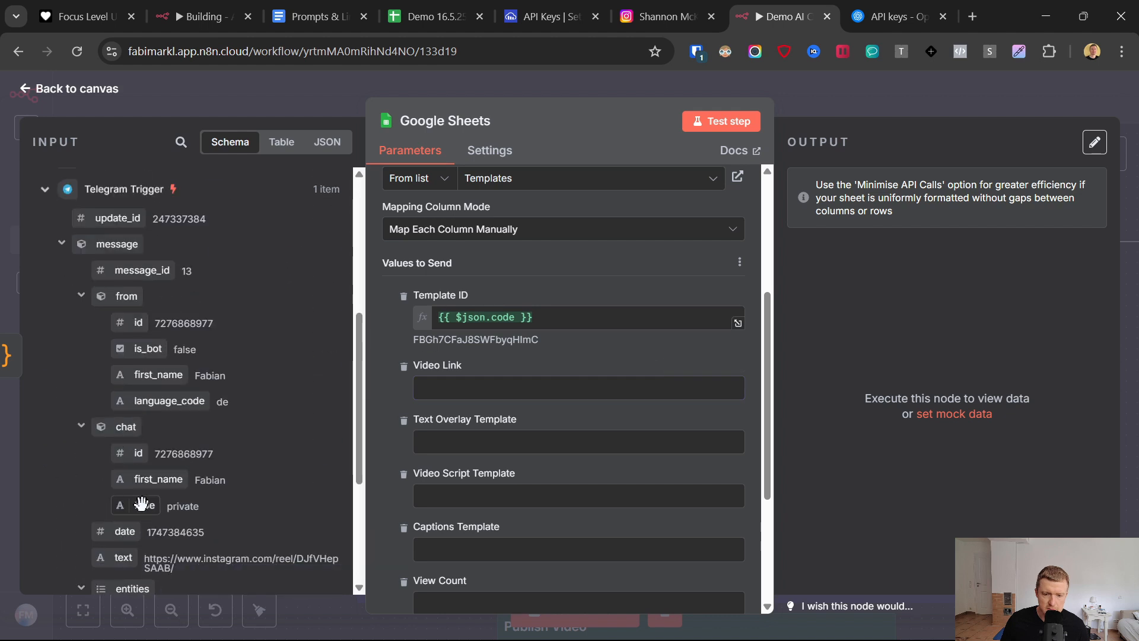
scroll(141, 503, "down", 1)
left_click_drag(124, 475, 544, 362)
- Map the Text Overlay Template column to the message content output of the Get Text node
left_click(439, 457)
scroll(231, 427, "up", 5)
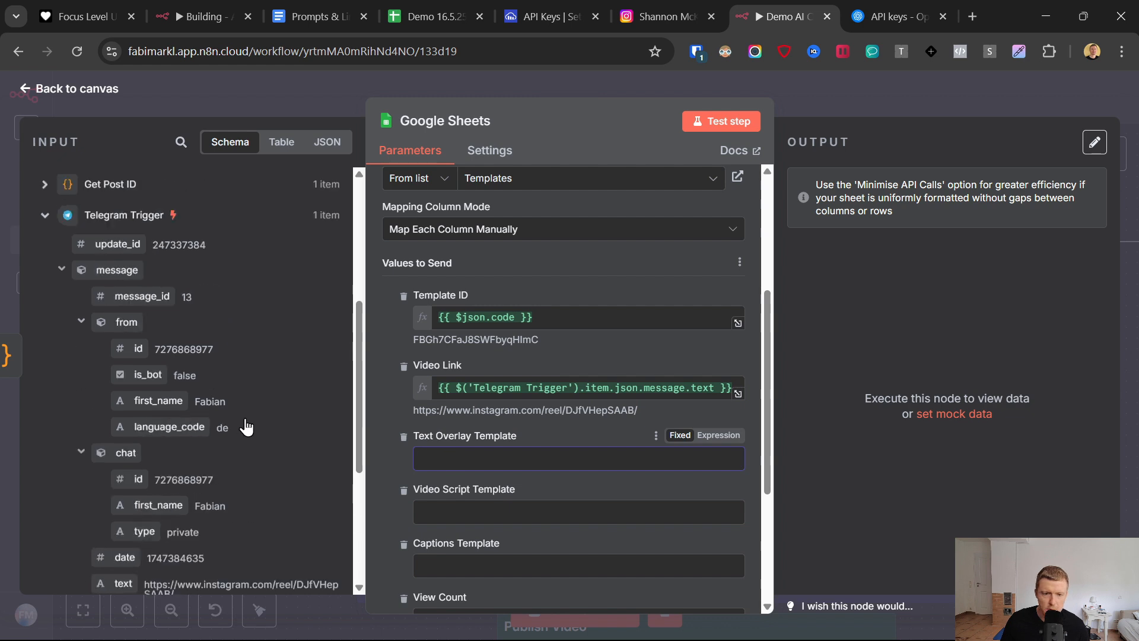
left_click(45, 328)
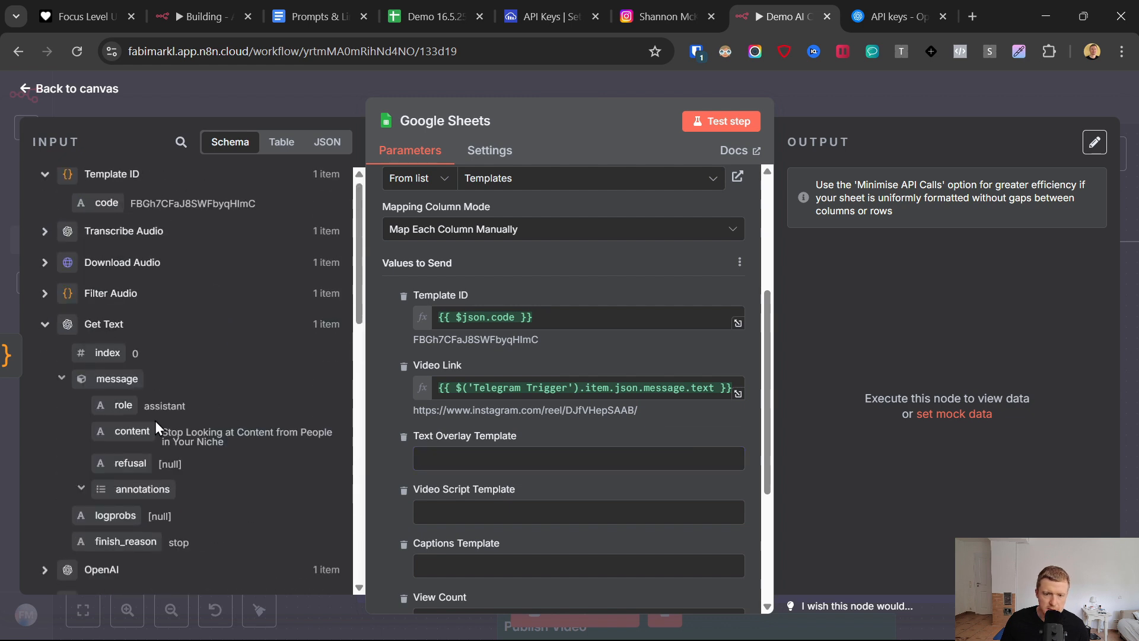
left_click_drag(155, 421, 442, 458)
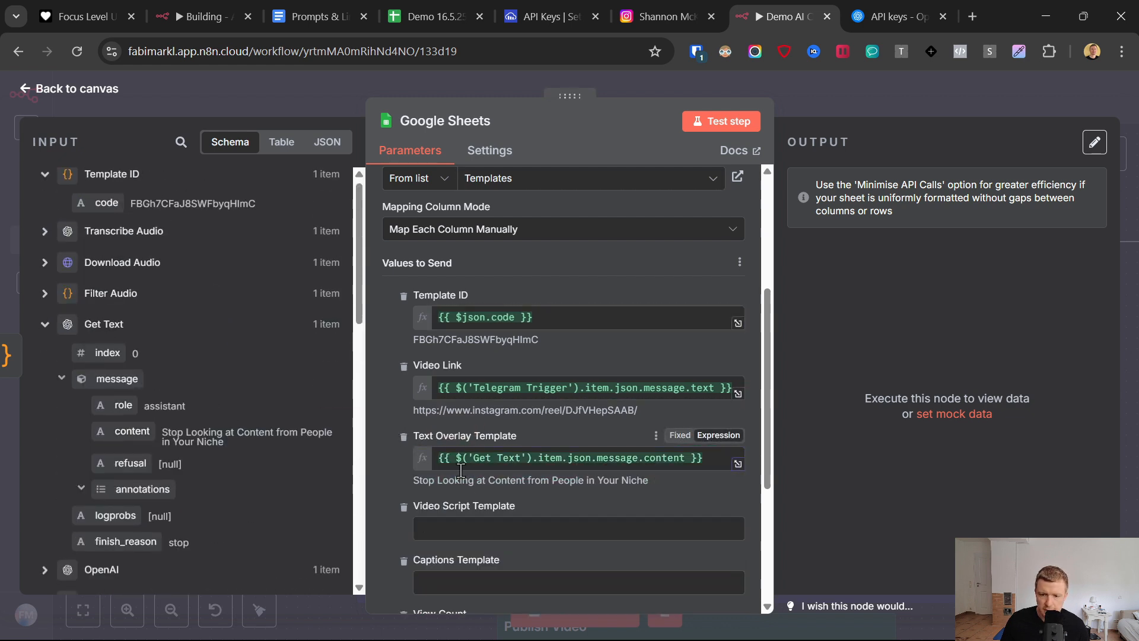
- Map the Video Script Template column to the text output of the Transcribe Audio node
left_click(465, 517)
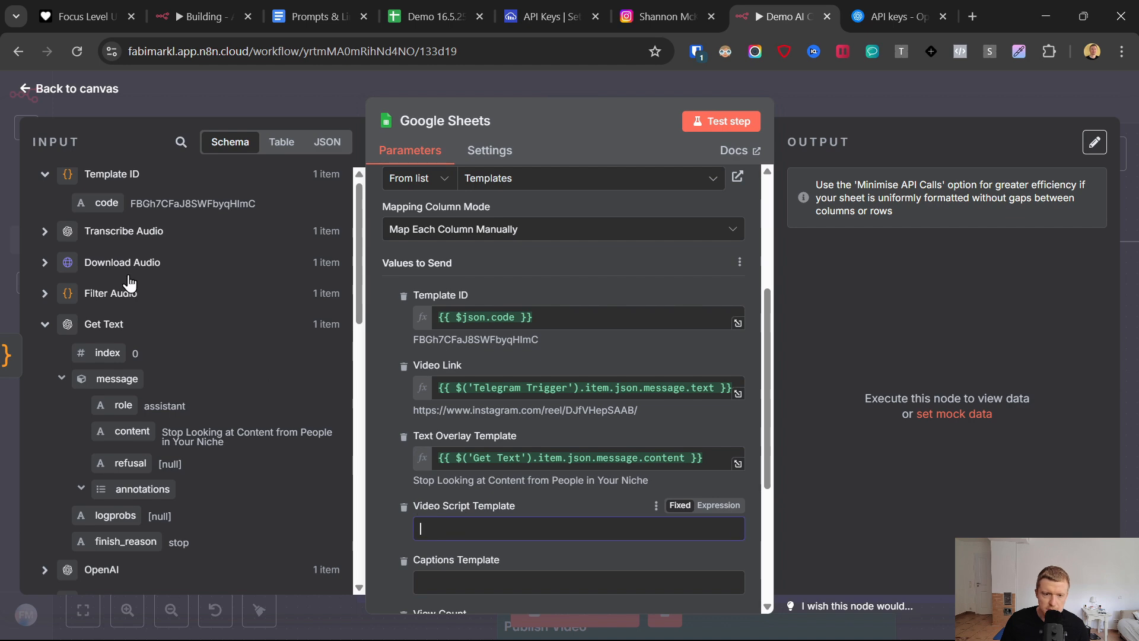
left_click(44, 233)
left_click_drag(123, 265, 450, 528)
- Map the Captions Template column to the caption text under edge_media_to_caption in the Get Post Content output
scroll(449, 415, "down", 4)
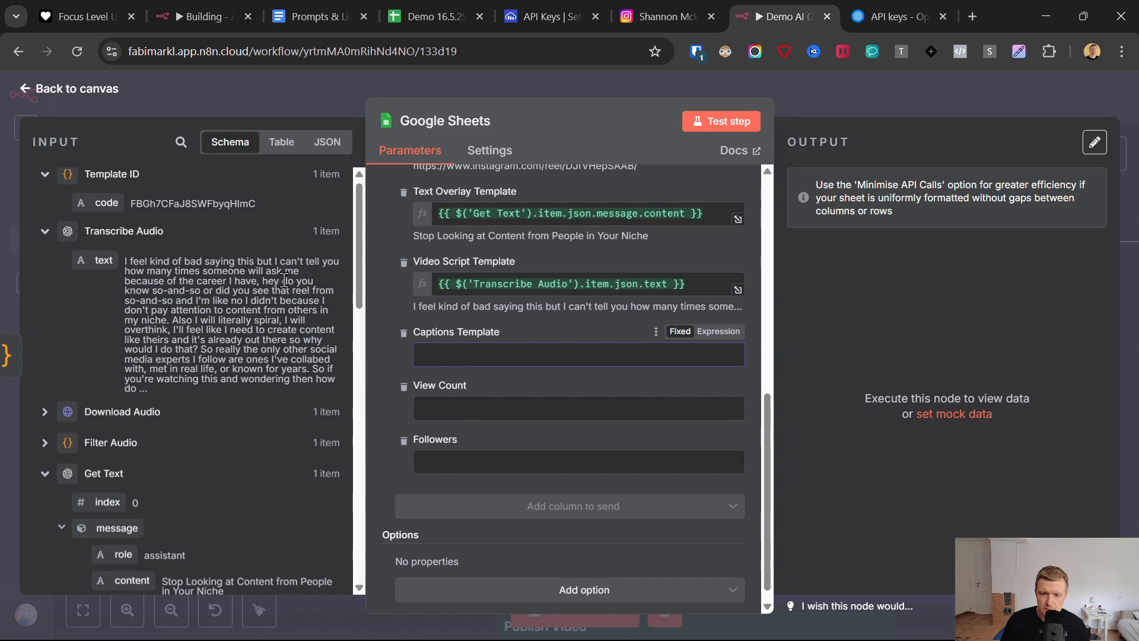
left_click_drag(366, 224, 241, 514)
scroll(253, 514, "up", 7)
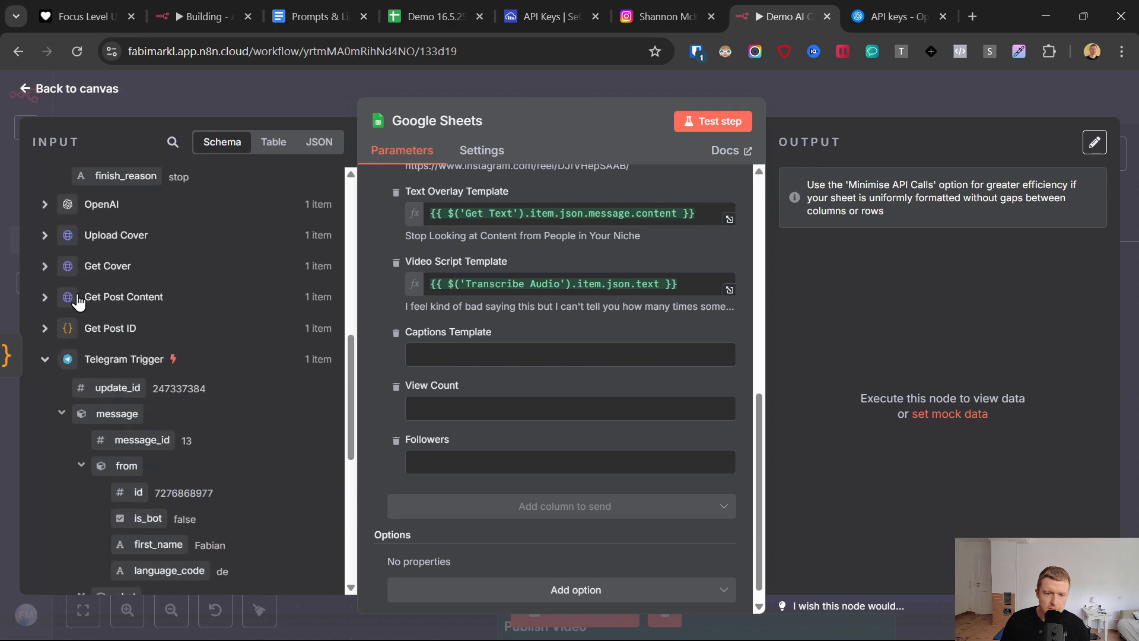
left_click(45, 297)
scroll(243, 391, "down", 4)
scroll(251, 408, "down", 8)
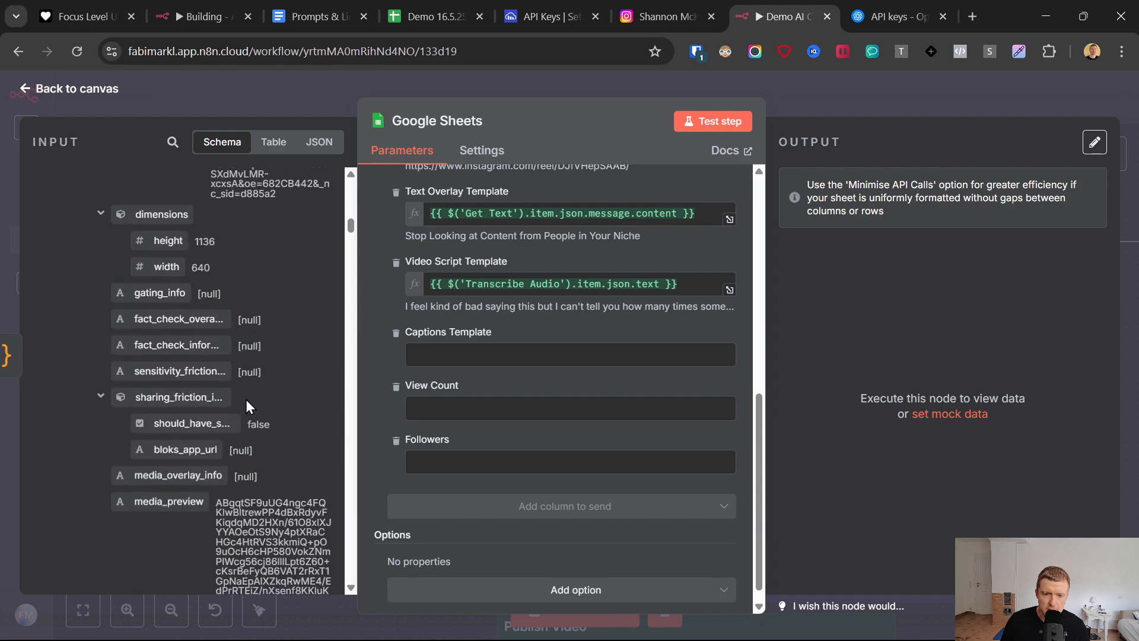
scroll(245, 398, "down", 10)
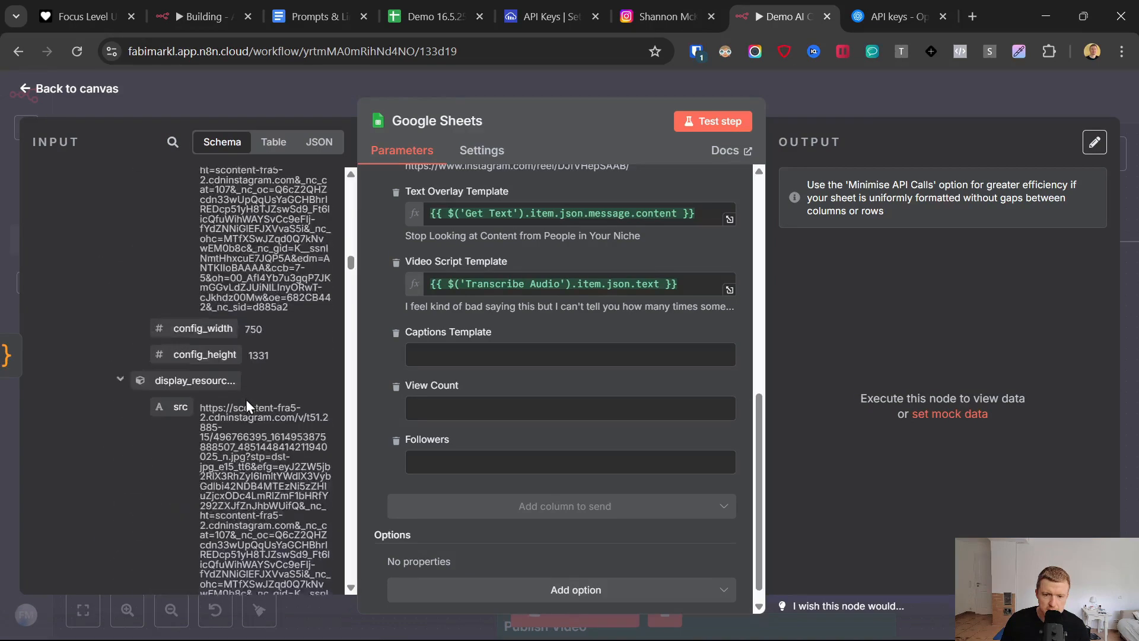
scroll(244, 396, "down", 10)
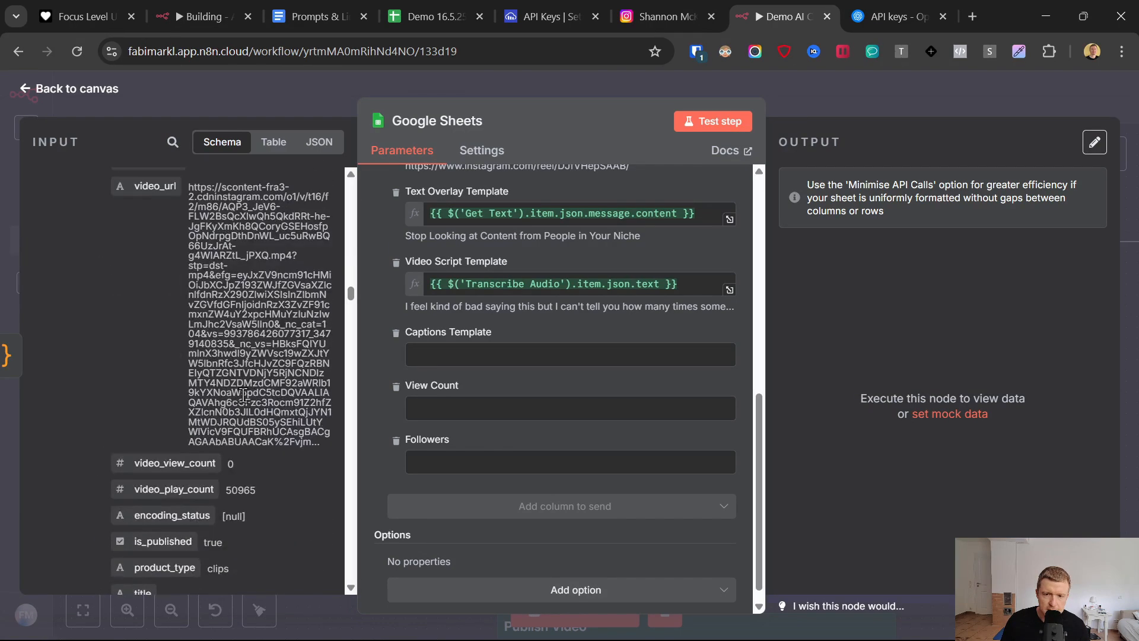
scroll(243, 395, "down", 10)
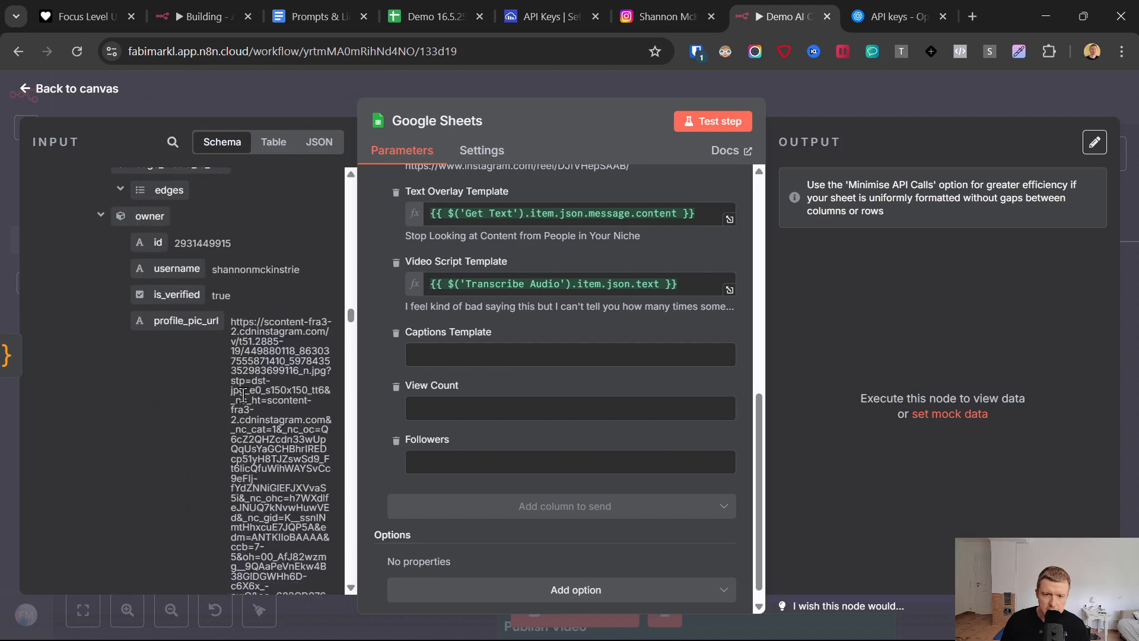
scroll(244, 380, "down", 5)
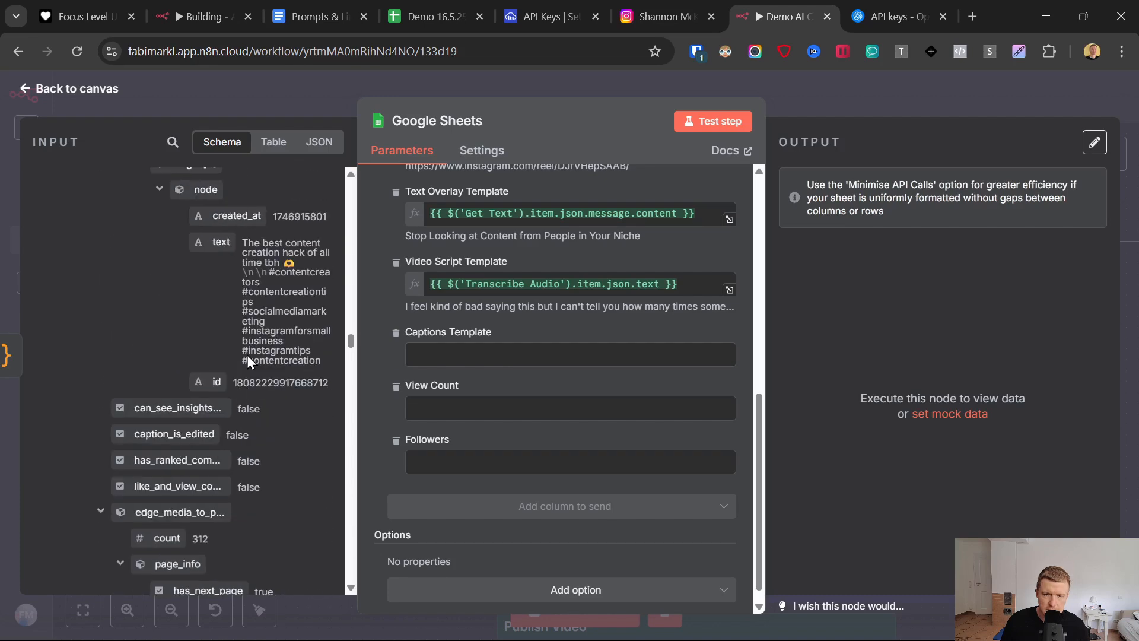
scroll(219, 340, "up", 2)
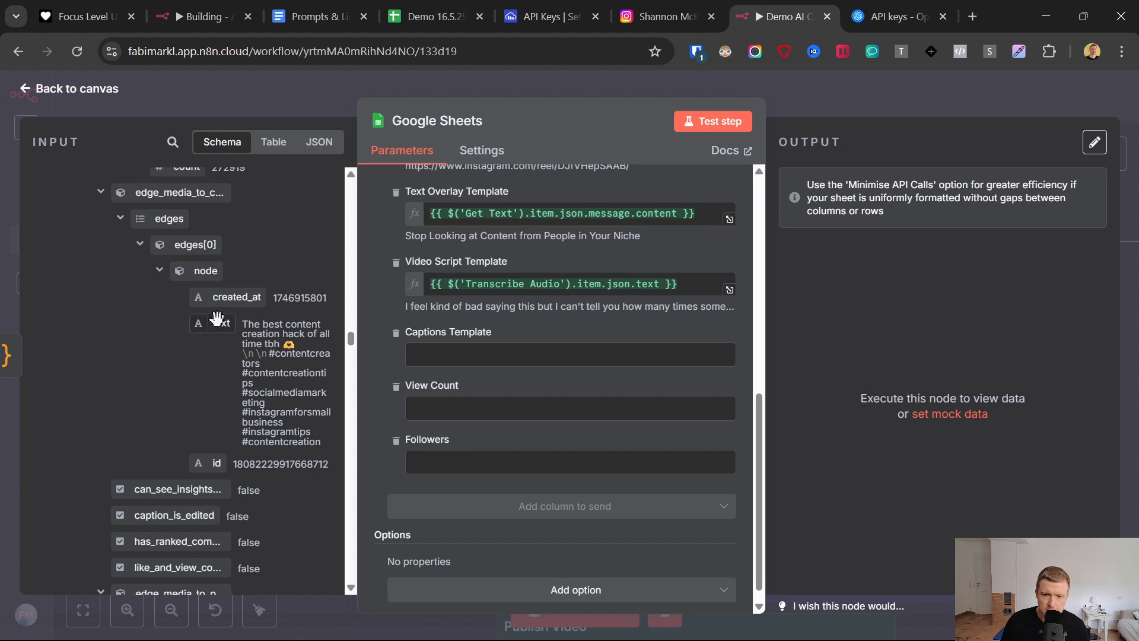
left_click_drag(216, 319, 463, 358)
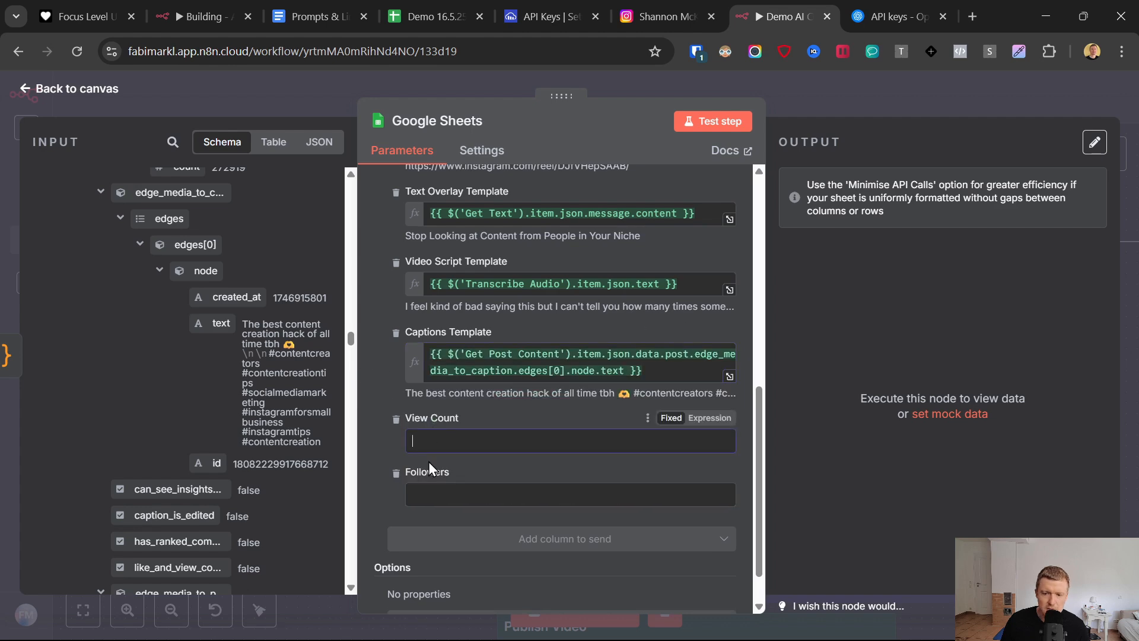
- Look through the Get Post Content output schema for fields that suit the View Count and Followers columns
scroll(180, 385, "down", 10)
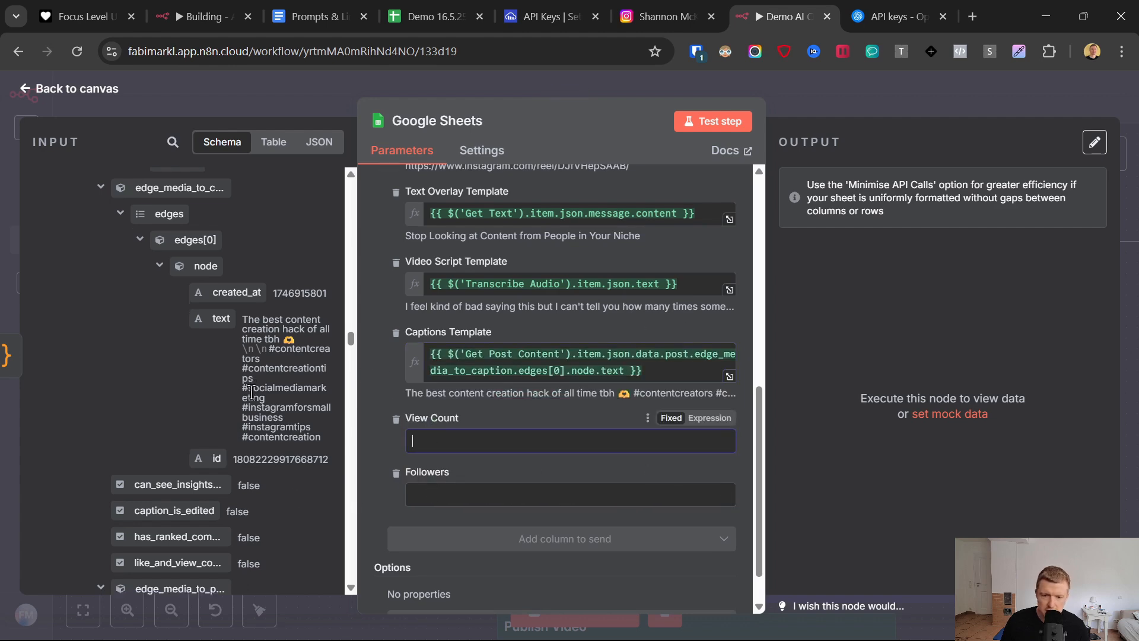
scroll(179, 385, "up", 3)
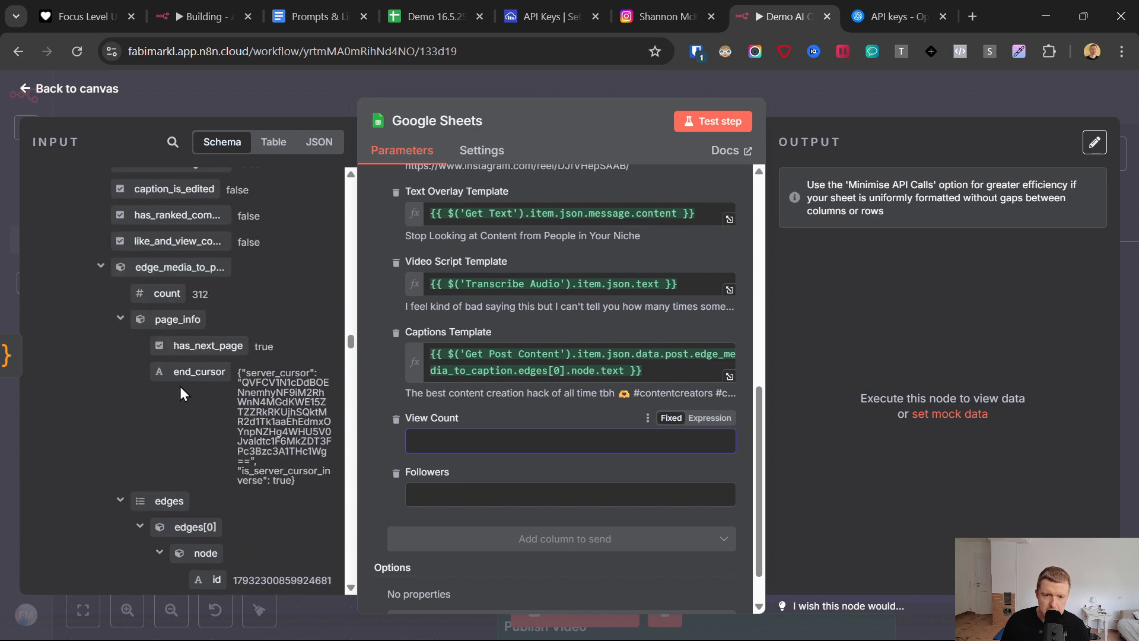
scroll(179, 387, "down", 8)
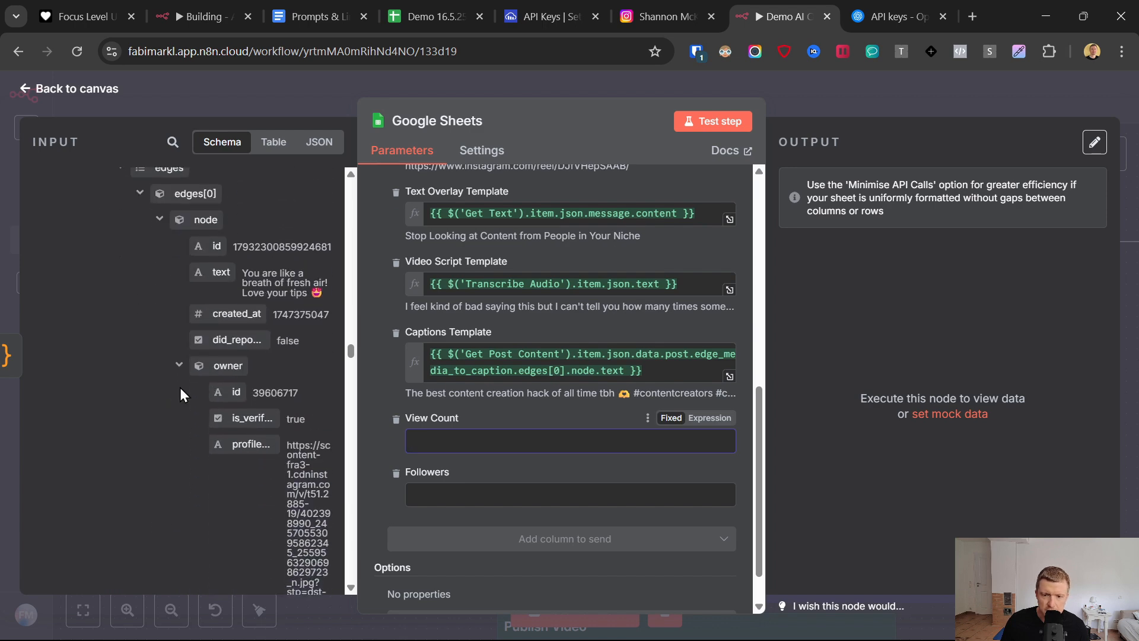
scroll(180, 387, "down", 6)
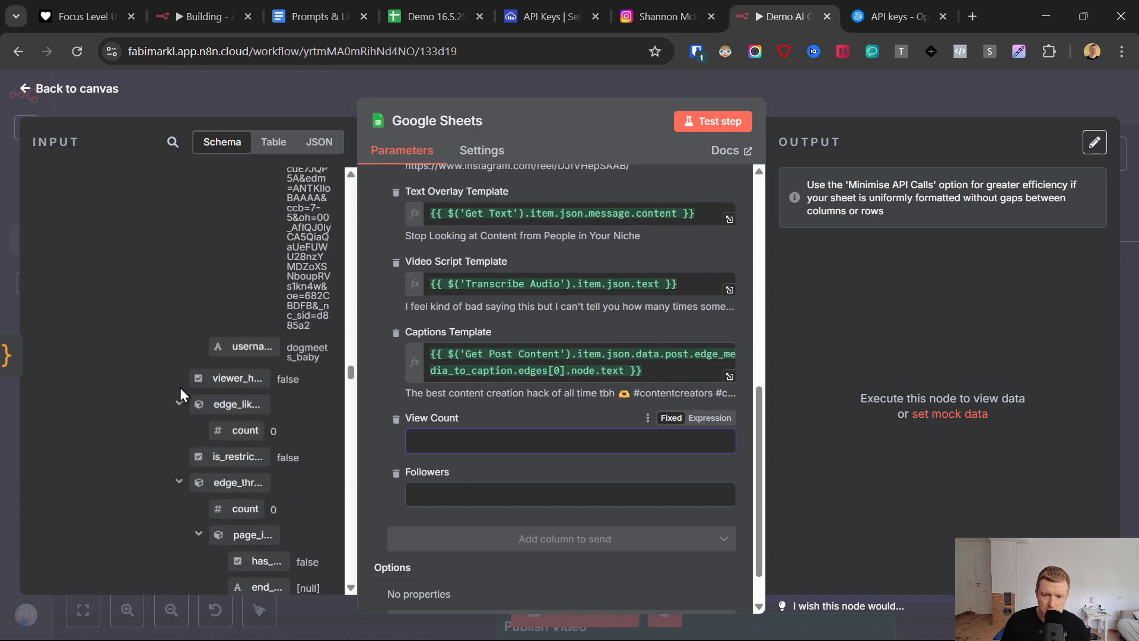
scroll(179, 386, "down", 5)
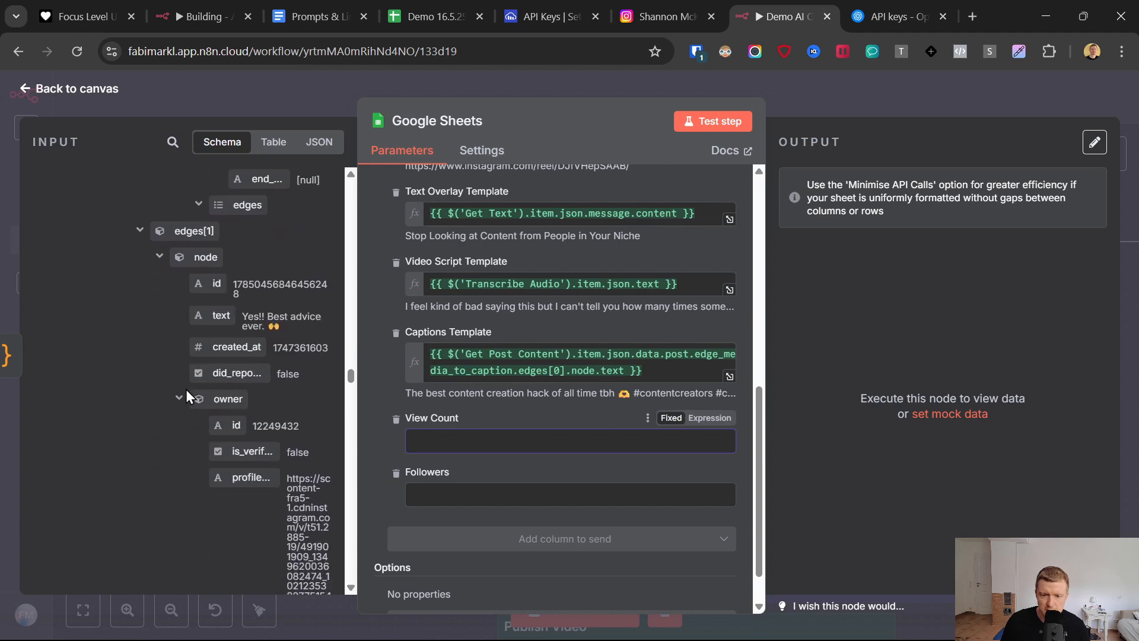
scroll(195, 379, "down", 8)
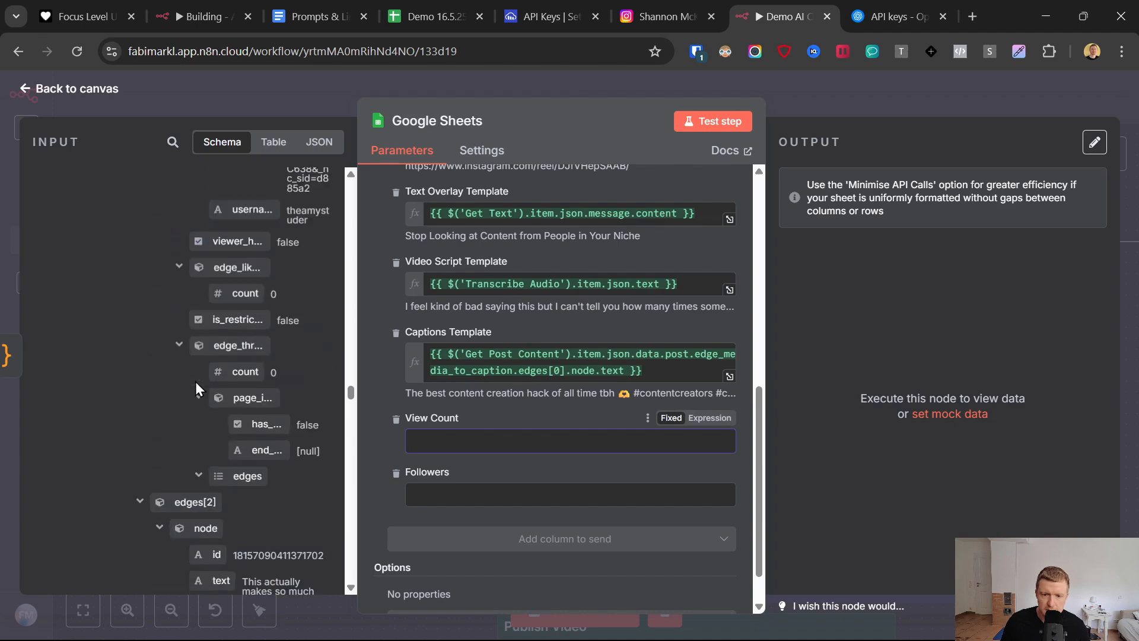
scroll(195, 382, "down", 8)
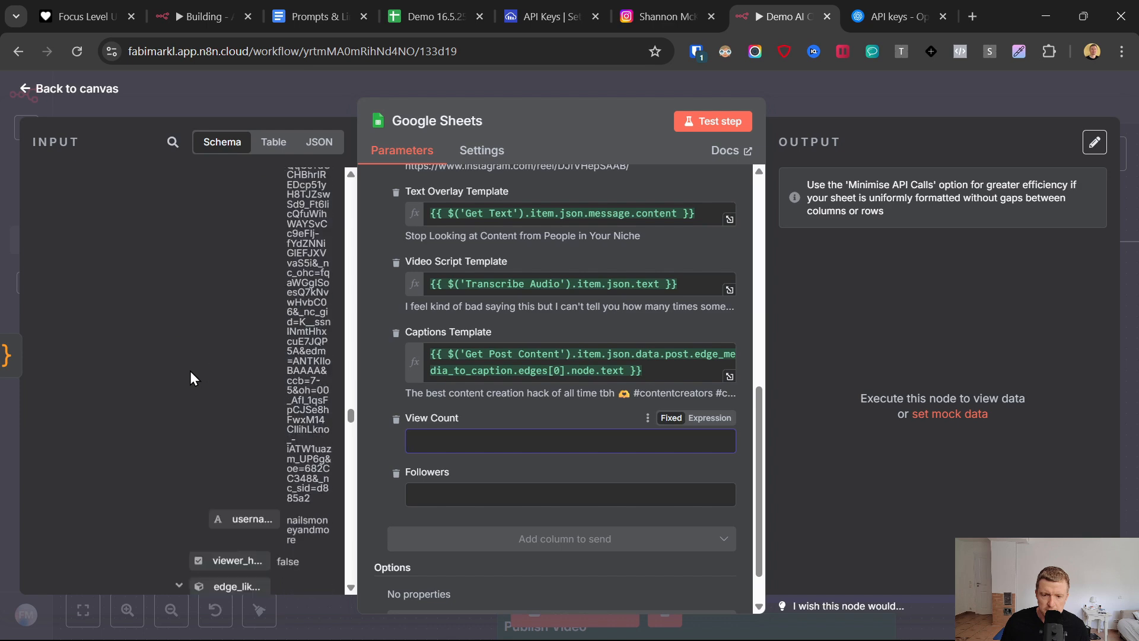
scroll(188, 369, "down", 4)
scroll(187, 369, "up", 5)
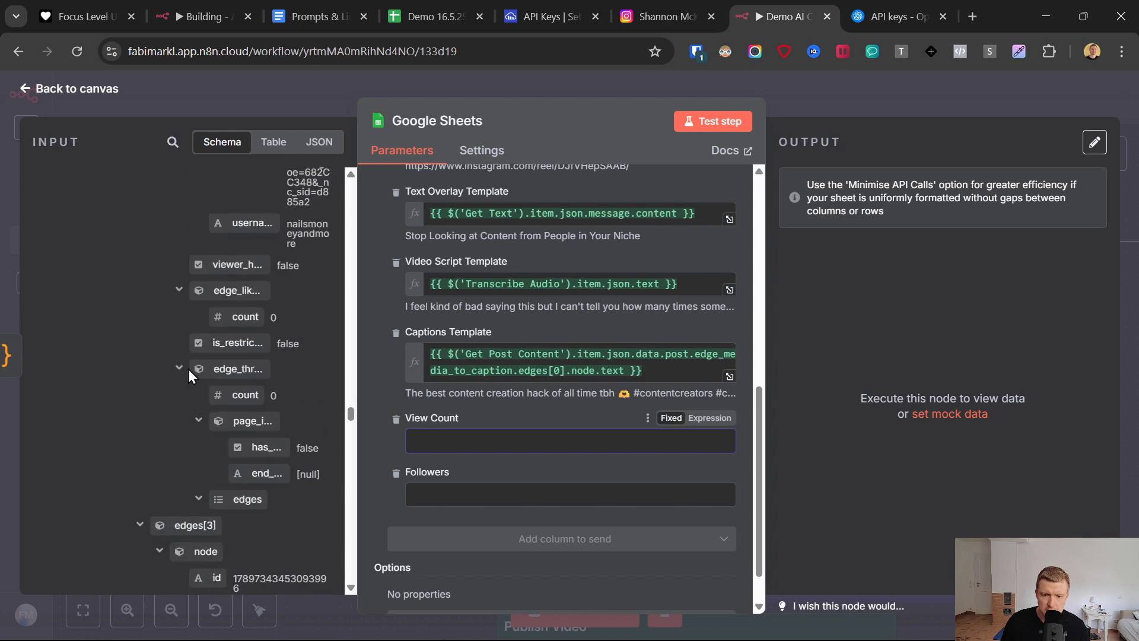
scroll(188, 368, "down", 14)
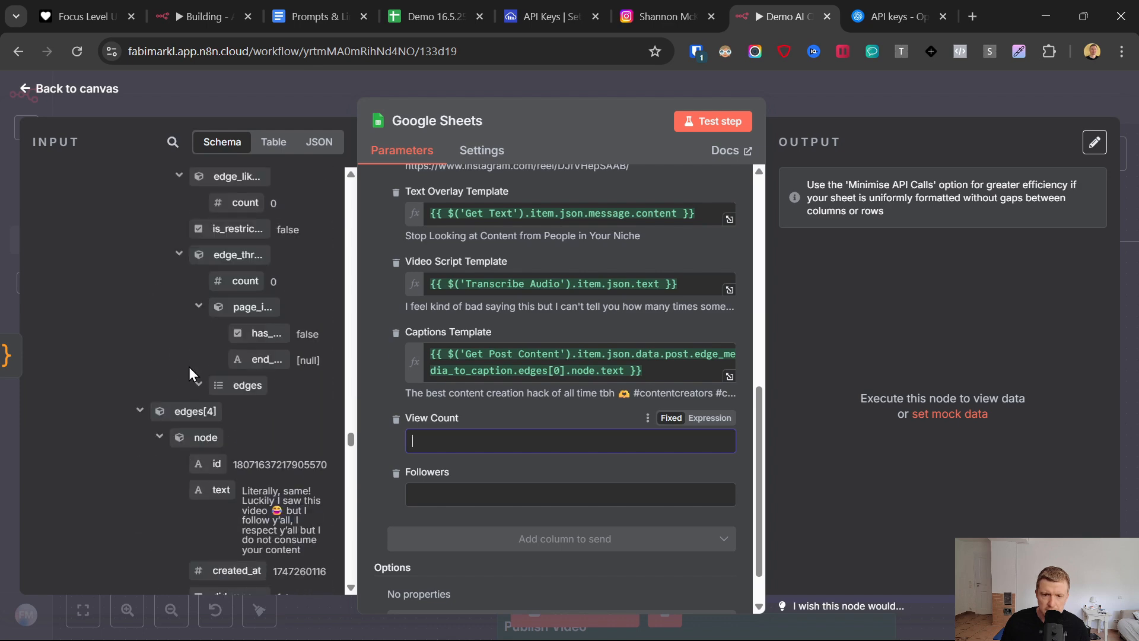
scroll(189, 366, "down", 5)
scroll(188, 367, "down", 6)
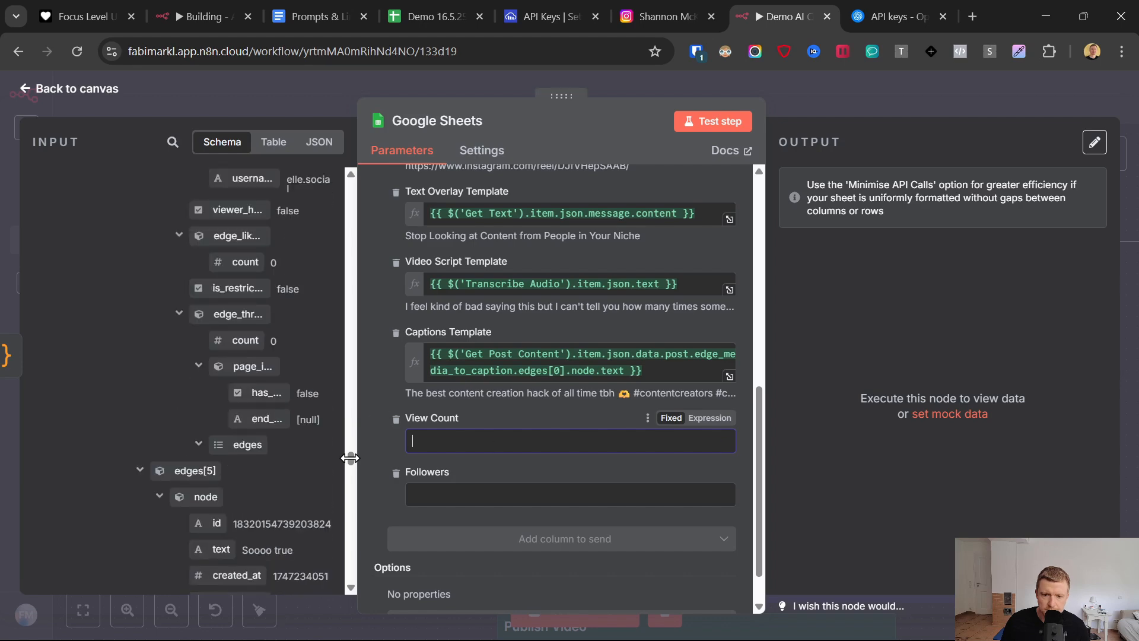
scroll(352, 509, "down", 10)
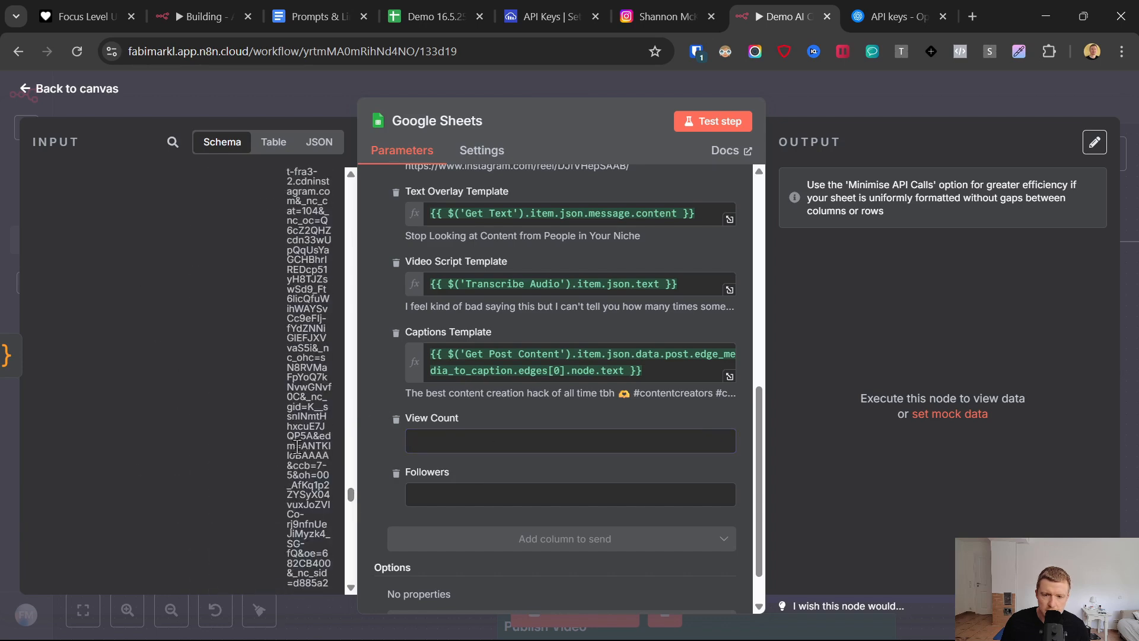
scroll(295, 446, "up", 8)
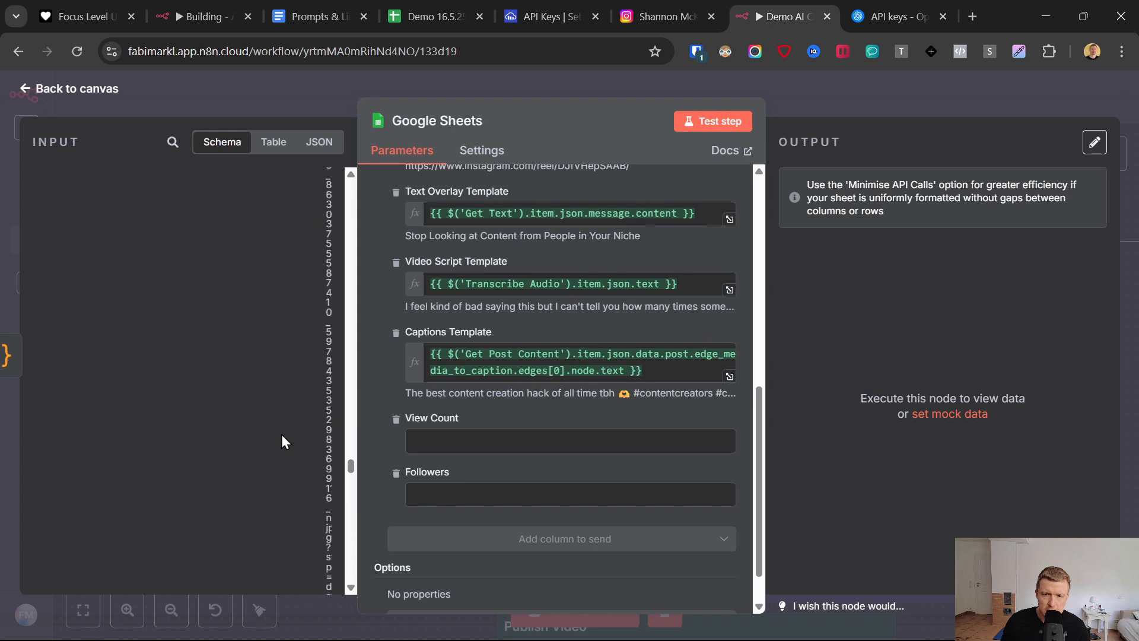
scroll(288, 404, "down", 2)
- Show the input data as a table with Get Post Content as the source node
left_click(274, 143)
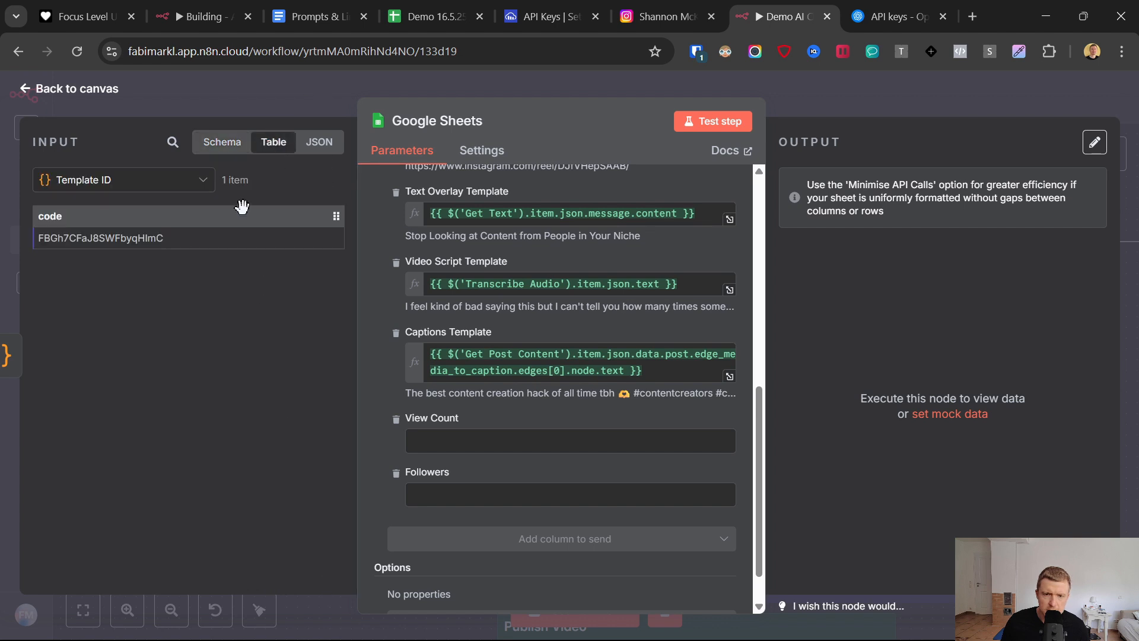
left_click(166, 190)
scroll(136, 395, "down", 3)
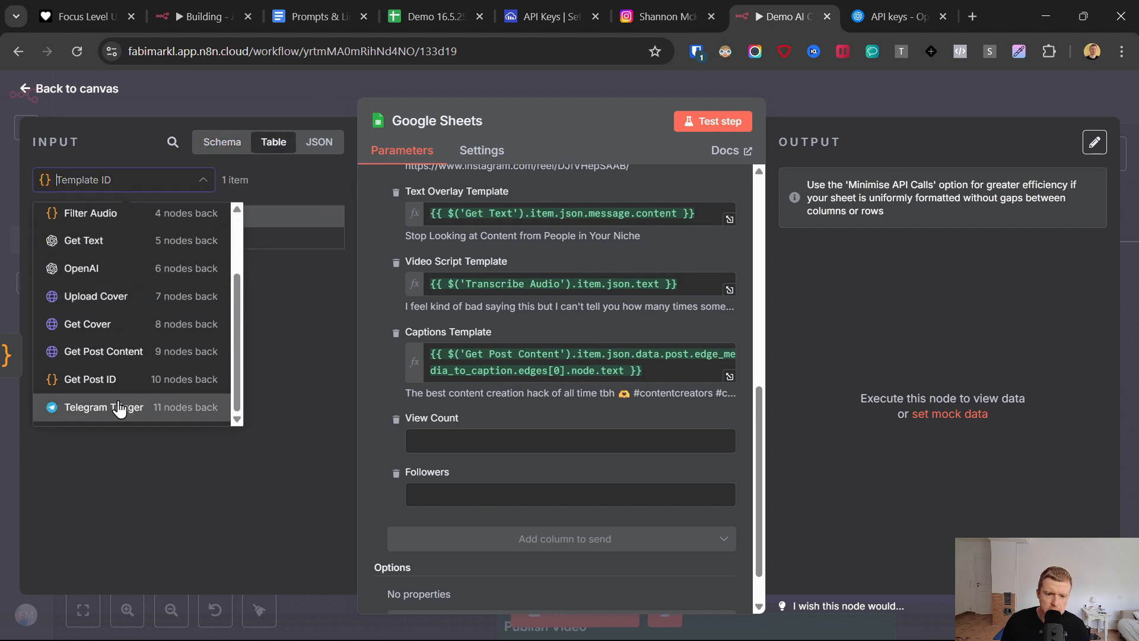
left_click(166, 351)
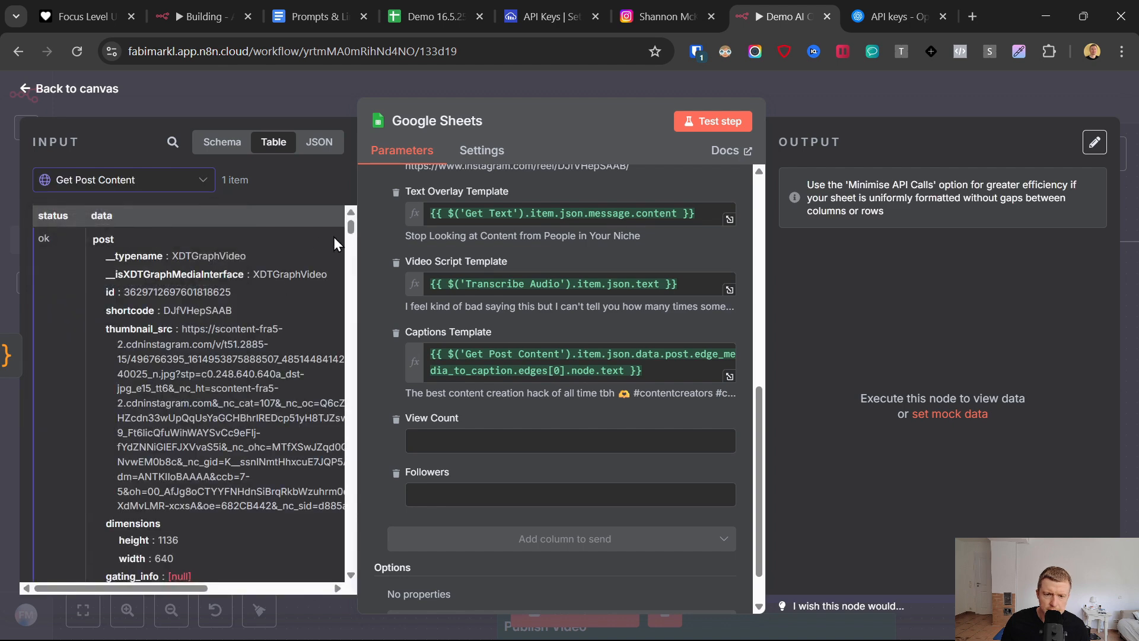
left_click_drag(353, 242, 349, 243)
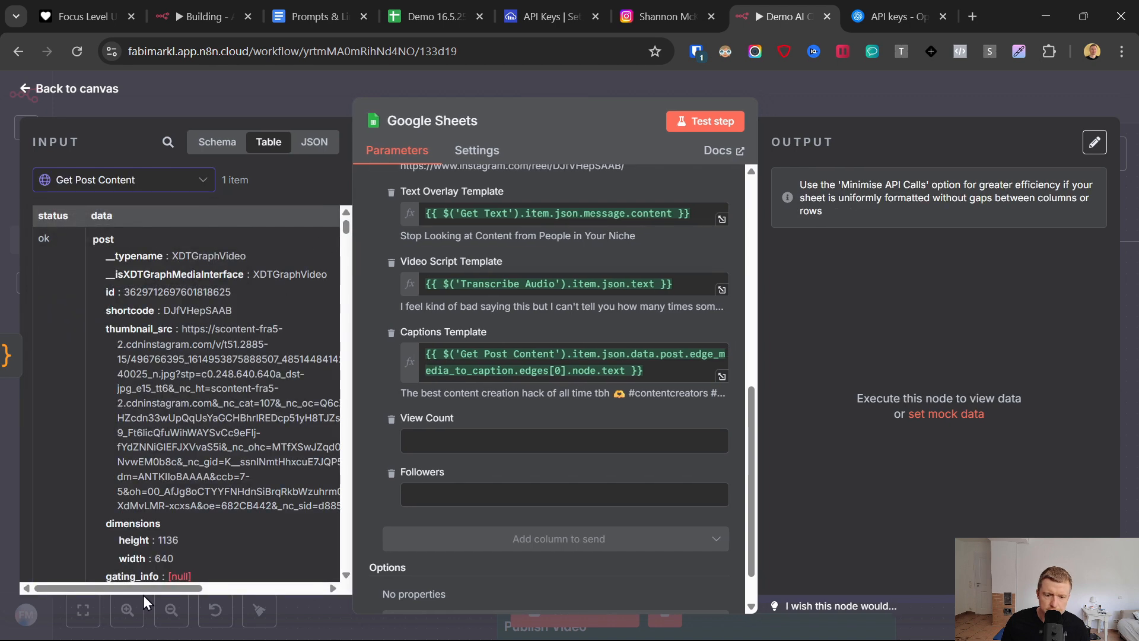
left_click_drag(143, 590, 157, 591)
- Map the Followers column to the owner's edge_followed_by count from Get Post Content
scroll(181, 437, "down", 1)
scroll(181, 436, "down", 10)
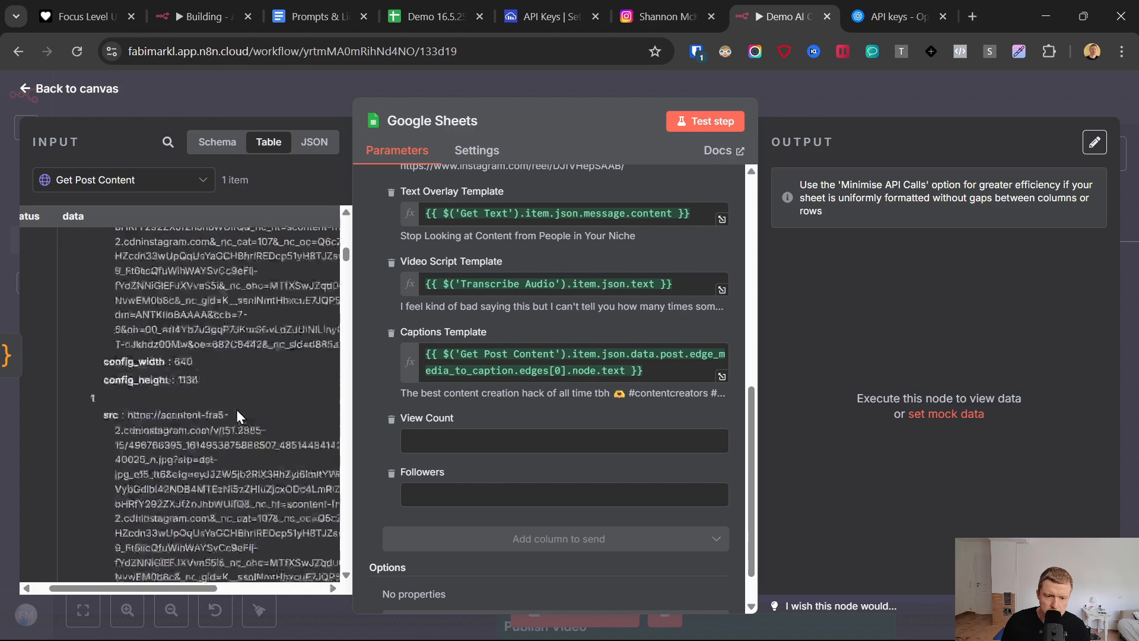
scroll(237, 409, "down", 15)
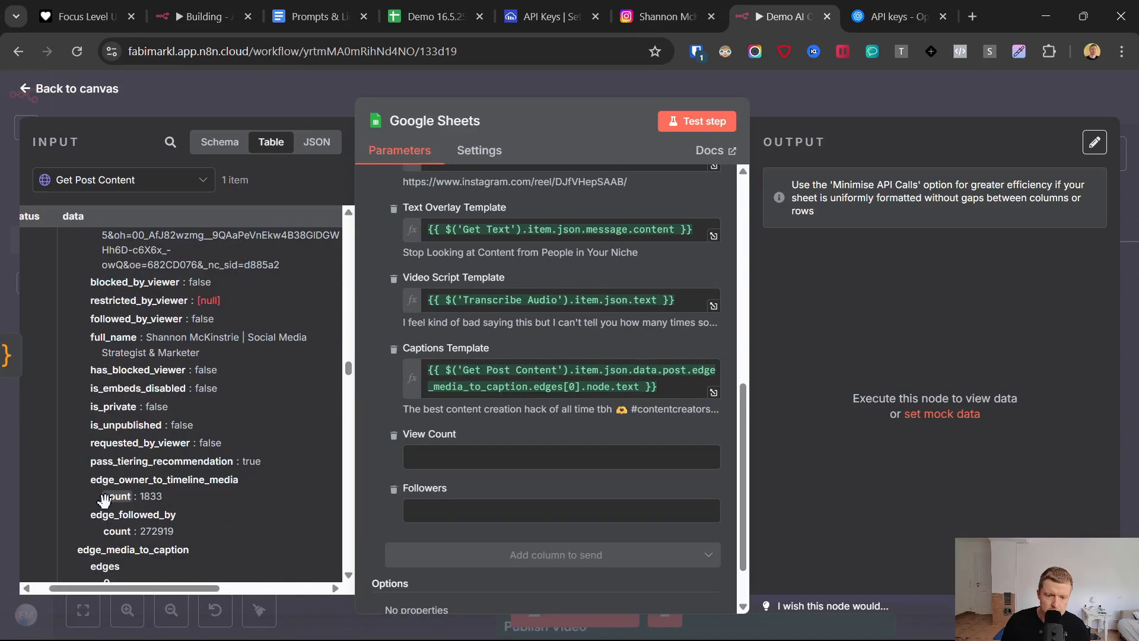
scroll(103, 500, "down", 1)
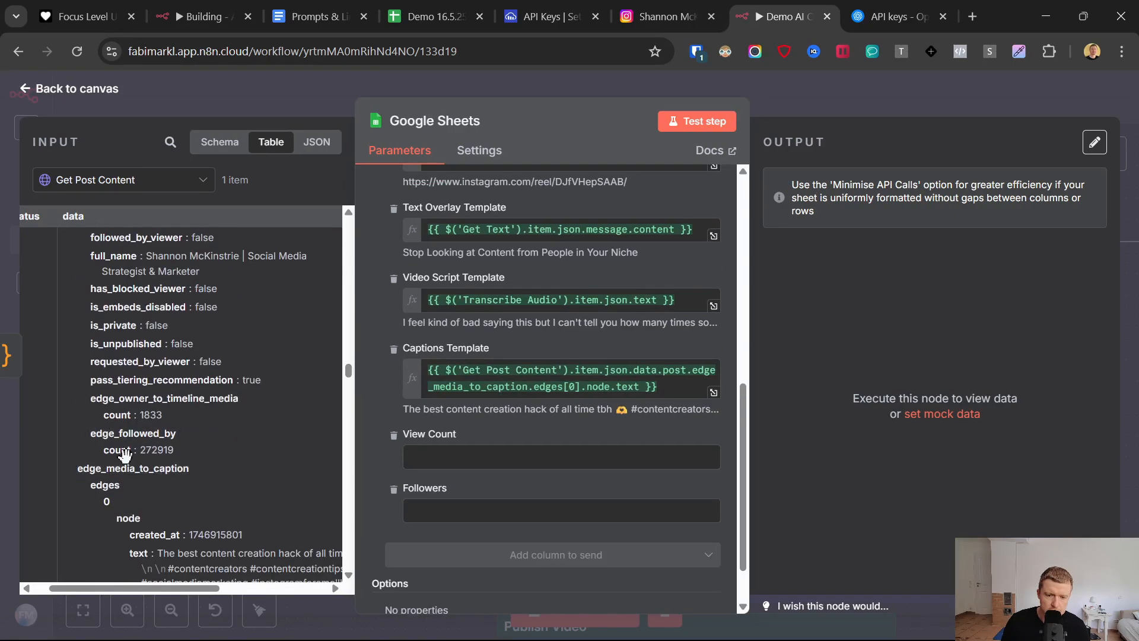
left_click_drag(118, 451, 499, 509)
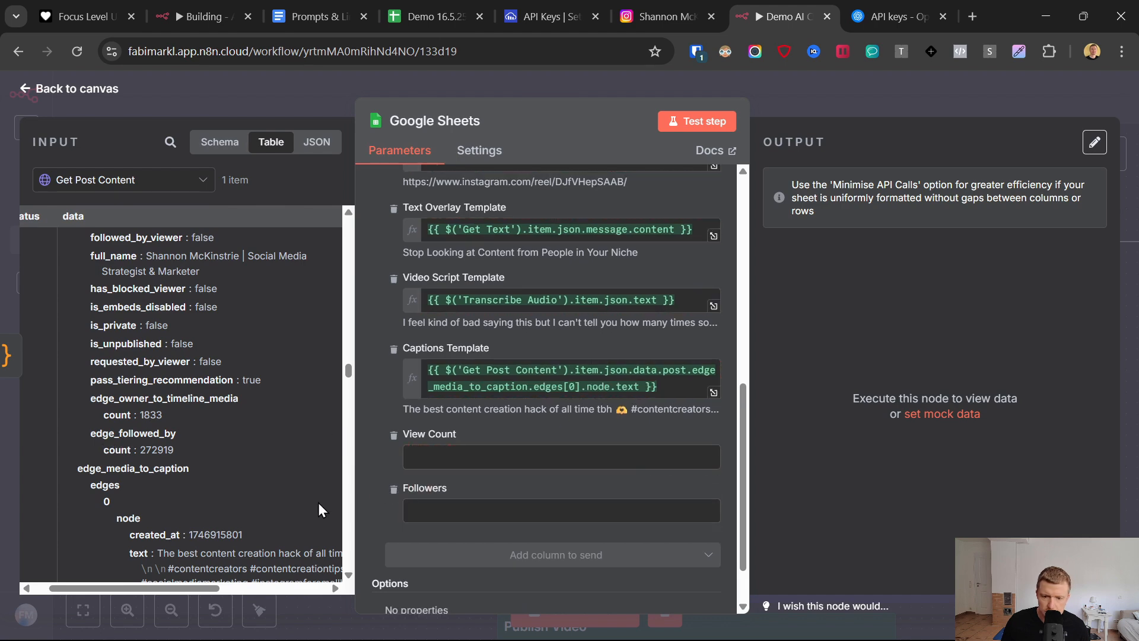
left_click_drag(118, 450, 486, 513)
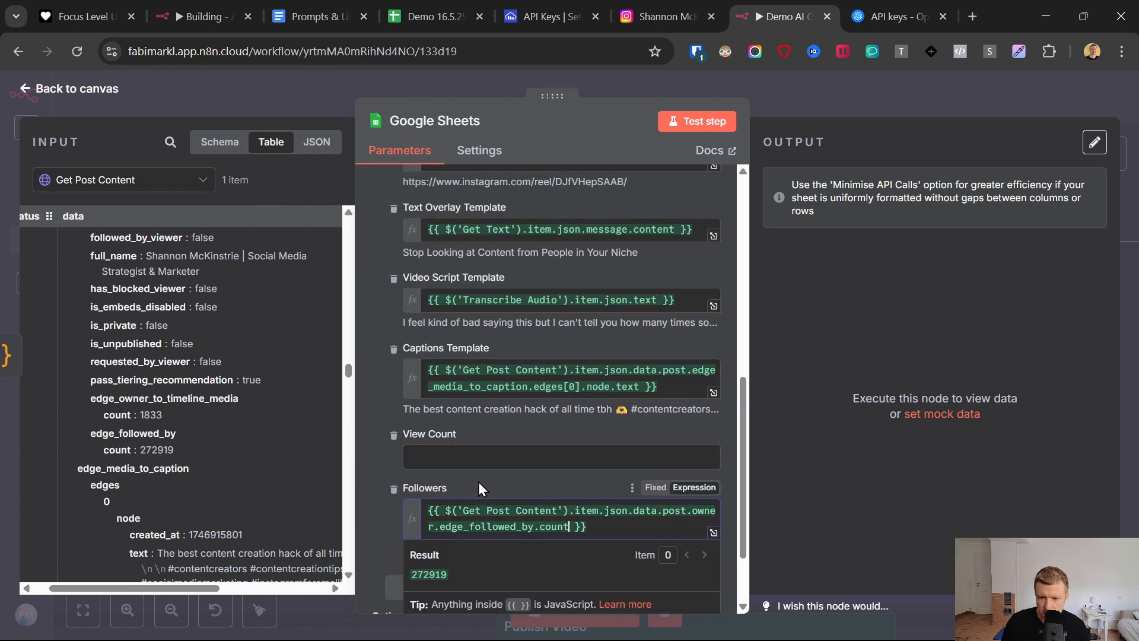
- Check the reel's views on the Instagram reels page and map the View Count column to video_play_count from Get Post Content
left_click(423, 456)
scroll(280, 467, "up", 6)
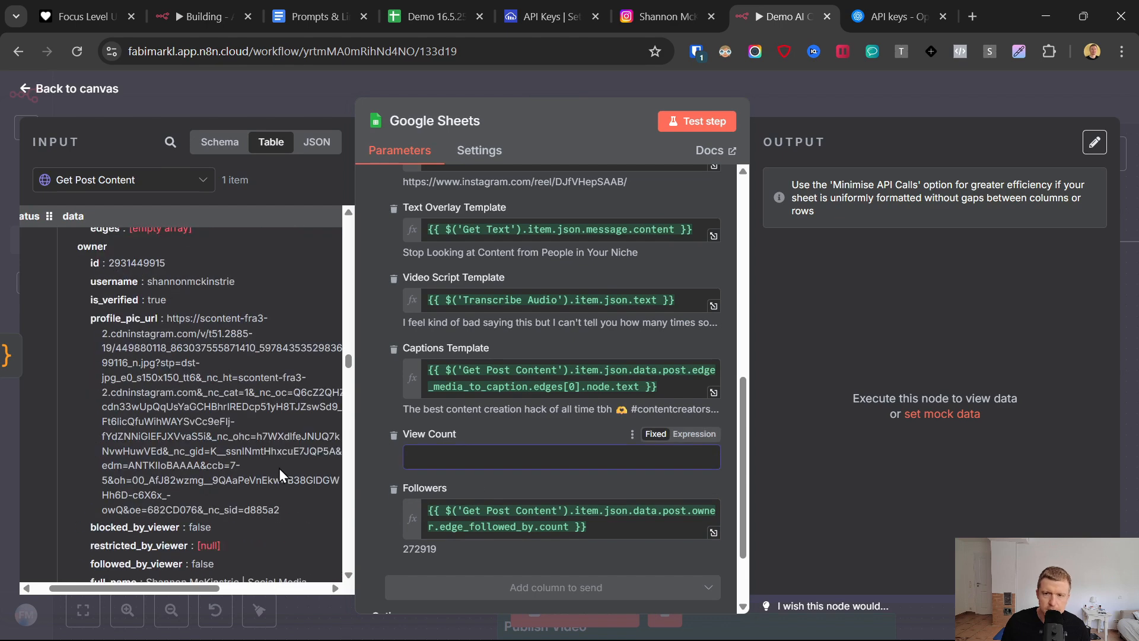
left_click(659, 16)
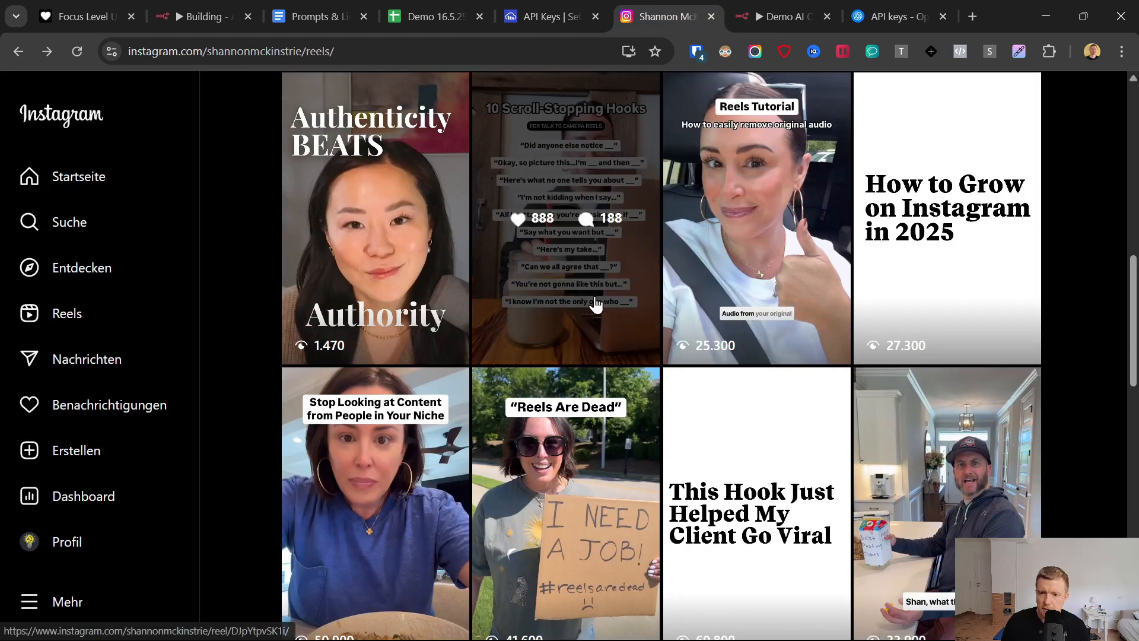
scroll(522, 298, "down", 3)
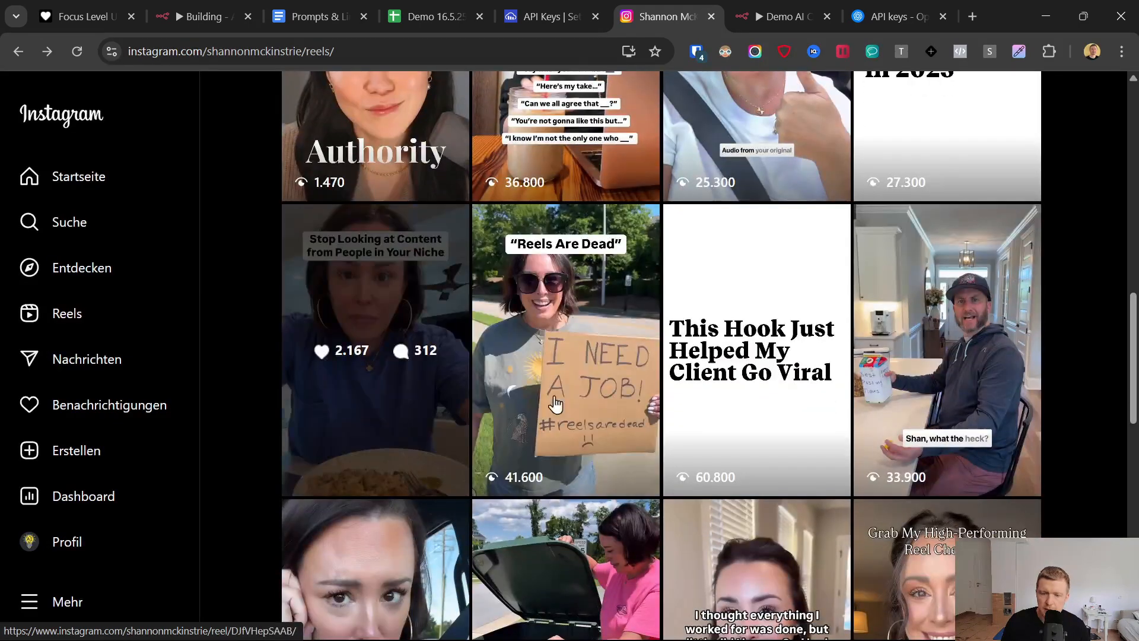
left_click(782, 2)
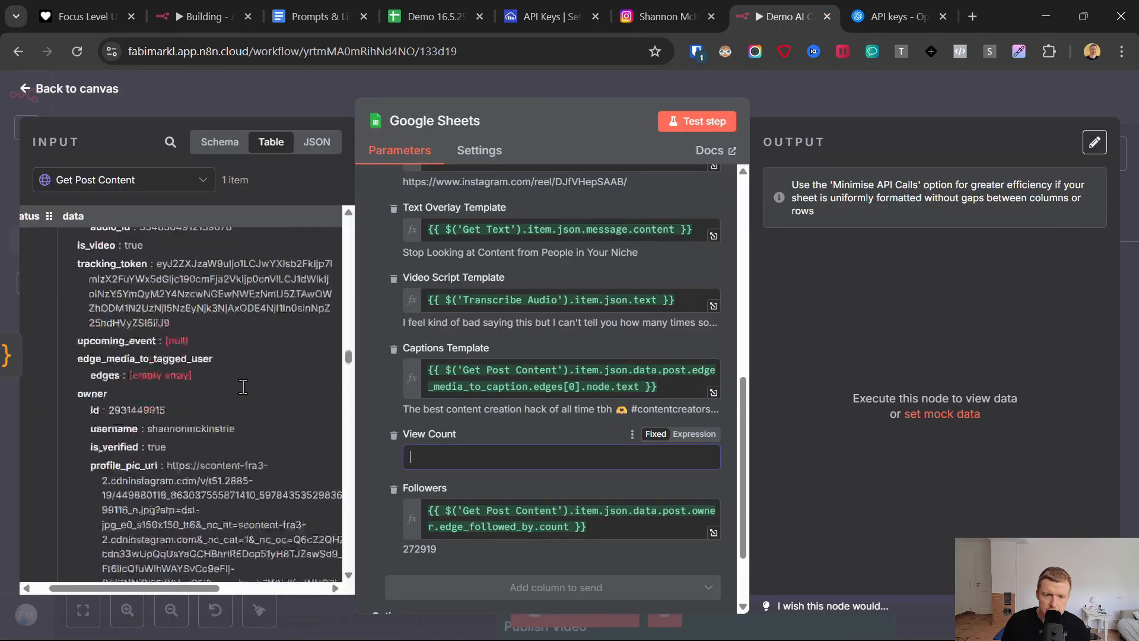
scroll(244, 386, "up", 4)
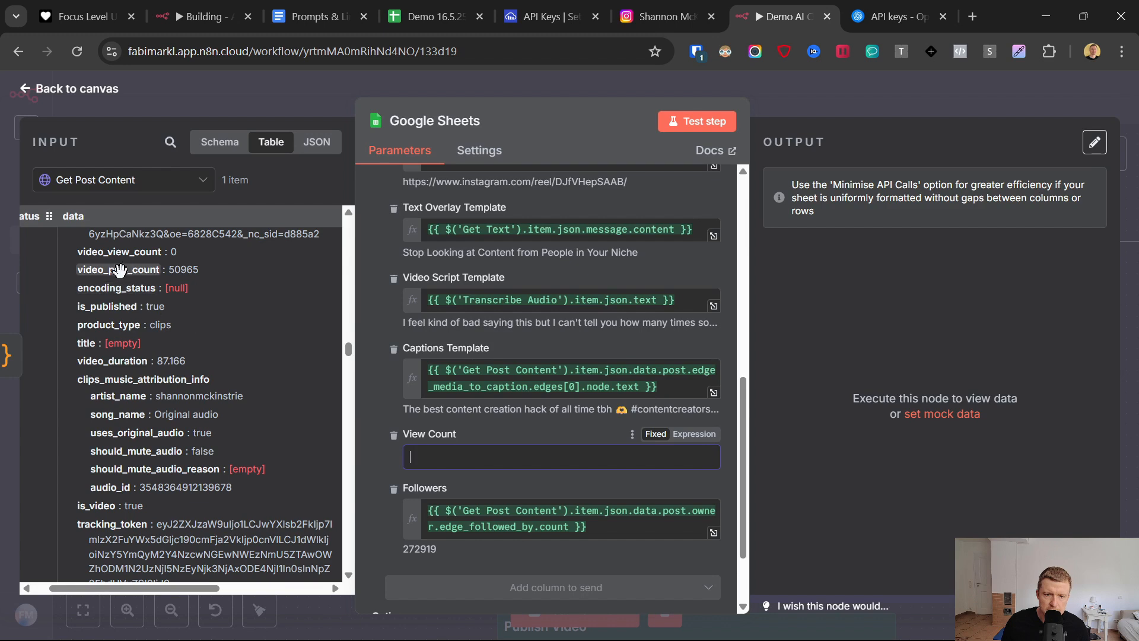
left_click_drag(119, 269, 465, 469)
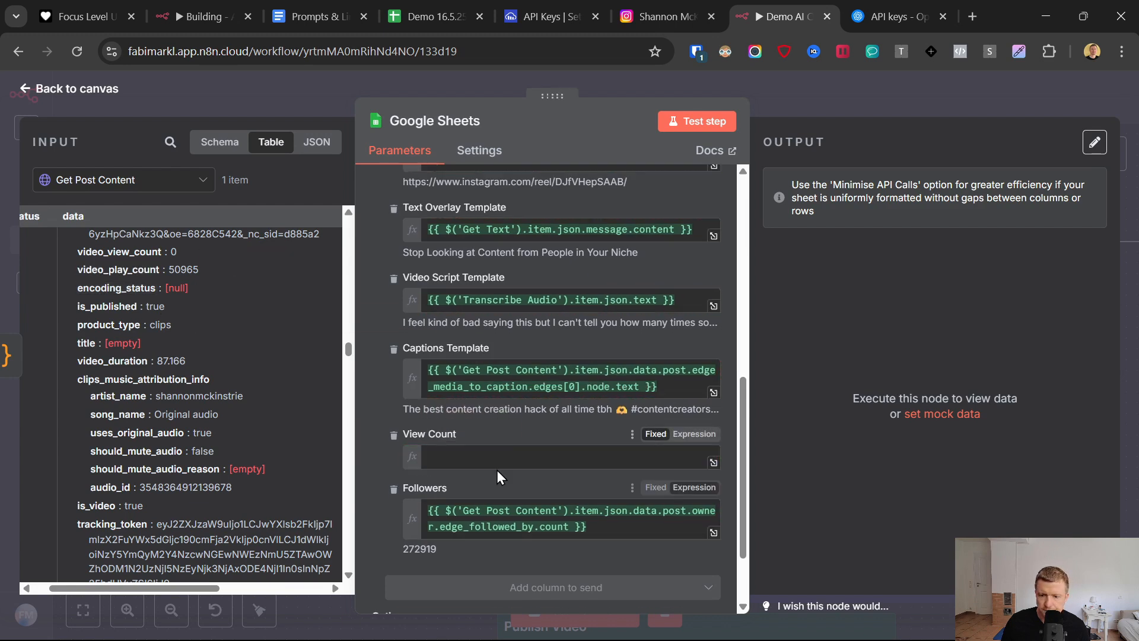
- Test the Google Sheets node and check the new row in the Templates sheet of the demo spreadsheet
left_click(700, 125)
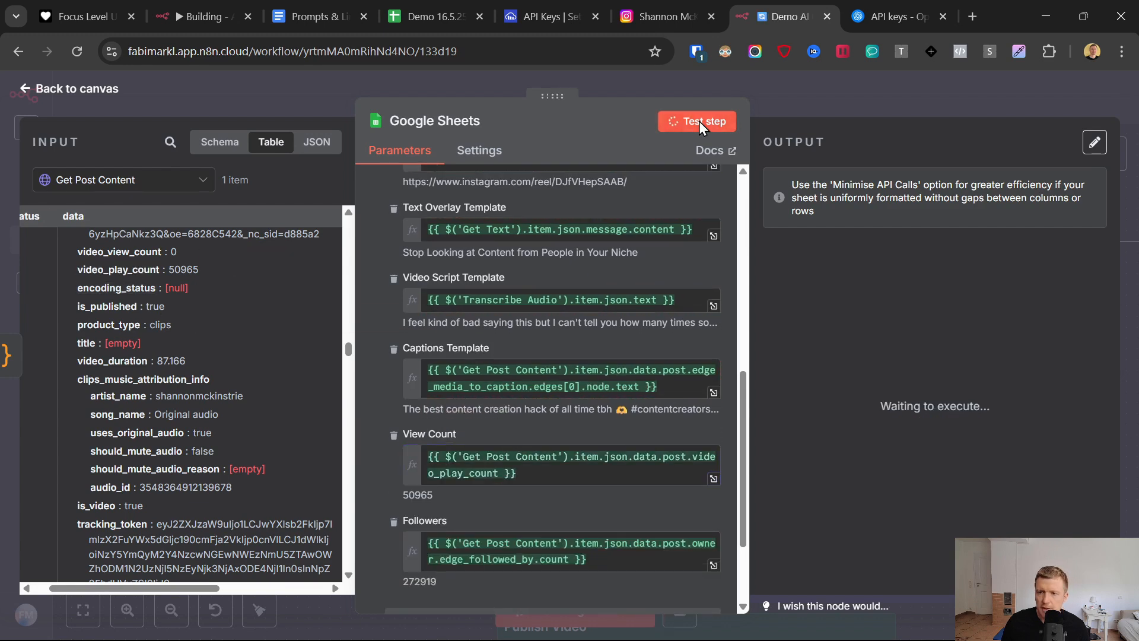
left_click(439, 8)
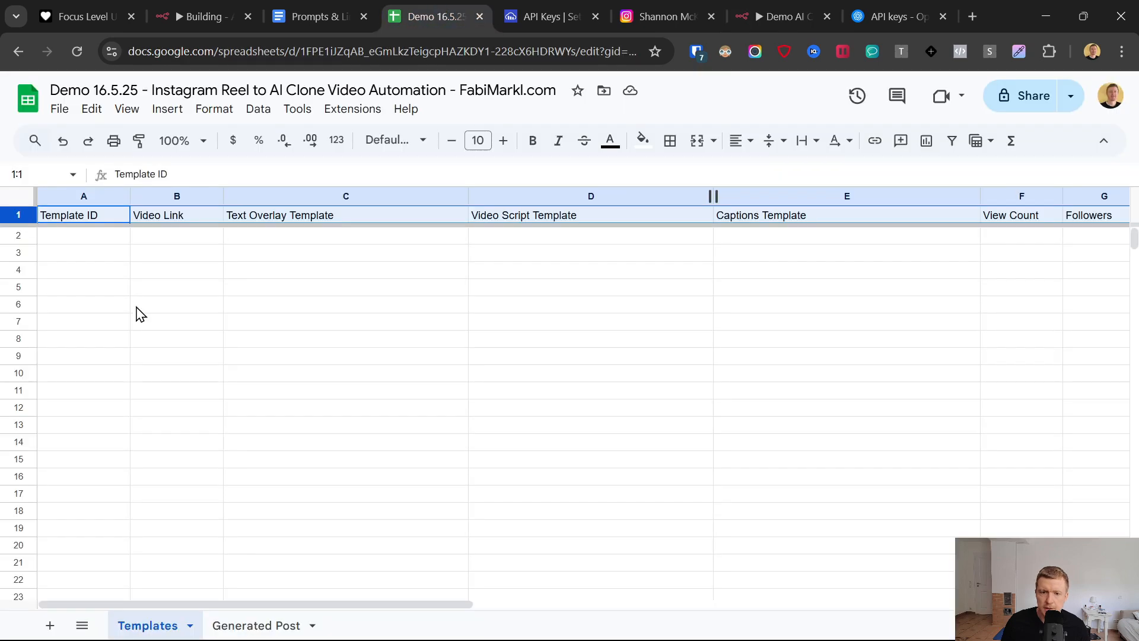
left_click(6, 384)
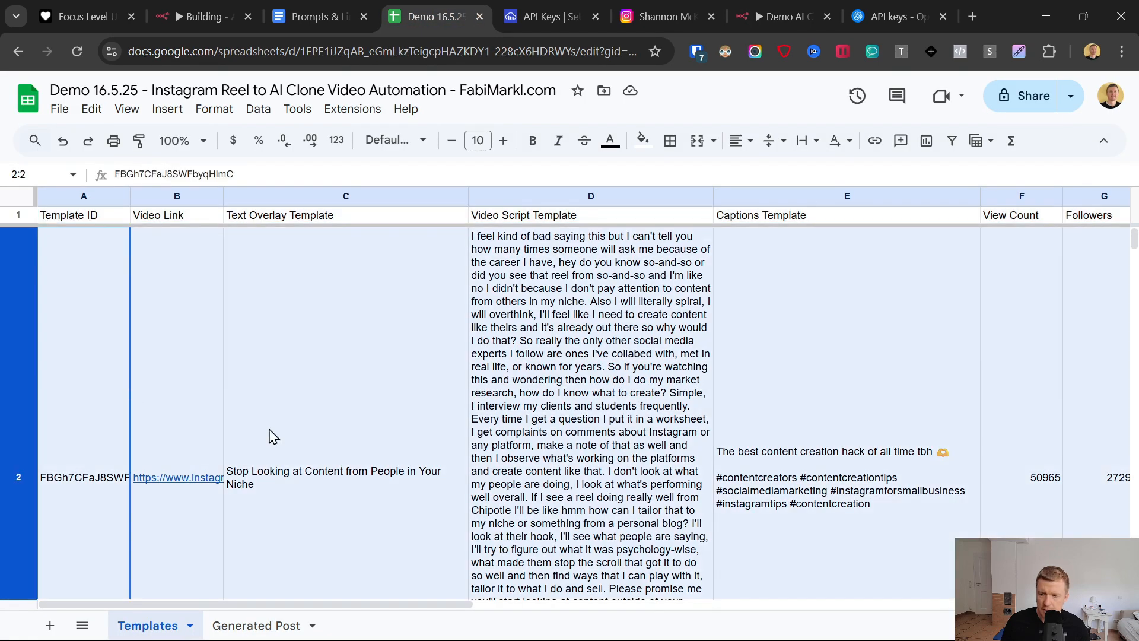
scroll(884, 452, "right", 2)
scroll(887, 453, "left", 2)
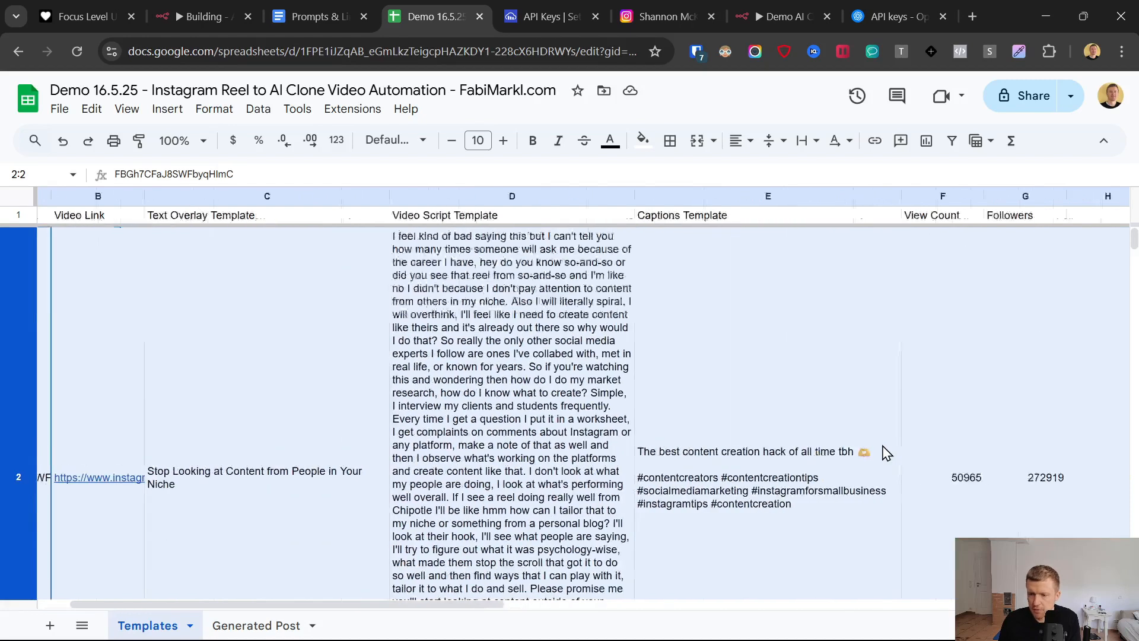
scroll(675, 415, "down", 5)
left_click(777, 16)
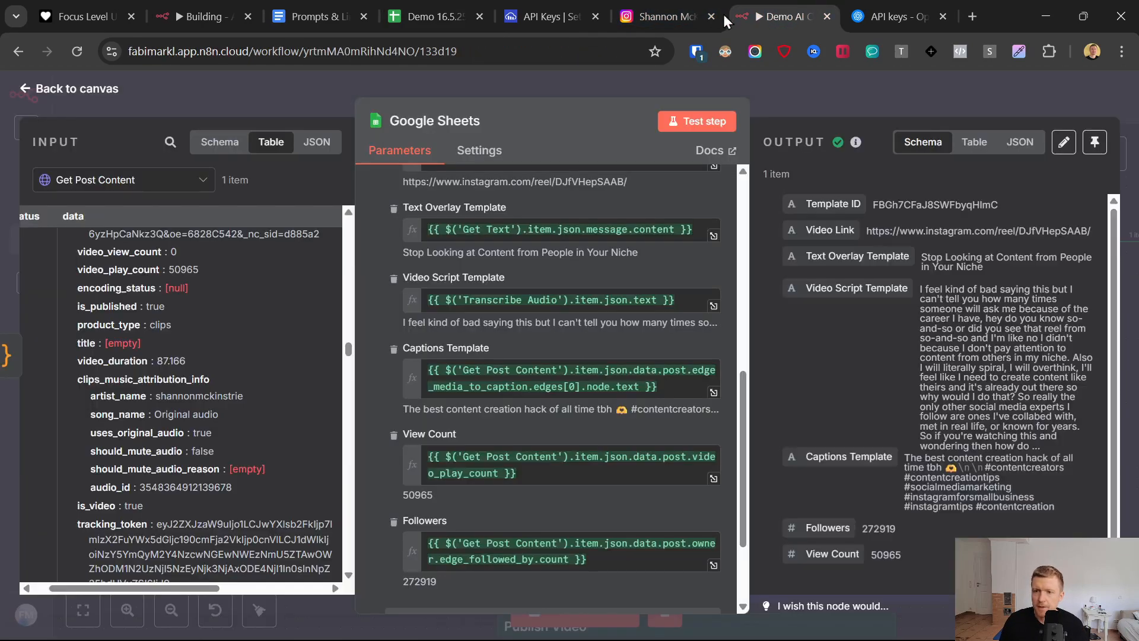
- Rename the Google Sheets node as Save Content and return to the canvas
left_click(461, 126)
key("ctrl+a")
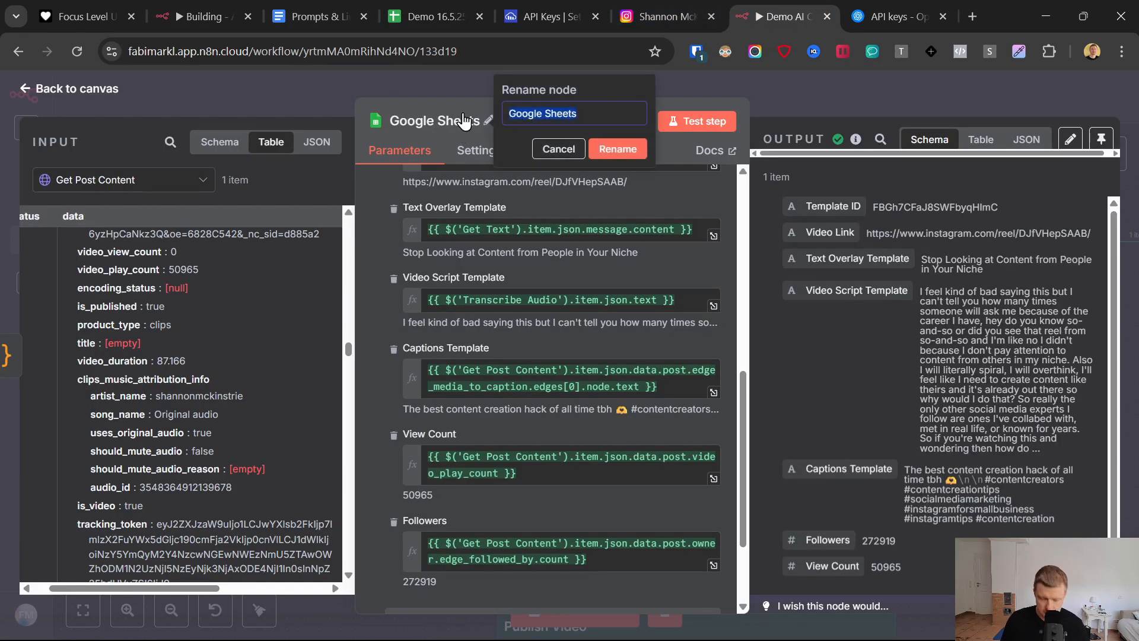
type("Save Content")
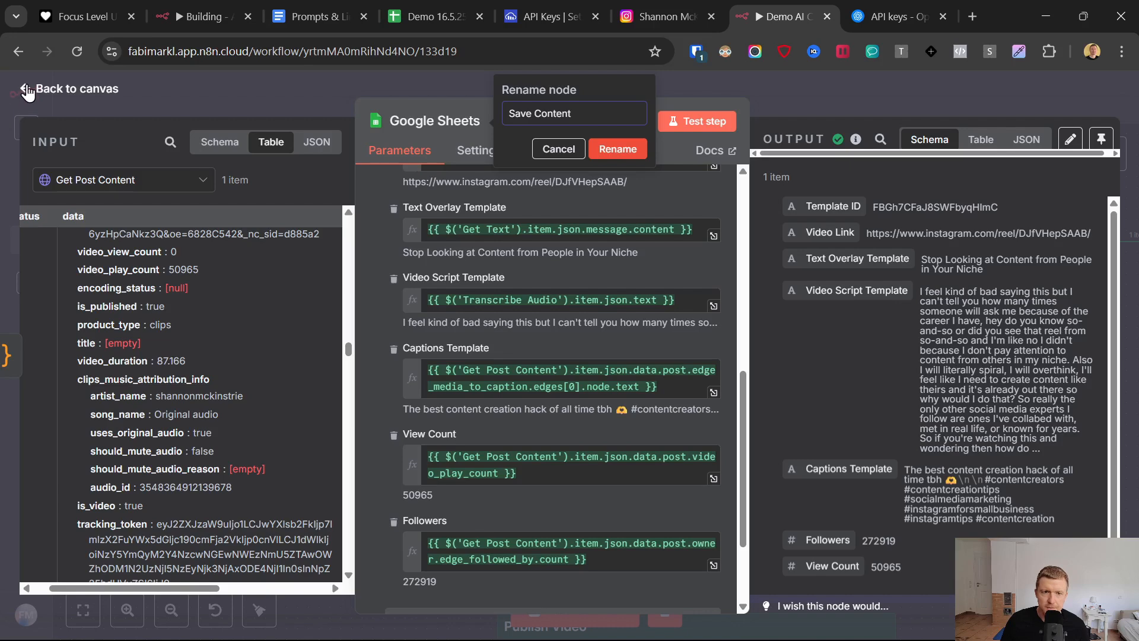
left_click(29, 92)
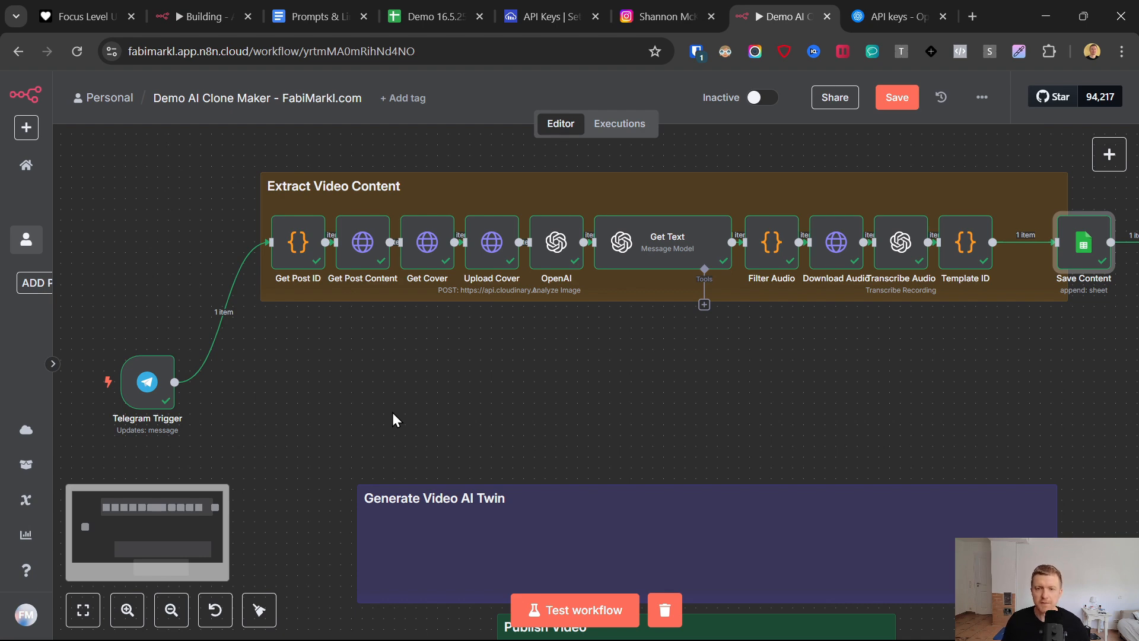
- Place Save Content beside Template ID and the Generate New Texts note below Extract Video Content, and save the workflow
left_click(897, 97)
key("1")
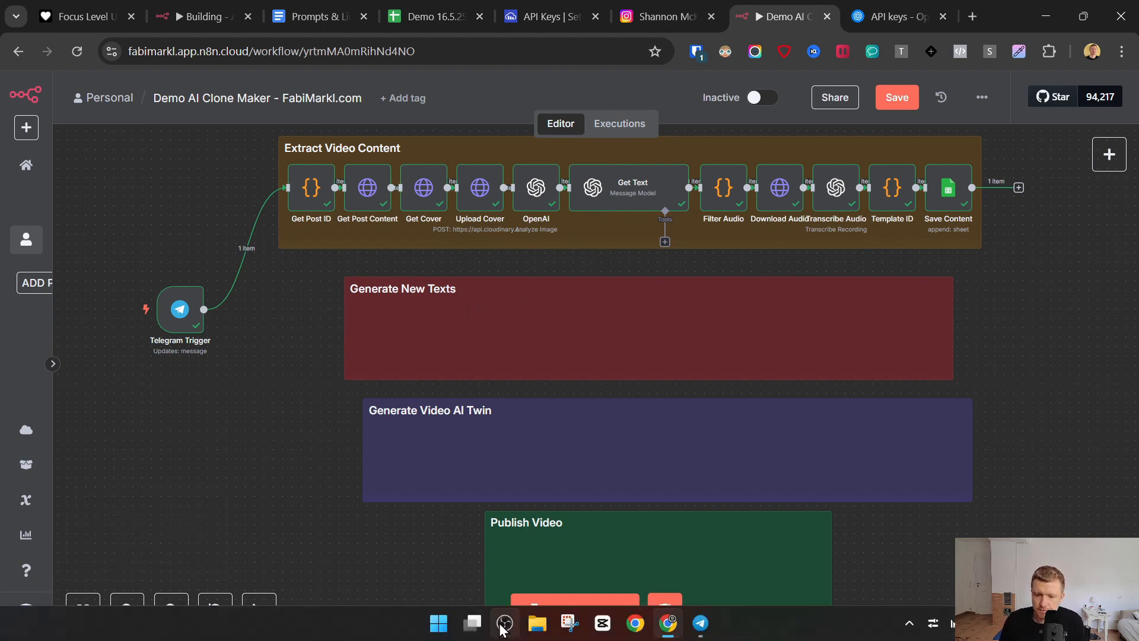
left_click(504, 627)
left_click(504, 624)
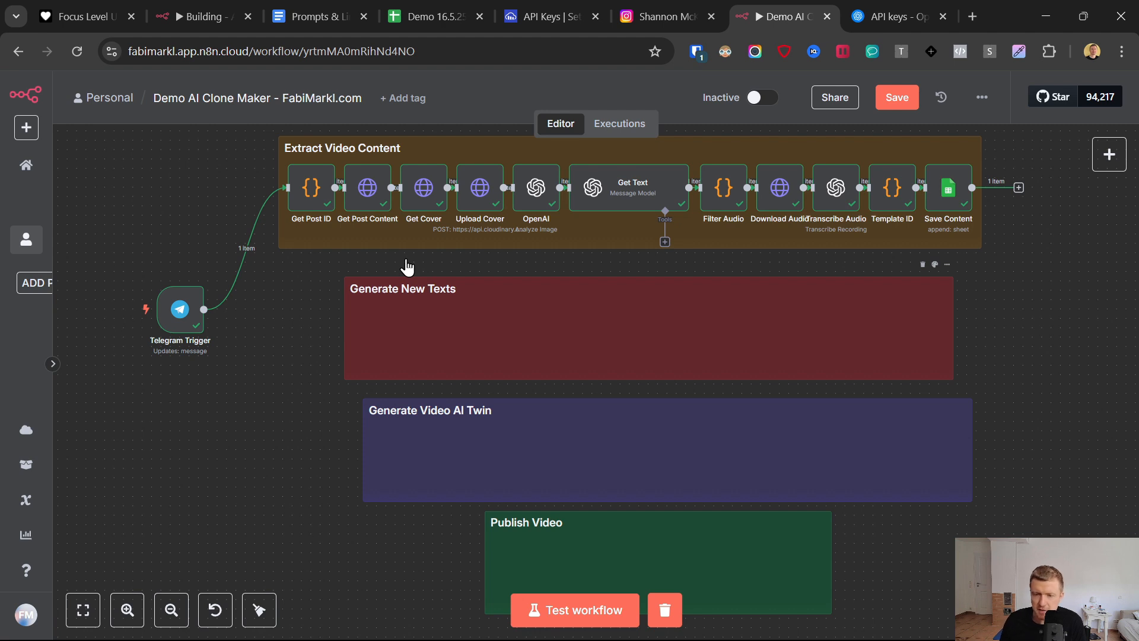
left_click(896, 98)
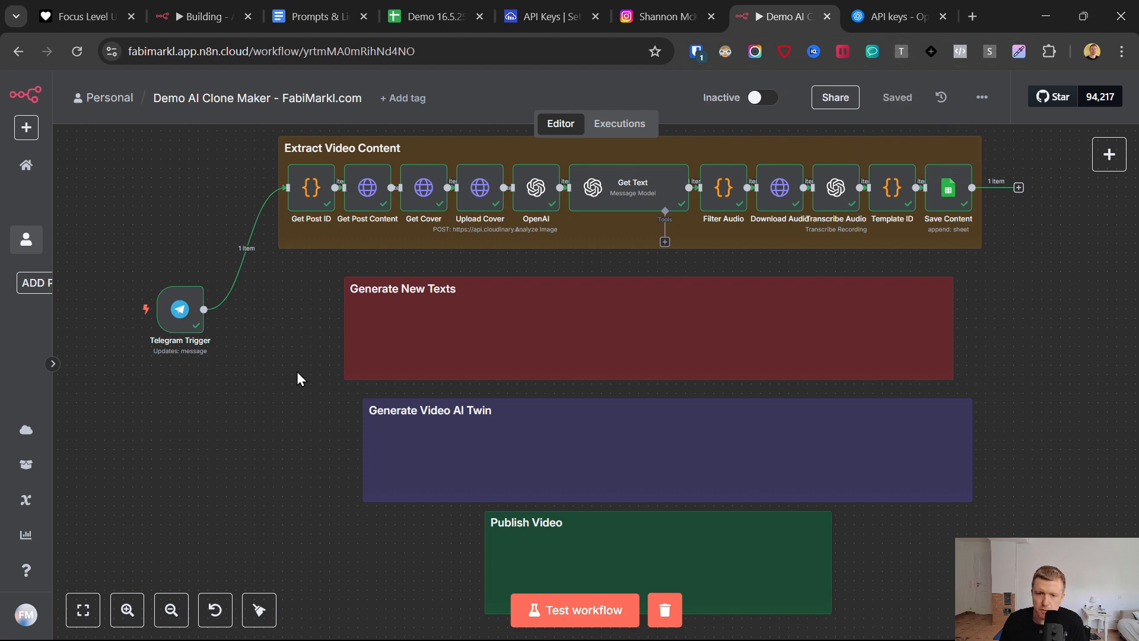
- Narrow the Generate New Texts sticky note and reposition it centrally beneath the Extract Video Content section
left_click(385, 354)
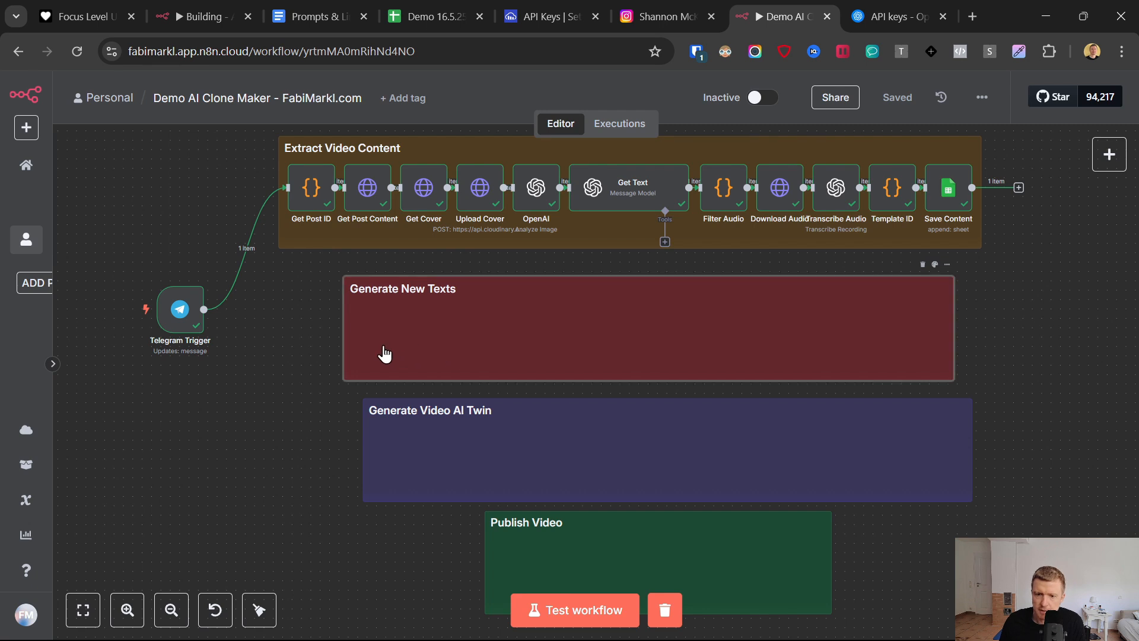
left_click_drag(346, 326, 466, 326)
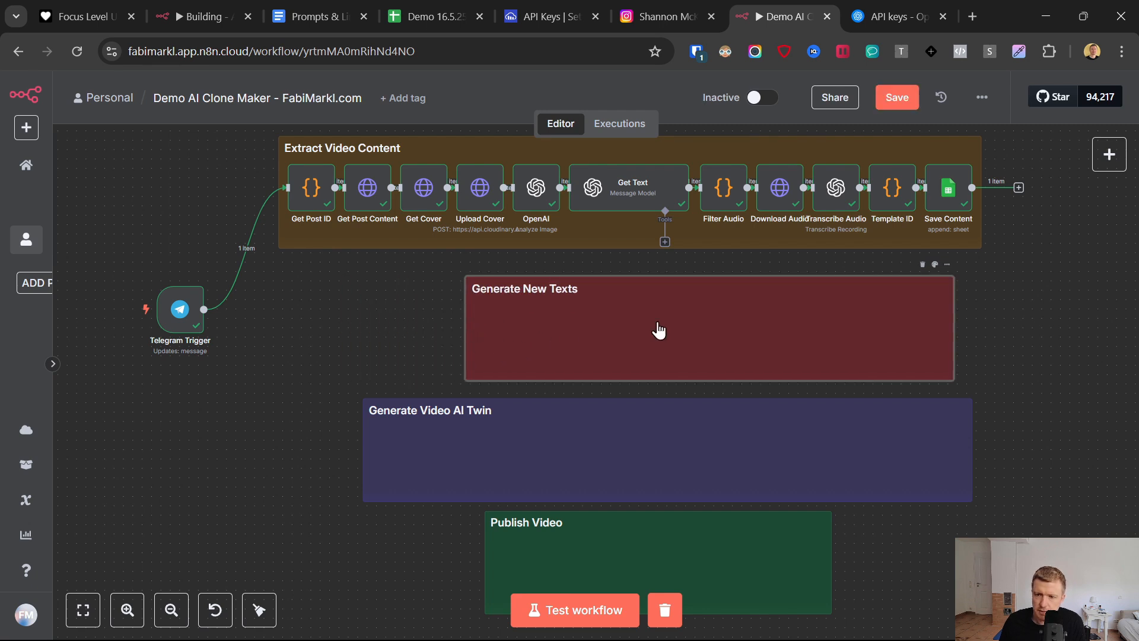
left_click_drag(656, 328, 593, 323)
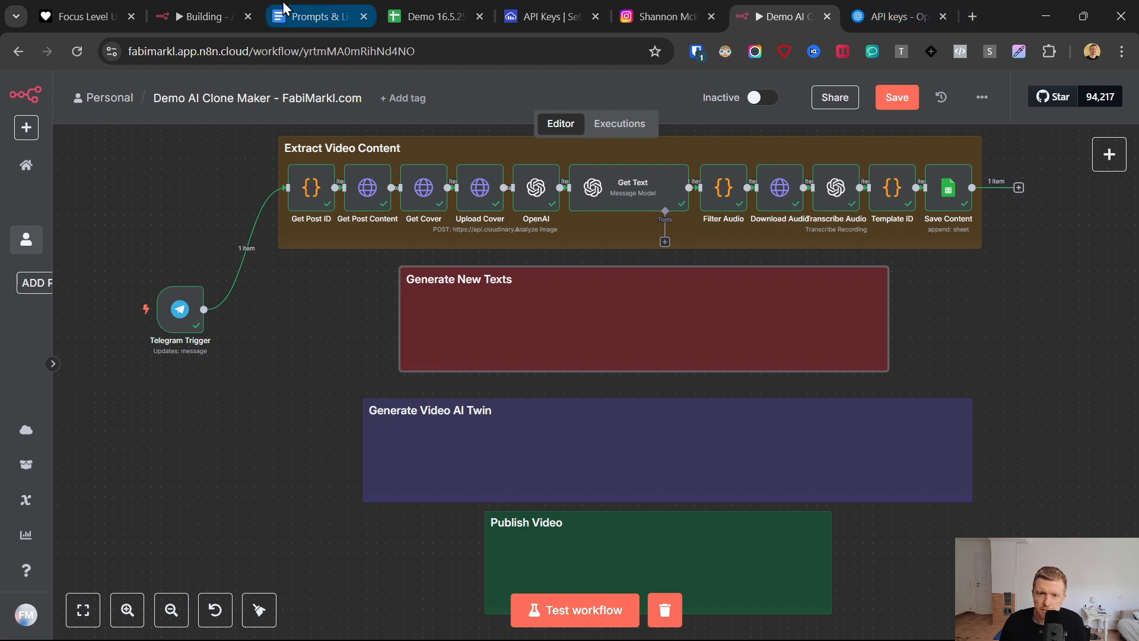
- Find the Perplexity account setup link in the Prompts & Links document and open it
left_click(314, 16)
scroll(388, 563, "down", 8)
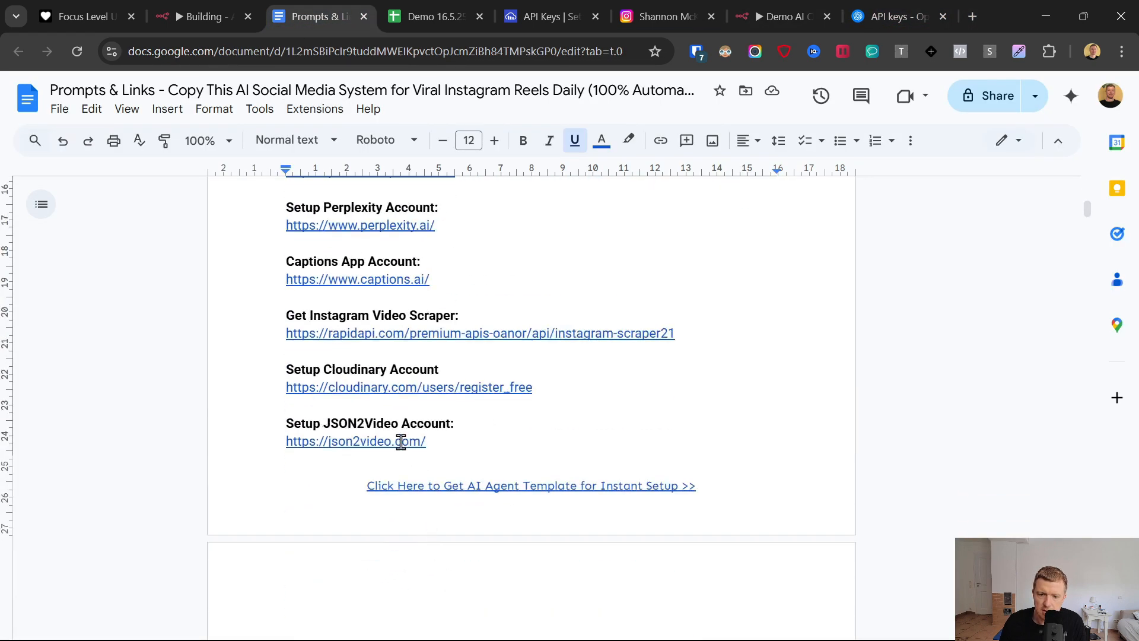
scroll(401, 442, "up", 2)
left_click(360, 308)
left_click(361, 331)
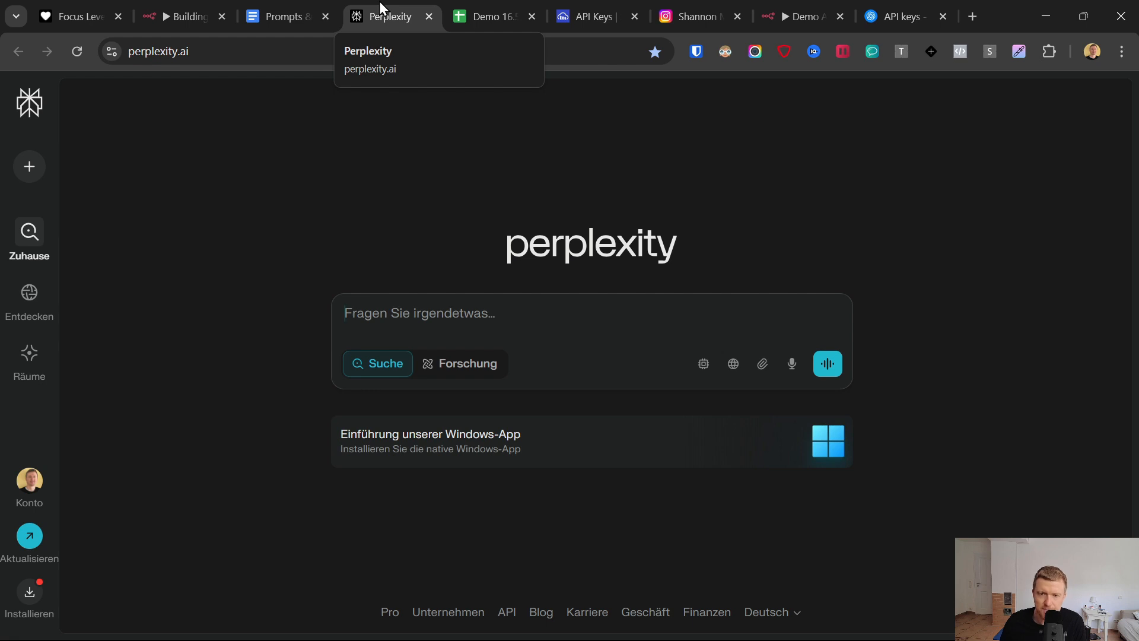
- Return to the n8n workflow and add an HTTP Request node after the Save Content node
left_click(798, 12)
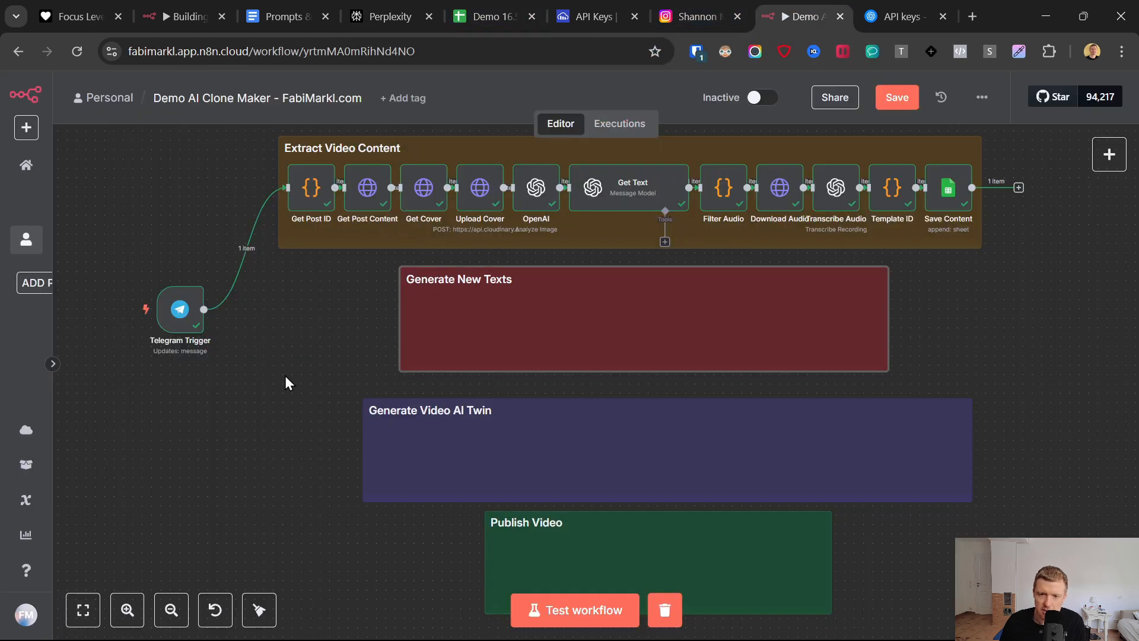
left_click(684, 3)
left_click(769, 7)
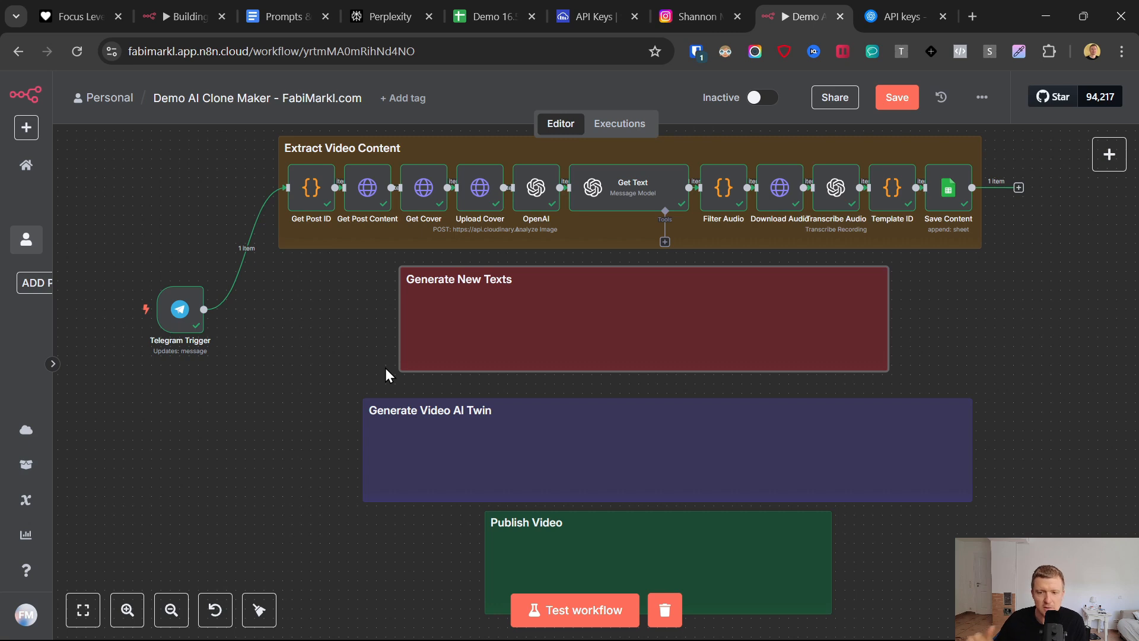
left_click(1018, 187)
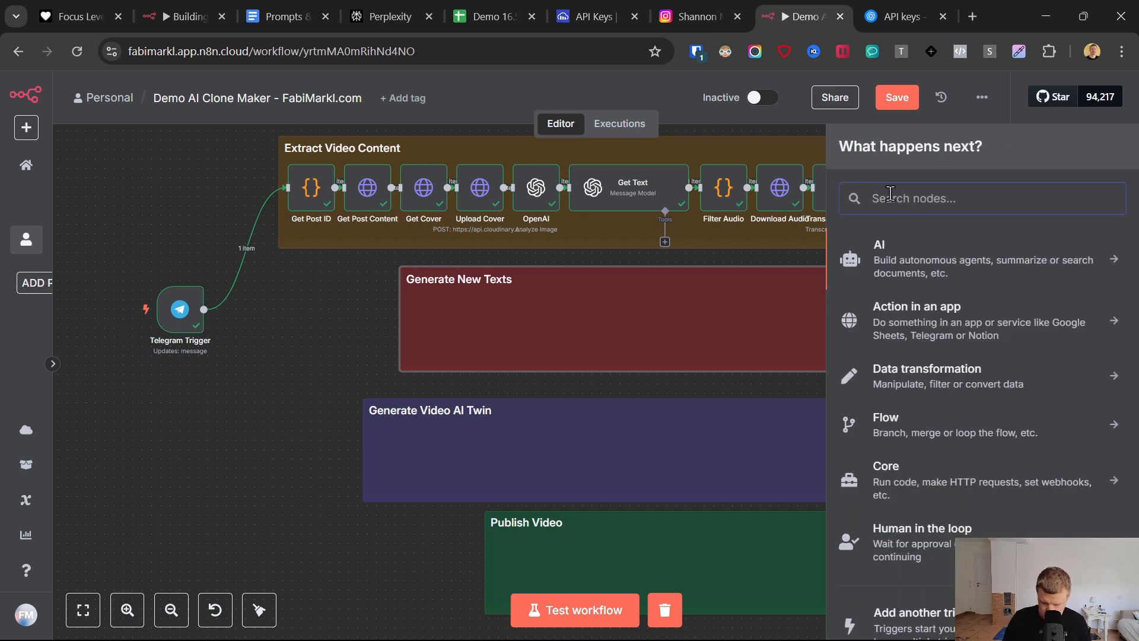
type("http")
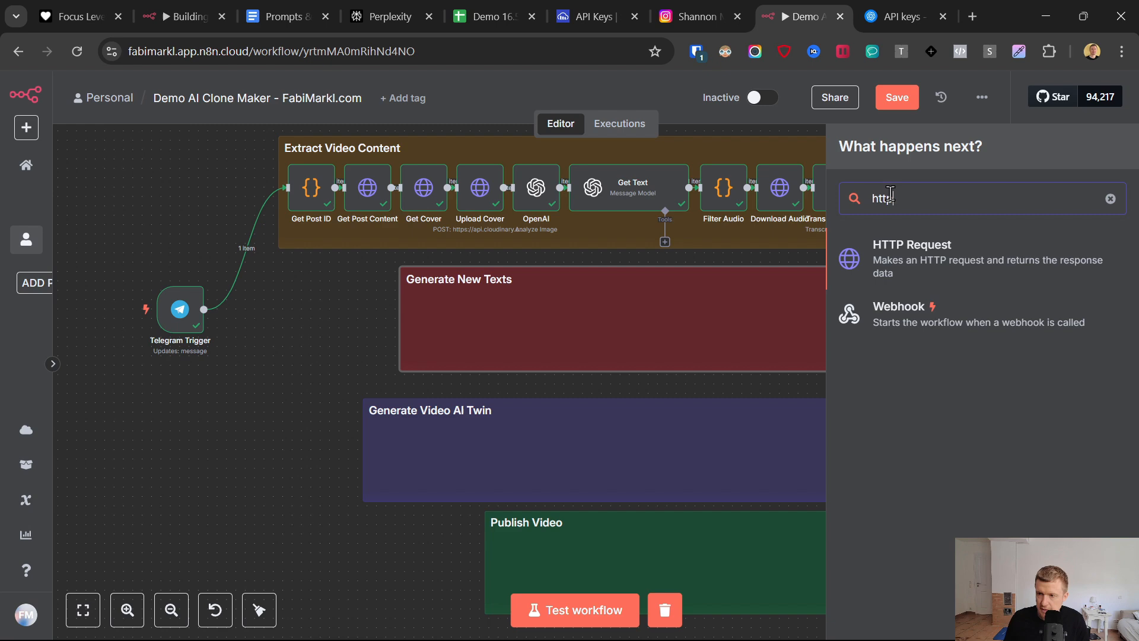
left_click(912, 274)
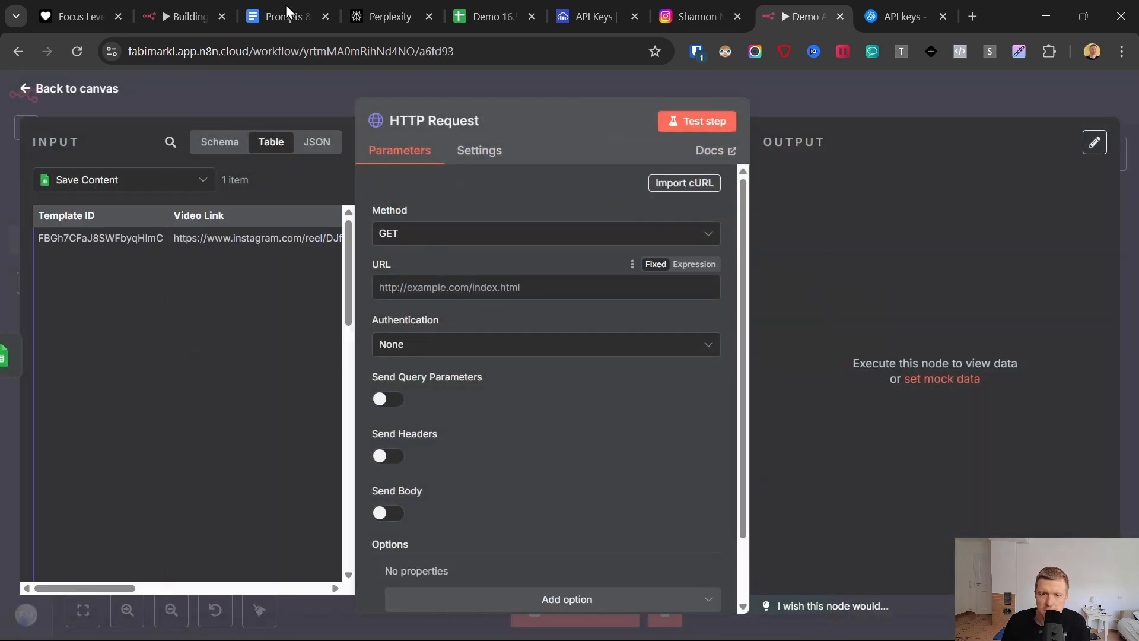
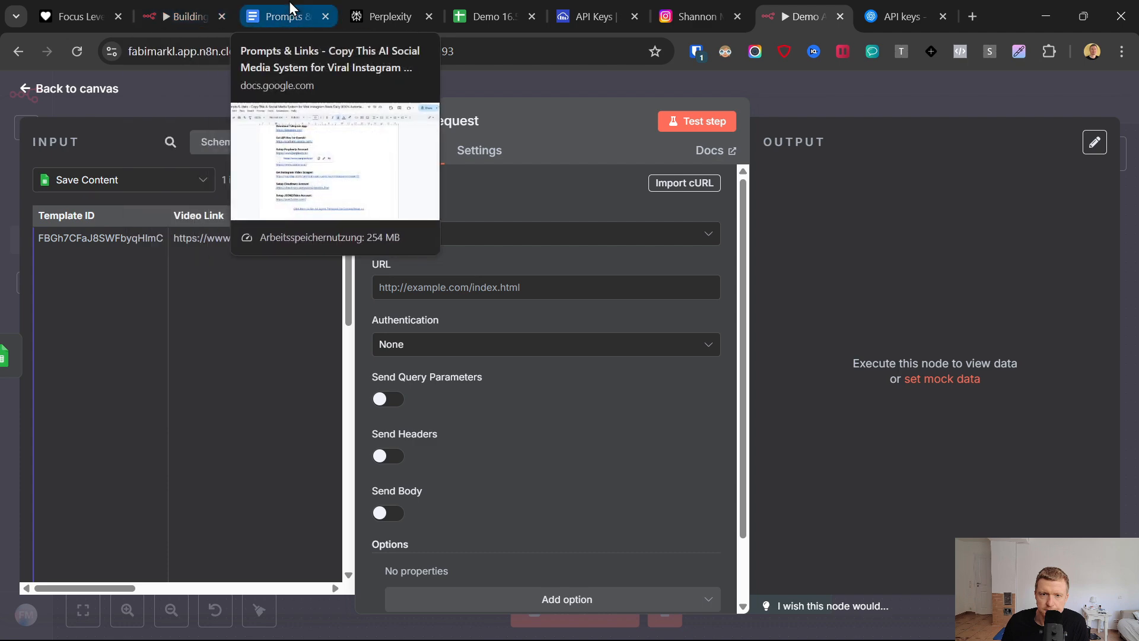
left_click(276, 16)
scroll(359, 348, "down", 6)
scroll(359, 348, "down", 20)
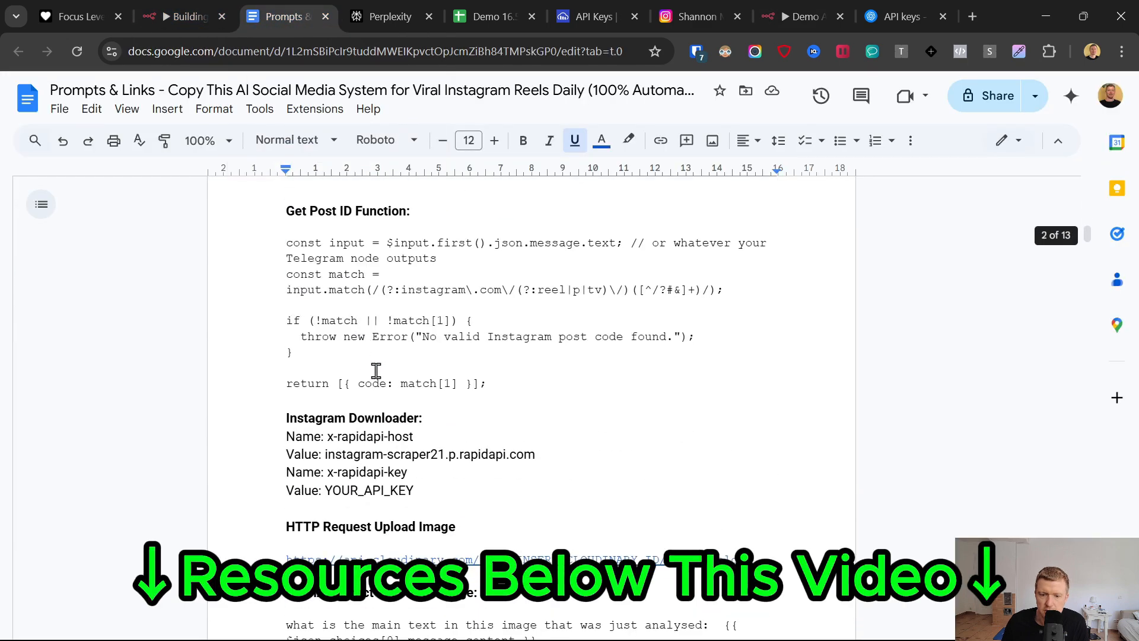
scroll(393, 386, "down", 15)
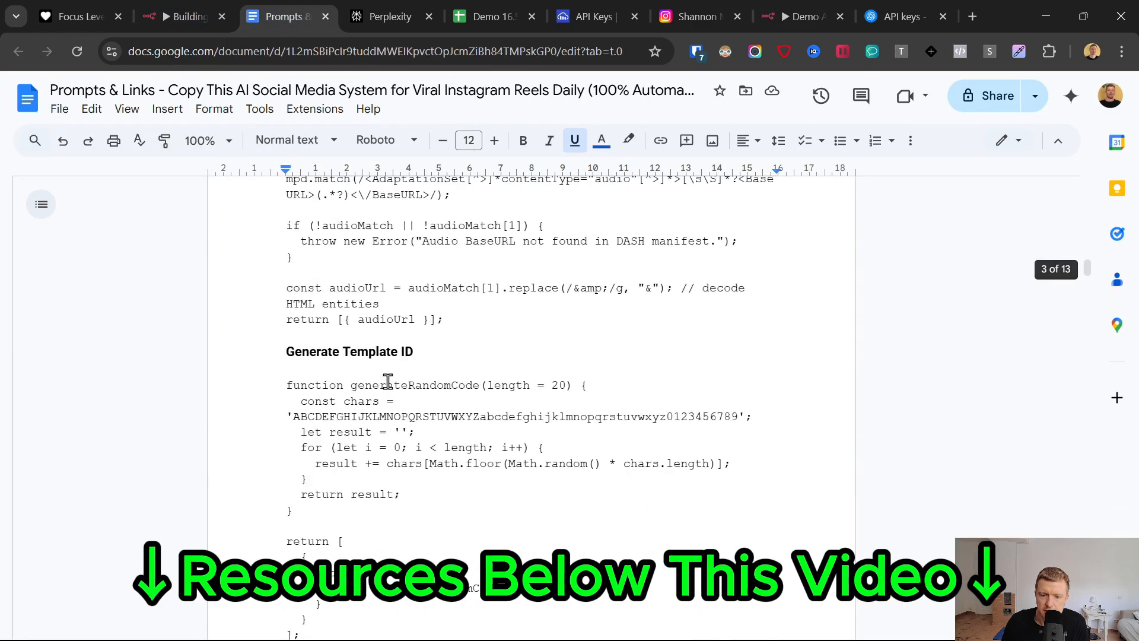
scroll(610, 490, "up", 1)
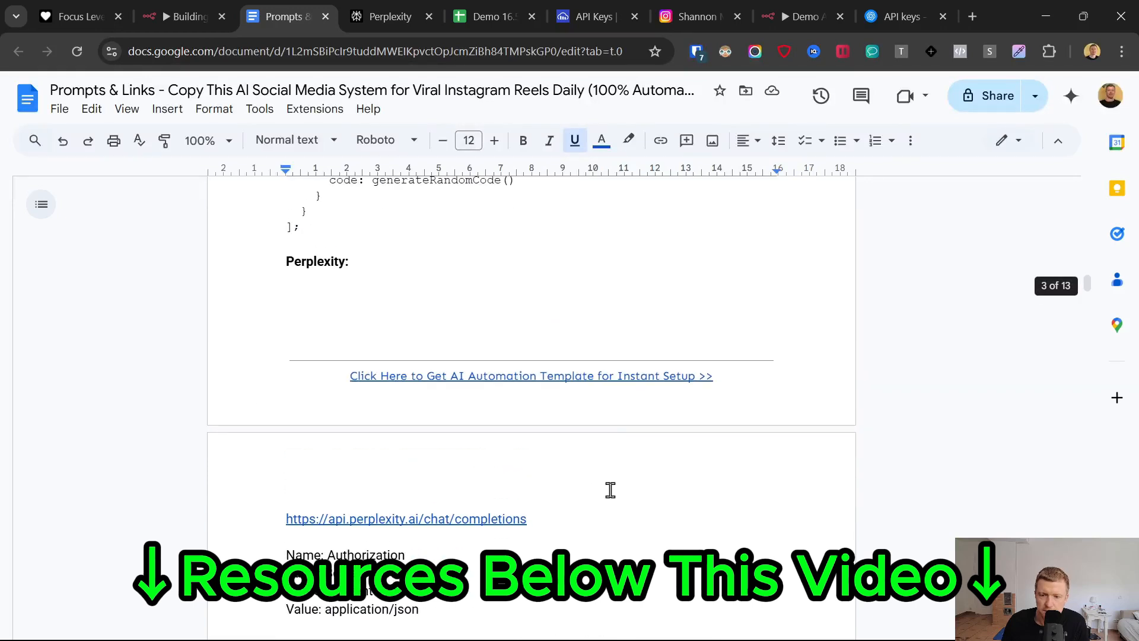
left_click_drag(532, 518, 269, 519)
key("ctrl+c")
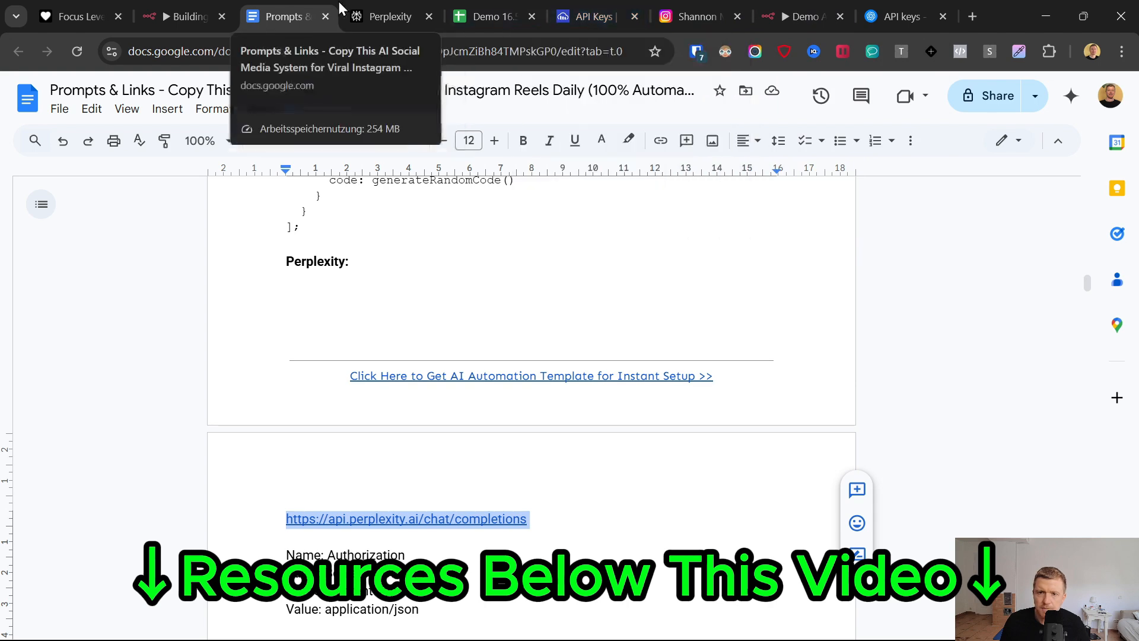
left_click(797, 16)
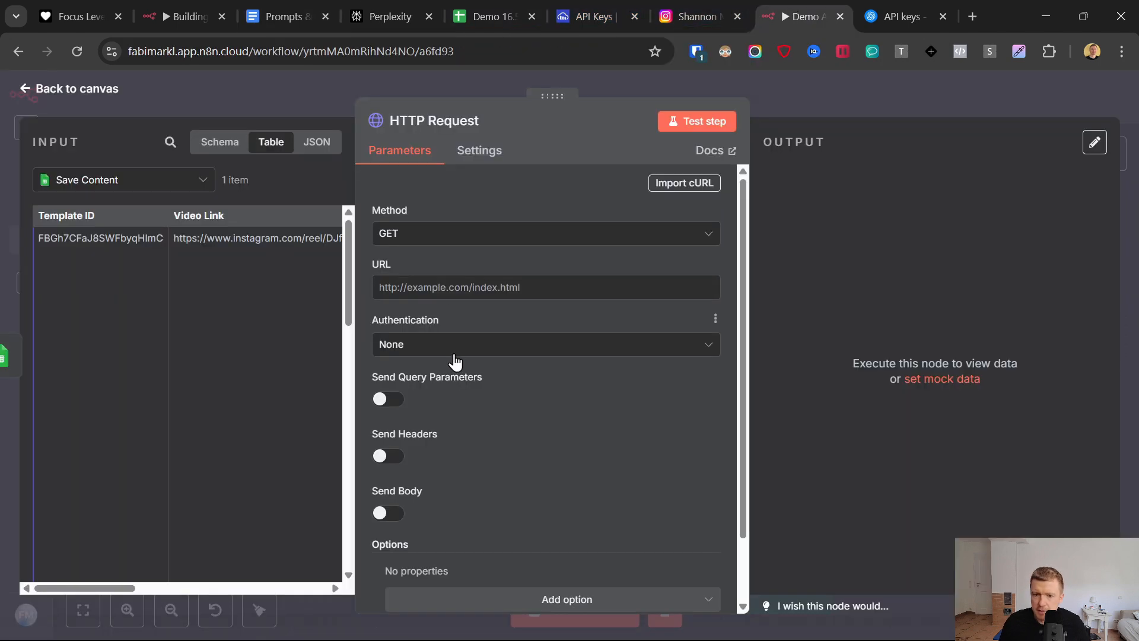
key("ctrl+v")
left_click(415, 233)
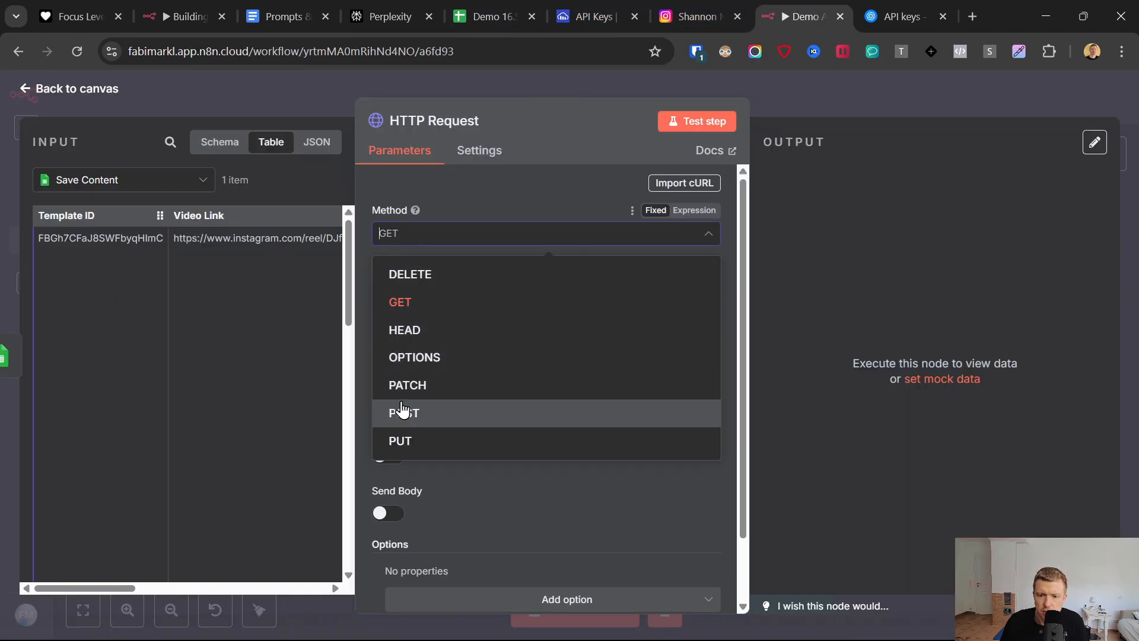
left_click(400, 409)
- Enable sending headers on the HTTP Request node and add a second header parameter
scroll(504, 315, "down", 1)
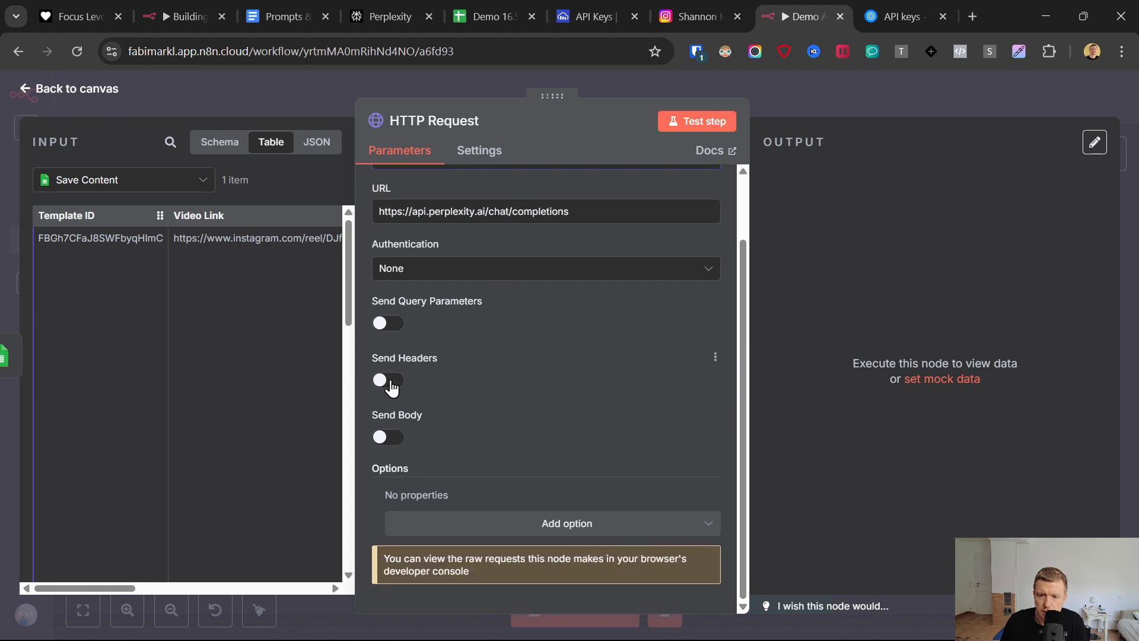
left_click(389, 387)
scroll(443, 414, "down", 4)
left_click(547, 382)
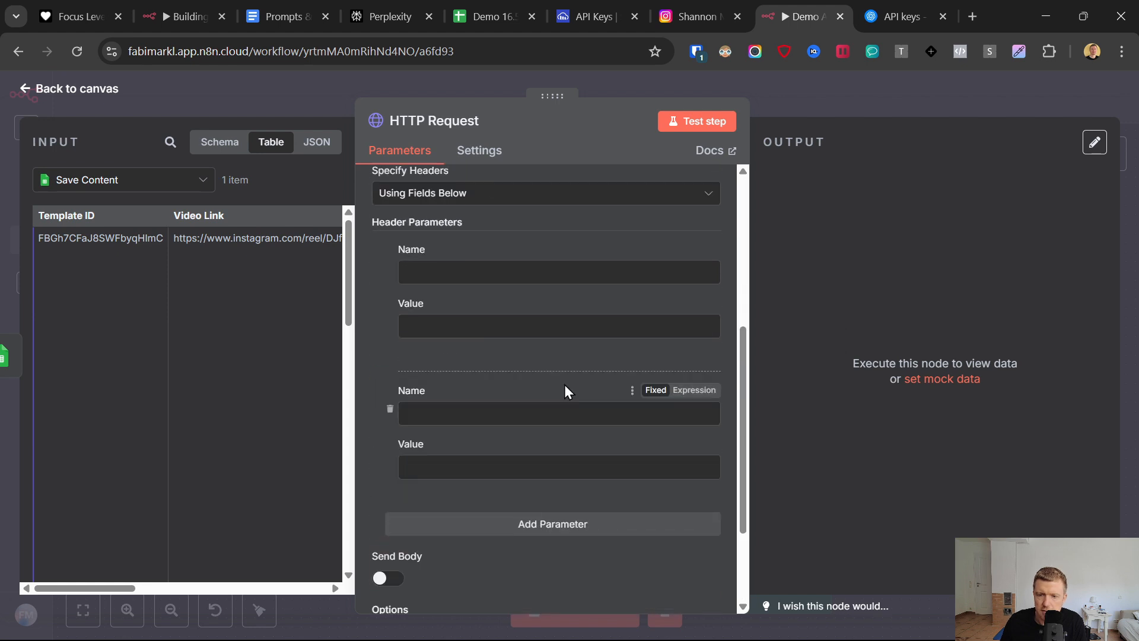
- Name the first header Authorization, copying the name from the Perplexity section of the Prompts & Links document
left_click(280, 8)
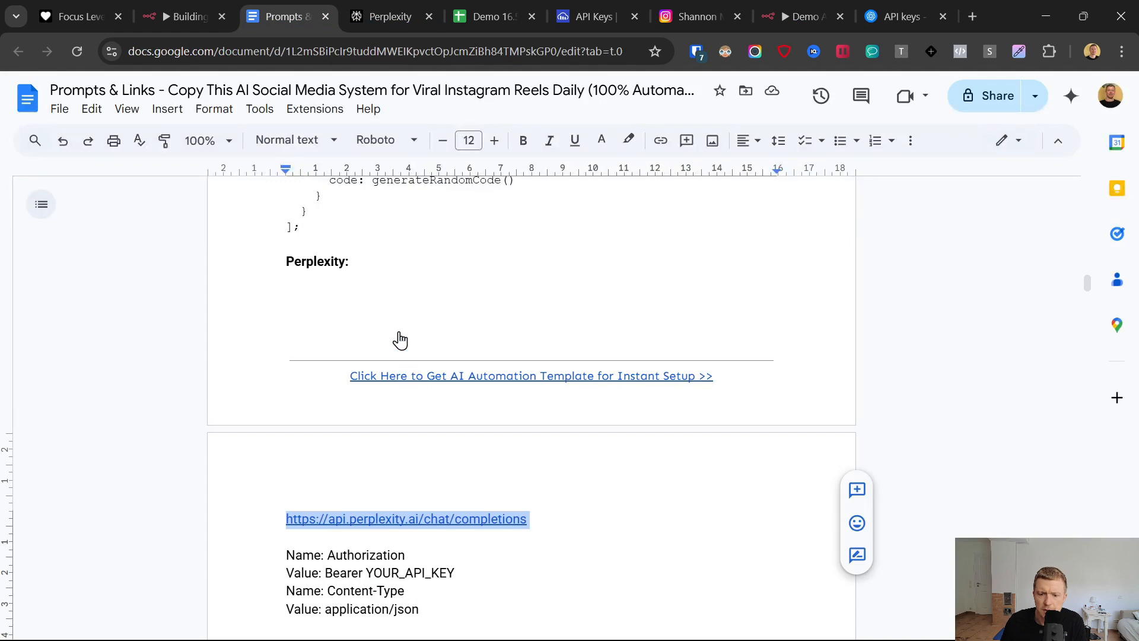
scroll(401, 340, "down", 3)
left_click_drag(328, 392, 387, 397)
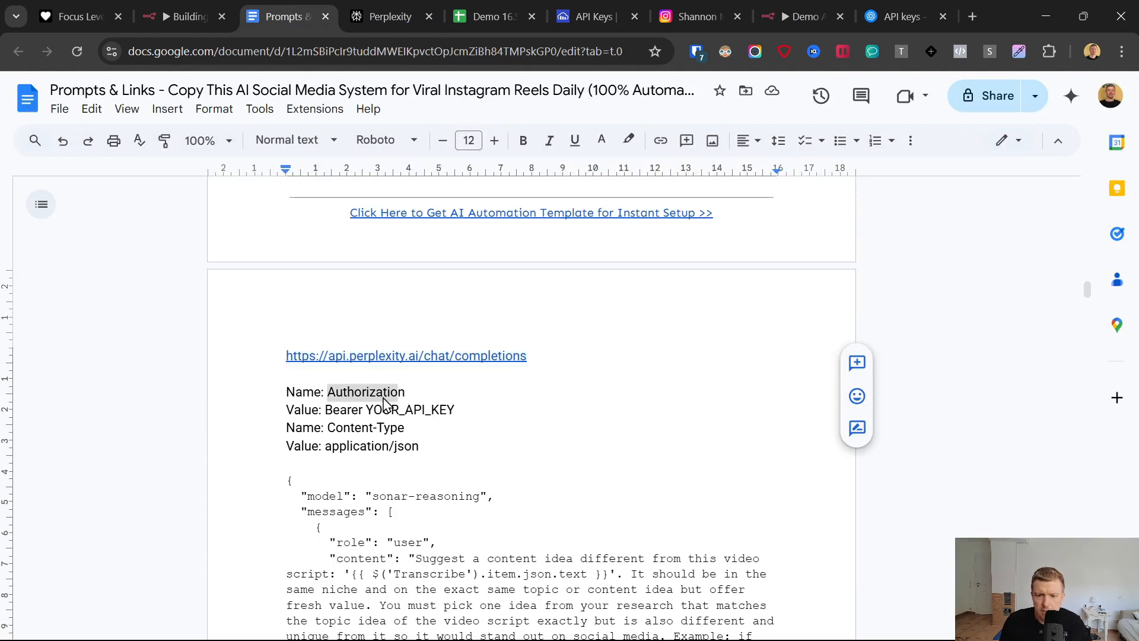
left_click(361, 394)
double_click(345, 394)
left_click(771, 16)
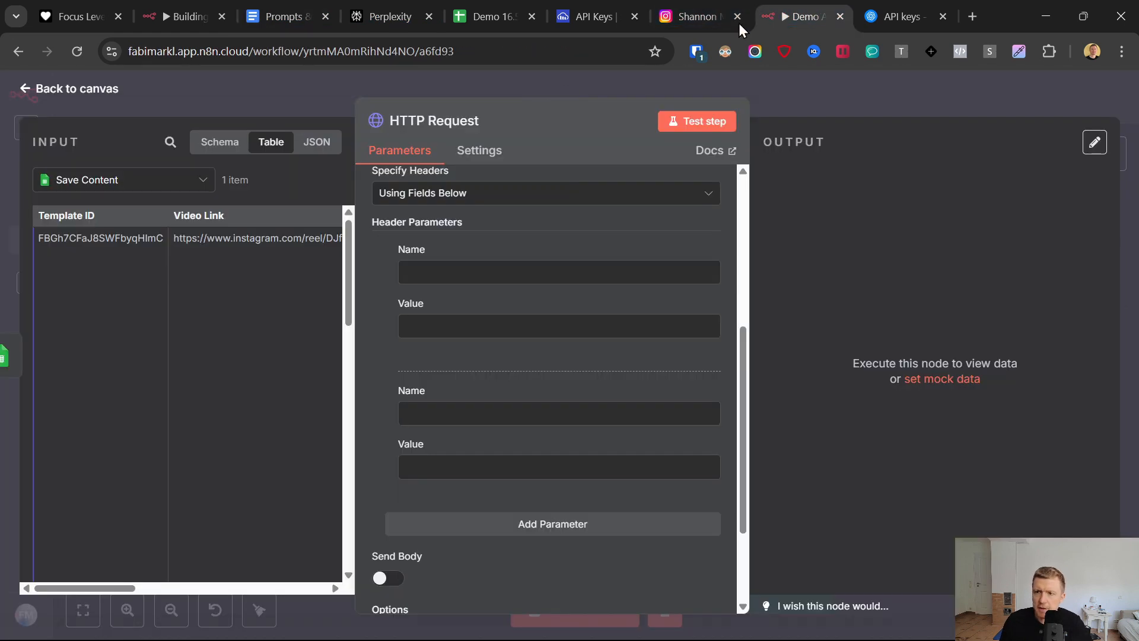
left_click(443, 265)
- Copy the Bearer YOUR_API_KEY placeholder from the document into the Authorization header's value
left_click(469, 323)
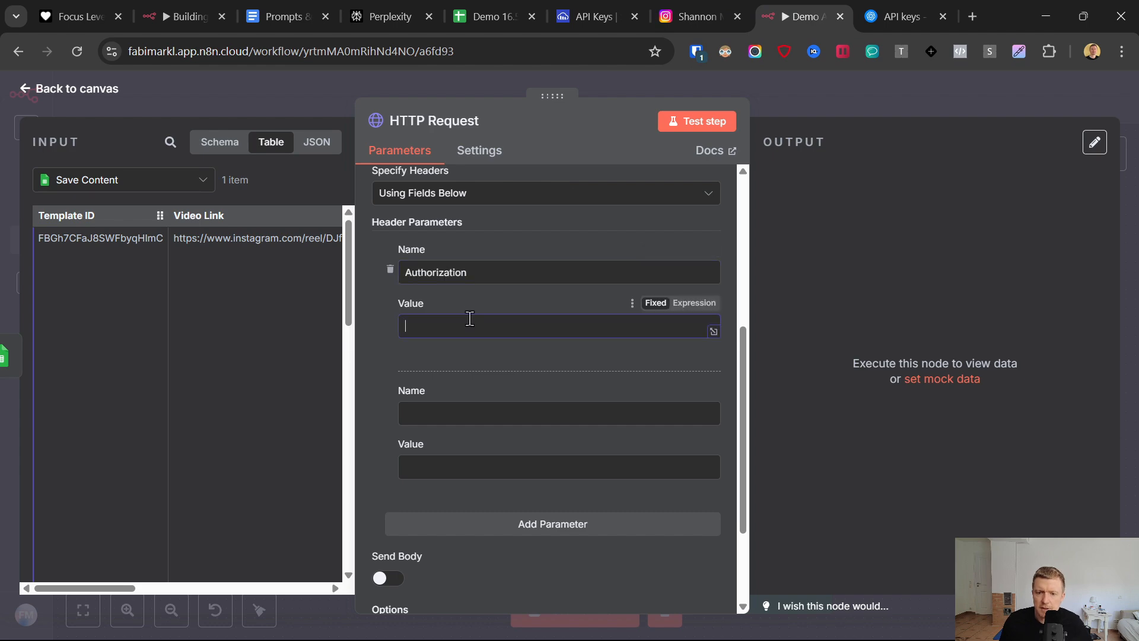
left_click(285, 16)
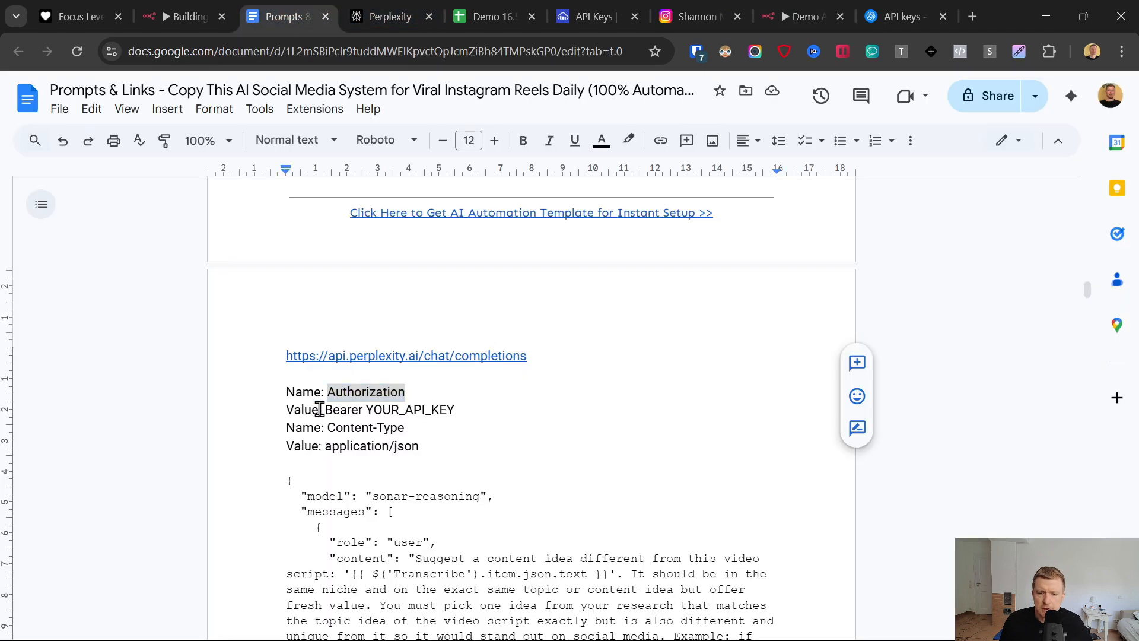
left_click_drag(325, 410, 453, 411)
key("ctrl+c")
left_click(789, 17)
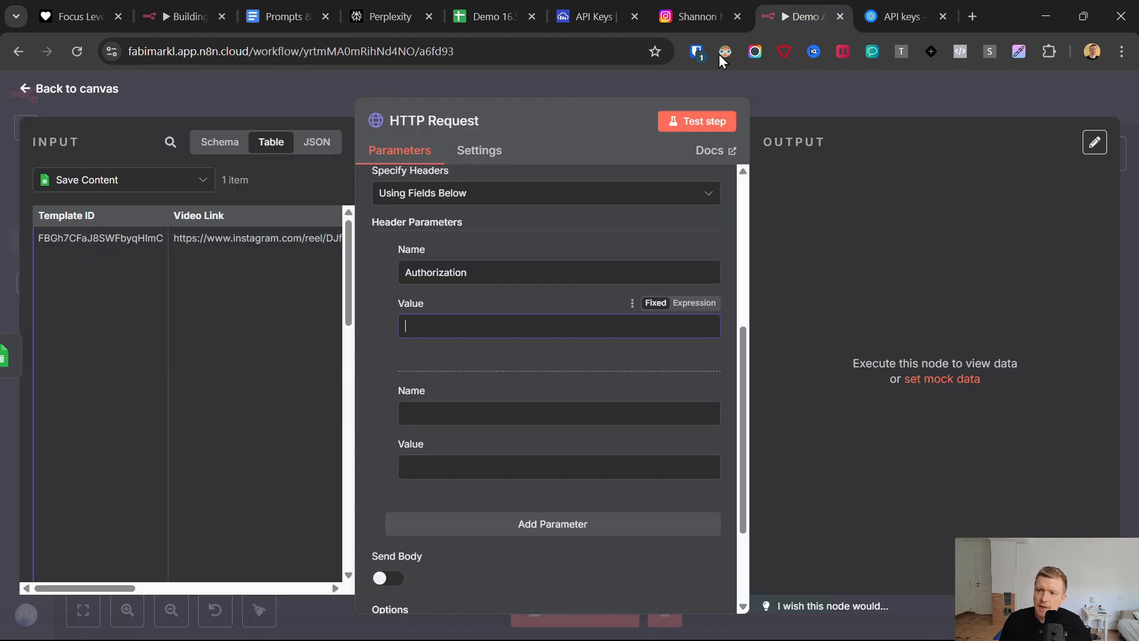
key("ctrl+v")
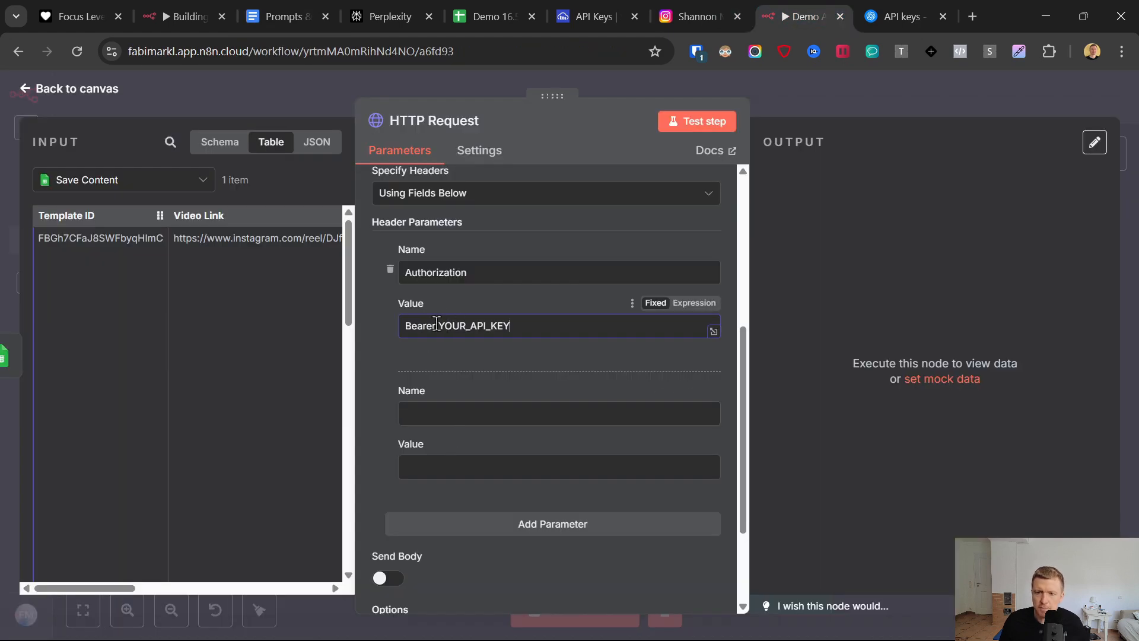
- Switch to Perplexity and open the account's API billing page to examine the credit balance and purchase option
left_click(376, 3)
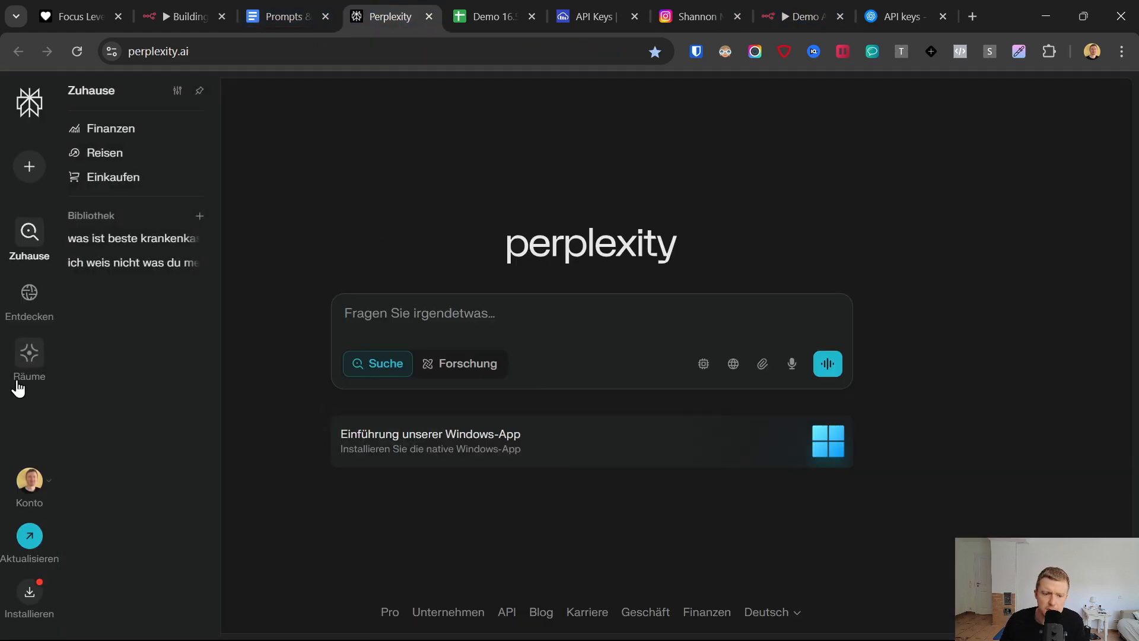
left_click(31, 481)
left_click(110, 355)
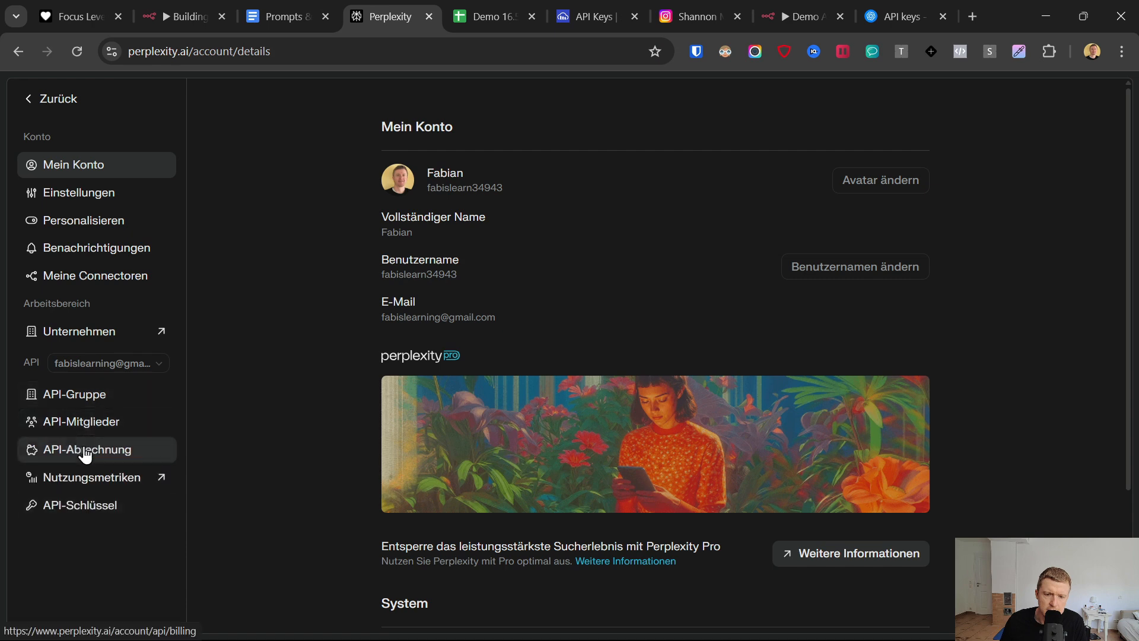
left_click(84, 450)
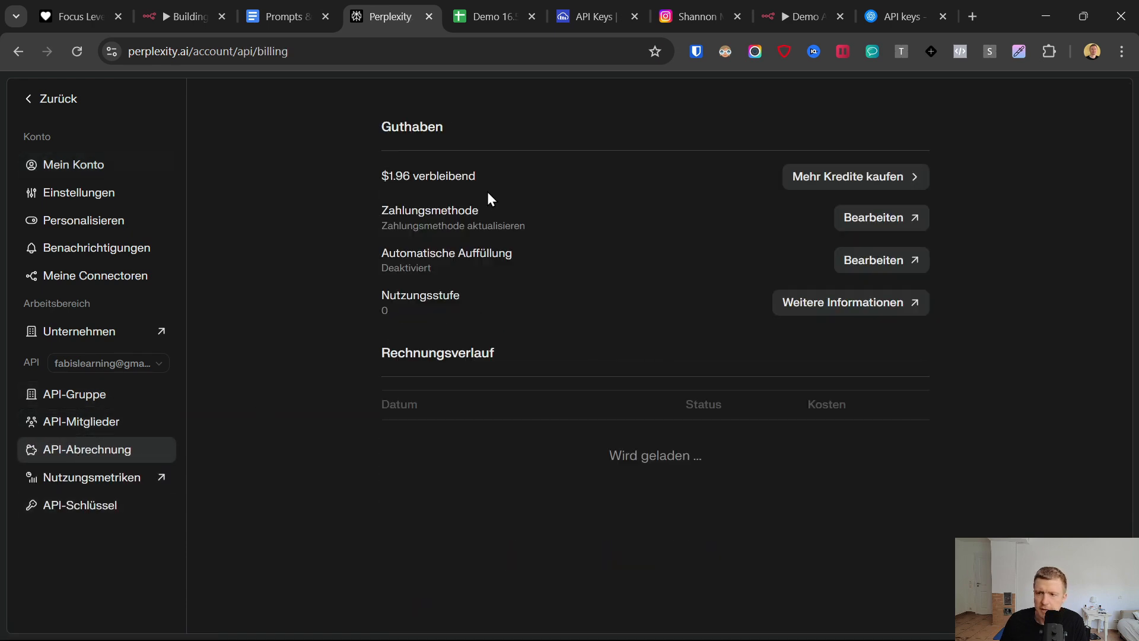
left_click(849, 188)
- Generate a new Perplexity API key and paste it over YOUR_API_KEY in the n8n Authorization header's value
left_click(86, 506)
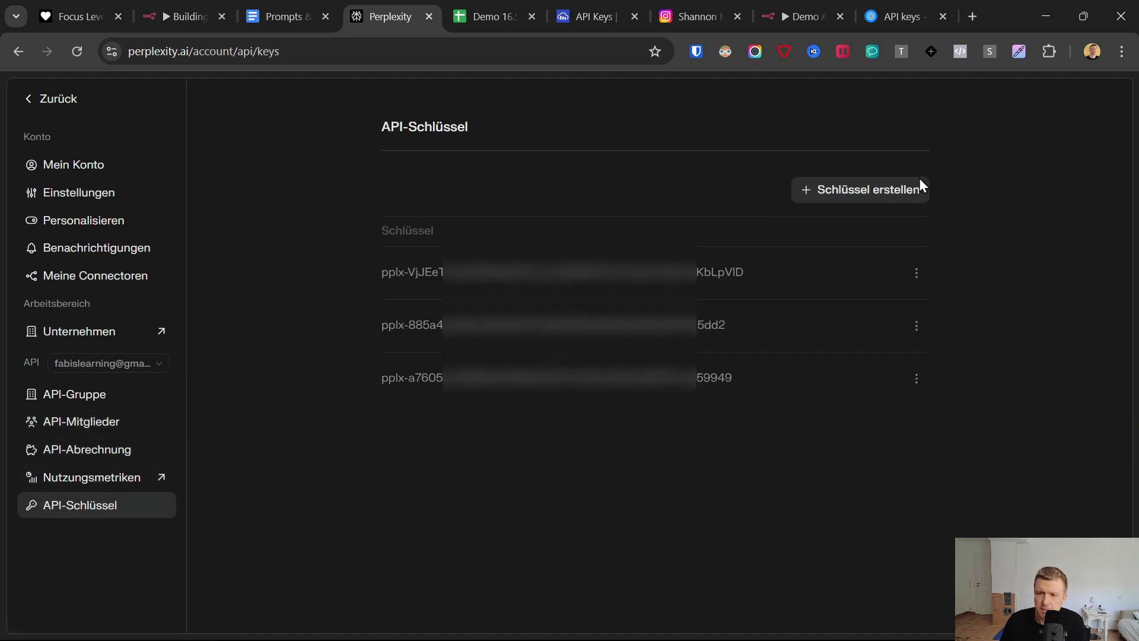
left_click(844, 190)
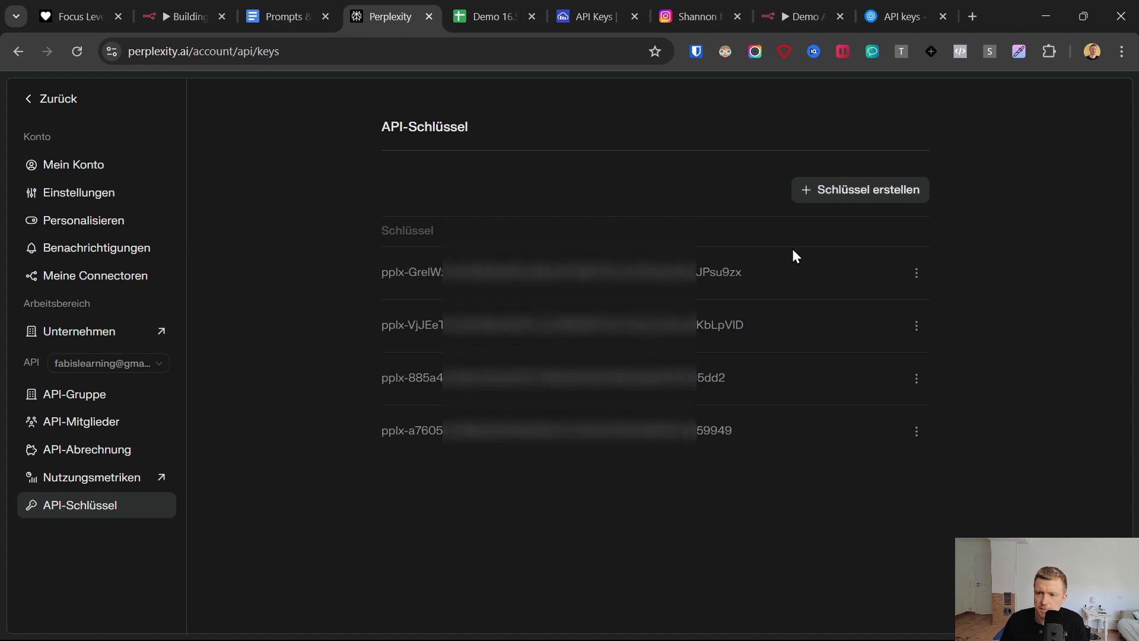
double_click(426, 274)
double_click(426, 274)
left_click(425, 277)
left_click_drag(381, 276, 504, 274)
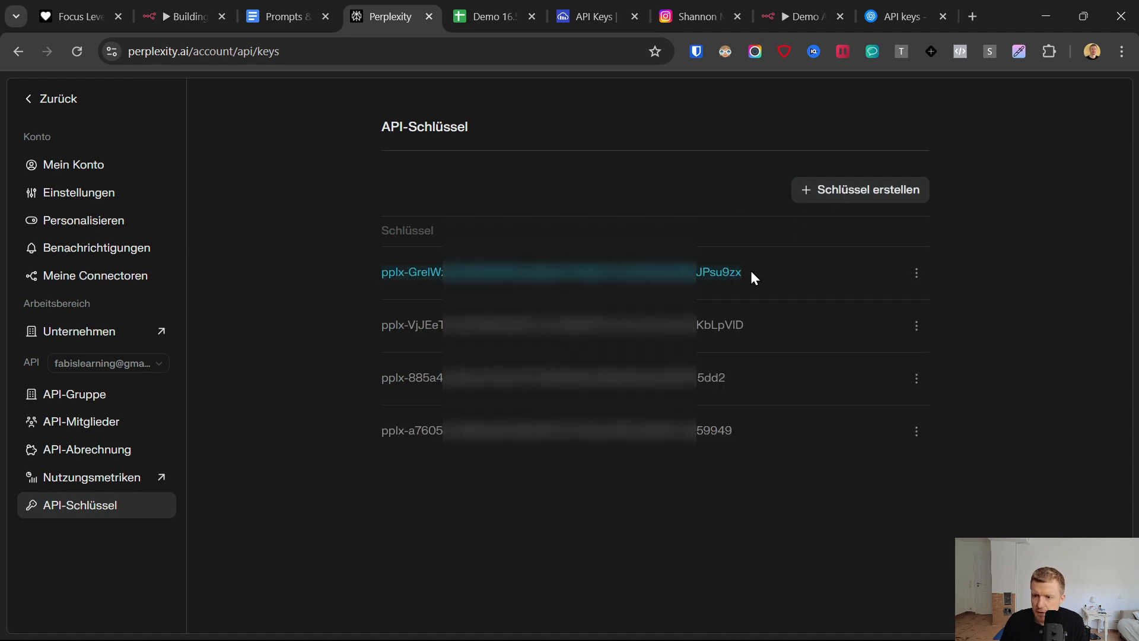
right_click(694, 279)
left_click(732, 295)
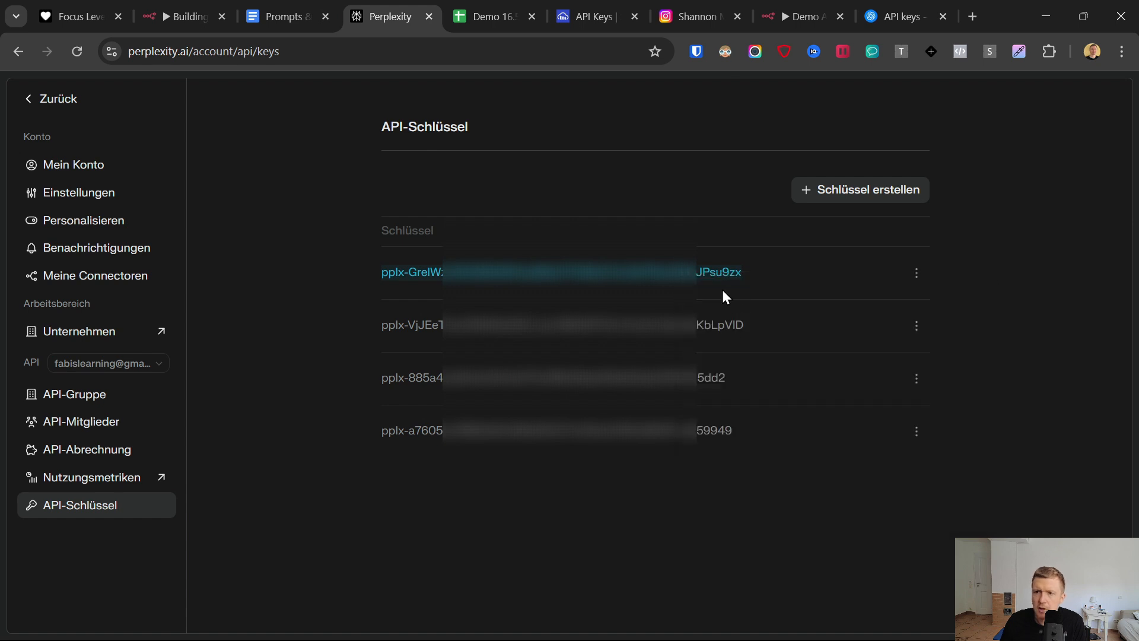
left_click(778, 9)
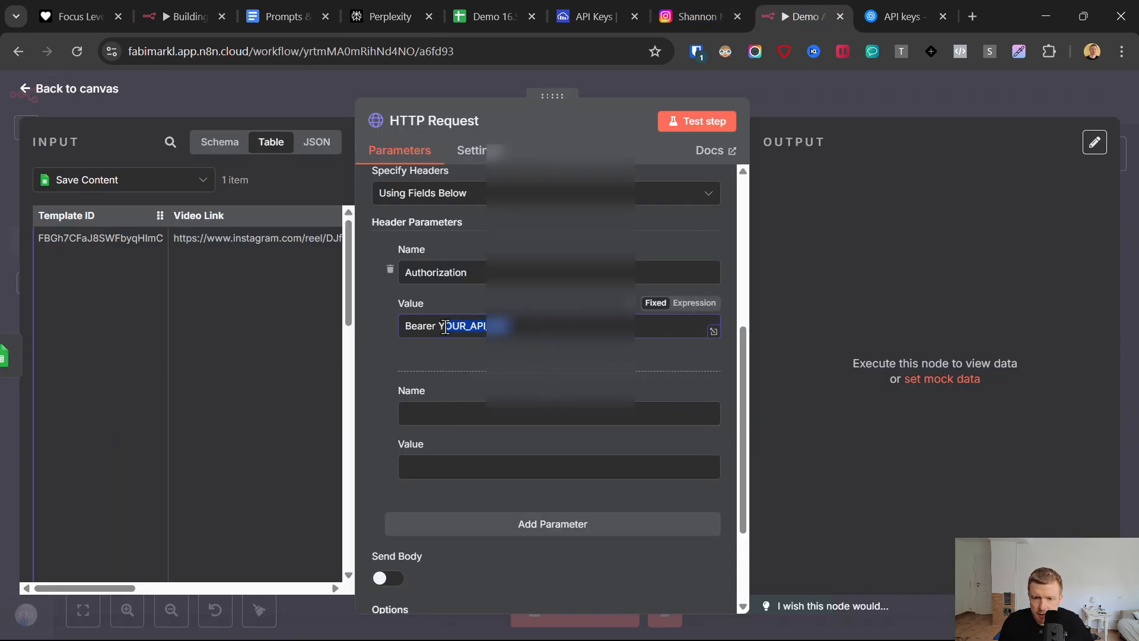
key("ctrl+v")
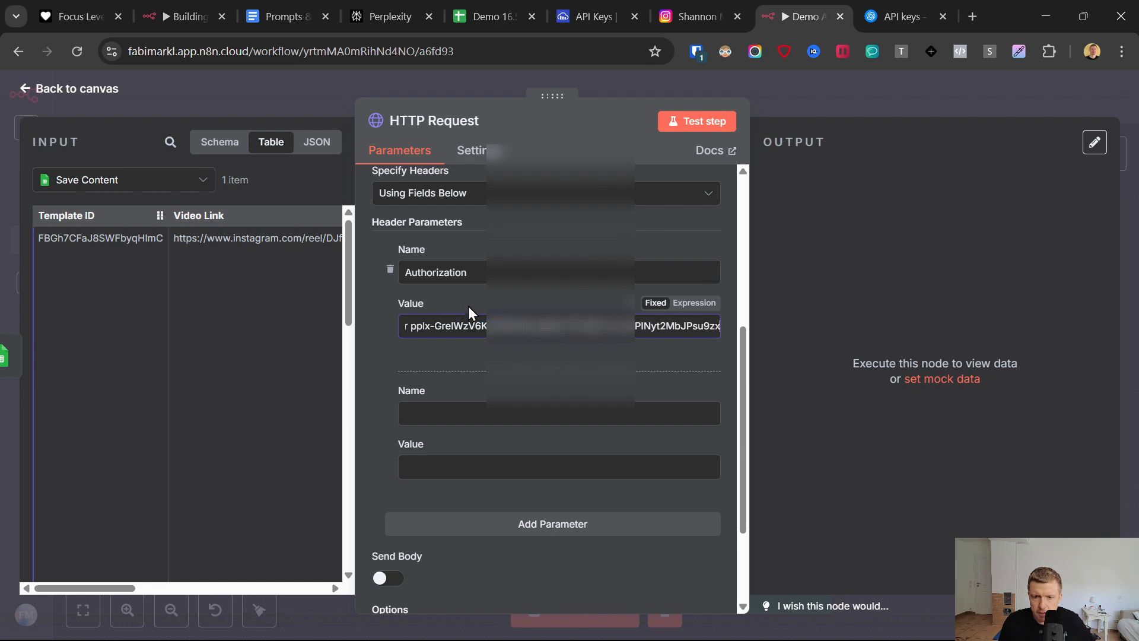
- Fill the second header with the name Content-Type and the value application/json, both copied from the Prompts & Links document
left_click(454, 414)
left_click(281, 8)
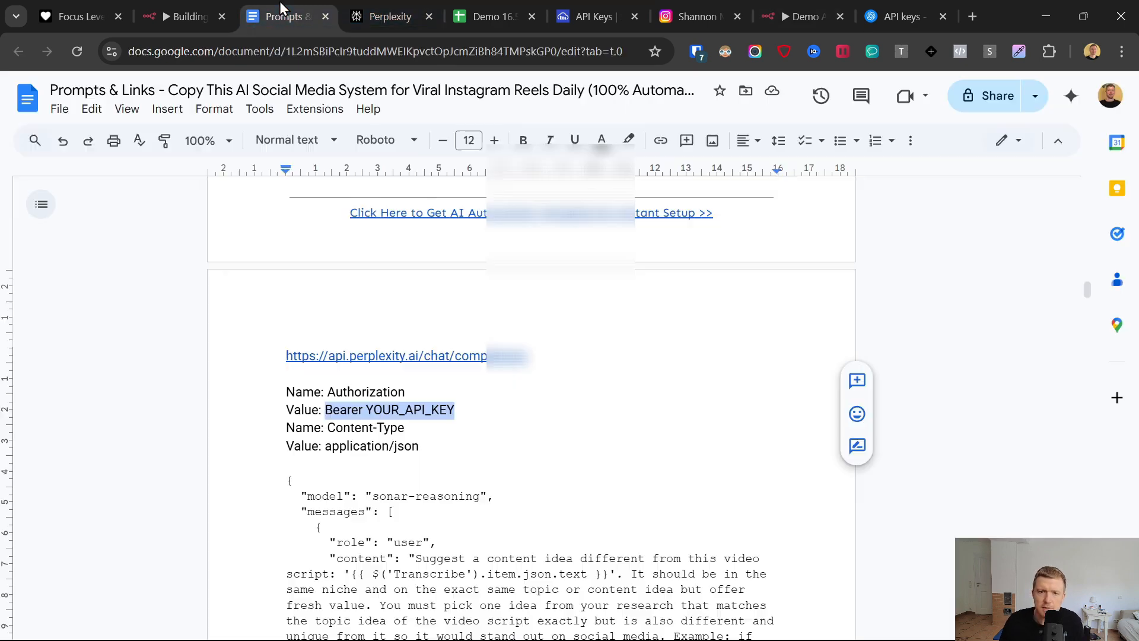
left_click_drag(328, 428, 405, 428)
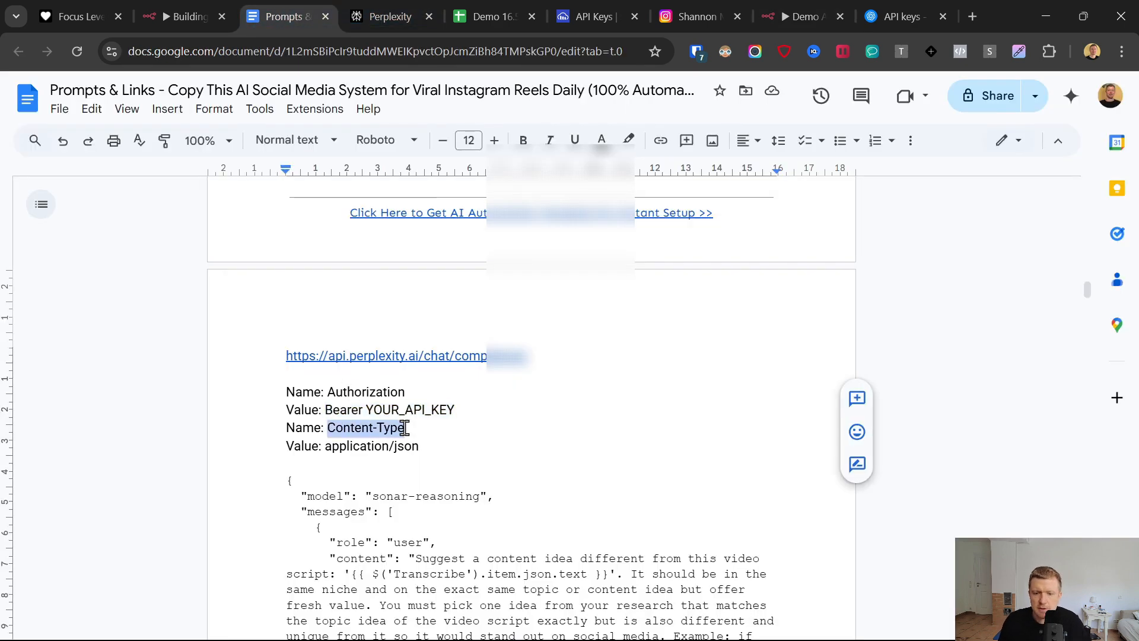
left_click(796, 8)
key("ctrl+v")
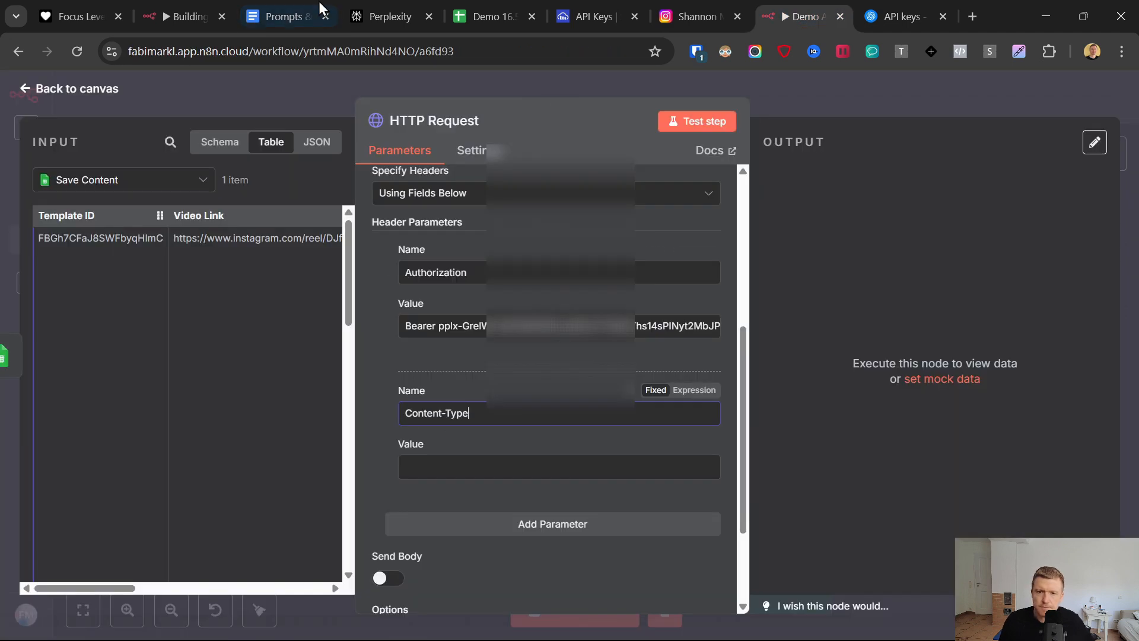
left_click(315, 11)
left_click_drag(421, 446, 344, 449)
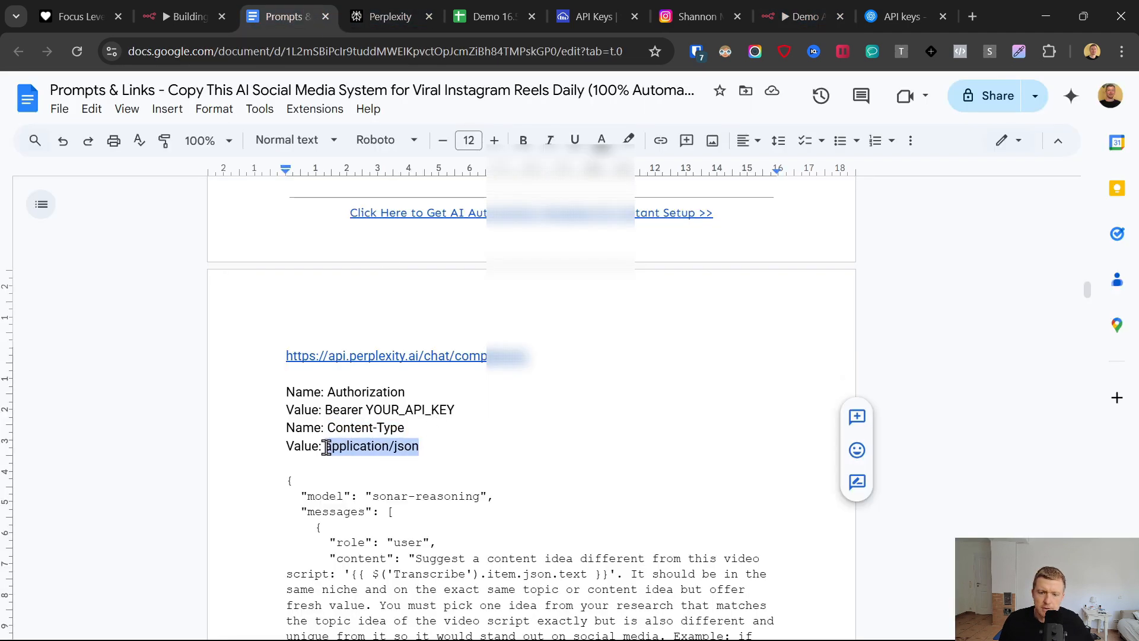
left_click(796, 17)
left_click(428, 467)
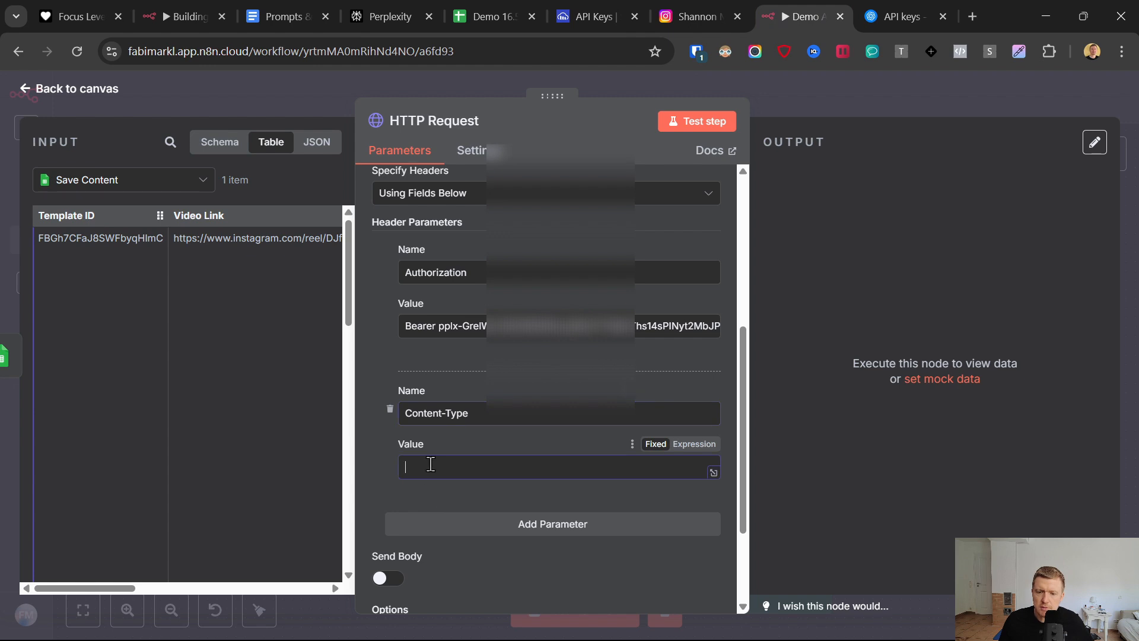
key("ctrl+v")
- Enable sending a body on the HTTP Request, keeping the JSON content type and specifying the body Using JSON
scroll(382, 449, "down", 3)
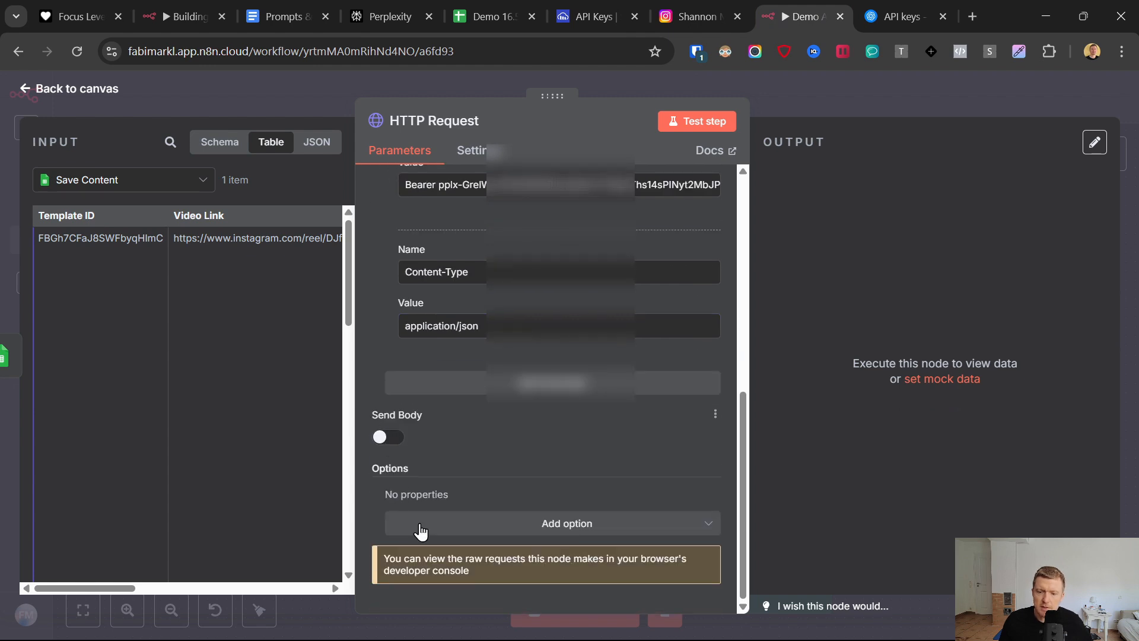
left_click(388, 436)
scroll(455, 463, "down", 3)
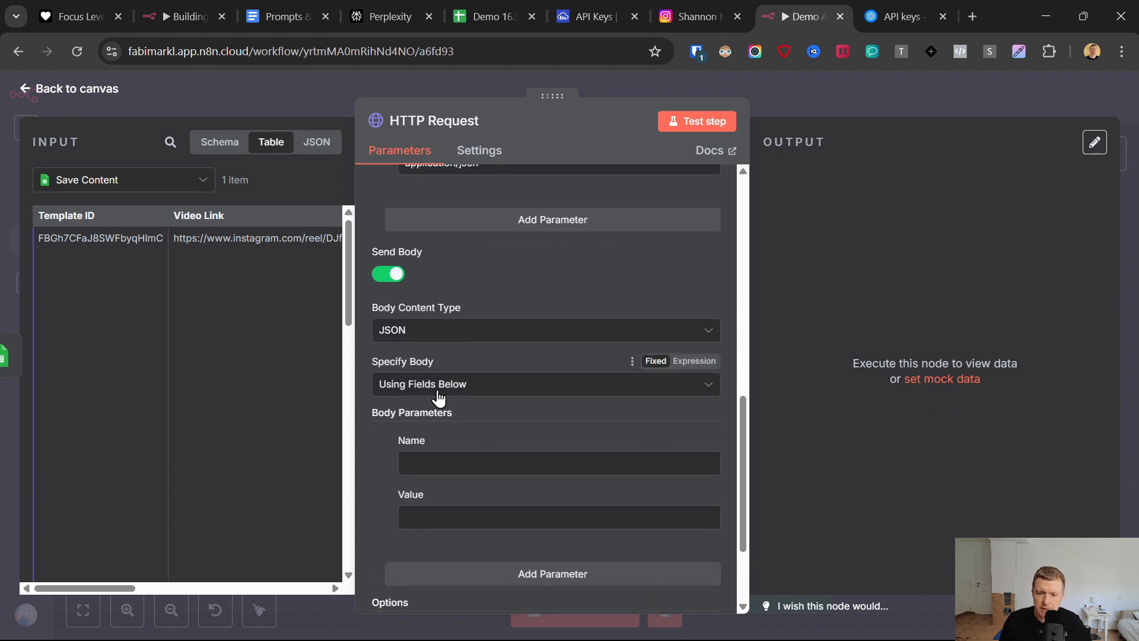
left_click(439, 385)
left_click(412, 331)
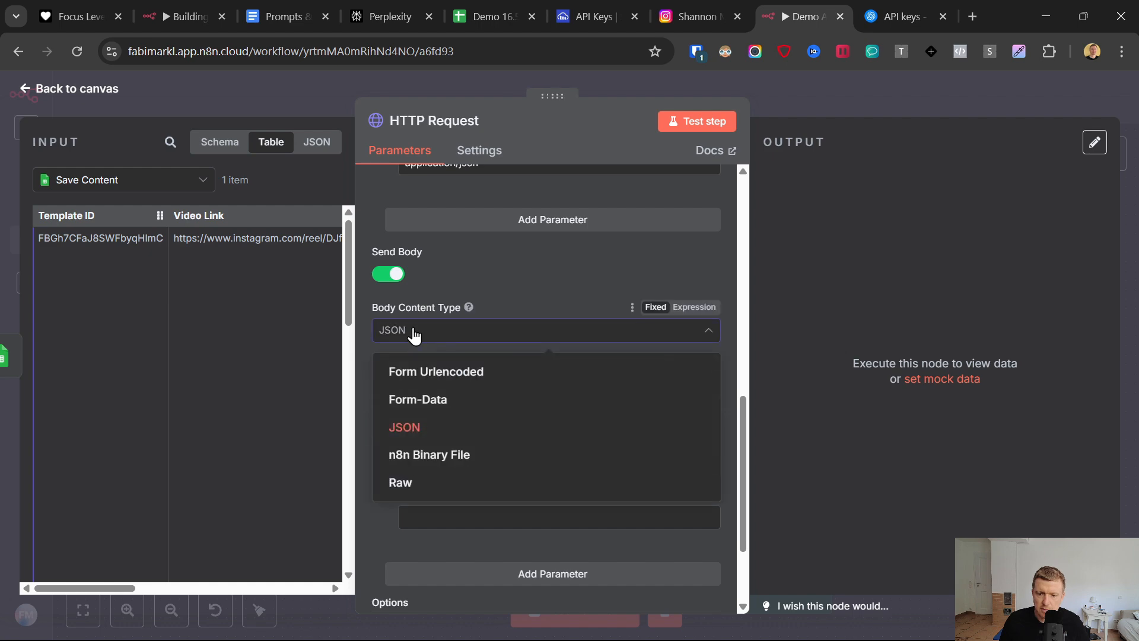
left_click(412, 330)
left_click(427, 385)
left_click(421, 449)
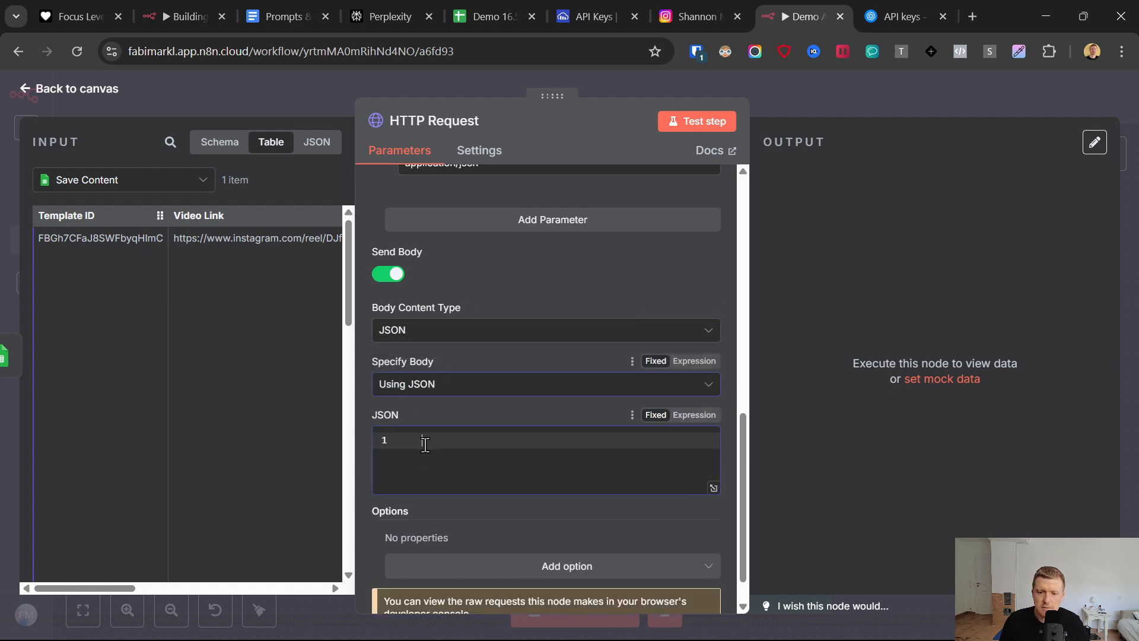
- Copy the sonar-reasoning JSON request from the Prompts & Links document into the HTTP Request's JSON body and set it to Expression
left_click(284, 16)
scroll(551, 341, "down", 4)
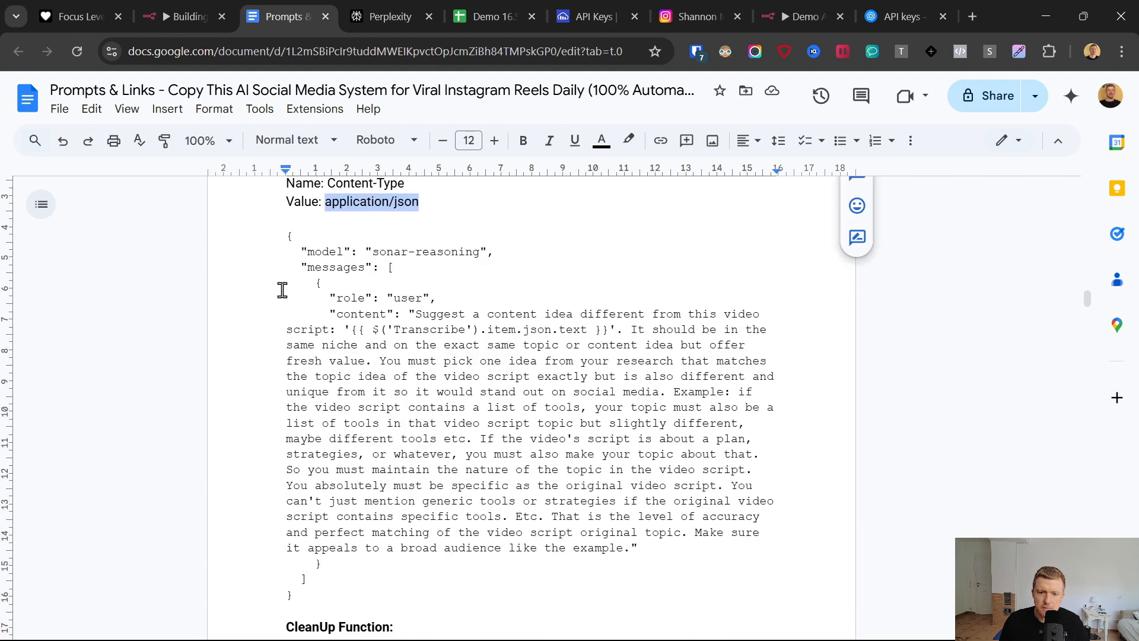
left_click(278, 233)
left_click(363, 589, "shift")
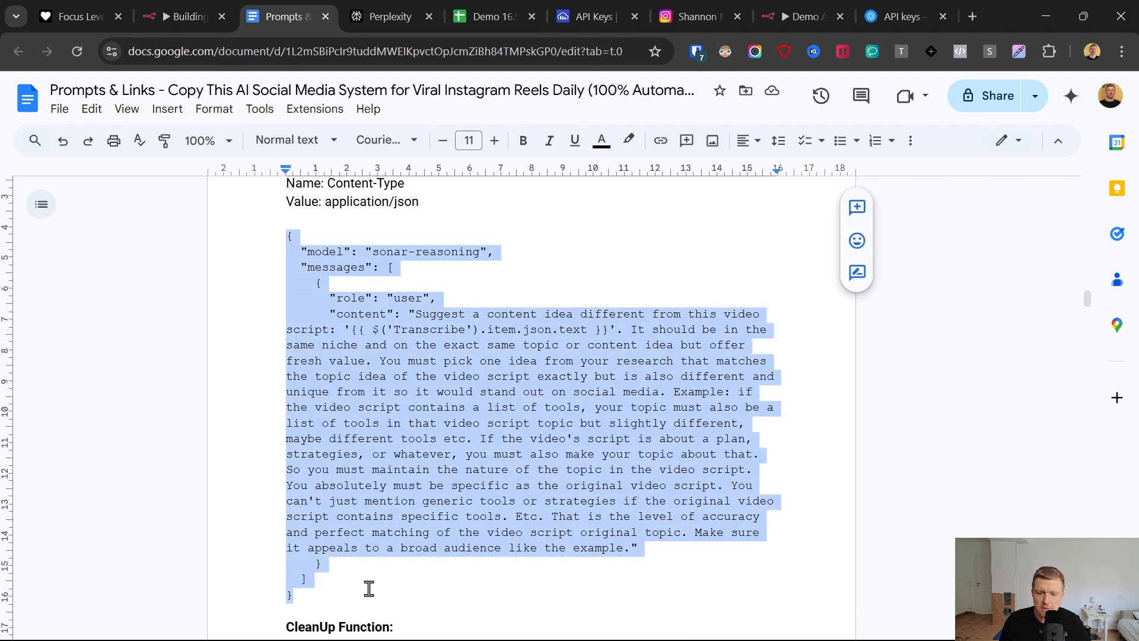
left_click(802, 16)
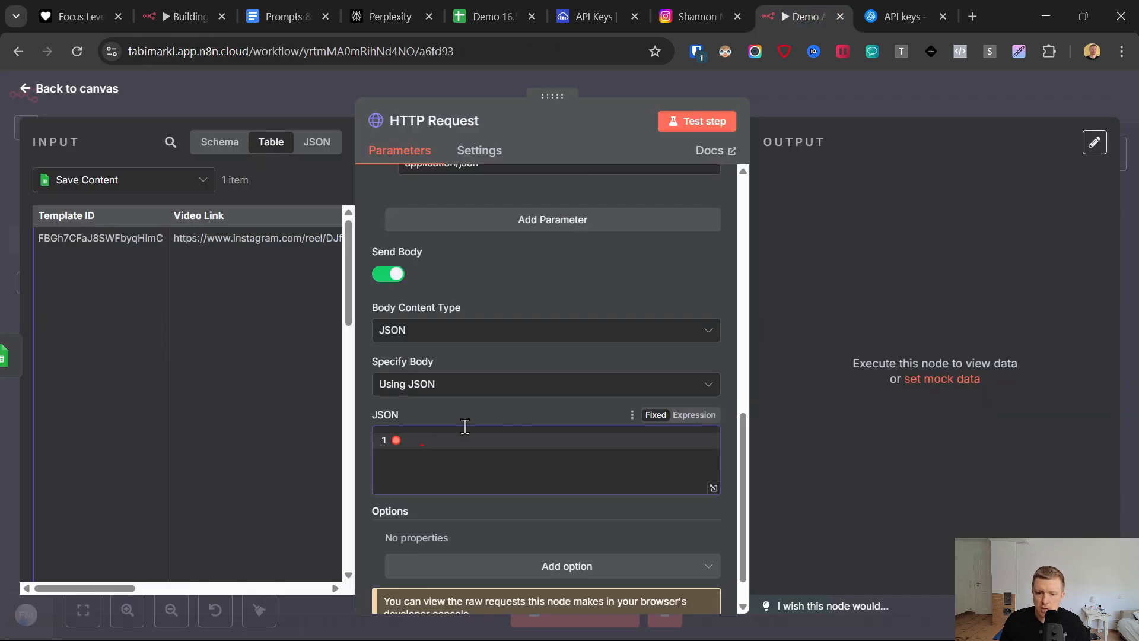
key("ctrl+v")
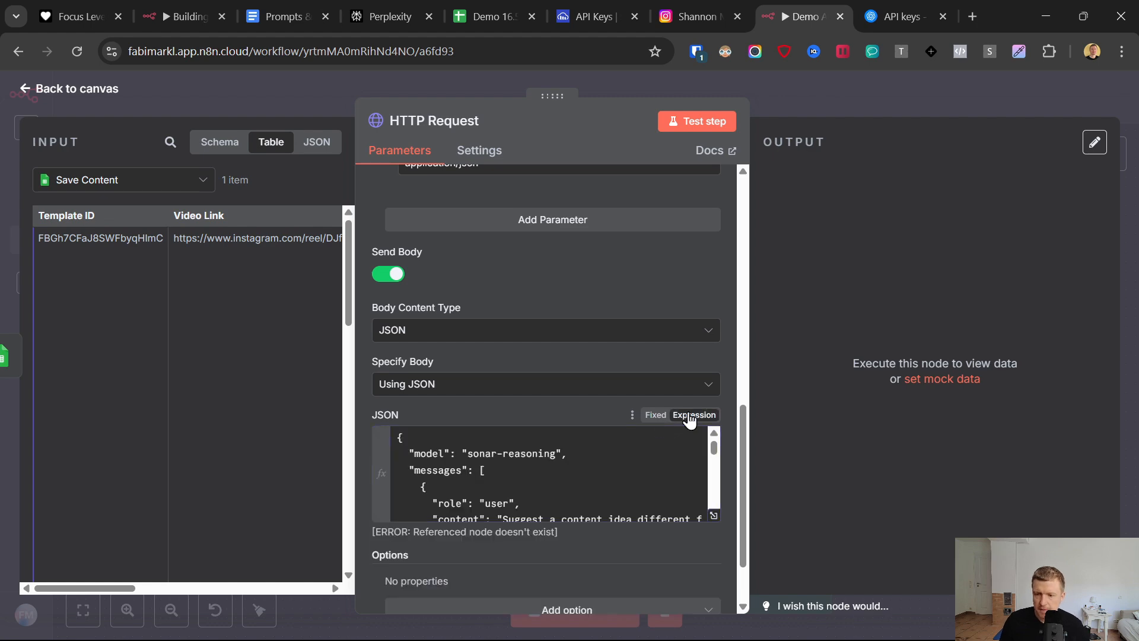
- In the expanded expression editor, replace the Transcribe reference in the prompt with Save Content's Video Script Template field
left_click(714, 433)
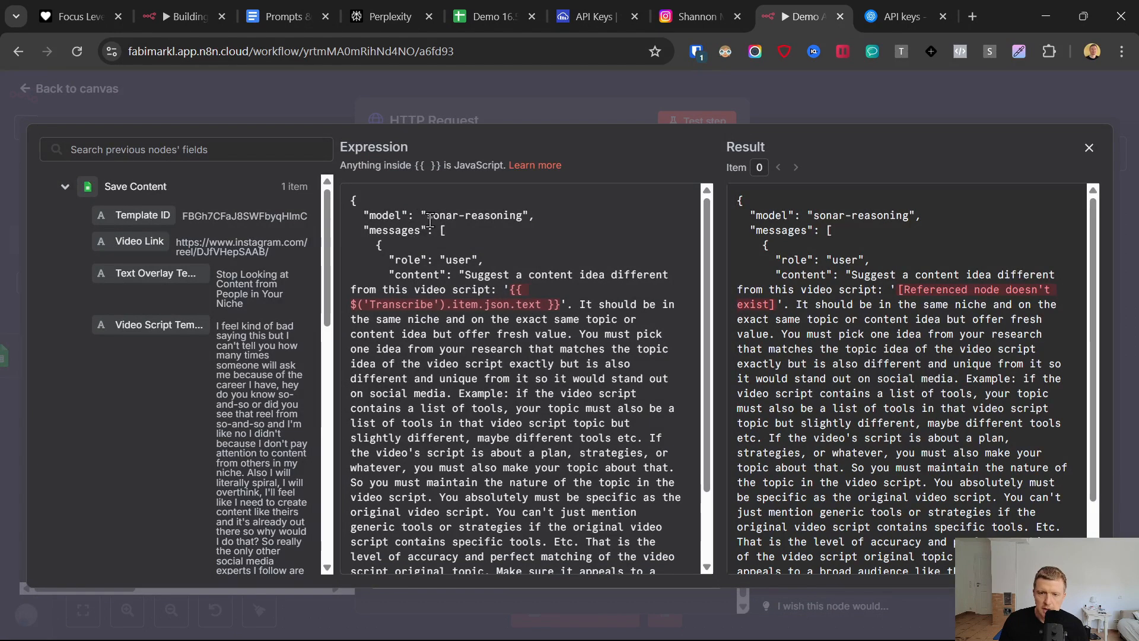
scroll(458, 268, "down", 2)
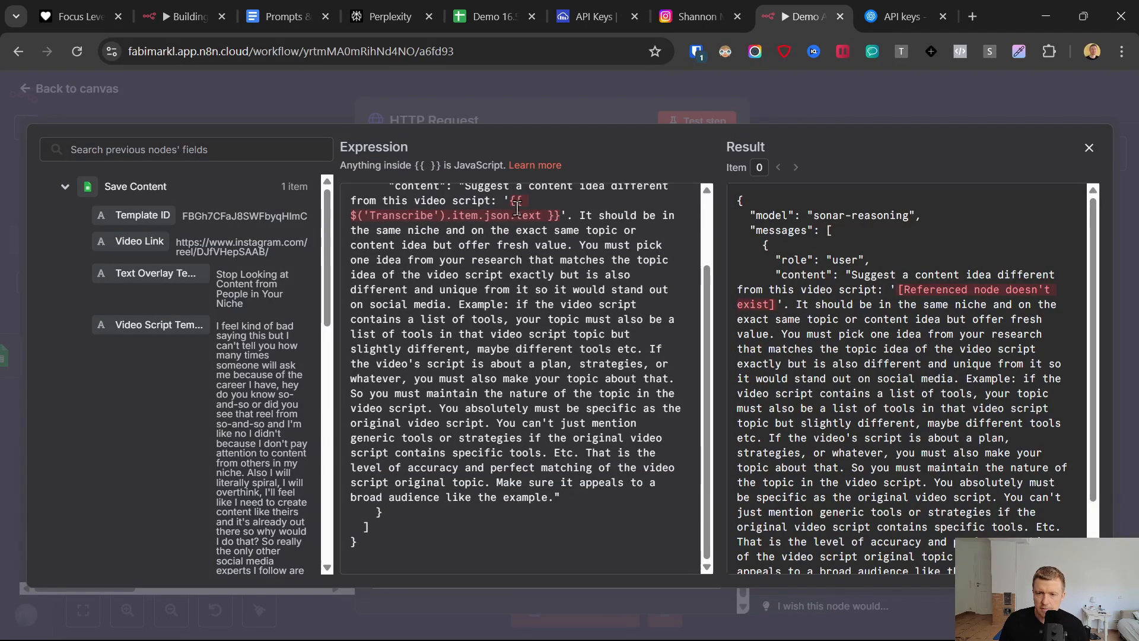
left_click_drag(535, 206, 563, 217)
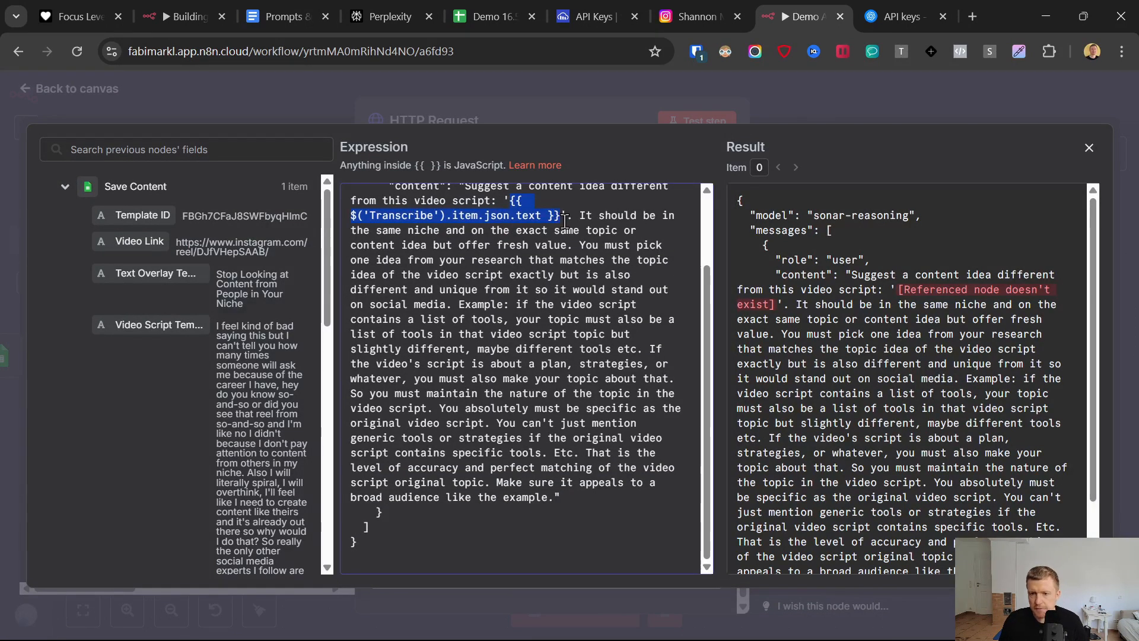
key("BackSpace")
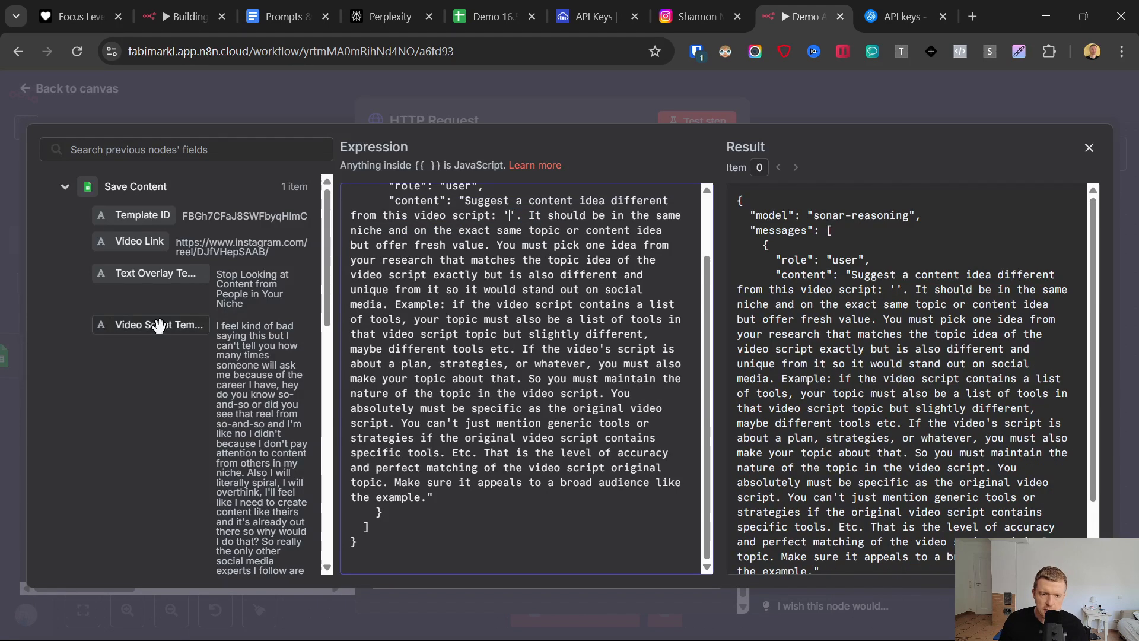
left_click_drag(157, 325, 509, 221)
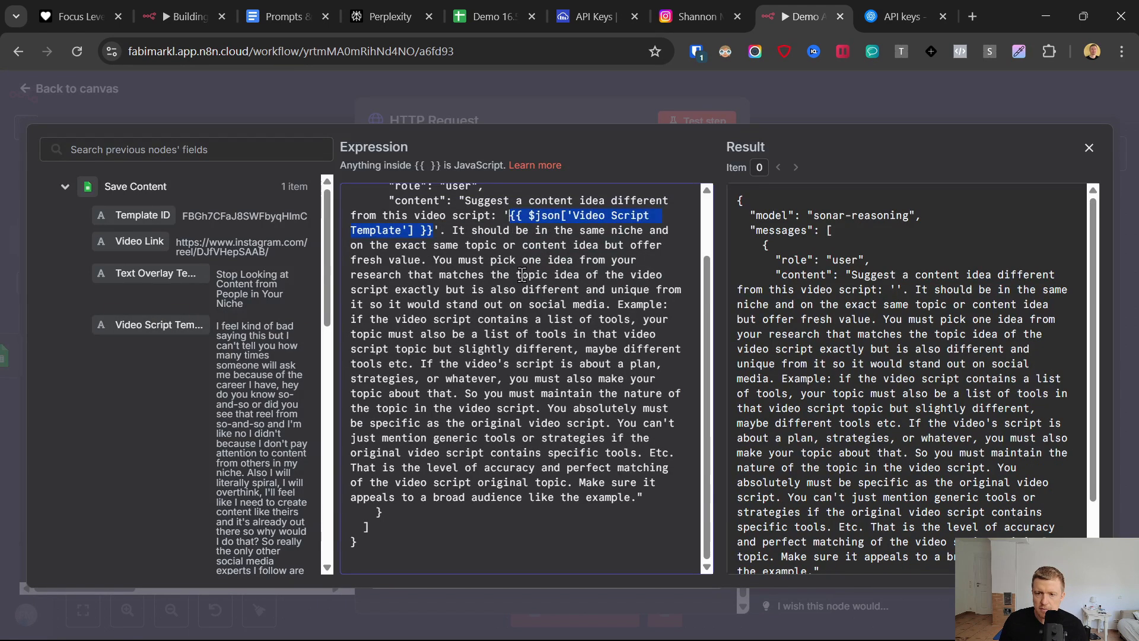
- Examine the resolved prompt and the instructions following the script reference, and close the expression editor
scroll(902, 369, "down", 10)
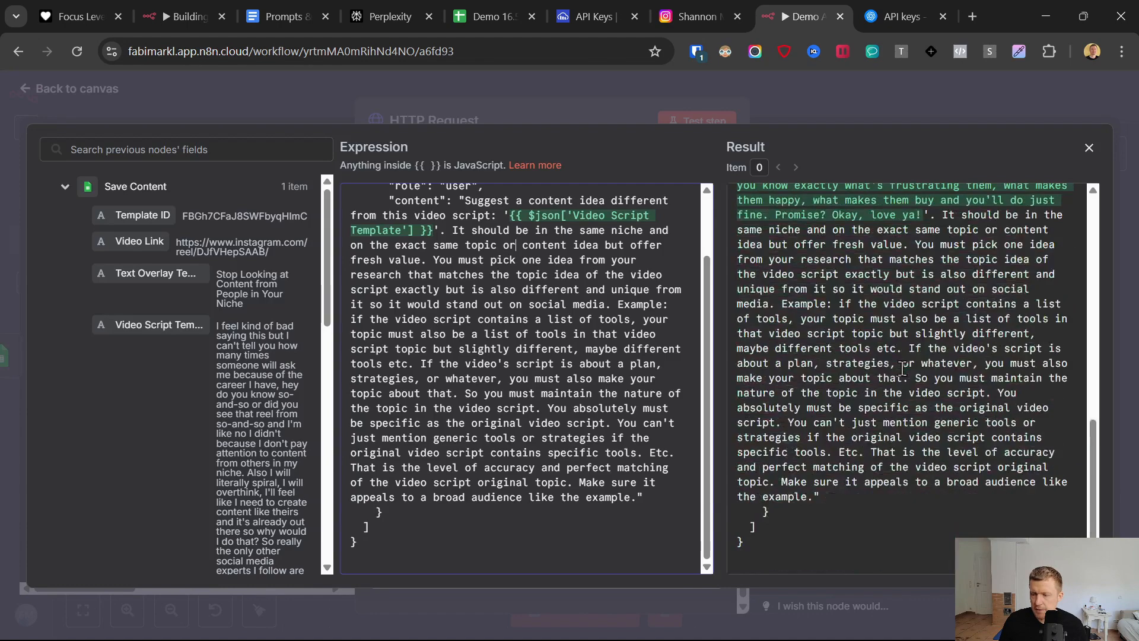
scroll(903, 369, "up", 2)
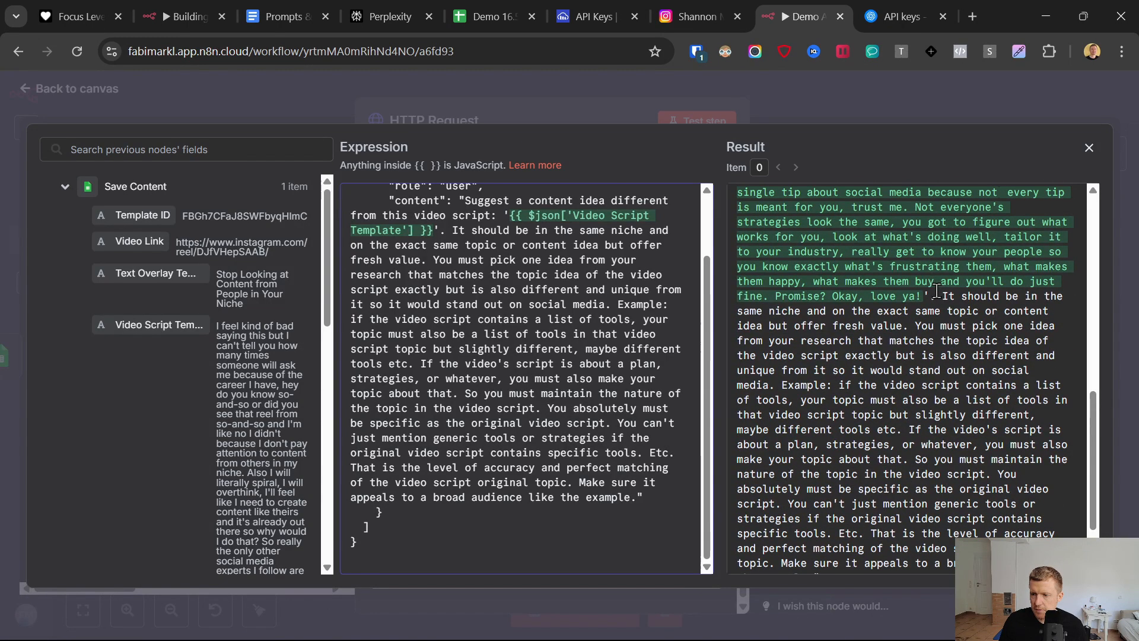
left_click_drag(1035, 311, 398, 311)
left_click(399, 310)
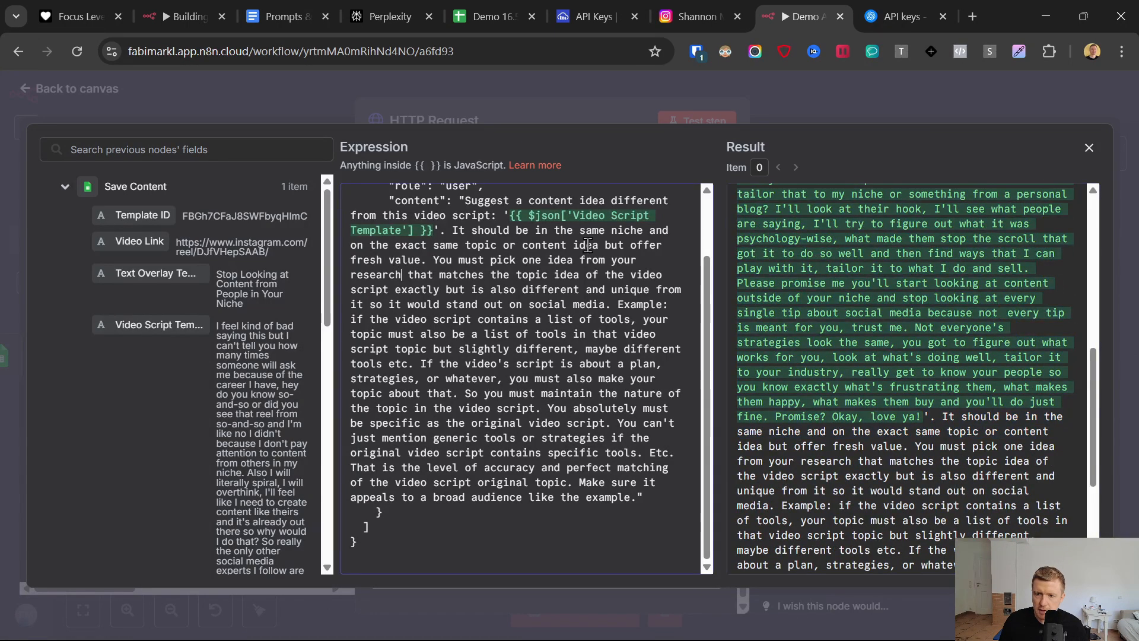
left_click_drag(447, 230, 617, 380)
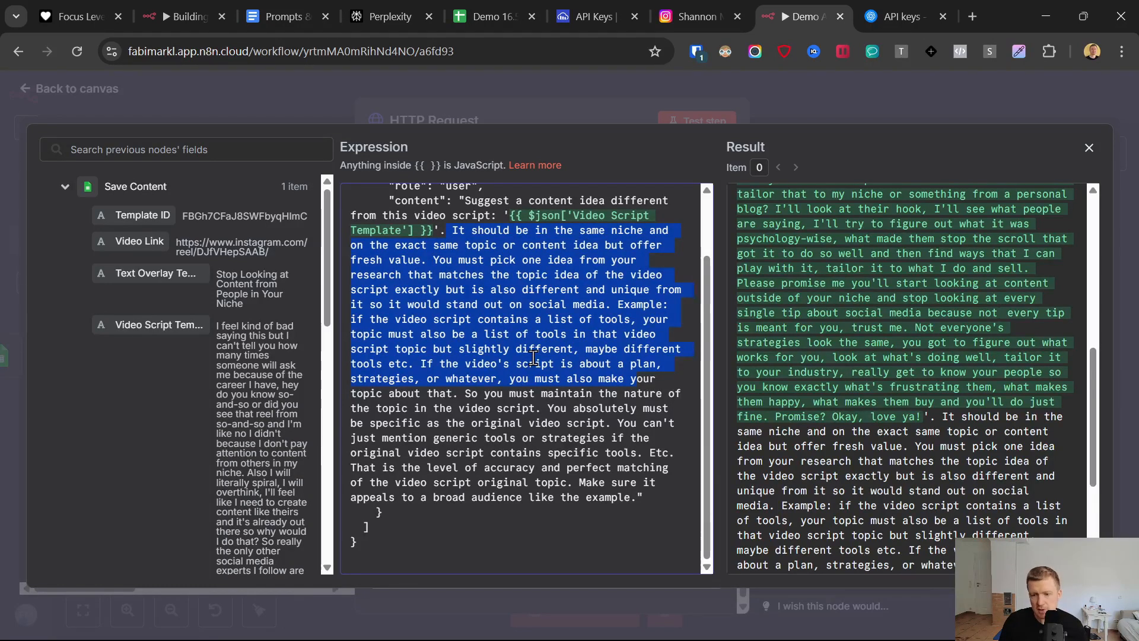
left_click_drag(656, 499, 448, 408)
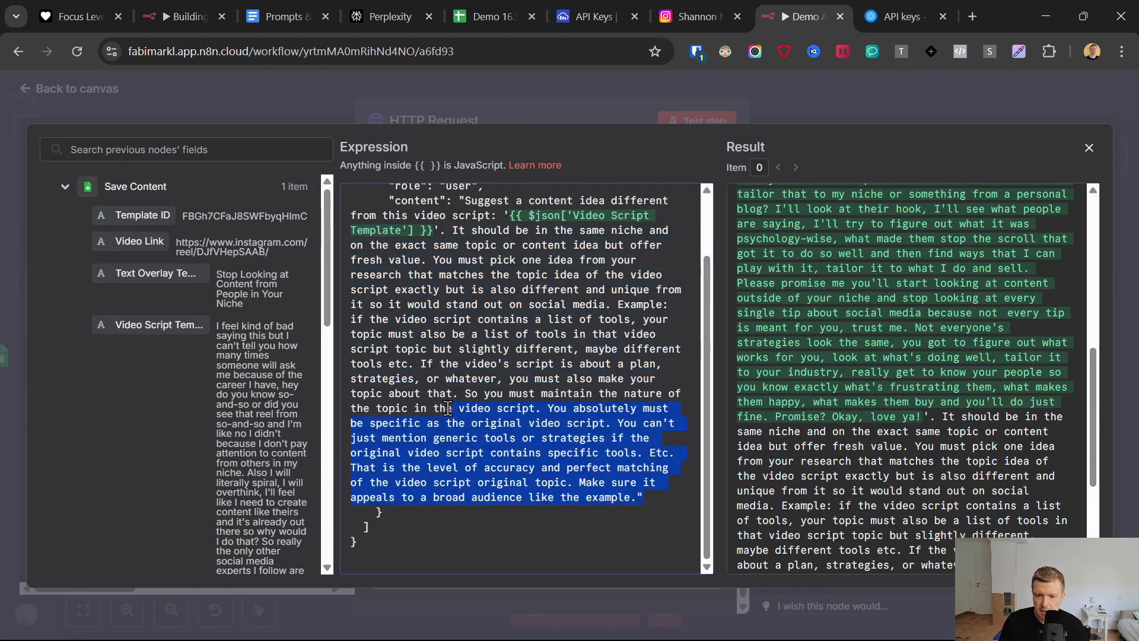
left_click(429, 101)
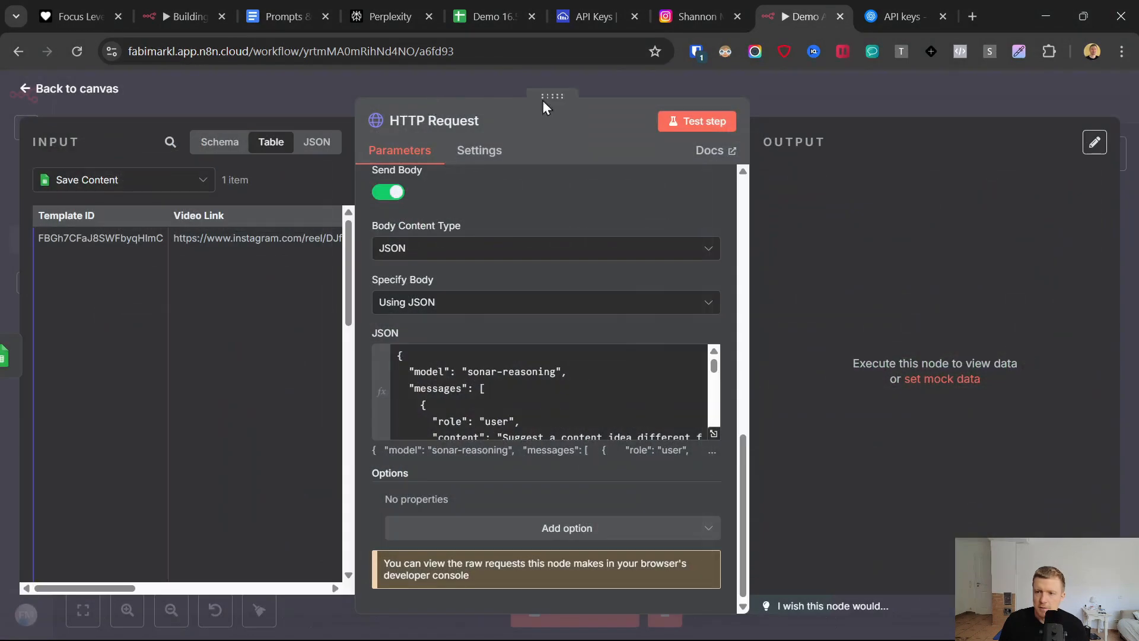
- Rename the HTTP Request node to Research and test it, examining the returned message content
left_click(433, 121)
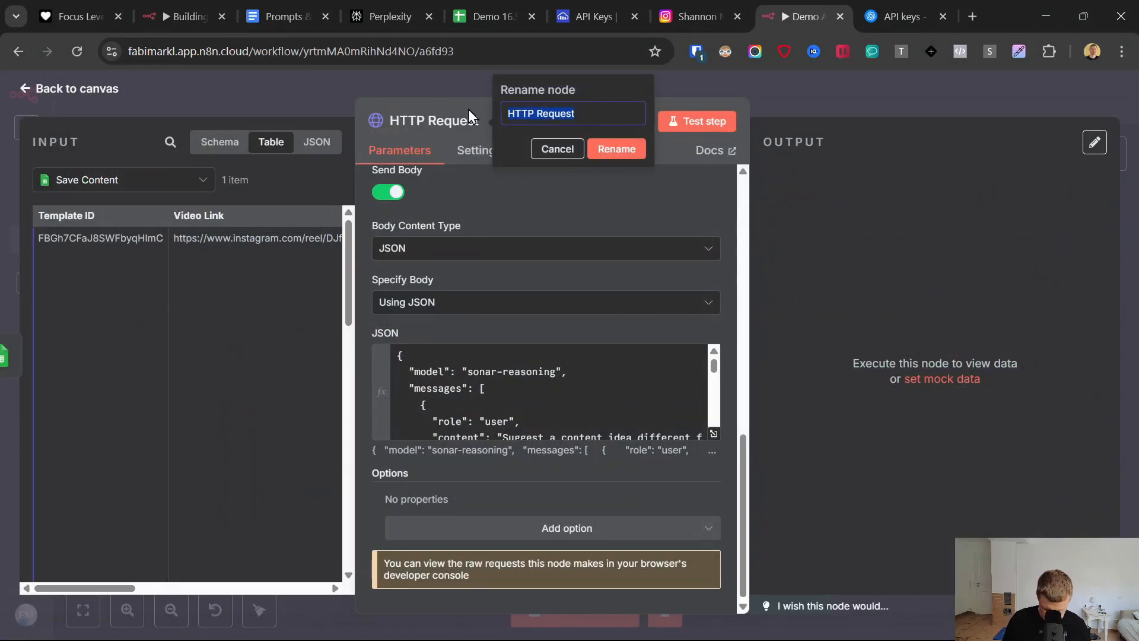
type("Research")
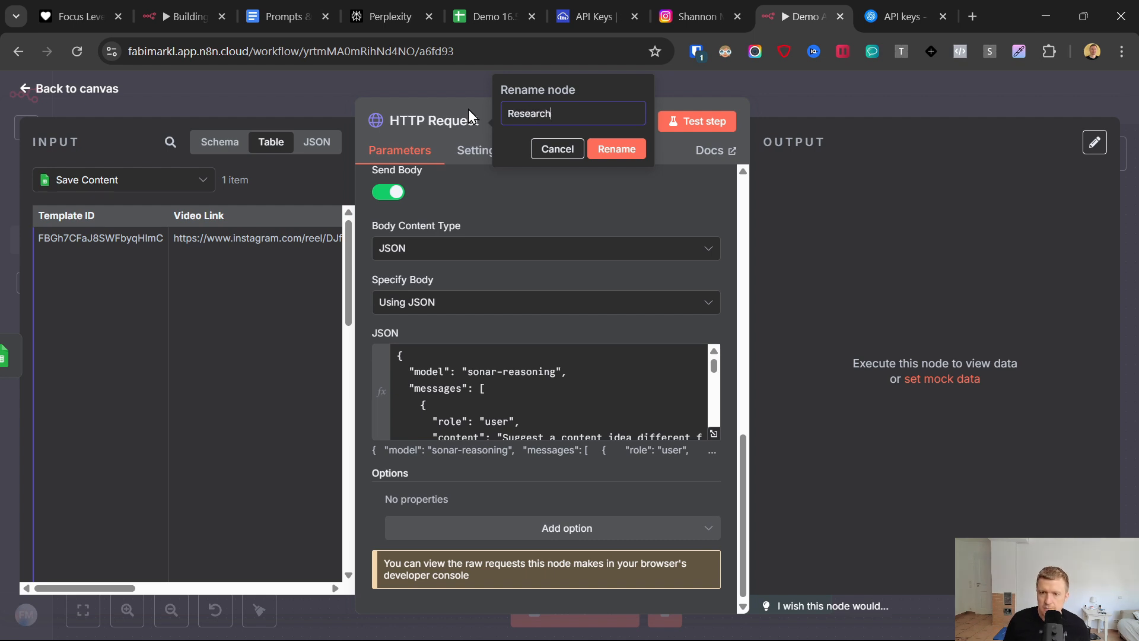
left_click(695, 126)
left_click(697, 122)
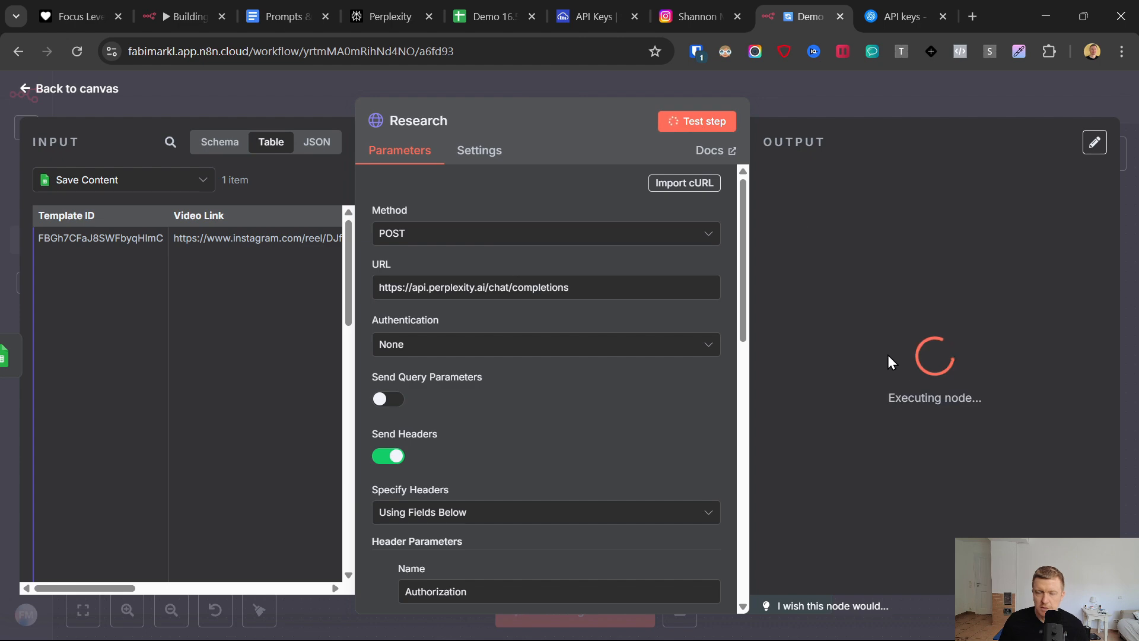
scroll(894, 296, "down", 10)
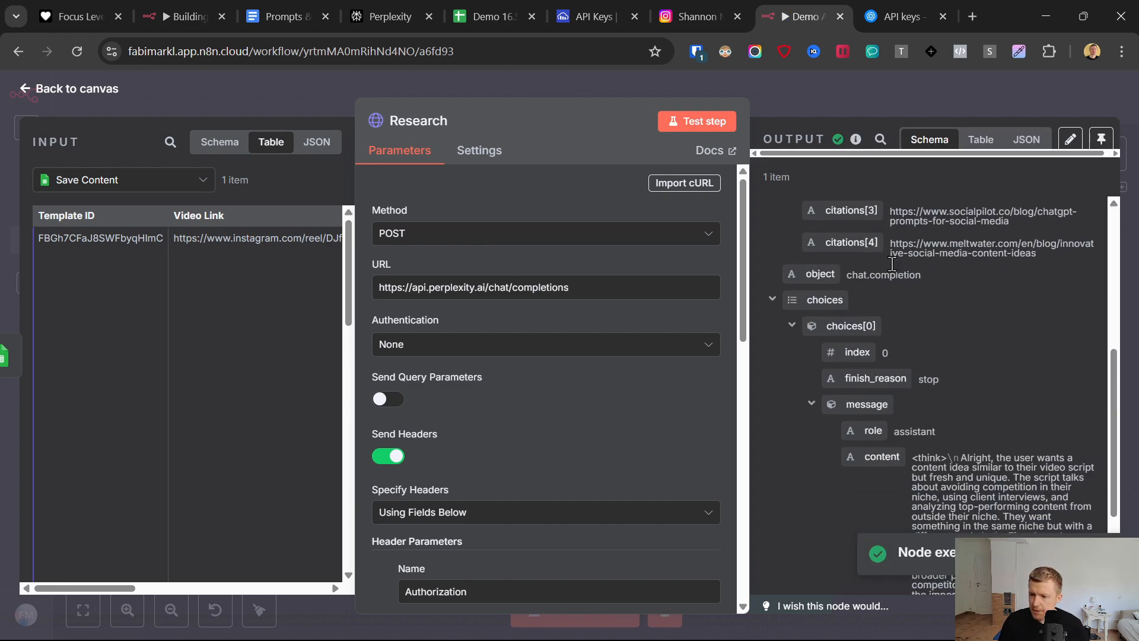
left_click_drag(912, 309, 1032, 468)
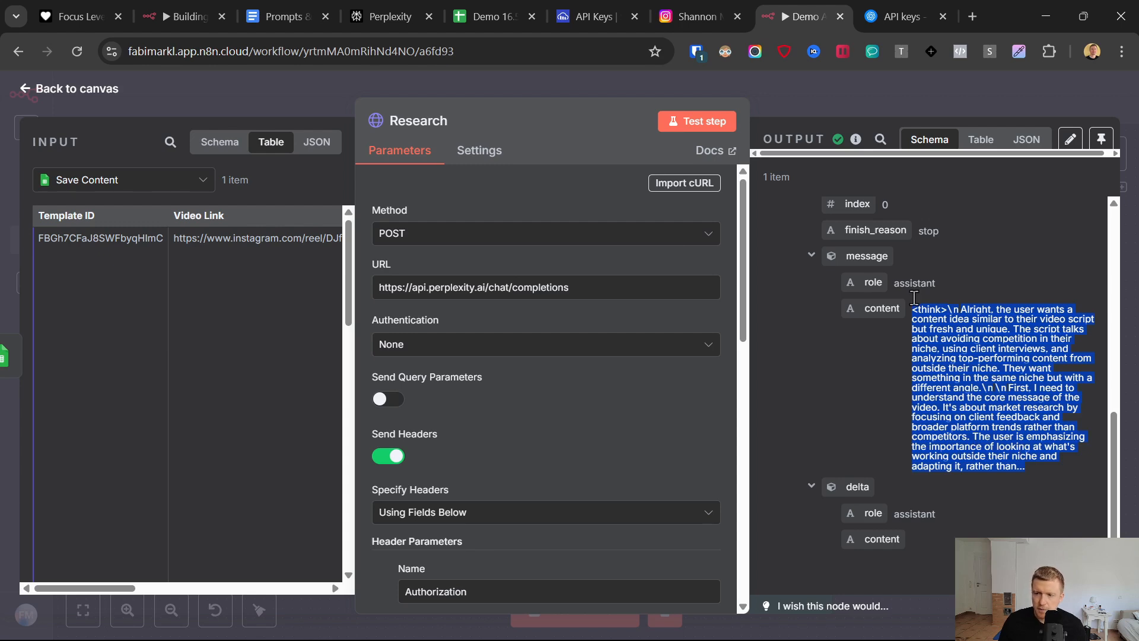
- Move the Research node into the Generate New Texts section and add a Code node after it
left_click(28, 95)
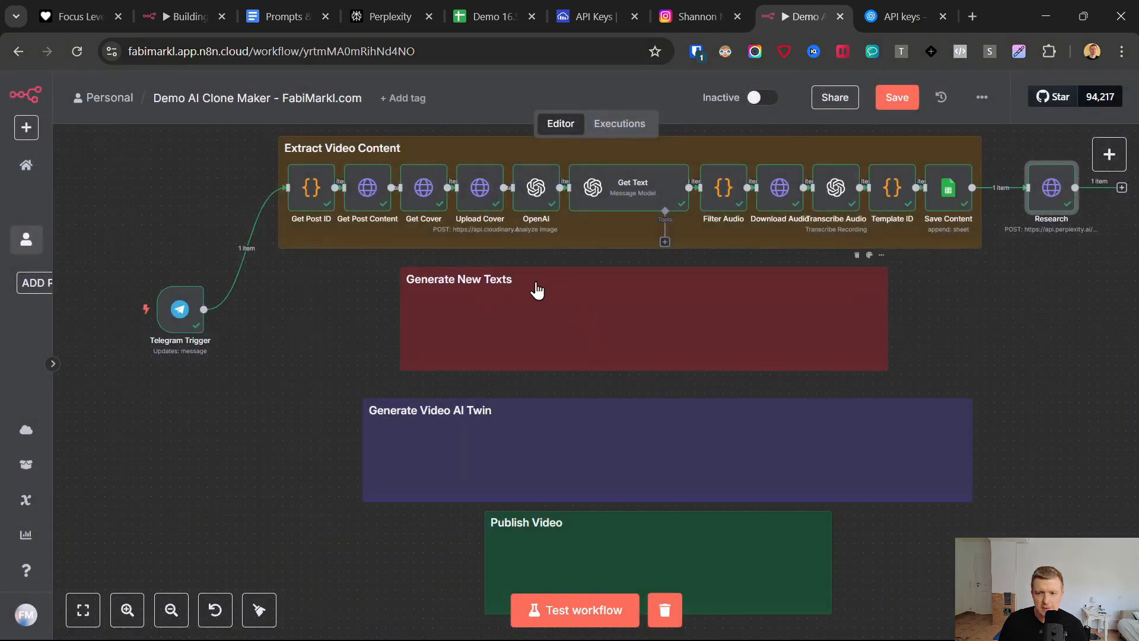
left_click_drag(1044, 188, 434, 328)
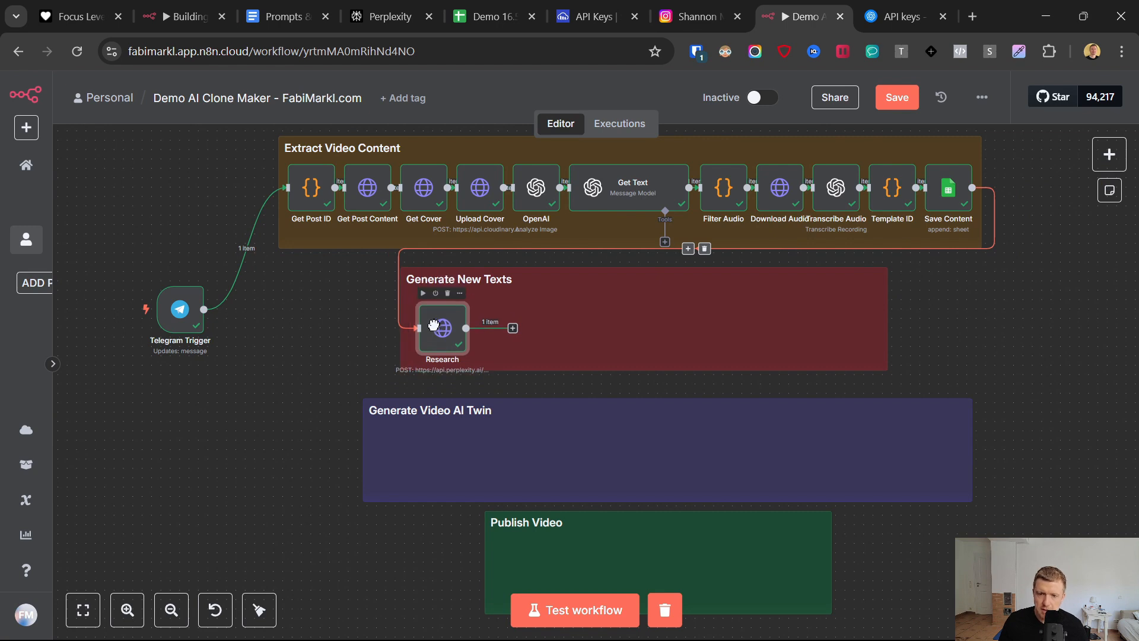
left_click(514, 330)
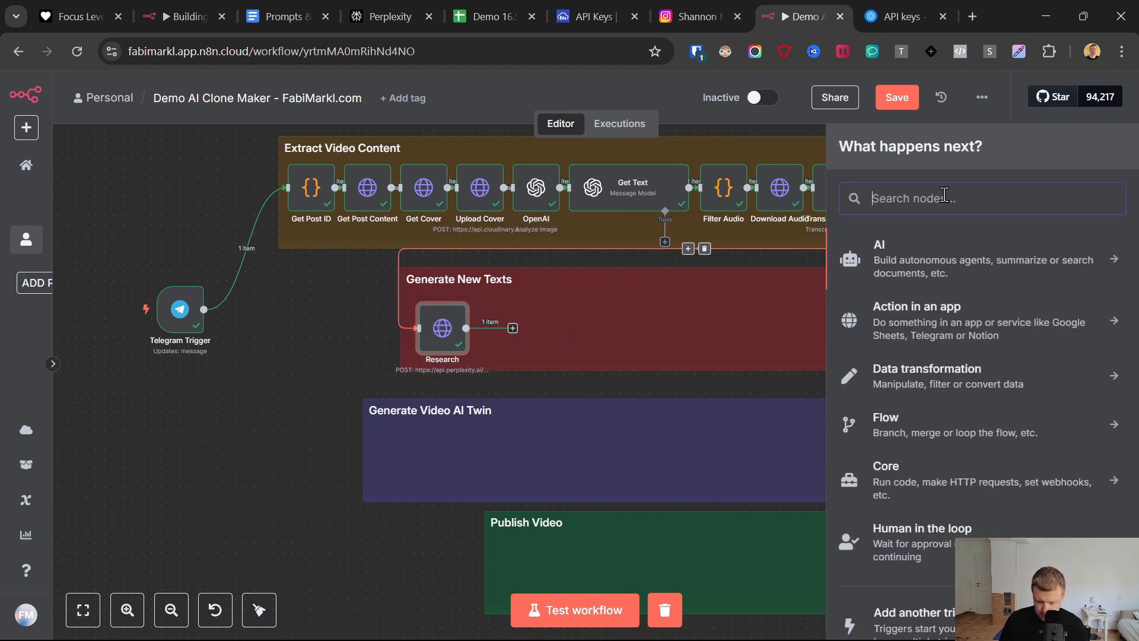
type("code")
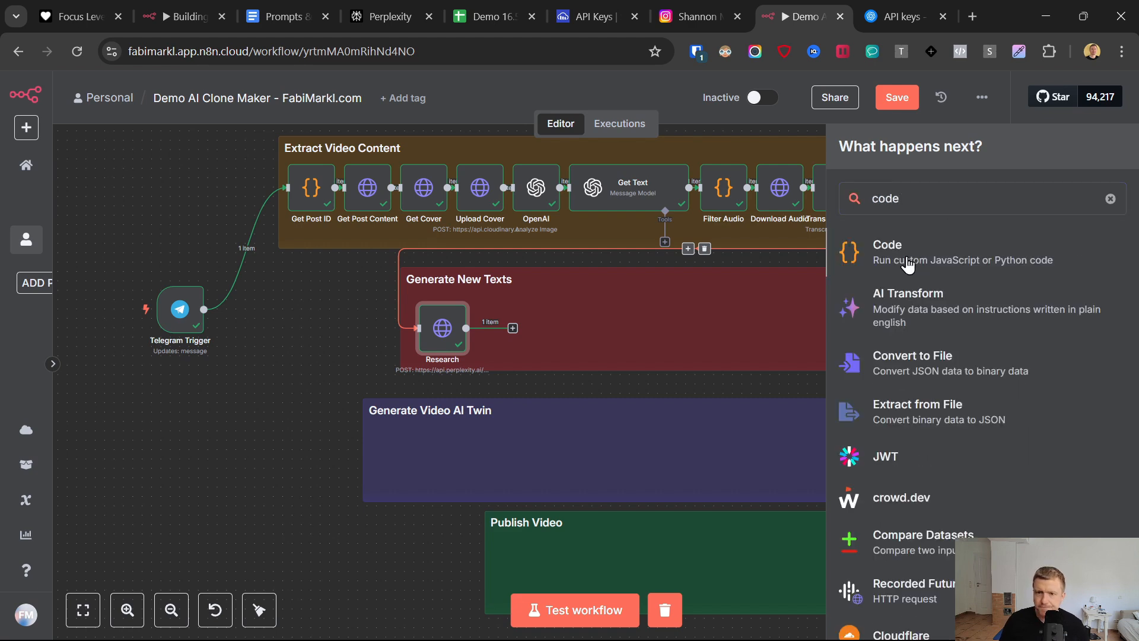
- Replace the Code node's default JavaScript with the complete CleanUp Function code copied from the Prompts & Links document
left_click(279, 17)
scroll(377, 425, "down", 5)
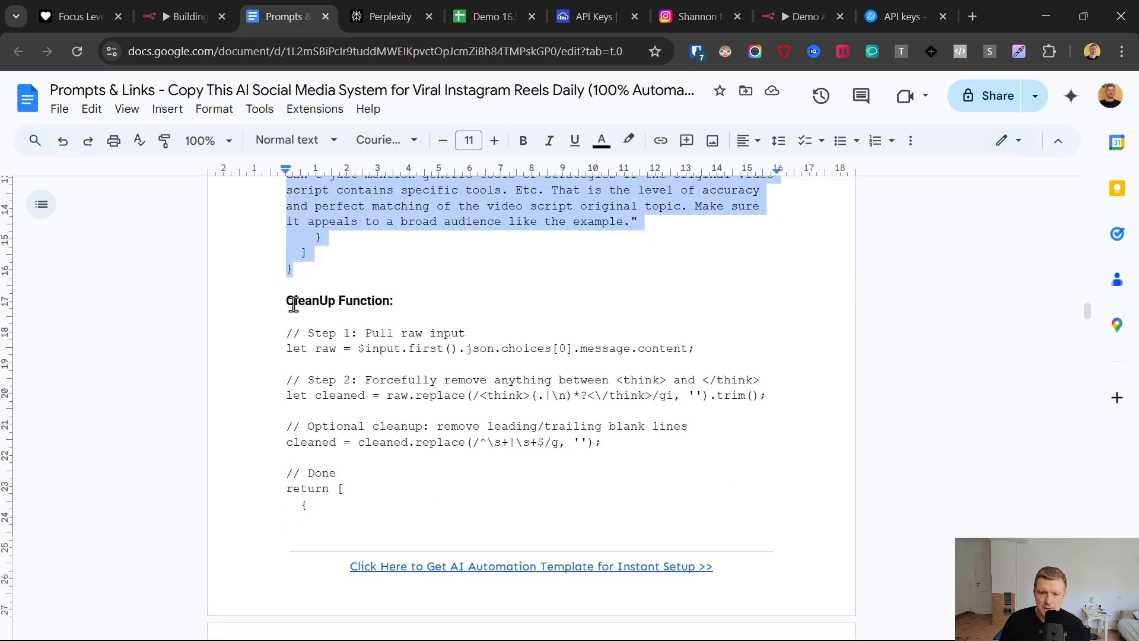
left_click(268, 331)
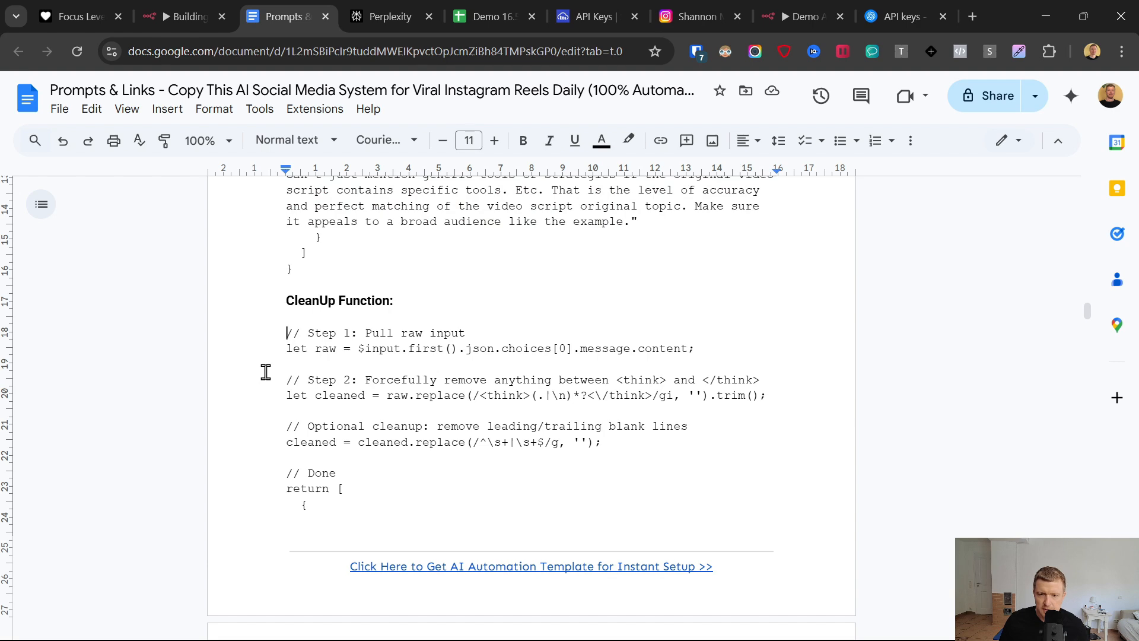
scroll(266, 372, "down", 6)
left_click(349, 288, "shift")
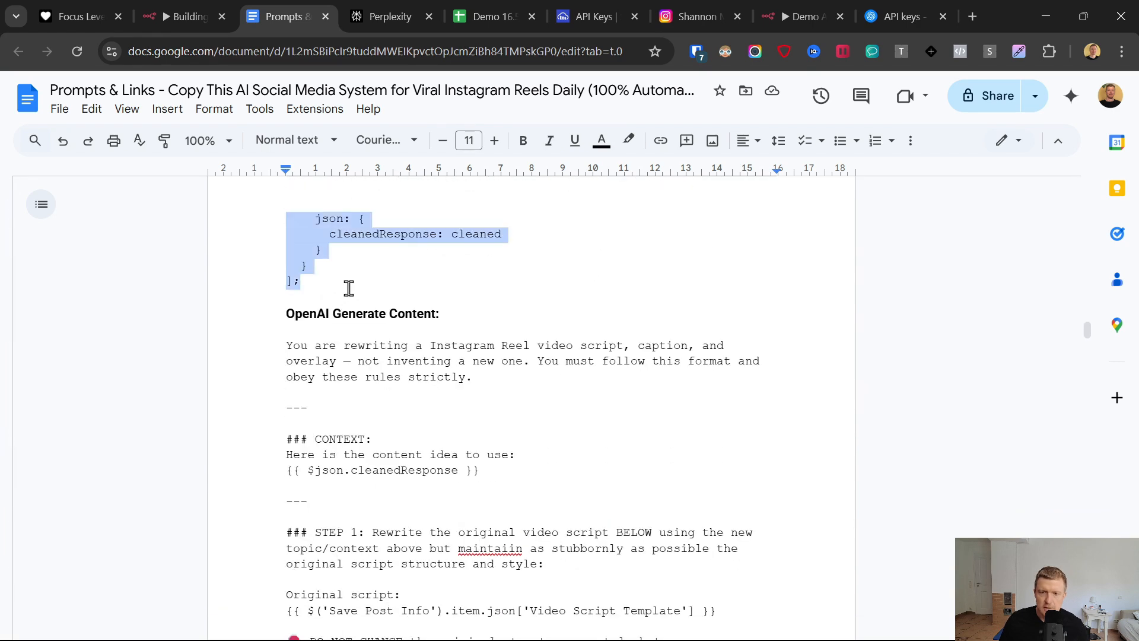
left_click(785, 8)
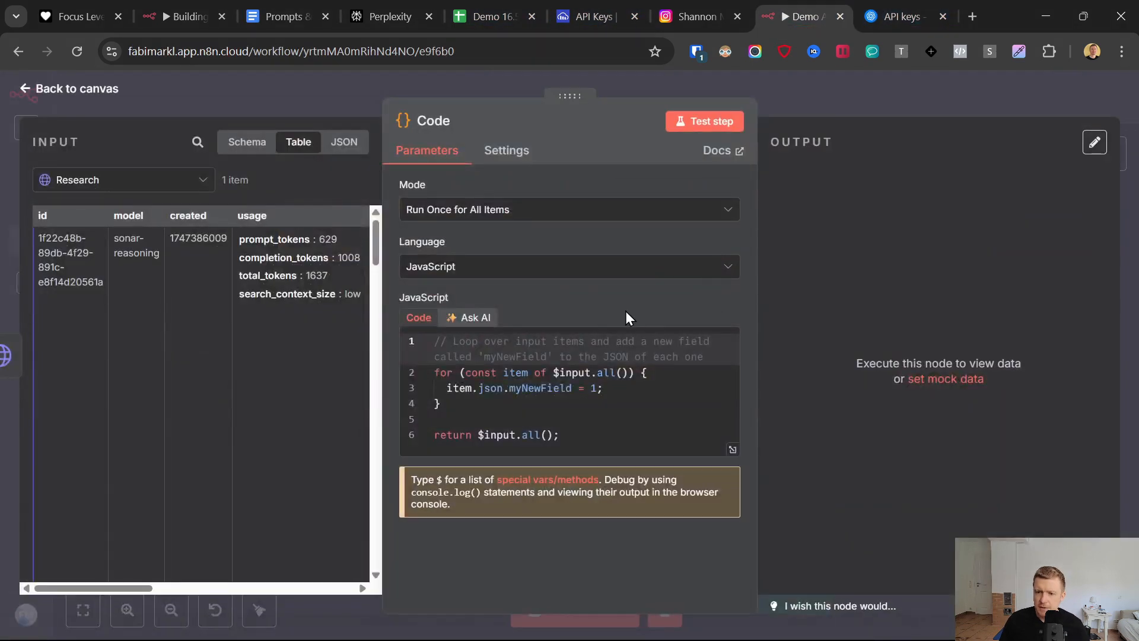
left_click(520, 374)
key("ctrl+a")
key("BackSpace")
key("ctrl+v")
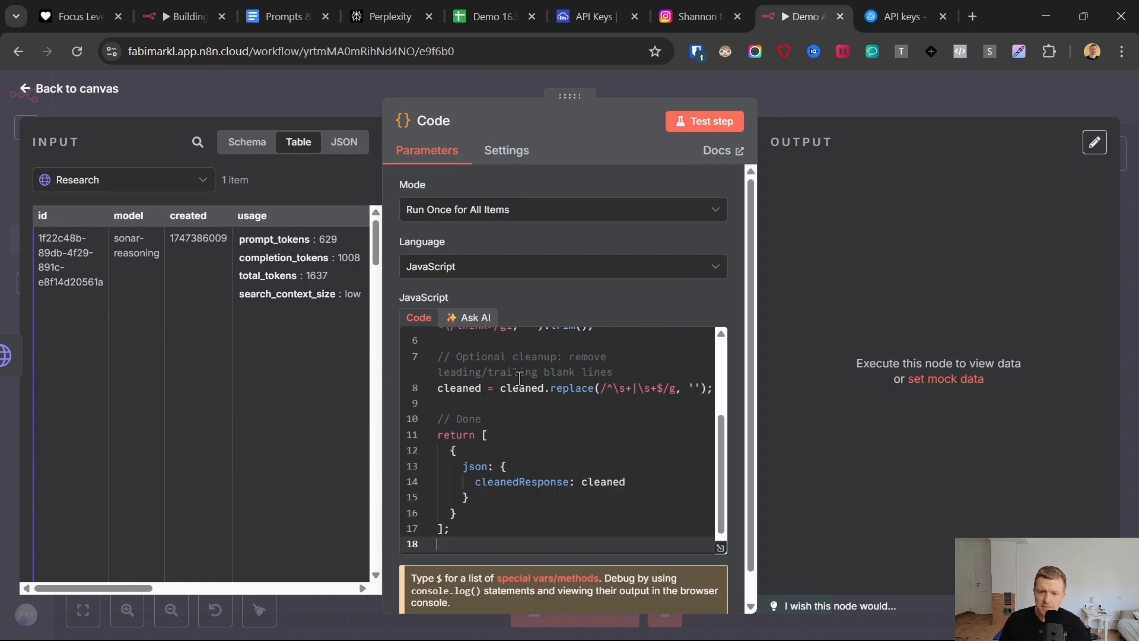
scroll(461, 382, "up", 5)
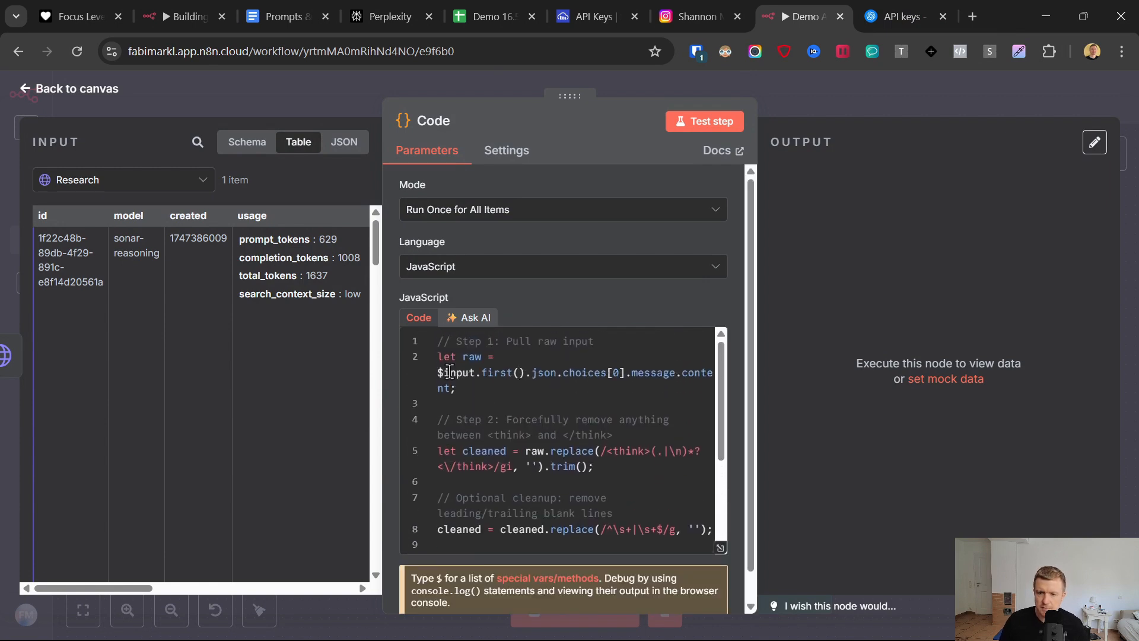
- Rename the Code node to Clean Up and test it, examining the cleanedResponse output
left_click(443, 125)
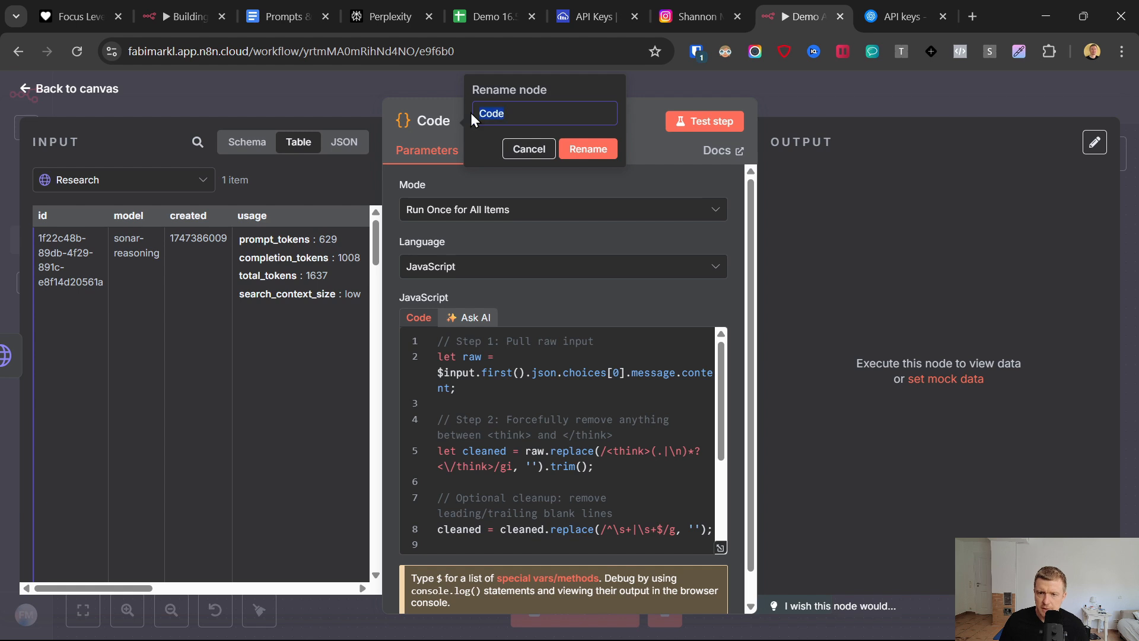
type("Clean Up")
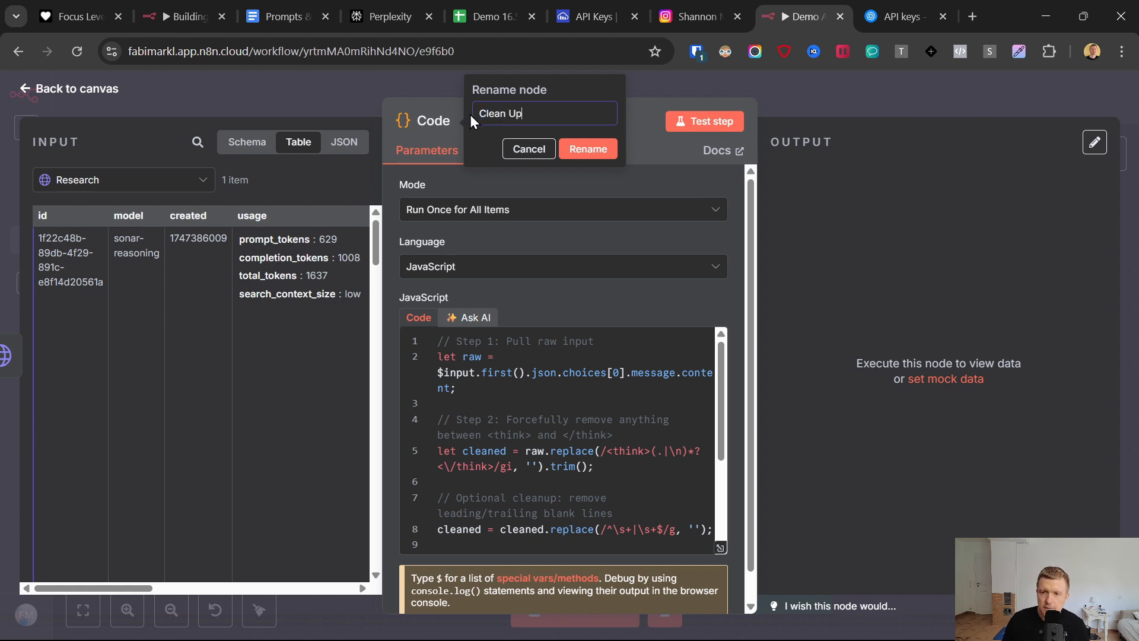
scroll(559, 390, "down", 5)
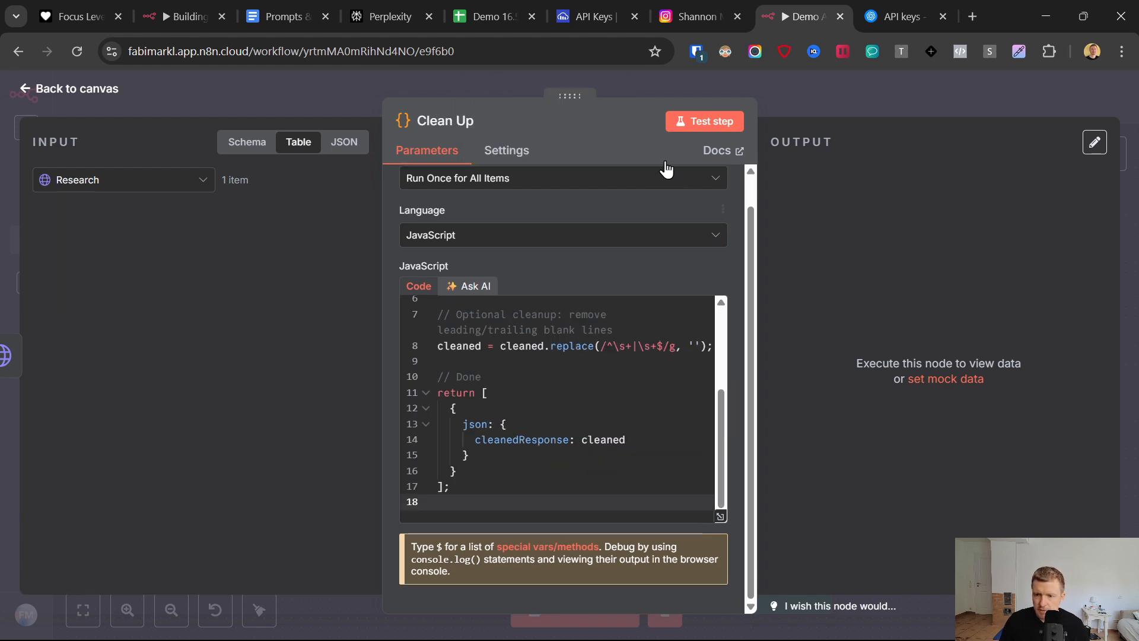
left_click(683, 125)
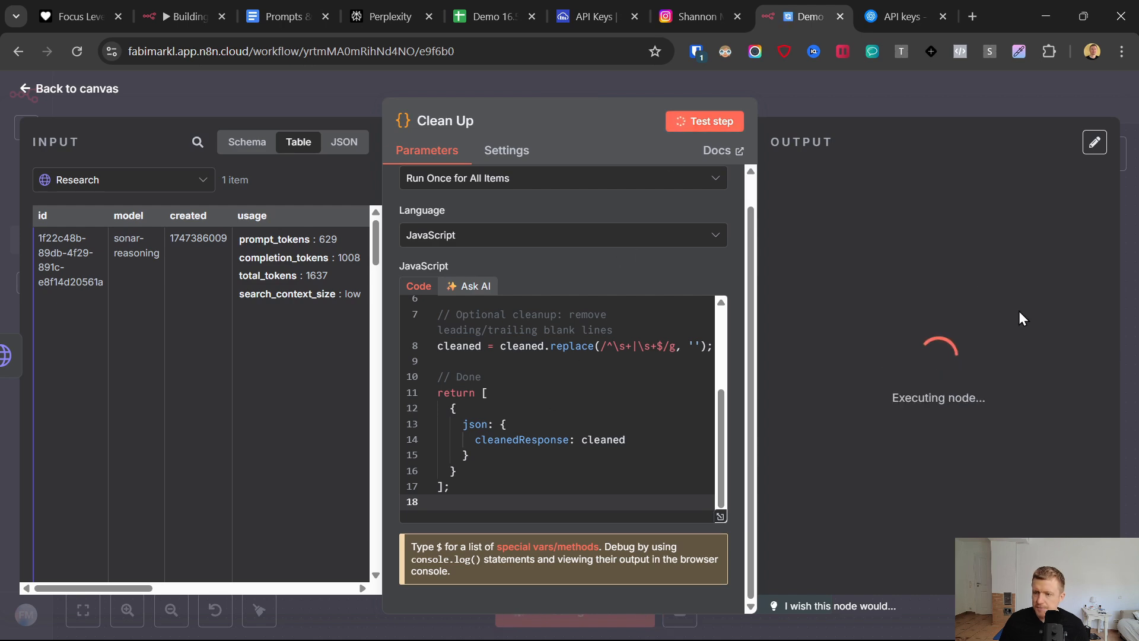
triple_click(990, 217)
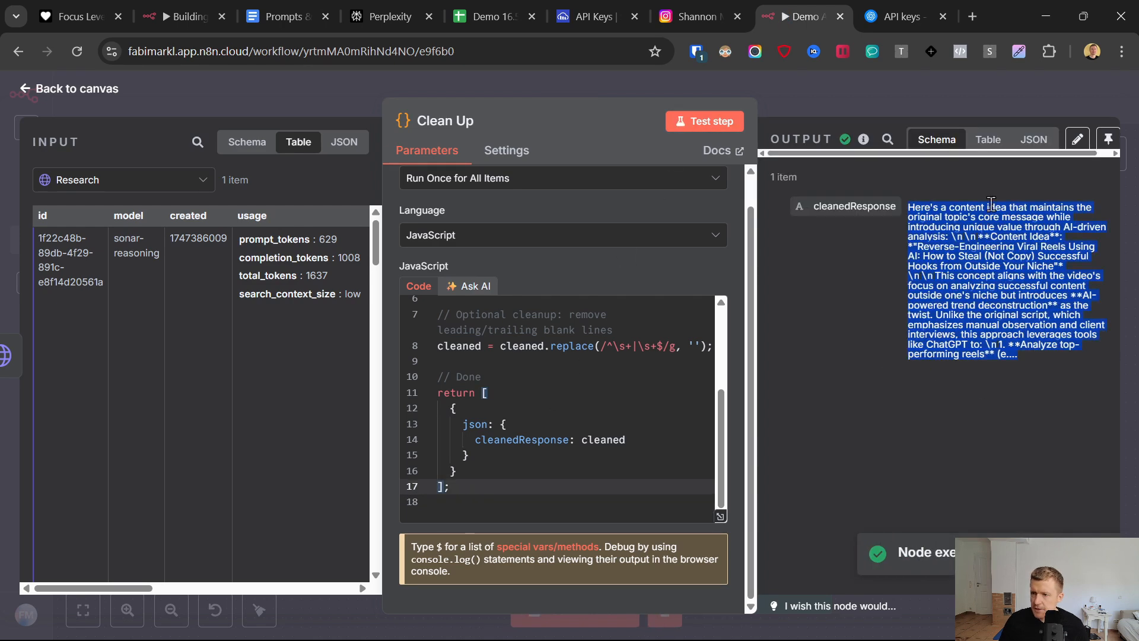
- Show the Clean Up output as a table and read through the full cleanedResponse text
left_click(988, 140)
left_click_drag(770, 222, 959, 450)
scroll(966, 475, "down", 2)
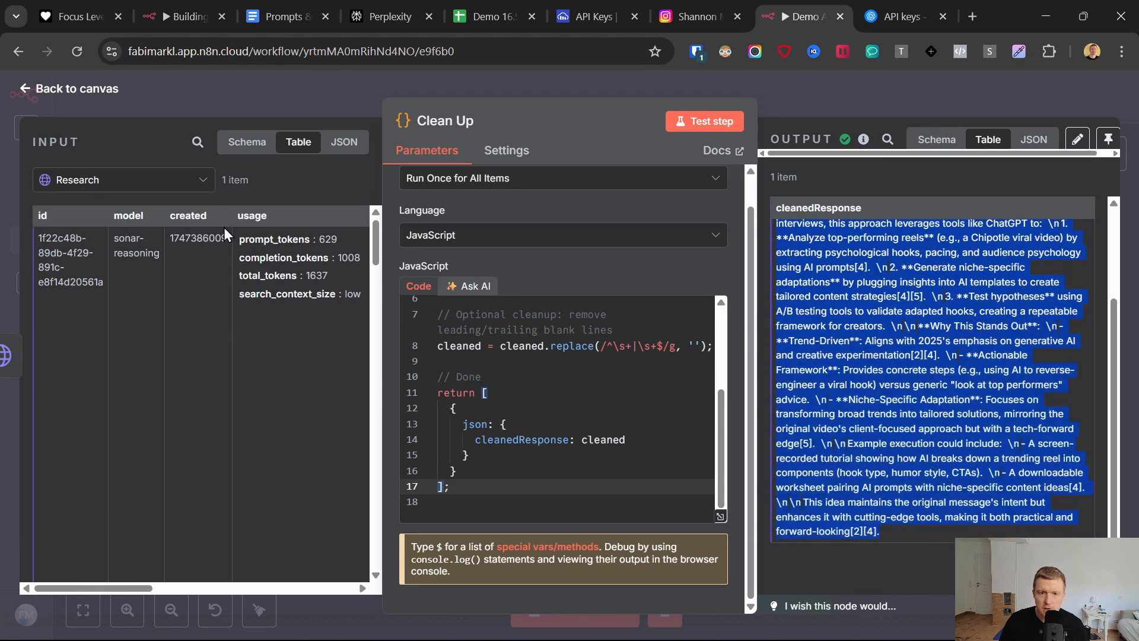
- Return to the canvas, save the workflow, and move the Clean Up node closer to the Research node
left_click(27, 87)
left_click(907, 87)
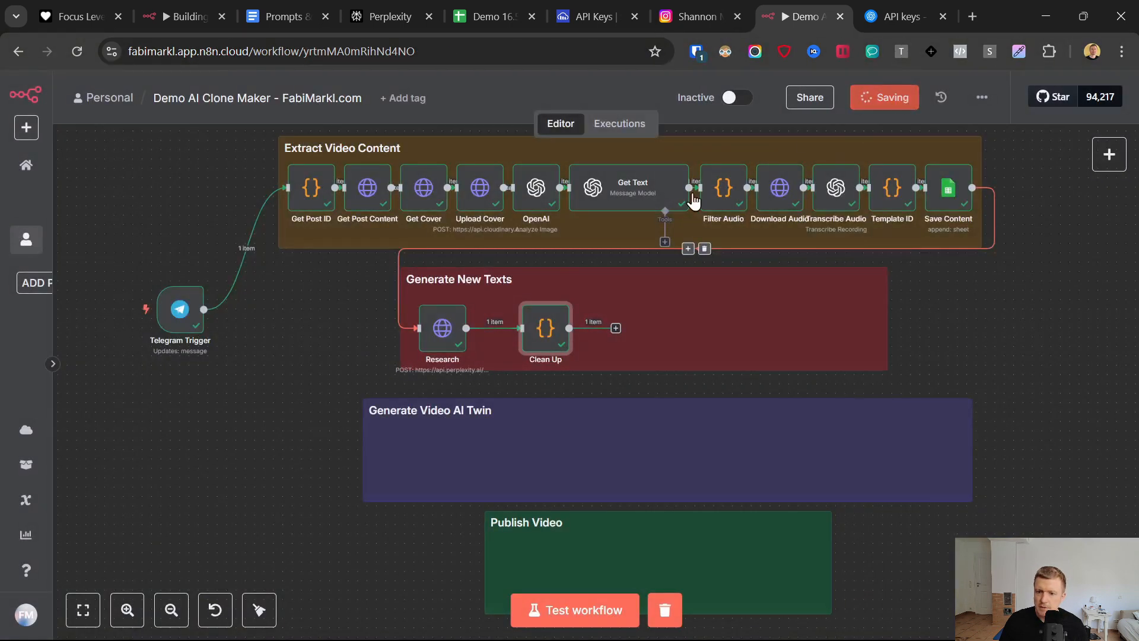
left_click_drag(541, 332, 494, 332)
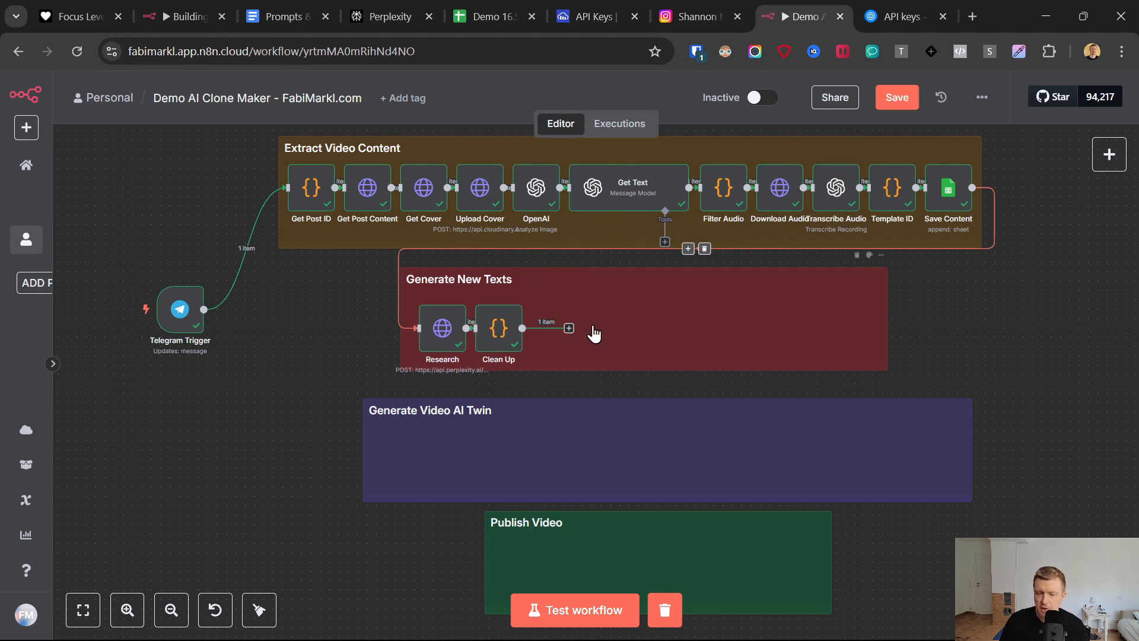
- Duplicate the Get Text node and attach the copy after Clean Up in the Generate New Texts section
right_click(614, 191)
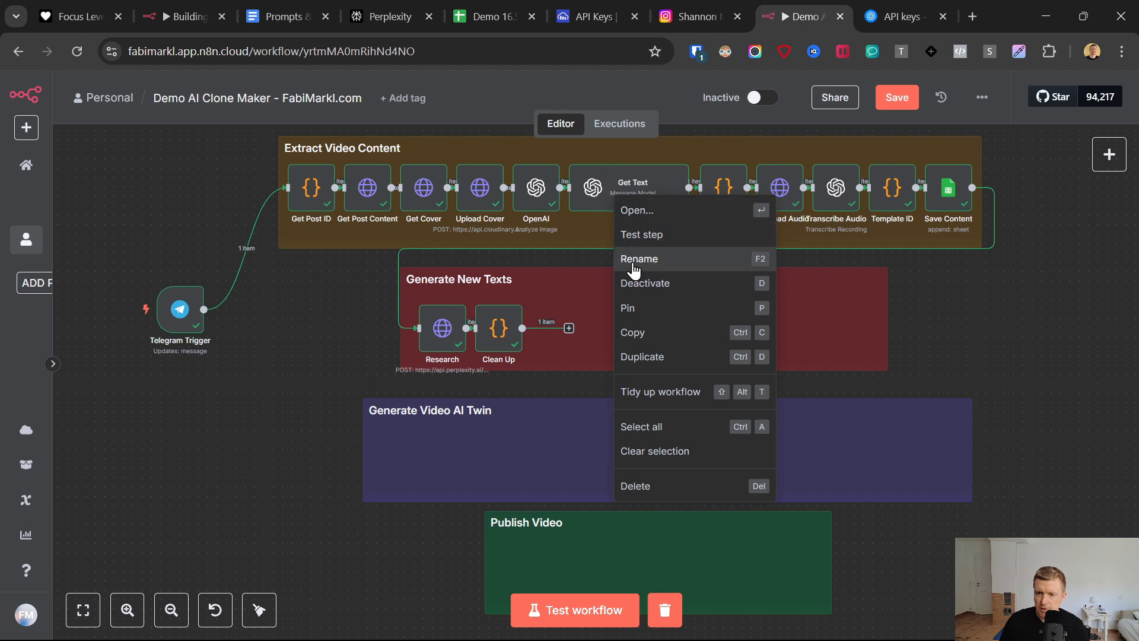
left_click(641, 356)
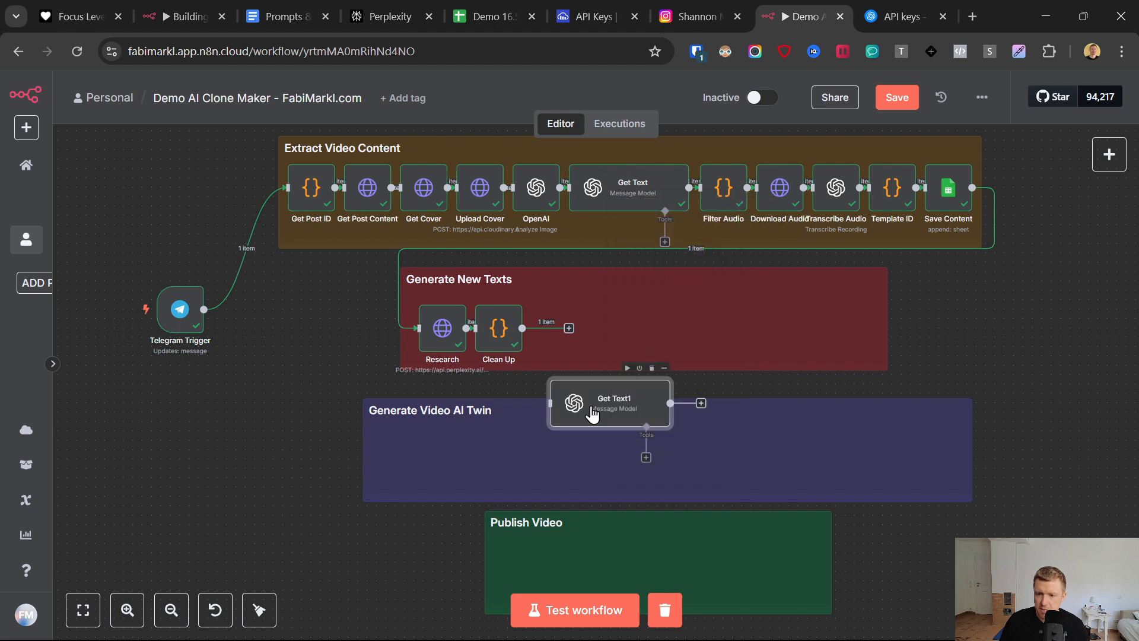
left_click_drag(589, 405, 562, 321)
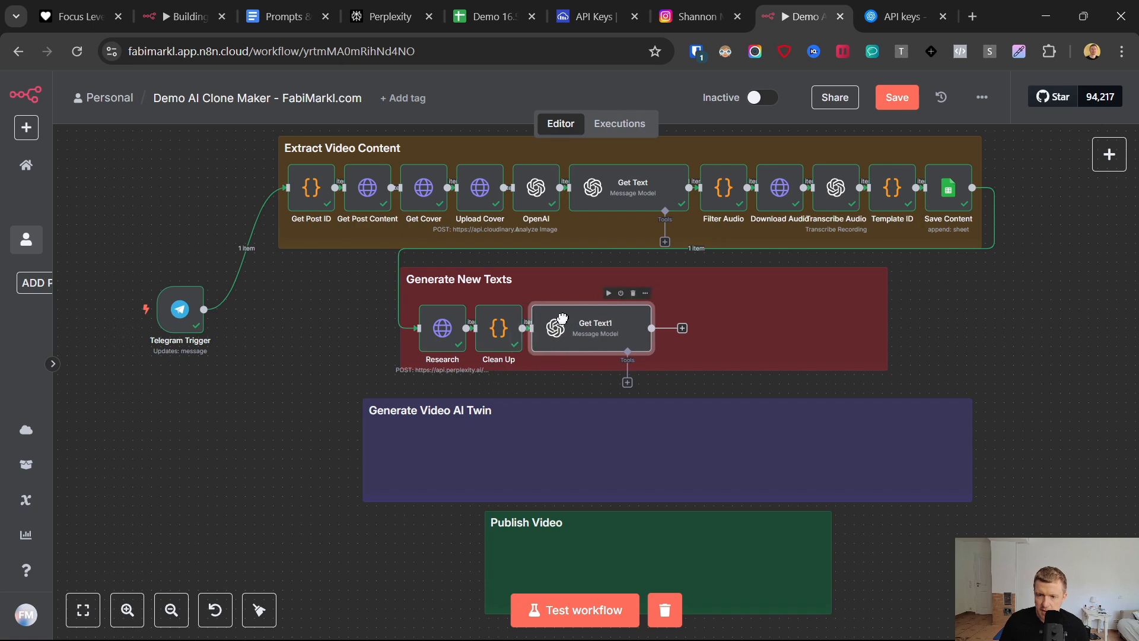
- Open the duplicated OpenAI node and rename it Generate Texts
double_click(568, 316)
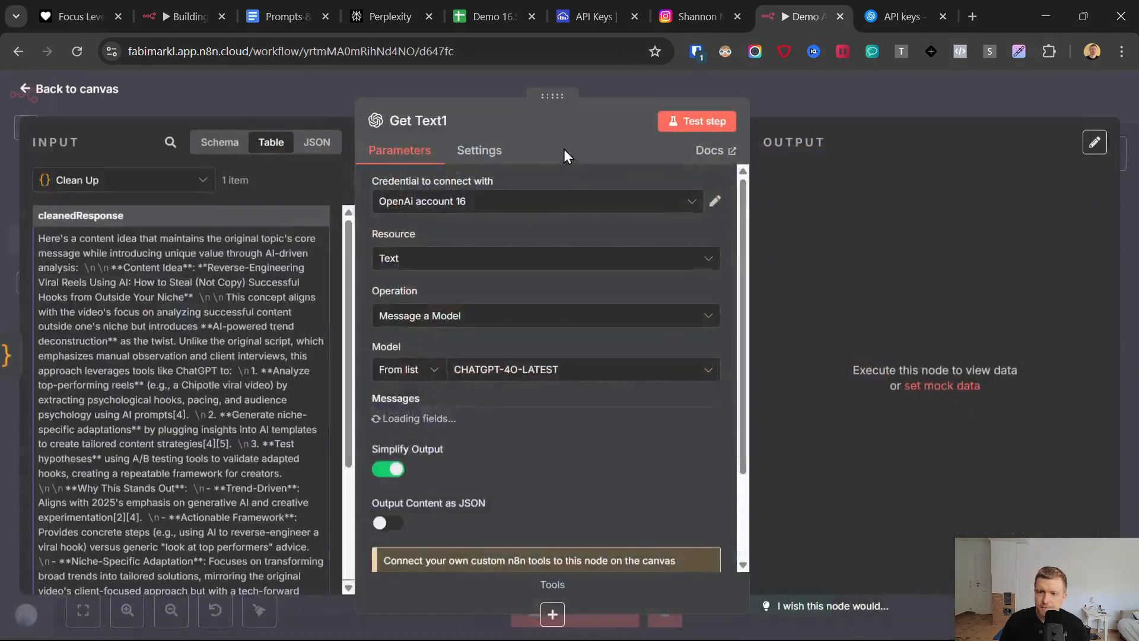
left_click(458, 120)
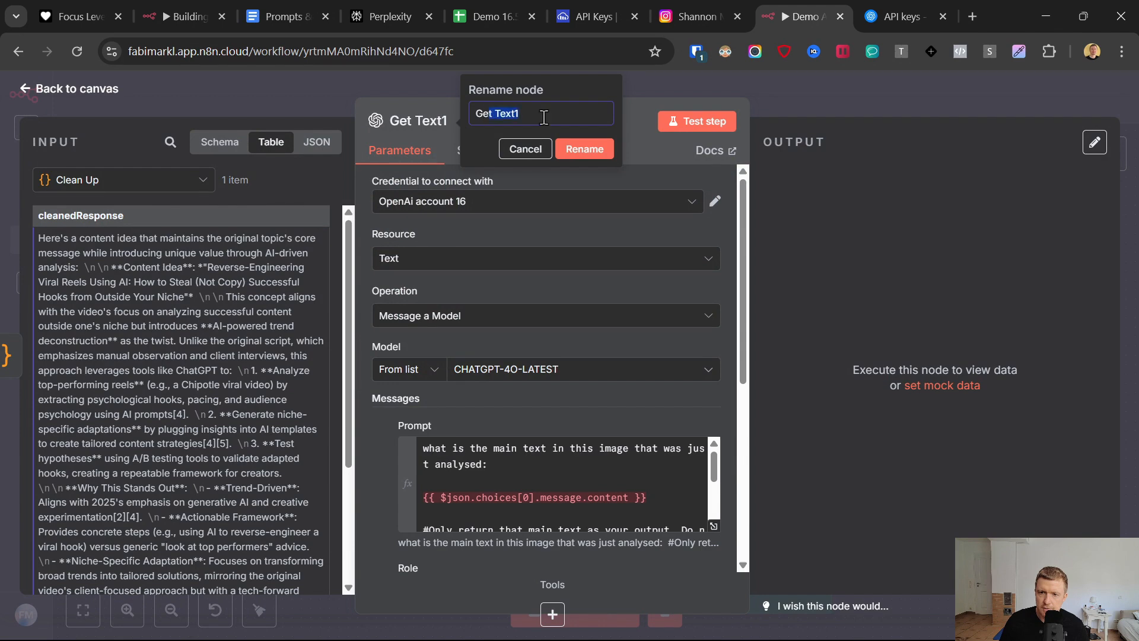
type("Generate")
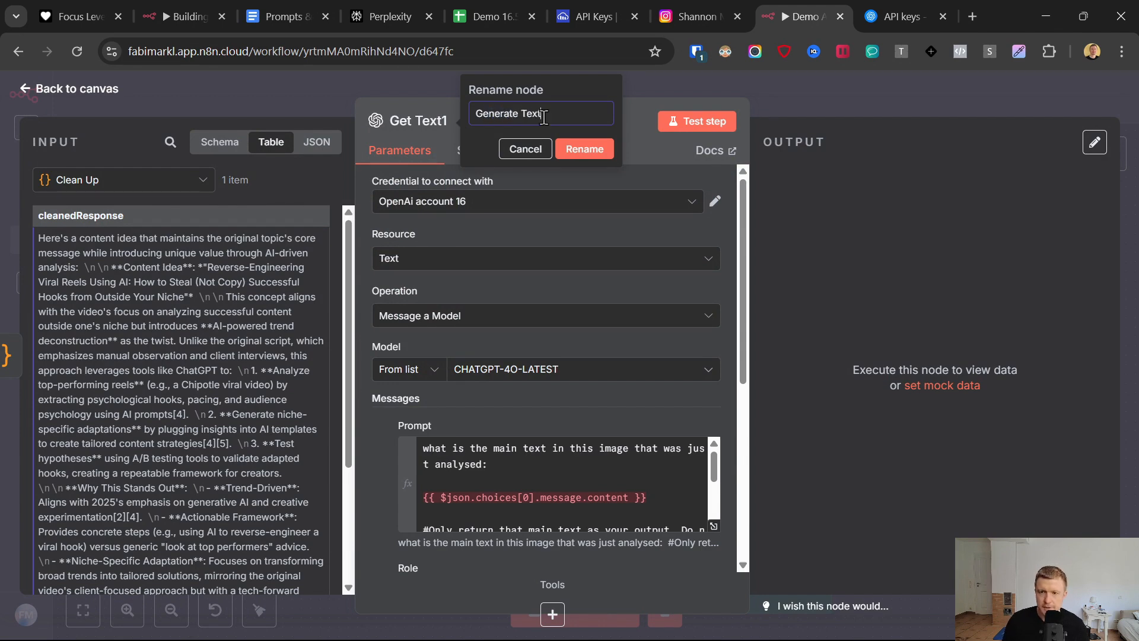
- Replace the Generate Texts prompt with the complete OpenAI Generate Content prompt copied from the Prompts & Links document
left_click(290, 12)
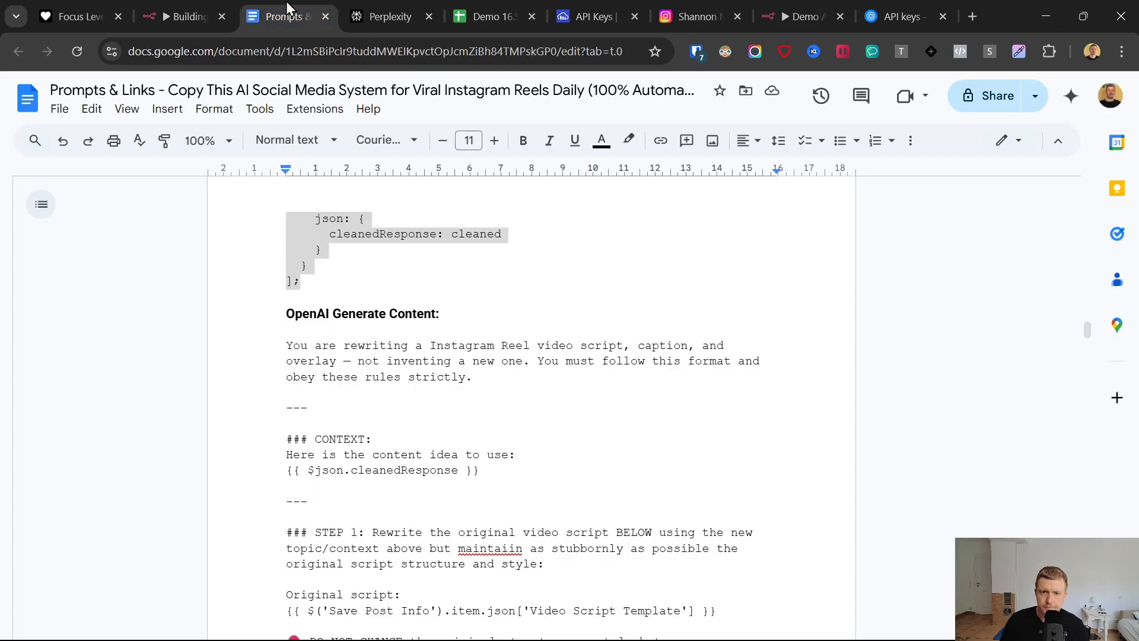
scroll(293, 350, "down", 1)
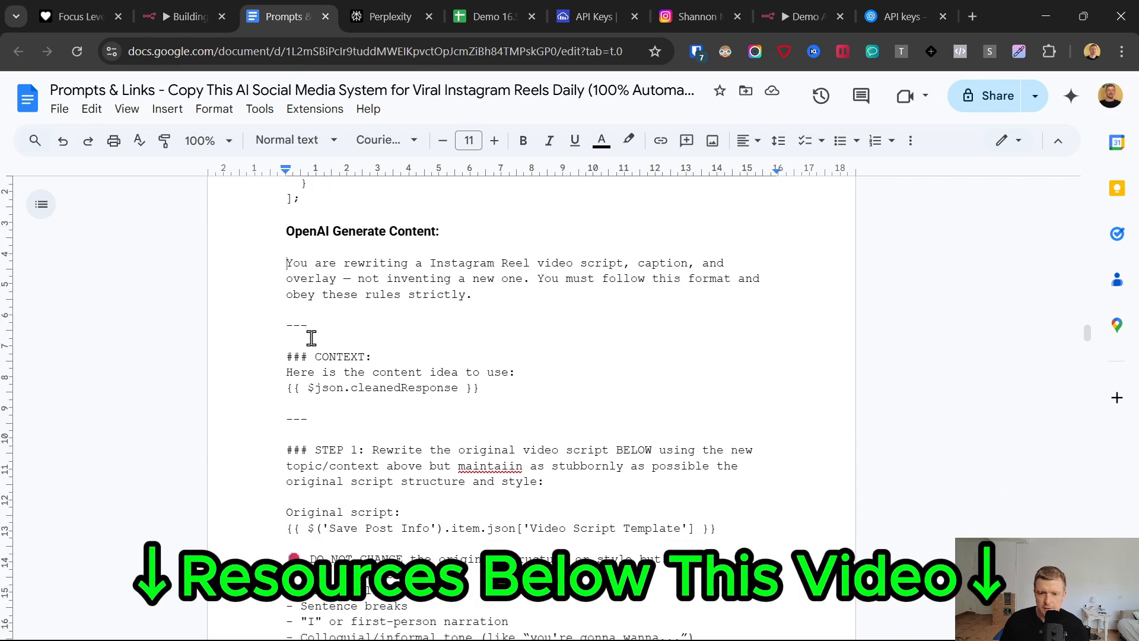
scroll(315, 350, "down", 20)
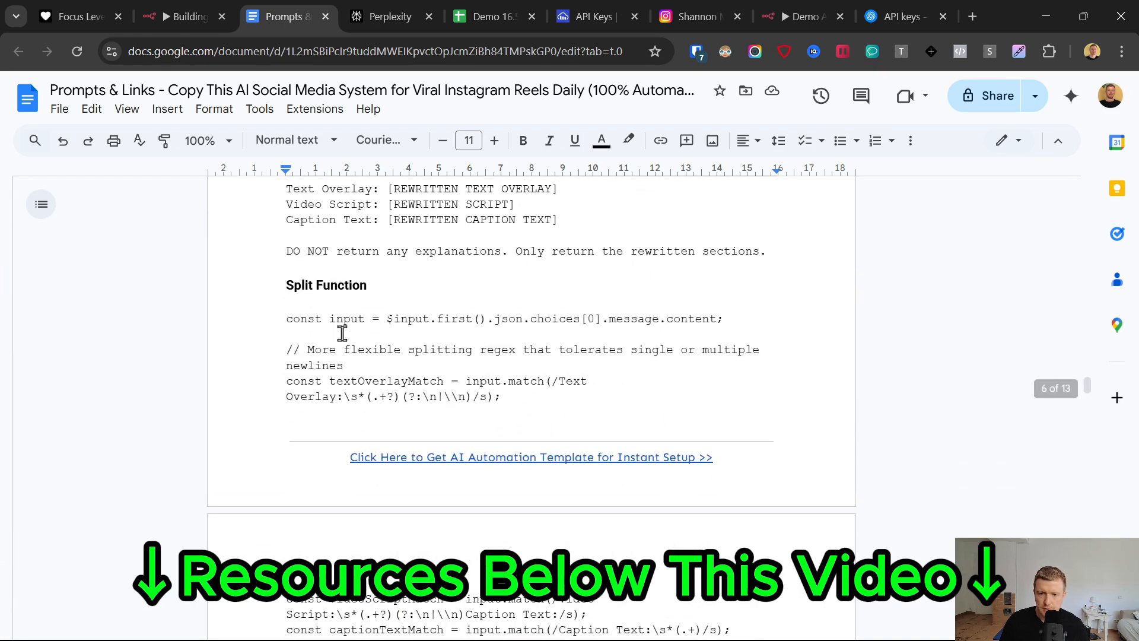
left_click(783, 262, "shift")
left_click(816, 5)
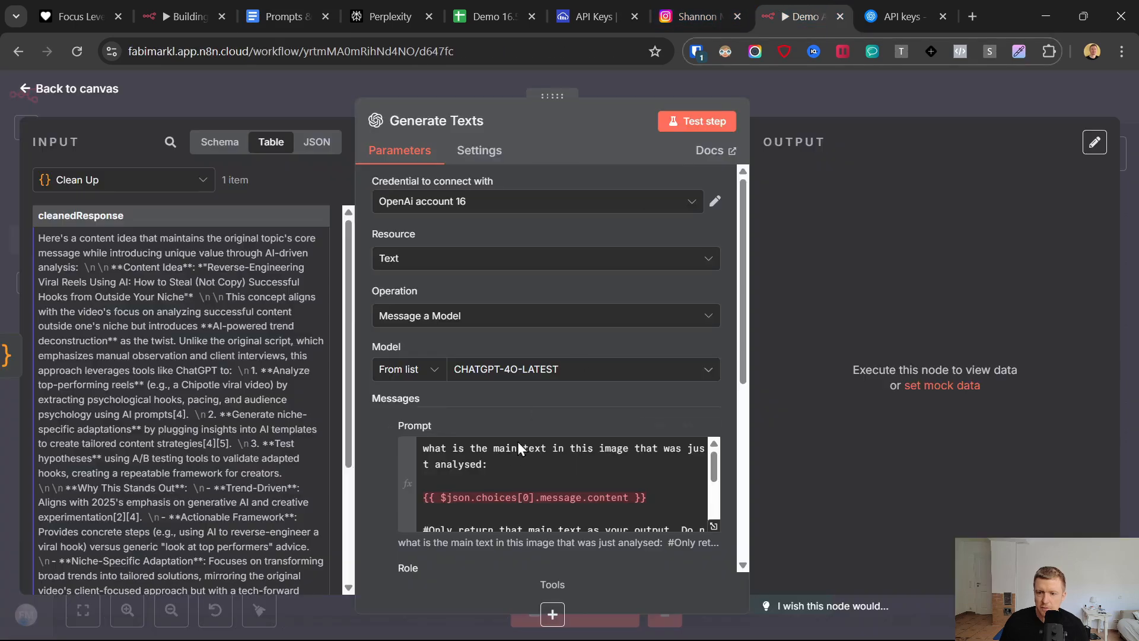
left_click(517, 441)
key("ctrl+v")
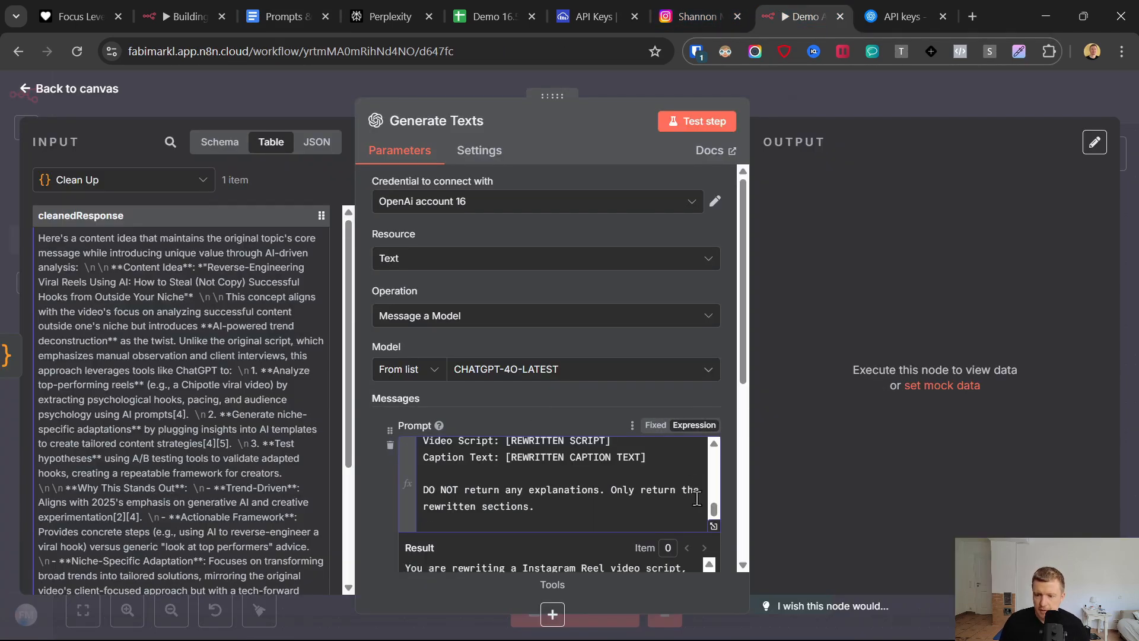
- Expand the prompt in the full expression editor and check how the CONTEXT section resolves in the result preview
left_click(713, 527)
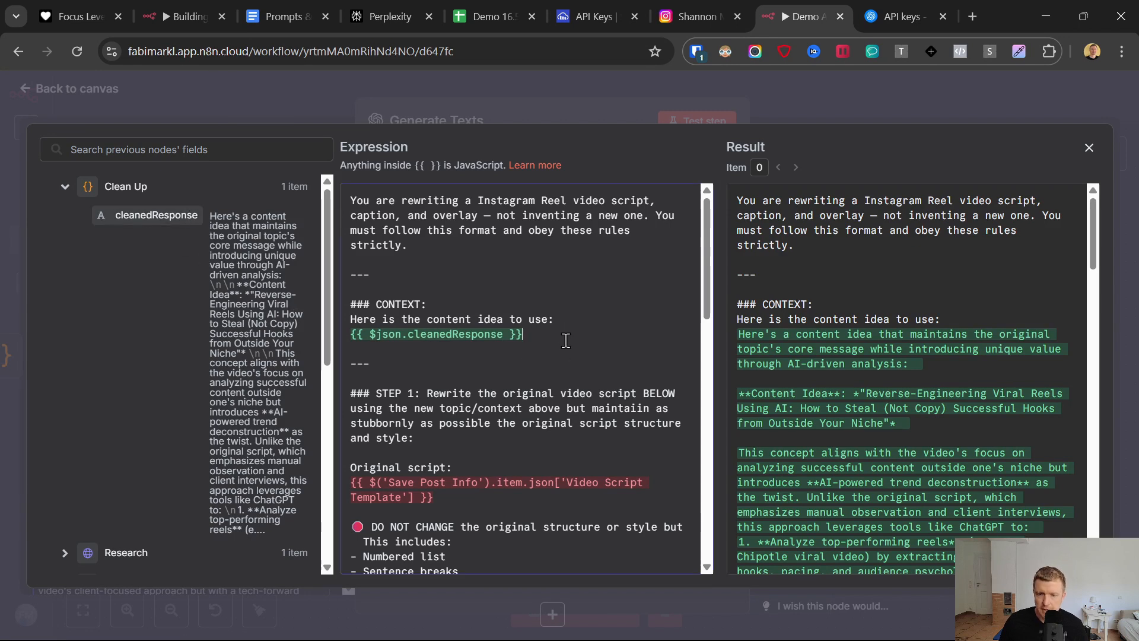
left_click_drag(737, 331, 882, 483)
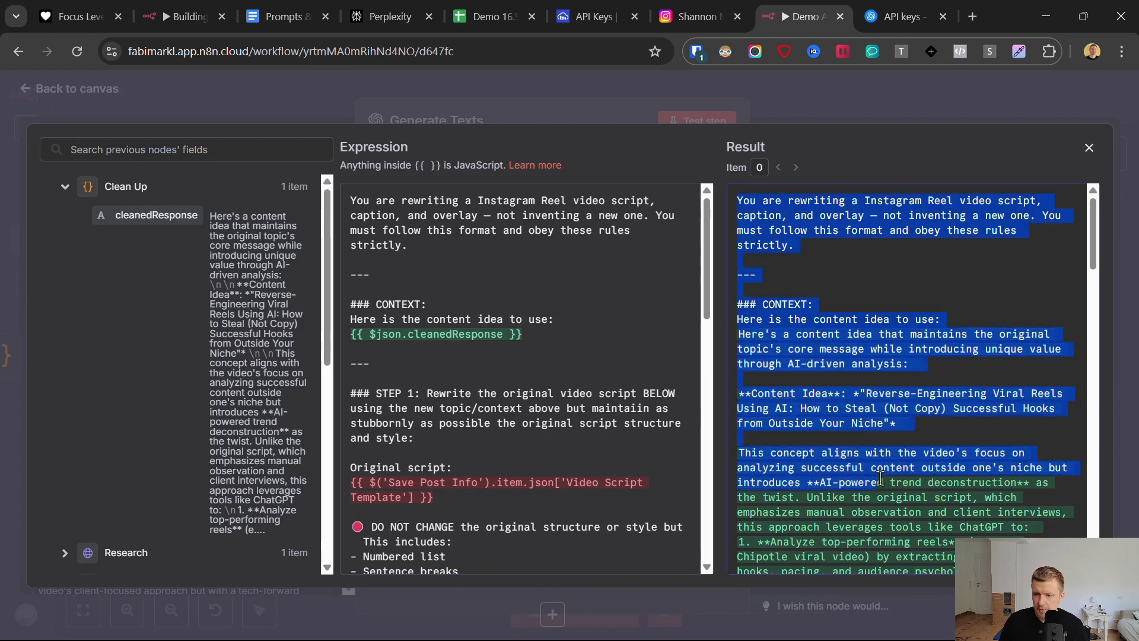
scroll(872, 468, "down", 14)
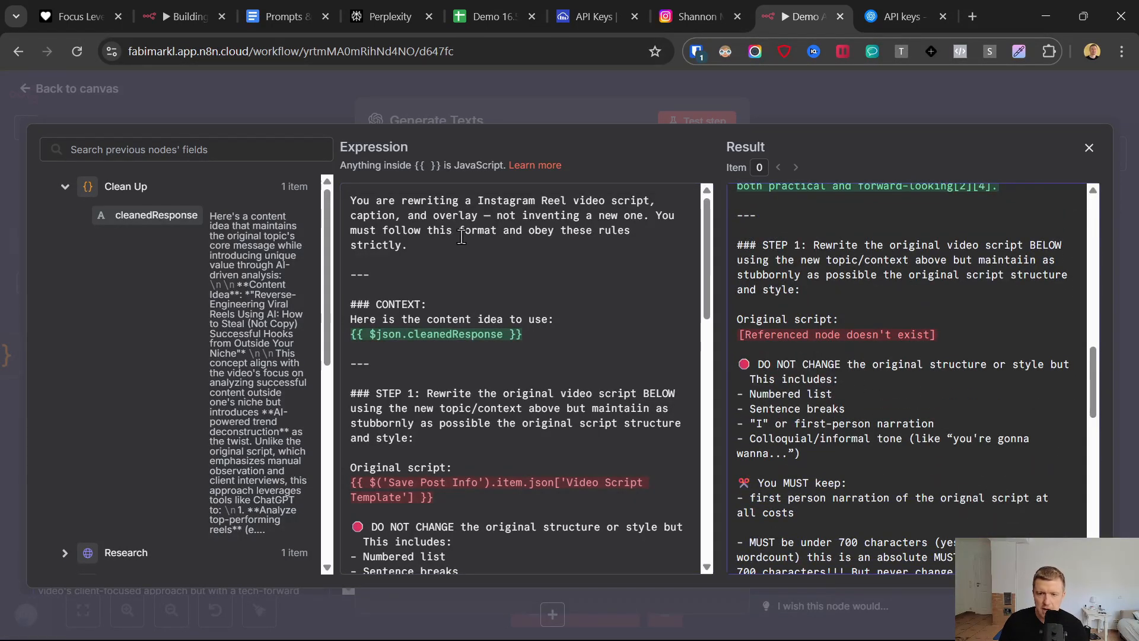
- Replace the Original script reference in STEP 1 of the prompt with the text field from Transcribe Audio
scroll(461, 392, "down", 2)
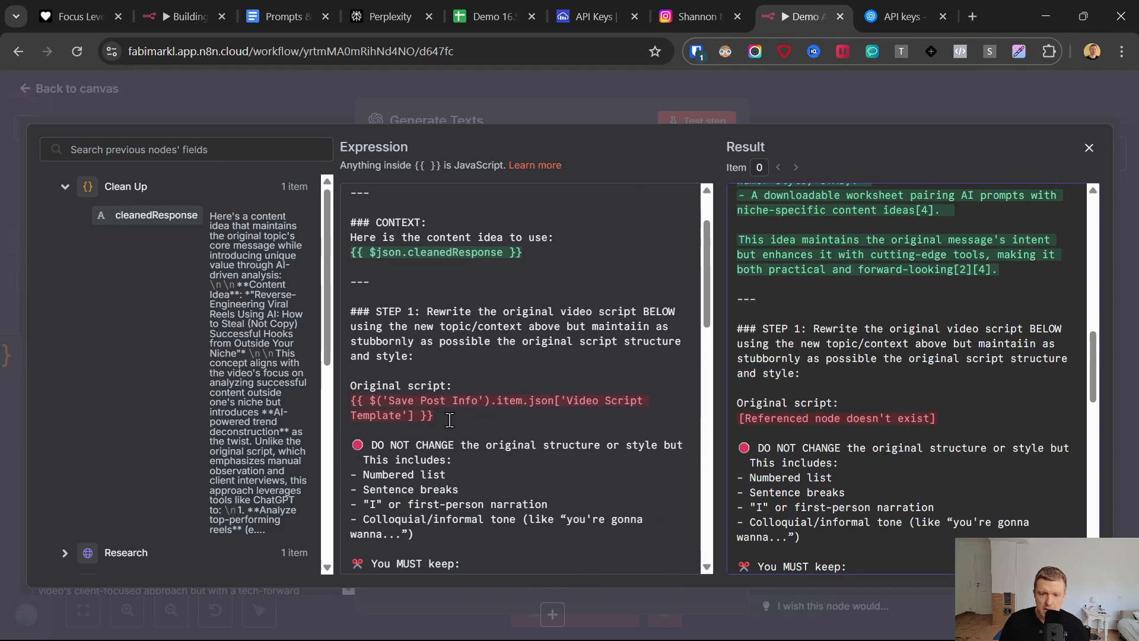
left_click_drag(450, 419, 340, 409)
key("BackSpace")
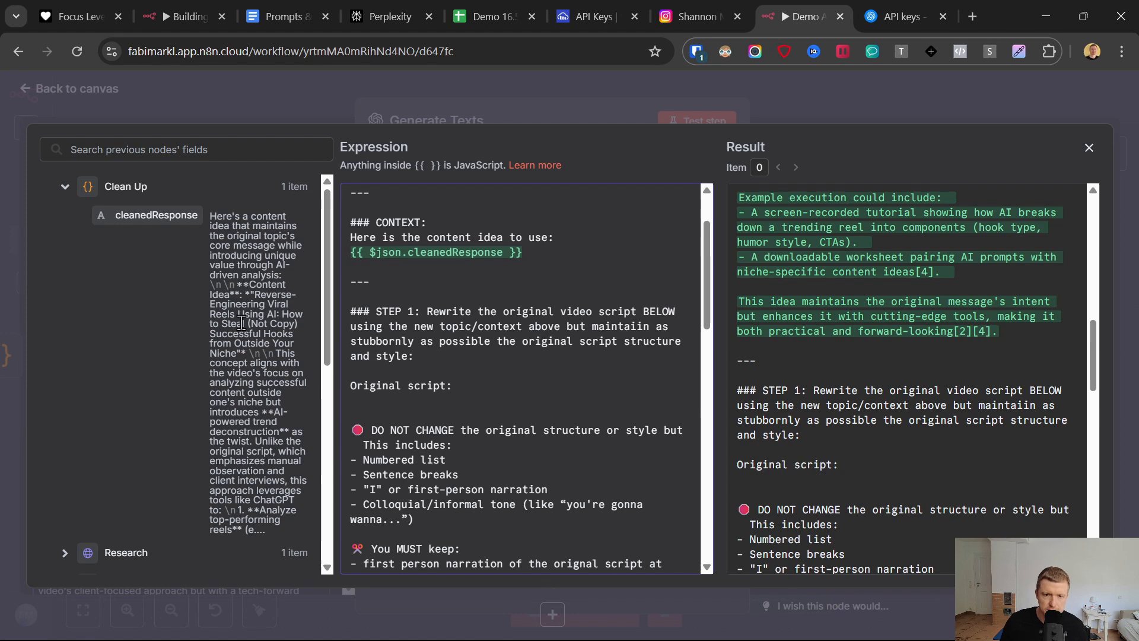
scroll(237, 338, "down", 10)
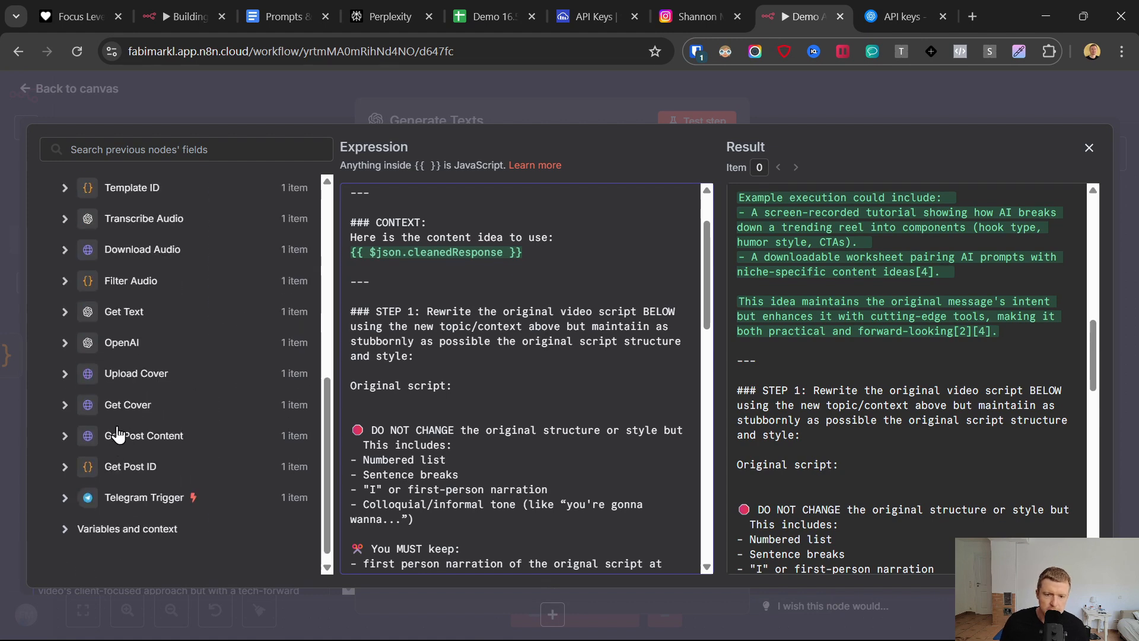
scroll(83, 392, "up", 2)
left_click(64, 287)
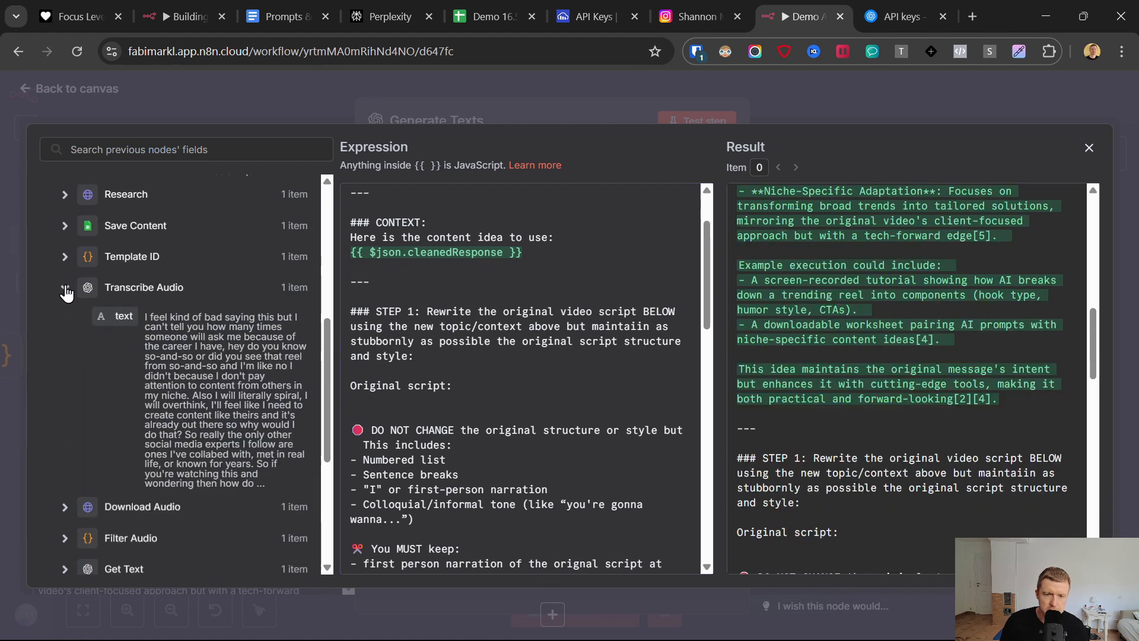
left_click_drag(314, 337, 450, 401)
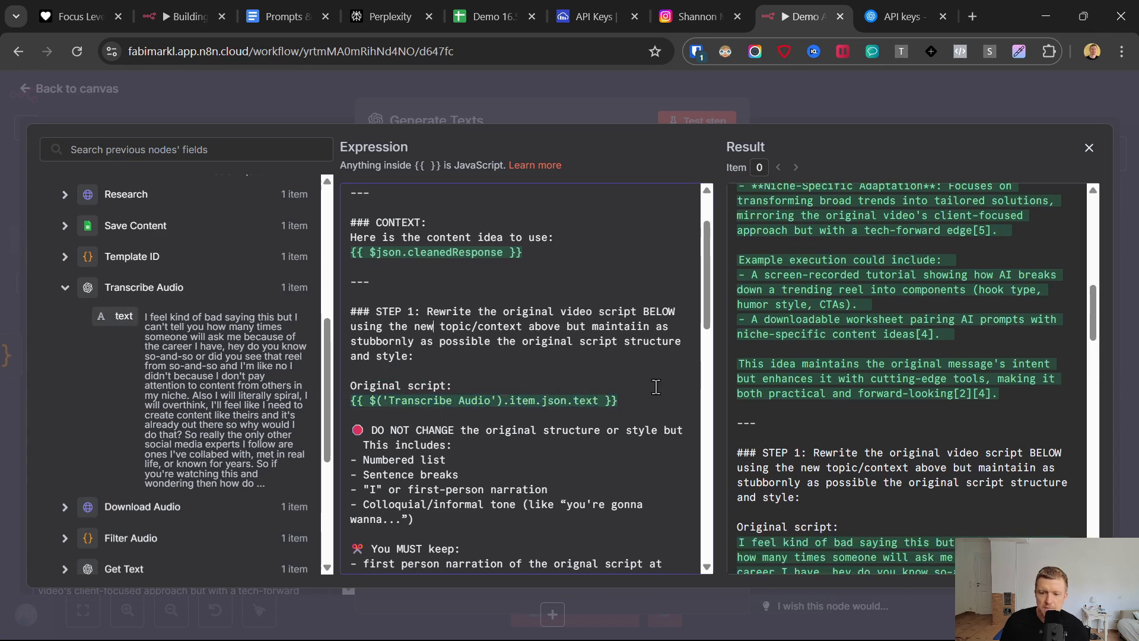
left_click(340, 401, "shift")
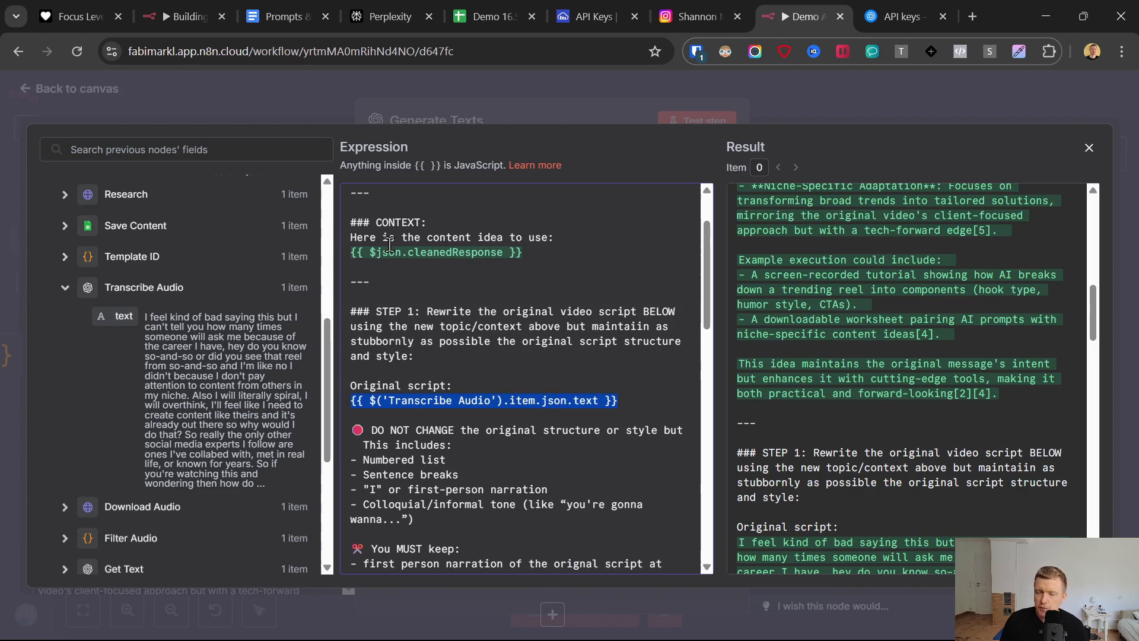
- Replace the Caption reference in STEP 2 of the prompt with the Captions Template field from Save Content
scroll(523, 417, "down", 2)
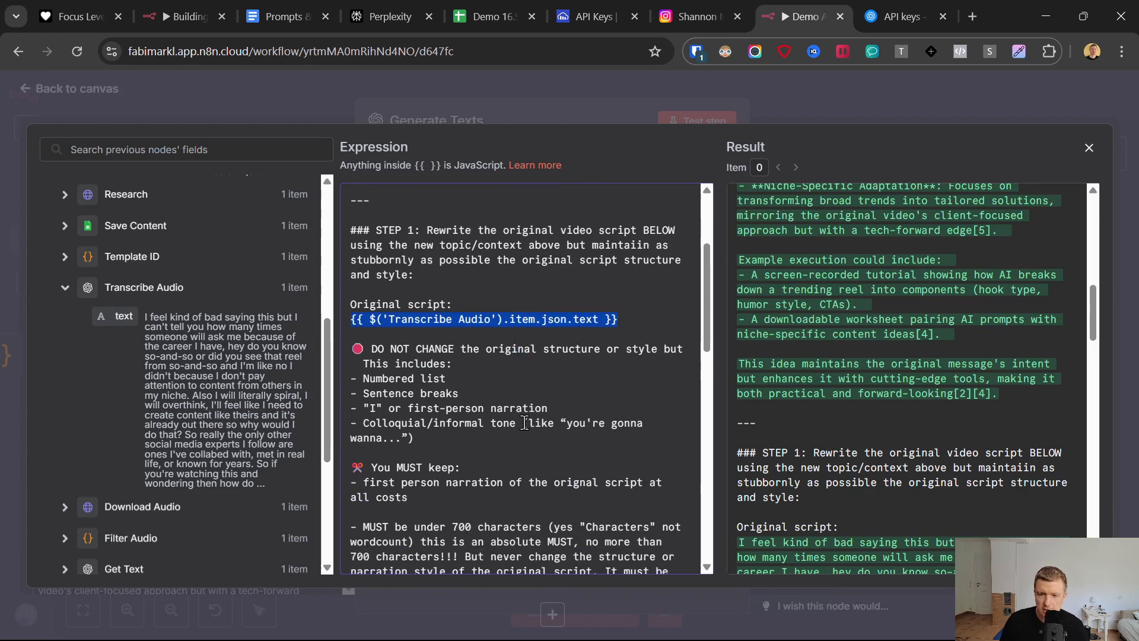
left_click_drag(351, 348, 474, 353)
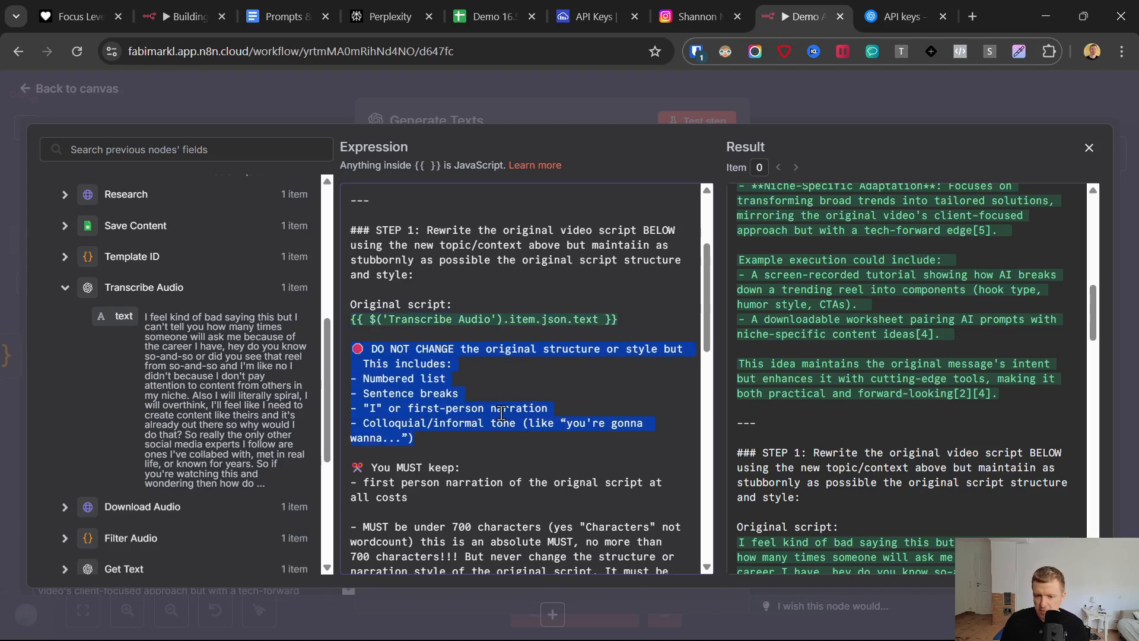
scroll(501, 413, "down", 9)
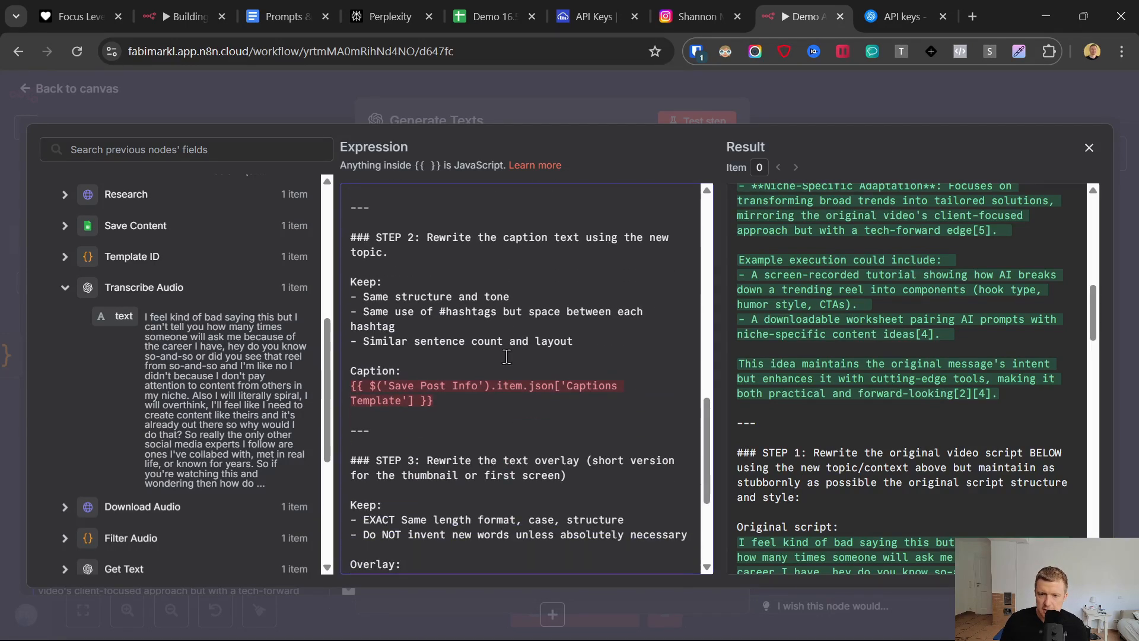
left_click_drag(438, 407, 352, 386)
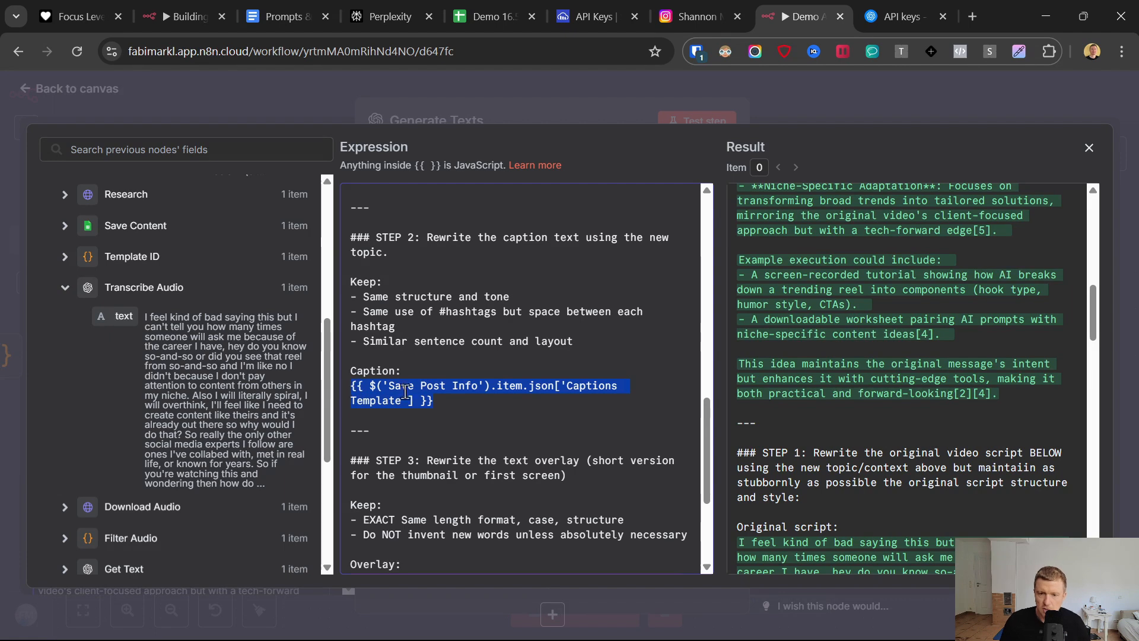
key("BackSpace")
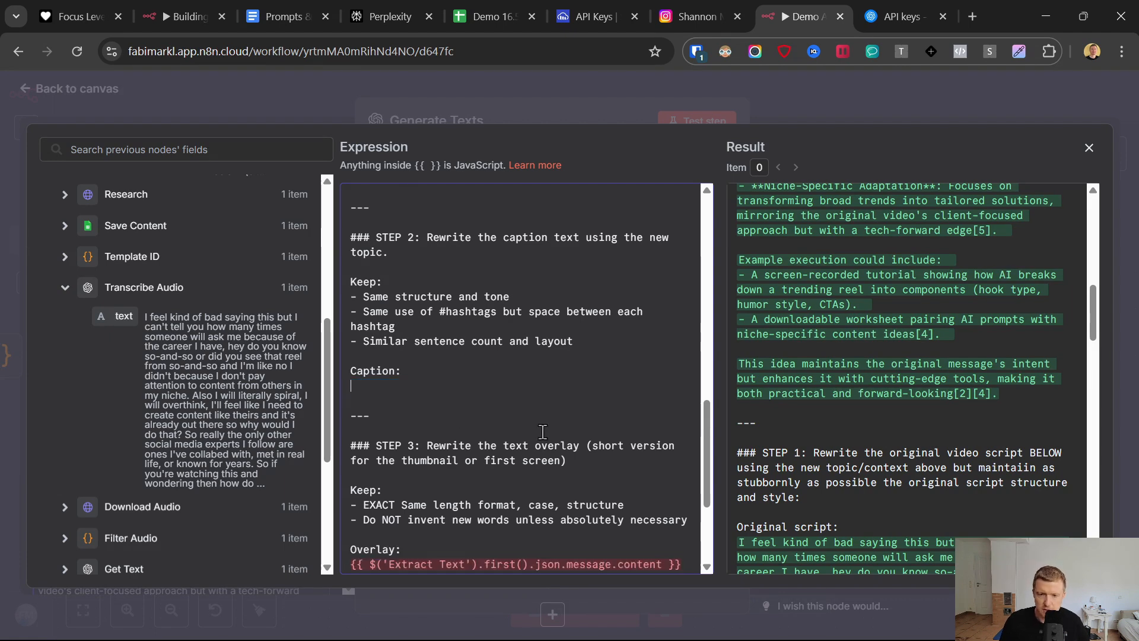
left_click(63, 226)
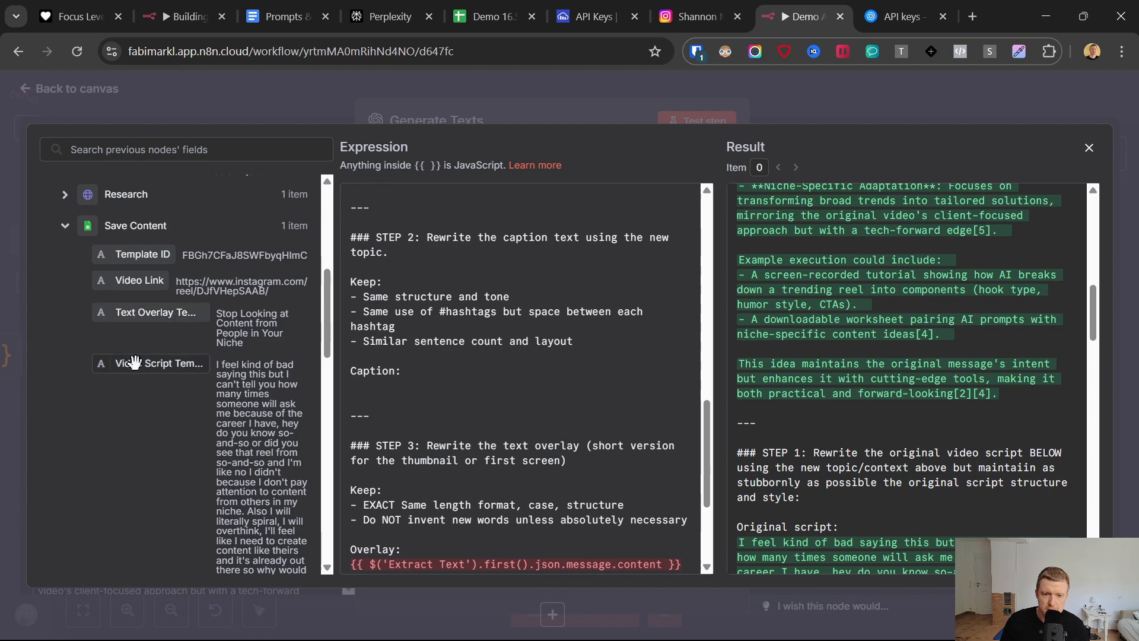
scroll(142, 347, "down", 5)
left_click_drag(137, 372, 461, 359)
- Replace the Overlay reference in STEP 3 with Save Content's Text Overlay Template field and review the final output format
scroll(428, 328, "down", 2)
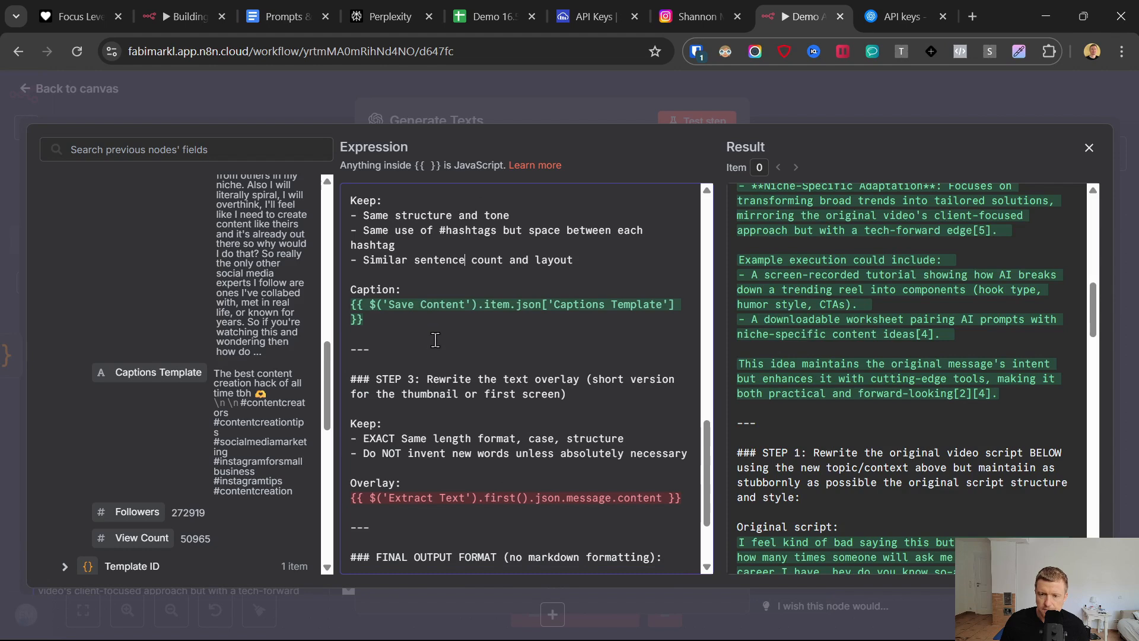
scroll(410, 391, "down", 2)
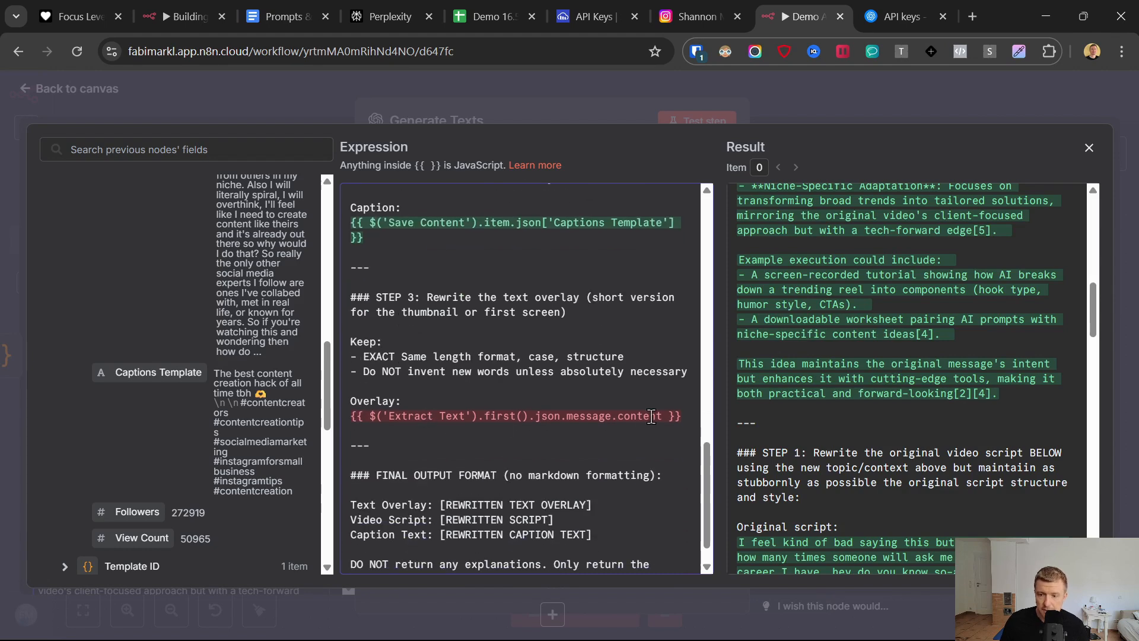
left_click_drag(679, 416, 355, 420)
key("BackSpace")
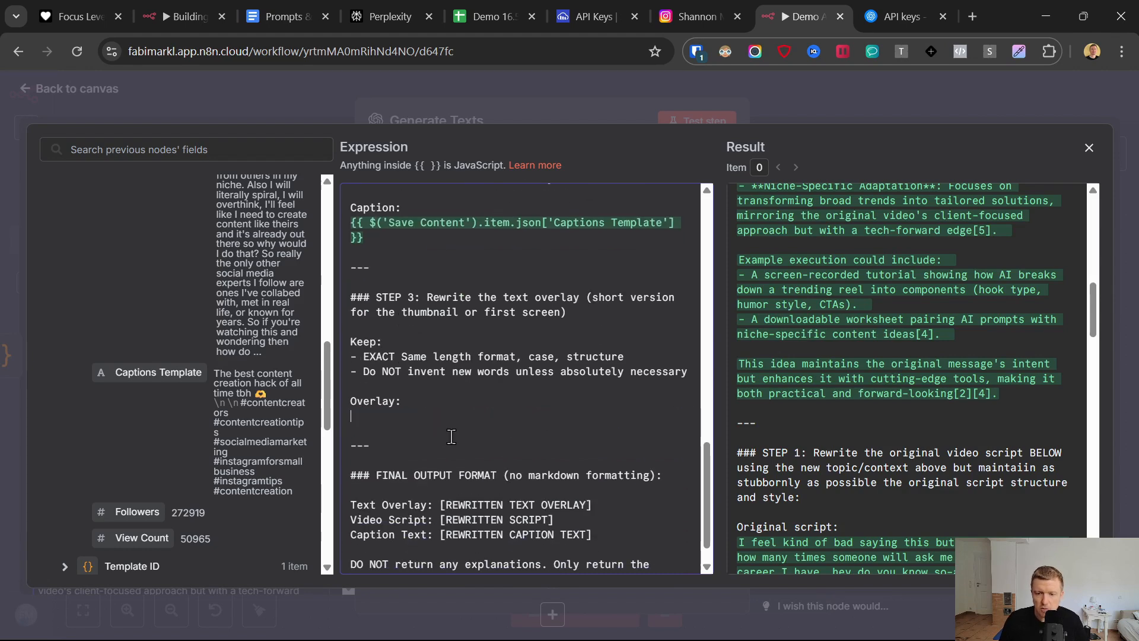
scroll(195, 380, "up", 5)
scroll(196, 379, "up", 1)
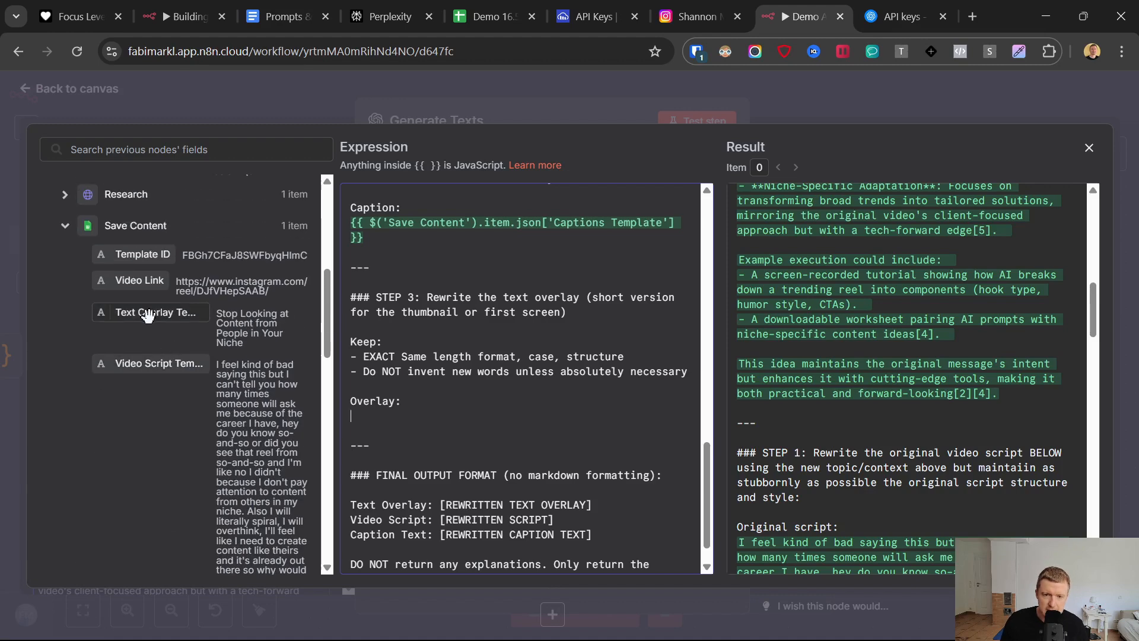
left_click_drag(150, 309, 427, 417)
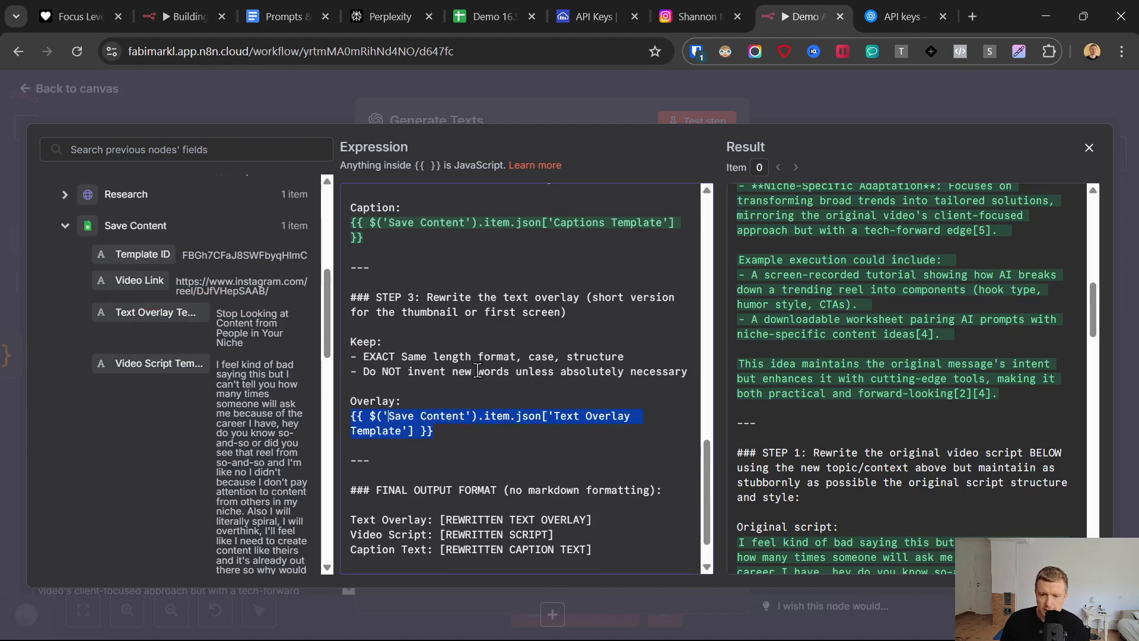
scroll(457, 343, "down", 1)
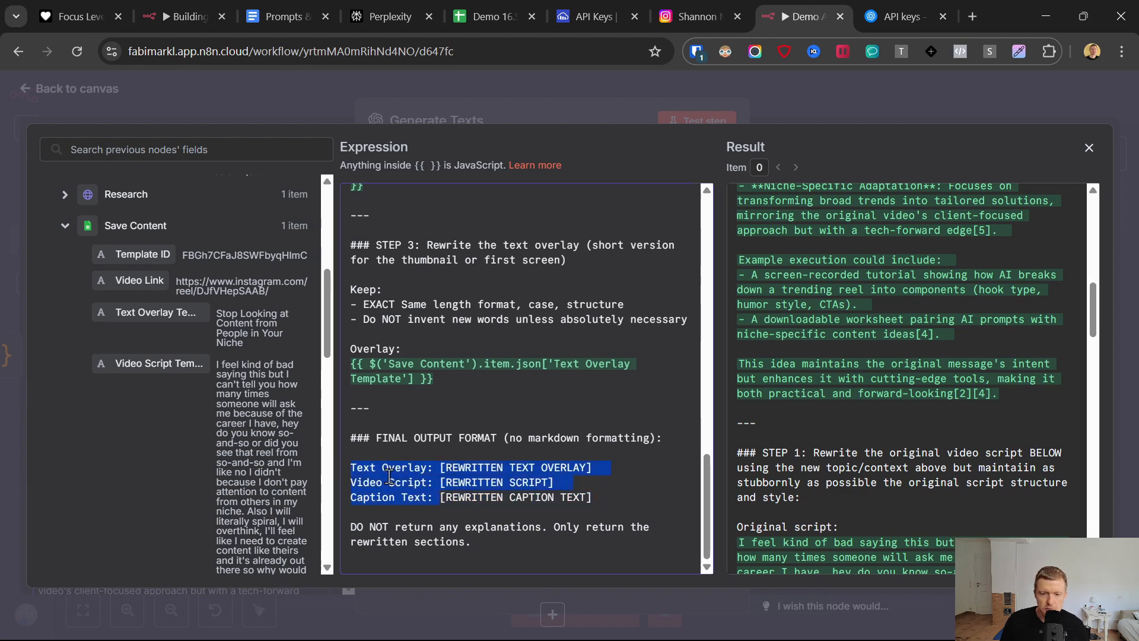
- Leave the expression editor, run the Generate Texts node and review the rewritten overlay, video script and caption in its output
left_click(28, 90)
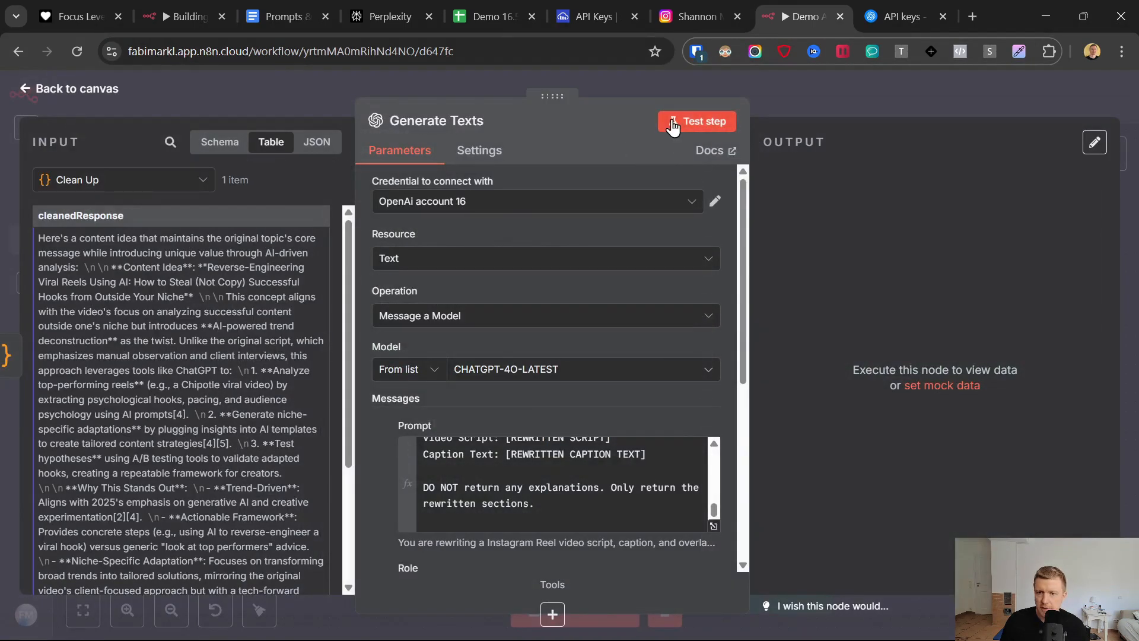
left_click(673, 124)
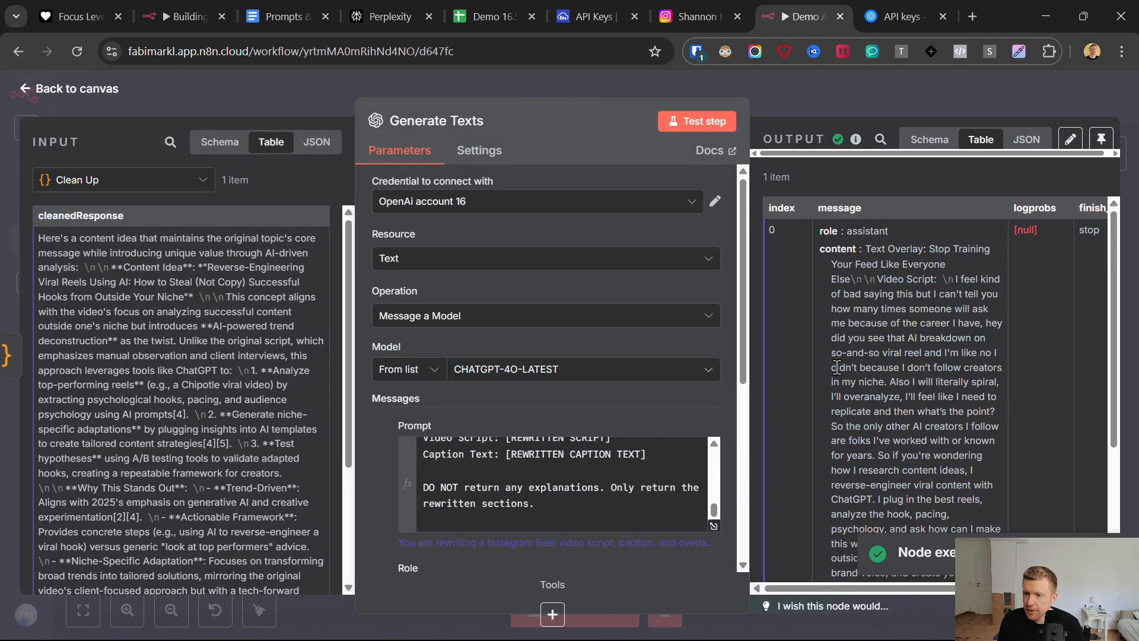
left_click_drag(869, 249, 906, 393)
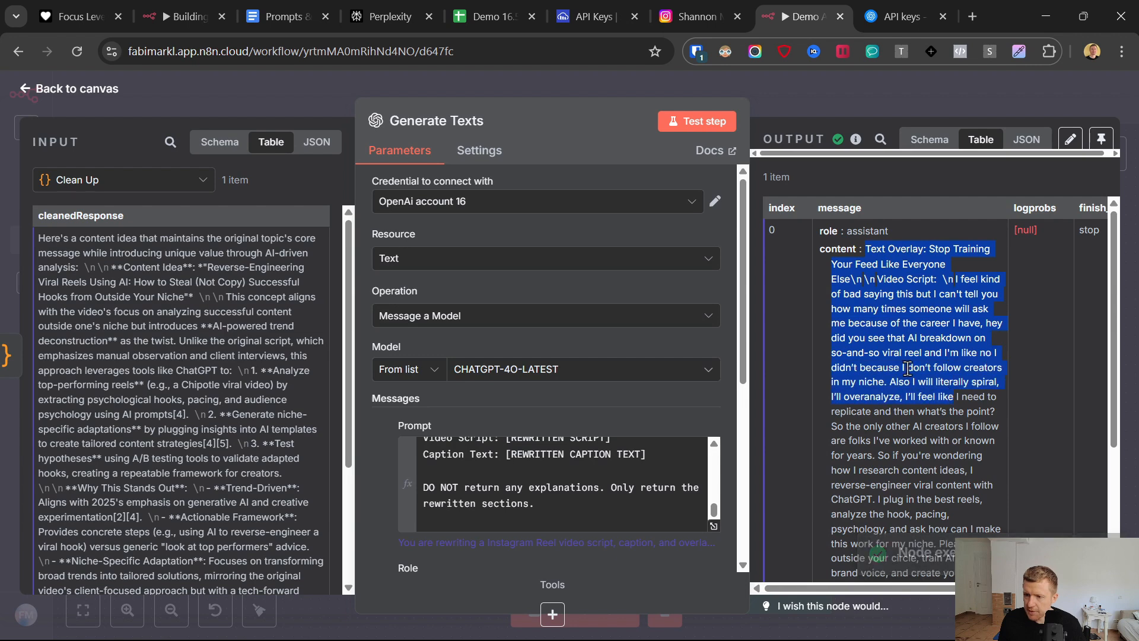
left_click(908, 375)
scroll(911, 402, "down", 4)
left_click(962, 472, "shift")
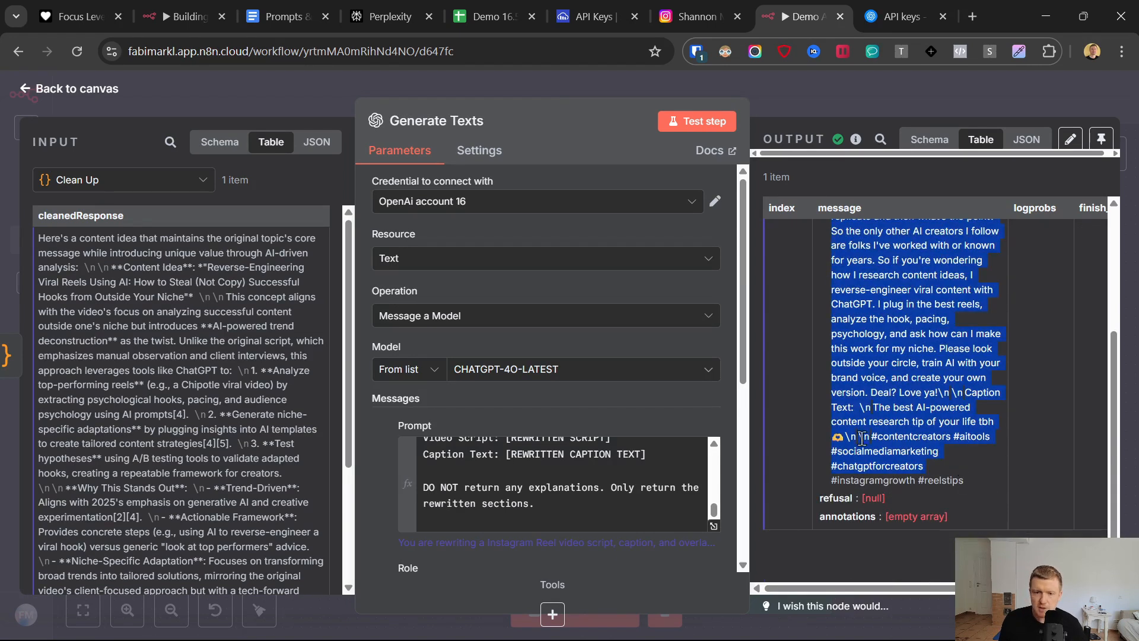
left_click(23, 94)
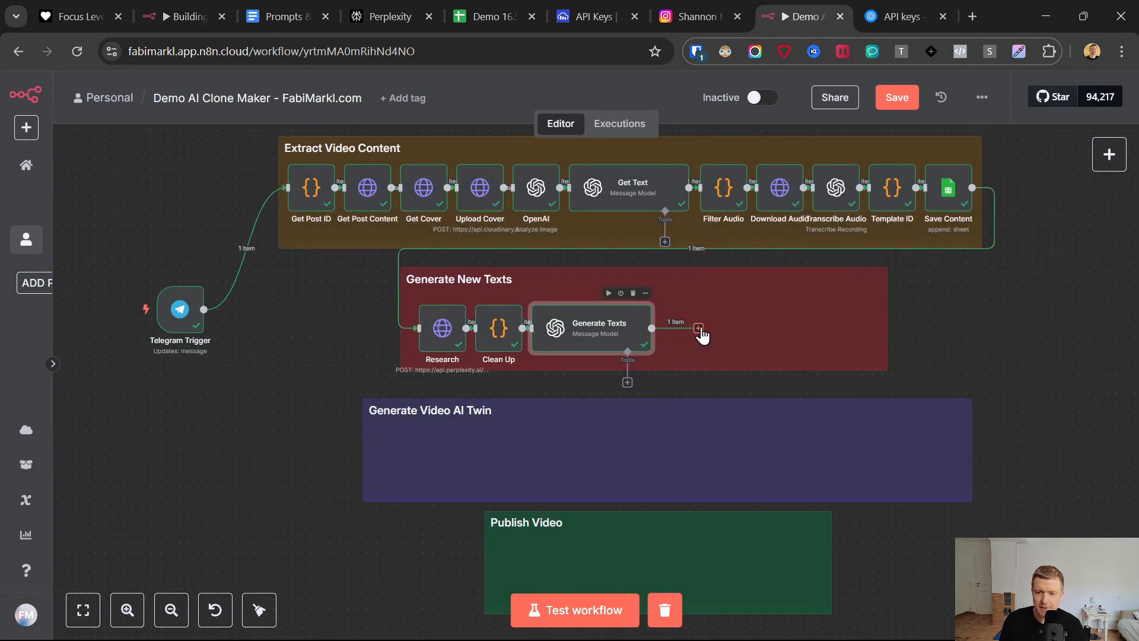
- Duplicate the Clean Up code node and place the copy directly after Generate Texts, connected to its output
right_click(494, 330)
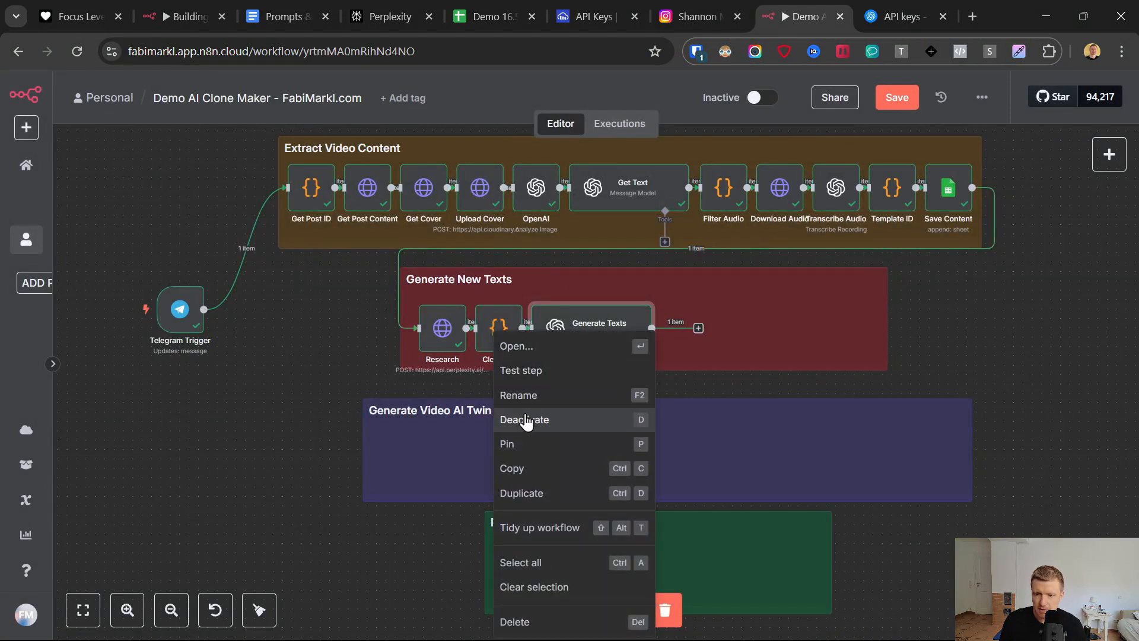
left_click(529, 494)
left_click_drag(569, 413, 687, 323)
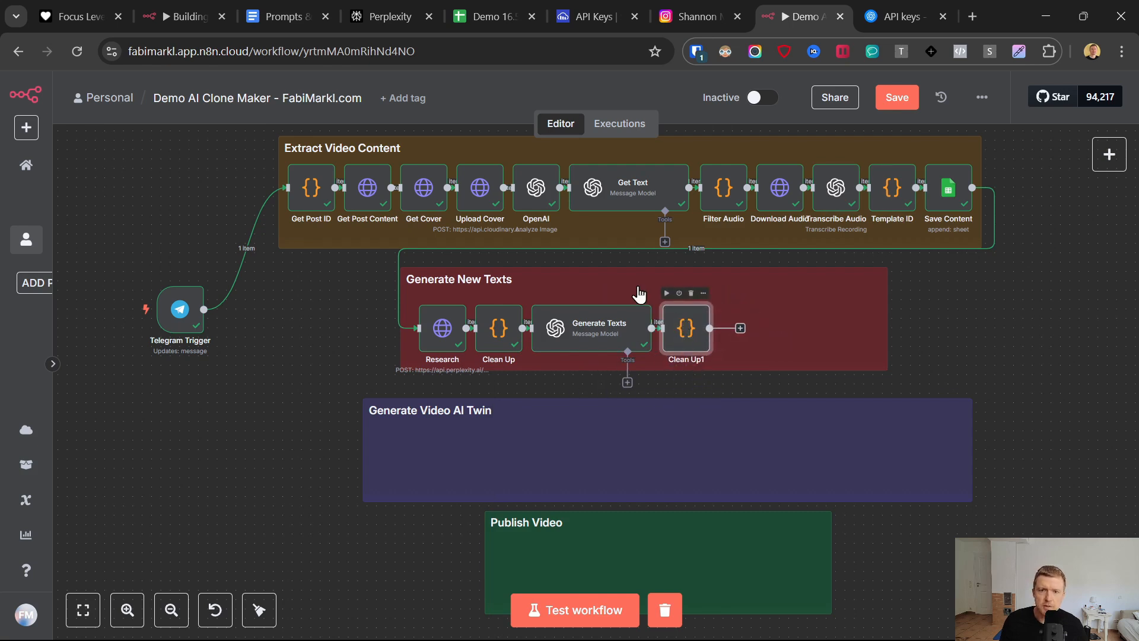
- Switch to the Prompts & Links document in Google Docs and select the whole Split Function code for copying
left_click(281, 12)
left_click(290, 312)
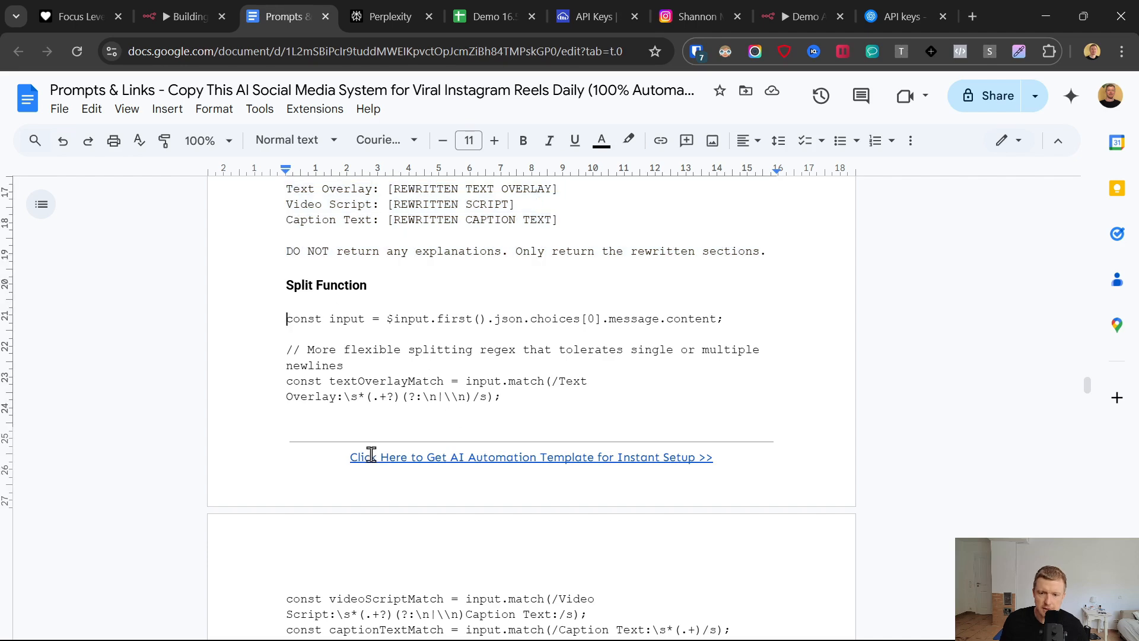
scroll(367, 452, "down", 7)
left_click(339, 430, "shift")
key("ctrl+c")
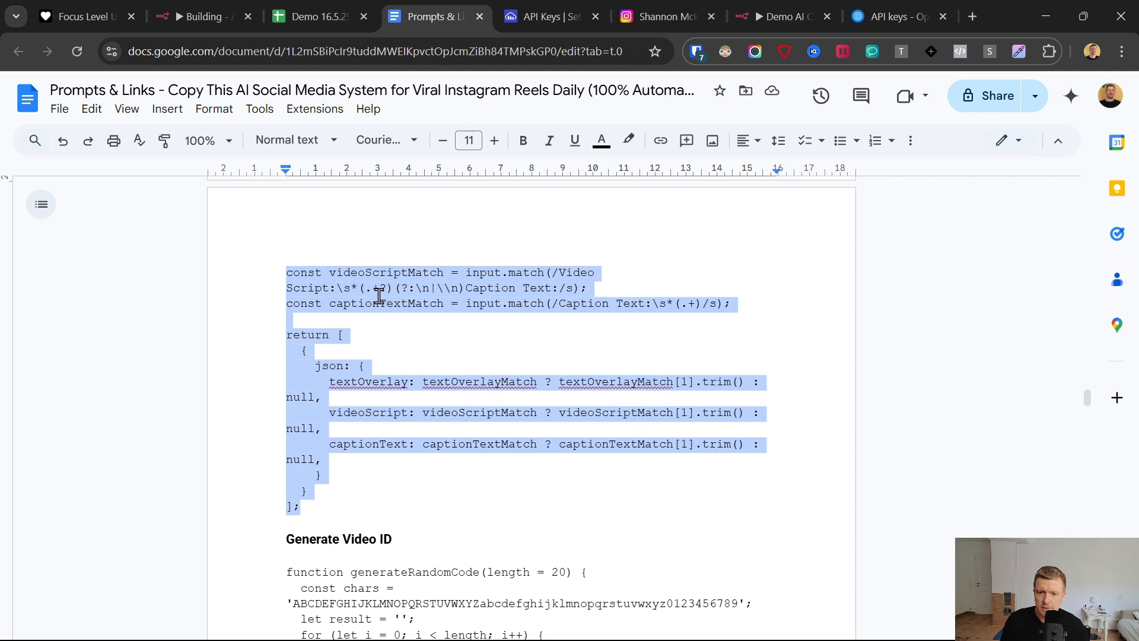
- Back in n8n, replace the JavaScript in the duplicated Clean Up node with the copied Split Function code and test the node
left_click(796, 8)
left_click(517, 383)
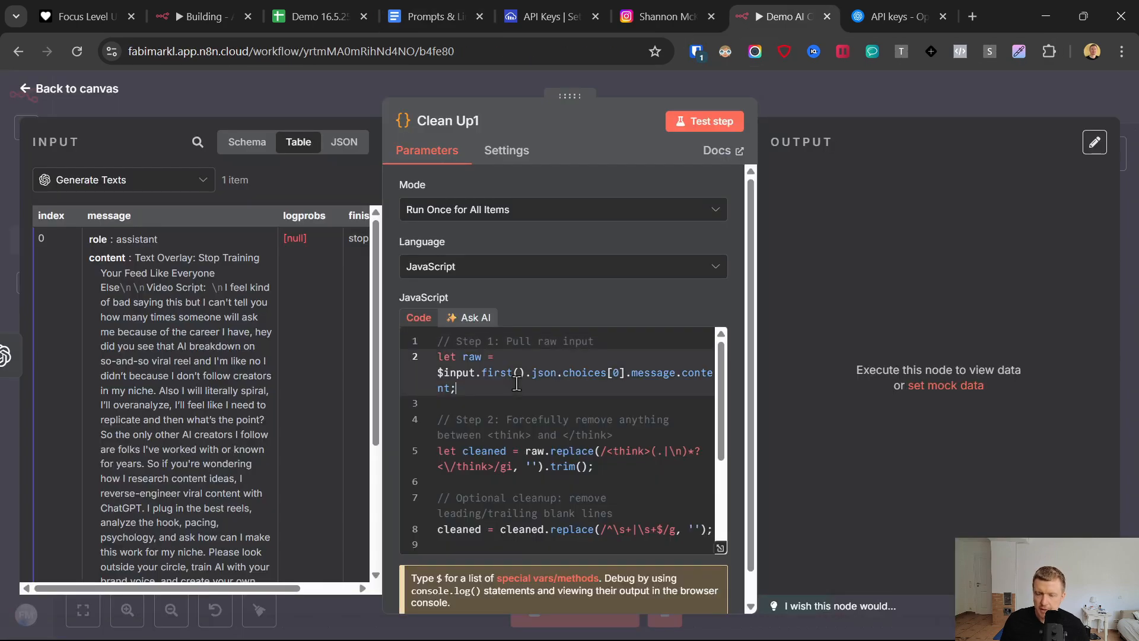
key("ctrl+a")
key("ctrl+v")
scroll(515, 404, "up", 4)
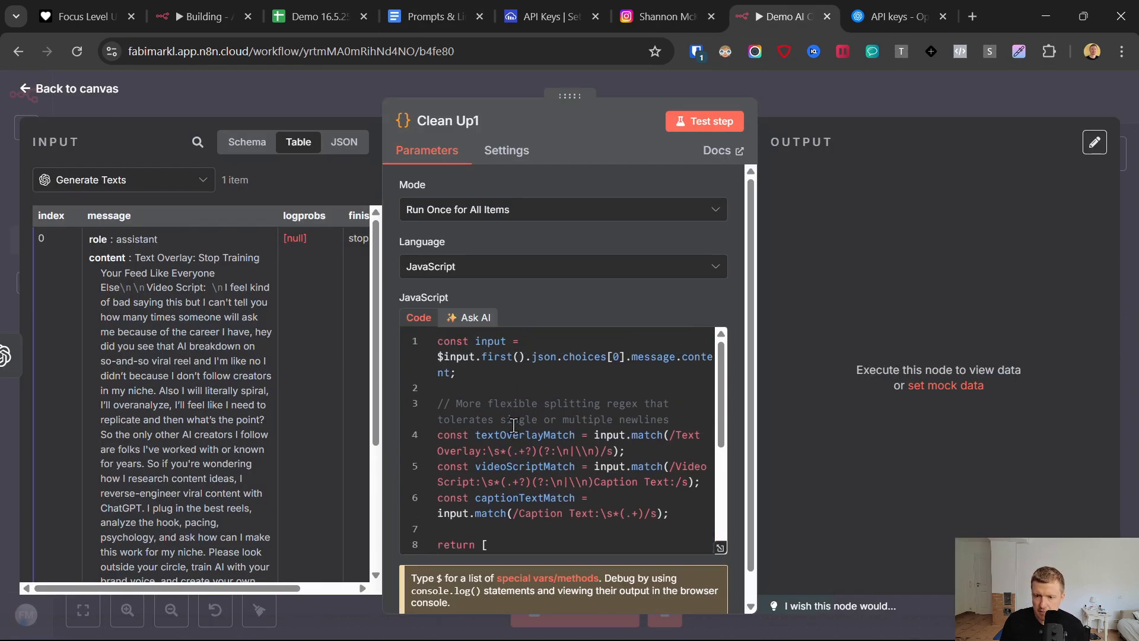
left_click(692, 121)
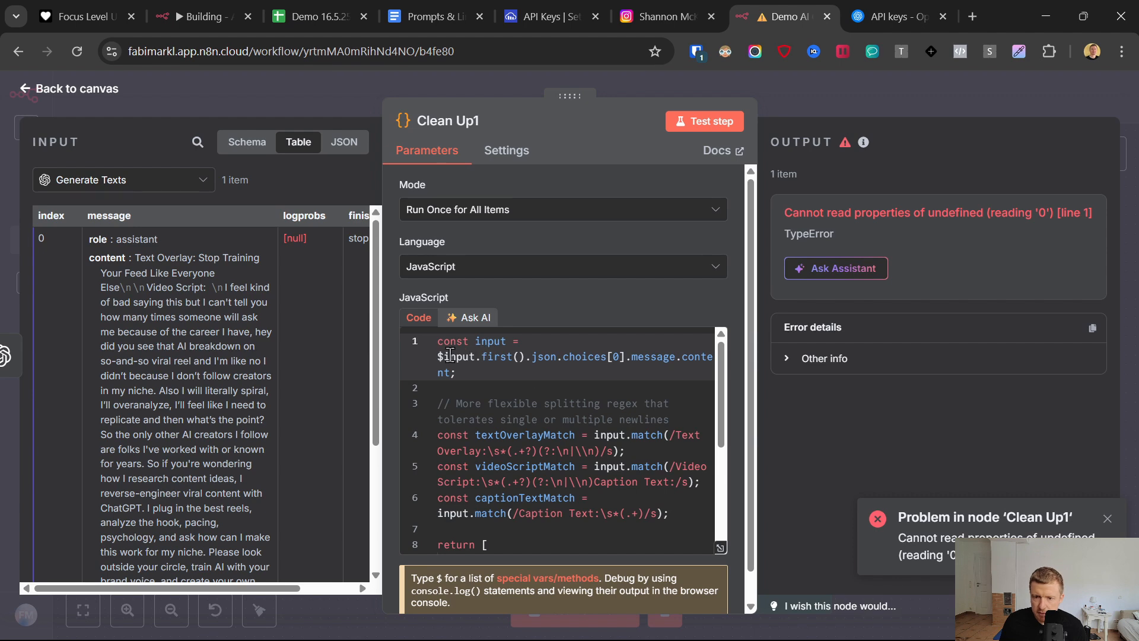
- Replace the input reference in the code's first line with Generate Texts' message content field, rerun the node and check the three output fields
left_click_drag(438, 356, 451, 374)
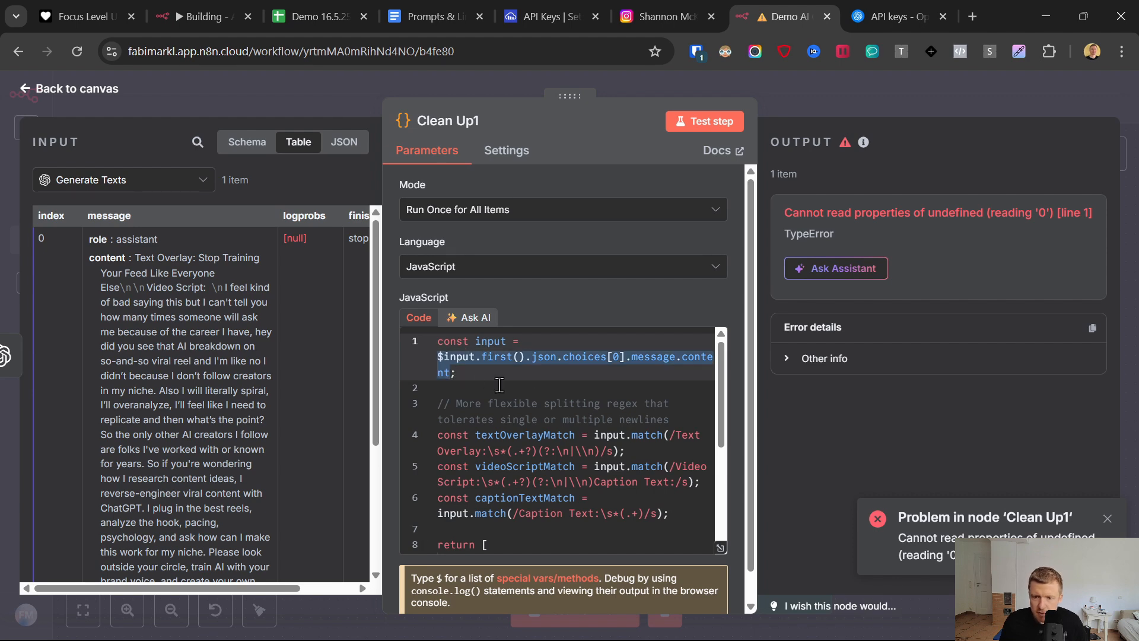
key("BackSpace")
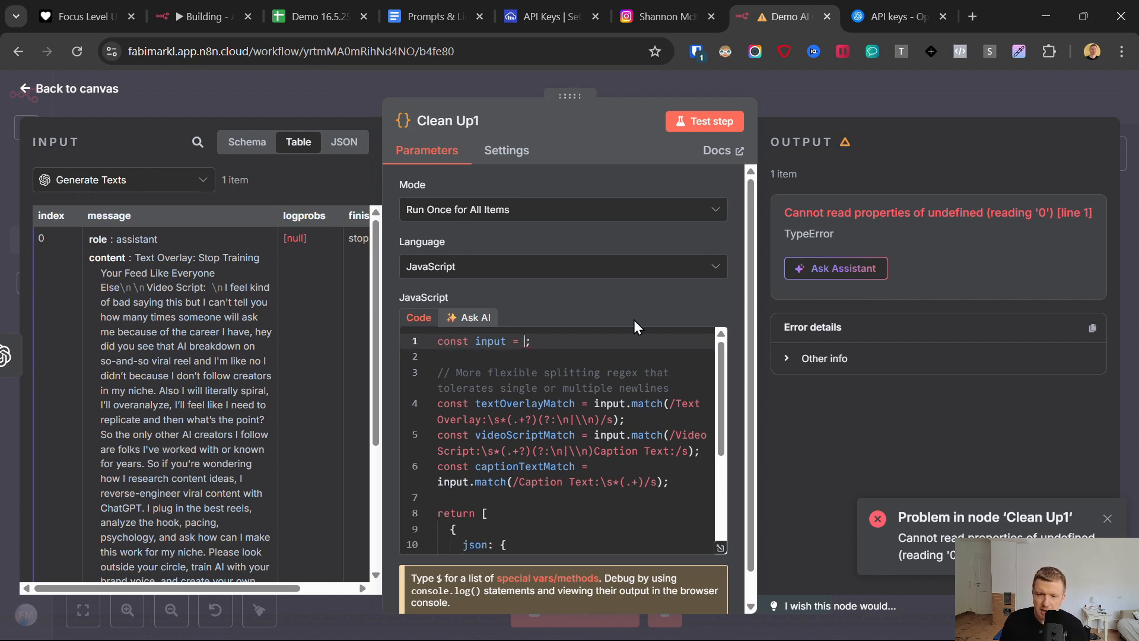
left_click_drag(100, 258, 524, 338)
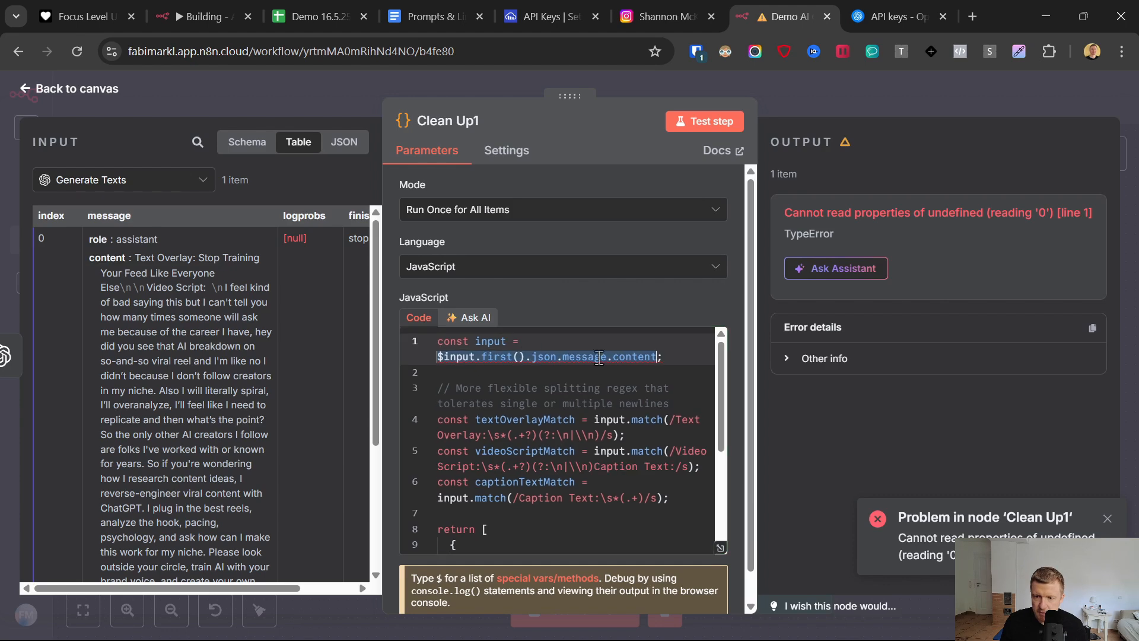
left_click(704, 121)
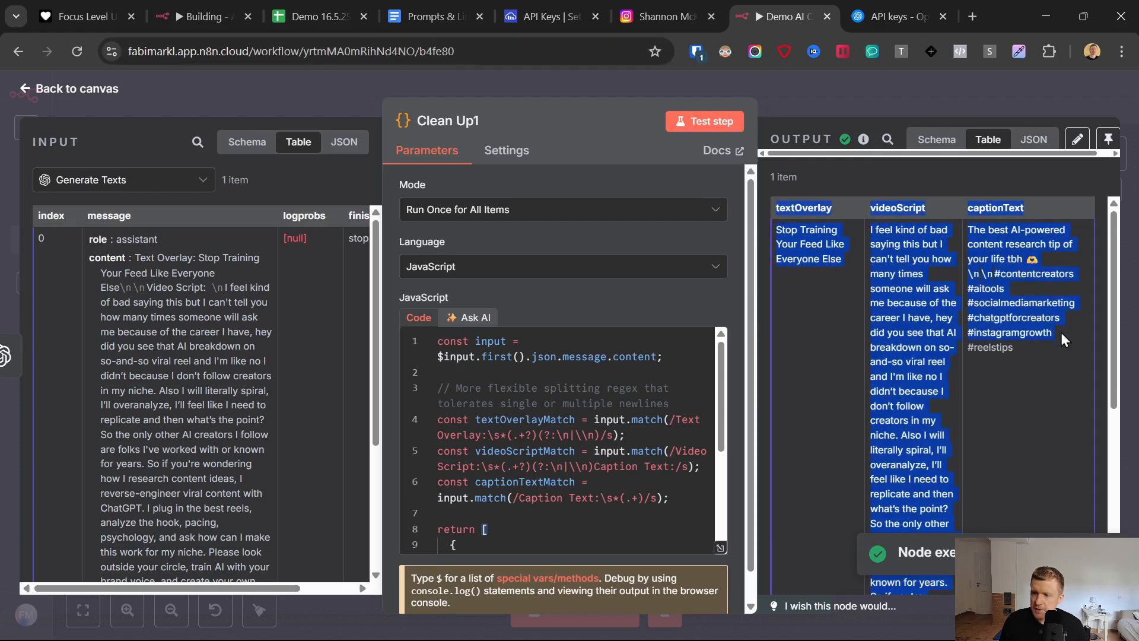
double_click(915, 208)
double_click(997, 209)
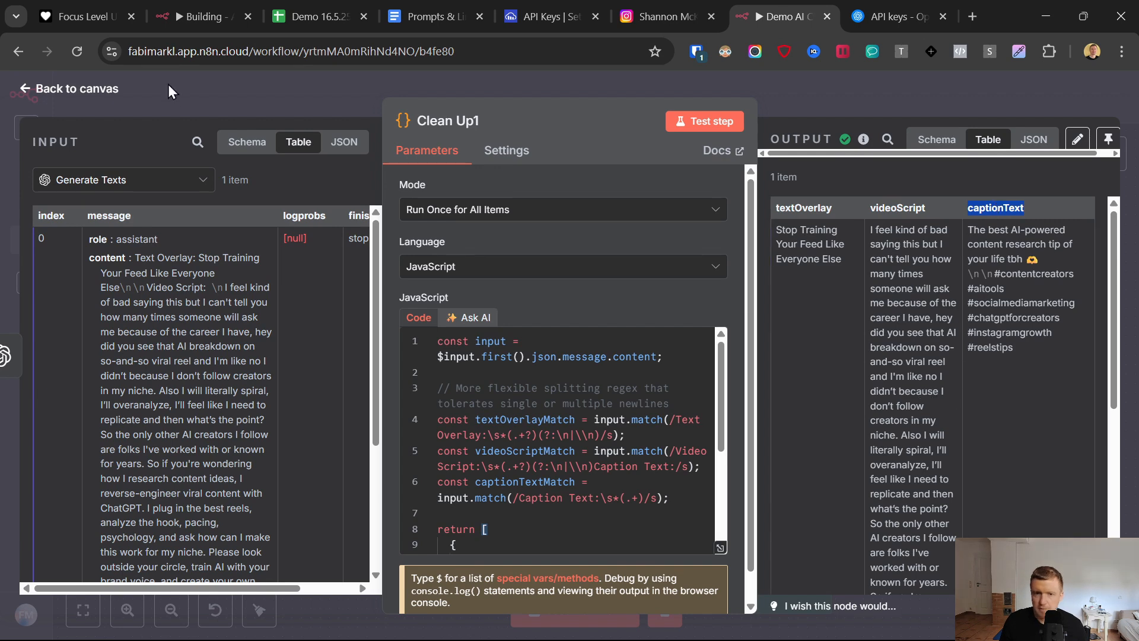
left_click(25, 90)
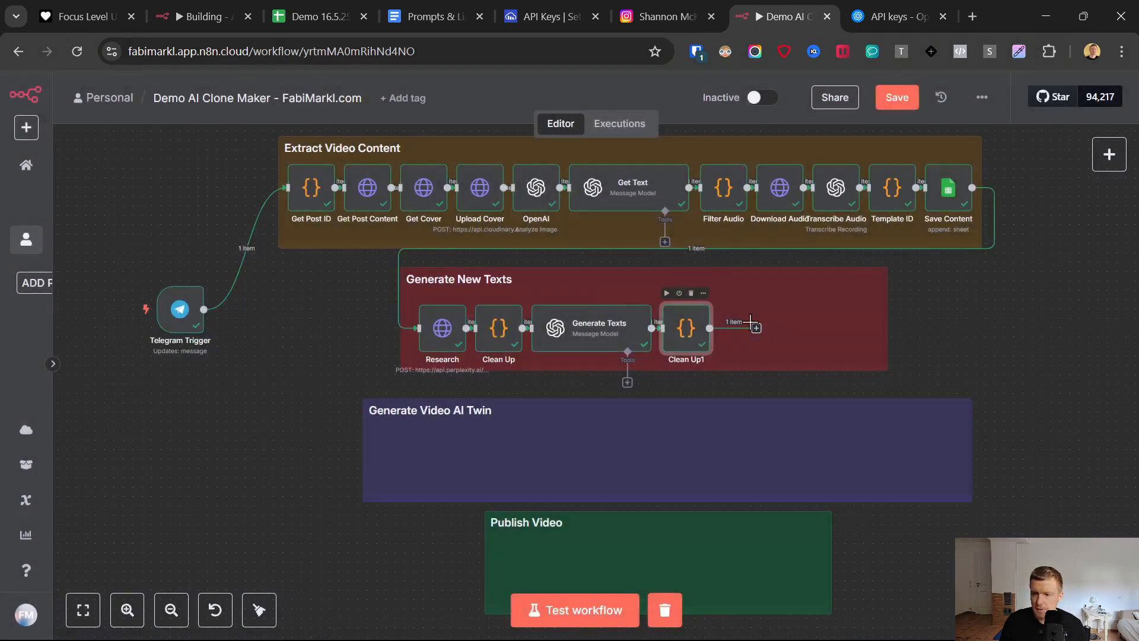
- Duplicate the Template ID code node and connect the copy after the text-splitting node in the Generate New Texts section
left_click(756, 329)
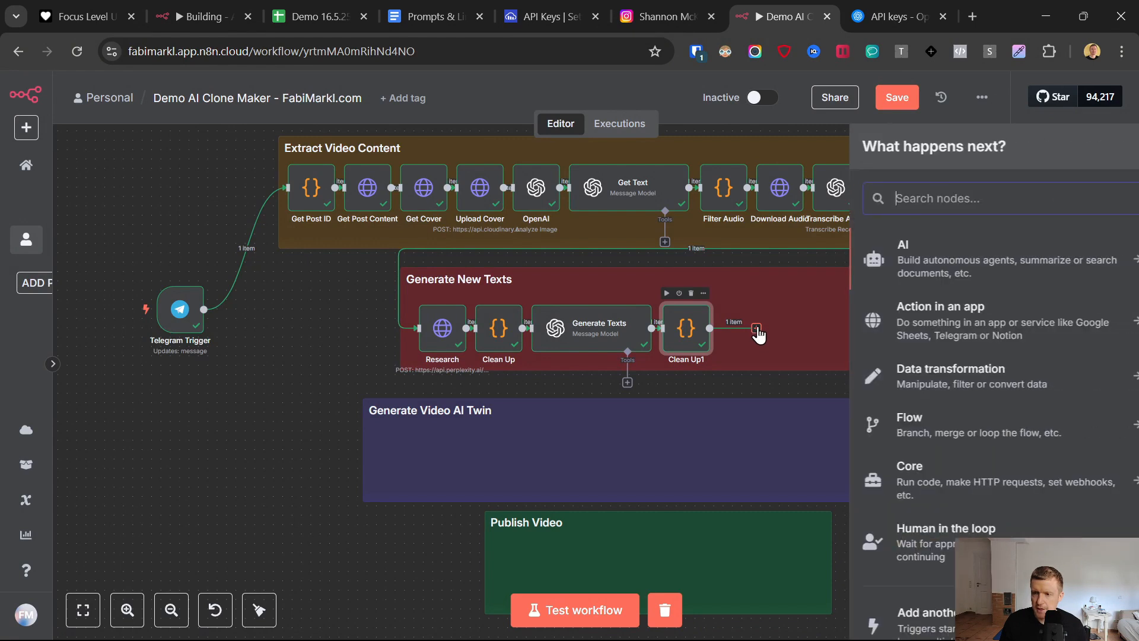
key("Escape")
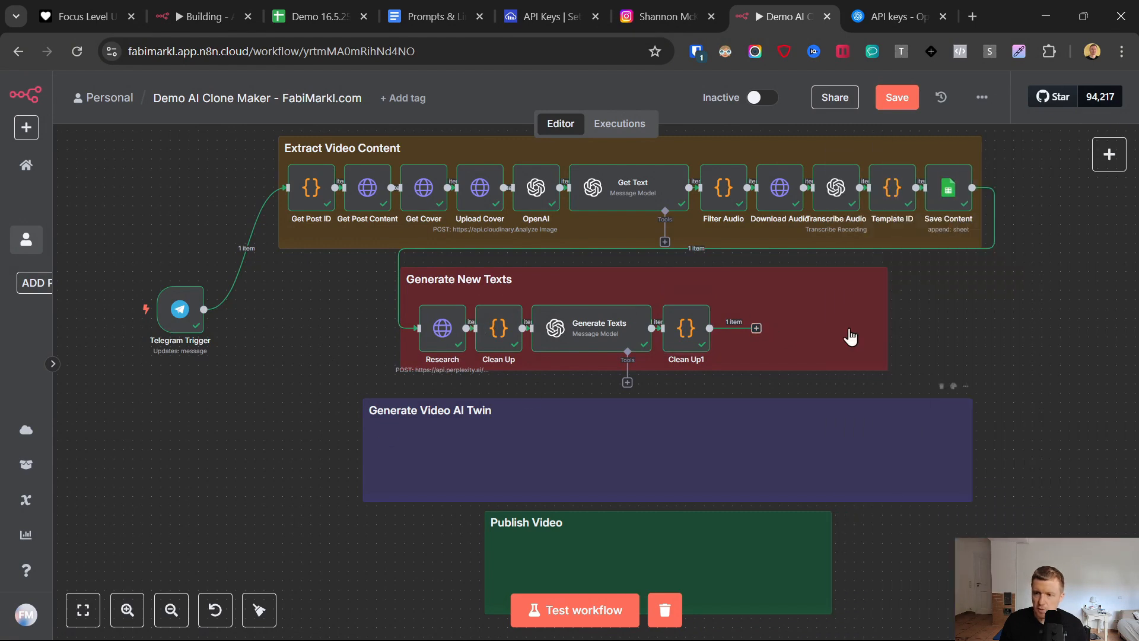
right_click(892, 189)
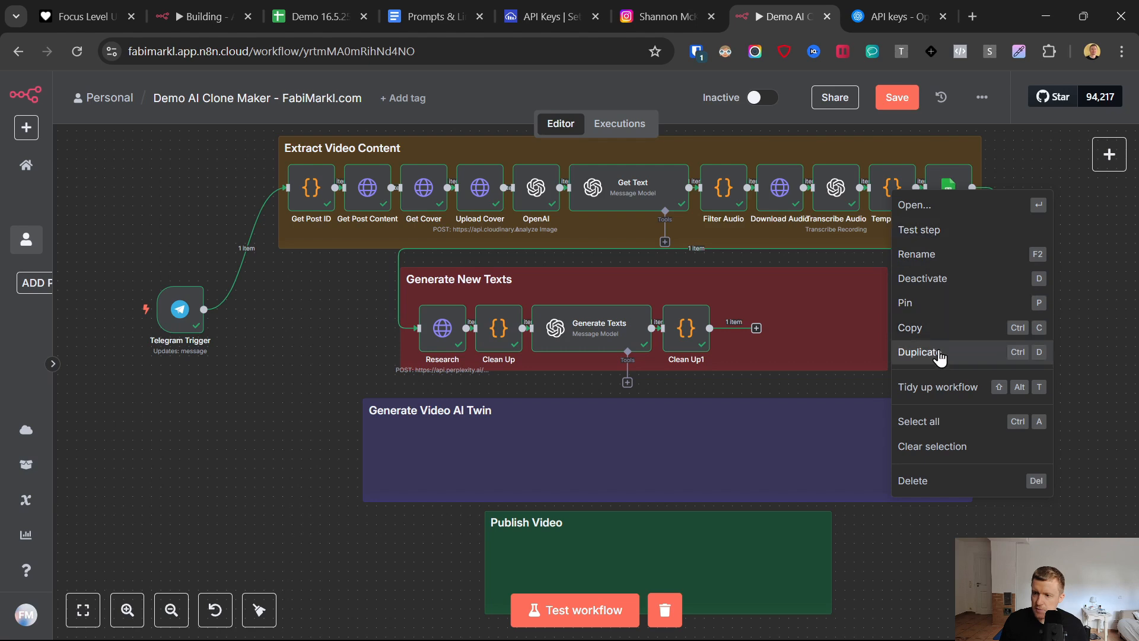
left_click(918, 352)
left_click_drag(343, 385, 742, 328)
right_click(743, 328)
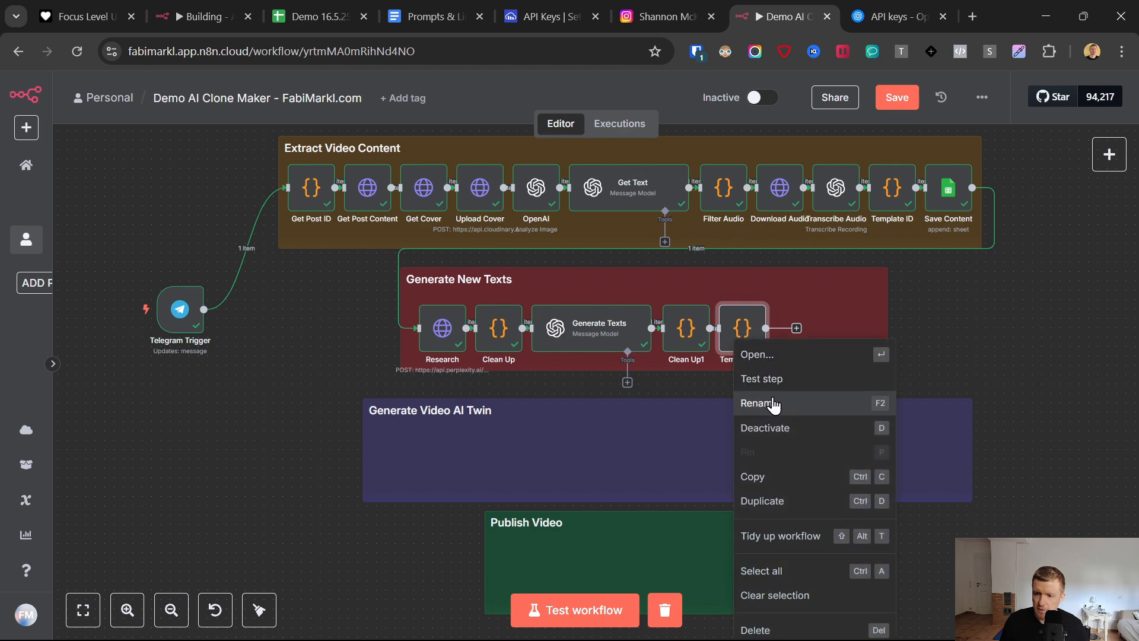
left_click(770, 359)
left_click(22, 90)
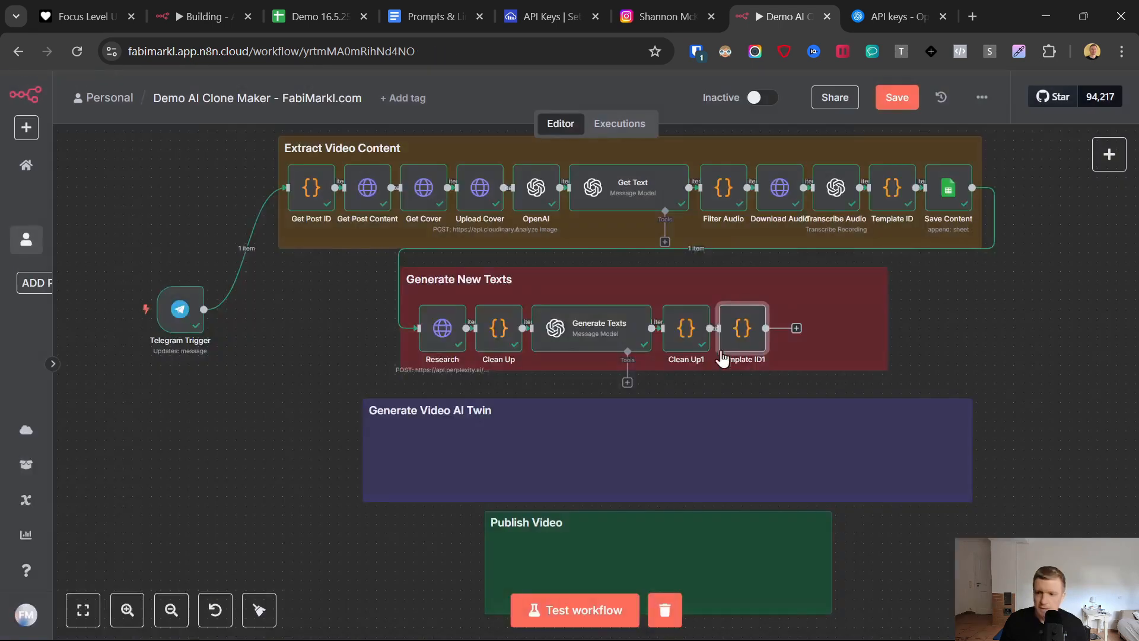
- Rename the Clean Up1 node to Split and return to the canvas
double_click(686, 329)
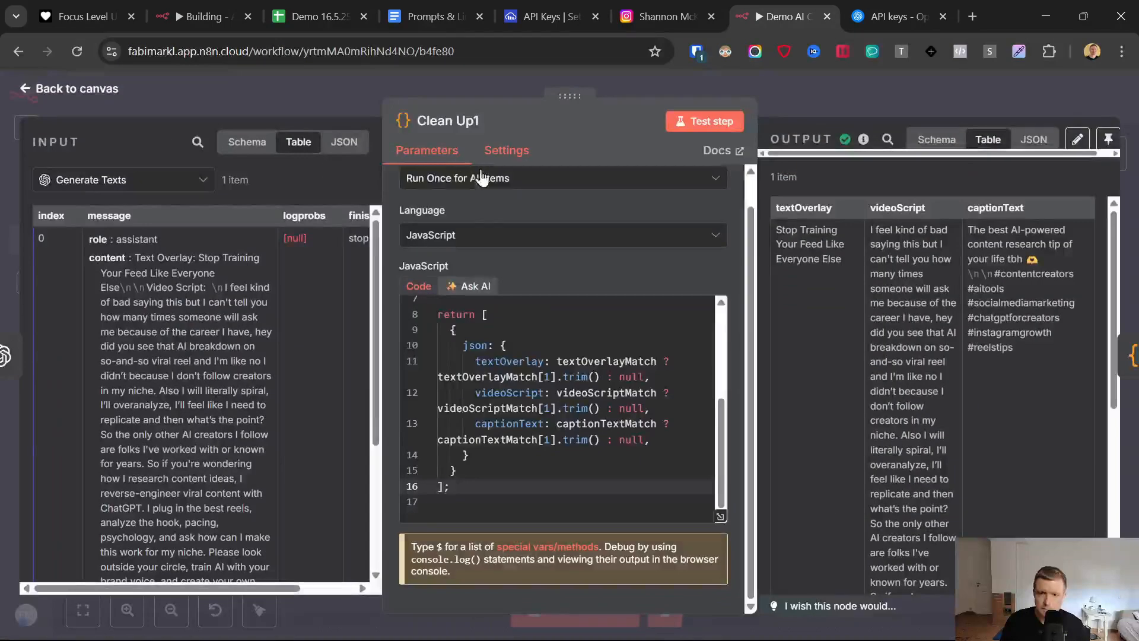
left_click(455, 124)
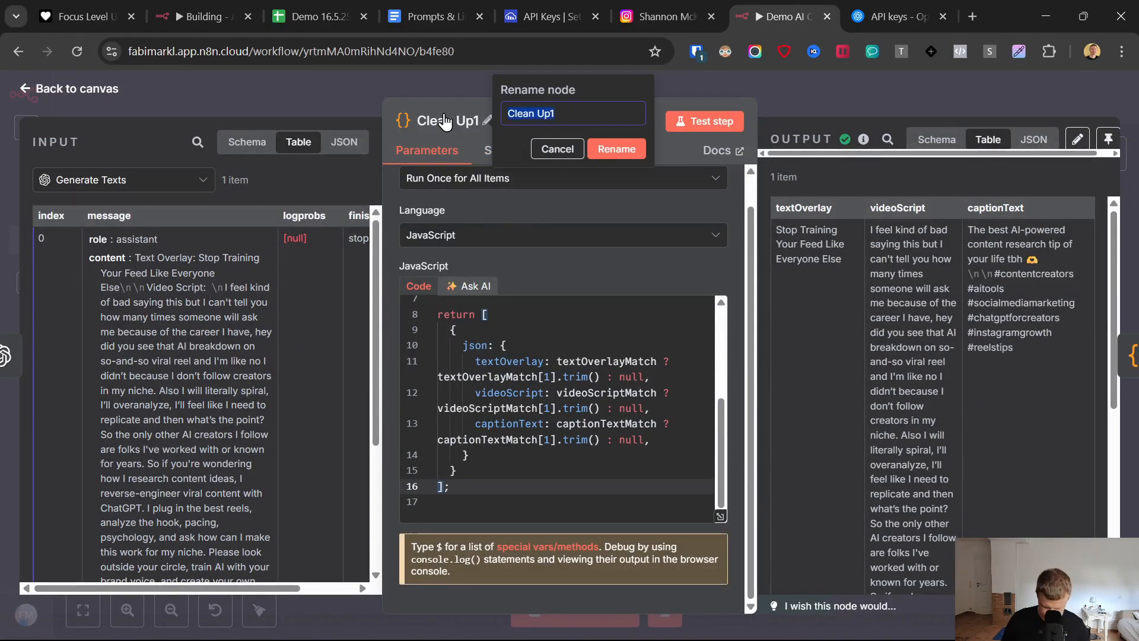
type("Split")
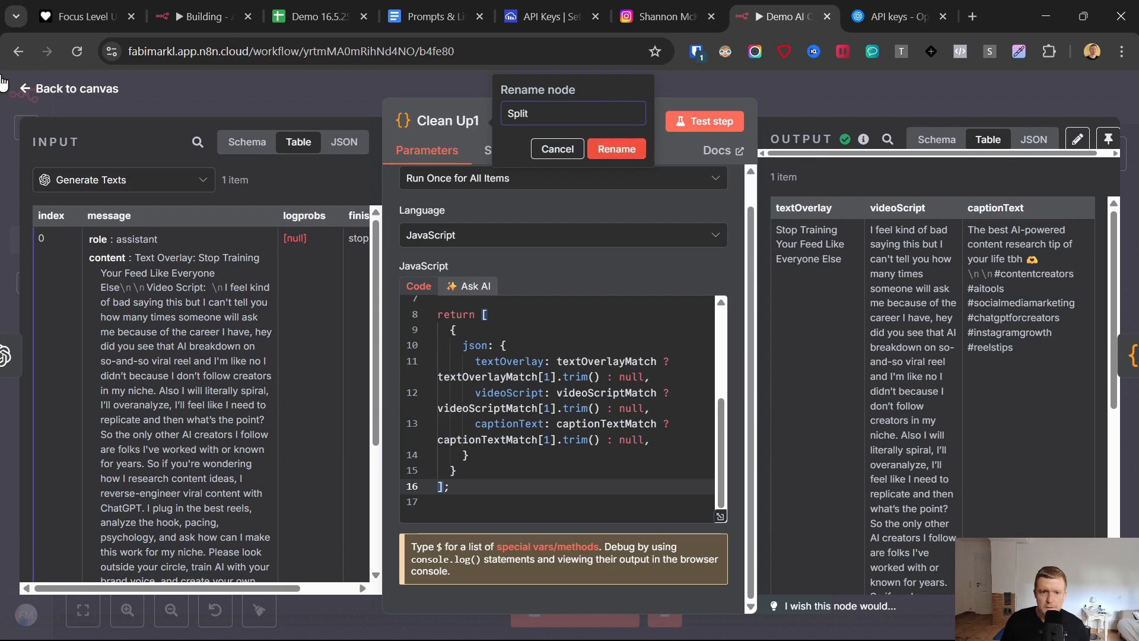
left_click(24, 90)
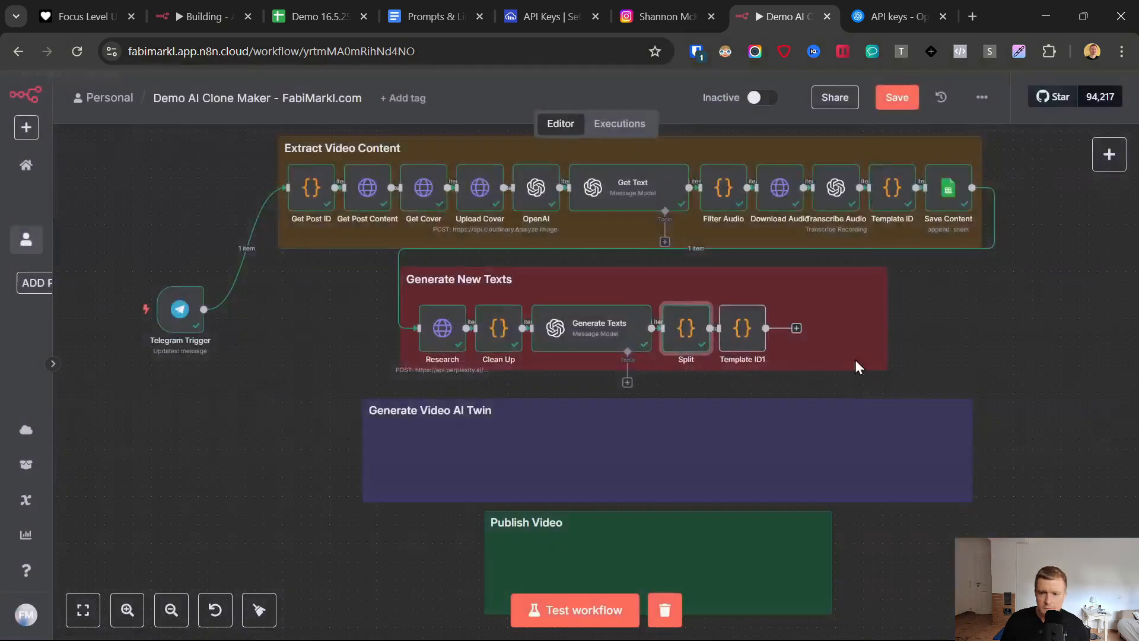
- Rename the duplicated Template ID node to Video ID and test it to generate a random code
double_click(742, 328)
left_click(457, 120)
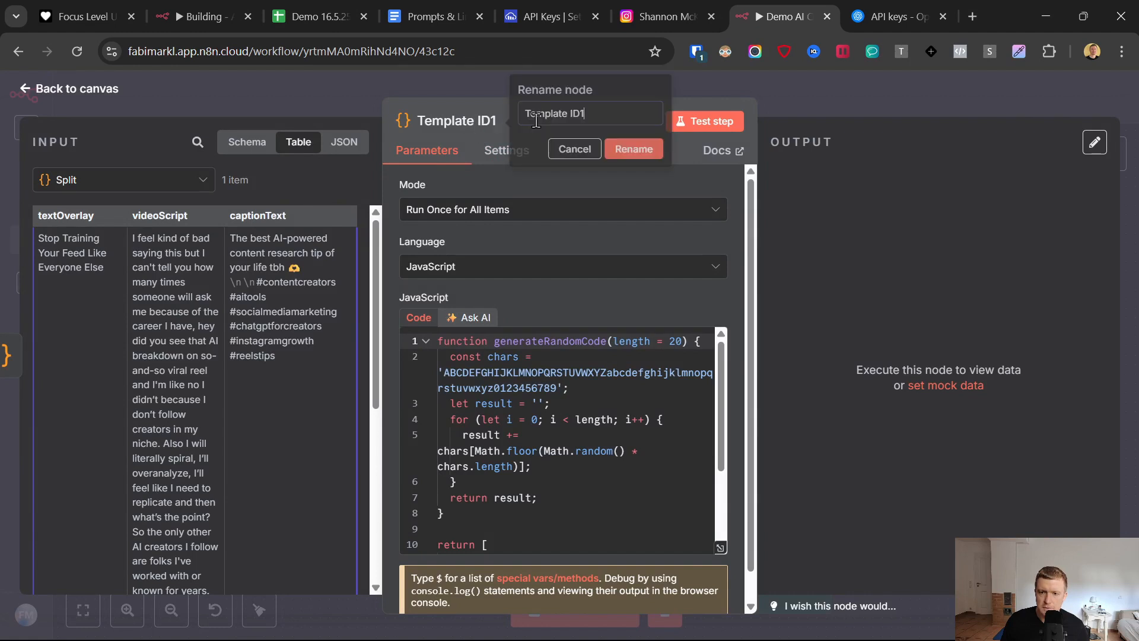
key("BackSpace")
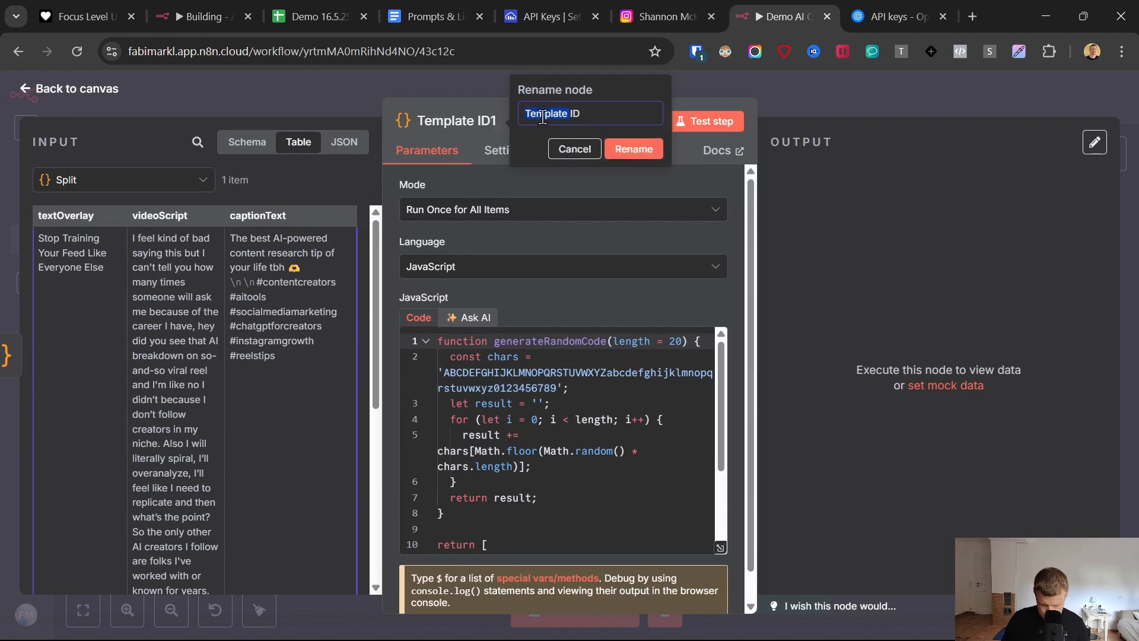
type("Video")
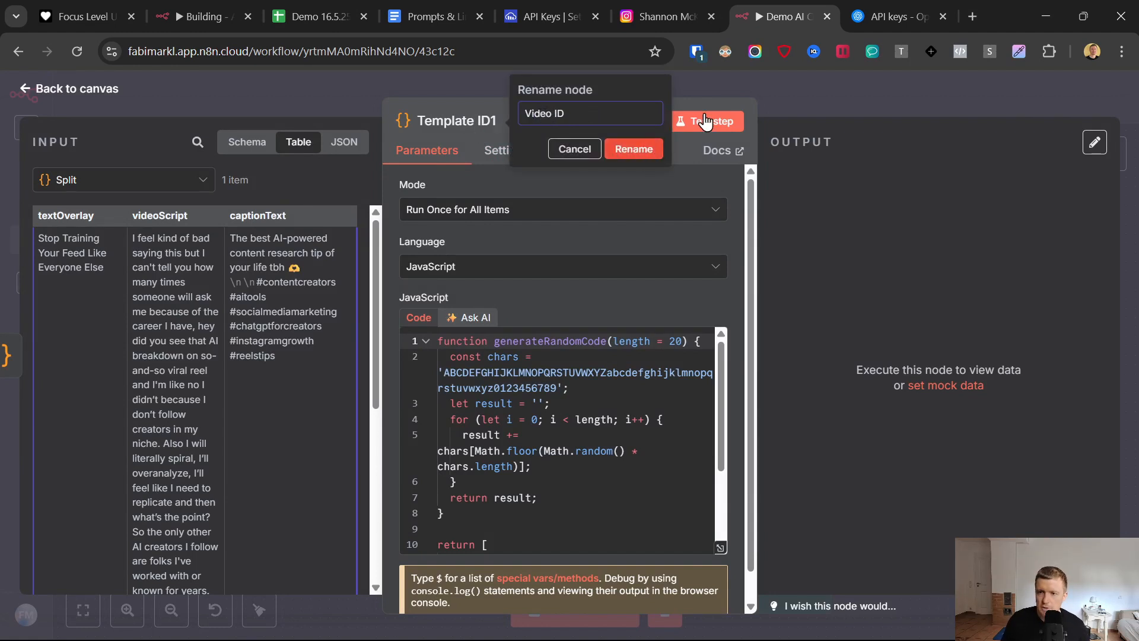
left_click(709, 122)
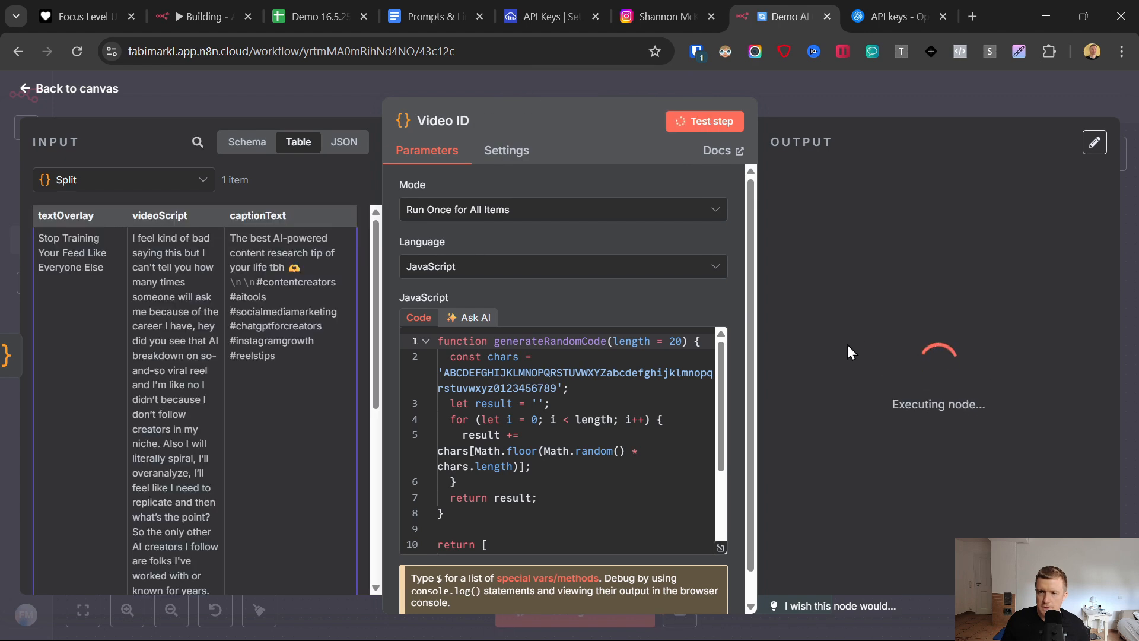
double_click(846, 229)
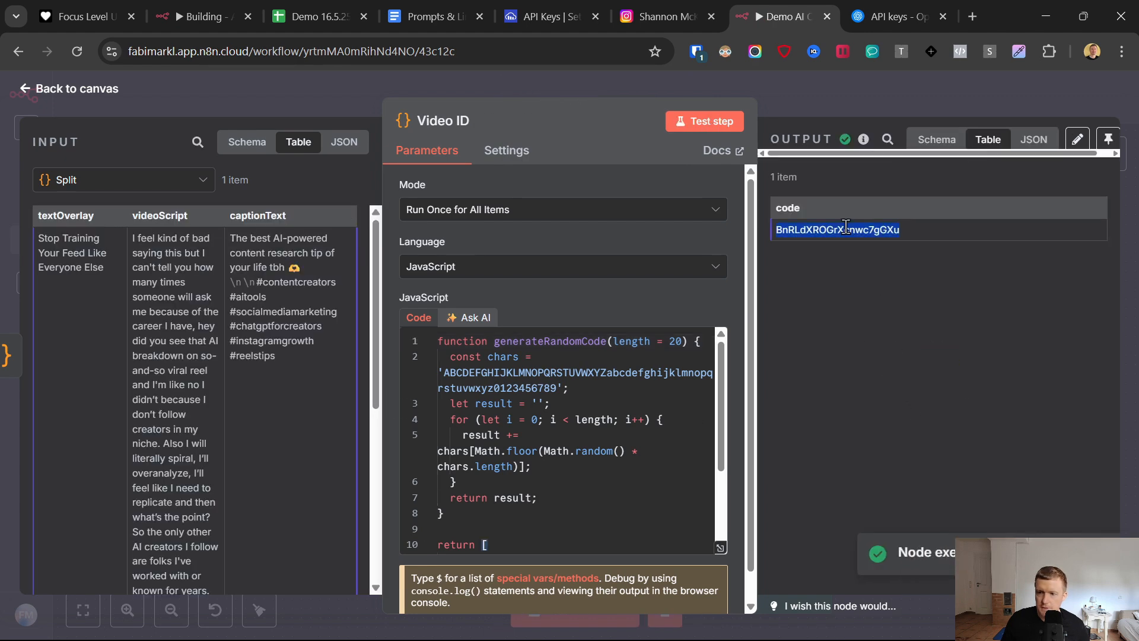
left_click(24, 90)
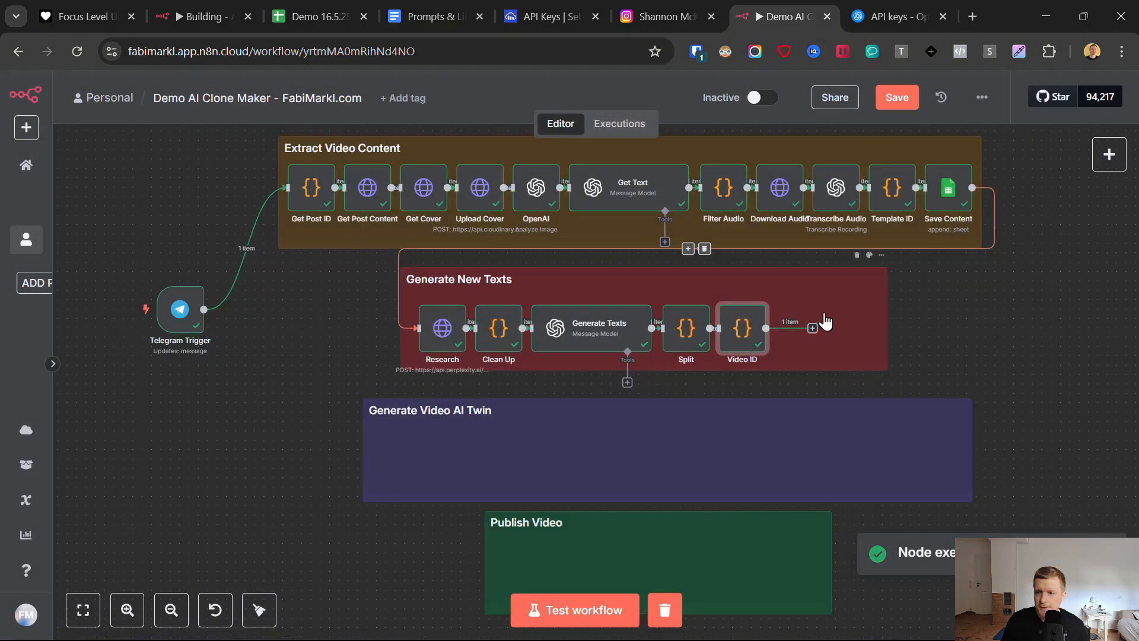
- Duplicate the Save Content node and connect the copy after the Video ID node in the Generate New Texts section
left_click(814, 328)
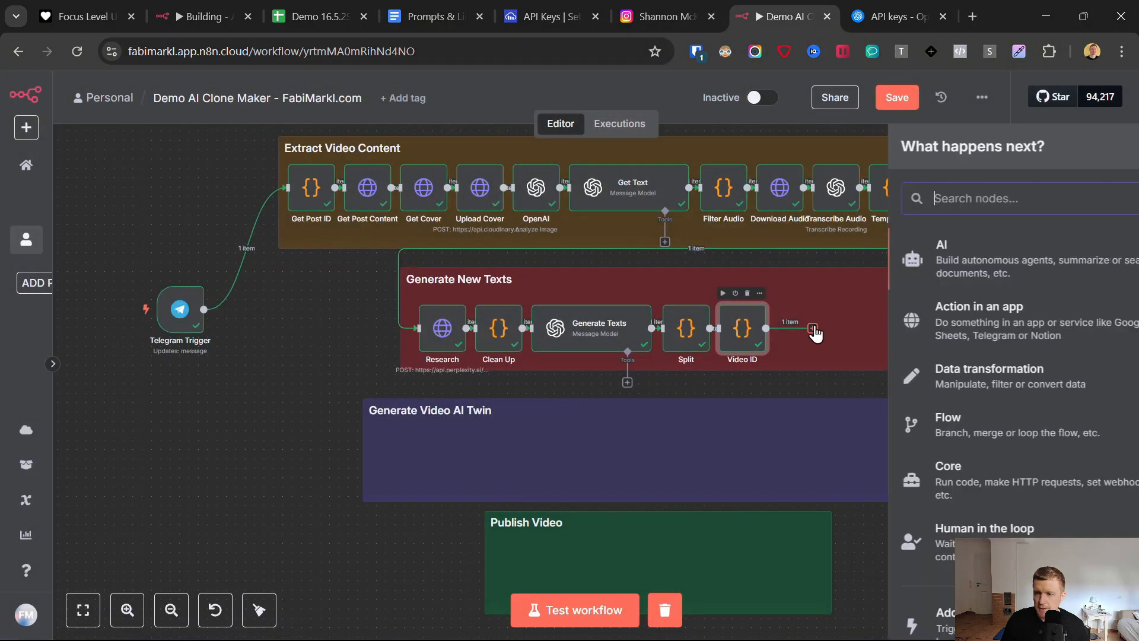
left_click(386, 391)
right_click(943, 197)
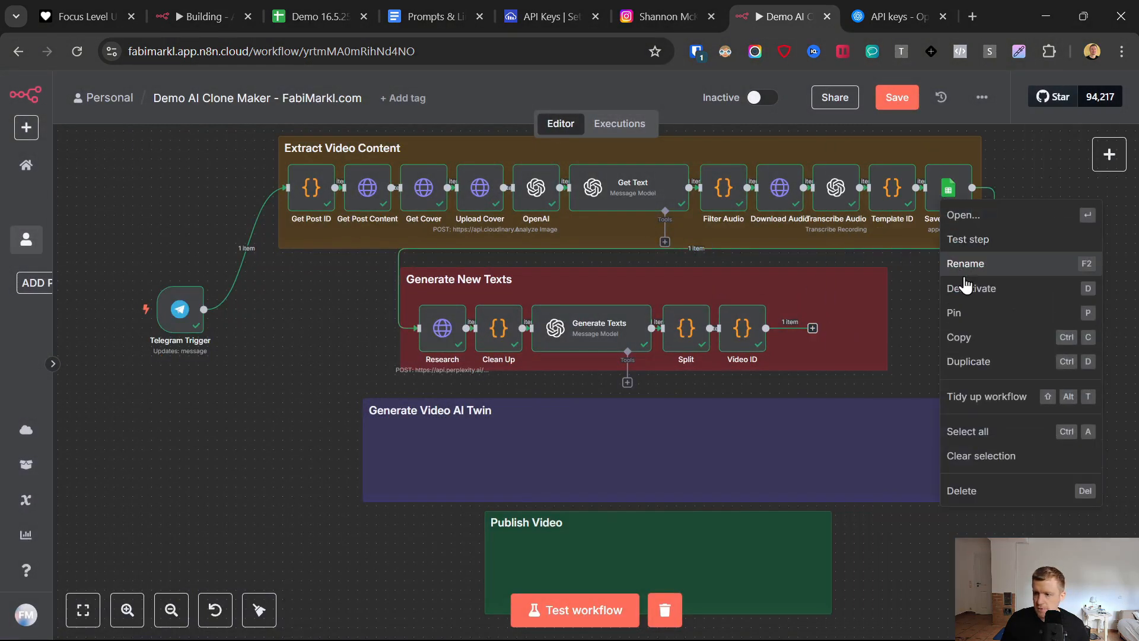
left_click(978, 361)
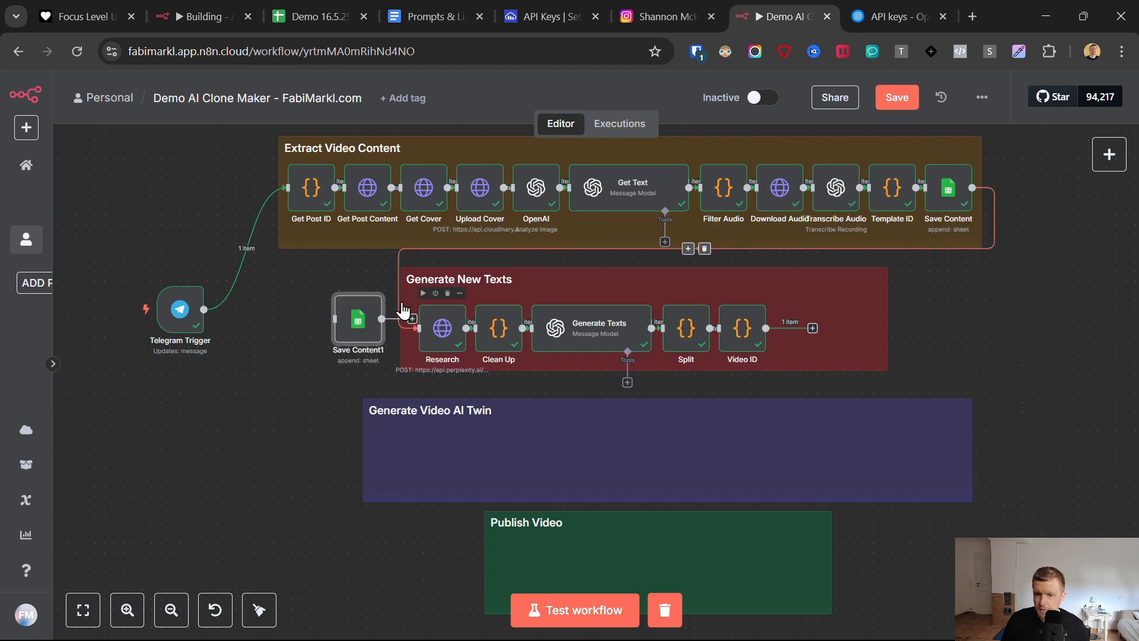
left_click_drag(359, 325, 795, 329)
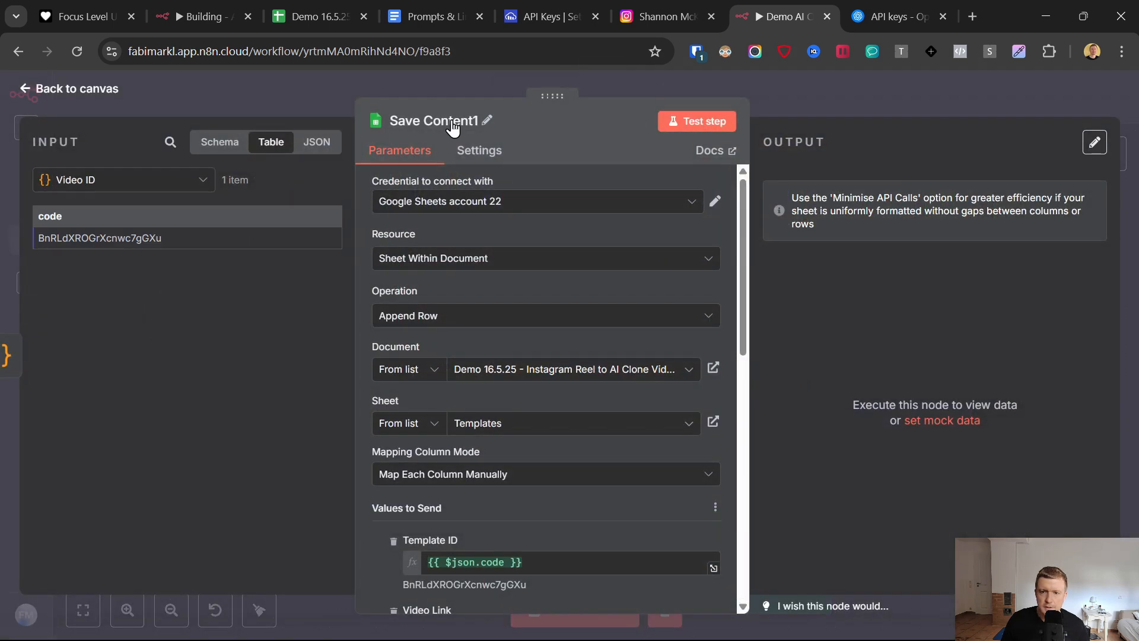
- Rename the duplicated Google Sheets node to Save Texts
left_click(452, 124)
left_click_drag(585, 113, 516, 114)
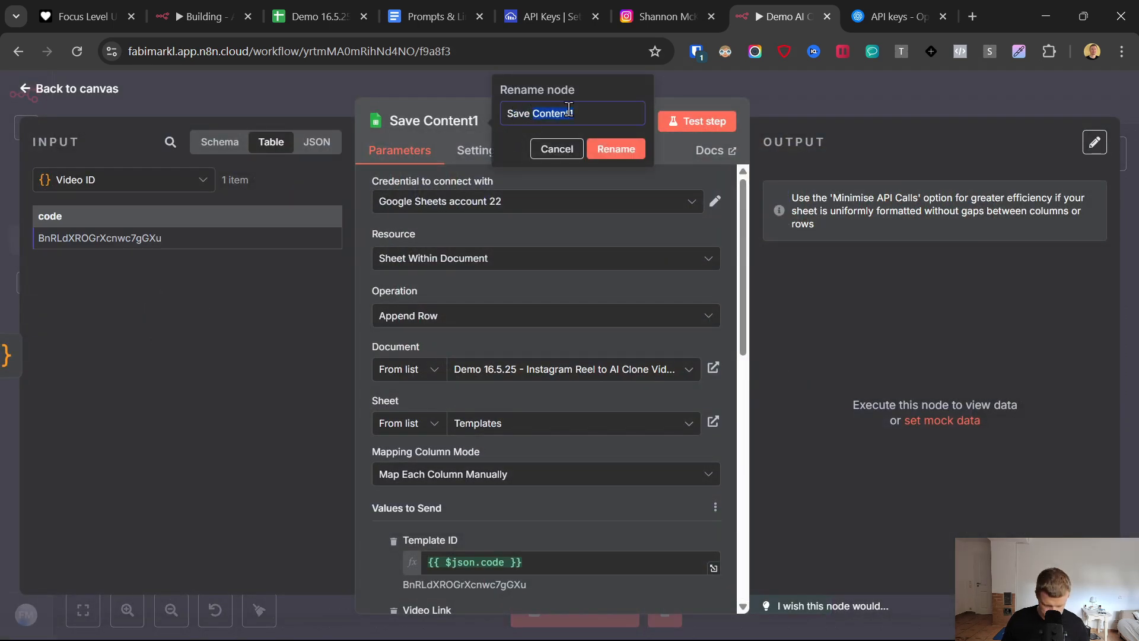
type("Texts")
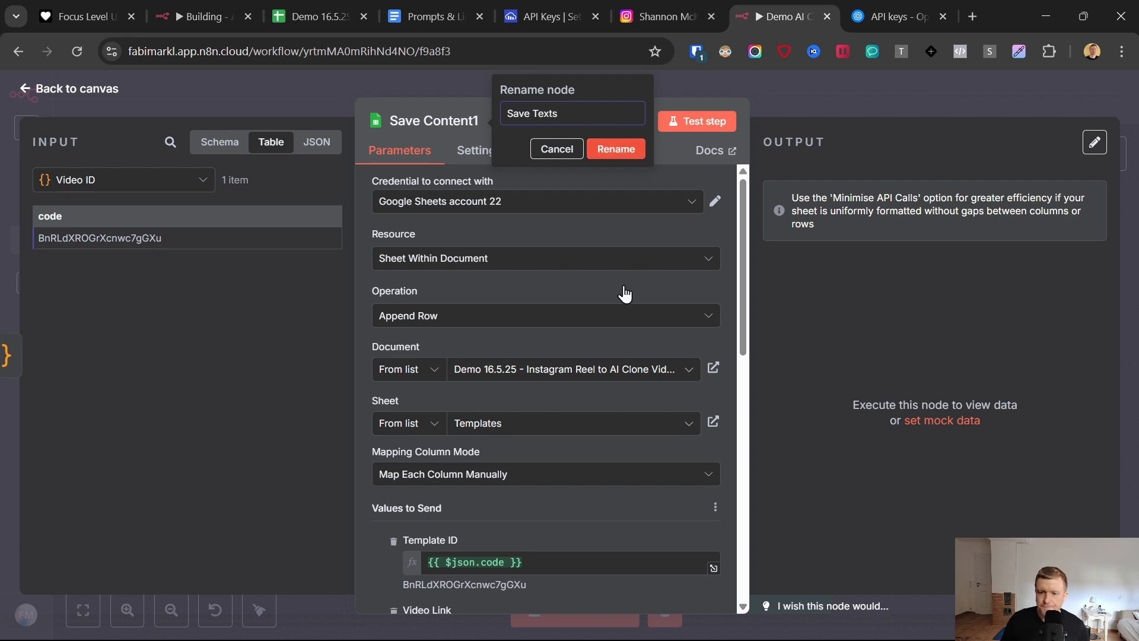
key("Return")
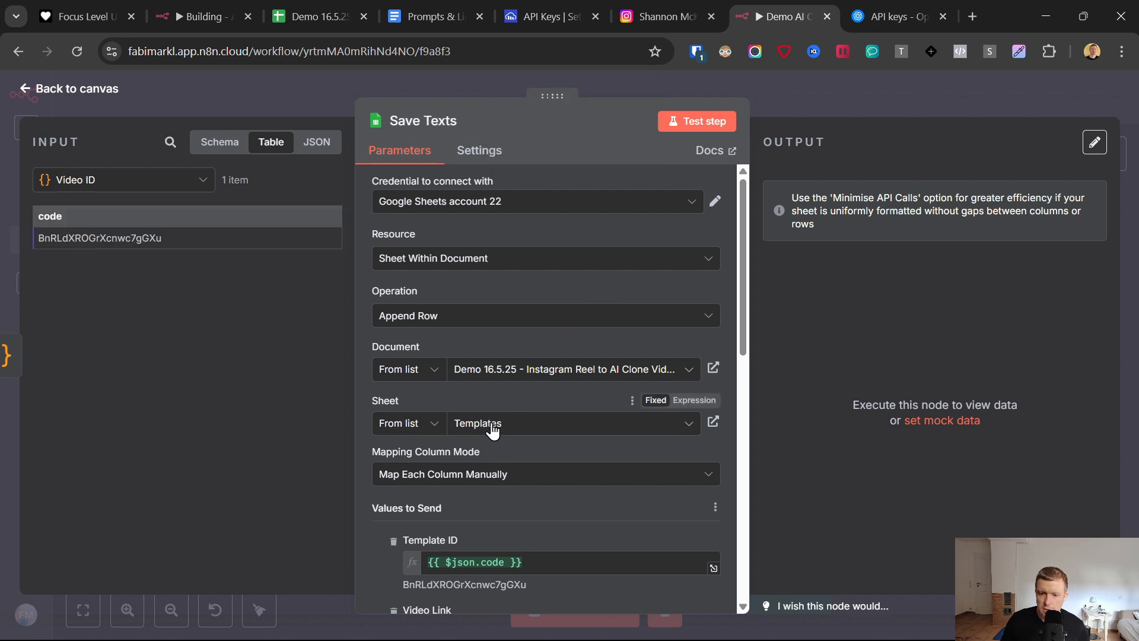
- Set the target sheet to Generated Post and check that sheet's column headers in the spreadsheet
left_click(492, 423)
scroll(474, 392, "down", 1)
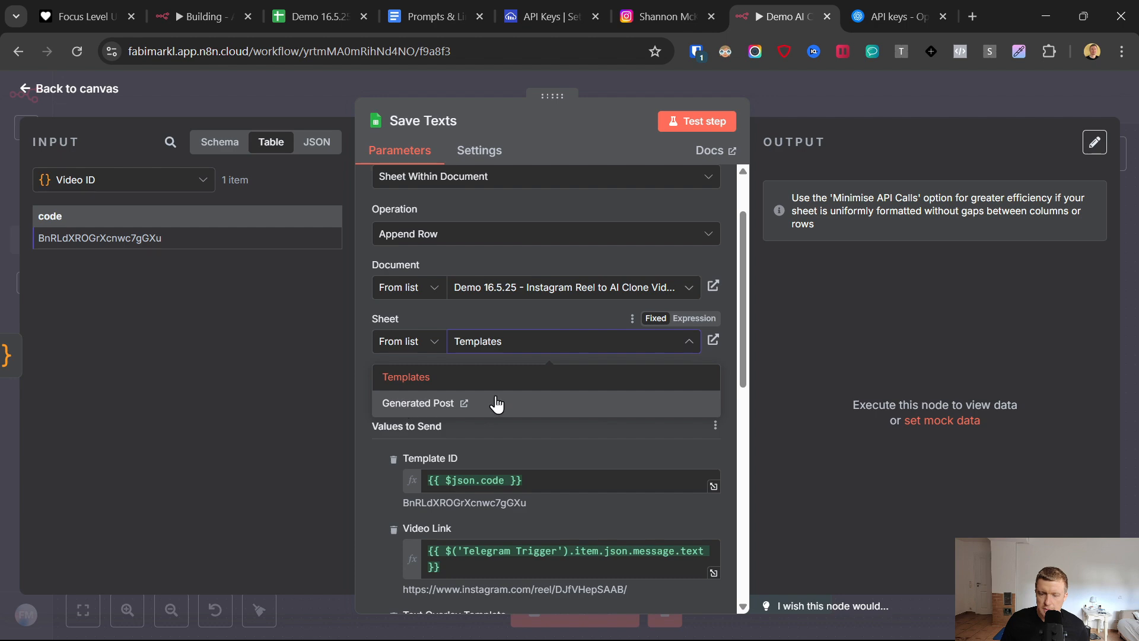
left_click(494, 403)
left_click(326, 16)
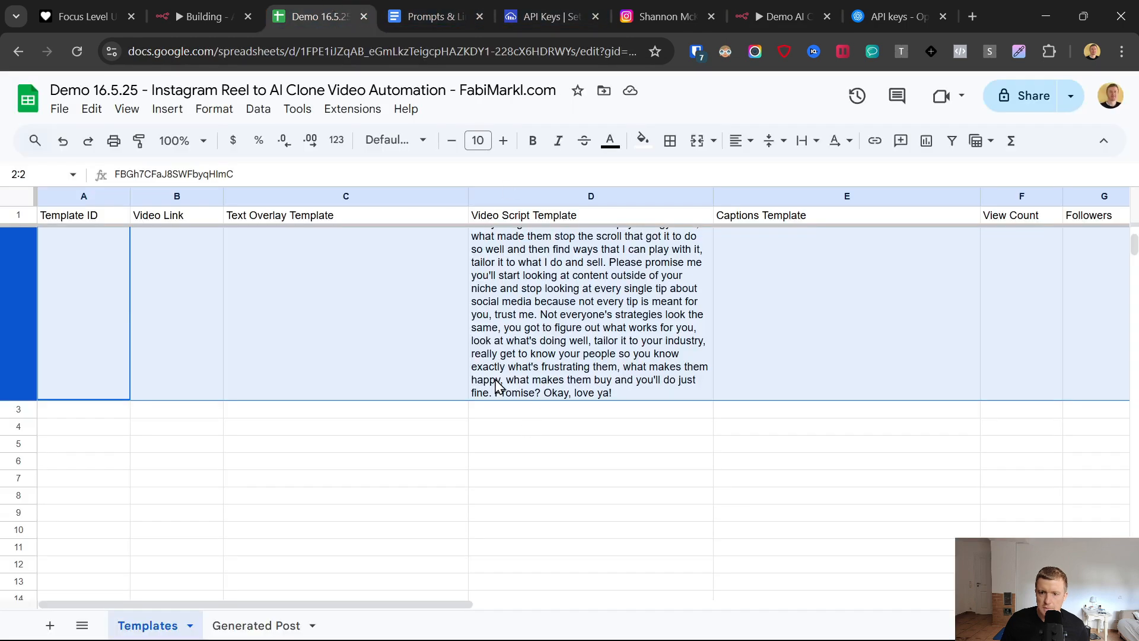
left_click(243, 623)
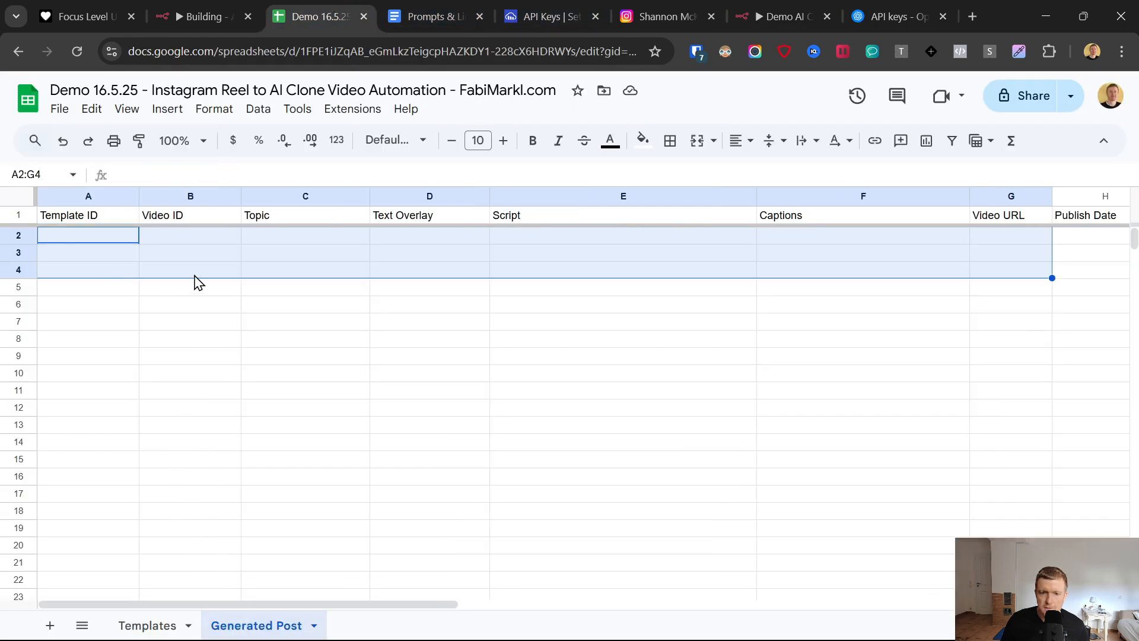
left_click(821, 8)
- Map the Template ID column to the Template ID node's code and the Video ID column to the Video ID node's code
scroll(564, 343, "down", 3)
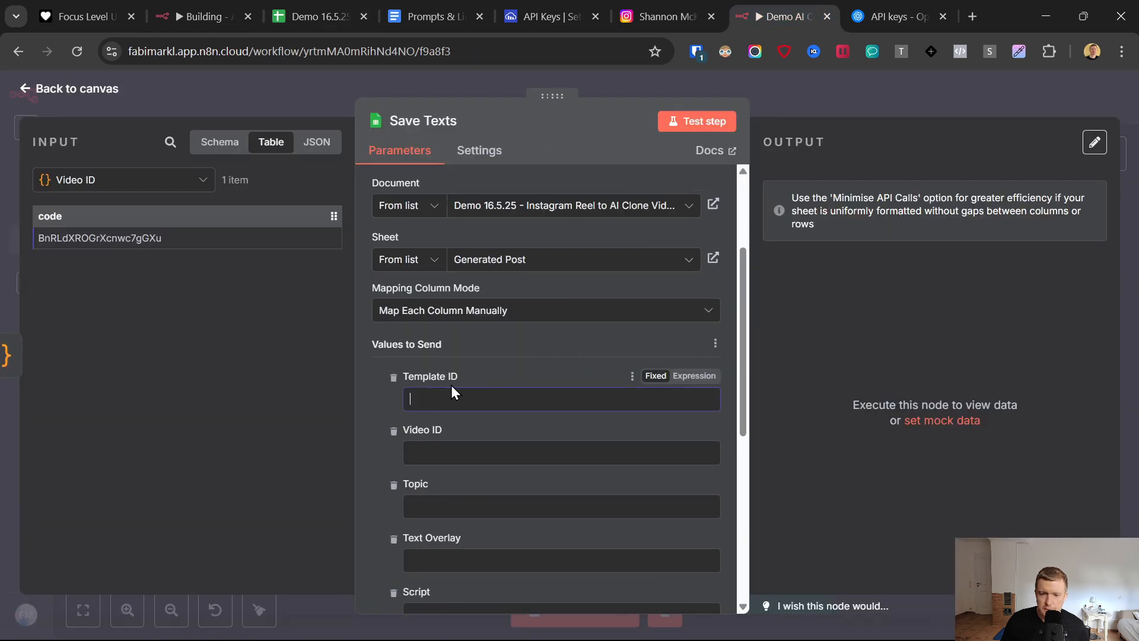
left_click(481, 389)
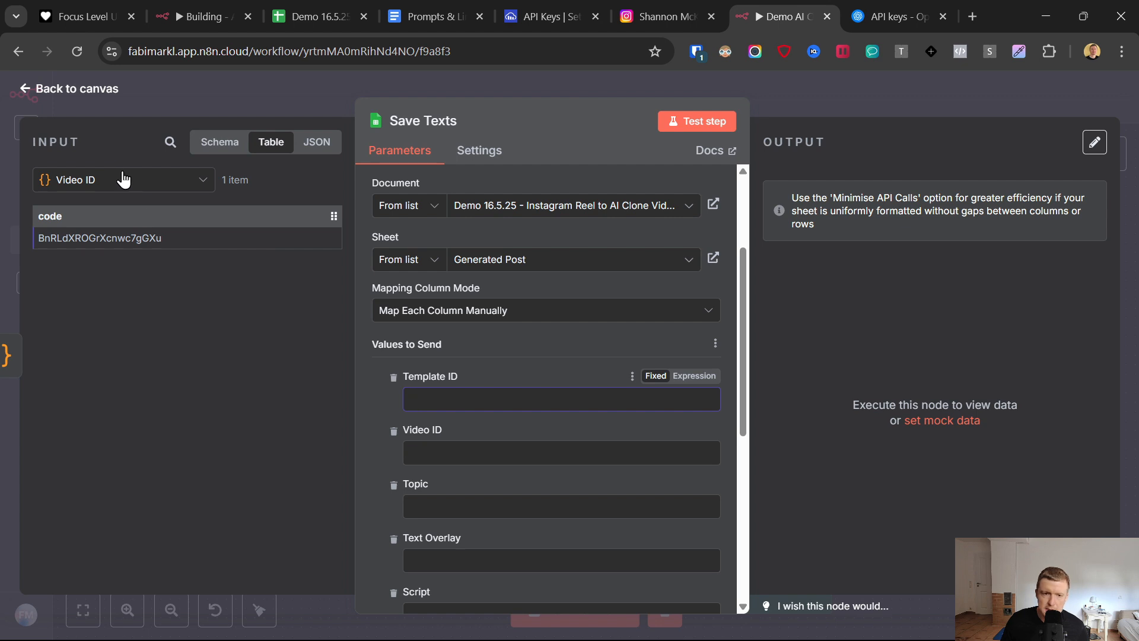
left_click(83, 186)
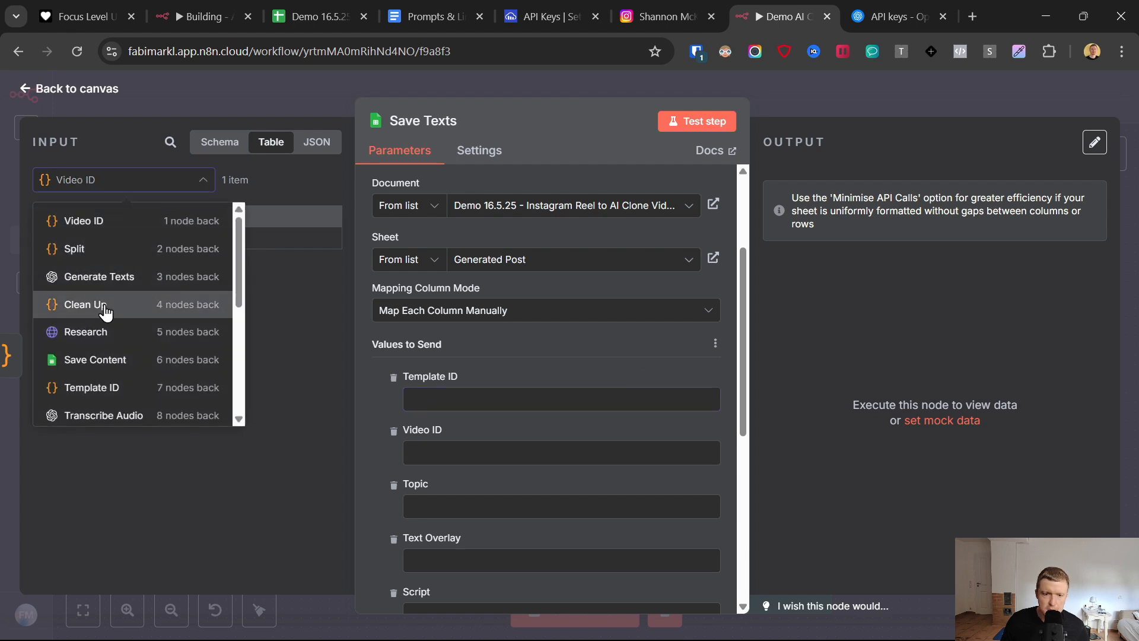
left_click(104, 387)
left_click_drag(67, 213, 452, 399)
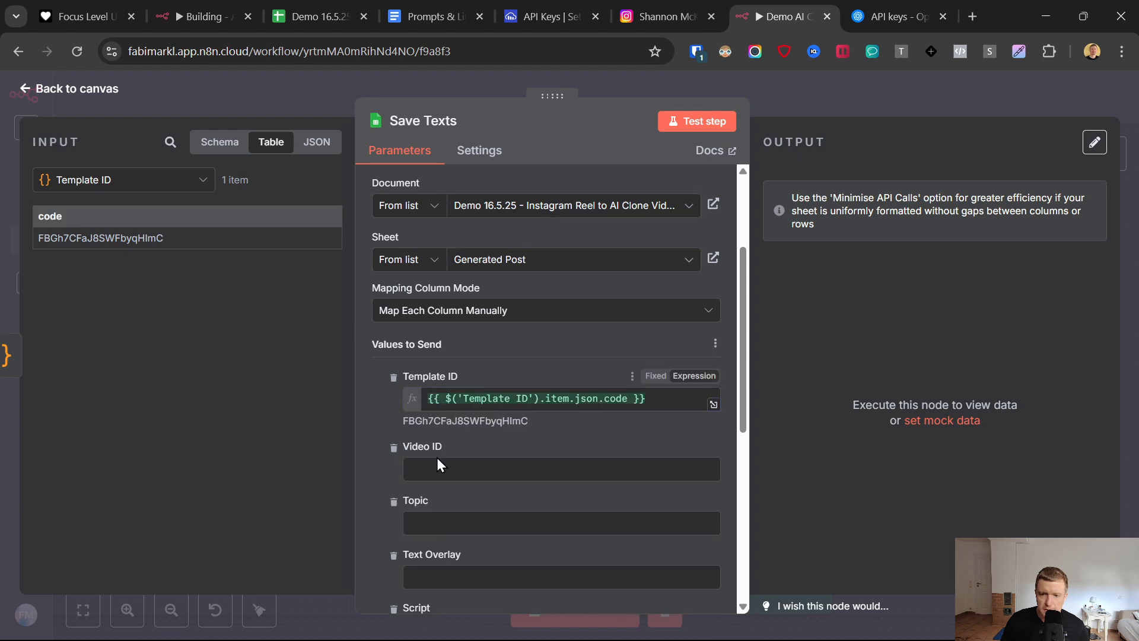
left_click(137, 181)
left_click(88, 221)
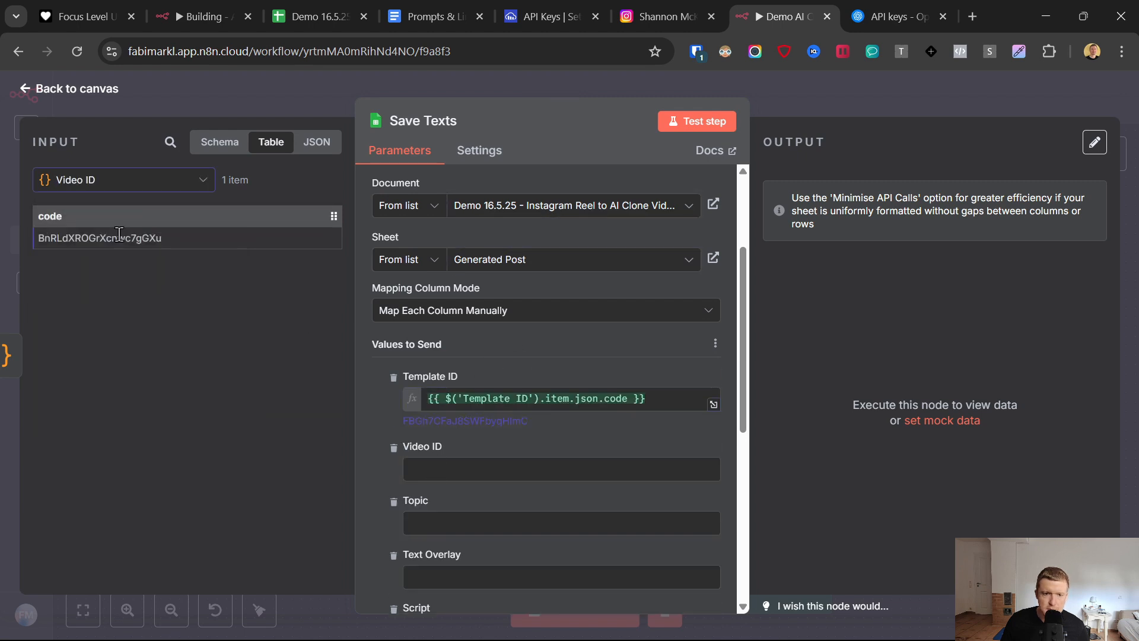
left_click_drag(60, 217, 455, 479)
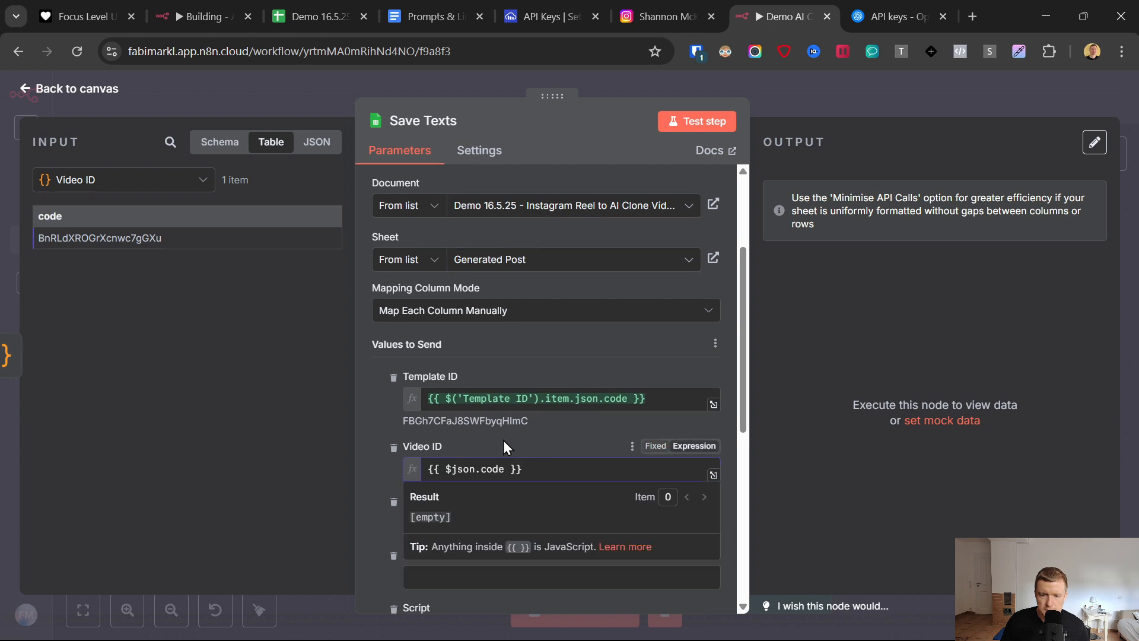
- Map Text Overlay, Script and Captions to the Split node's textOverlay, videoScript and captionText fields
scroll(504, 427, "down", 4)
left_click(82, 184)
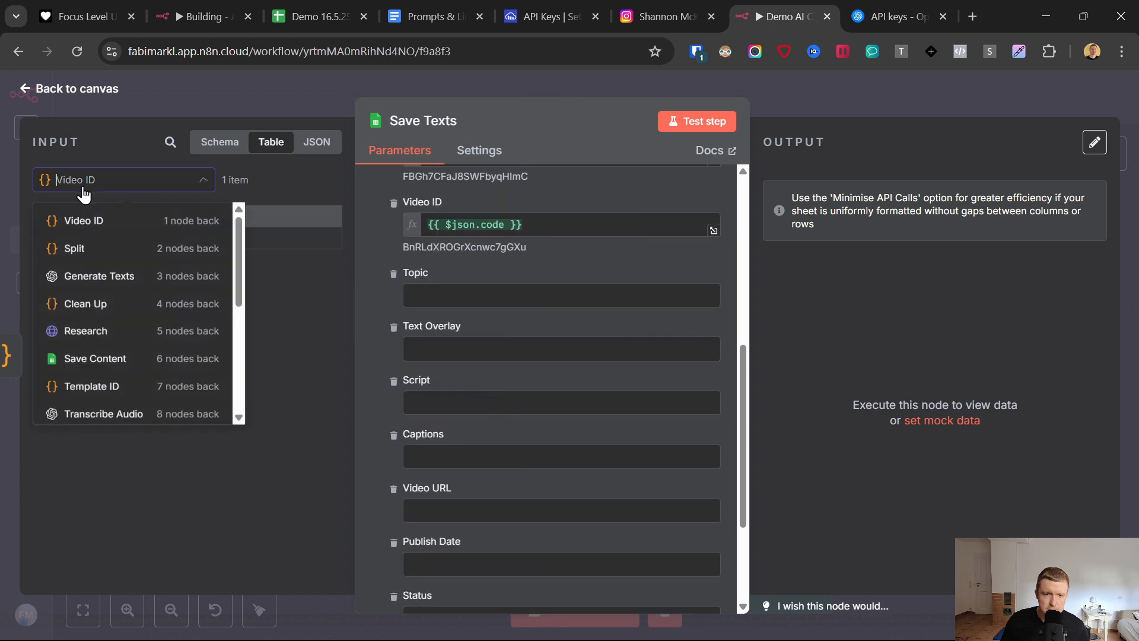
left_click(47, 248)
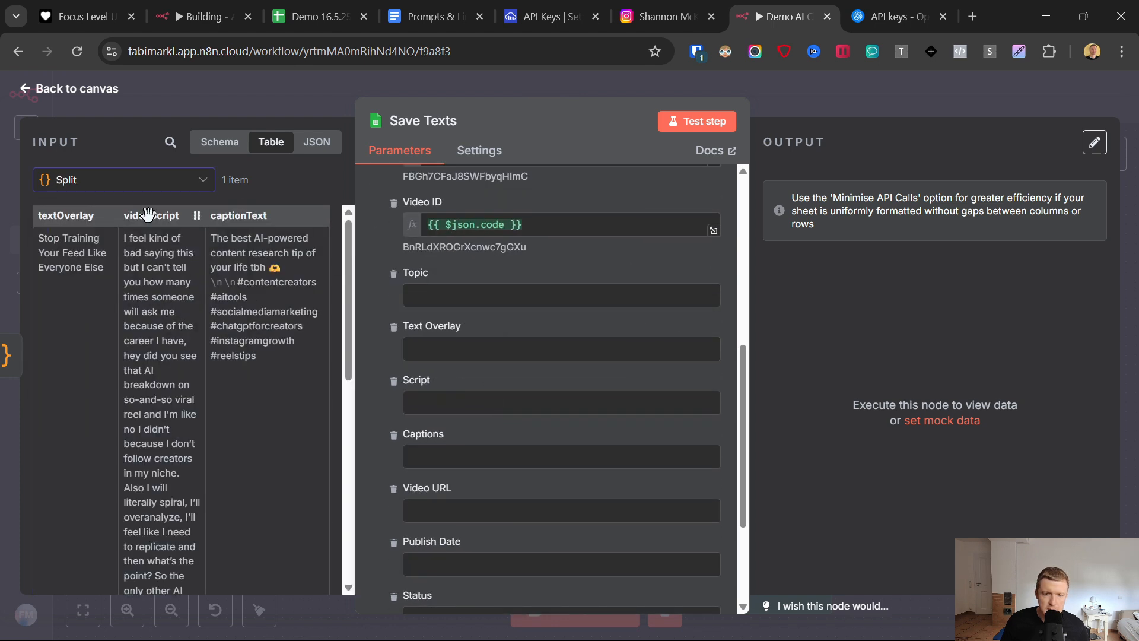
left_click_drag(66, 215, 480, 357)
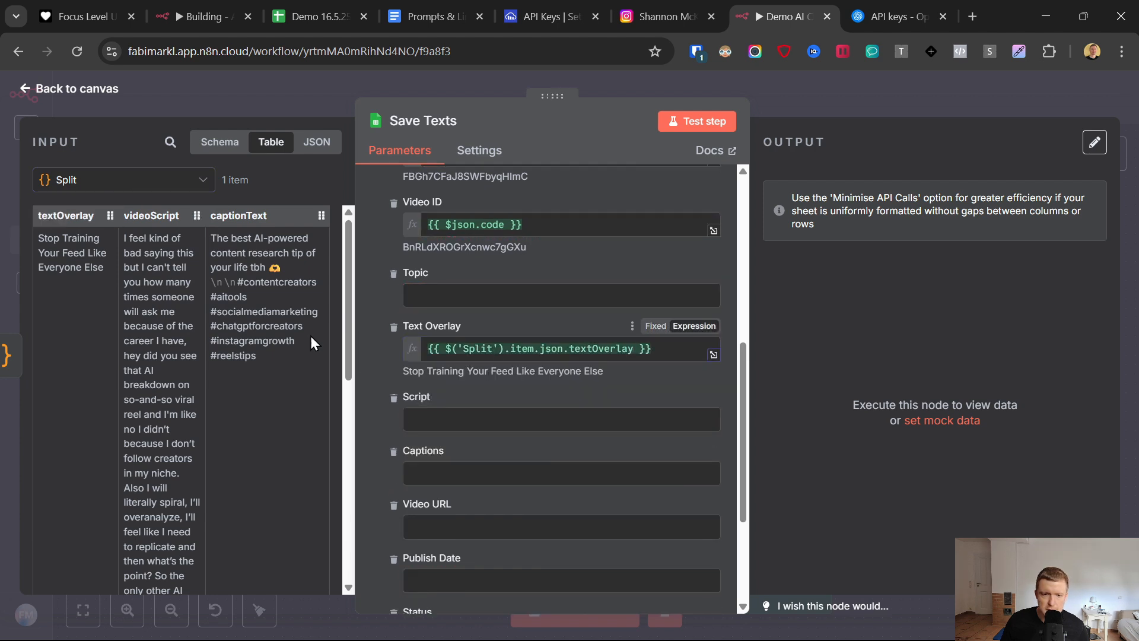
left_click_drag(123, 217, 221, 241)
left_click_drag(436, 426, 436, 426)
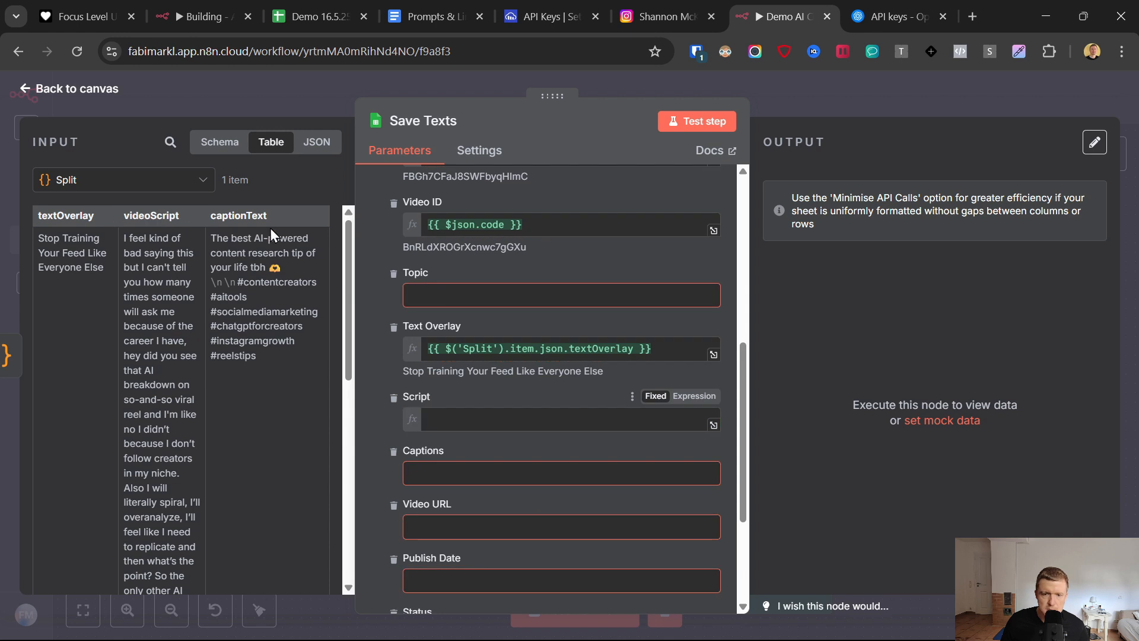
scroll(557, 410, "down", 1)
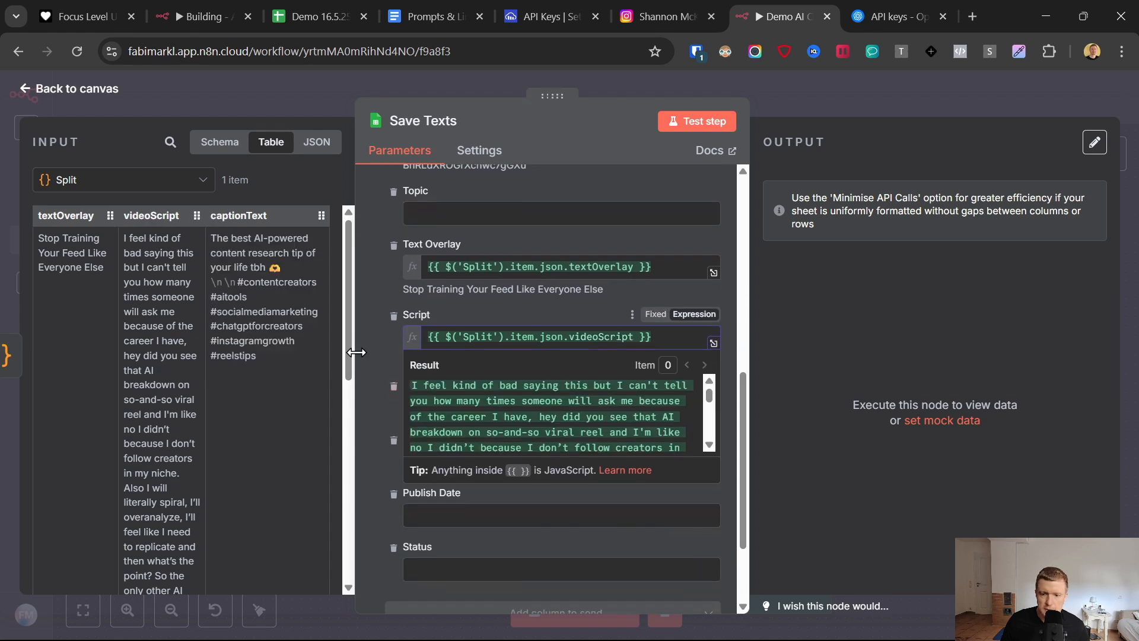
left_click(390, 332)
left_click_drag(238, 215, 427, 408)
left_click(377, 406)
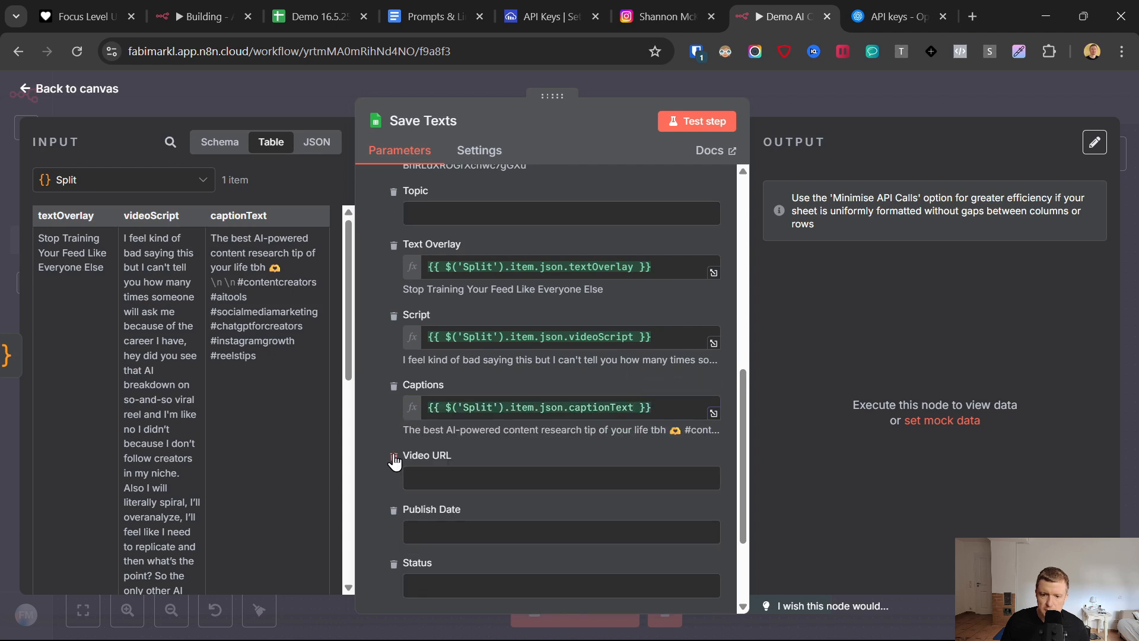
- Remove the Video URL, Publish Date and Status columns from the values to send
left_click(393, 457)
left_click(394, 456)
left_click(394, 456)
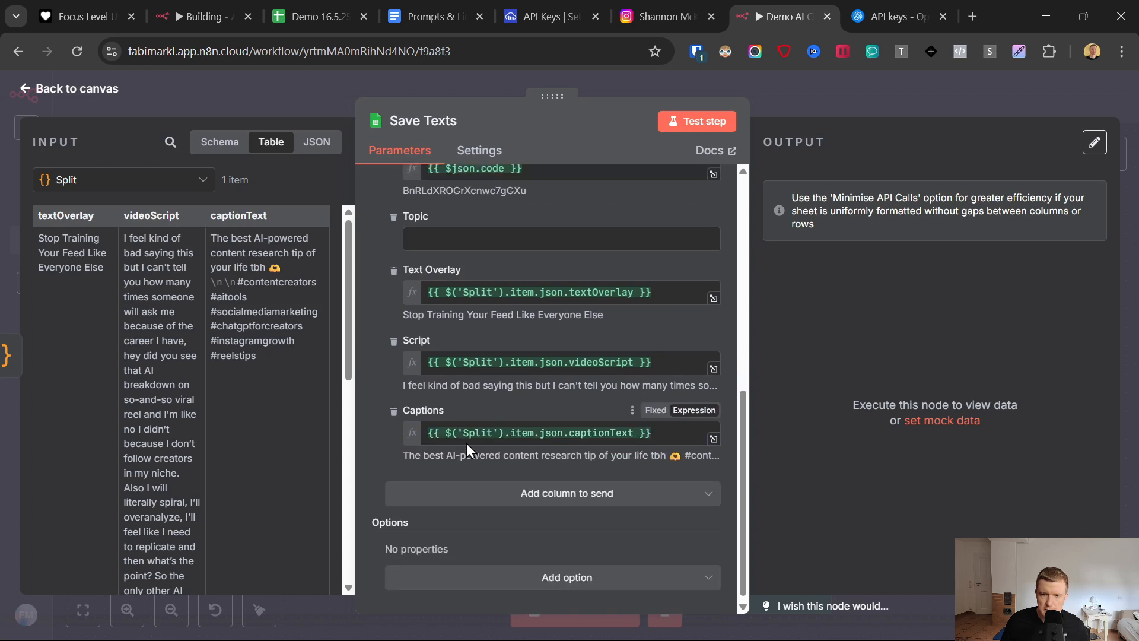
- Map the Topic column to the Clean Up node's cleanedResponse field
scroll(466, 443, "up", 2)
left_click(415, 315)
left_click(64, 187)
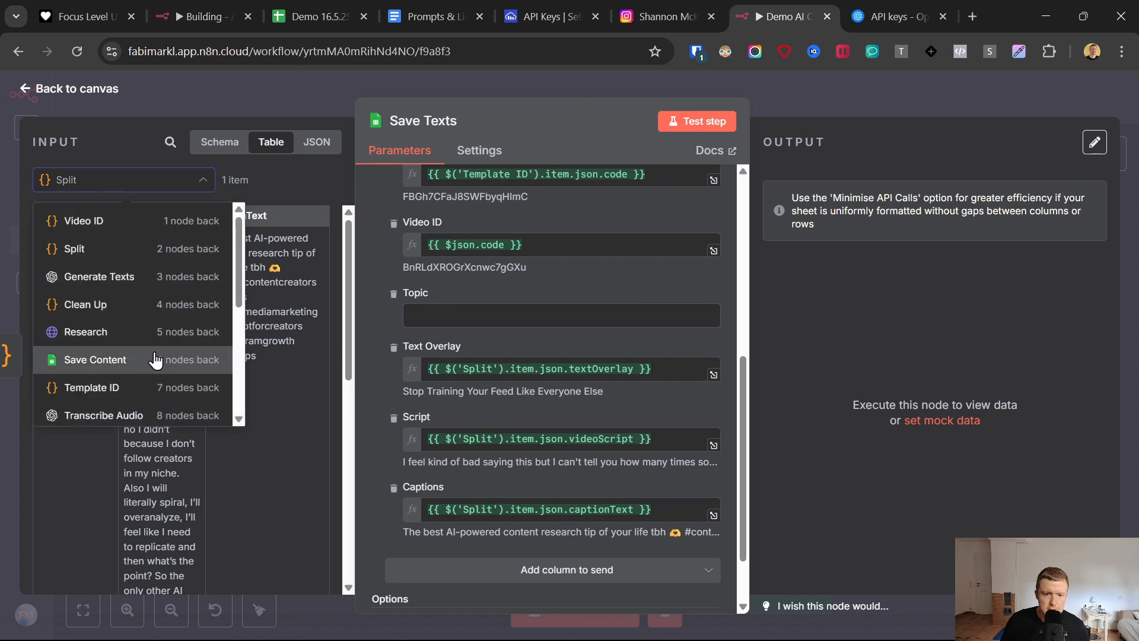
left_click(143, 306)
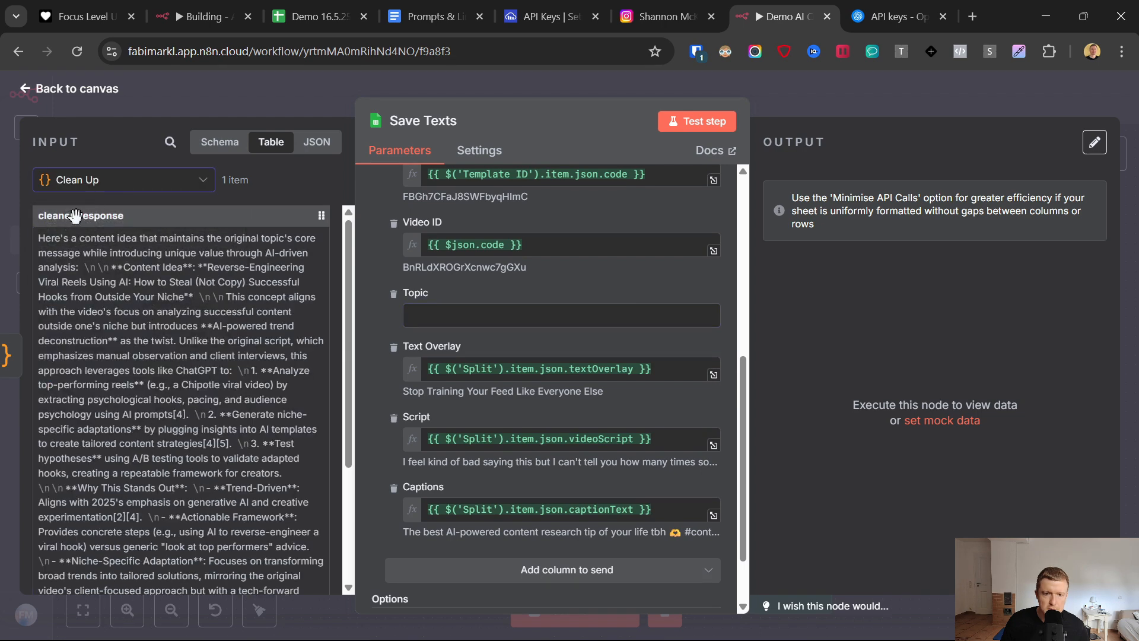
left_click_drag(75, 215, 525, 320)
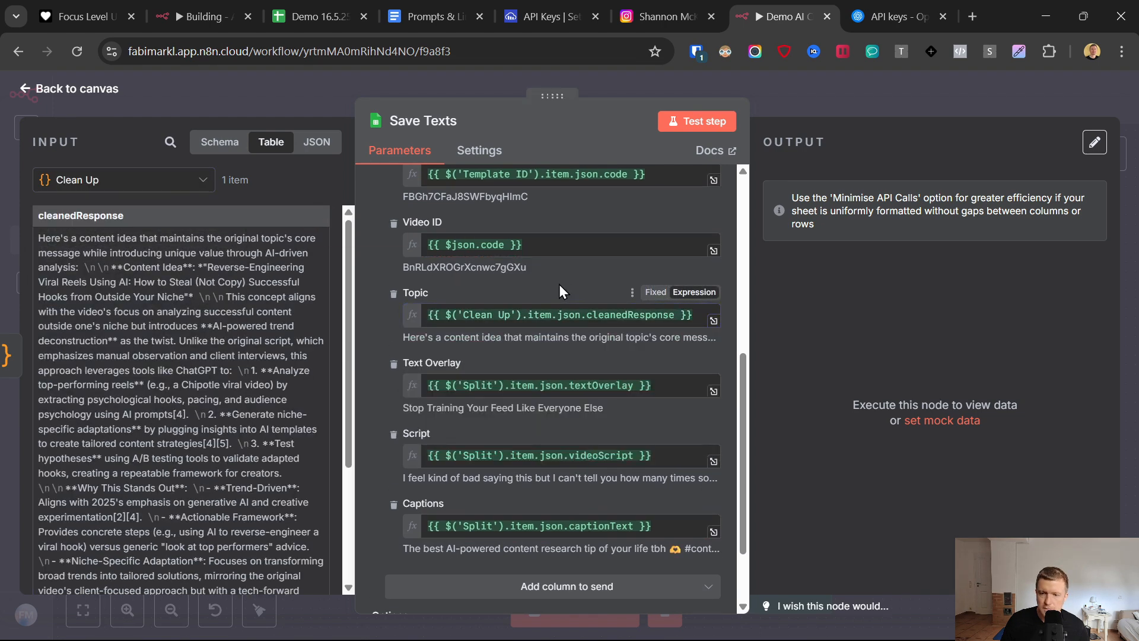
- Test the Save Texts node and check the appended row in the Generated Post sheet
scroll(559, 283, "down", 2)
scroll(632, 301, "up", 6)
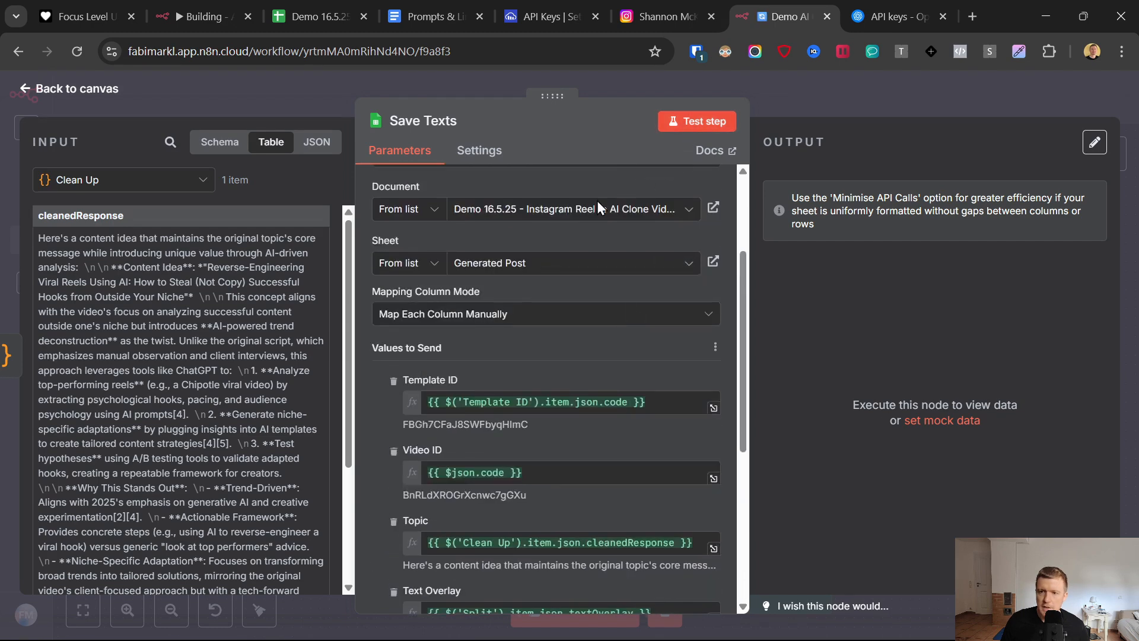
left_click(315, 16)
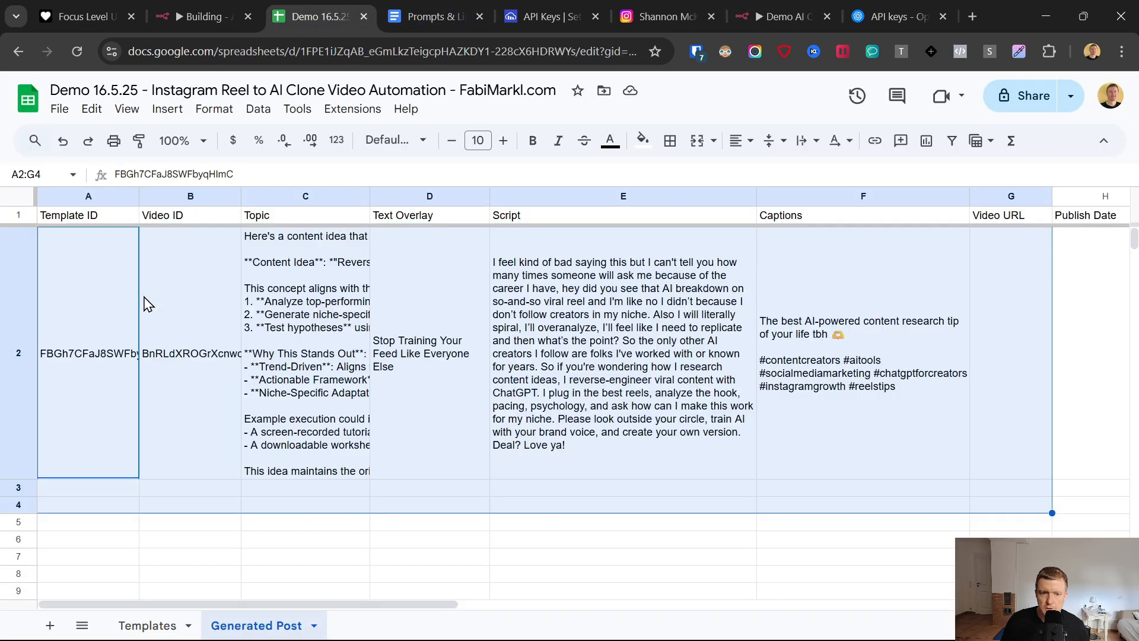
left_click(8, 298)
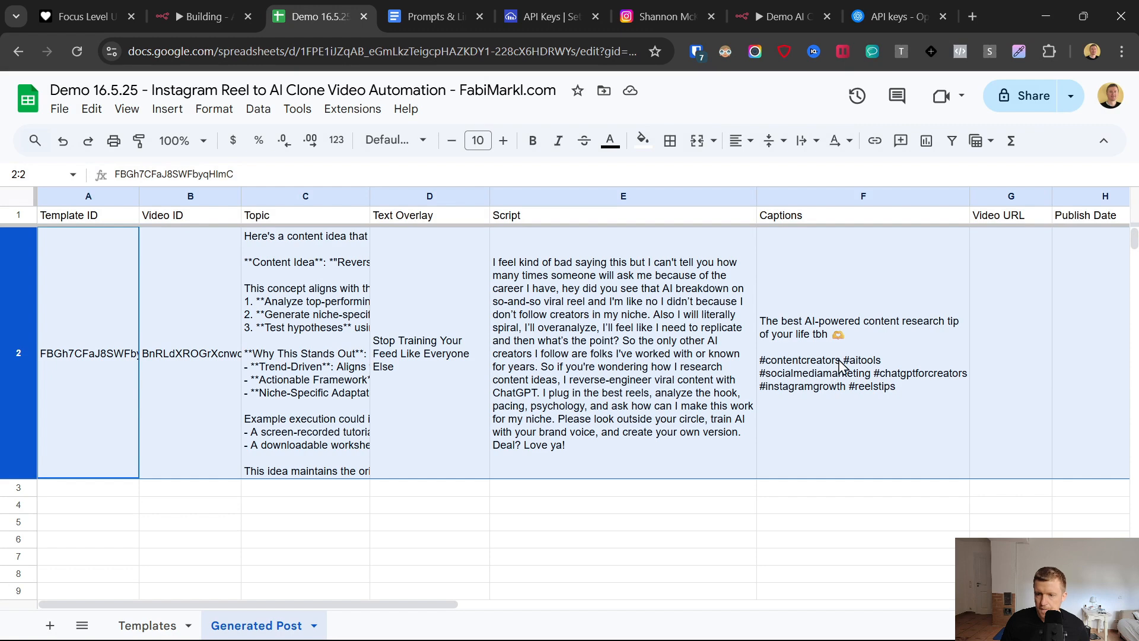
left_click(841, 364)
- Return to the n8n canvas and save the workflow
left_click(783, 16)
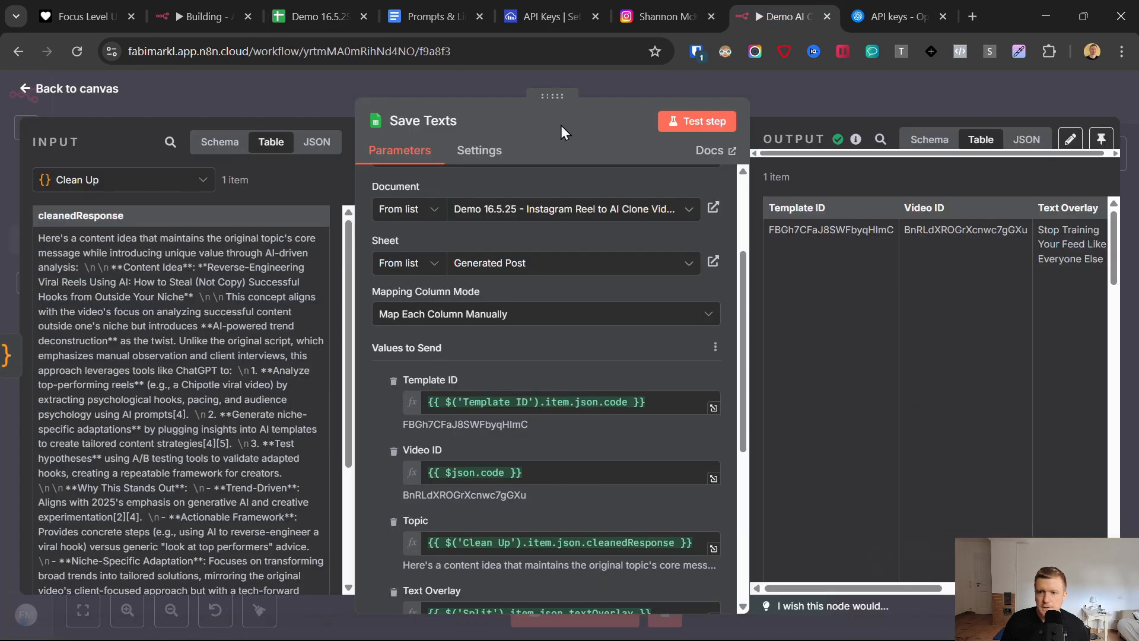
left_click(874, 84)
left_click(895, 97)
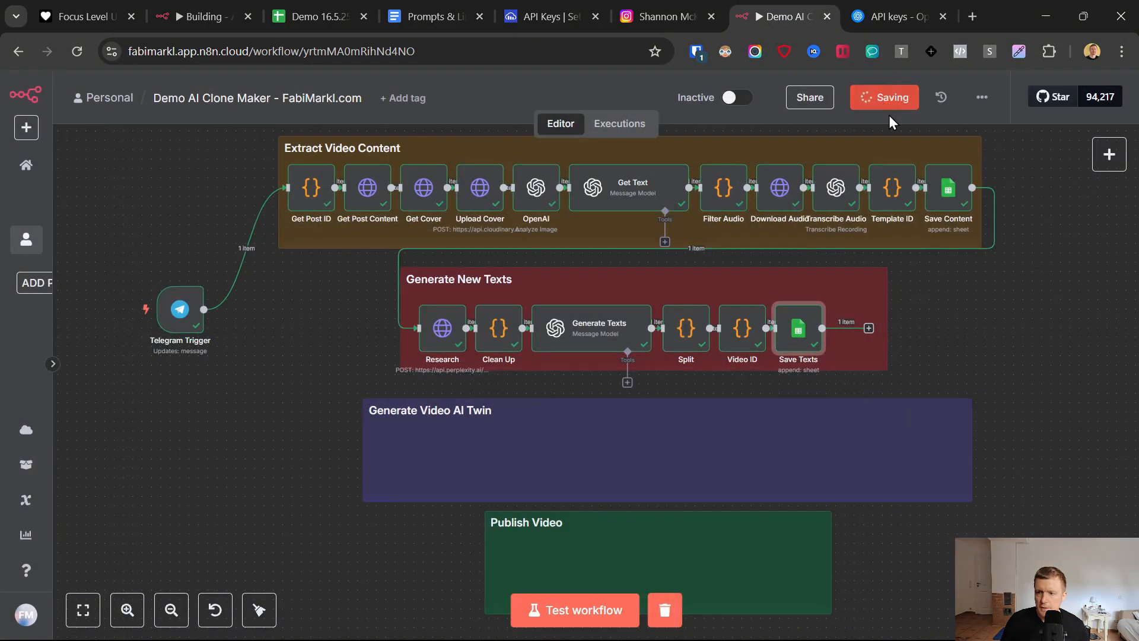
left_click(858, 281)
left_click(334, 389)
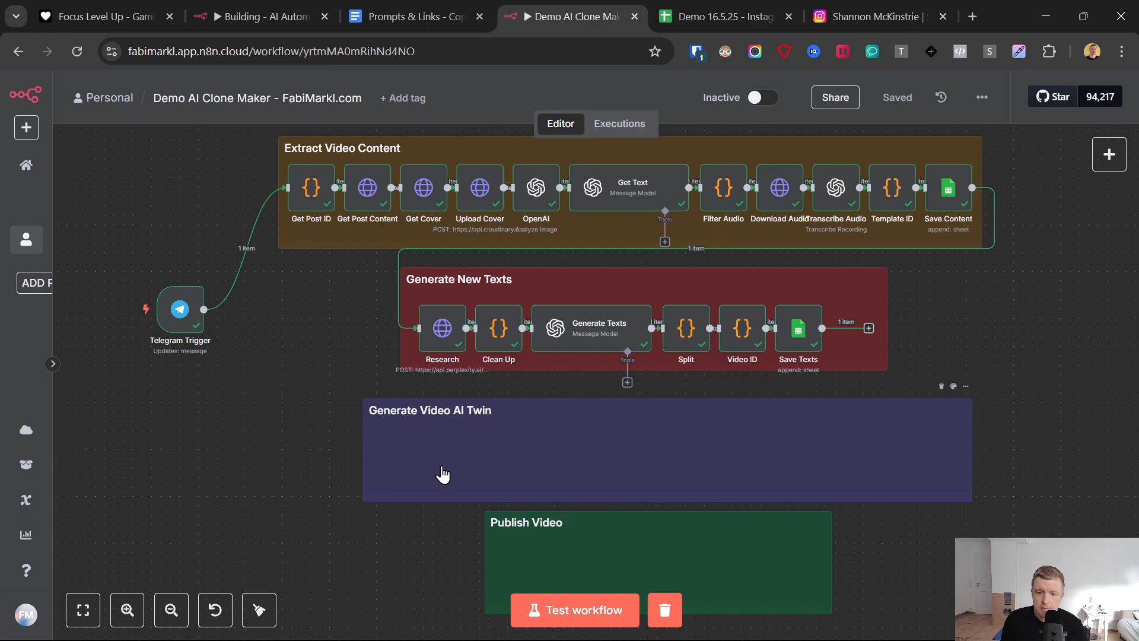
- Open the Captions website from the Captions App Account link in the Prompts & Links document and enter its projects dashboard
left_click(416, 16)
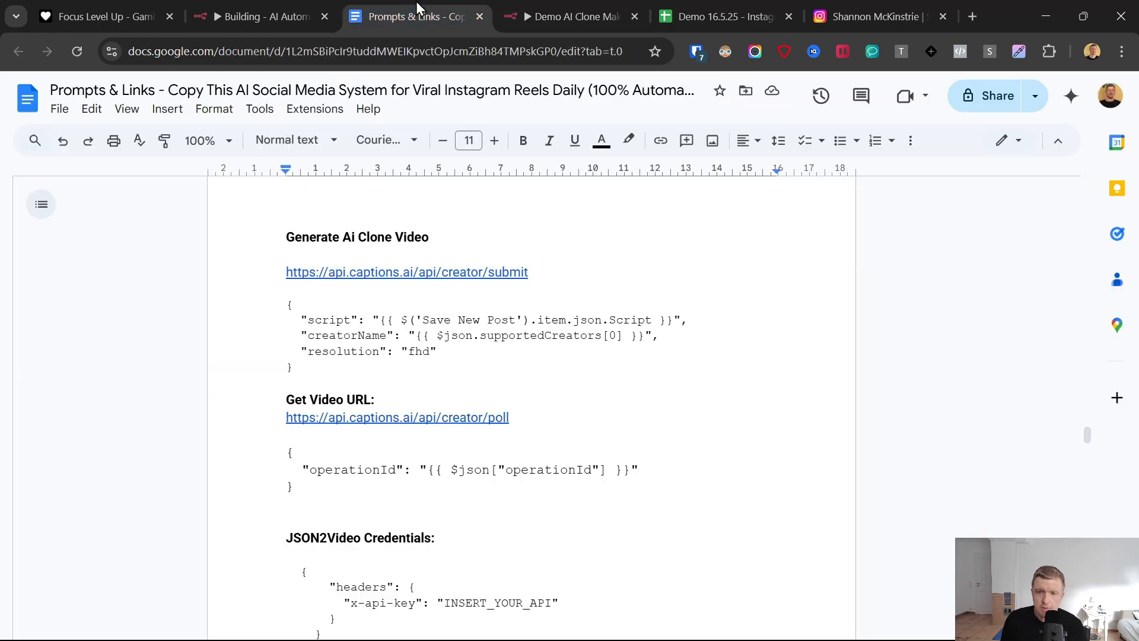
scroll(433, 468, "up", 5)
scroll(439, 471, "up", 20)
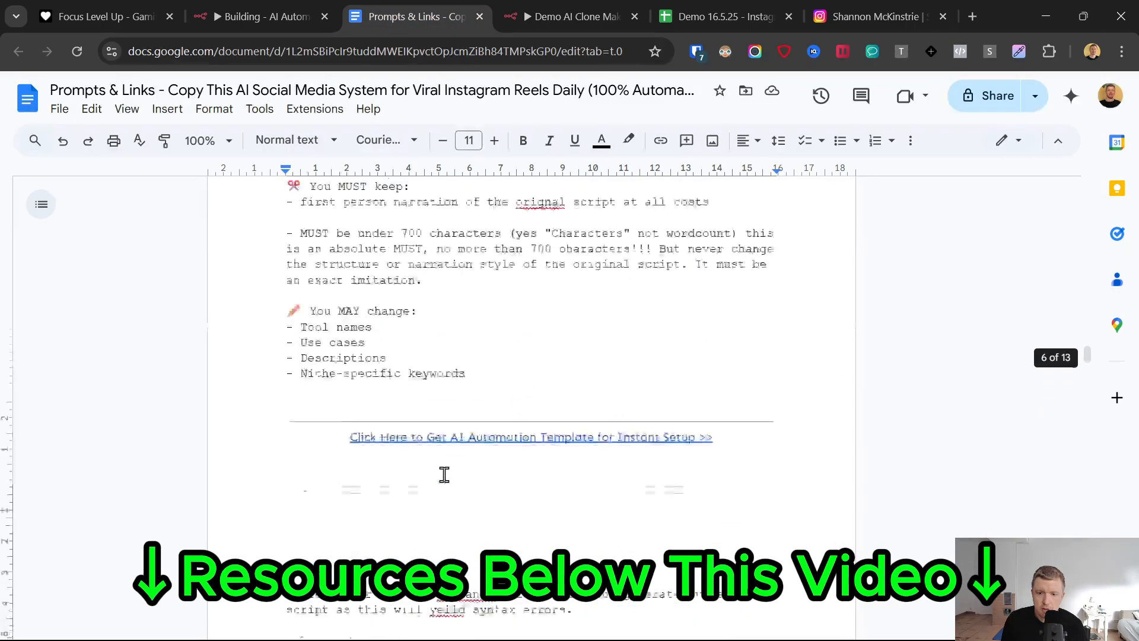
scroll(444, 474, "up", 20)
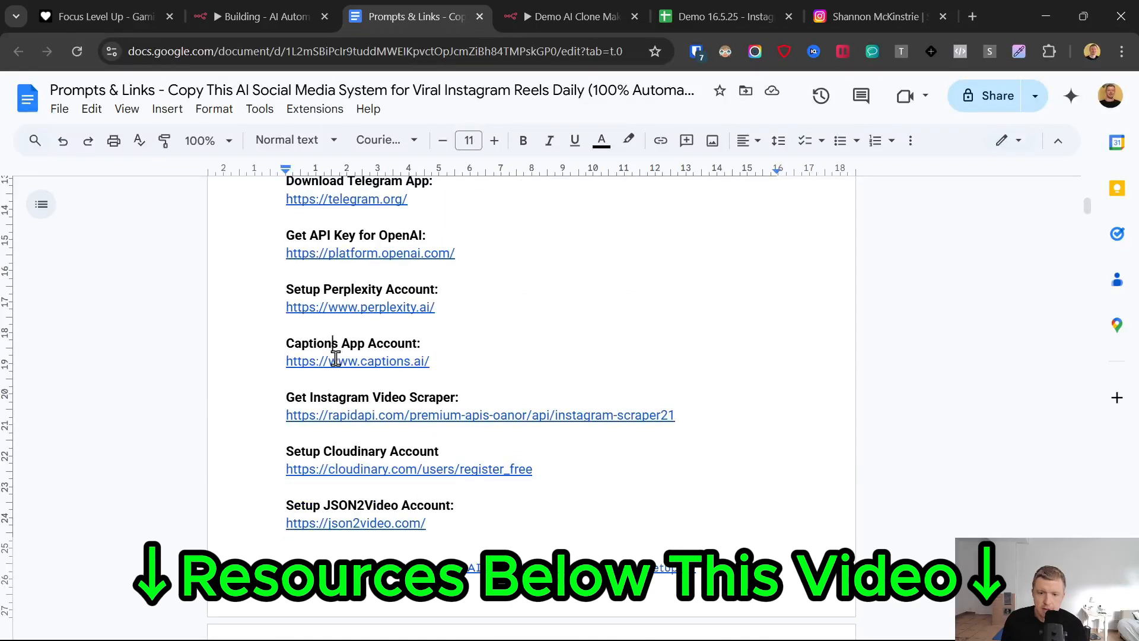
left_click(334, 359)
left_click(349, 383)
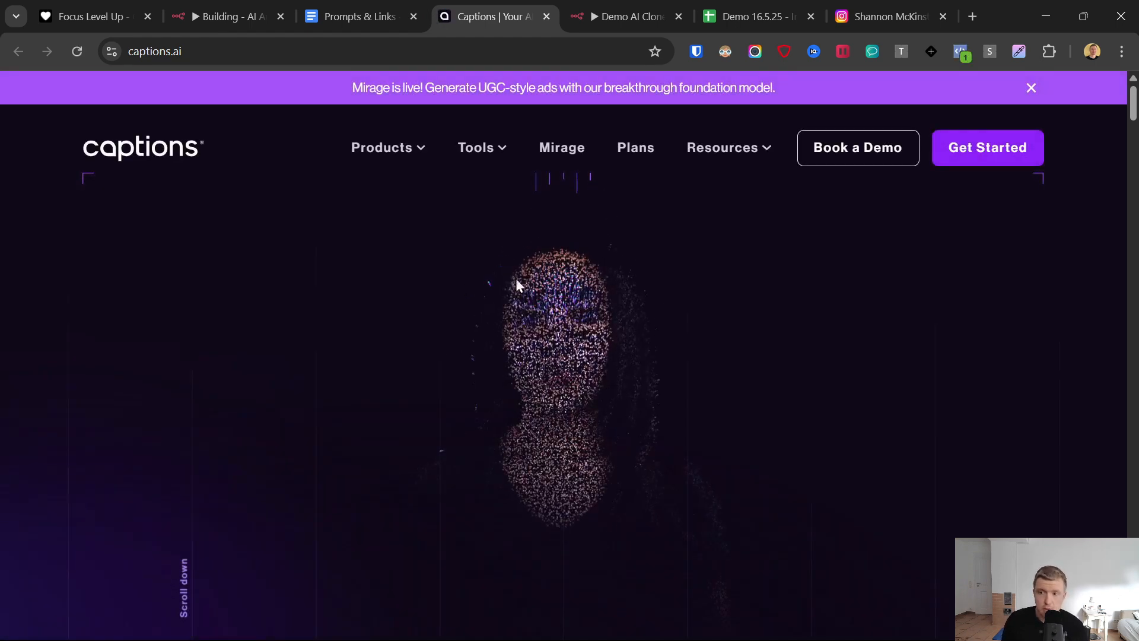
left_click(963, 148)
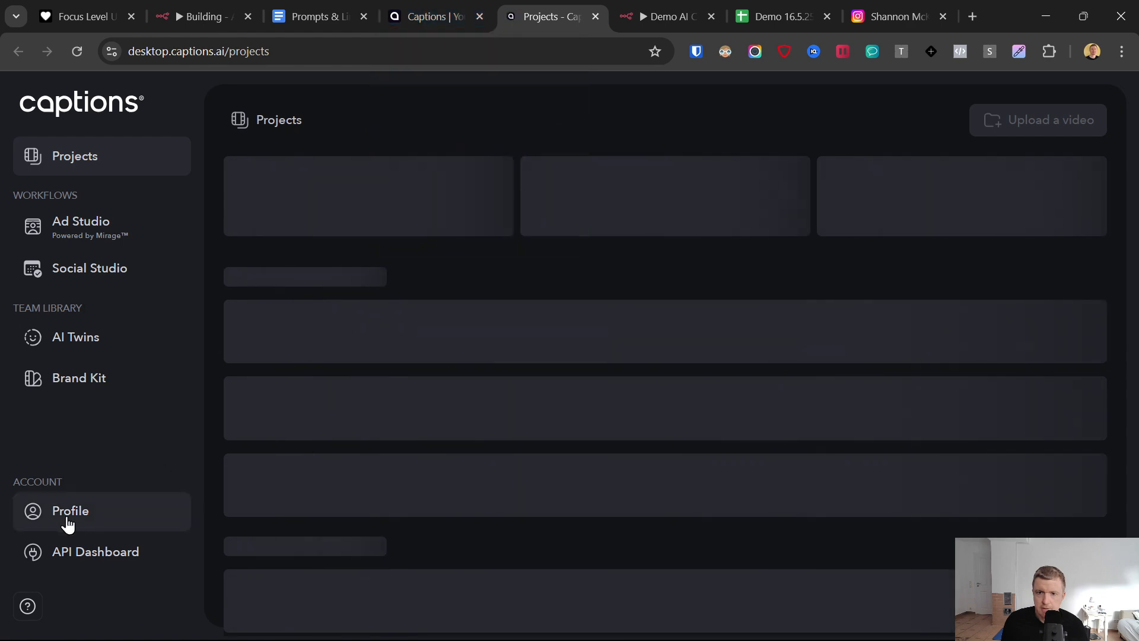
- In the n8n workflow, add an HTTP Request node after Save Texts and set its method to POST
left_click(644, 13)
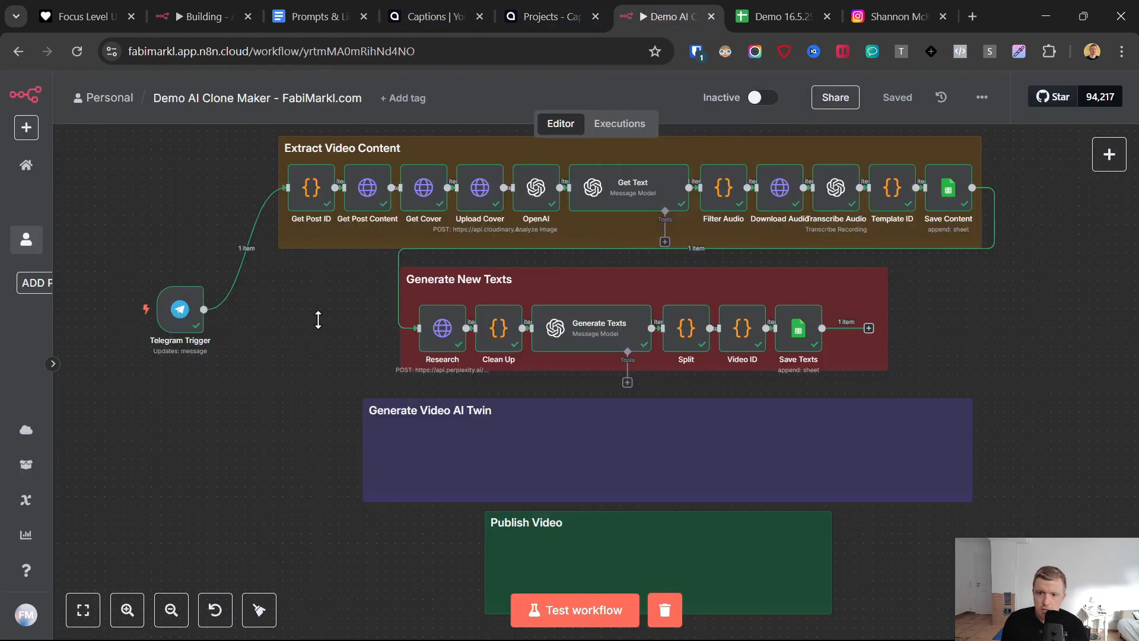
left_click(868, 329)
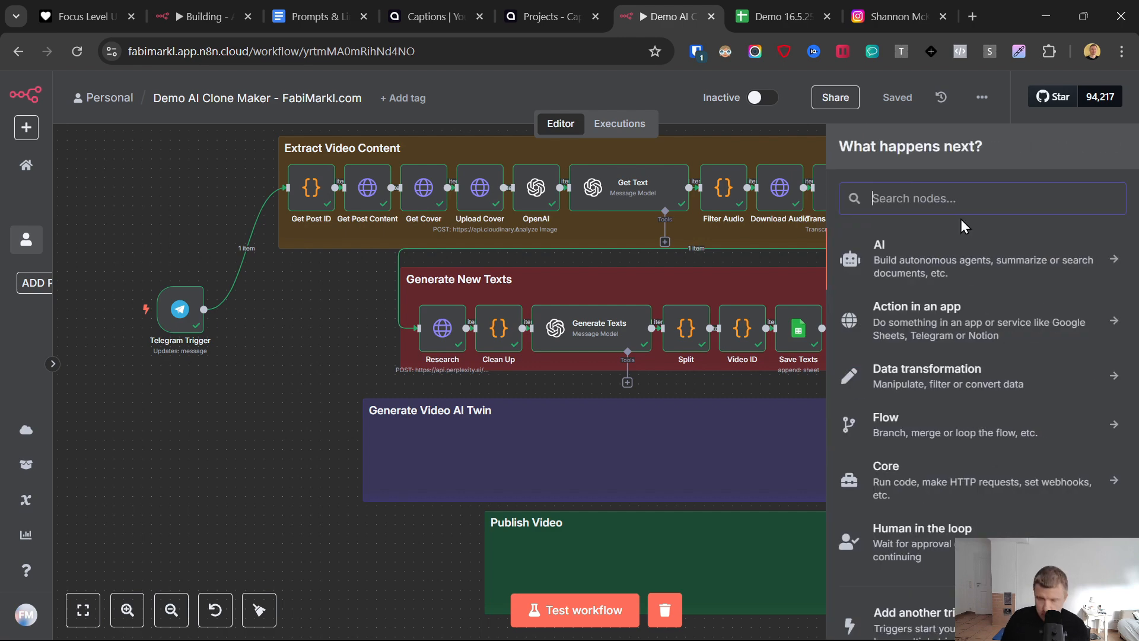
type("http")
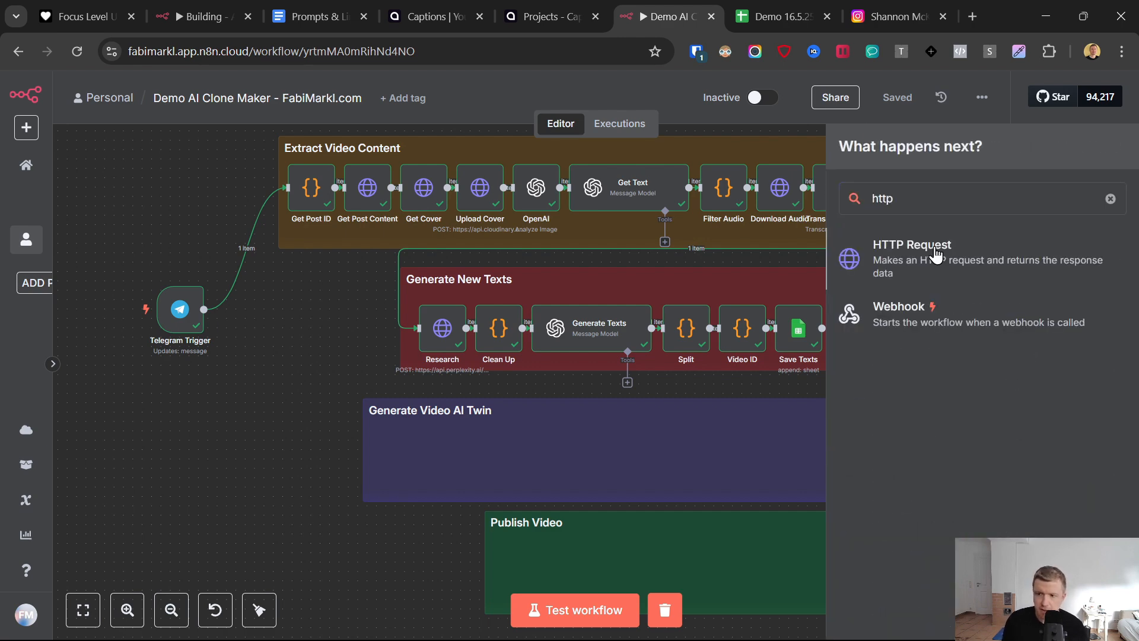
key("Return")
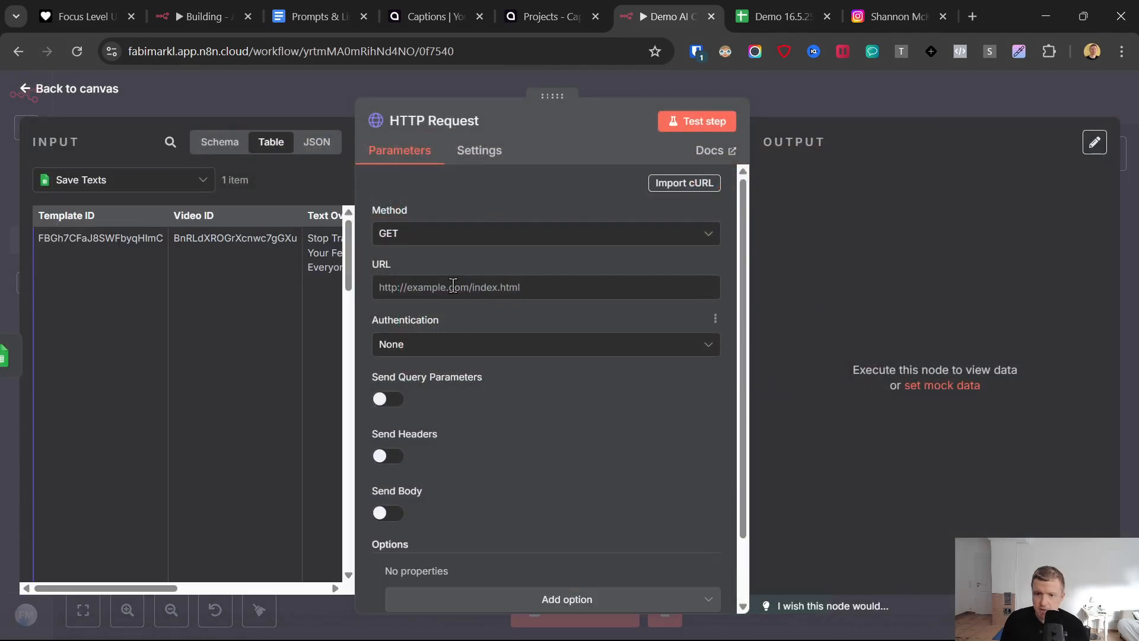
left_click(416, 231)
left_click(419, 412)
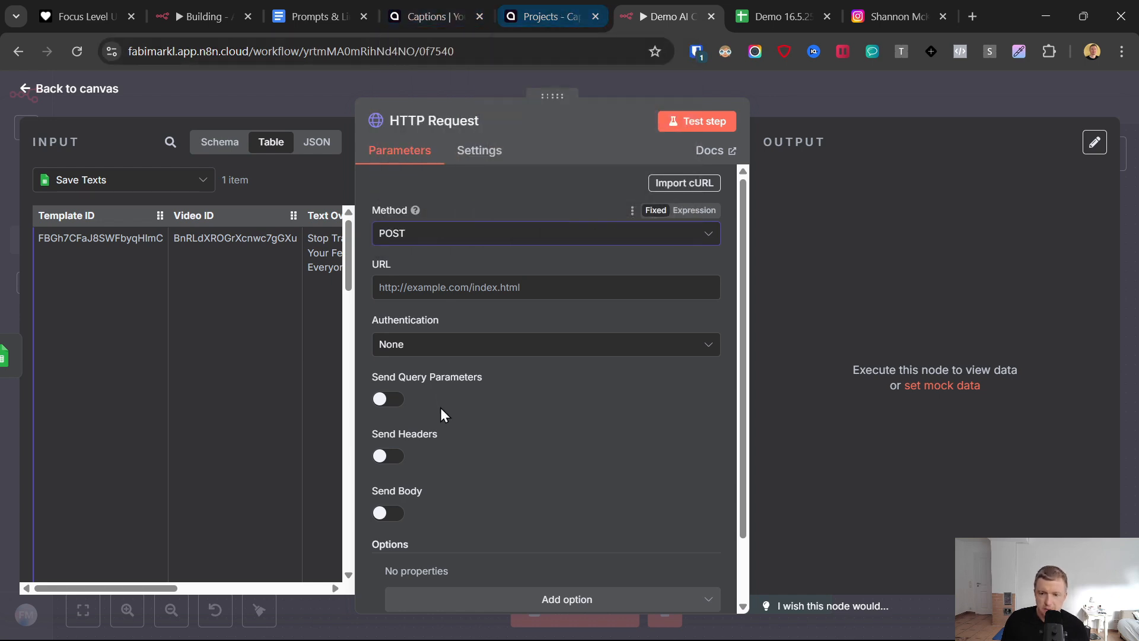
- Switch to Captions and look at the option to record a video for a new AI Twin
left_click(565, 10)
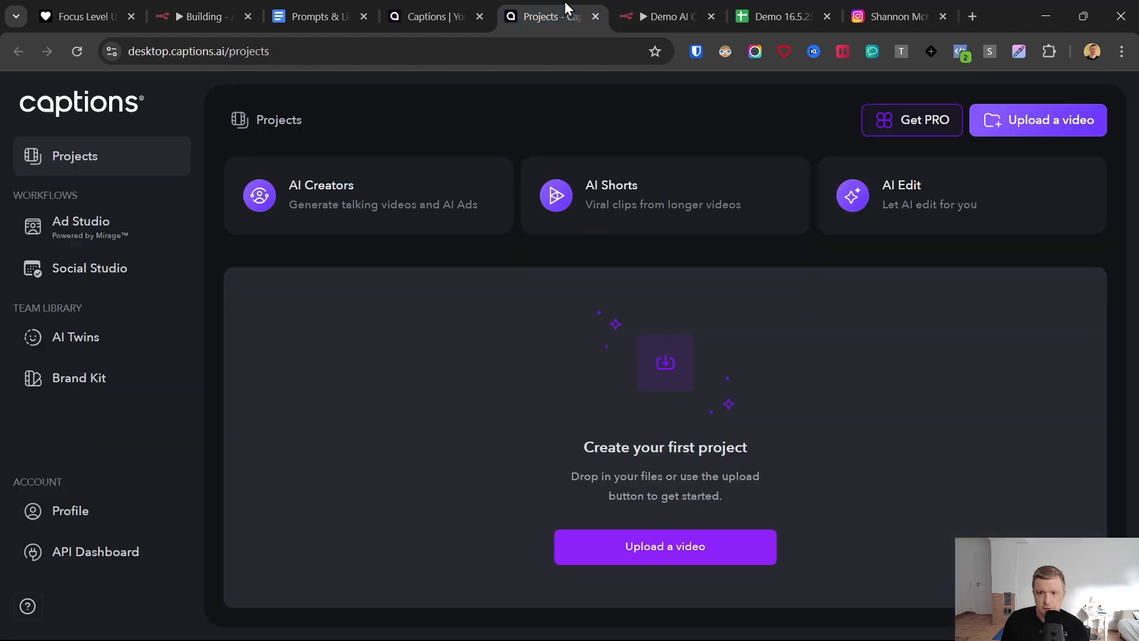
left_click(83, 347)
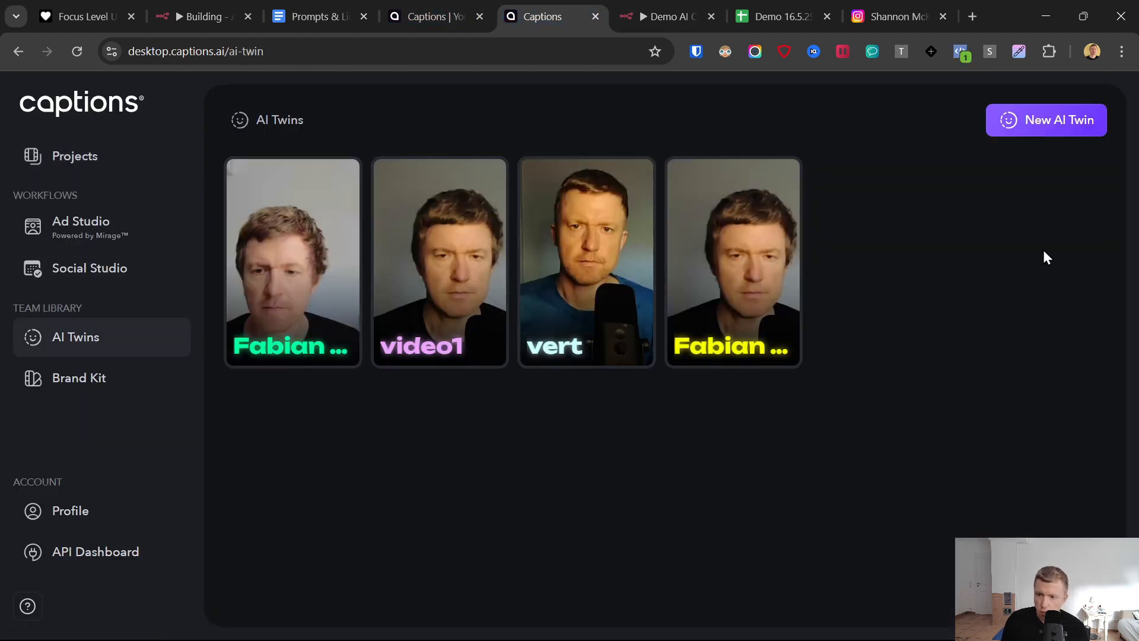
left_click(1047, 123)
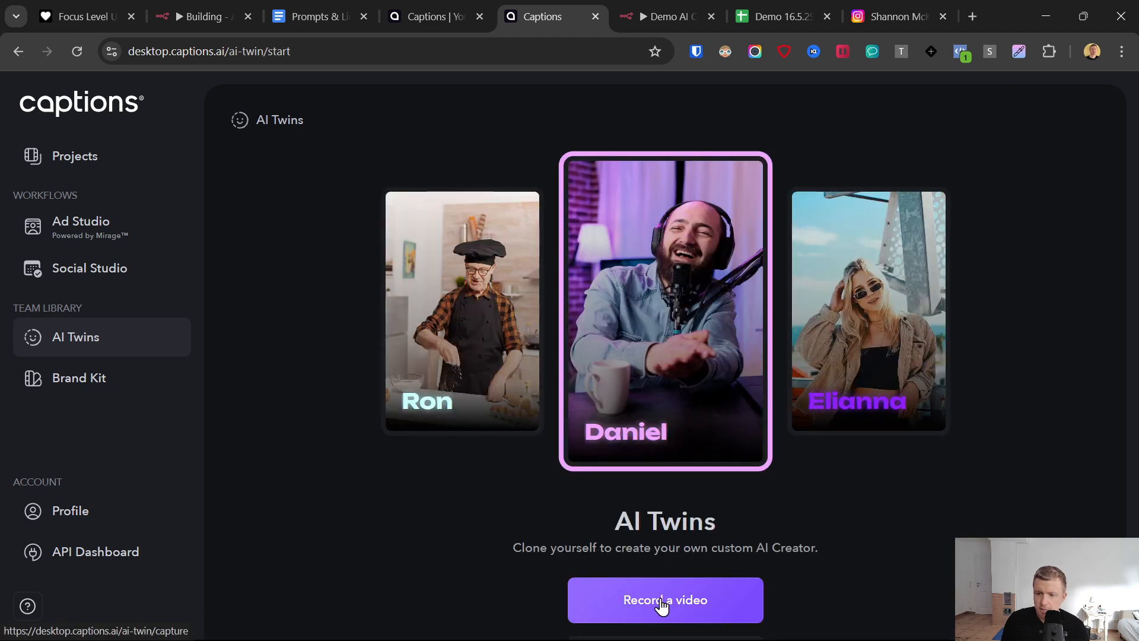
left_click(662, 602)
left_click(663, 617)
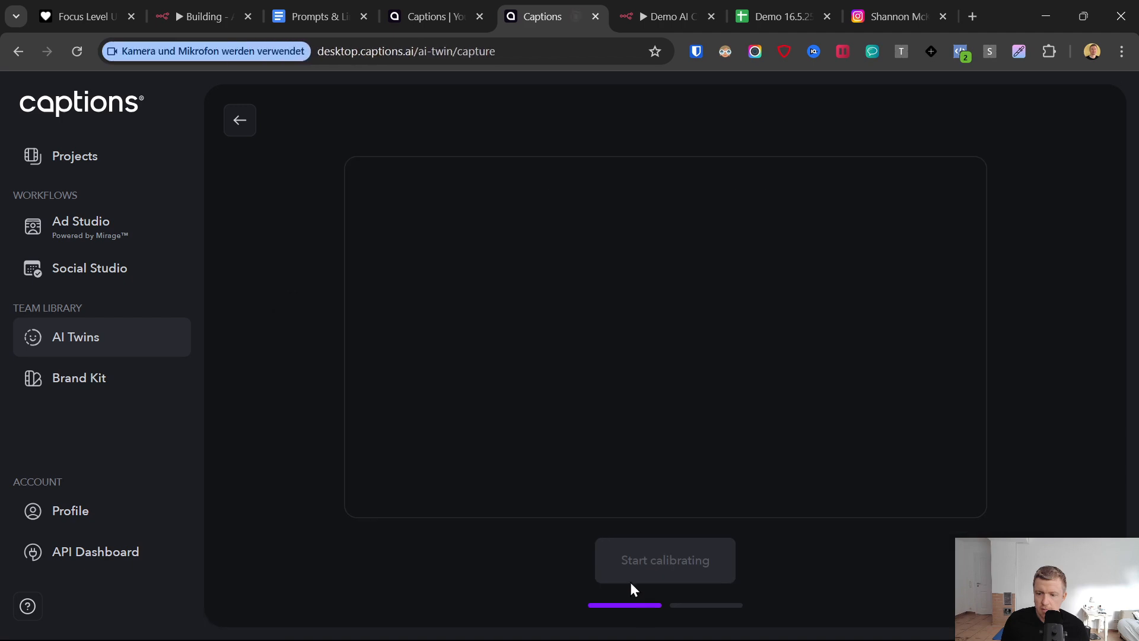
left_click(238, 123)
left_click(238, 124)
- Look at the option to upload a video for a new AI Twin and cancel the file selection
scroll(638, 468, "down", 1)
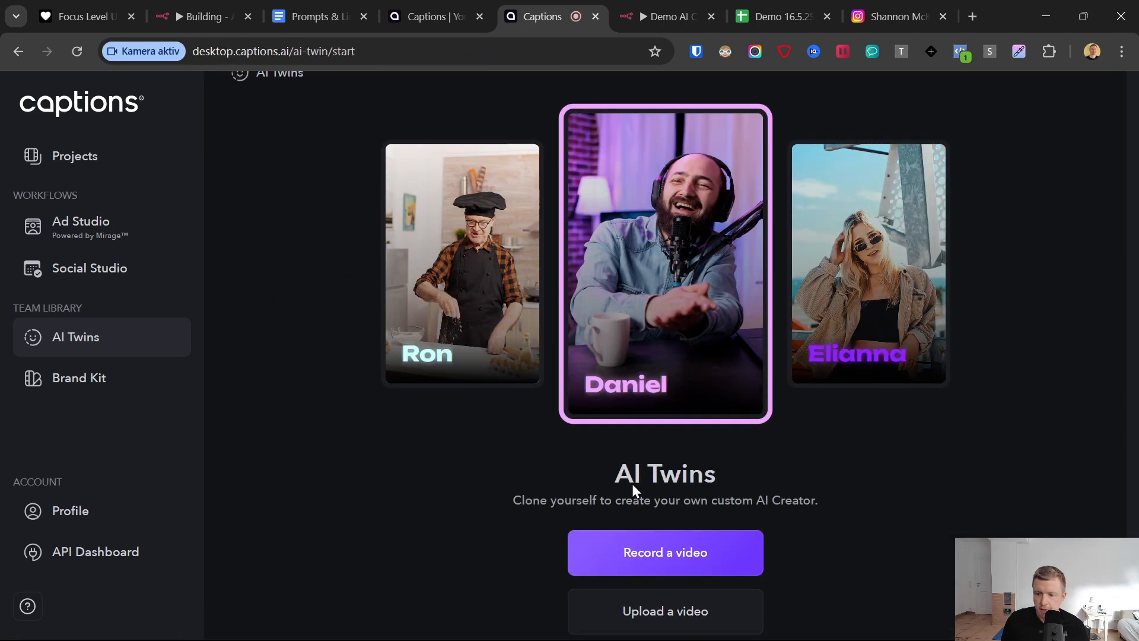
left_click(665, 599)
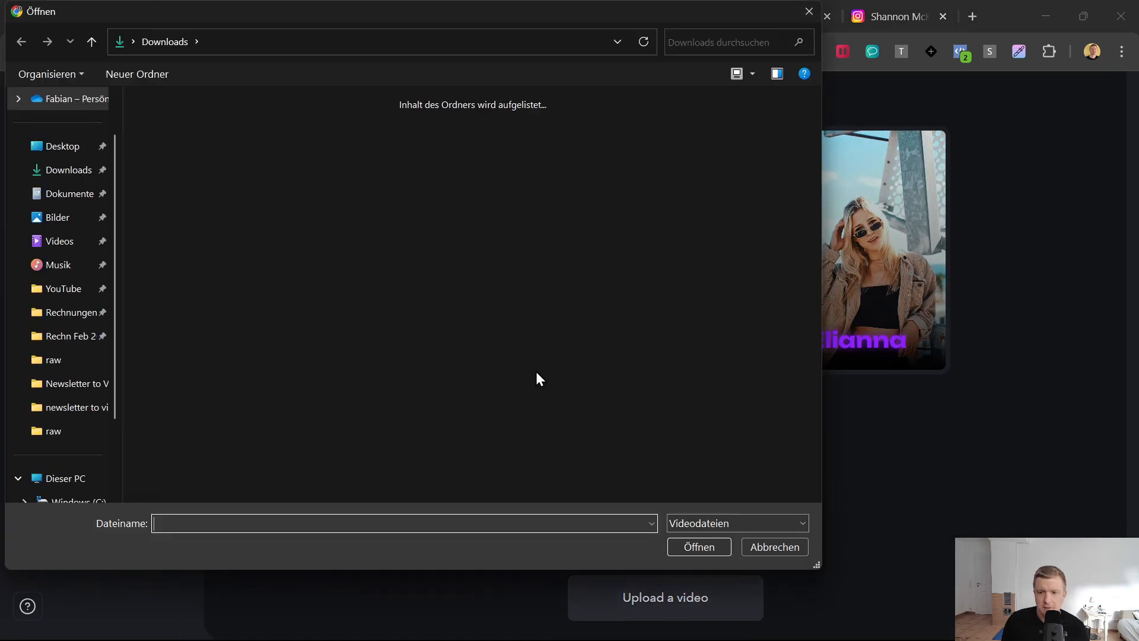
left_click(745, 546)
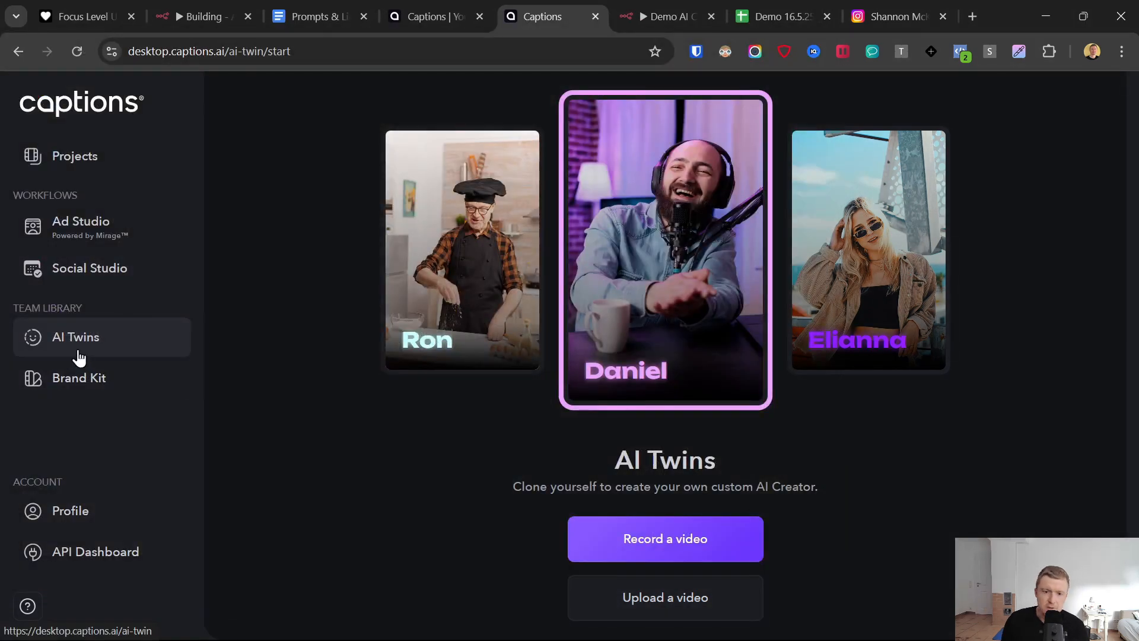
- Go back to the list of existing AI Twins and view the Ad Studio page
left_click(69, 343)
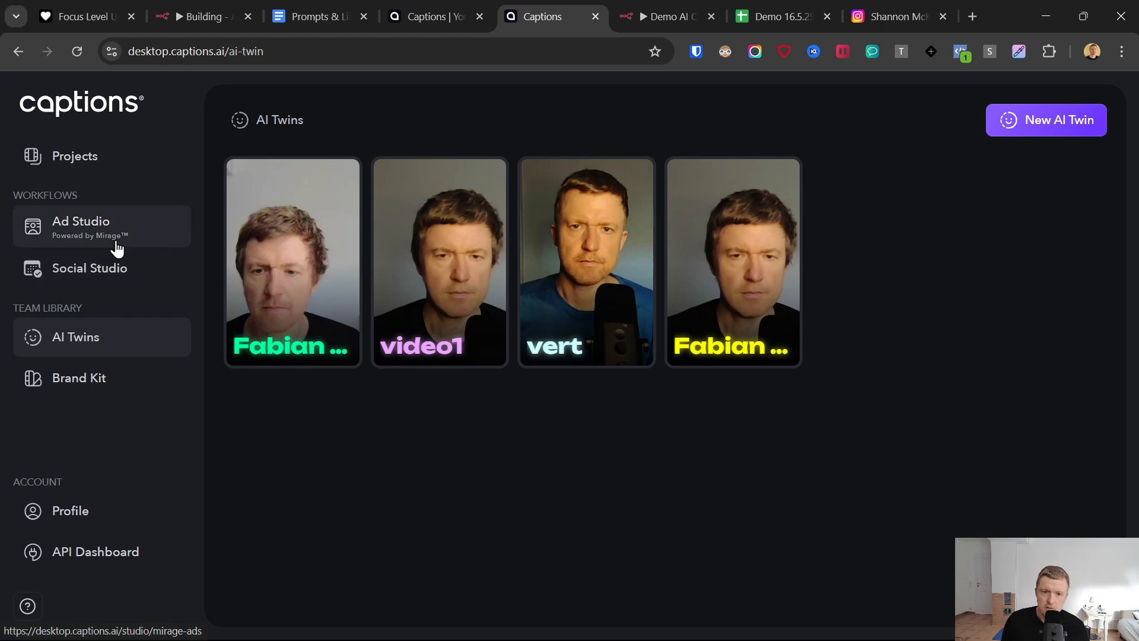
left_click(69, 235)
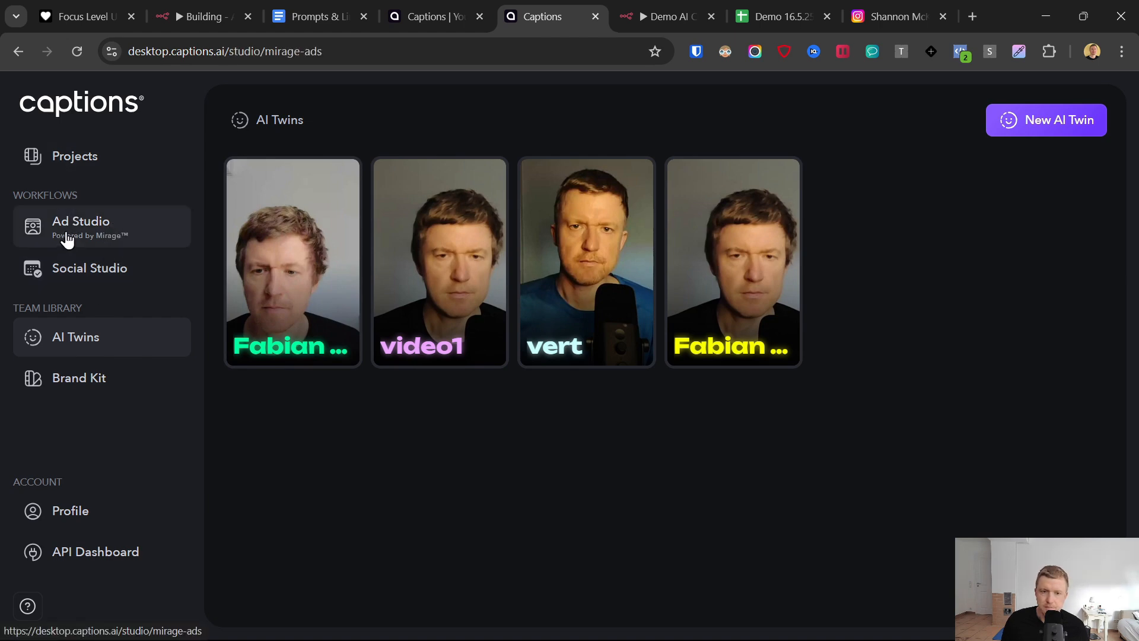
scroll(803, 596, "down", 2)
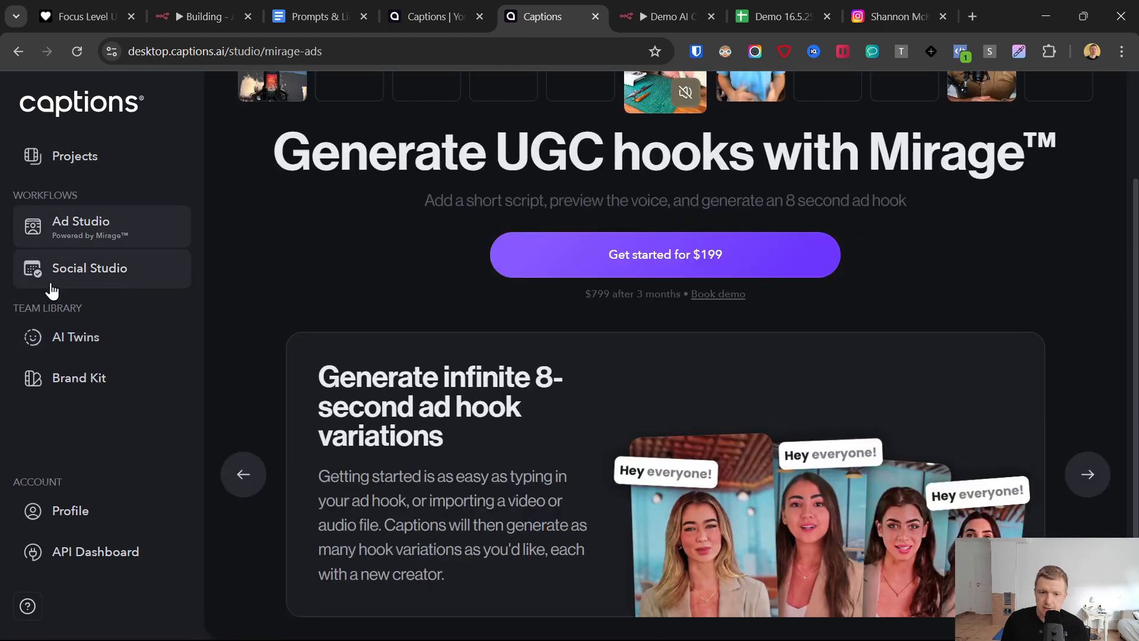
left_click(316, 12)
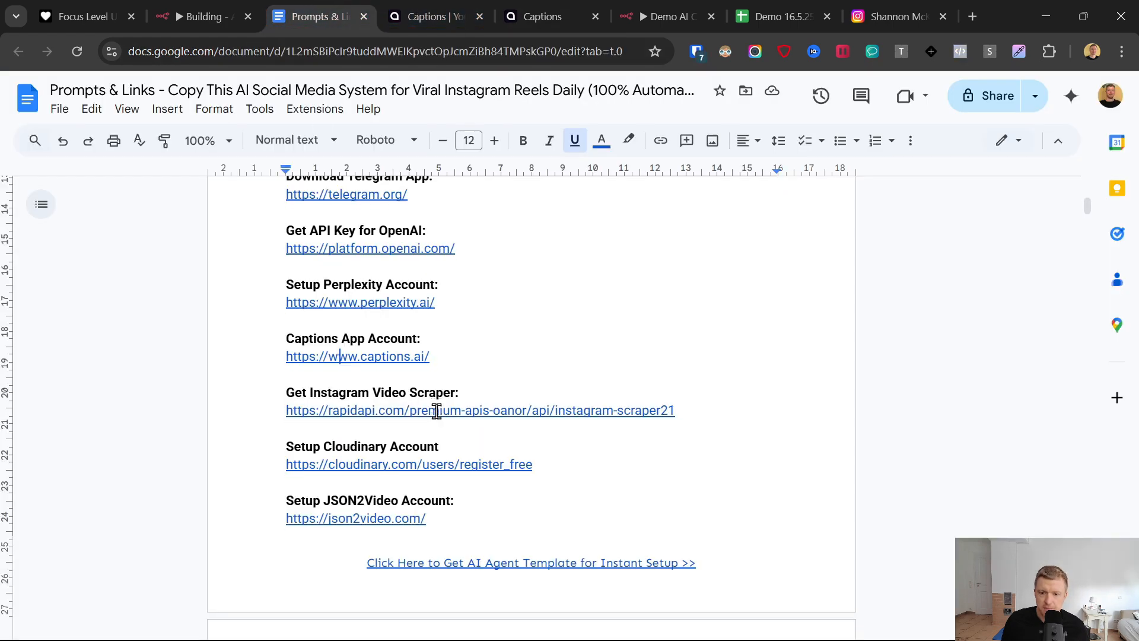
scroll(435, 412, "down", 20)
scroll(435, 411, "down", 20)
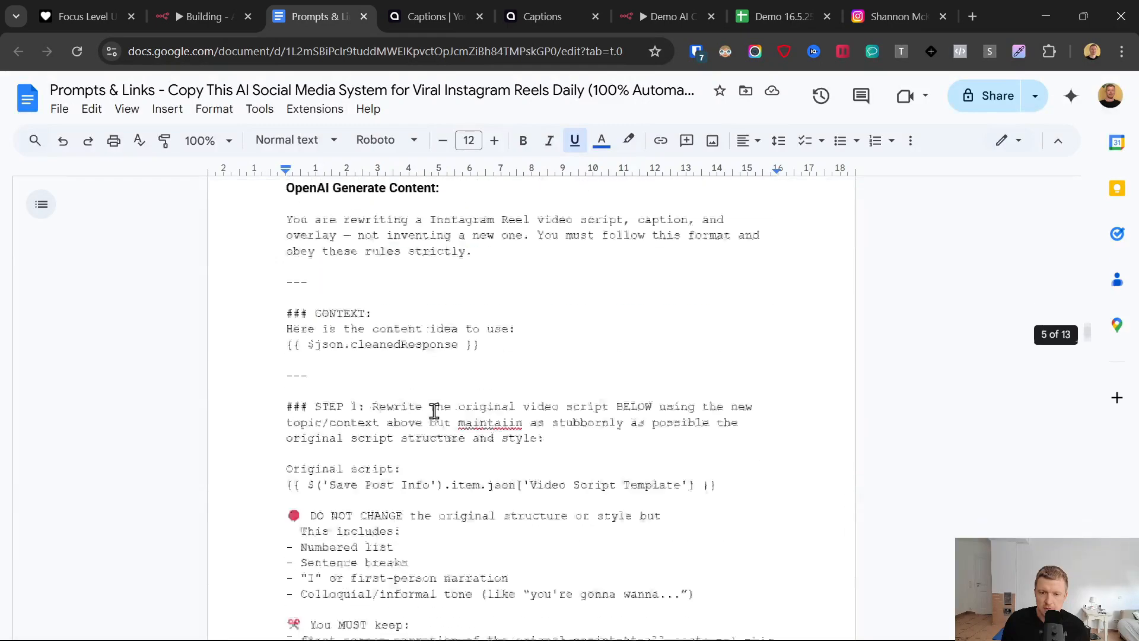
scroll(432, 414, "down", 8)
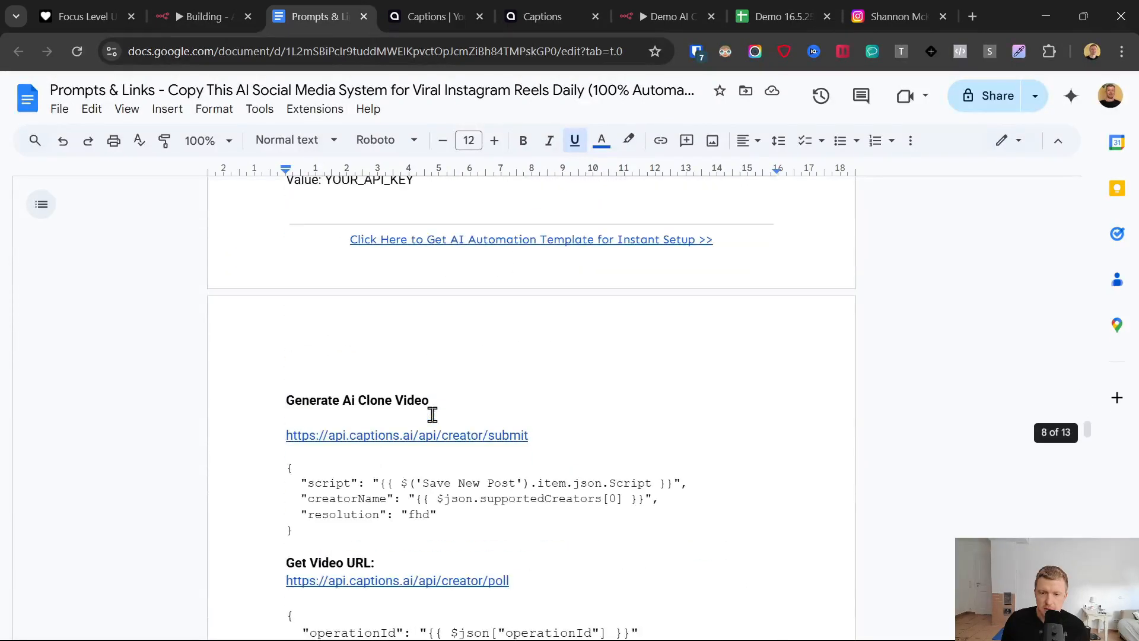
scroll(432, 415, "up", 6)
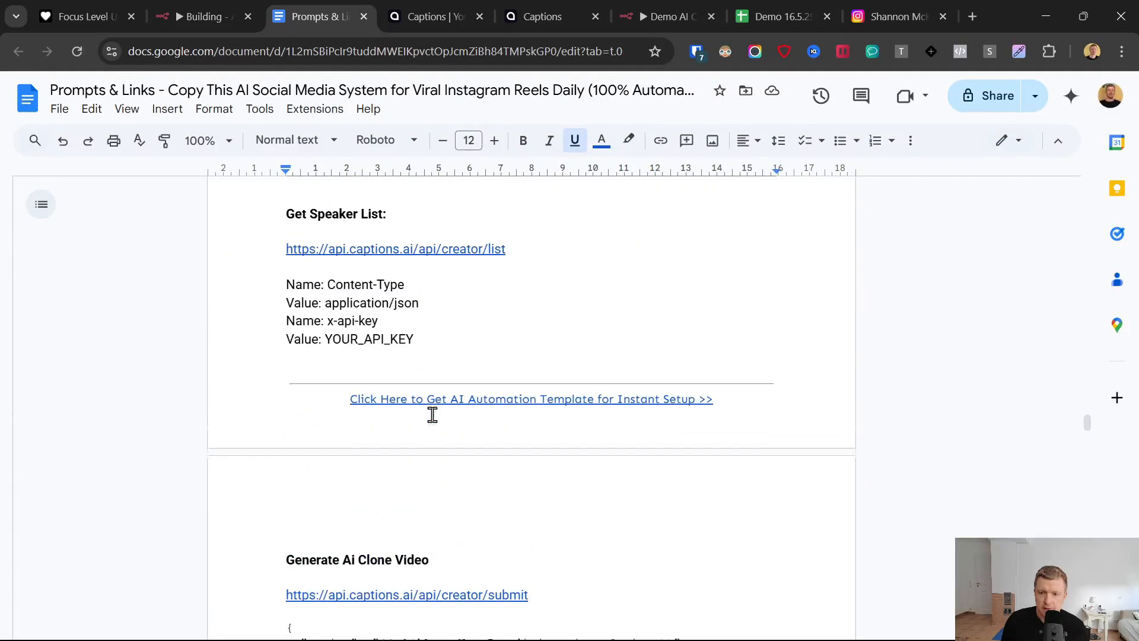
triple_click(299, 259)
key("ctrl+c")
left_click(682, 8)
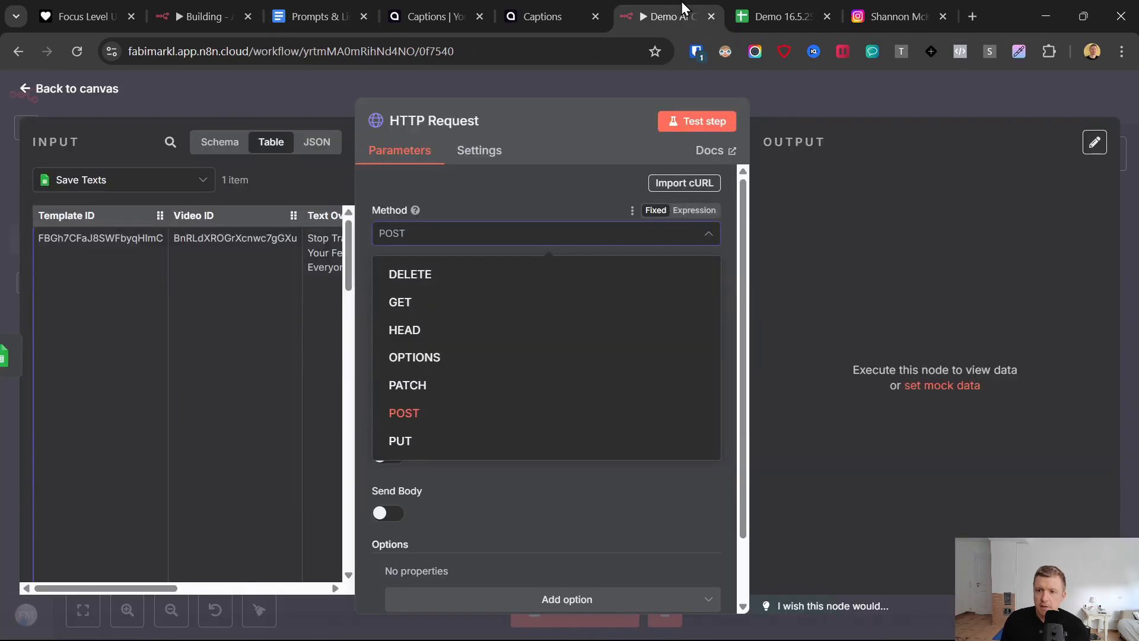
left_click(490, 223)
left_click(452, 284)
key("ctrl+v")
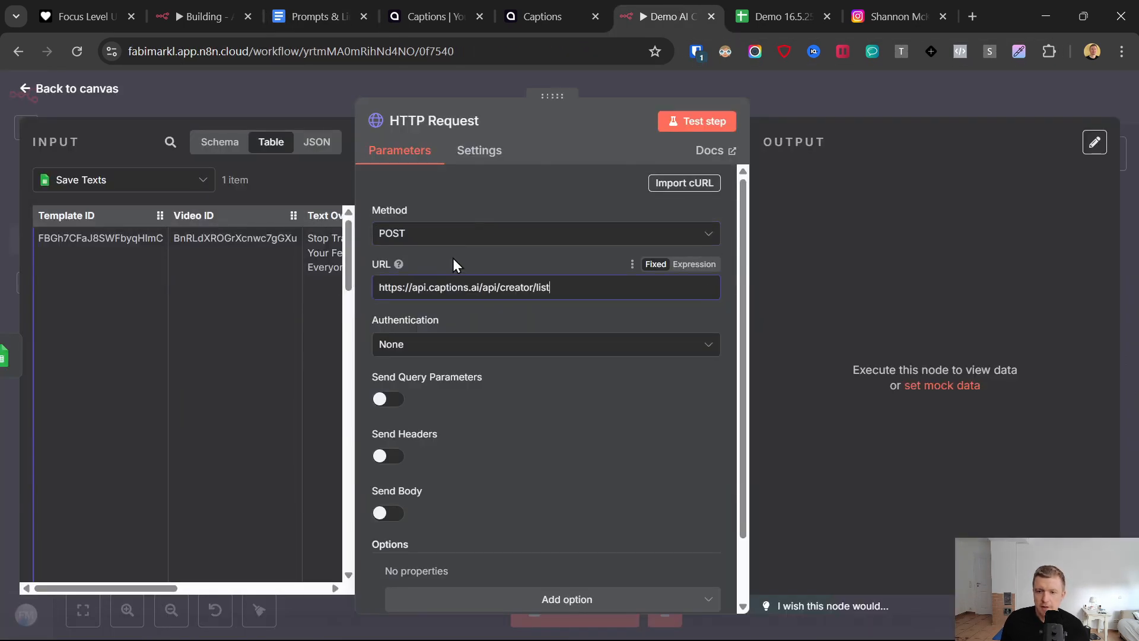
- Enable sending headers on the HTTP Request node and add a second header parameter
scroll(450, 297, "down", 2)
left_click(381, 381)
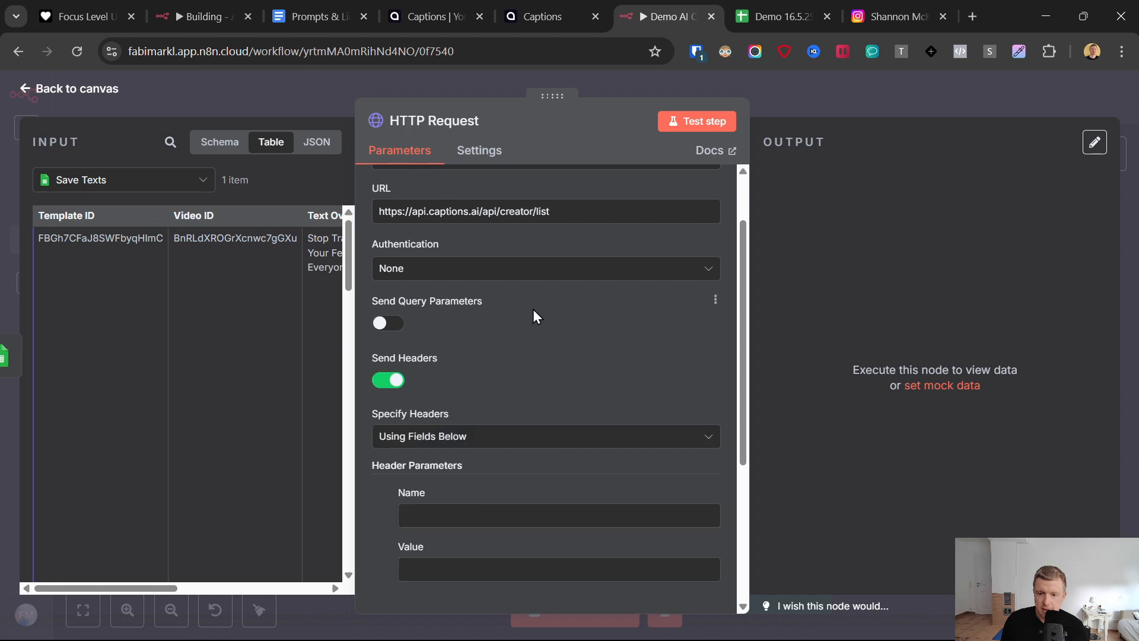
scroll(462, 398, "down", 4)
left_click(508, 392)
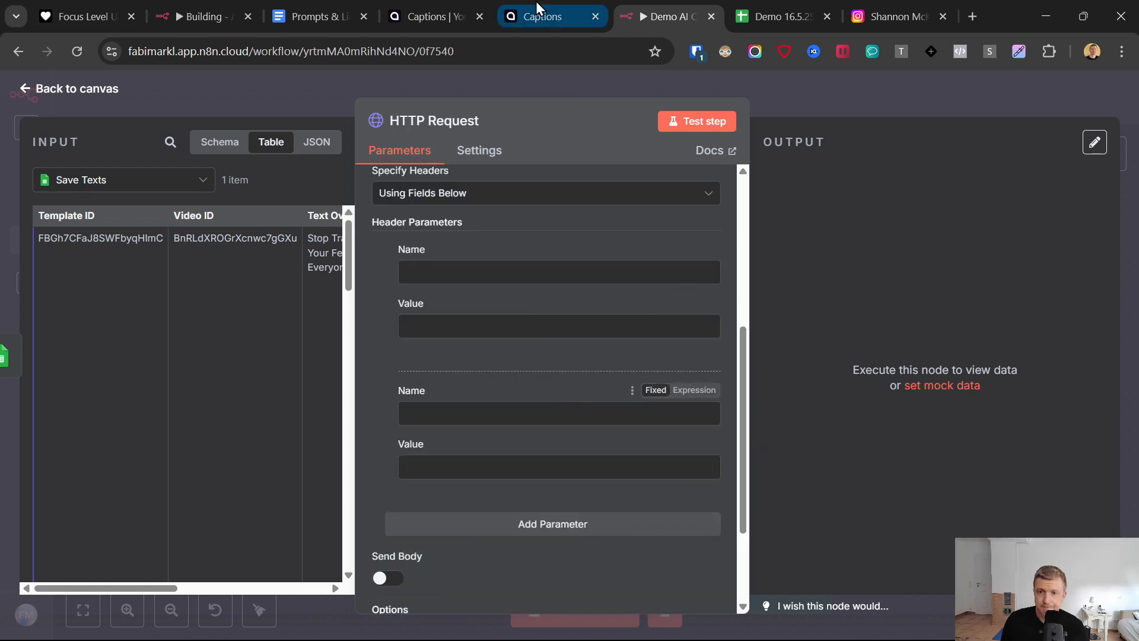
- Set the first header's name to Content-Type, copied from the Get Speaker List section of the document
left_click(339, 8)
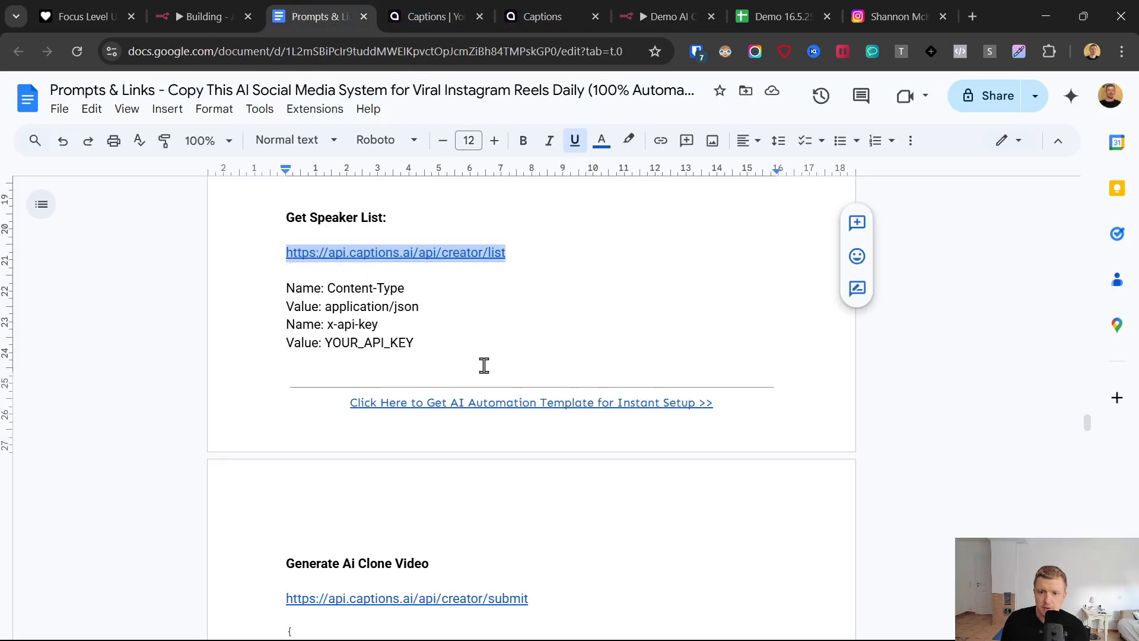
left_click_drag(424, 284, 324, 292)
key("ctrl+c")
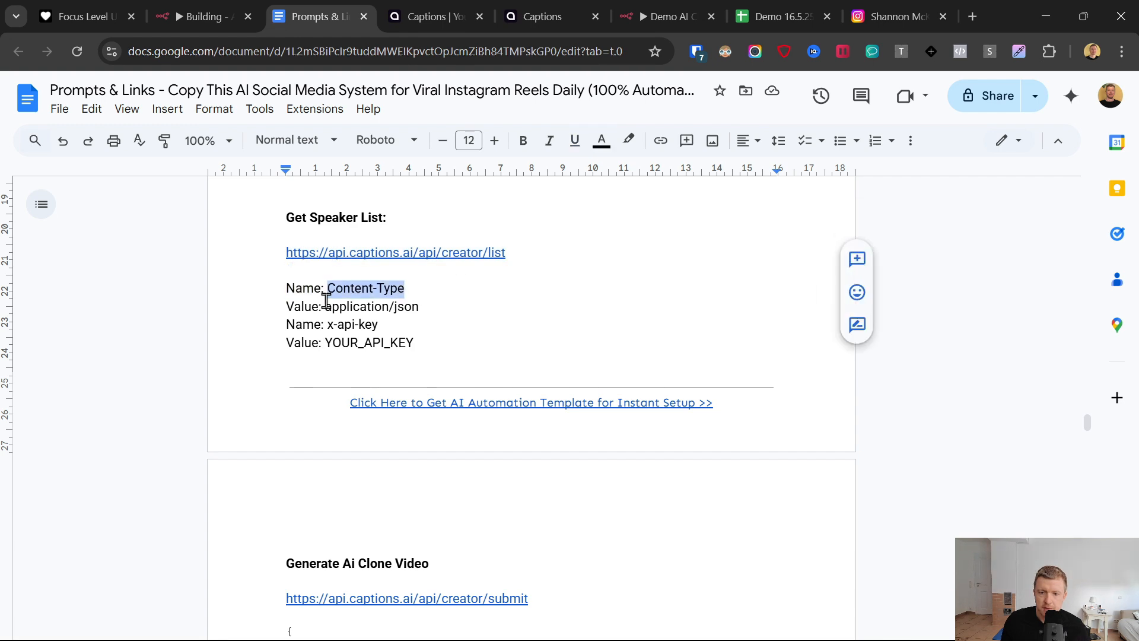
left_click(659, 14)
left_click(453, 276)
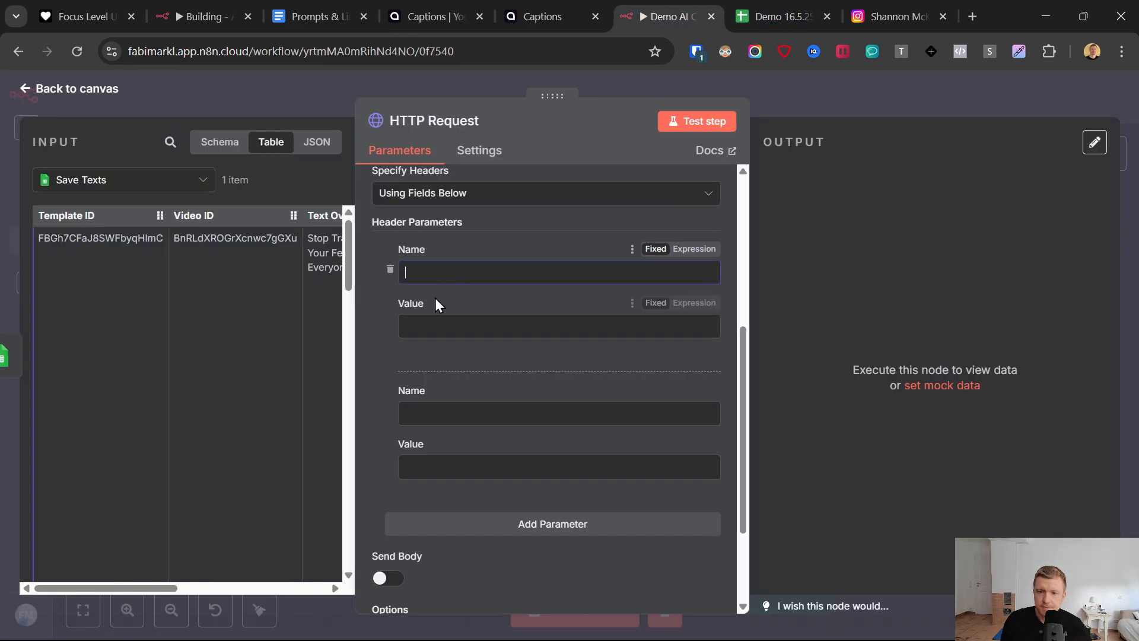
key("ctrl+v")
- Set the first header's value to application/json, copied from the Get Speaker List section of the document
left_click(396, 8)
key("ctrl+shift+Tab")
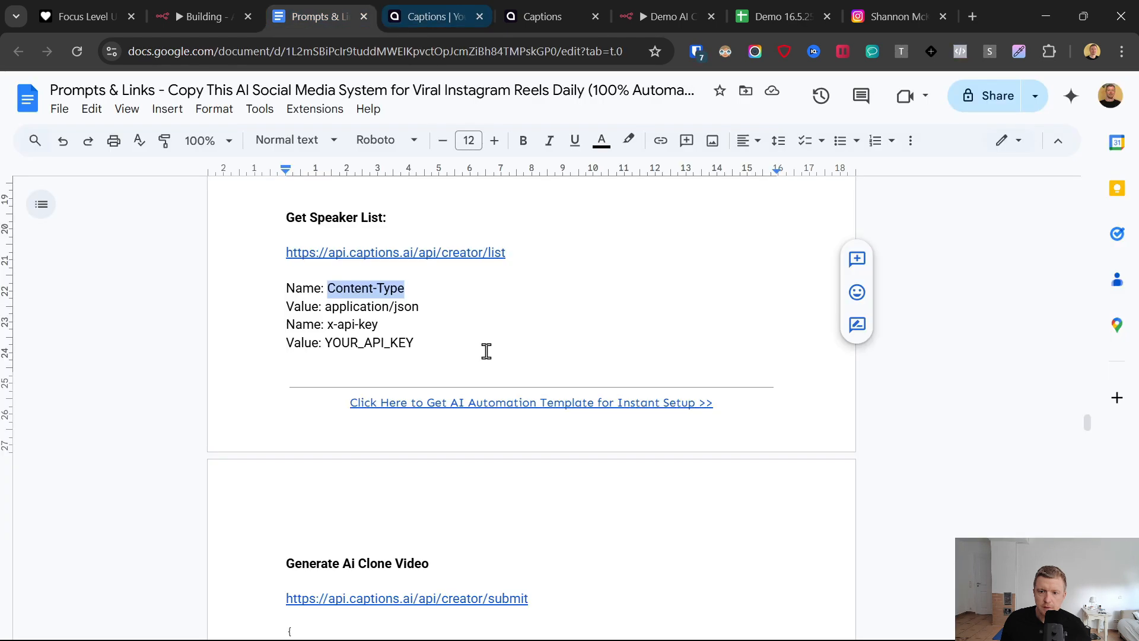
left_click_drag(419, 307, 325, 306)
key("ctrl+c")
left_click(658, 14)
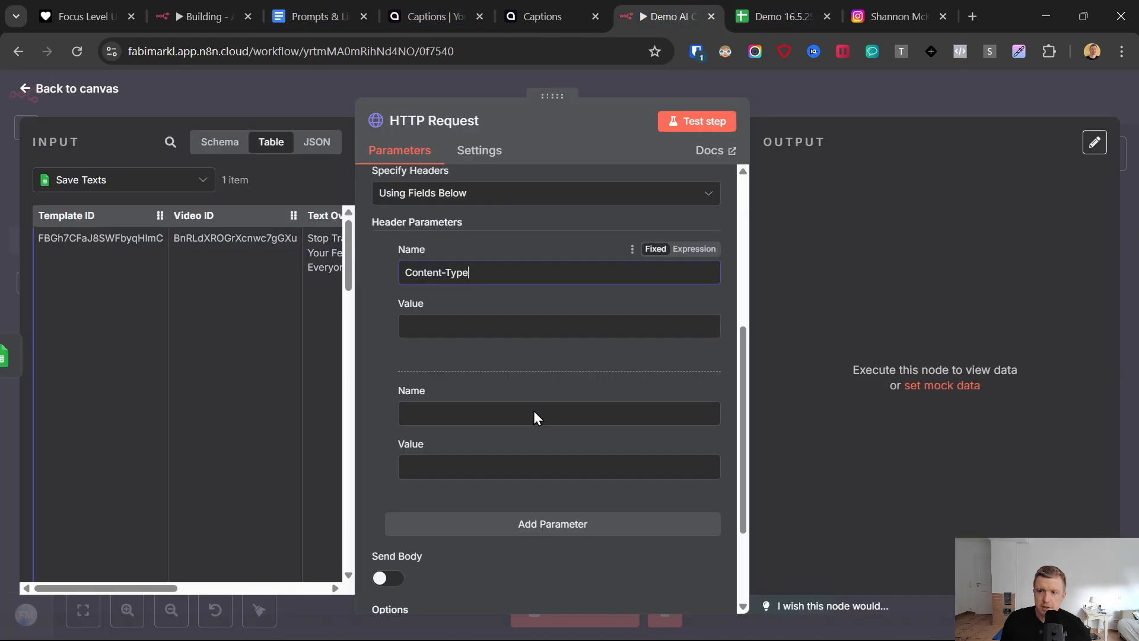
left_click(438, 321)
key("ctrl+v")
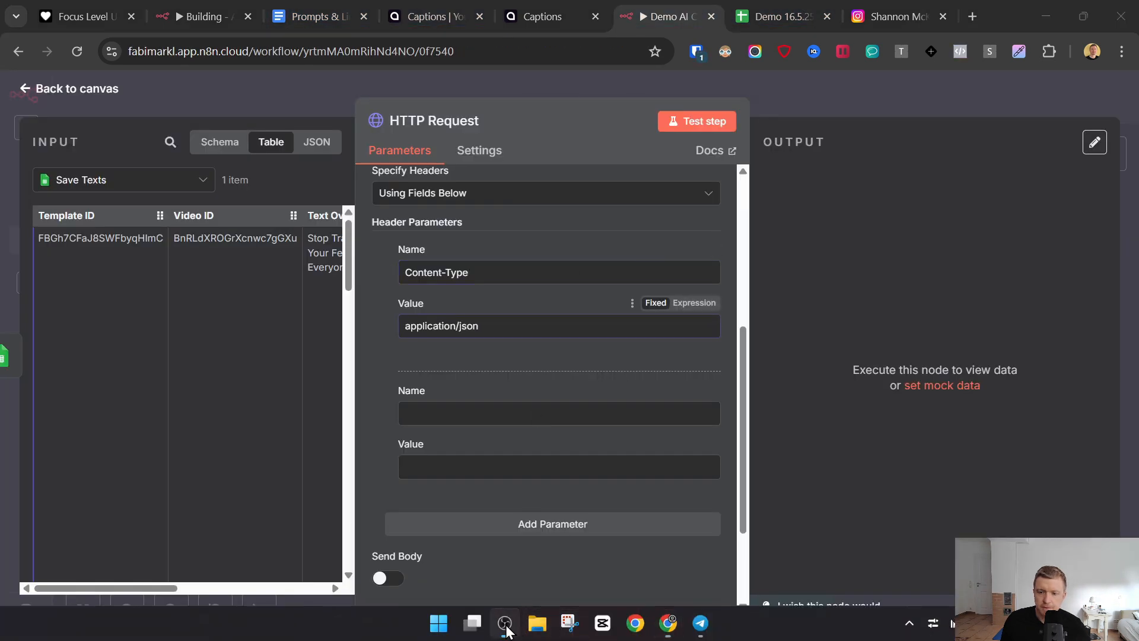
- Set the second header's name to x-api-key, copied from the Get Speaker List section of the Prompts & Links document
left_click(430, 420)
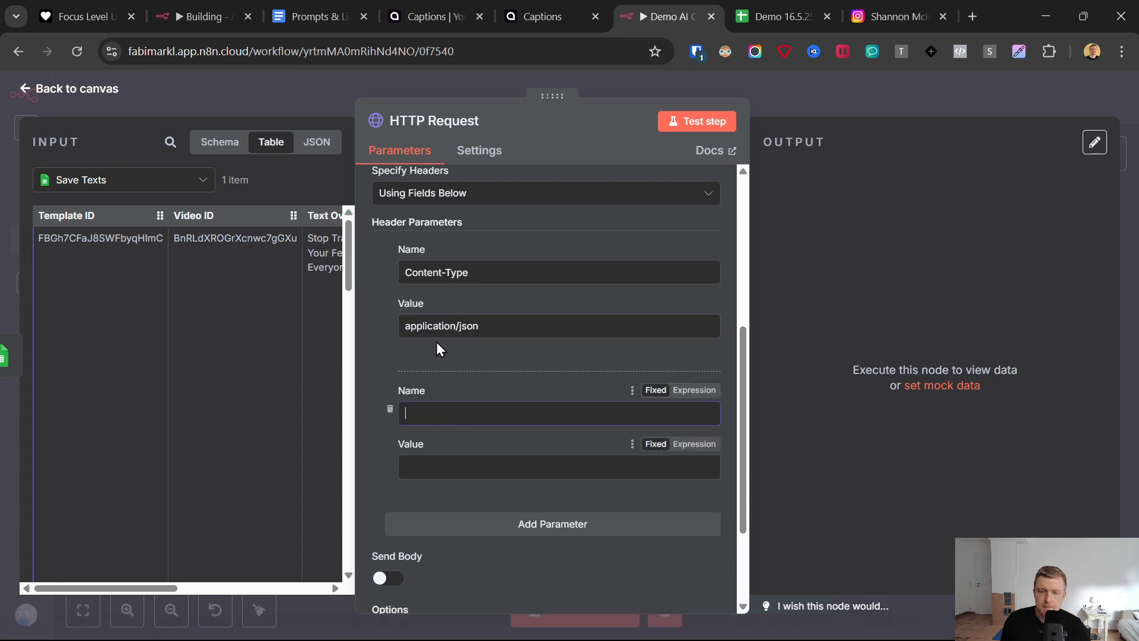
left_click(320, 2)
left_click_drag(379, 324, 337, 325)
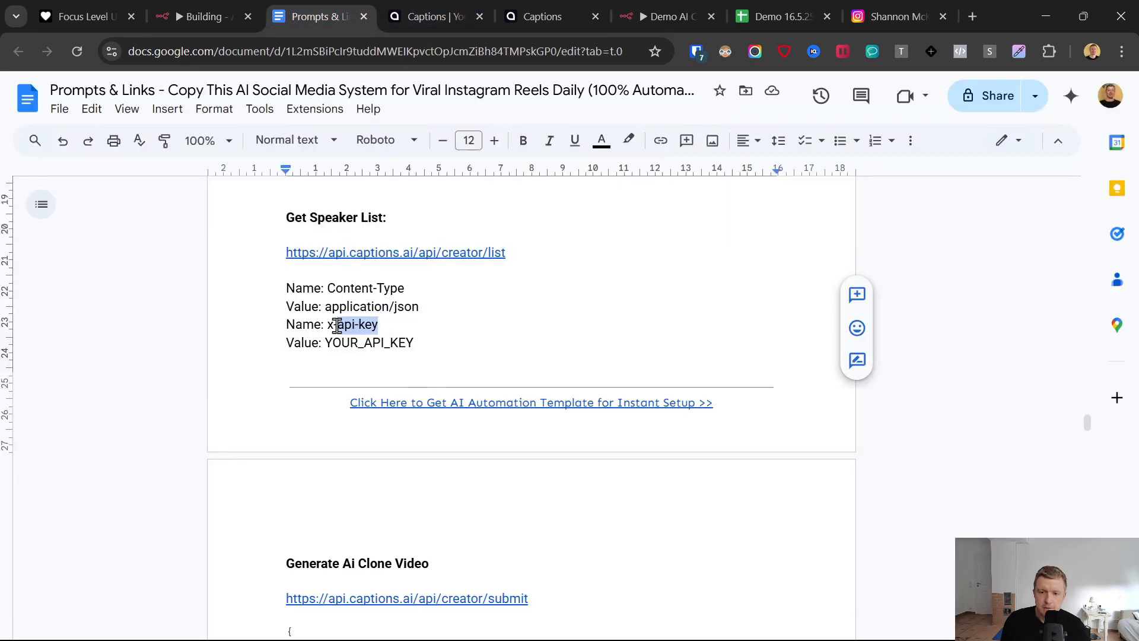
left_click(629, 12)
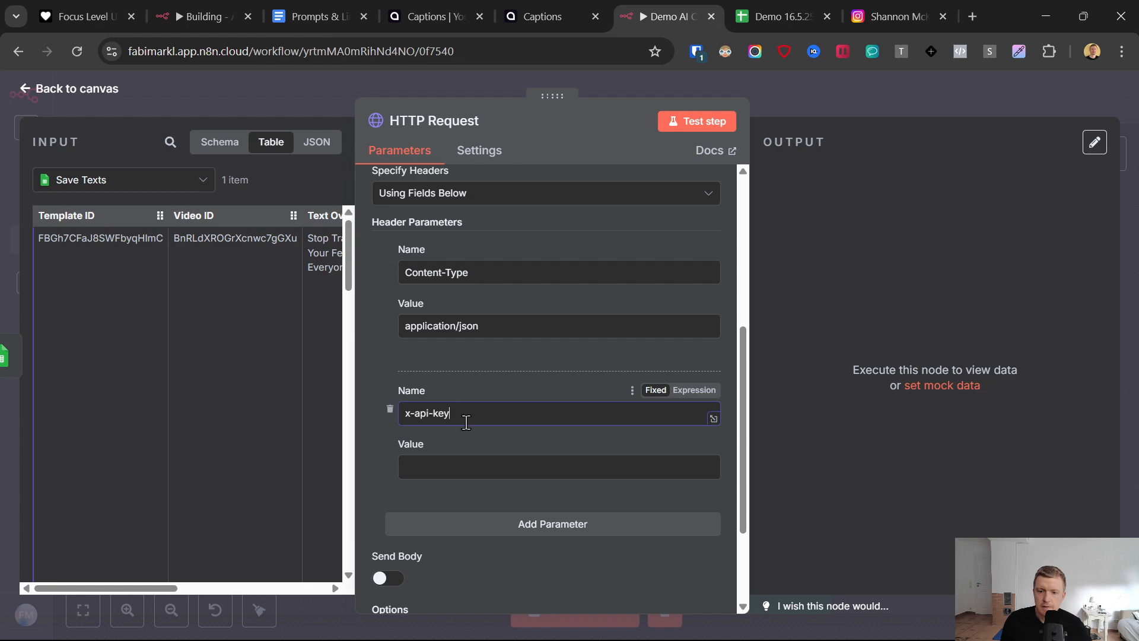
- Copy the API key from the Captions API Dashboard and paste it as the x-api-key header's value in the HTTP Request node
left_click(388, 10)
left_click(331, 2)
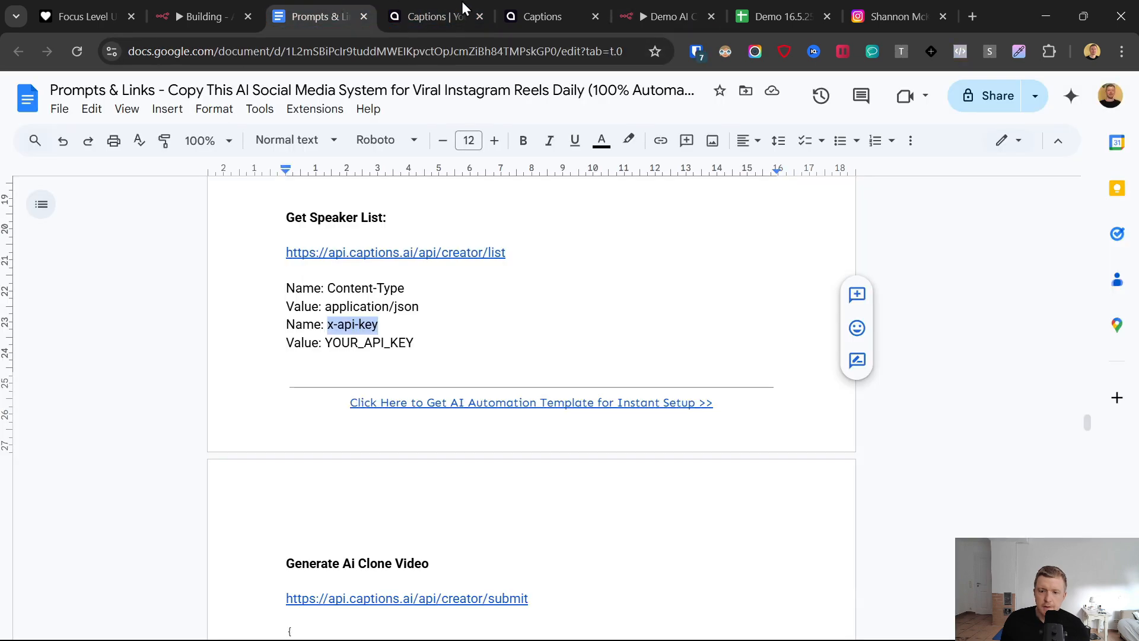
left_click(521, 3)
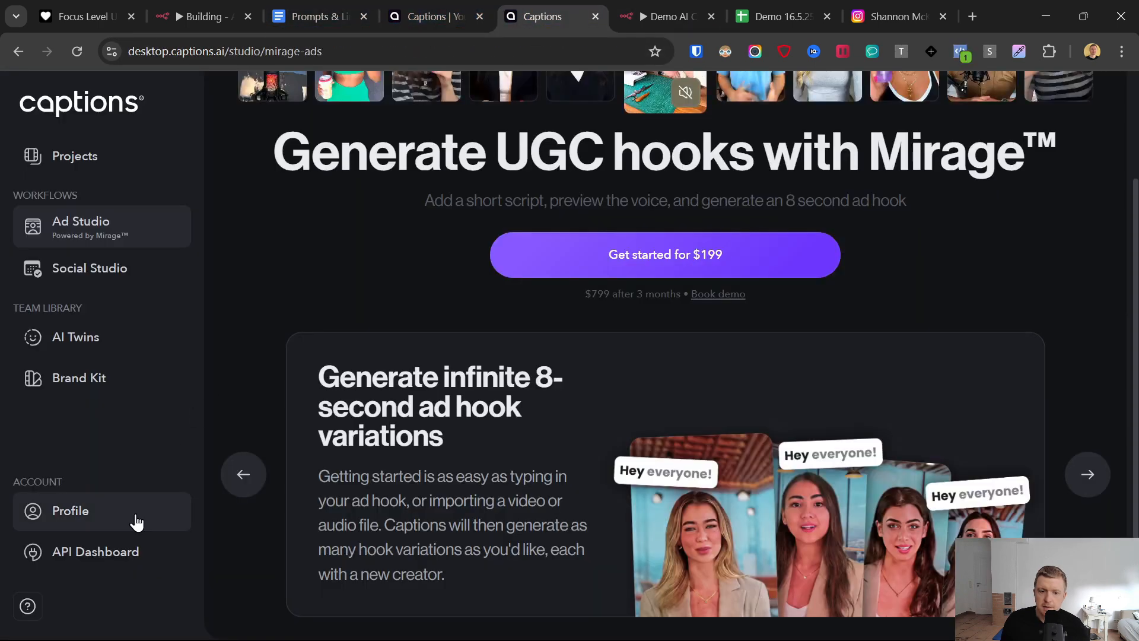
left_click(100, 552)
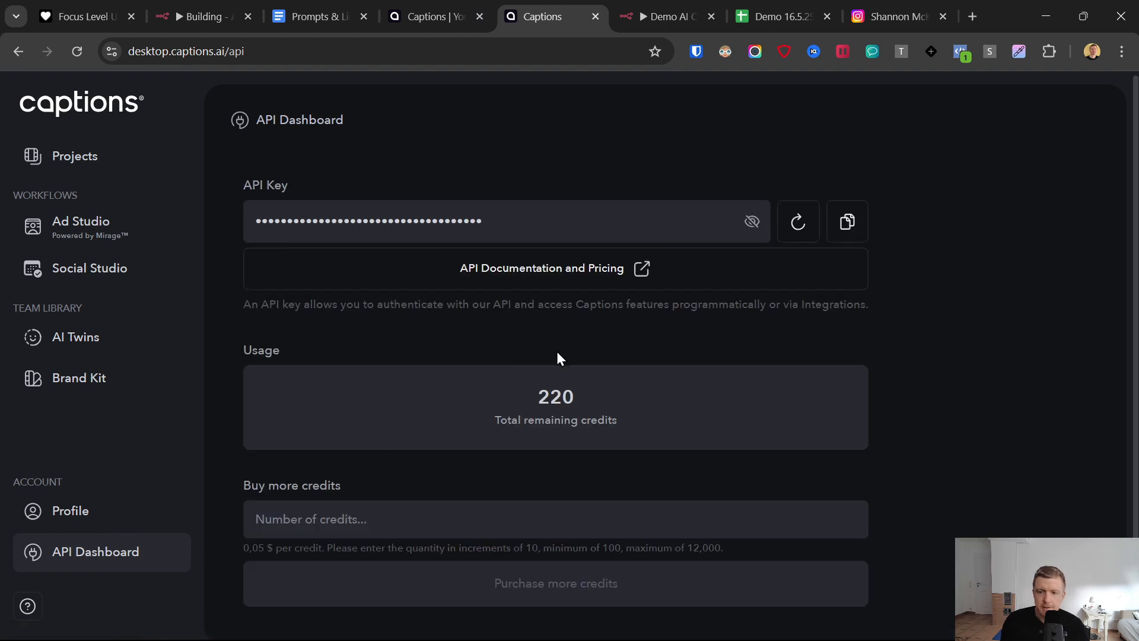
left_click(844, 228)
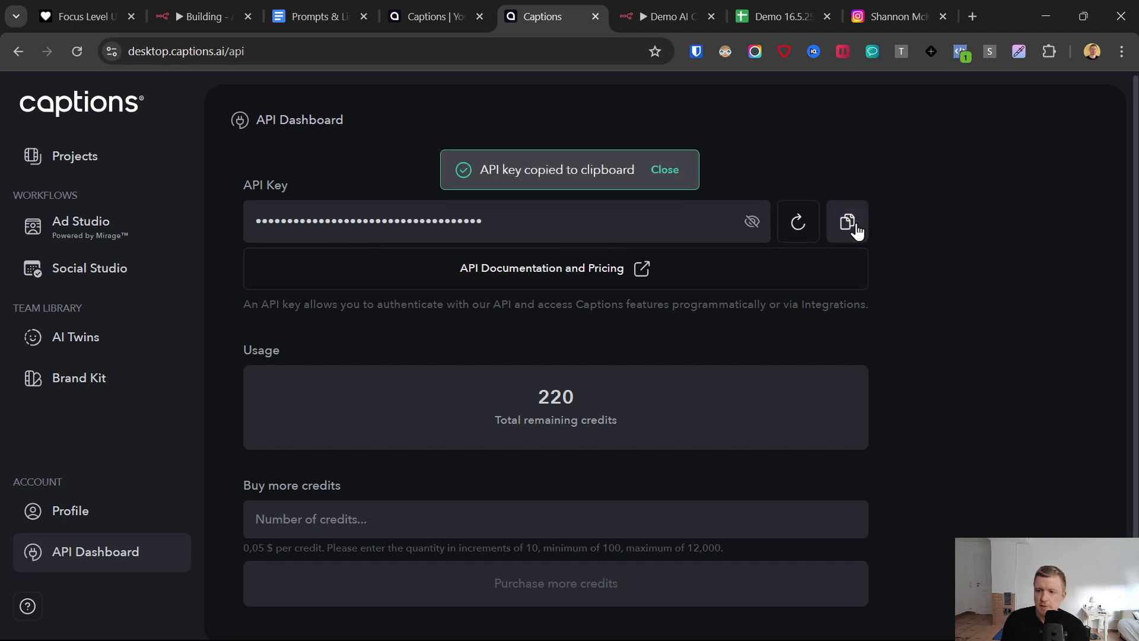
left_click(675, 6)
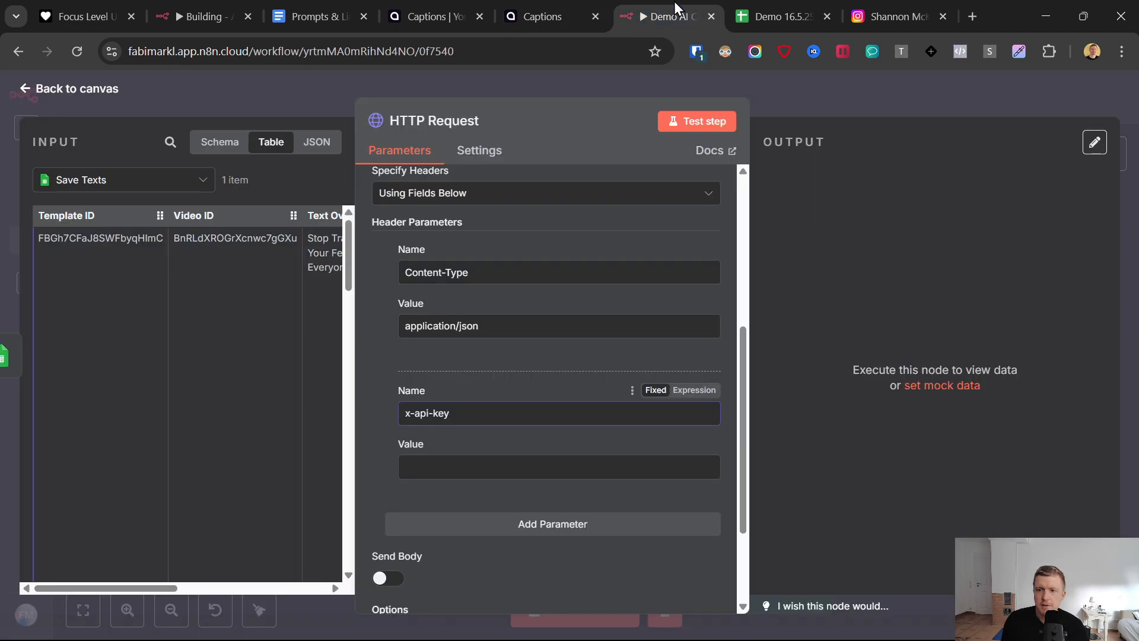
left_click(460, 469)
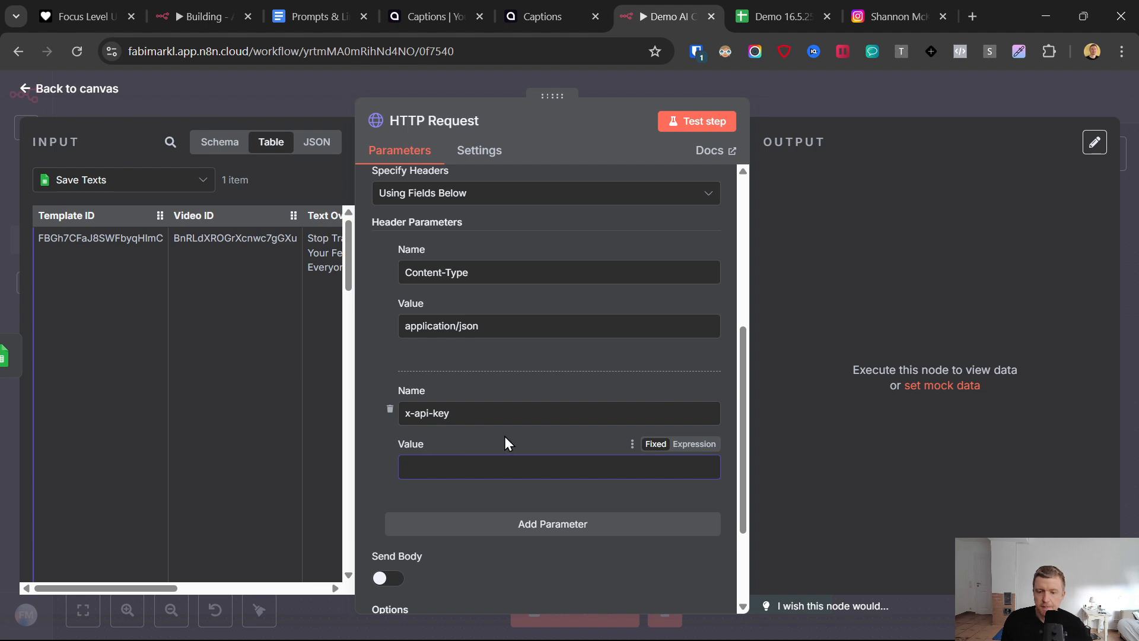
key("ctrl+v")
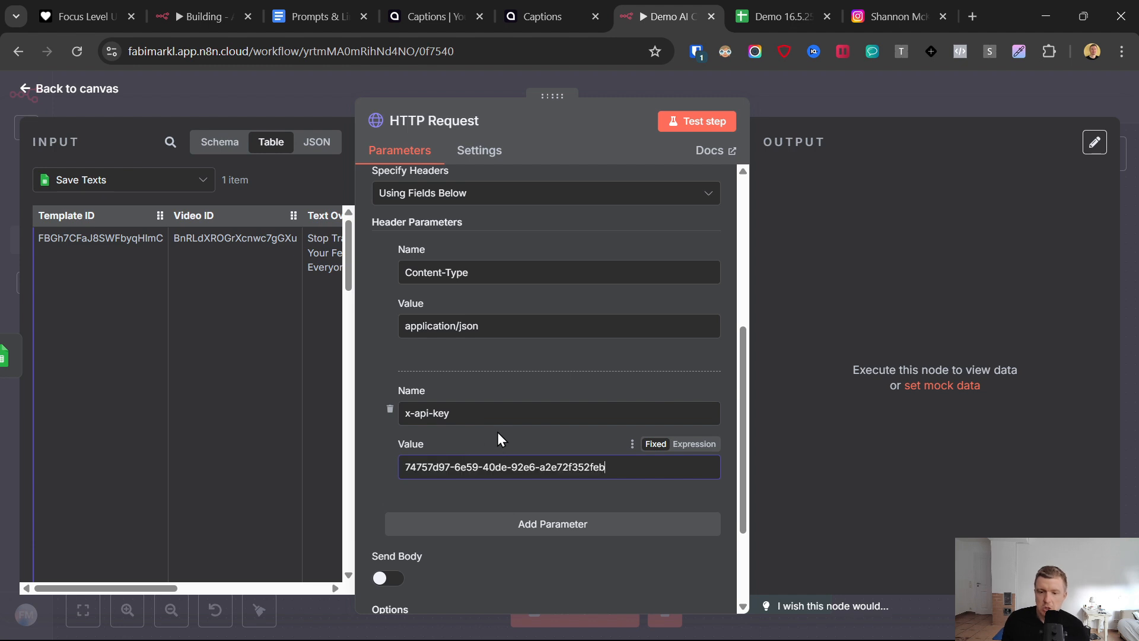
- Rename the HTTP Request node to Get Speakers and test the step
left_click(430, 122)
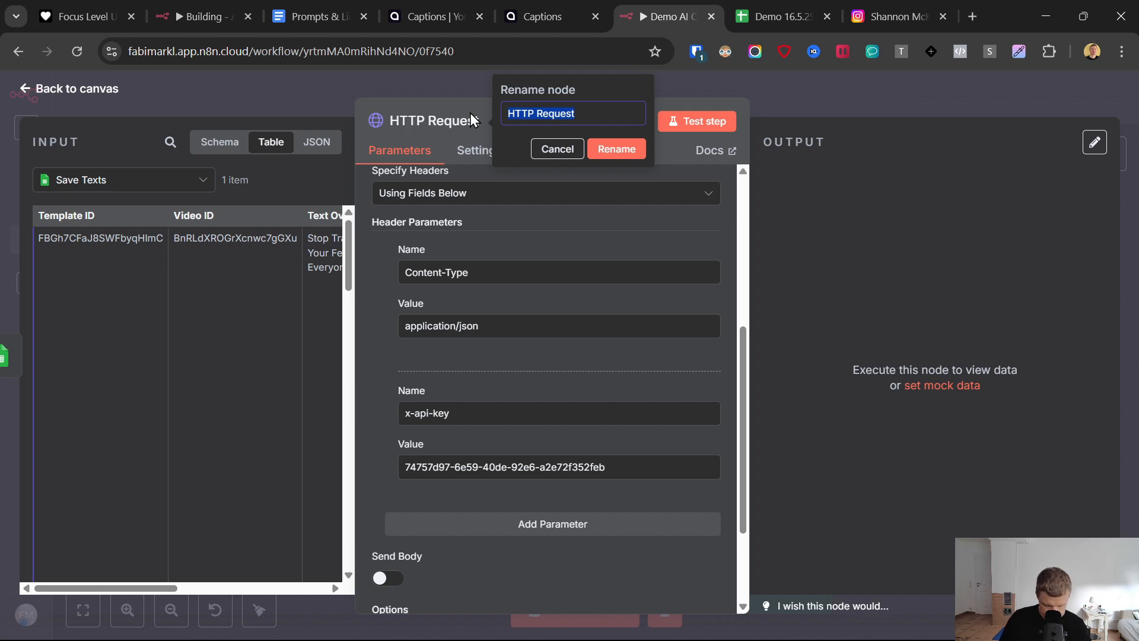
type("Get Speakers")
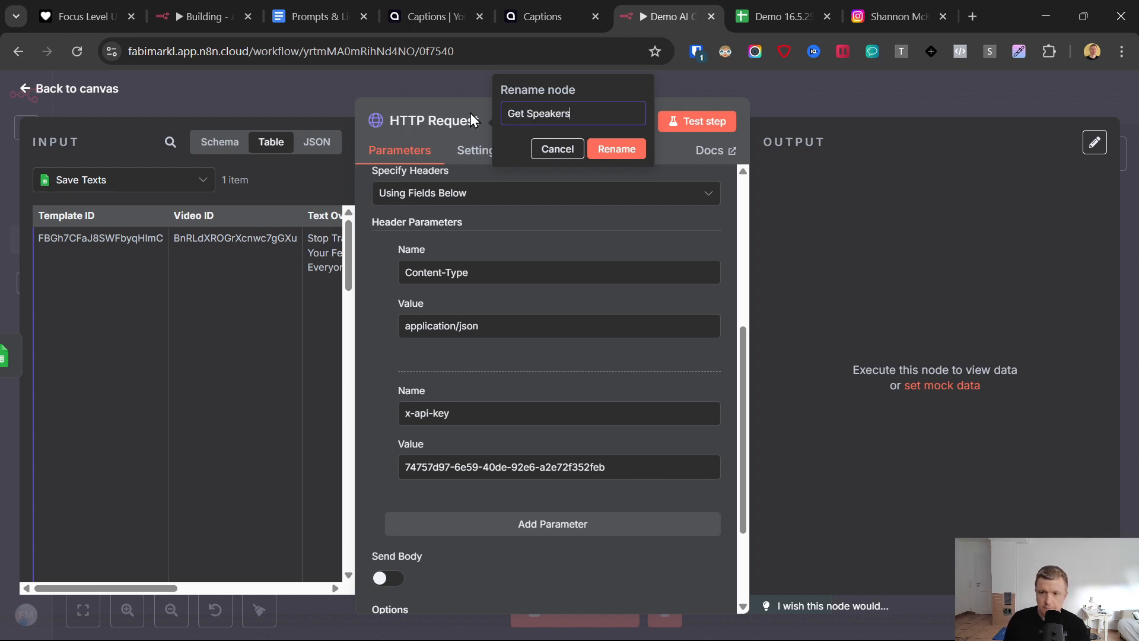
key("Return")
left_click(702, 123)
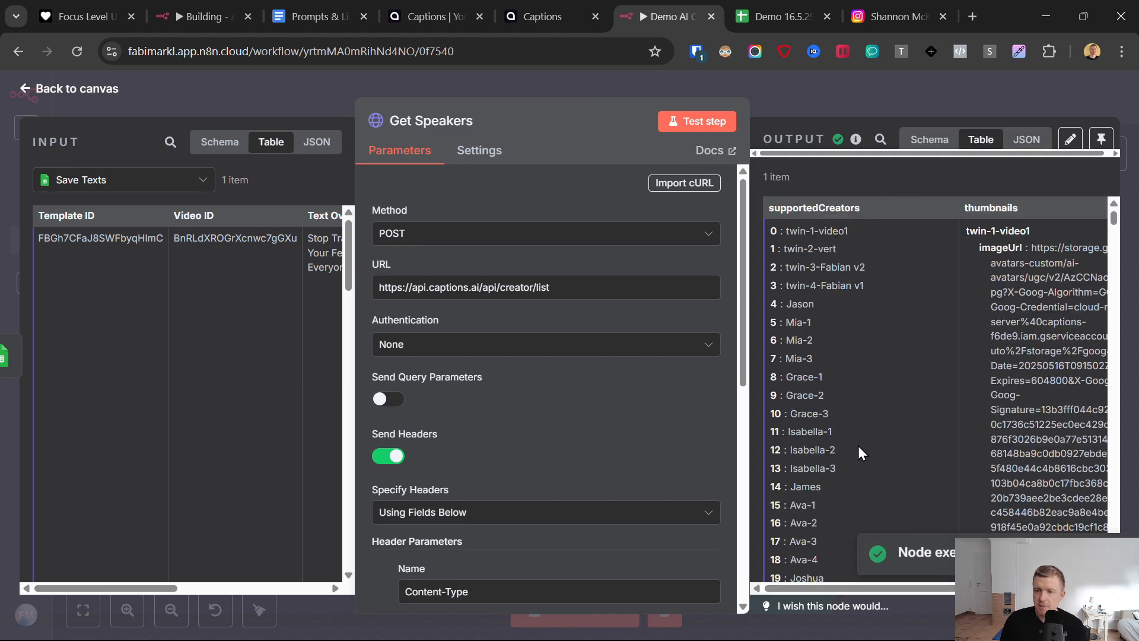
- Review the custom twins in the supportedCreators output and try to open the twin-1-video1 video link in a new tab
left_click_drag(795, 231, 874, 290)
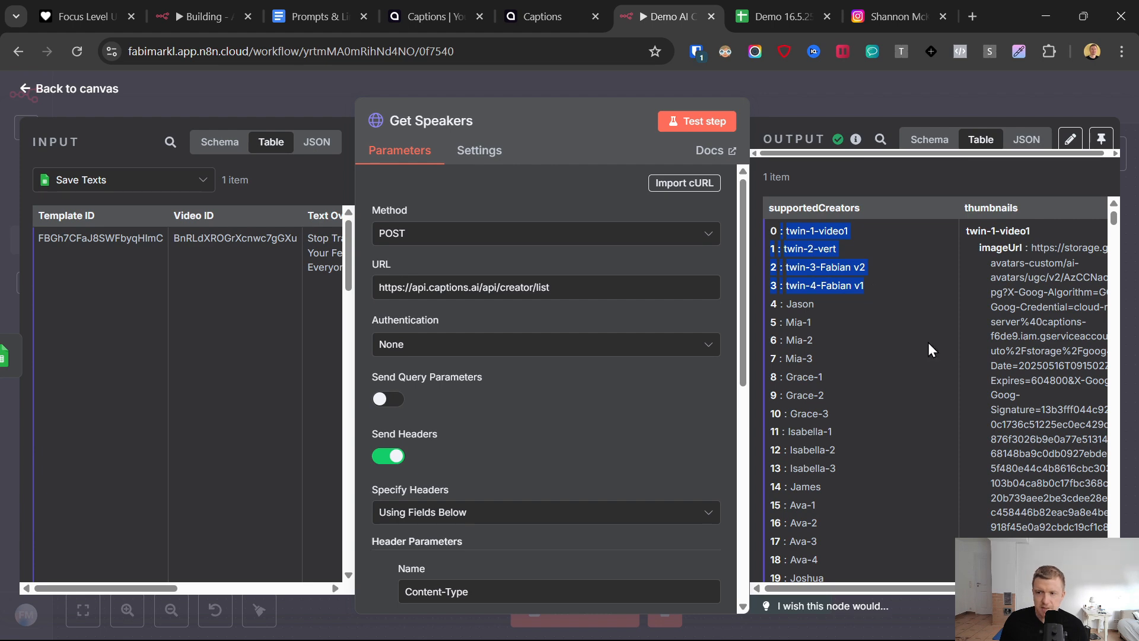
scroll(1008, 255, "right", 1)
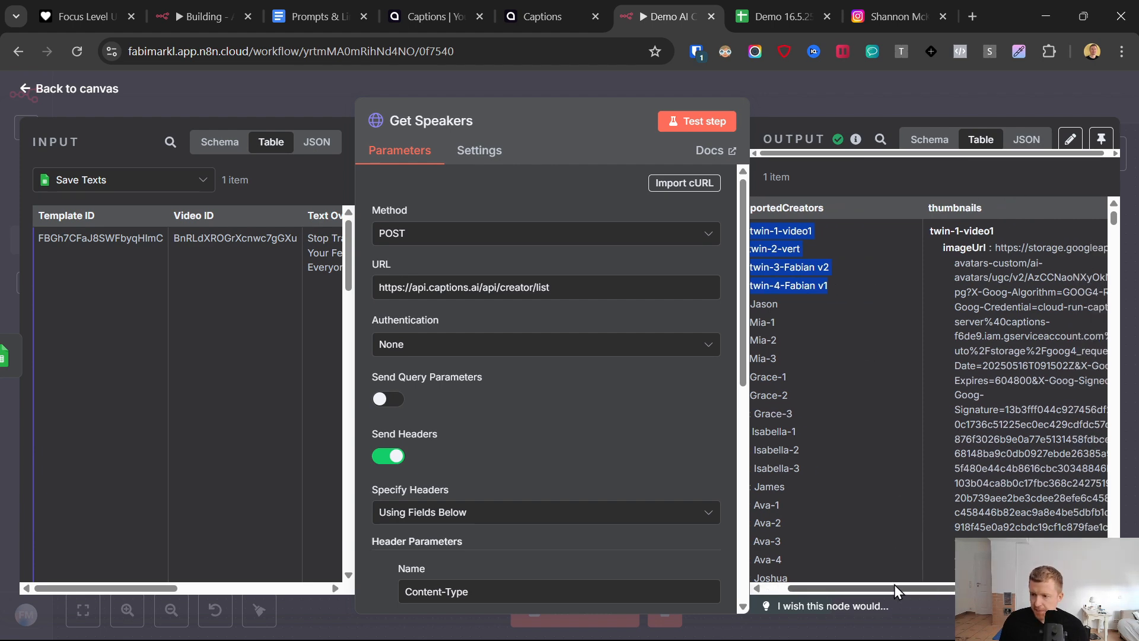
scroll(997, 297, "down", 10)
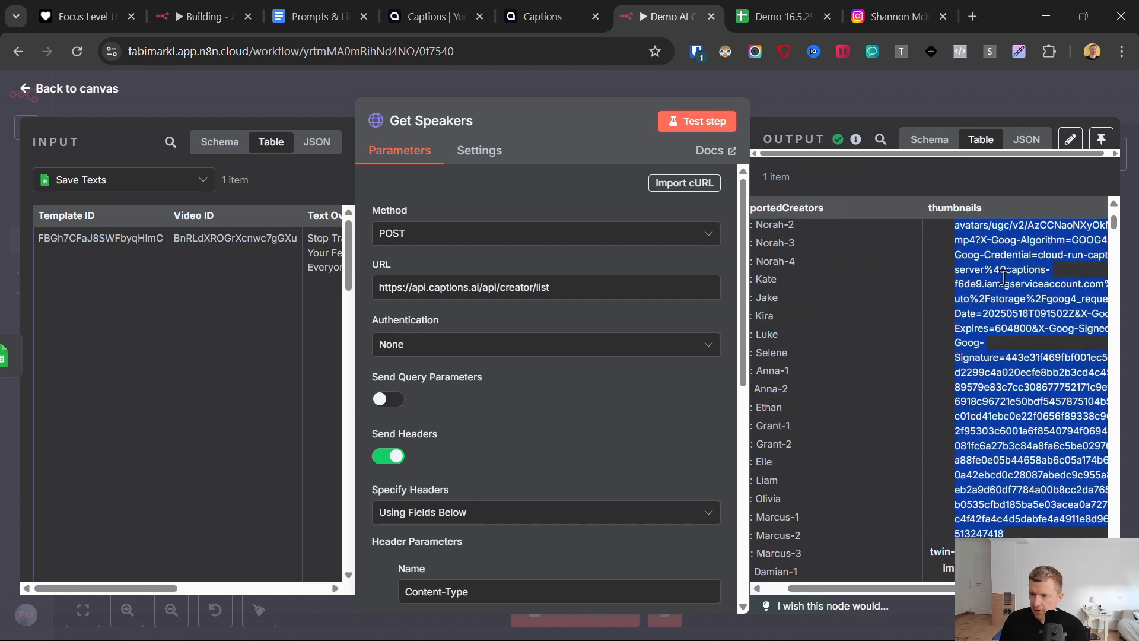
right_click(1004, 277)
left_click(795, 342)
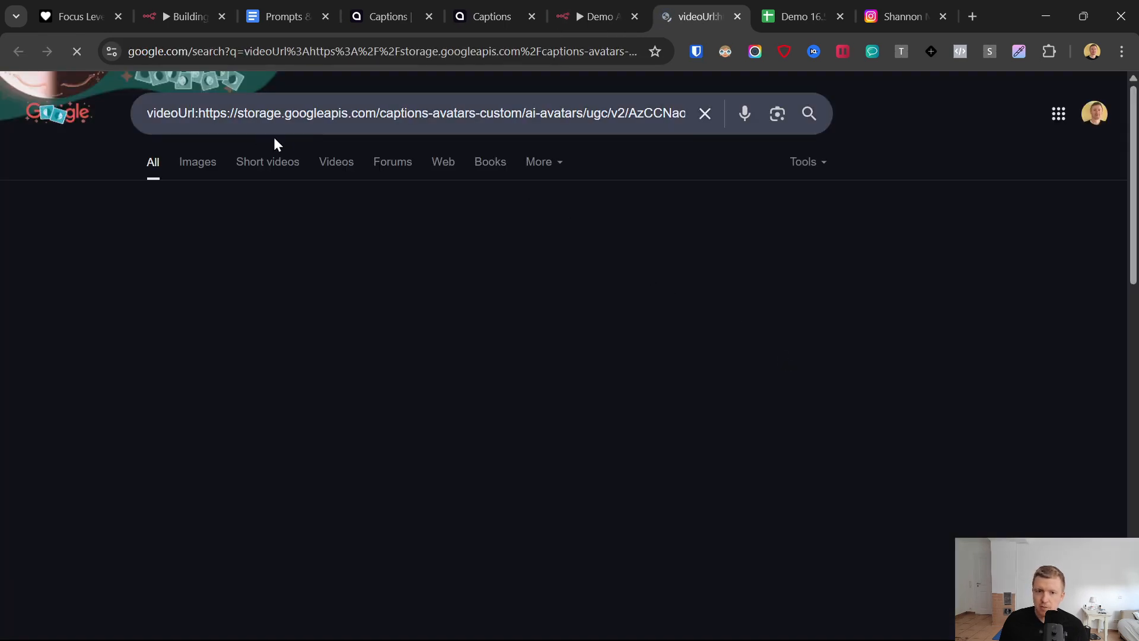
left_click_drag(187, 114, 148, 114)
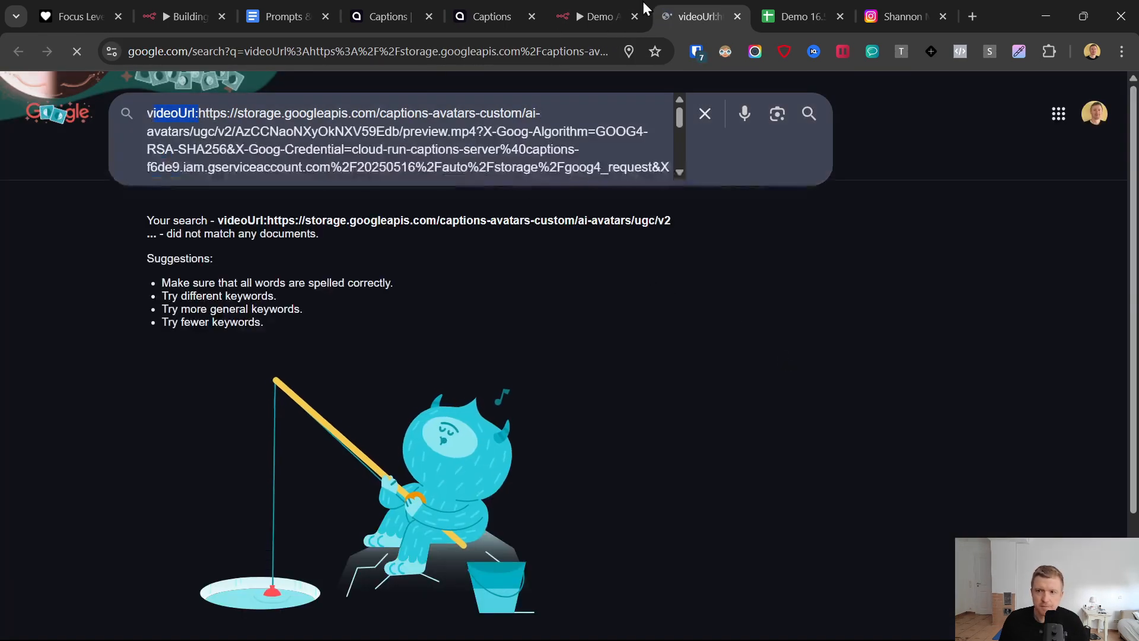
left_click(597, 3)
- Open only the videoUrl link of twin-1-video1 from the thumbnails output in a new tab, and close the tab after viewing
scroll(972, 327, "up", 2)
scroll(971, 327, "down", 2)
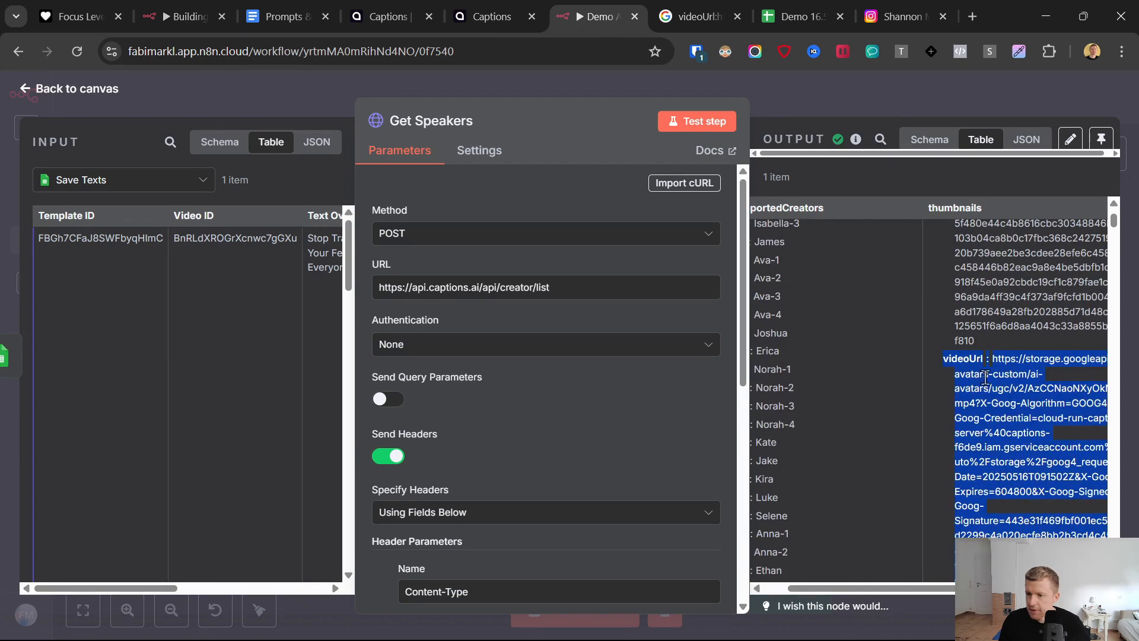
left_click(993, 360)
left_click_drag(993, 359, 1022, 430)
scroll(1015, 386, "down", 5)
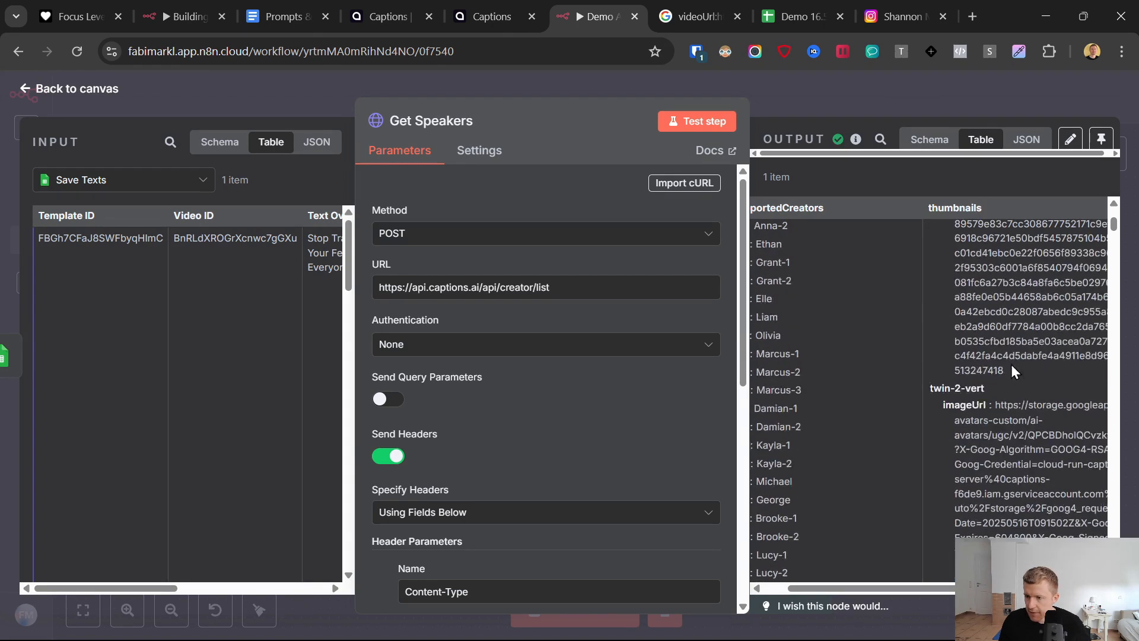
double_click(1002, 340)
right_click(1002, 342)
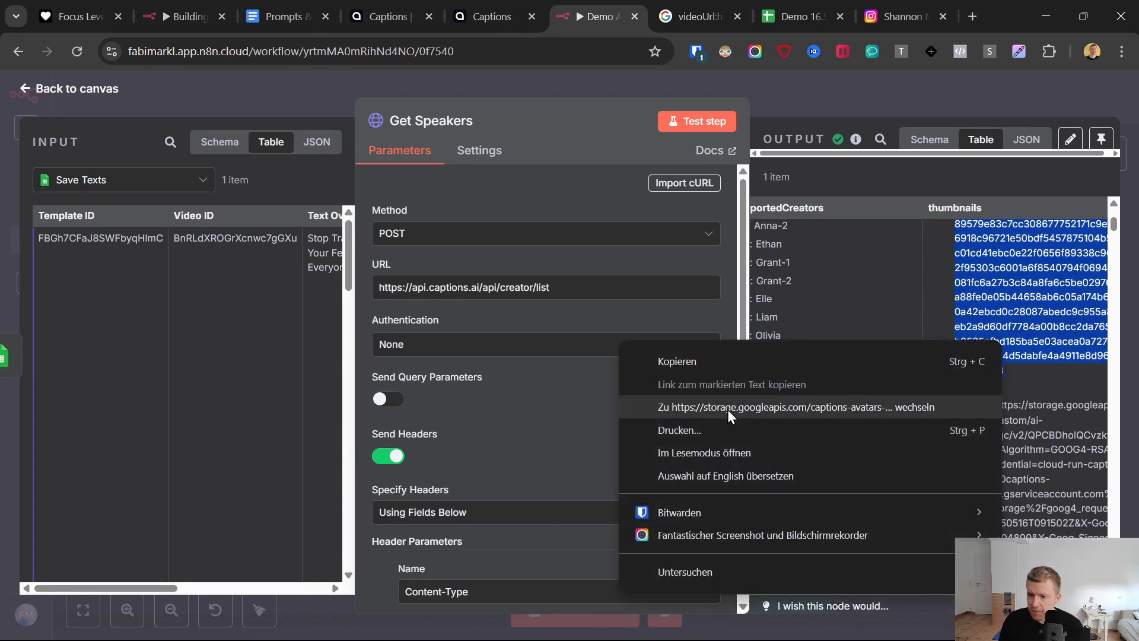
left_click(727, 409)
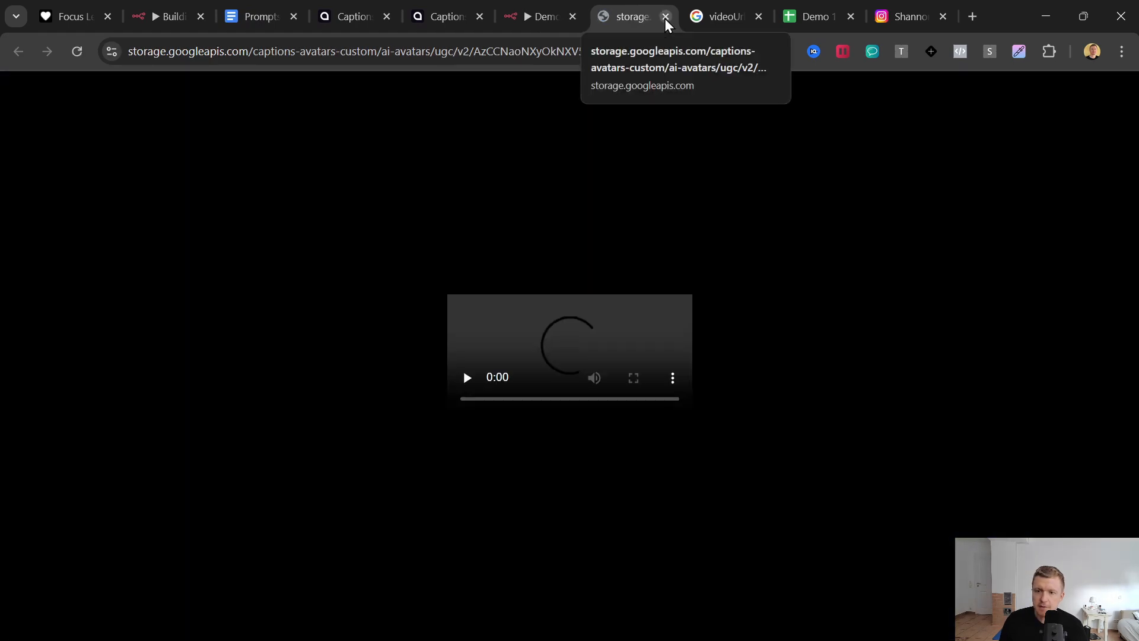
left_click(666, 17)
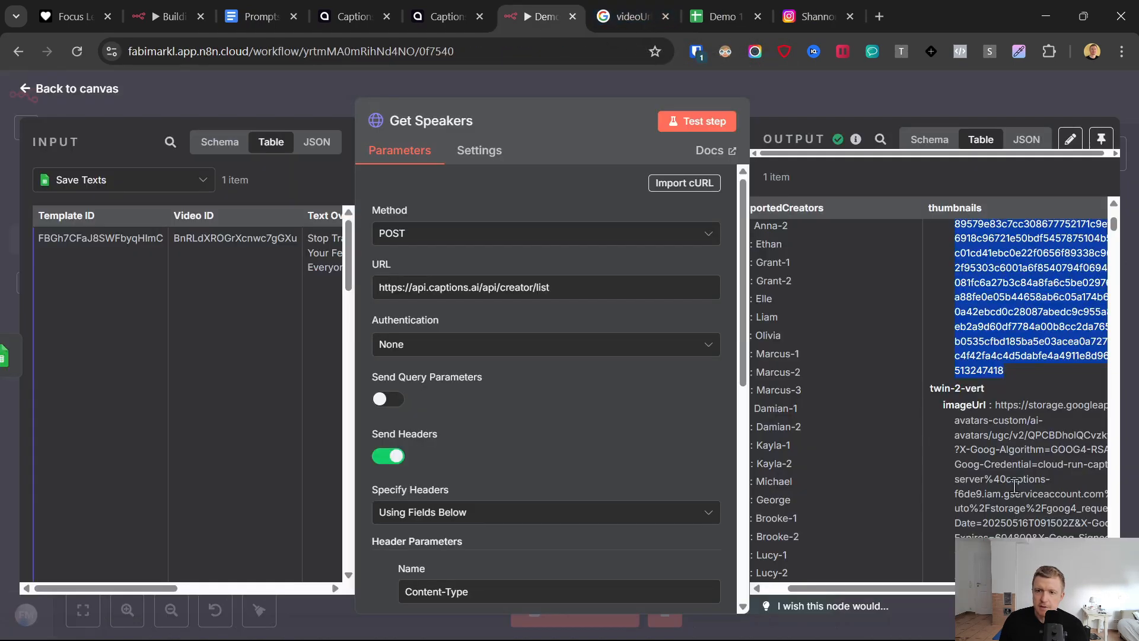
- Examine the other speakers' thumbnails output, open Ava-4's preview video link in a new tab, and close that tab after viewing
left_click_drag(844, 589, 832, 589)
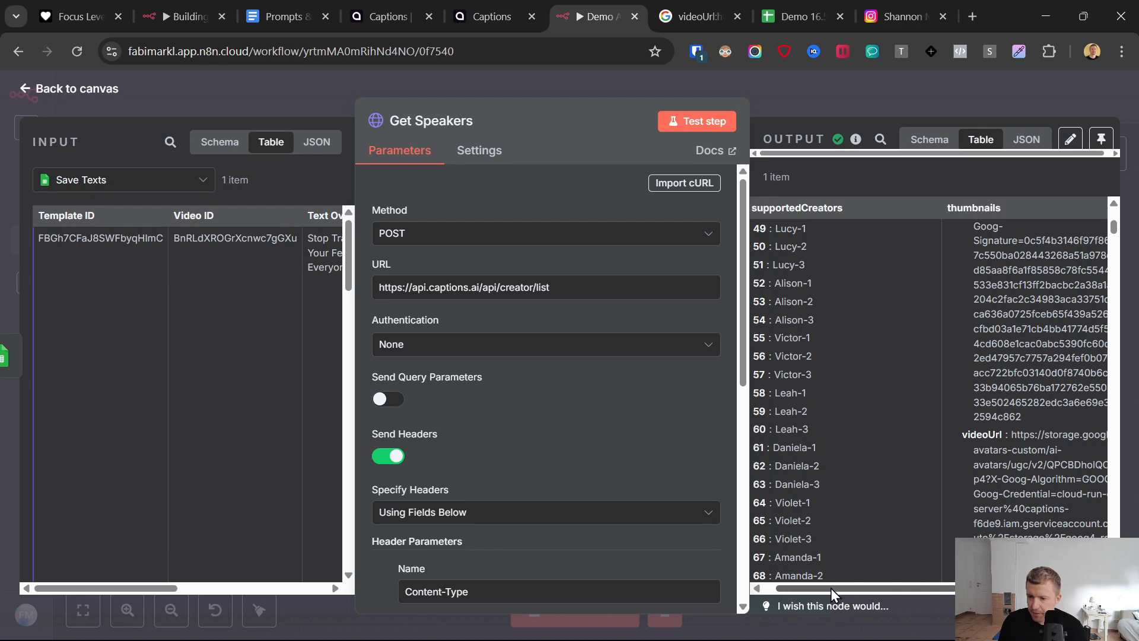
scroll(894, 417, "down", 15)
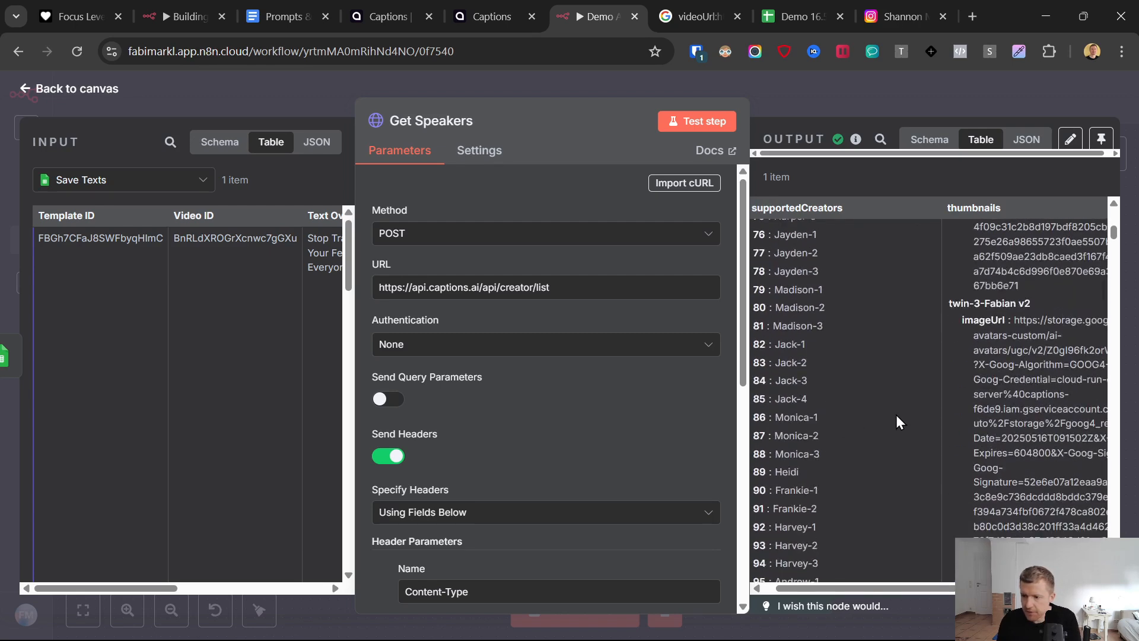
scroll(899, 423, "right", 5)
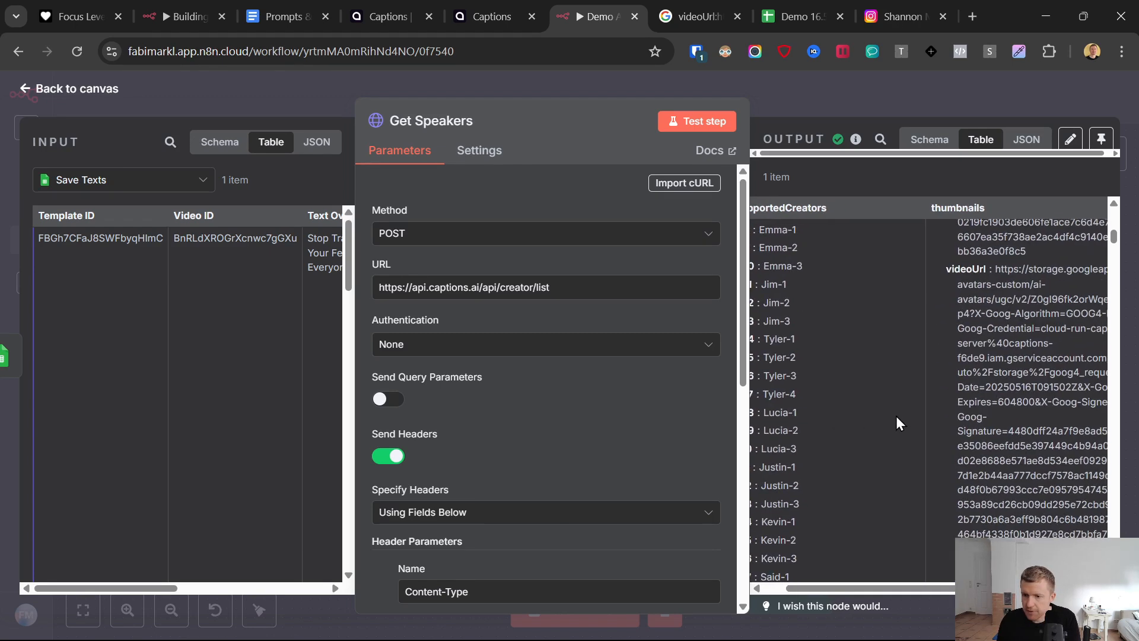
scroll(922, 403, "down", 1)
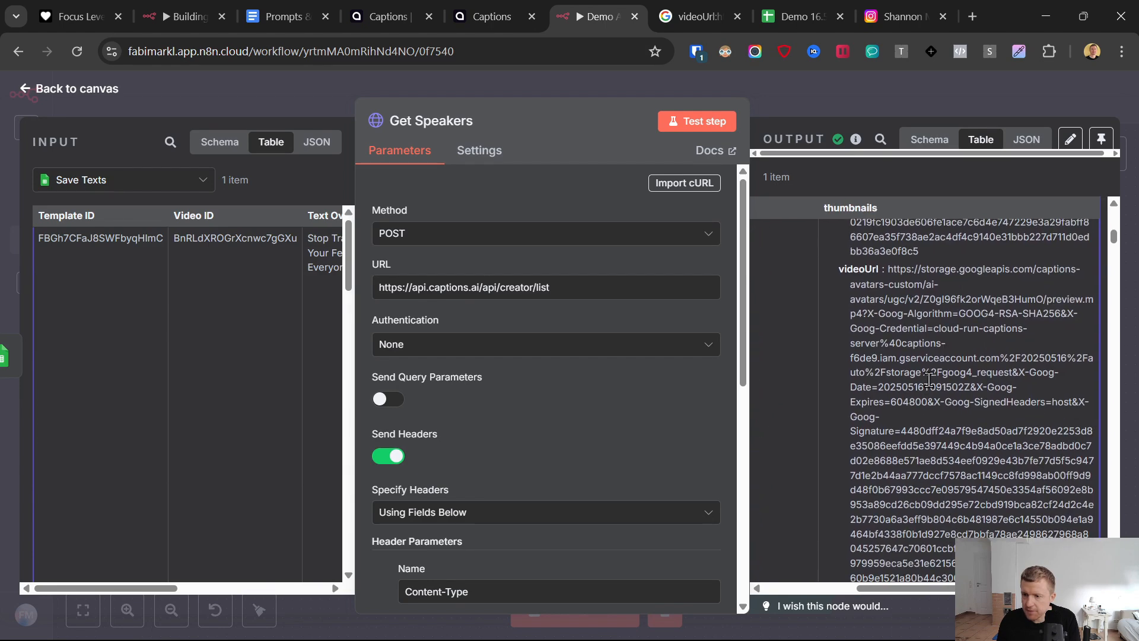
scroll(932, 385, "left", 5)
scroll(1051, 374, "up", 4)
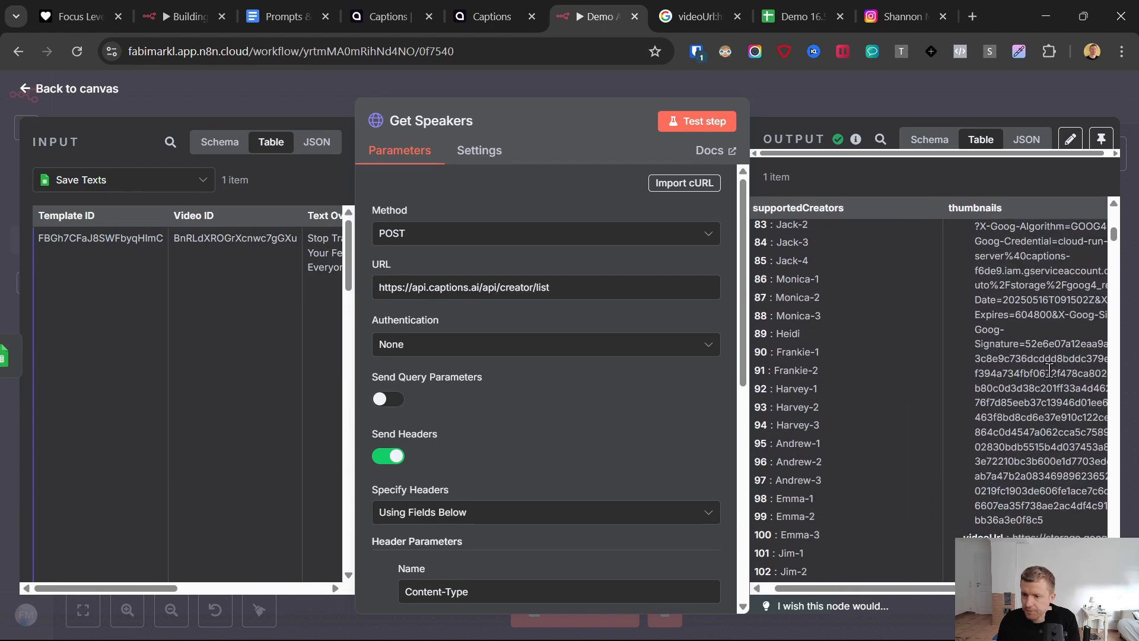
scroll(1028, 357, "down", 20)
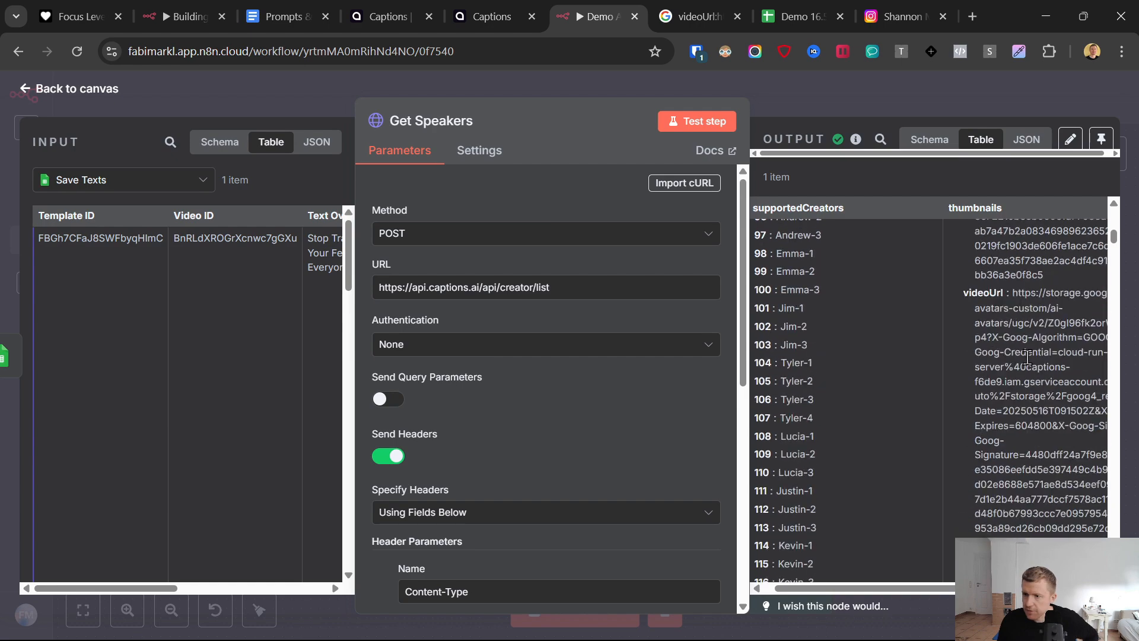
scroll(972, 374, "down", 20)
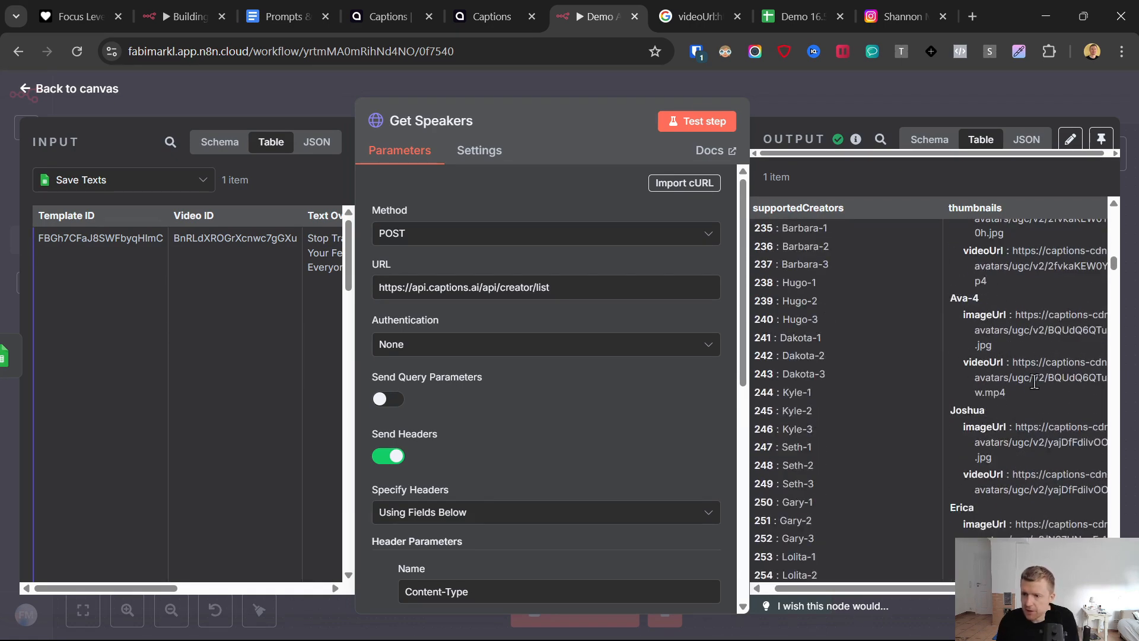
scroll(1034, 381, "right", 4)
left_click_drag(932, 396, 893, 365)
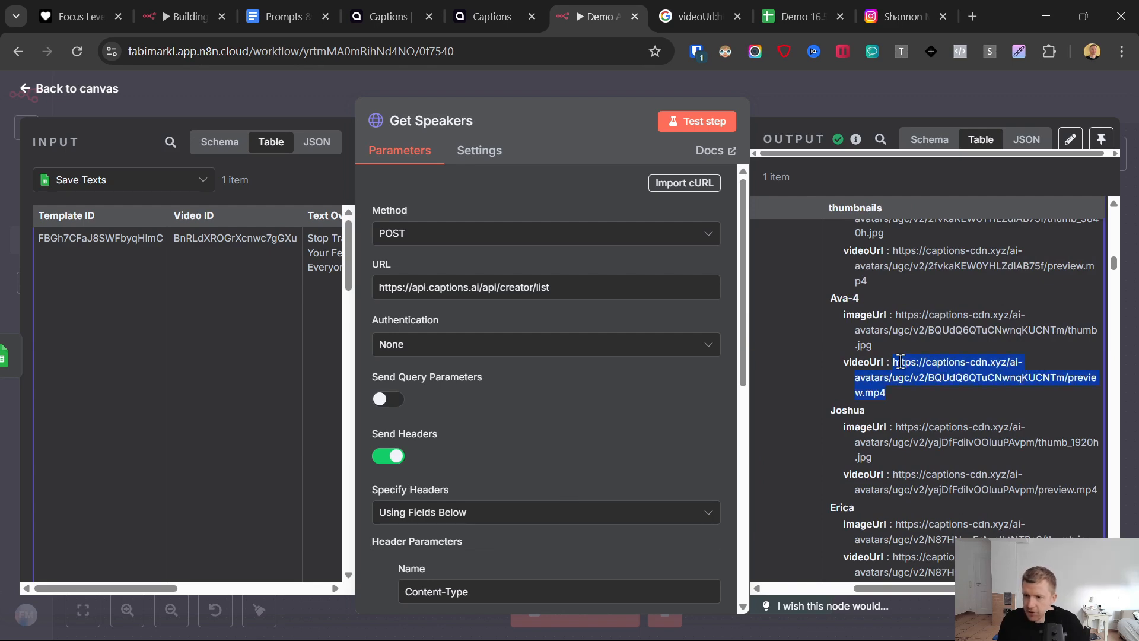
right_click(900, 361)
left_click(784, 425)
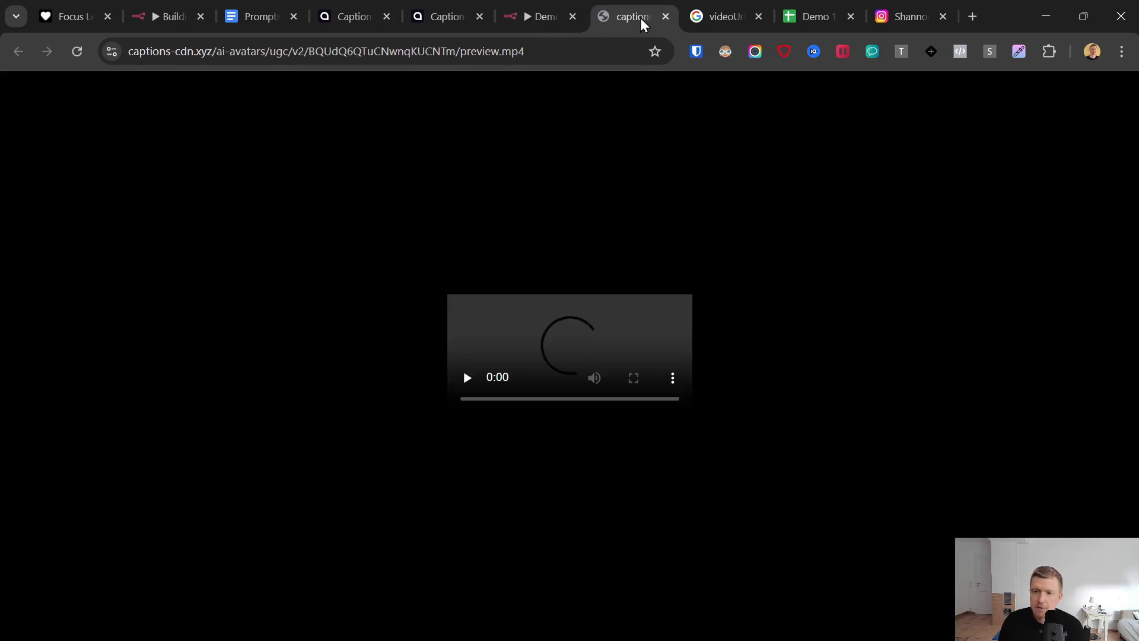
left_click(665, 16)
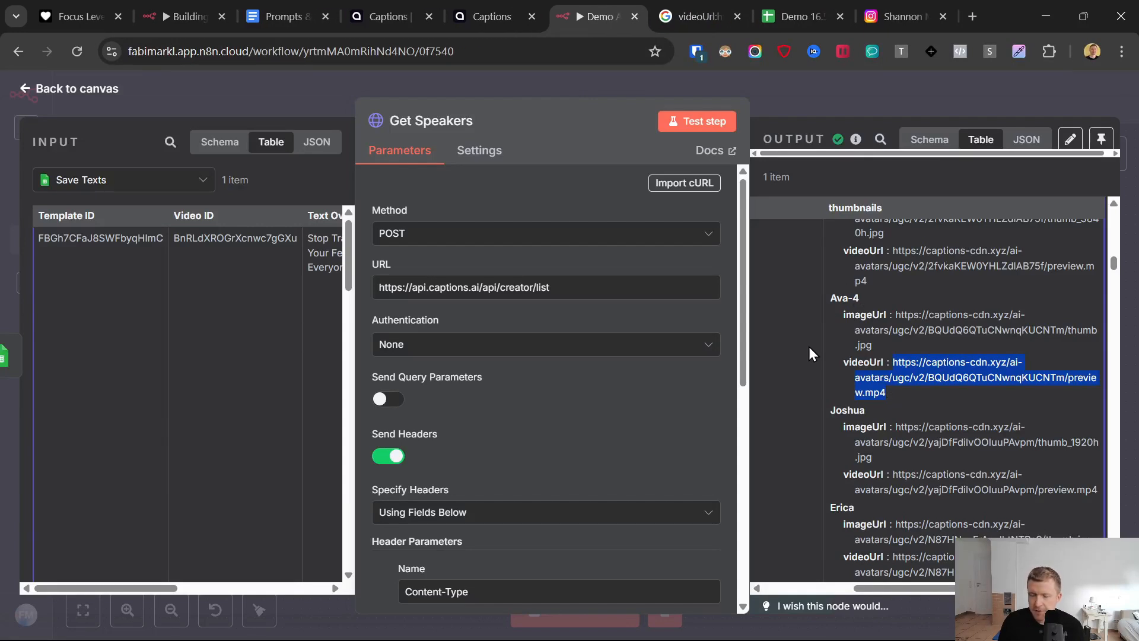
- Return to the canvas and move the Get Speakers node to the Generate Video AI Twin section
scroll(598, 352, "down", 4)
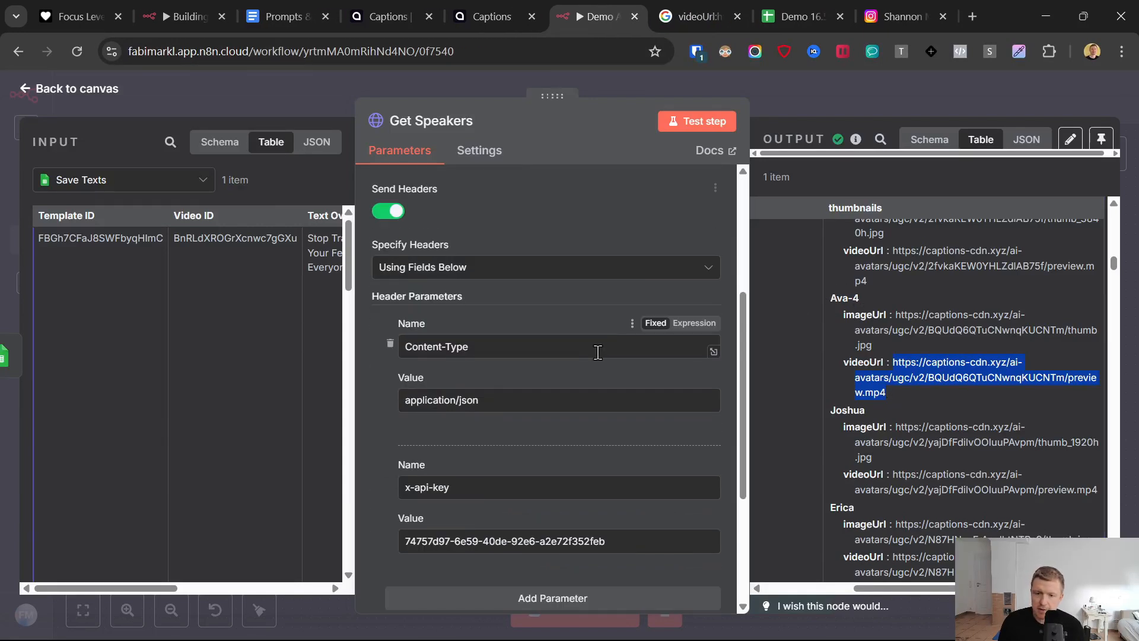
scroll(528, 379, "up", 4)
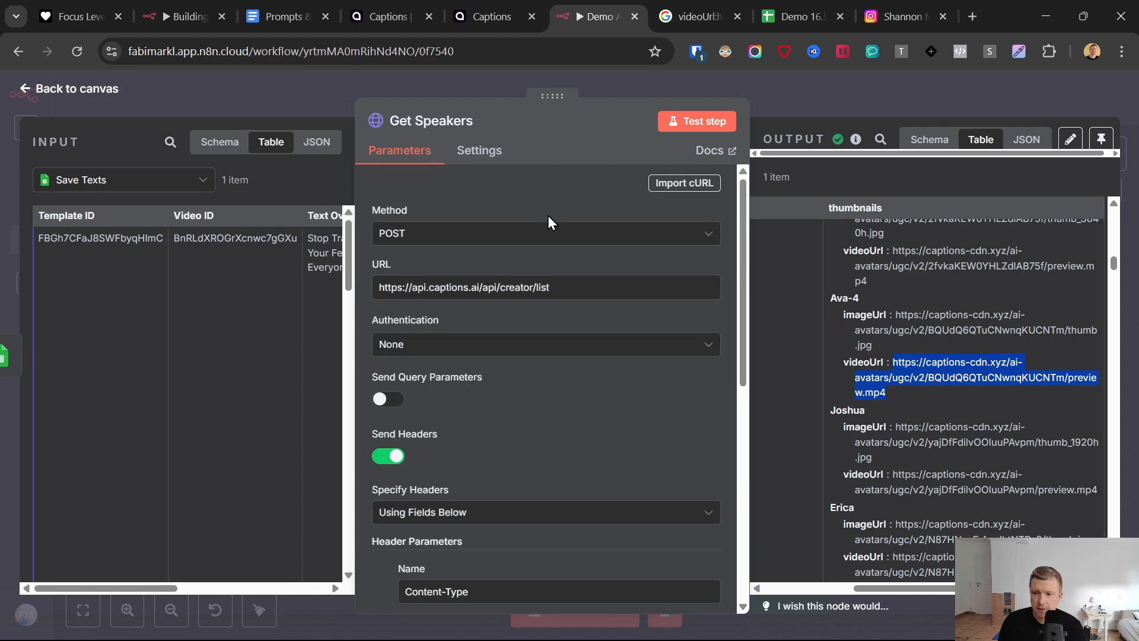
left_click(26, 89)
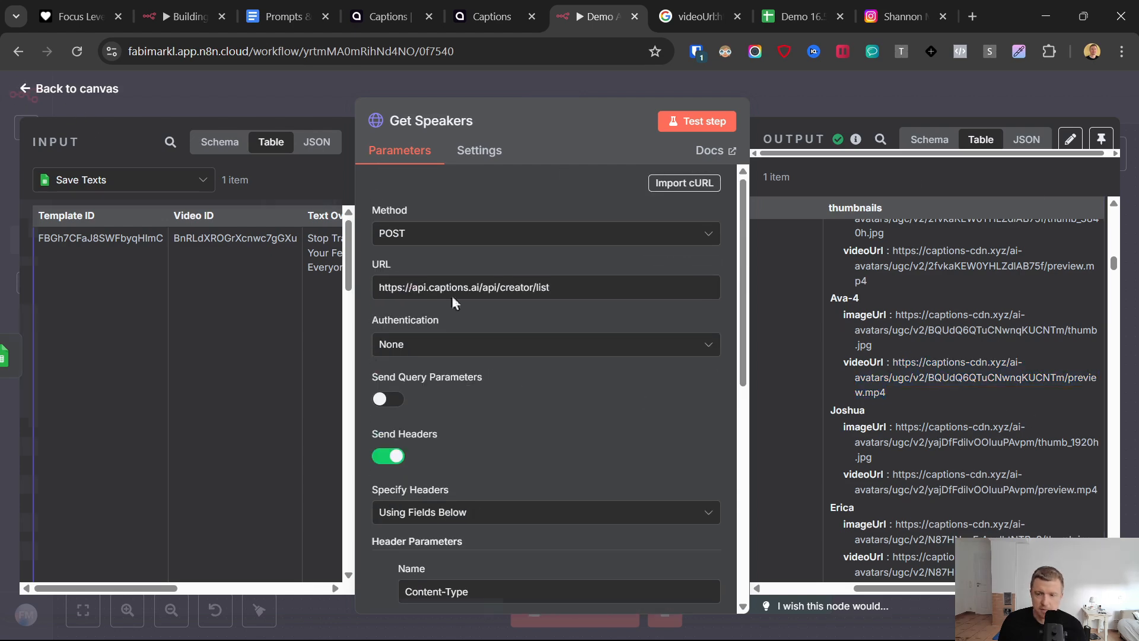
left_click_drag(903, 326, 415, 450)
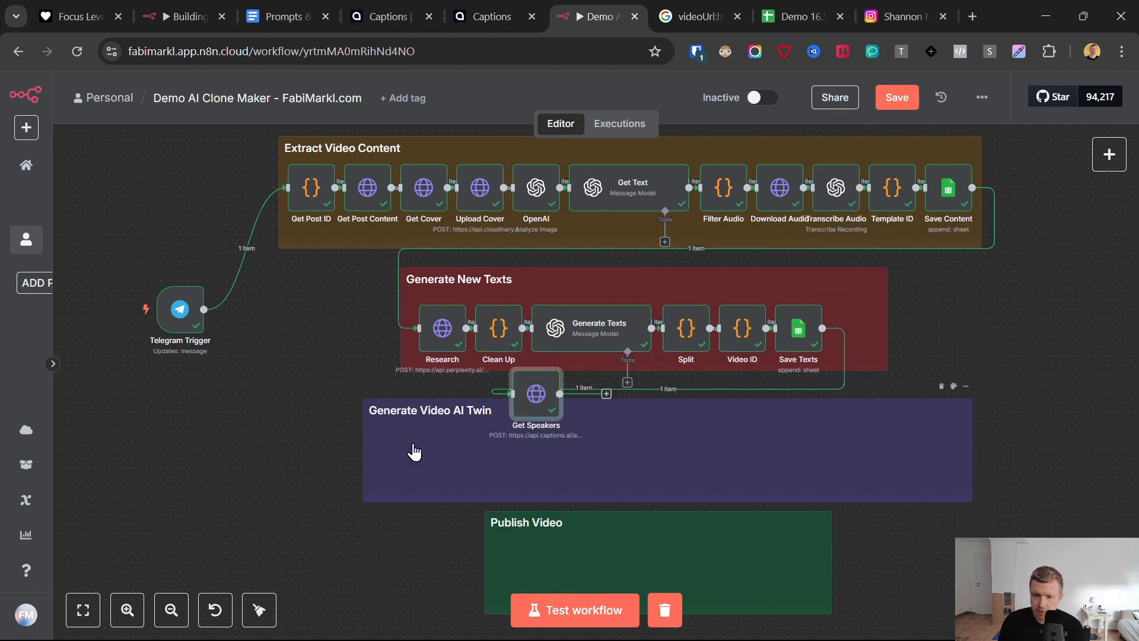
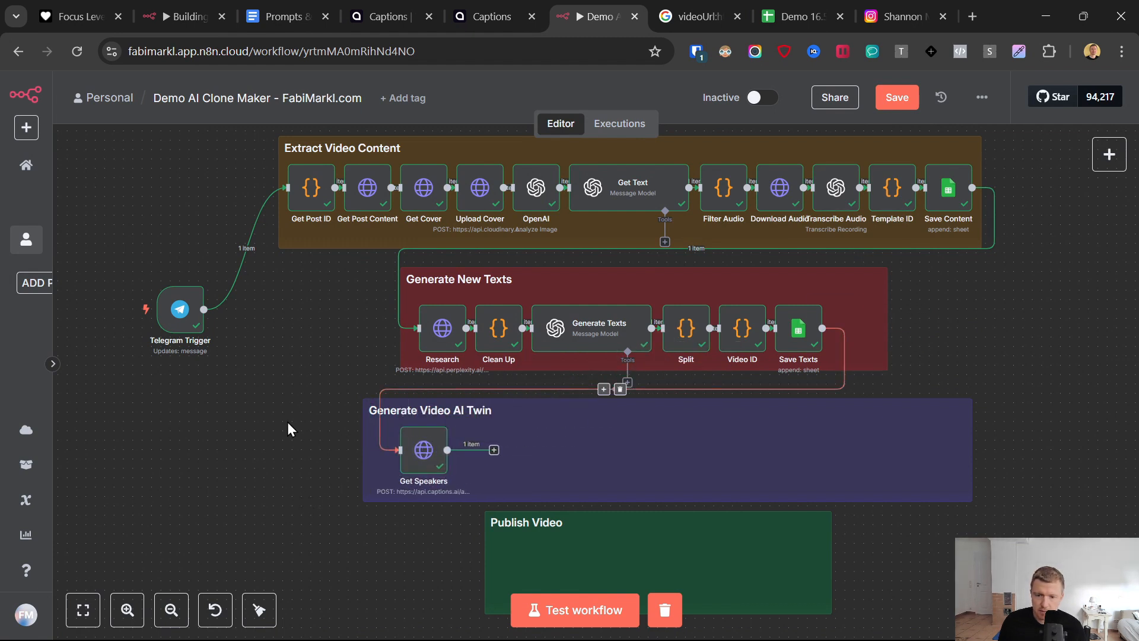
- Duplicate the Get Speakers node, place the copy directly after it in the Generate Video AI Twin section, and rename it Generate Video
right_click(415, 450)
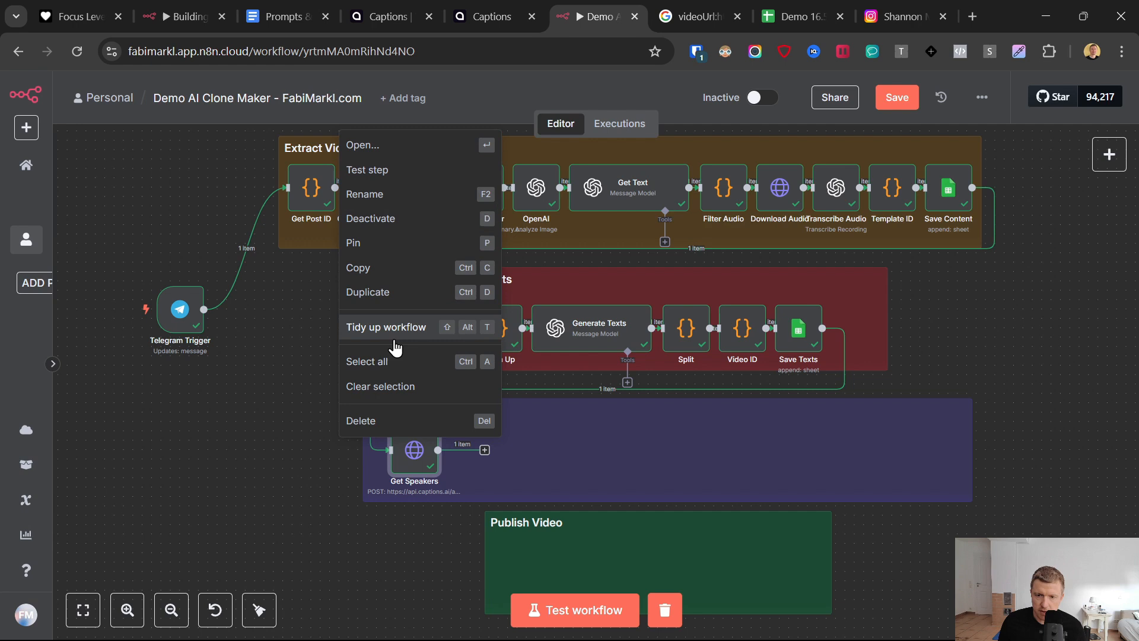
left_click(378, 293)
left_click_drag(318, 437, 481, 451)
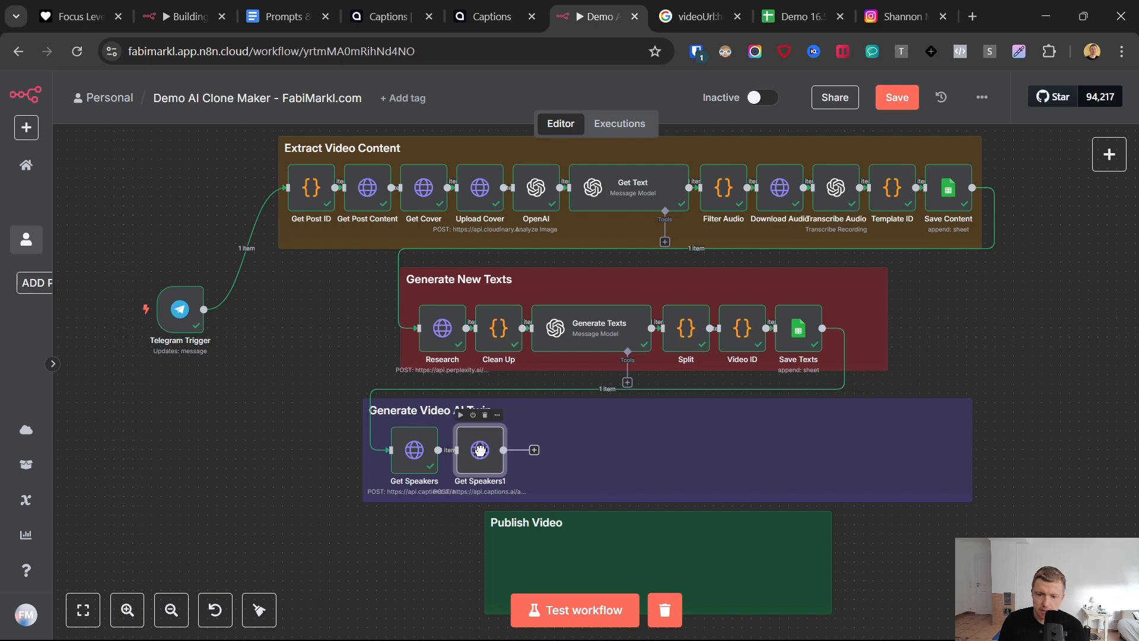
double_click(497, 452)
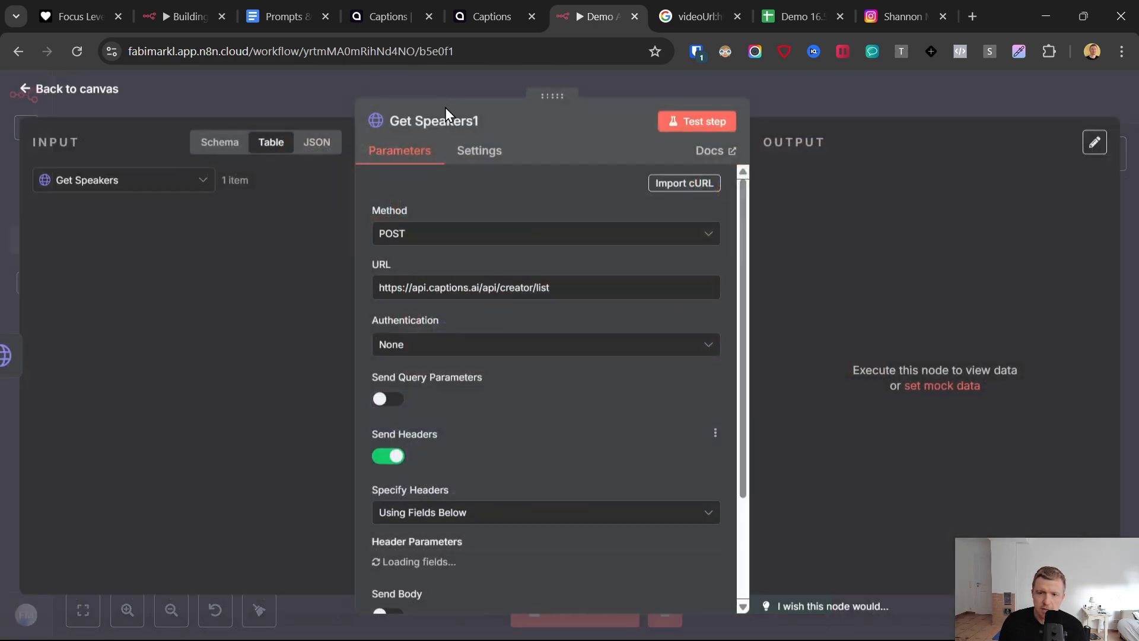
left_click(459, 123)
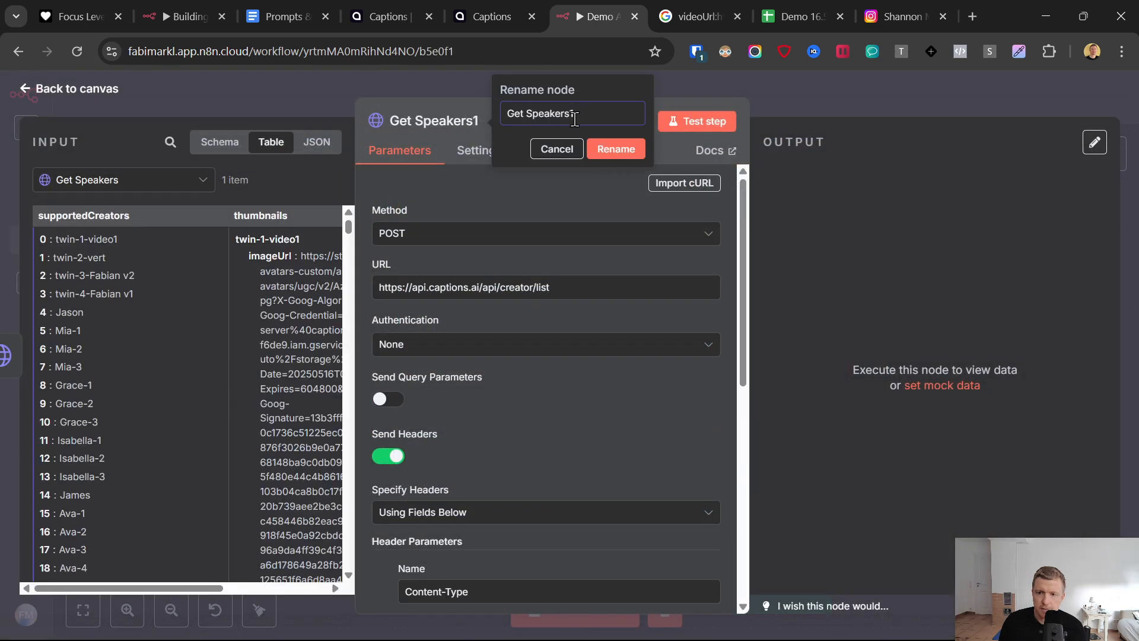
left_click_drag(573, 113, 485, 123)
type("Generate Video")
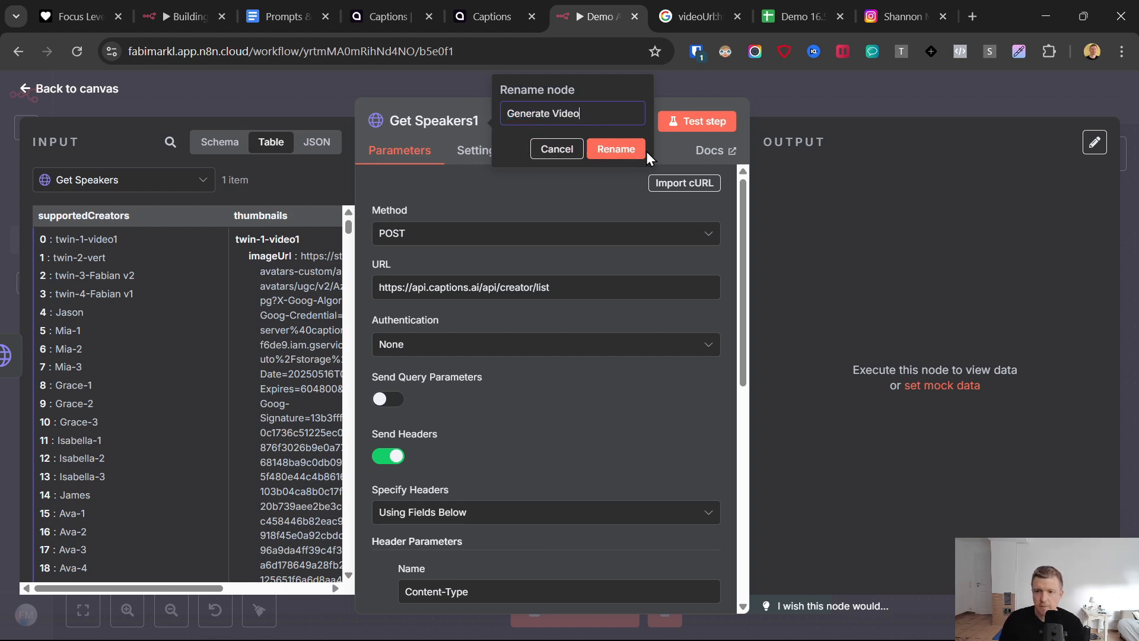
key("Return")
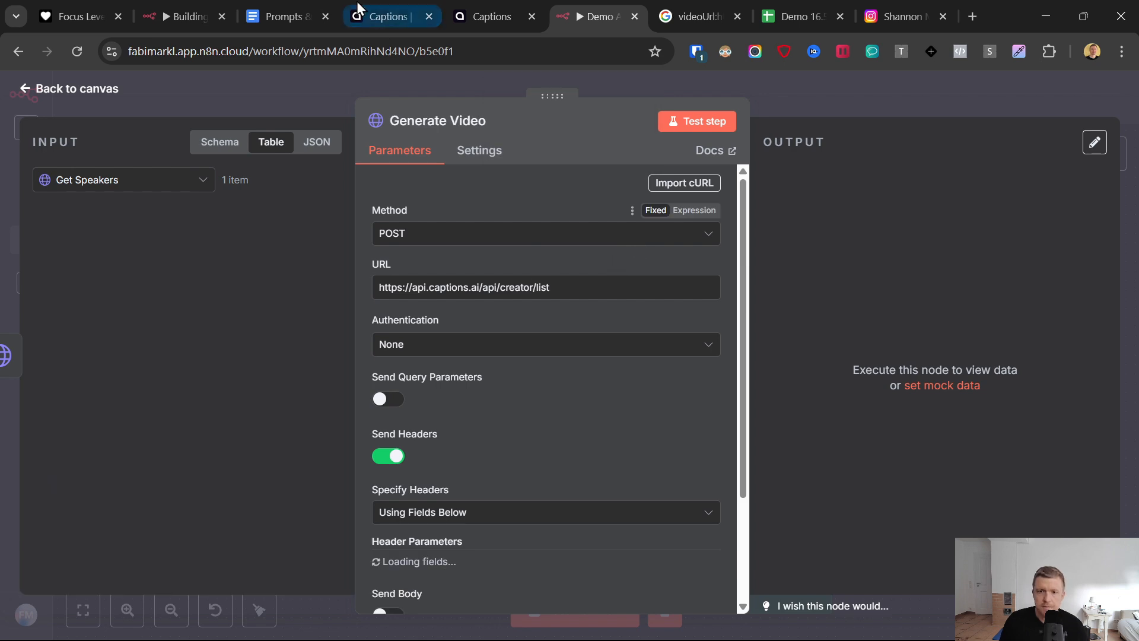
key("ctrl+3")
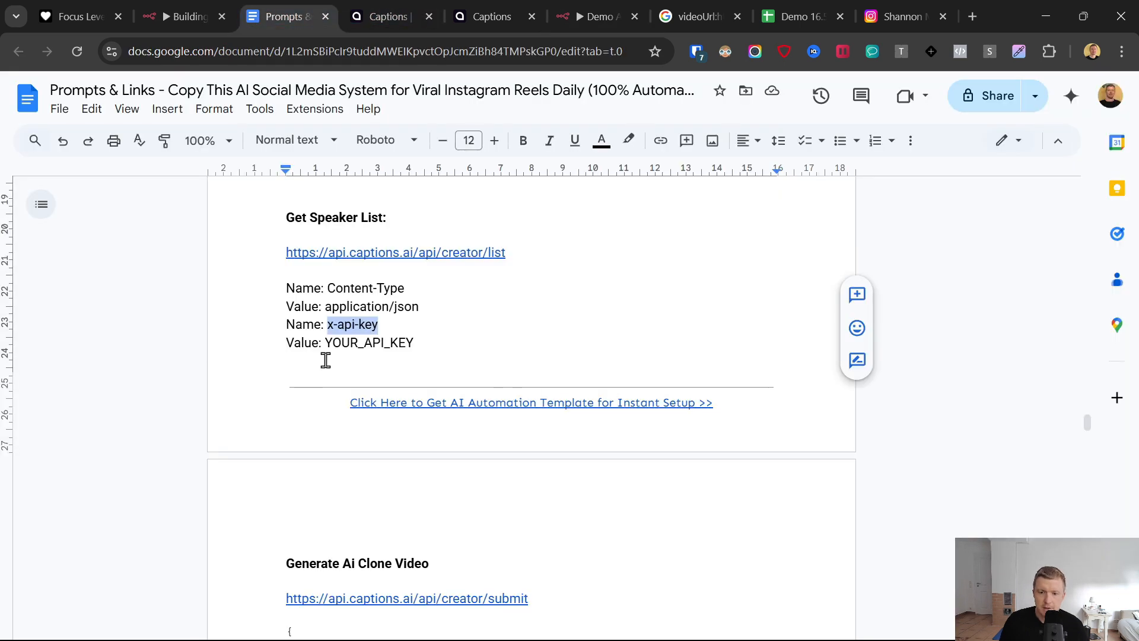
scroll(327, 362, "down", 3)
left_click_drag(530, 445, 287, 437)
key("ctrl+c")
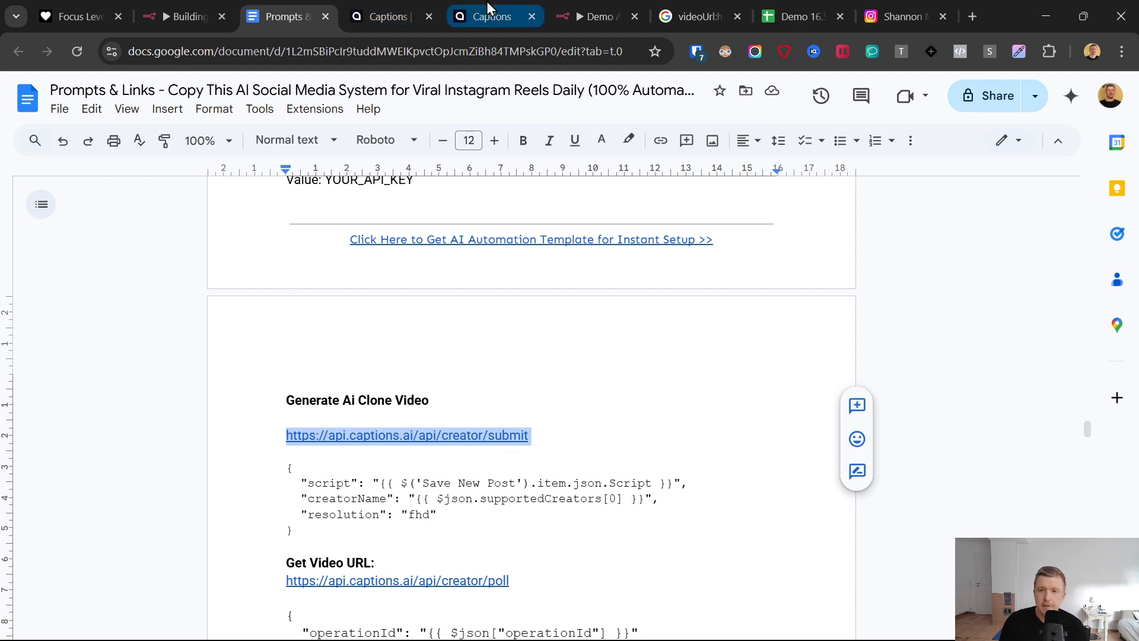
left_click(596, 16)
triple_click(469, 287)
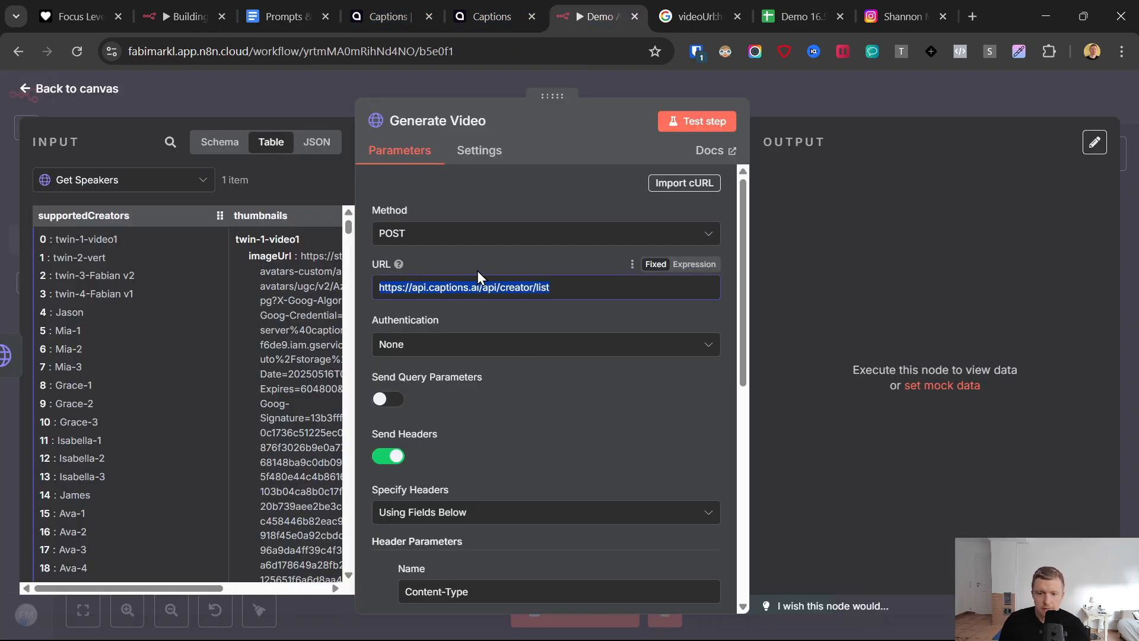
key("ctrl+v")
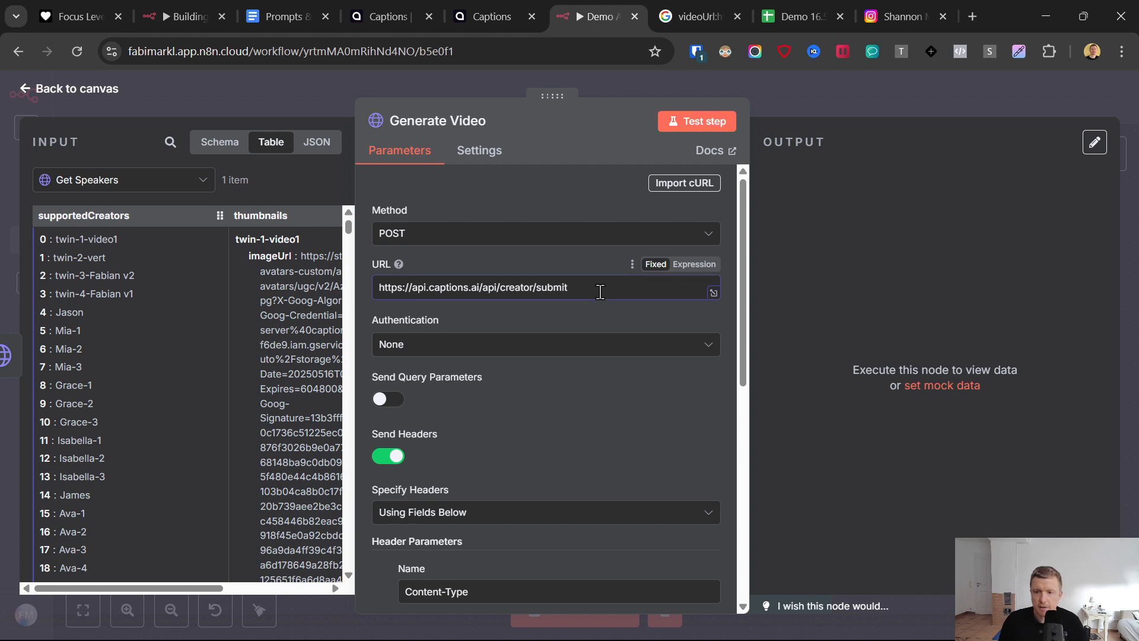
- Enable sending a body in the Generate Video request, with content type JSON and the body specified using JSON
scroll(536, 359, "down", 8)
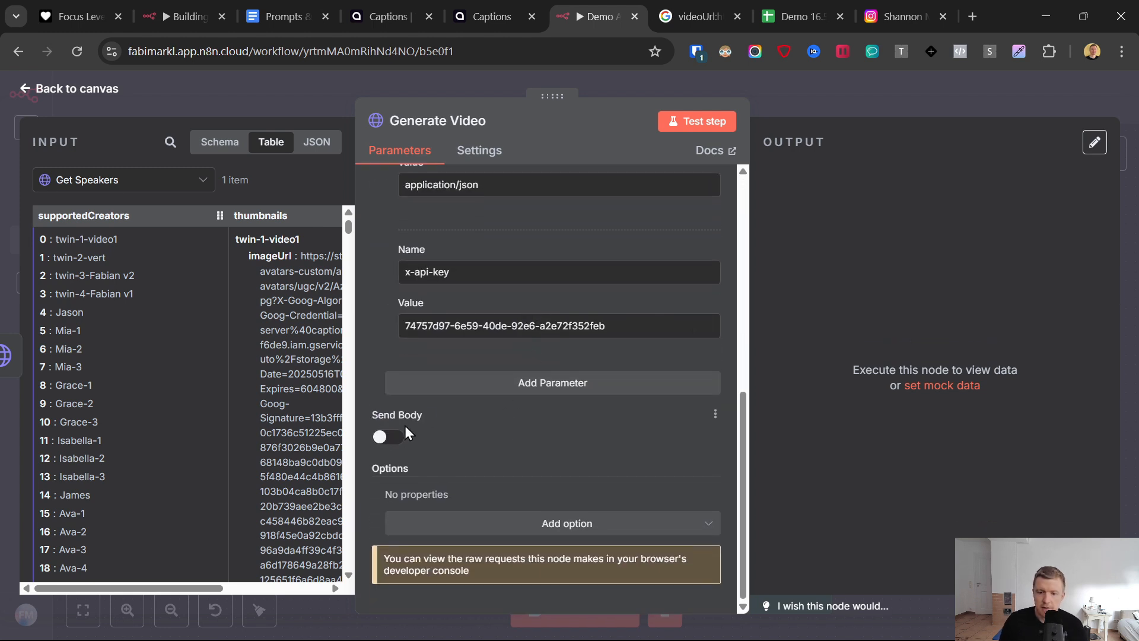
left_click(384, 437)
scroll(485, 383, "down", 4)
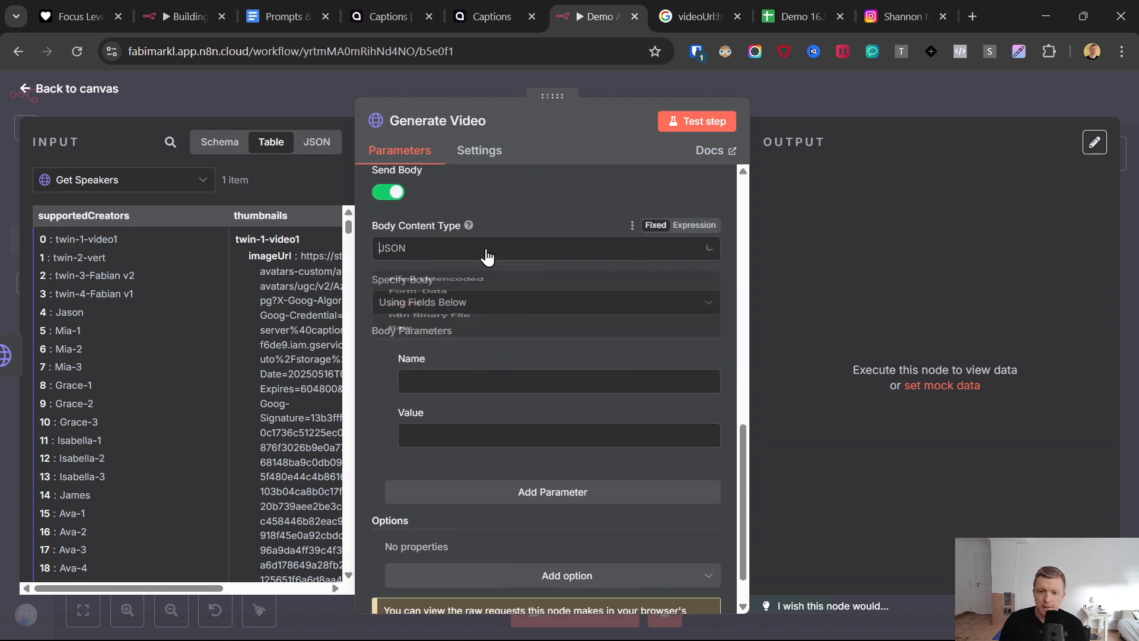
left_click(492, 249)
left_click(410, 346)
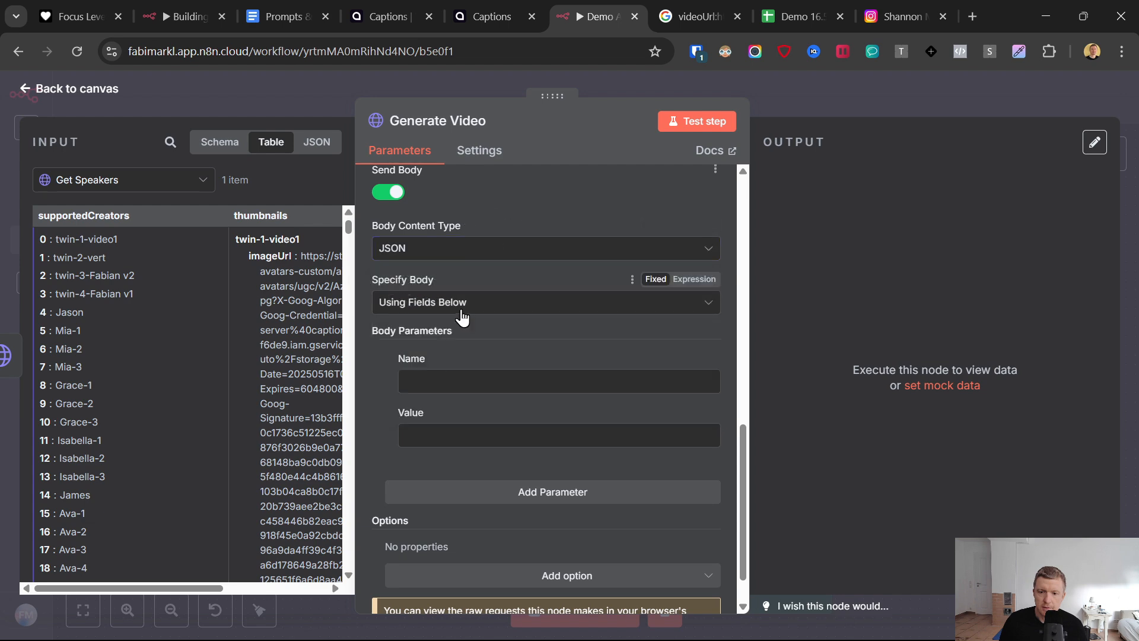
left_click(465, 303)
left_click(421, 371)
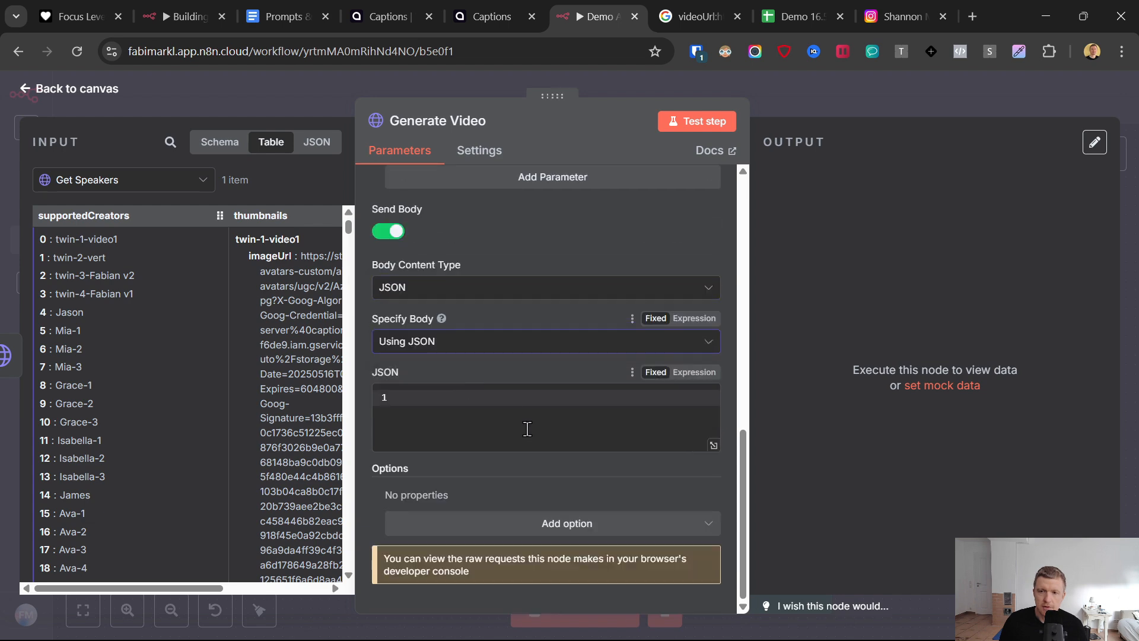
- Copy the Generate Ai Clone Video JSON with script, creatorName and resolution "fhd" from the prompts document into the request body
left_click(291, 8)
scroll(320, 336, "down", 1)
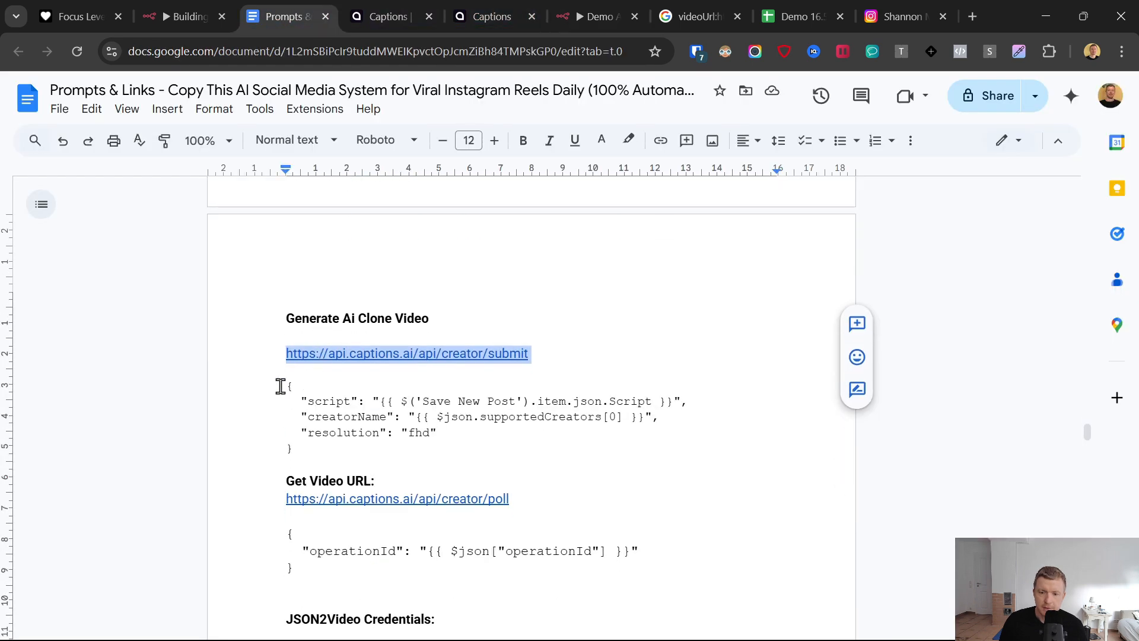
left_click_drag(280, 387, 320, 453)
key("ctrl+c")
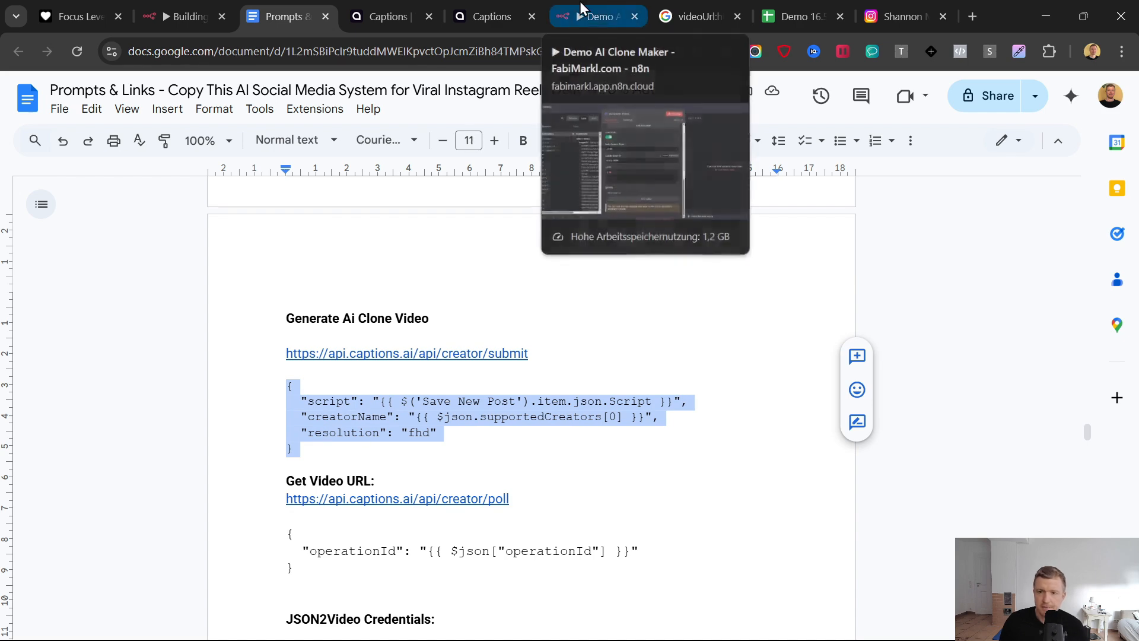
left_click(579, 2)
left_click(456, 439)
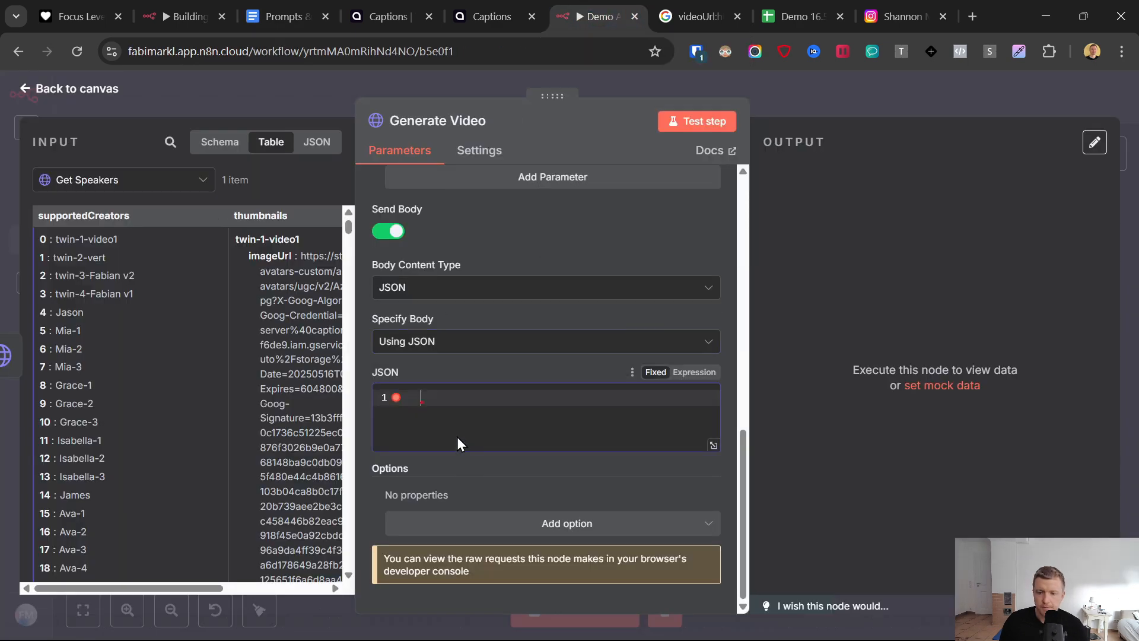
key("ctrl+v")
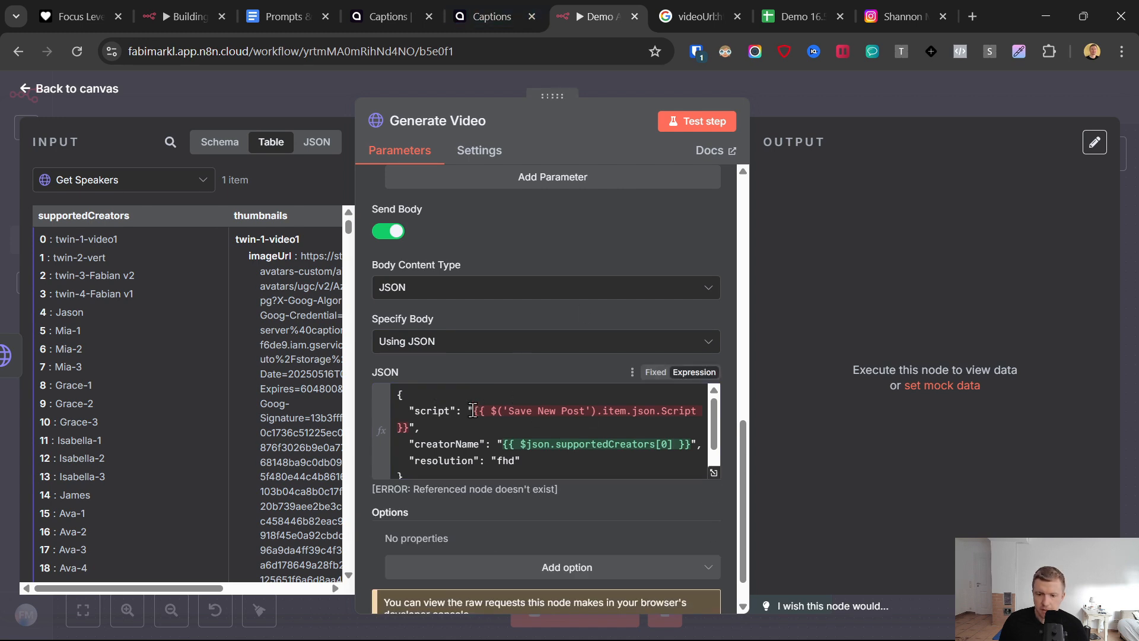
- Replace the script expression in the JSON body with the Script field from the Save Texts node
left_click_drag(473, 411, 416, 428)
key("BackSpace")
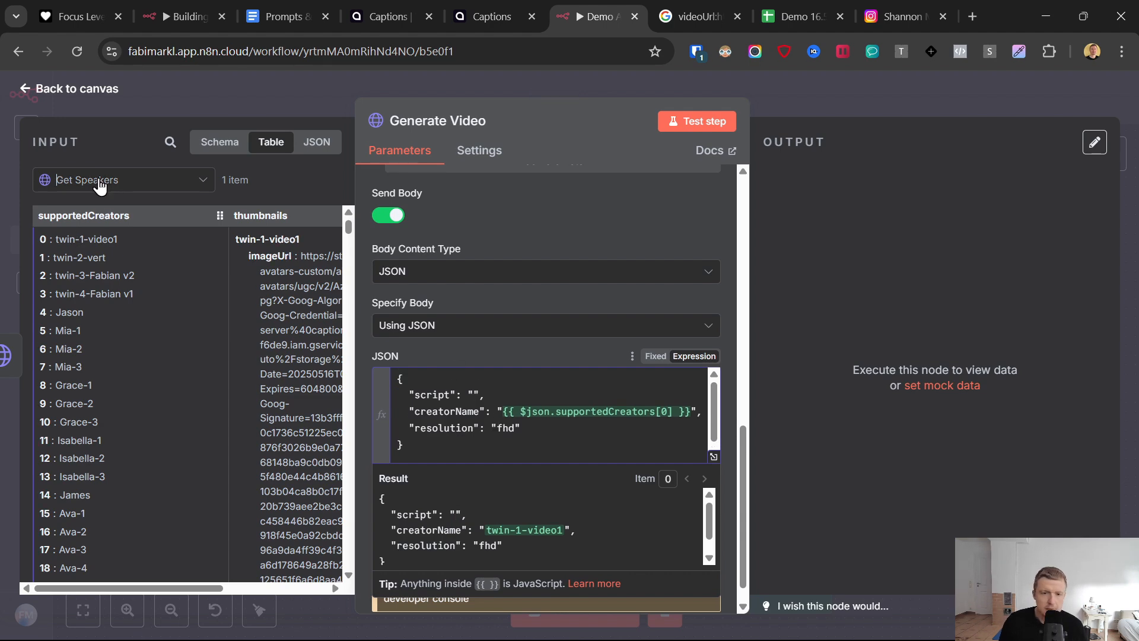
left_click(95, 181)
left_click(103, 251)
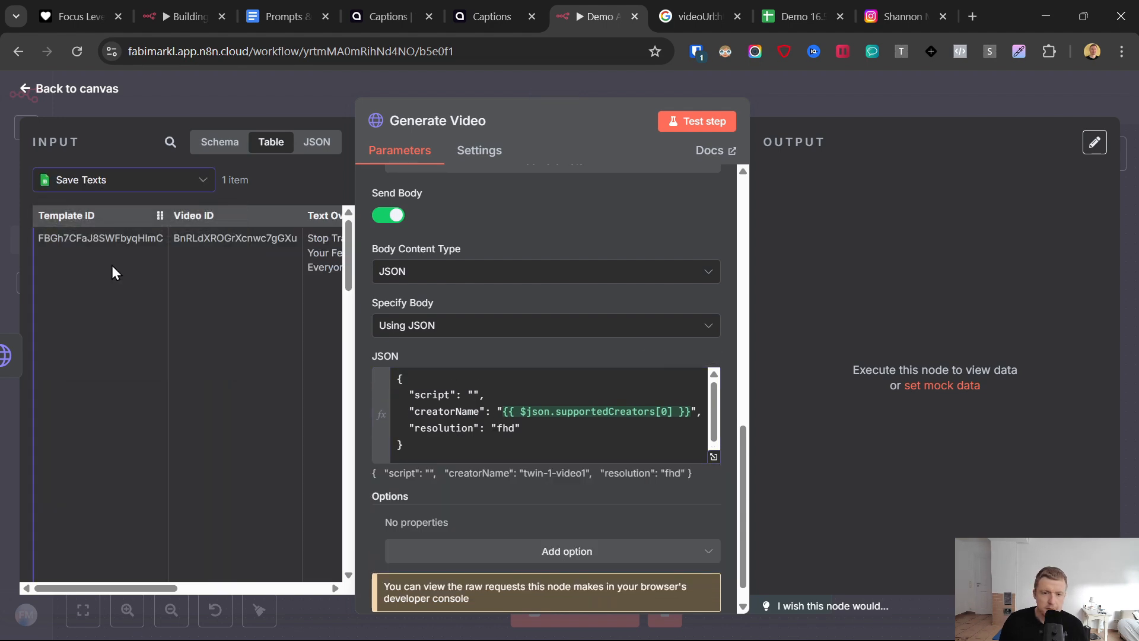
left_click_drag(116, 588, 216, 586)
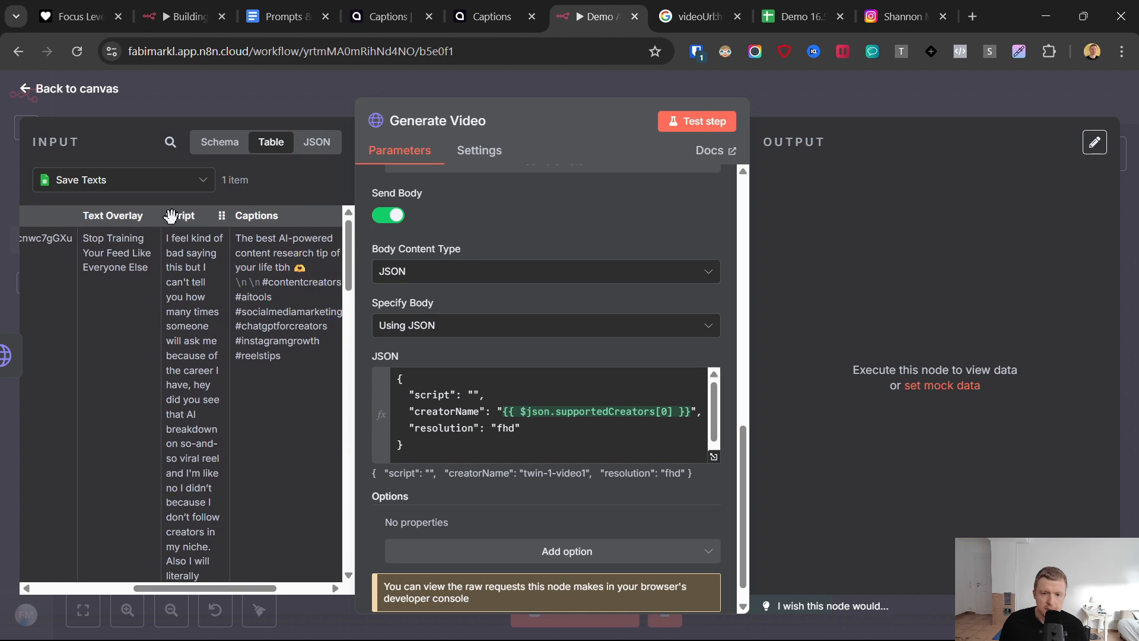
left_click_drag(182, 214, 474, 396)
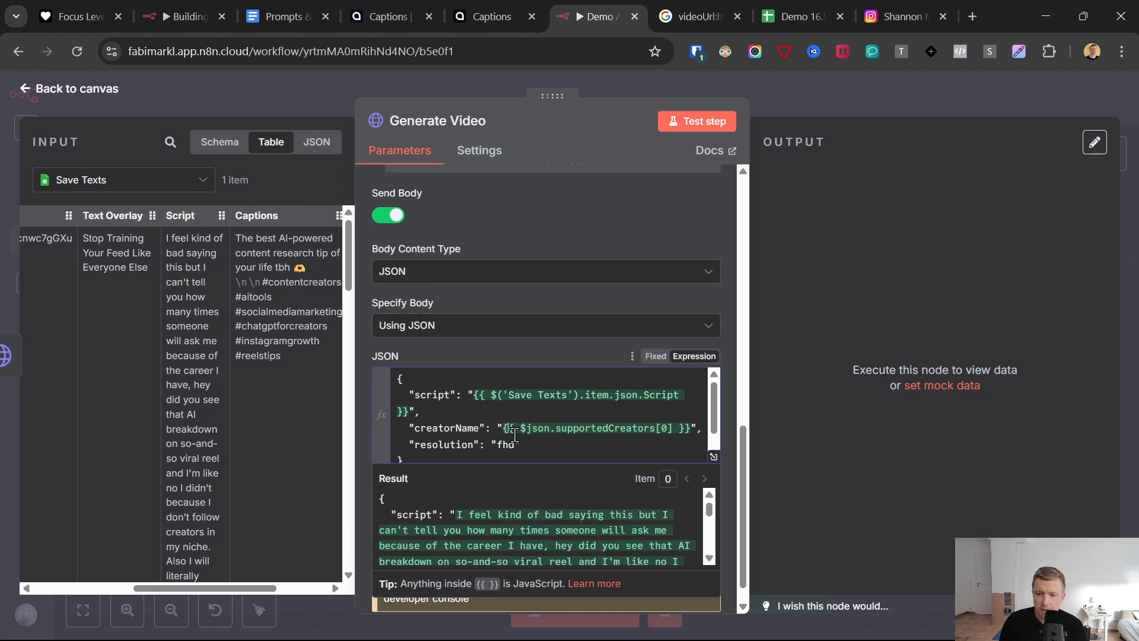
- Replace the creatorName expression with the Ava-4 entry, supportedCreators[18], from the Get Speakers output
left_click_drag(502, 427, 682, 429)
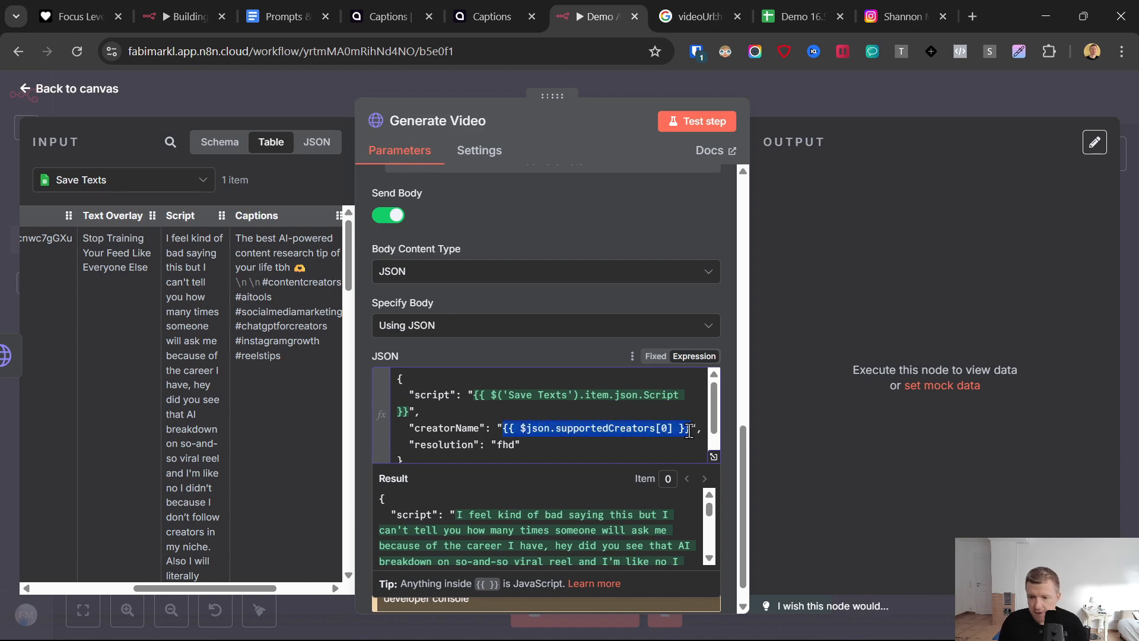
key("BackSpace")
left_click(102, 181)
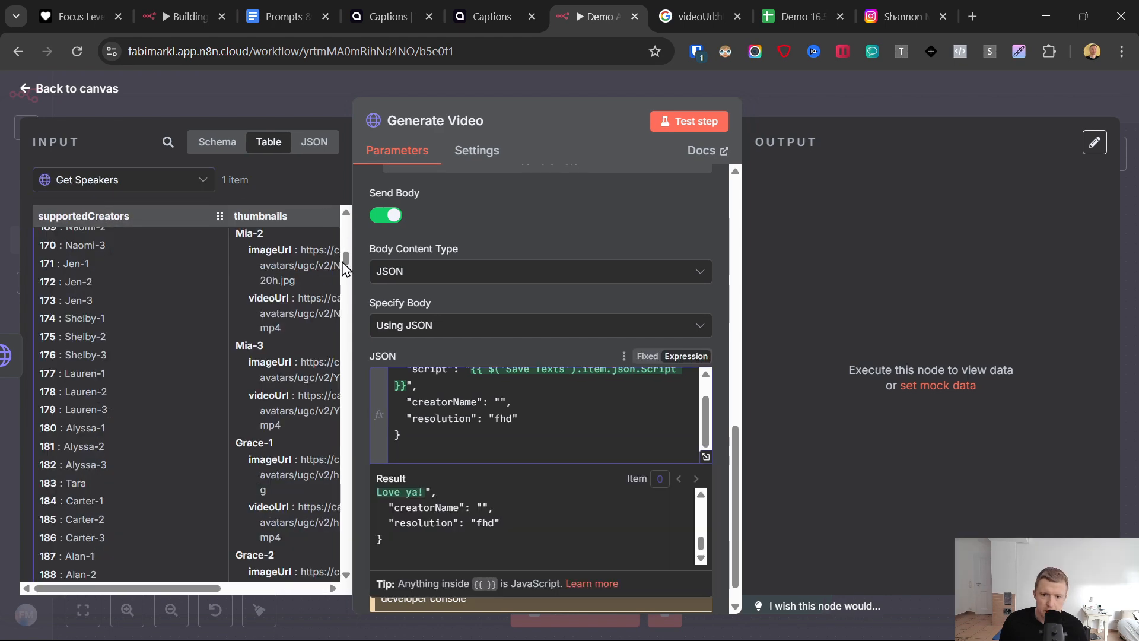
left_click_drag(346, 260, 351, 225)
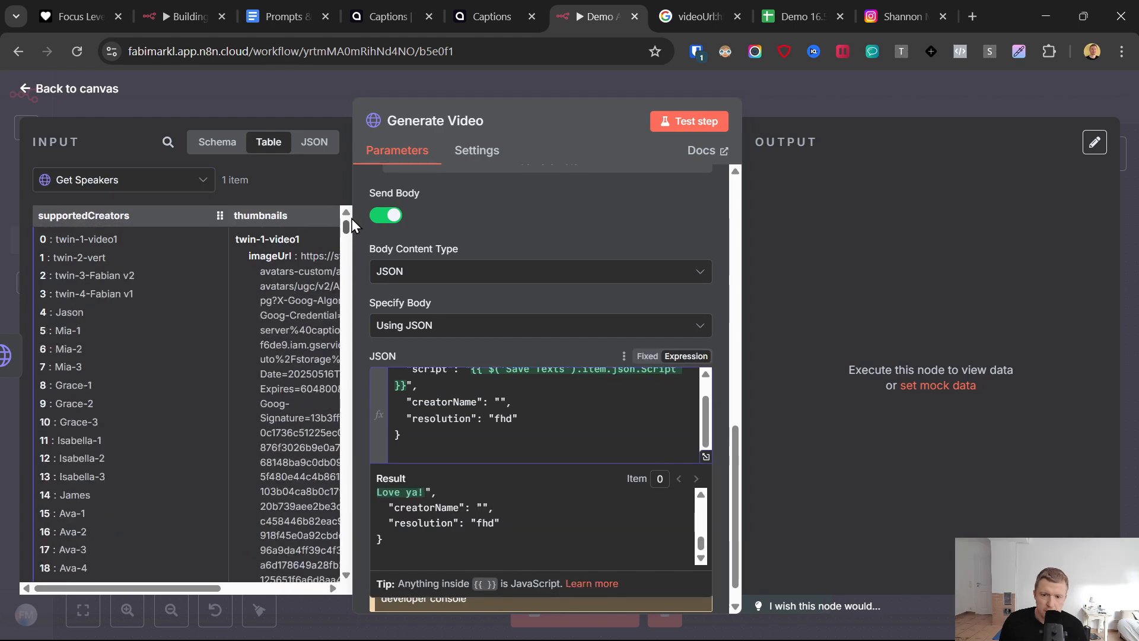
scroll(83, 294, "down", 2)
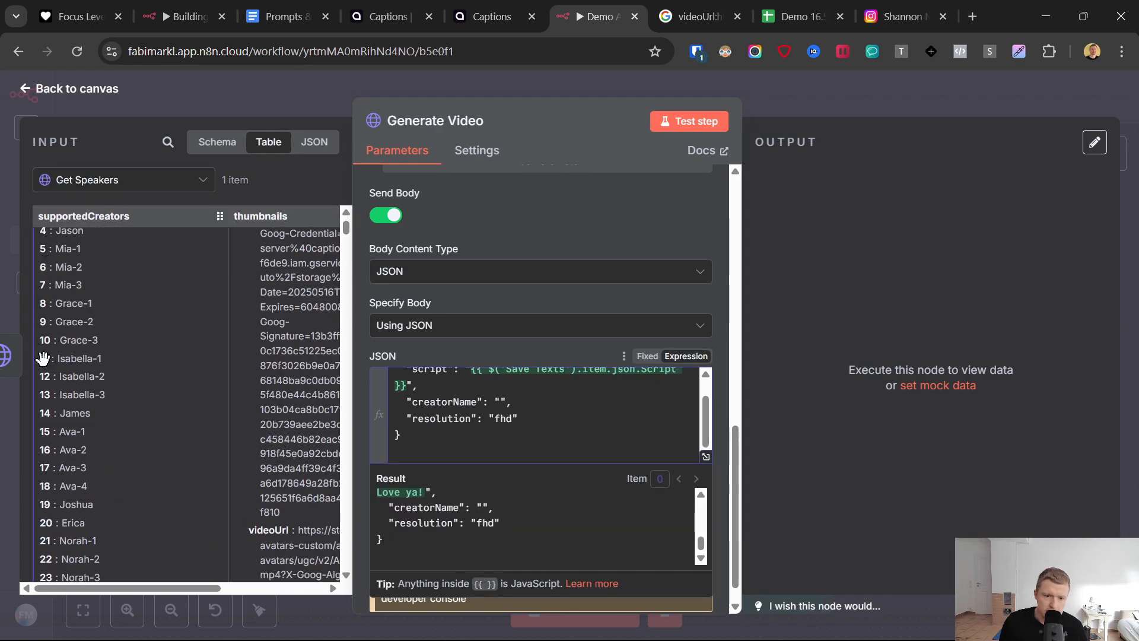
scroll(57, 439, "down", 2)
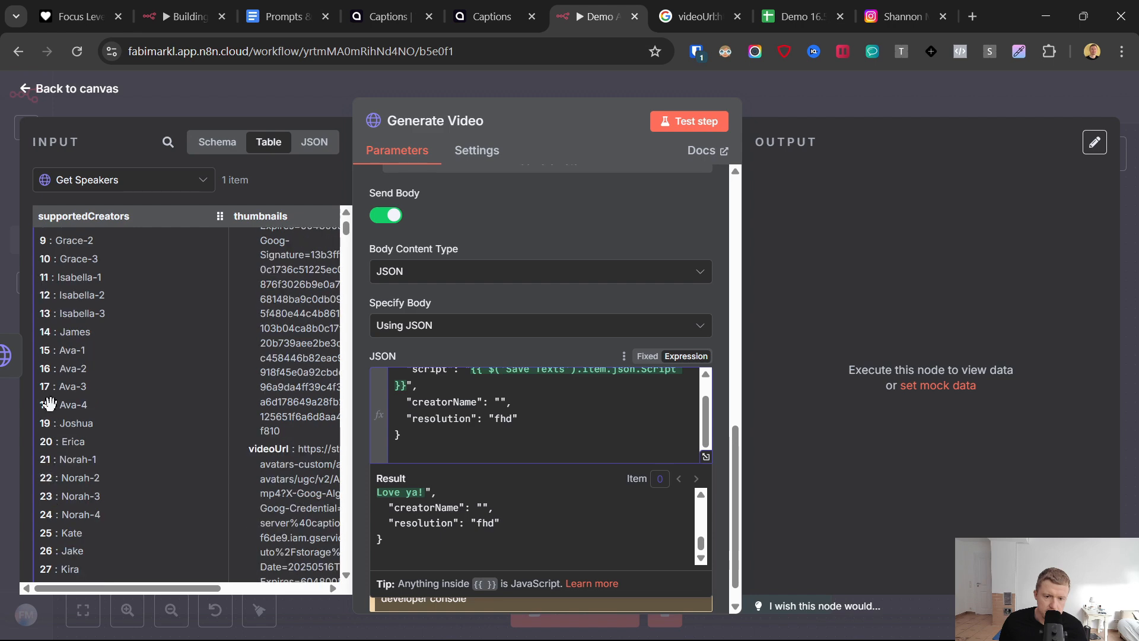
left_click_drag(44, 402, 500, 401)
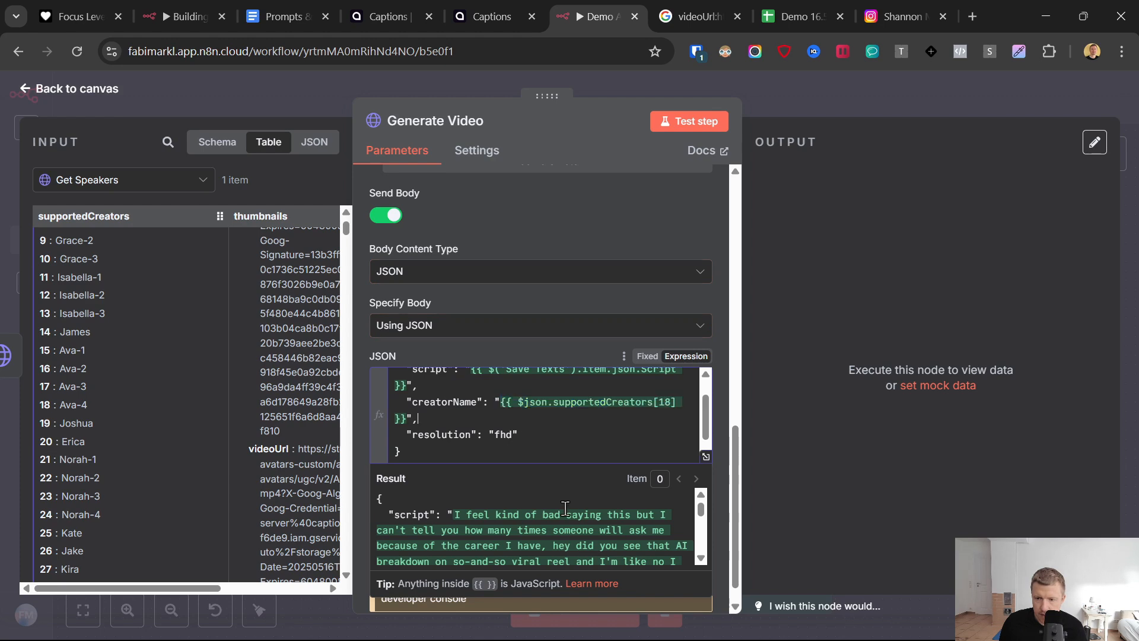
- Test the Generate Video node and return to the canvas
scroll(549, 535, "up", 5)
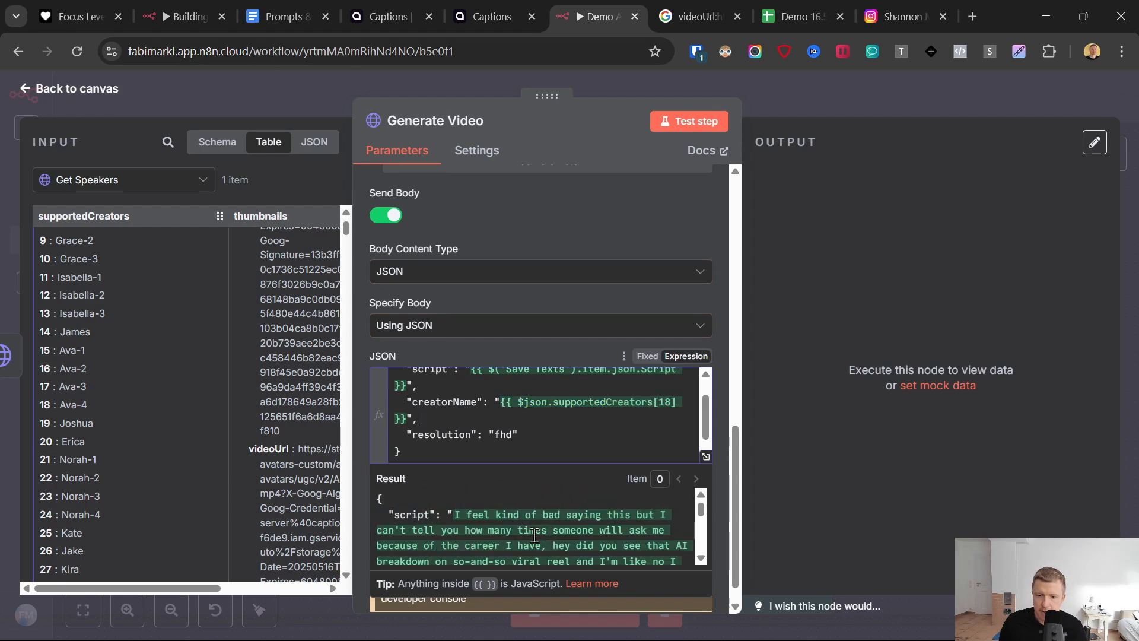
left_click(691, 121)
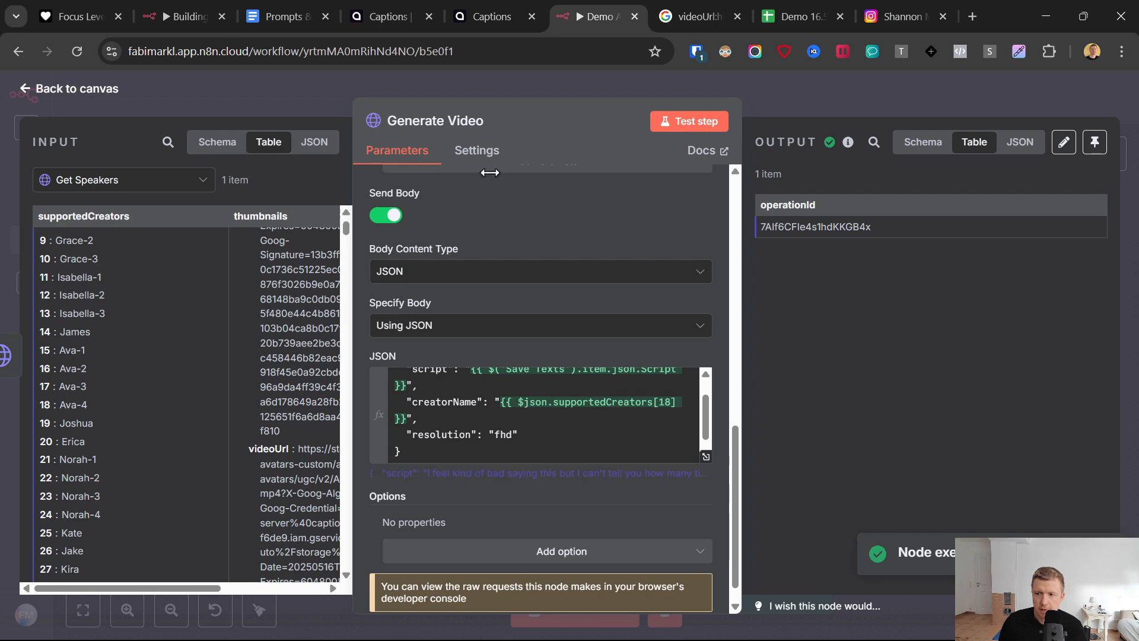
left_click(26, 90)
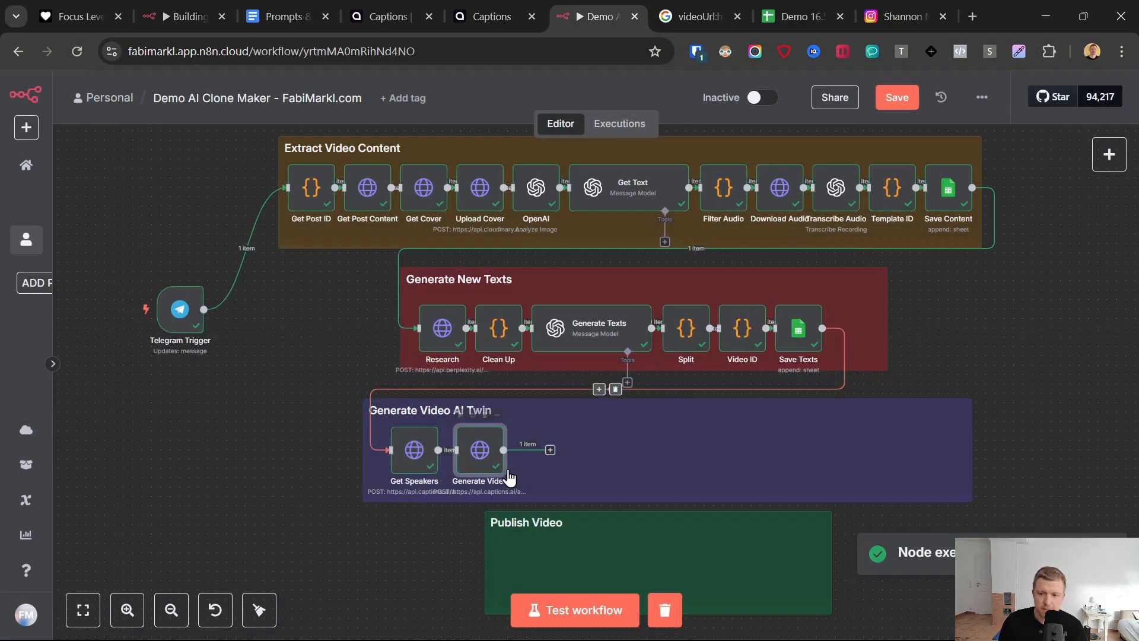
- Add a Wait node after Generate Video, set it to 2.50 minutes, and return to the canvas
left_click(550, 450)
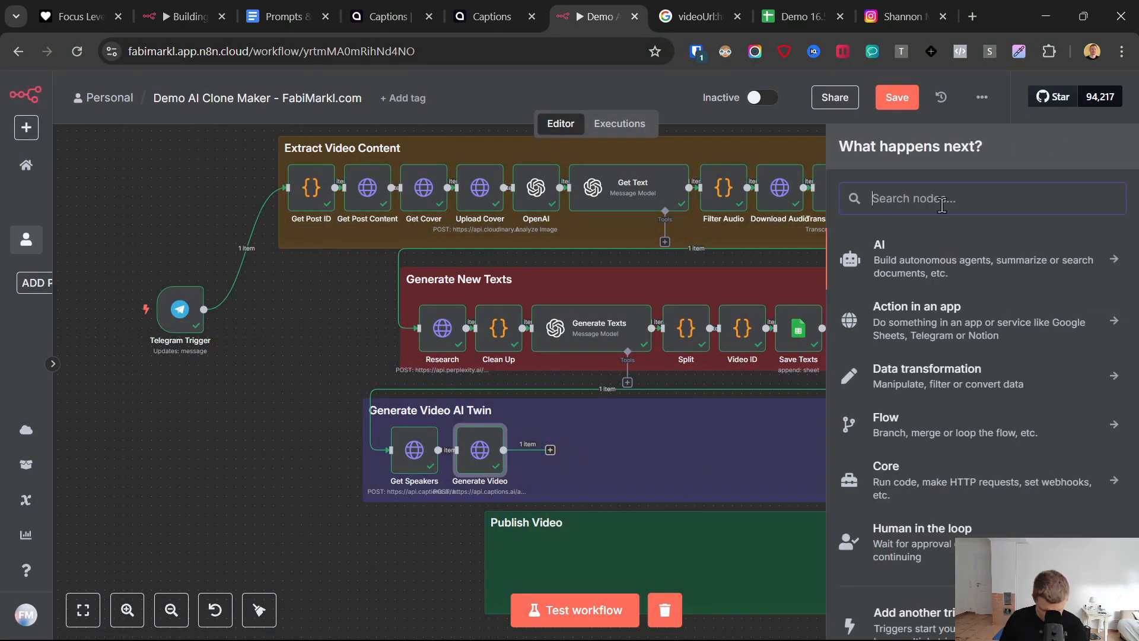
type("wait")
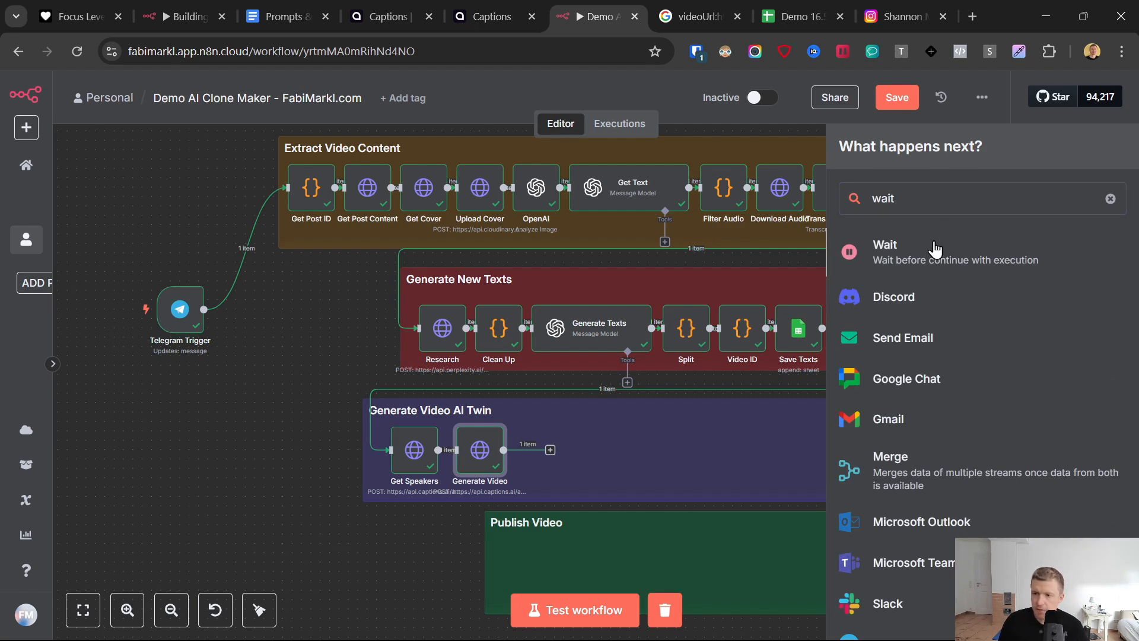
left_click(934, 249)
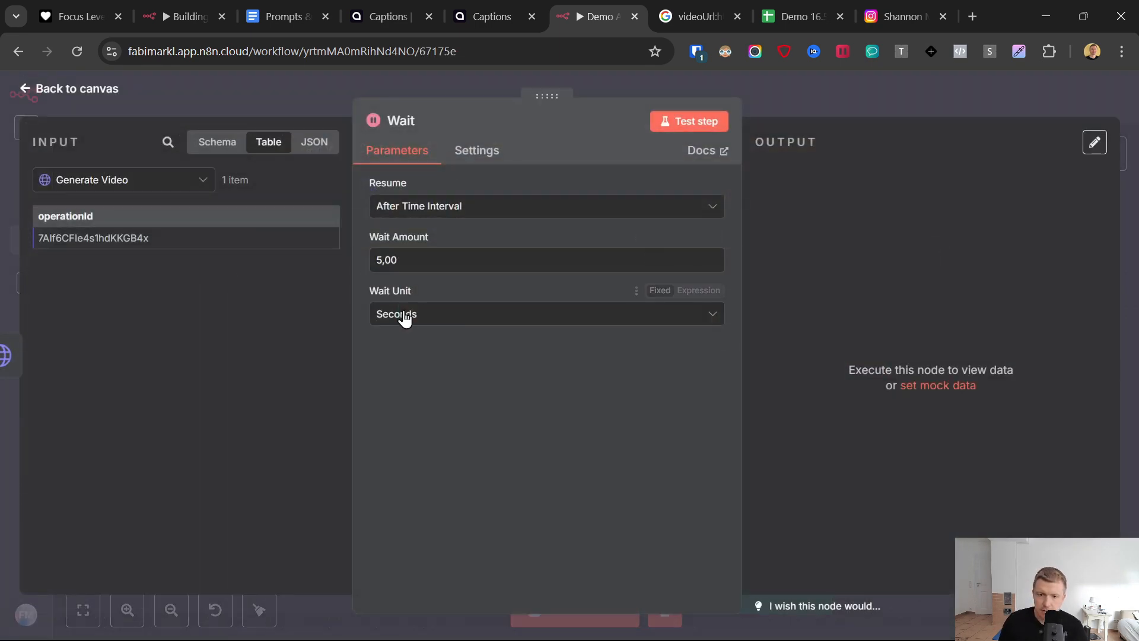
left_click(404, 318)
left_click(404, 385)
left_click(383, 260)
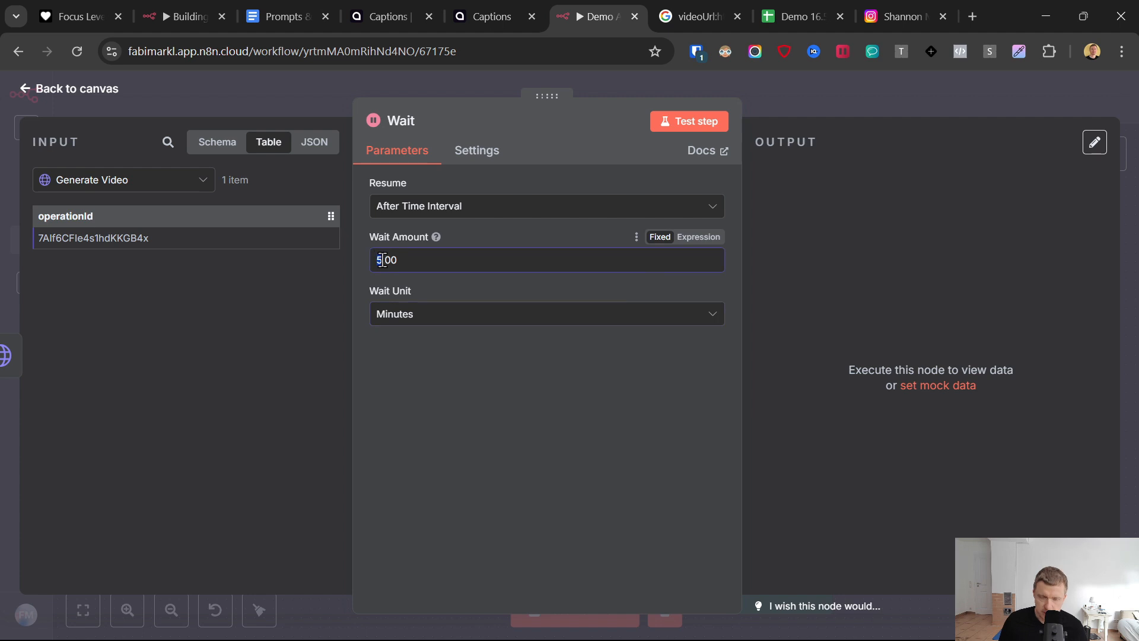
type("2")
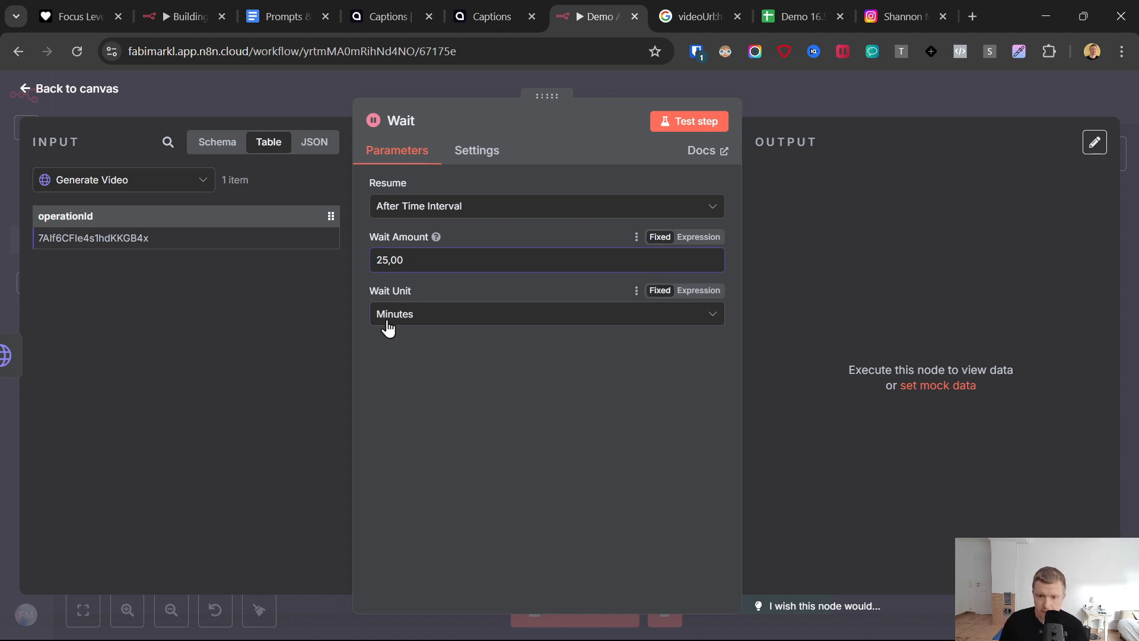
key("Delete")
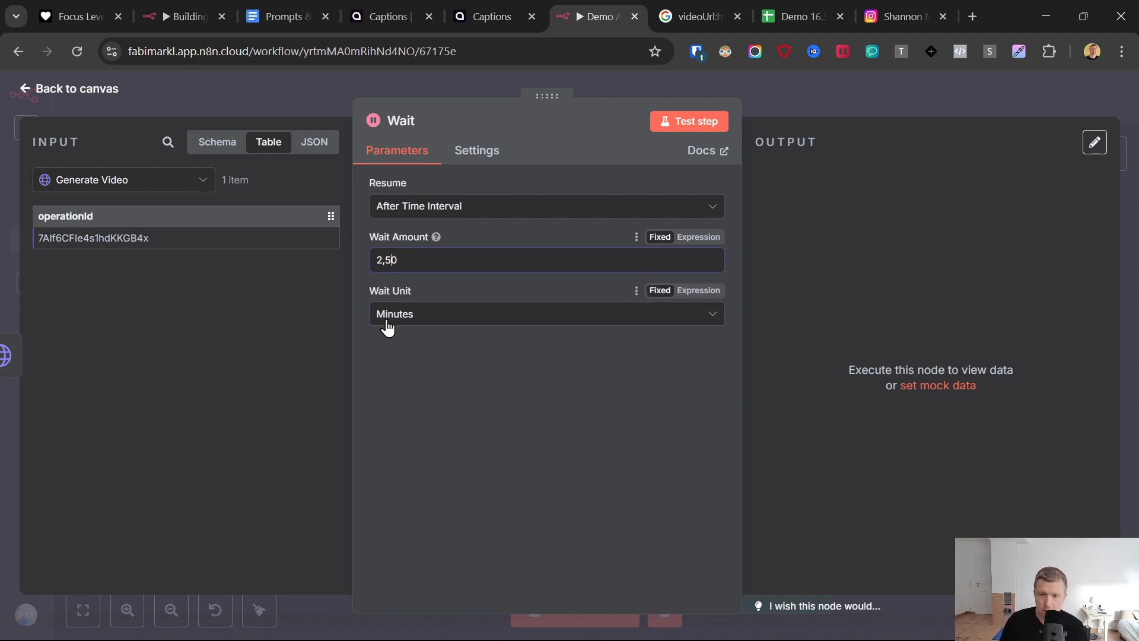
left_click(386, 354)
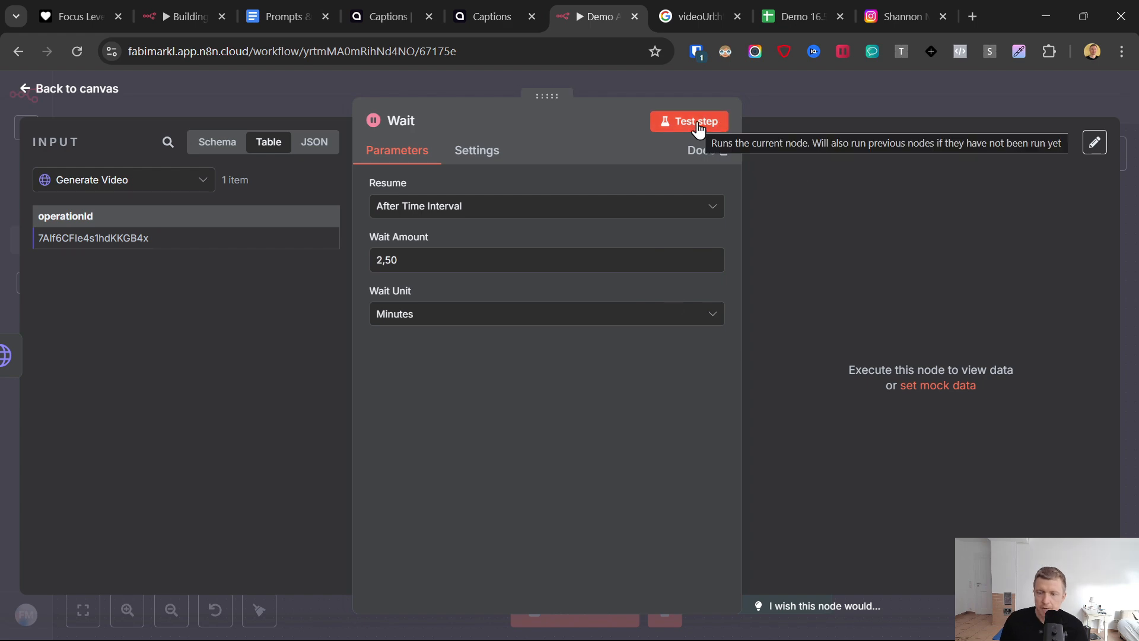
left_click(28, 90)
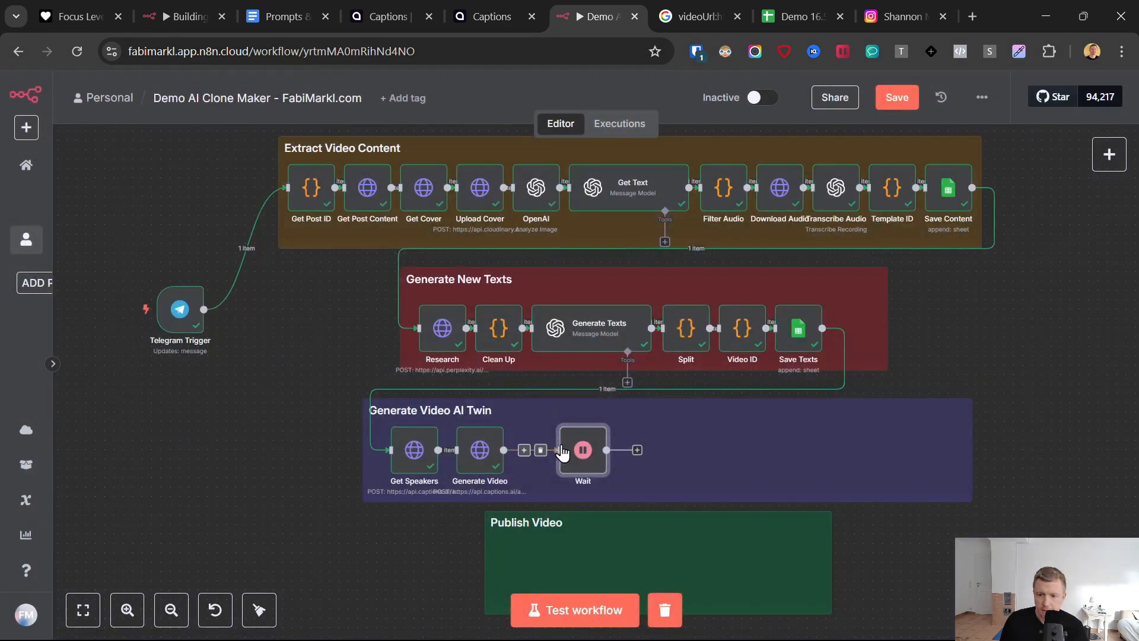
- Duplicate the Generate Video node and connect the copy after the Wait node
left_click(590, 449)
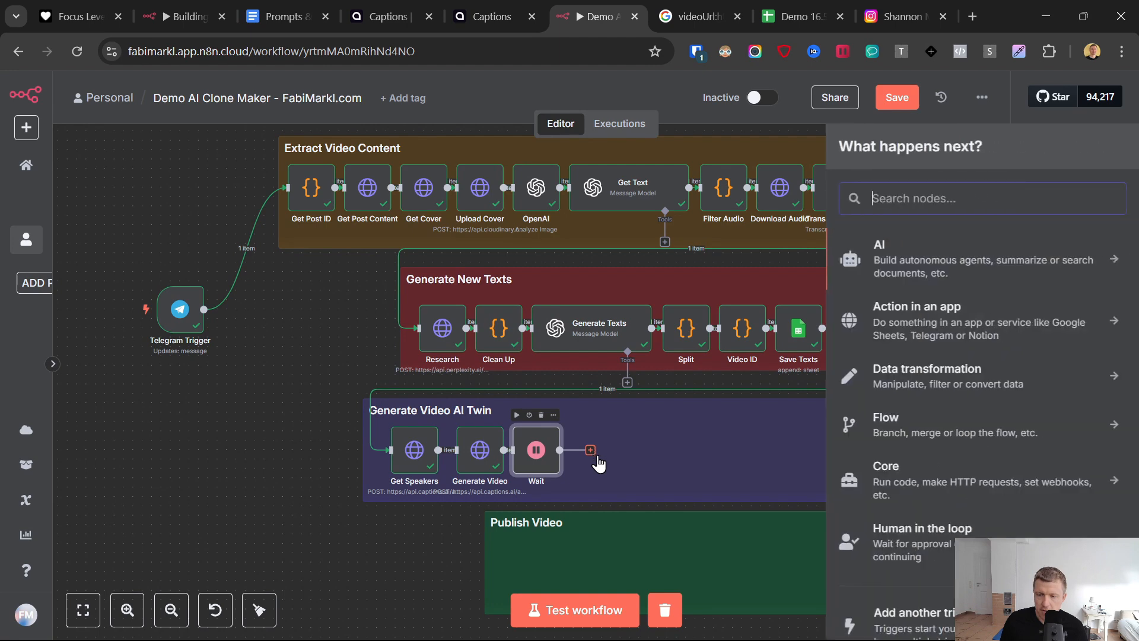
right_click(476, 454)
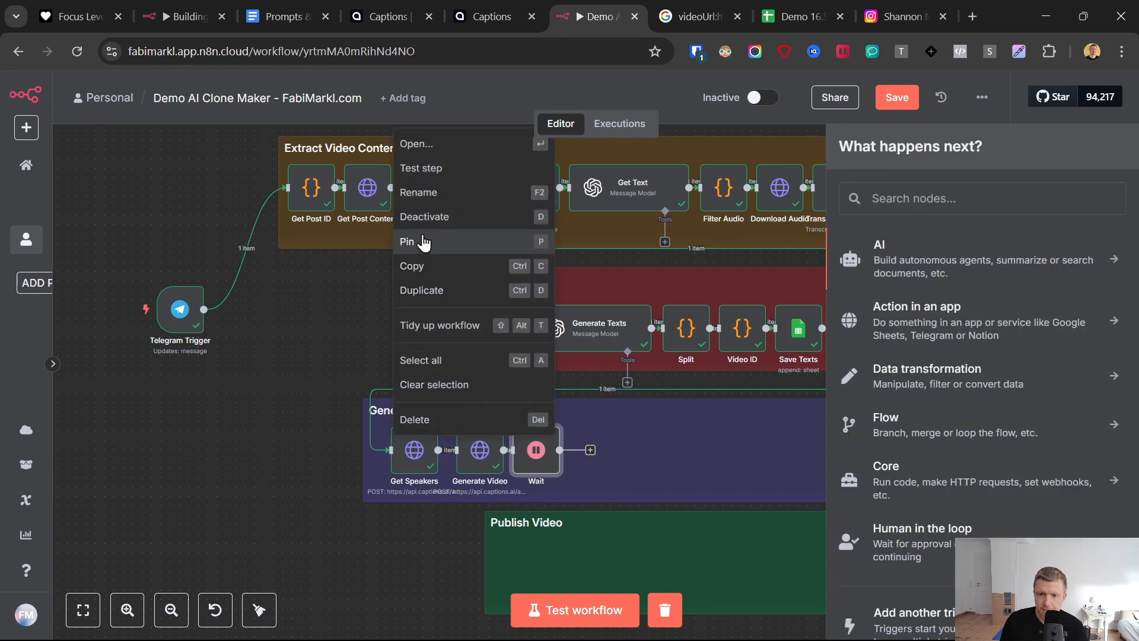
left_click(451, 290)
left_click_drag(314, 442, 600, 448)
left_click(592, 451)
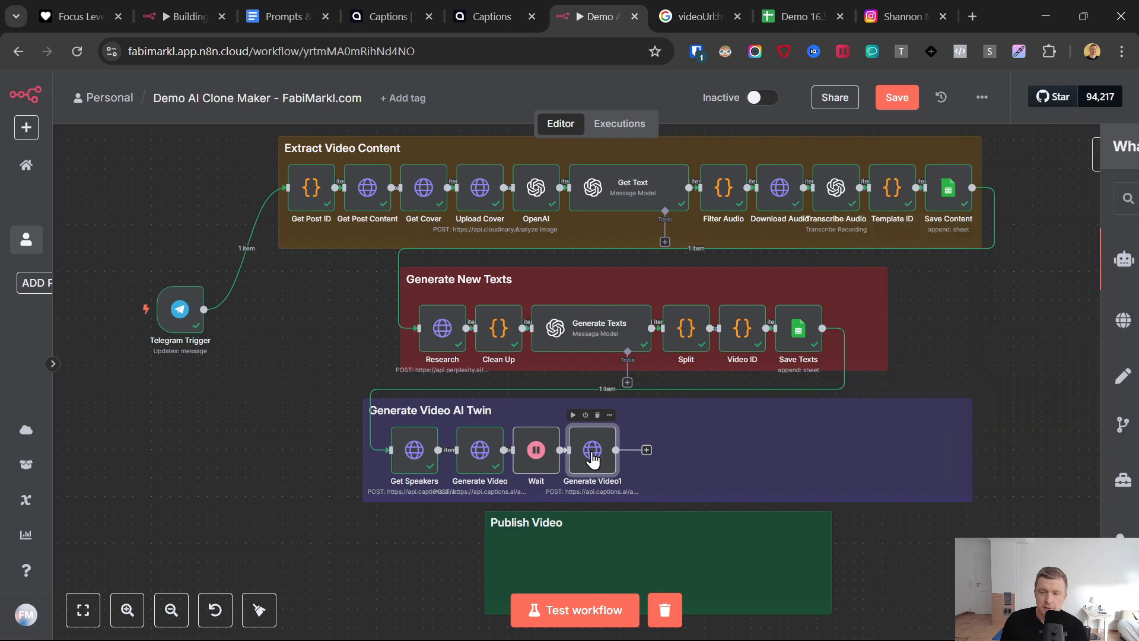
left_click(283, 7)
scroll(426, 491, "down", 3)
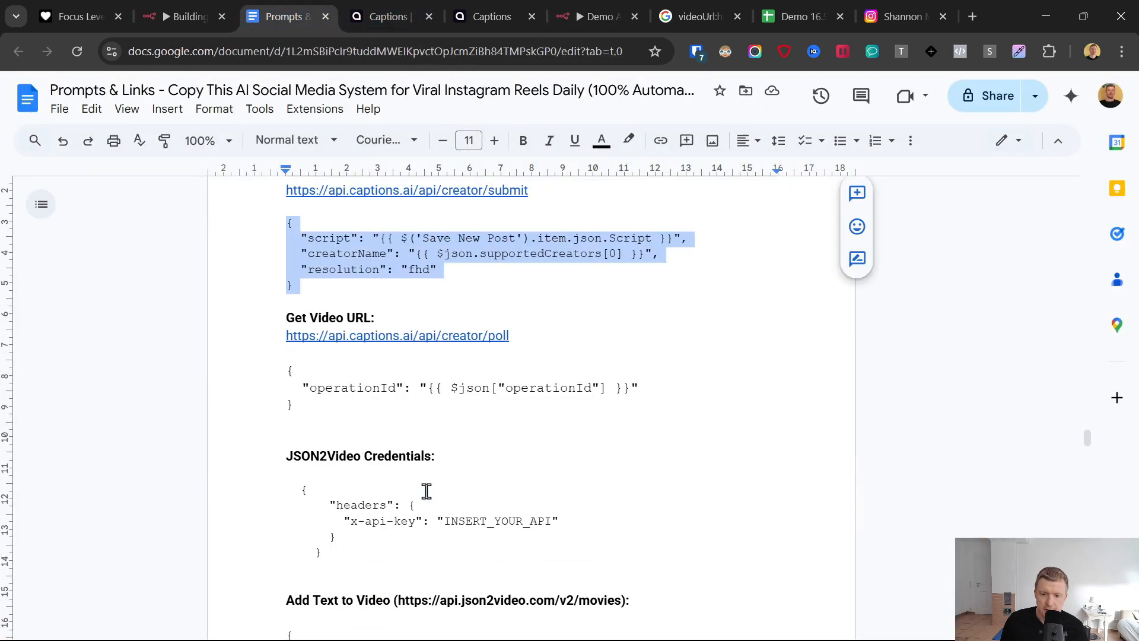
left_click_drag(284, 336, 509, 337)
key("ctrl+c")
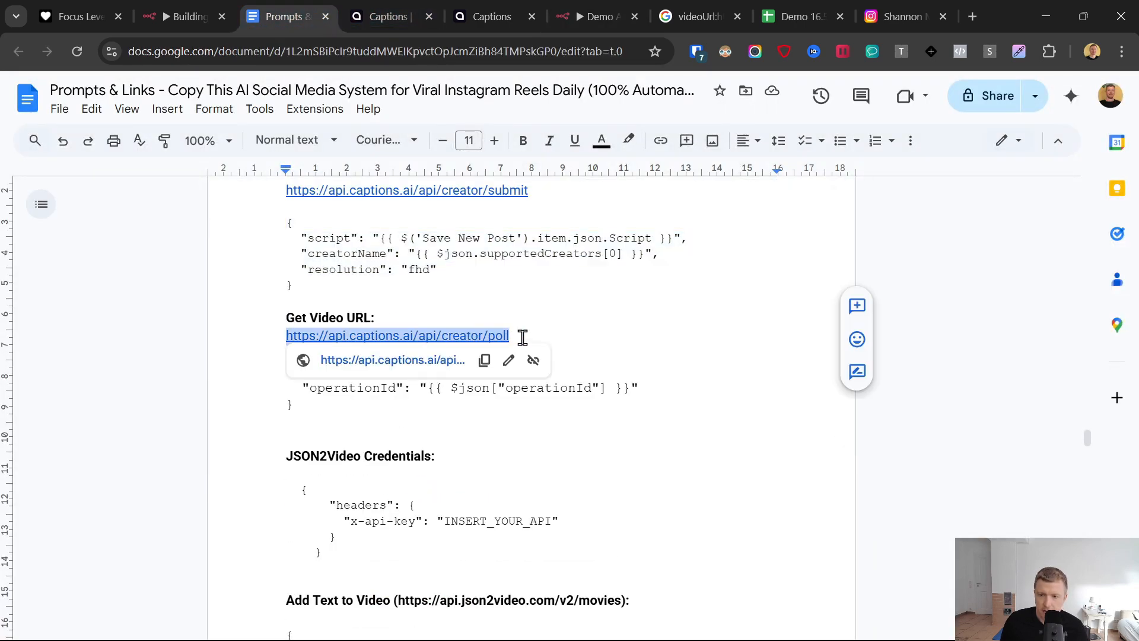
left_click(612, 9)
key("Return")
triple_click(551, 287)
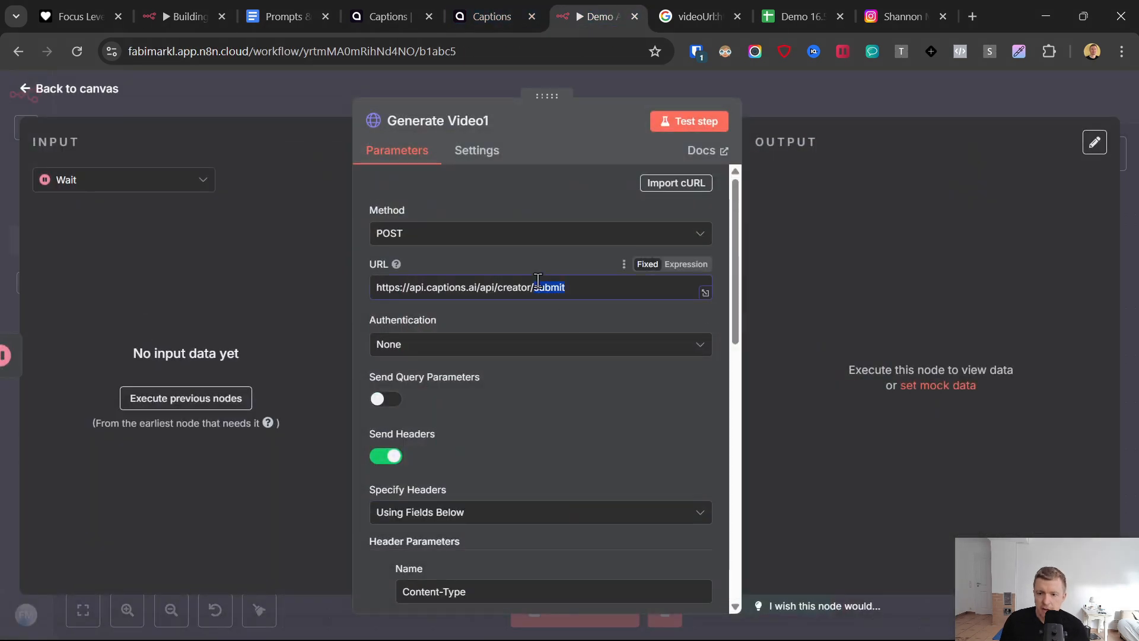
key("ctrl+v")
- Replace the duplicated node's JSON body with the operationId JSON from the prompts document's Get Video URL section
scroll(485, 252, "down", 8)
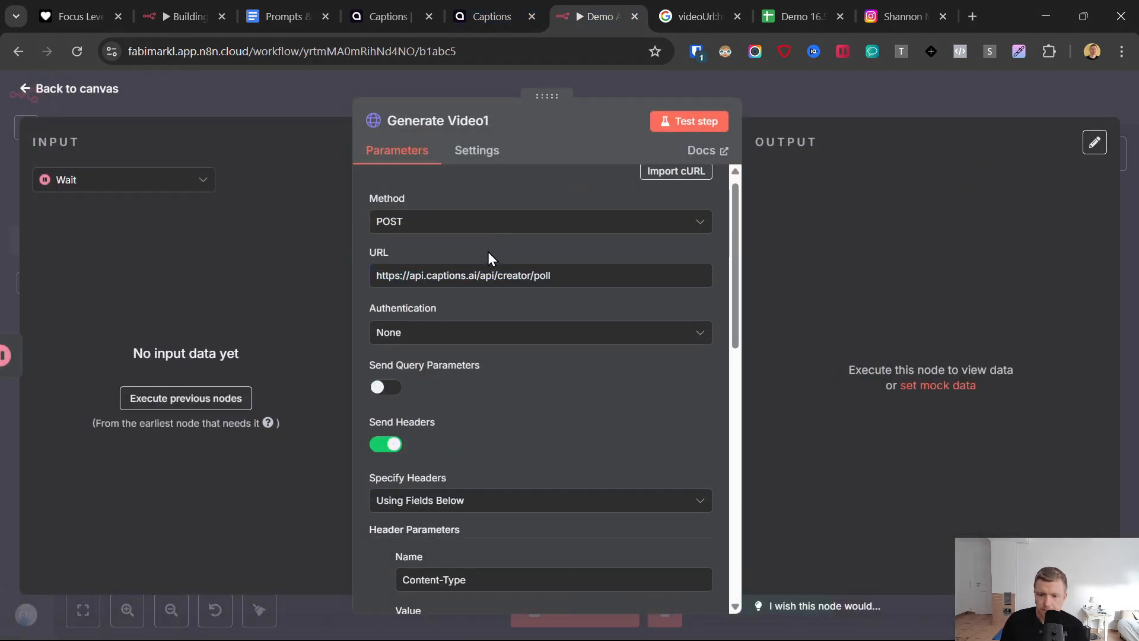
left_click(488, 428)
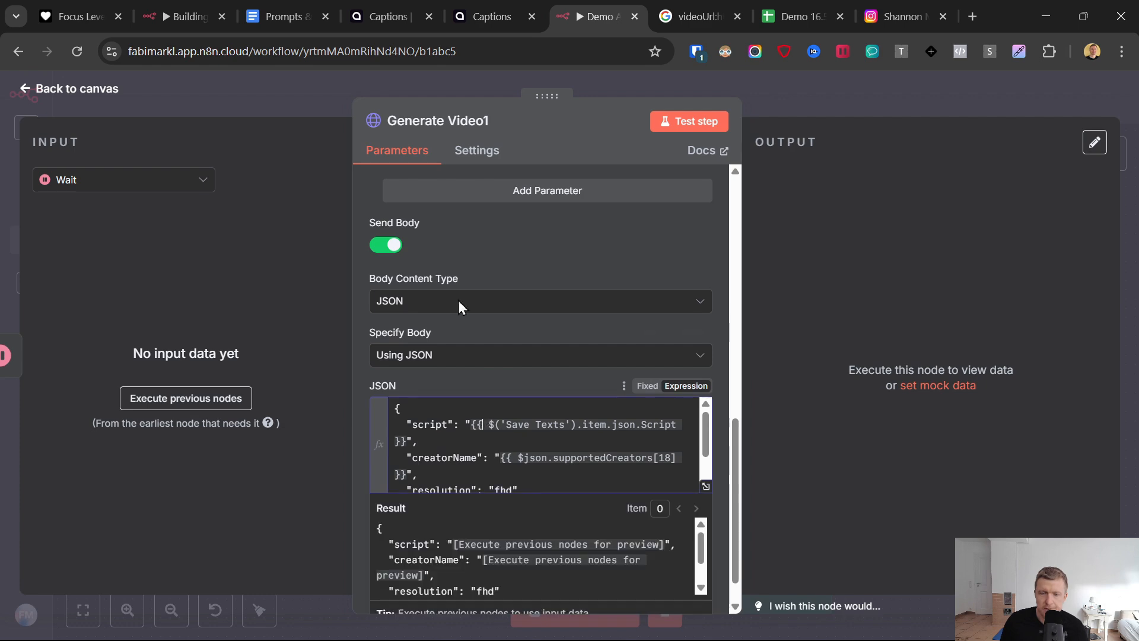
key("ctrl+3")
left_click(667, 393)
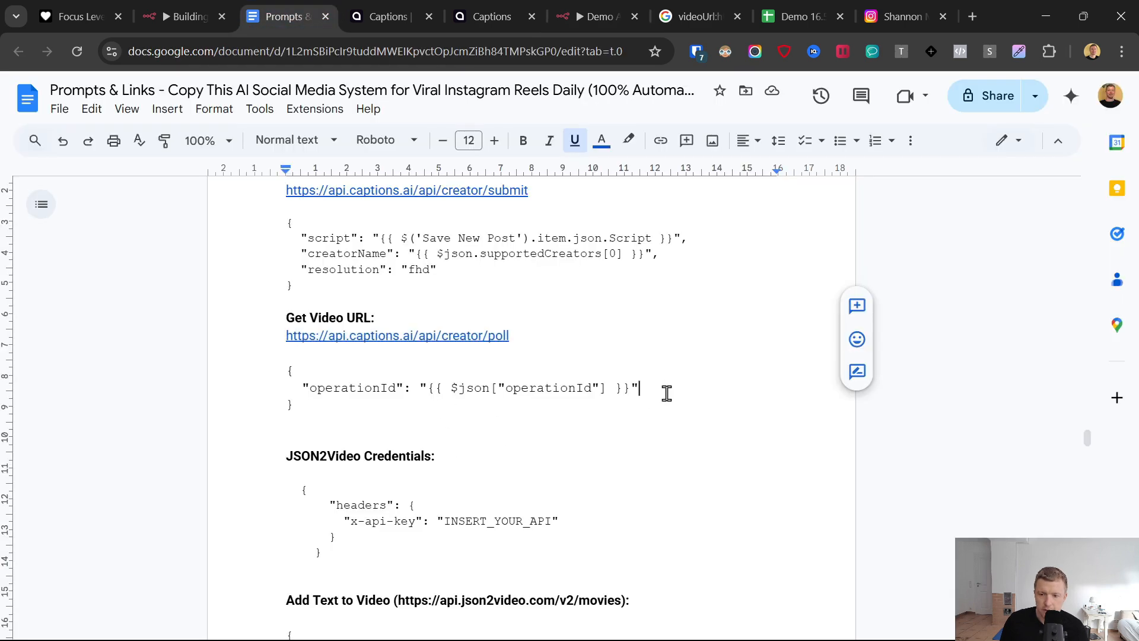
left_click_drag(349, 414, 271, 375)
key("ctrl+c")
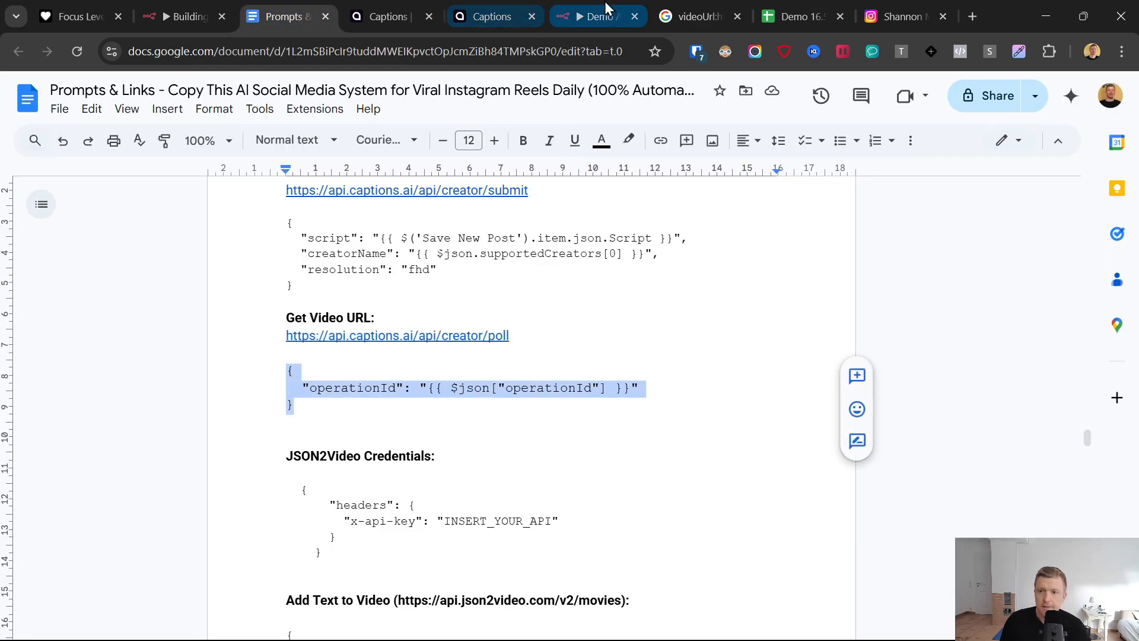
left_click(596, 16)
key("ctrl+a")
key("ctrl+v")
left_click(495, 381)
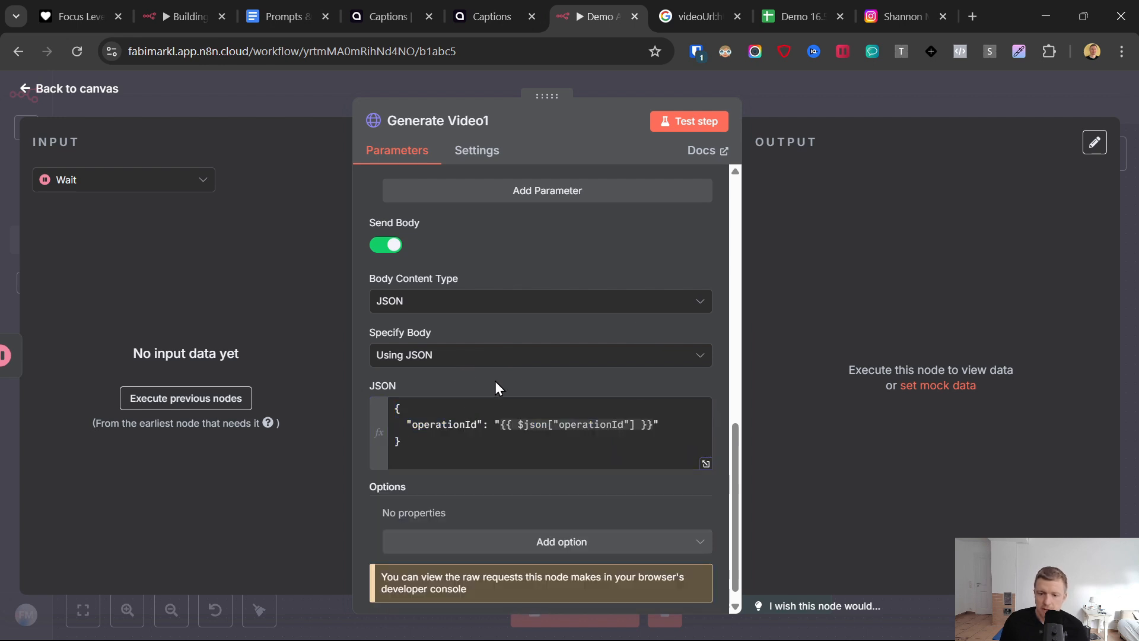
- Rename the duplicated Generate Video node as "Get Video"
left_click(477, 123)
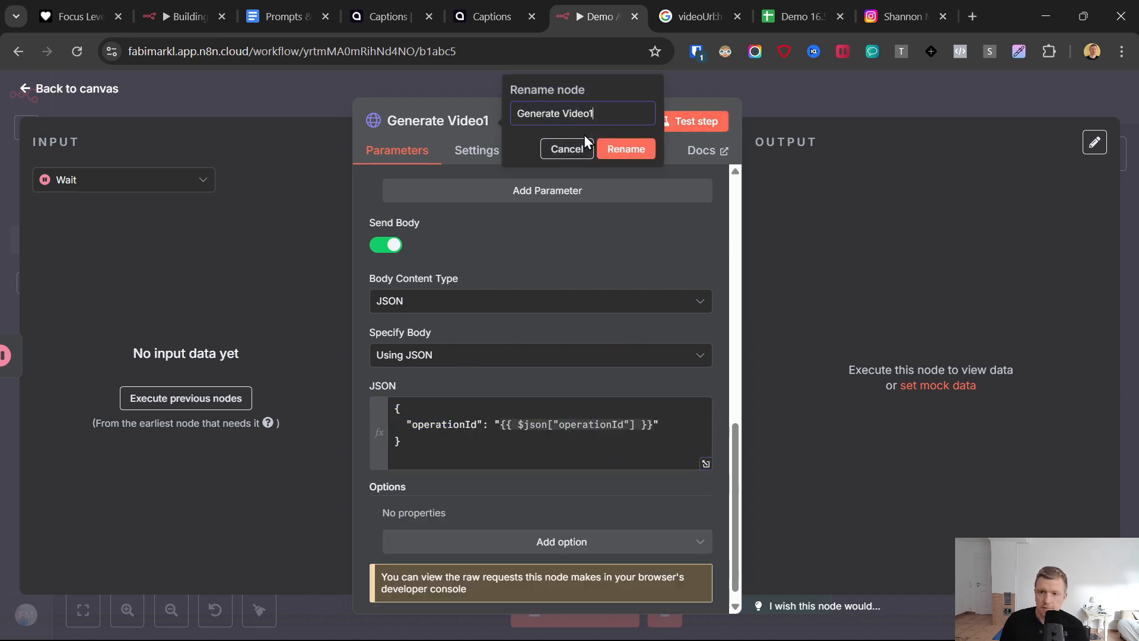
left_click_drag(595, 112, 531, 113)
type("Get Video")
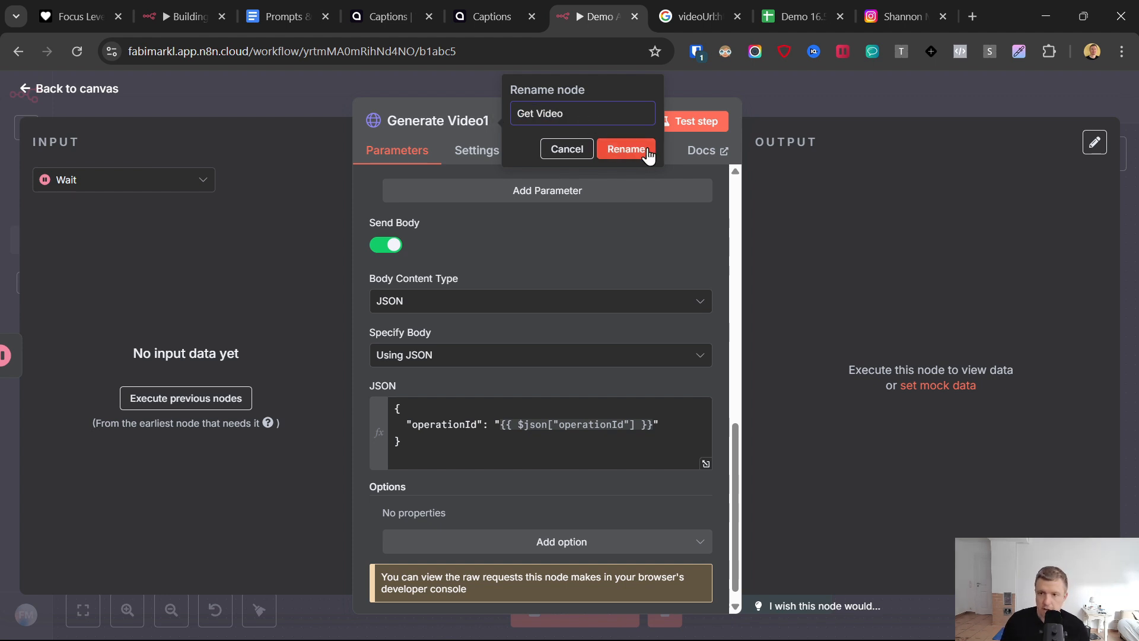
- Test the Get Video node, check the state in its output, and return to the canvas
left_click(705, 124)
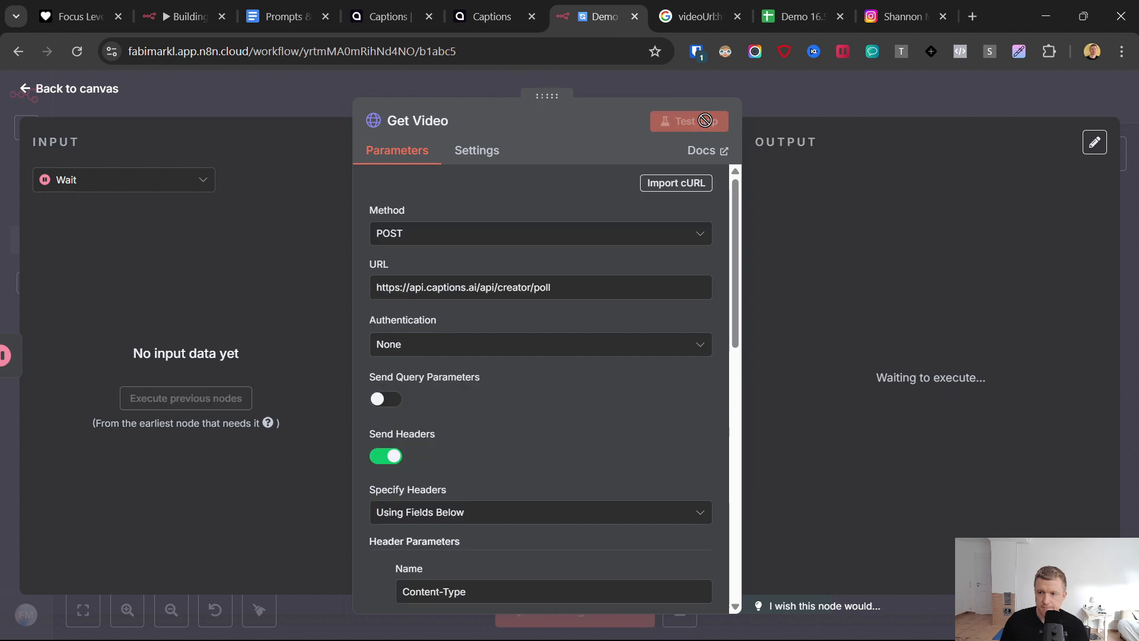
left_click(24, 93)
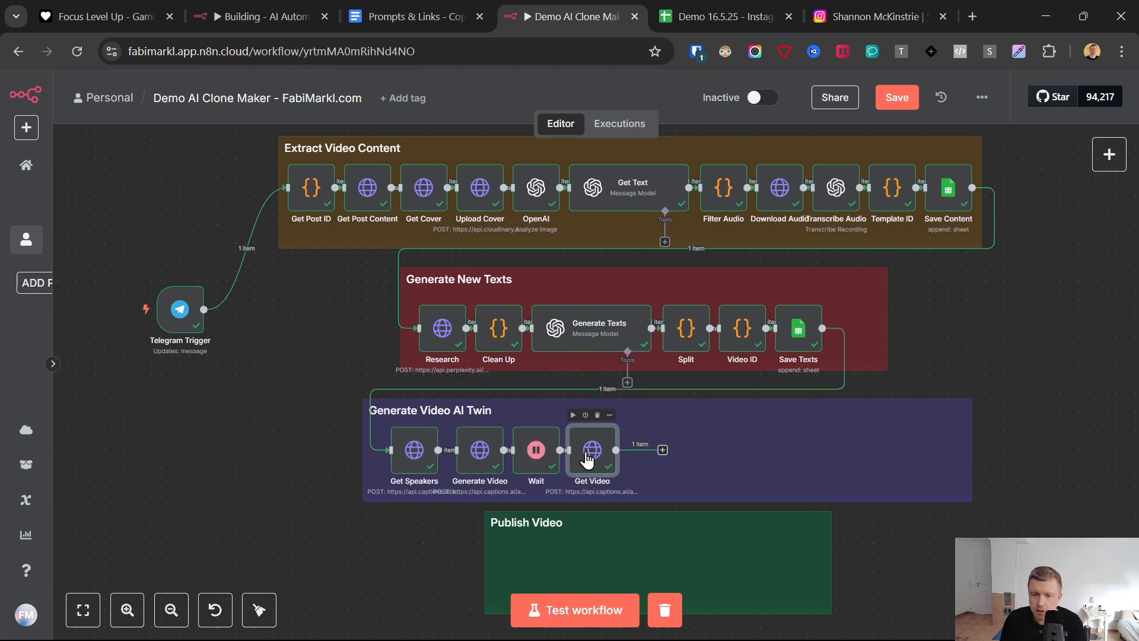
double_click(588, 457)
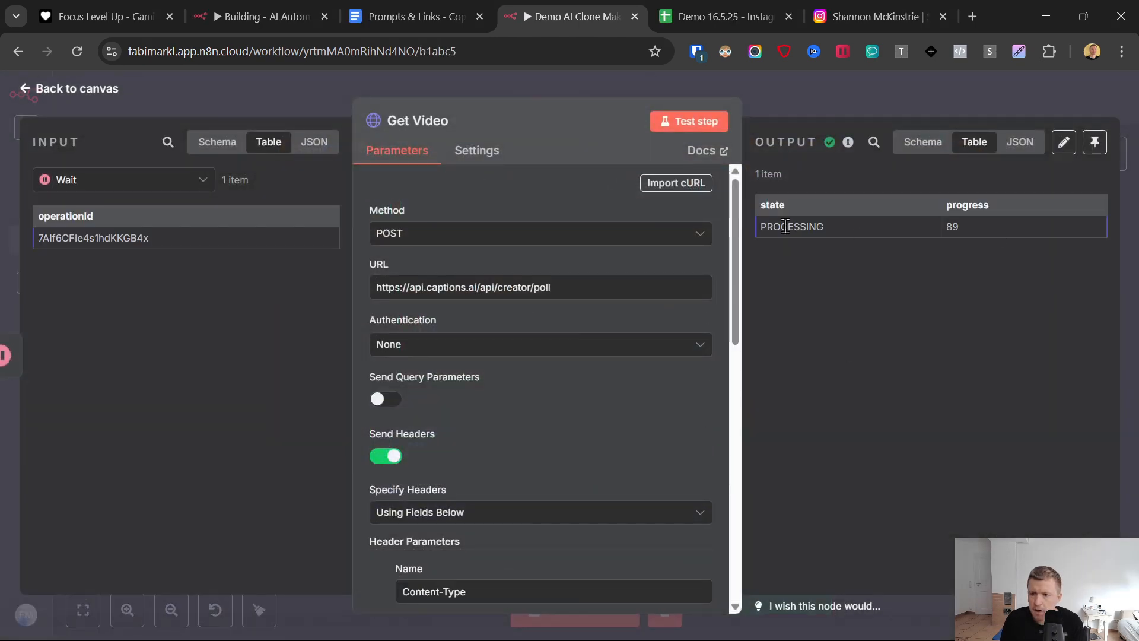
double_click(785, 227)
left_click(28, 95)
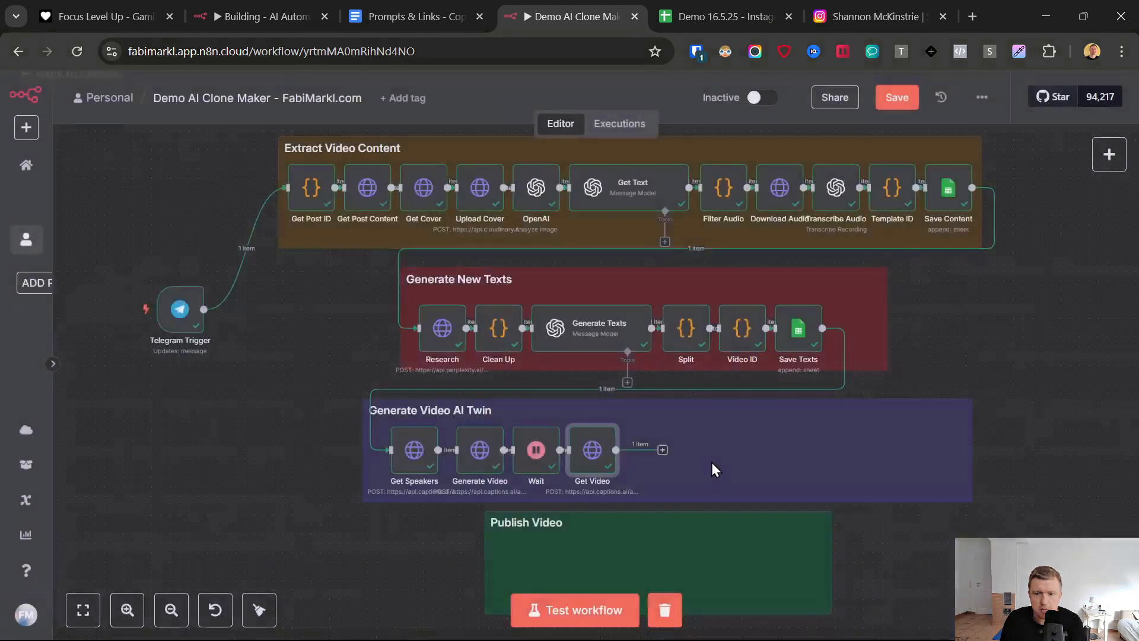
- Set the Wait node to 3 seconds, test it, and return to the canvas
double_click(535, 449)
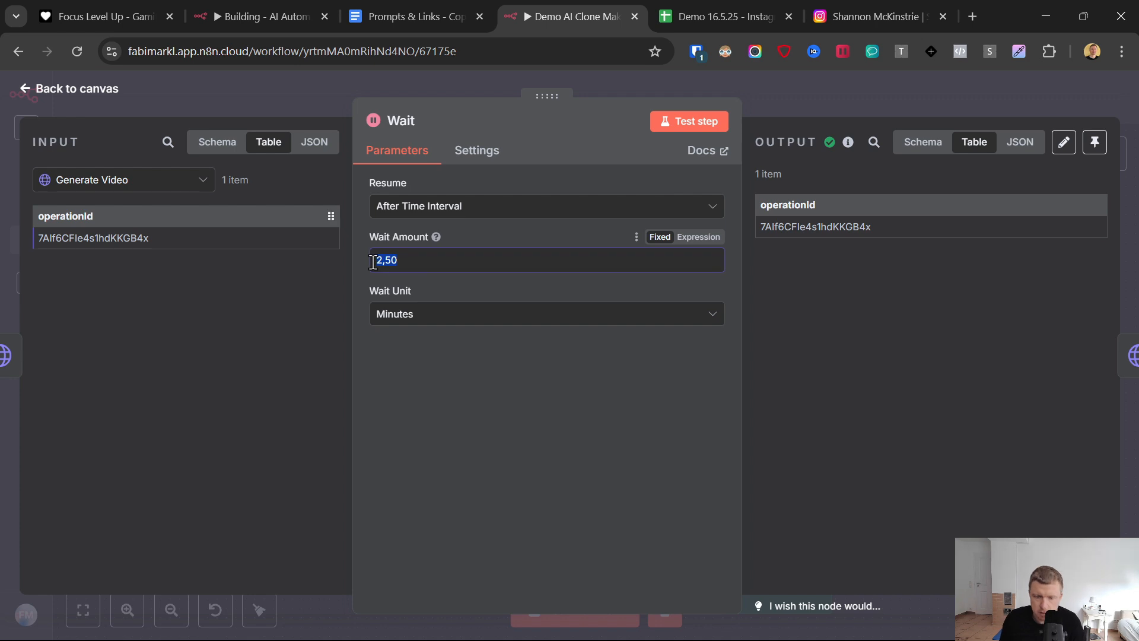
type("3")
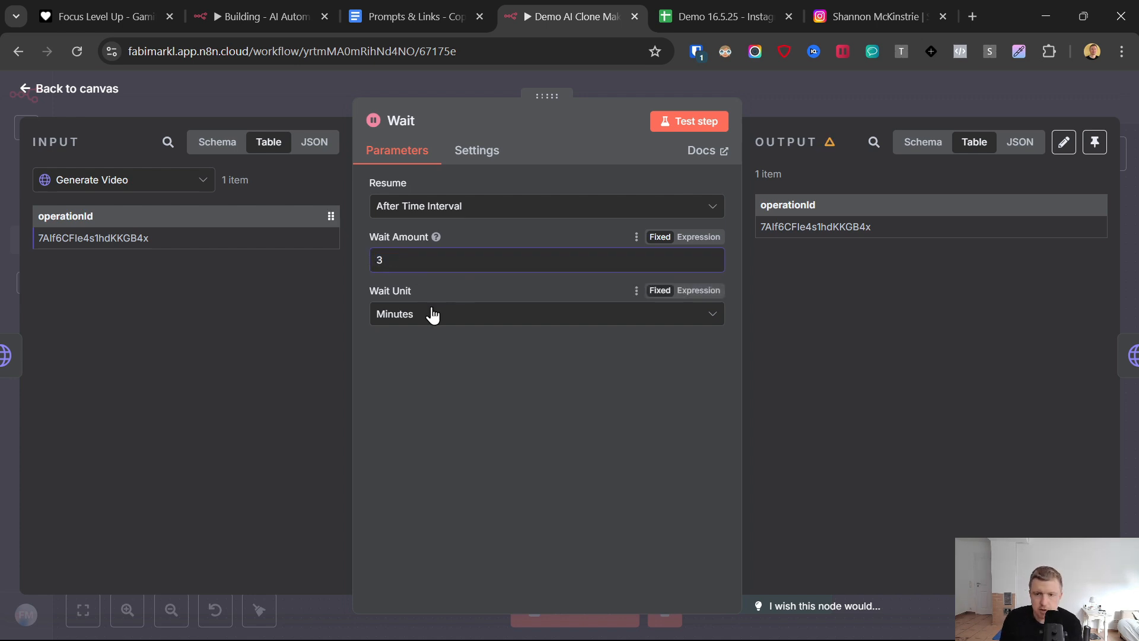
left_click(411, 328)
left_click(410, 354)
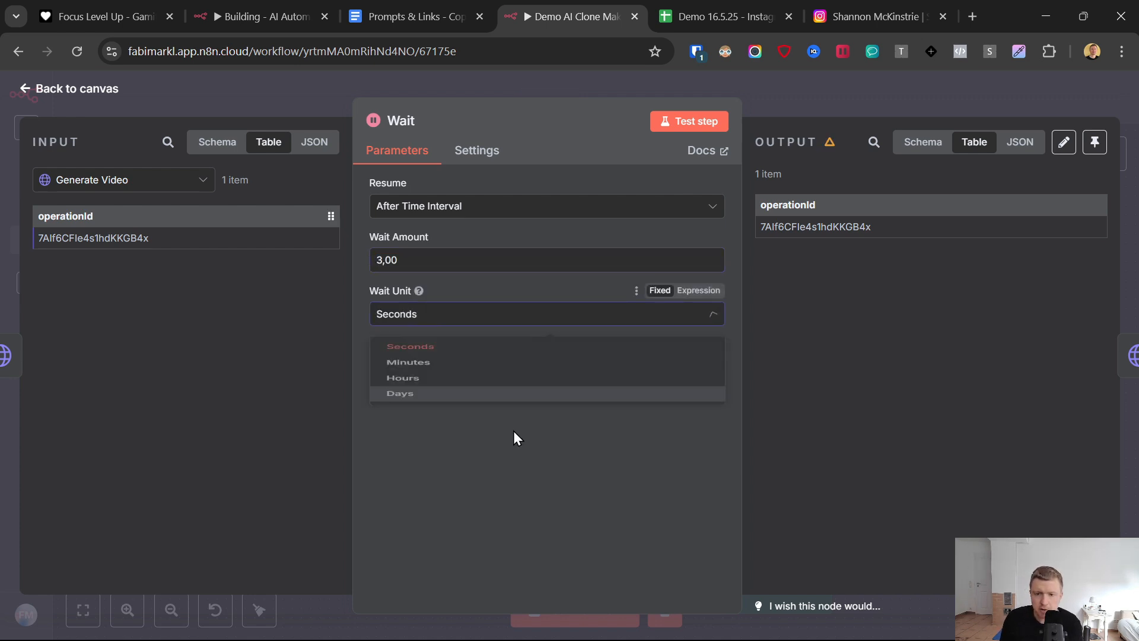
left_click(692, 127)
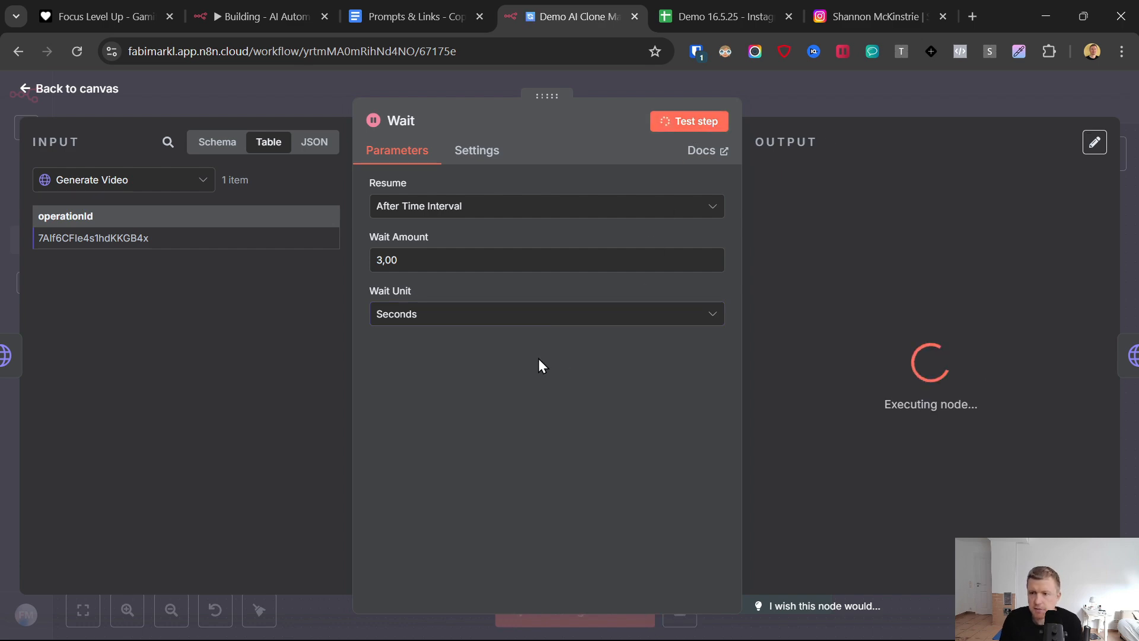
left_click(27, 83)
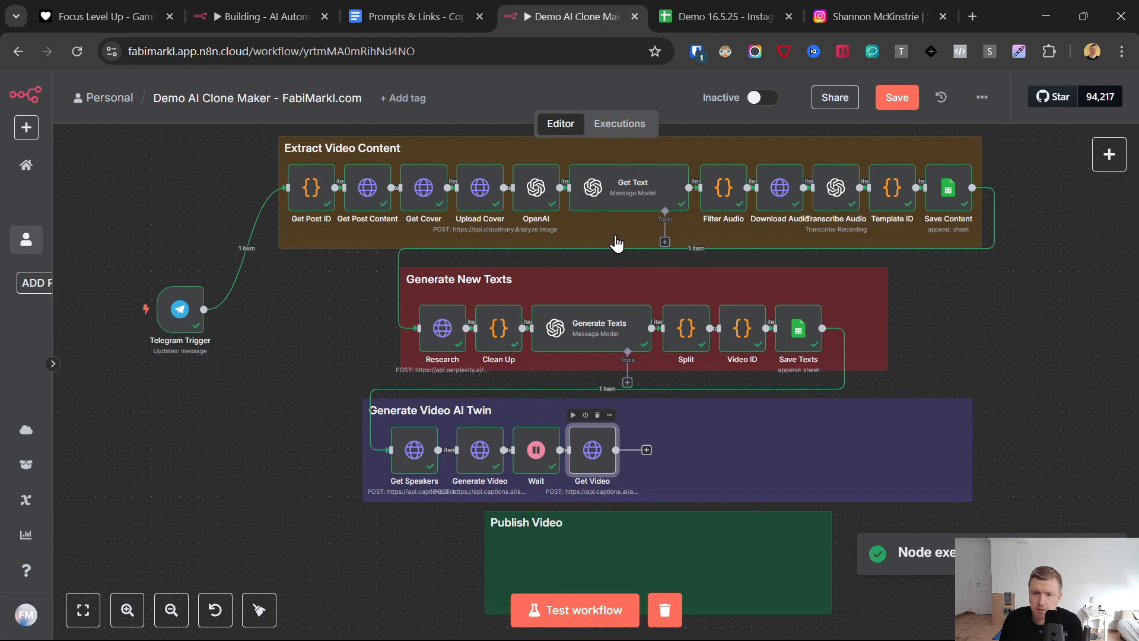
- Run the Get Video node again twice to poll for the finished video
key("Return")
left_click(688, 123)
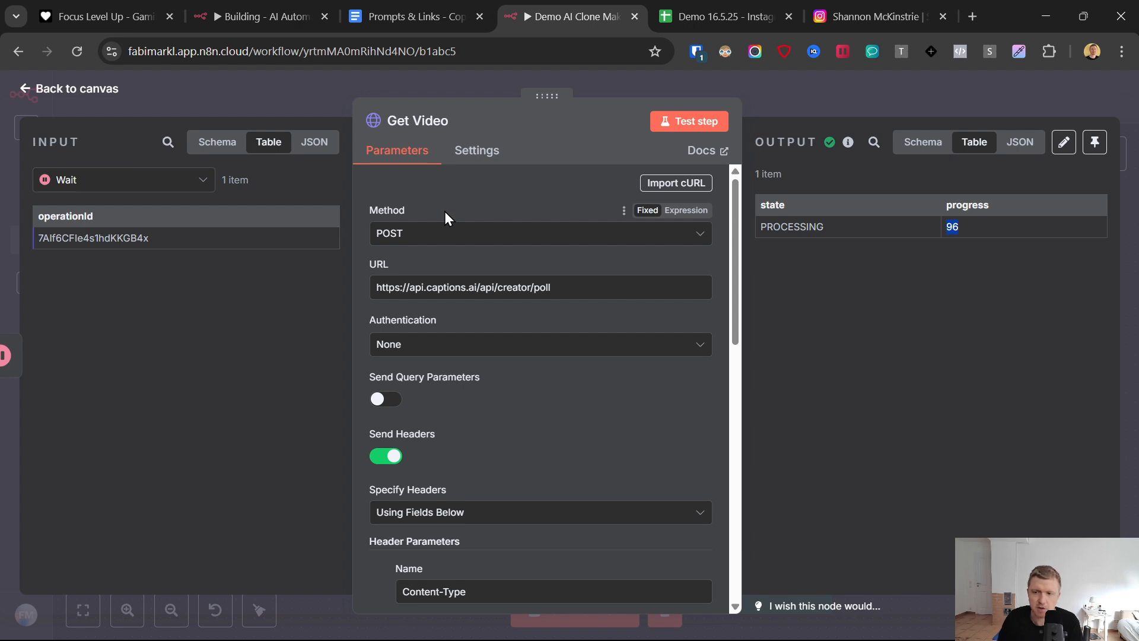
left_click(690, 124)
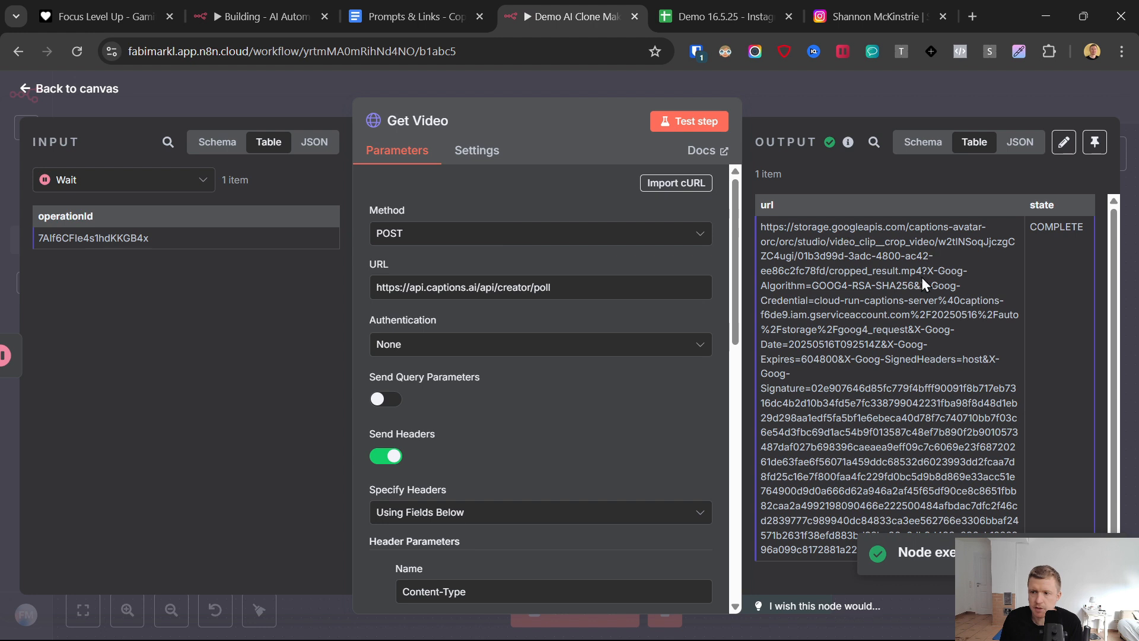
- Open the generated video from the URL in the Get Video output, check its playback, and return to the workflow canvas
scroll(831, 362, "down", 1)
scroll(835, 361, "up", 1)
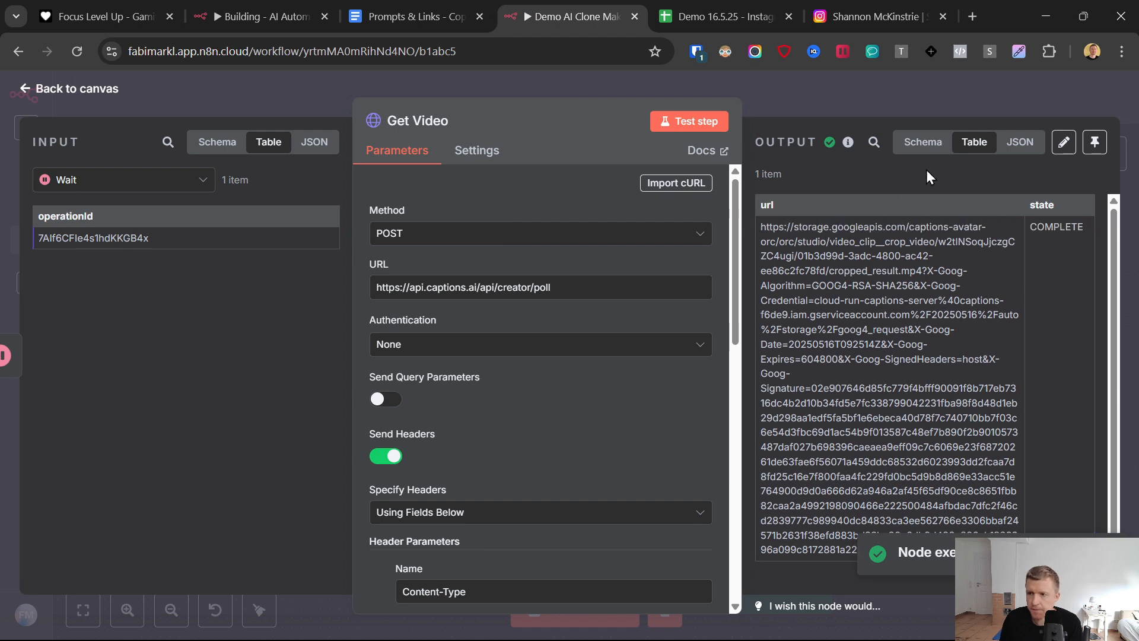
left_click(922, 141)
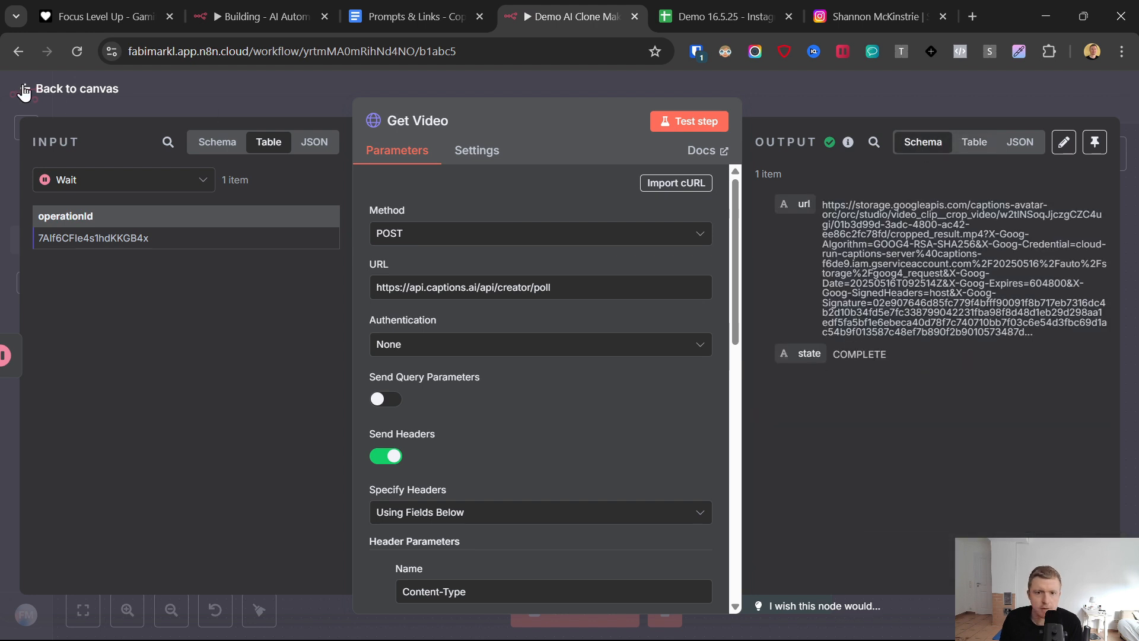
left_click(973, 142)
triple_click(922, 267)
right_click(870, 276)
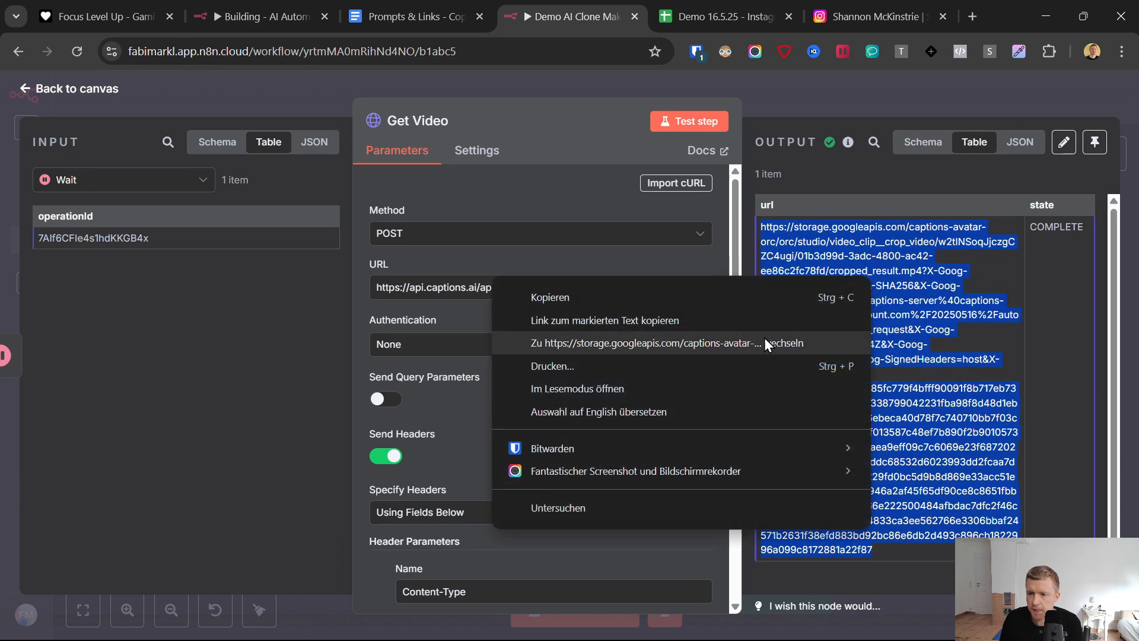
left_click(753, 339)
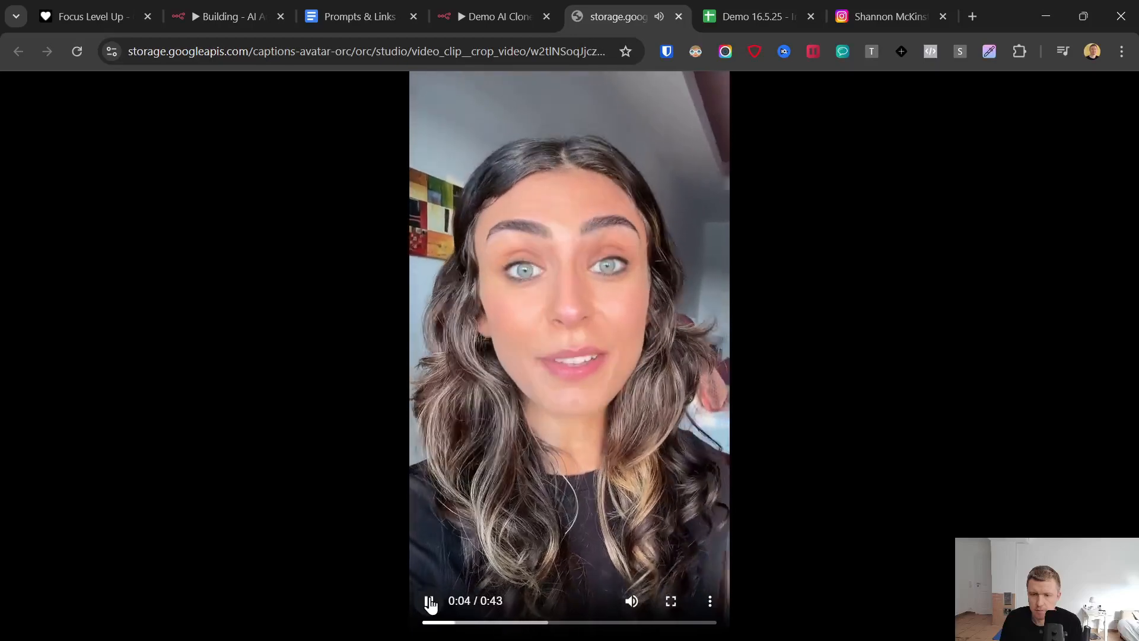
left_click(431, 603)
left_click(451, 16)
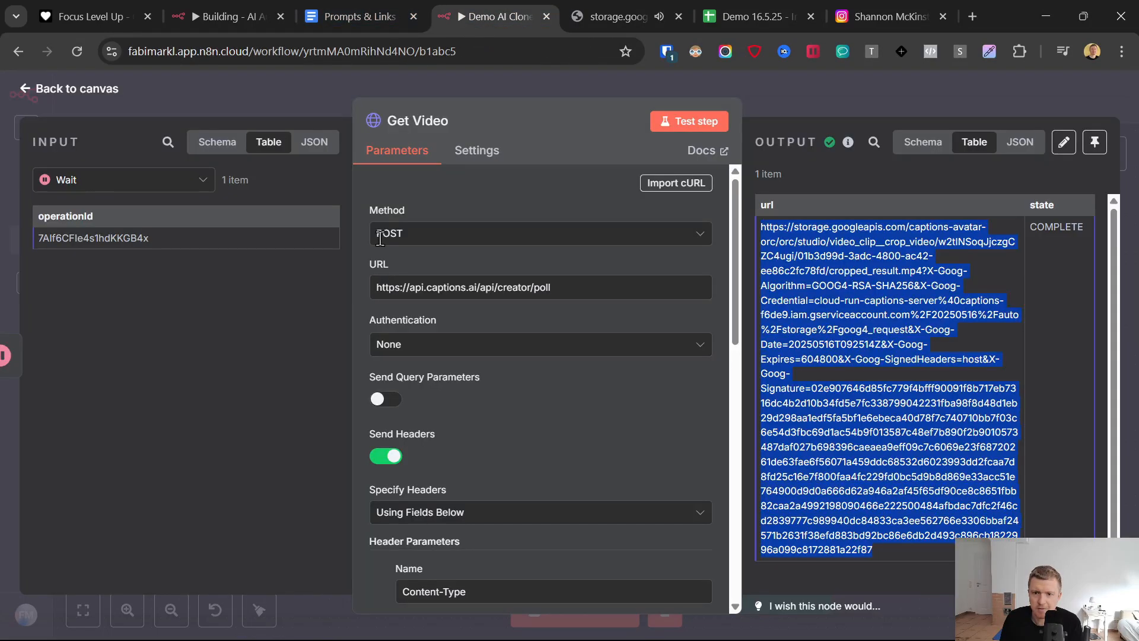
left_click(23, 89)
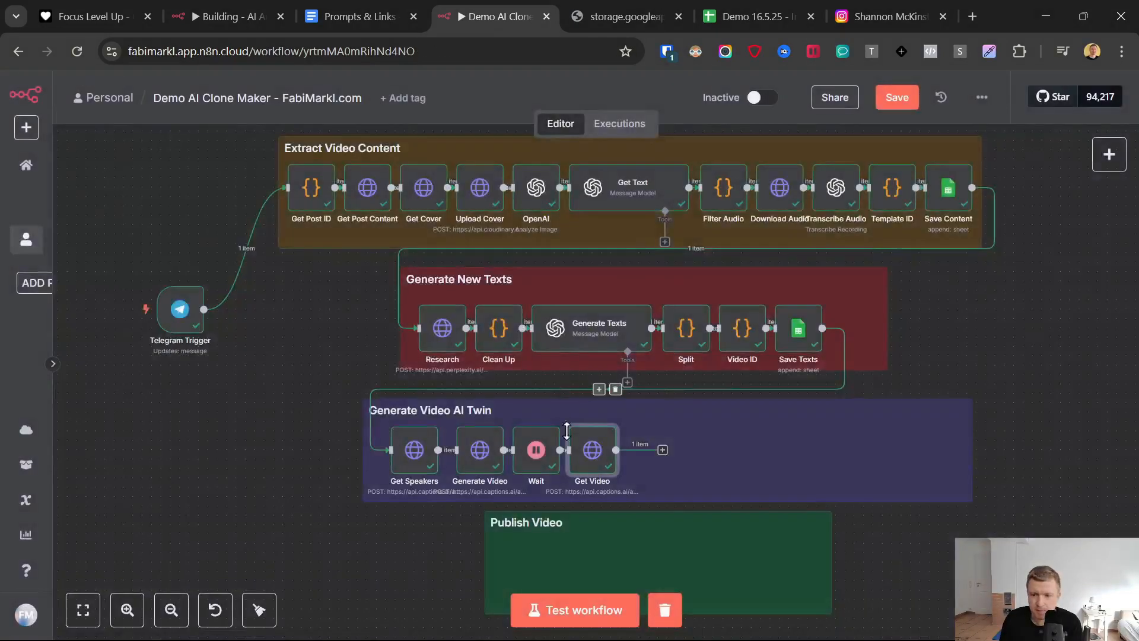
- Set the Wait node's amount to 4 seconds, return to the canvas, and save the workflow
double_click(536, 466)
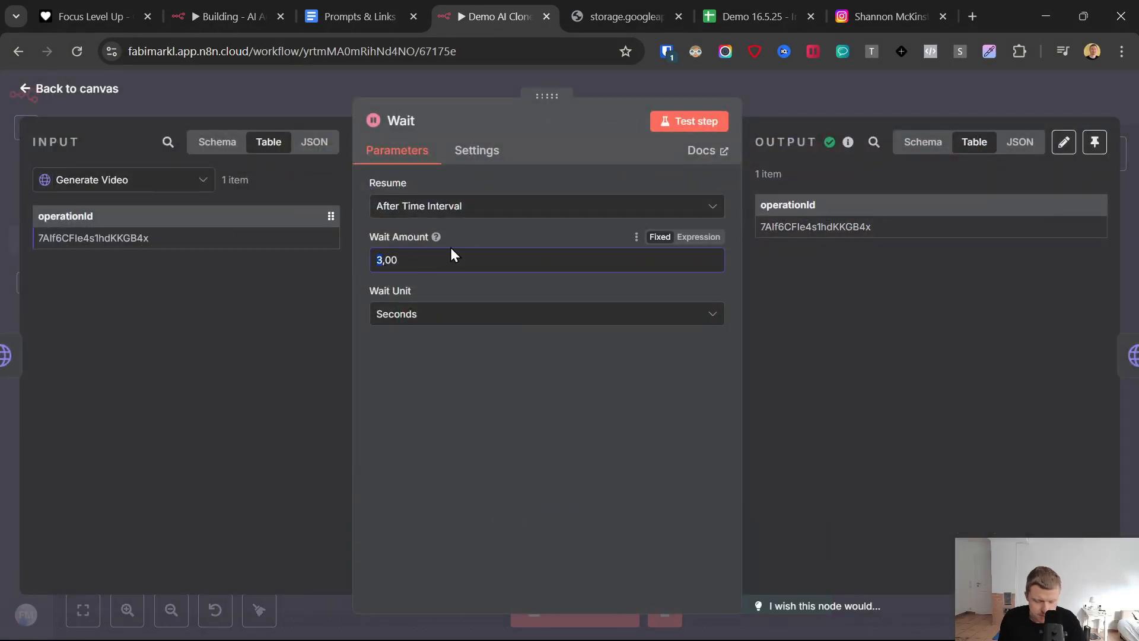
type("4")
left_click(55, 132)
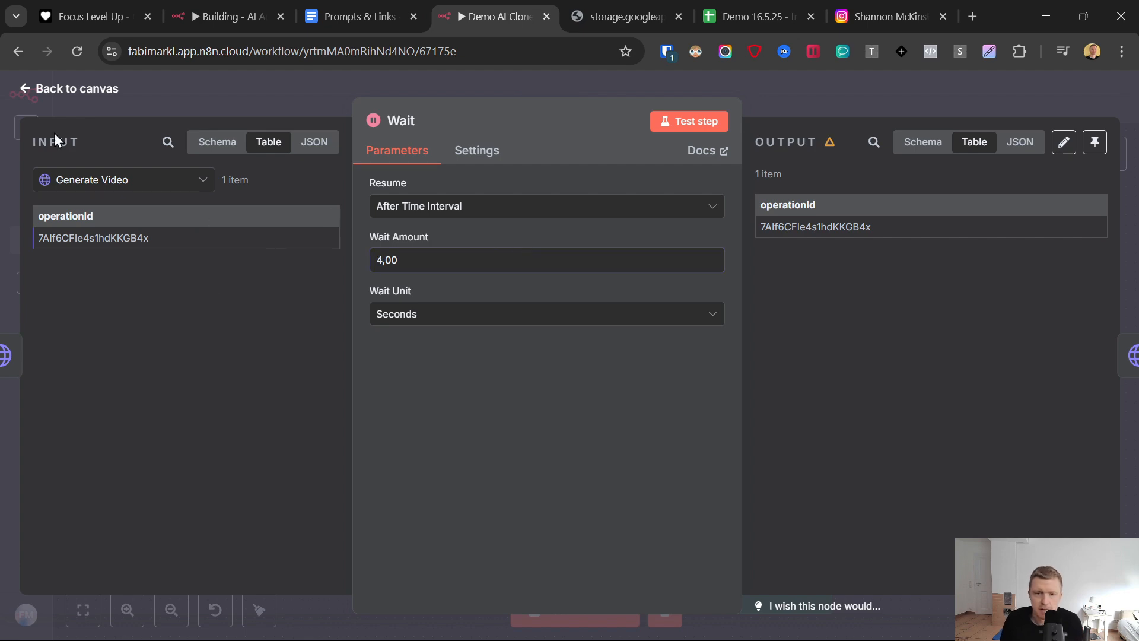
left_click(30, 90)
left_click(897, 102)
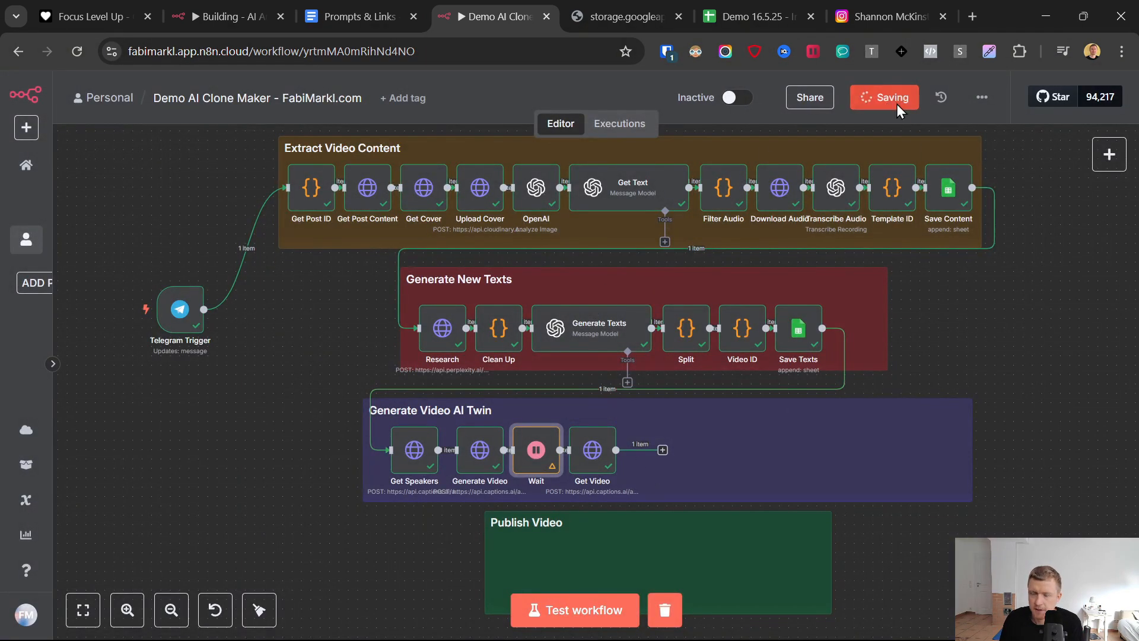
left_click(585, 449)
double_click(611, 454)
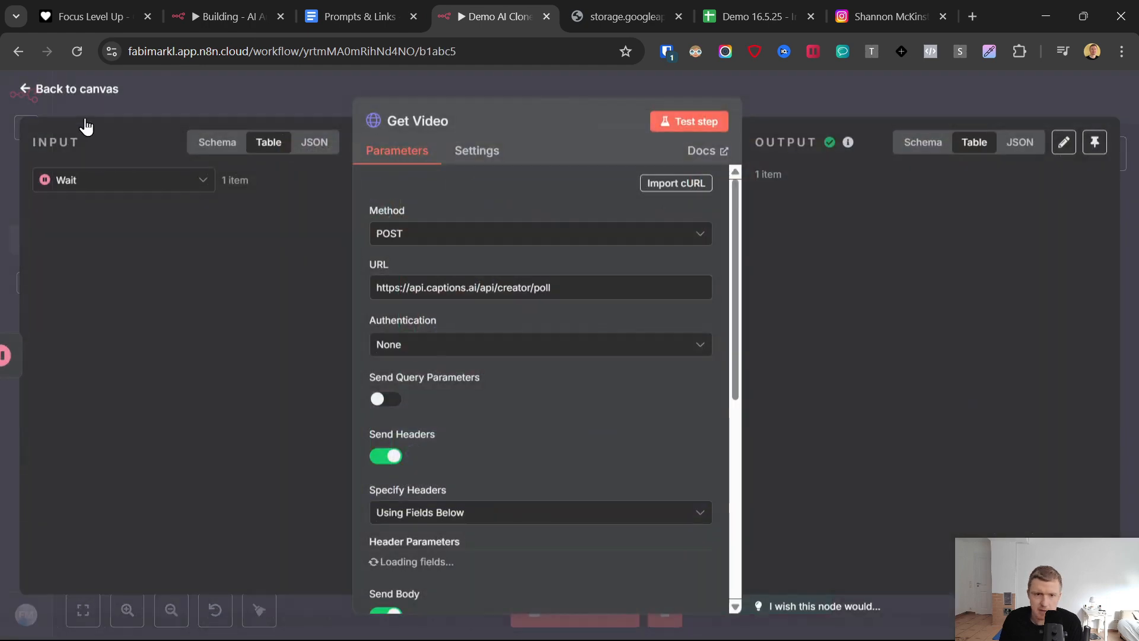
key("Escape")
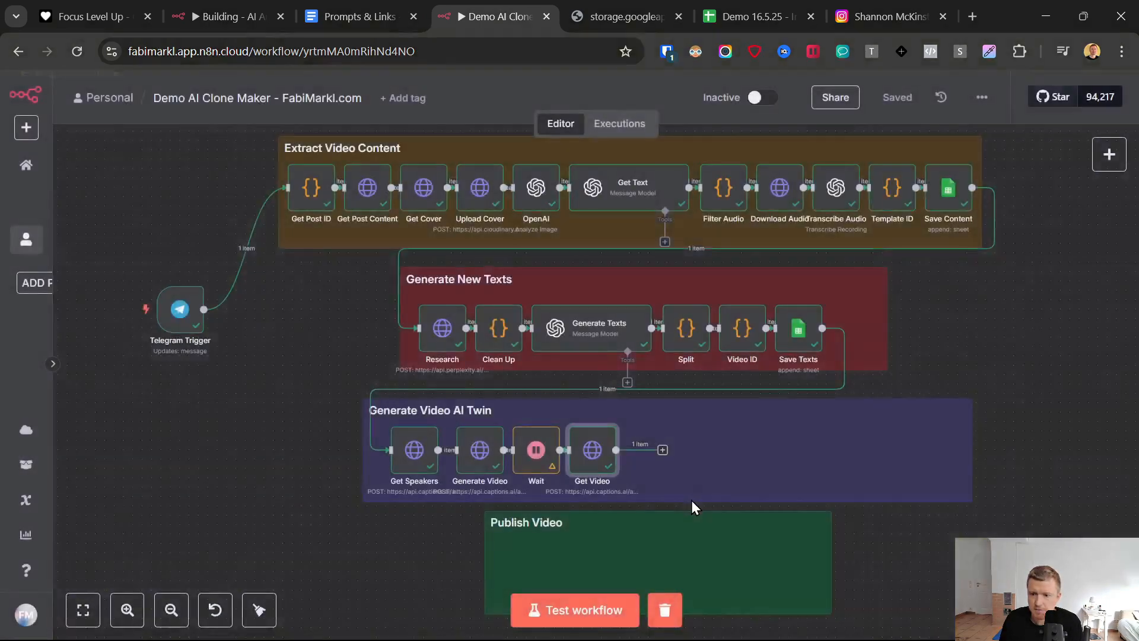
left_click(663, 451)
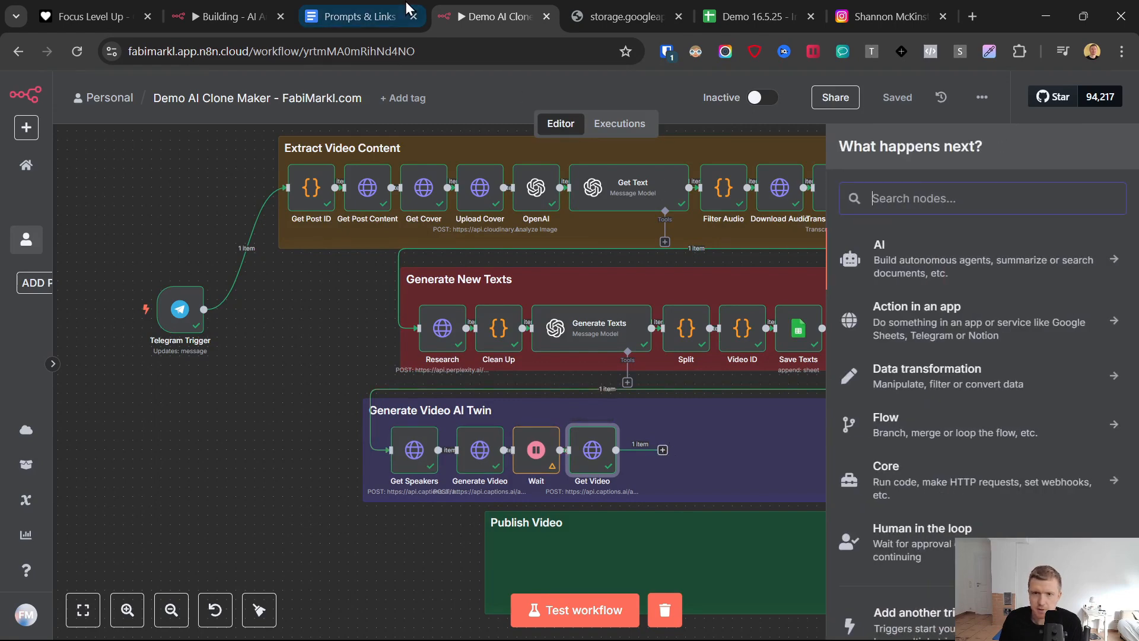
left_click(592, 455)
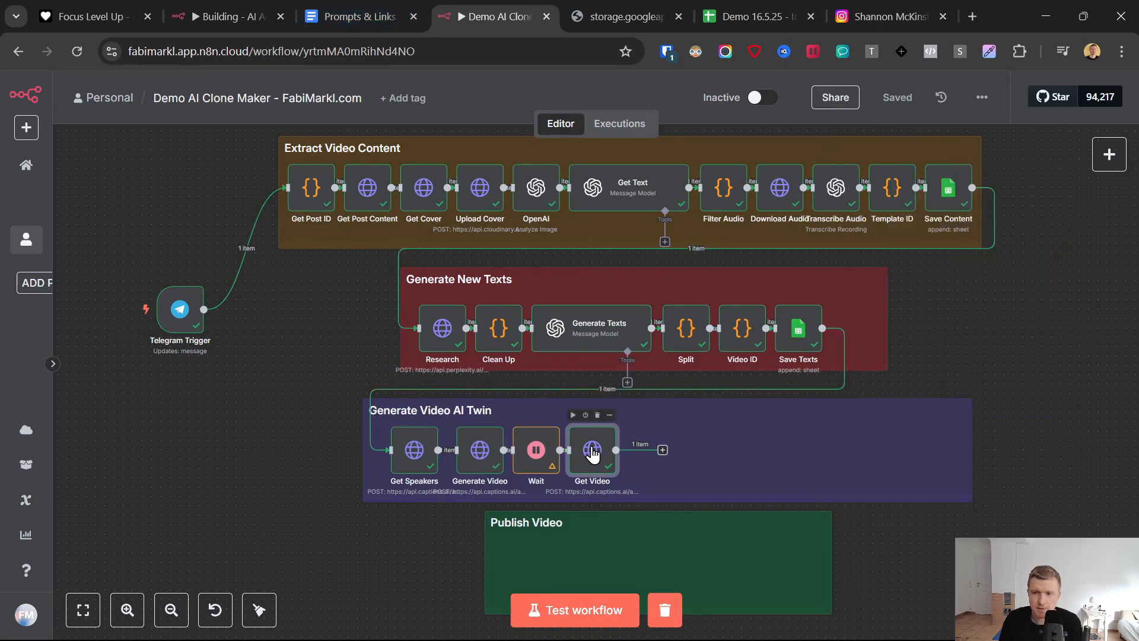
left_click(617, 16)
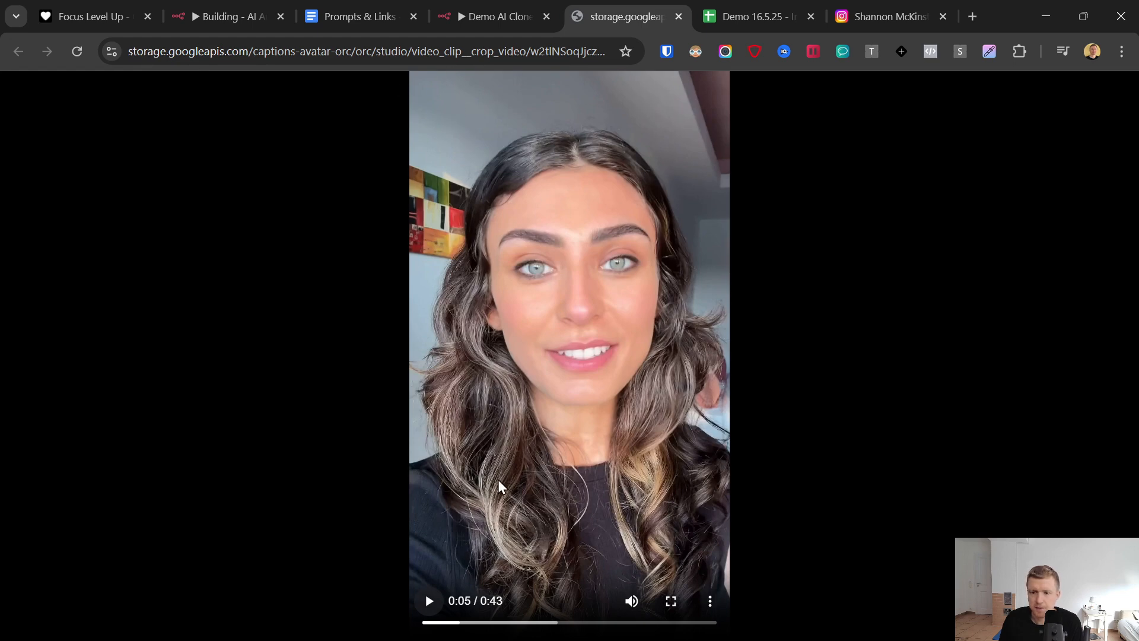
left_click(490, 8)
- Open the JSON2Video website from the setup links in the Prompts & Links document and go to its account dashboard
left_click(356, 16)
left_click_drag(1086, 449, 1085, 217)
scroll(488, 348, "up", 3)
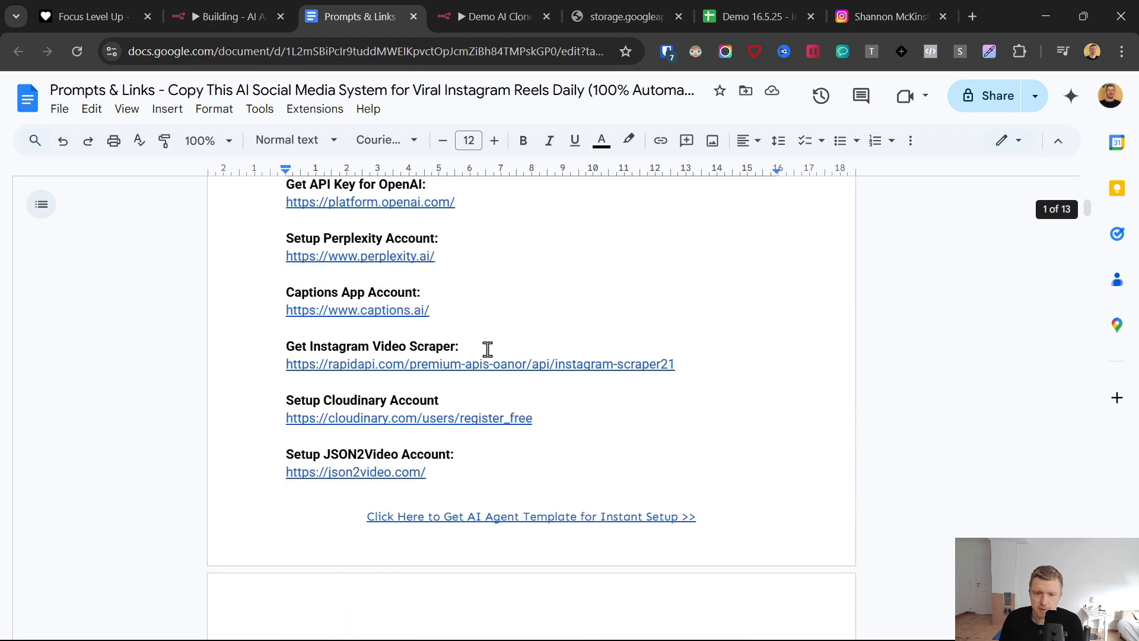
left_click(373, 473)
left_click(369, 497)
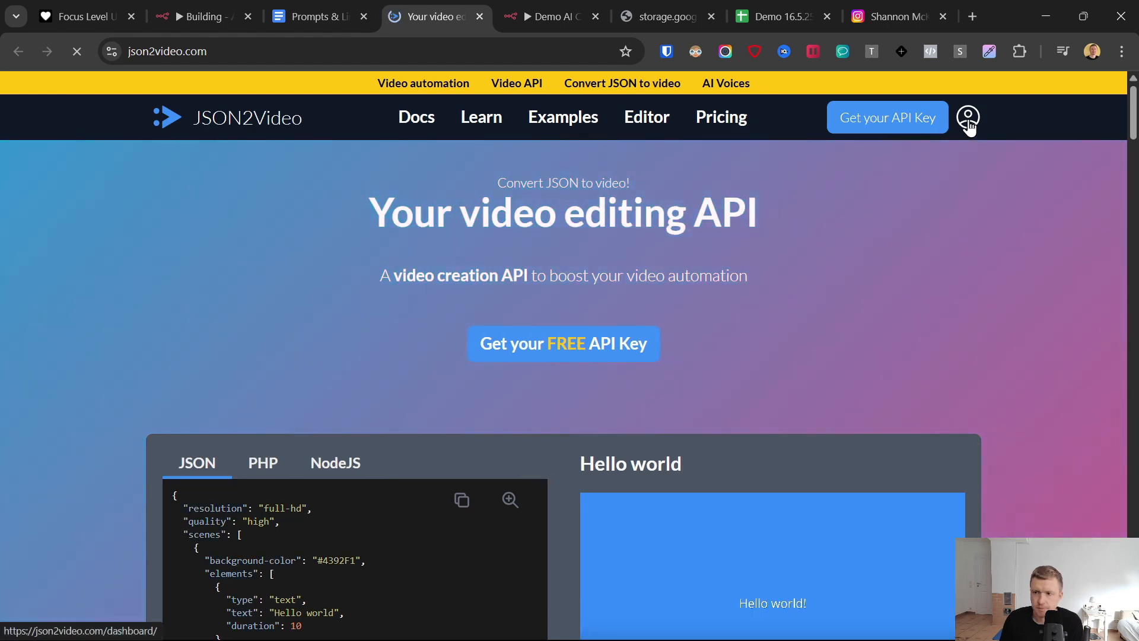
left_click(968, 119)
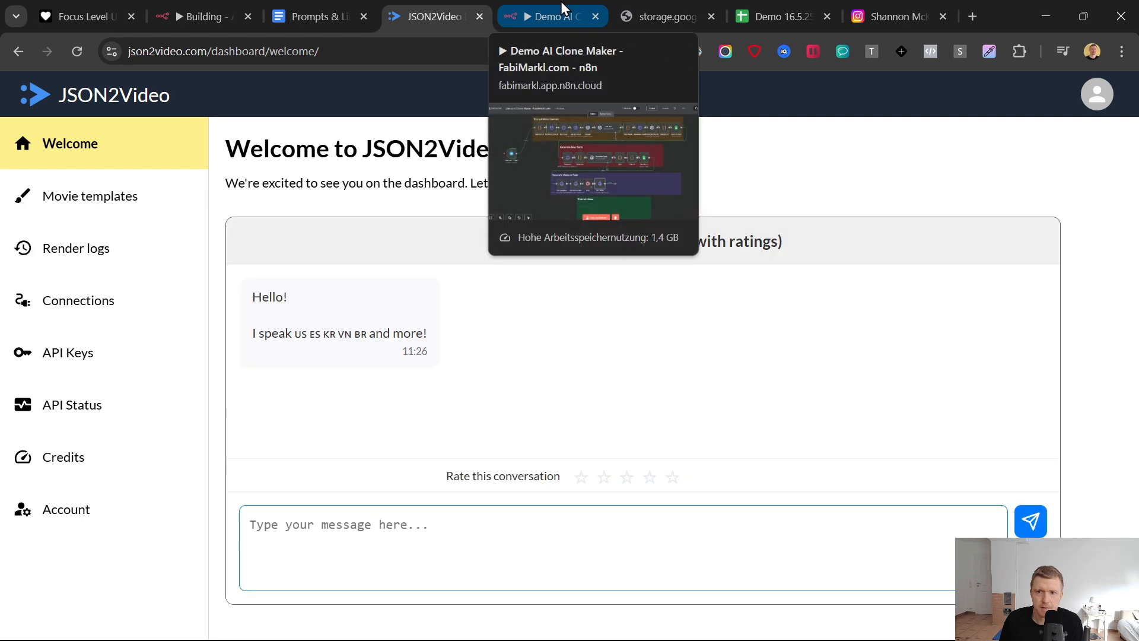
- Back in the n8n workflow, add an HTTP Request node after Get Video and set its method to POST
left_click(560, 2)
right_click(666, 449)
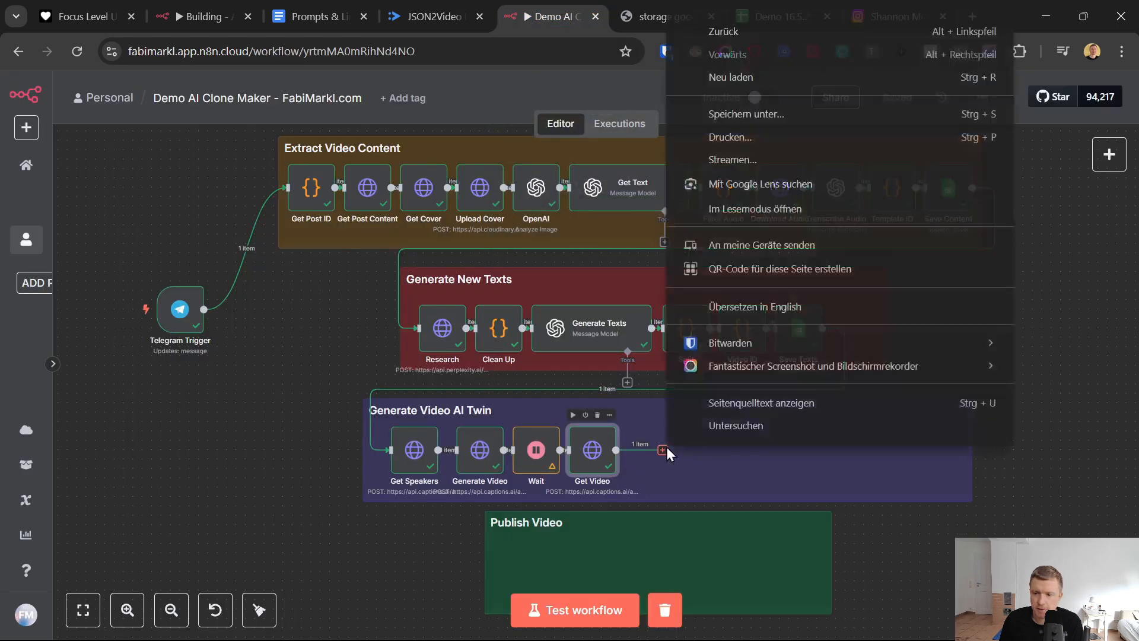
left_click(664, 450)
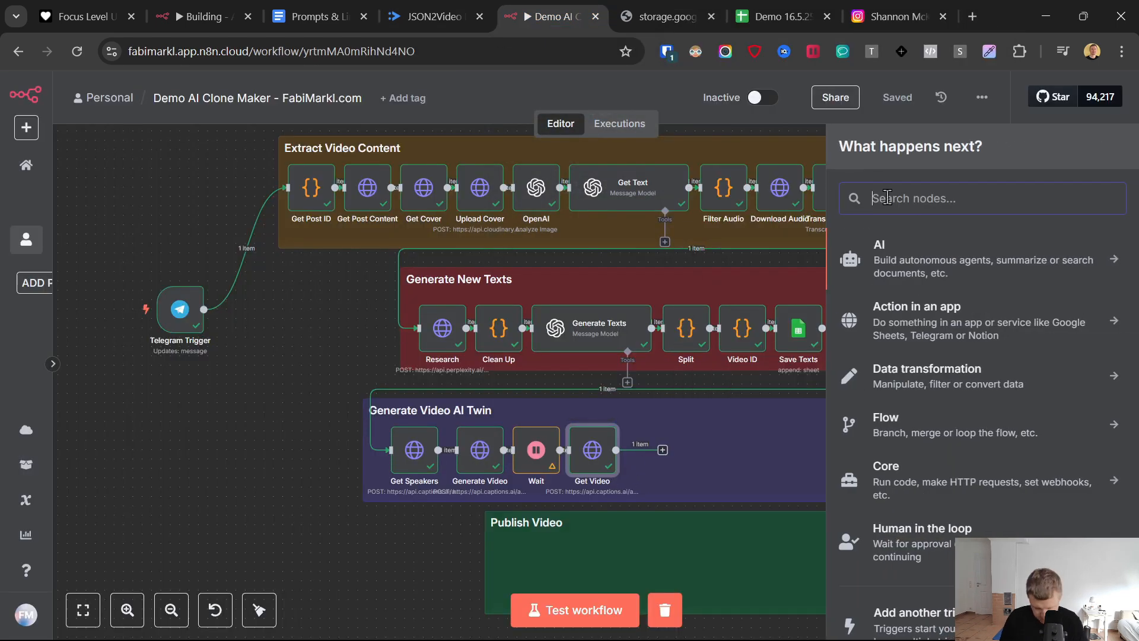
type("http")
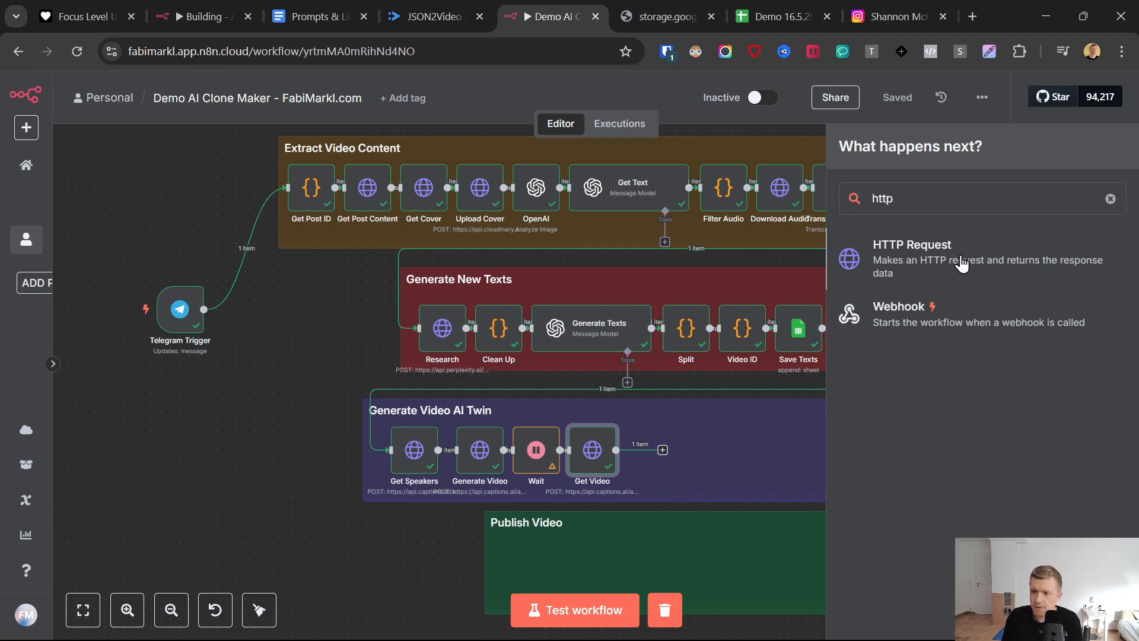
key("Return")
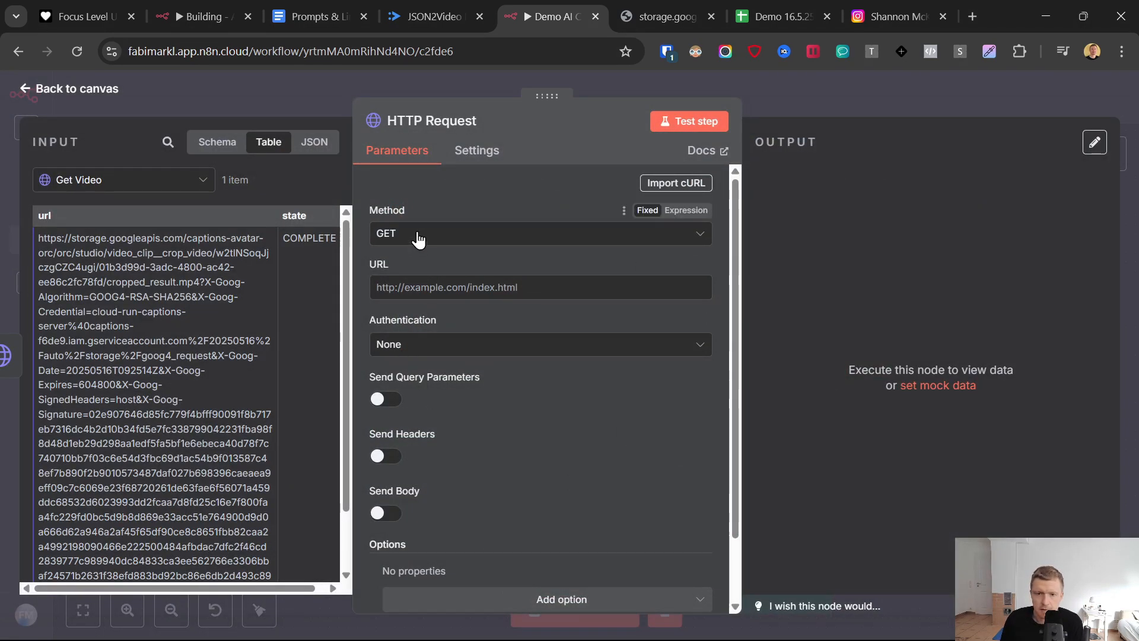
left_click(420, 236)
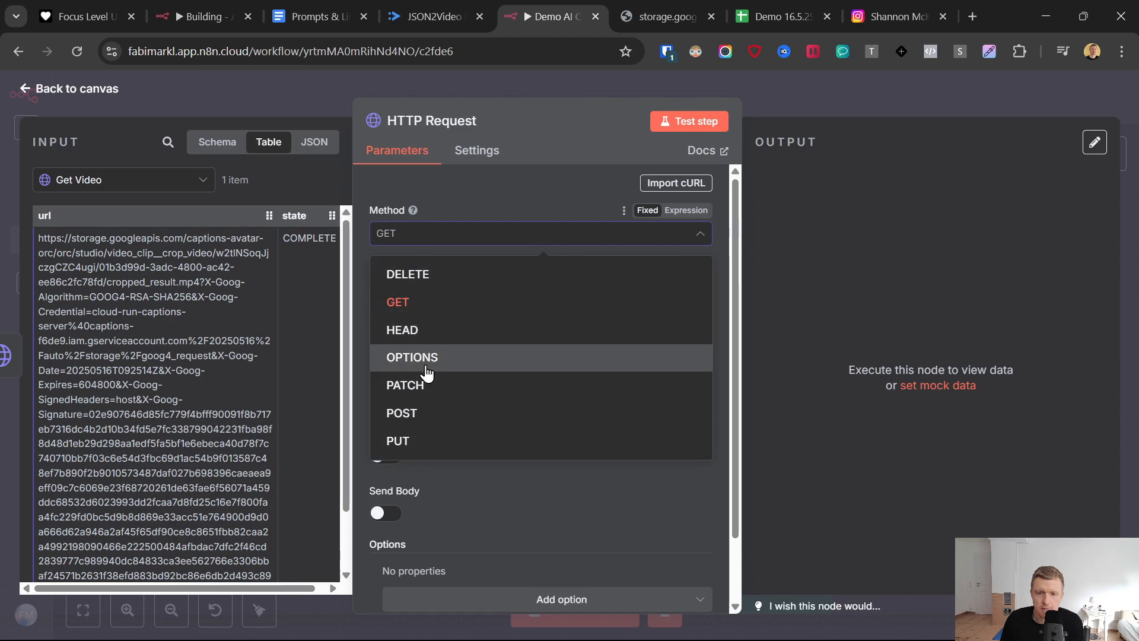
left_click(425, 413)
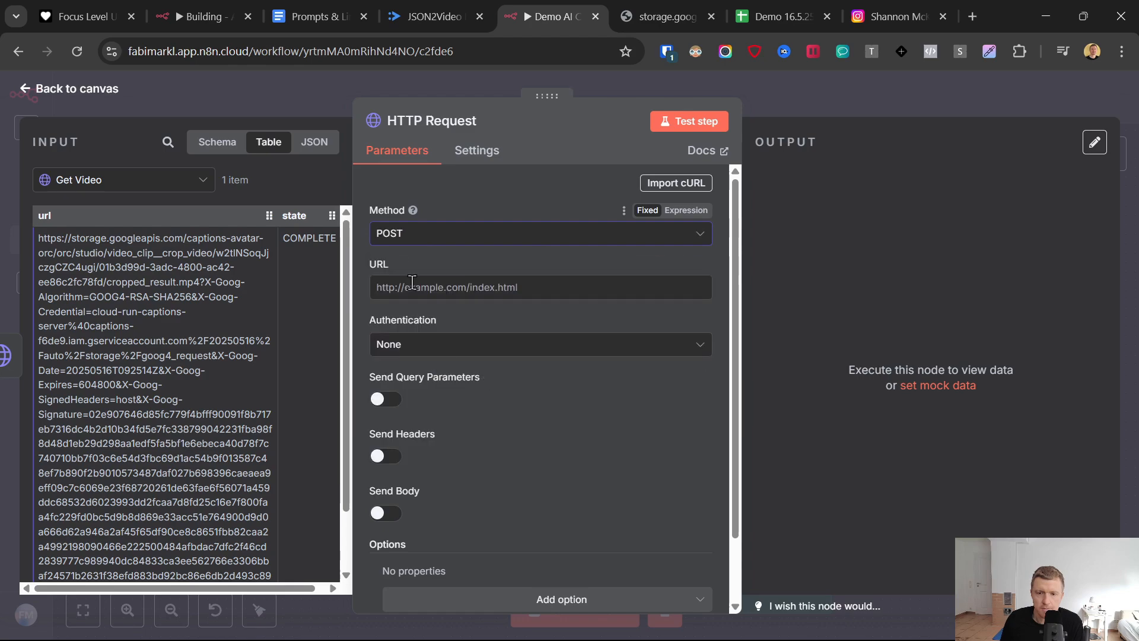
- Find the JSON2Video Credentials section in the Prompts & Links document and copy its JSON headers block
left_click(331, 9)
scroll(432, 439, "down", 15)
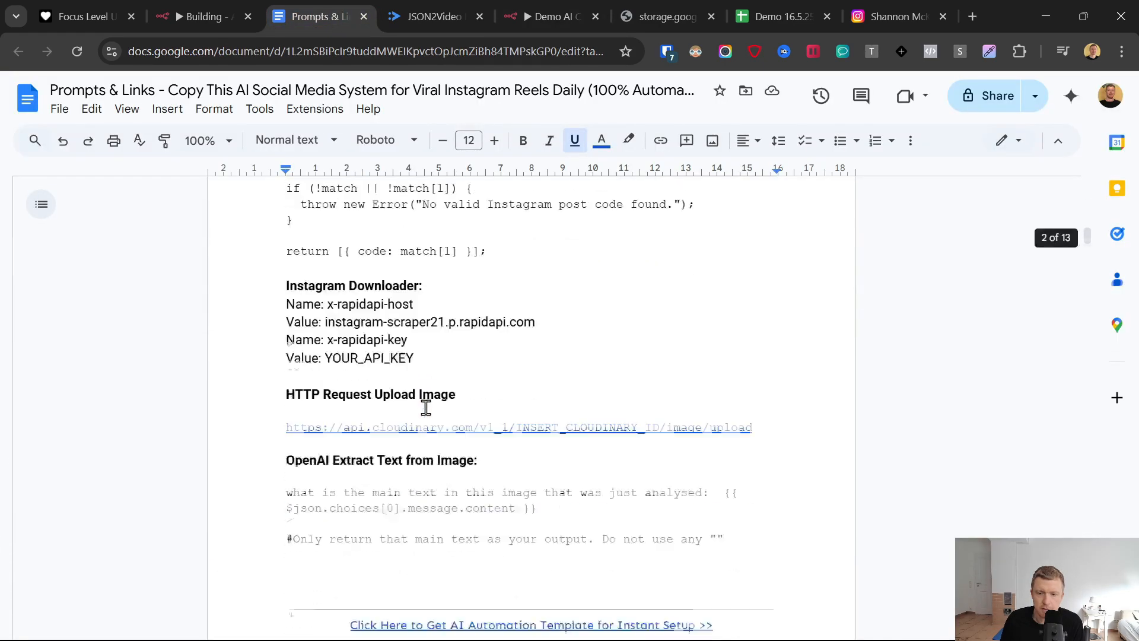
scroll(428, 407, "down", 20)
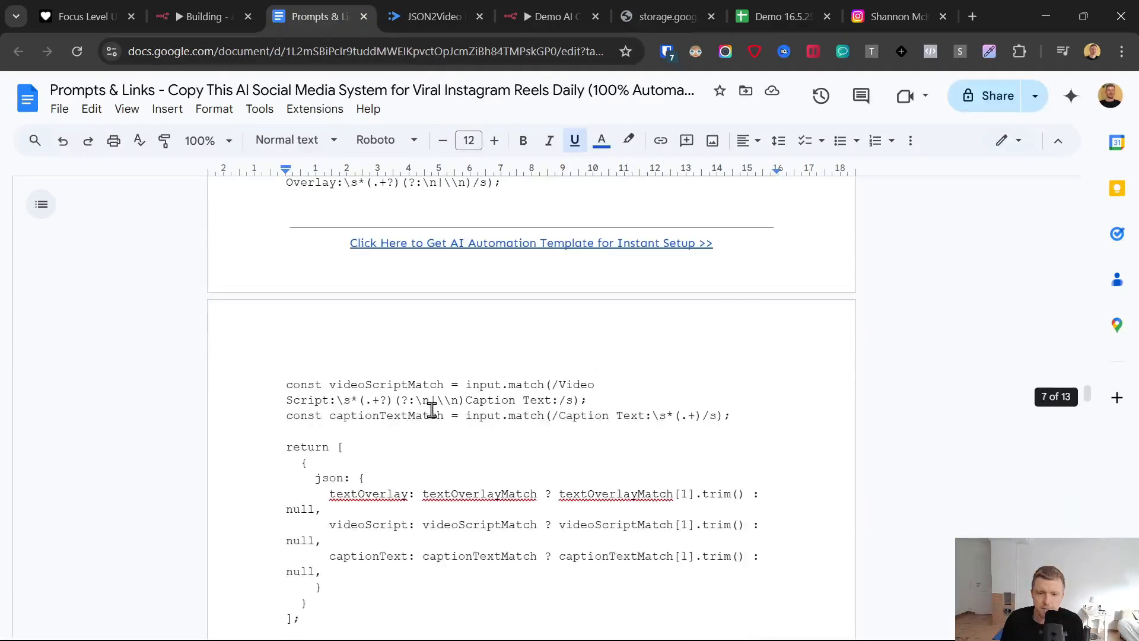
scroll(432, 410, "down", 10)
scroll(432, 406, "up", 8)
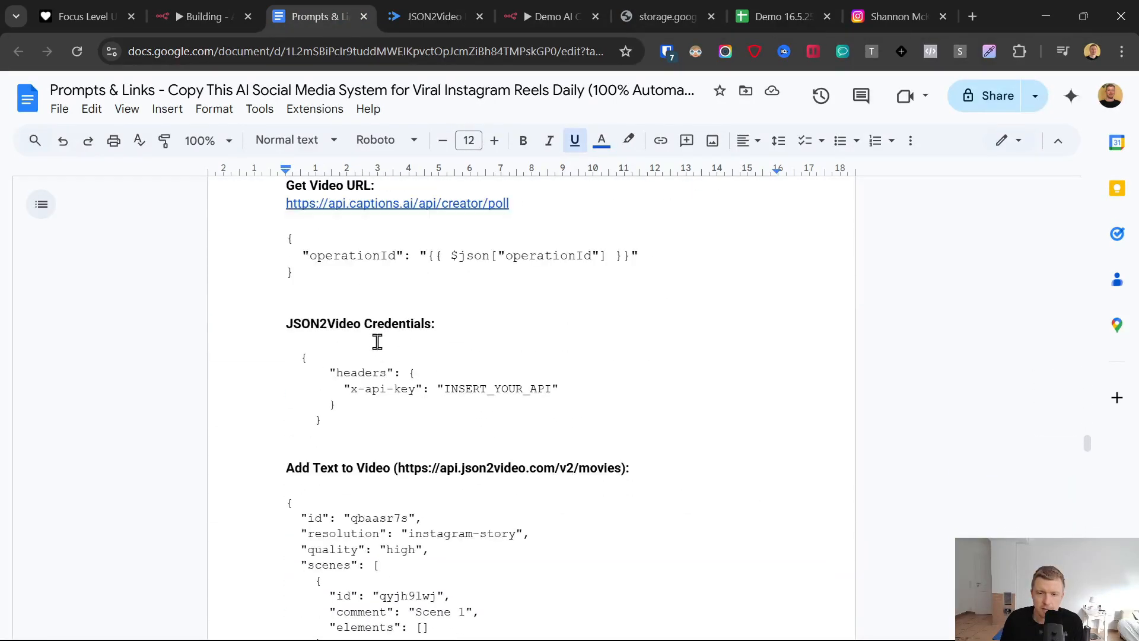
scroll(325, 347, "up", 1)
scroll(320, 358, "down", 1)
triple_click(368, 372)
right_click(368, 371)
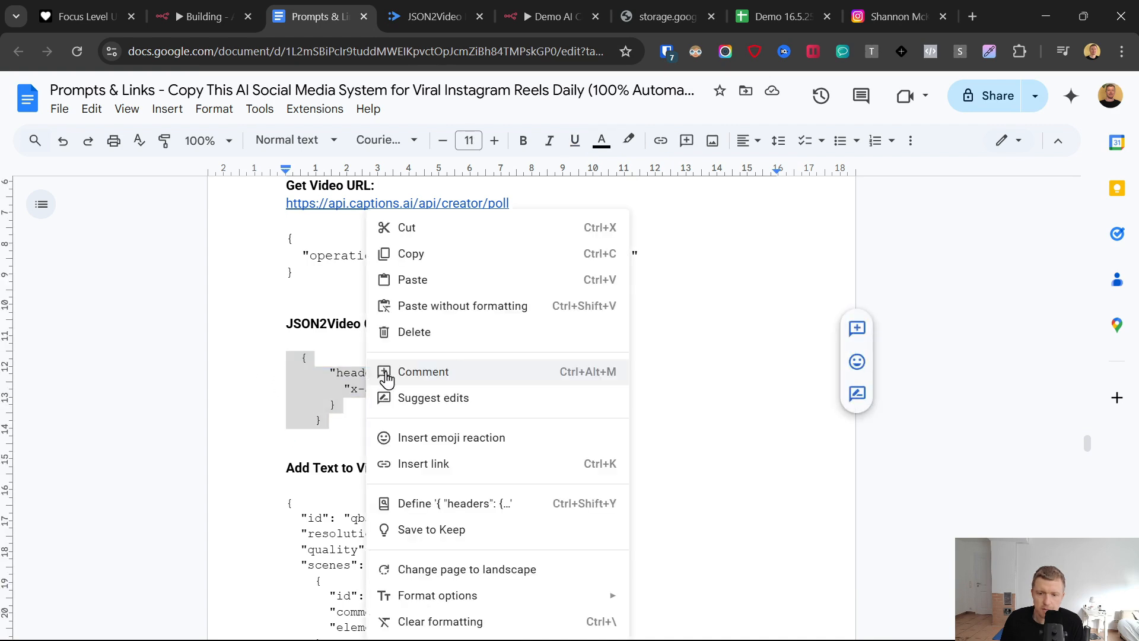
left_click(418, 255)
- In the n8n HTTP Request node, set authentication to Generic Credential Type with Custom Auth as the generic auth type
key("ctrl+Tab")
key("Tab")
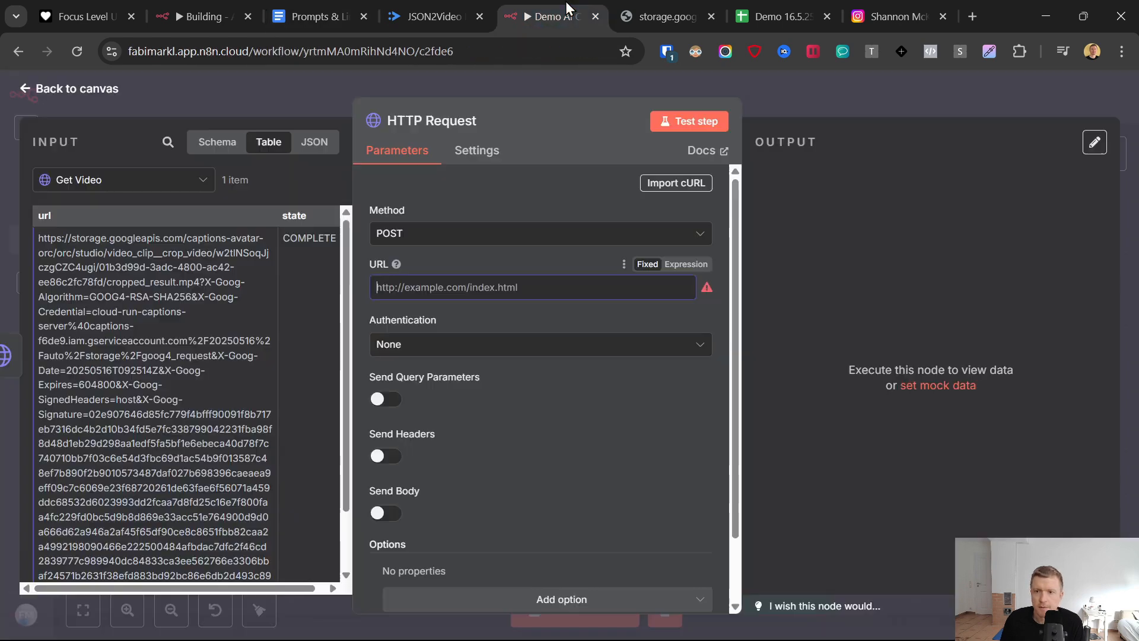
left_click(429, 351)
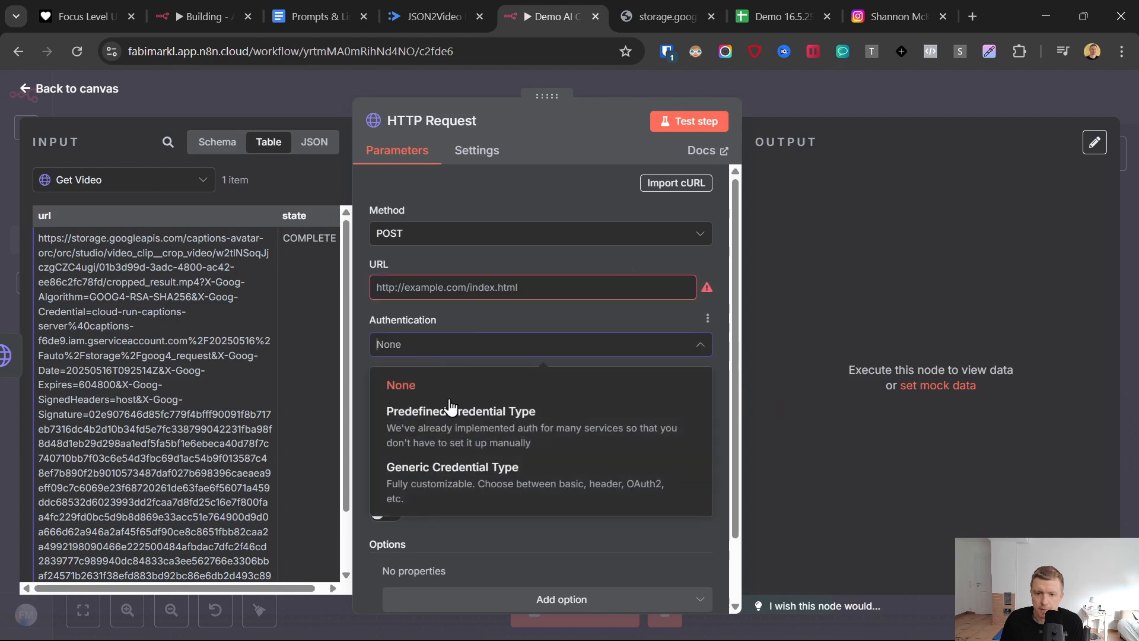
left_click(458, 497)
left_click(451, 396)
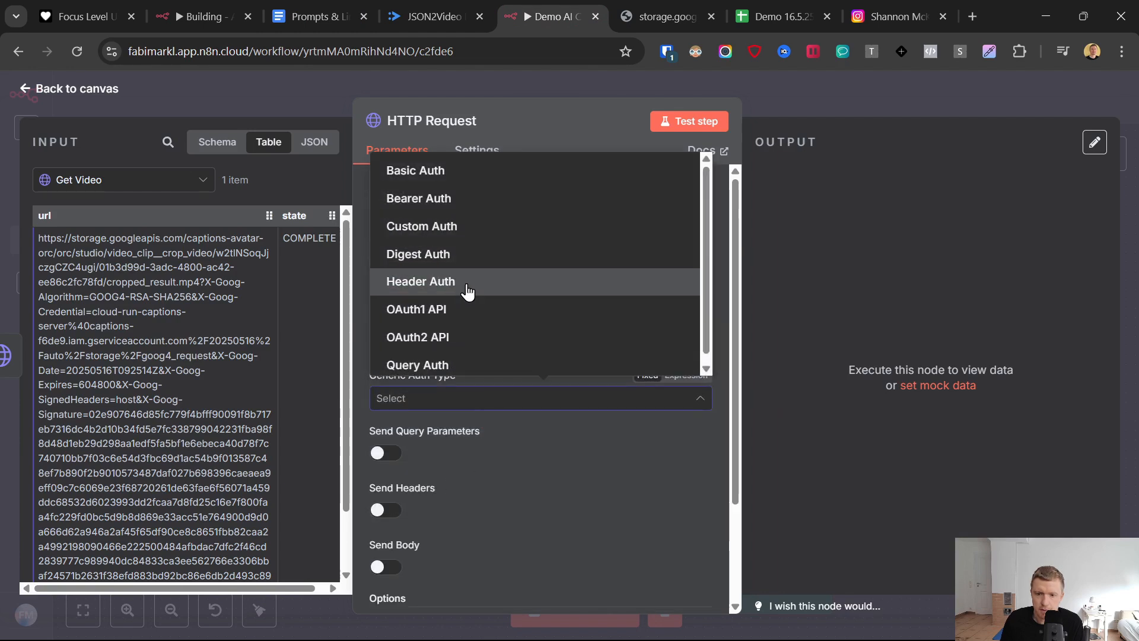
left_click(422, 226)
- Create a new Custom Auth credential and paste the copied x-api-key headers template as its JSON
left_click(680, 450)
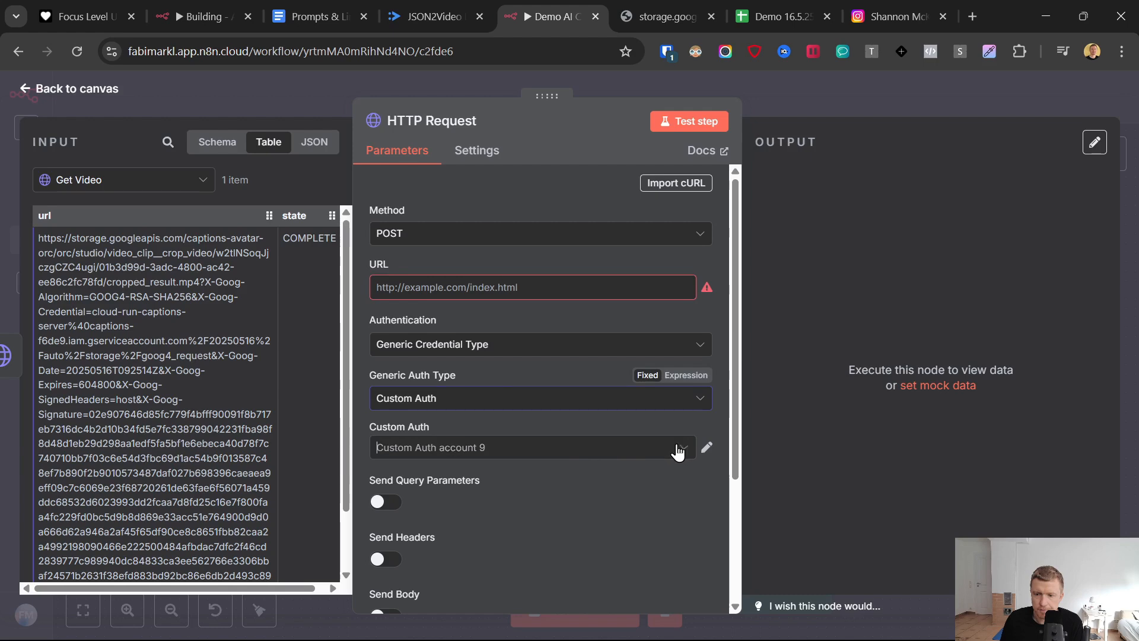
left_click(440, 409)
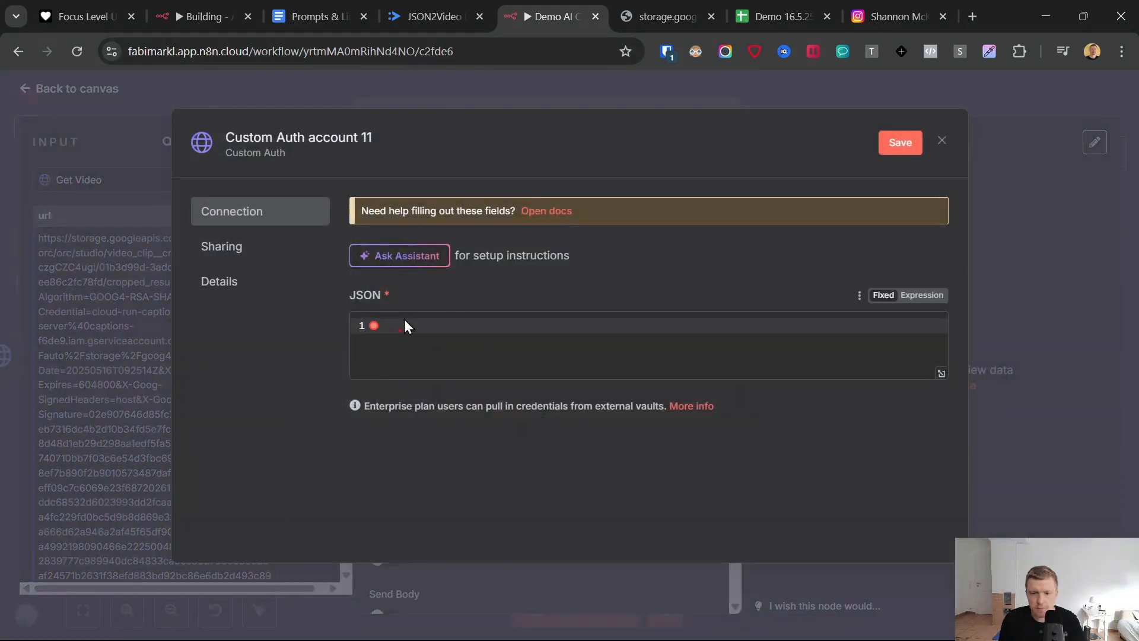
key("ctrl+v")
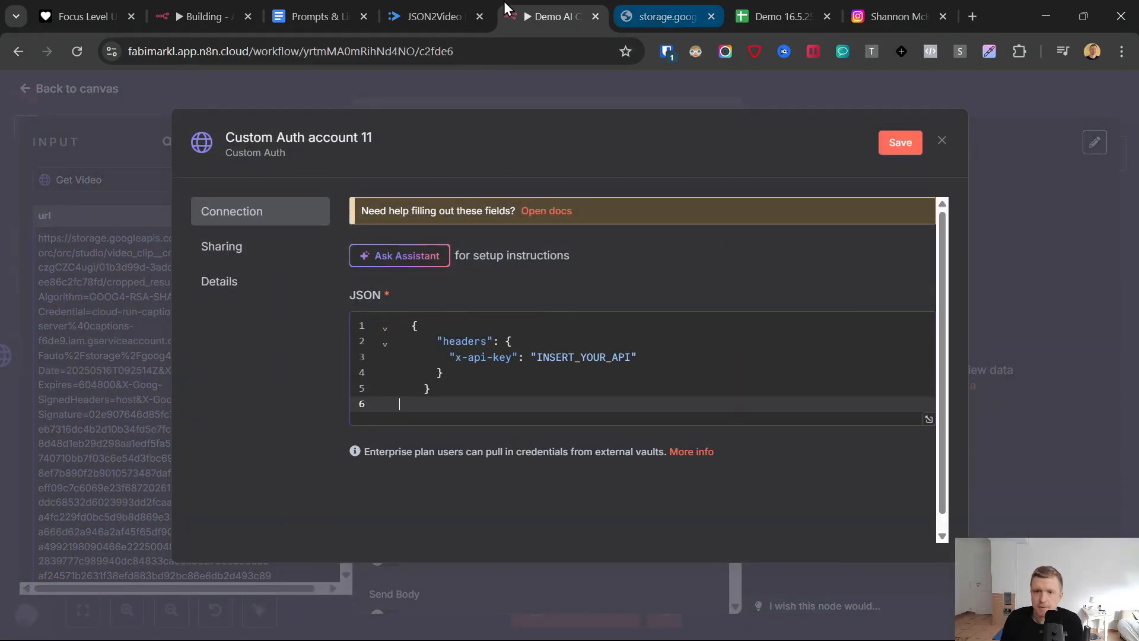
- In the JSON2Video dashboard, open the API Keys page and copy the primary API key
left_click(433, 16)
left_click(69, 352)
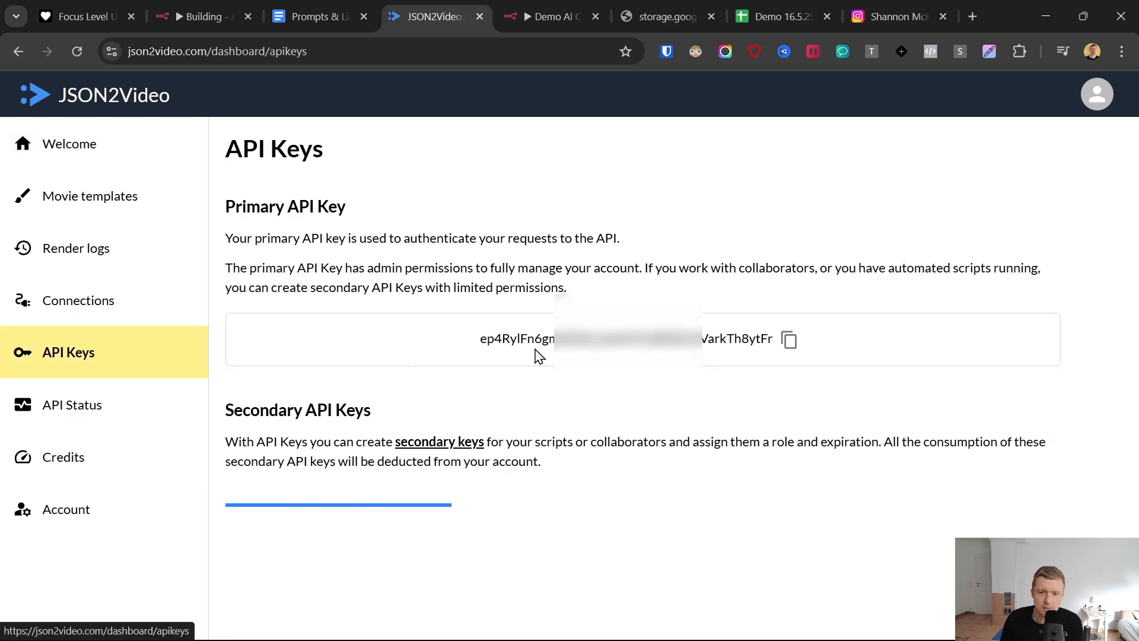
left_click(789, 339)
- Back in the n8n Custom Auth credential, replace the x-api-key placeholder with the copied API key, then save and close the credential
left_click(567, 9)
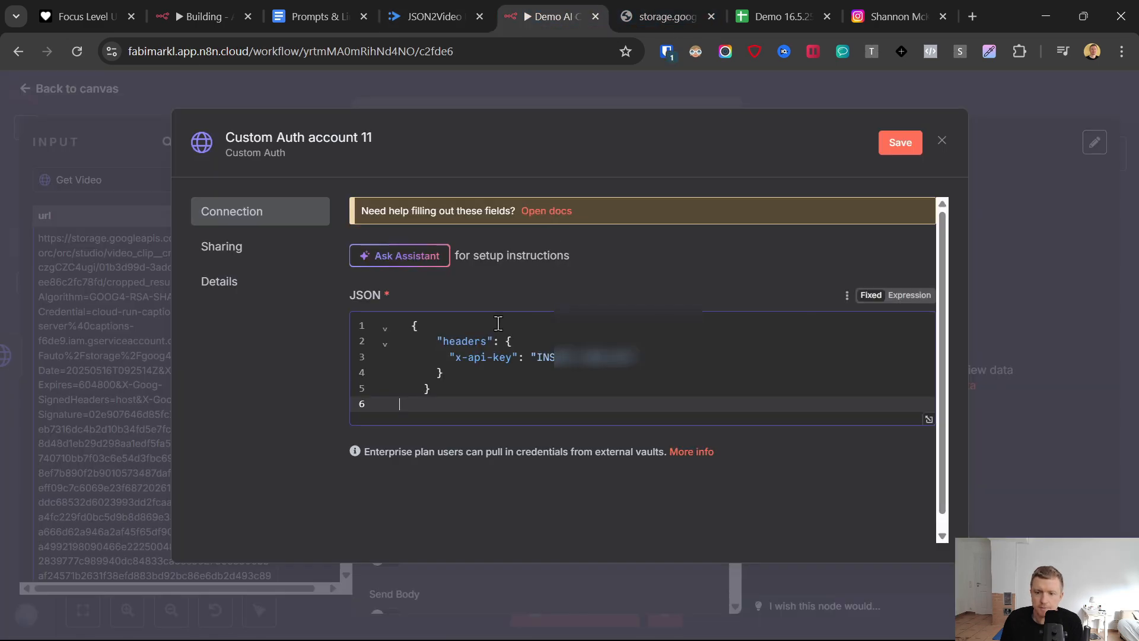
left_click_drag(536, 357, 634, 357)
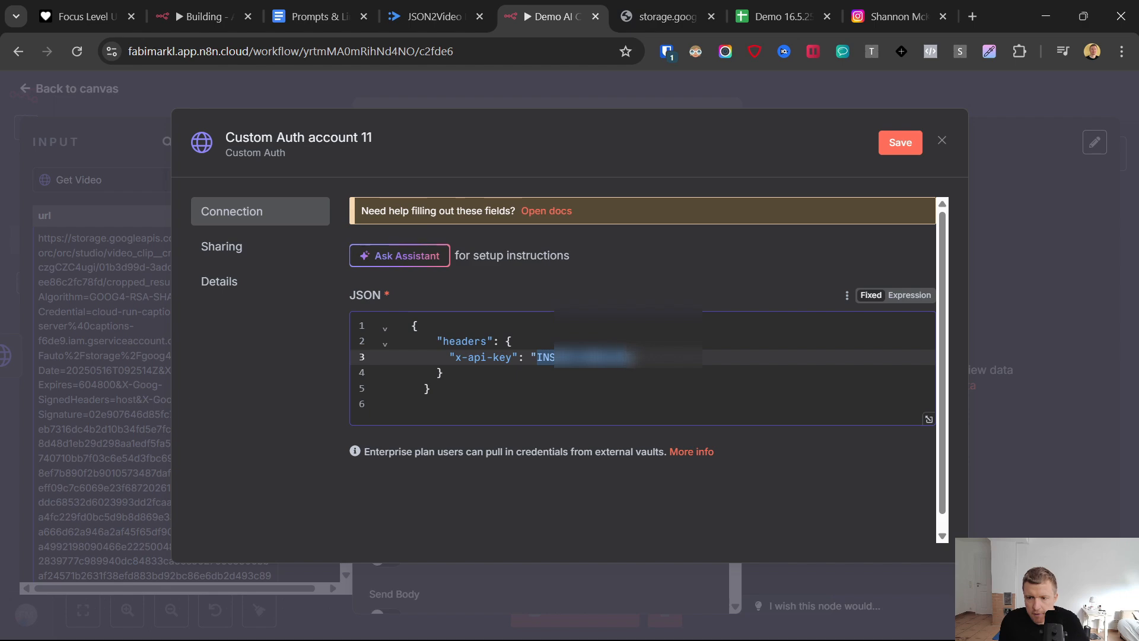
key("ctrl+v")
left_click(907, 141)
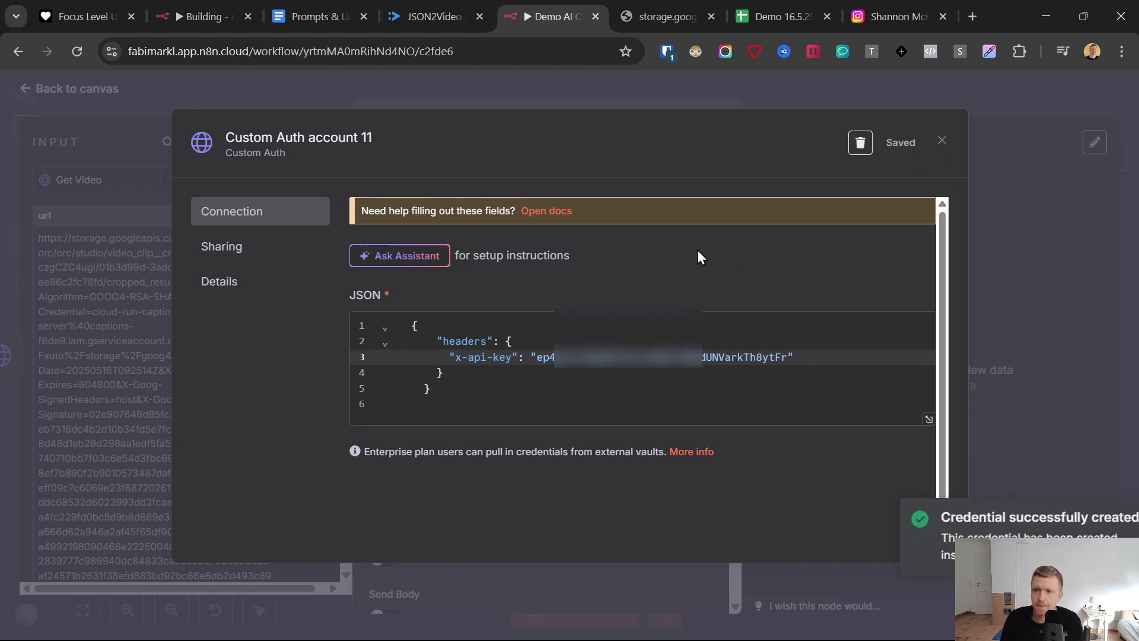
left_click(942, 140)
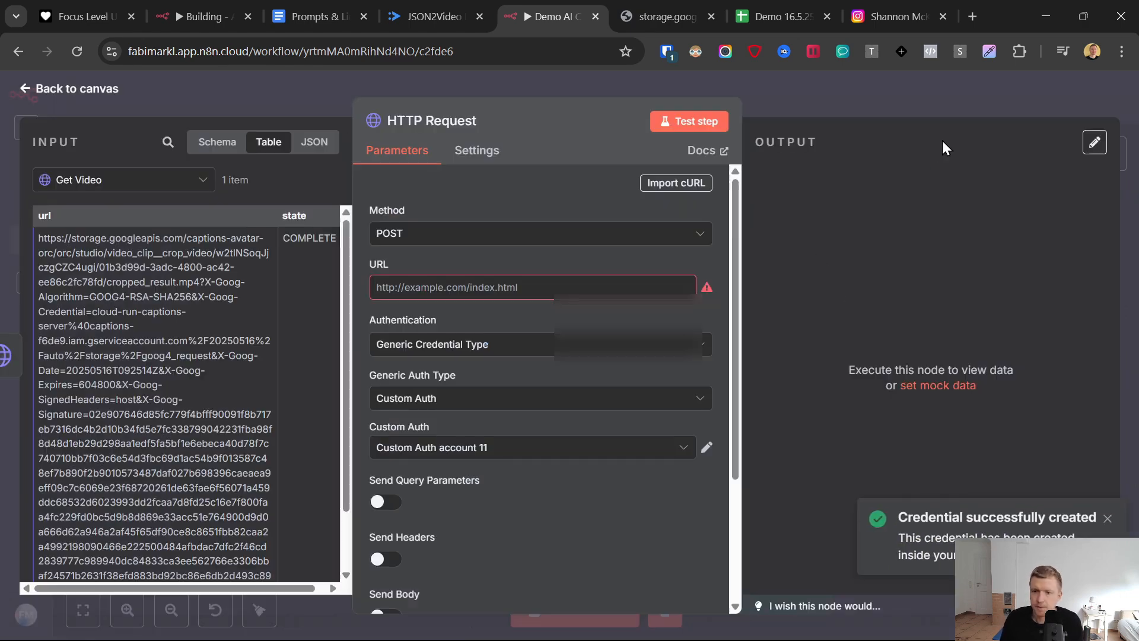
key("ctrl+3")
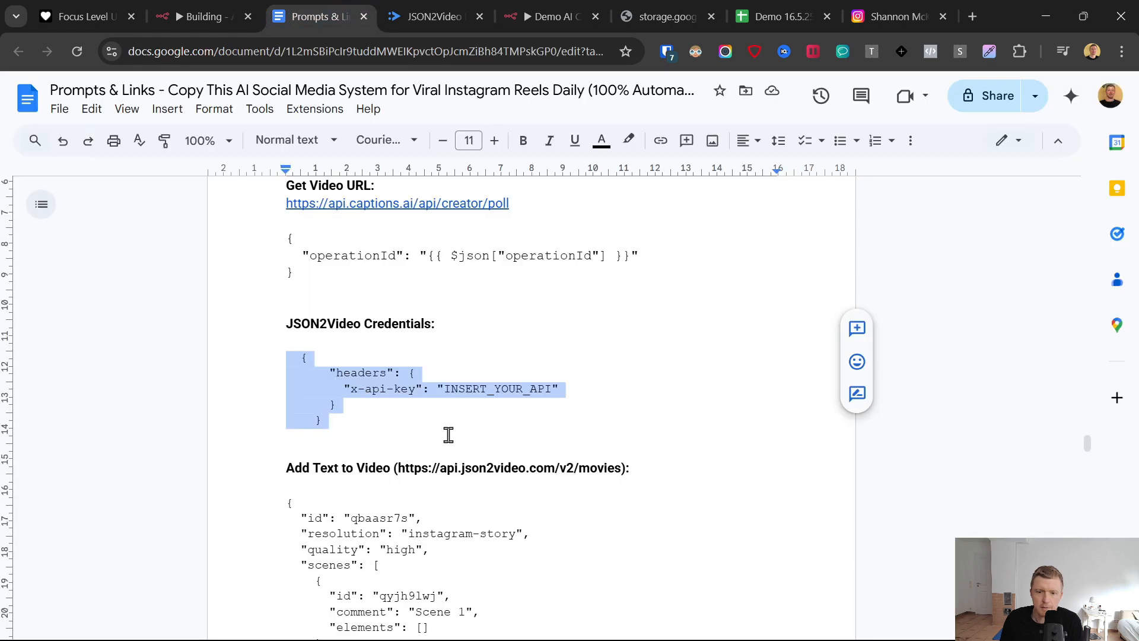
left_click_drag(395, 470, 623, 468)
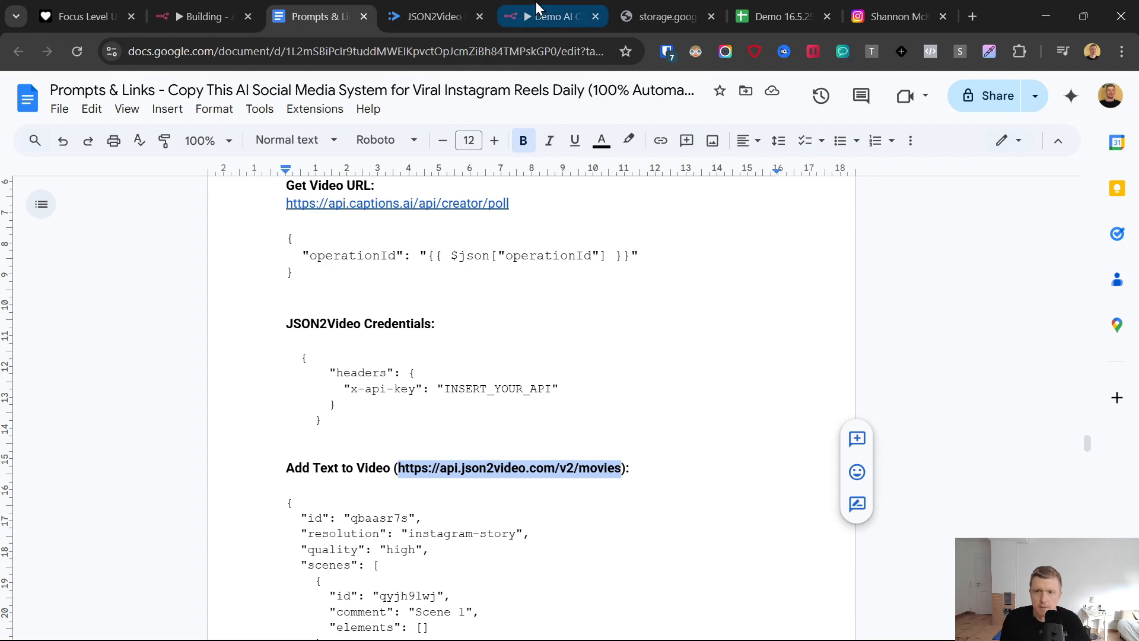
left_click(537, 14)
left_click(504, 287)
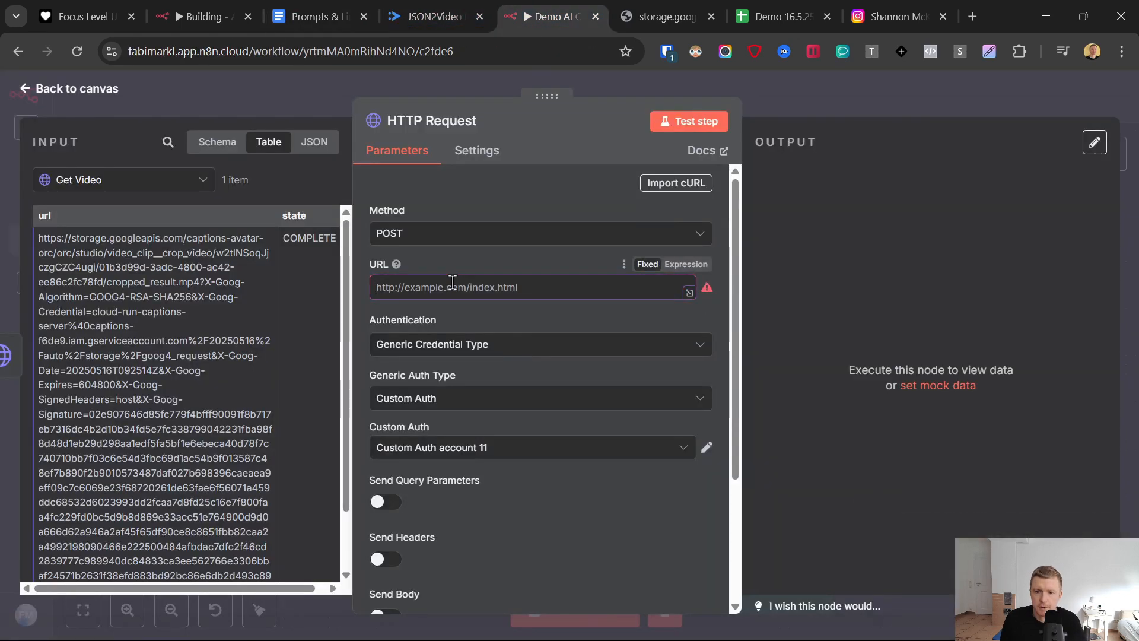
key("ctrl+v")
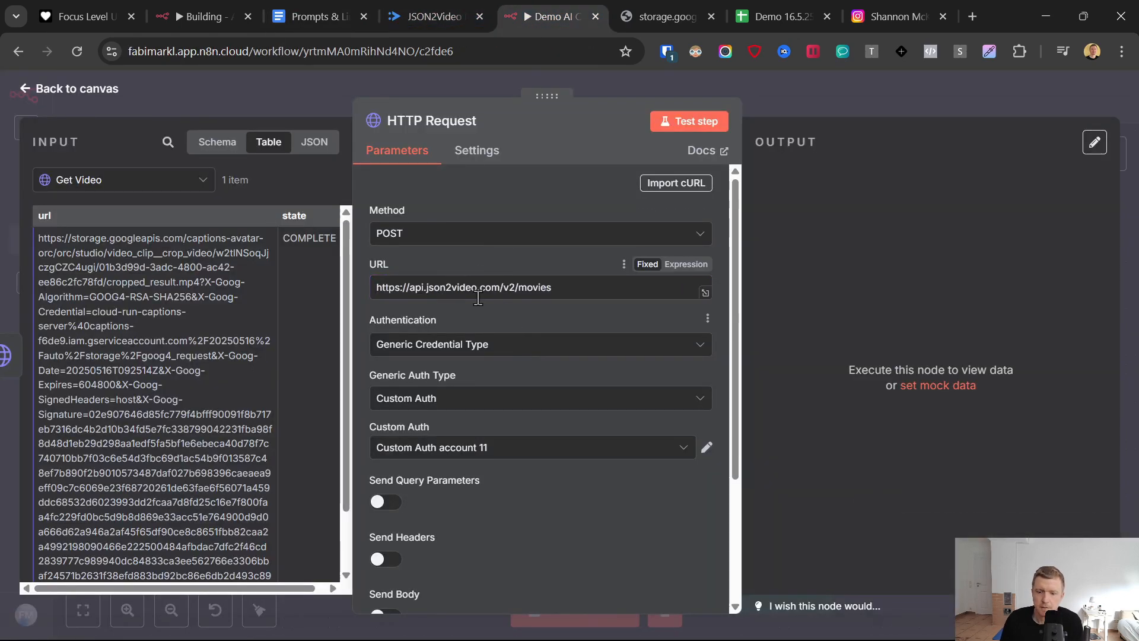
- Enable sending a body in the HTTP Request node, with JSON content type specified using JSON
scroll(486, 297, "down", 3)
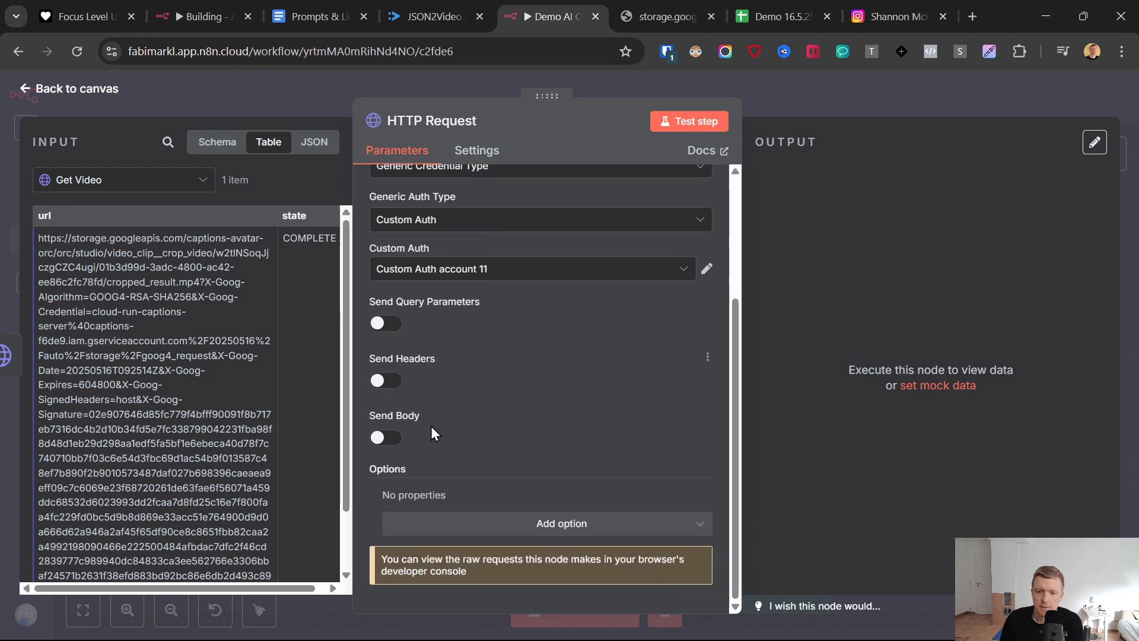
left_click(385, 438)
scroll(482, 392, "down", 5)
left_click(450, 249)
left_click(423, 334)
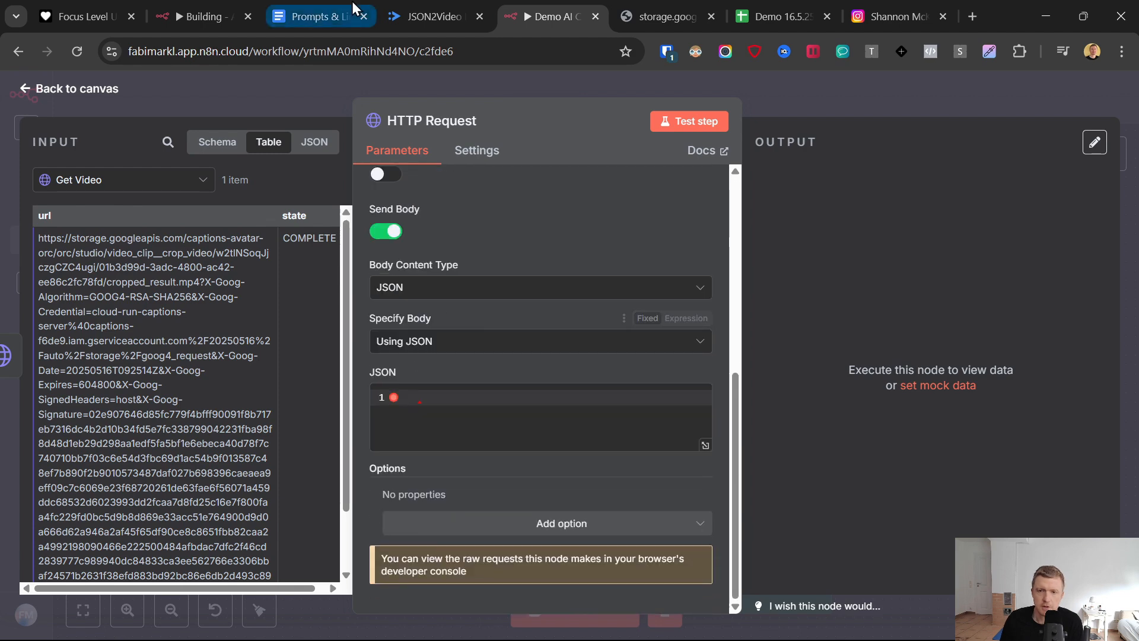
- Copy the full Add Text to Video JSON from the Prompts & Links document and paste it as the n8n node's JSON body
left_click(336, 9)
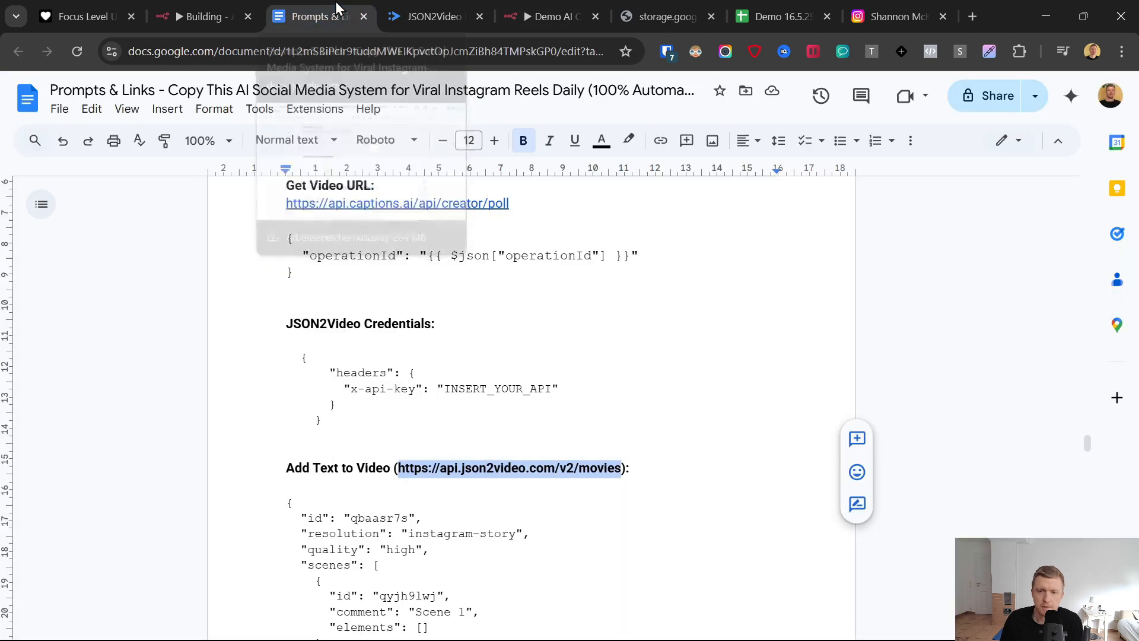
left_click(280, 402)
scroll(279, 385, "down", 3)
scroll(392, 356, "down", 15)
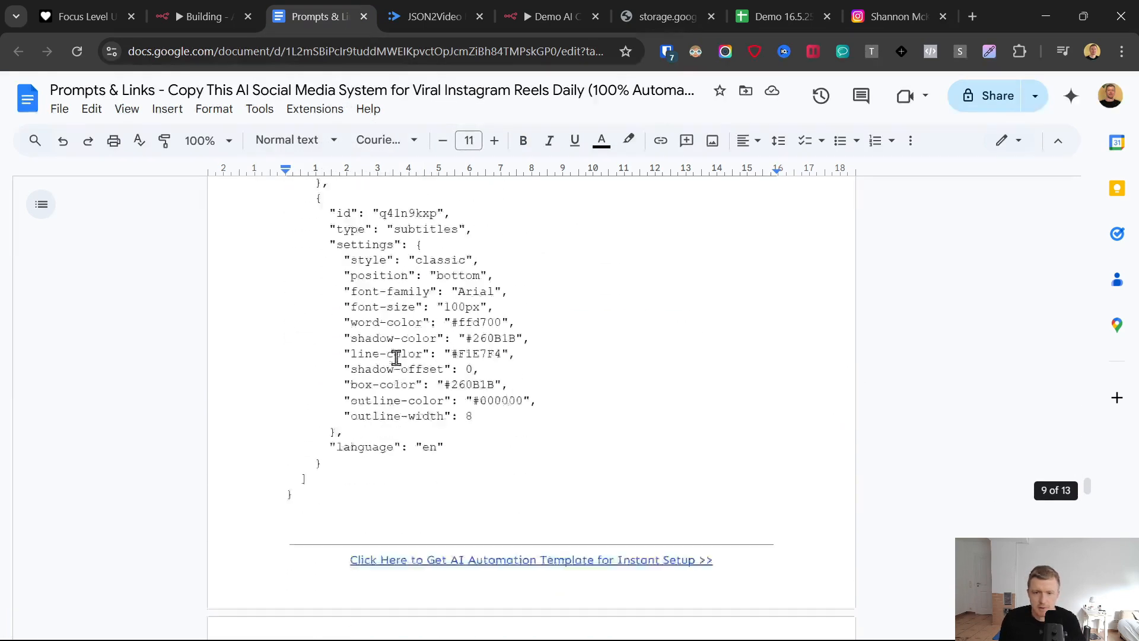
scroll(332, 338, "up", 2)
left_click(297, 332, "shift")
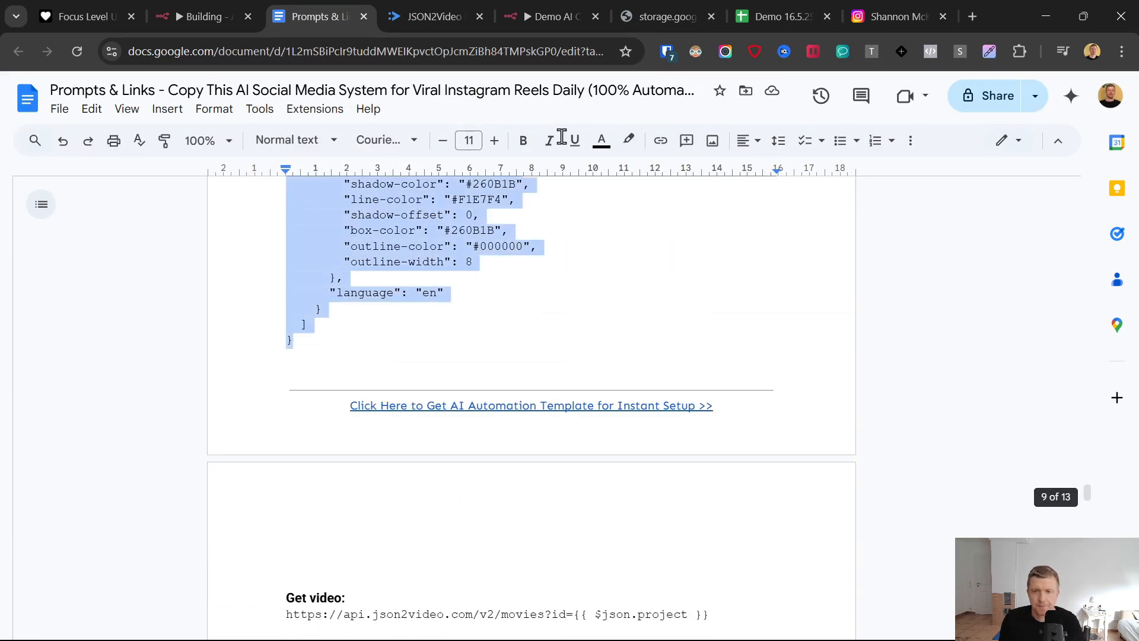
left_click(551, 17)
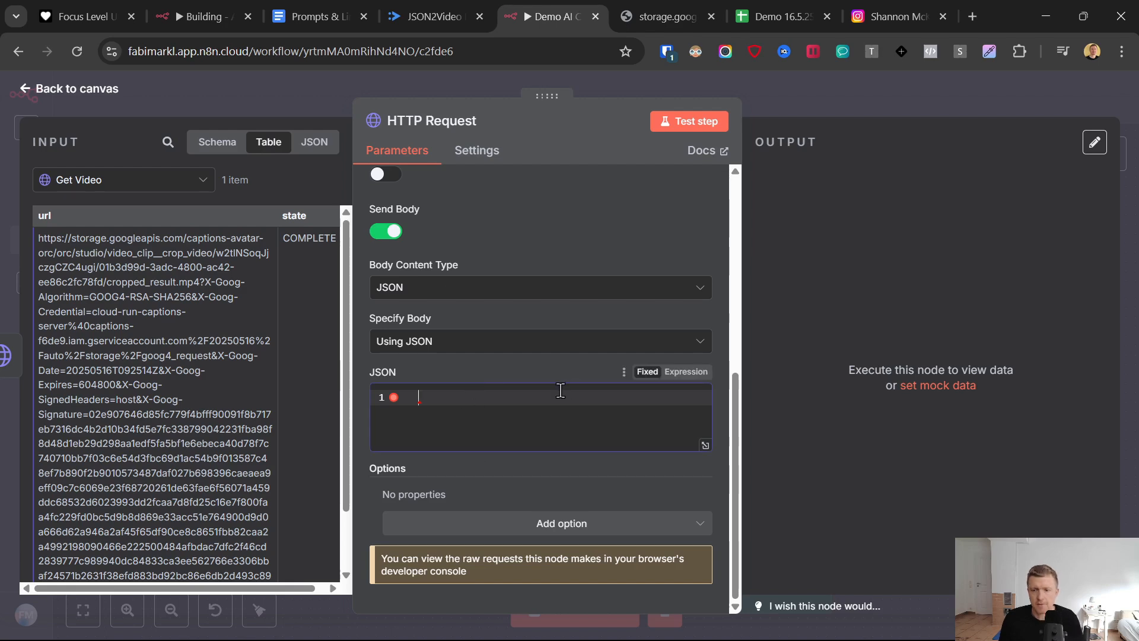
key("ctrl+v")
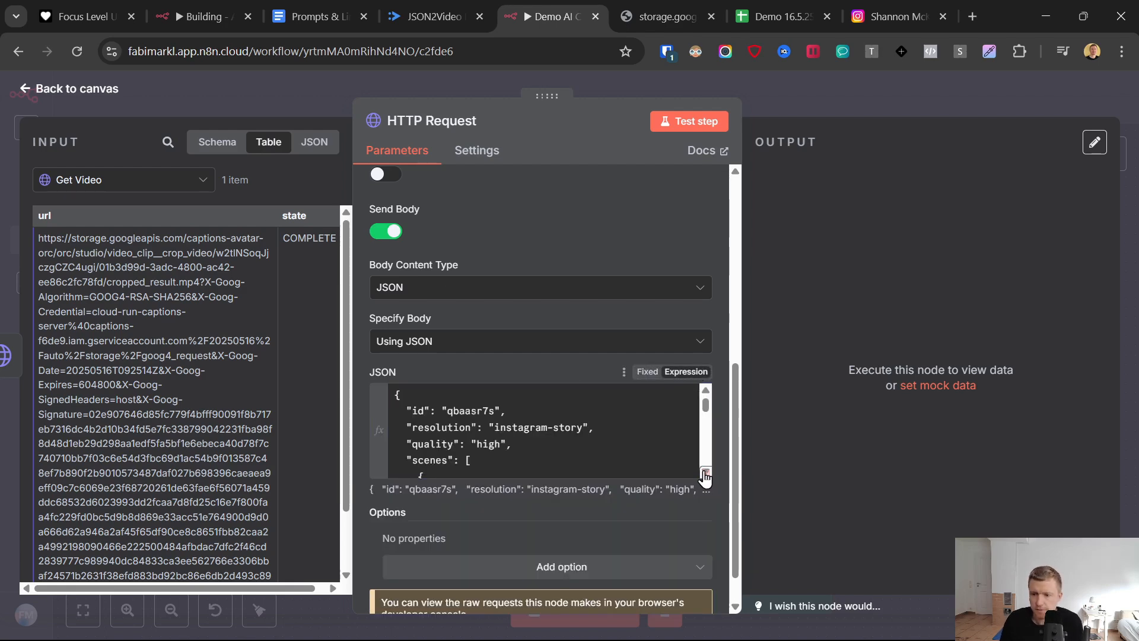
- Open the JSON body in the expanded expression editor and examine its resolution and video source against the generated video
left_click(705, 473)
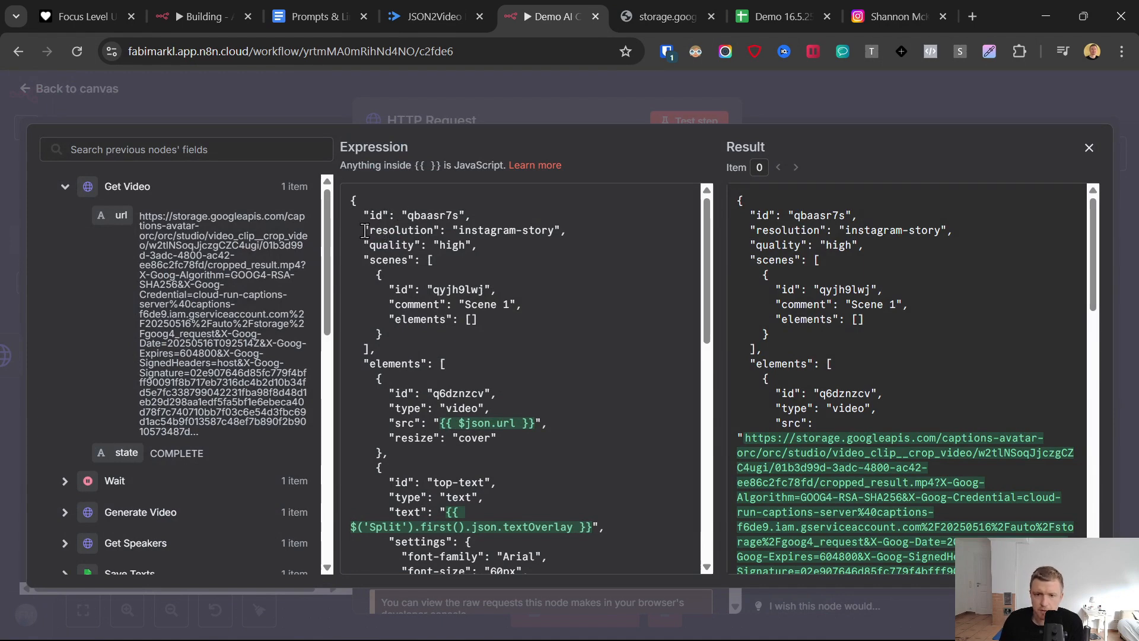
key("ctrl+Tab")
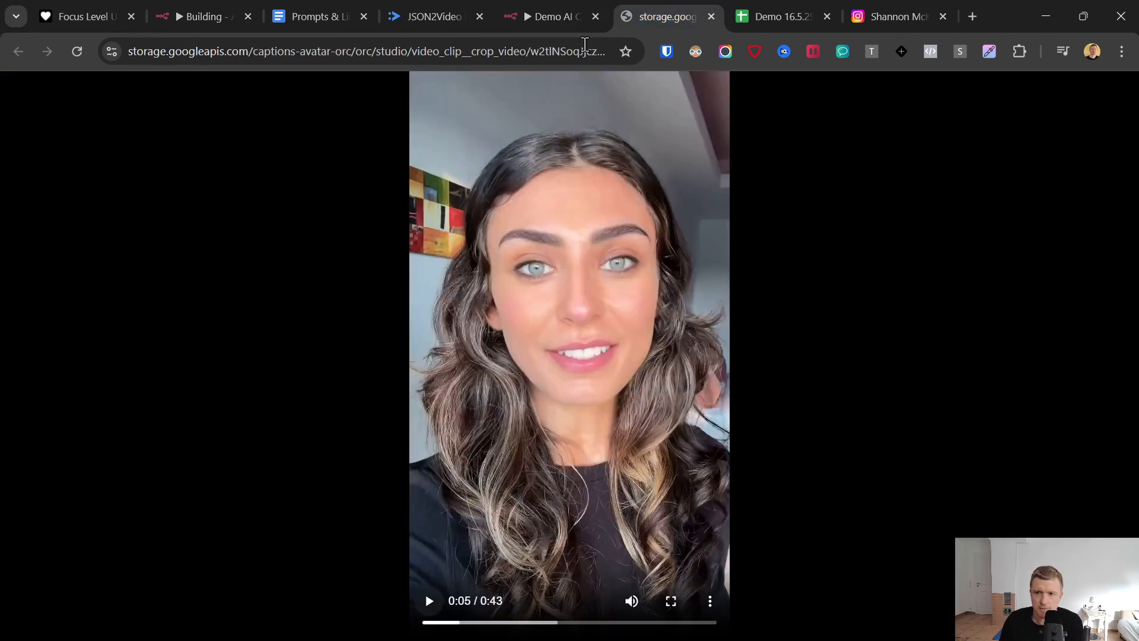
left_click(570, 11)
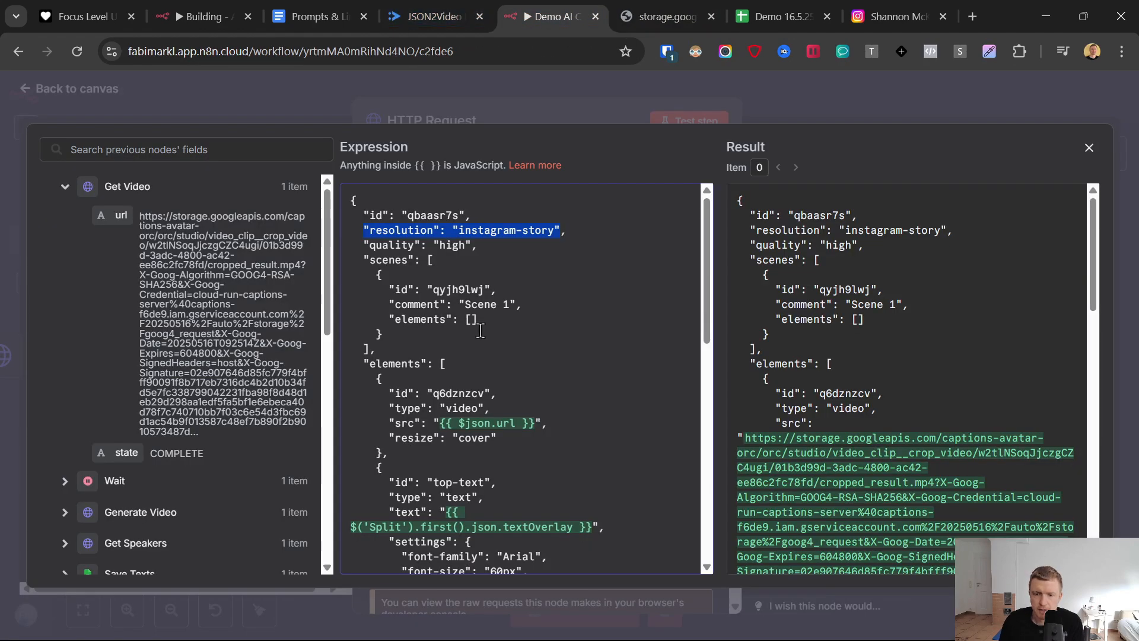
scroll(482, 333, "down", 3)
scroll(502, 360, "down", 3)
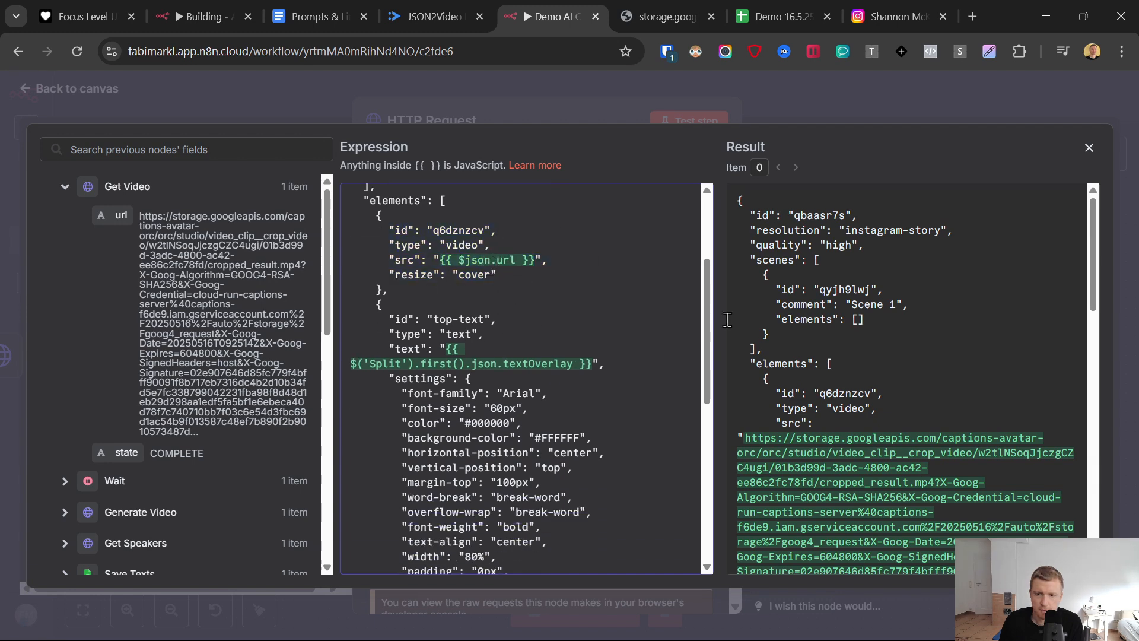
scroll(836, 348, "down", 8)
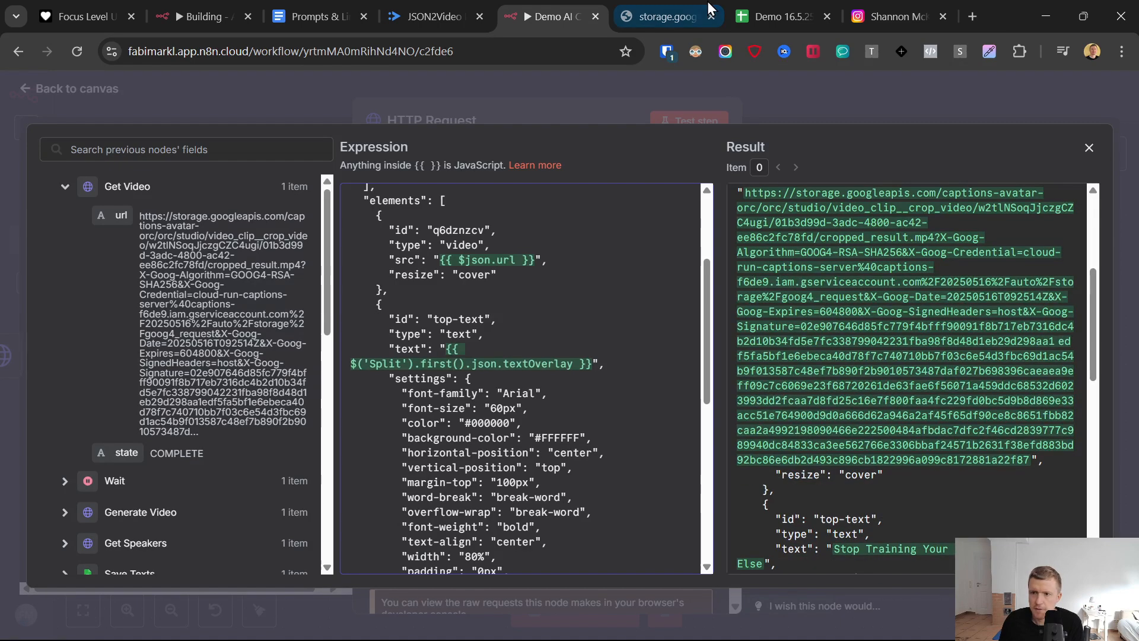
left_click(665, 17)
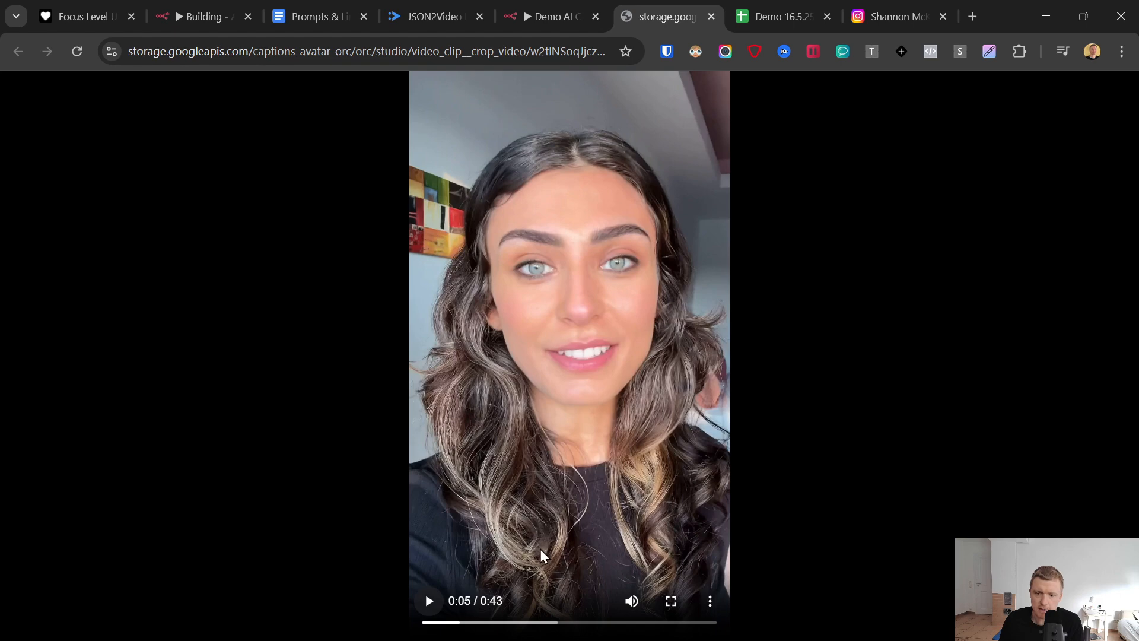
left_click(549, 17)
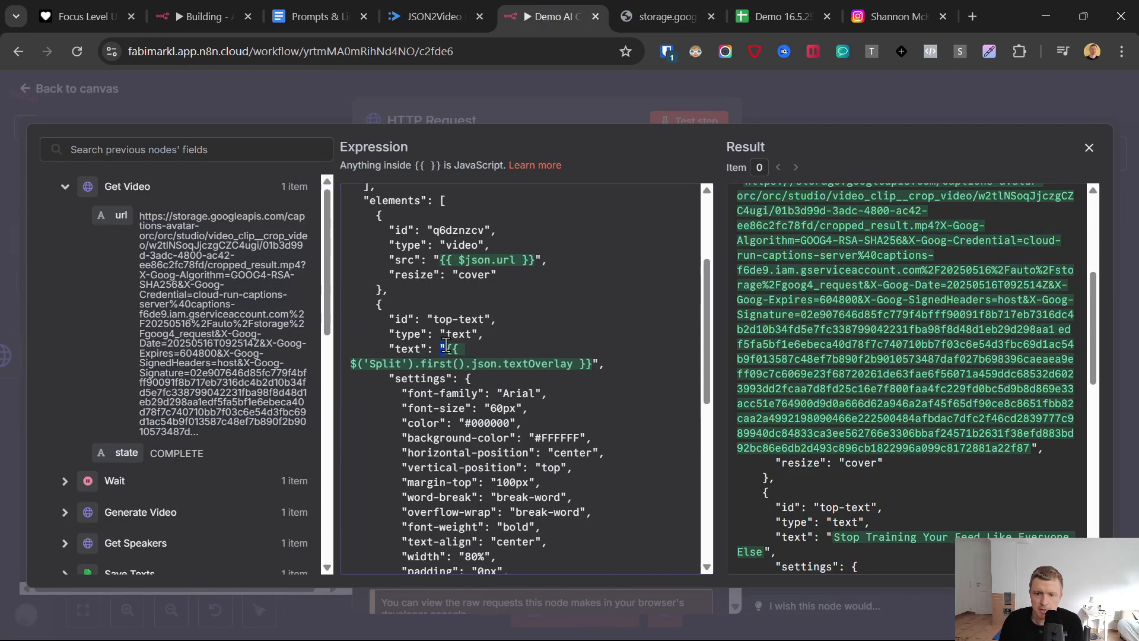
- Replace the top-text element's text expression with the Text Overlay field from the Save Texts node
left_click_drag(440, 349, 445, 349)
scroll(893, 314, "down", 2)
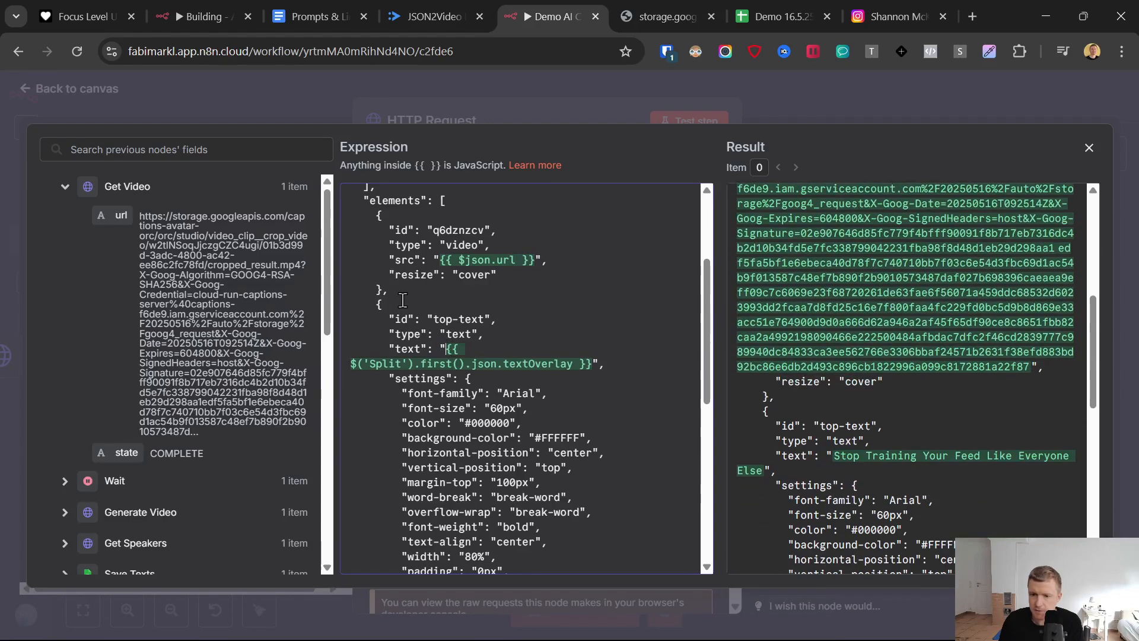
left_click_drag(446, 348, 580, 366)
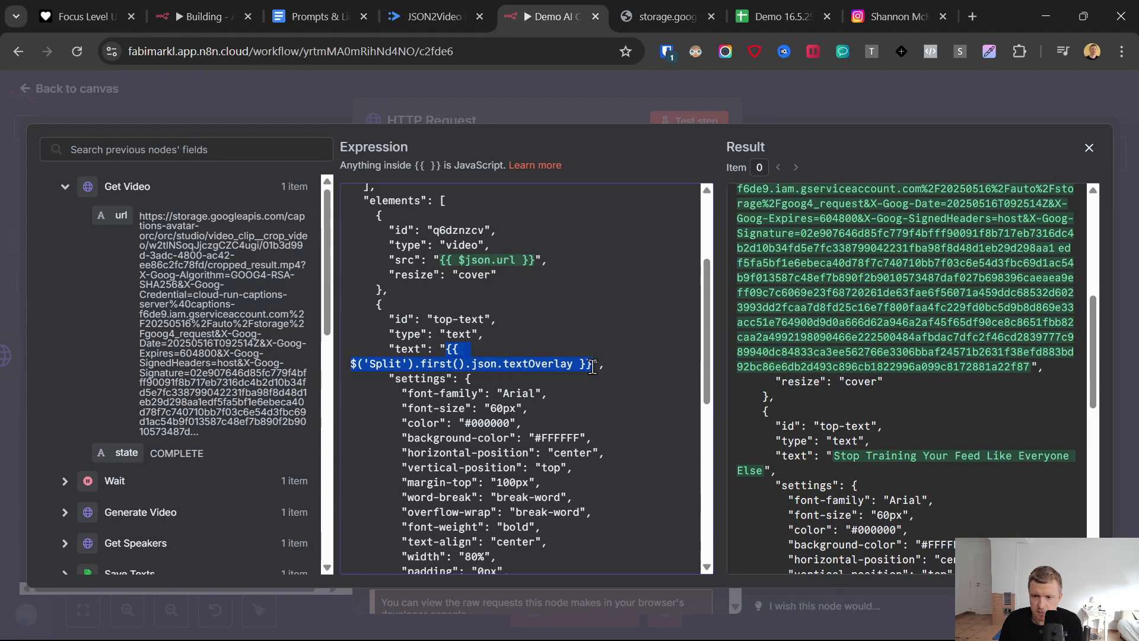
key("BackSpace")
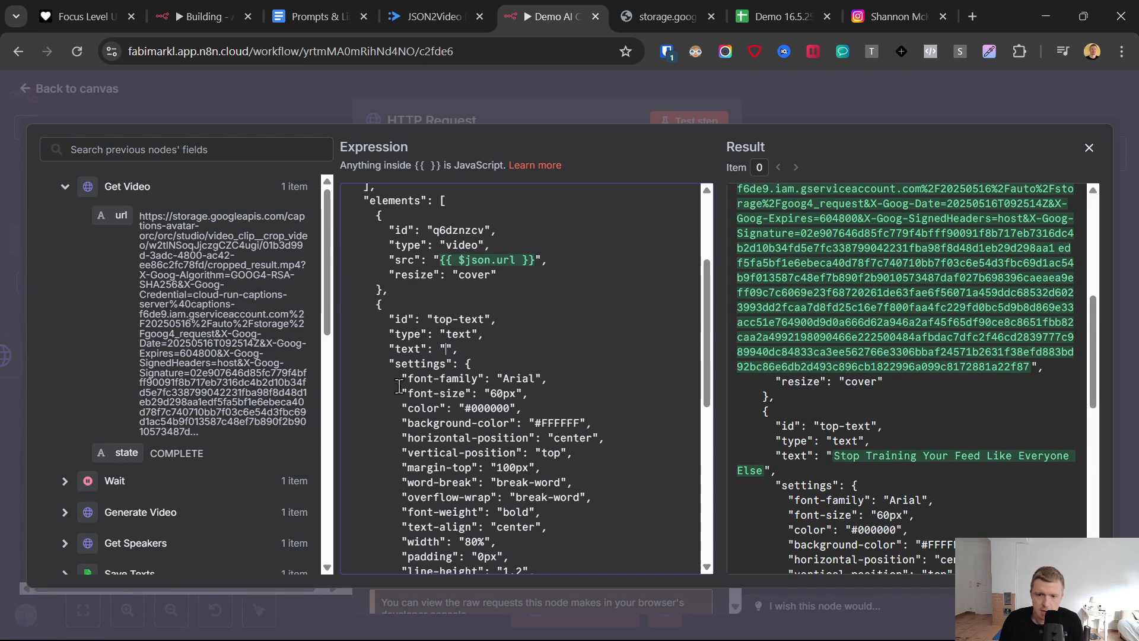
scroll(231, 333, "down", 3)
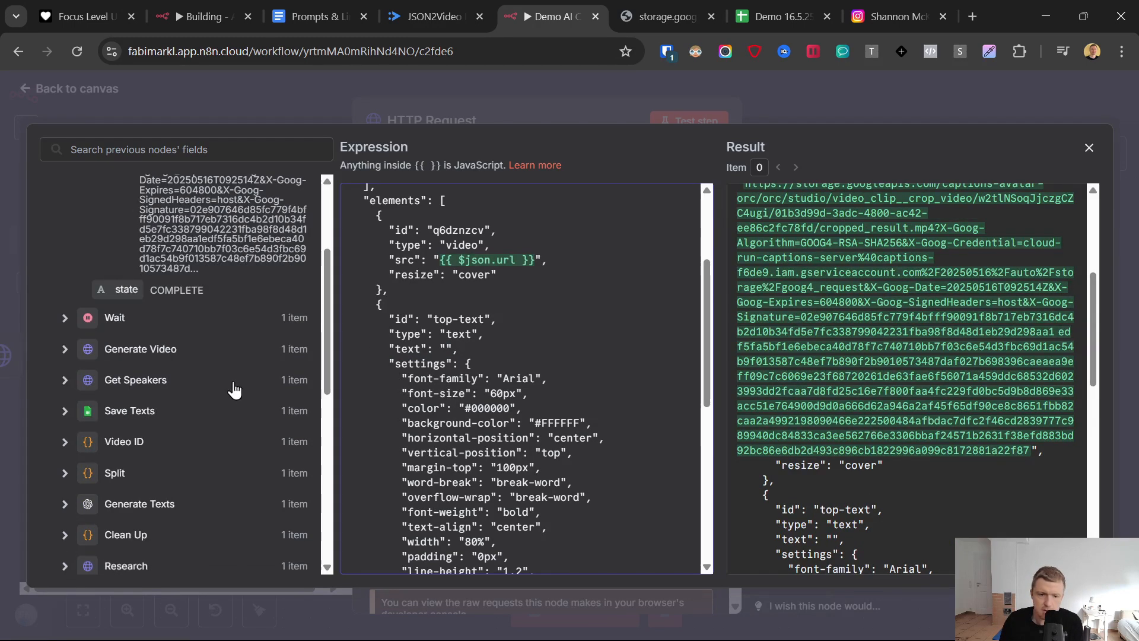
left_click(66, 411)
scroll(127, 356, "down", 3)
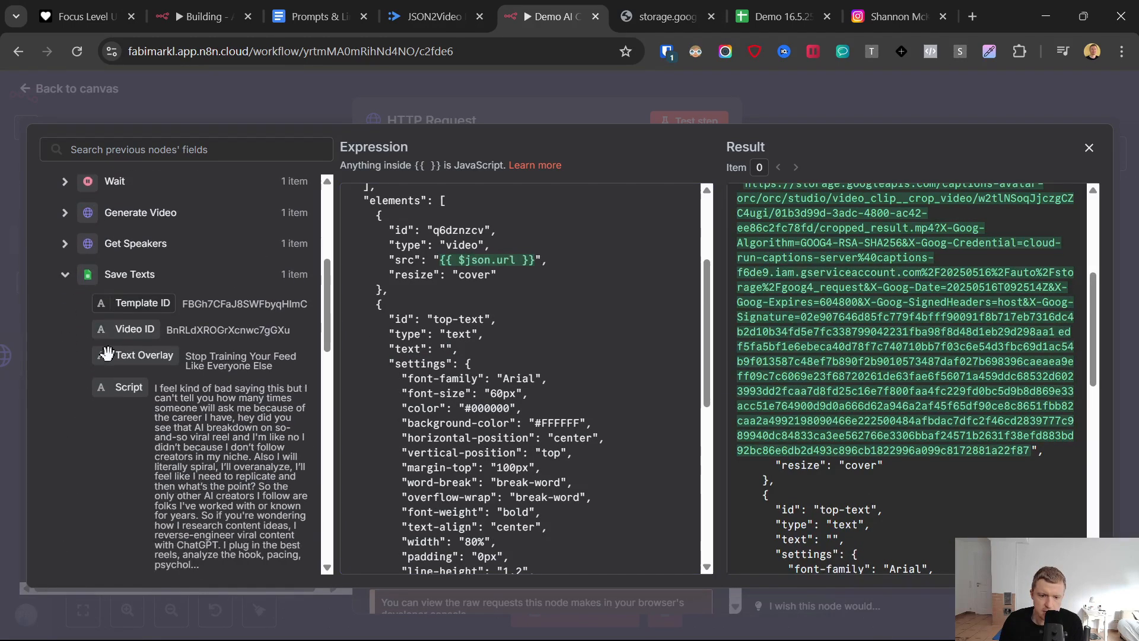
left_click_drag(121, 326, 465, 355)
left_click(437, 314)
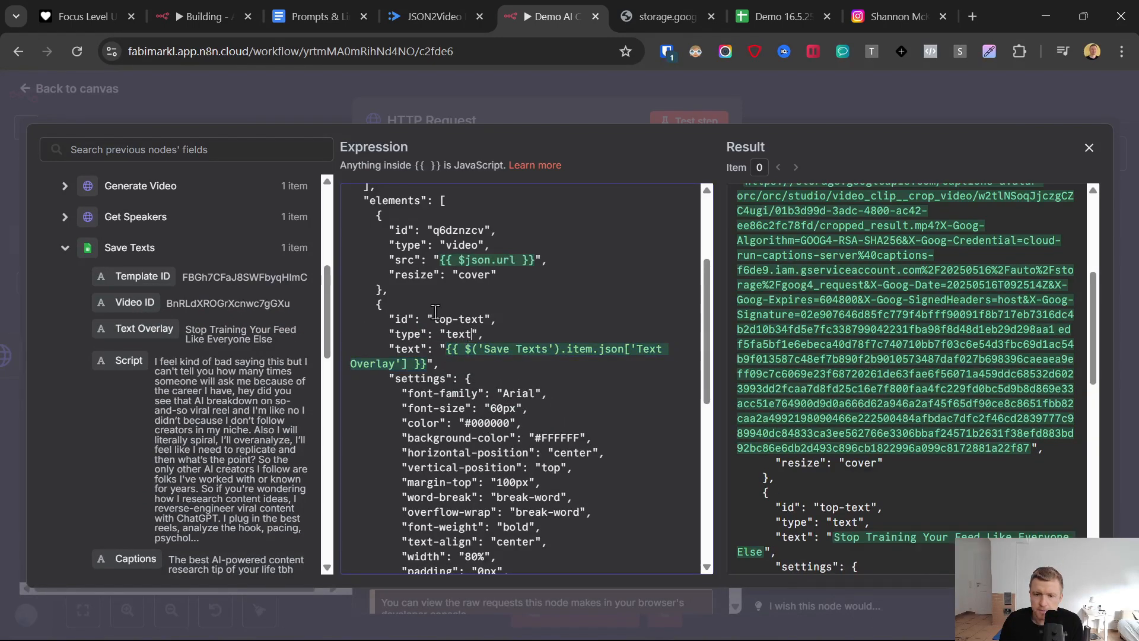
- Examine the top-text styling settings, the subtitles element's font and color settings, and the language value in the JSON body
scroll(427, 310, "down", 1)
left_click_drag(384, 300, 559, 513)
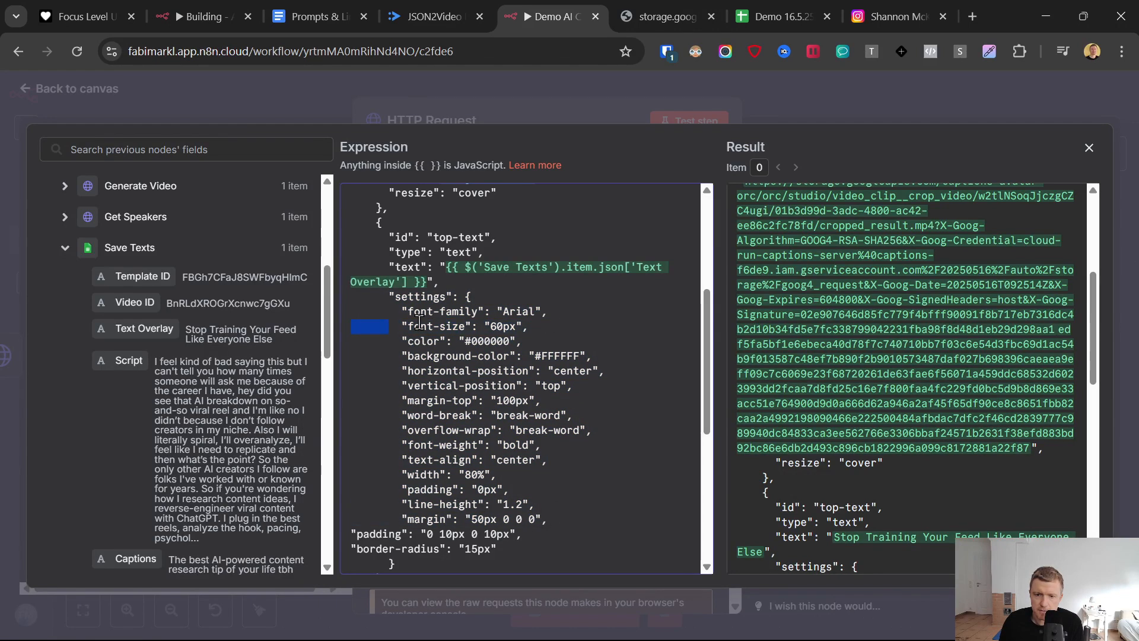
left_click_drag(390, 328, 504, 326)
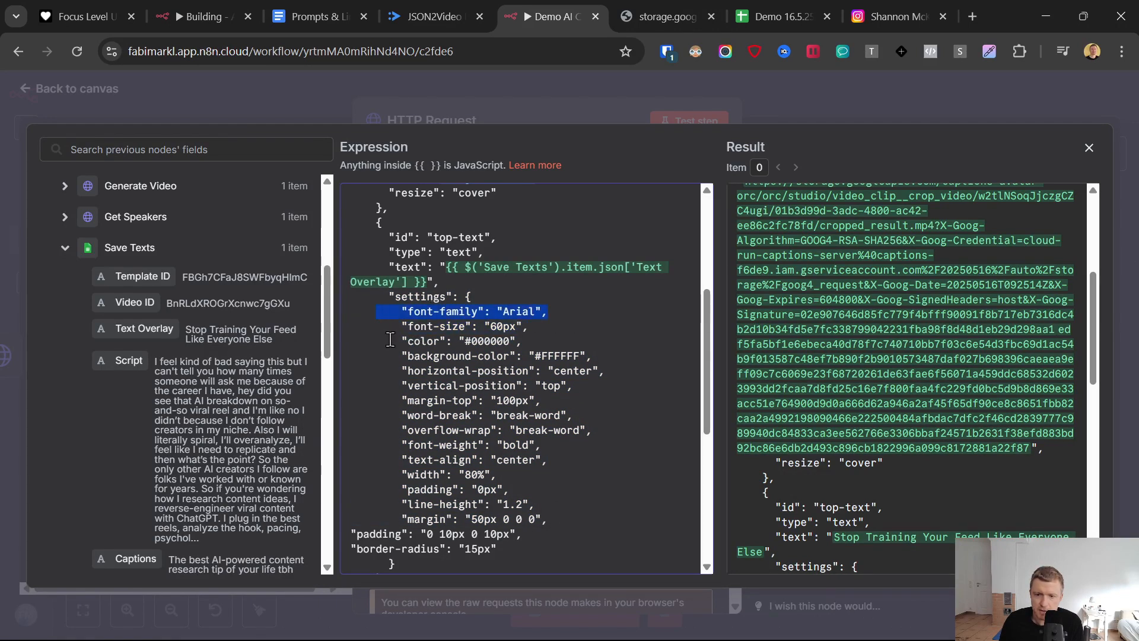
left_click_drag(389, 341, 608, 356)
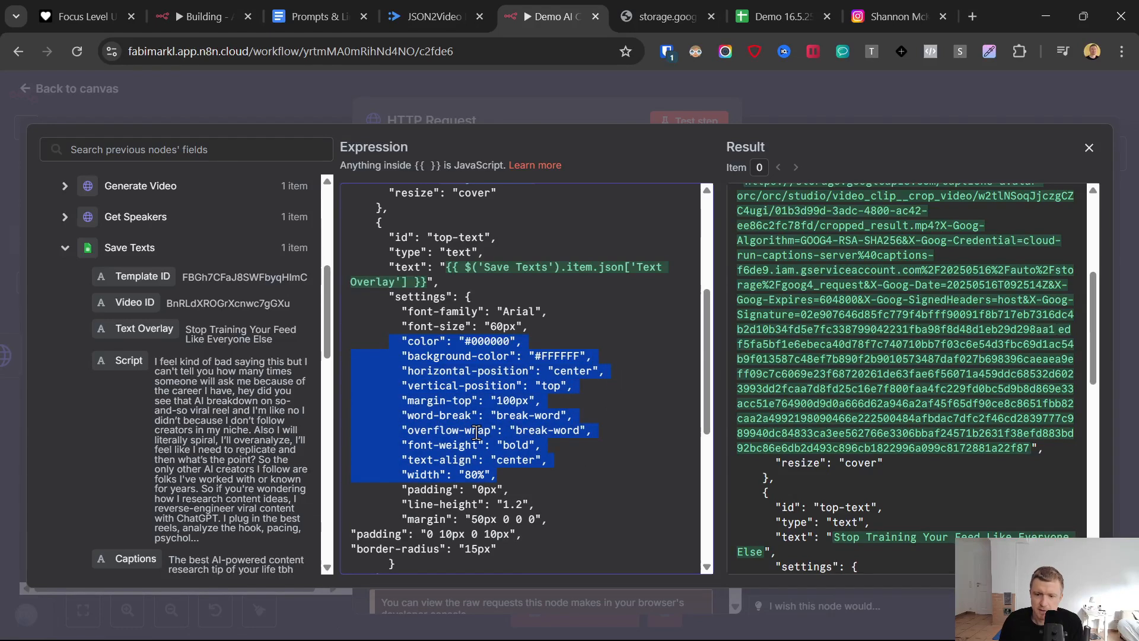
scroll(479, 430, "down", 3)
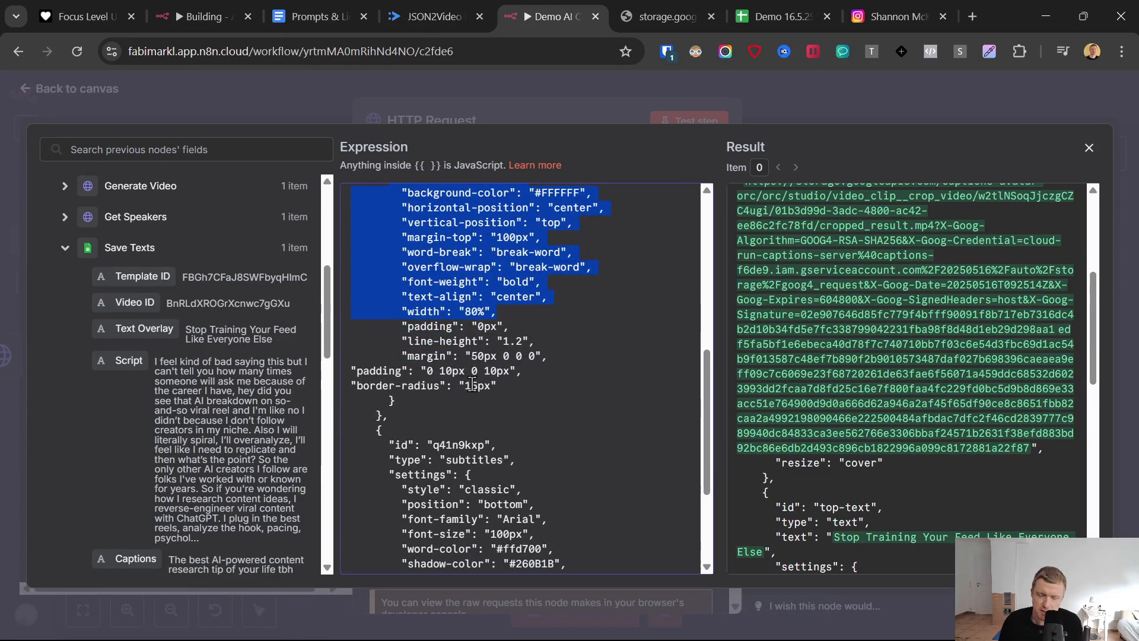
scroll(471, 384, "down", 2)
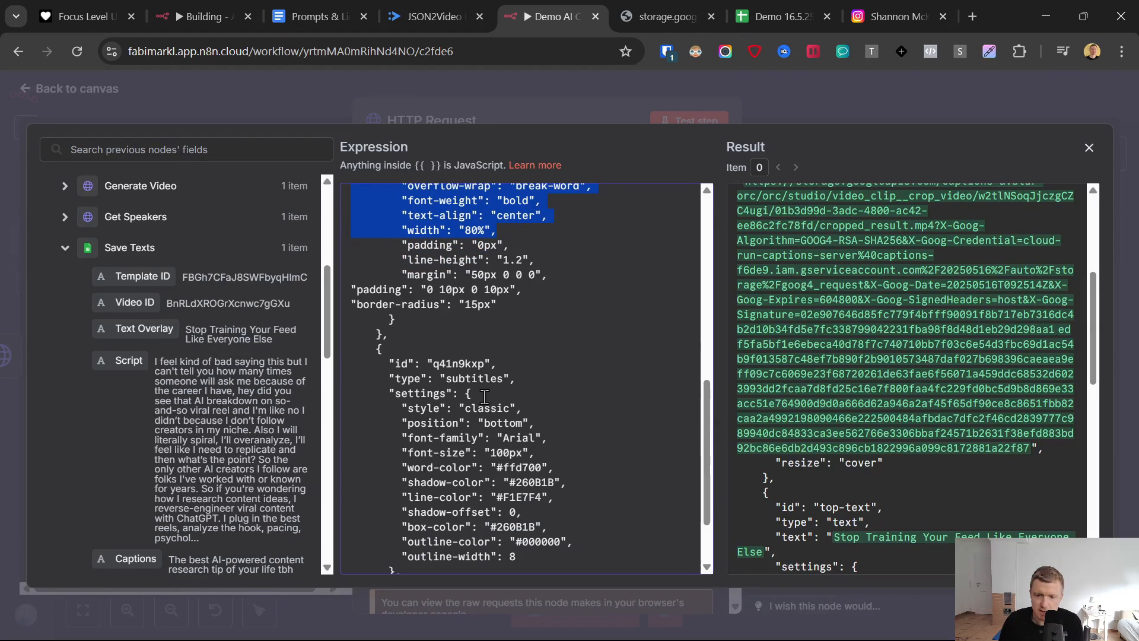
scroll(484, 407, "down", 2)
left_click_drag(381, 270, 555, 360)
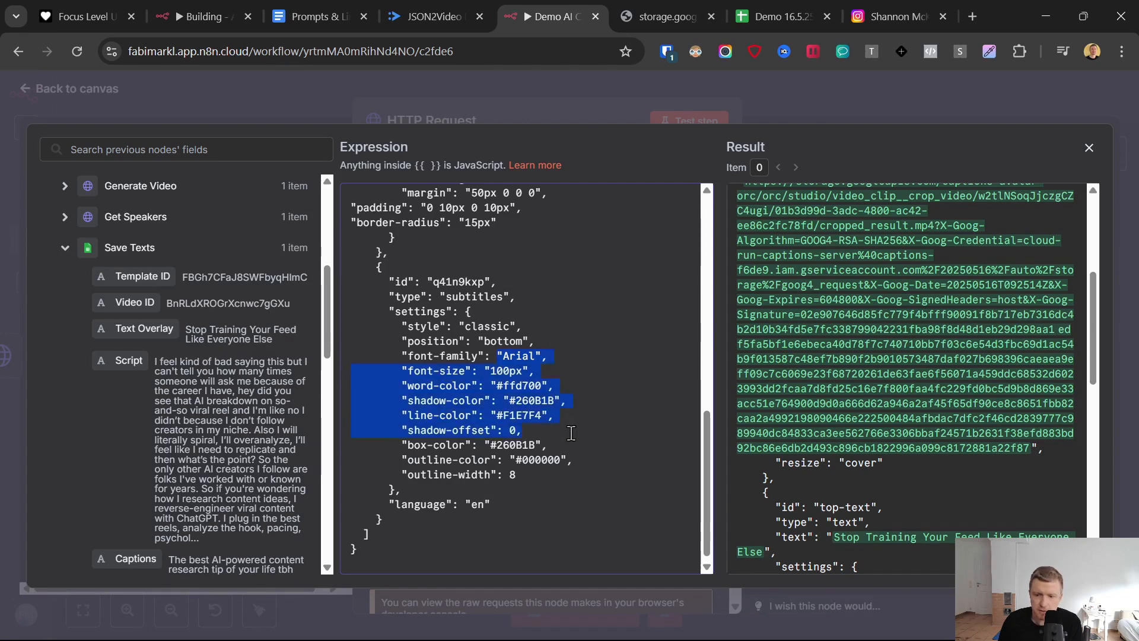
scroll(478, 422, "down", 1)
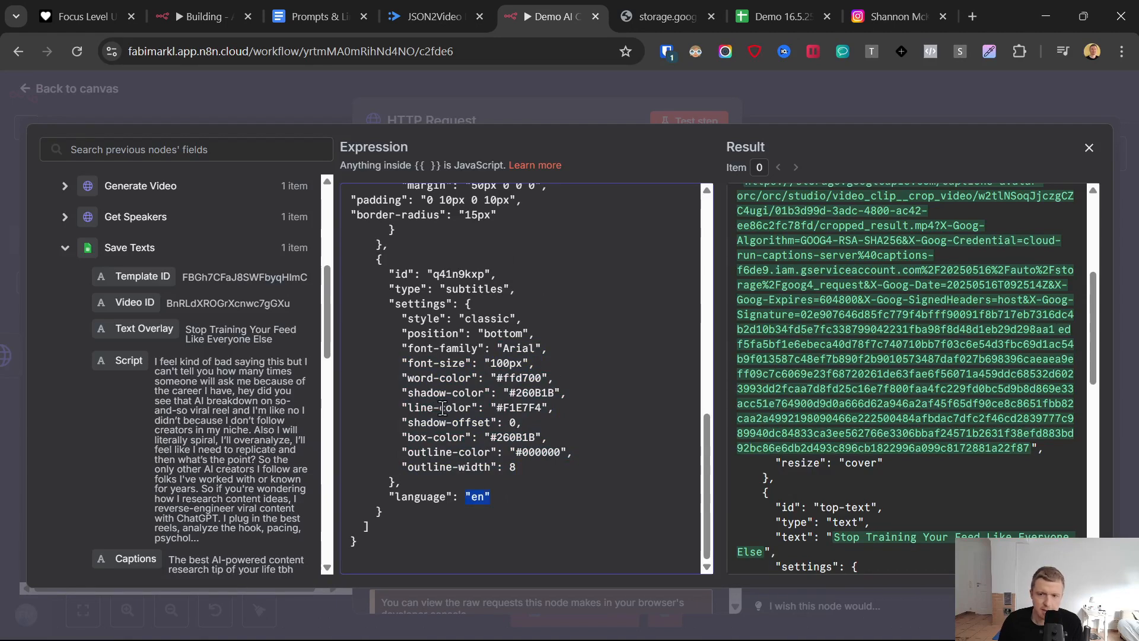
- Close the expanded JSON editor, rename the HTTP Request node to Add Text to Video, and test it
scroll(445, 412, "up", 8)
scroll(454, 421, "up", 3)
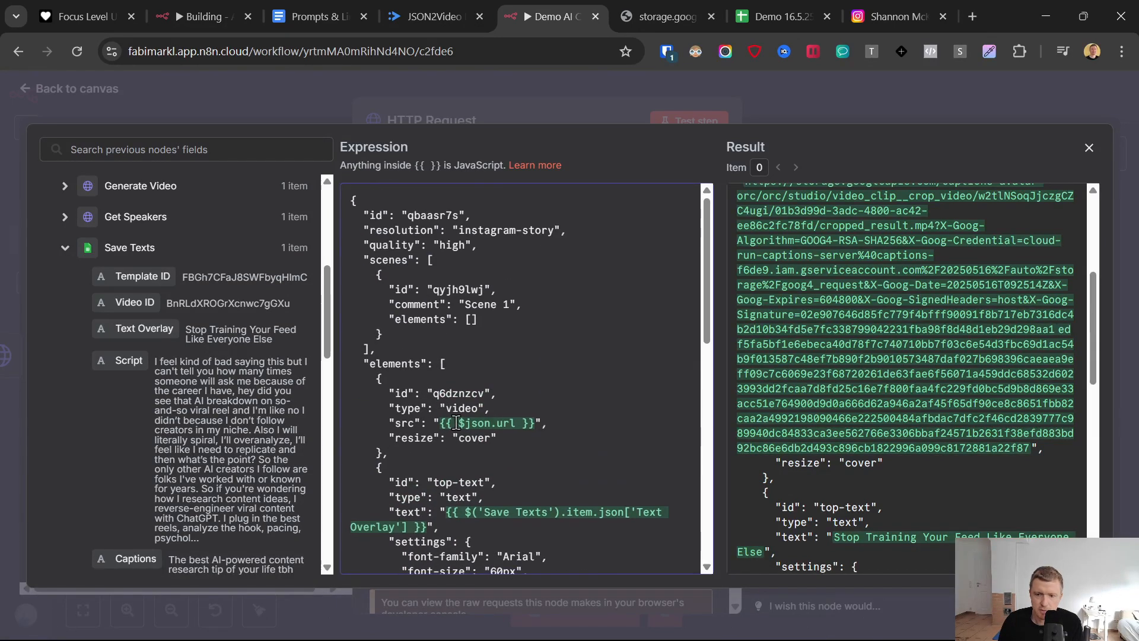
left_click(224, 105)
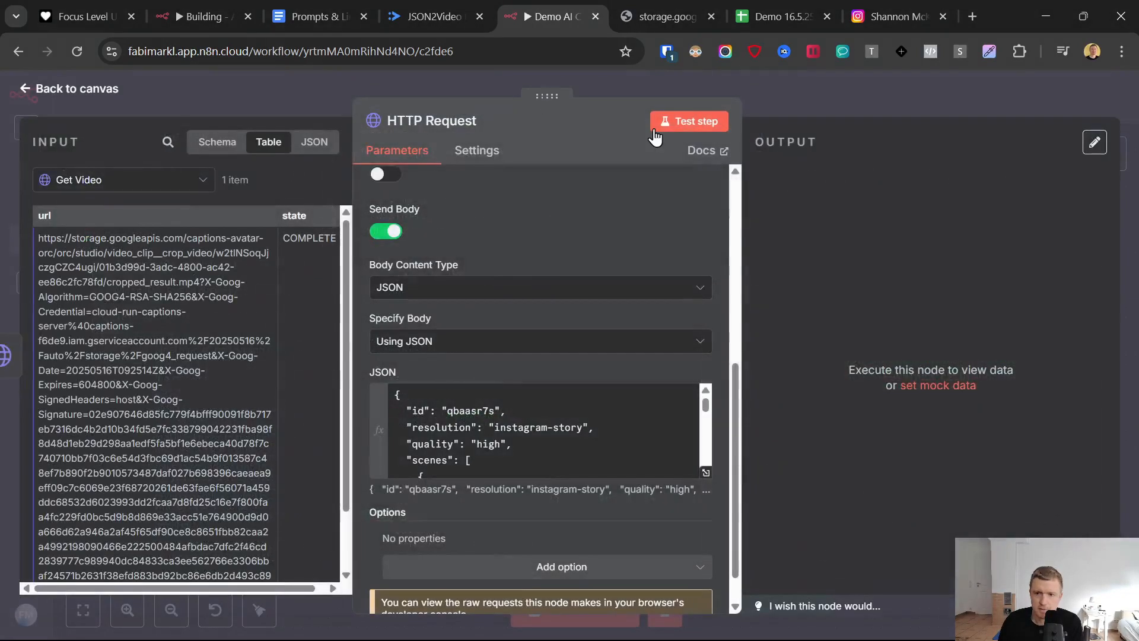
left_click(409, 121)
left_click_drag(605, 112, 436, 112)
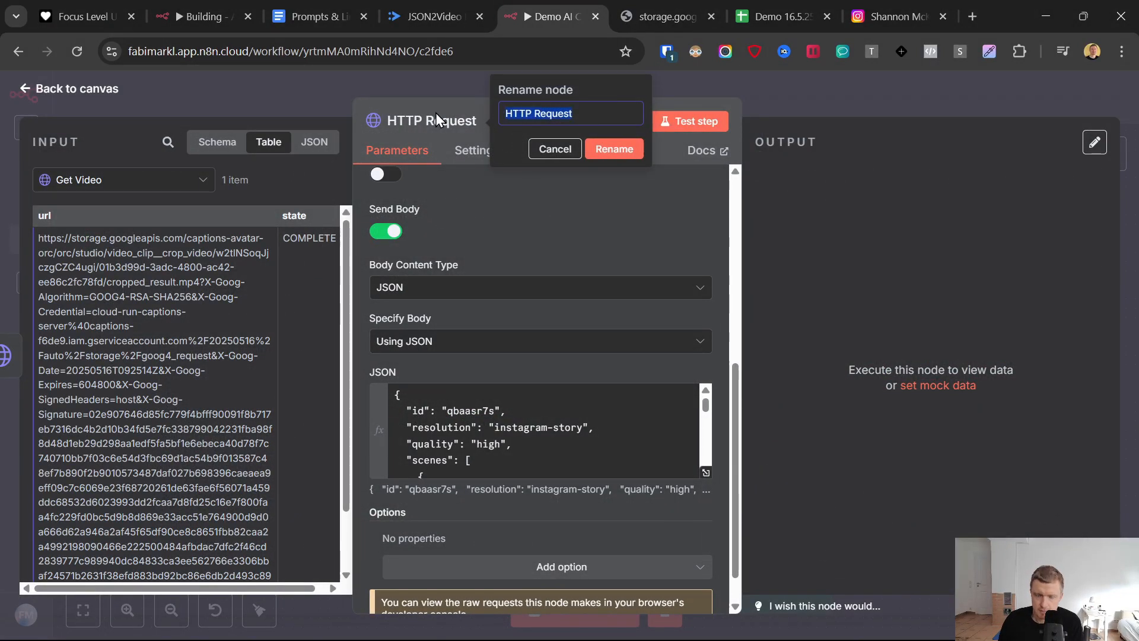
type("Add")
type("Te")
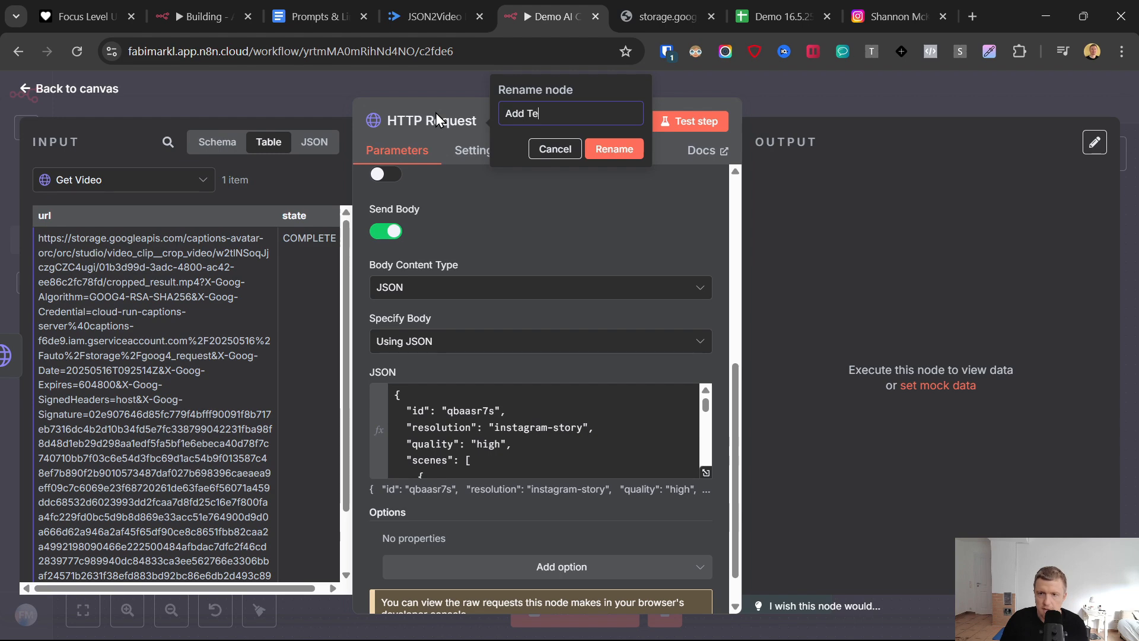
type("xt to Video")
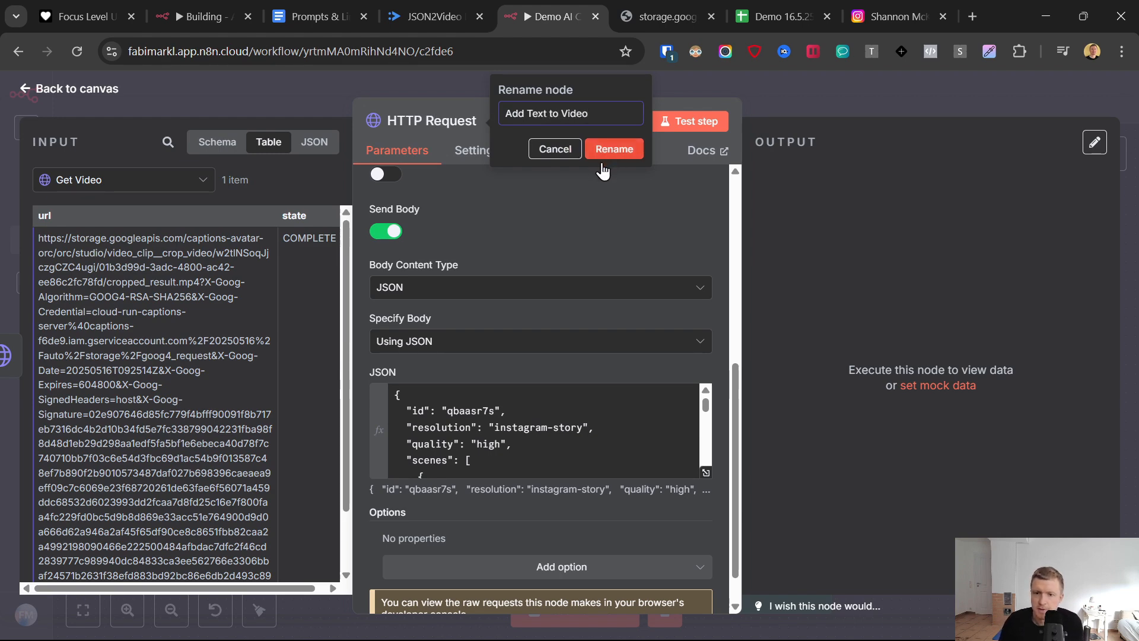
key("Return")
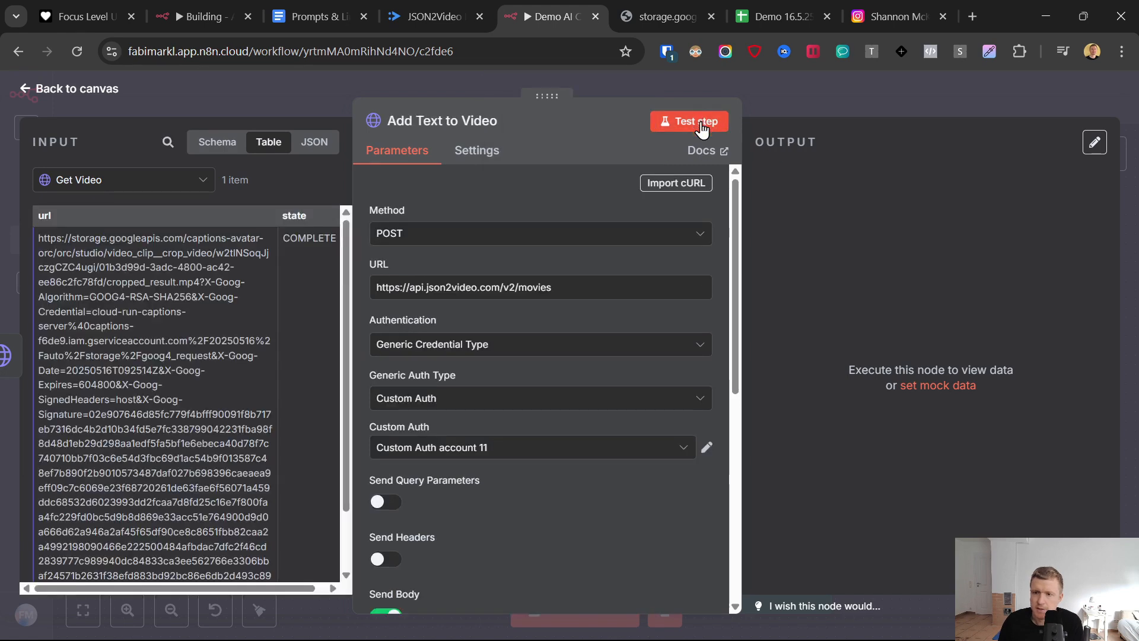
left_click(700, 122)
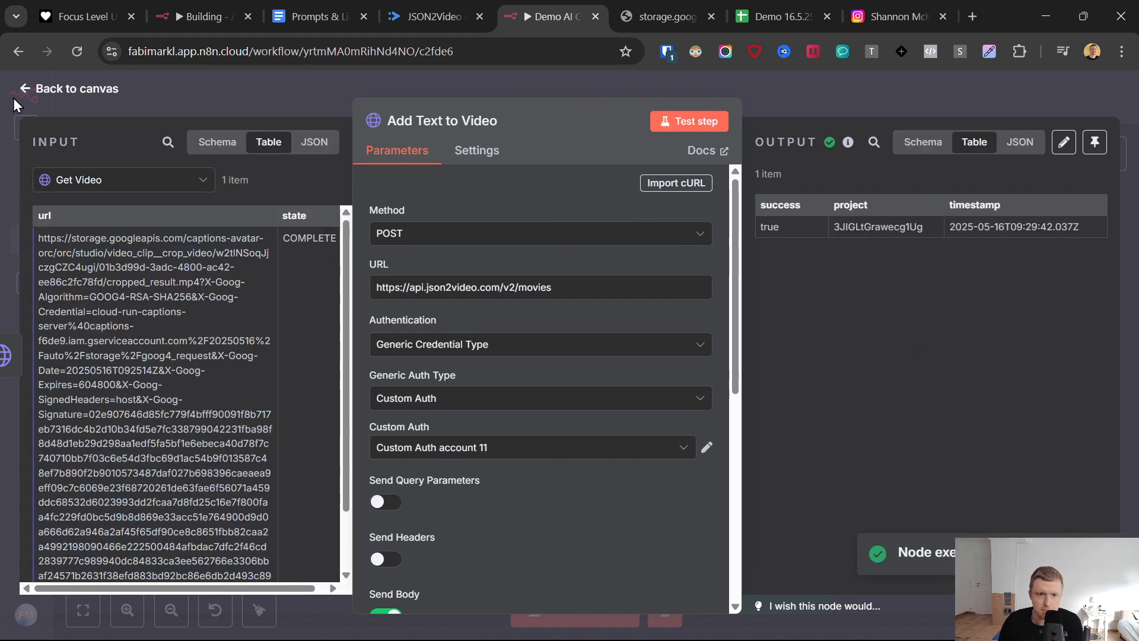
left_click(32, 89)
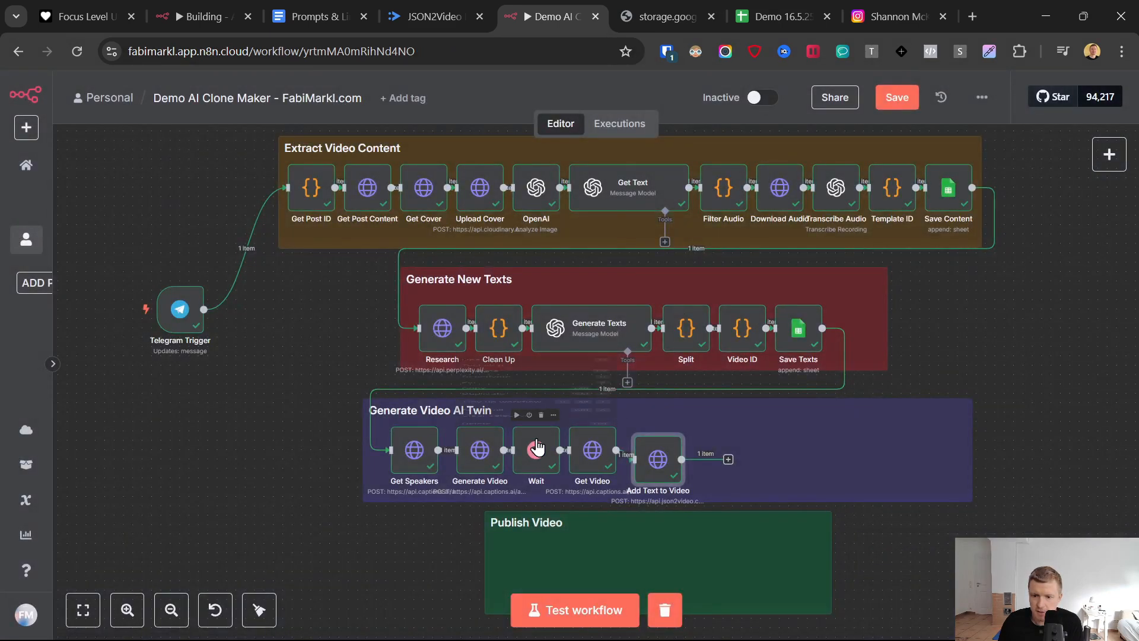
- Duplicate the Wait node and connect the copy after Add Text to Video, aligning both with the Generate Video AI Twin row
right_click(657, 459)
left_click(492, 283)
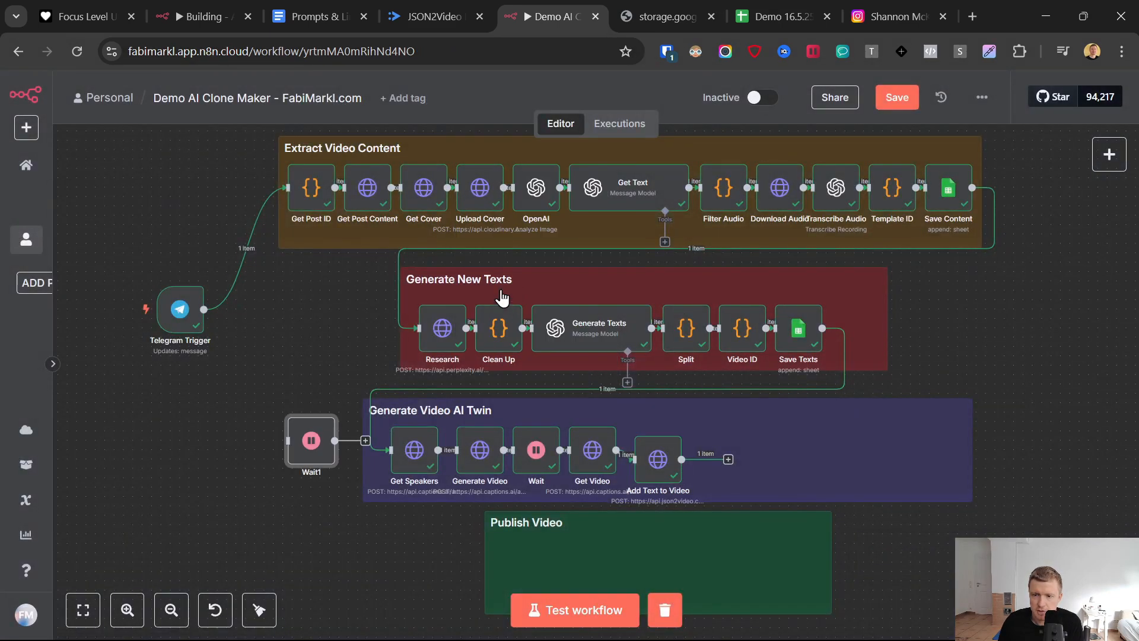
left_click_drag(660, 460, 648, 449)
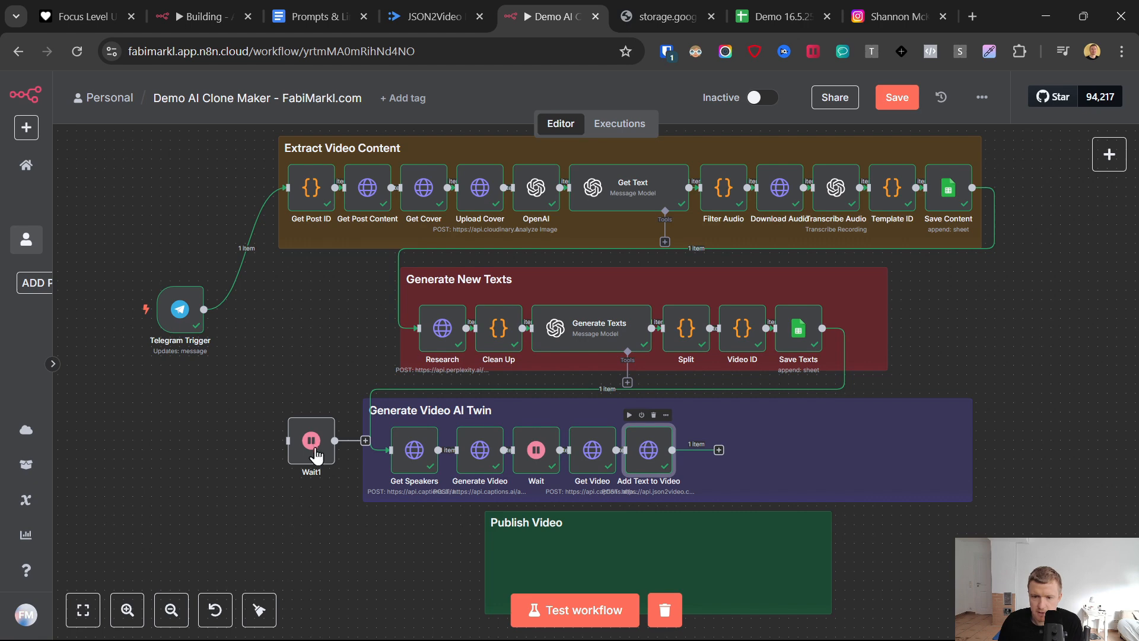
left_click_drag(315, 454, 706, 442)
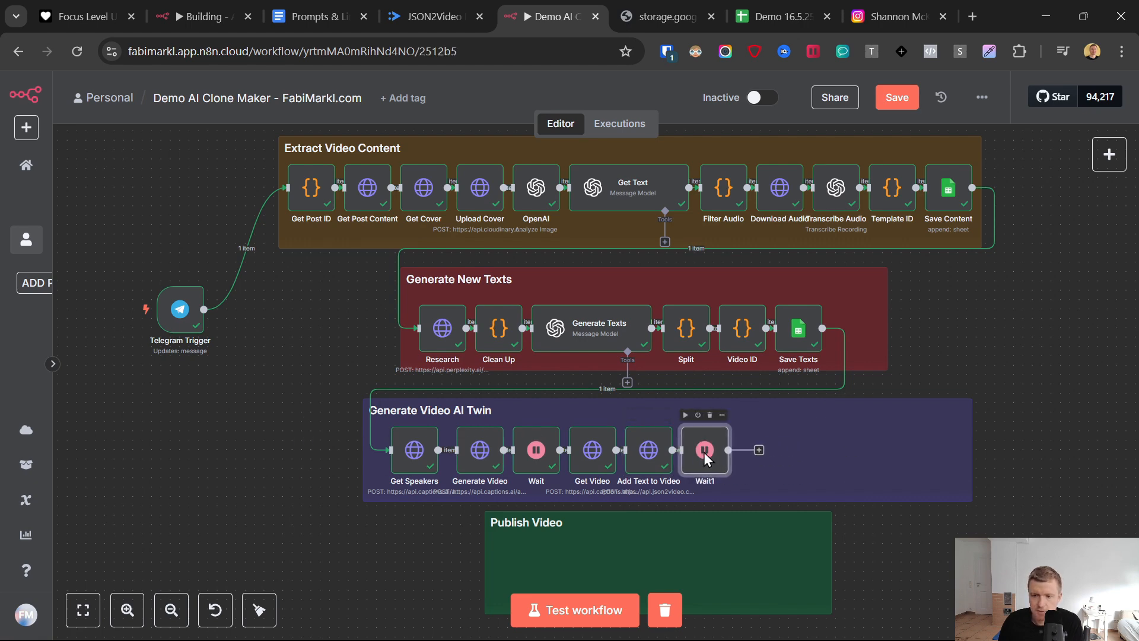
- Set the duplicated Wait node to resume after 2 minutes
double_click(704, 452)
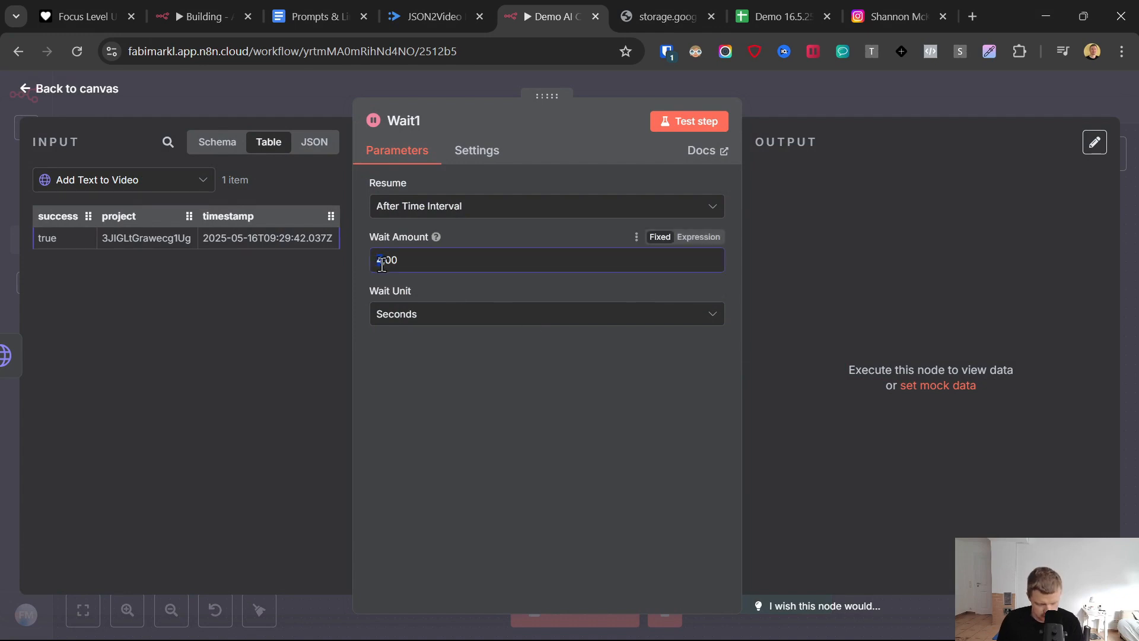
type("2")
left_click(400, 318)
left_click(407, 383)
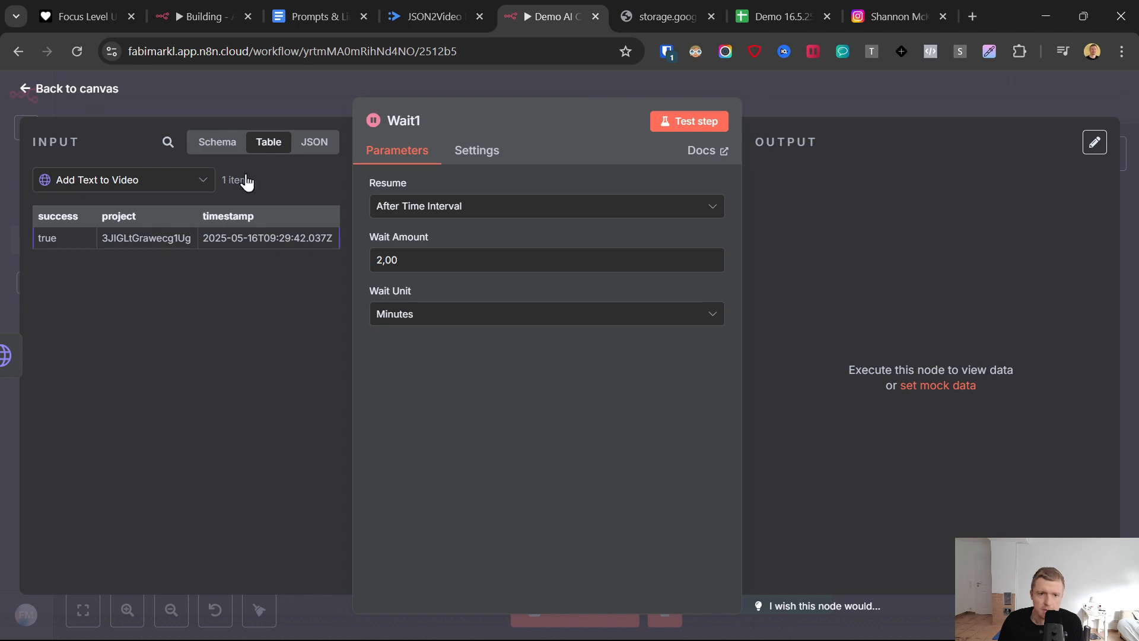
key("Escape")
- Set the wait unit of the Wait node after Generate Video to Minutes
double_click(538, 455)
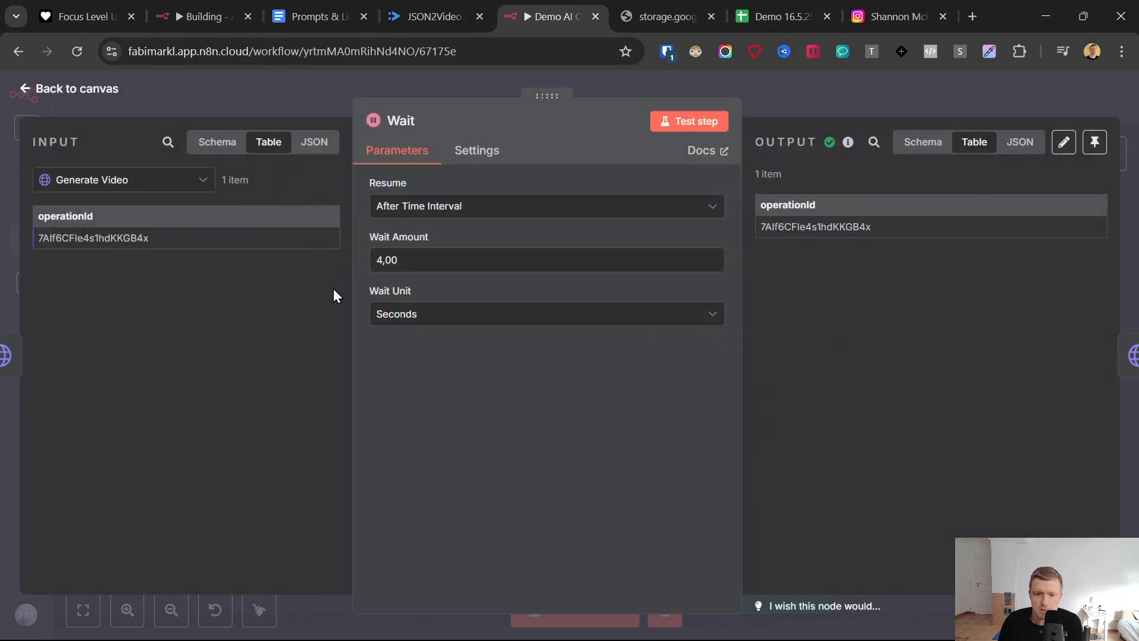
left_click(393, 315)
key("Return")
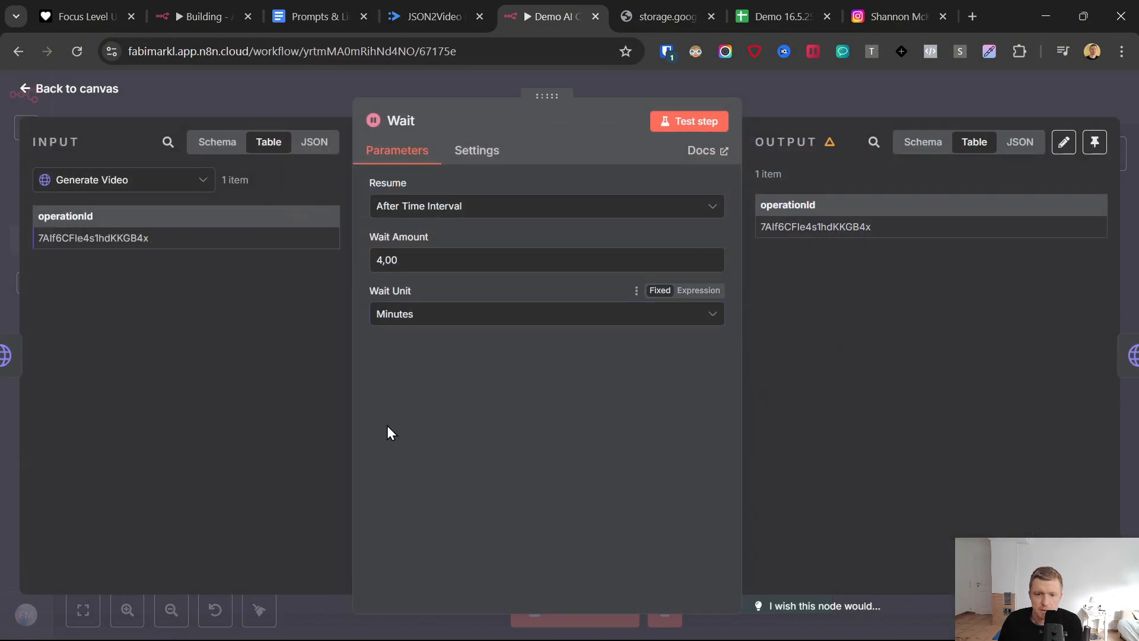
left_click(313, 106)
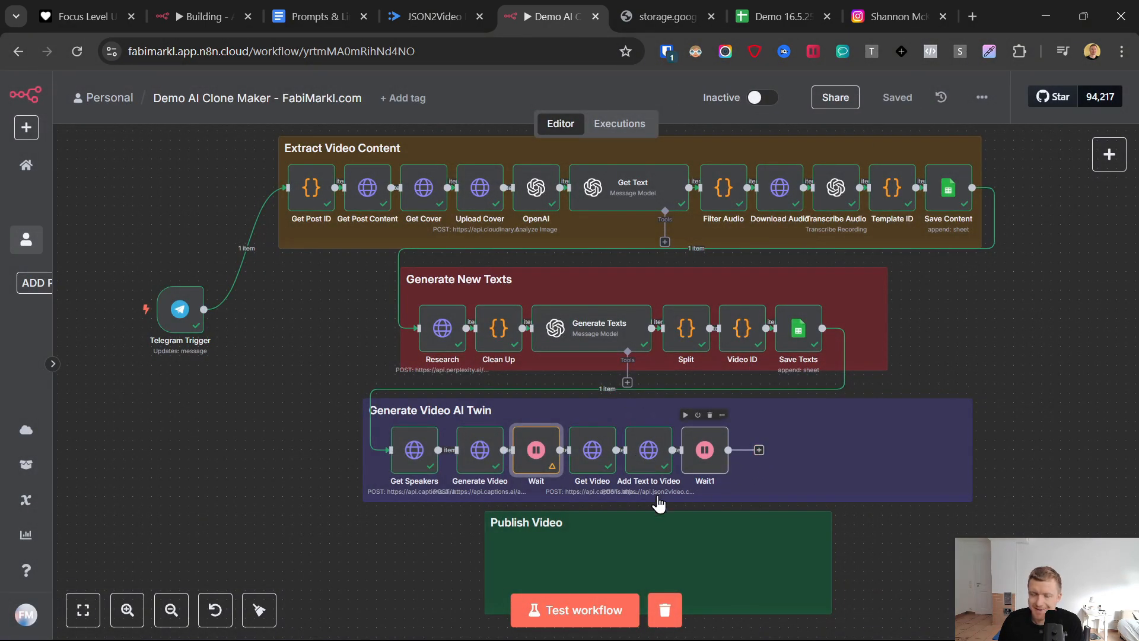
- Duplicate the Add Text to Video node and connect the copy after the second Wait node
right_click(646, 450)
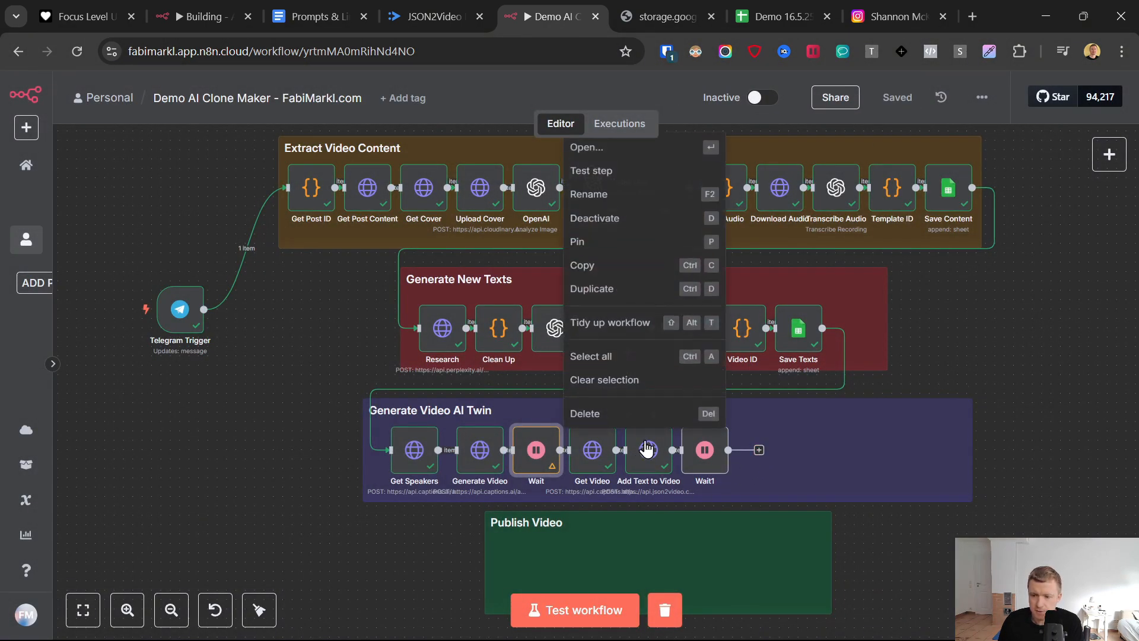
left_click(608, 283)
left_click_drag(311, 439, 765, 448)
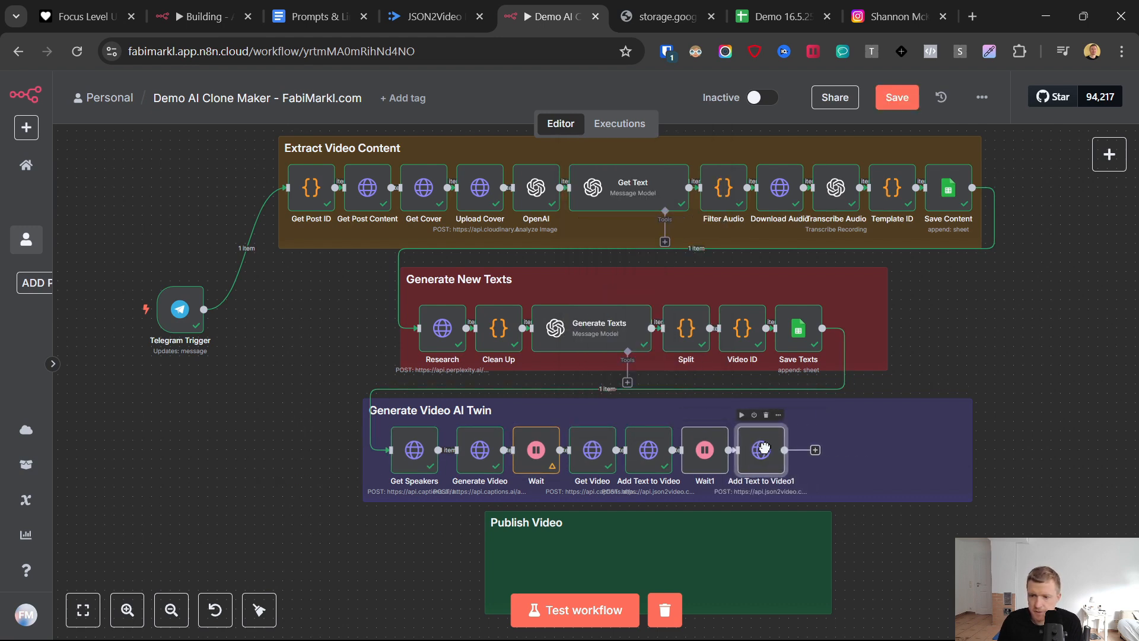
- Switch to the JSON2Video dashboard and open its render logs
left_click(427, 16)
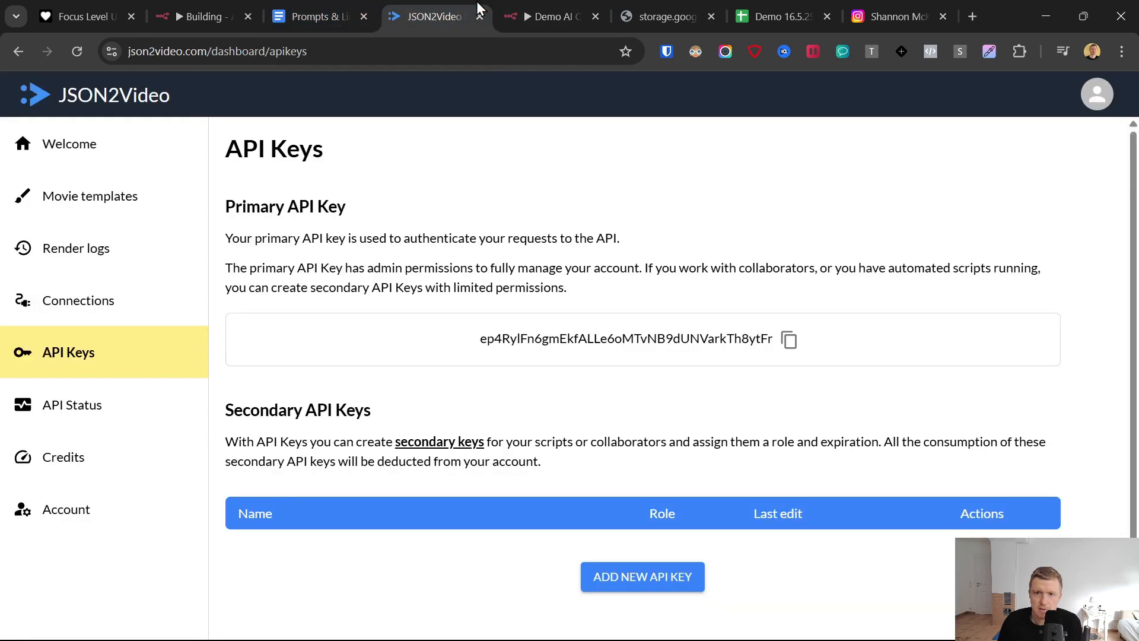
left_click(315, 17)
left_click(456, 15)
left_click(65, 269)
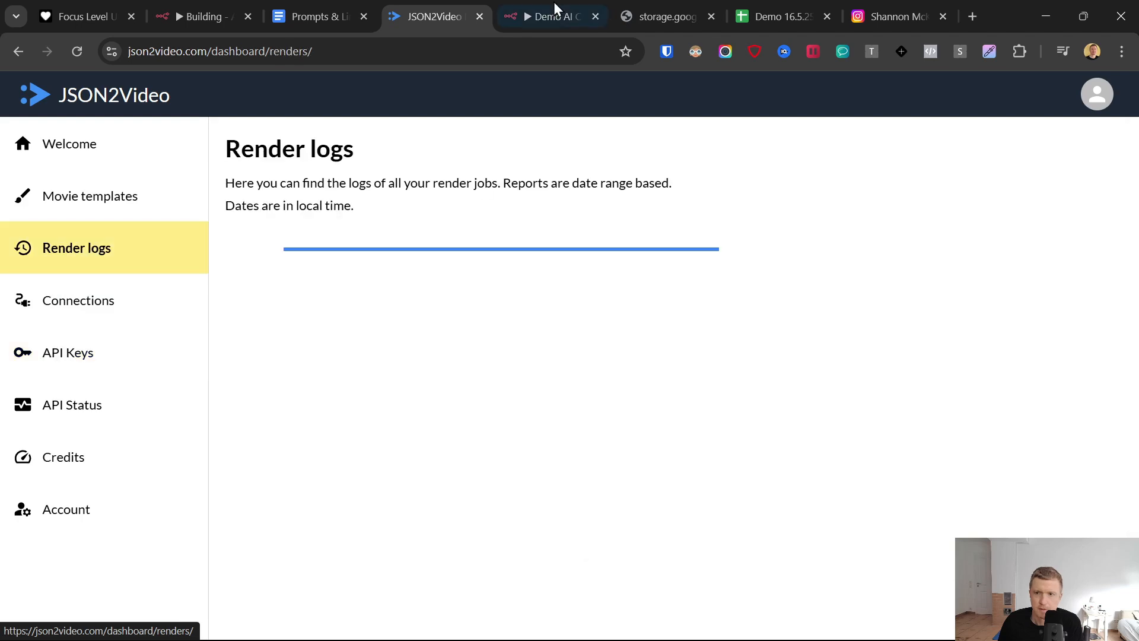
left_click(554, 4)
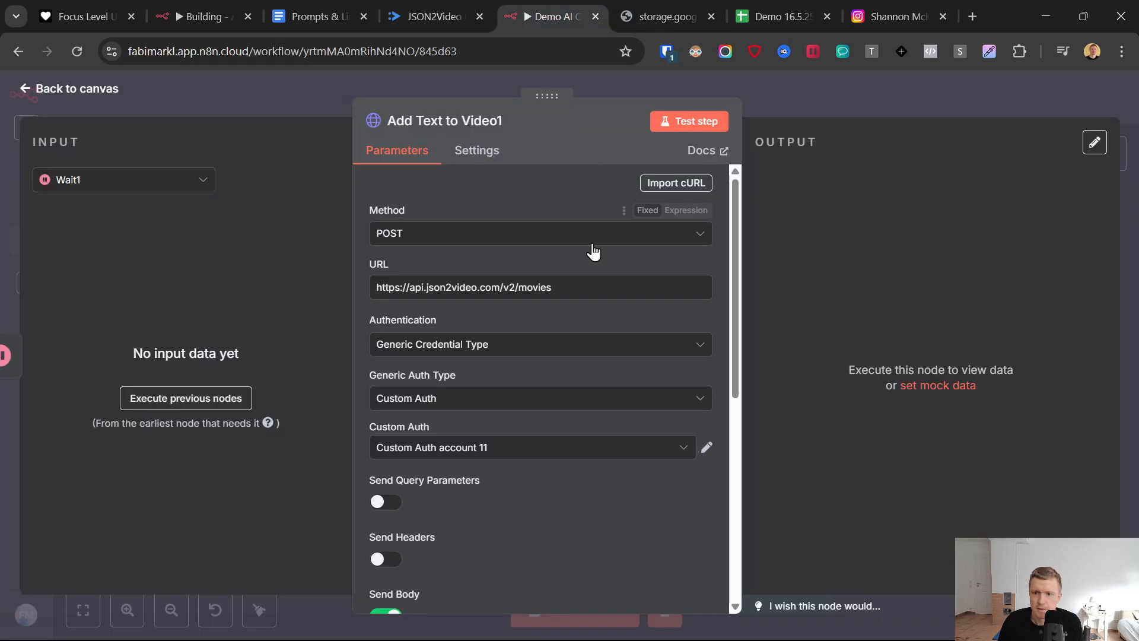
triple_click(484, 288)
left_click(343, 2)
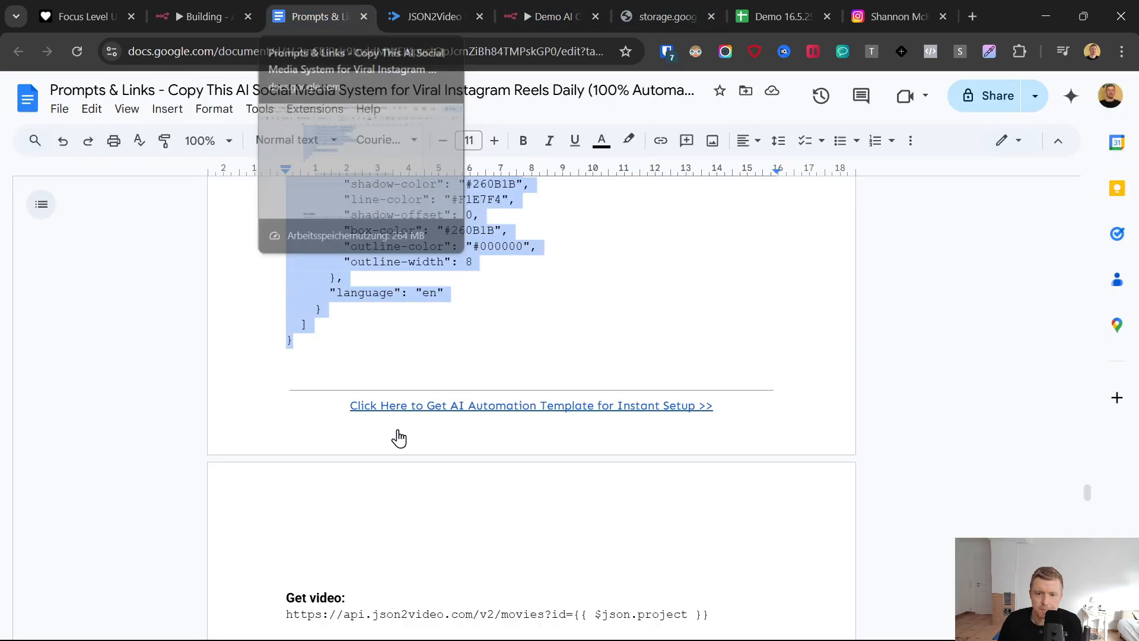
scroll(396, 438, "down", 3)
left_click_drag(709, 452, 279, 454)
left_click(569, 10)
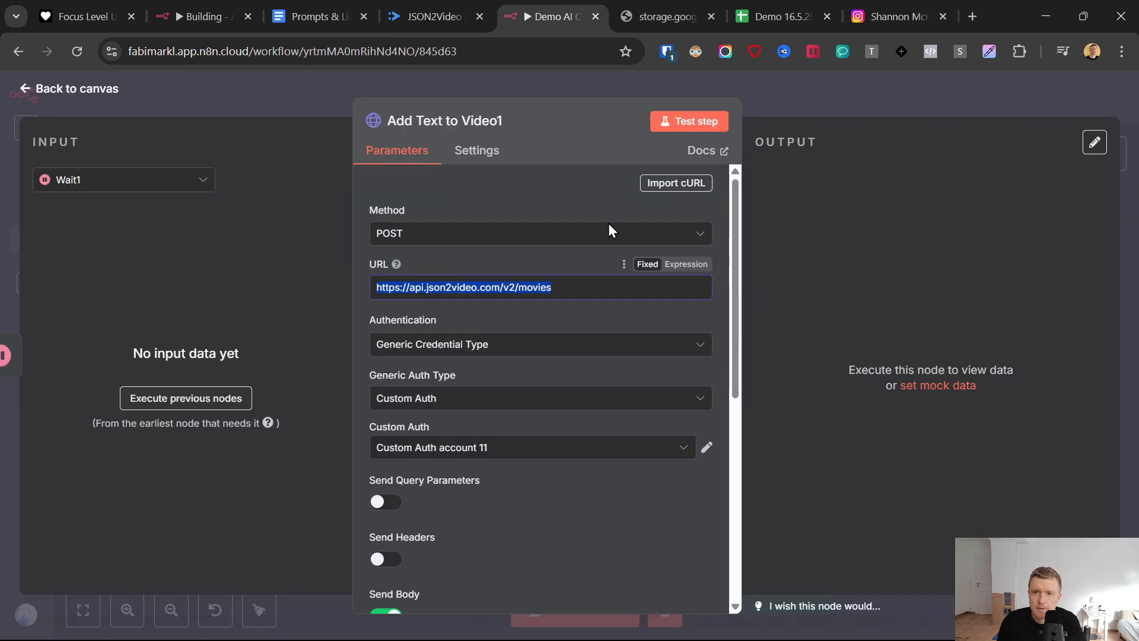
key("ctrl+v")
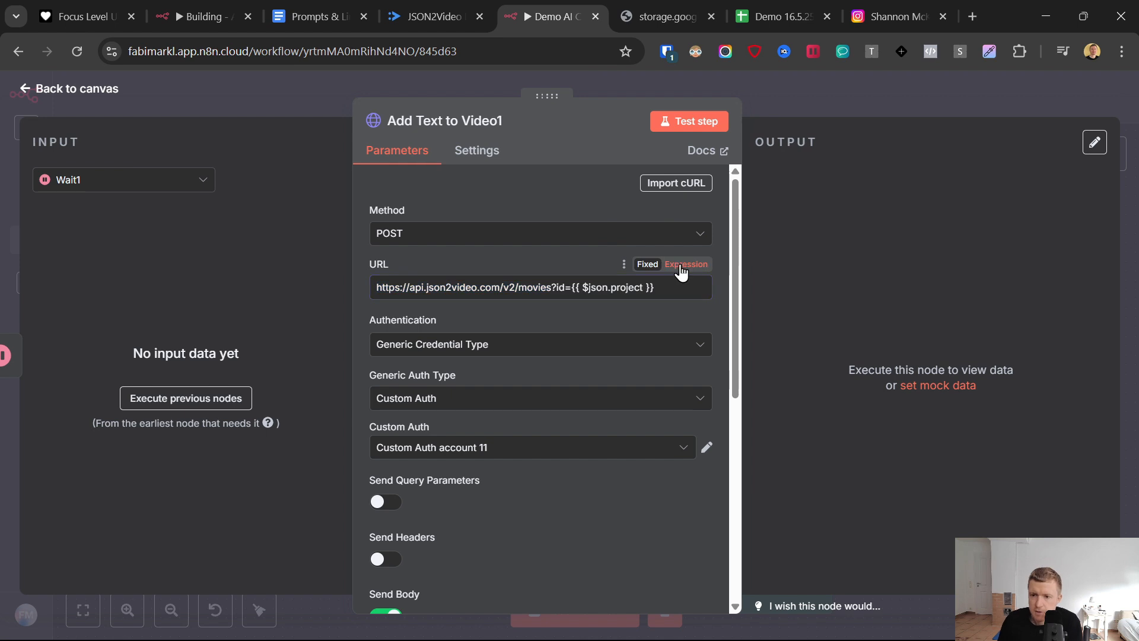
left_click(503, 267)
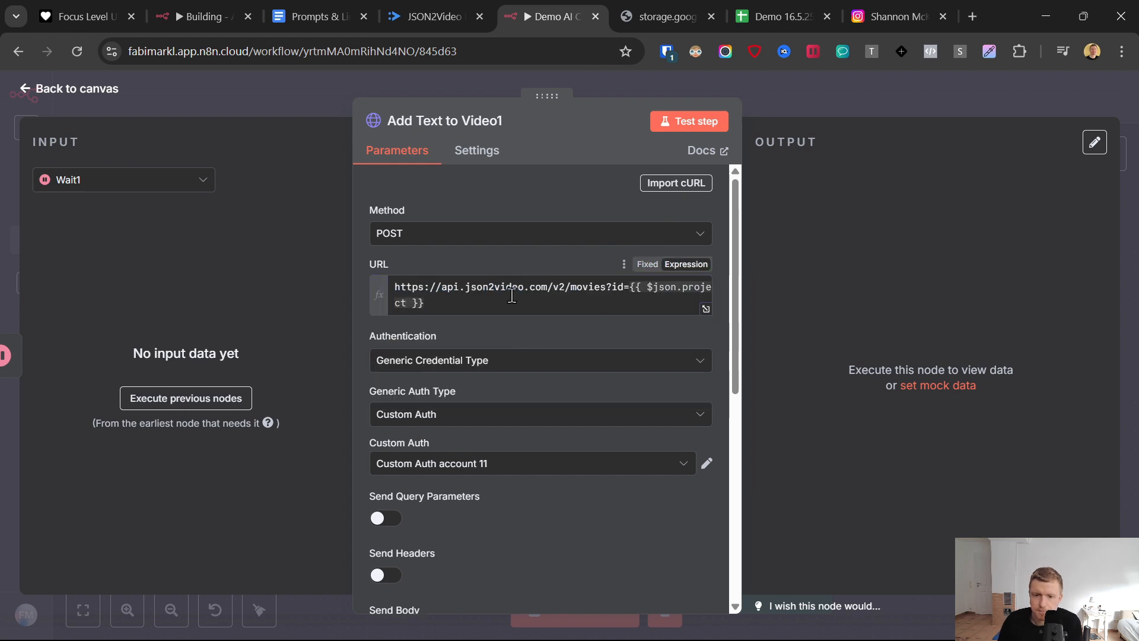
- Disable Send Body on the duplicated request node and rename it to Get Final Video
scroll(440, 413, "down", 5)
left_click(385, 305)
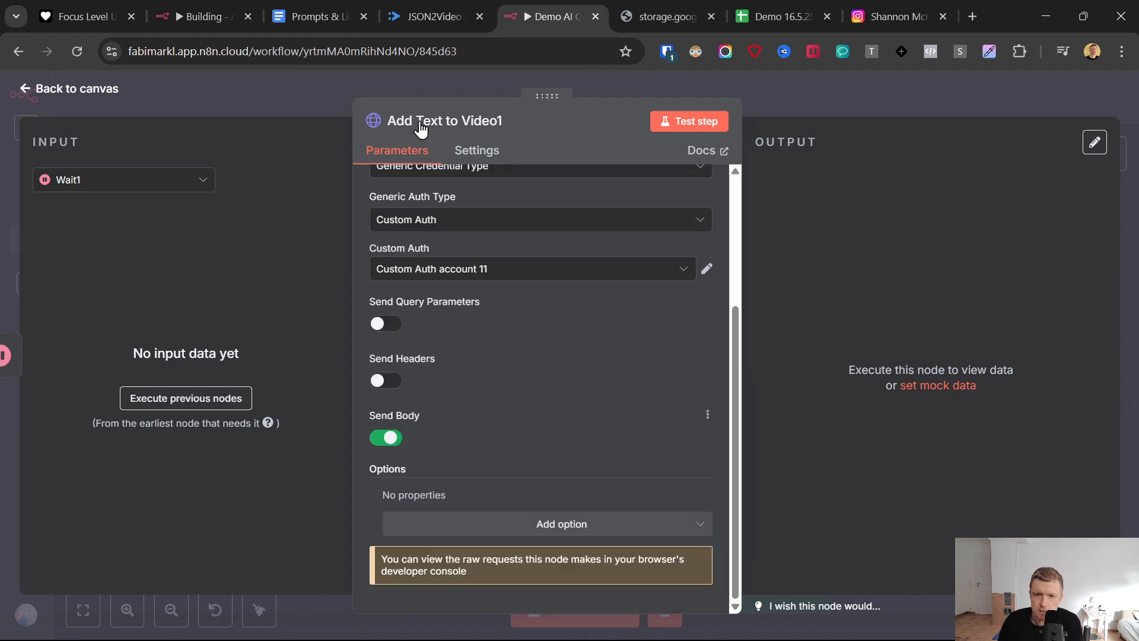
left_click(418, 122)
left_click_drag(626, 112, 526, 113)
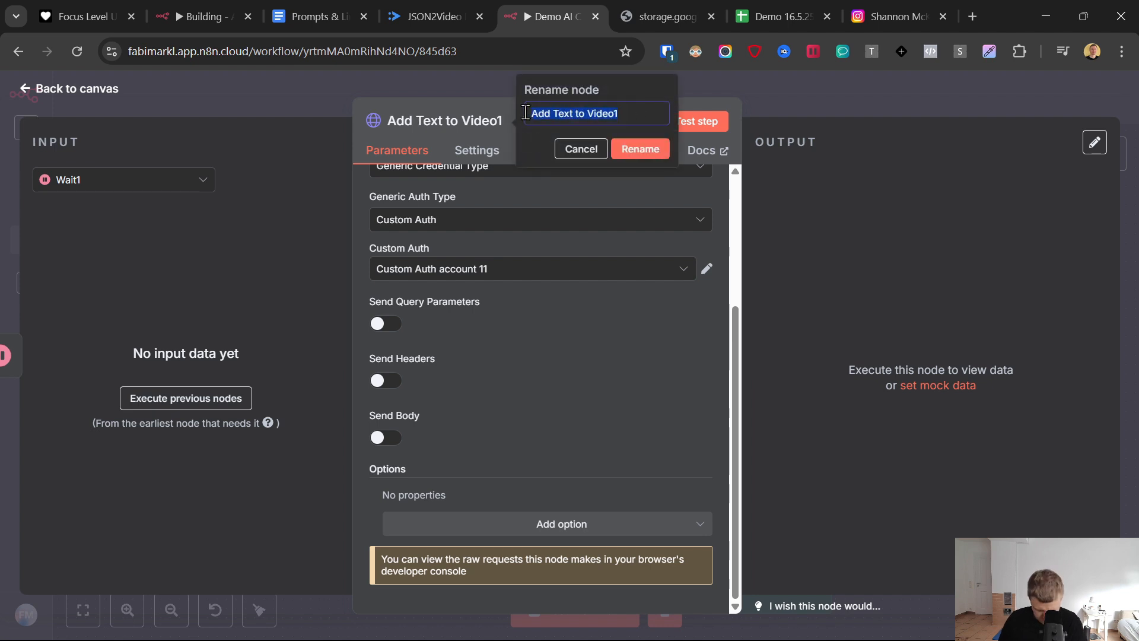
type("Get")
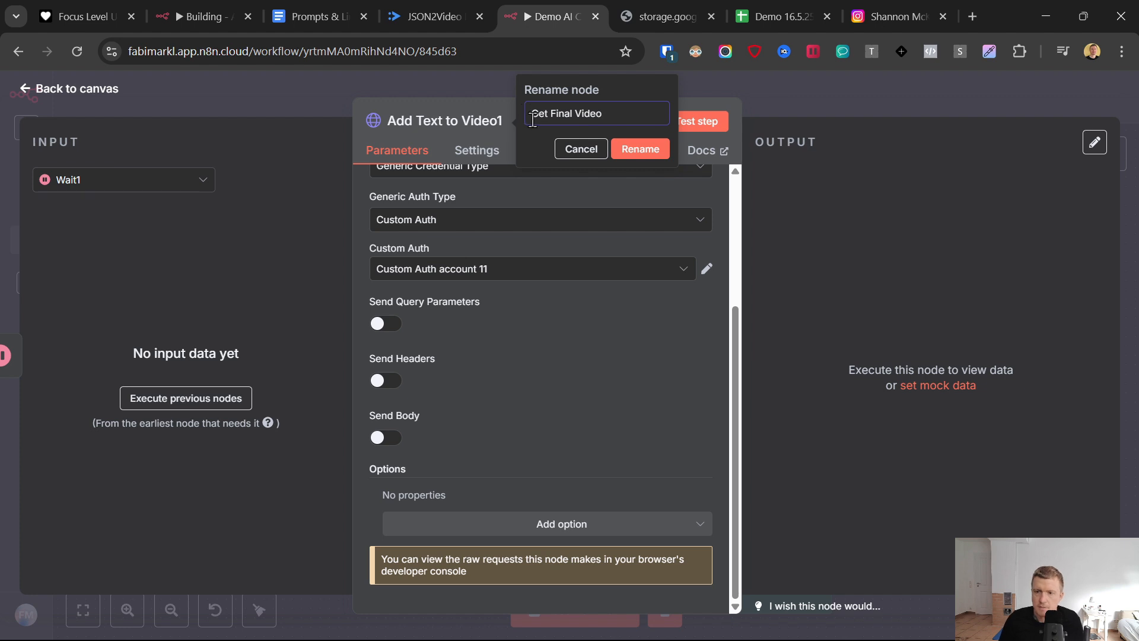
- Try testing the Get Final Video node, and stop the execution at the first Wait node
left_click(701, 126)
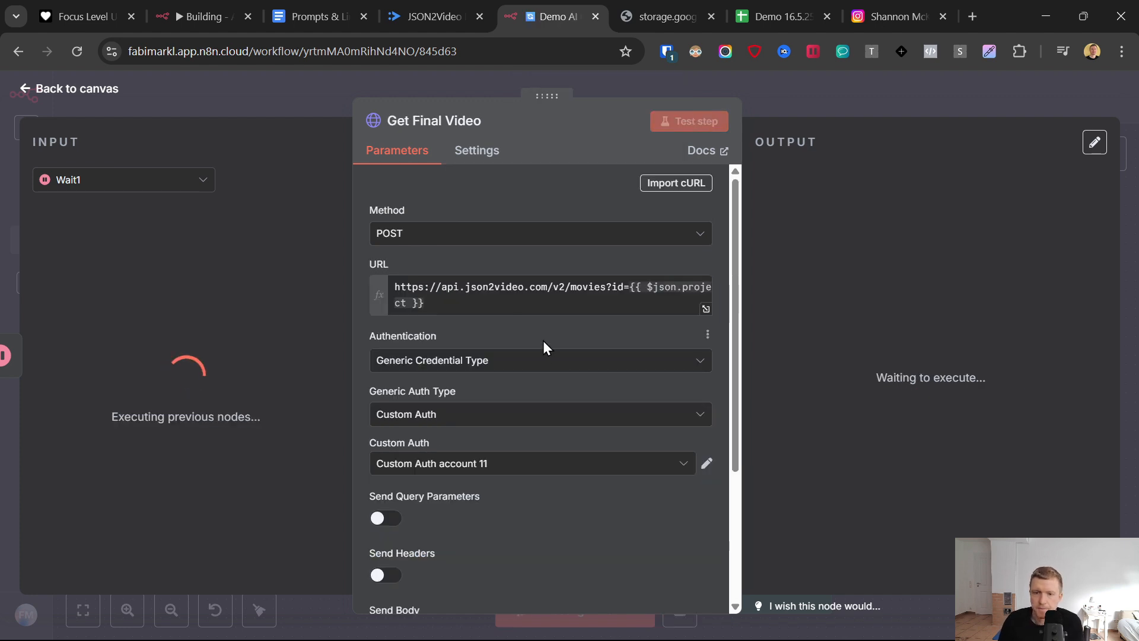
left_click(23, 89)
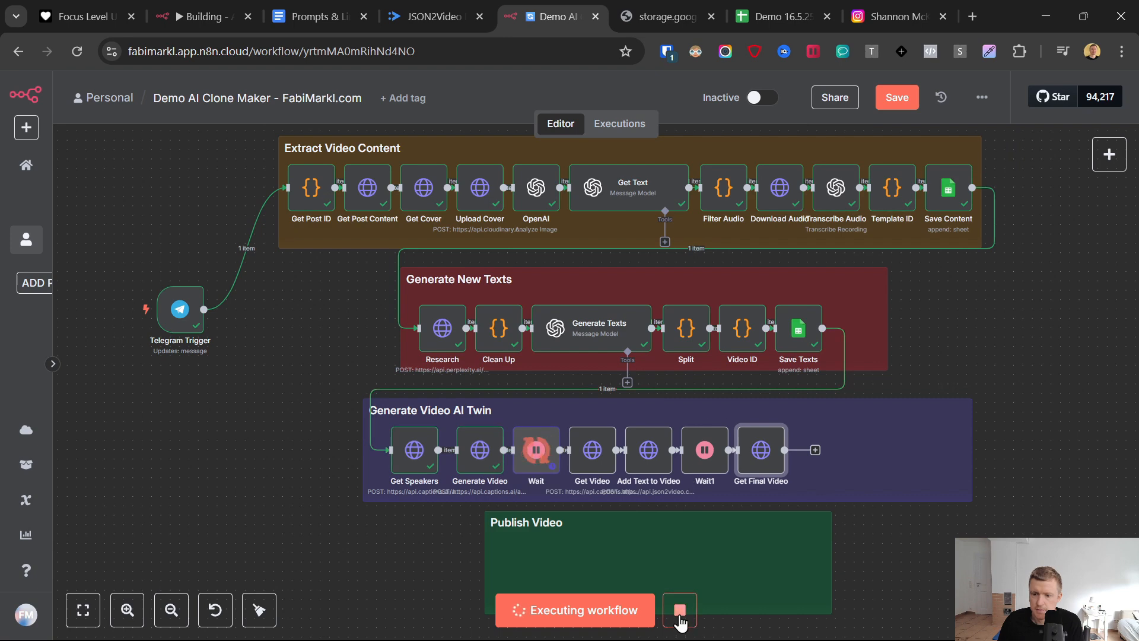
left_click(680, 617)
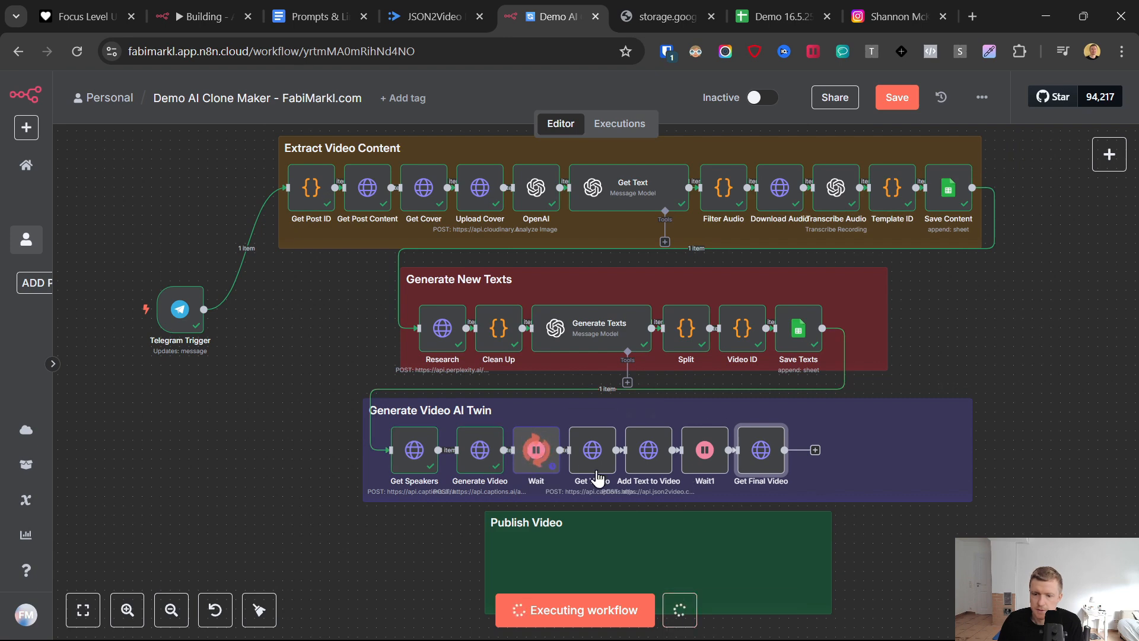
- Set the wait unit of the Wait node after Generate Video to Seconds and test the Get Final Video node
double_click(536, 454)
left_click(389, 316)
left_click(410, 355)
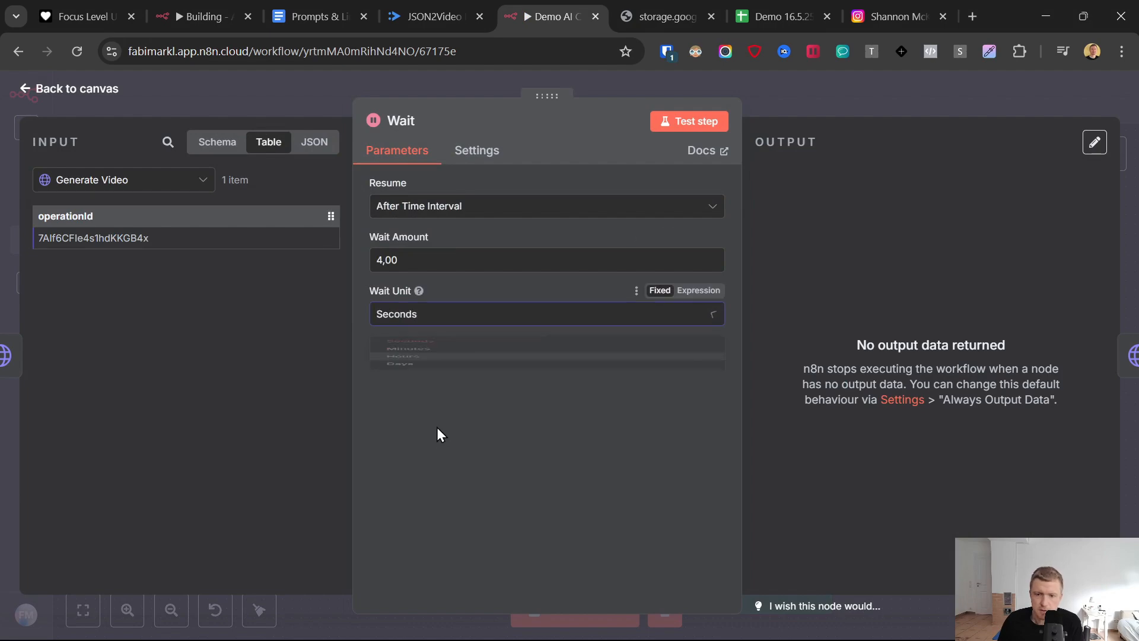
left_click(33, 94)
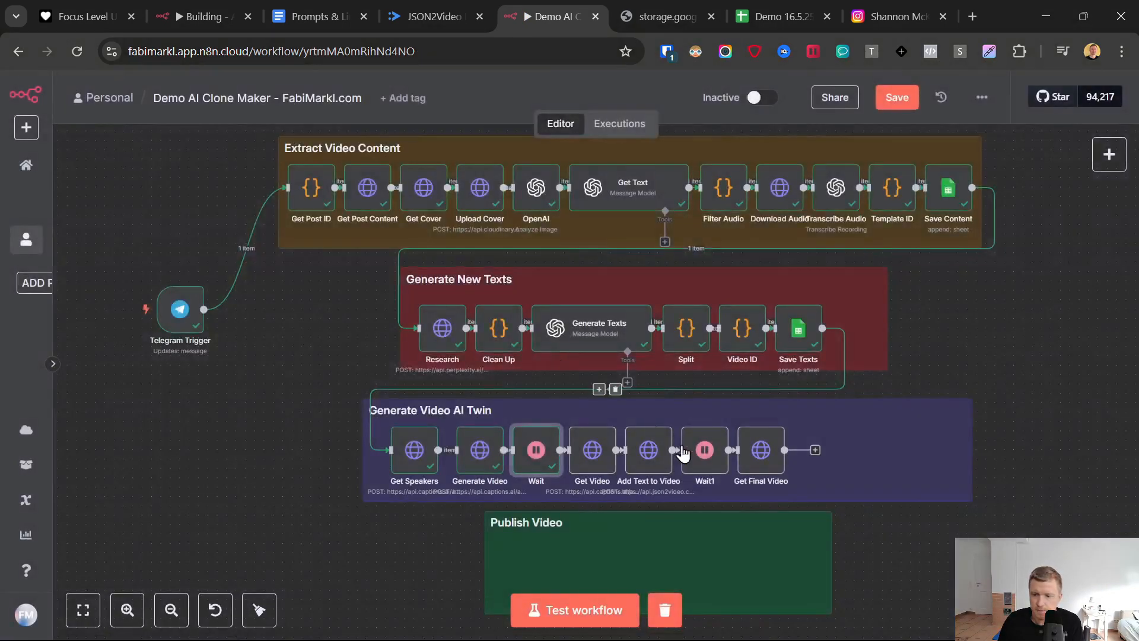
double_click(762, 449)
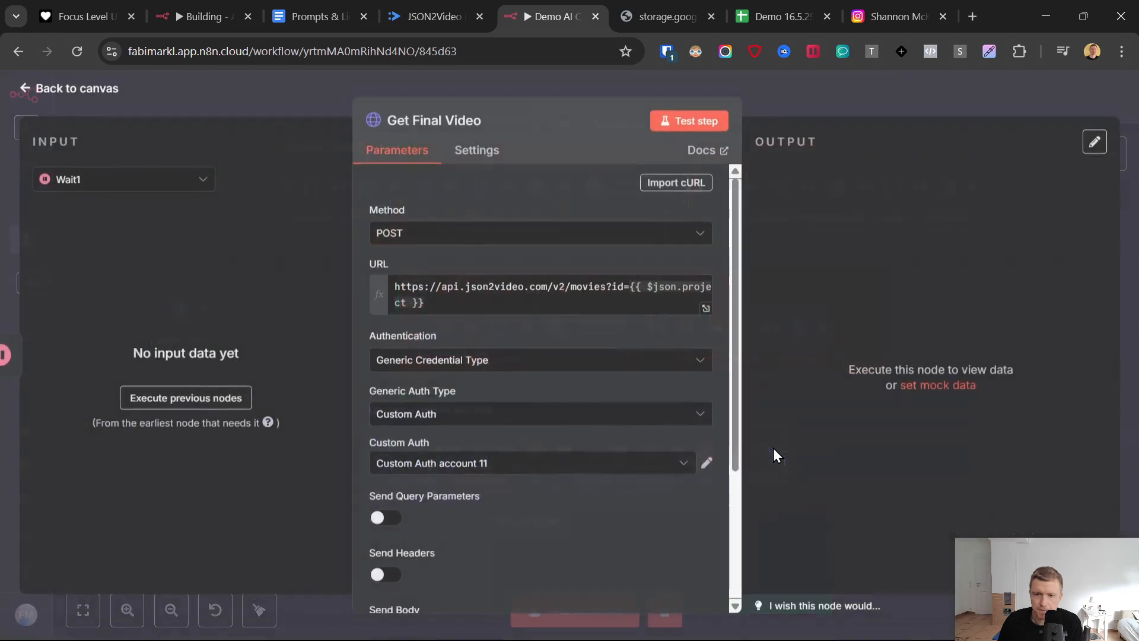
left_click(683, 121)
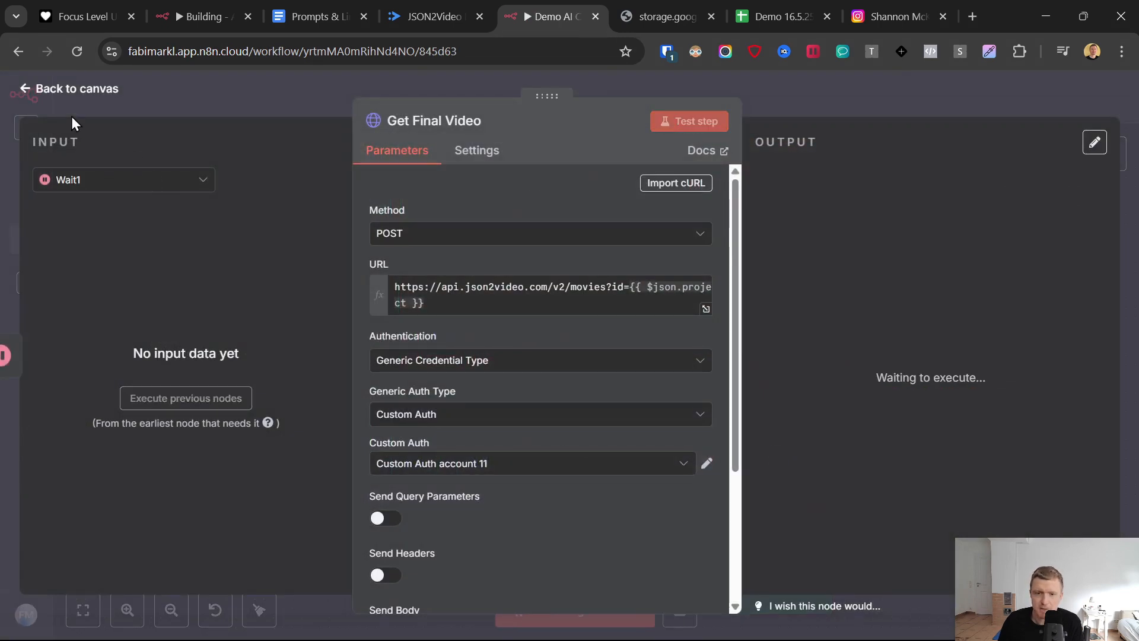
- Return from Get Final Video to the canvas and test the Get Video node
left_click(42, 87)
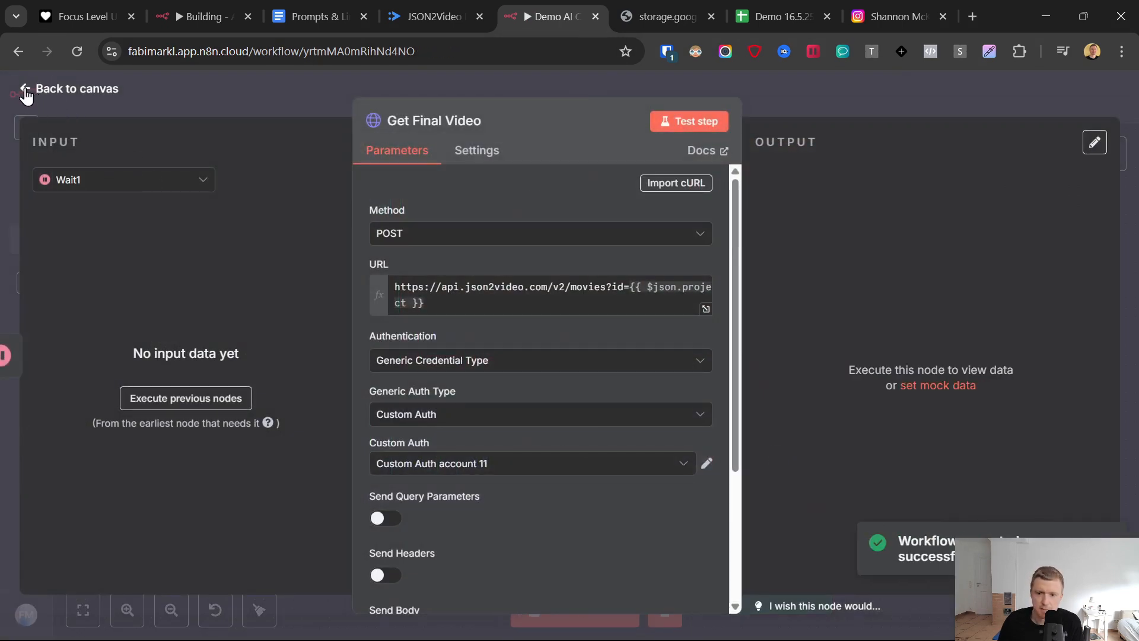
left_click(603, 457)
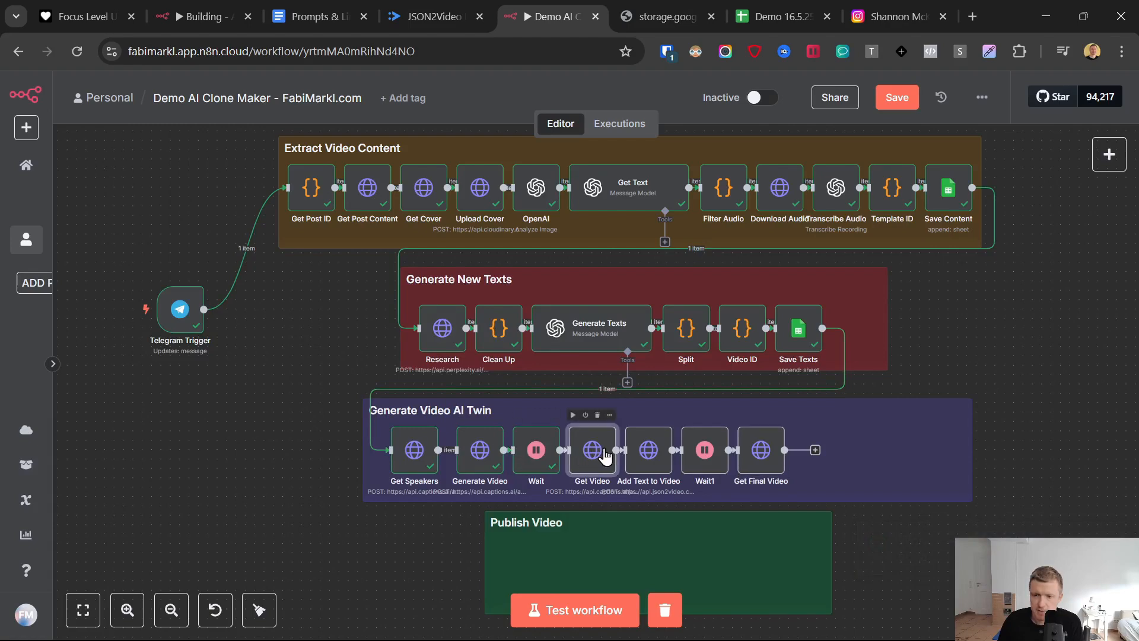
double_click(603, 456)
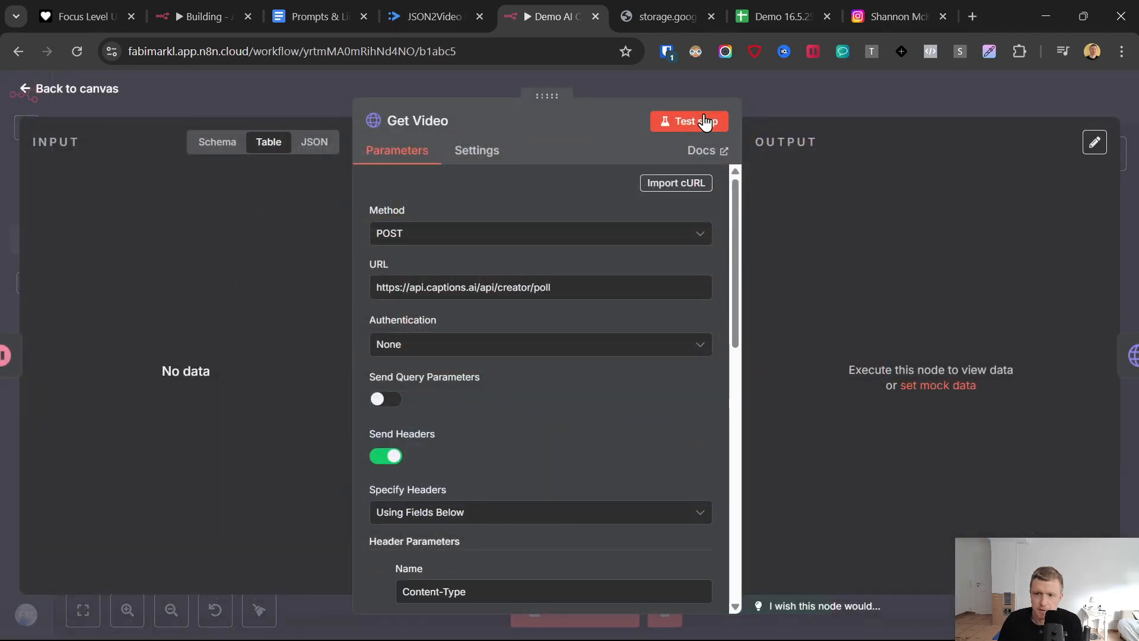
left_click(680, 121)
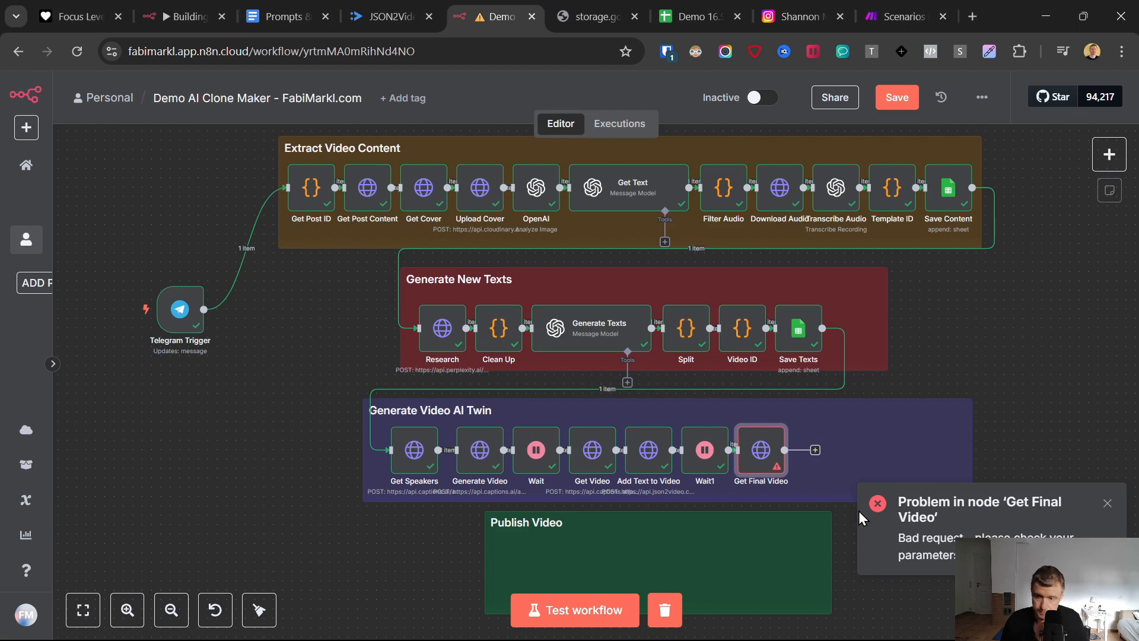
- Change the Get Final Video node's request method to GET and test the node
left_click(1107, 506)
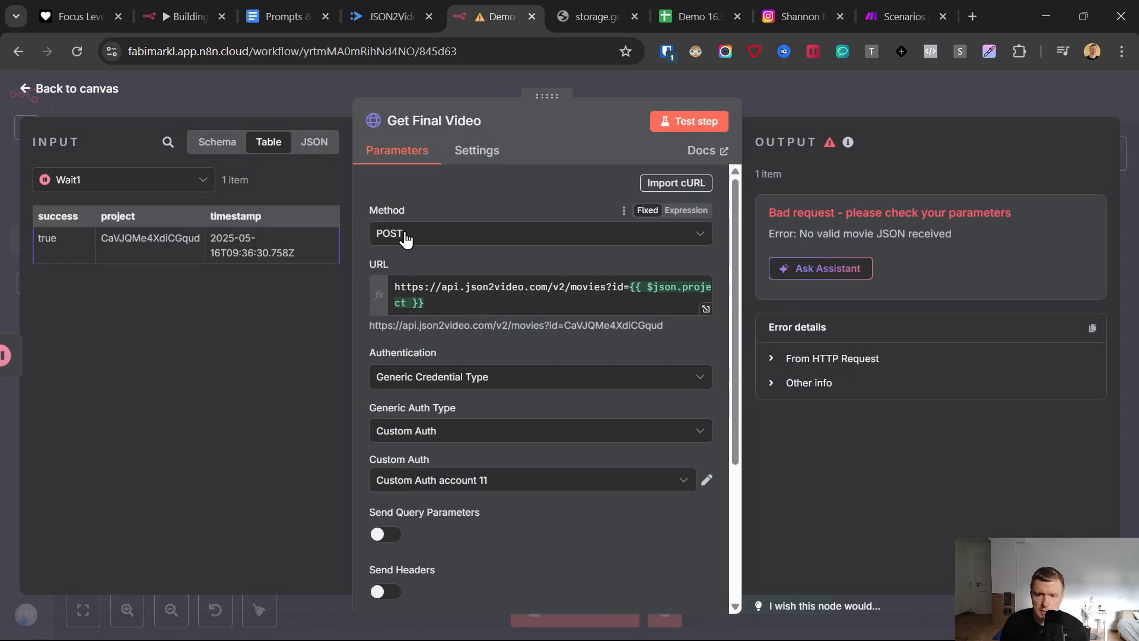
left_click(406, 236)
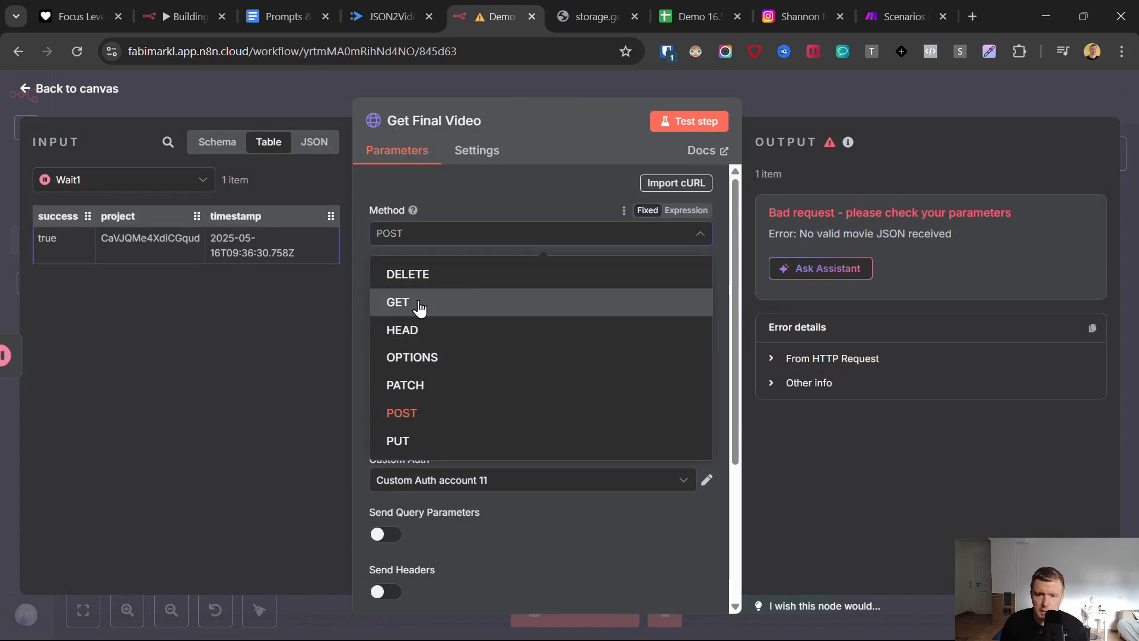
left_click(419, 307)
left_click(672, 287)
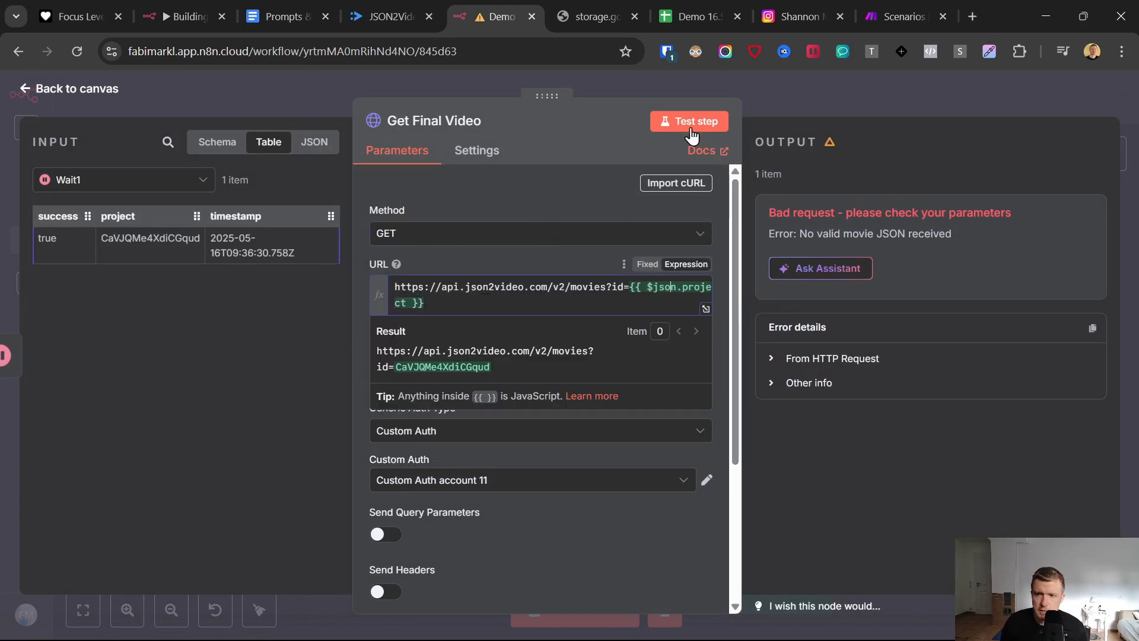
left_click(690, 123)
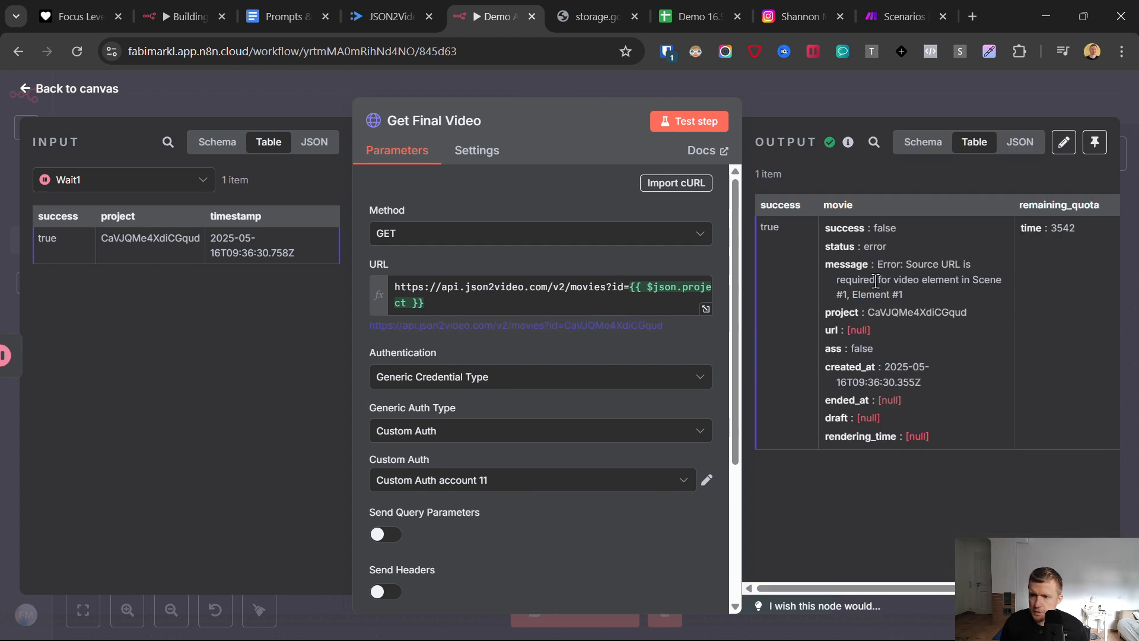
- Examine the Get Video output and the video src expression in the JSON body of Add Text to Video
left_click(74, 179)
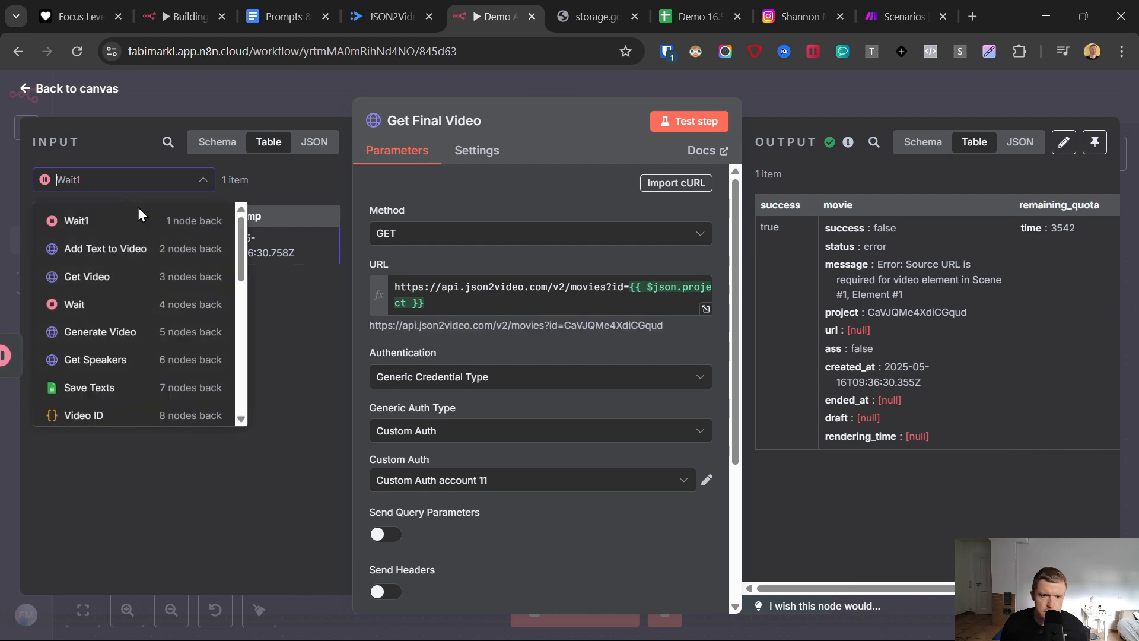
left_click(28, 93)
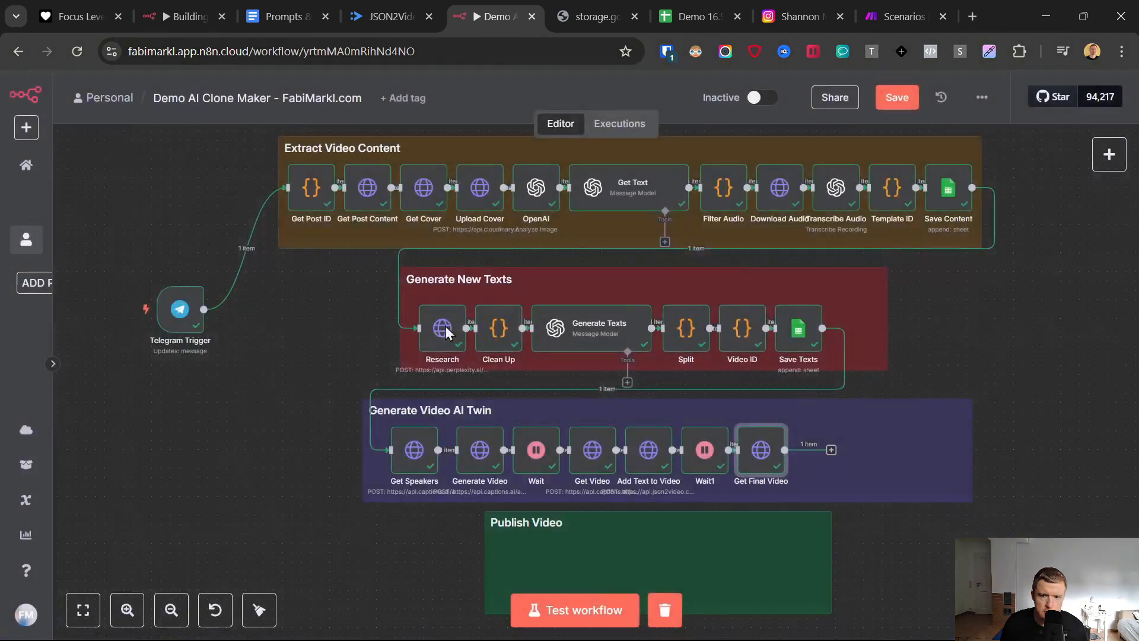
left_click(639, 454)
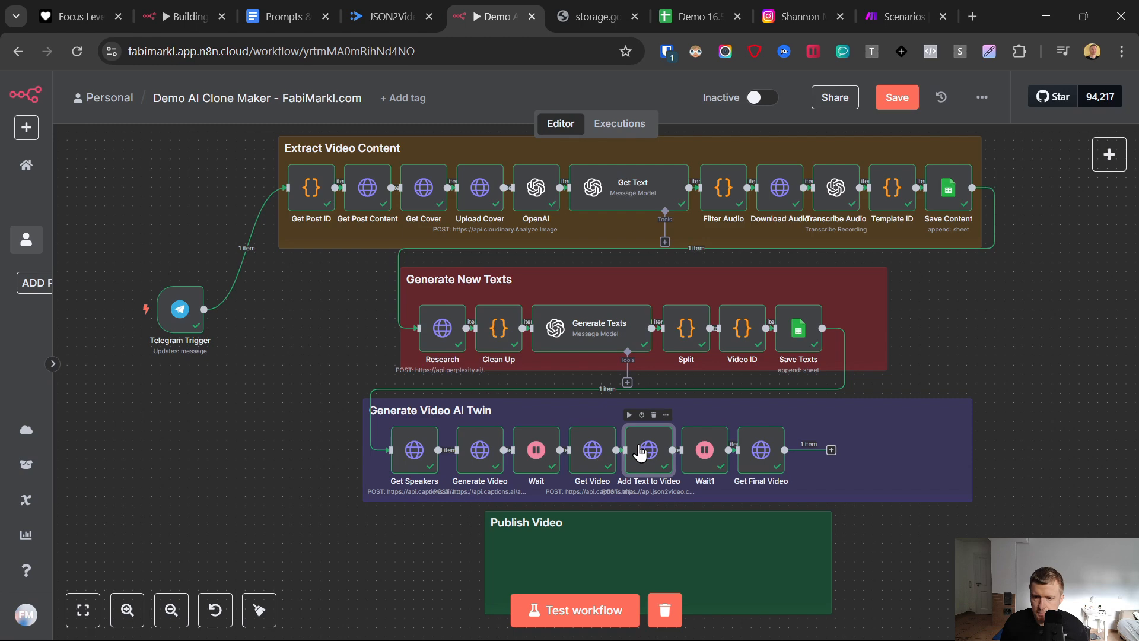
double_click(640, 454)
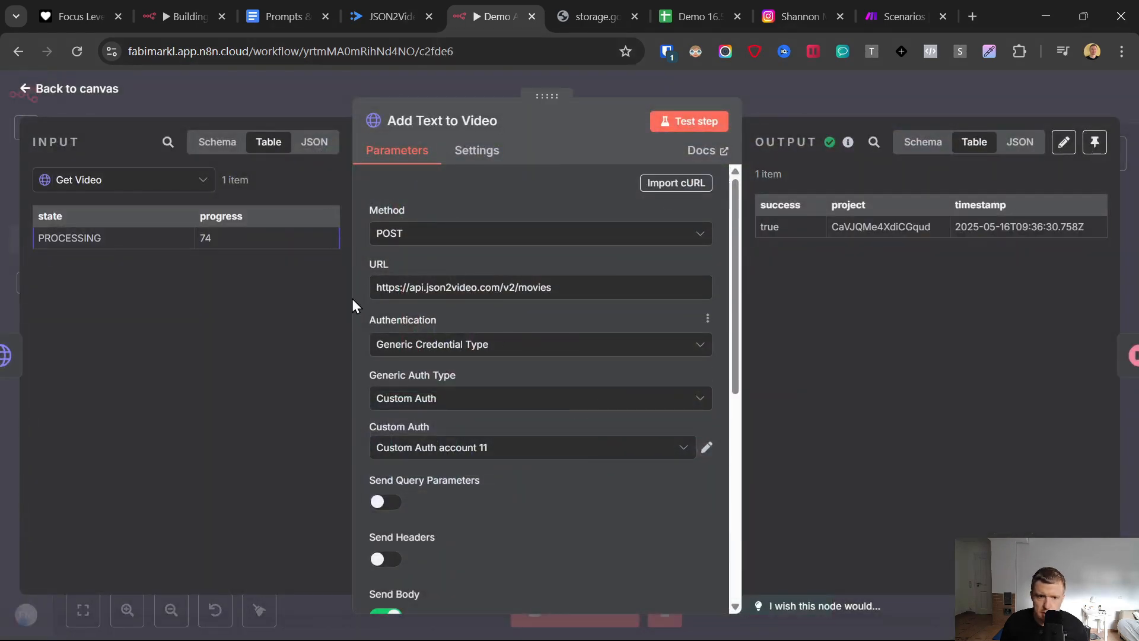
double_click(224, 238)
scroll(437, 376, "down", 7)
left_click(706, 431)
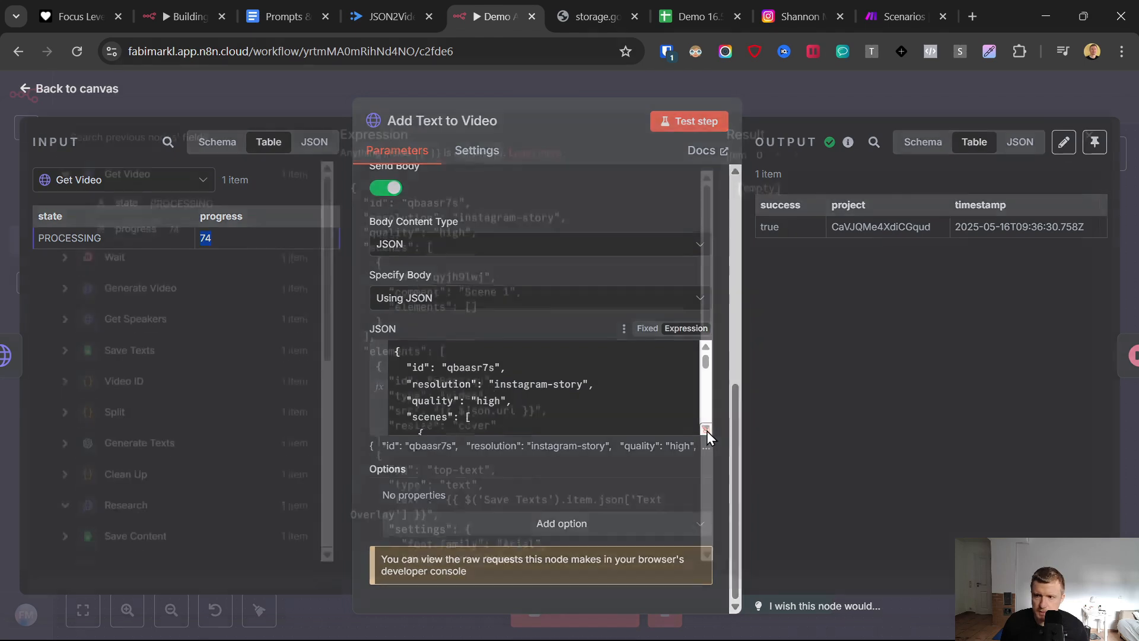
left_click(518, 422)
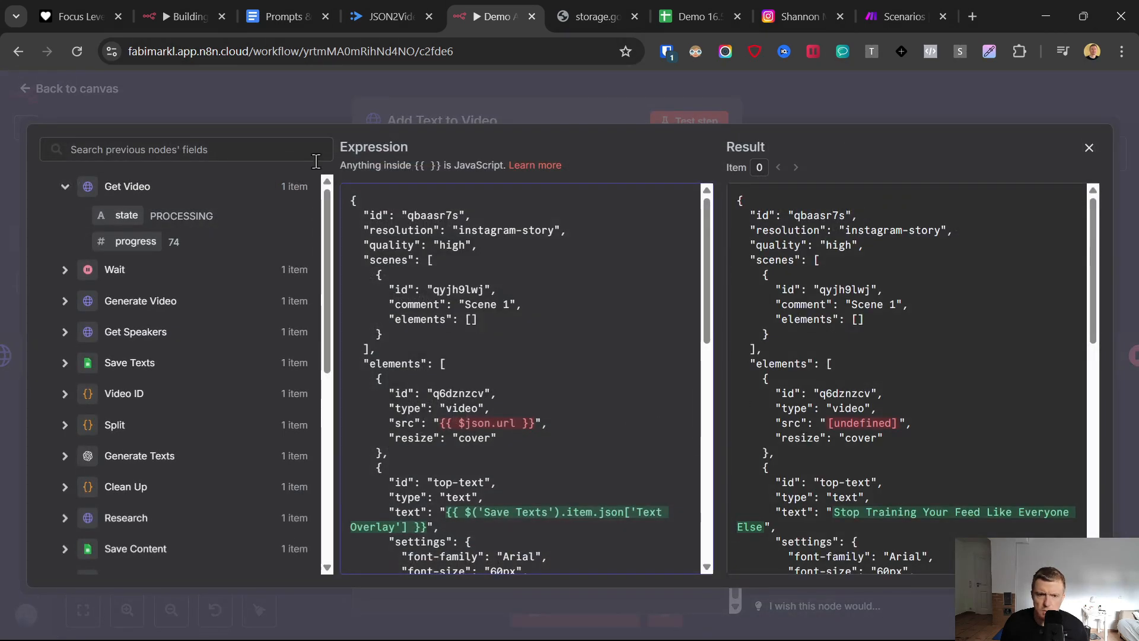
left_click(61, 120)
left_click(23, 93)
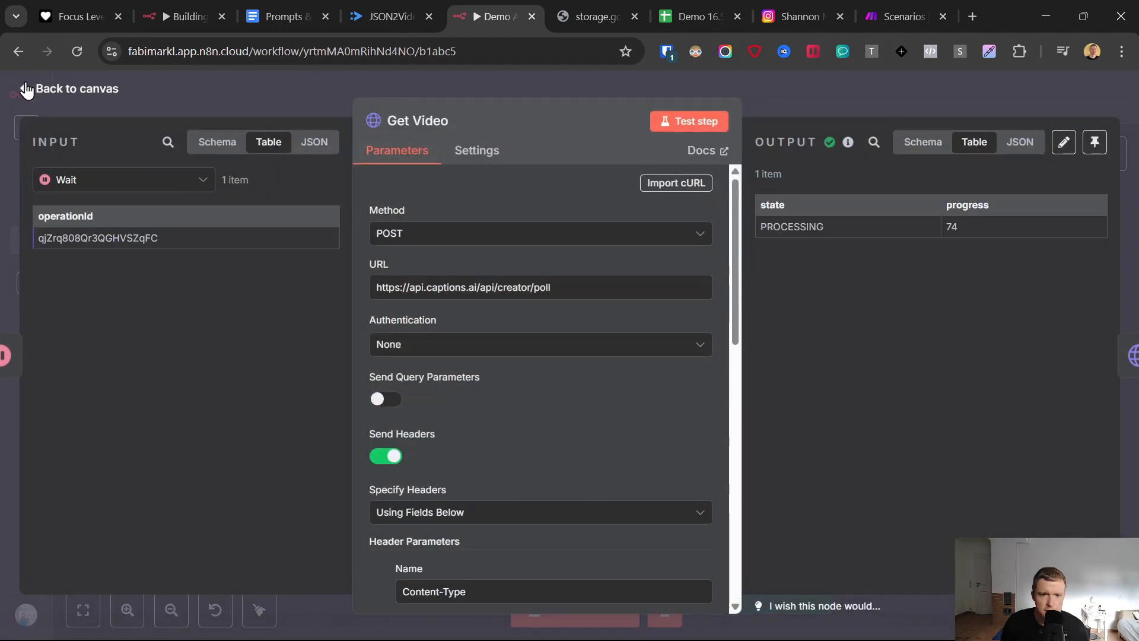
left_click(35, 87)
- Set the wait amount of the Wait node after Generate Video to 6 minutes
double_click(540, 469)
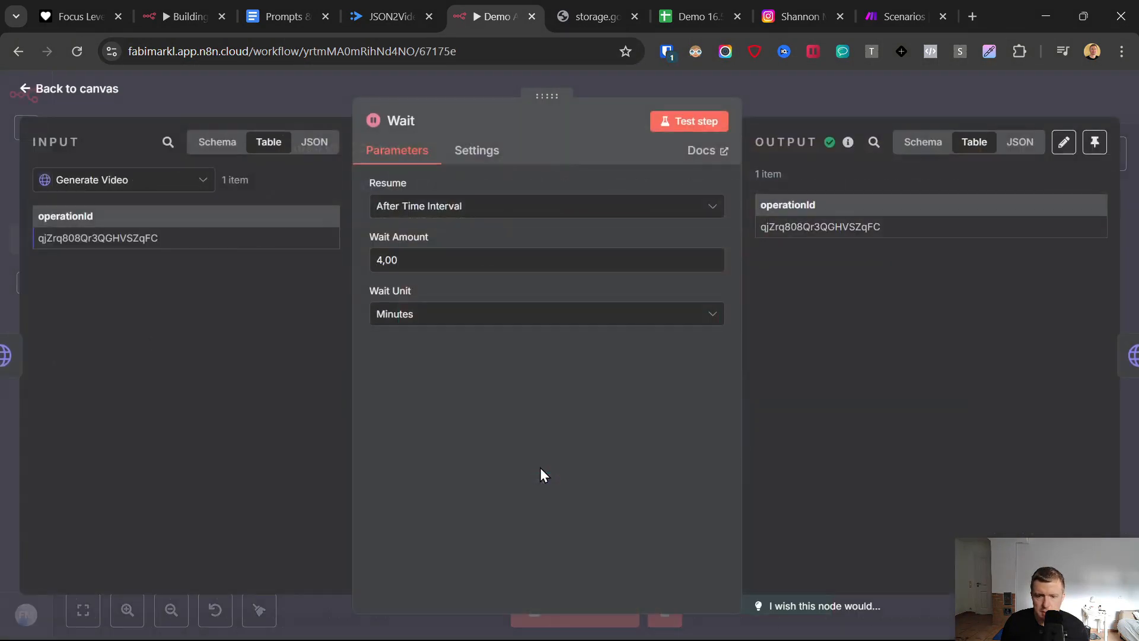
left_click(380, 259)
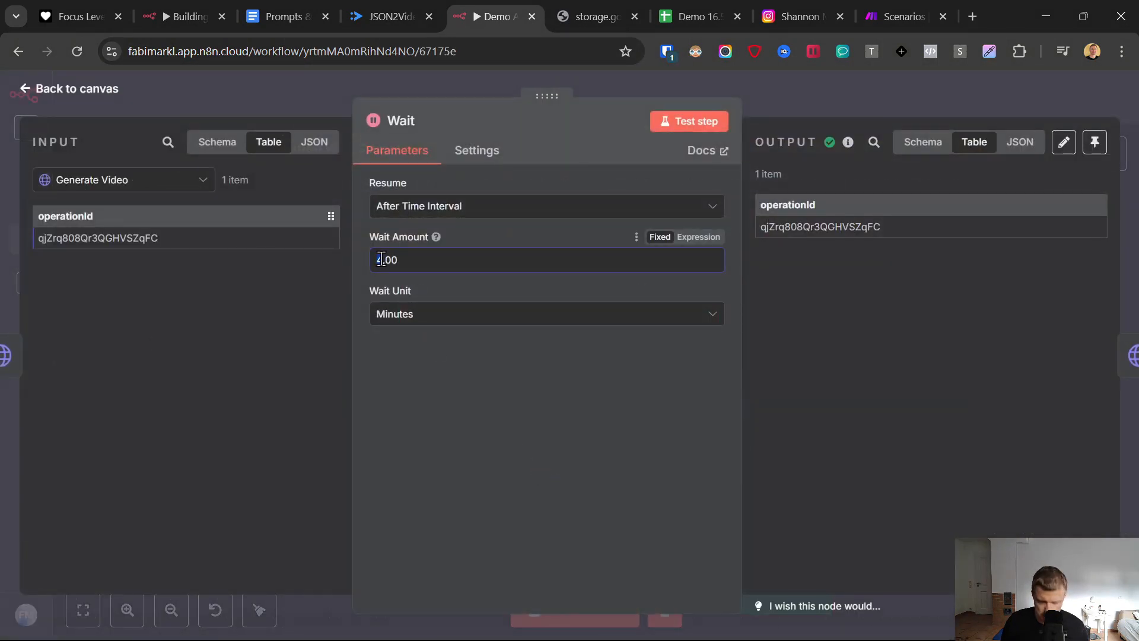
left_click(409, 427)
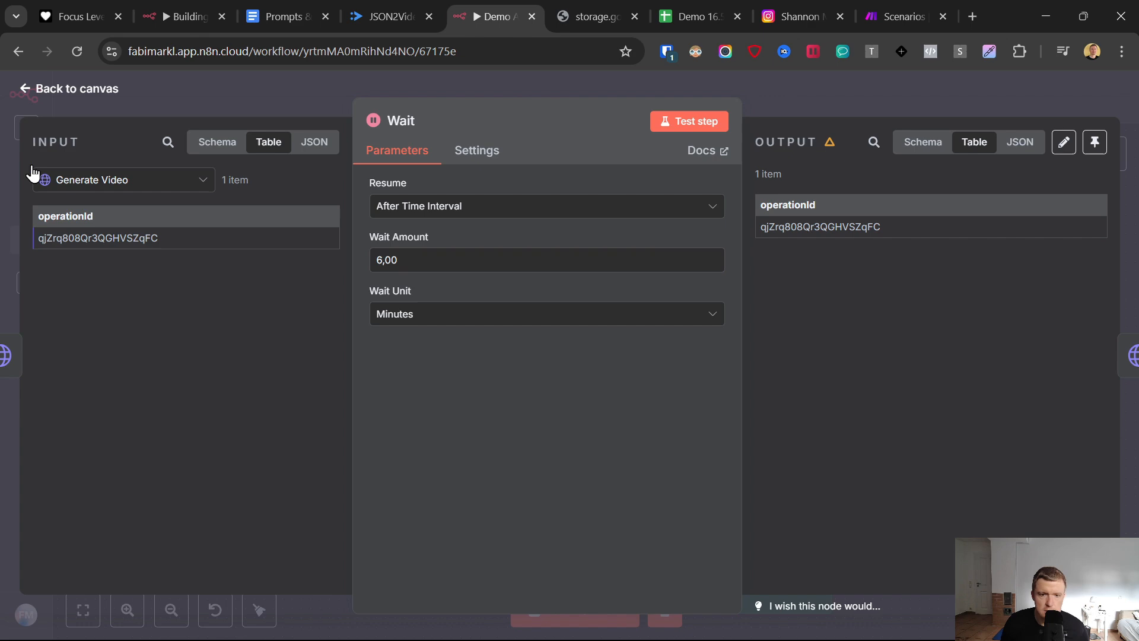
left_click(35, 88)
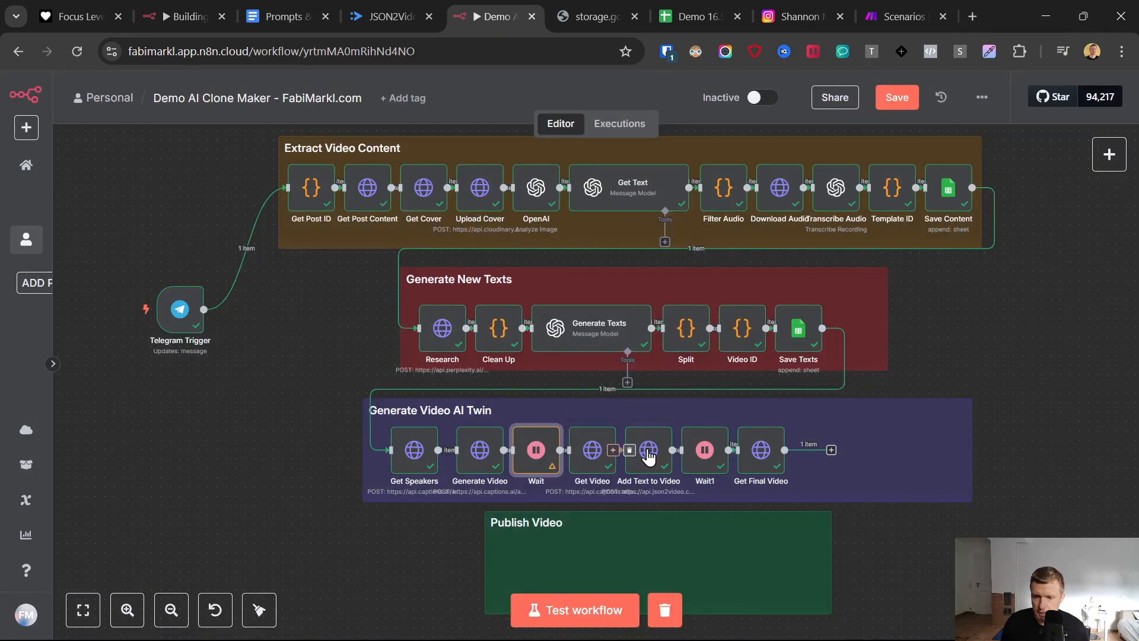
- Try testing the Get Video node with the 6-minute wait in place
left_click(586, 452)
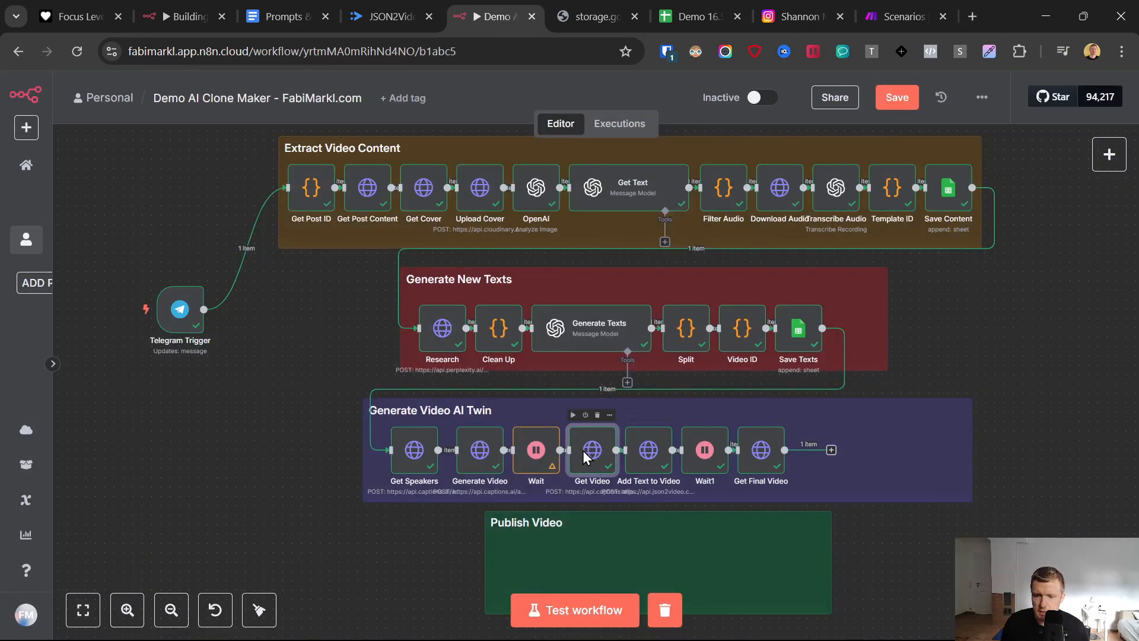
double_click(583, 450)
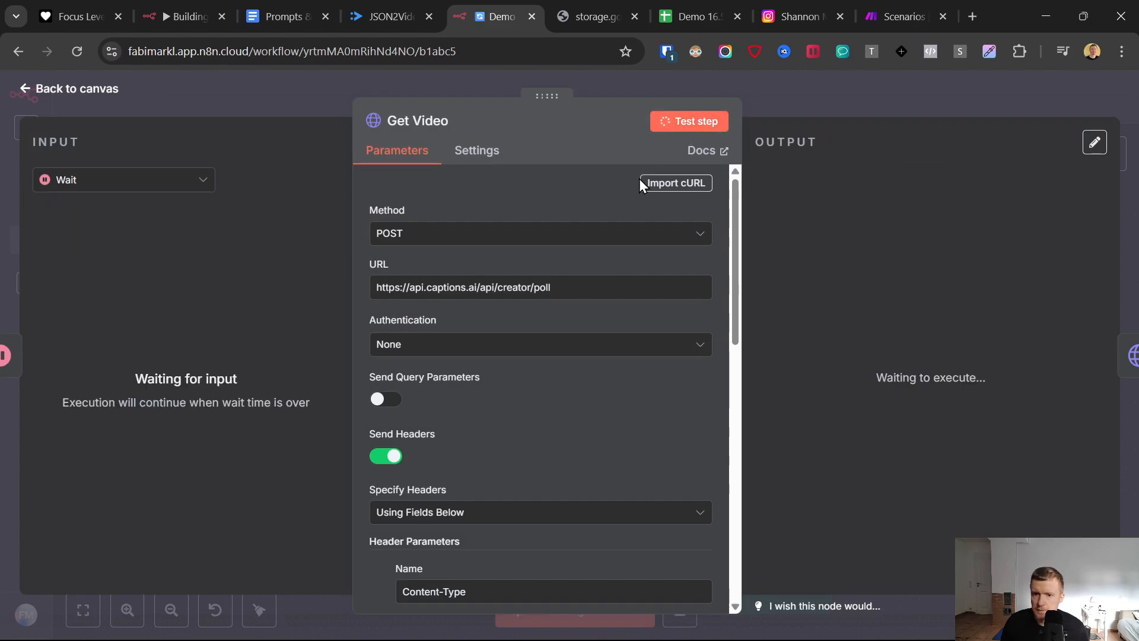
left_click(26, 90)
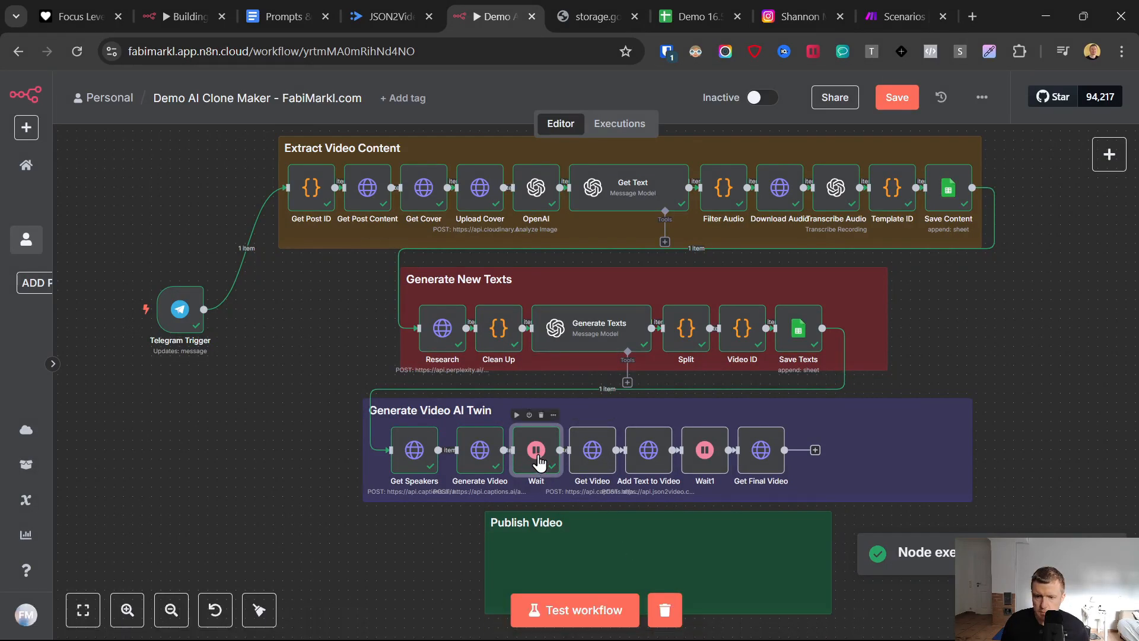
- Test the Wait node after Generate Video with its wait unit on Seconds
double_click(538, 463)
left_click(417, 315)
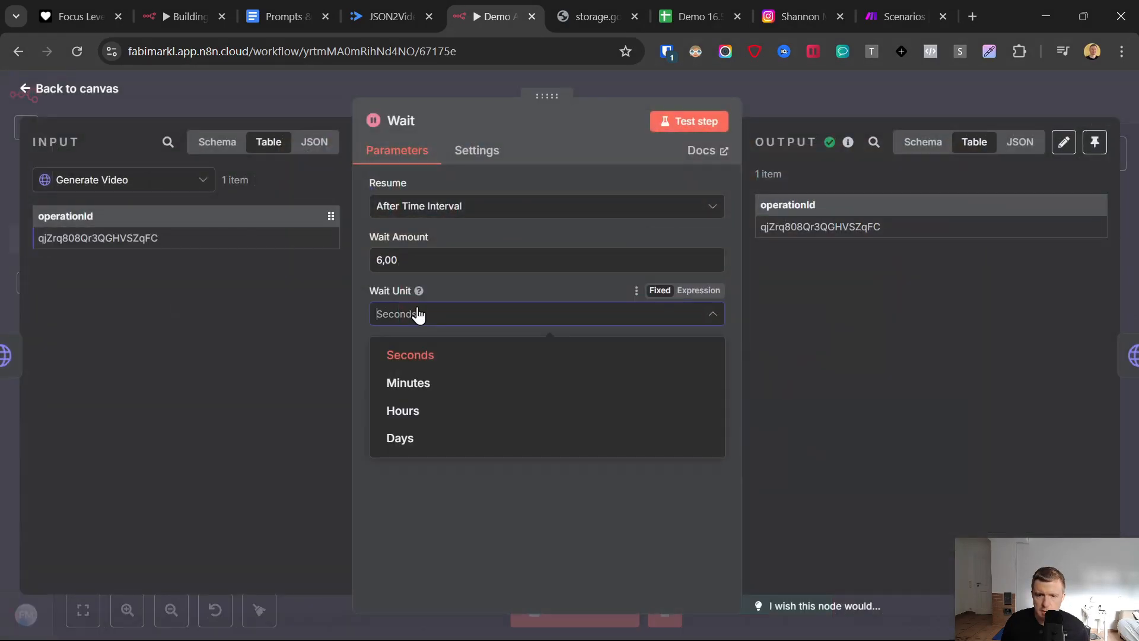
left_click(418, 316)
left_click(688, 125)
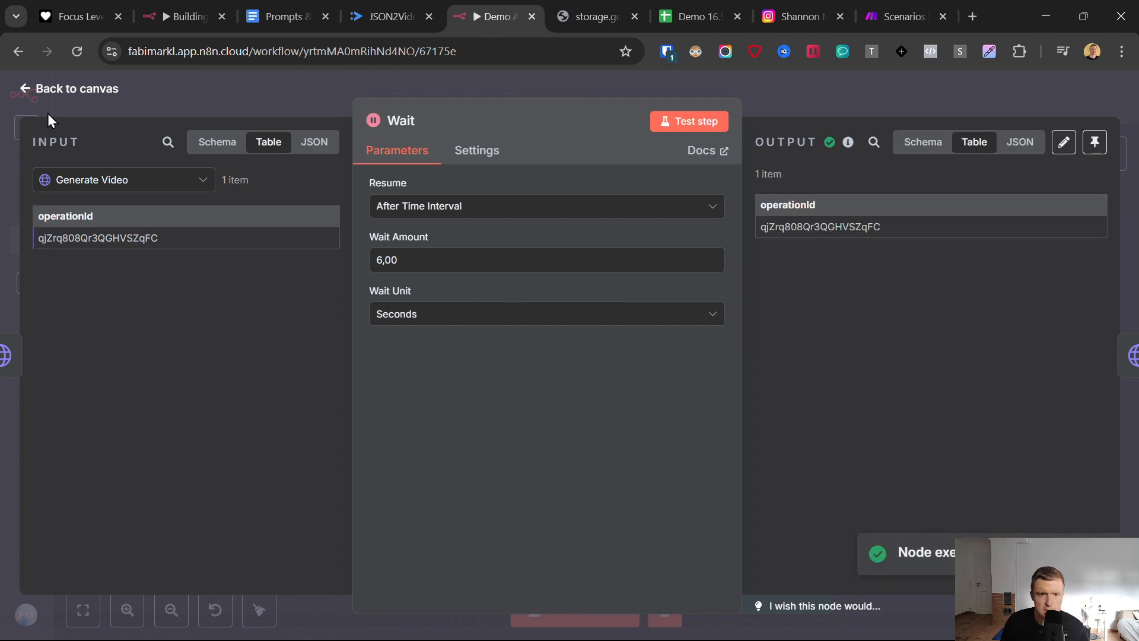
key("Escape")
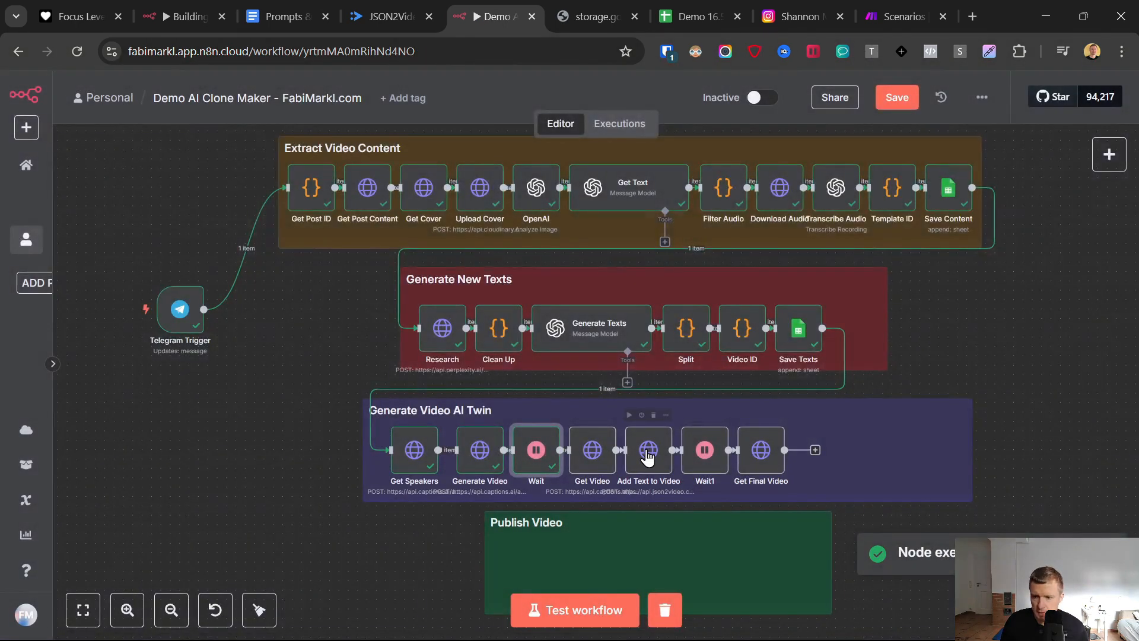
- Test the Get Video node using the Wait node's output, and return to the canvas
double_click(612, 455)
left_click(687, 123)
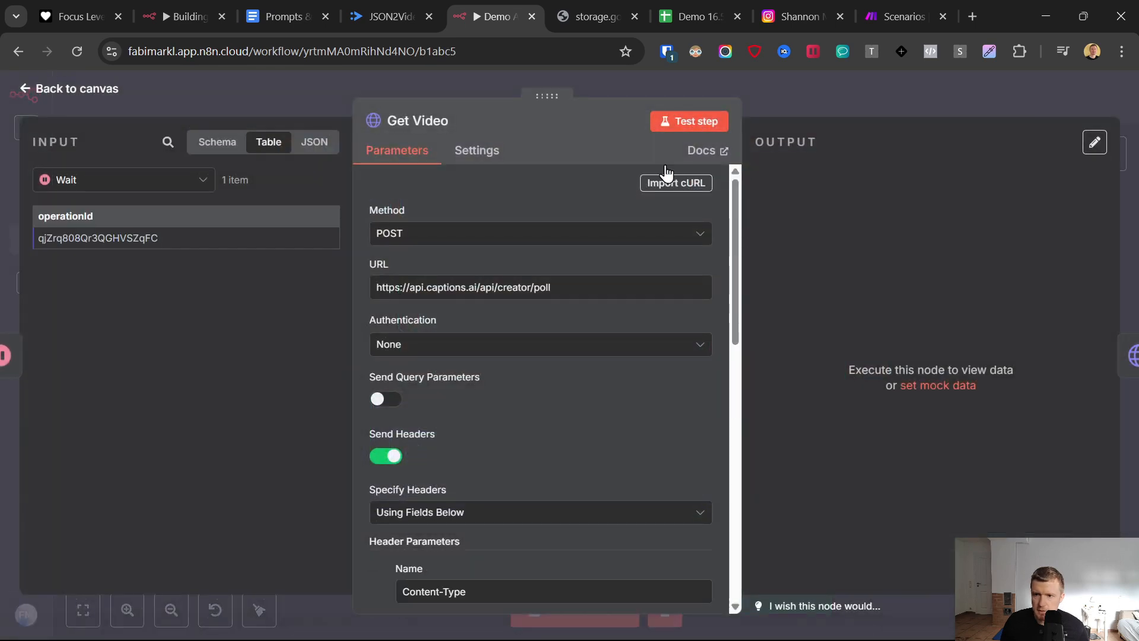
left_click(30, 90)
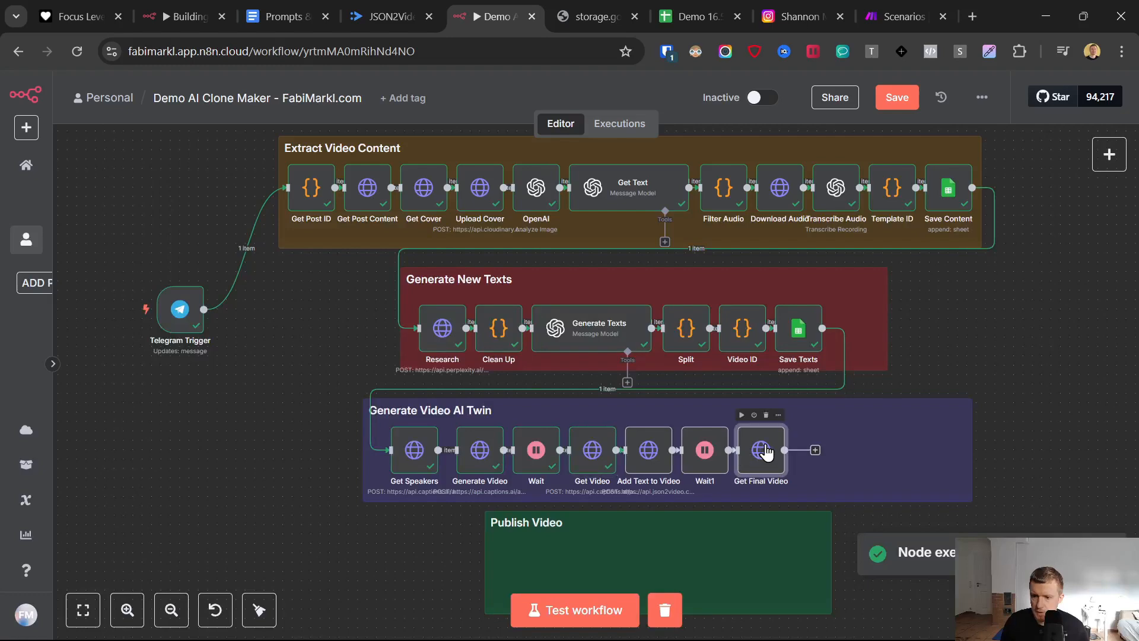
- Test the Get Final Video node and check the movie message in its output
double_click(763, 451)
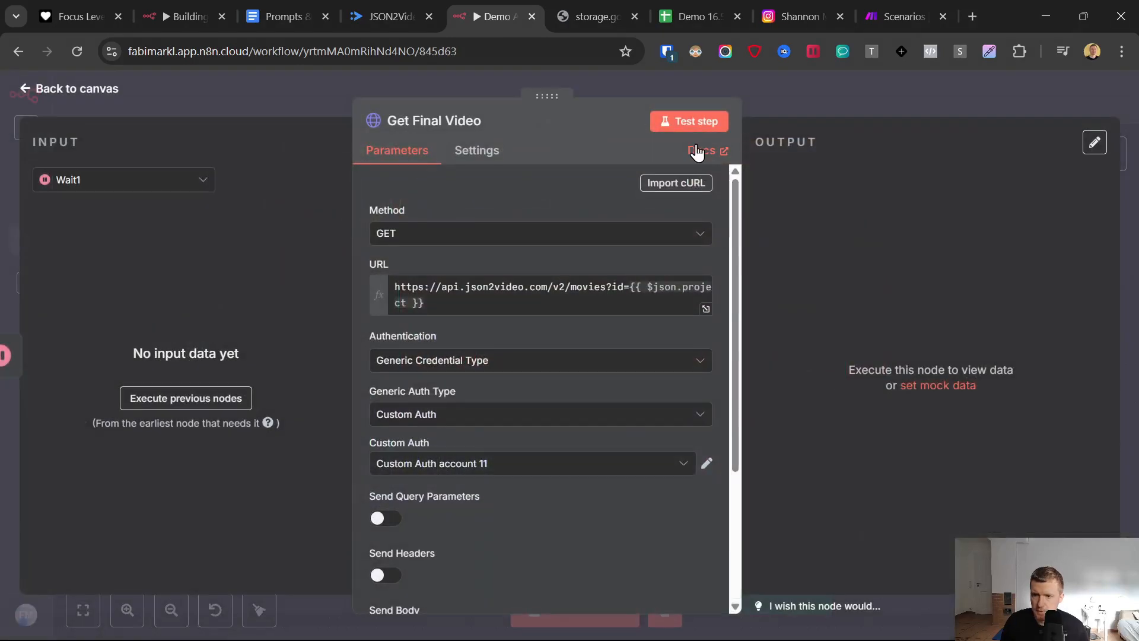
left_click(27, 93)
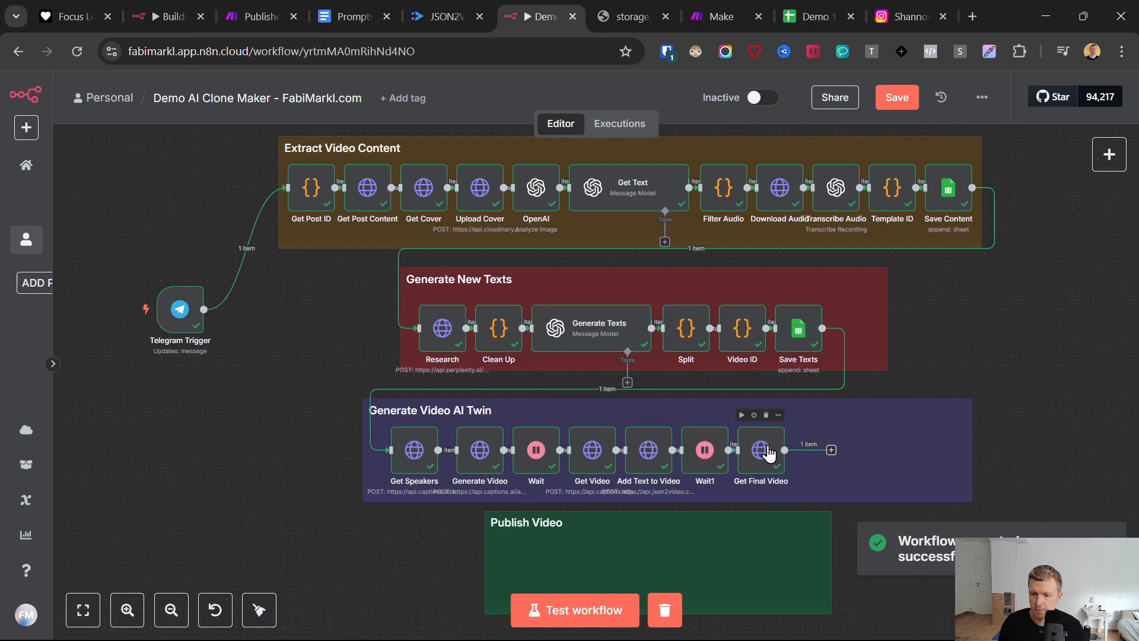
double_click(766, 450)
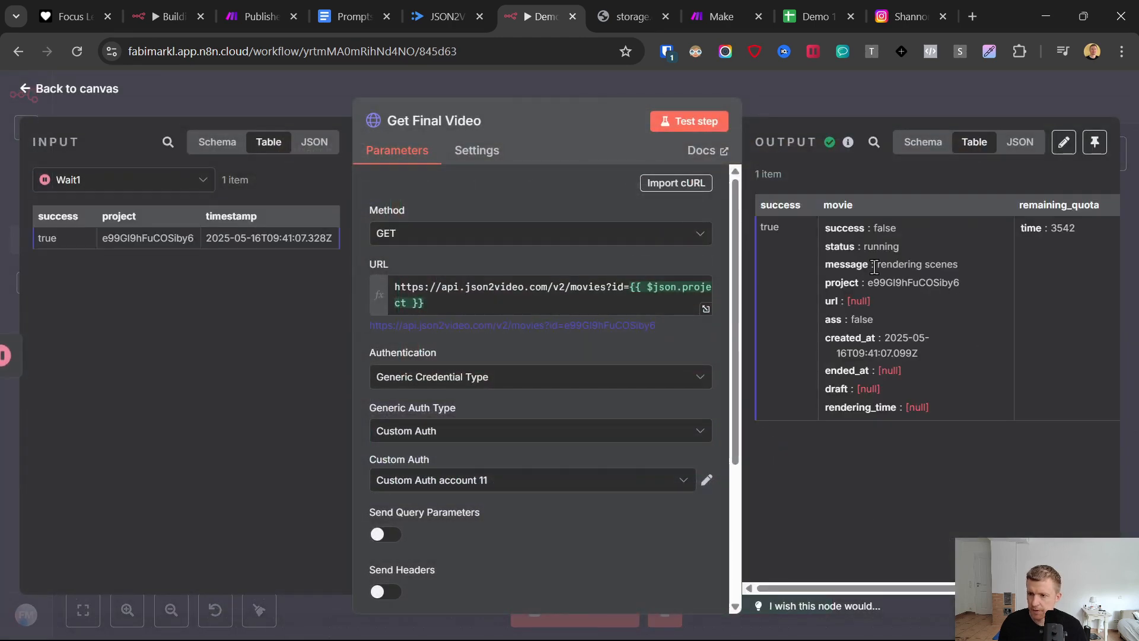
left_click_drag(878, 264, 978, 264)
- Refresh JSON2Video's render logs, check the newest job's status and rendering time, and return to the n8n workflow
left_click(446, 6)
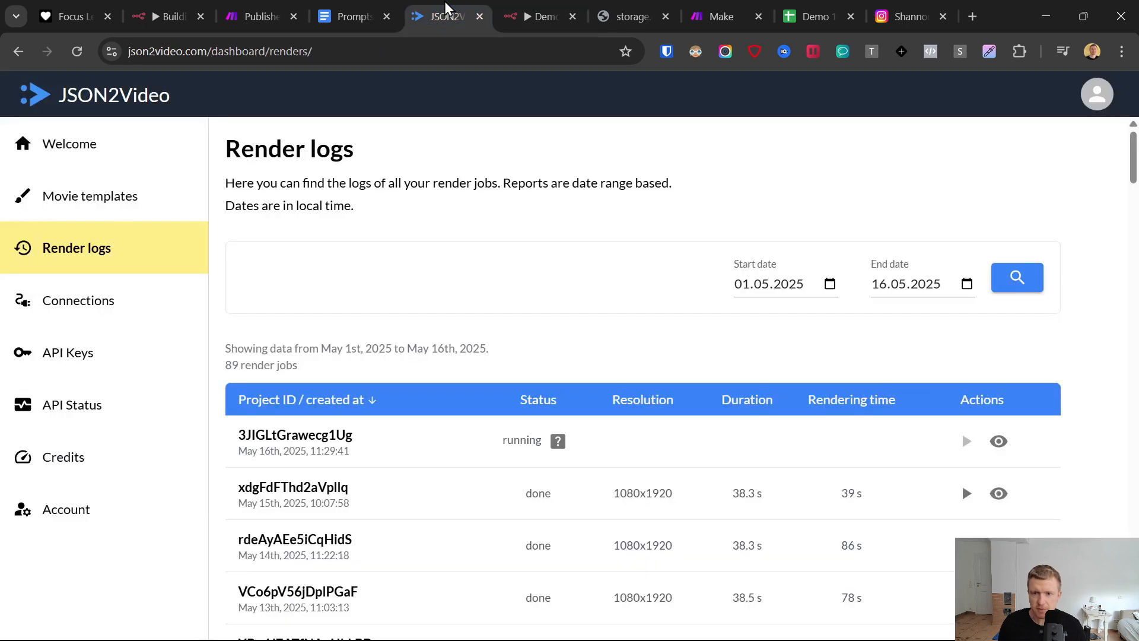
left_click(77, 52)
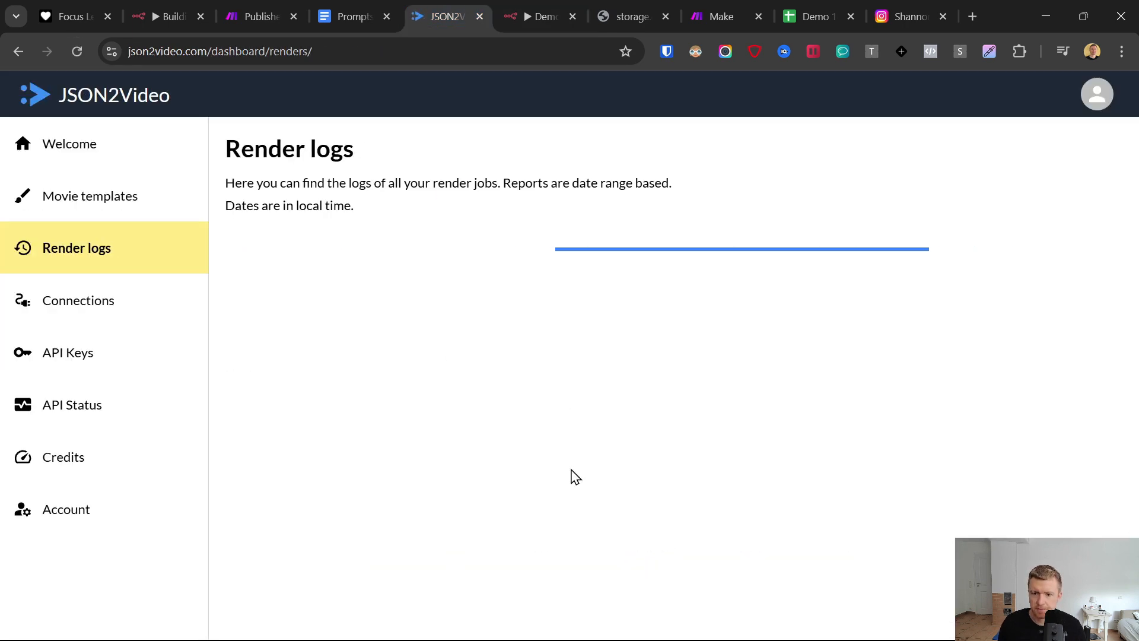
scroll(581, 446, "down", 1)
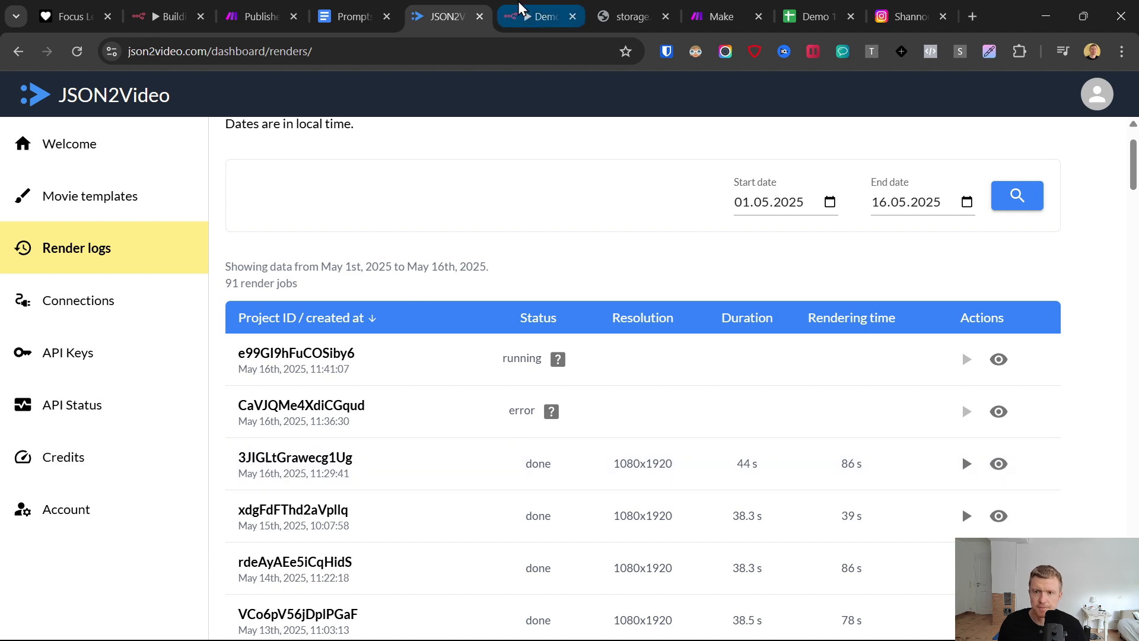
left_click(536, 16)
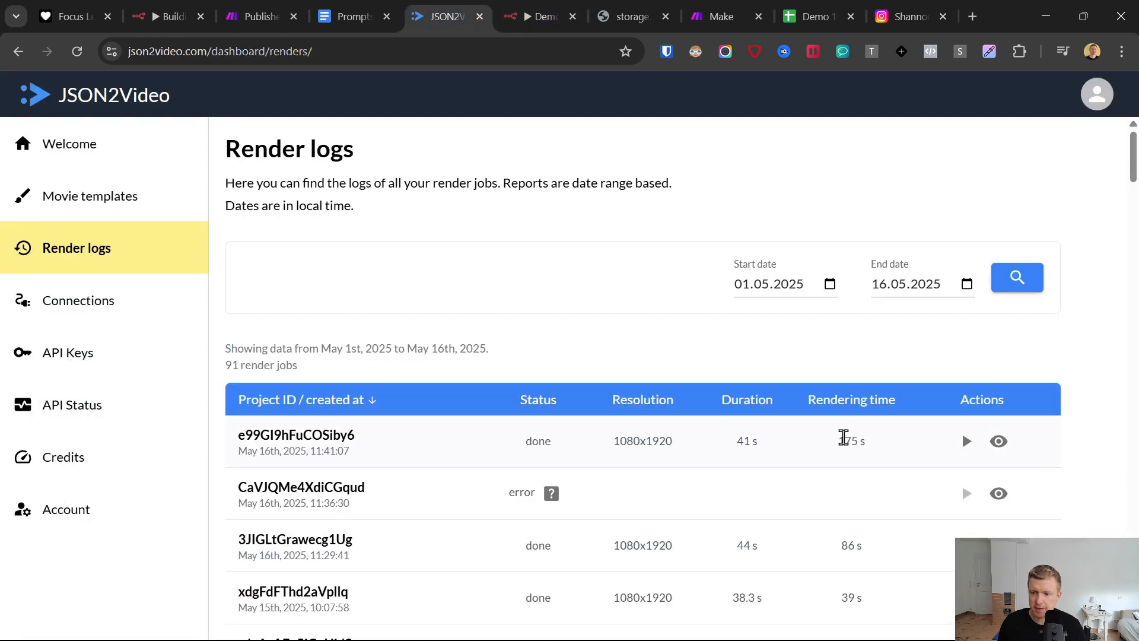
triple_click(843, 437)
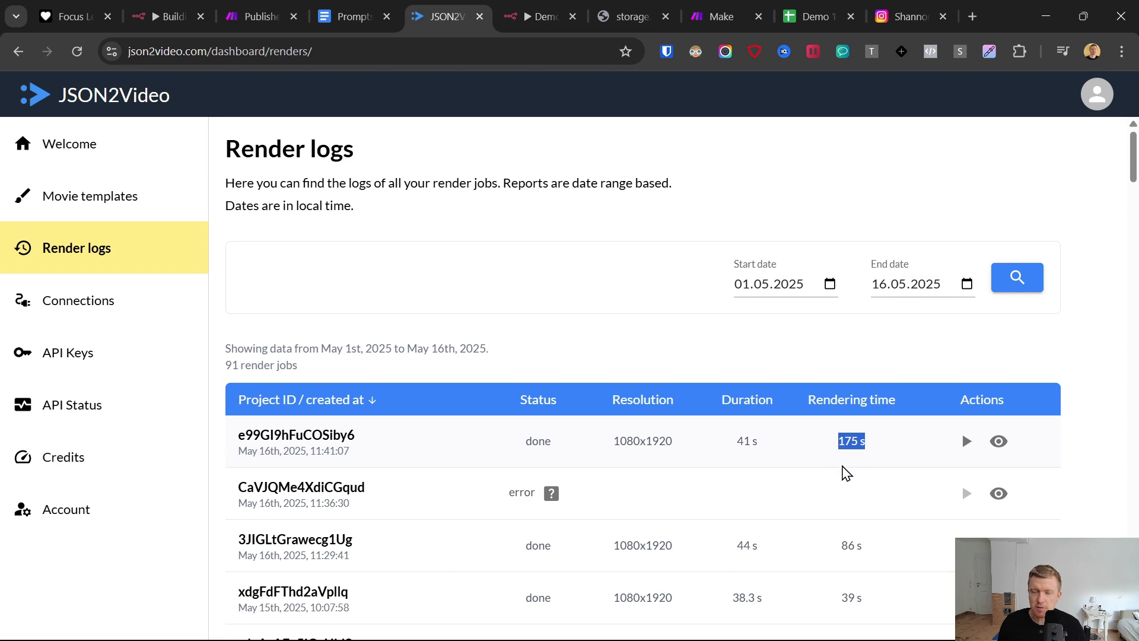
left_click(537, 16)
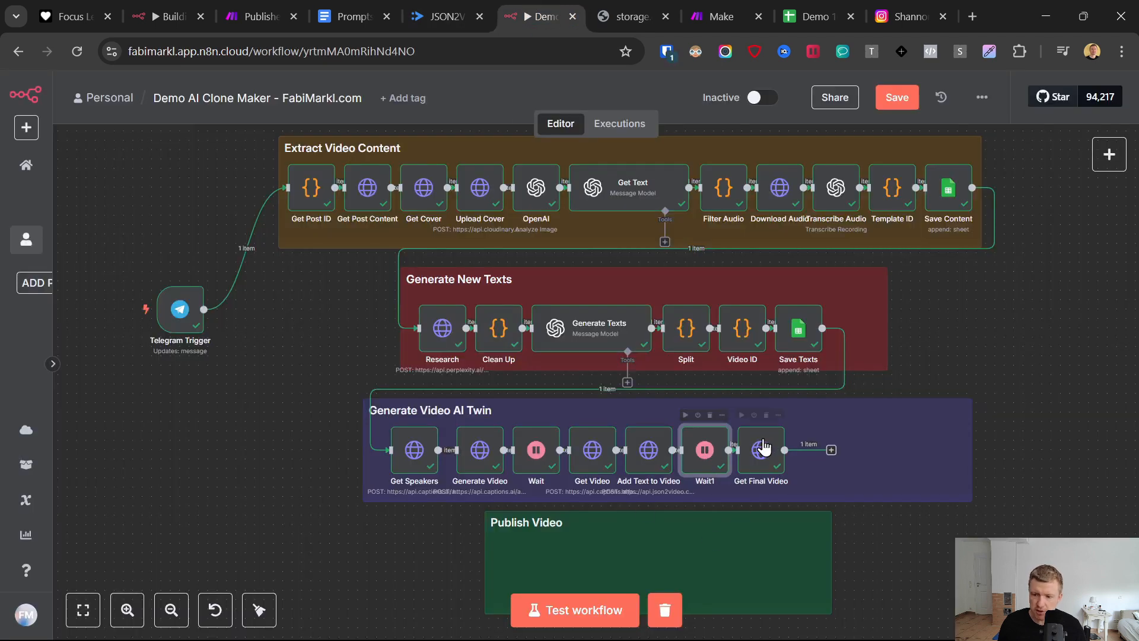
- Set the Wait1 node's wait amount to 3 and its wait unit to Seconds, and return to the canvas
left_click(764, 448)
double_click(745, 439)
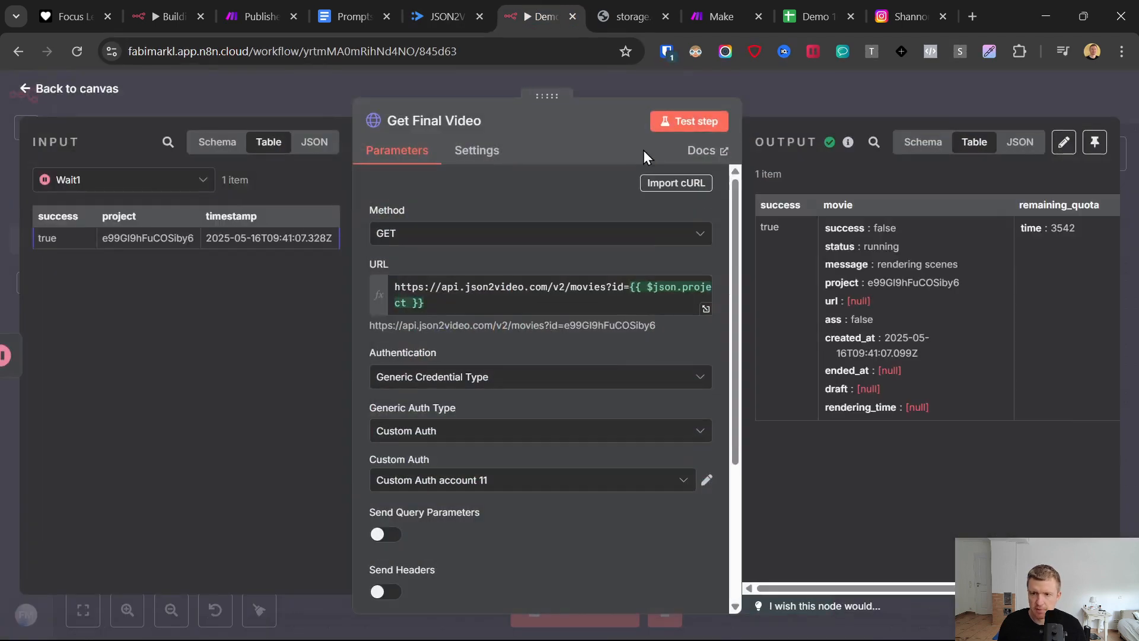
left_click(27, 89)
double_click(715, 460)
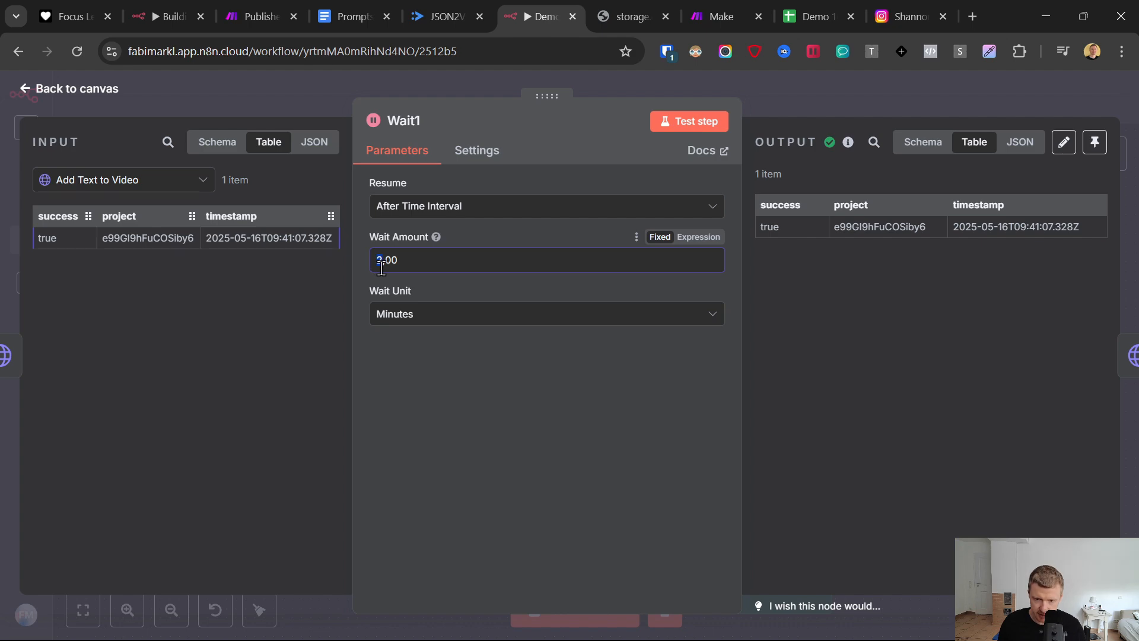
type("3")
left_click(398, 320)
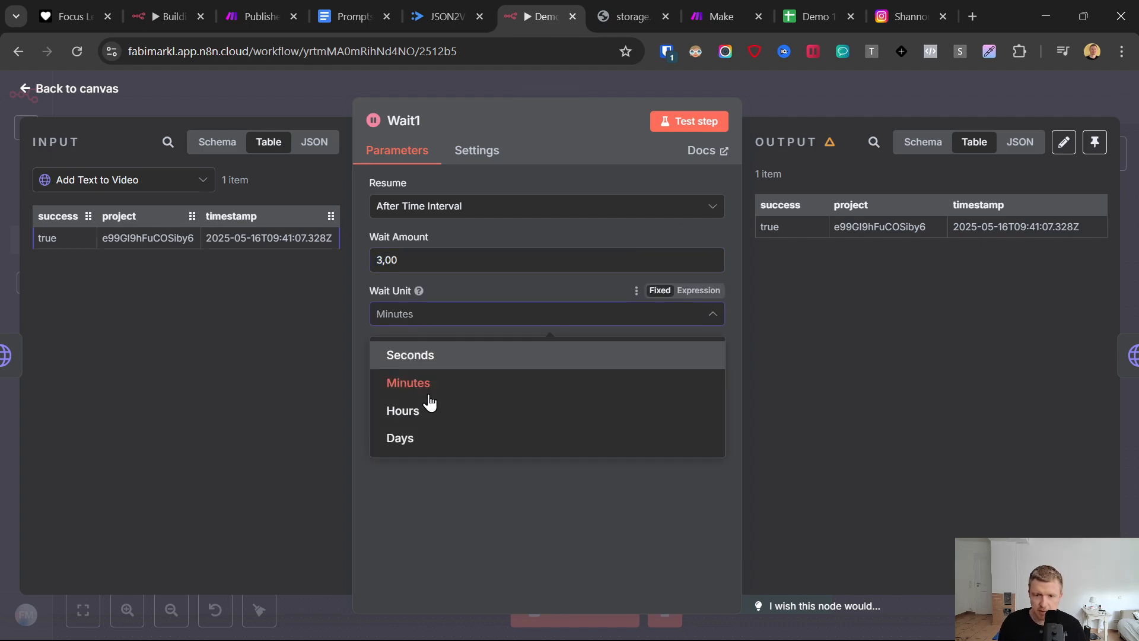
left_click(421, 360)
left_click(28, 89)
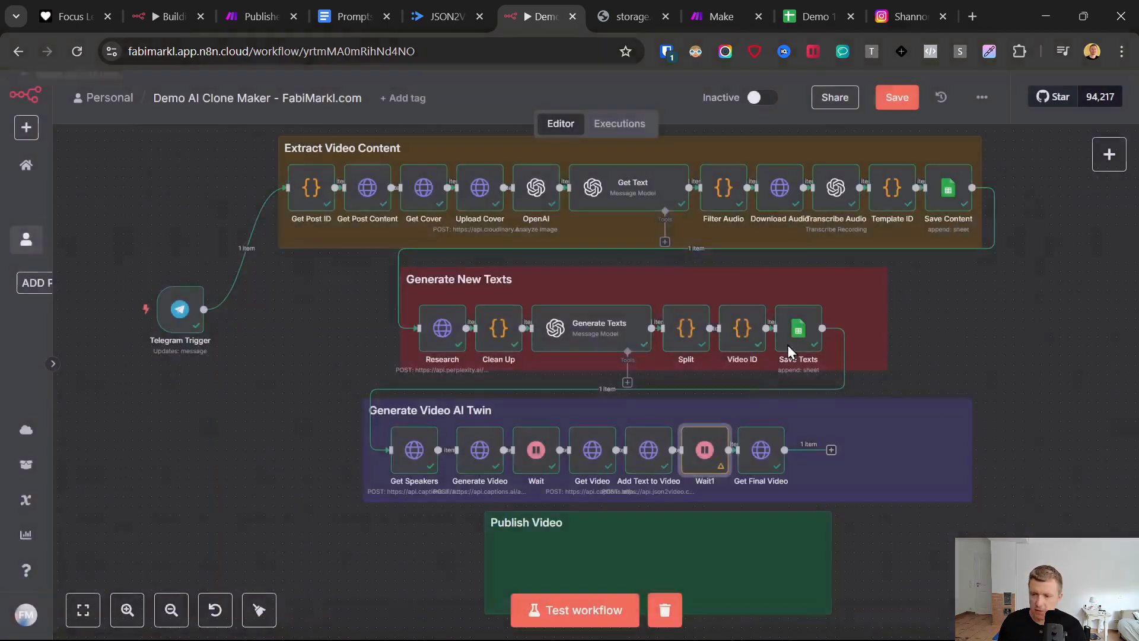
- Test the Get Final Video node again to retrieve the rendered movie
left_click(766, 447)
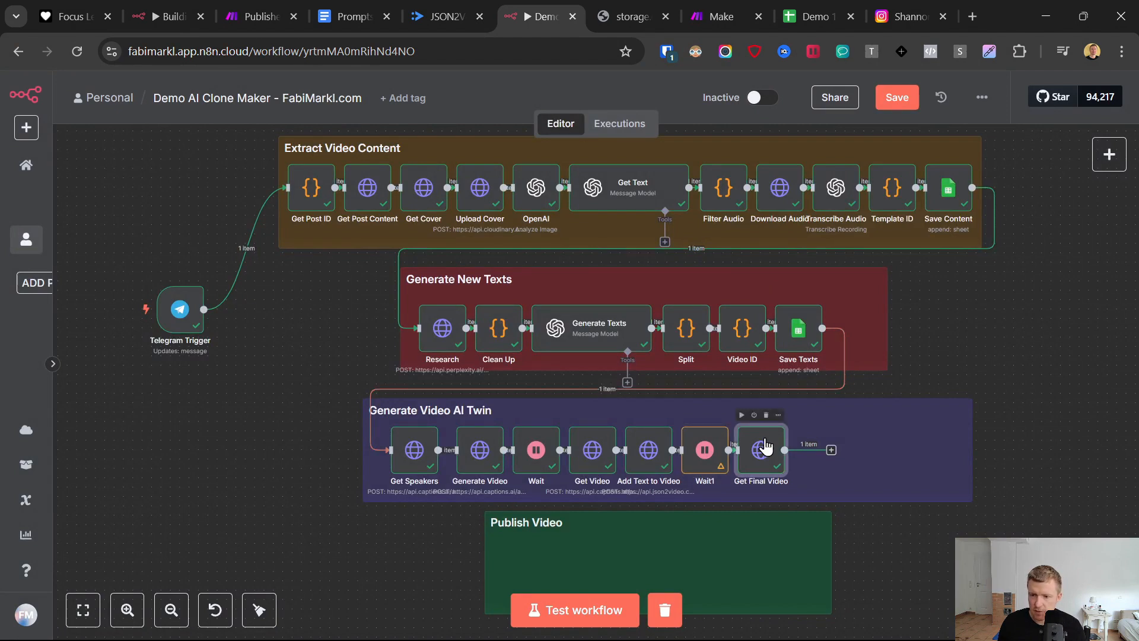
double_click(766, 447)
left_click(689, 121)
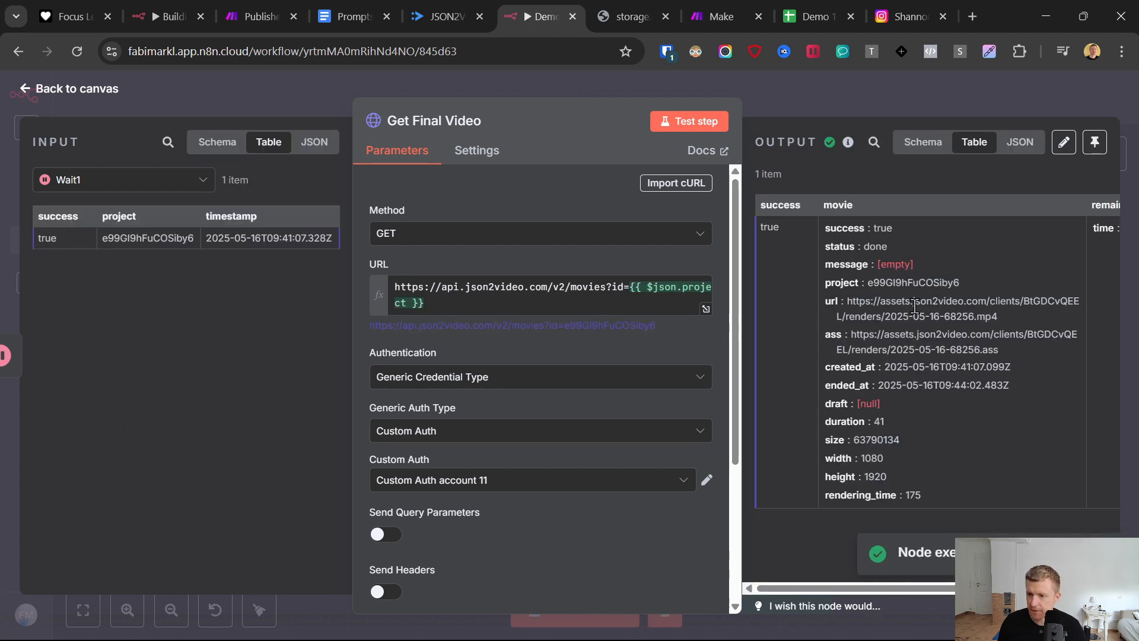
- Open the movie url from the Get Final Video output, preview the rendered video, and return to the workflow canvas
triple_click(915, 306)
left_click(931, 312)
left_click_drag(1007, 319, 848, 301)
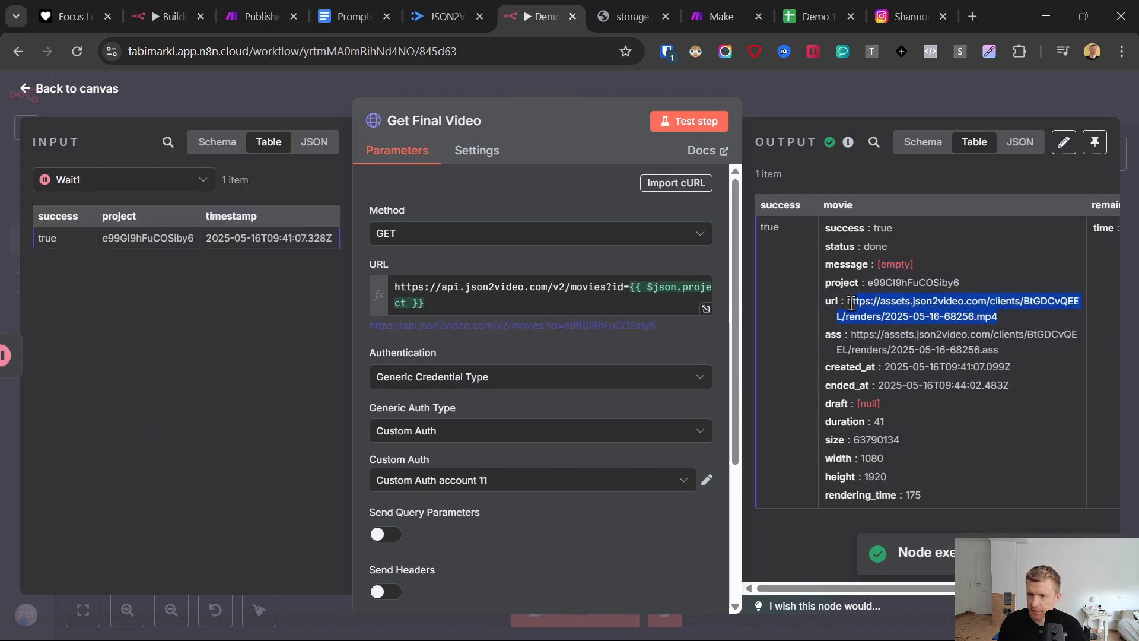
right_click(859, 300)
left_click(669, 365)
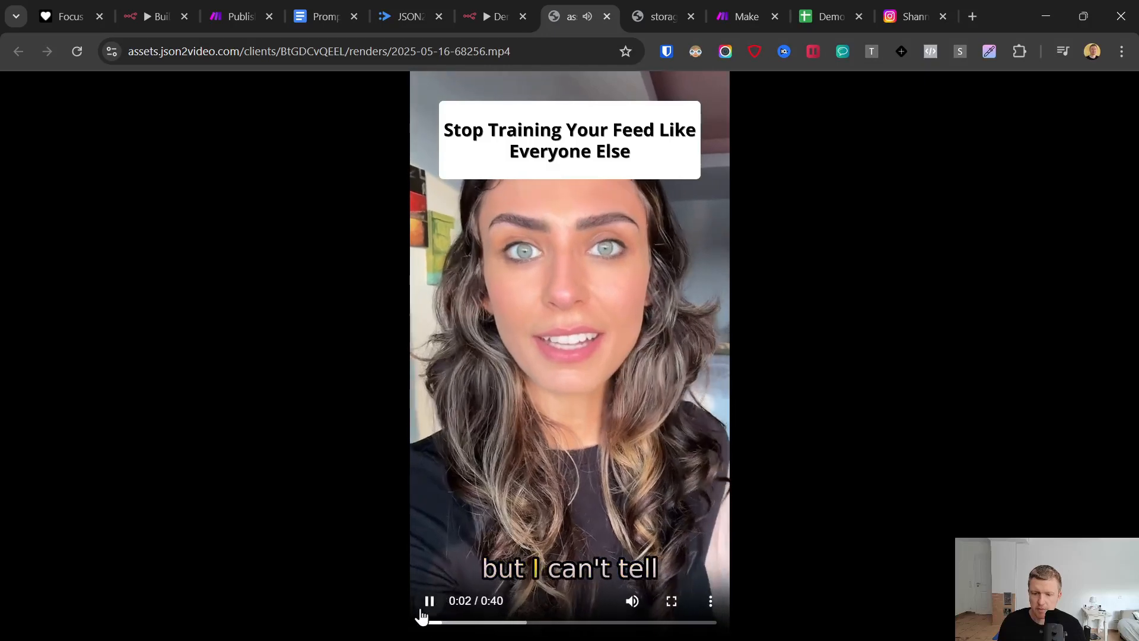
left_click(485, 543)
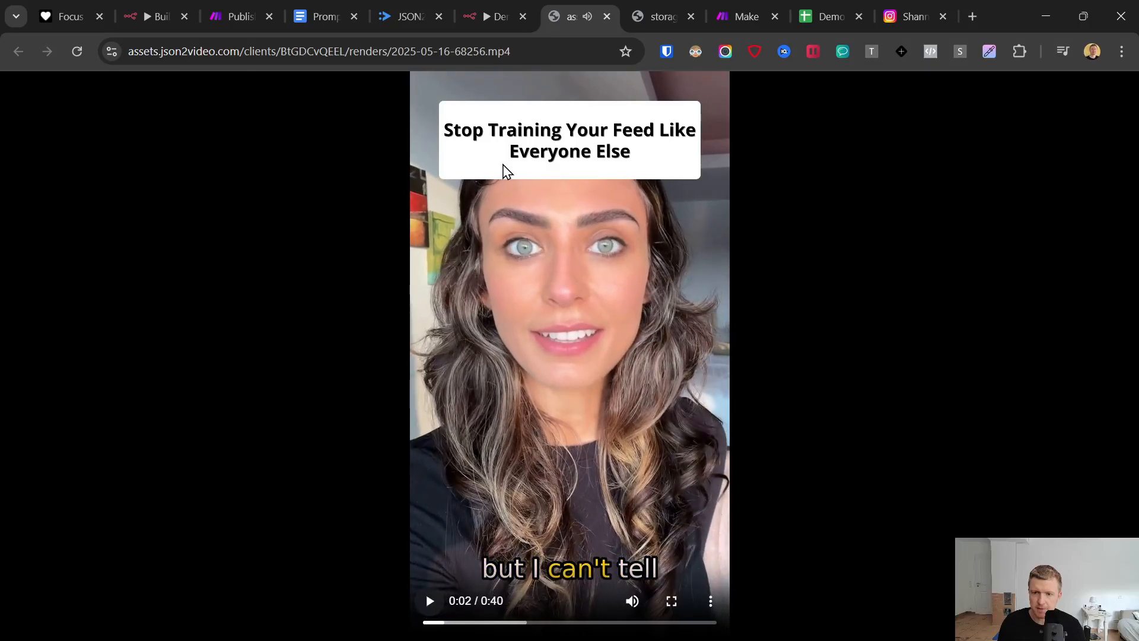
left_click(488, 3)
left_click(26, 90)
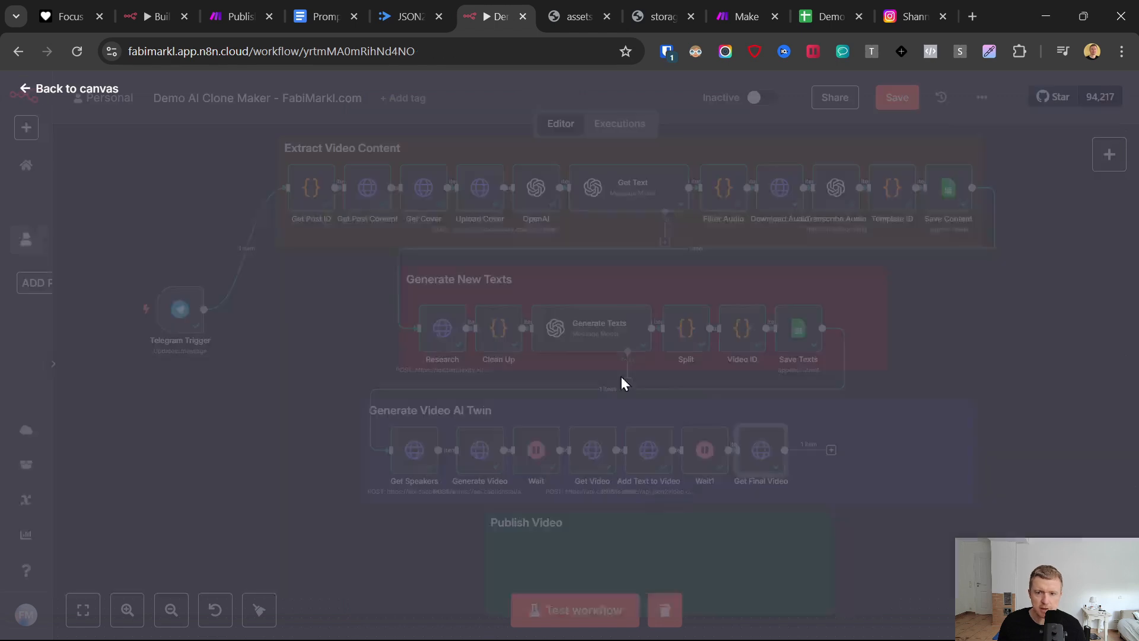
- Set the wait unit to Minutes in both the Wait1 node and the Wait node
double_click(705, 455)
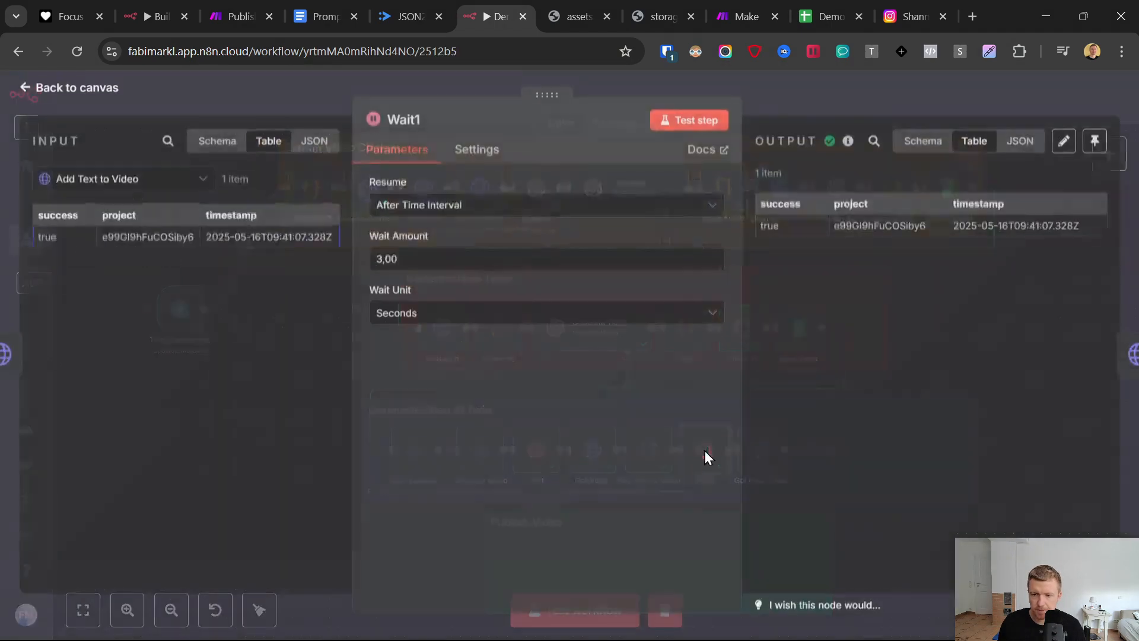
left_click(419, 319)
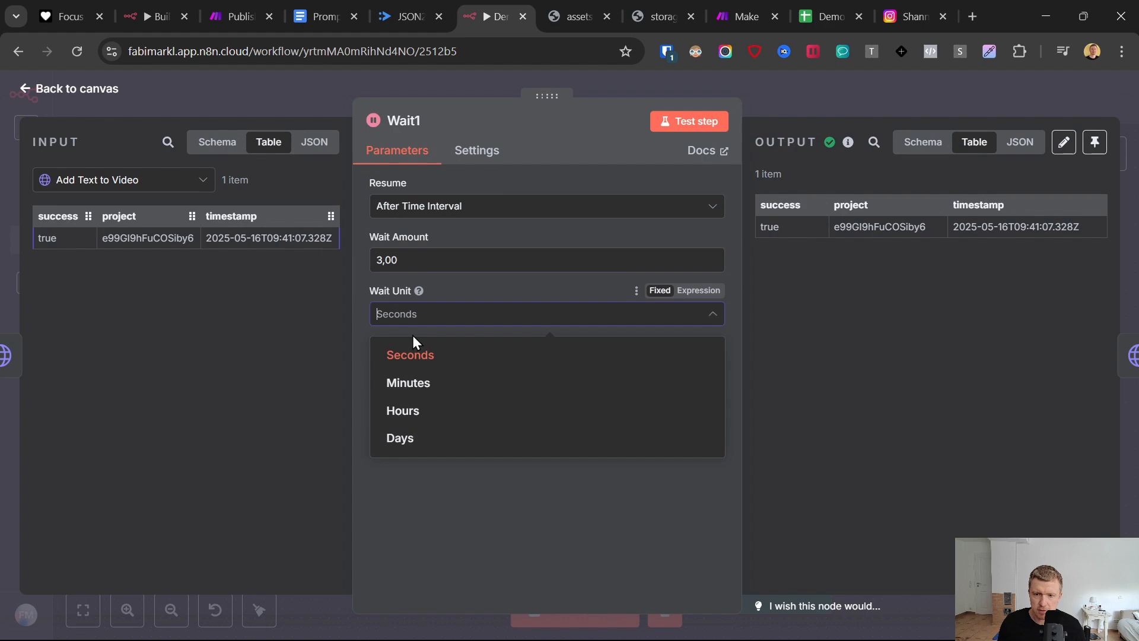
left_click(415, 382)
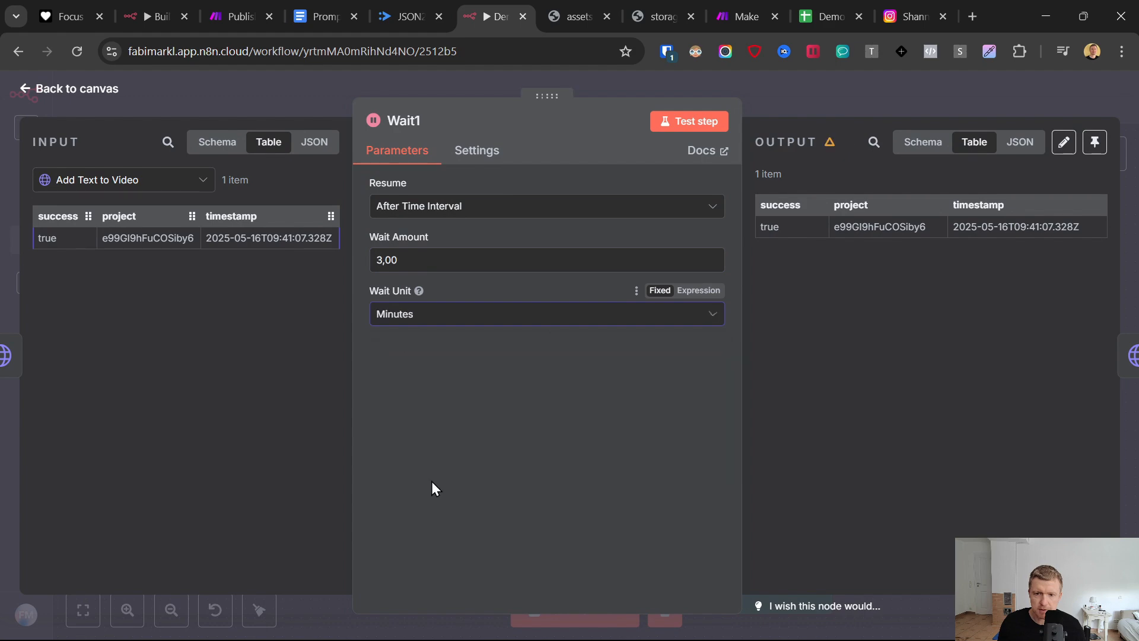
left_click(24, 90)
double_click(538, 456)
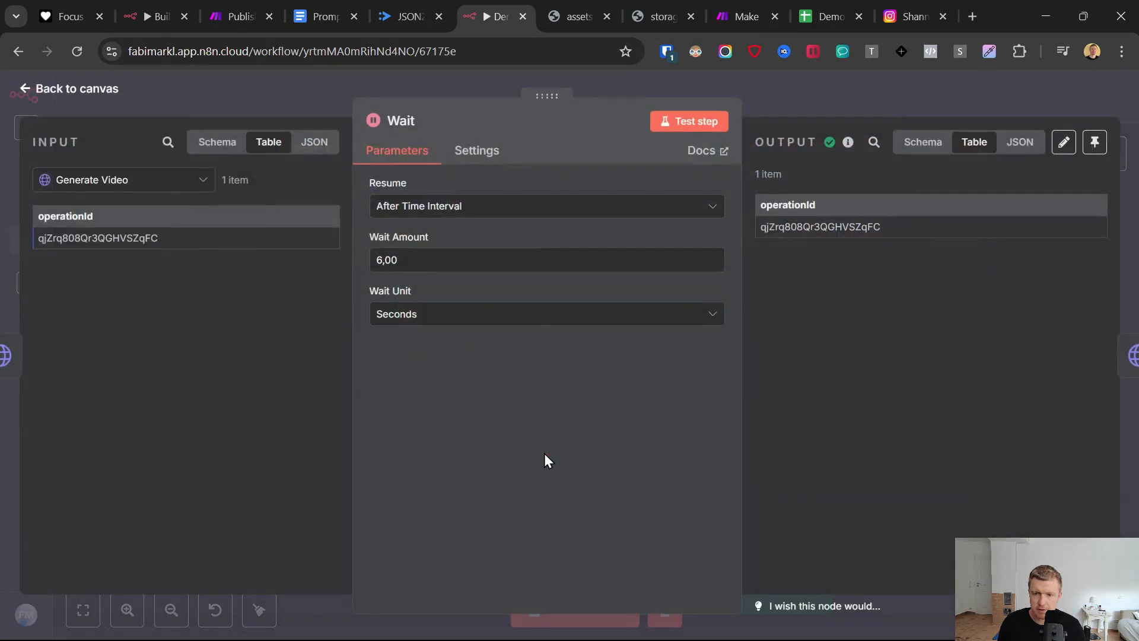
left_click(388, 319)
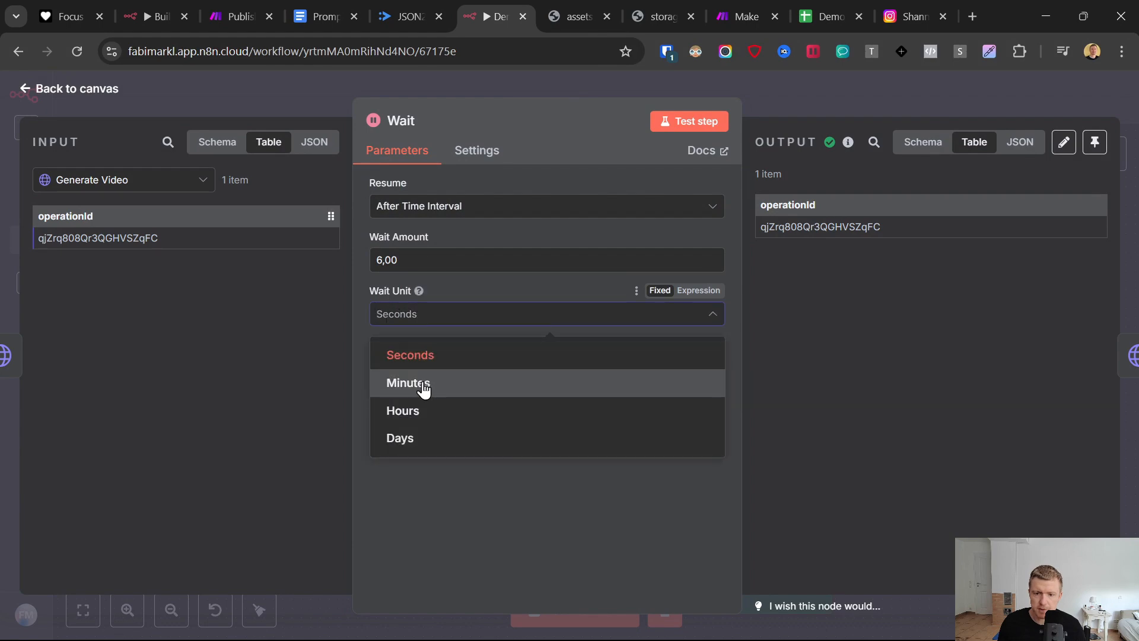
left_click(404, 383)
left_click(29, 89)
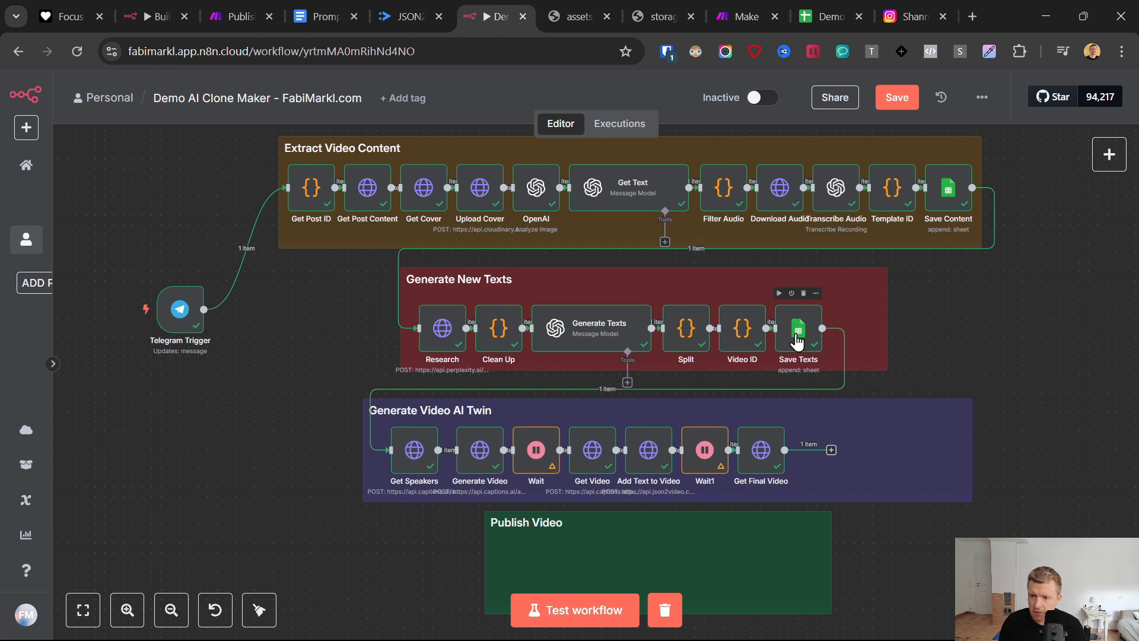
- Duplicate the Save Texts node and connect the copy directly after Get Final Video
right_click(798, 336)
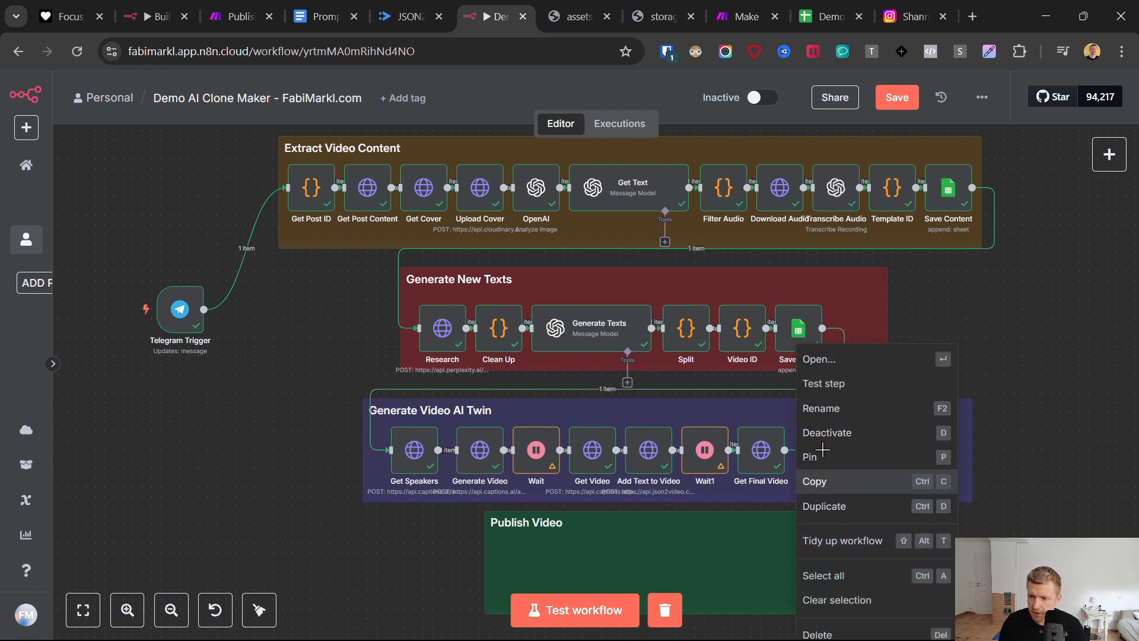
left_click(908, 506)
left_click_drag(945, 599, 887, 478)
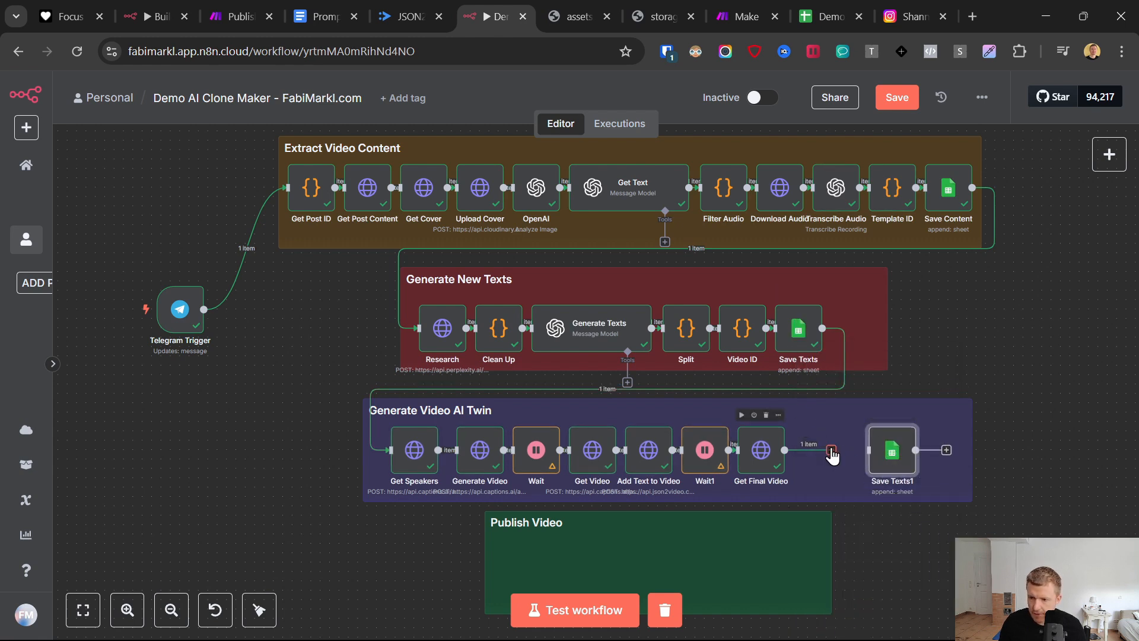
mouse_move(831, 449)
left_mouse_down()
mouse_move(880, 461)
mouse_move(816, 450)
left_mouse_up()
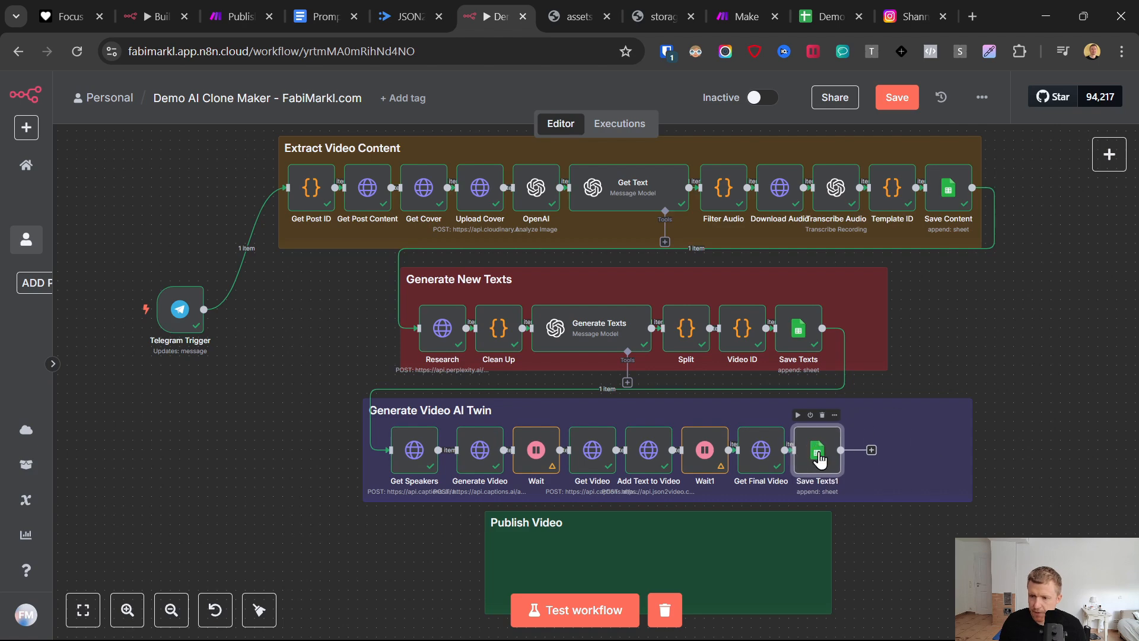
- Set the duplicated sheet node's operation to Update Row, with Video ID as the column to match on
double_click(817, 450)
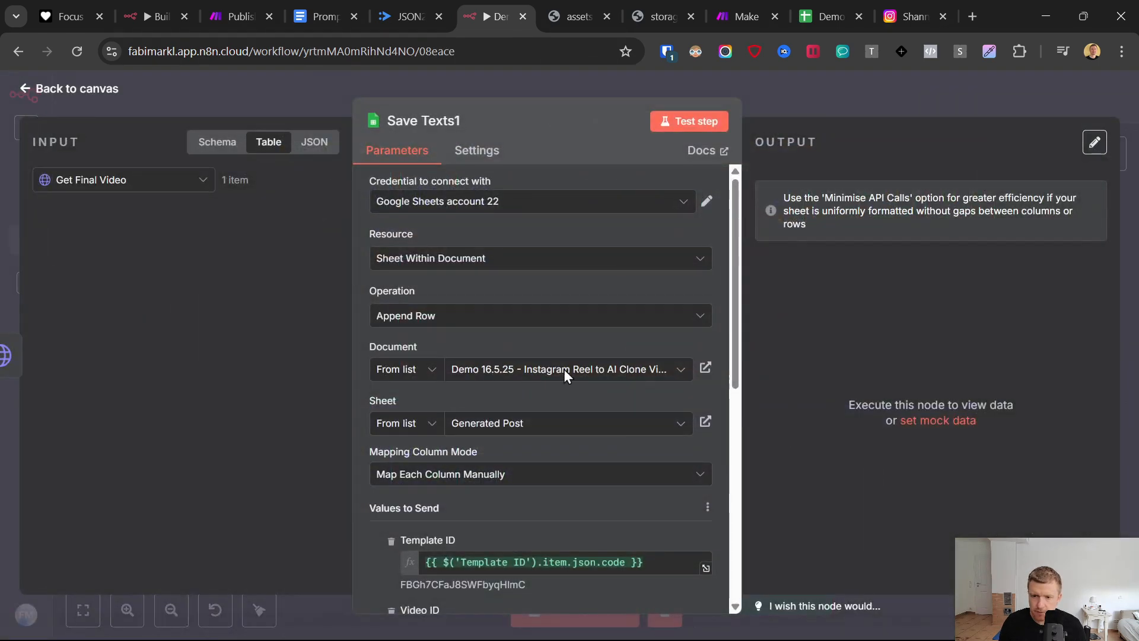
left_click(419, 321)
scroll(484, 442, "down", 2)
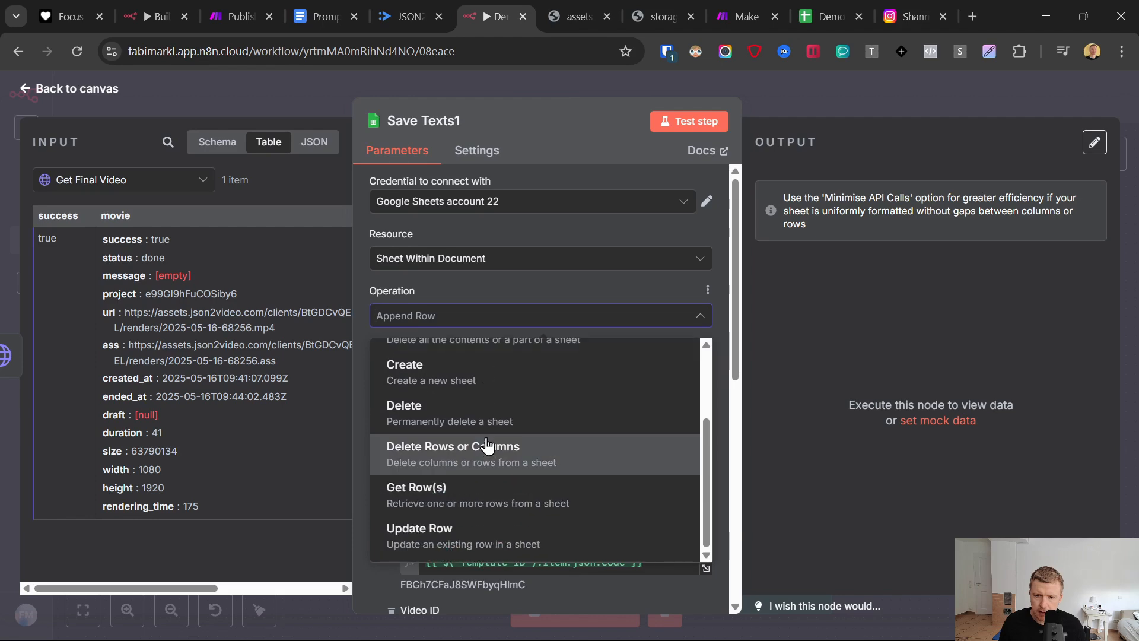
left_click(443, 539)
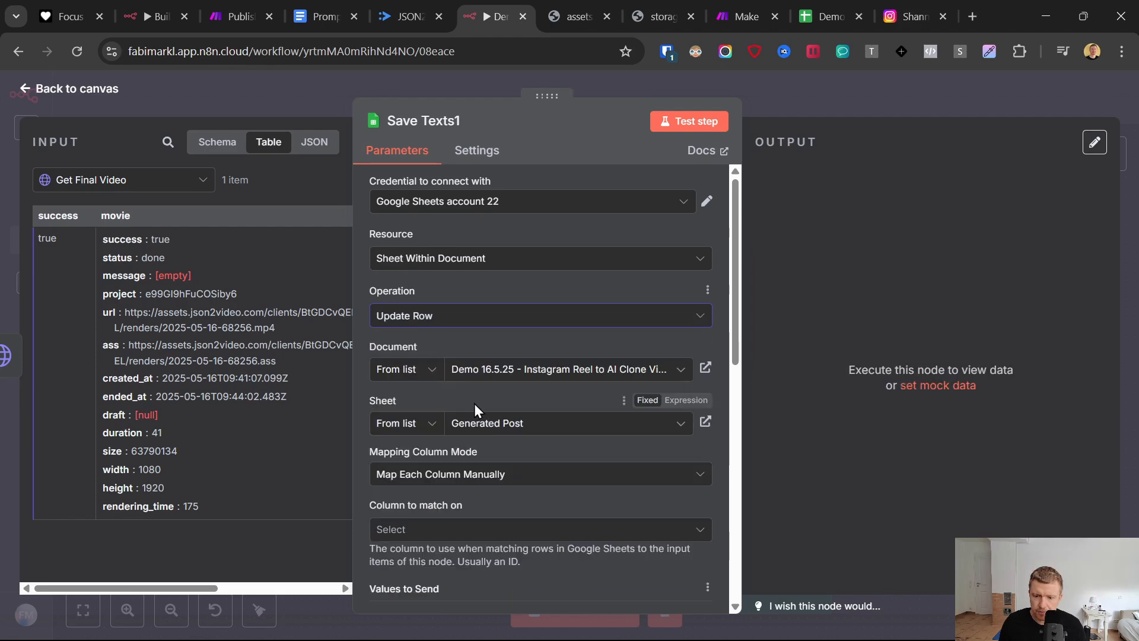
left_click(406, 529)
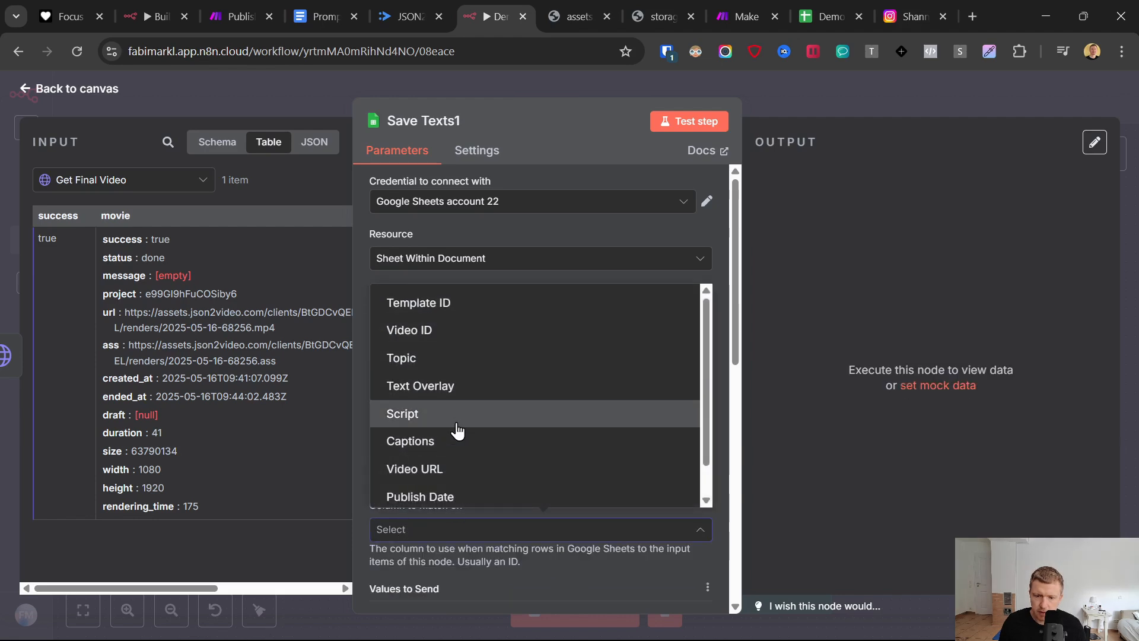
left_click(438, 338)
- Replace the Video ID match value with the code output of the Video ID node
left_click(469, 477)
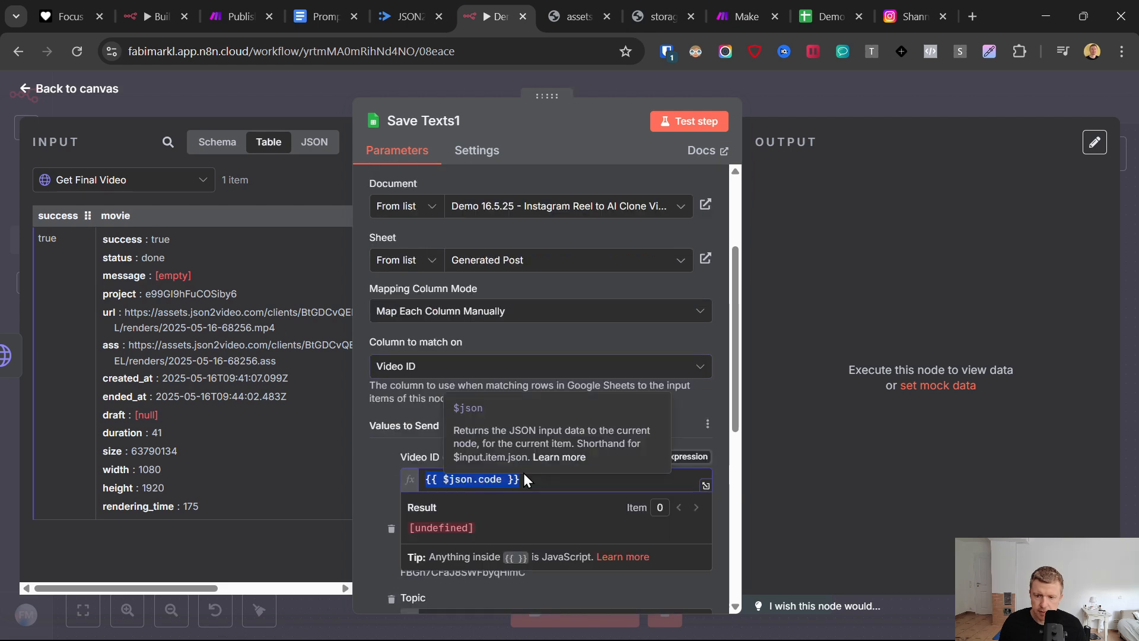
key("ctrl+a")
key("BackSpace")
left_click(88, 185)
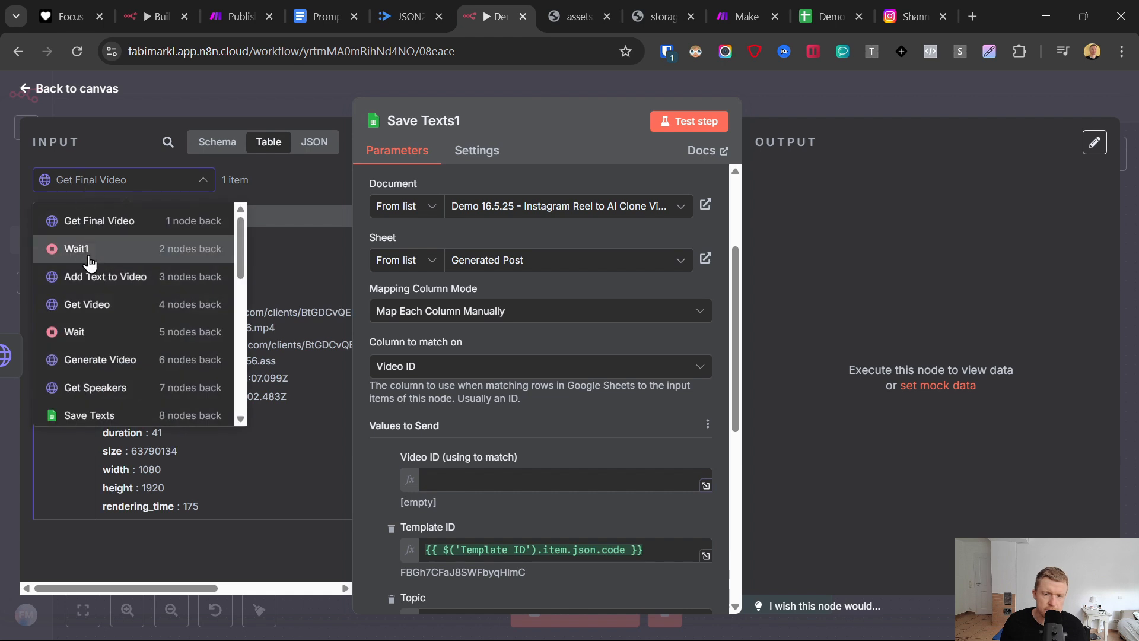
scroll(140, 332, "down", 3)
left_click(132, 360)
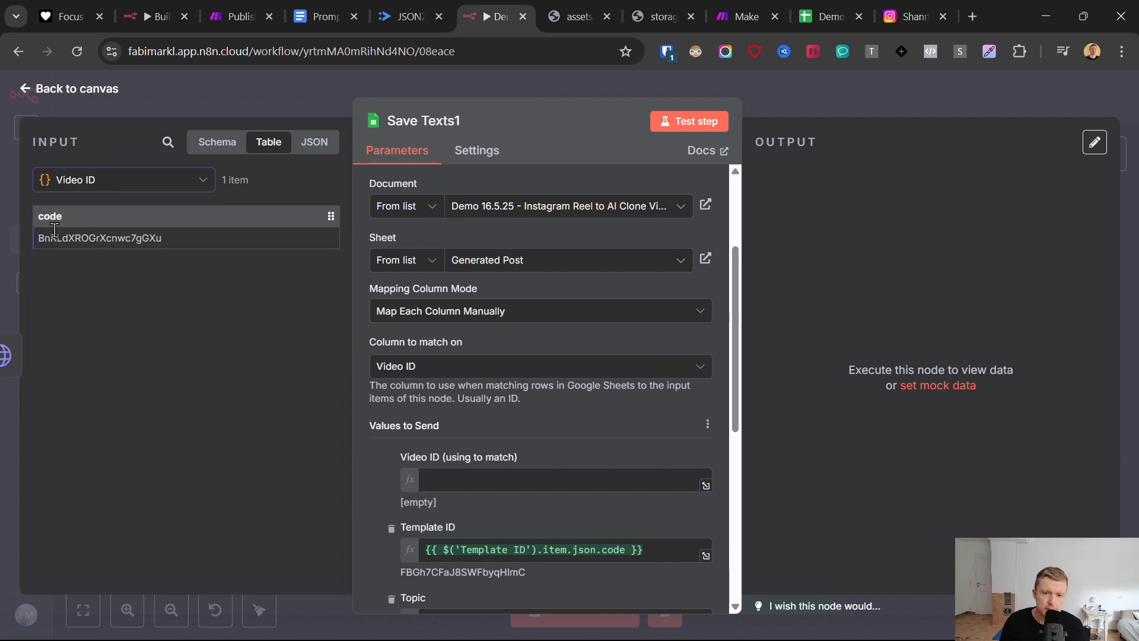
left_click_drag(50, 216, 451, 479)
left_click(581, 433)
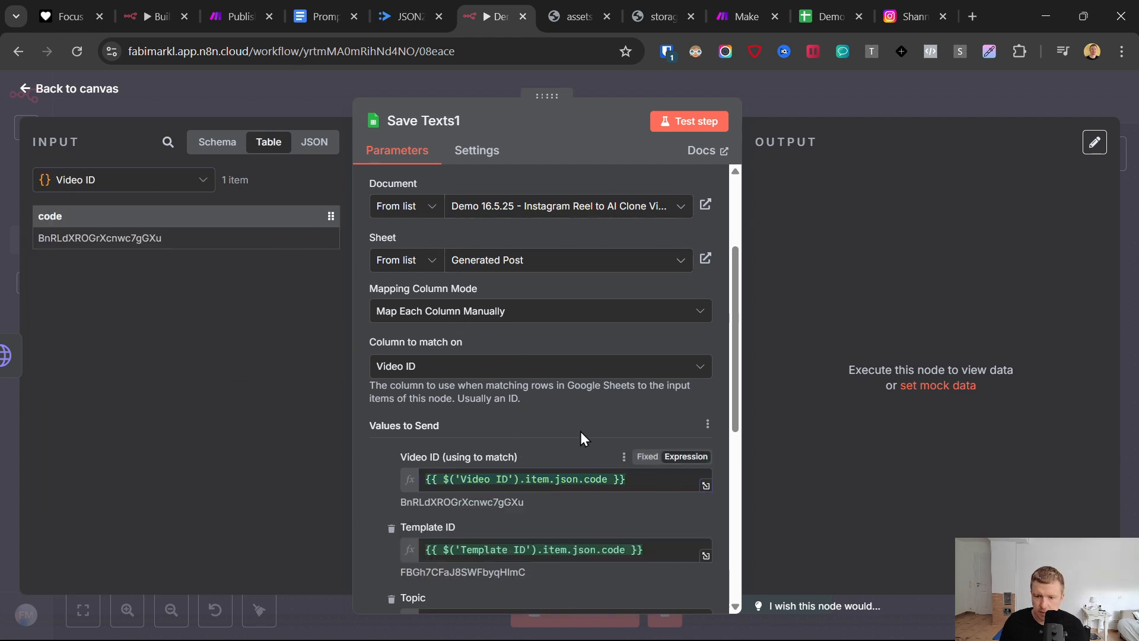
- Remove the Template ID, Topic, Text Overlay, Script and Captions columns from the values to send
scroll(543, 429, "down", 2)
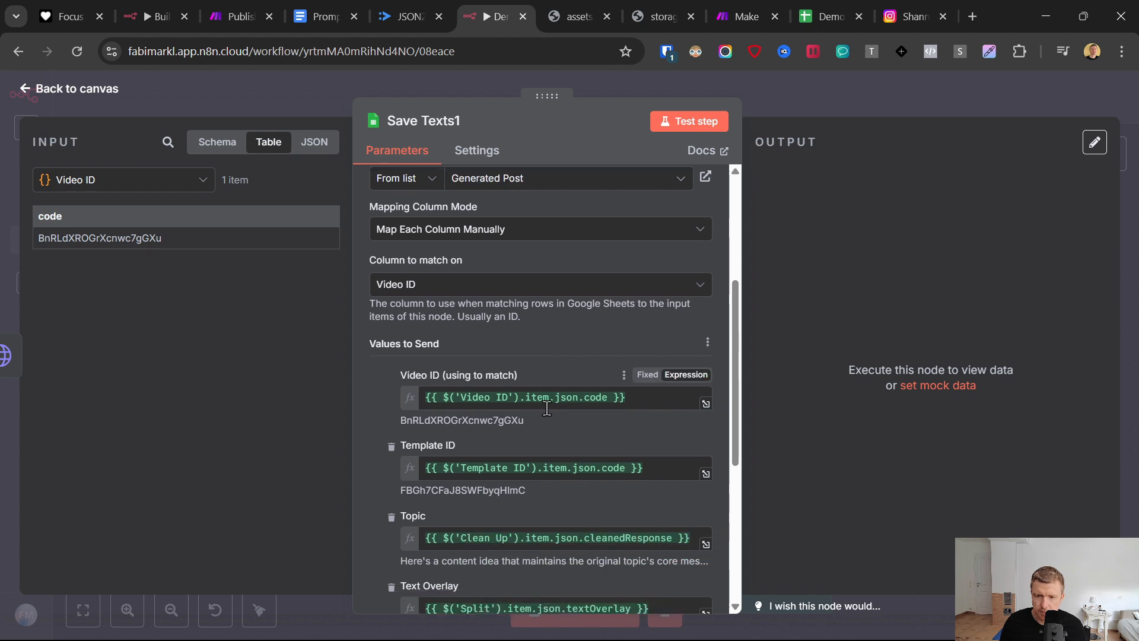
left_click(391, 449)
left_click(391, 449)
left_click(391, 449)
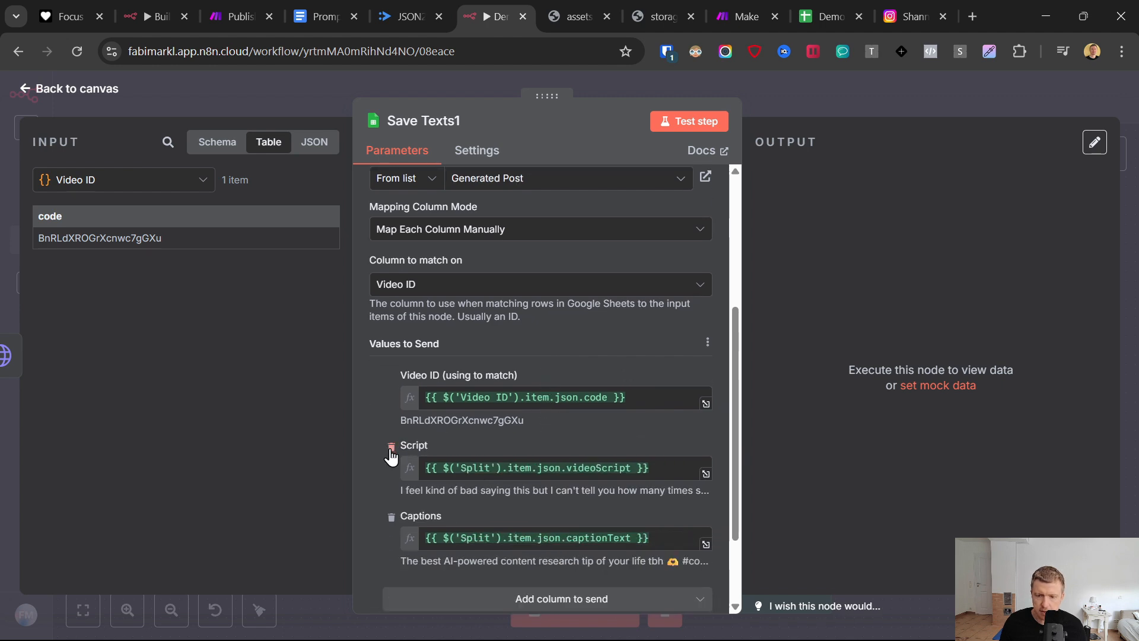
left_click(391, 449)
left_click(391, 449)
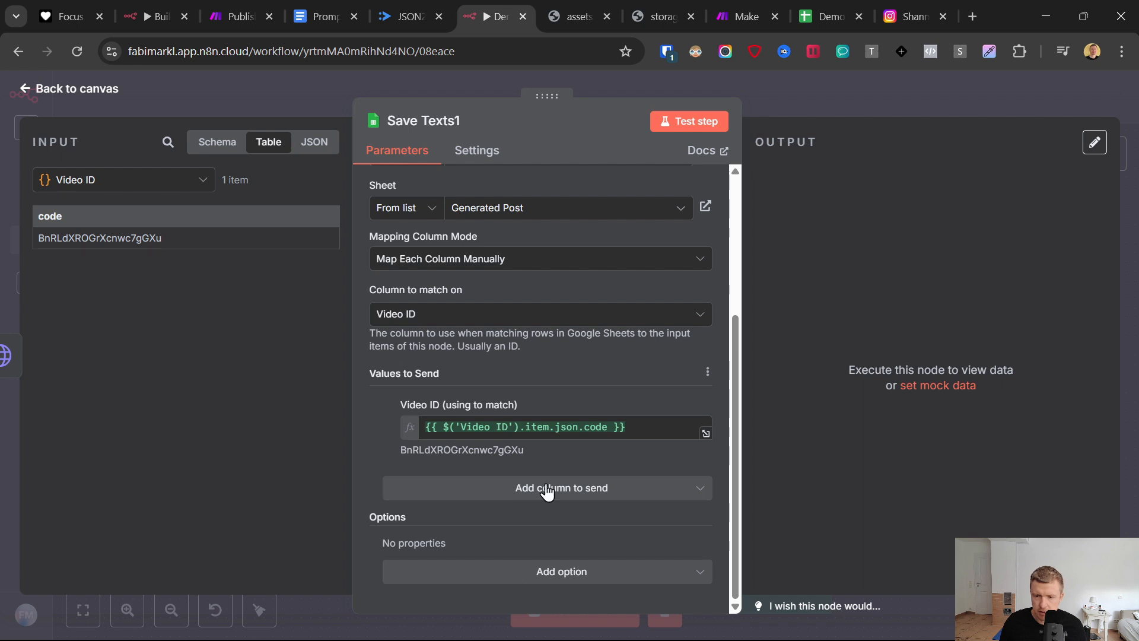
- Add the Video URL column to the values to send and map it to the movie url from Get Final Video
left_click(546, 488)
left_click(470, 398)
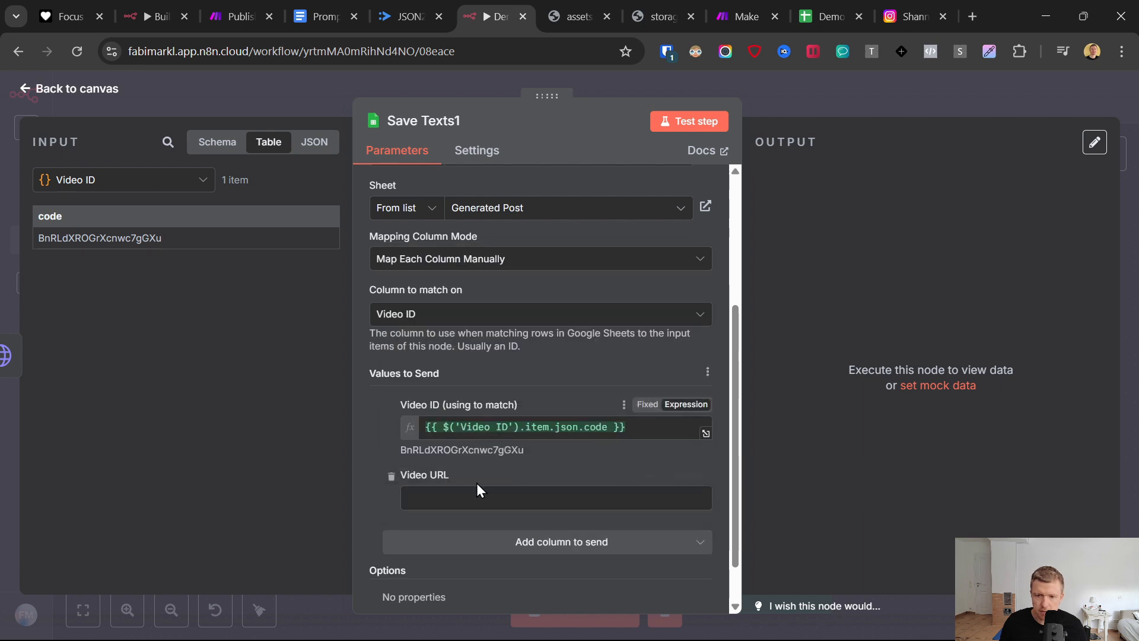
left_click(112, 180)
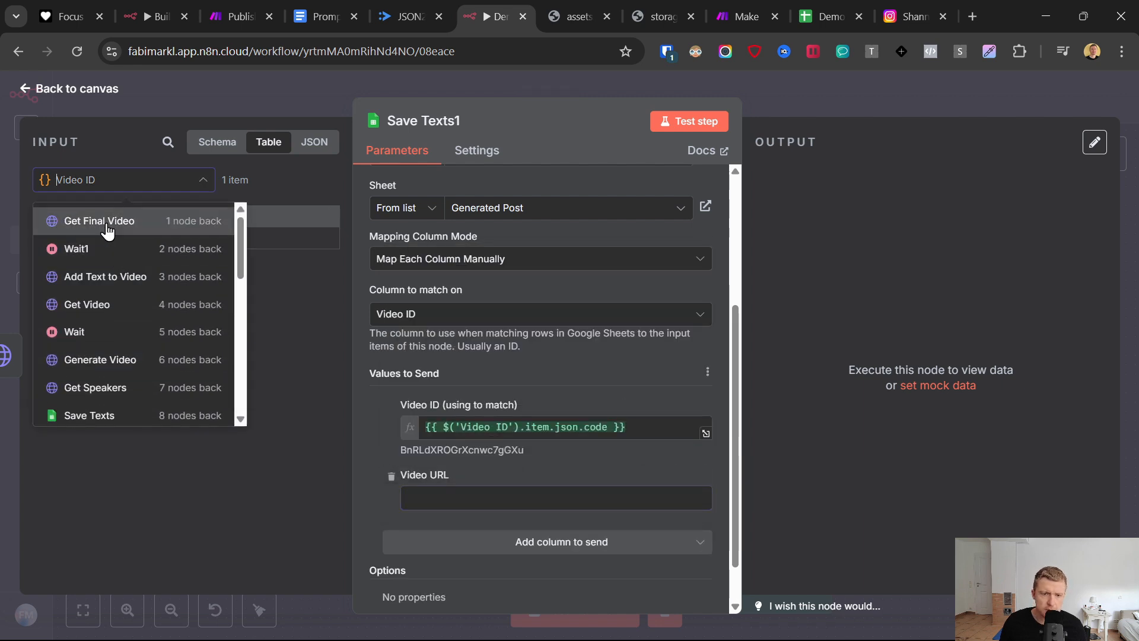
left_click(107, 231)
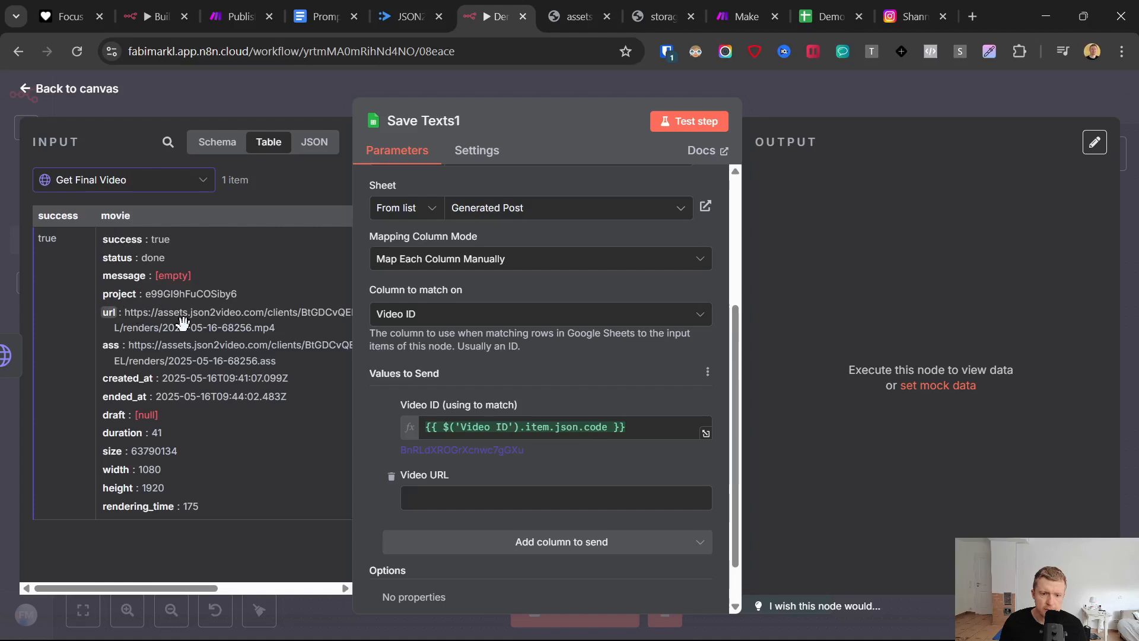
left_click_drag(183, 322, 432, 499)
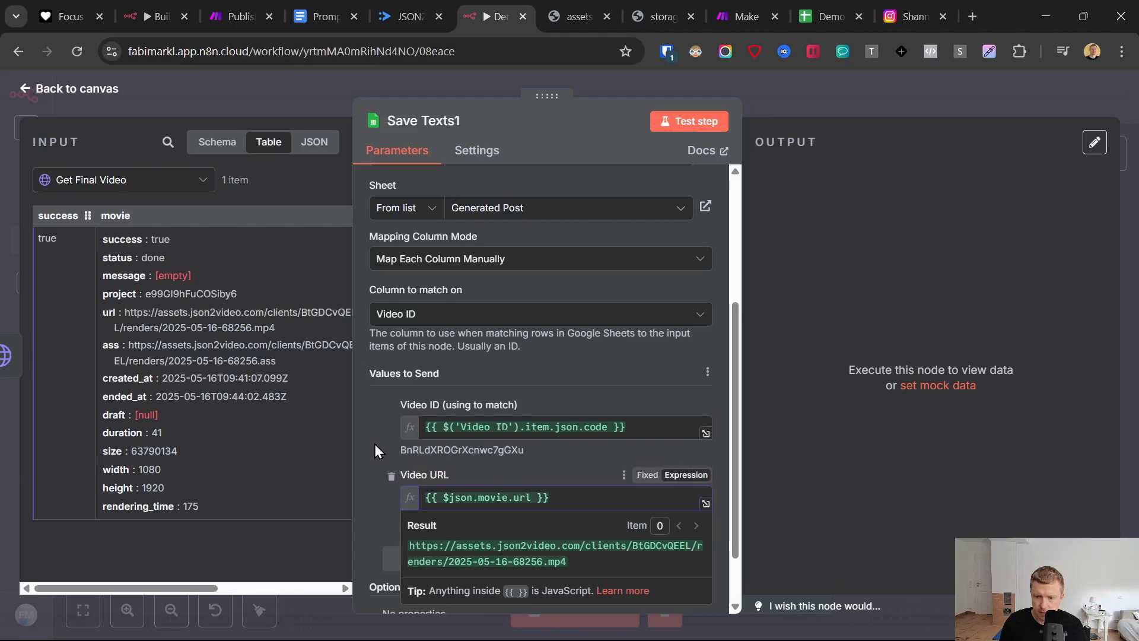
- Switch to the Google Sheets demo file and check the Video URL column on the Generated Post sheet
left_click(822, 10)
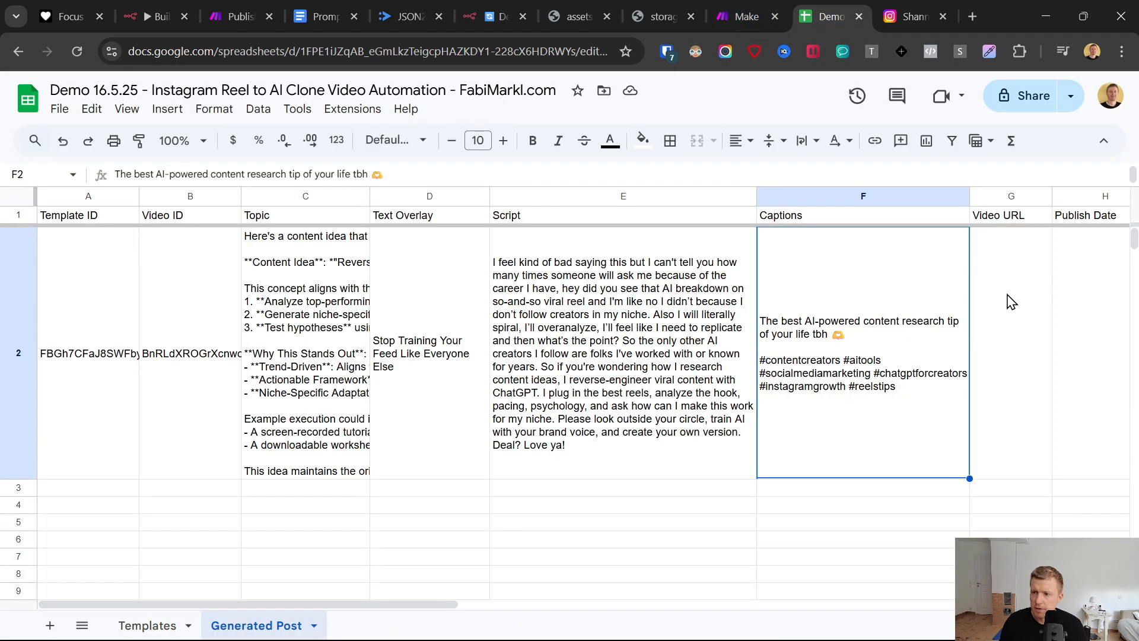
left_click(1011, 302)
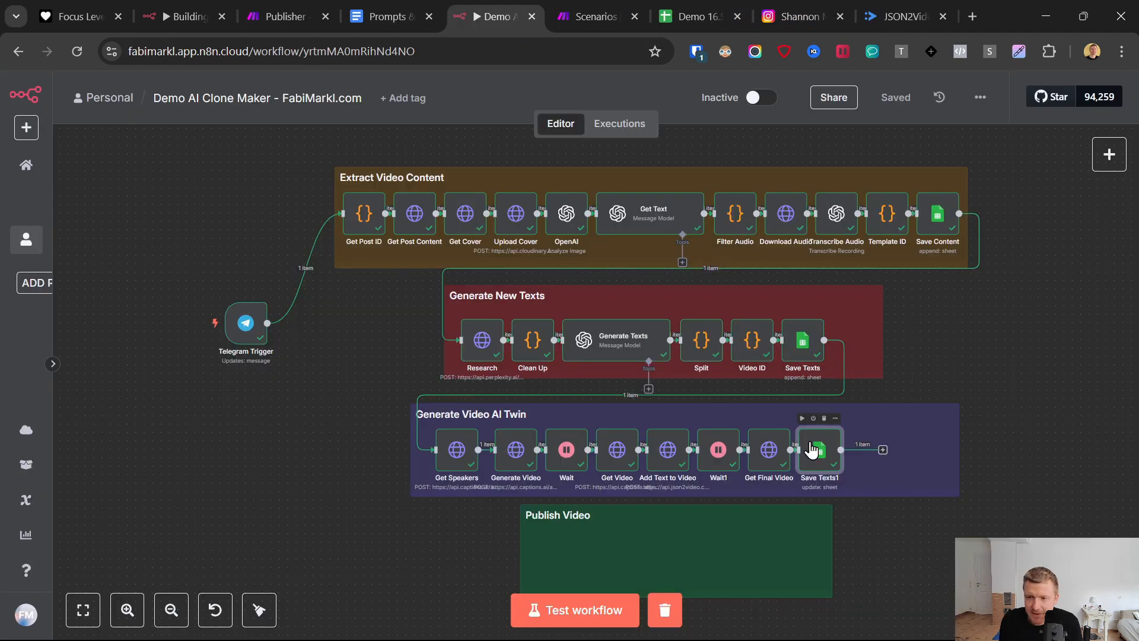
- Inspect the Save Texts1 node's output and check the newest job's rendering time in the JSON2Video render logs
double_click(812, 450)
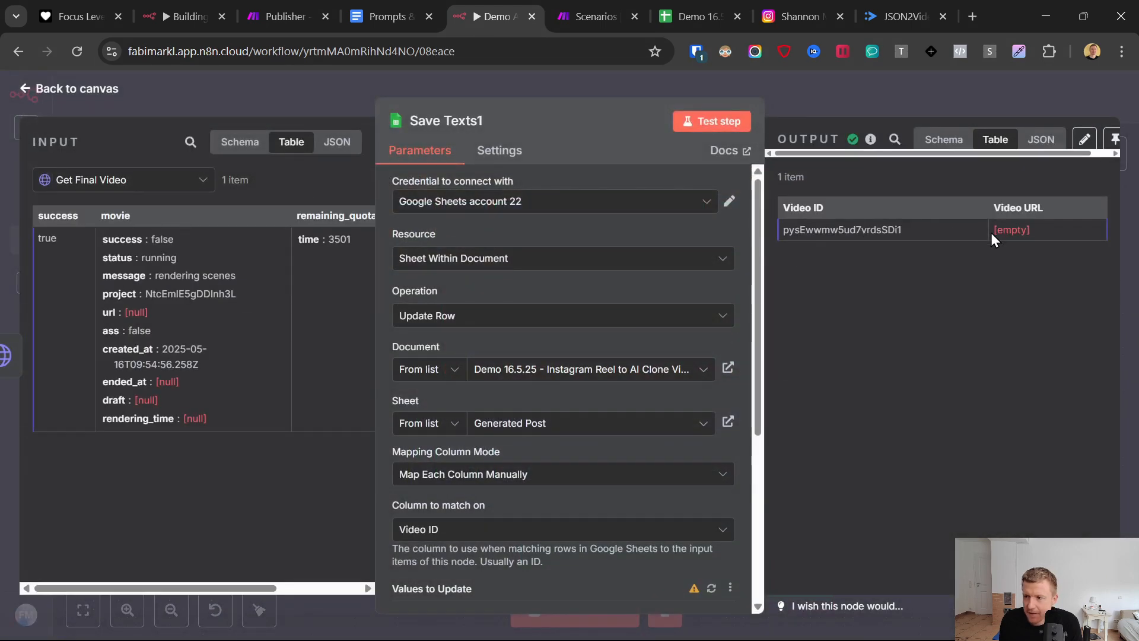
left_click(895, 12)
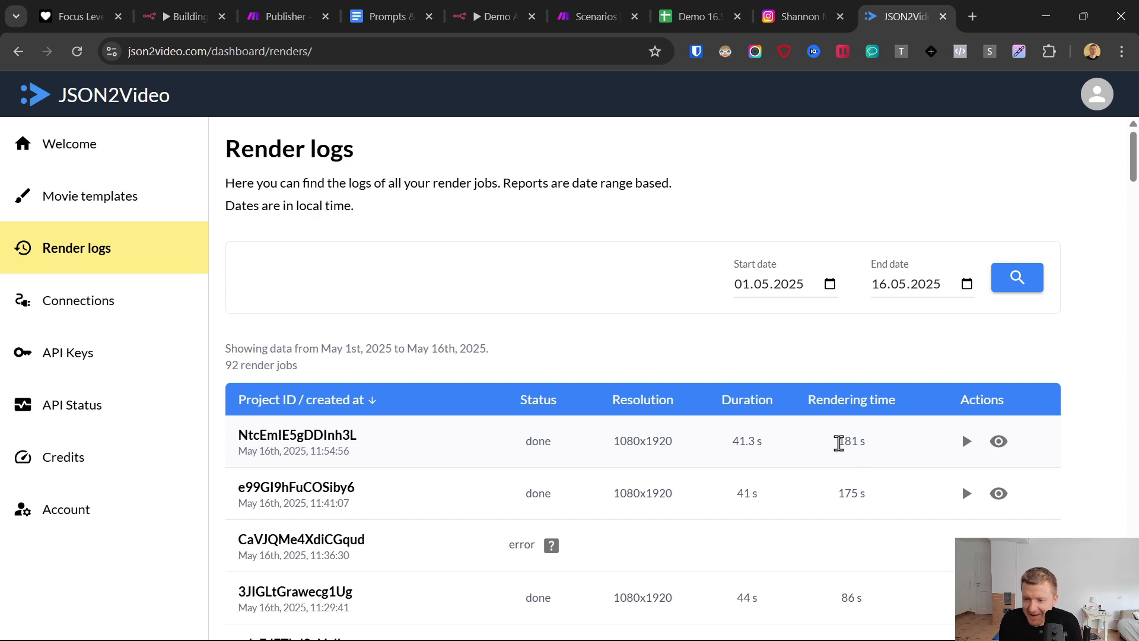
left_click_drag(838, 442, 877, 463)
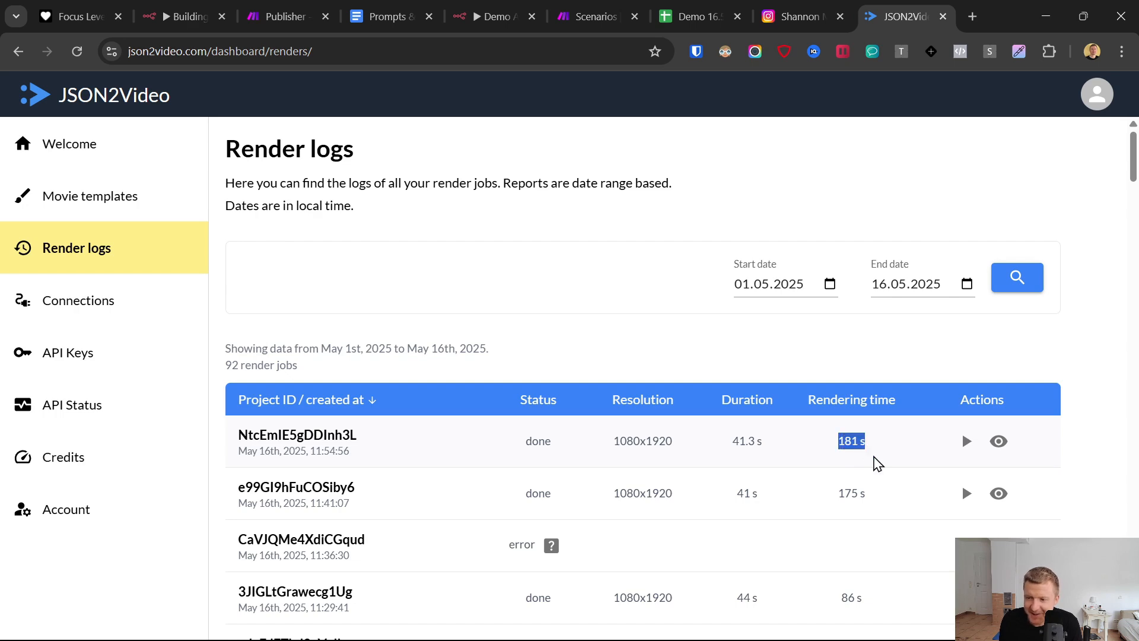
- Return to the n8n workflow and open the Wait1 node's wait amount for editing
left_click(492, 9)
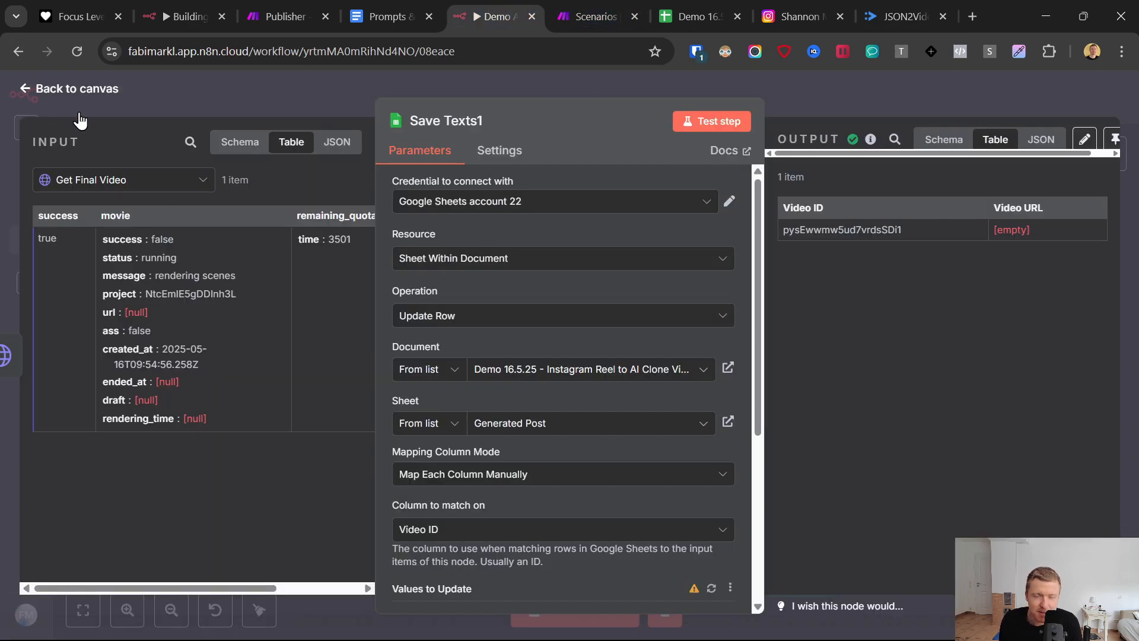
left_click(44, 89)
left_click(719, 452)
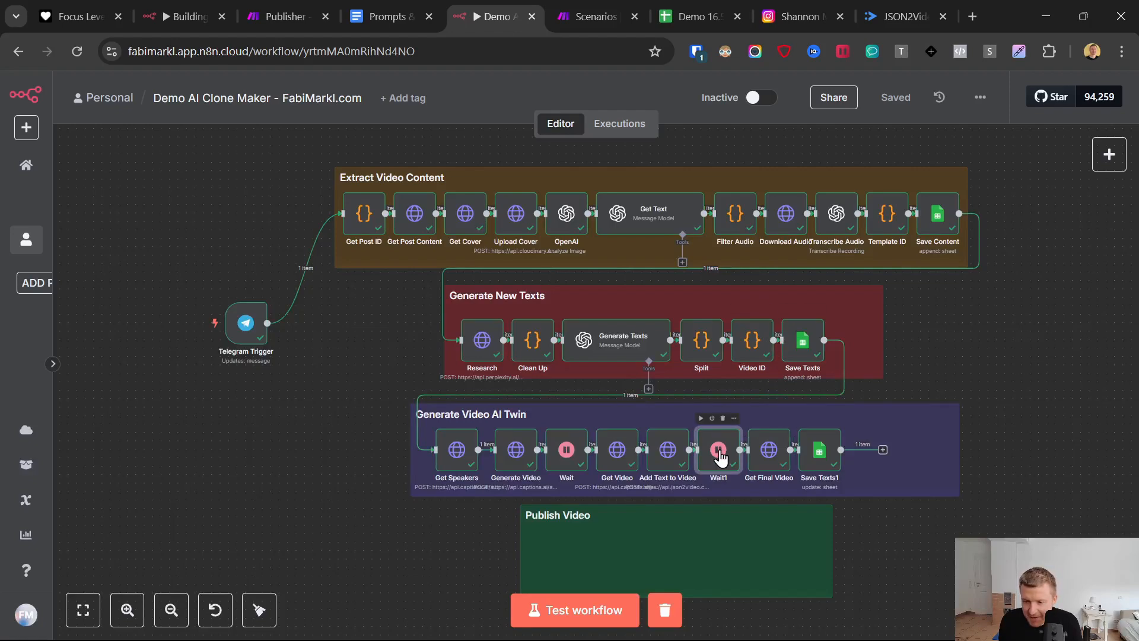
double_click(719, 452)
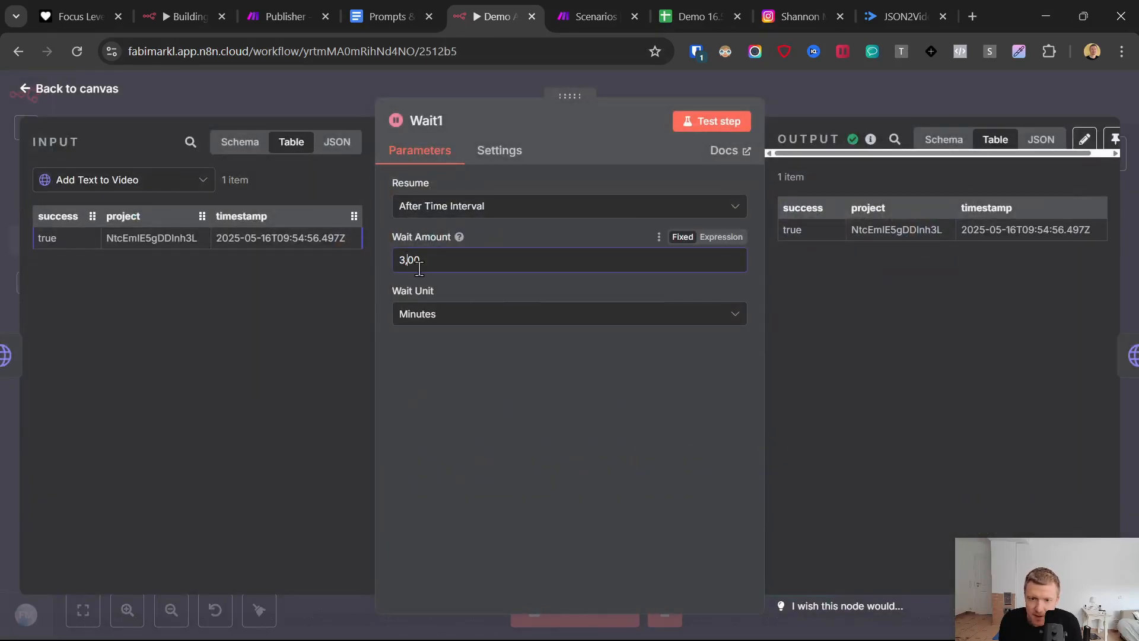
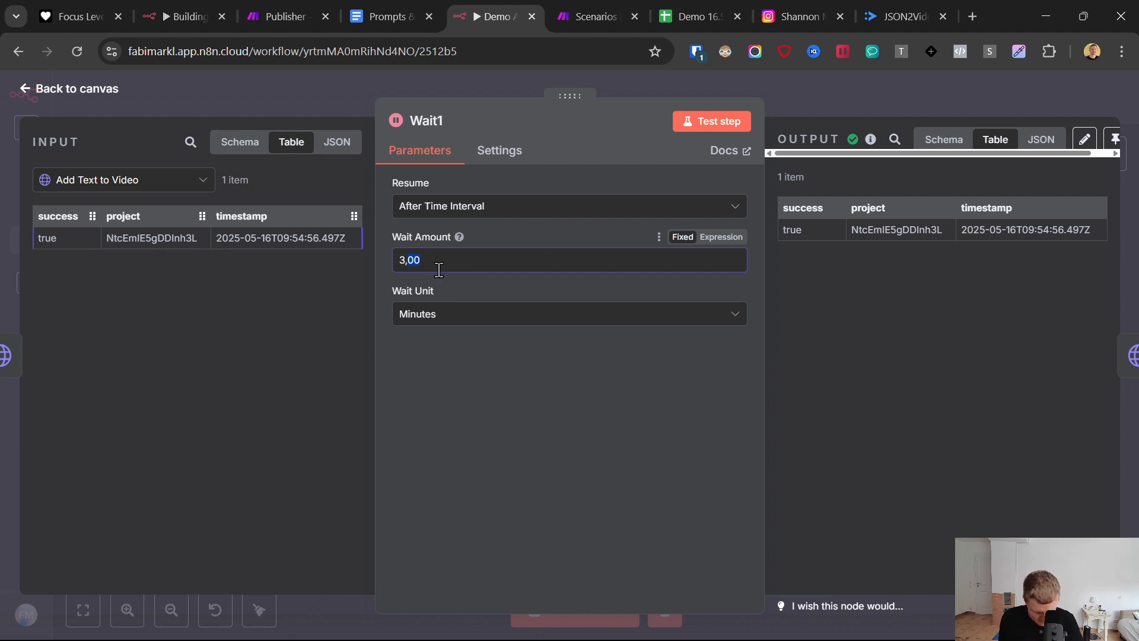
- Set the Wait1 node to wait 3,50 seconds, test it and return to the canvas
type("50")
left_click(473, 320)
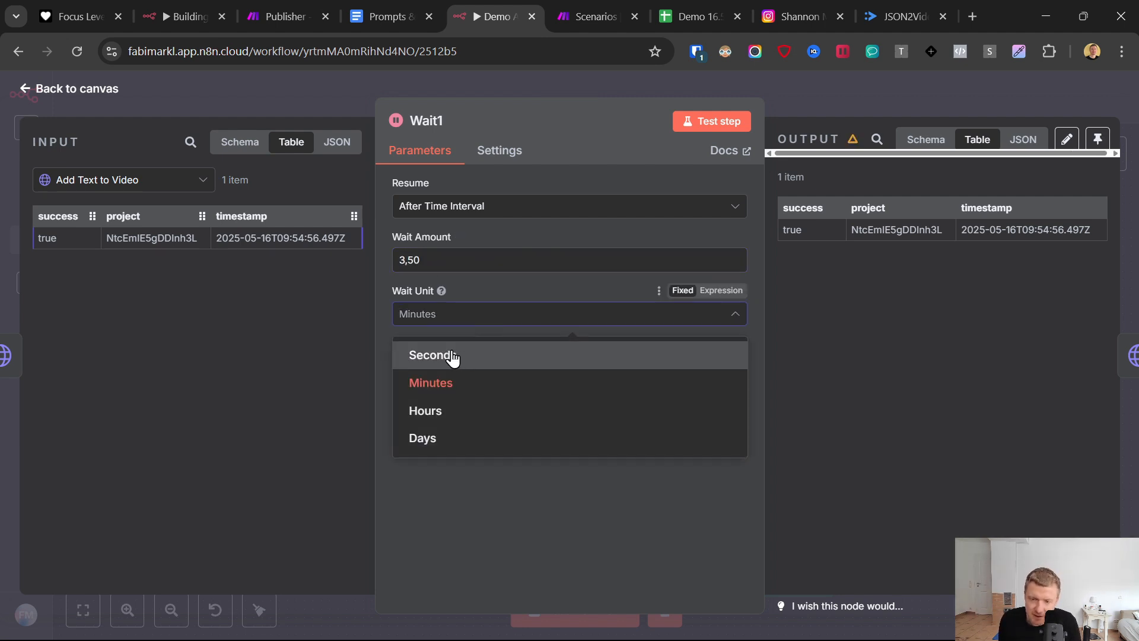
left_click(452, 357)
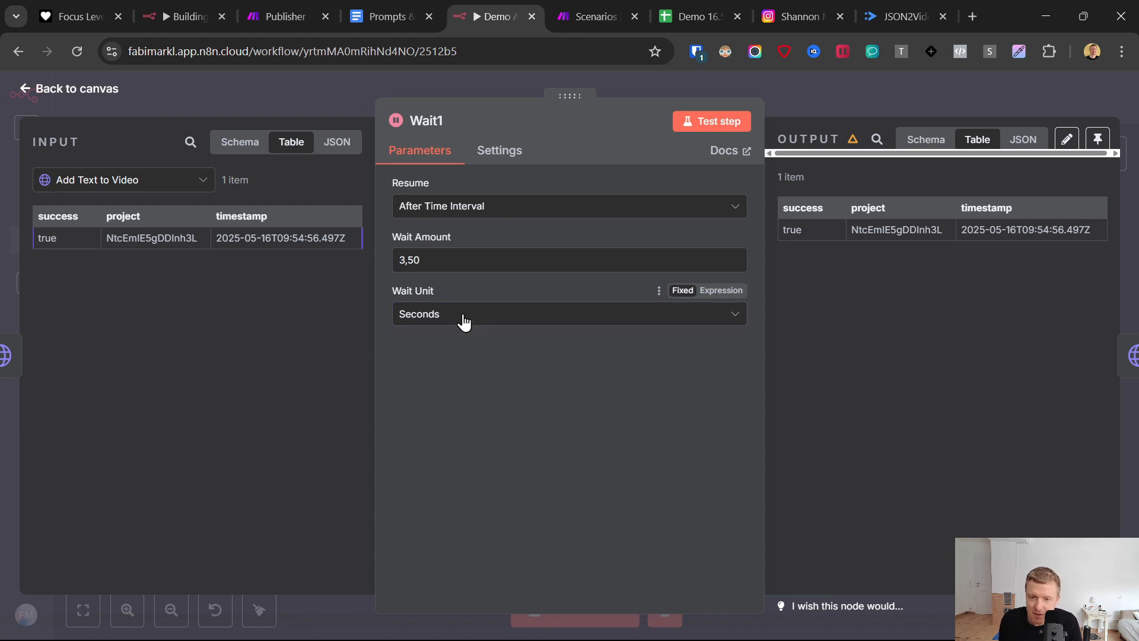
left_click_drag(396, 260, 450, 260)
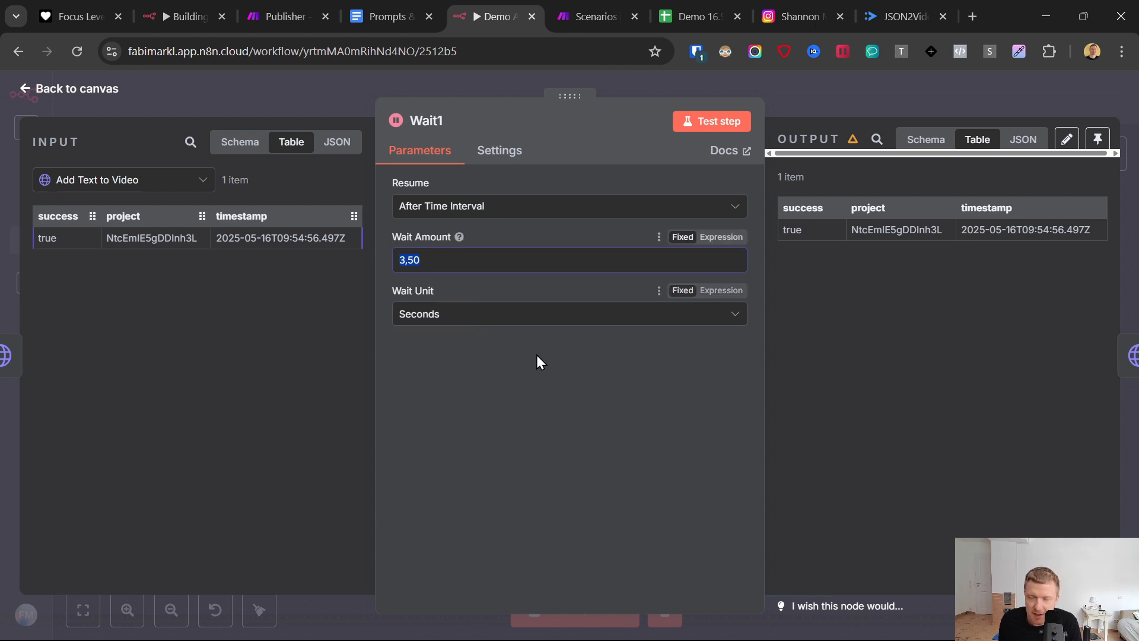
left_click(684, 135)
left_click(29, 89)
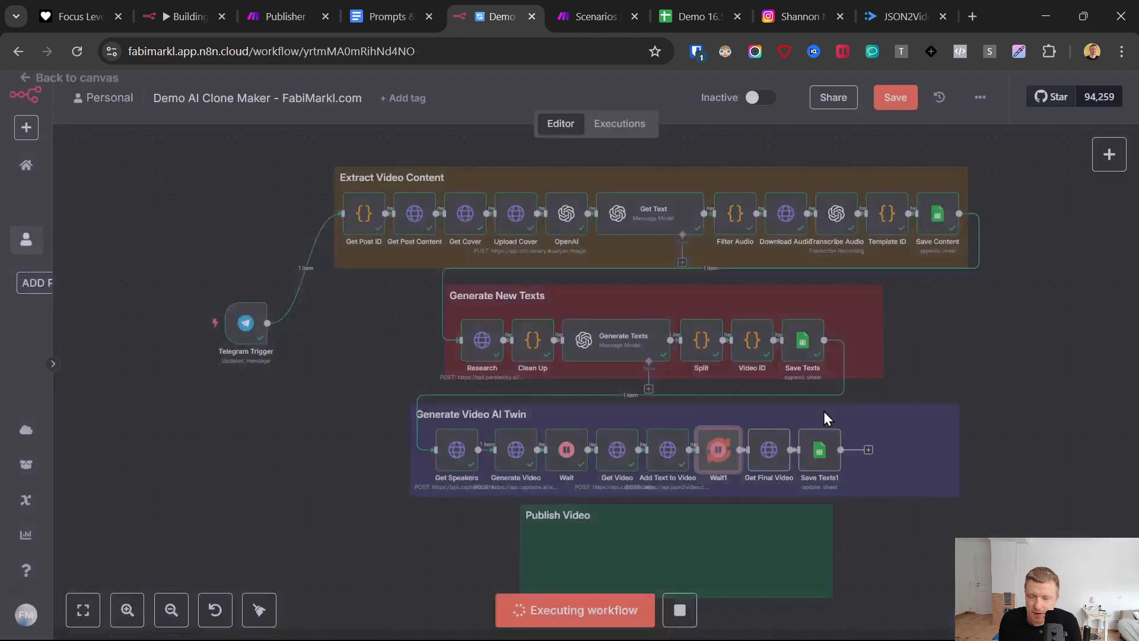
- Rename the Save Texts1 Google Sheets node as Save Video URL
left_click(822, 455)
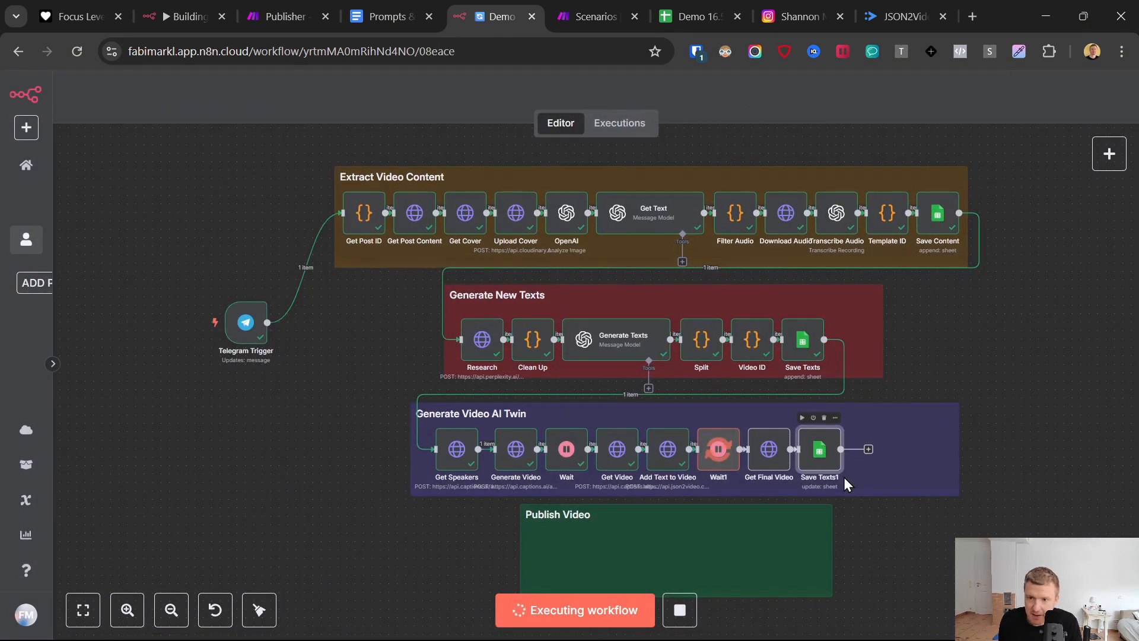
double_click(821, 452)
left_click(457, 122)
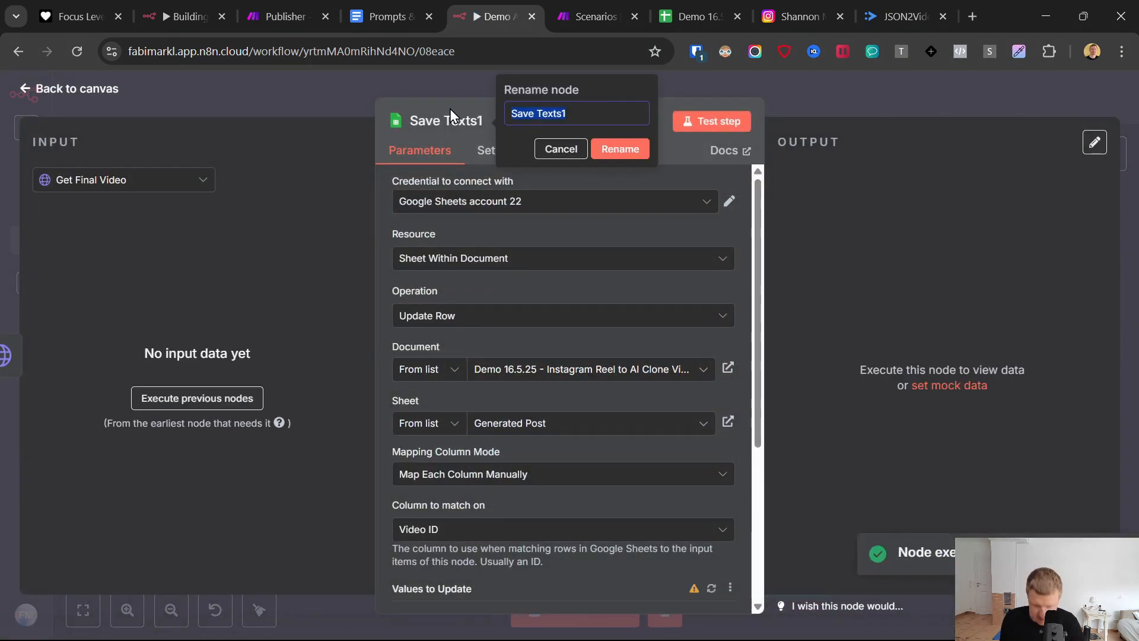
type("SAve")
key("BackSpace")
key("BackSpace")
key("BackSpace")
key("BackSpace")
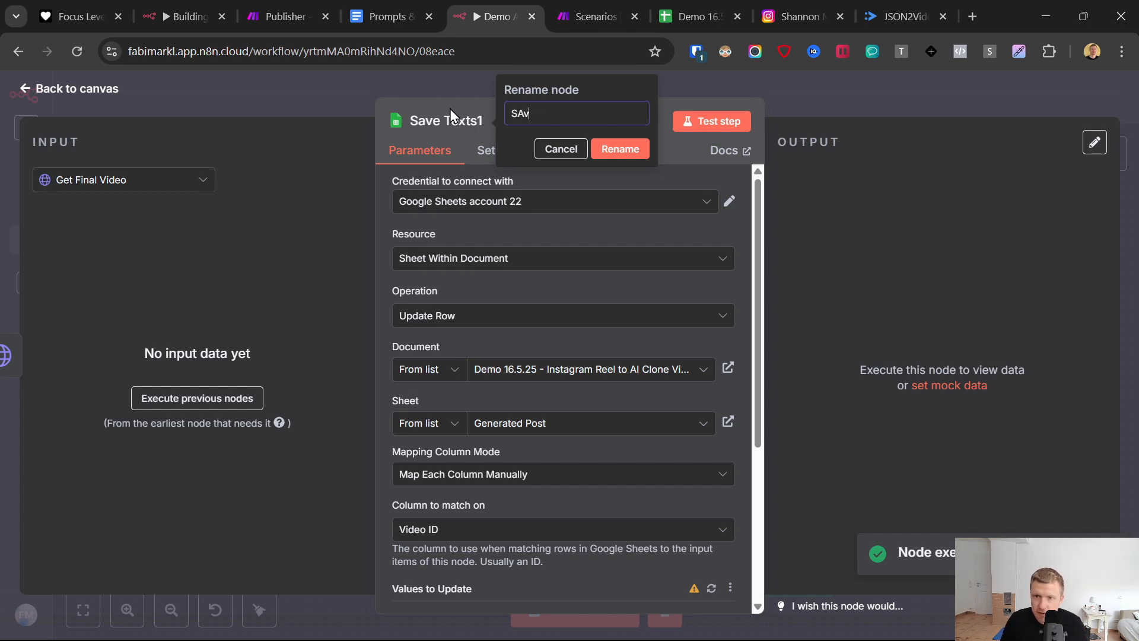
type("ave Video URL")
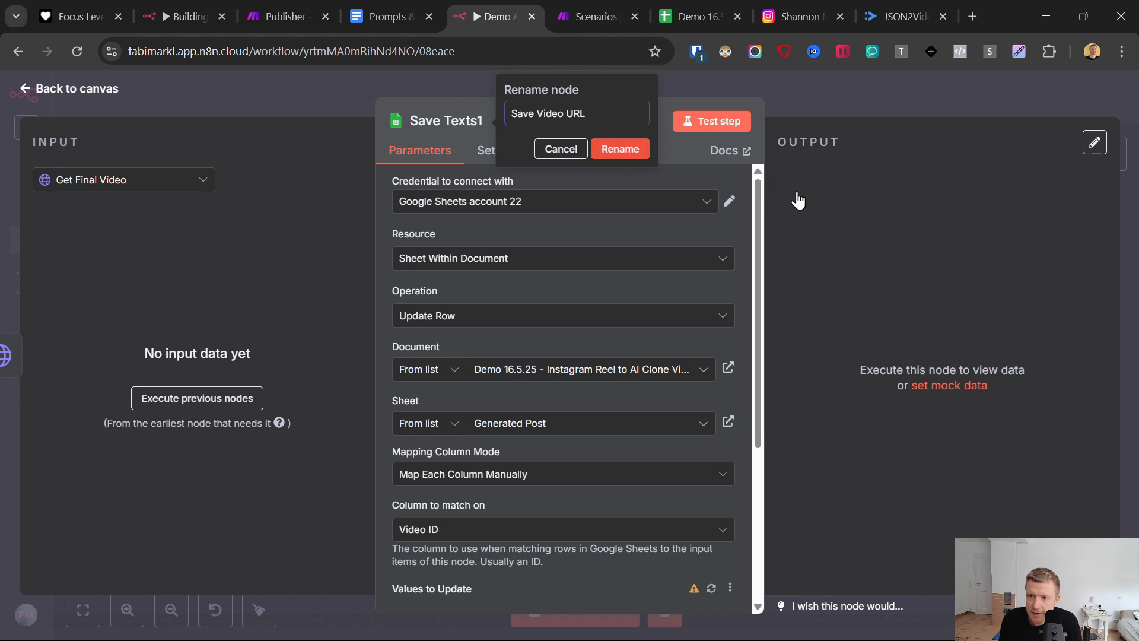
key("Return")
- Test the Save Video URL node and check row 3 of the Generated Post sheet for the saved video link
left_click(702, 123)
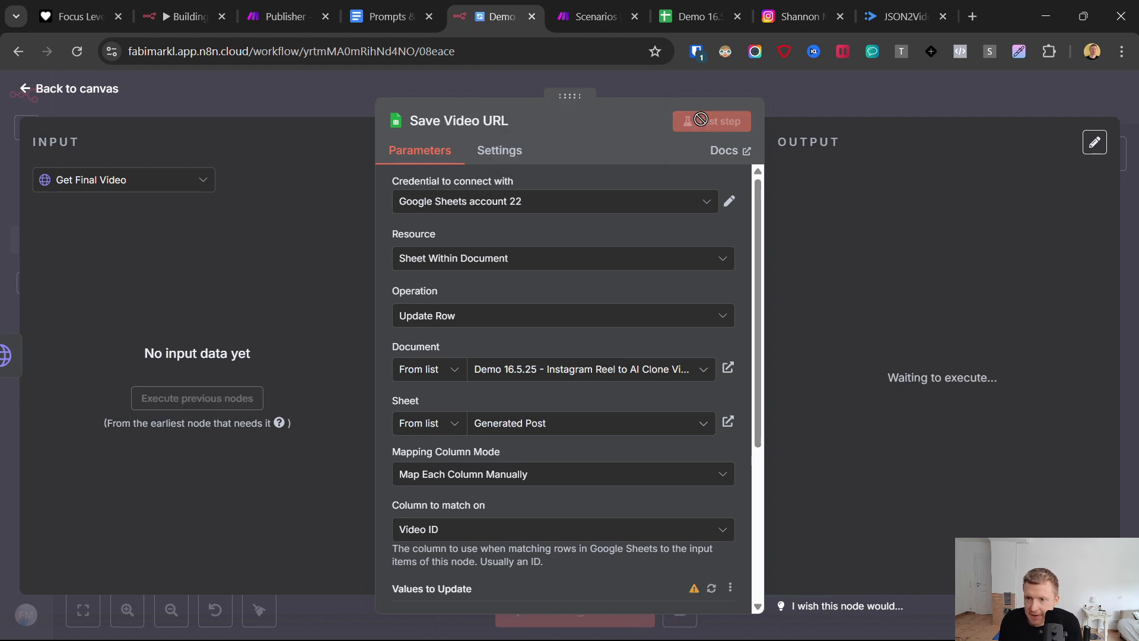
scroll(554, 415, "down", 5)
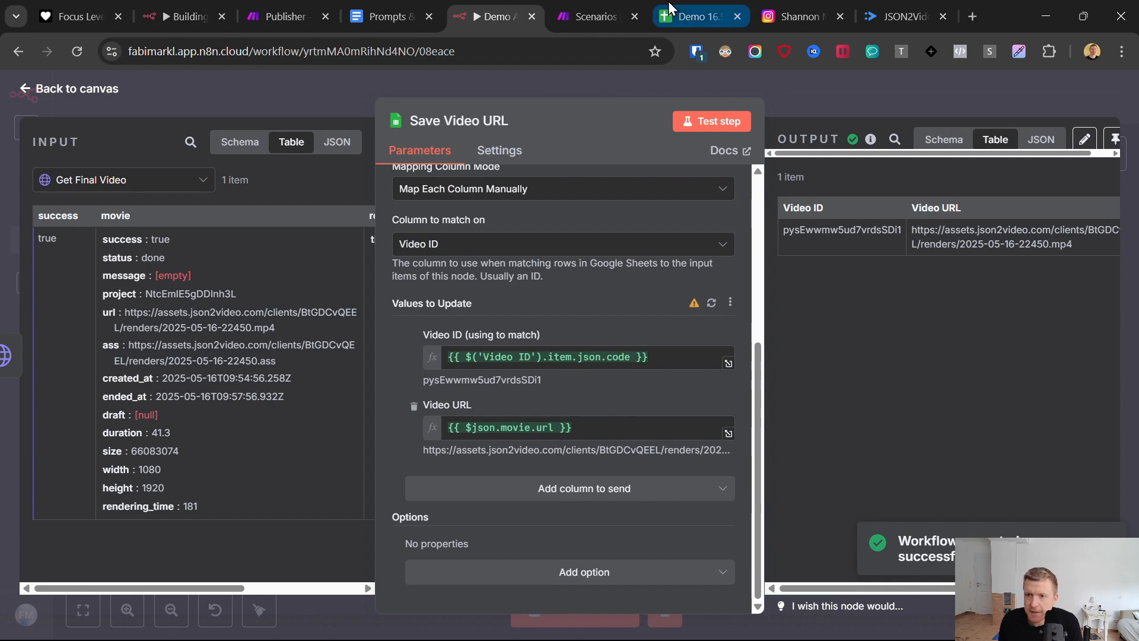
left_click(697, 16)
scroll(1028, 344, "down", 5)
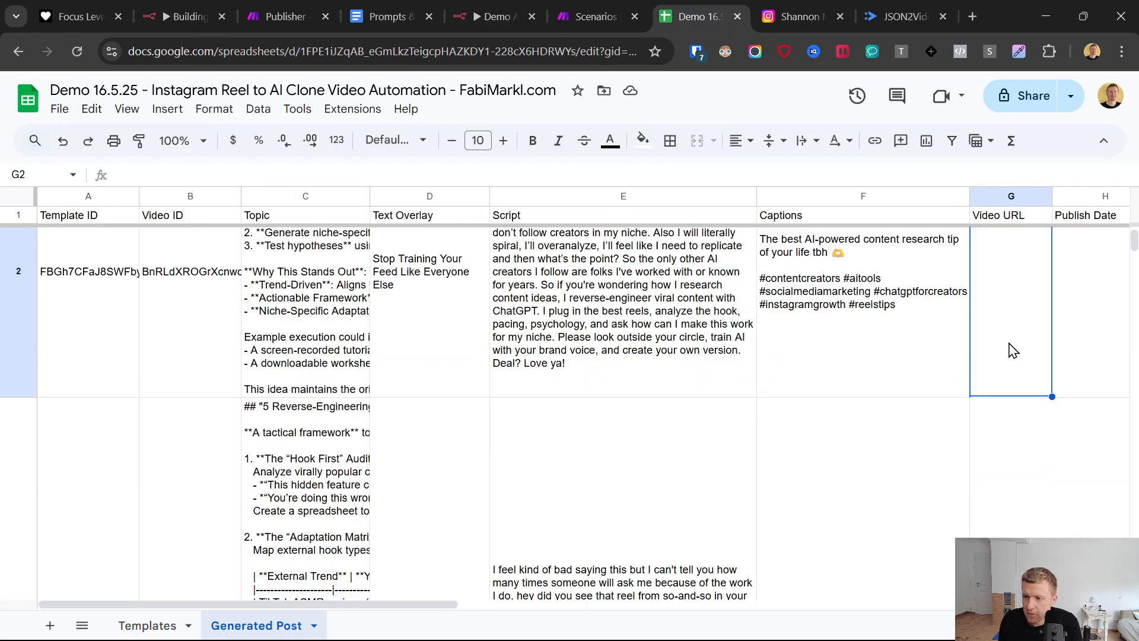
left_click(1021, 357)
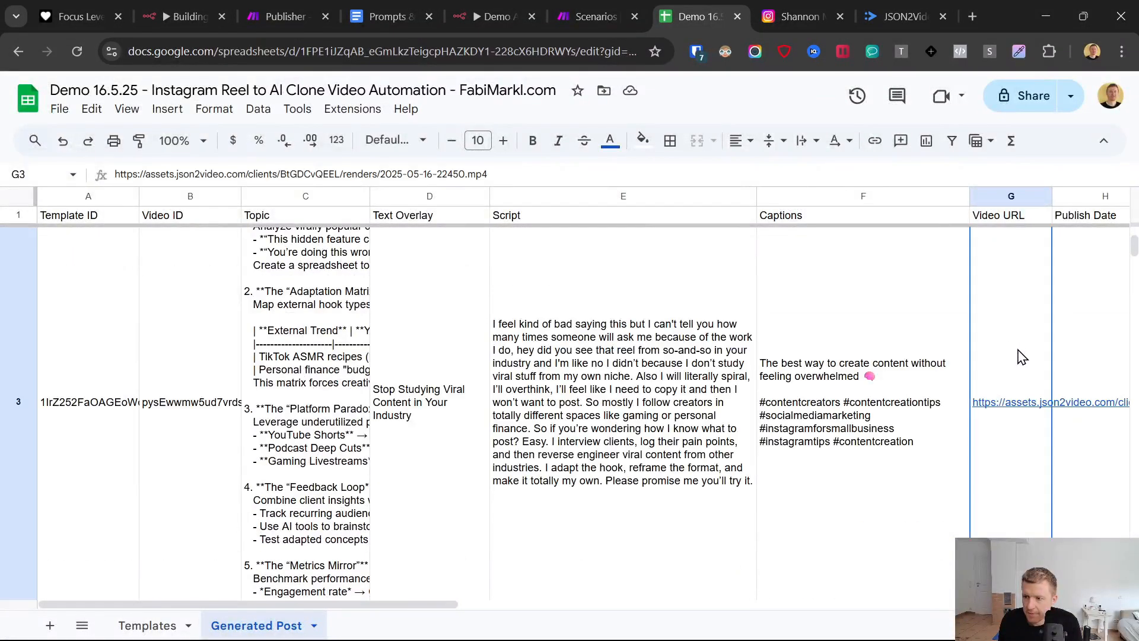
left_click(16, 358)
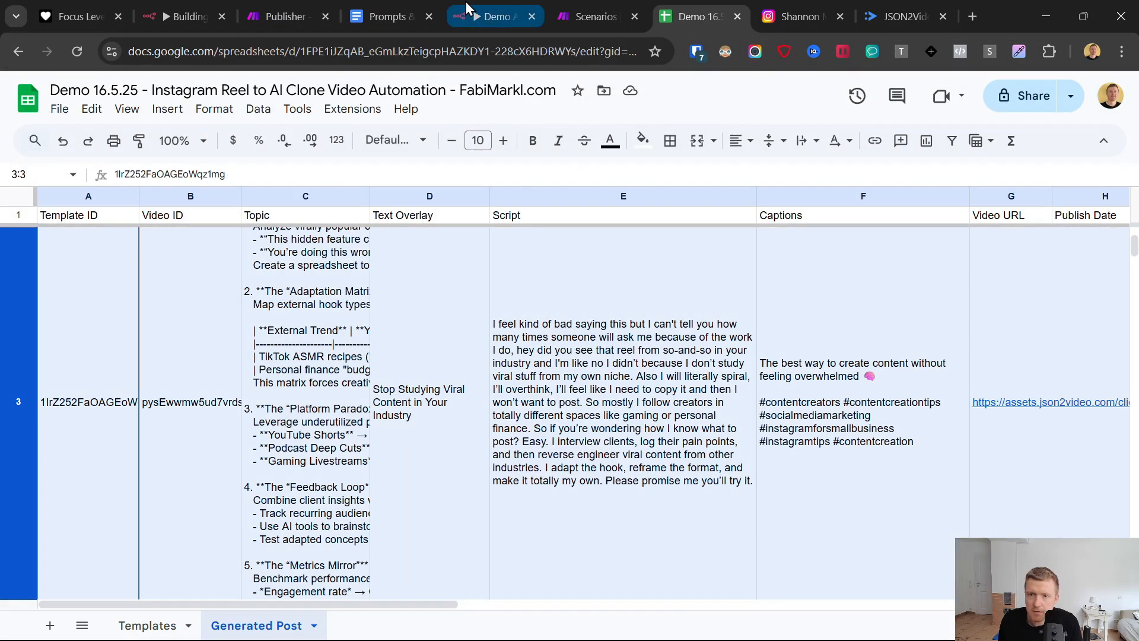
- Return to the n8n workflow canvas and save the Demo AI Clone Maker workflow
left_click(493, 16)
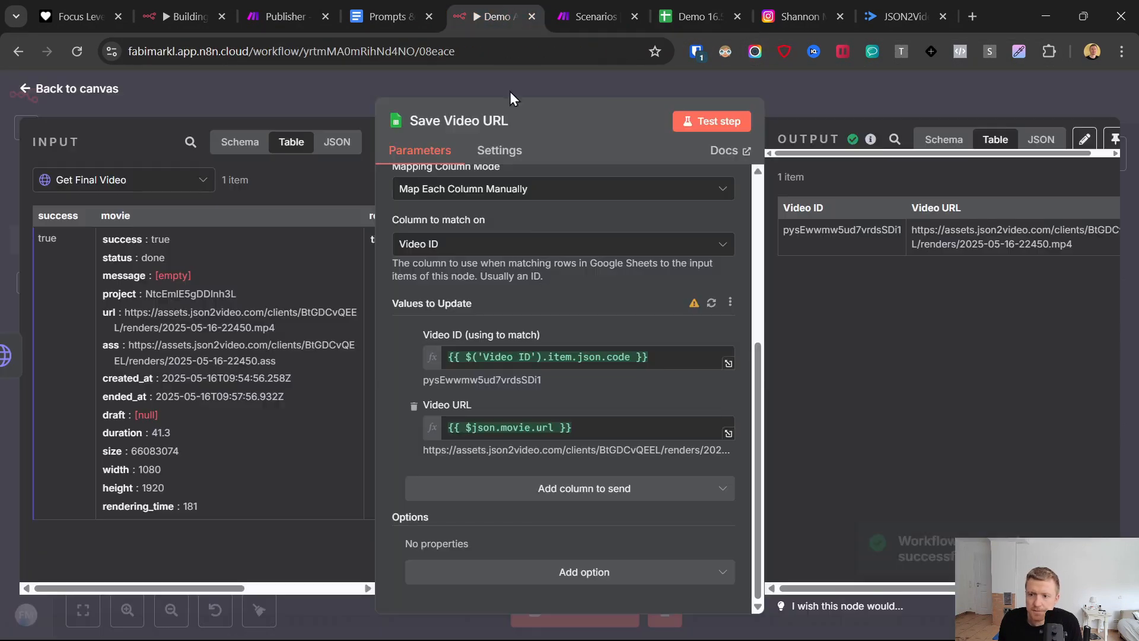
left_click(23, 89)
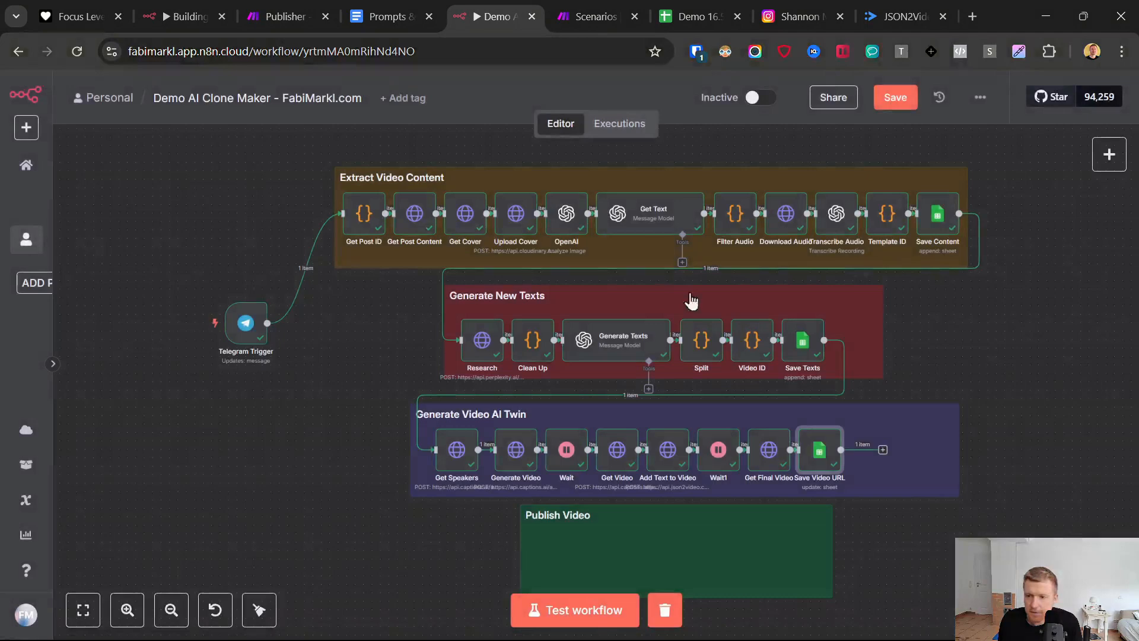
left_click(897, 100)
- Switch to Telegram, look at the ViralReelCloneDemo bot chat and return to the n8n canvas
left_click(882, 451)
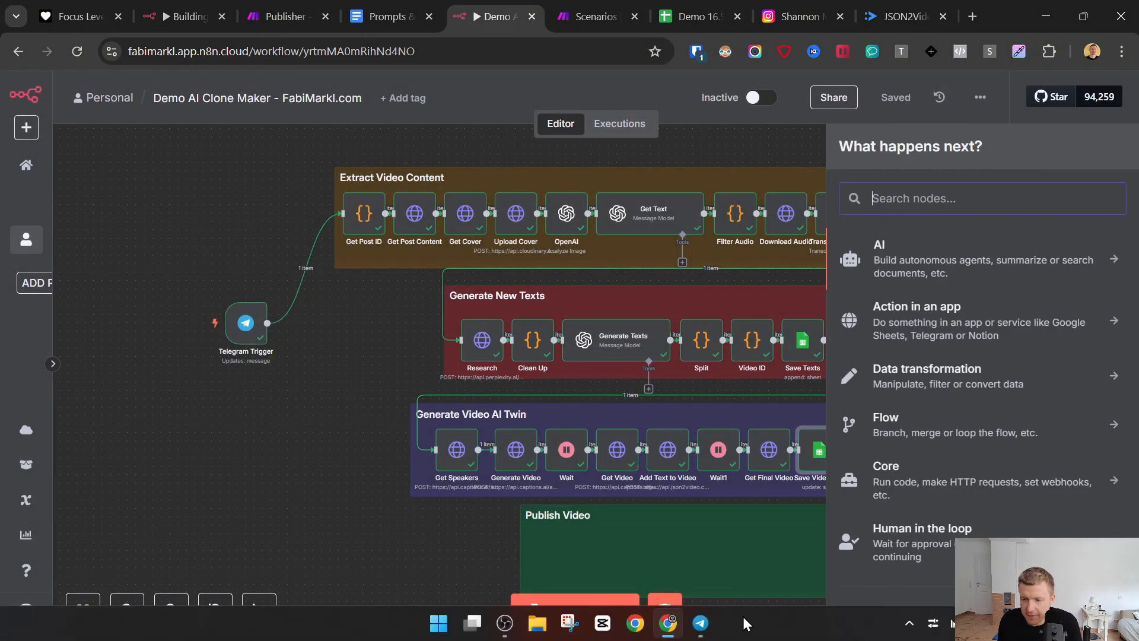
left_click(702, 629)
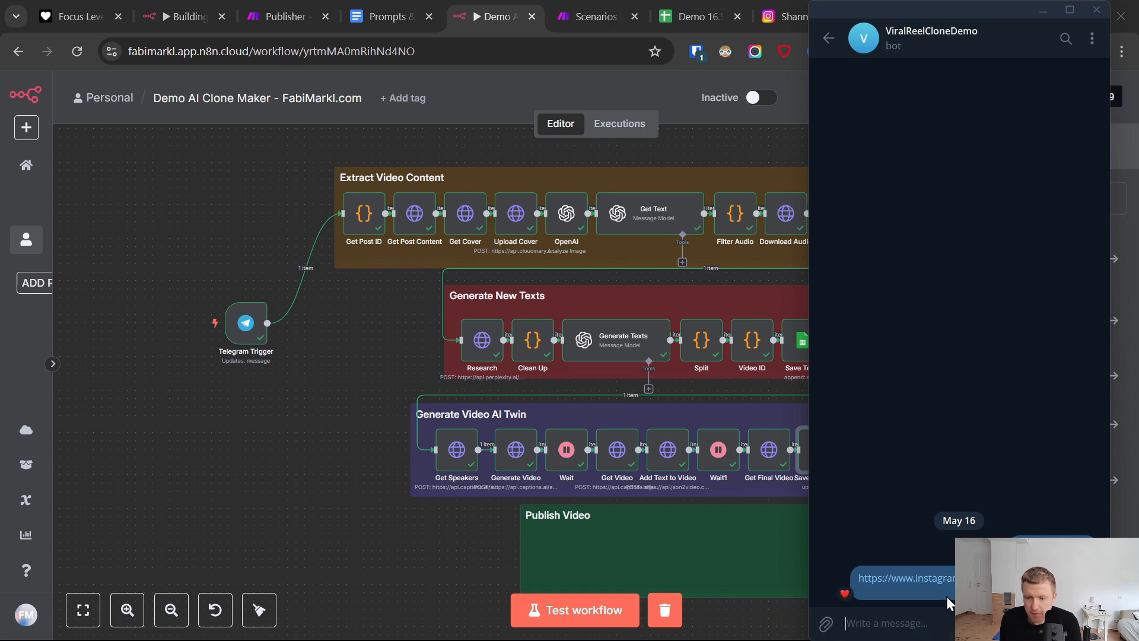
left_click(363, 522)
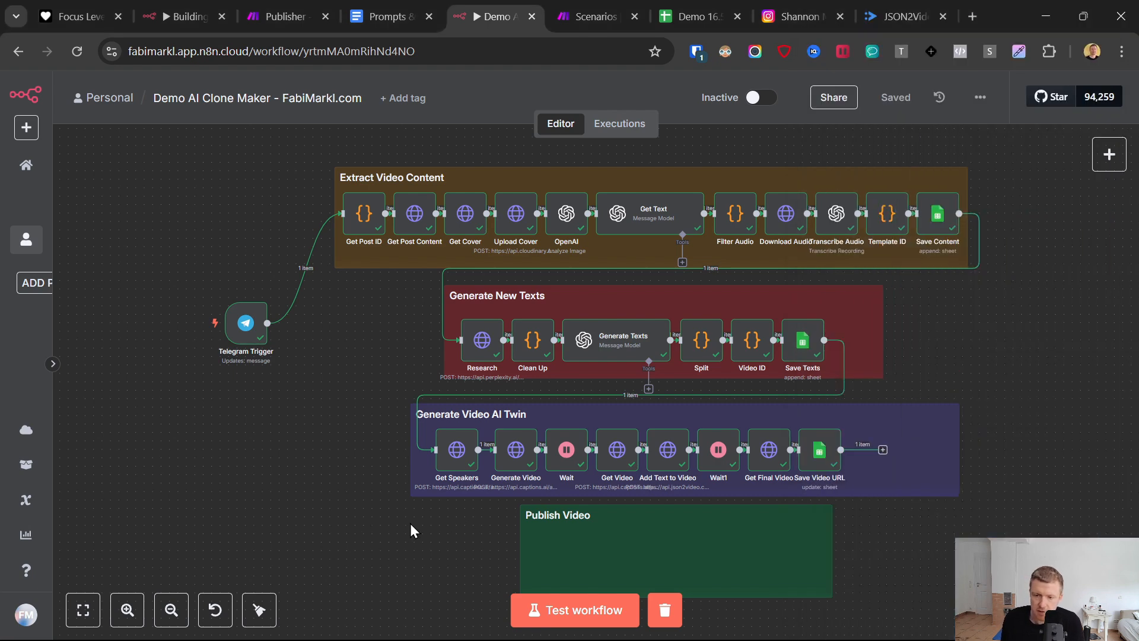
- Add a Telegram node with the Send a text message action after the Save Video URL node
left_click(884, 451)
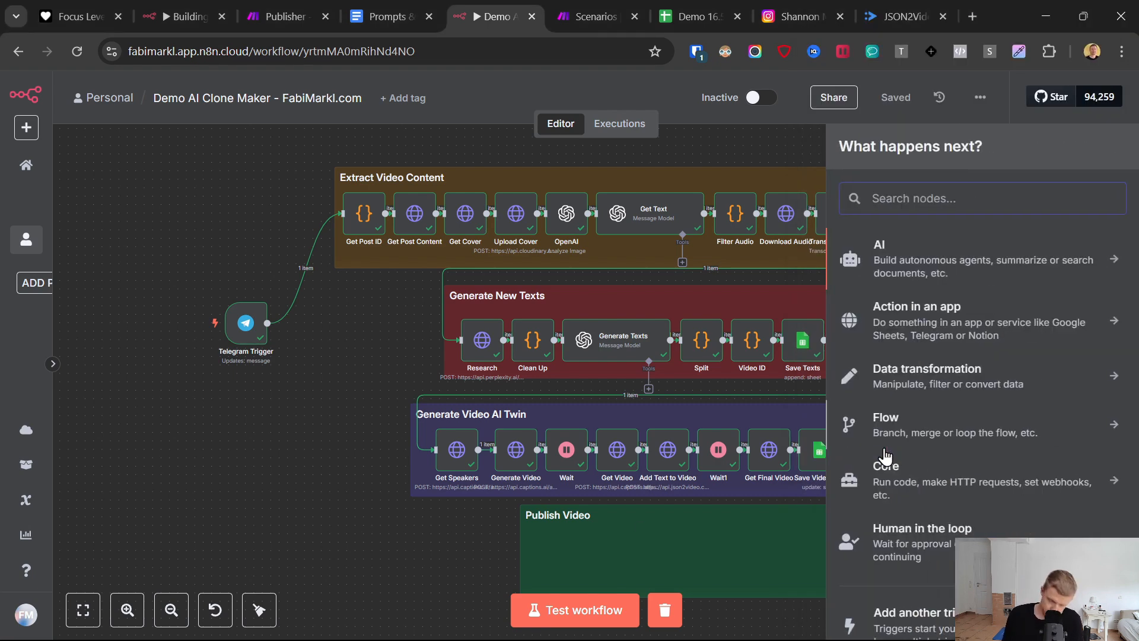
left_click(515, 628)
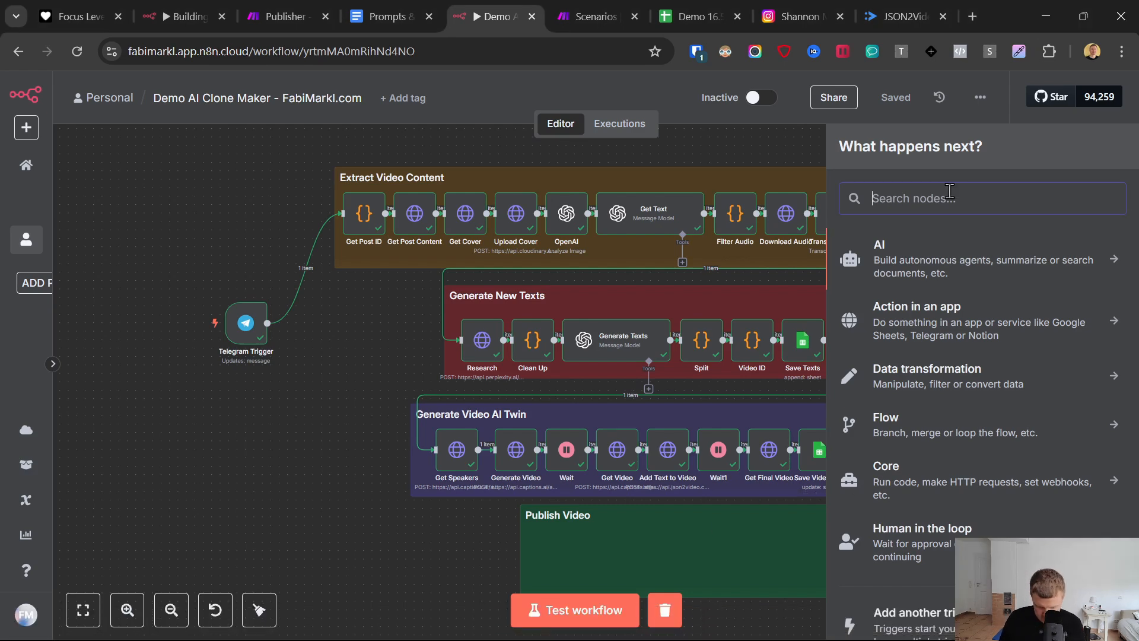
type("telegr")
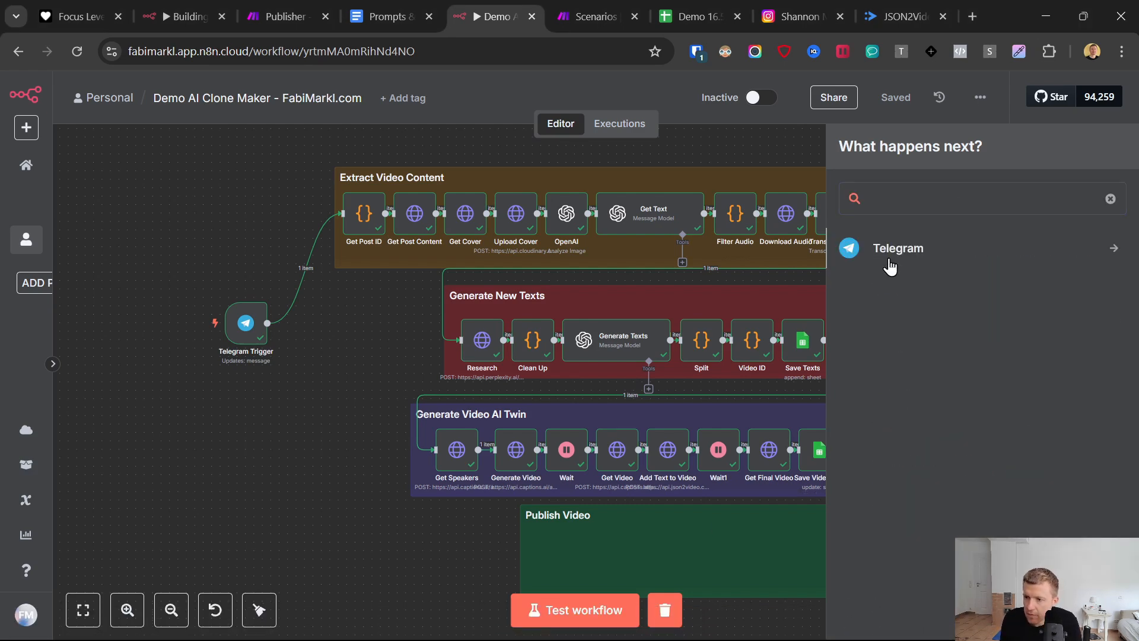
left_click(889, 258)
scroll(911, 402, "down", 5)
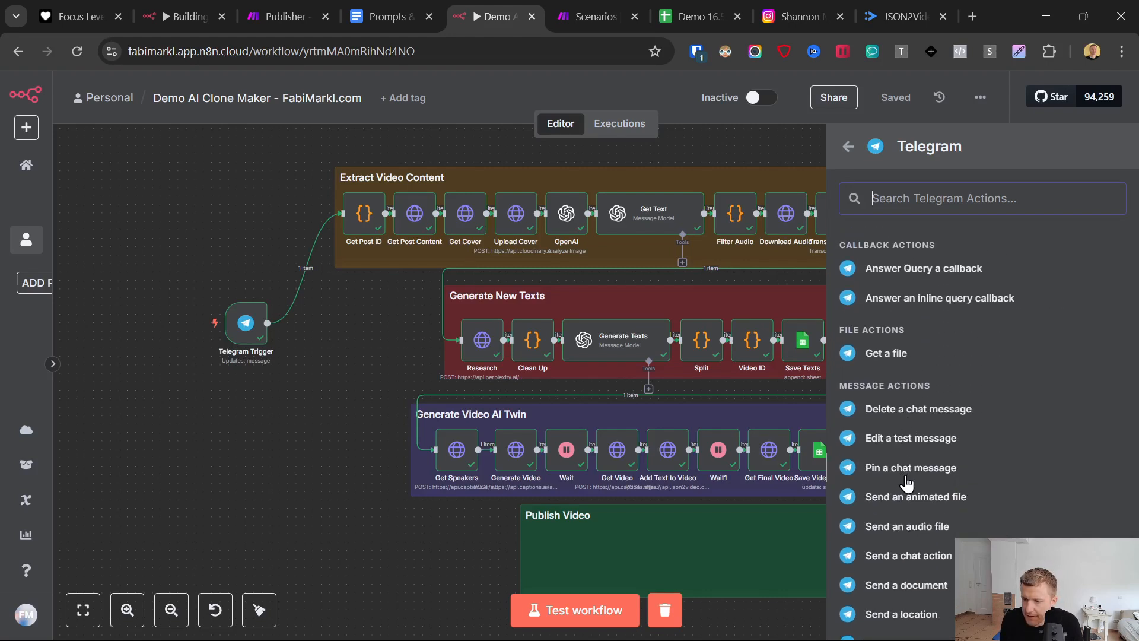
scroll(887, 438, "down", 4)
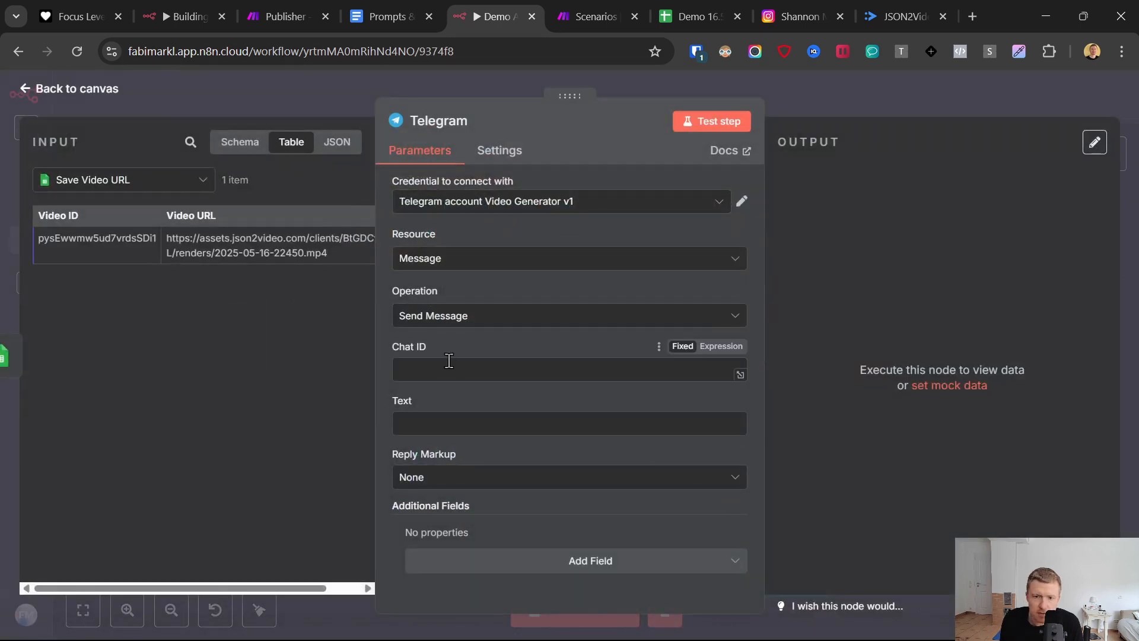
- Map the Telegram node's Chat ID to the chat id from the Telegram Trigger's message data
left_click(442, 367)
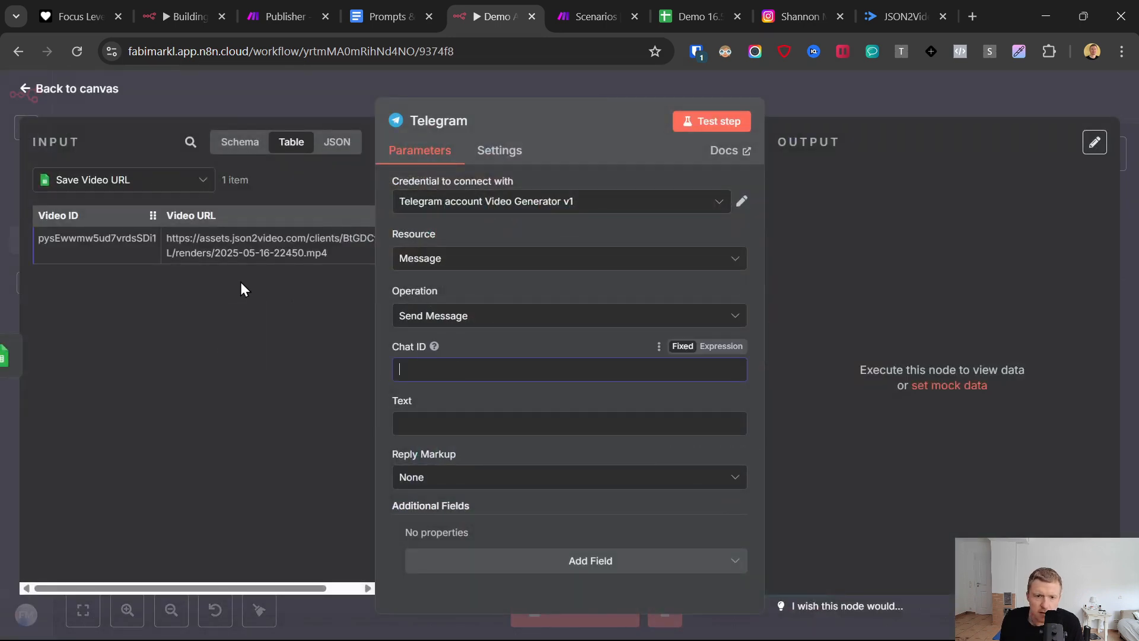
left_click(124, 179)
scroll(148, 380, "down", 5)
left_click(98, 422)
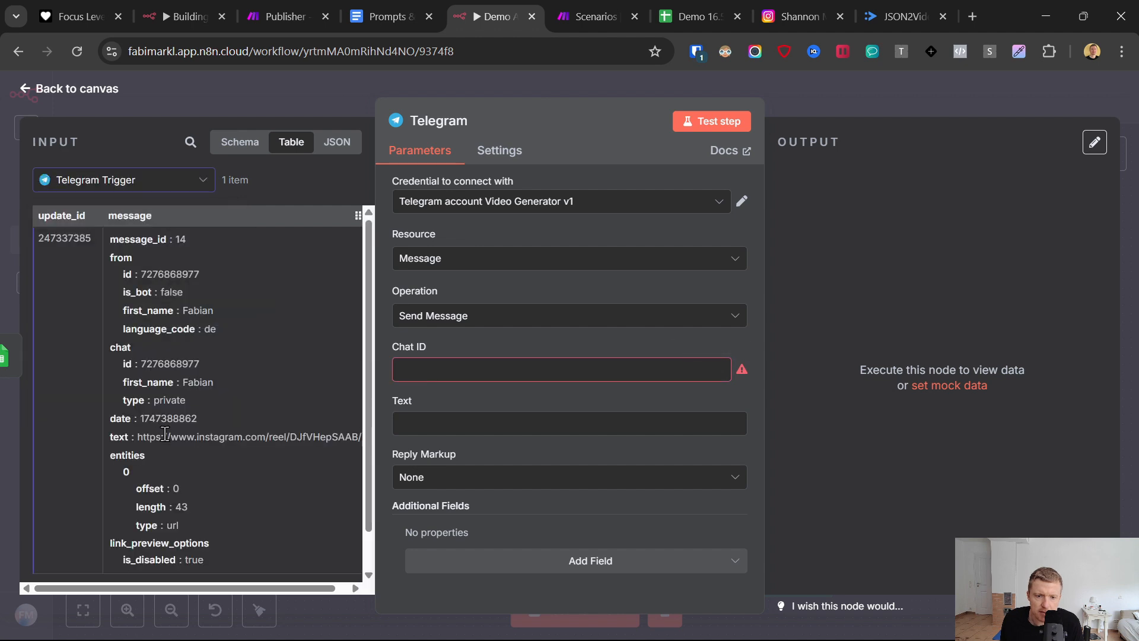
left_click_drag(125, 356, 451, 369)
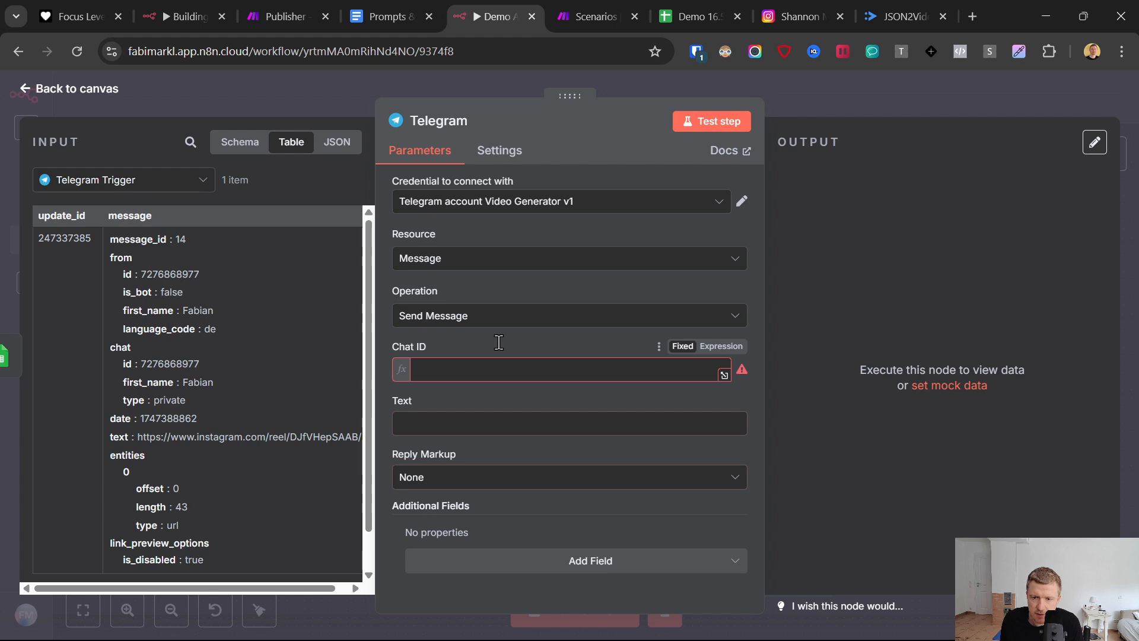
- Copy the Telegram Response template from the Prompts & Links document into the Telegram node's message text
left_click(364, 9)
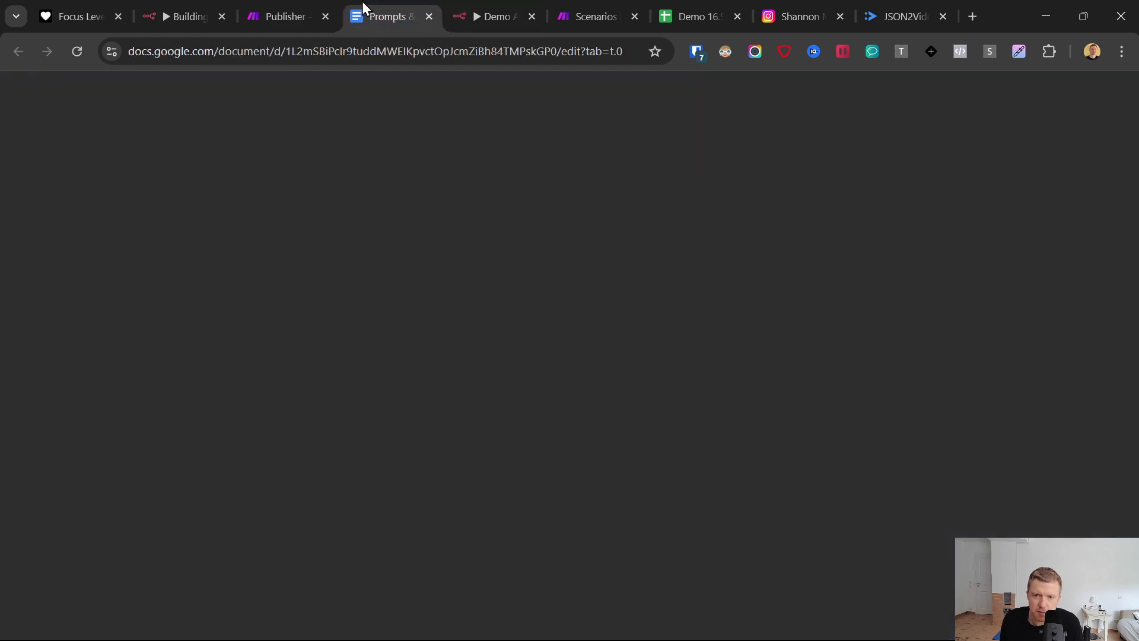
scroll(264, 370, "down", 3)
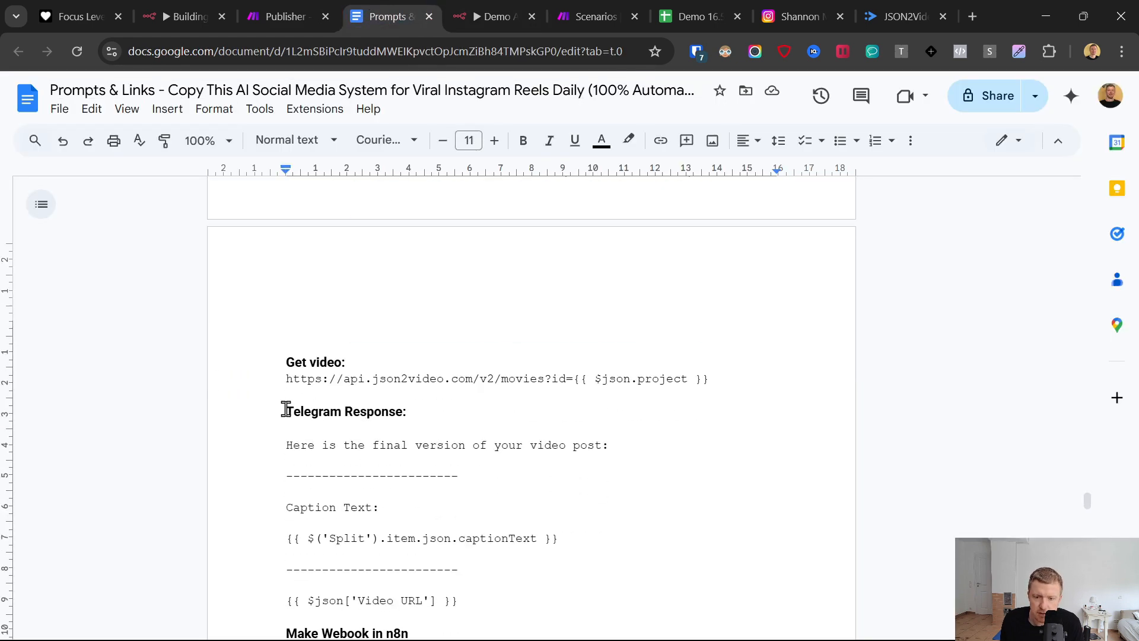
left_click(265, 449)
scroll(317, 459, "down", 1)
scroll(415, 445, "down", 3)
left_click(473, 439, "shift")
key("ctrl+c")
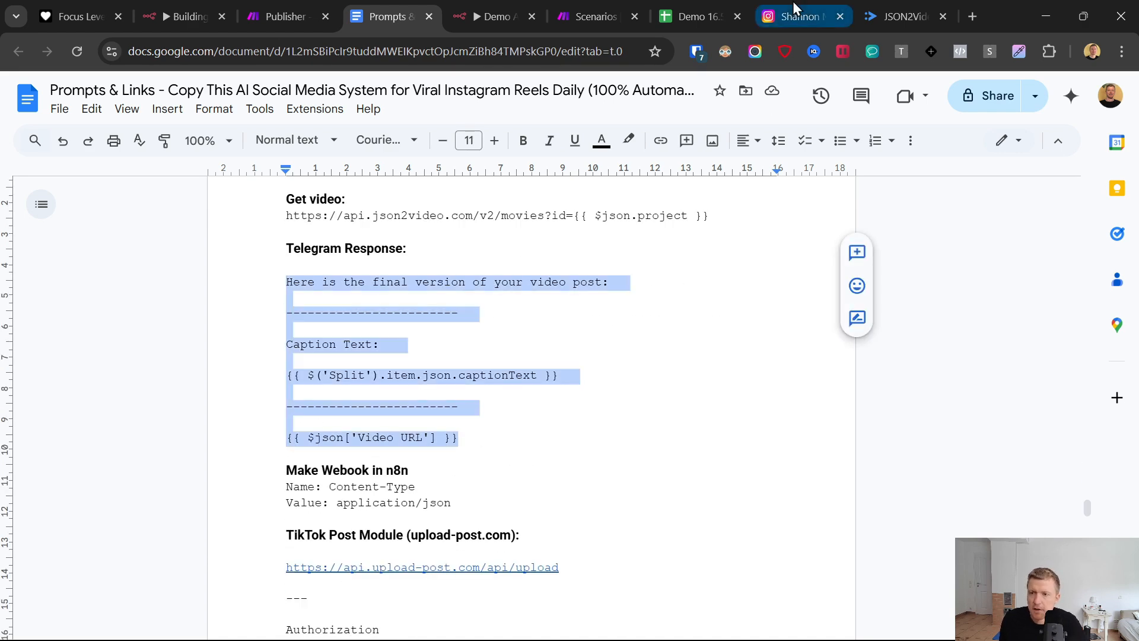
left_click(510, 12)
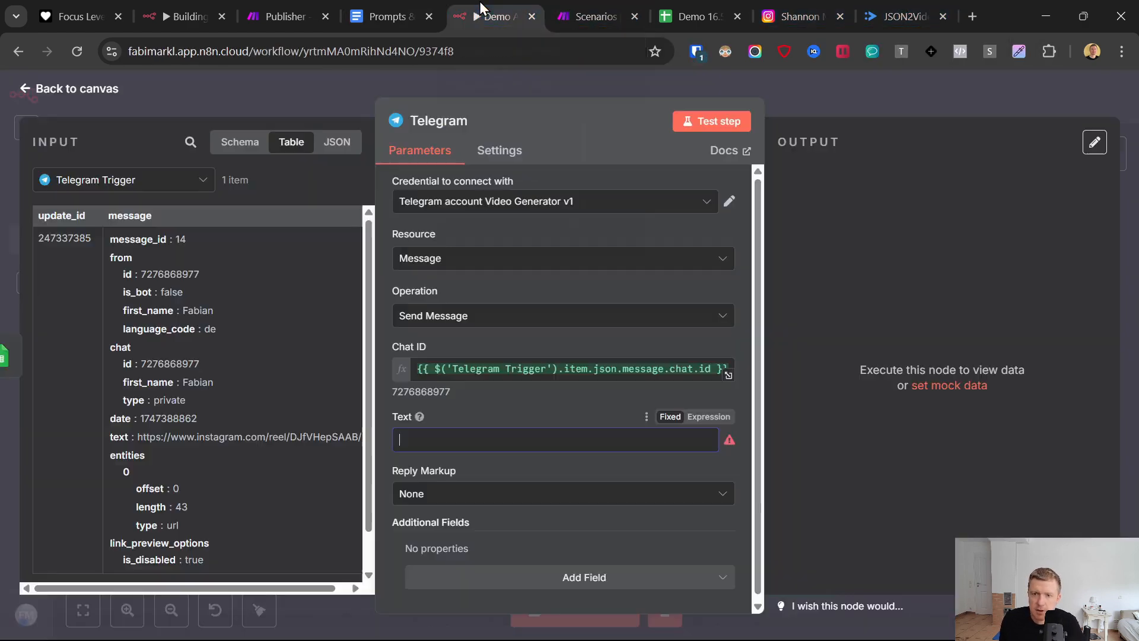
left_click(518, 442)
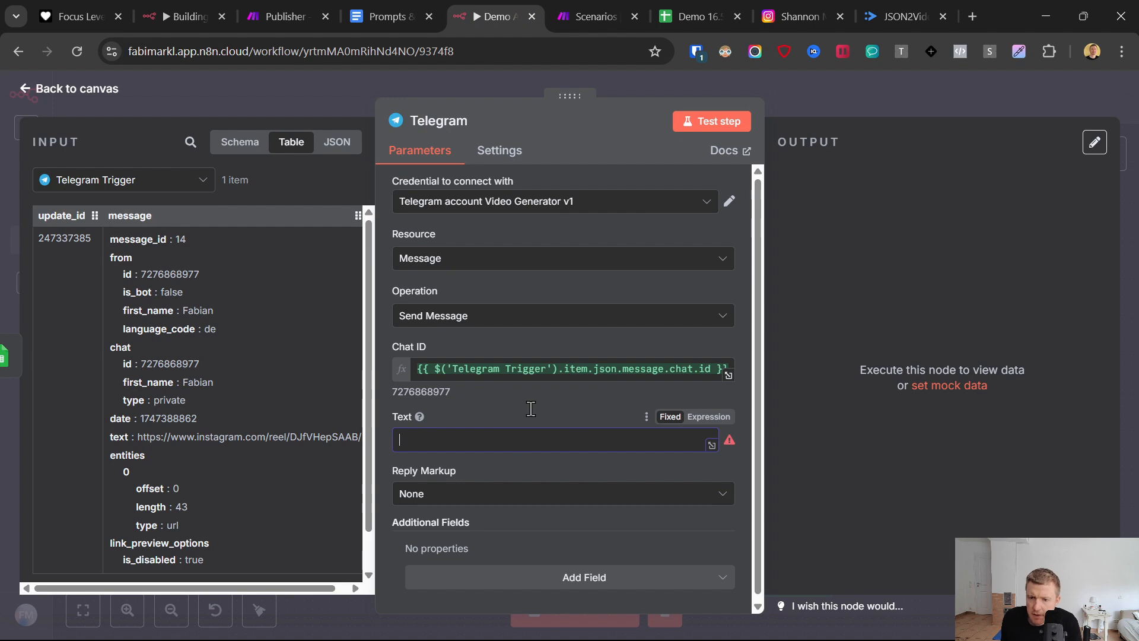
key("ctrl+v")
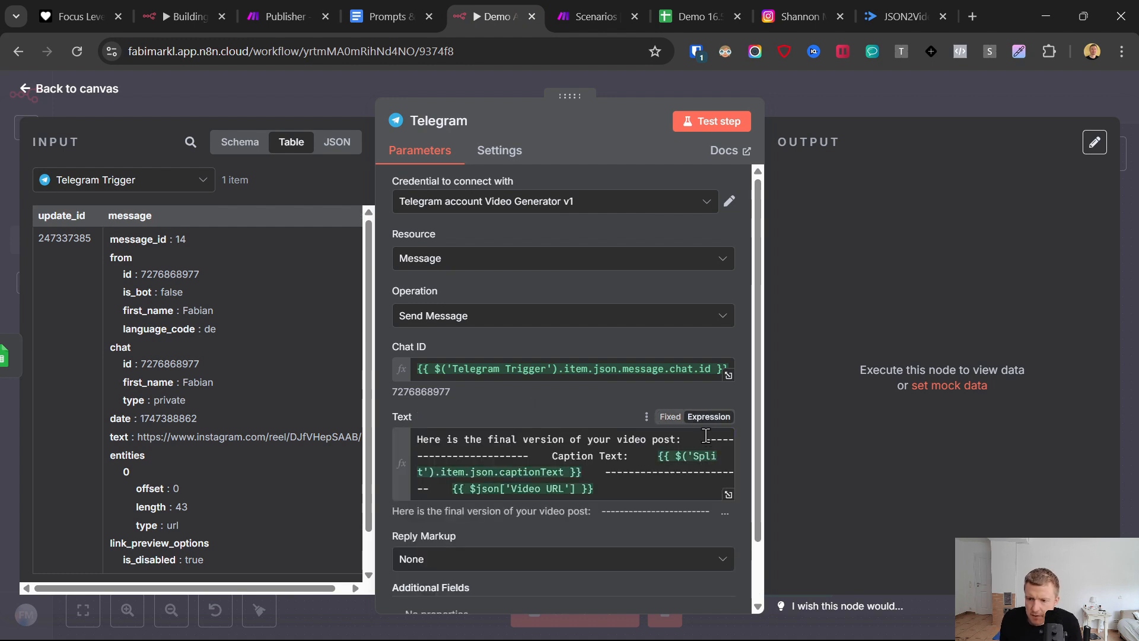
- Insert blank lines in the Telegram message text so the first dashed divider and Caption Text each start a separate paragraph
left_click(704, 439)
key("Return")
key("Return")
key("Return")
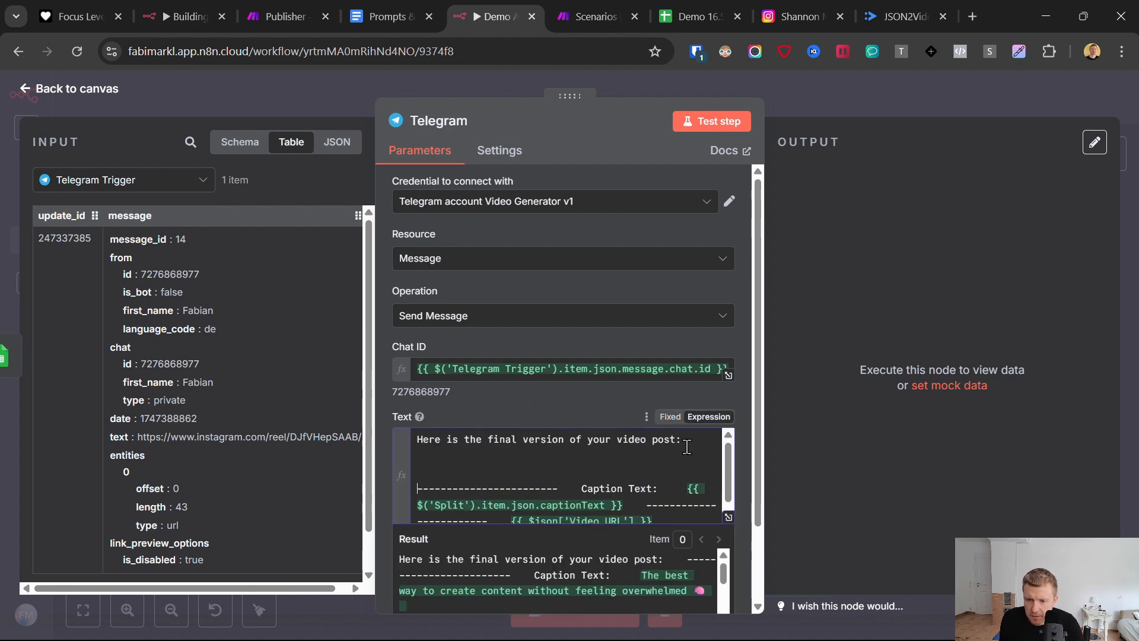
key("BackSpace")
left_click(580, 471)
key("Return")
key("Return")
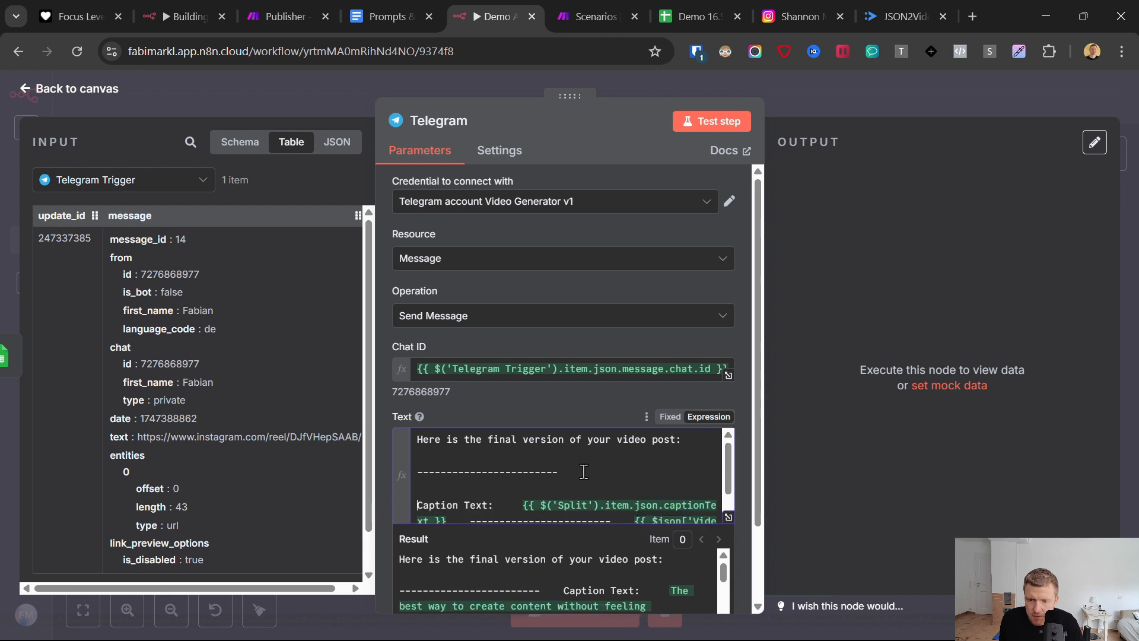
- Insert blank lines before the second dashed divider and before the Video URL expression in the Telegram message text
scroll(588, 463, "down", 1)
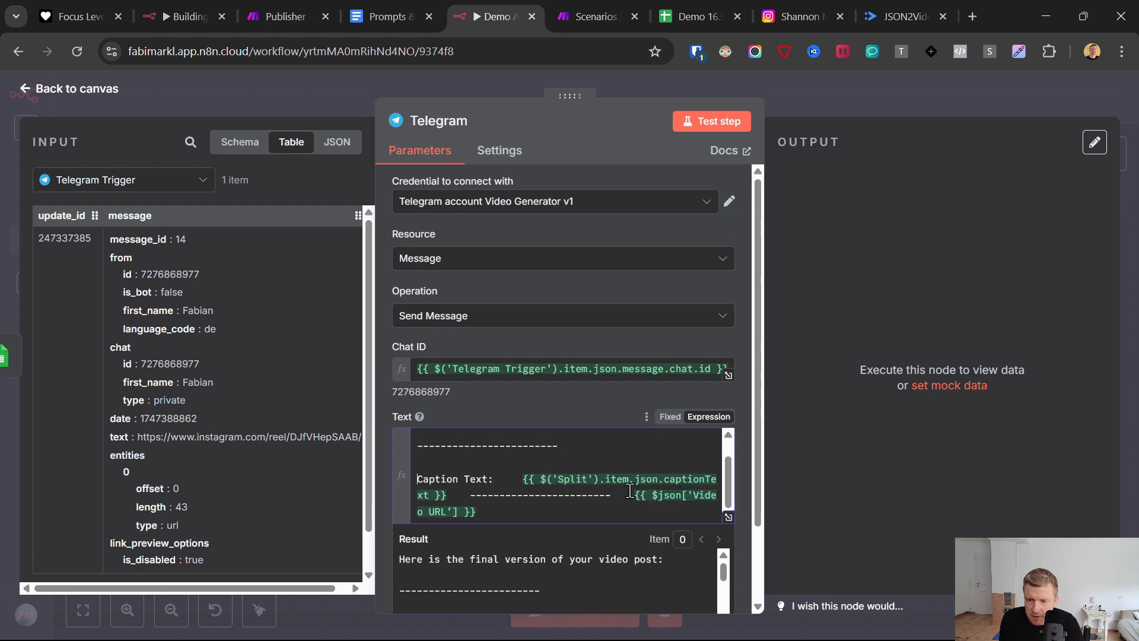
left_click(470, 494)
key("Return")
key("Return")
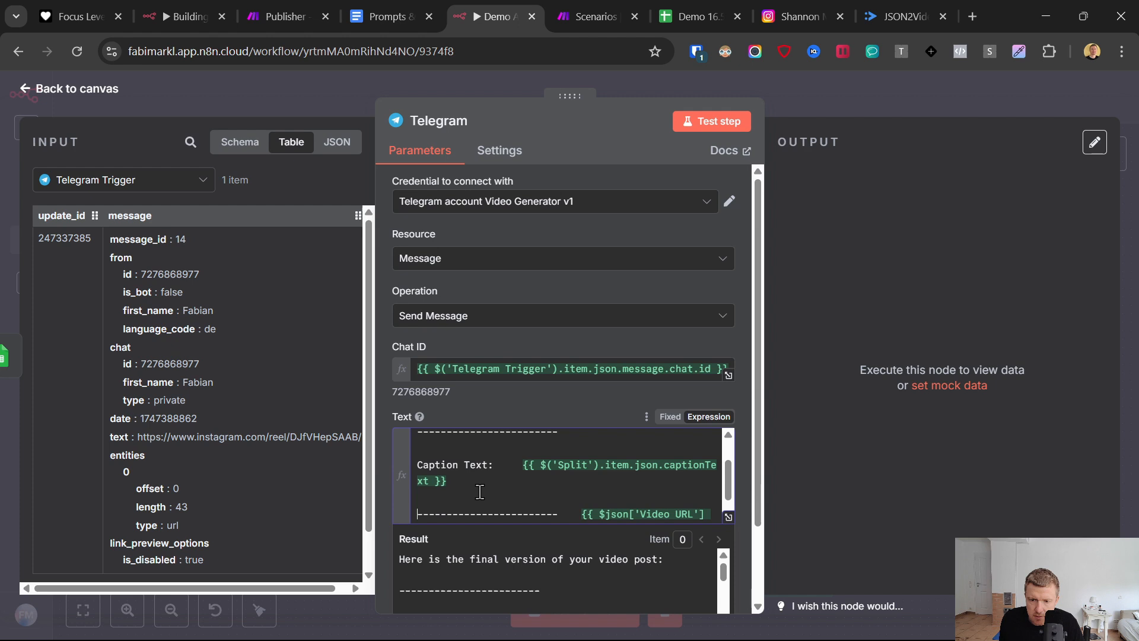
left_click(582, 514)
key("Return")
key("Return")
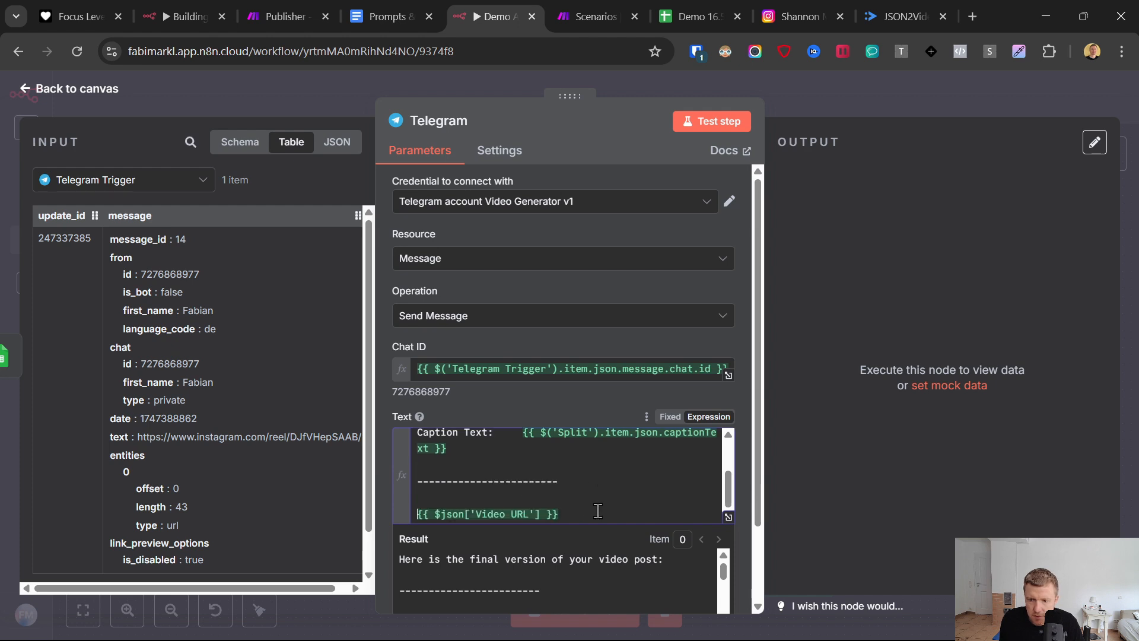
- Test the Telegram node and check the ViralReelCloneDemo bot chat in Telegram for the message
left_click(712, 127)
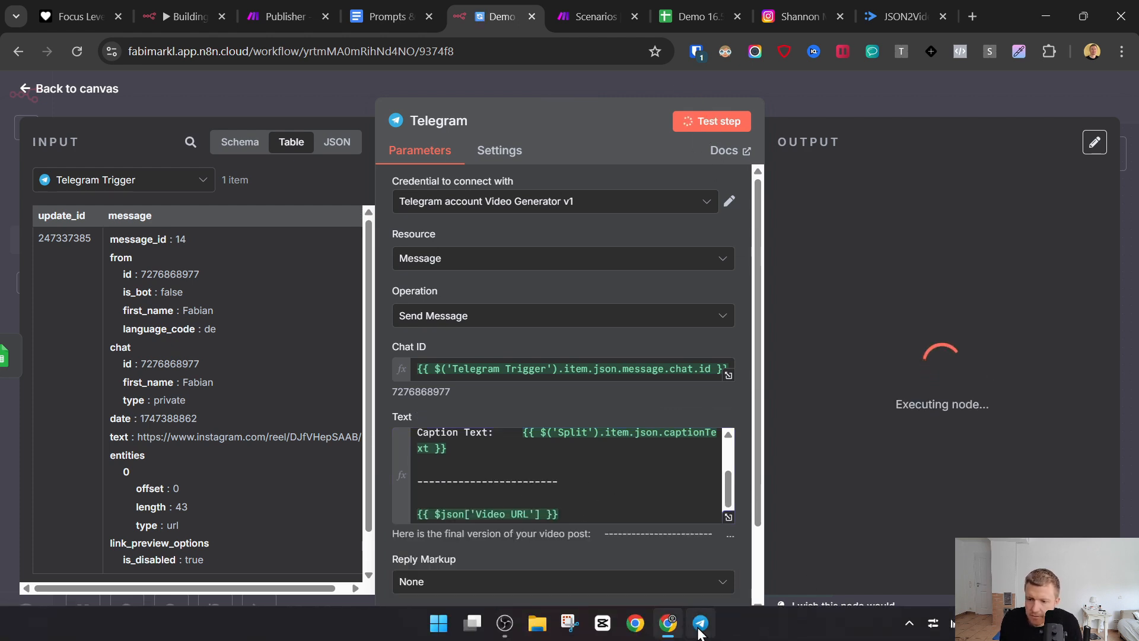
left_click(701, 623)
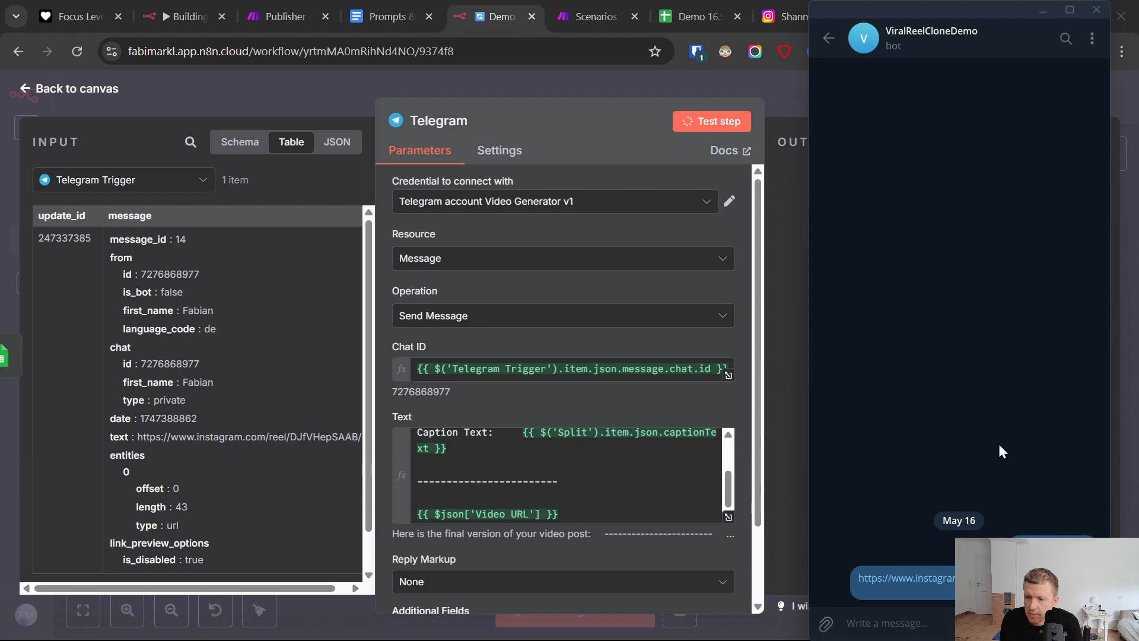
scroll(565, 376, "down", 1)
scroll(534, 237, "up", 1)
- Change the Telegram node's credential to Telegram account 24 and test the node again
left_click(527, 205)
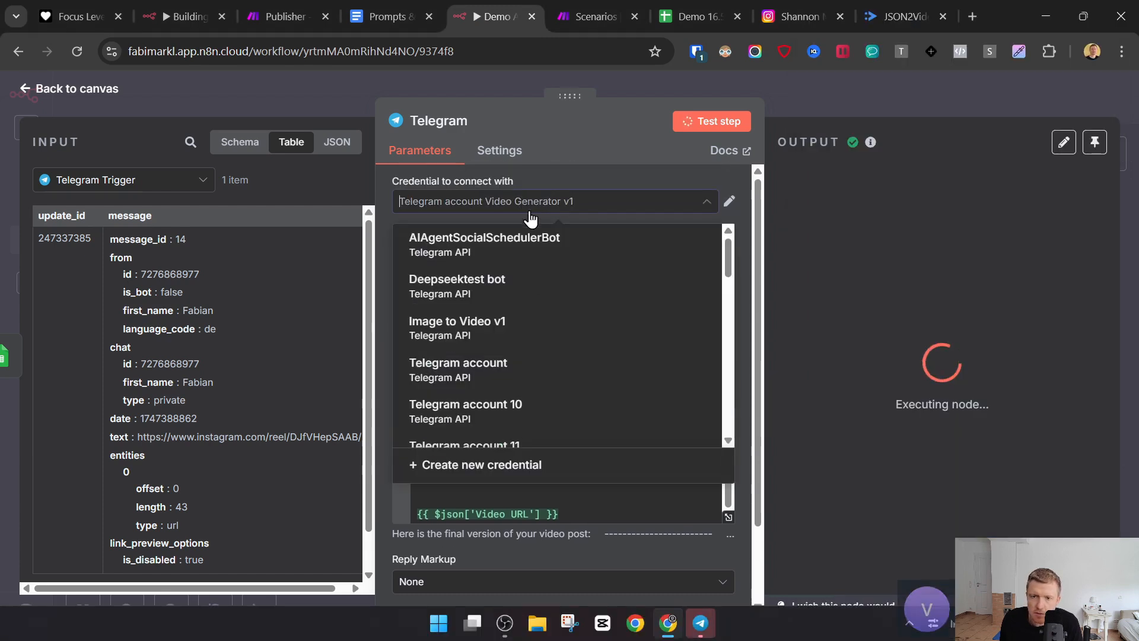
scroll(557, 380, "up", 3)
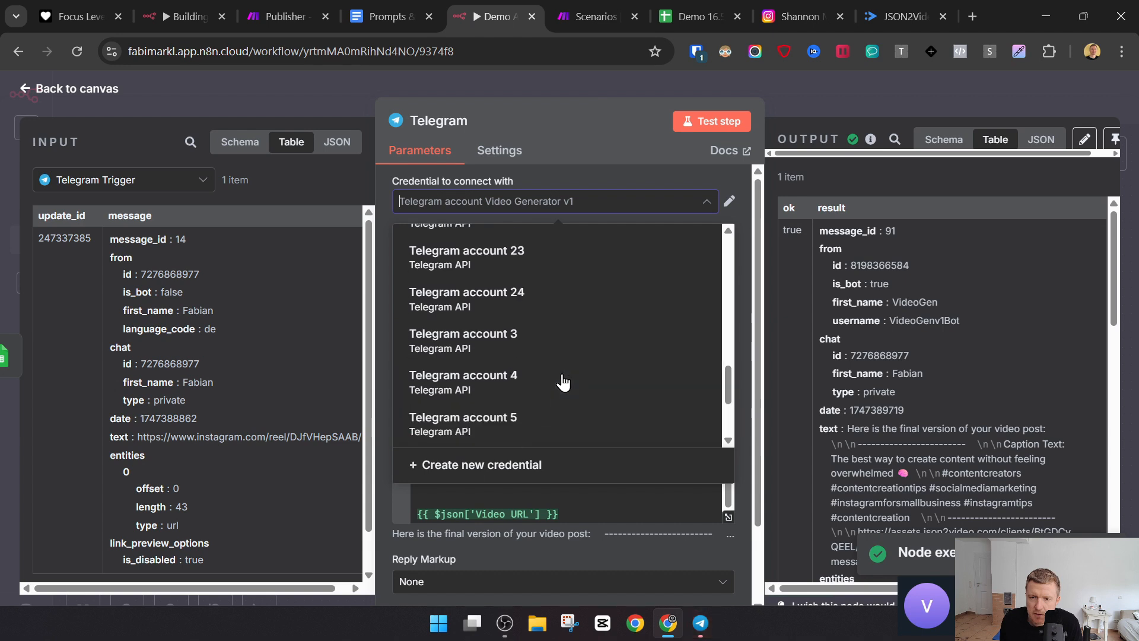
scroll(558, 382, "up", 1)
left_click(554, 372)
left_click(711, 121)
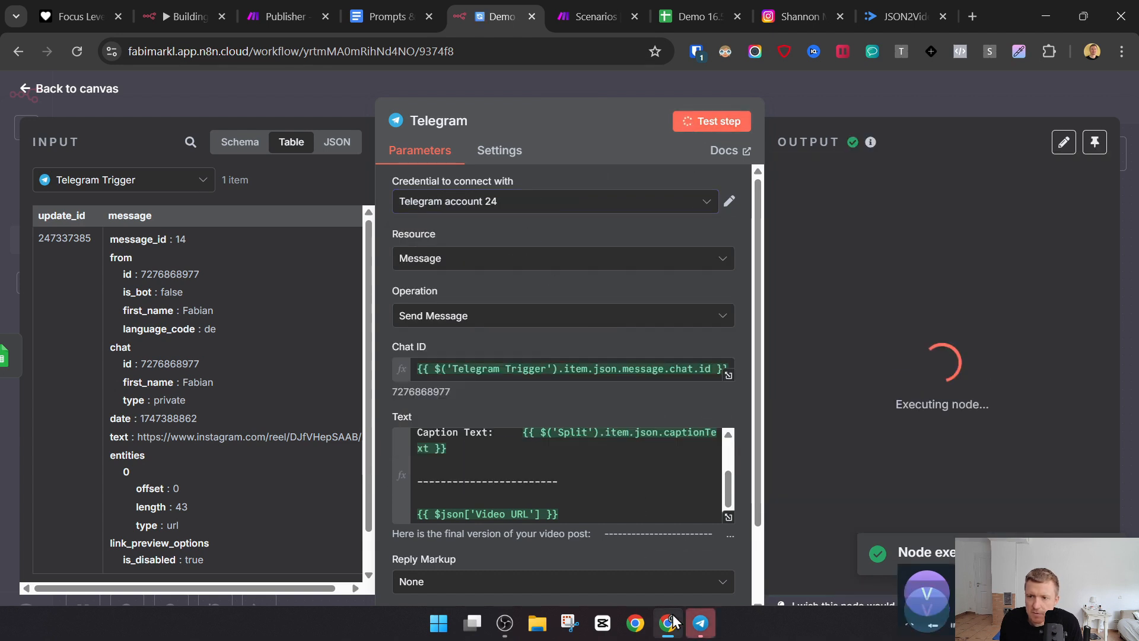
- Review the caption in the message sent to the ViralReelCloneDemo chat in Telegram, and return to the n8n canvas
left_click(701, 623)
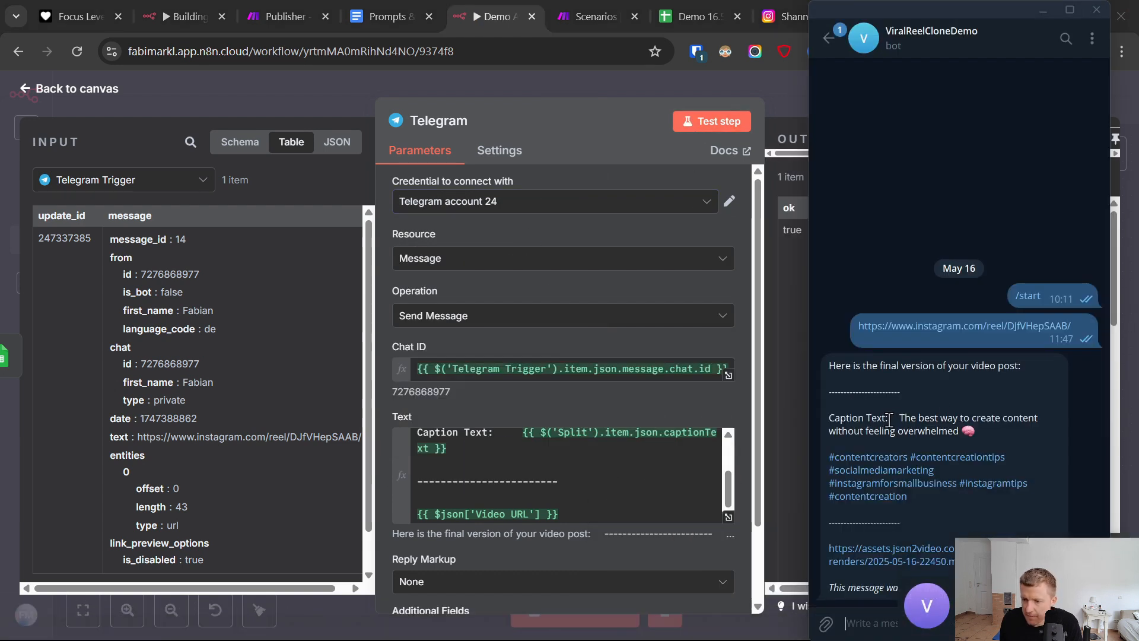
left_click_drag(890, 420, 907, 498)
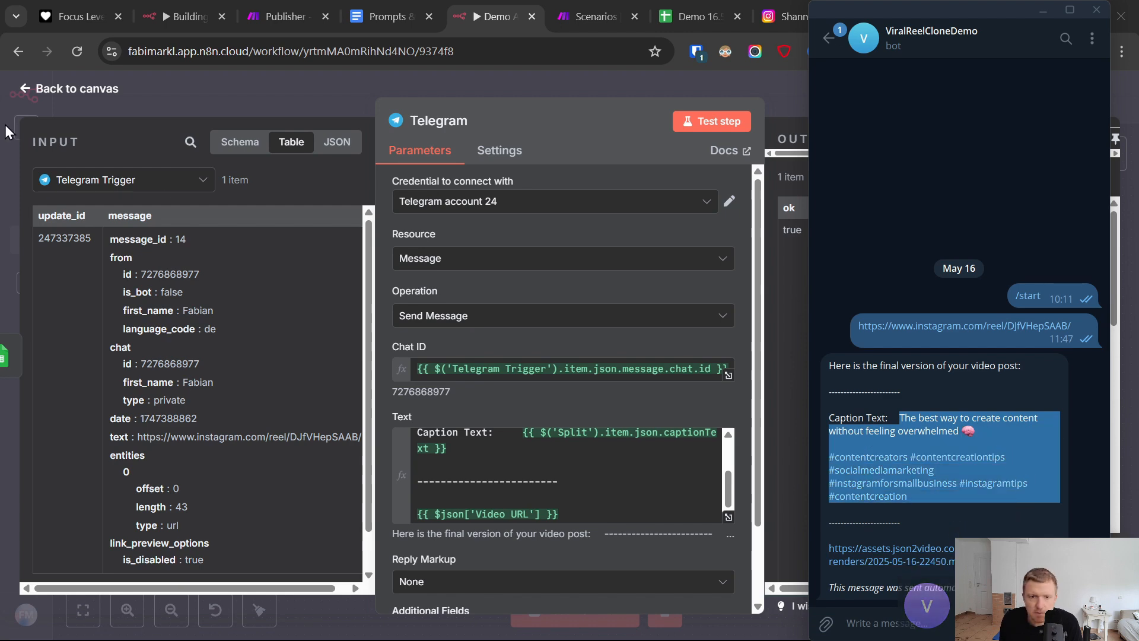
left_click(25, 89)
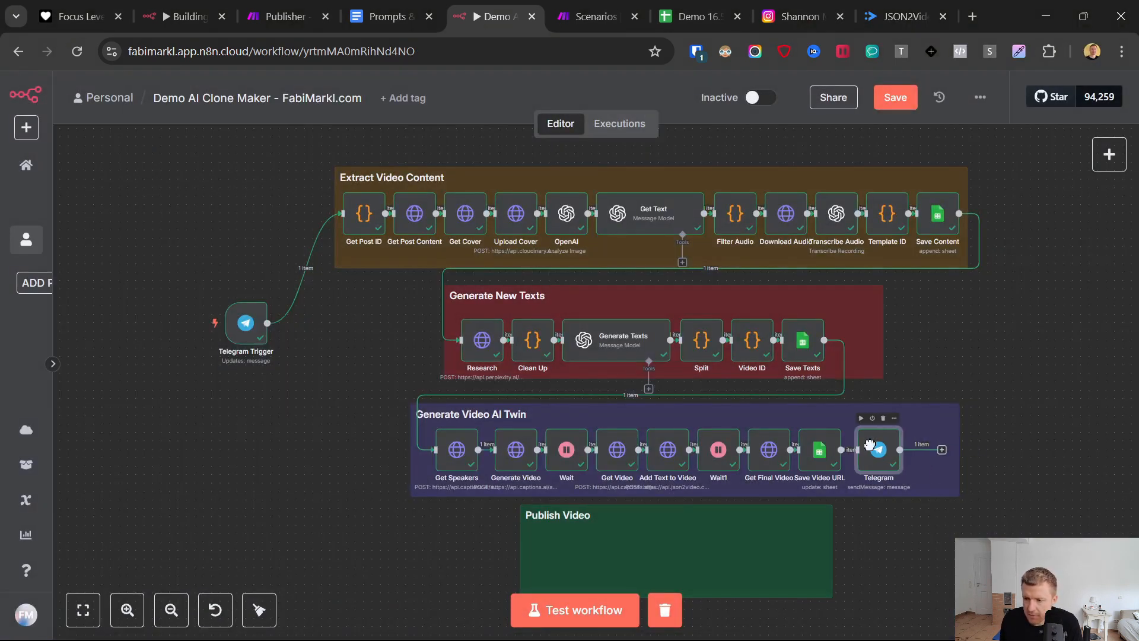
- Download and preview the video received in the ViralReelCloneDemo chat in Telegram, and return to the n8n canvas
left_click(701, 623)
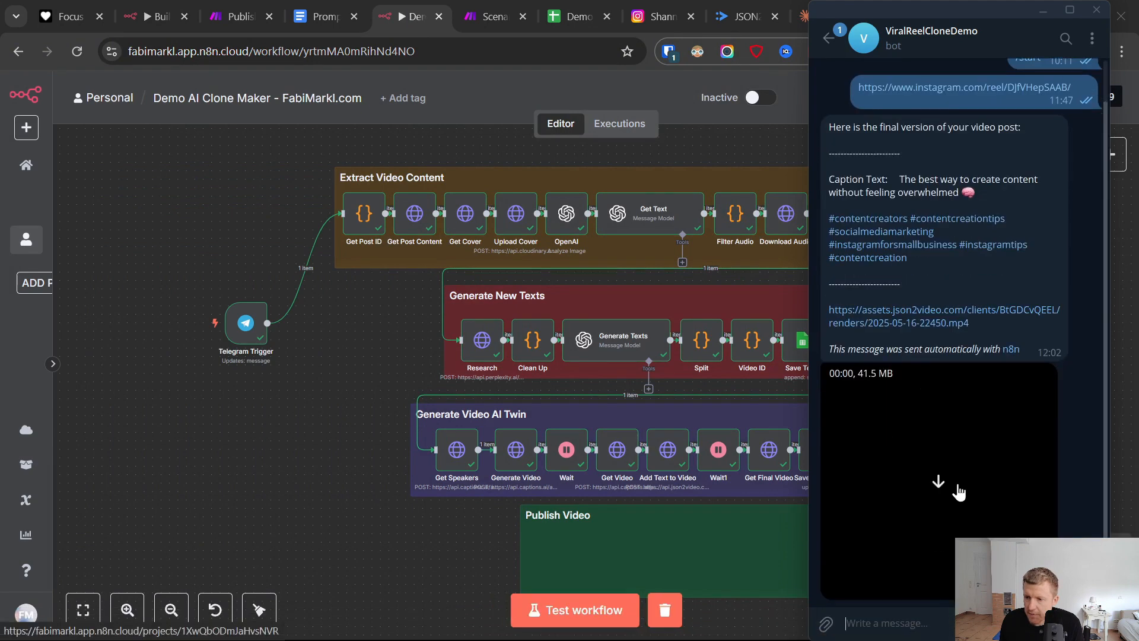
left_click(938, 485)
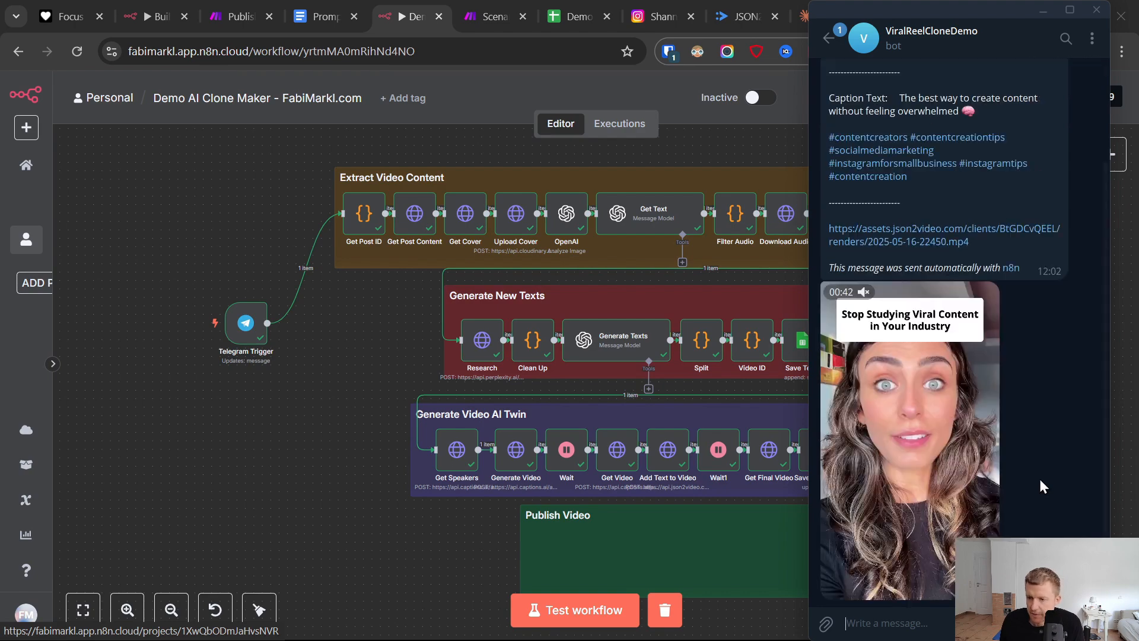
left_click(902, 426)
left_click(591, 327)
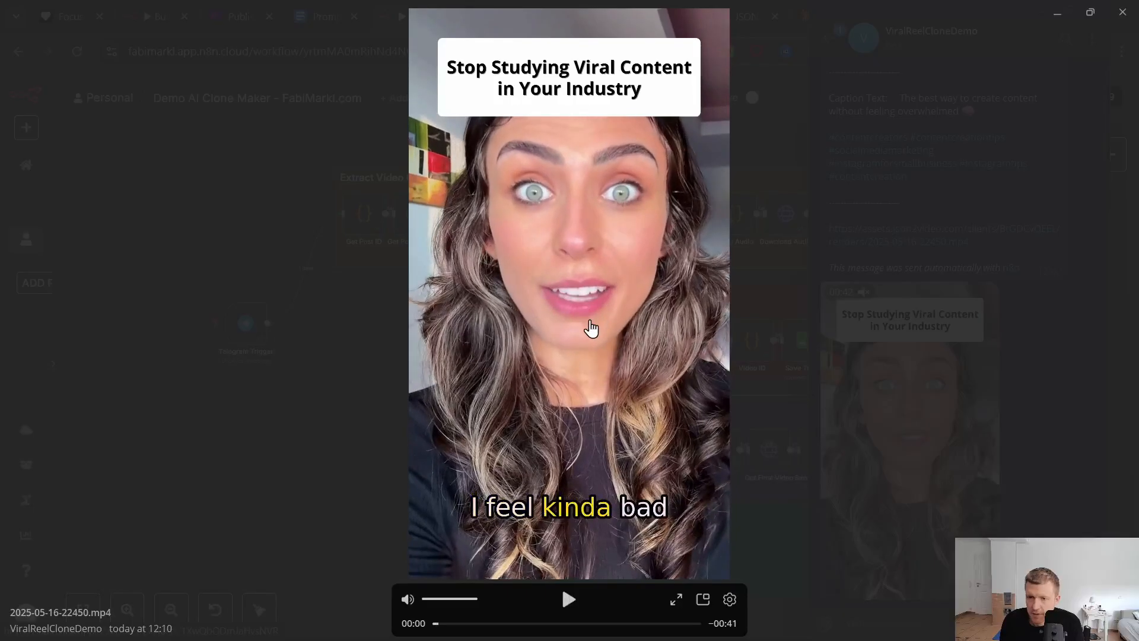
left_click(12, 130)
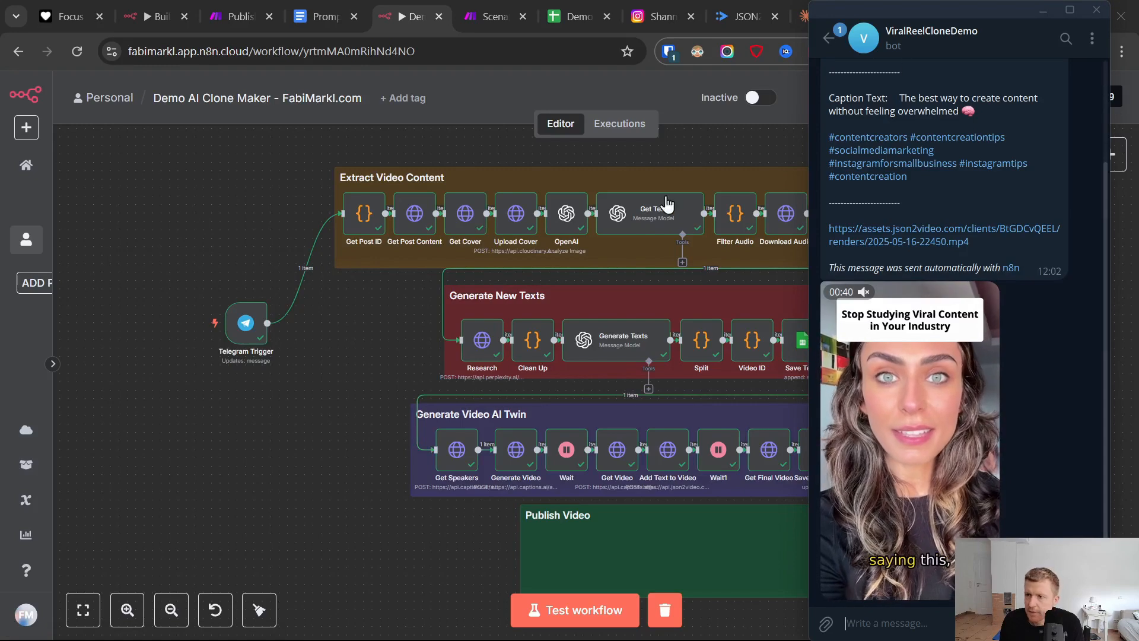
left_click(187, 207)
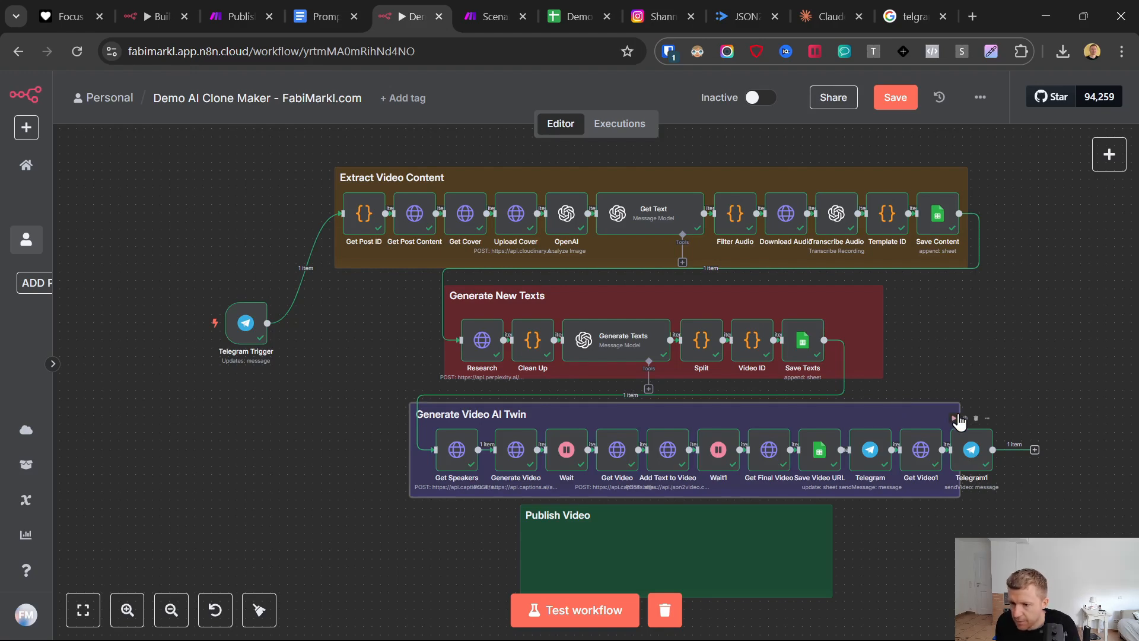
- Widen the Generate Video AI Twin sticky note to enclose the Telegram1 node and save the workflow
mouse_move(997, 407)
left_mouse_down()
mouse_move(1033, 419)
mouse_move(1010, 418)
left_mouse_up()
scroll(400, 551, "down", 2)
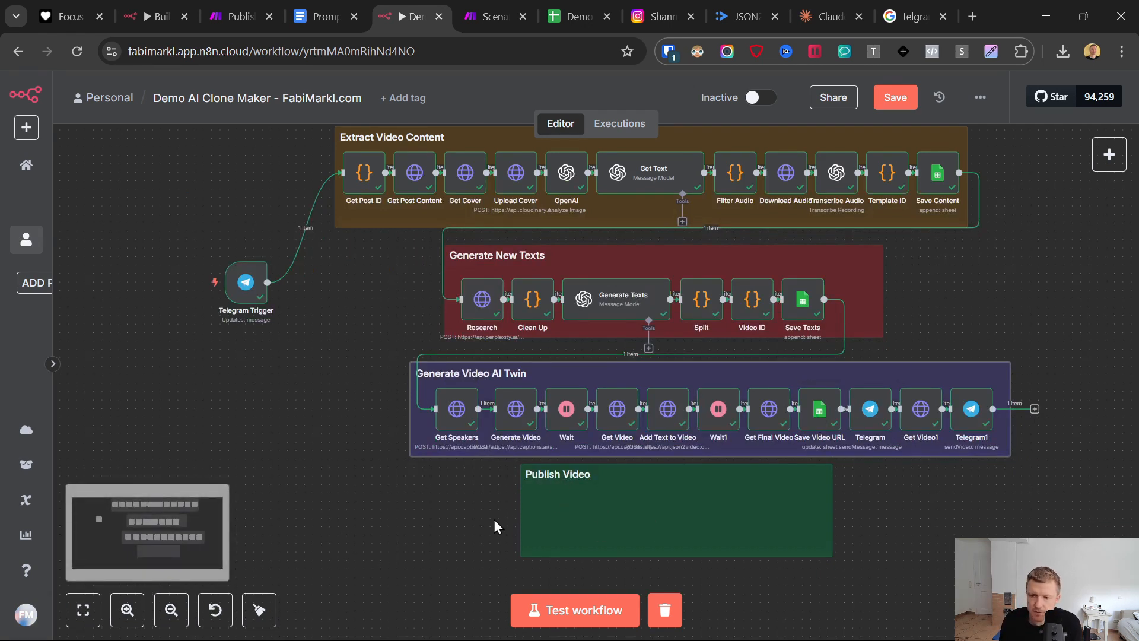
left_click(895, 97)
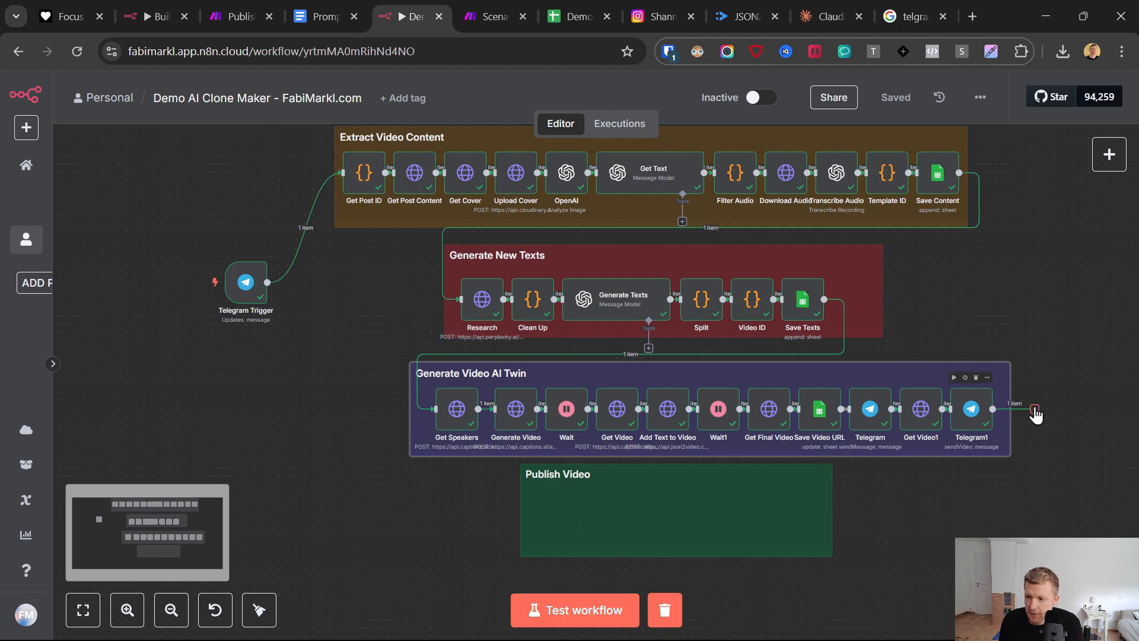
- Open the Make.com account link from the Links section of the Prompts & Links document
left_click(332, 9)
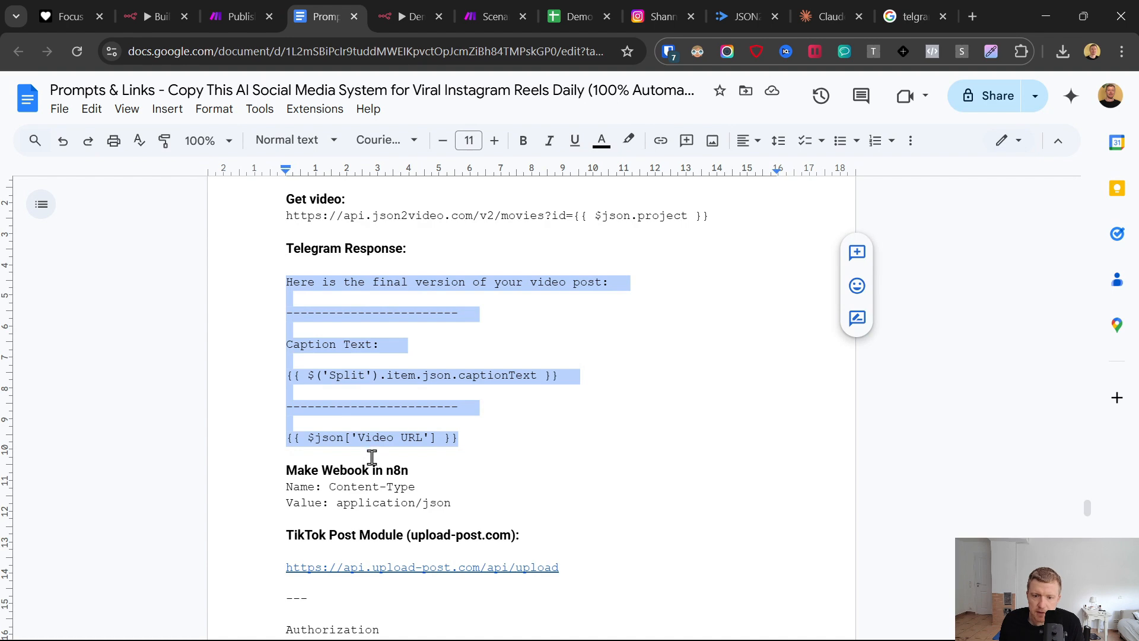
scroll(1021, 407, "up", 8)
left_click_drag(1087, 485, 1093, 210)
scroll(440, 465, "up", 5)
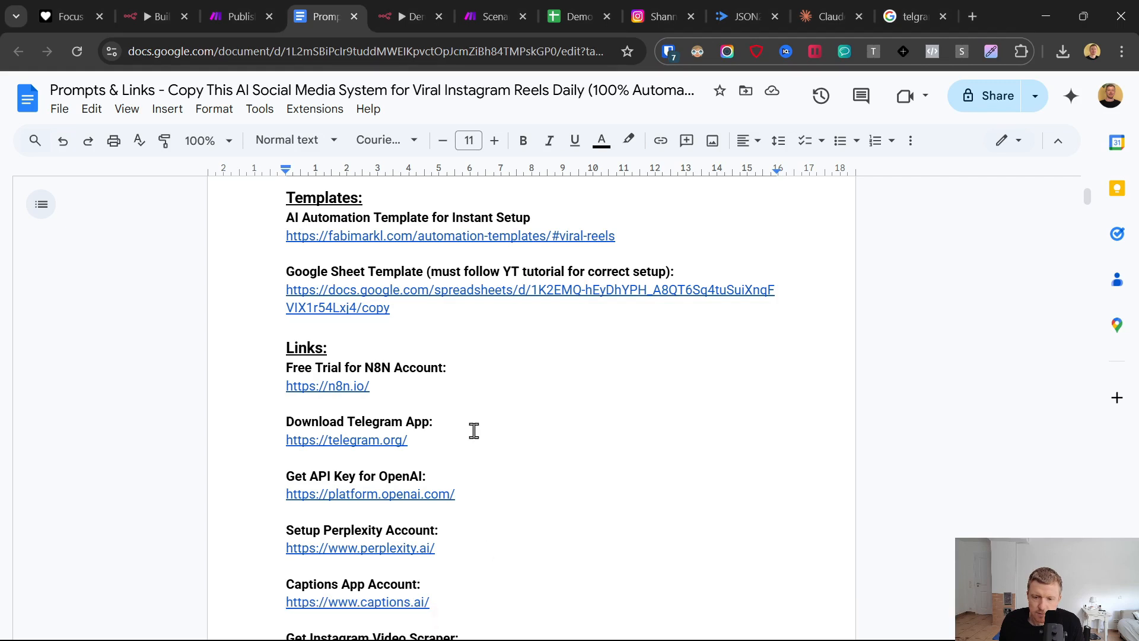
scroll(478, 422, "down", 8)
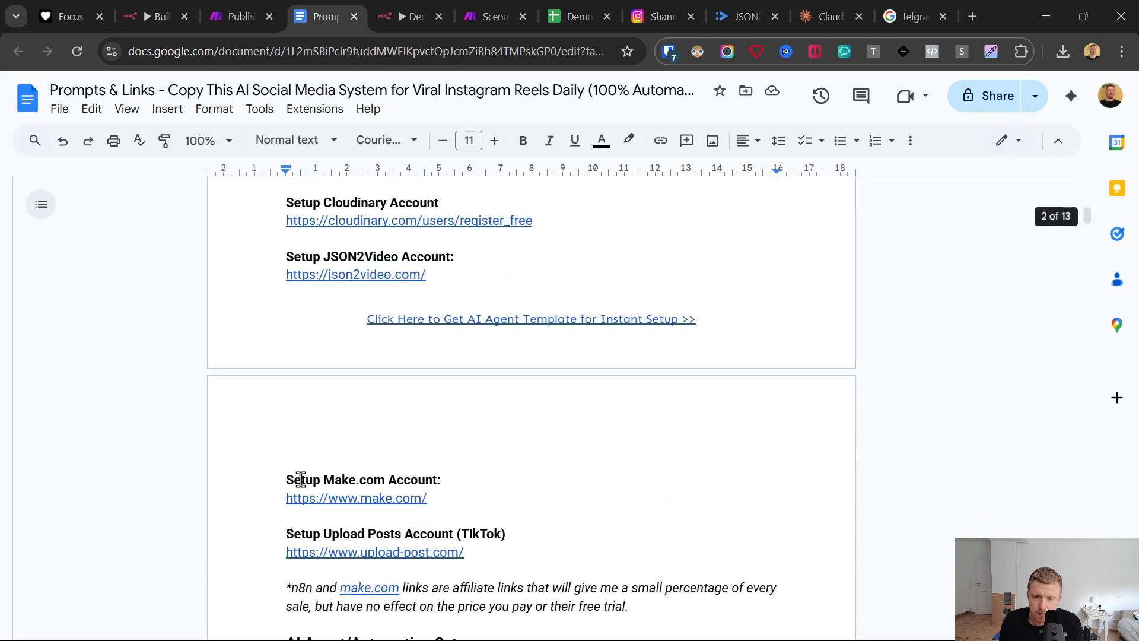
left_click(307, 498)
left_click(332, 523)
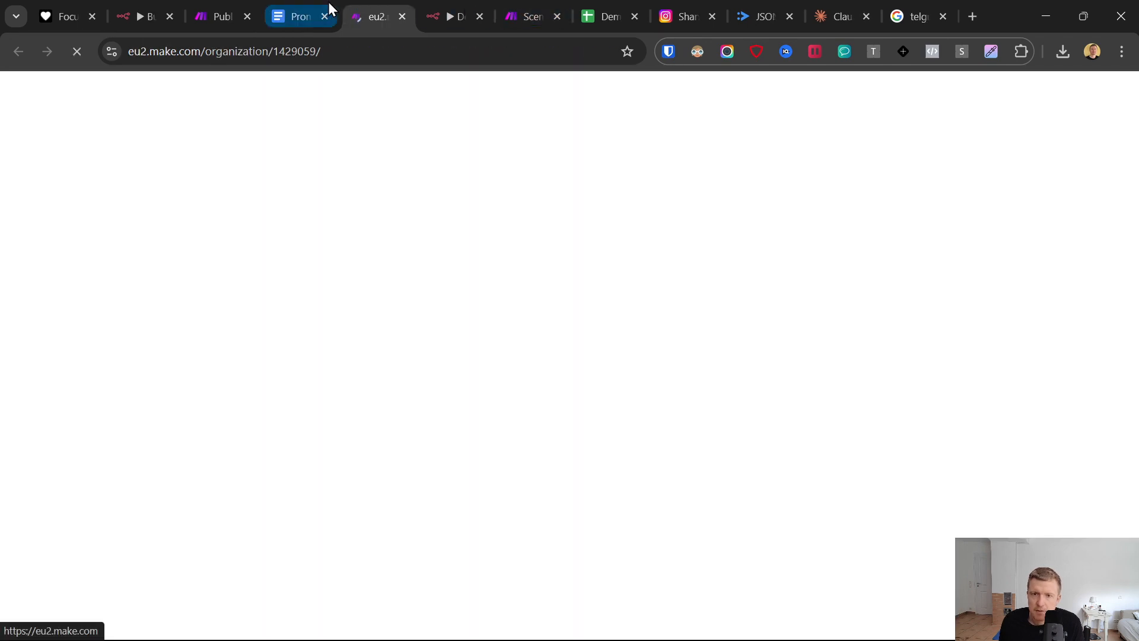
- Place the new Make tab beside the existing one, show its scenarios list and close the duplicate Scenarios tab
left_click_drag(354, 9, 483, 8)
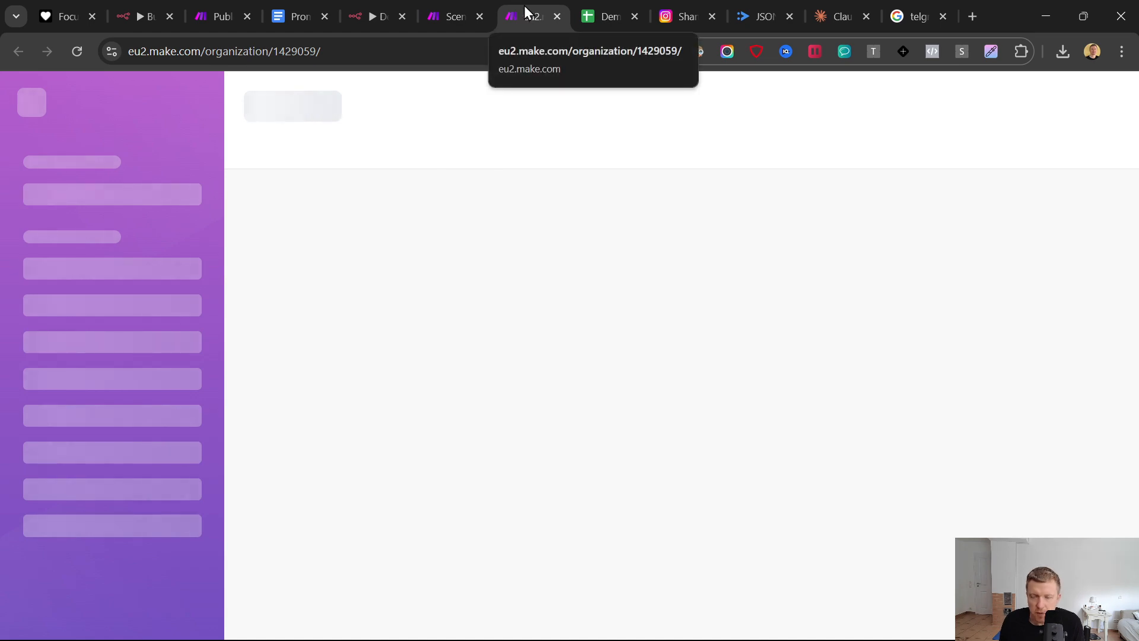
left_click(469, 8)
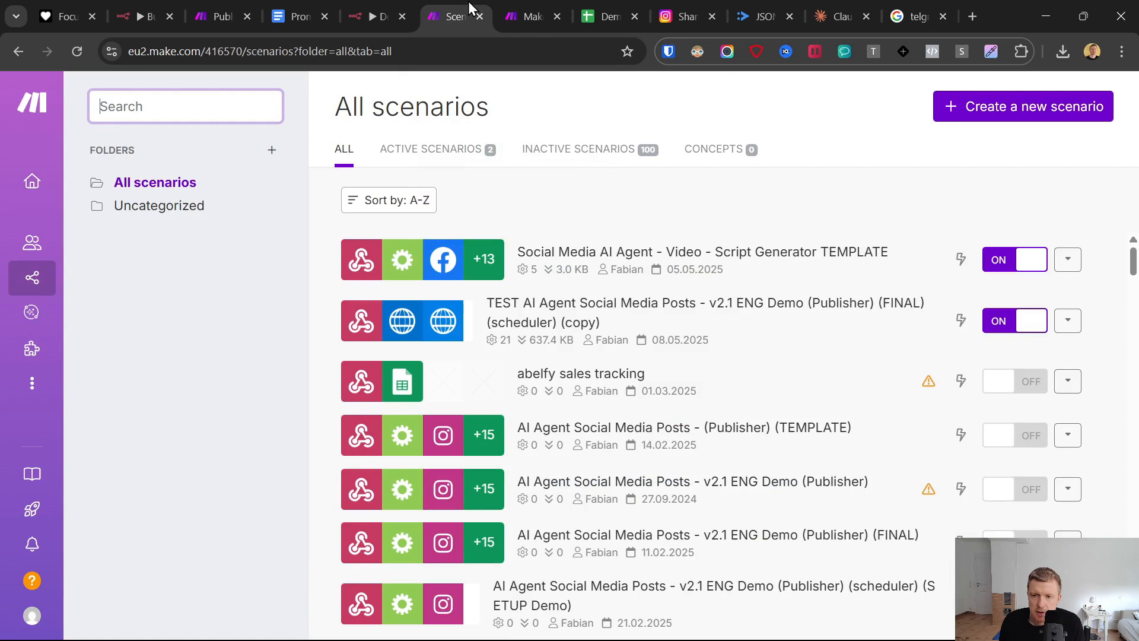
left_click(514, 9)
left_click(102, 285)
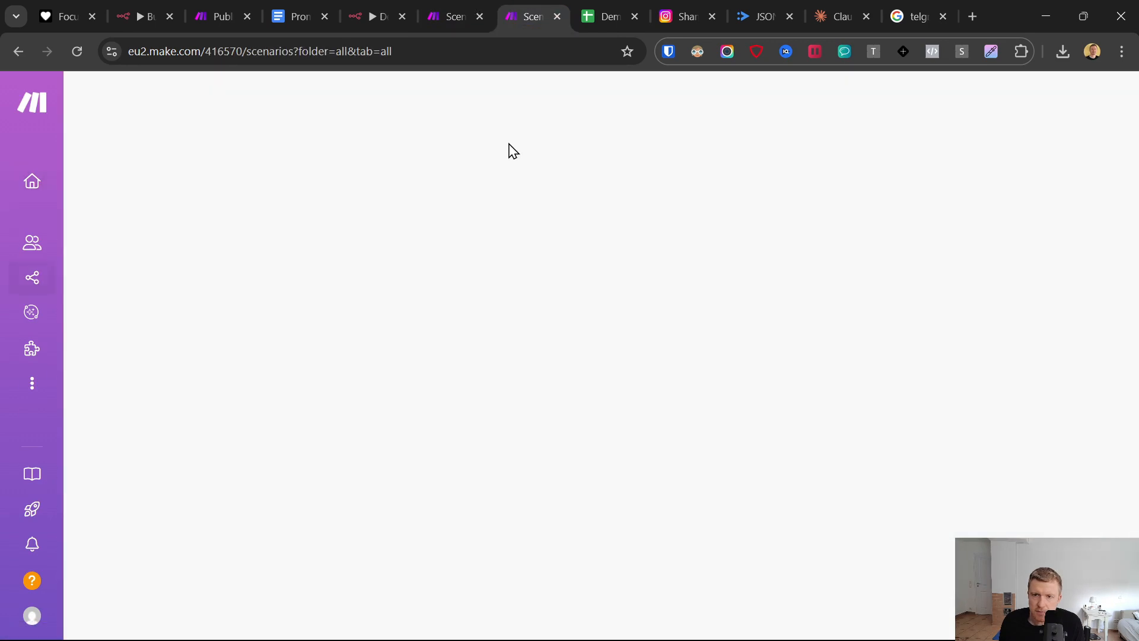
left_click(479, 16)
- Create a new Make scenario with a Webhooks Custom webhook module as its trigger
left_click(1010, 106)
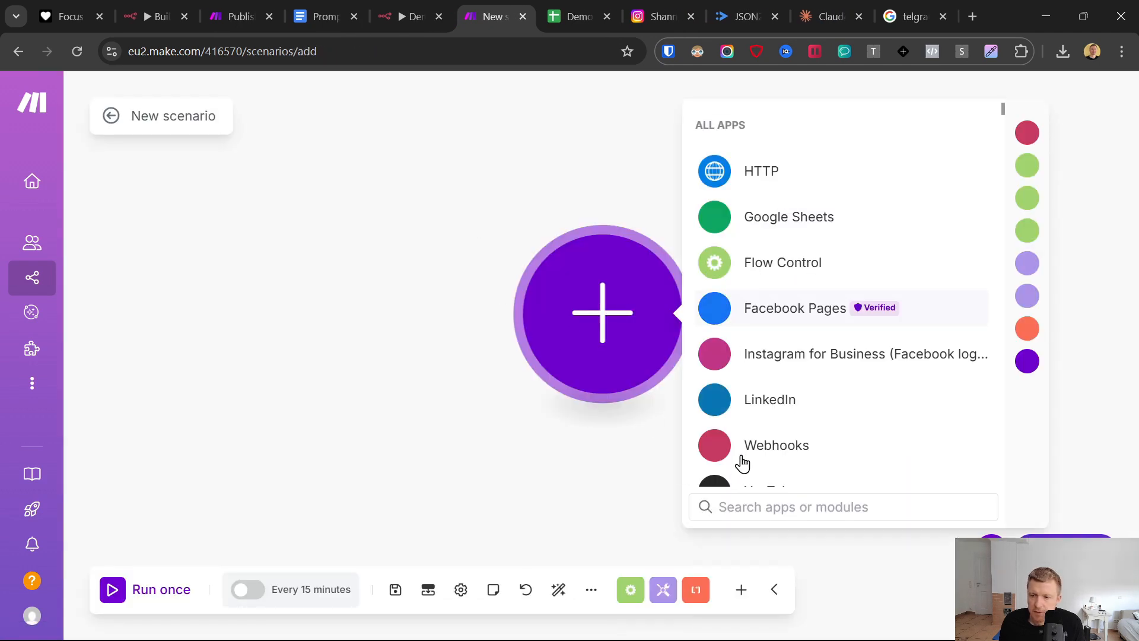
left_click(752, 450)
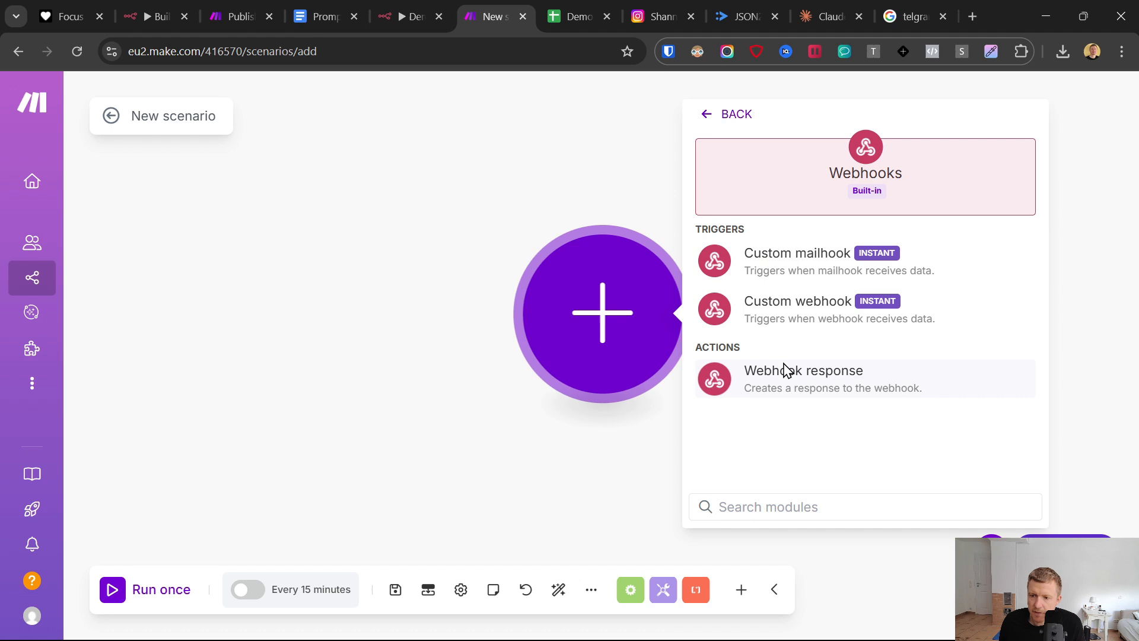
left_click(781, 312)
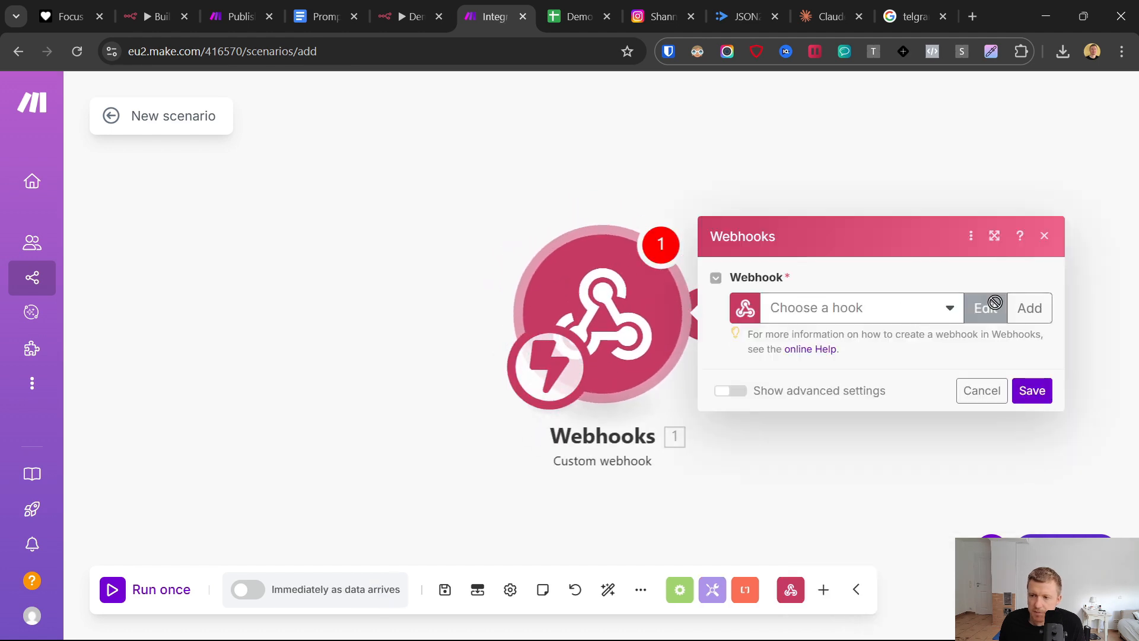
- Add a new webhook to the Webhooks module and copy its address to the clipboard
left_click(1029, 307)
left_click(970, 447)
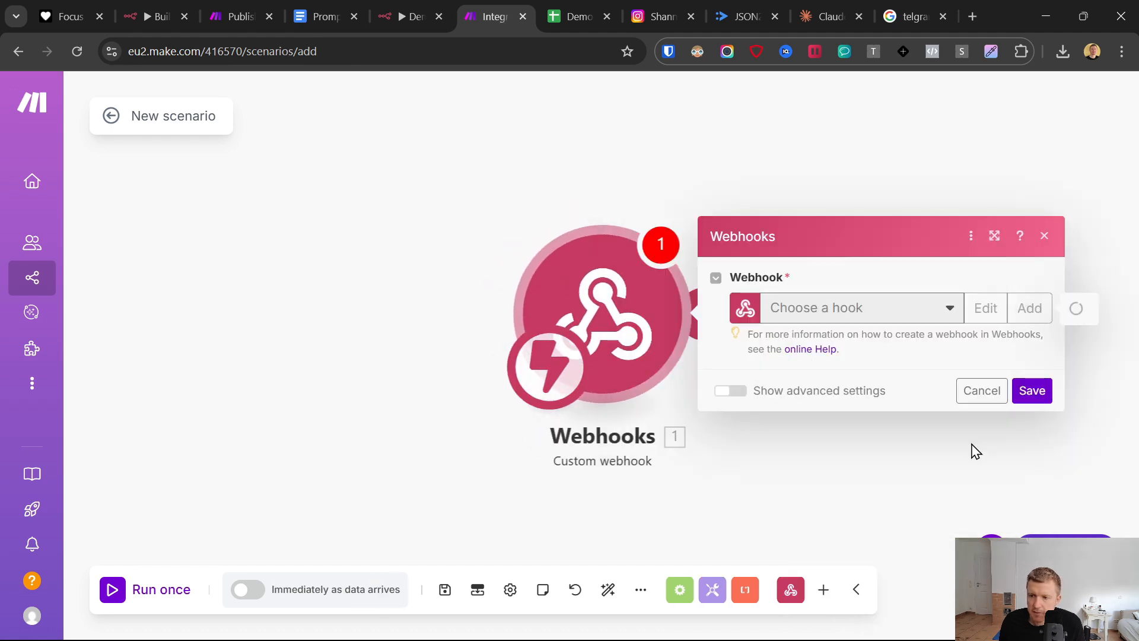
left_click(977, 374)
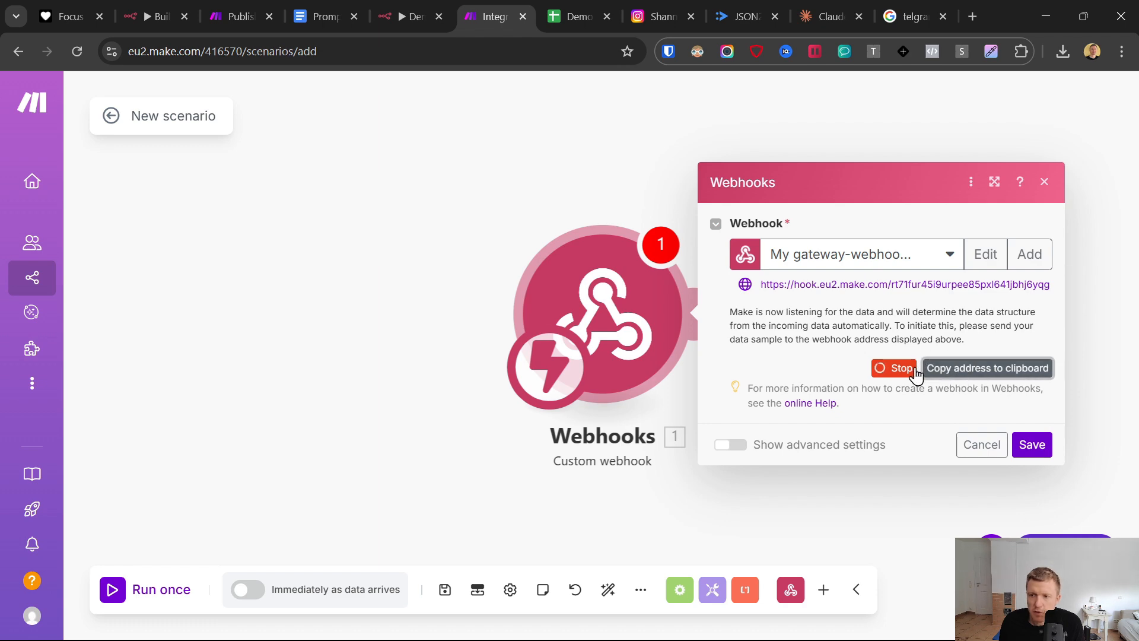
- Switch to the n8n workflow, look back at the Make webhook module and return to the n8n canvas
left_click(410, 9)
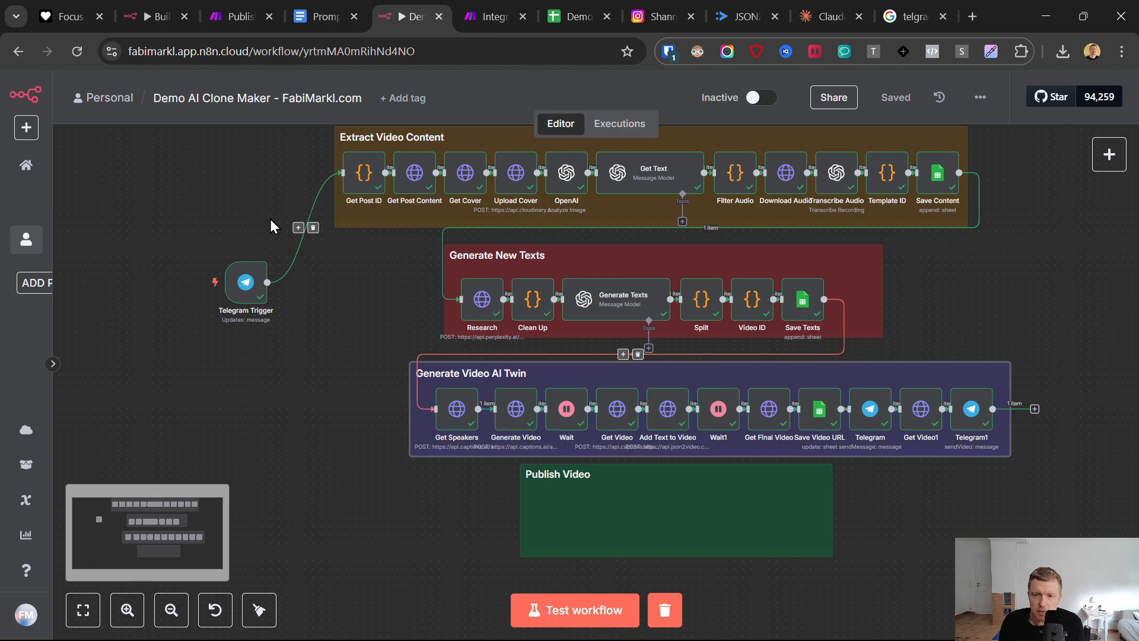
left_click(492, 16)
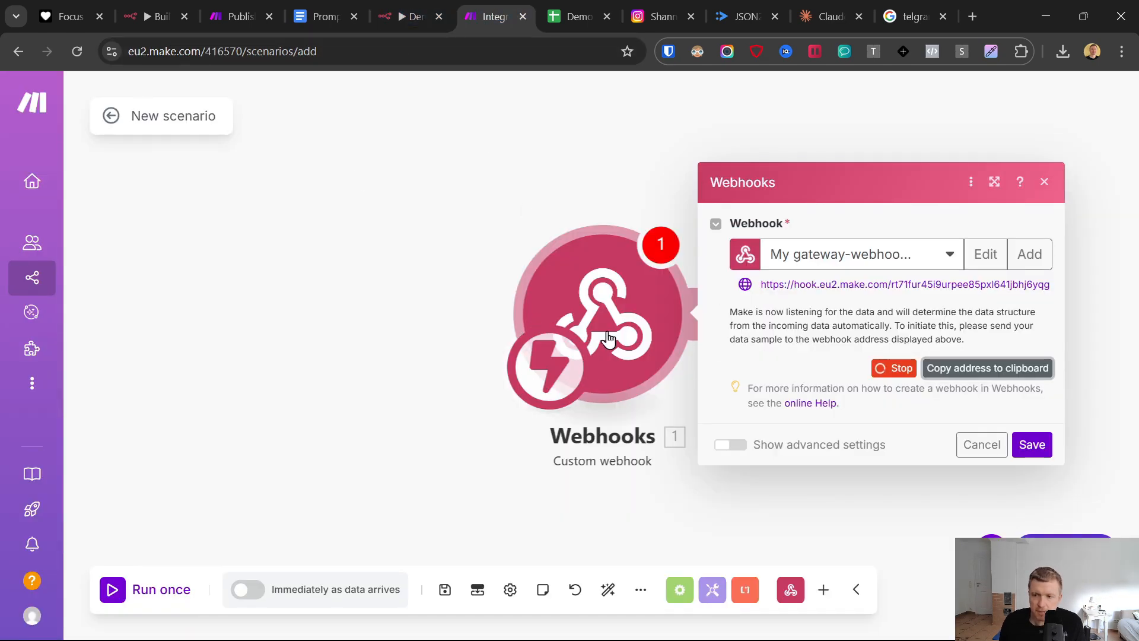
left_click(410, 16)
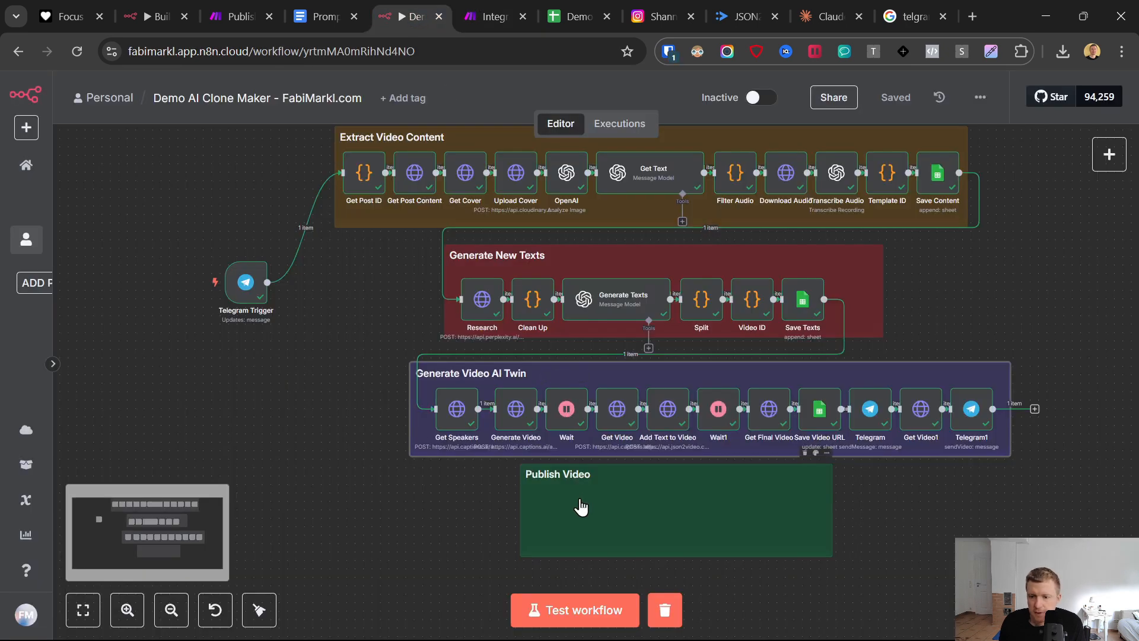
- Duplicate the Save Video URL node, place the copy in the Publish Video section and connect the Telegram1 node to it
left_click(1034, 410)
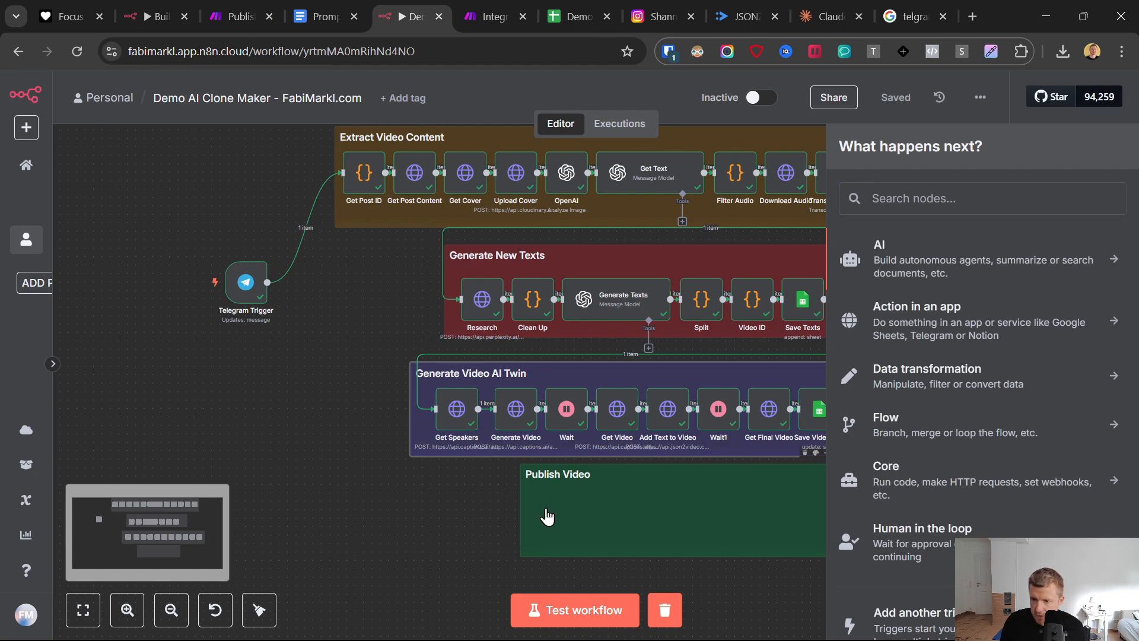
left_click(584, 522)
right_click(811, 409)
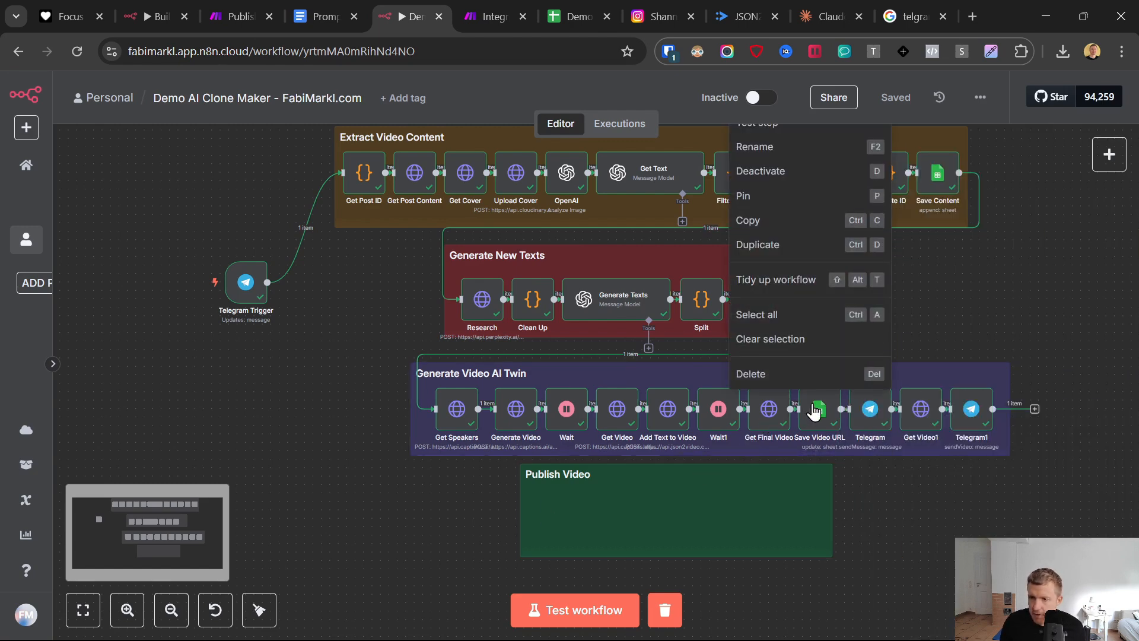
left_click(785, 248)
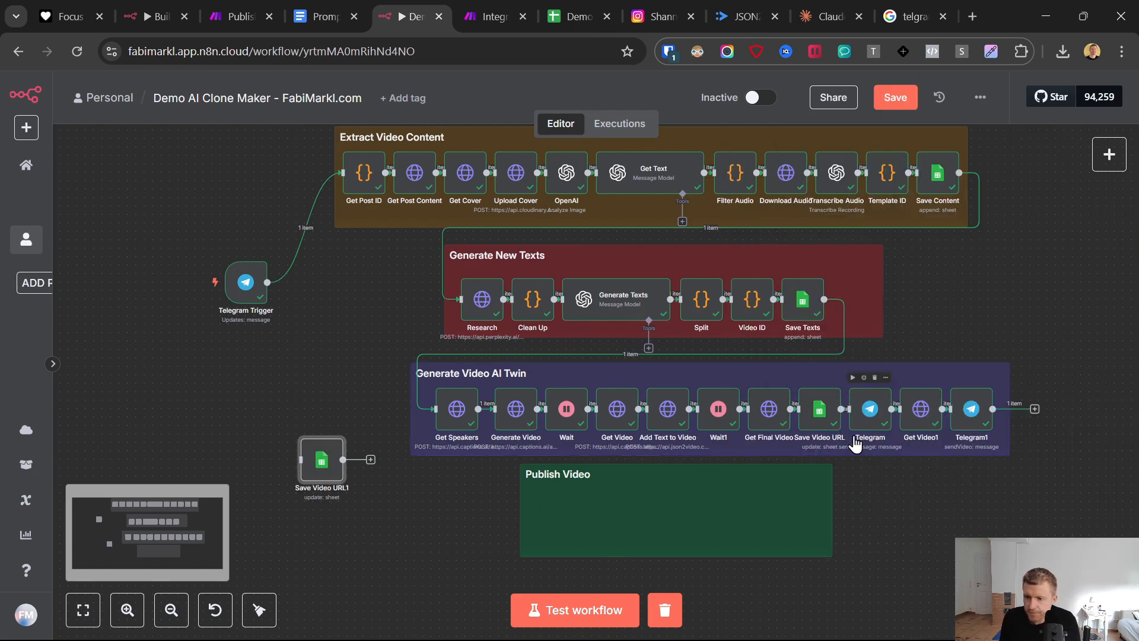
left_click_drag(320, 483, 543, 521)
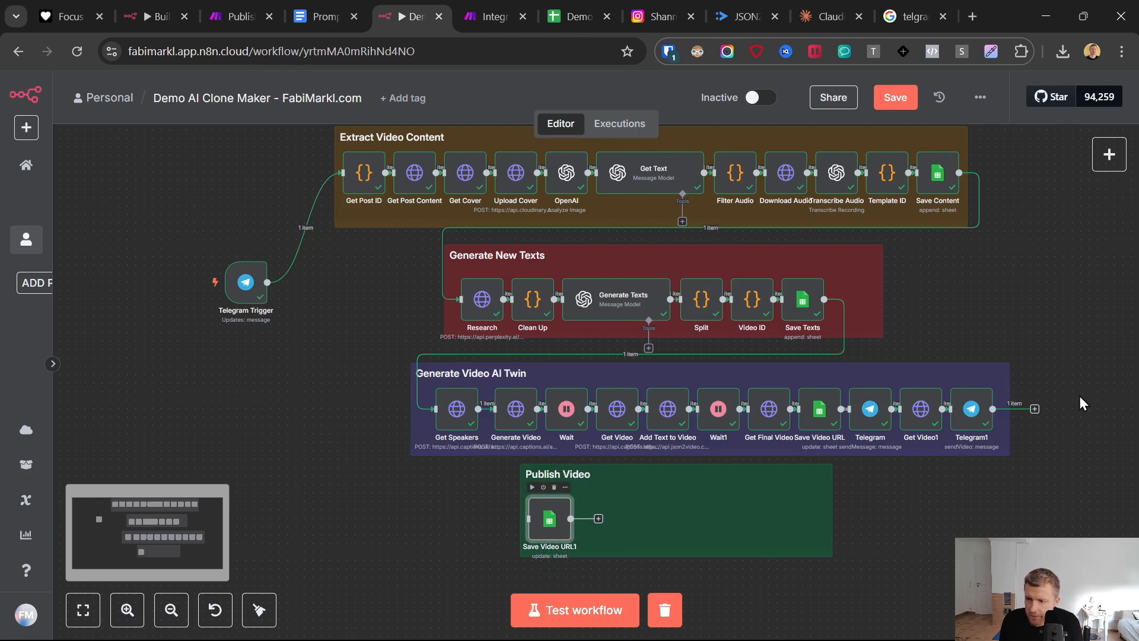
left_click_drag(1034, 408, 551, 520)
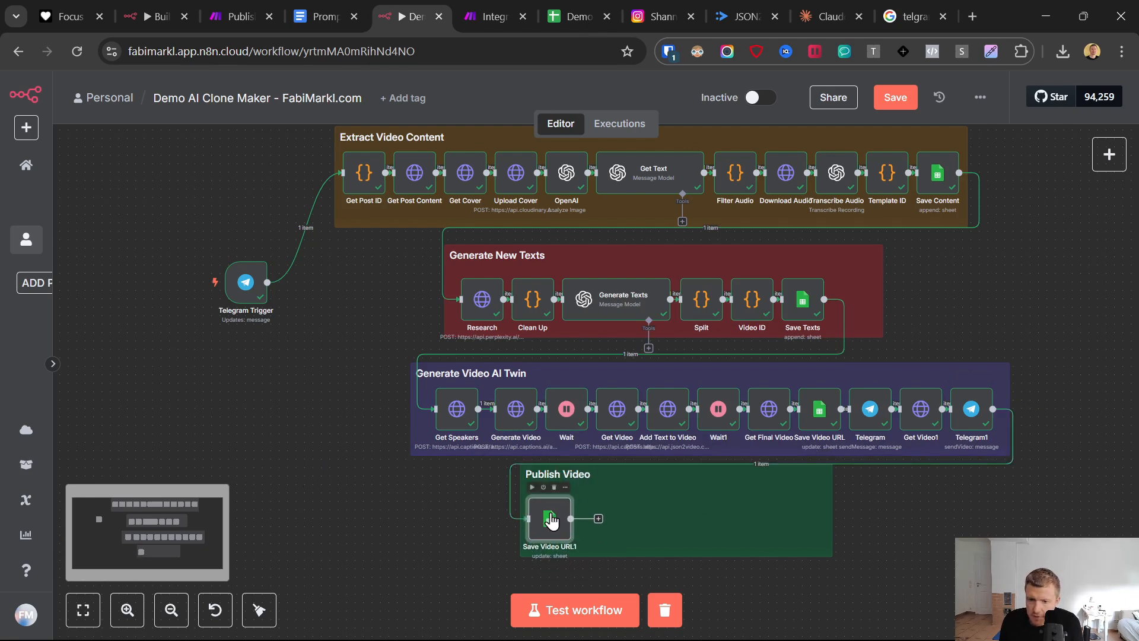
- Set the duplicated Google Sheets node's operation to Get Row(s), test it and look through its output
double_click(548, 521)
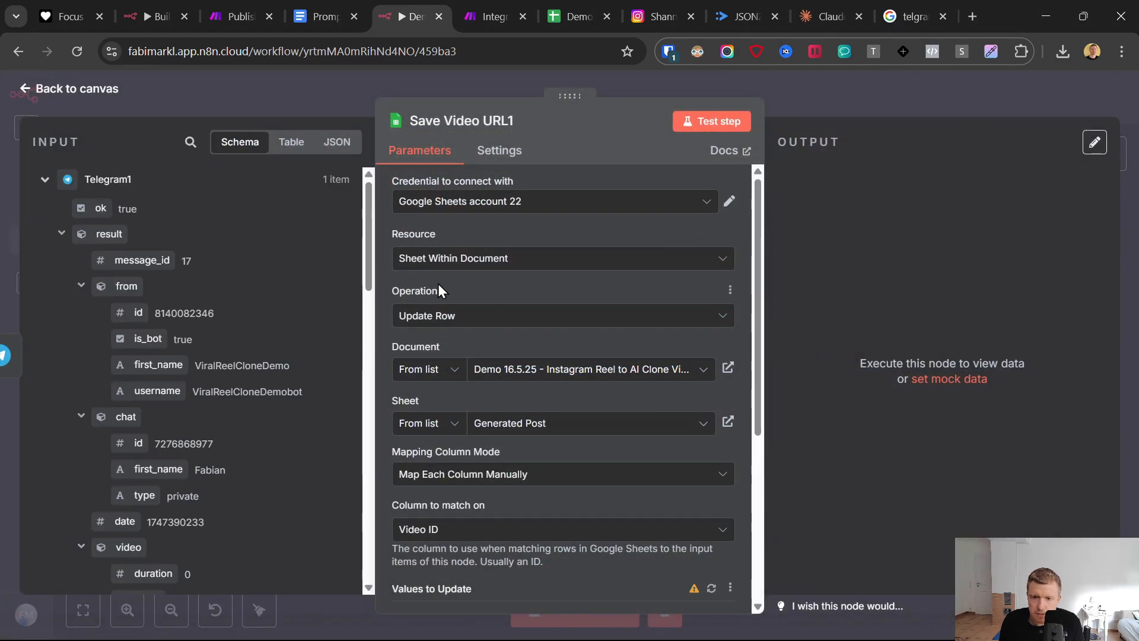
left_click(433, 318)
scroll(465, 463, "down", 3)
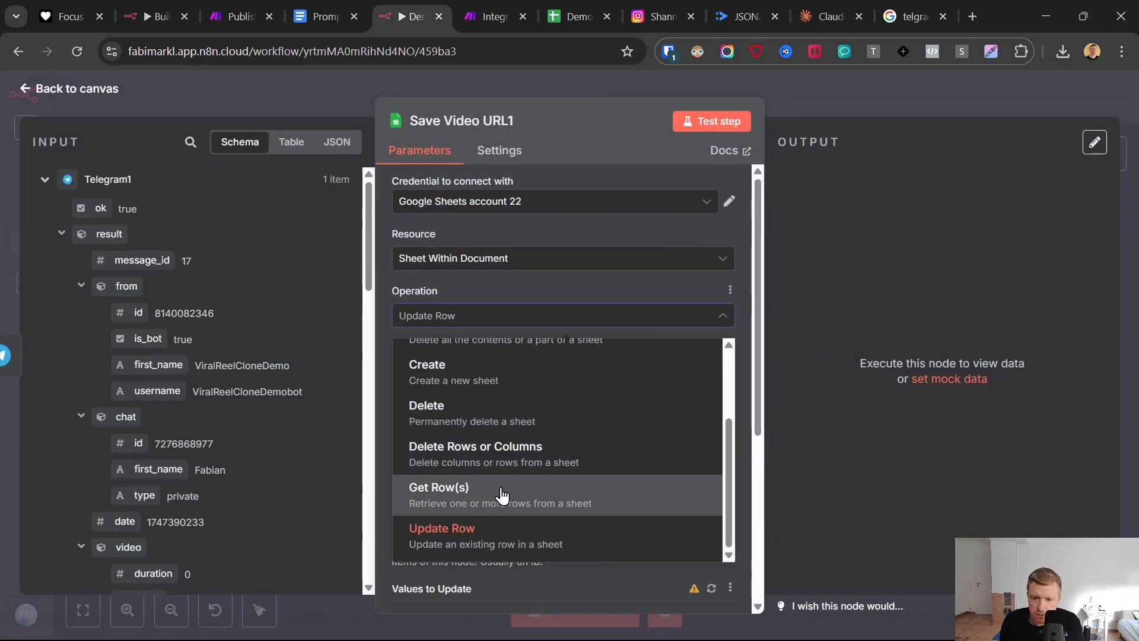
left_click(502, 495)
scroll(501, 480, "down", 1)
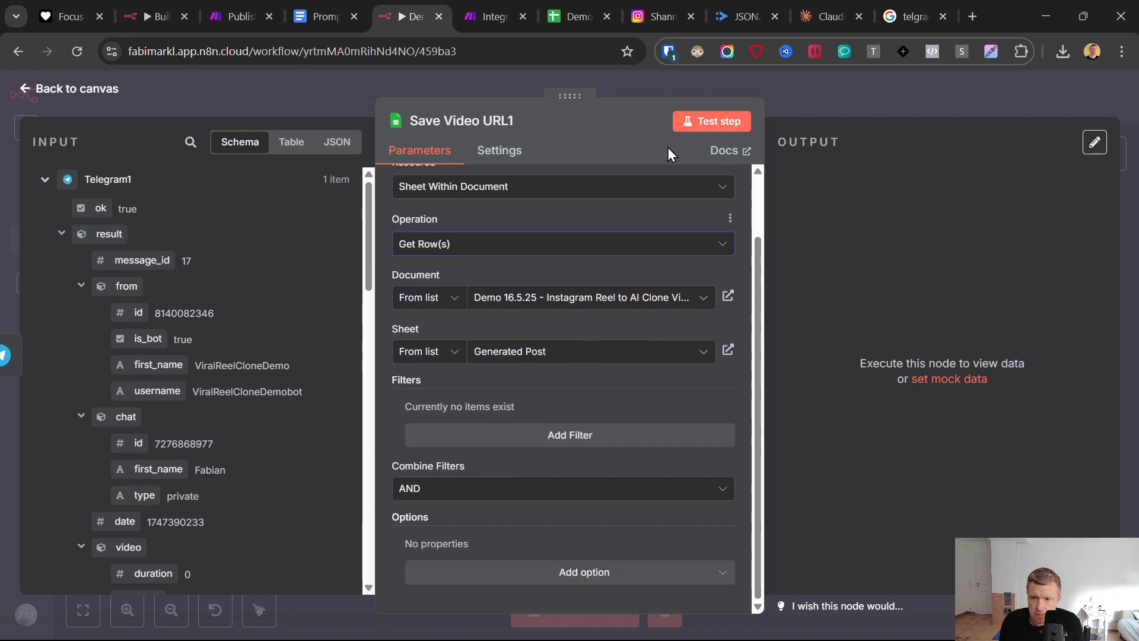
left_click(706, 121)
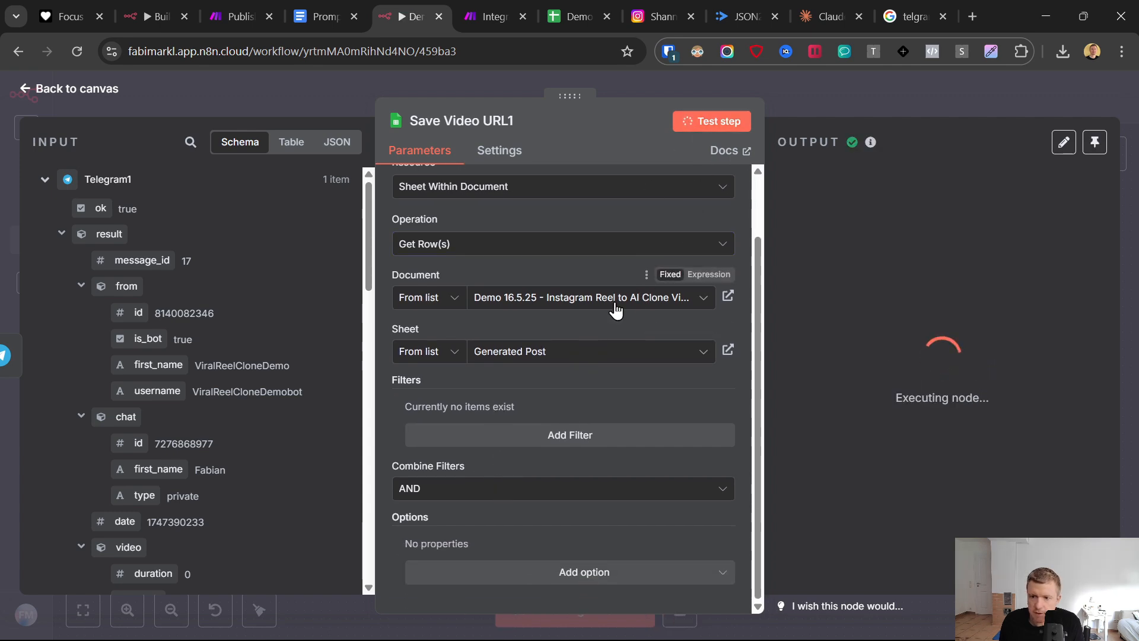
scroll(909, 368, "down", 3)
scroll(908, 368, "up", 1)
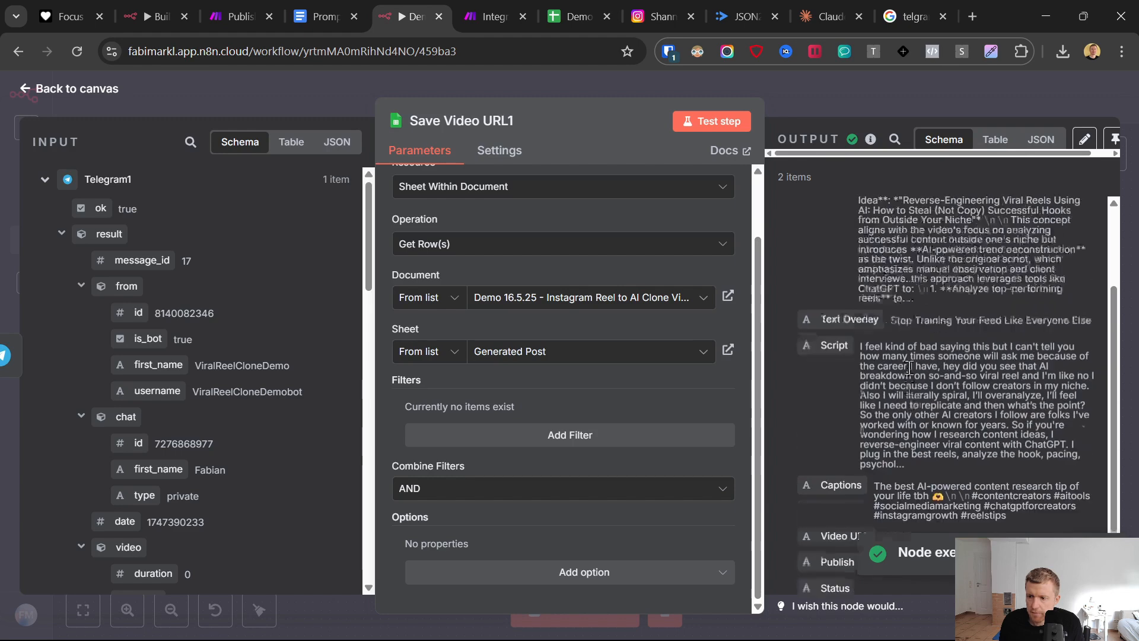
scroll(908, 368, "up", 2)
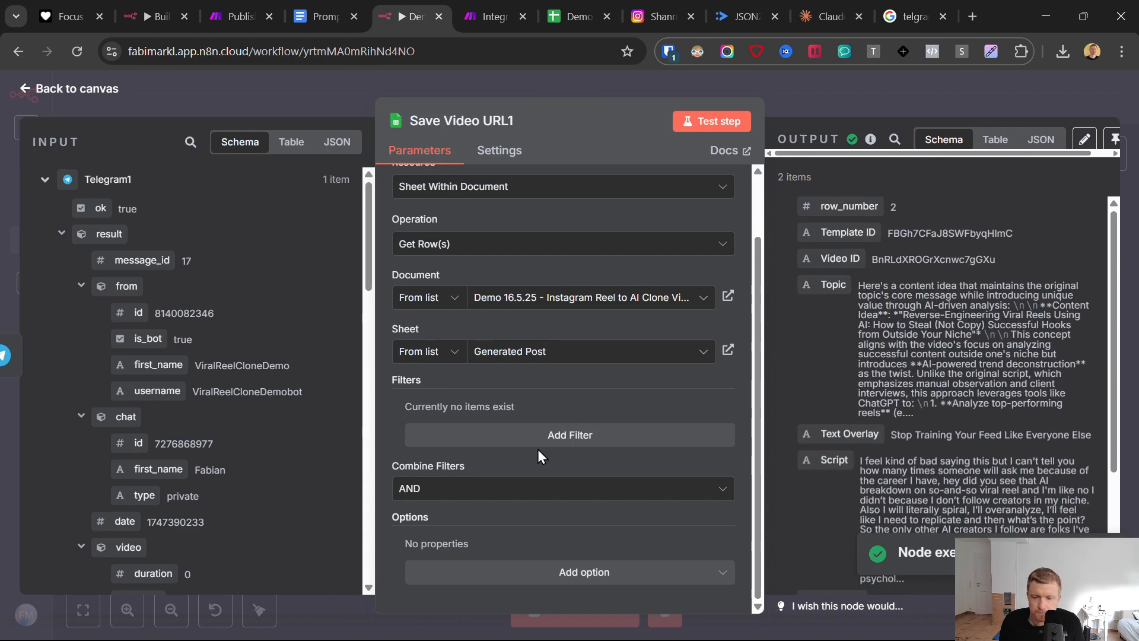
key("Escape")
- Add an HTTP Request node after the Get Row(s) node, with method POST and the copied Make webhook address as URL
left_click(613, 519)
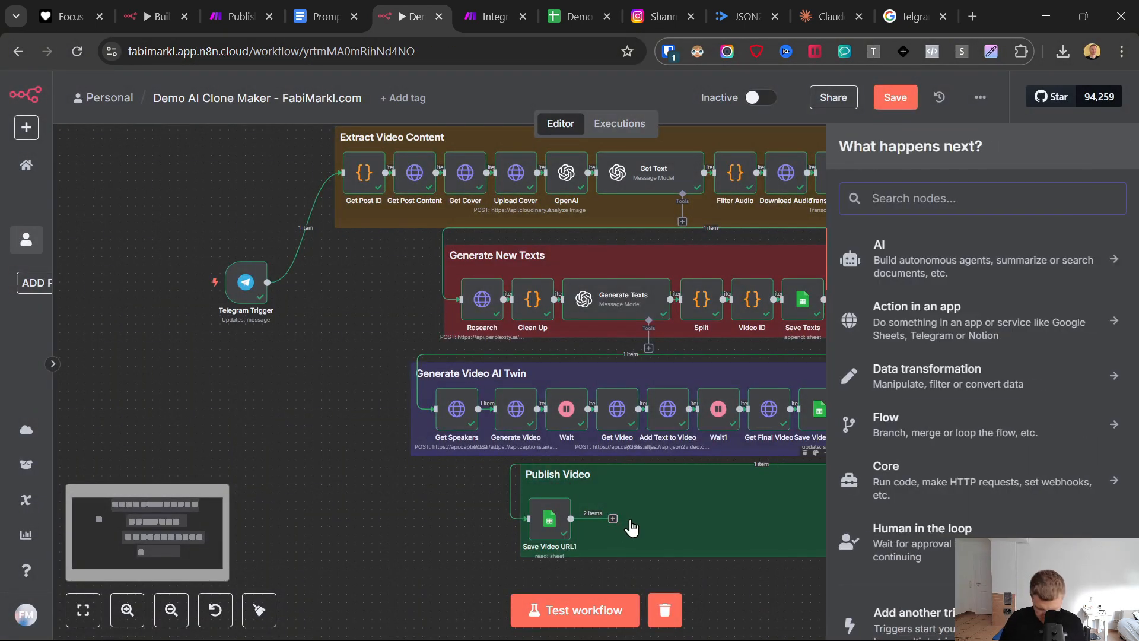
type("http")
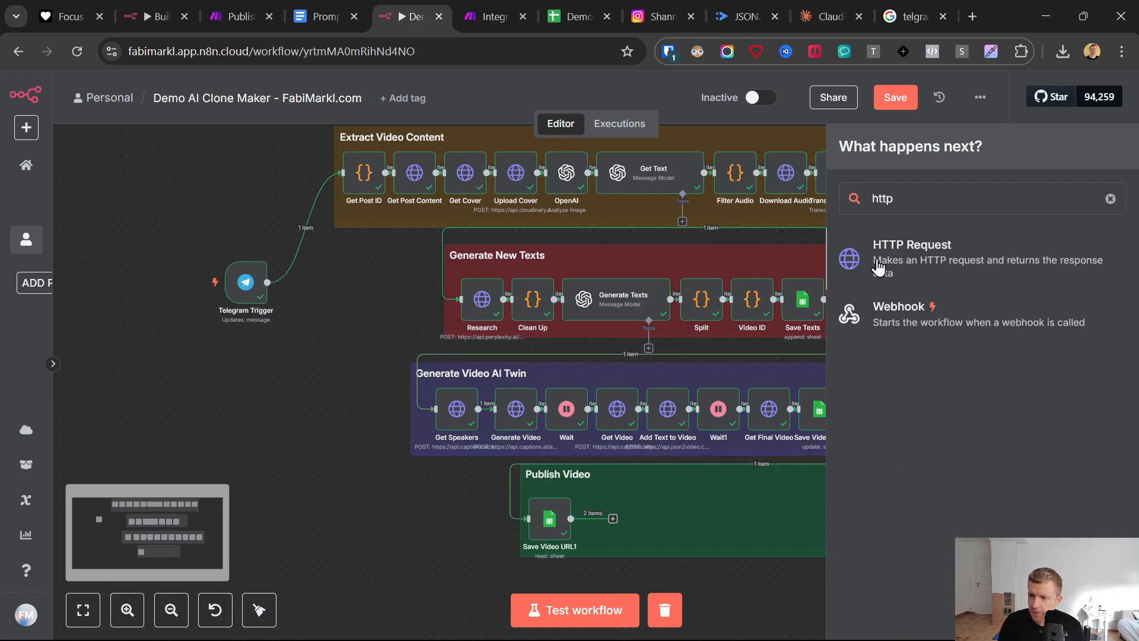
key("Return")
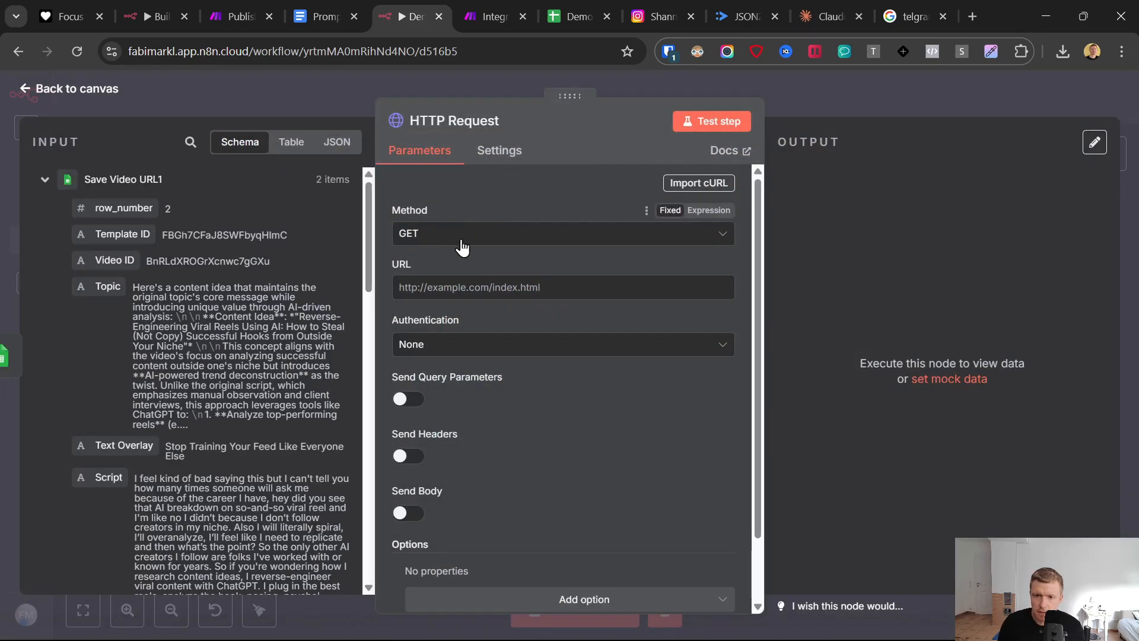
left_click(461, 236)
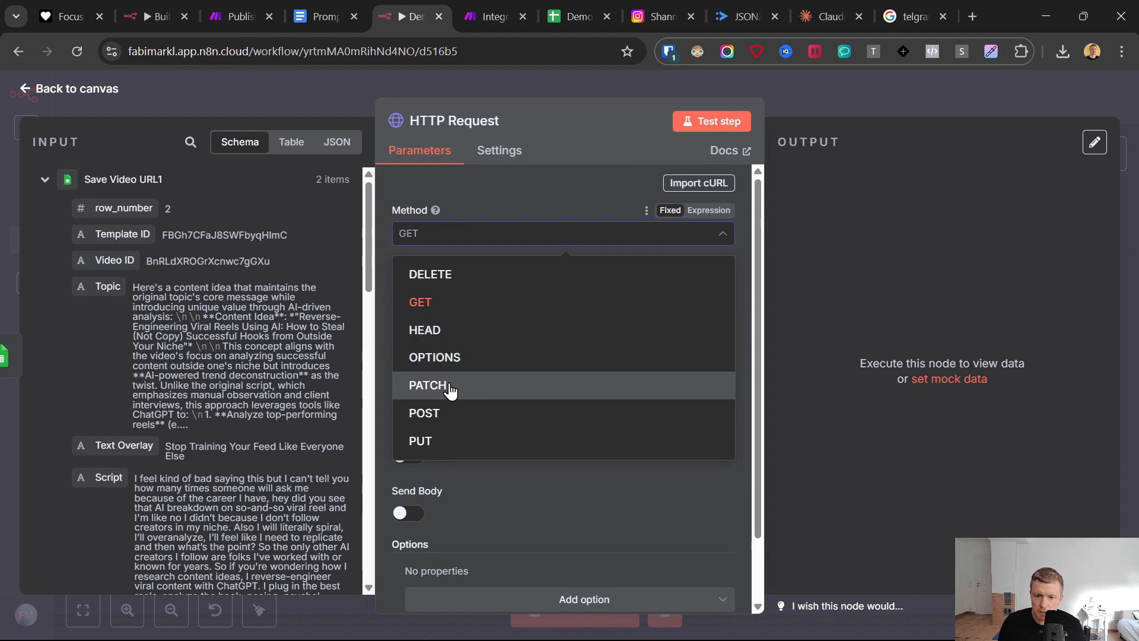
left_click(439, 413)
left_click(451, 287)
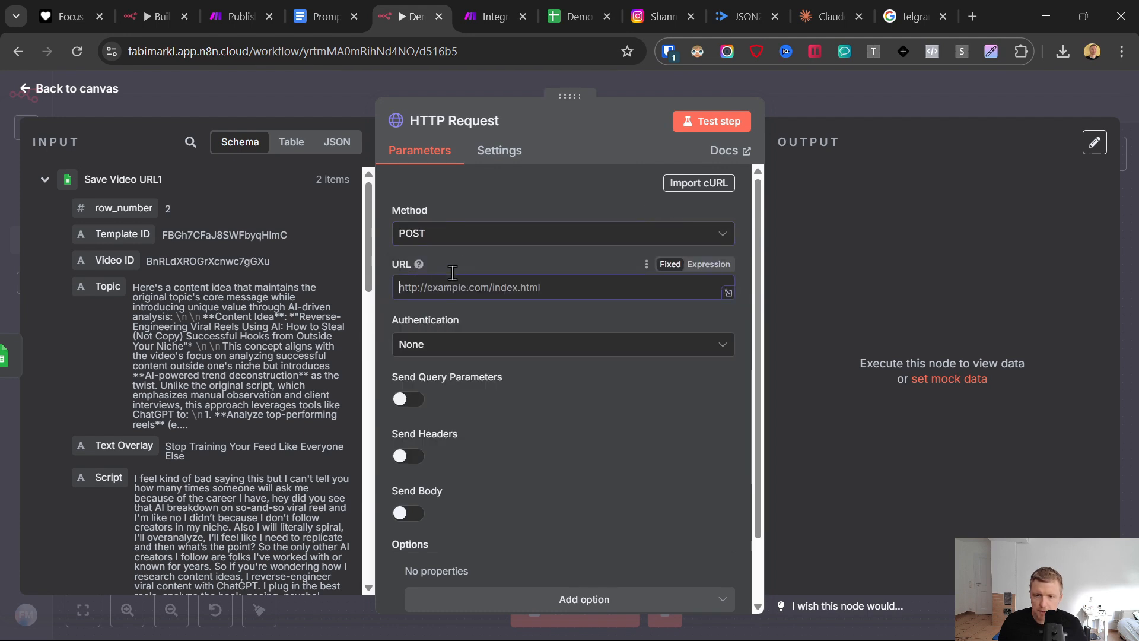
key("ctrl+v")
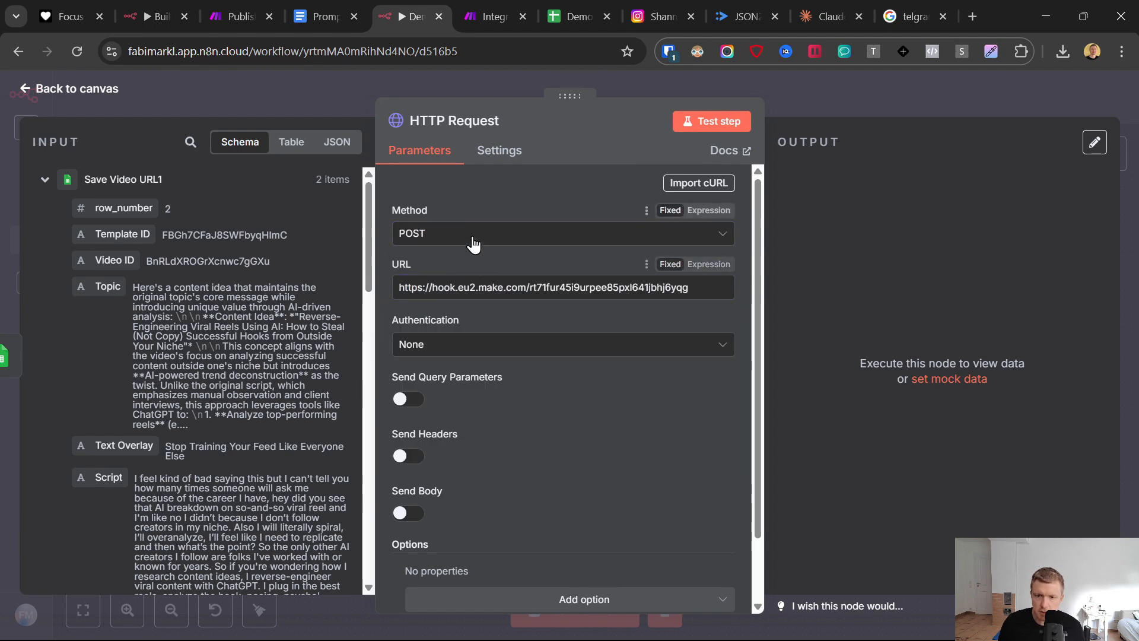
- Turn on Send Headers and set the header name to Content-Type, copied from the Prompts & Links document
left_click(401, 457)
scroll(488, 372, "down", 3)
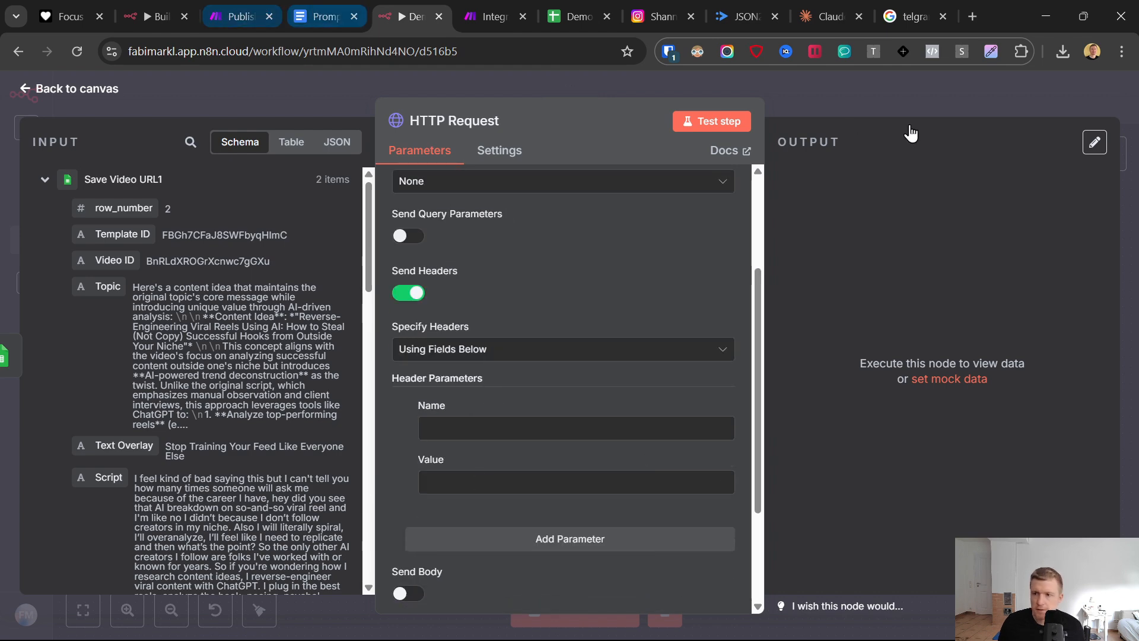
key("ctrl+shift+Tab")
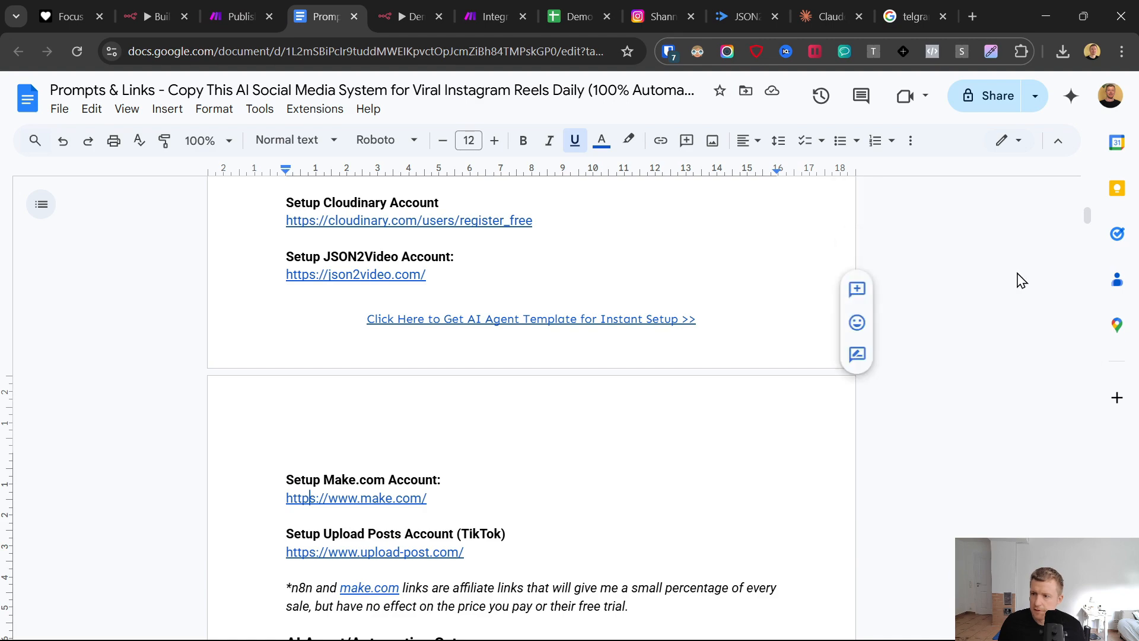
left_click_drag(1085, 229, 1084, 513)
scroll(652, 386, "down", 3)
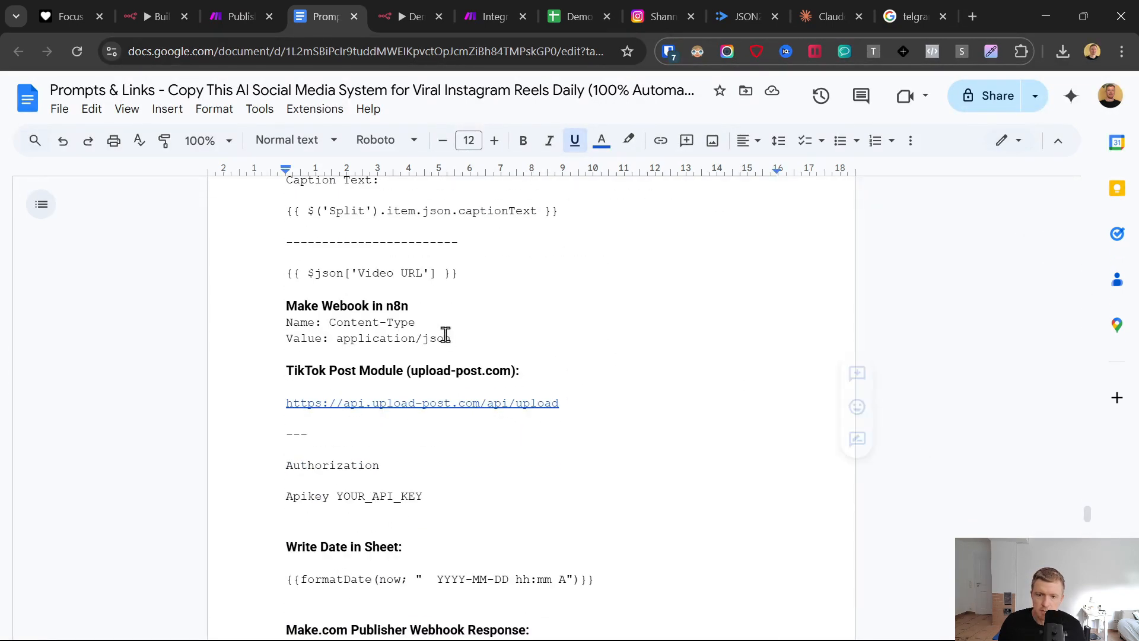
left_click_drag(417, 322, 328, 322)
left_click(423, 8)
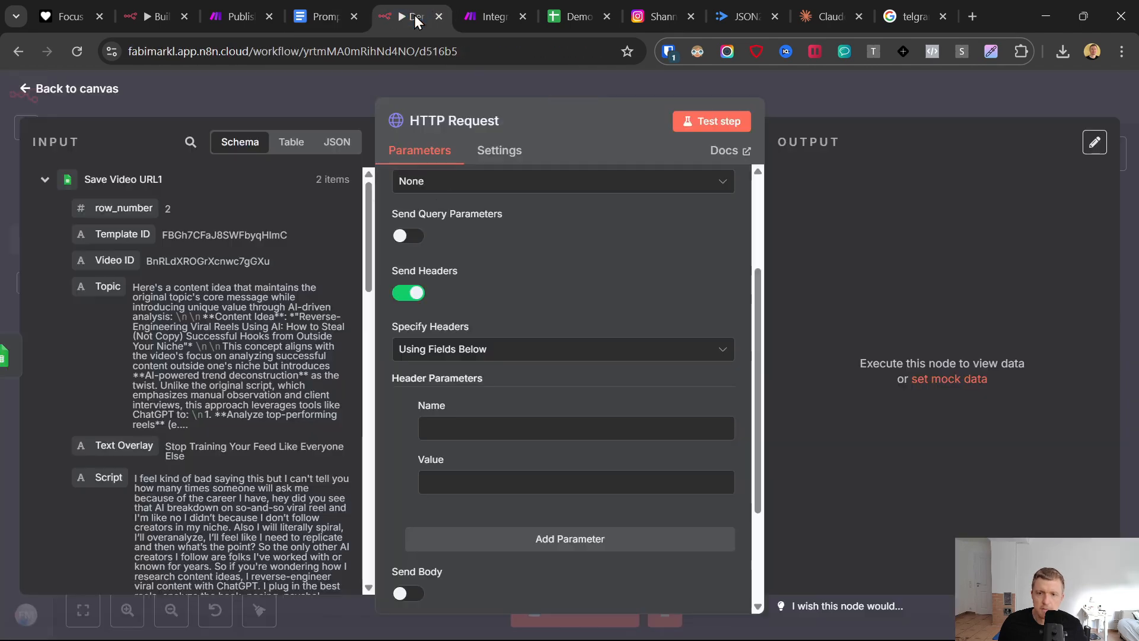
left_click(483, 11)
left_click(415, 16)
left_click(453, 432)
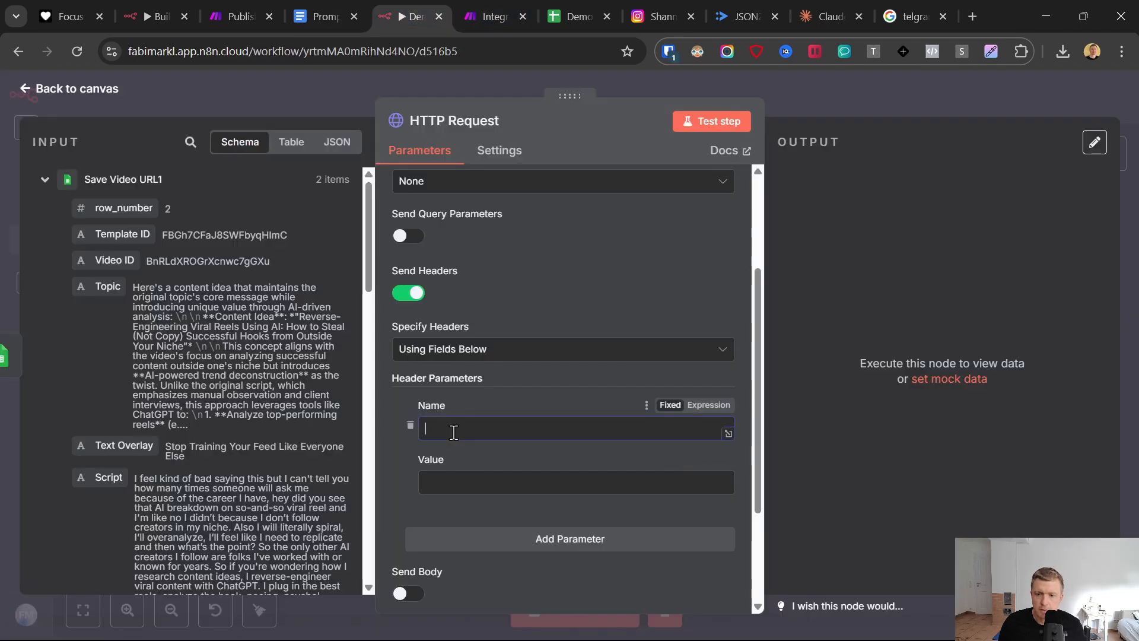
- Copy application/json from the Prompts & Links document into the Content-Type header's value
left_click(323, 16)
left_click_drag(451, 338, 365, 342)
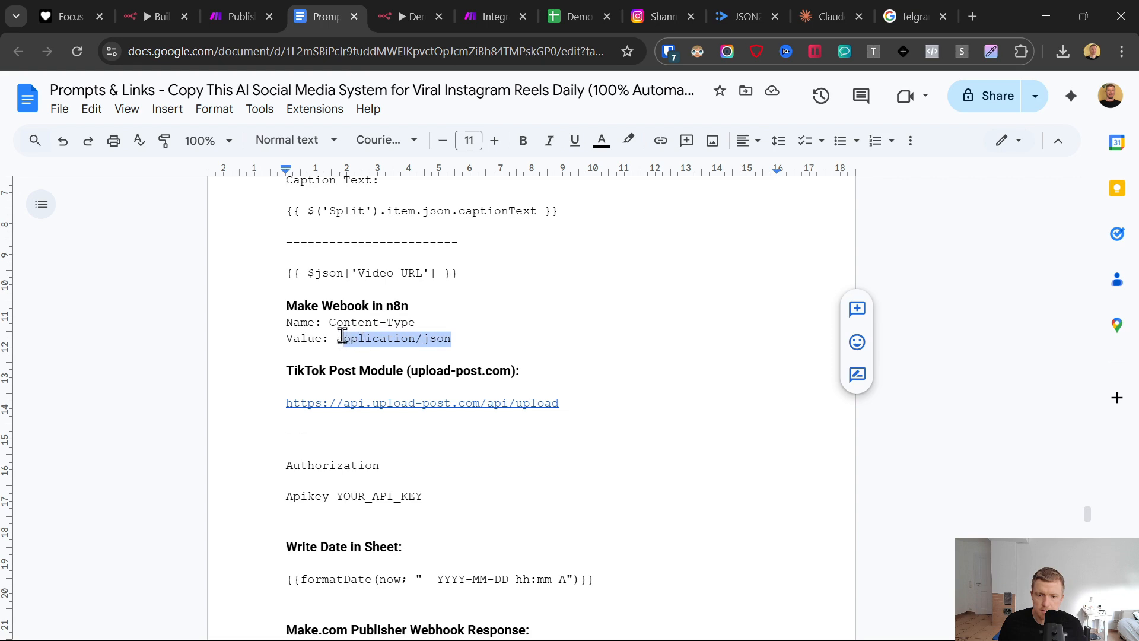
left_click(432, 12)
left_click(470, 484)
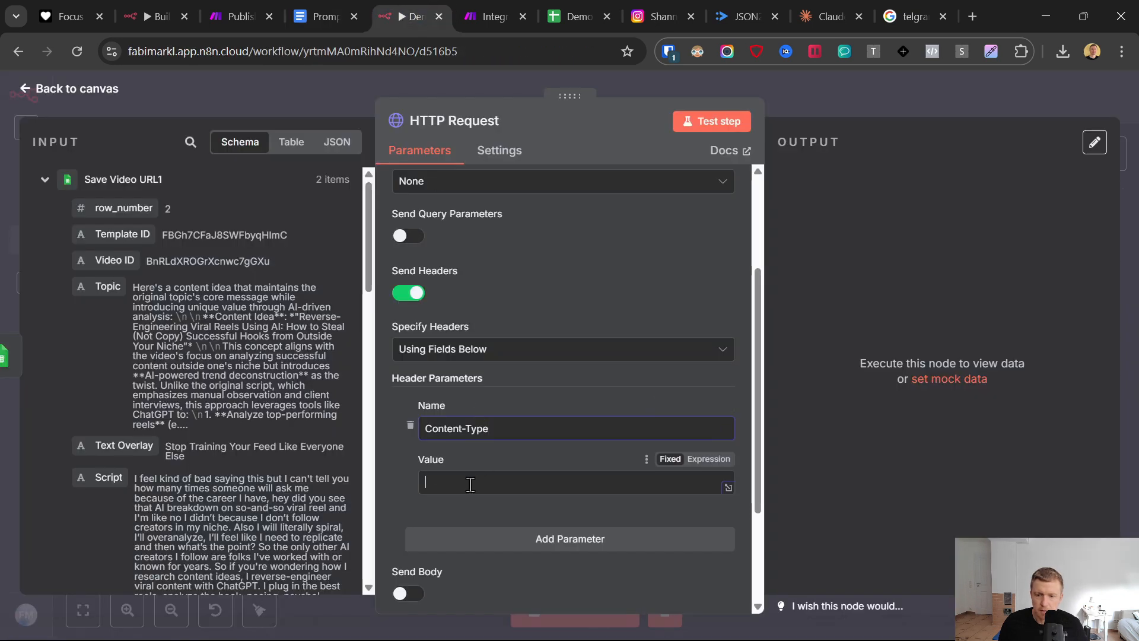
type("application/json")
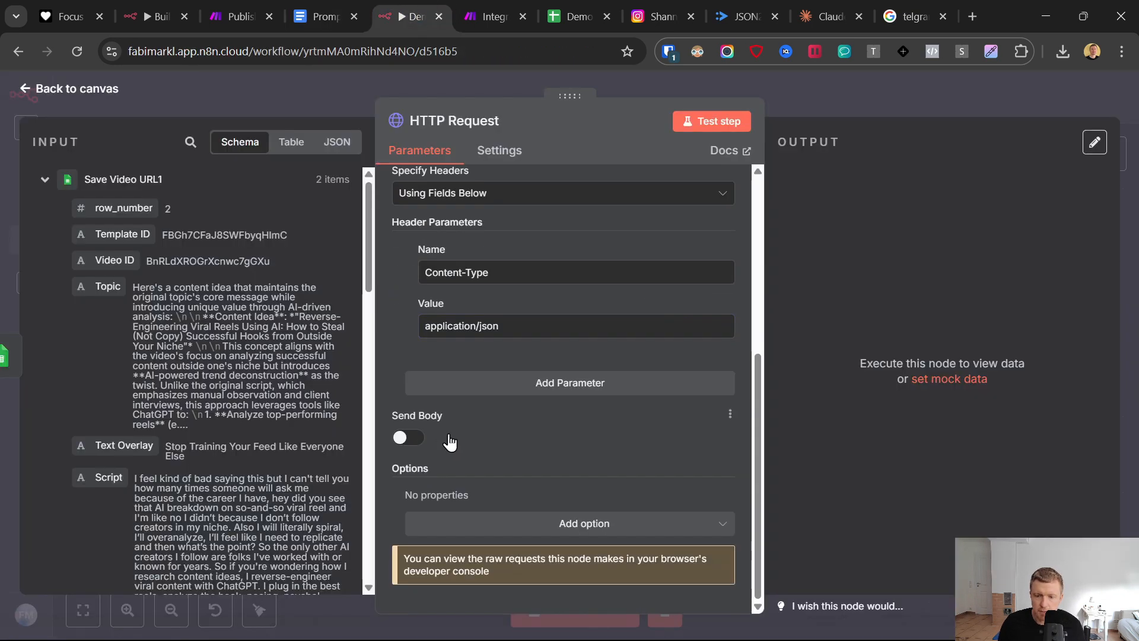
- Turn on Send Body and define a body parameter Row Number mapped to the sheet's row_number field
left_click(404, 442)
scroll(441, 433, "down", 3)
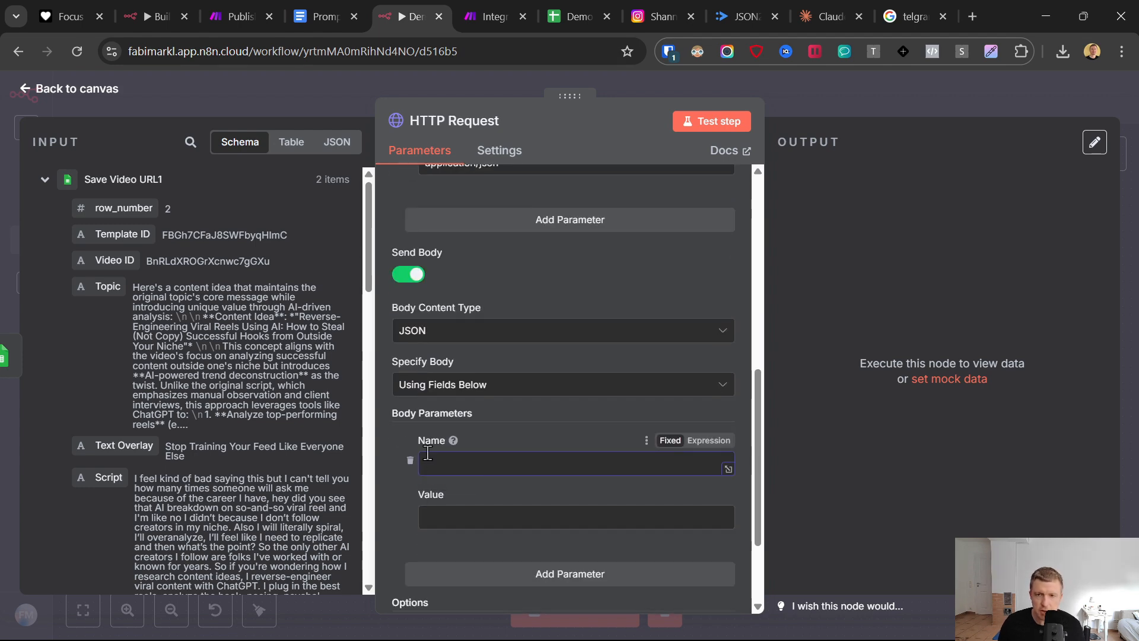
left_click(492, 16)
left_click(424, 17)
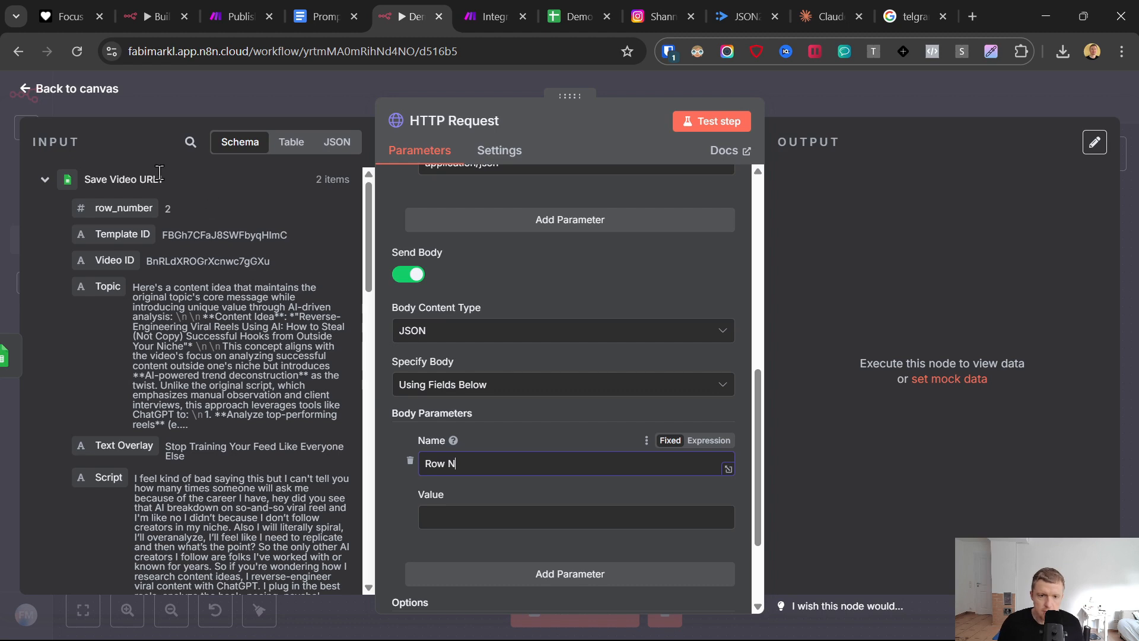
type("umber")
left_click_drag(124, 208, 474, 517)
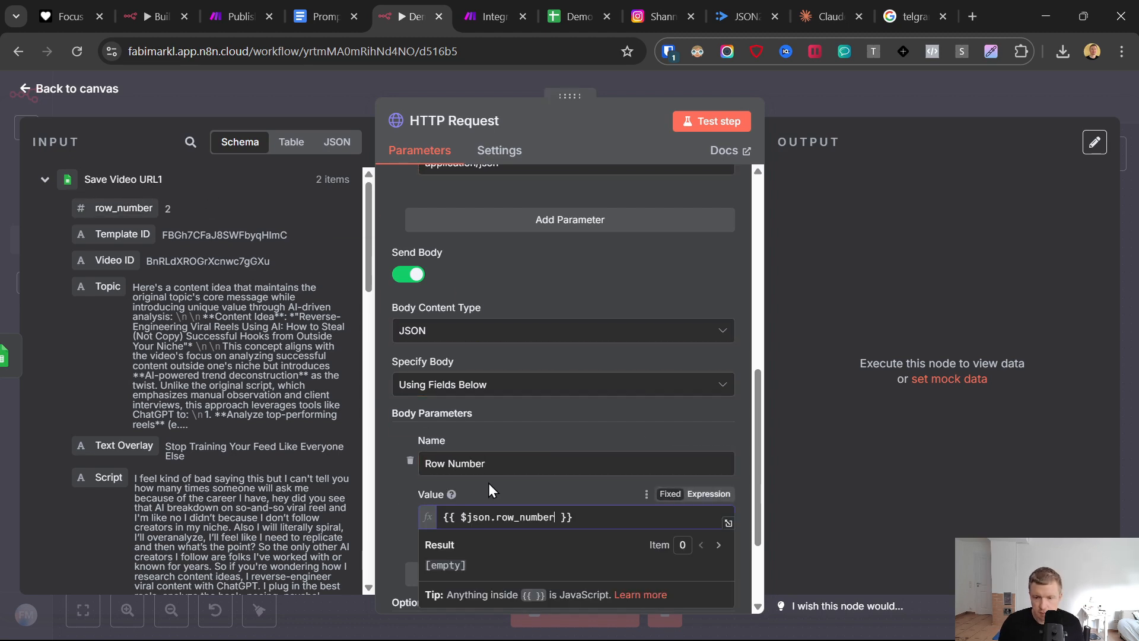
left_click(472, 482)
- Add a second body parameter named Caption Text and map its value to the sheet's Captions field
scroll(479, 485, "down", 2)
left_click(490, 514)
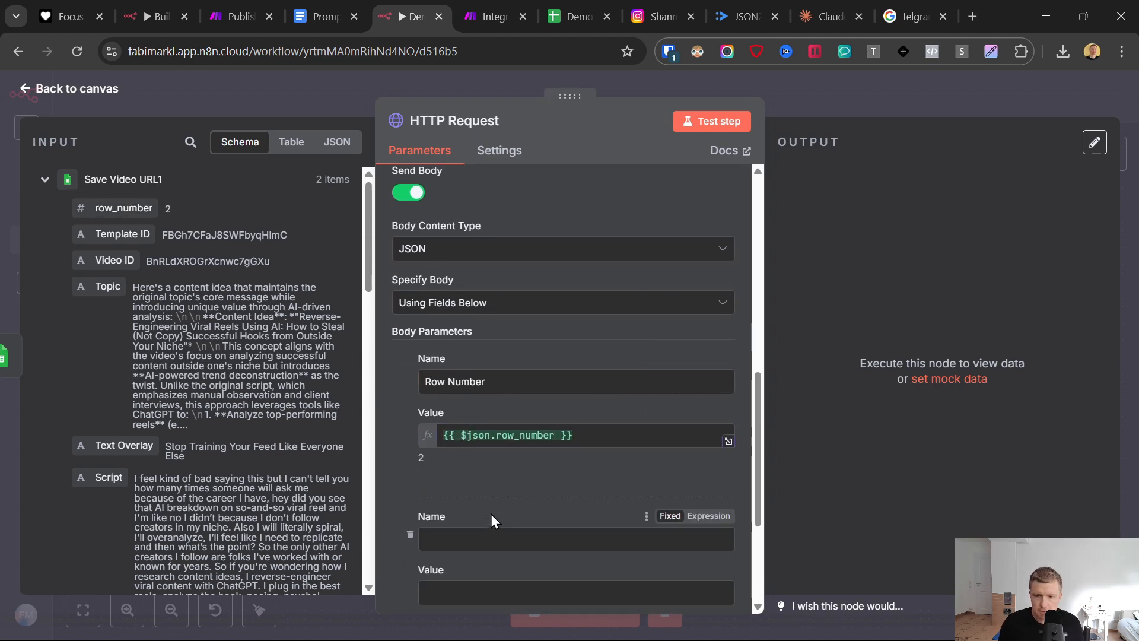
left_click(480, 536)
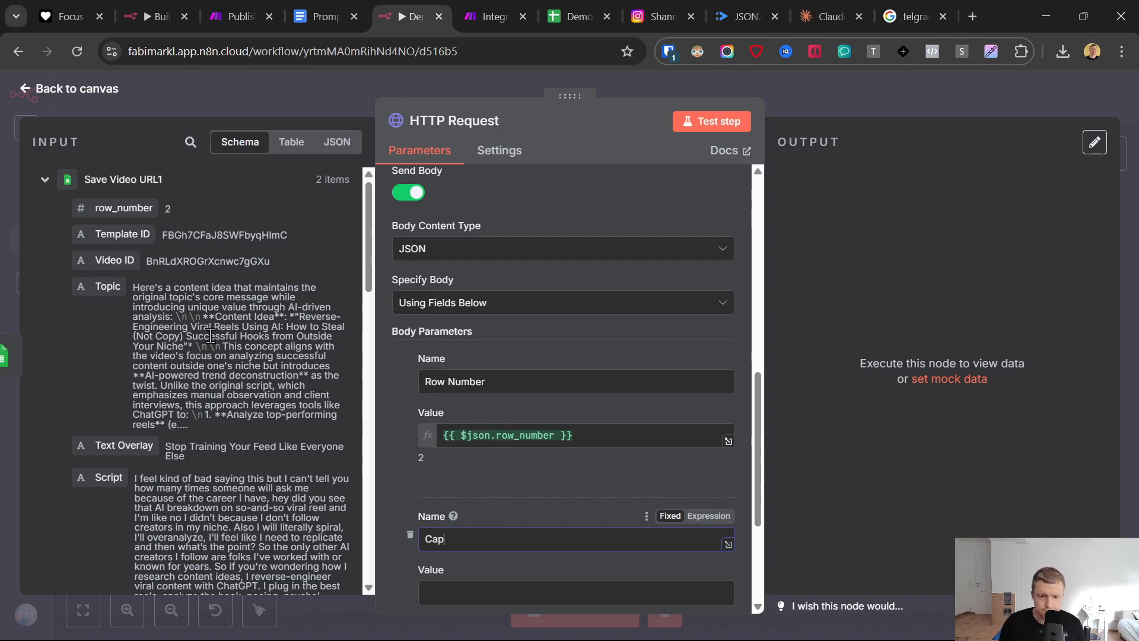
type("tion Text")
scroll(212, 337, "down", 3)
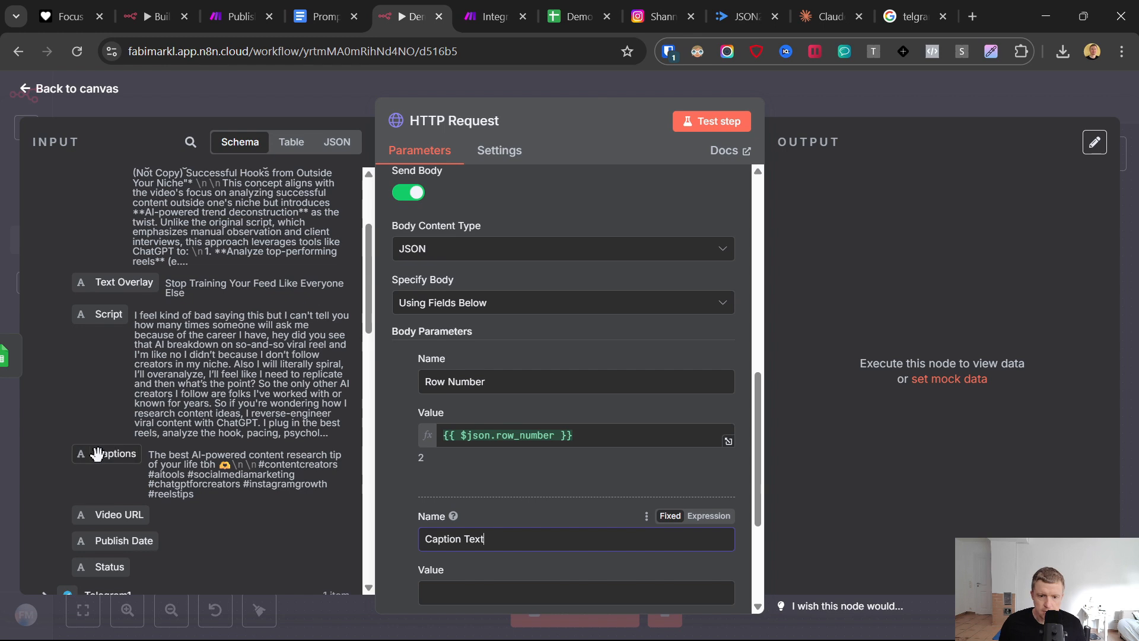
left_click_drag(91, 453, 448, 592)
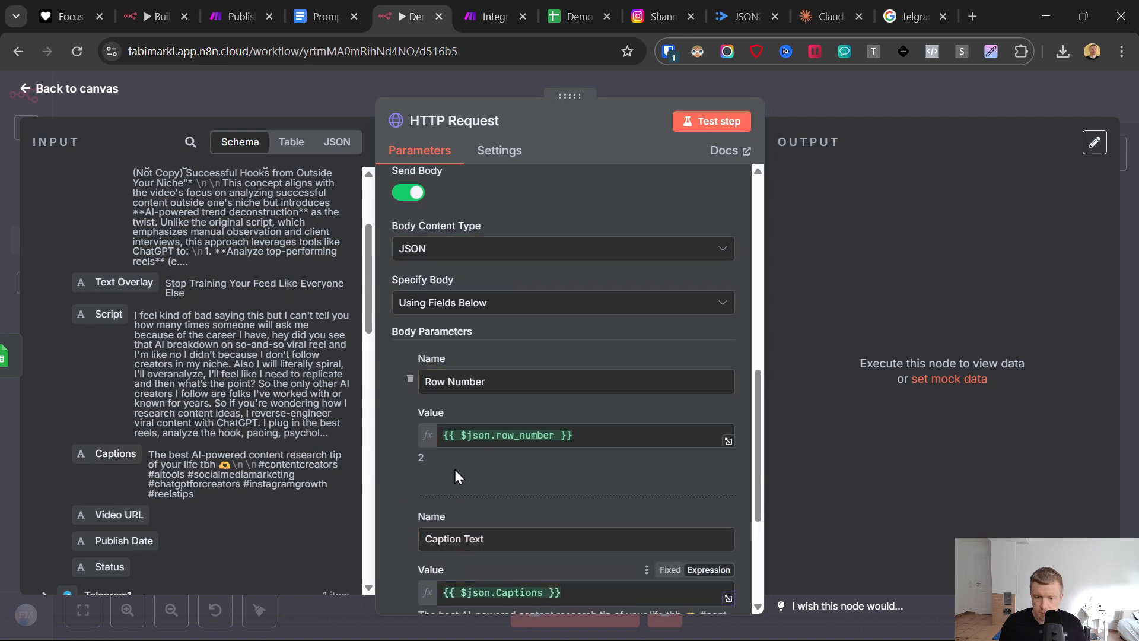
- Add a third body parameter named Video URL and map its value to the sheet's Video URL field
scroll(454, 468, "down", 3)
left_click(514, 503)
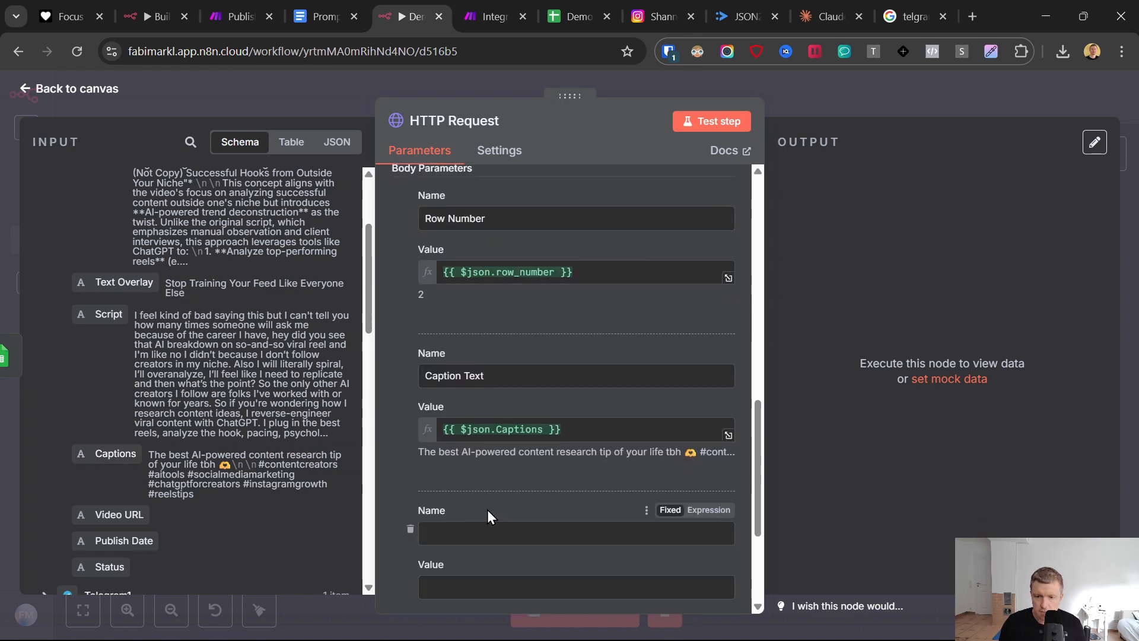
scroll(275, 405, "up", 3)
scroll(276, 412, "down", 3)
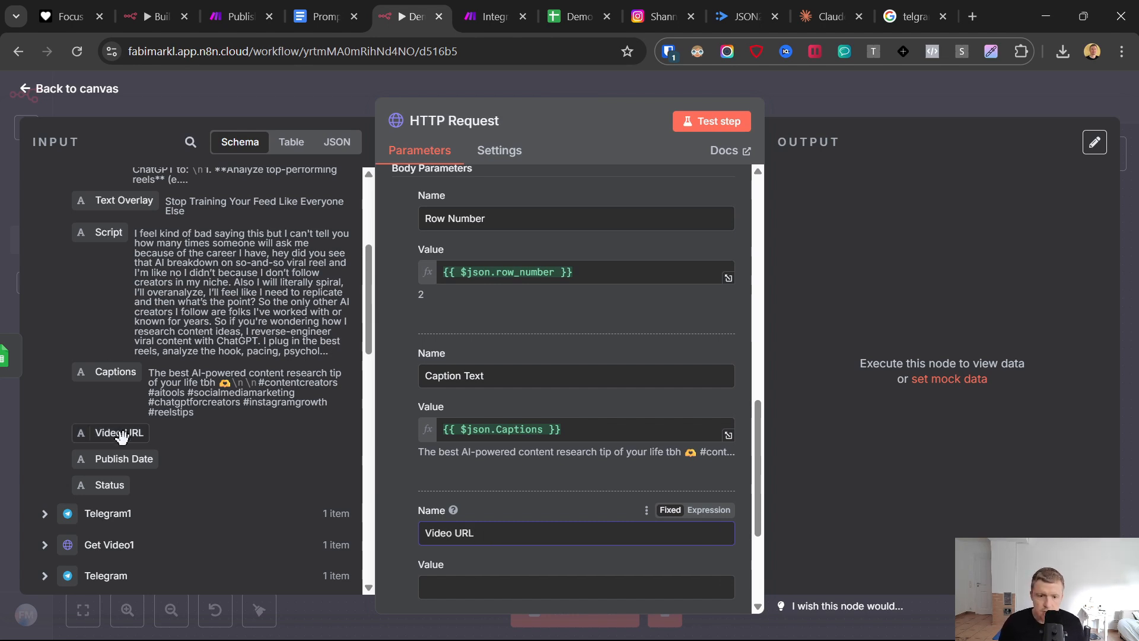
left_click_drag(119, 433, 517, 571)
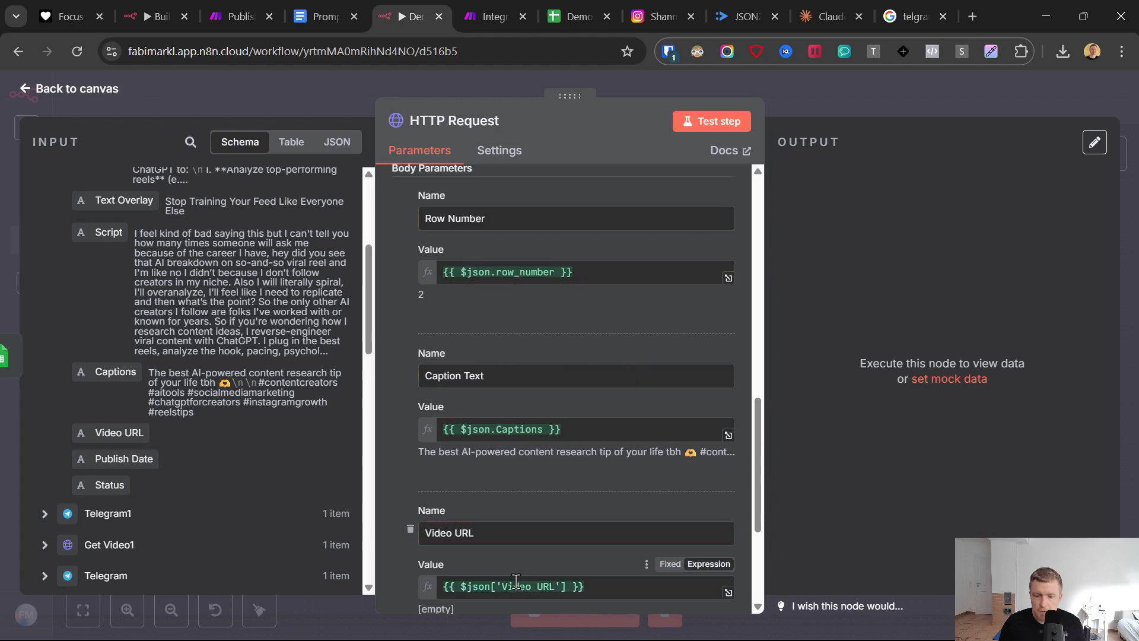
- In the Google Sheets Generated Post sheet, delete row 2, which has no video URL, and select the row that replaces it
left_click(579, 16)
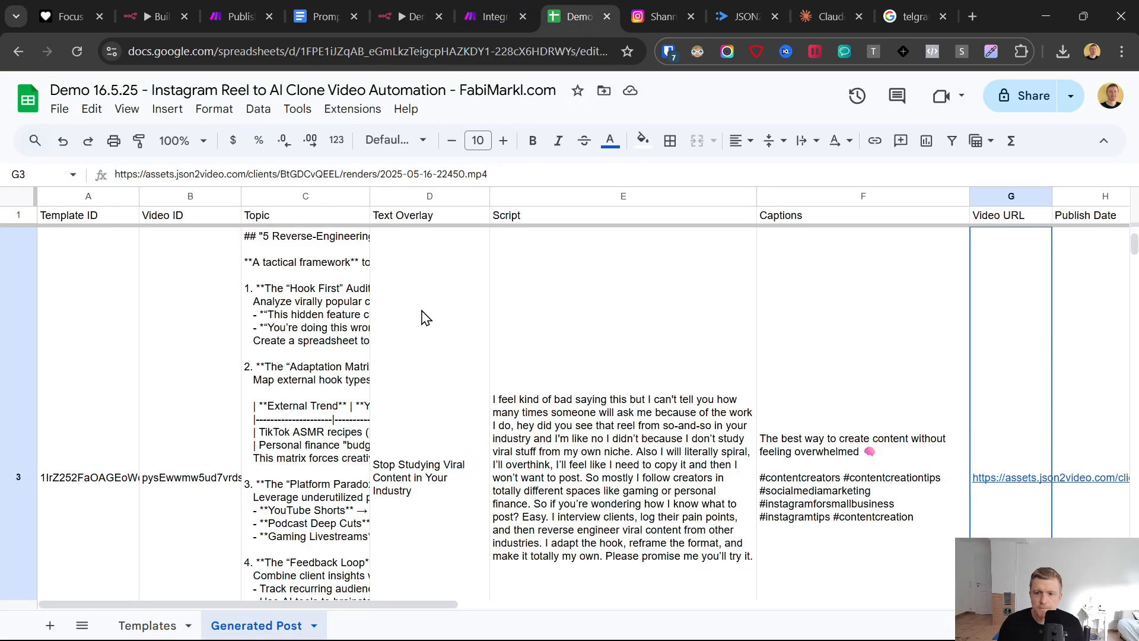
left_click(10, 291)
right_click(13, 295)
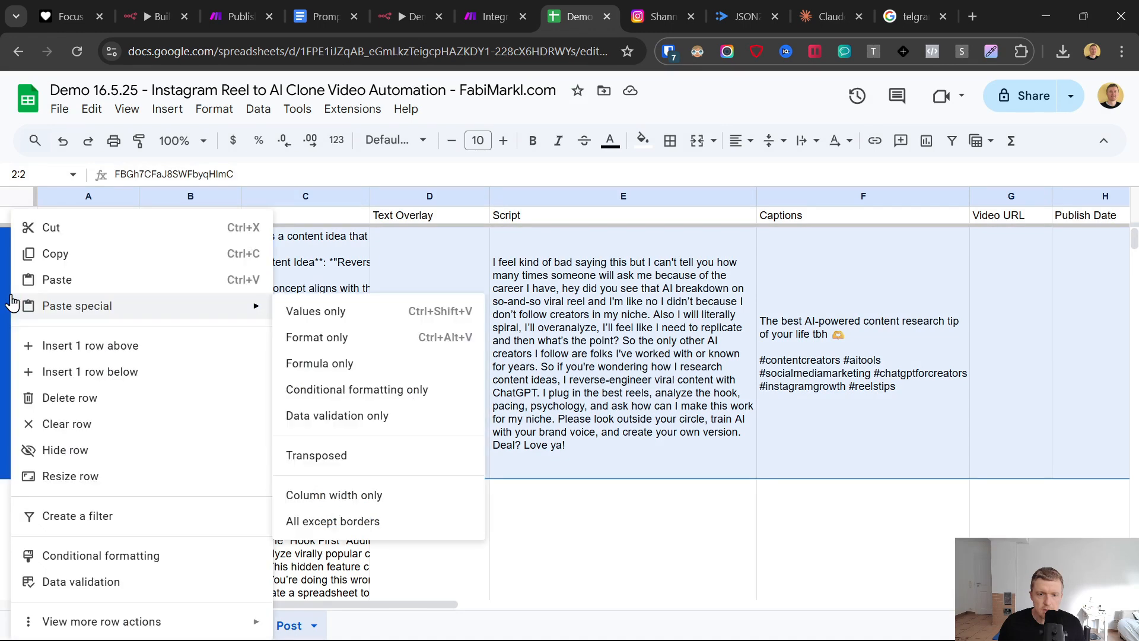
left_click(71, 398)
left_click(376, 386)
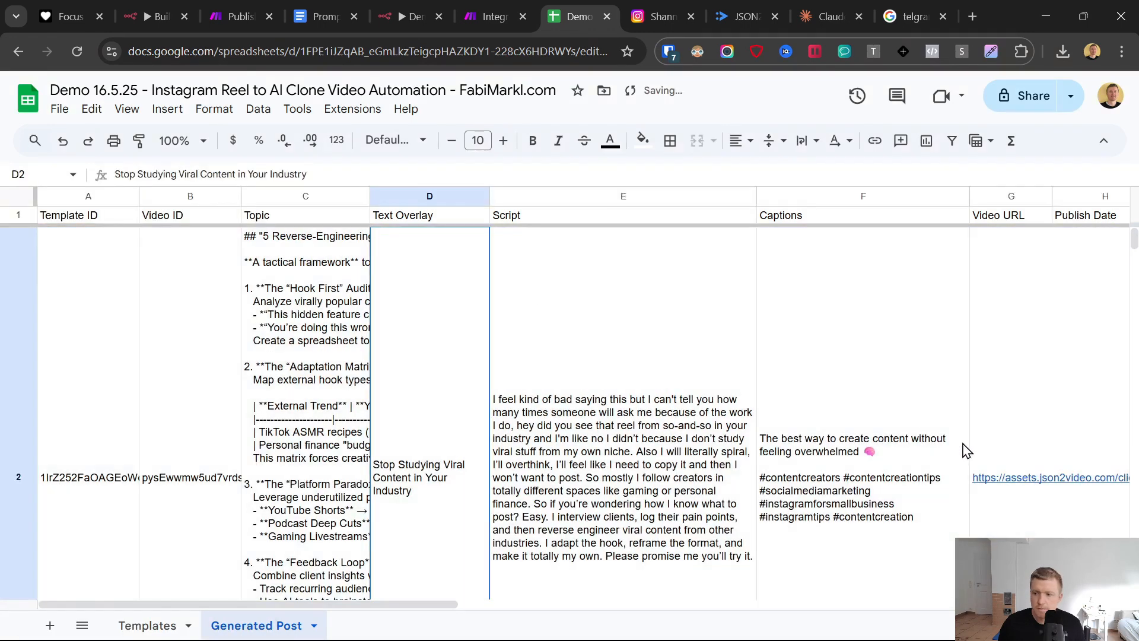
left_click(1023, 420)
left_click(4, 335)
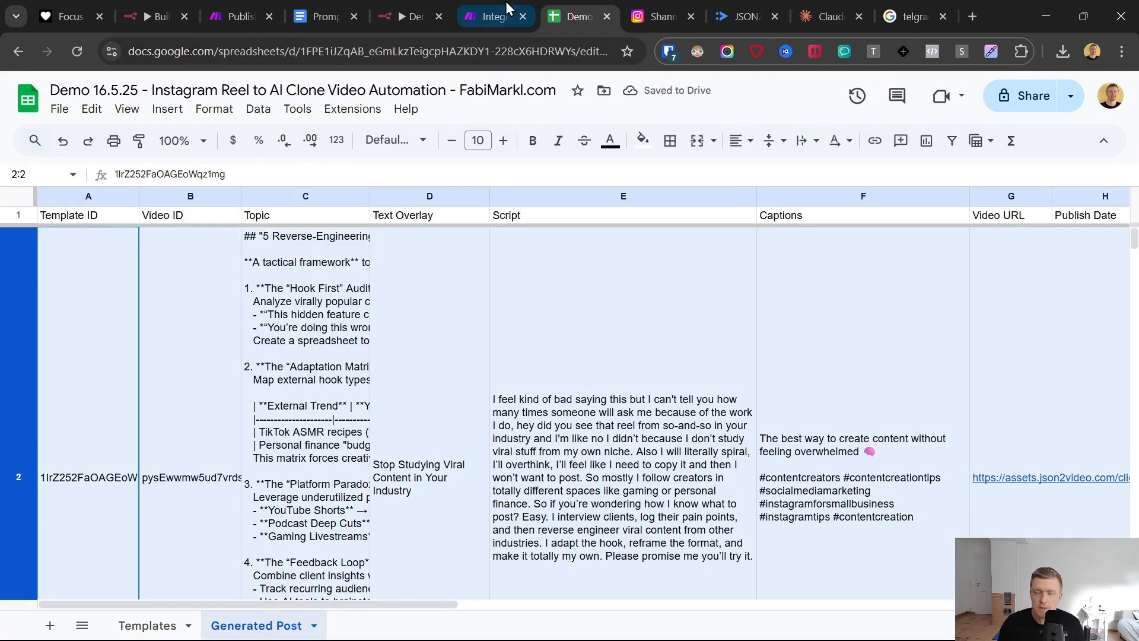
- Back in the n8n workflow, rerun the Save Video URL1 node to fetch the updated sheet row
left_click(410, 17)
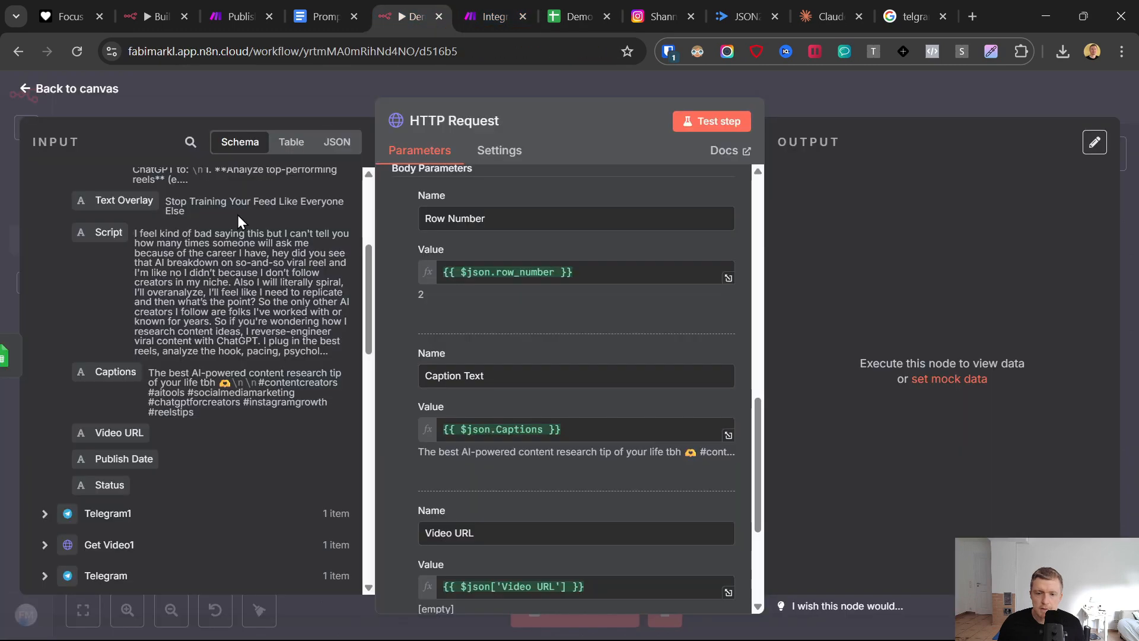
left_click(28, 95)
left_click(528, 520)
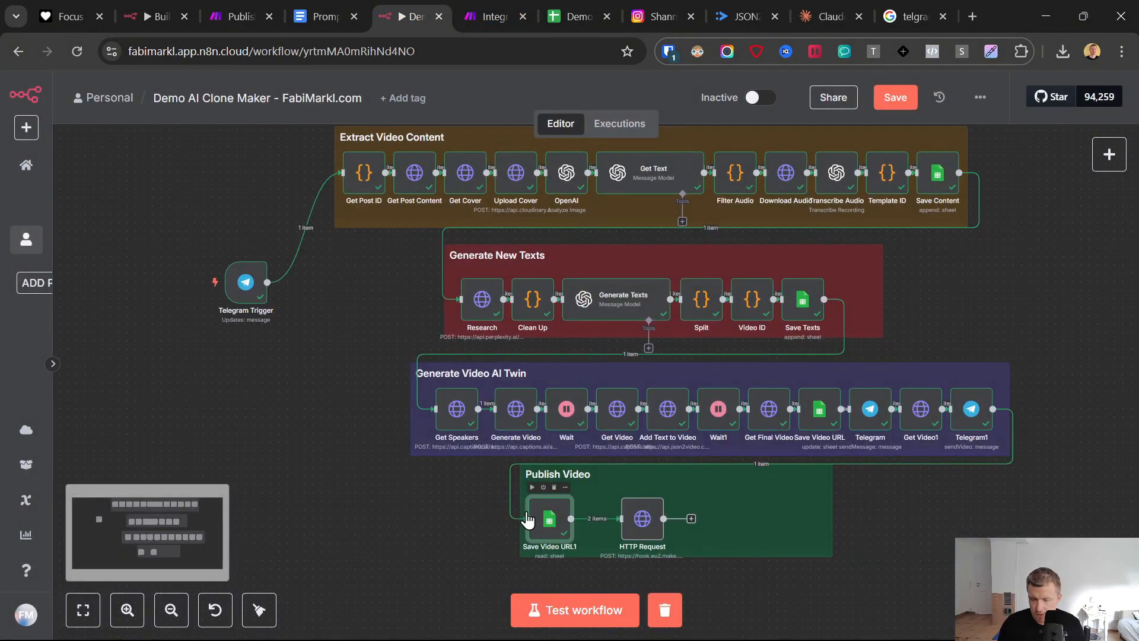
key("Return")
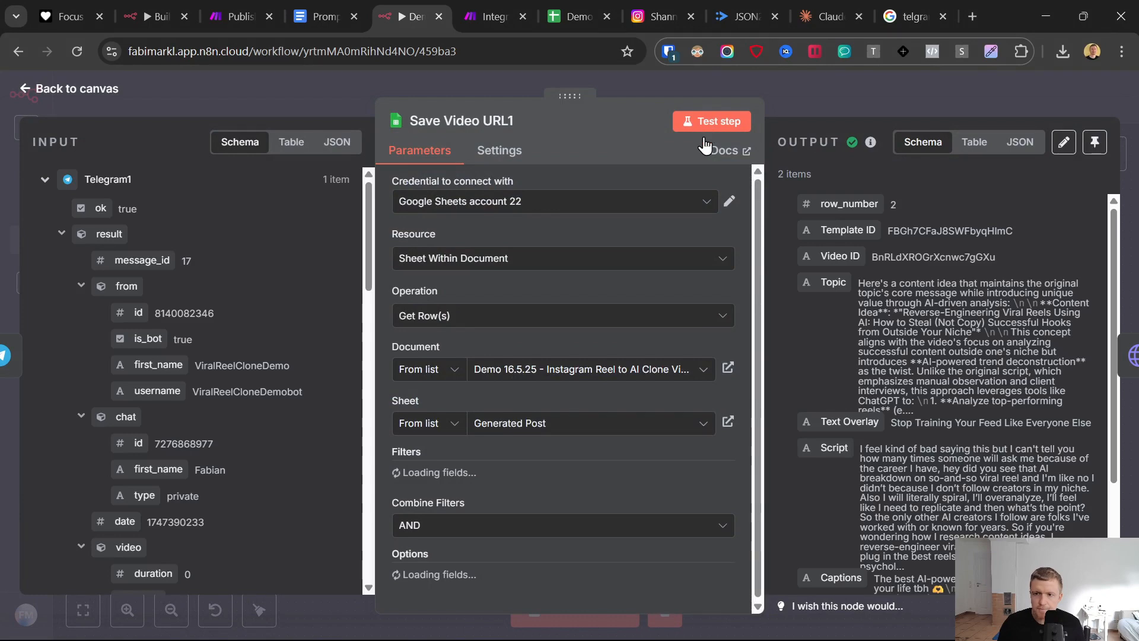
left_click(707, 123)
left_click(20, 88)
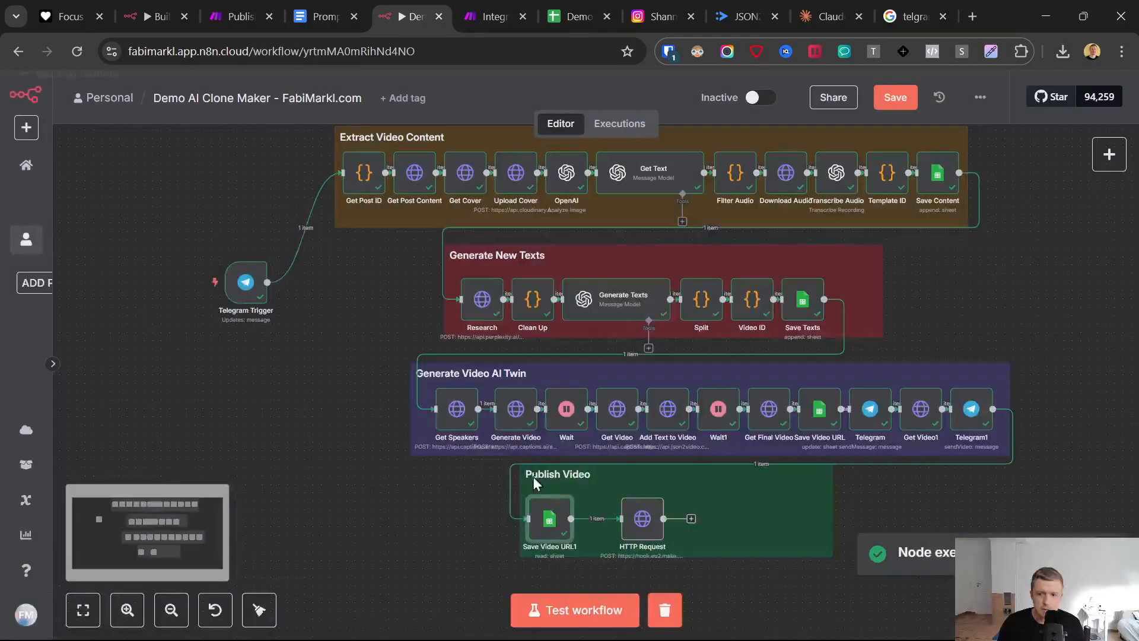
- Add a fourth body parameter named Chat ID to the HTTP Request node
left_click(642, 531)
double_click(642, 531)
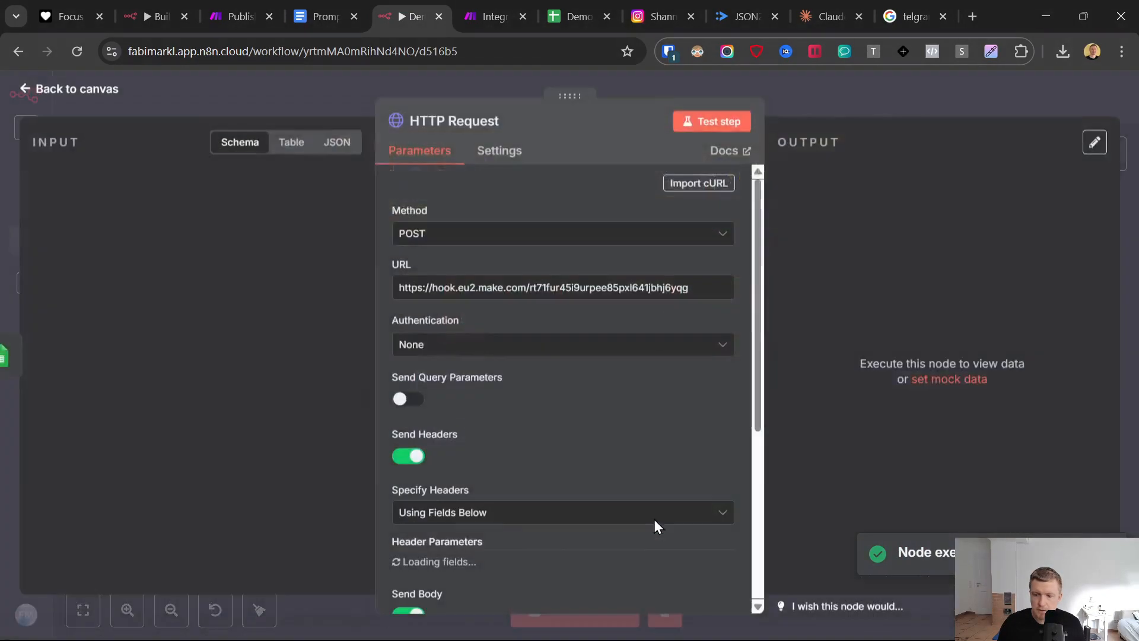
scroll(560, 440, "down", 10)
scroll(561, 436, "down", 1)
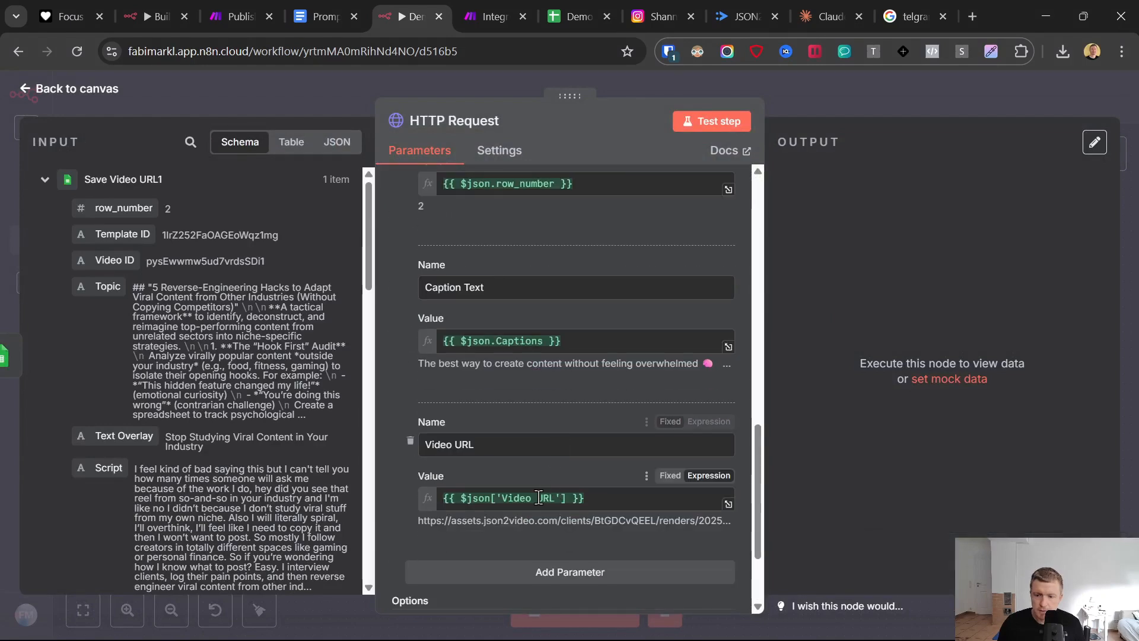
left_click(514, 568)
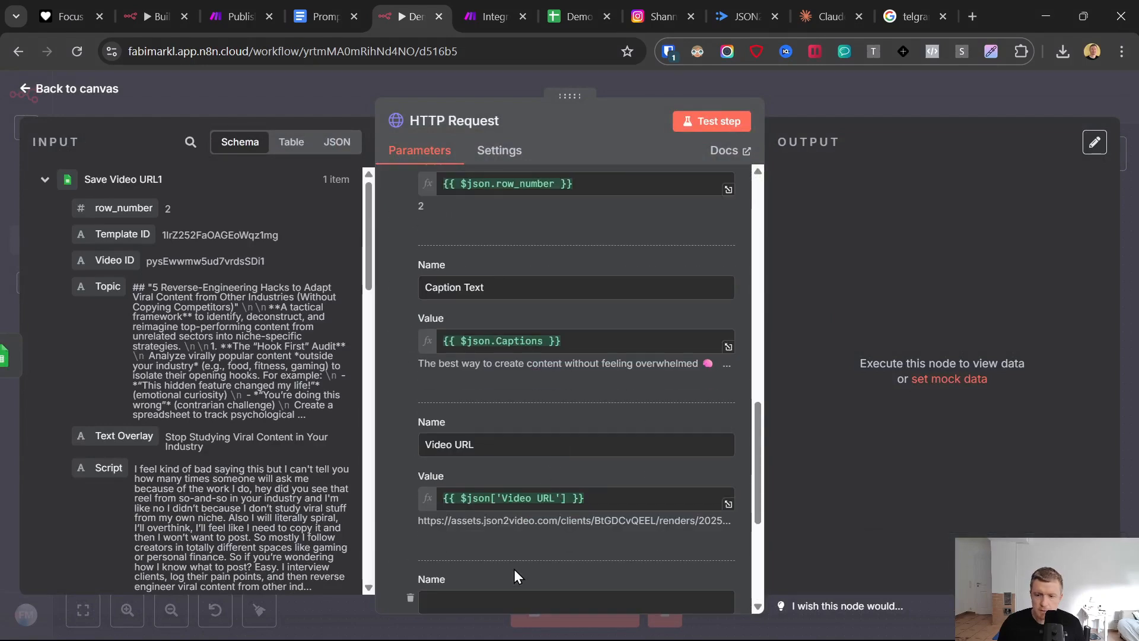
scroll(496, 465, "down", 2)
scroll(497, 469, "down", 2)
left_click(454, 439)
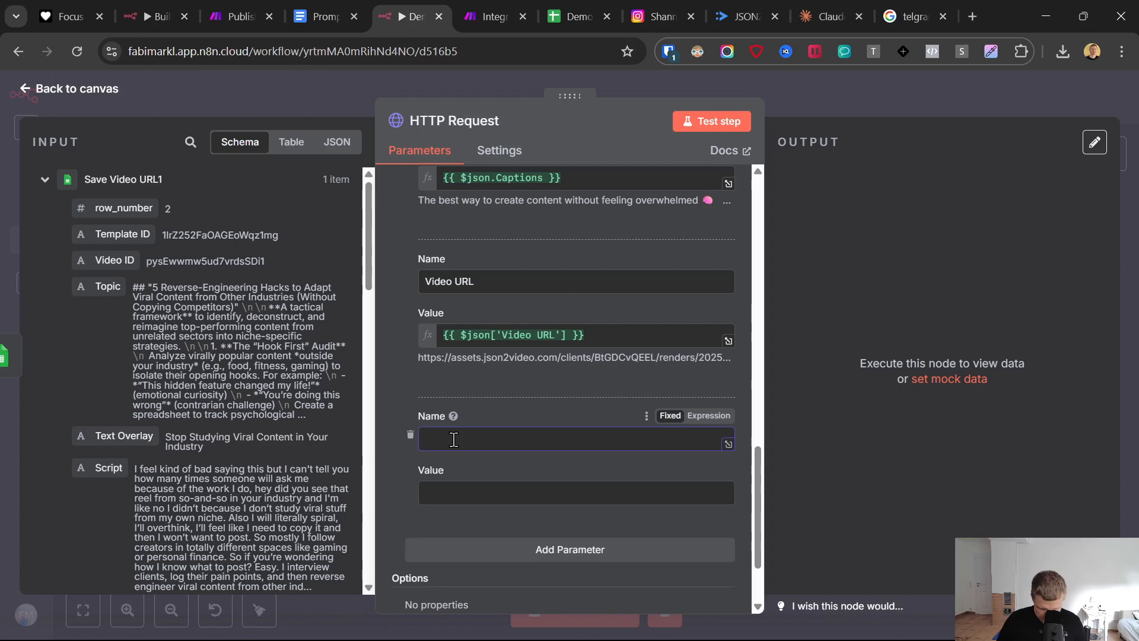
type("Chat")
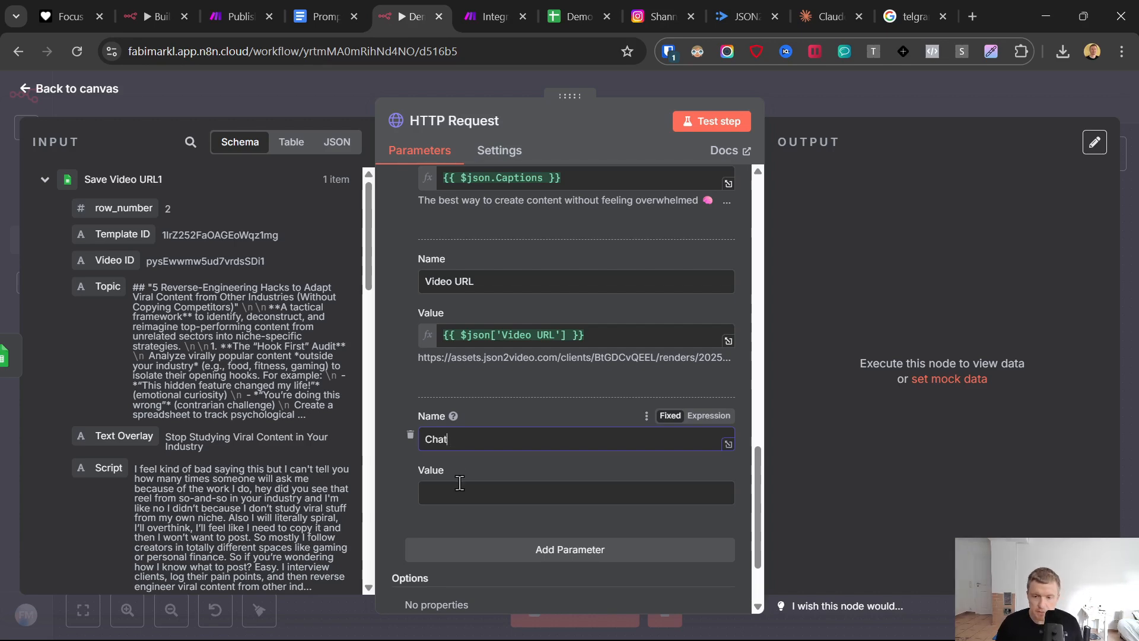
type(" ID")
- Map the Chat ID parameter's value to the message chat id from the Telegram Trigger node
left_click(460, 486)
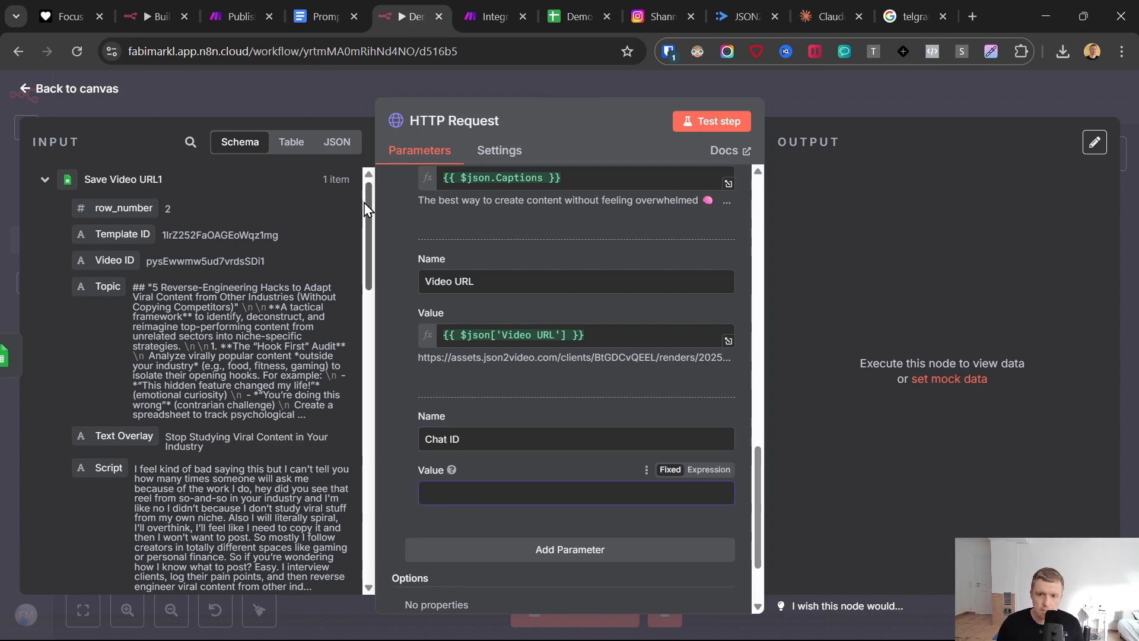
left_click_drag(364, 205, 365, 540)
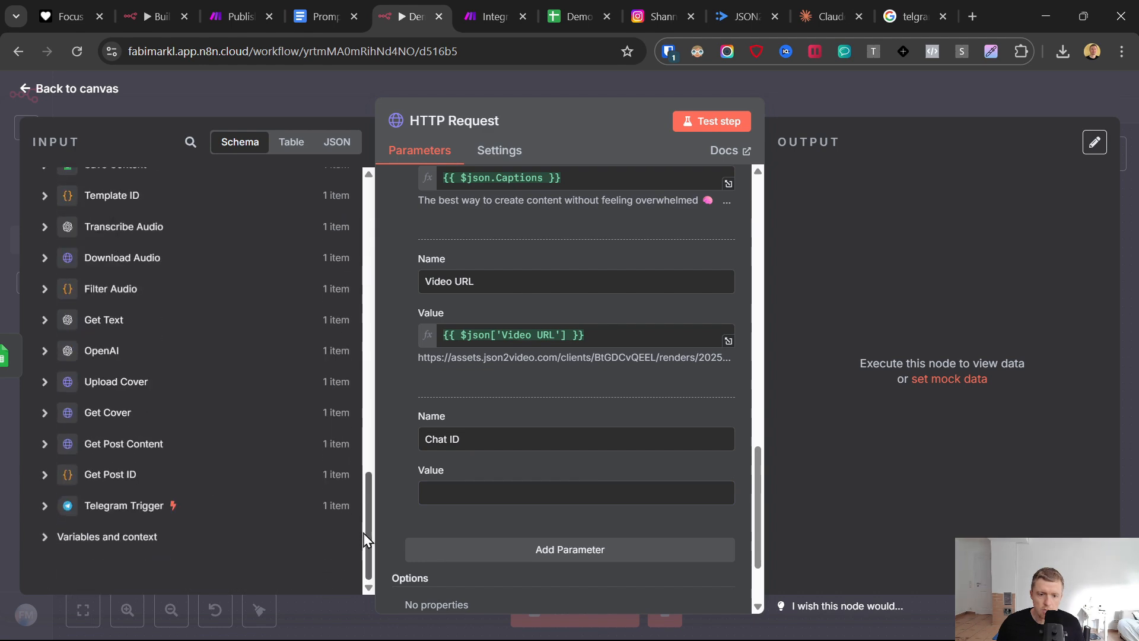
left_click(98, 505)
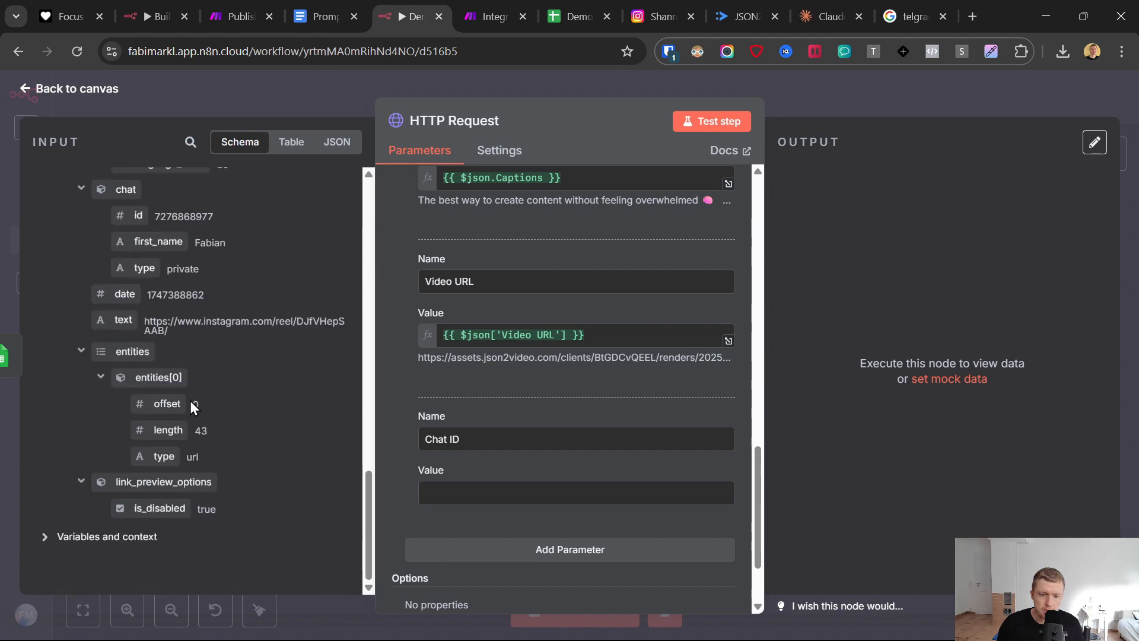
scroll(191, 403, "up", 5)
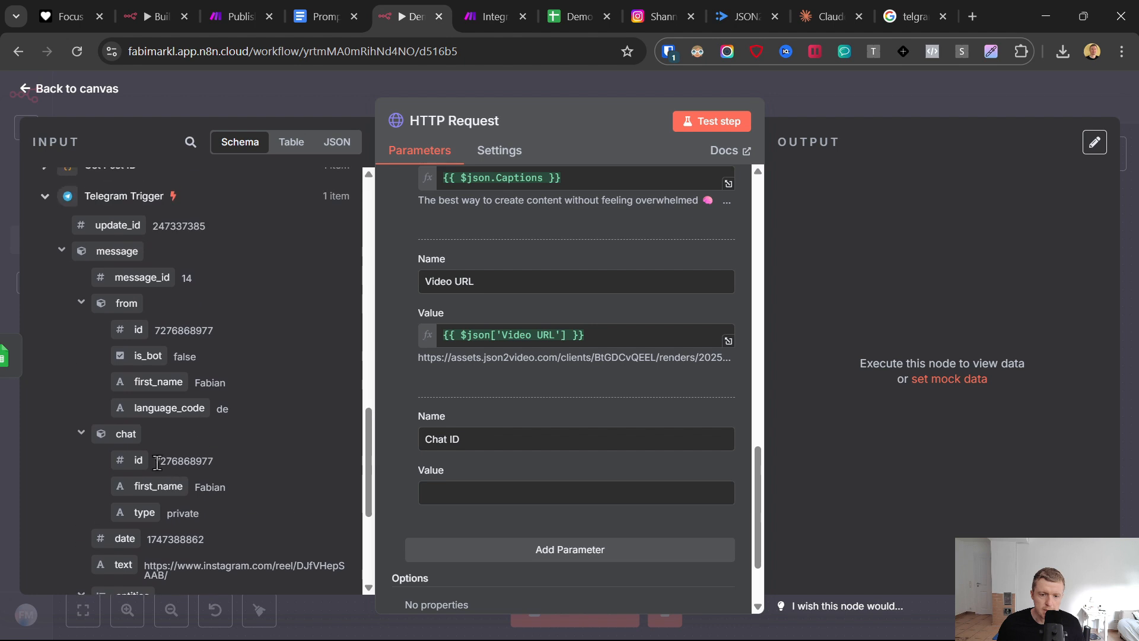
left_click_drag(137, 461, 483, 471)
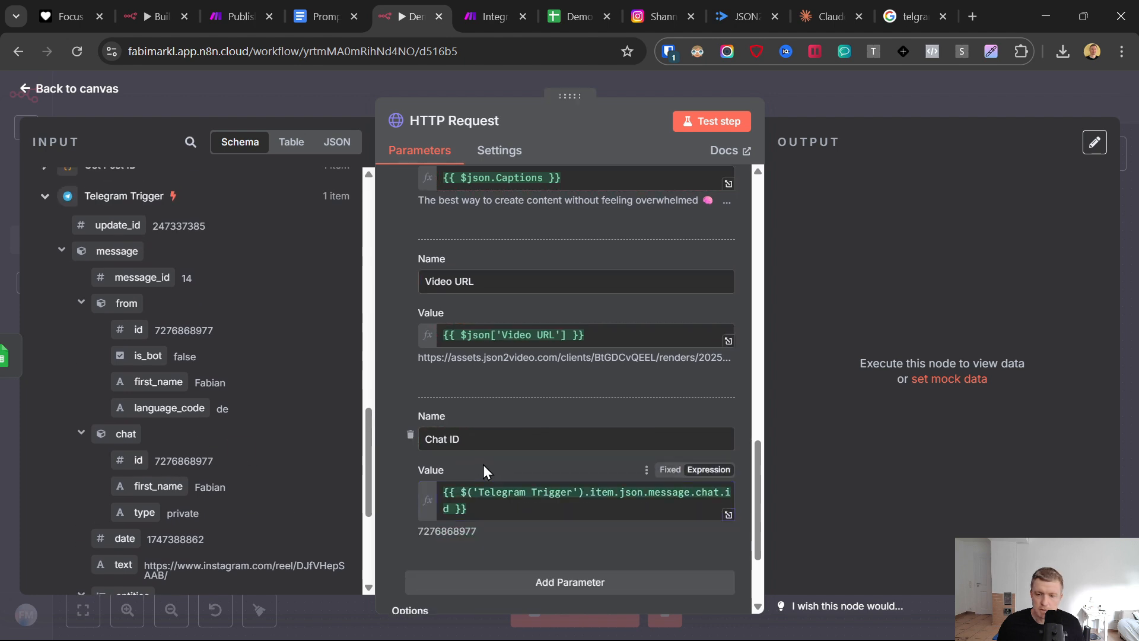
- Add a fifth body parameter named Video Title and map its value to the Text Overlay field of Save Video URL1
scroll(517, 433, "up", 2)
scroll(517, 432, "down", 2)
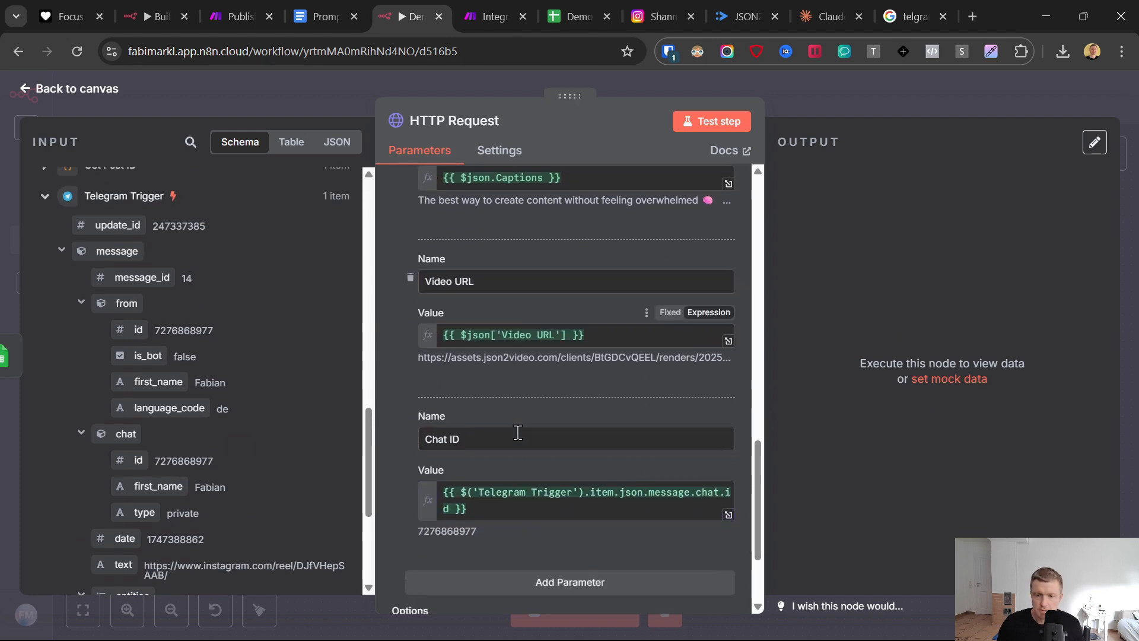
scroll(517, 433, "up", 6)
scroll(515, 430, "down", 7)
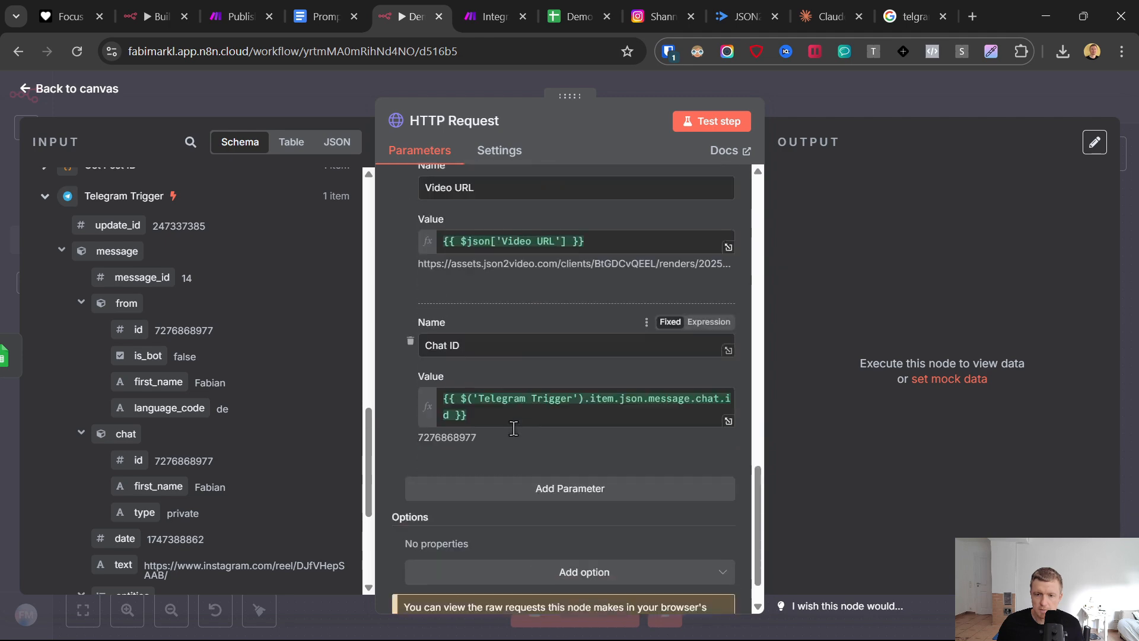
scroll(513, 428, "down", 1)
left_click(496, 446)
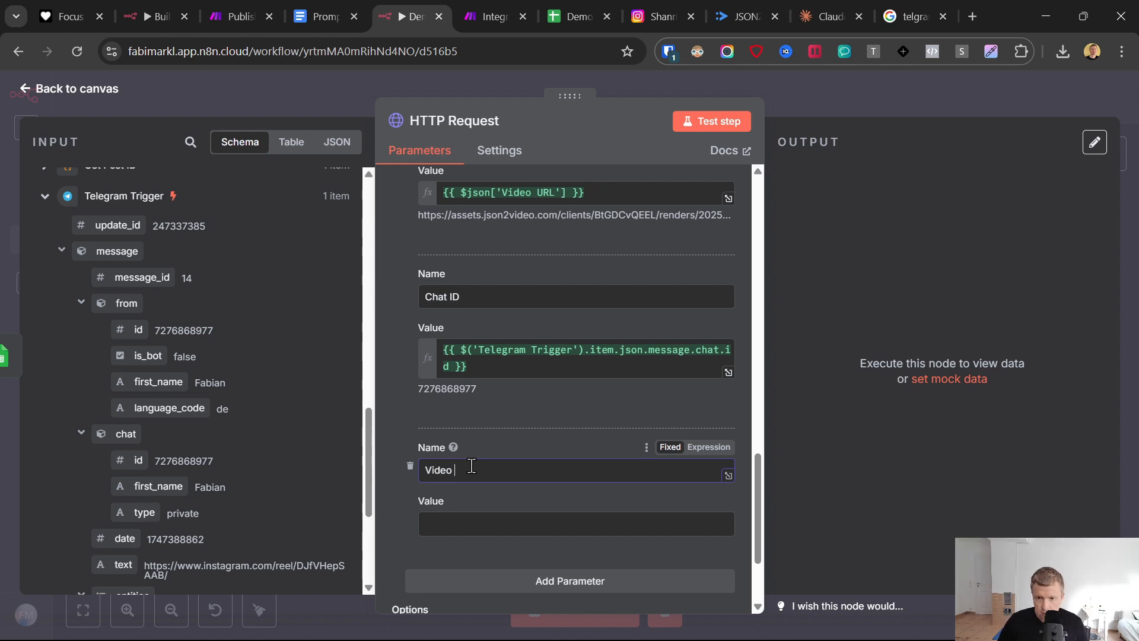
type("Video Title")
left_click(452, 522)
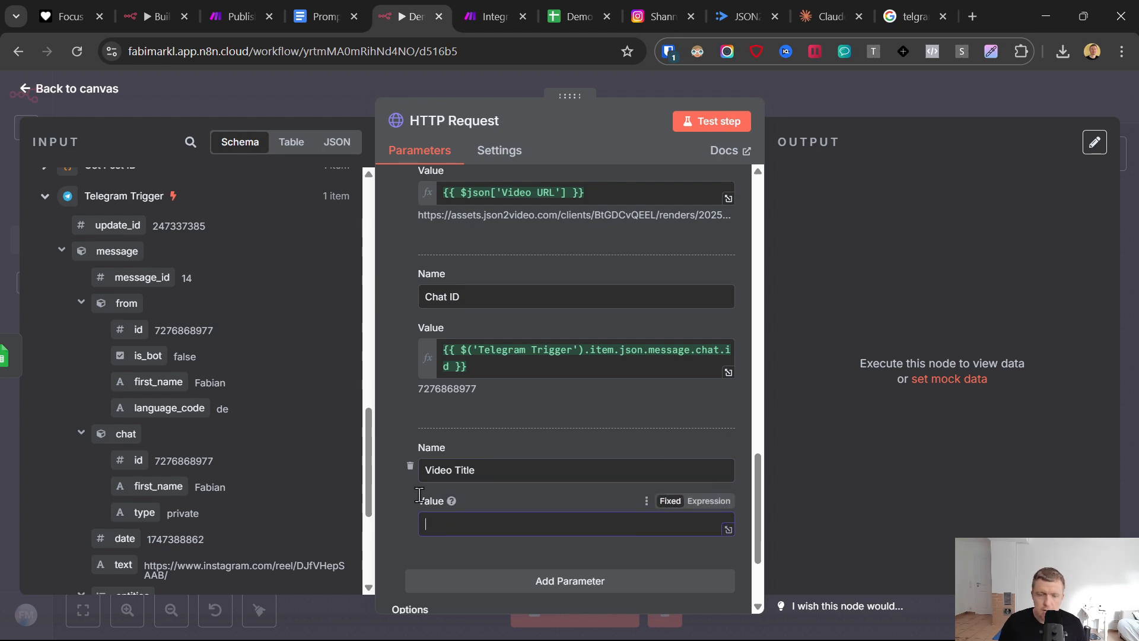
left_click_drag(367, 427, 337, 91)
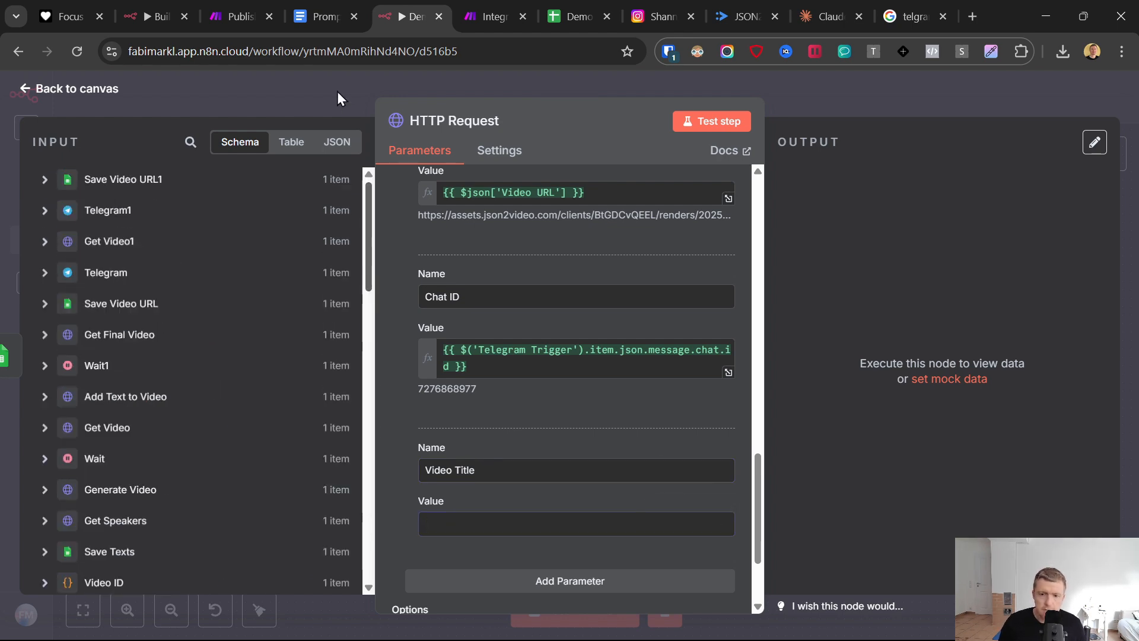
left_click(118, 180)
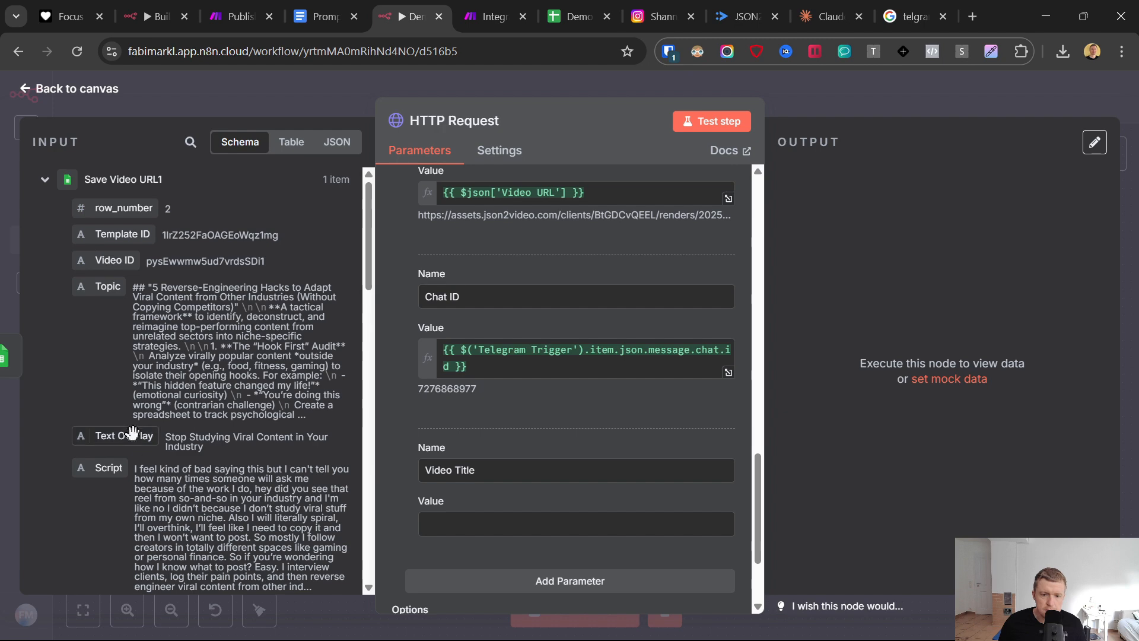
left_click_drag(124, 436, 559, 526)
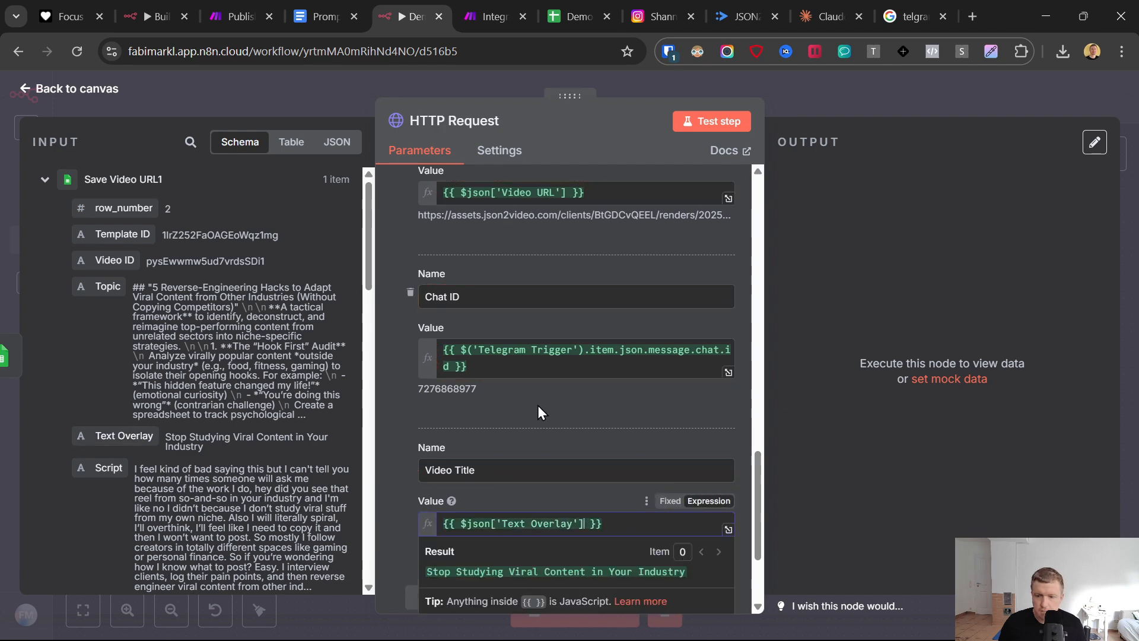
left_click(538, 404)
- Test the HTTP Request node against the listening Make webhook and save the webhook module in Make
left_click(499, 16)
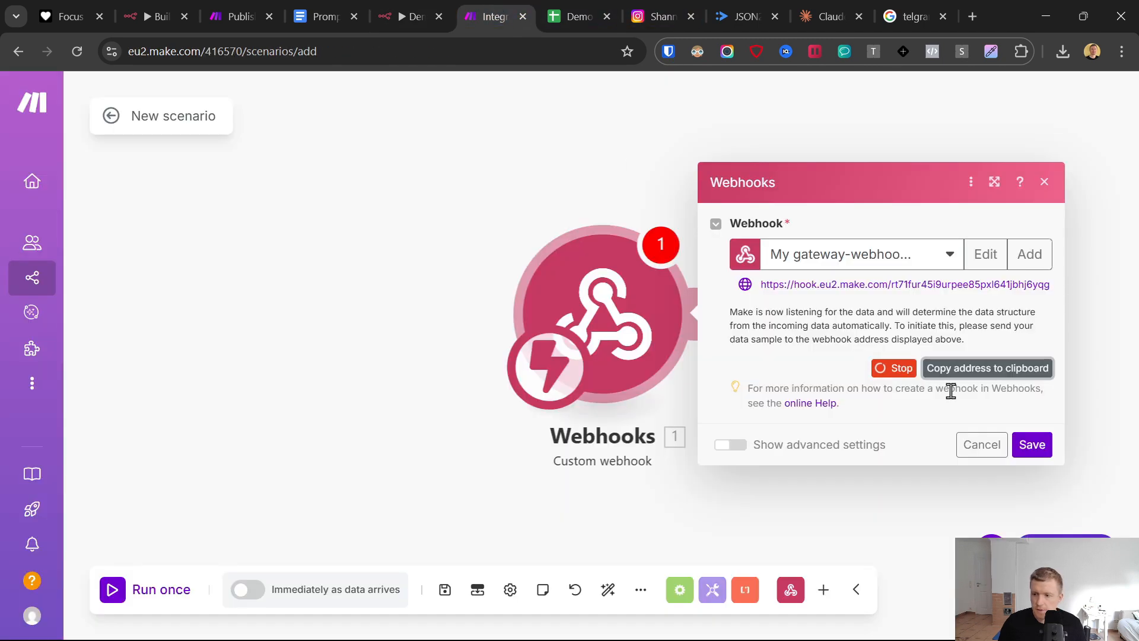
left_click(411, 16)
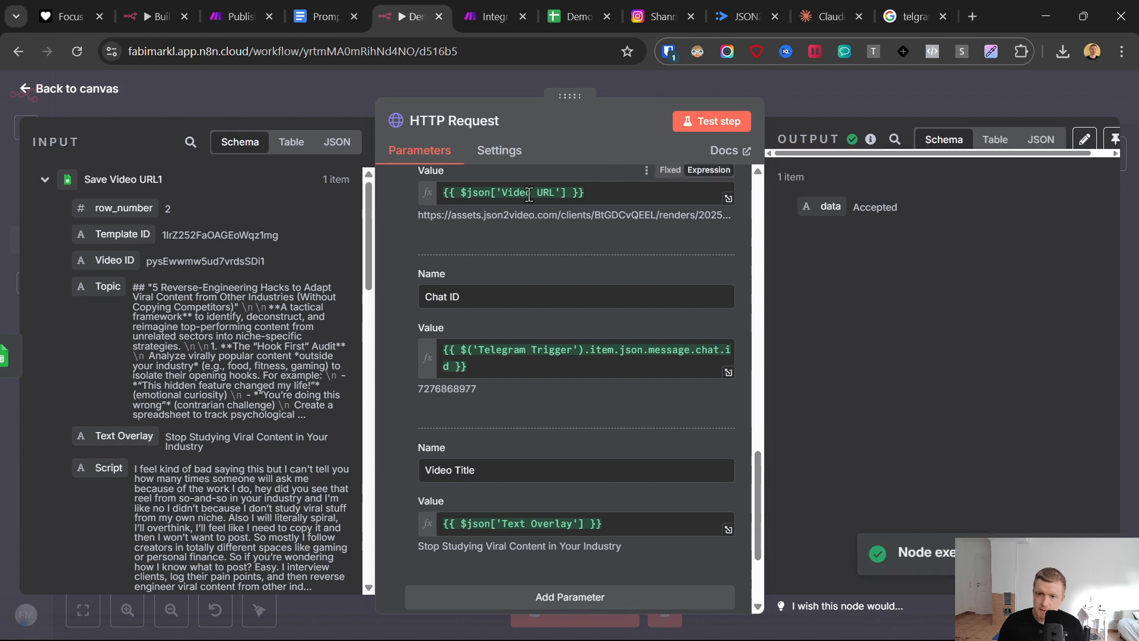
left_click(521, 7)
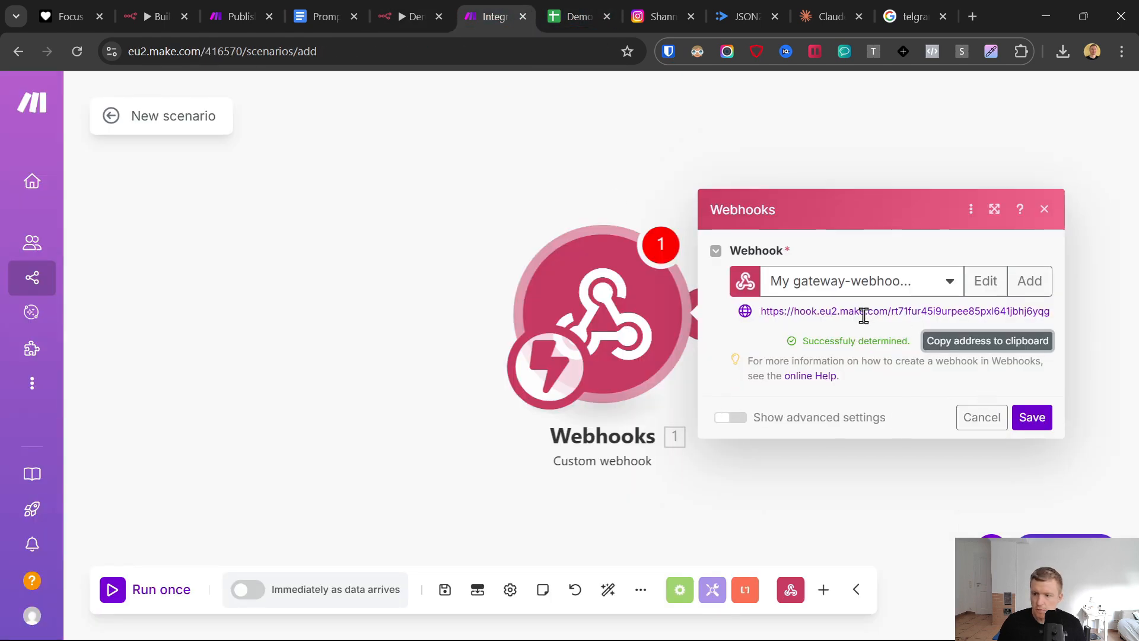
left_click(1032, 417)
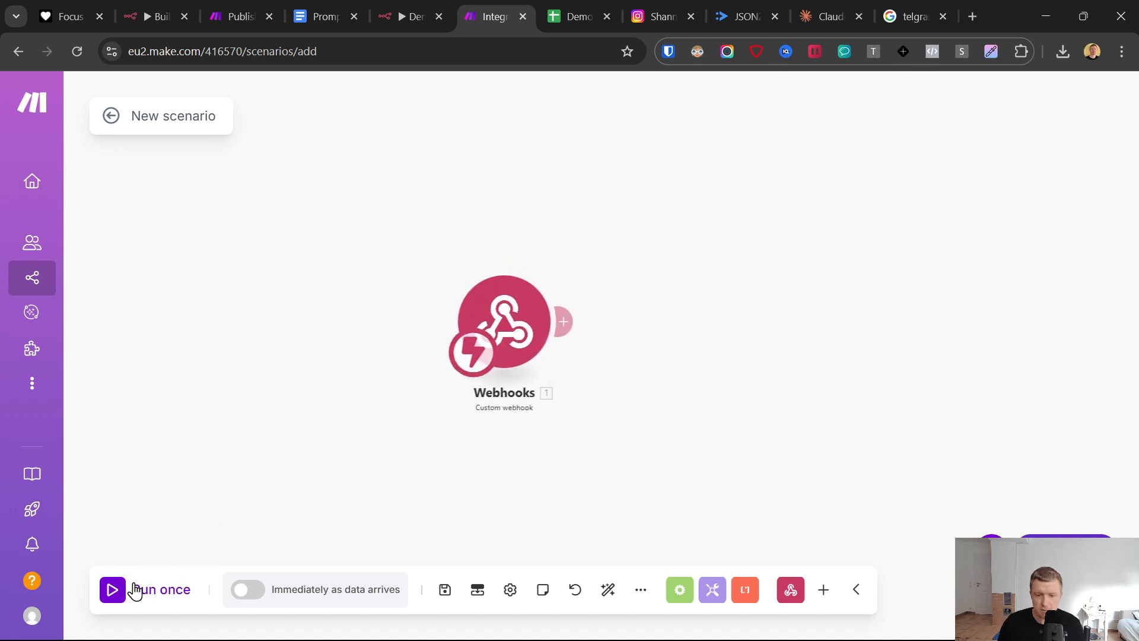
- Run the Make scenario once, resend the test request from n8n, and inspect the bundle received by the webhook
left_click(166, 589)
left_click(415, 16)
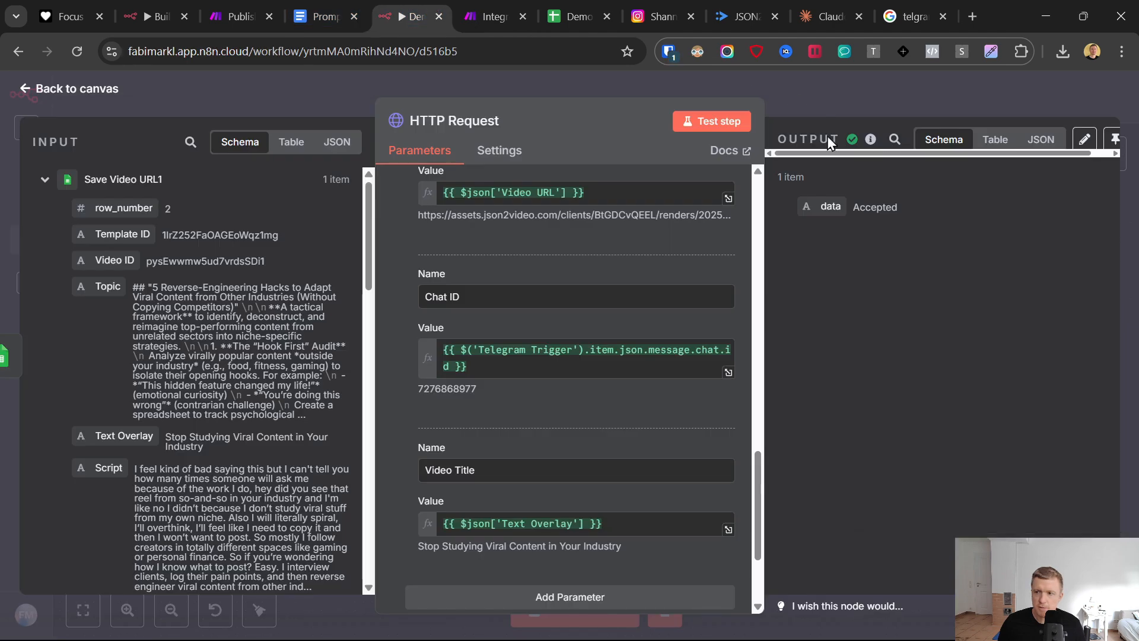
left_click(734, 127)
left_click(494, 16)
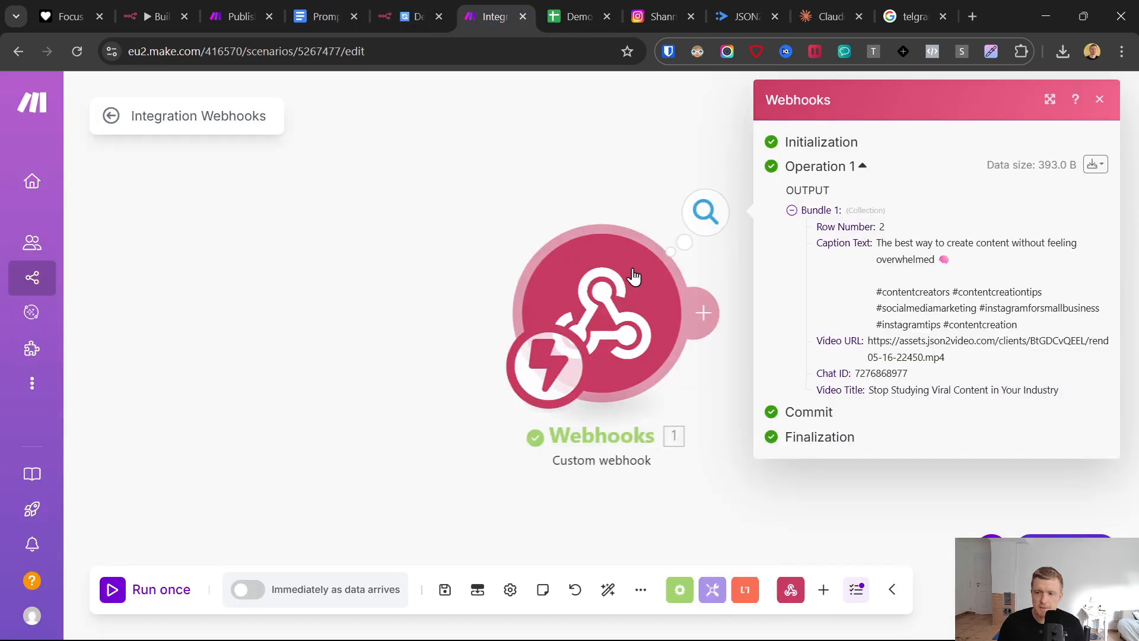
left_click_drag(877, 242, 1063, 410)
left_click(364, 296)
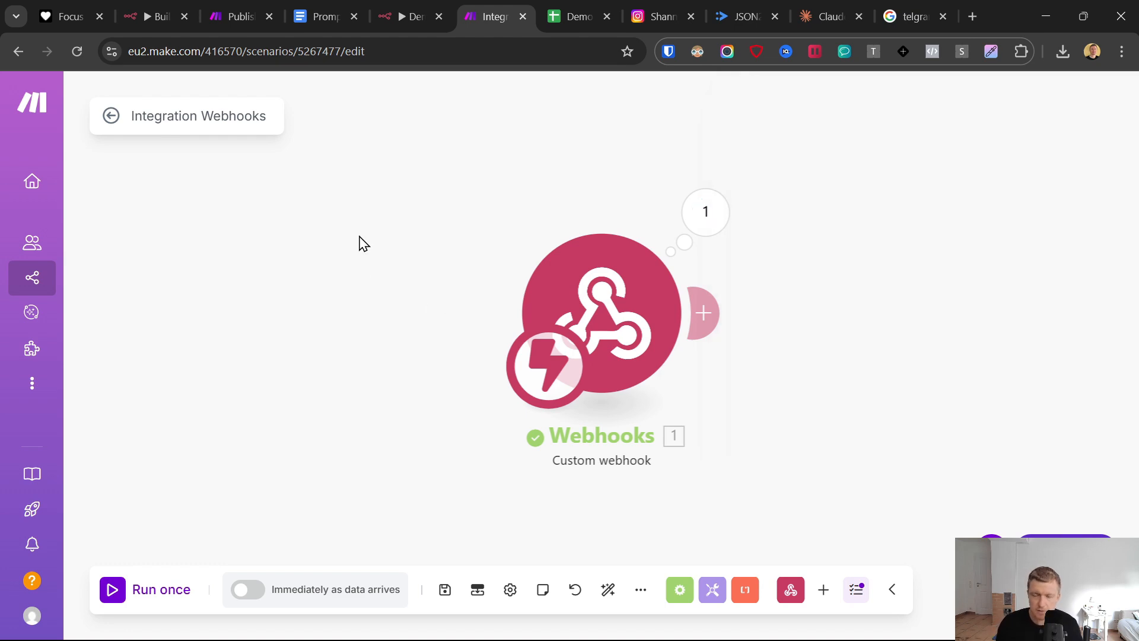
scroll(371, 279, "down", 5)
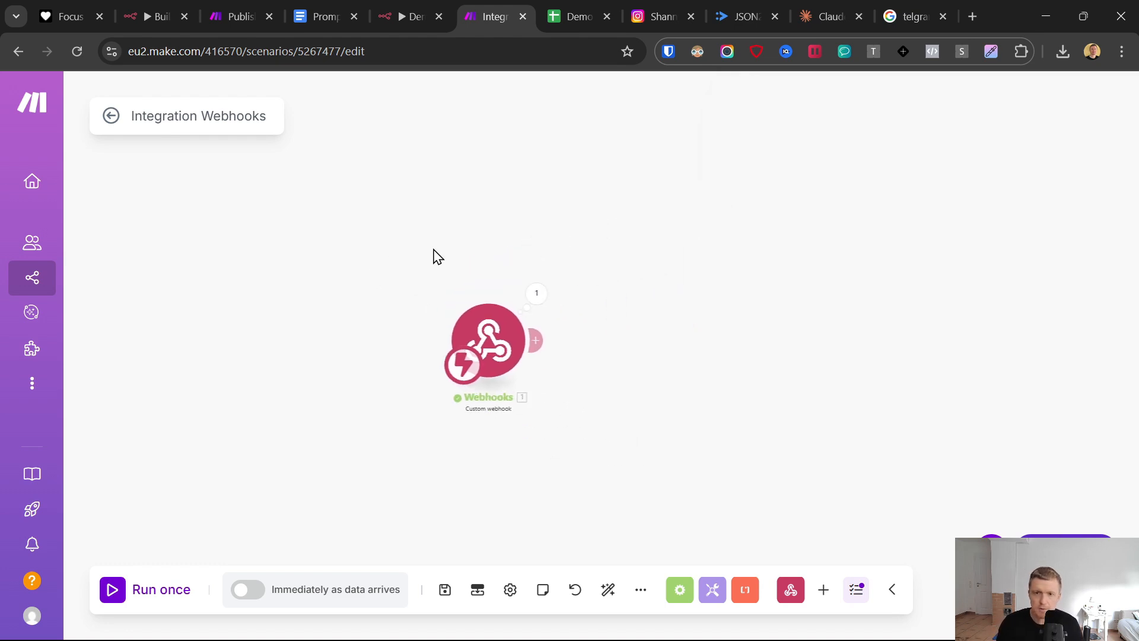
- Switch to the n8n workflow and rename the HTTP Request node to Make.com Webhook
left_click(397, 14)
left_click(465, 125)
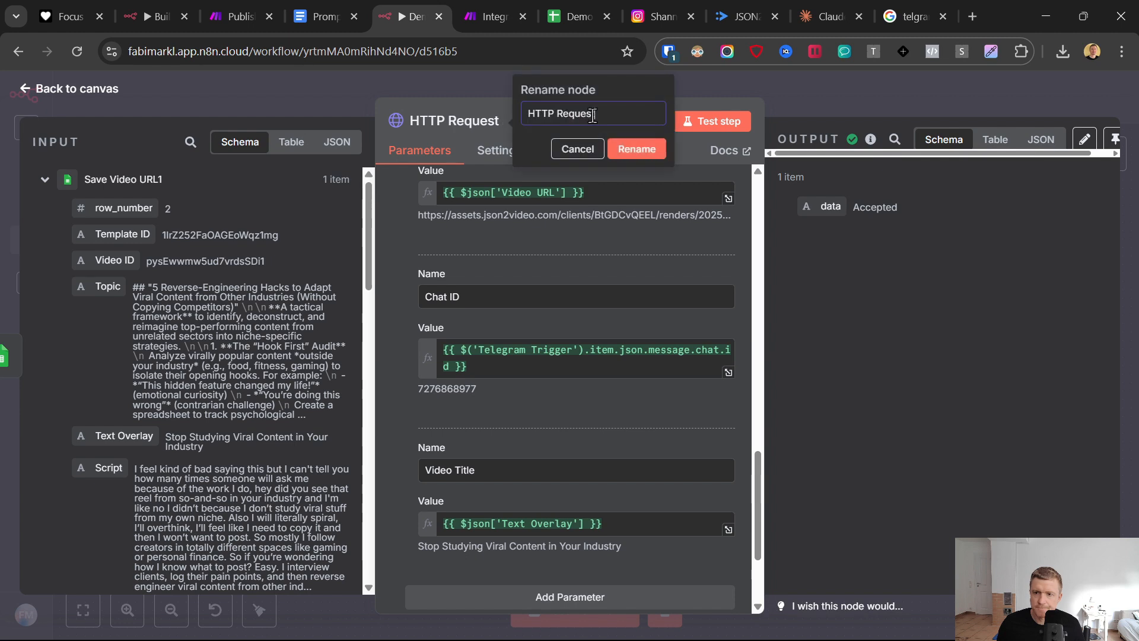
type("Make")
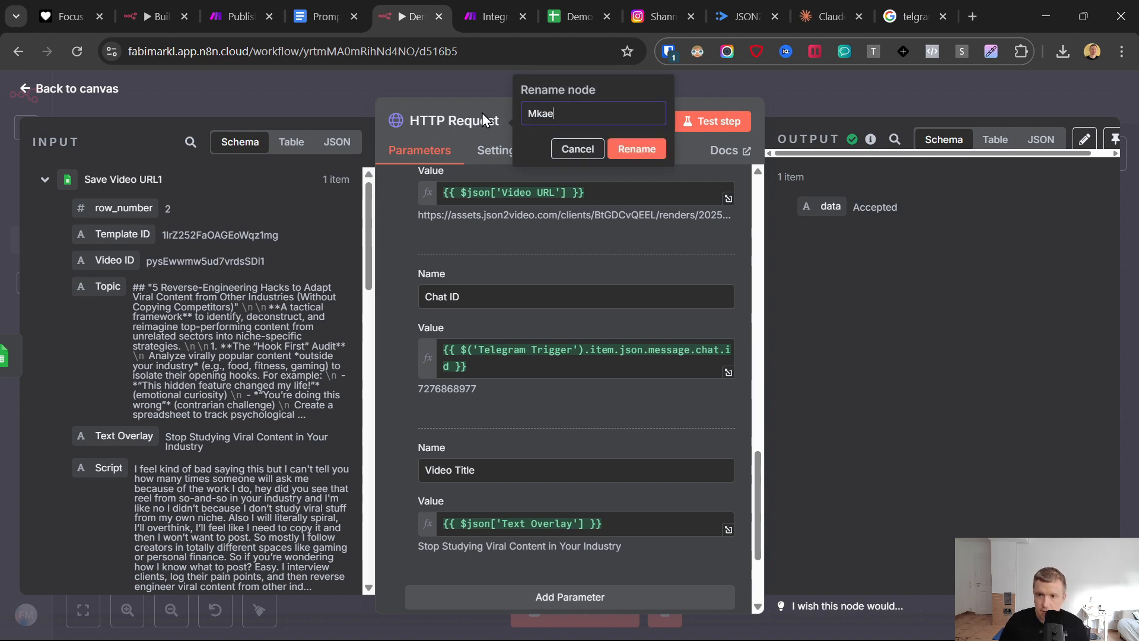
key("BackSpace")
key("BackSpace")
type("ke.com WEbh")
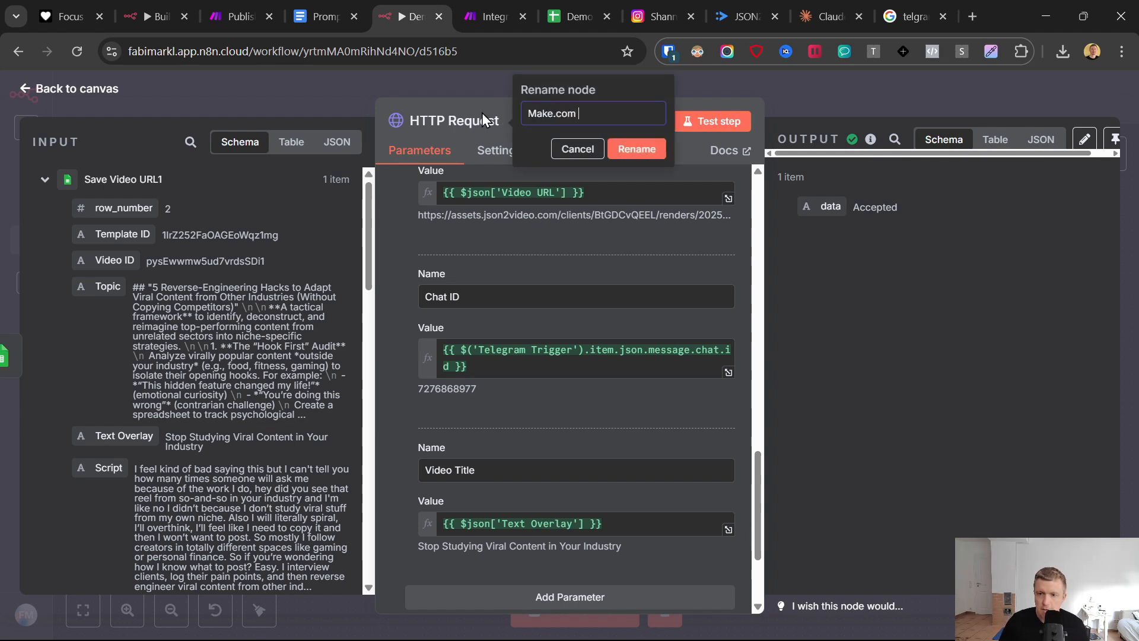
key("BackSpace")
key("BackSpace")
key("BackSpace")
type("ebhook")
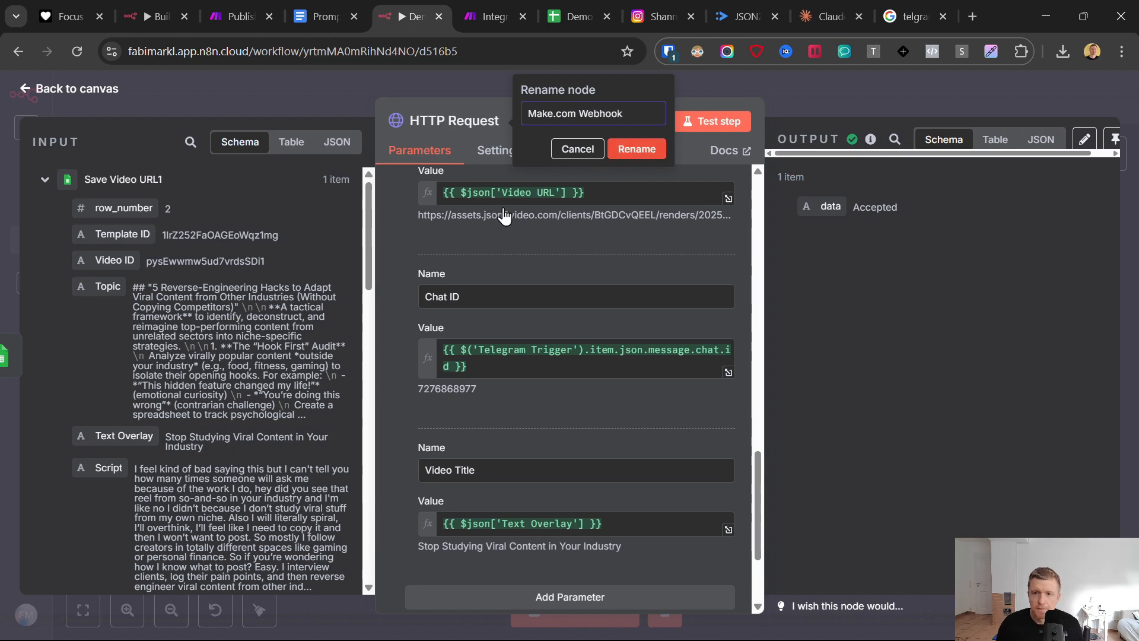
- Switch to the Make scenario and add a Router after the Custom webhook module, extended to five branches
left_click(468, 7)
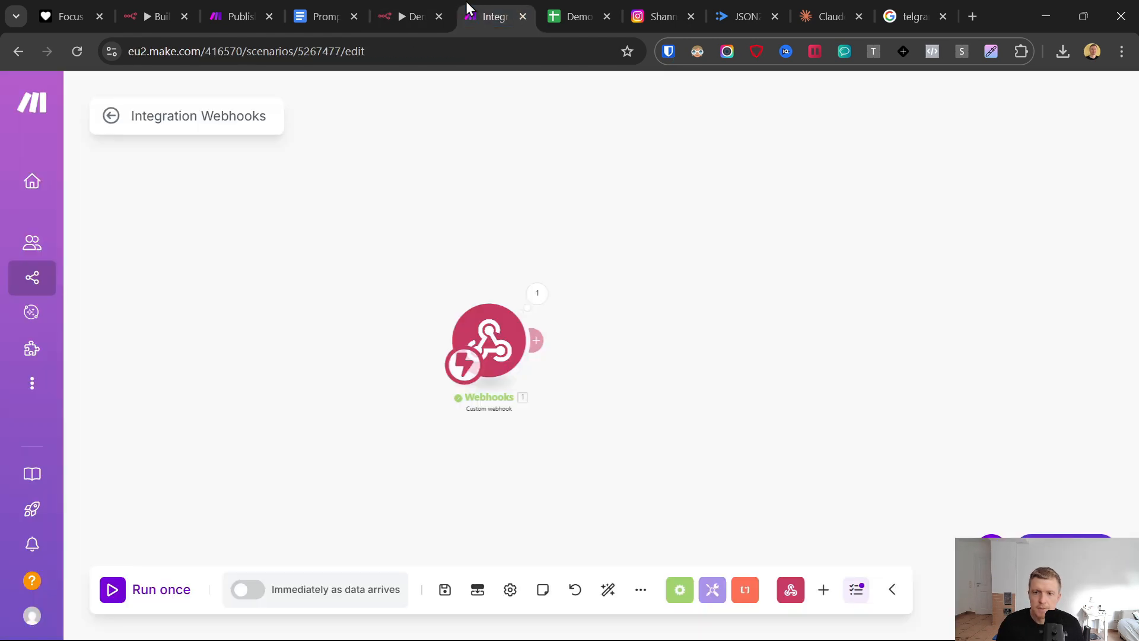
left_click(535, 340)
left_click(767, 380)
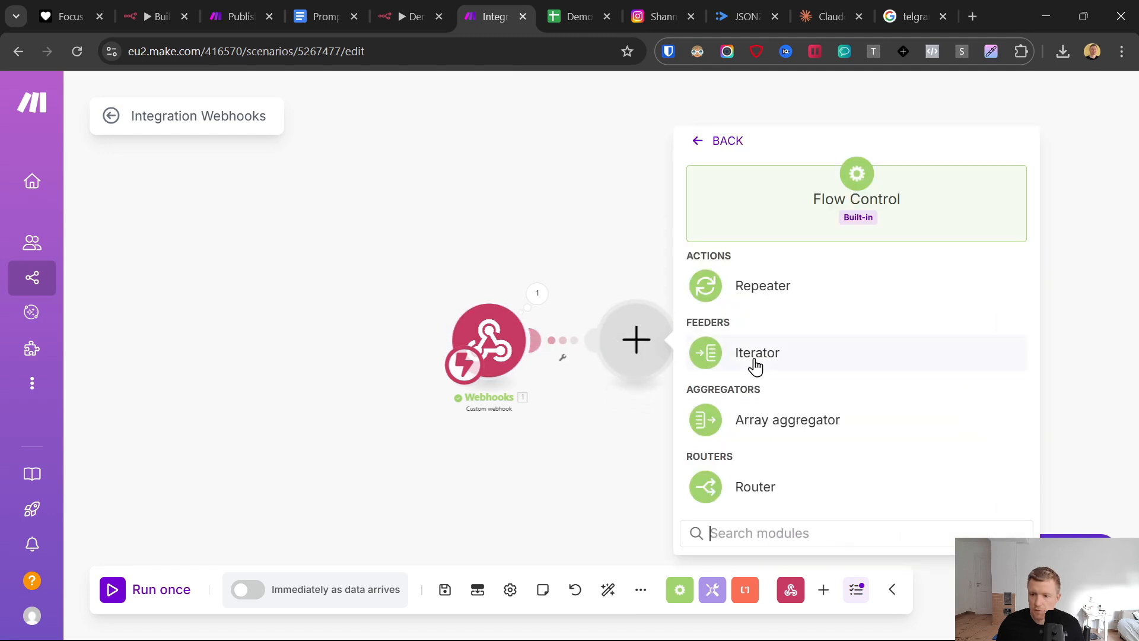
left_click(753, 484)
left_click(648, 338)
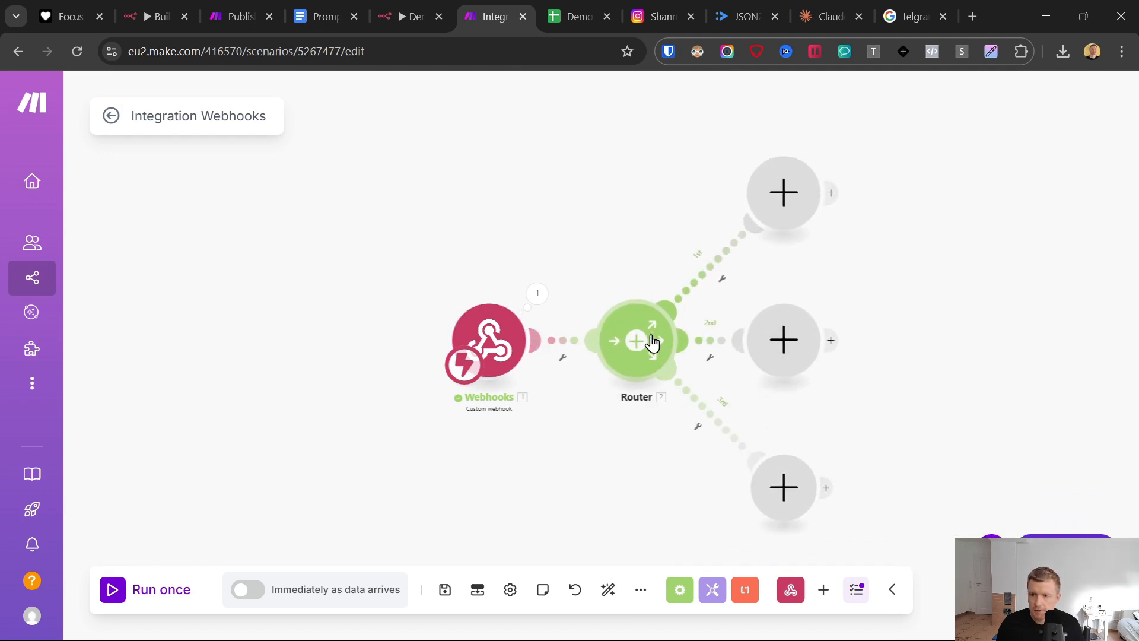
left_click(651, 341)
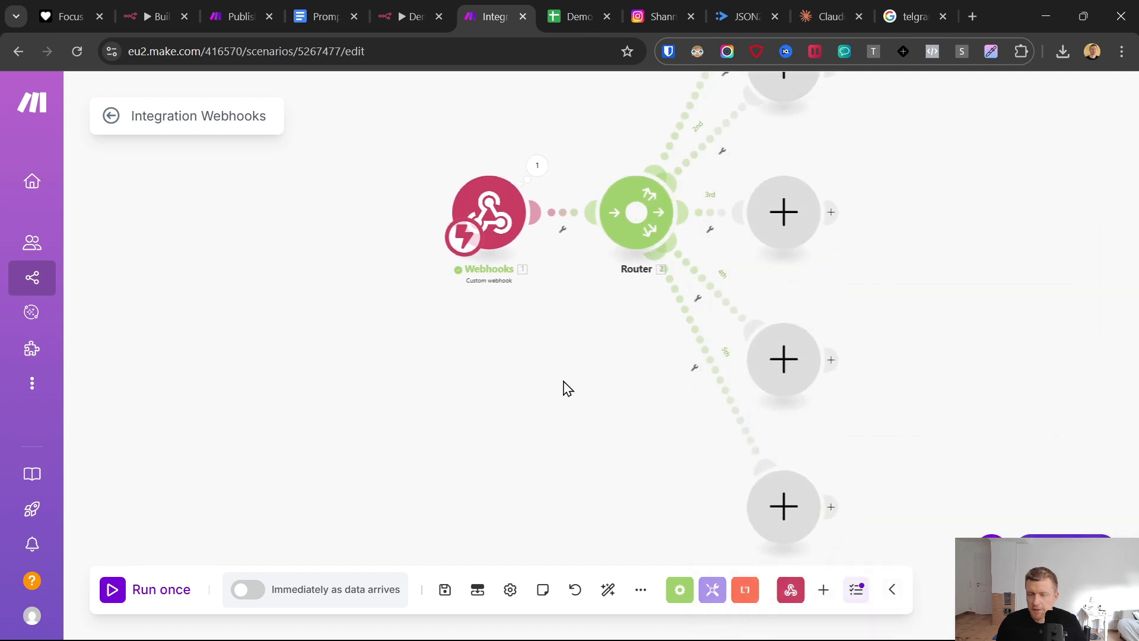
scroll(568, 388, "down", 3)
scroll(543, 239, "up", 1)
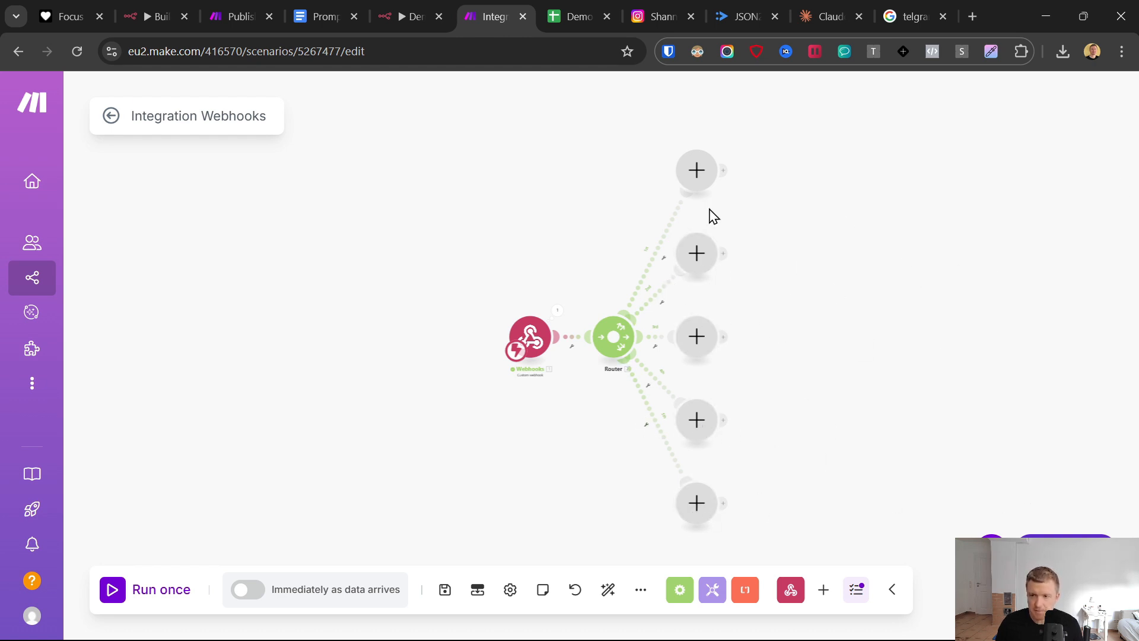
- Add the Instagram for Business (Facebook login) module Create a reel post to the router's first branch
left_click(695, 169)
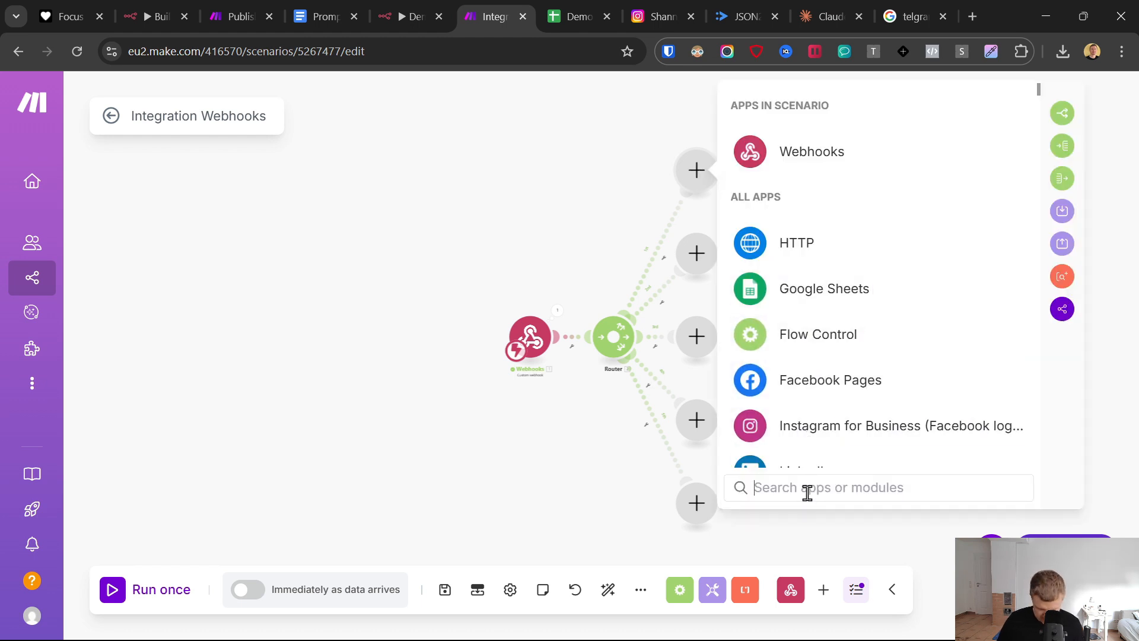
type("ins")
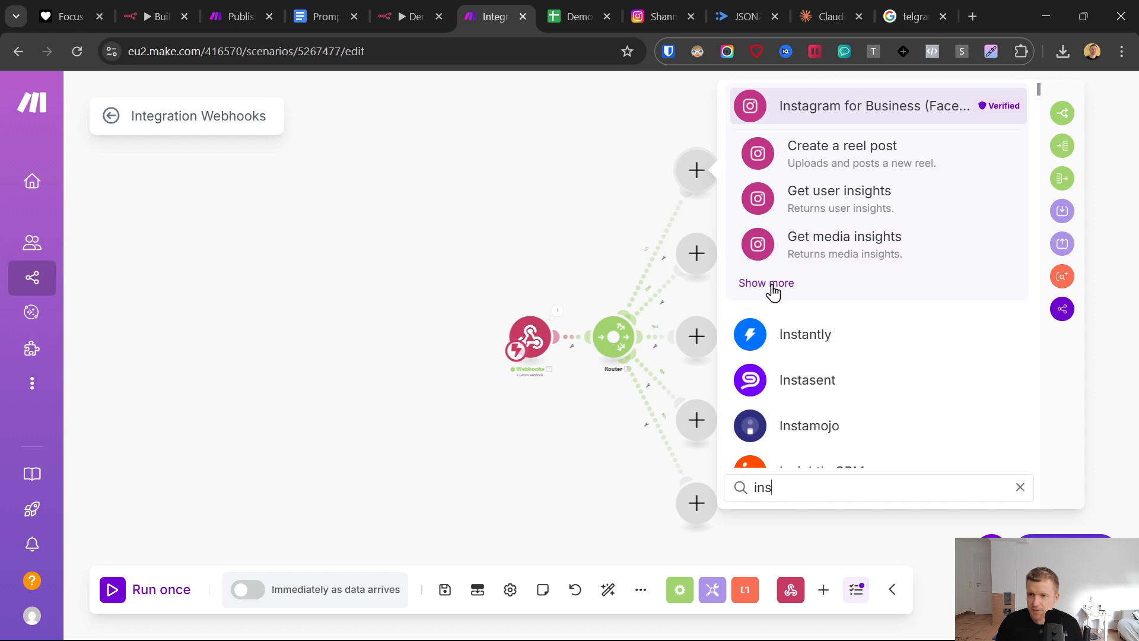
left_click(766, 284)
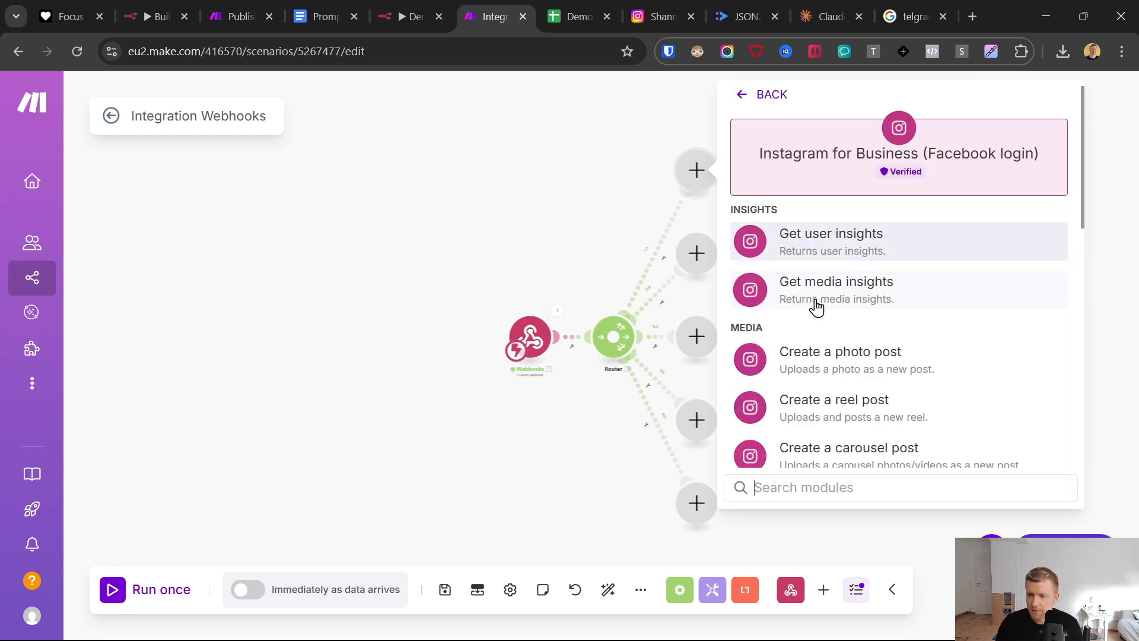
left_click(829, 401)
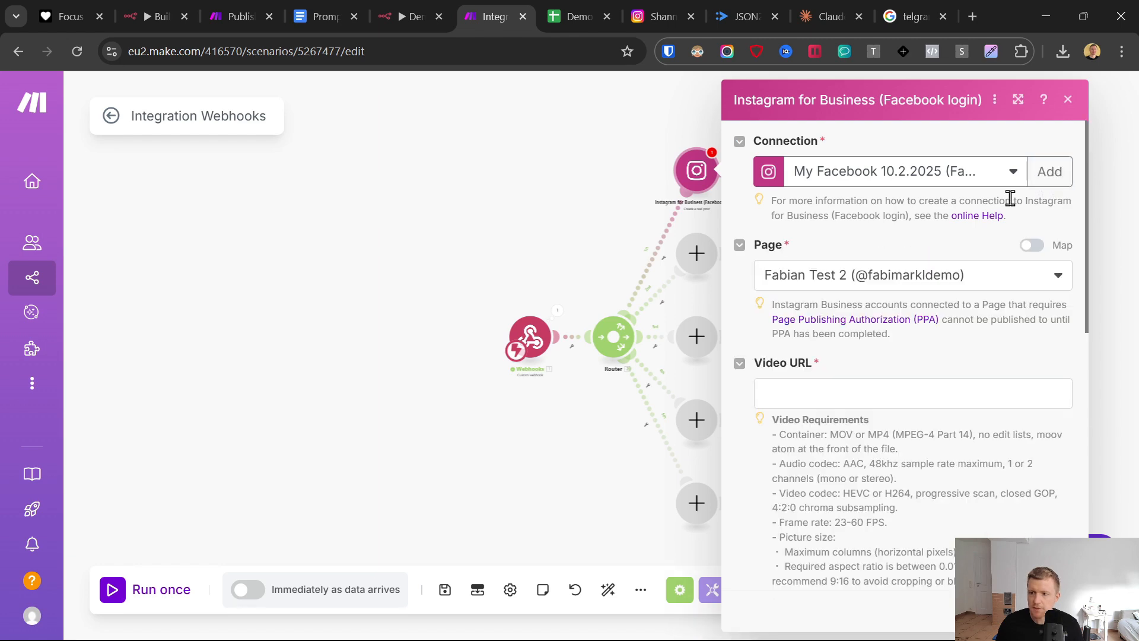
- Open facebook.com in a new browser tab and place that tab directly after the Make scenario's tab
left_click(973, 13)
type("i")
key("BackSpace")
key("BackSpace")
type("fa")
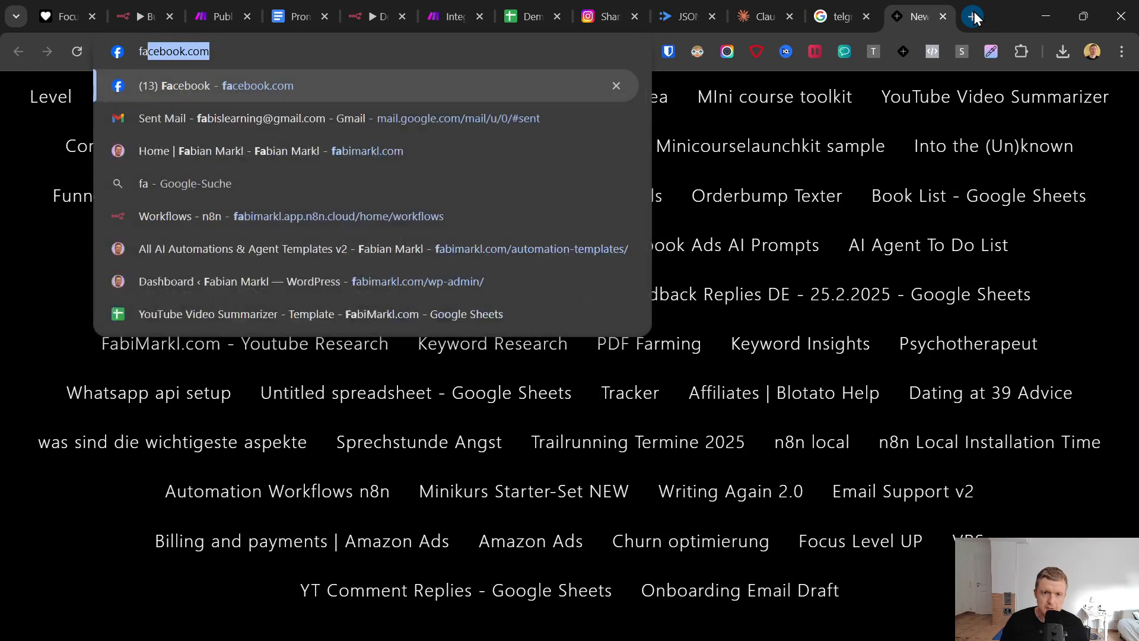
key("Return")
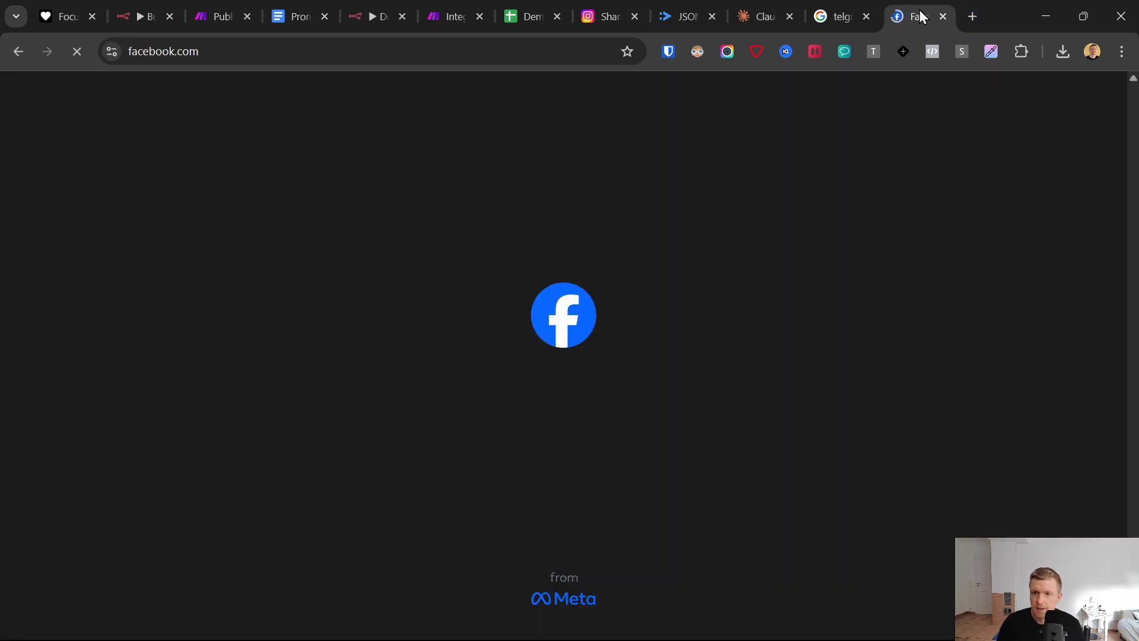
left_click_drag(919, 9, 531, 7)
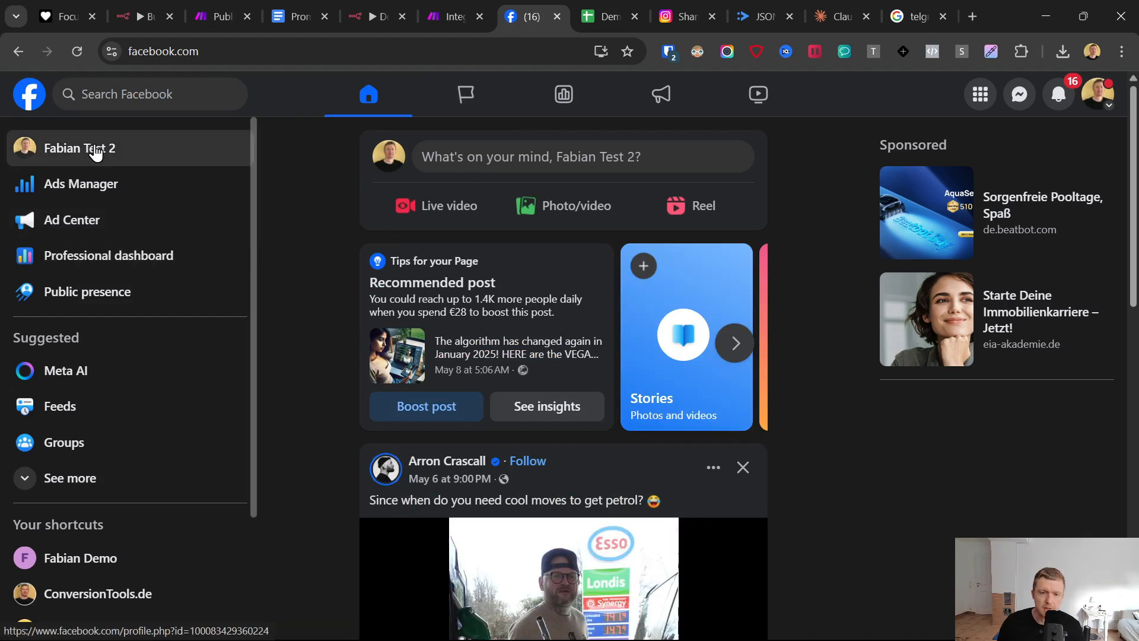
- Open the test Facebook page's settings and view its connected Instagram account under Linked accounts
left_click(94, 153)
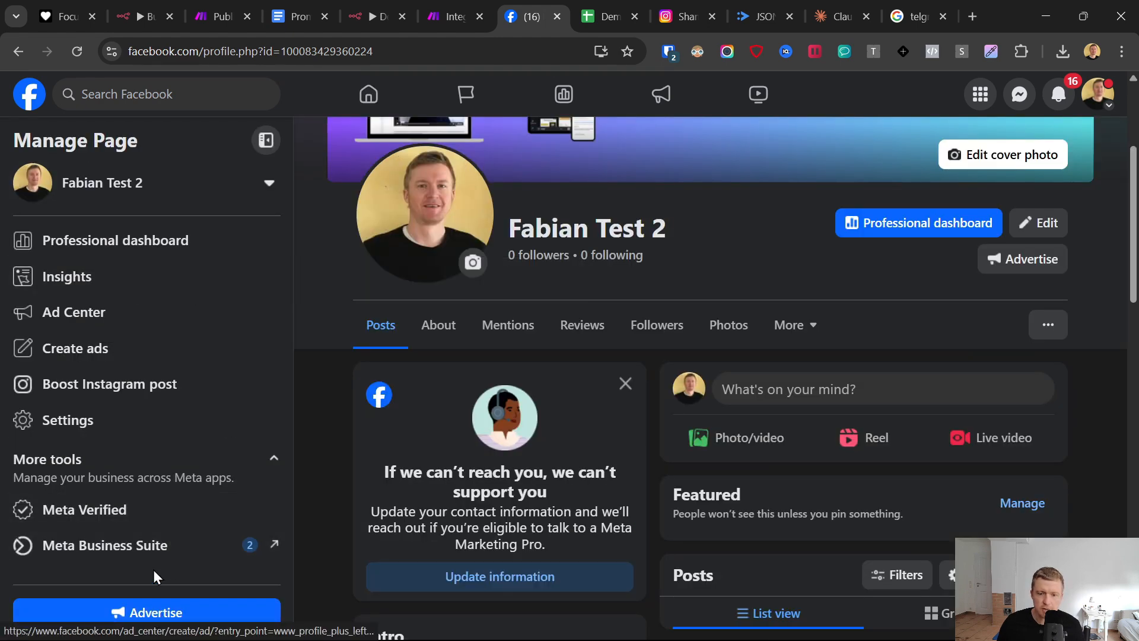
left_click(1086, 98)
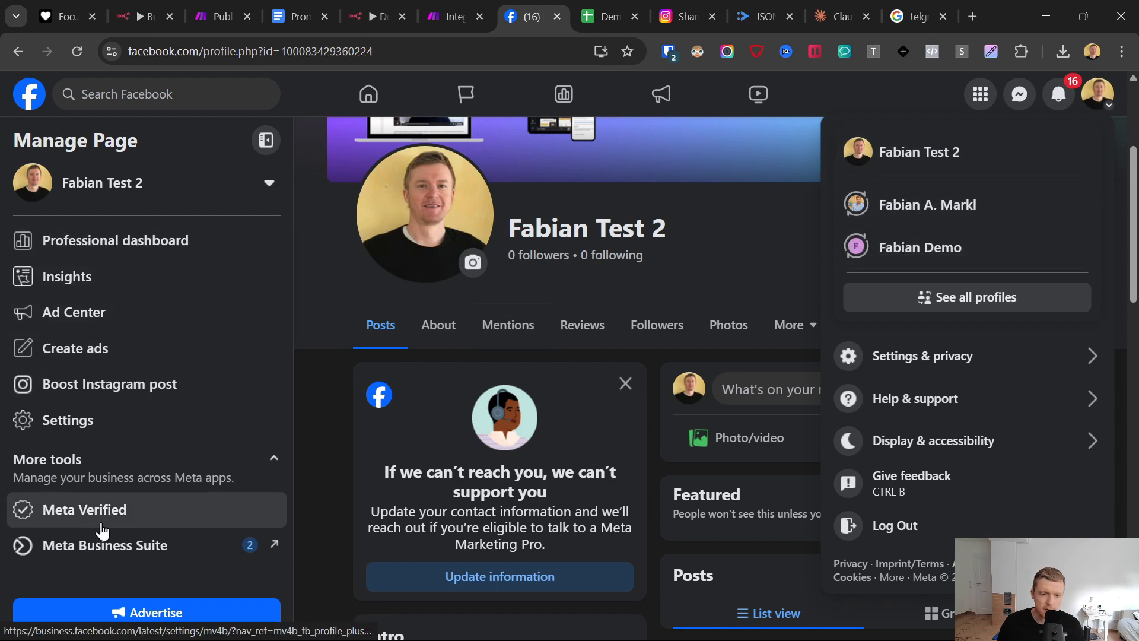
left_click(69, 419)
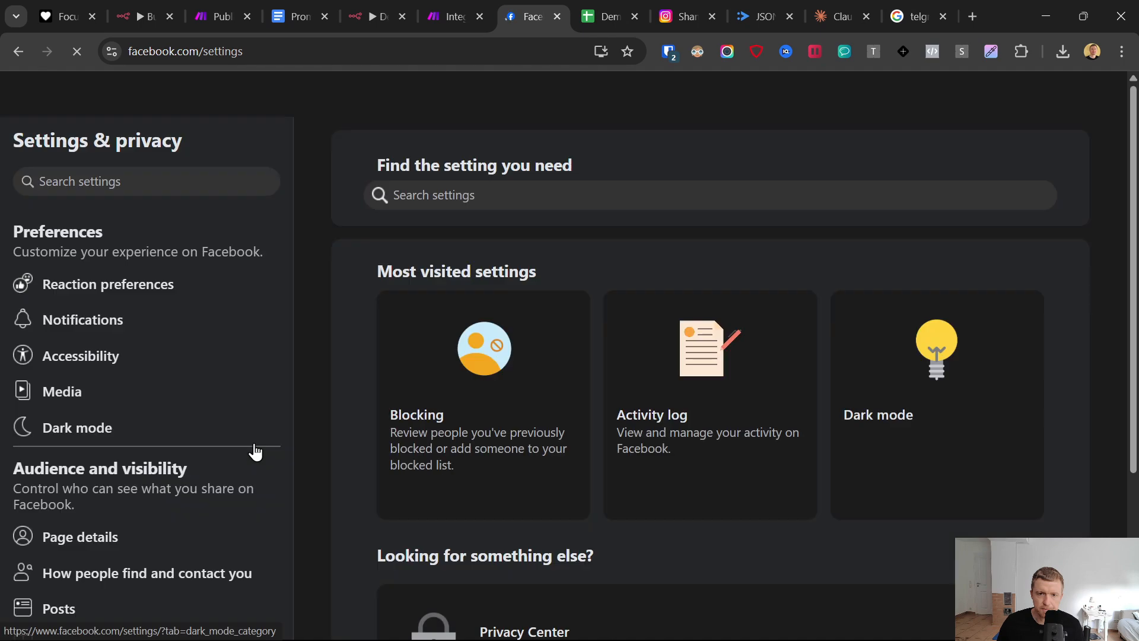
scroll(135, 420, "down", 4)
scroll(97, 488, "down", 5)
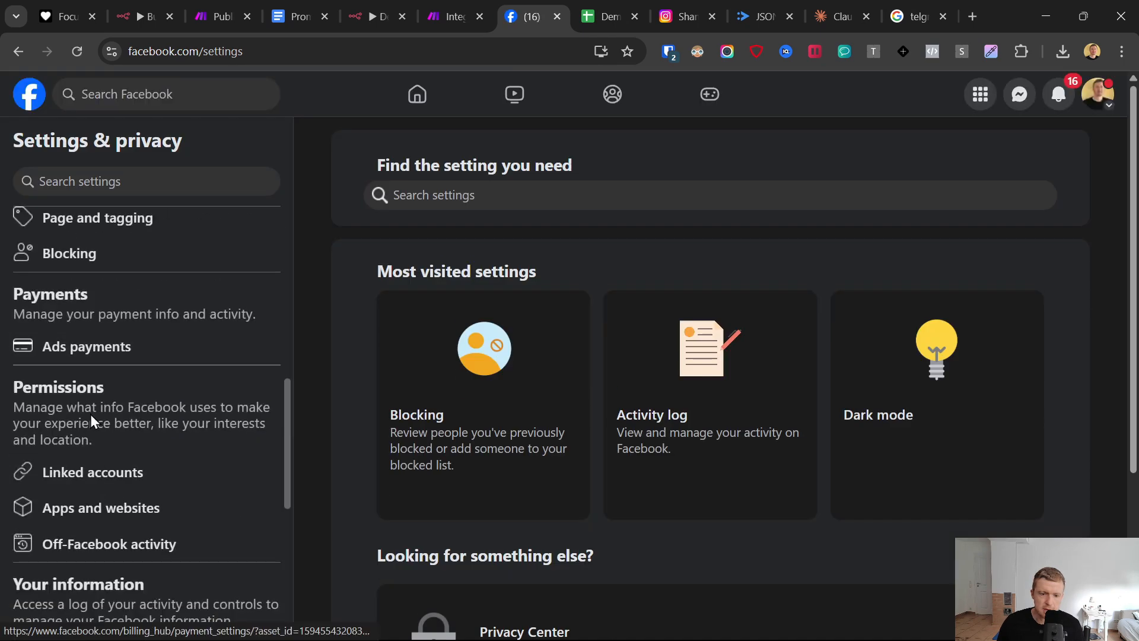
left_click(96, 473)
left_click(536, 197)
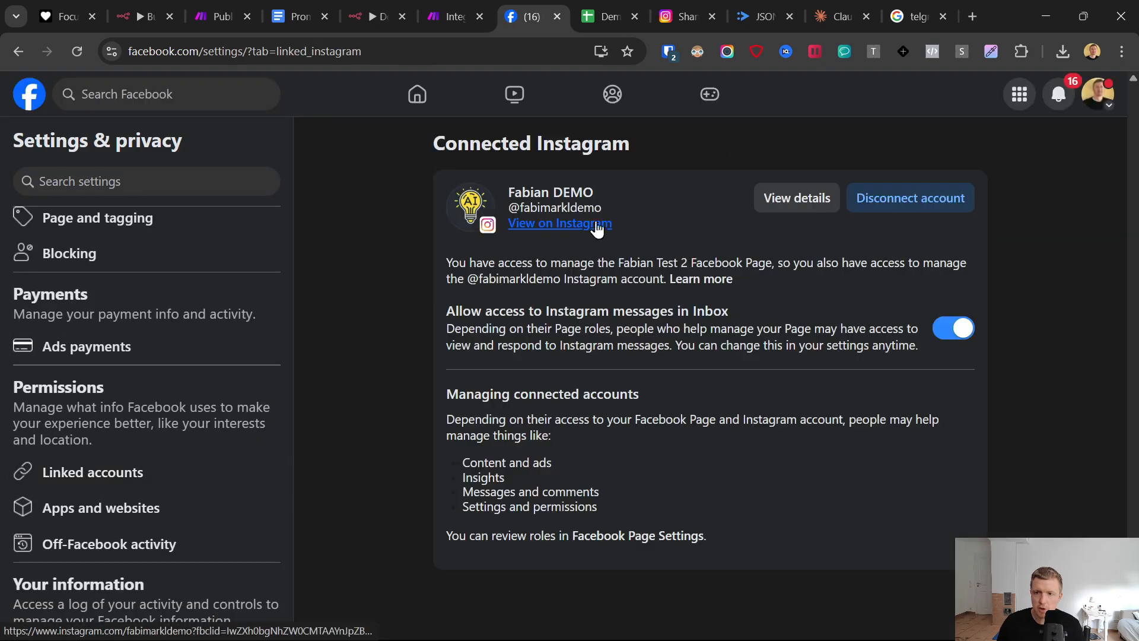
- Return to Make, create a new Facebook connection for the Instagram module and authorize it with the existing Facebook login
left_click(457, 9)
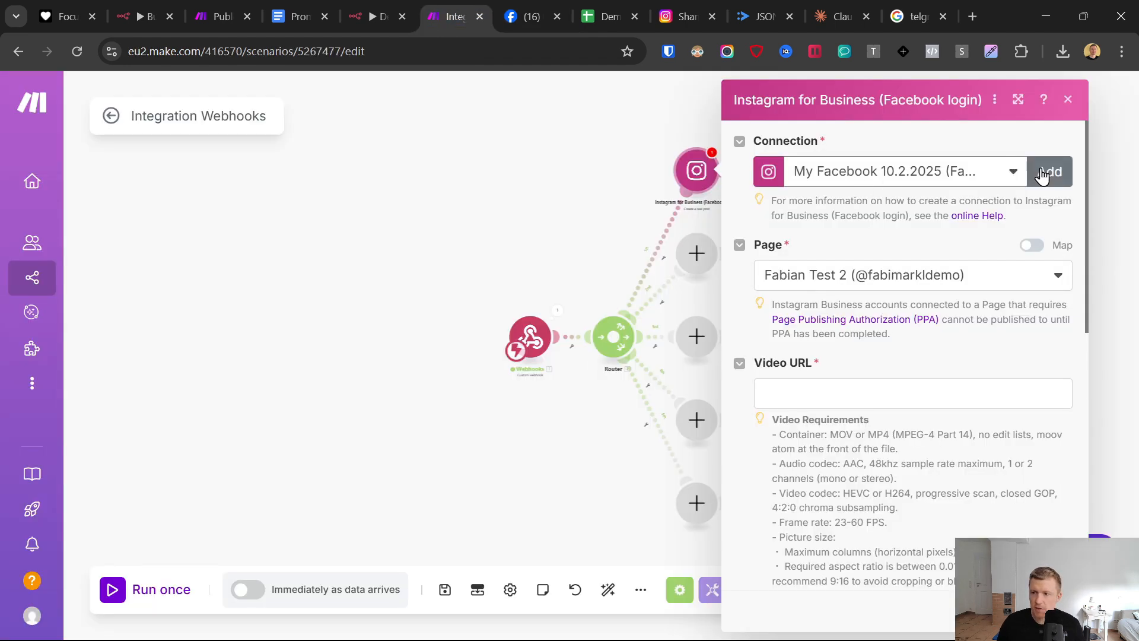
left_click(1050, 172)
left_click(984, 362)
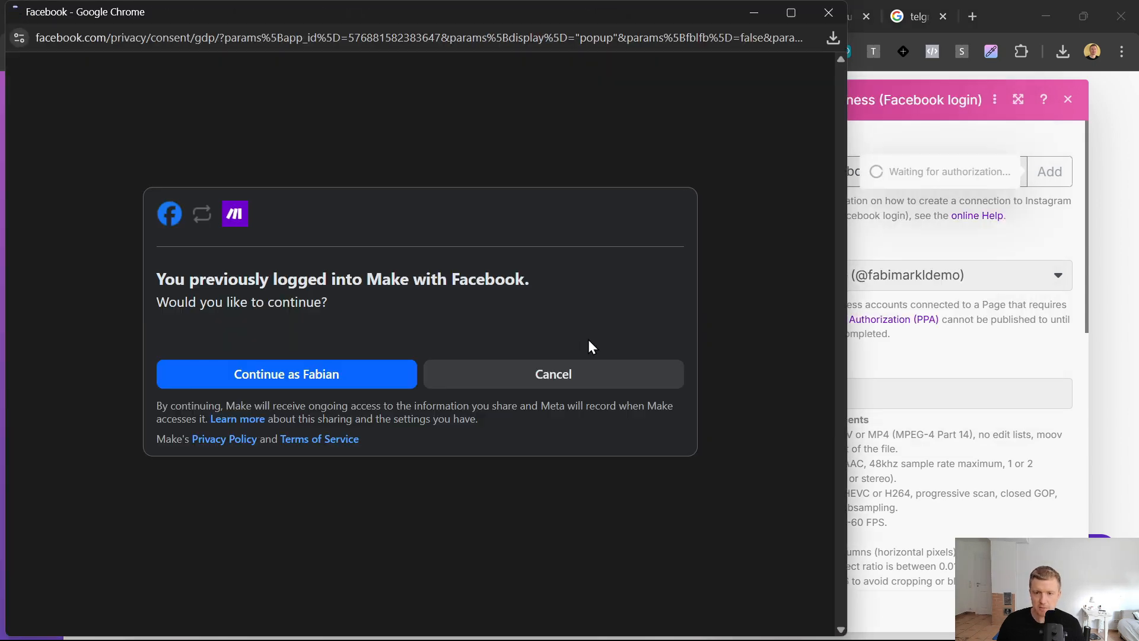
left_click(381, 371)
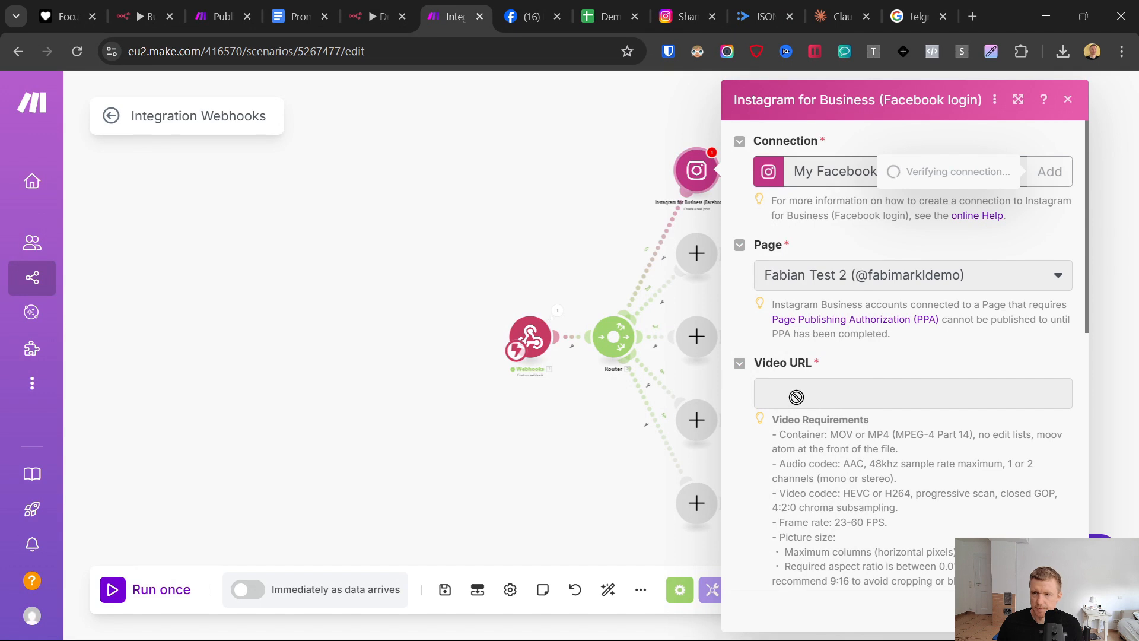
- Compare the page choices with the Instagram account linked on Facebook, and select the test page for the reel post
left_click(826, 278)
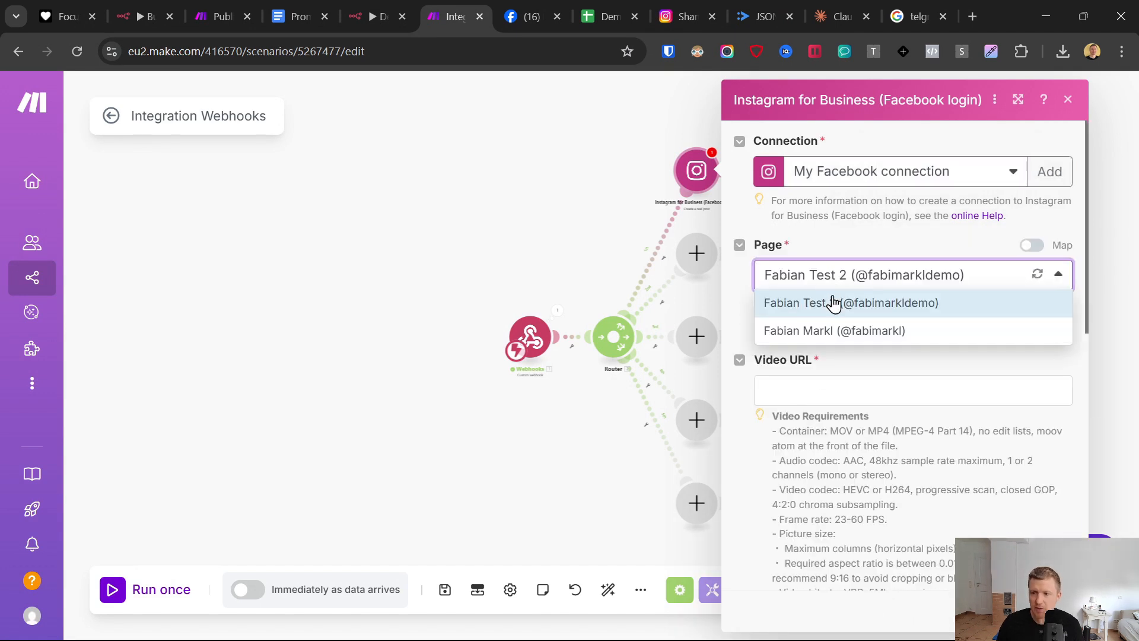
left_click(528, 13)
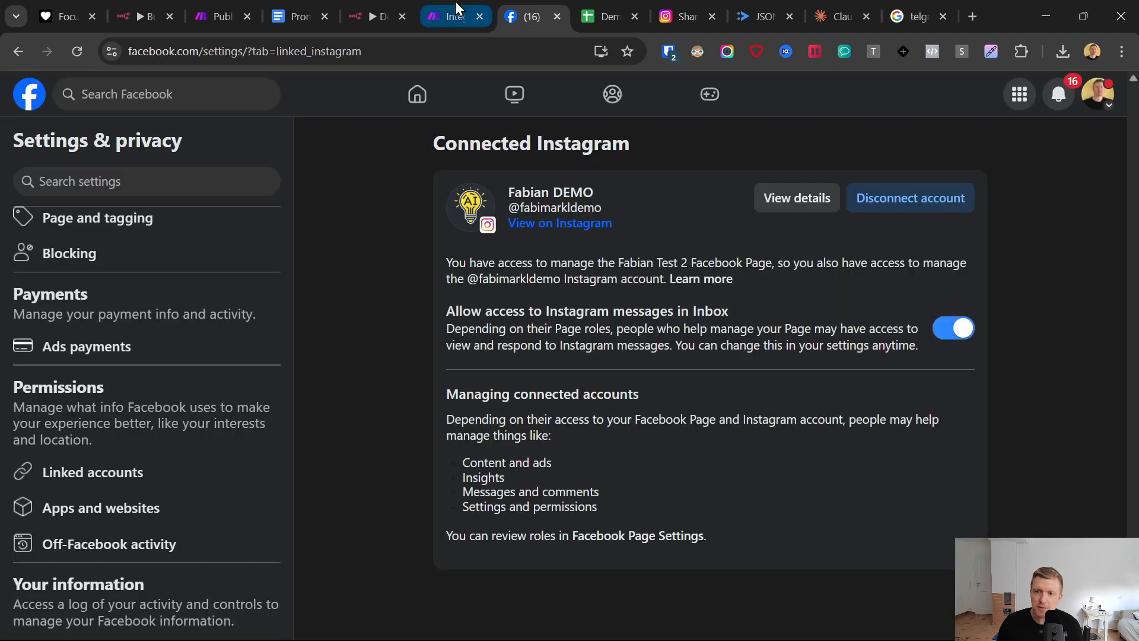
left_click(457, 8)
left_click(883, 277)
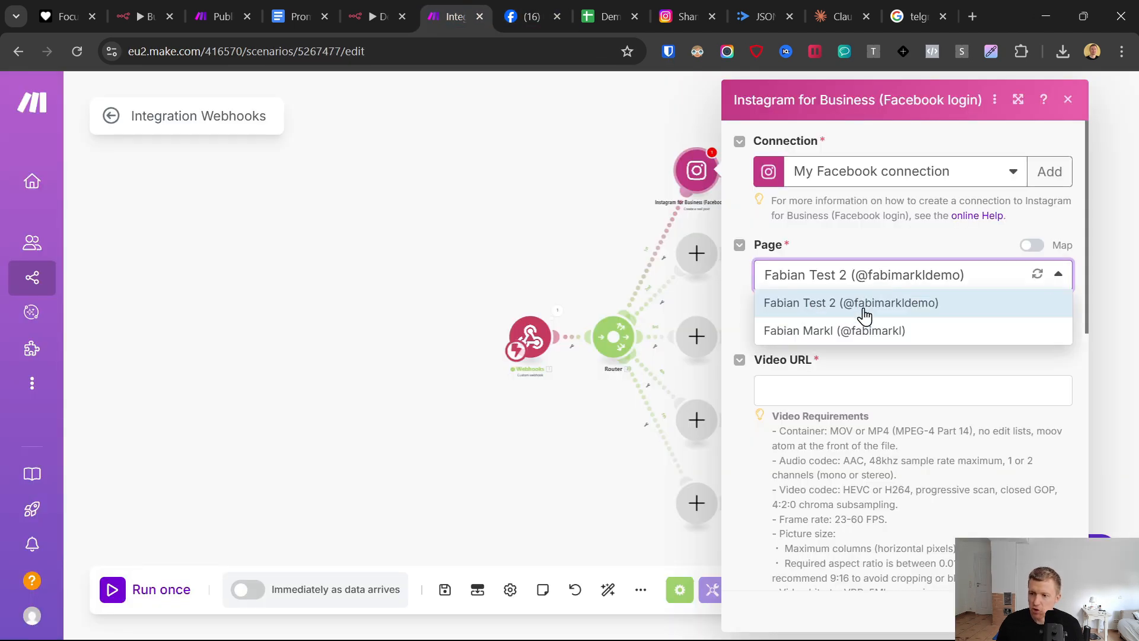
left_click(864, 315)
- Map the webhook's Video URL and Caption Text to the reel post's Video URL and Caption, then save the module and scenario
left_click(817, 383)
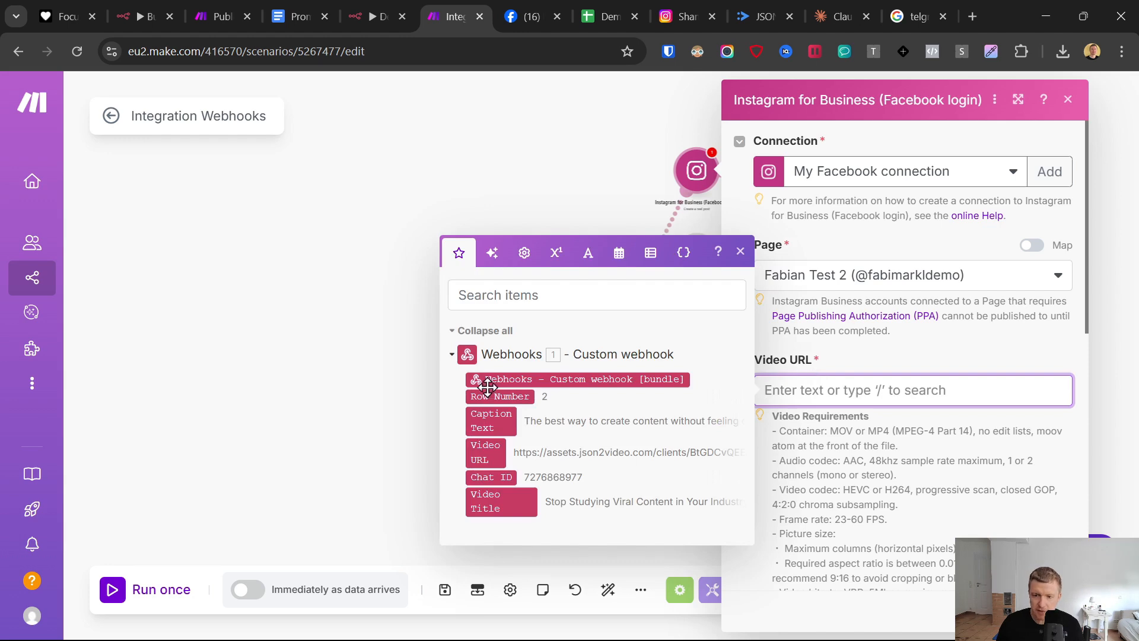
left_click_drag(479, 452, 901, 390)
scroll(902, 356, "down", 7)
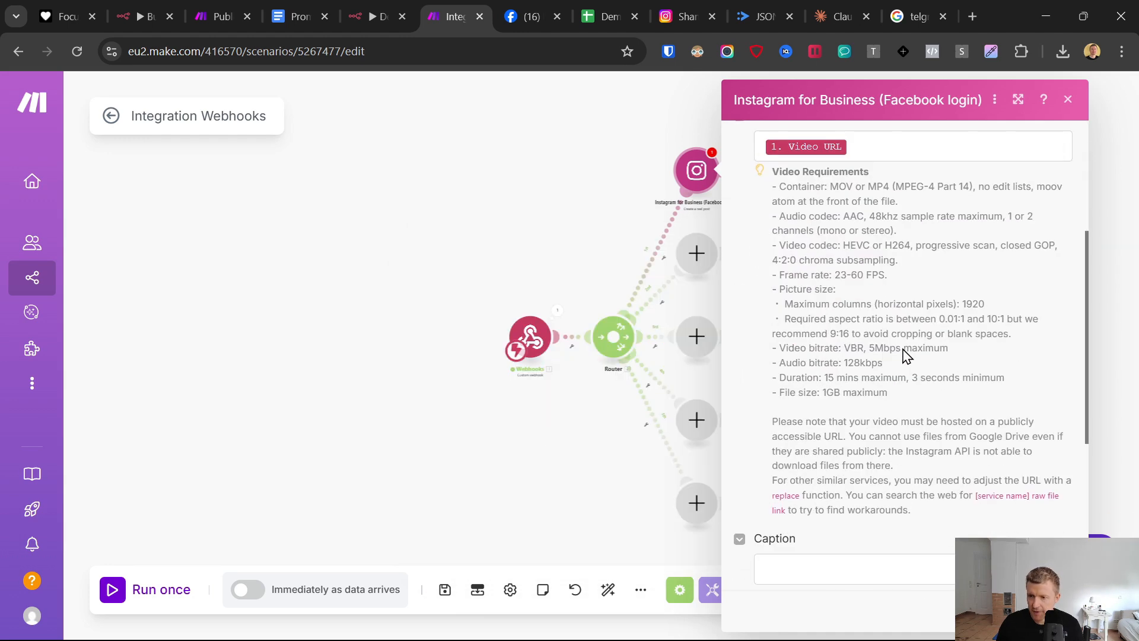
left_click(761, 414)
left_click(509, 437)
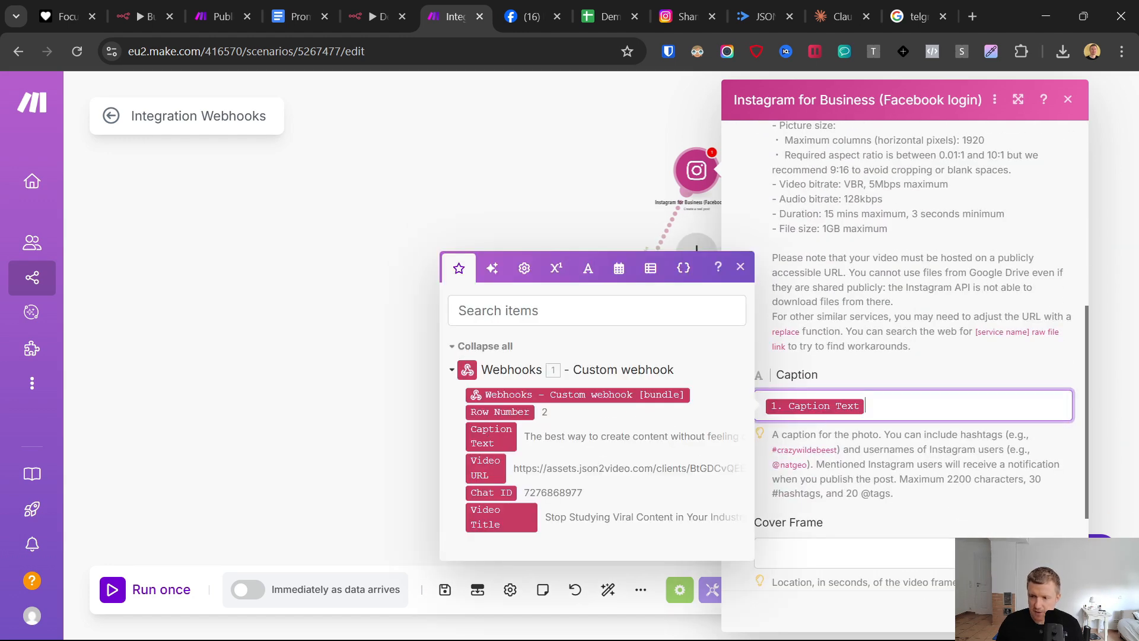
left_click(1055, 611)
left_click_drag(541, 241, 510, 218)
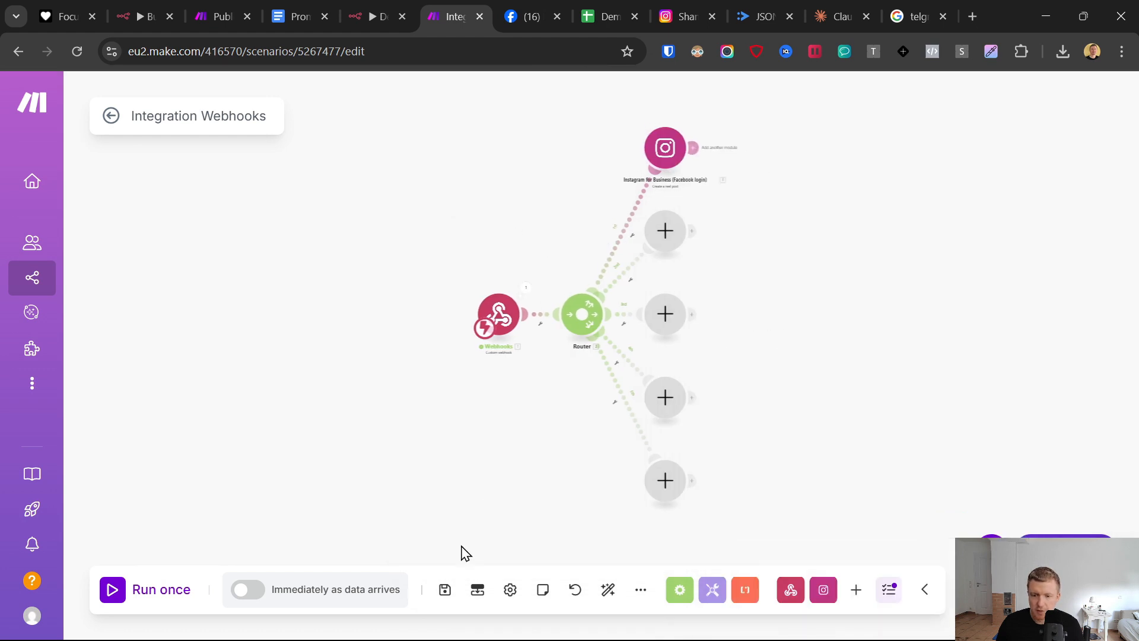
left_click(439, 592)
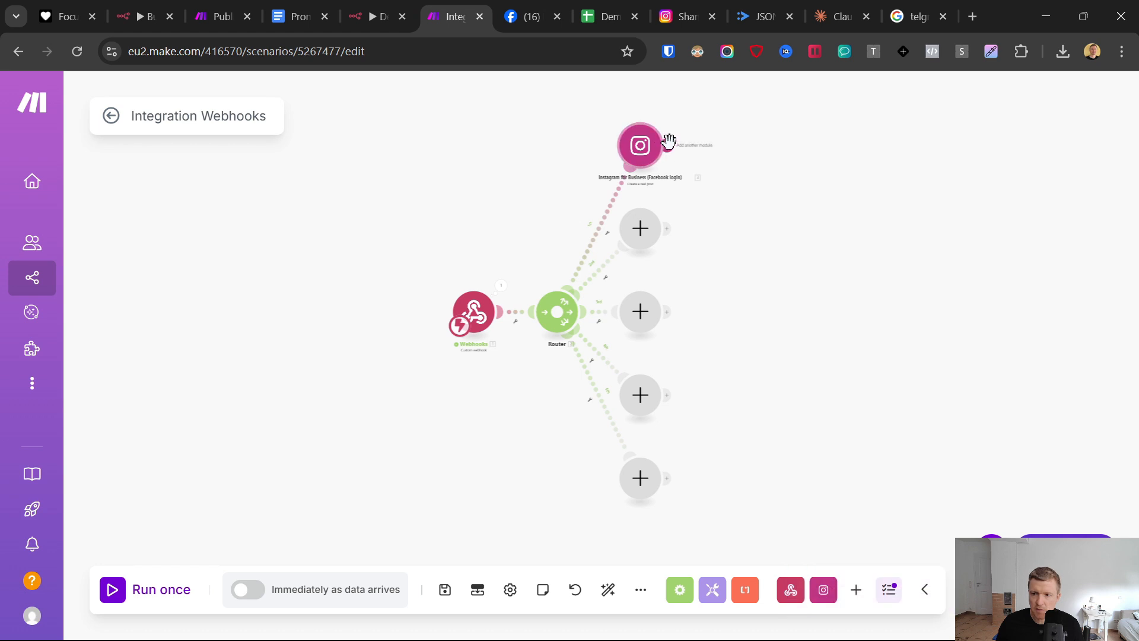
- Add a Google Sheets Update a Row module after the Instagram reel module
left_click(668, 147)
left_click(826, 338)
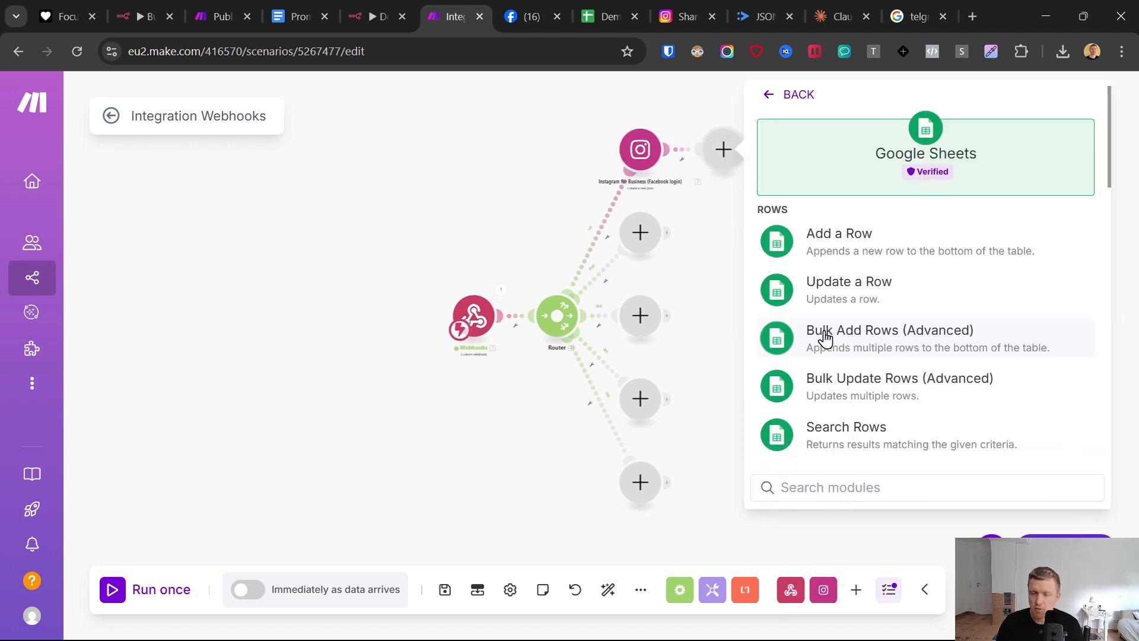
left_click(834, 295)
- Switch to the Generated Post sheet in Google Sheets and inspect the Status column, selecting its cell in row 2
left_click(596, 12)
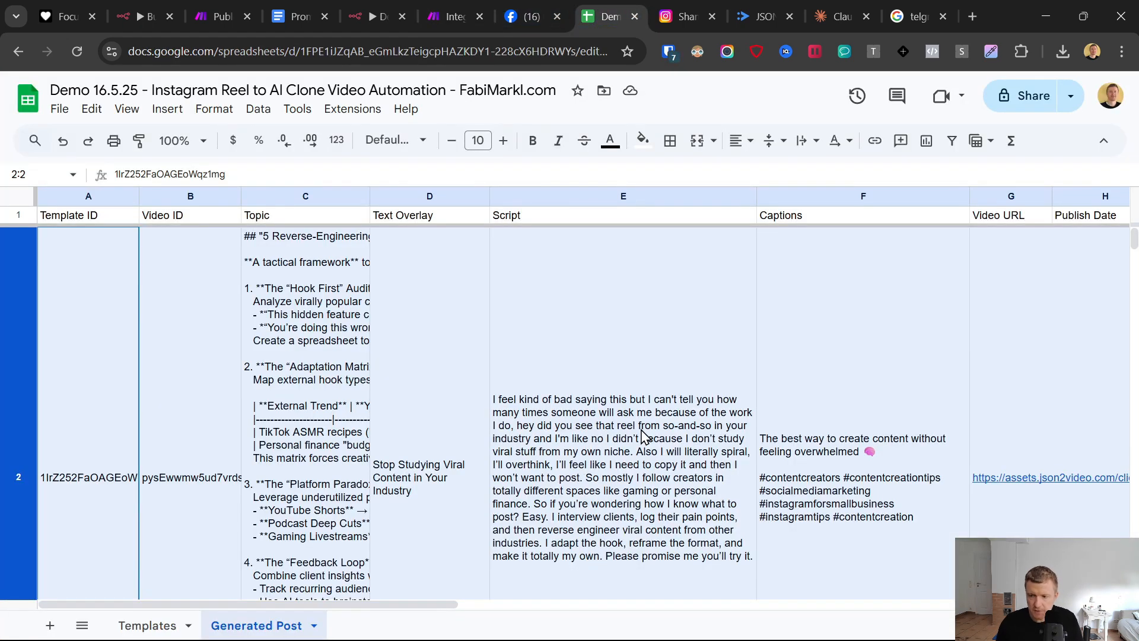
scroll(646, 437, "right", 5)
left_click(748, 302)
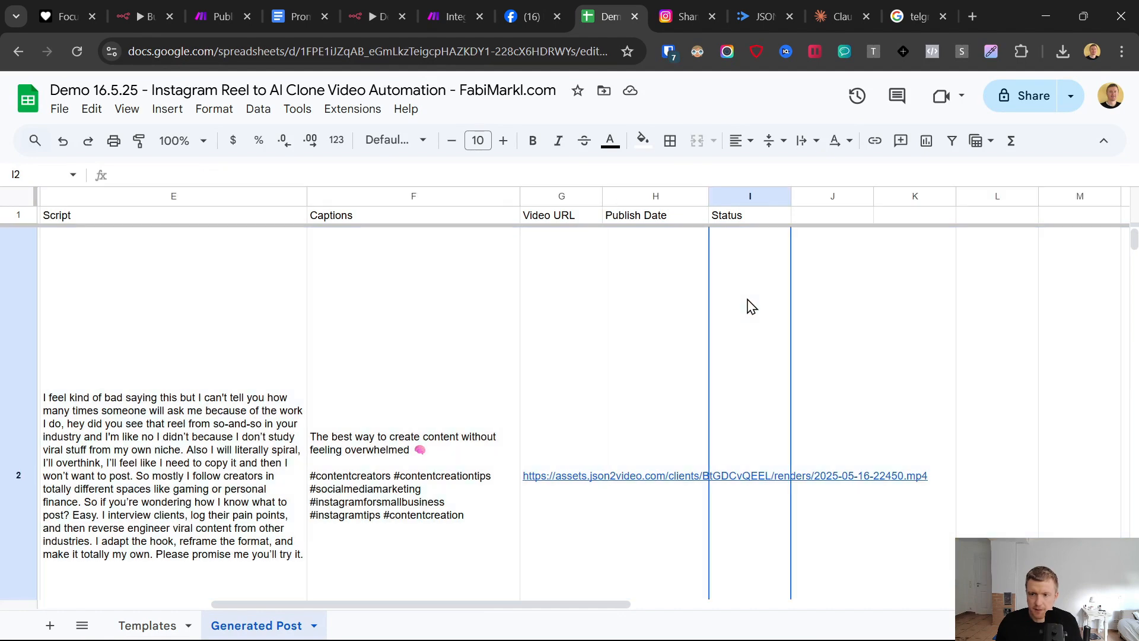
- Back in Make, create a Google connection named "My Google connection 16.5." for the Sheets module and authorize it with the Google account
left_click(672, 292)
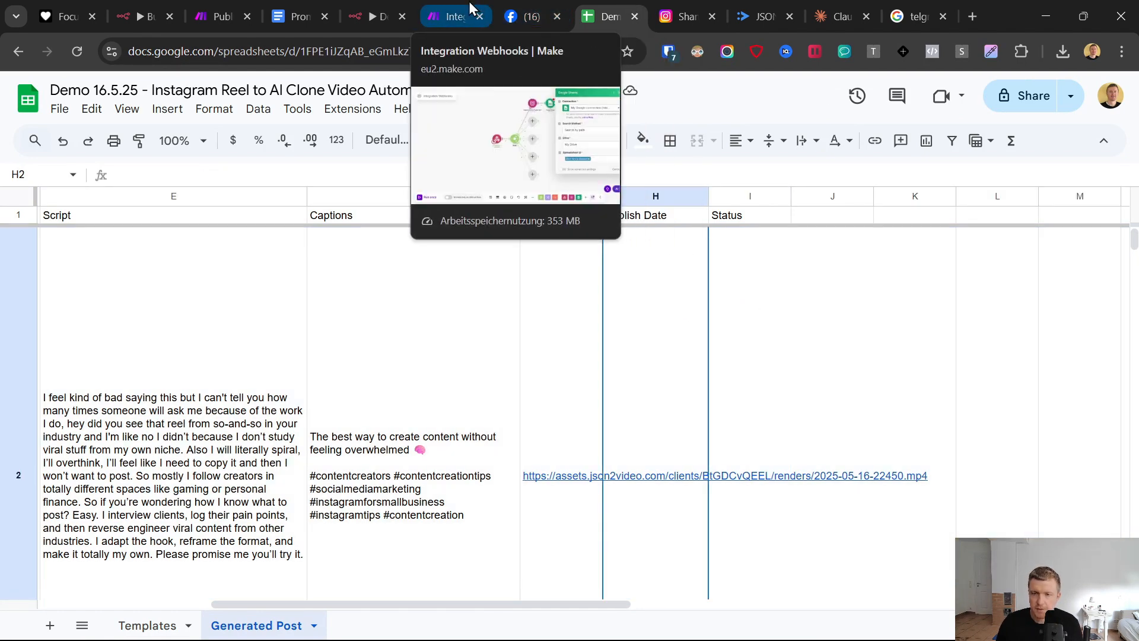
left_click(454, 16)
left_click(1079, 171)
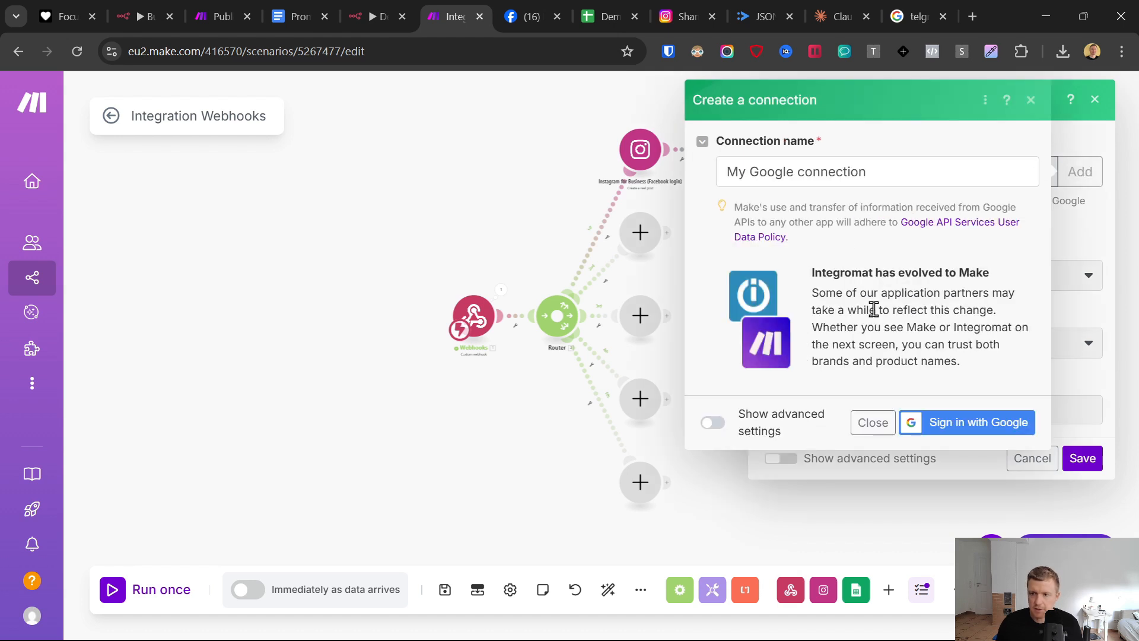
left_click(912, 169)
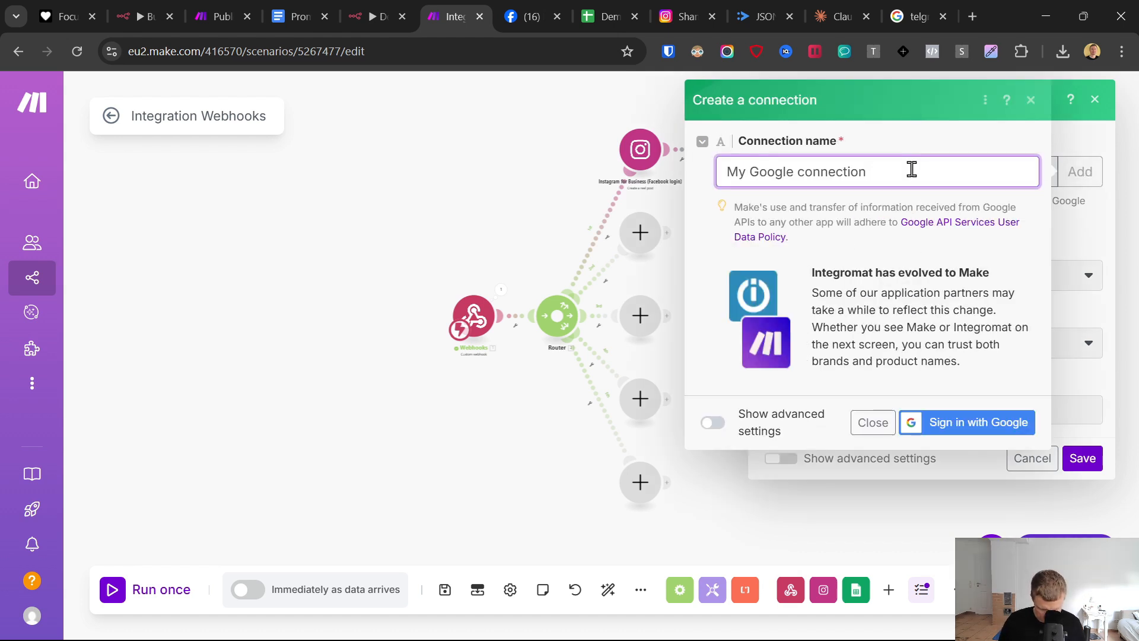
type("16.5.")
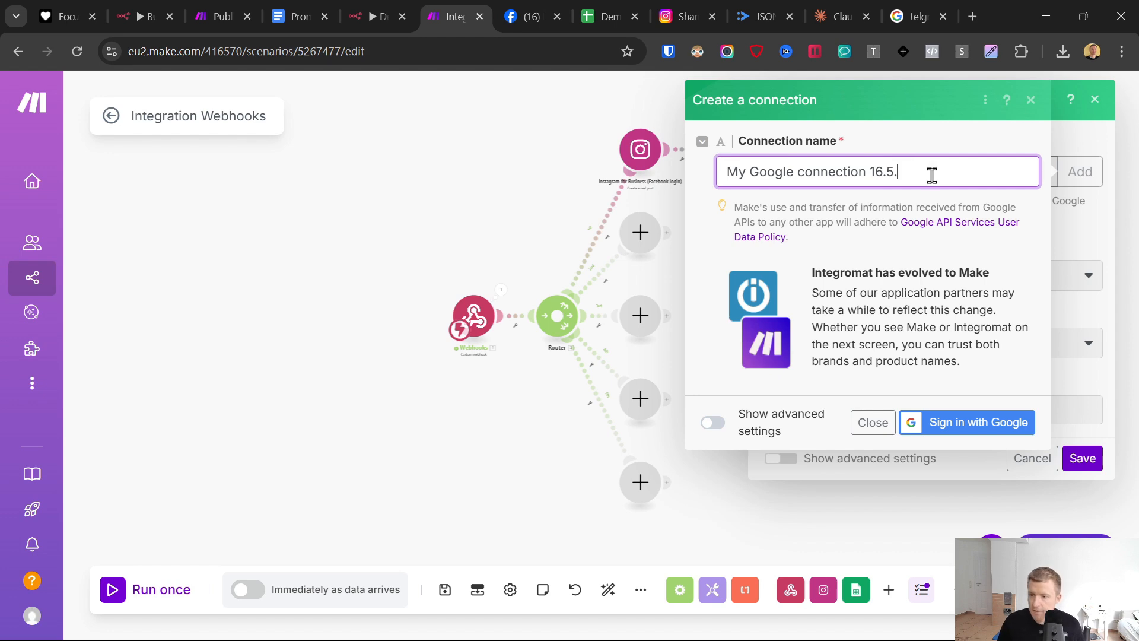
left_click(985, 424)
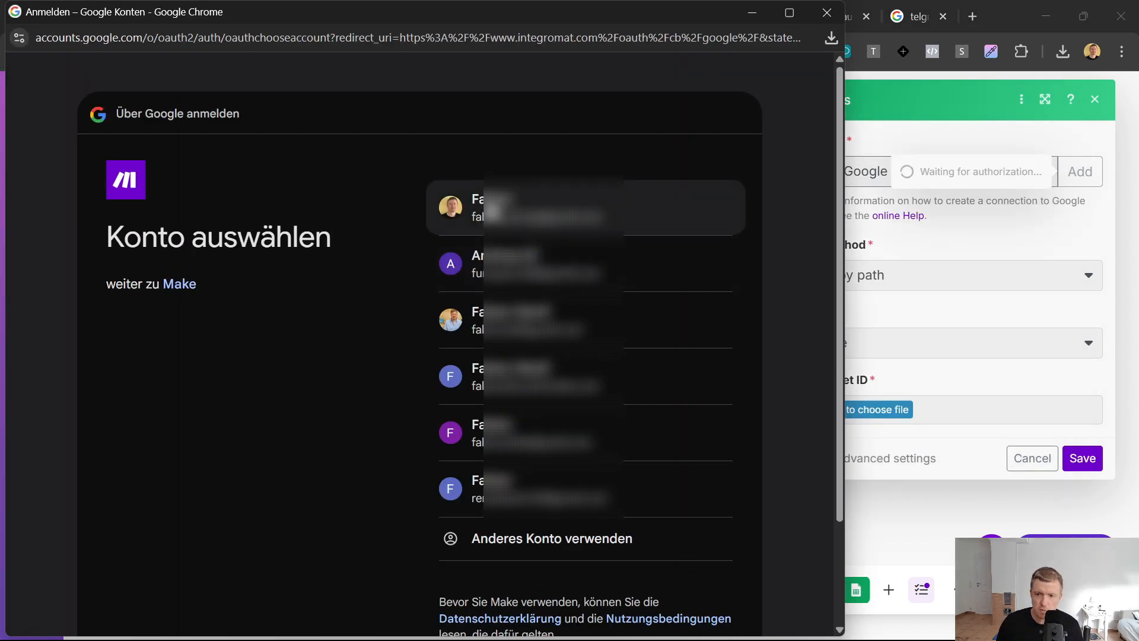
left_click(570, 207)
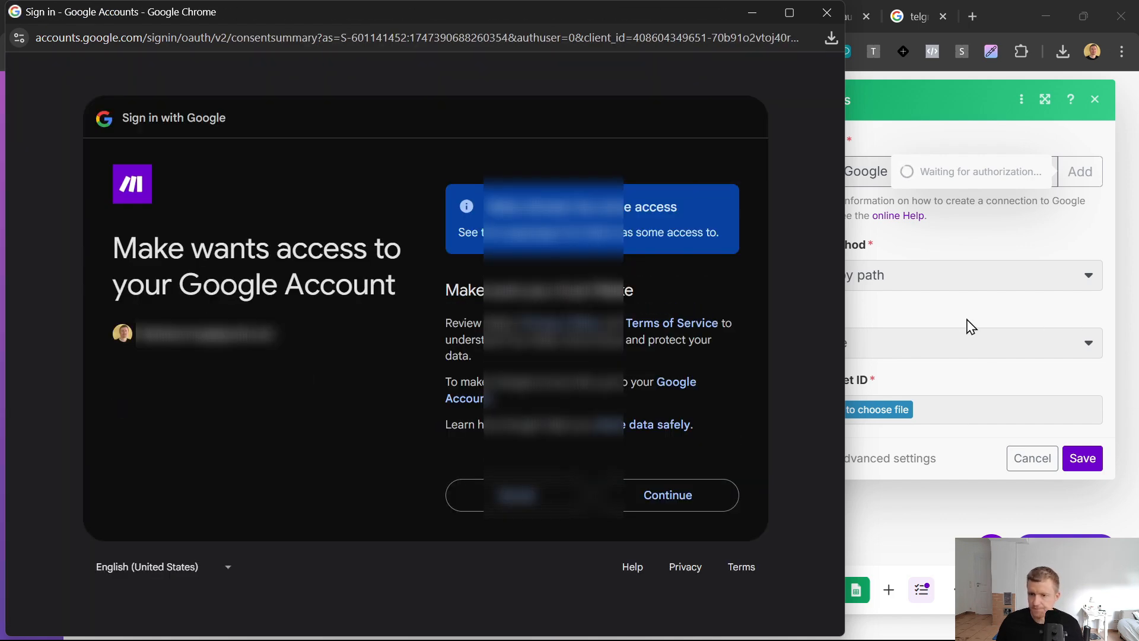
left_click(675, 503)
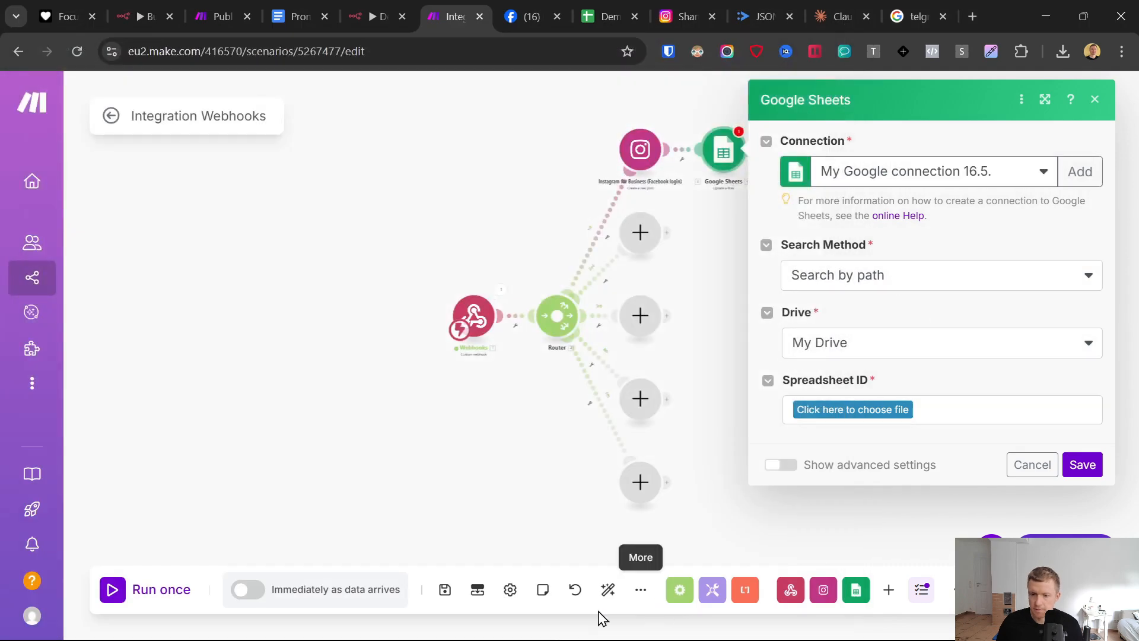
left_click(513, 626)
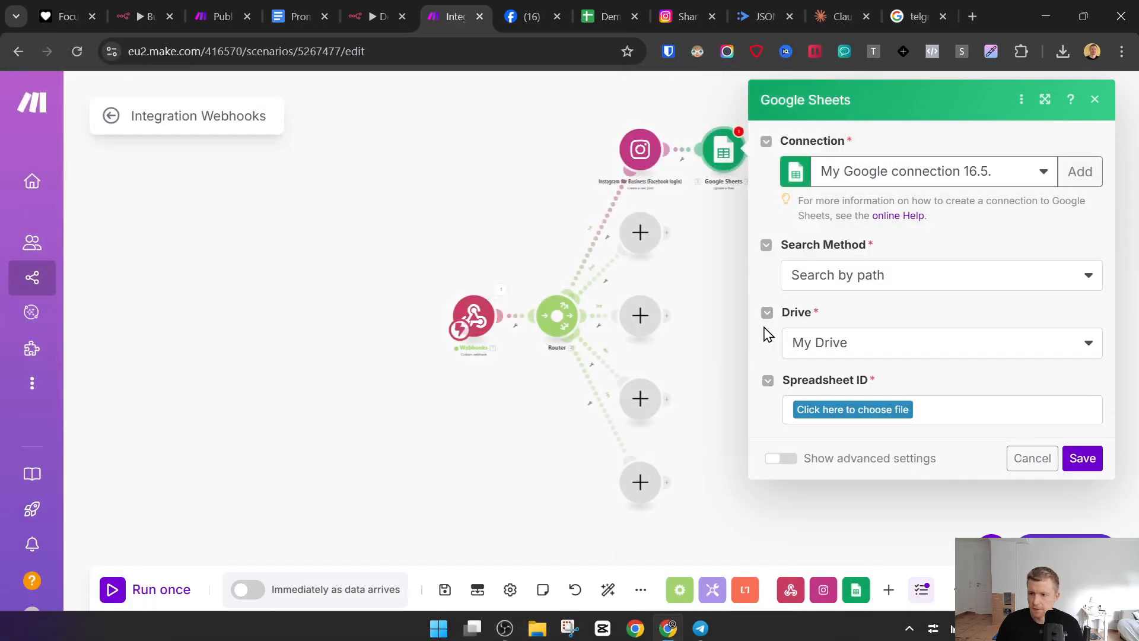
- Set the module's spreadsheet to "Demo 16.5.25 - Instagram Reel to AI Clone Video Automation" and its sheet to Generated Post
left_click(854, 410)
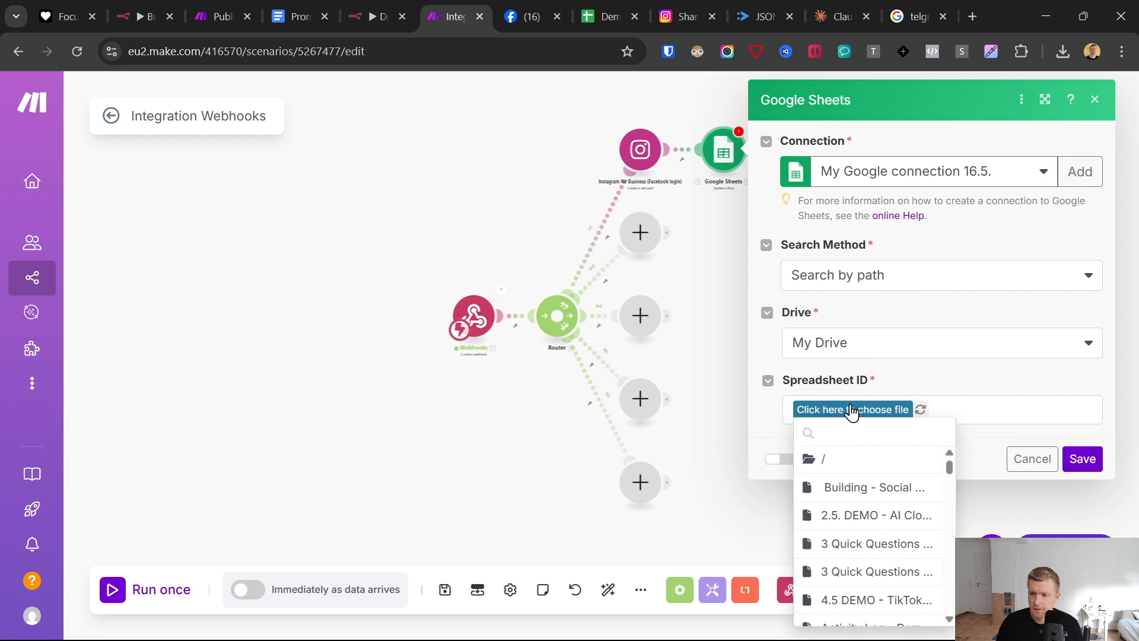
type("16")
left_click(861, 460)
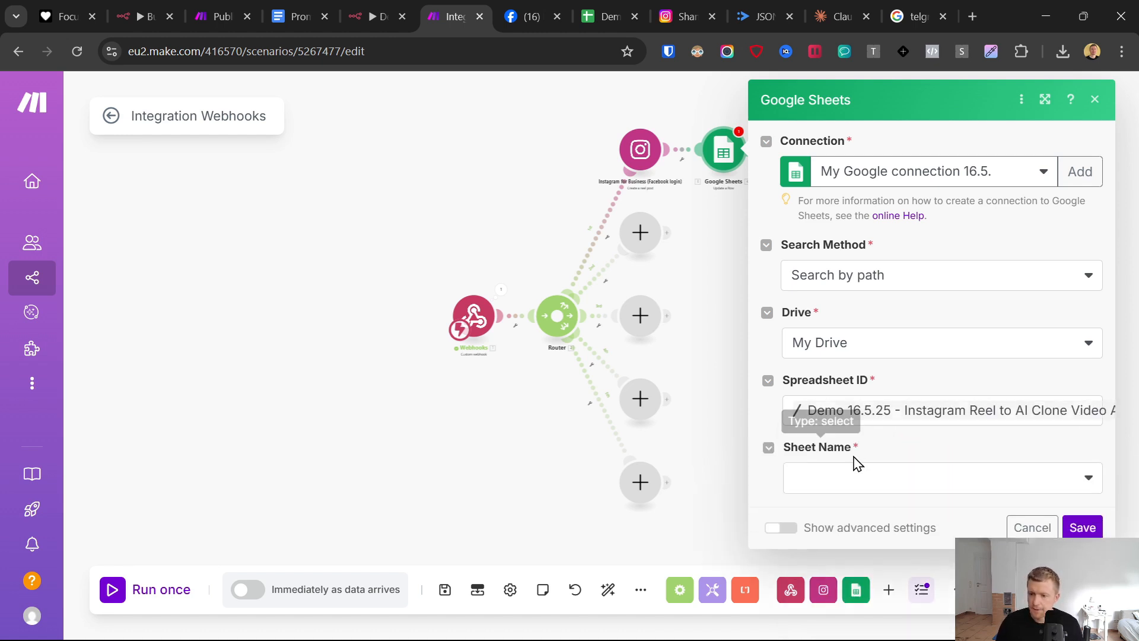
left_click(850, 473)
left_click(848, 503)
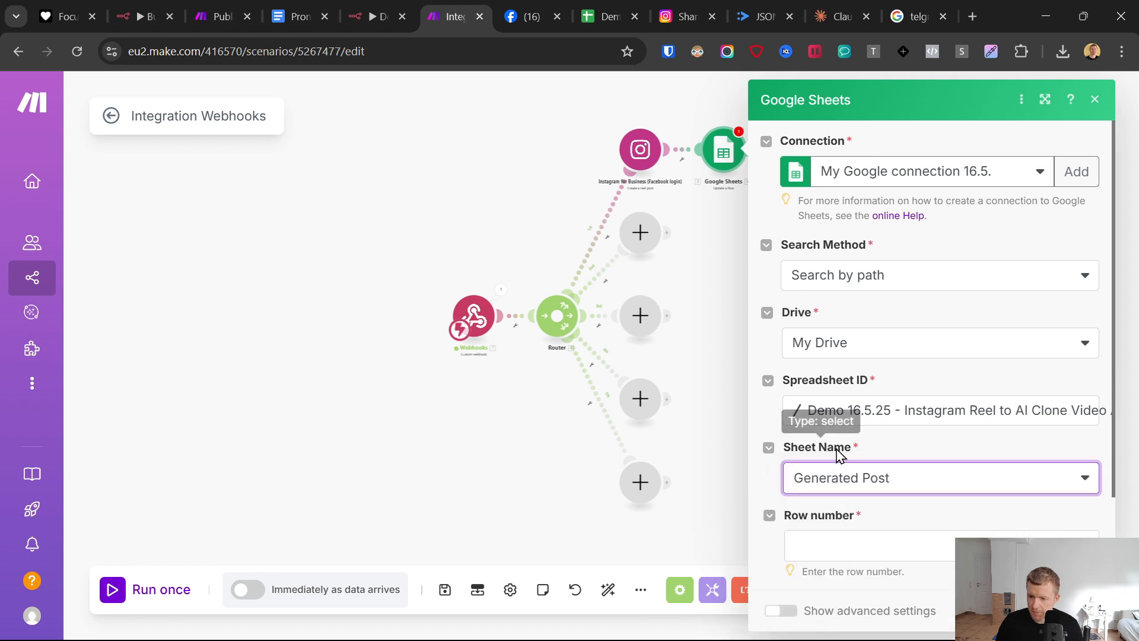
- Map the webhook's Row Number to the Row number of the Google Sheets module
scroll(812, 444, "down", 2)
left_click(824, 432)
left_click(506, 482)
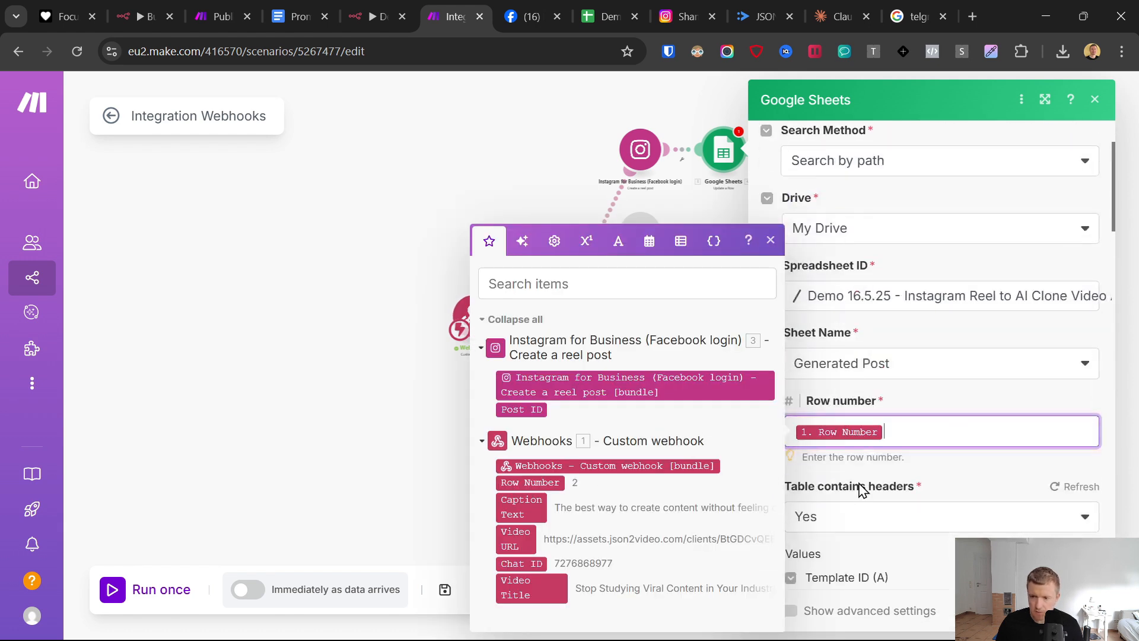
left_click(959, 475)
- Set the Status (I) value of the row update to "Published"
scroll(931, 448, "down", 8)
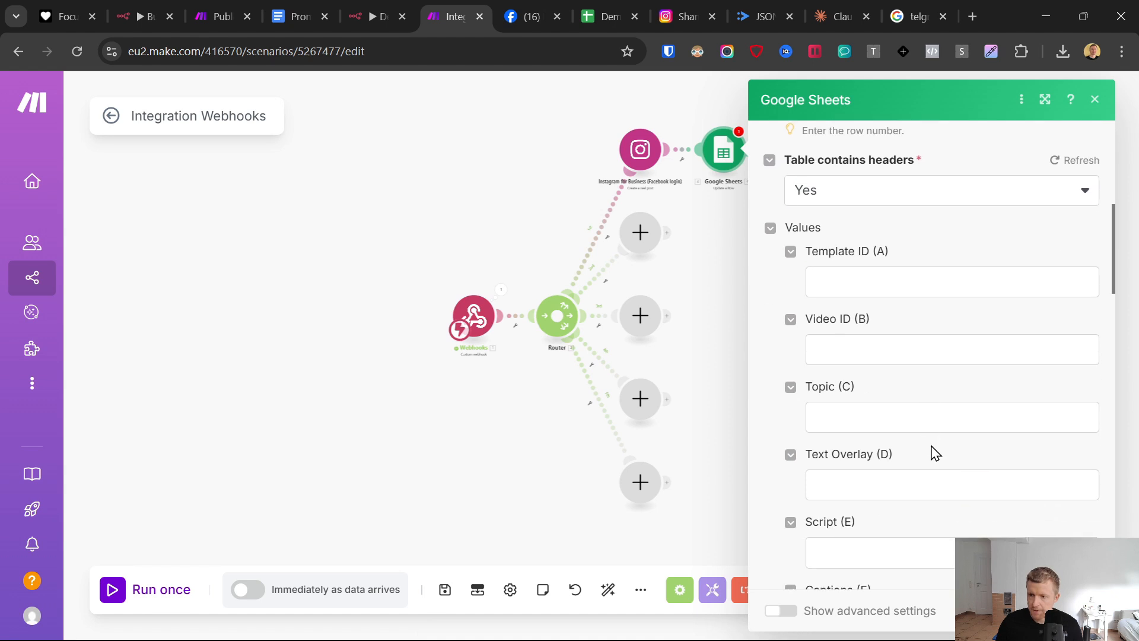
scroll(933, 450, "down", 4)
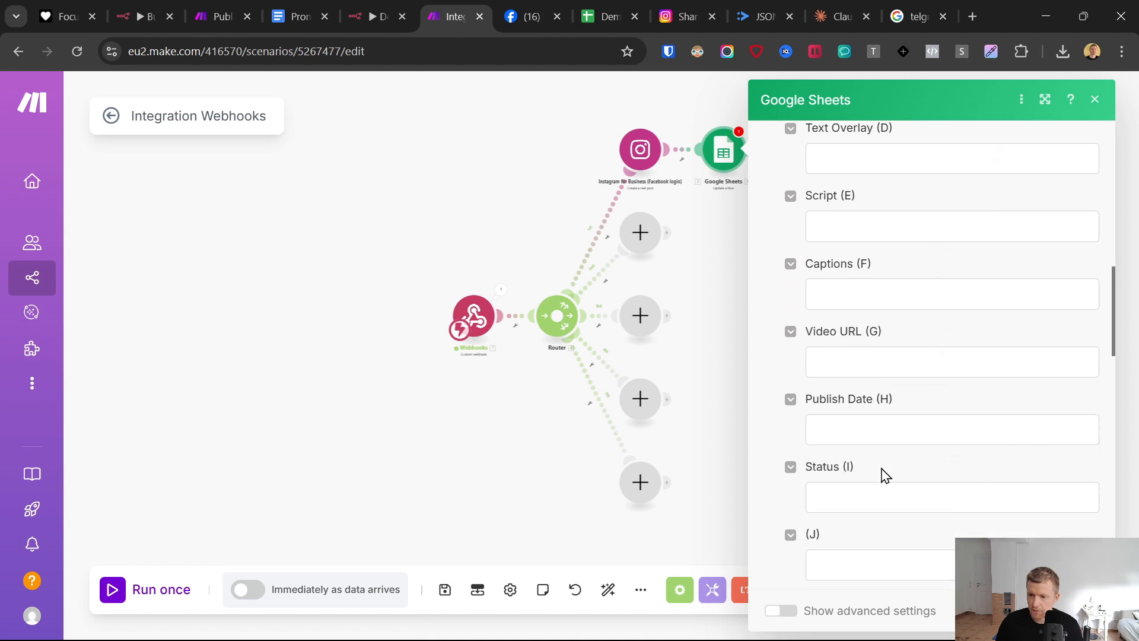
left_click(860, 424)
left_click(849, 495)
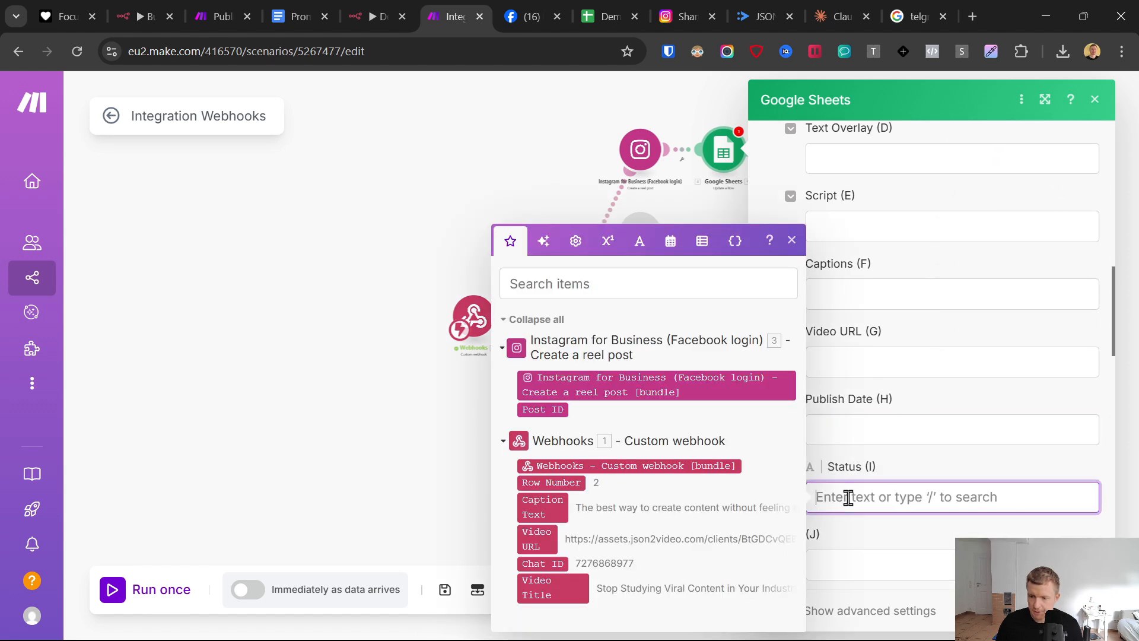
type("POu")
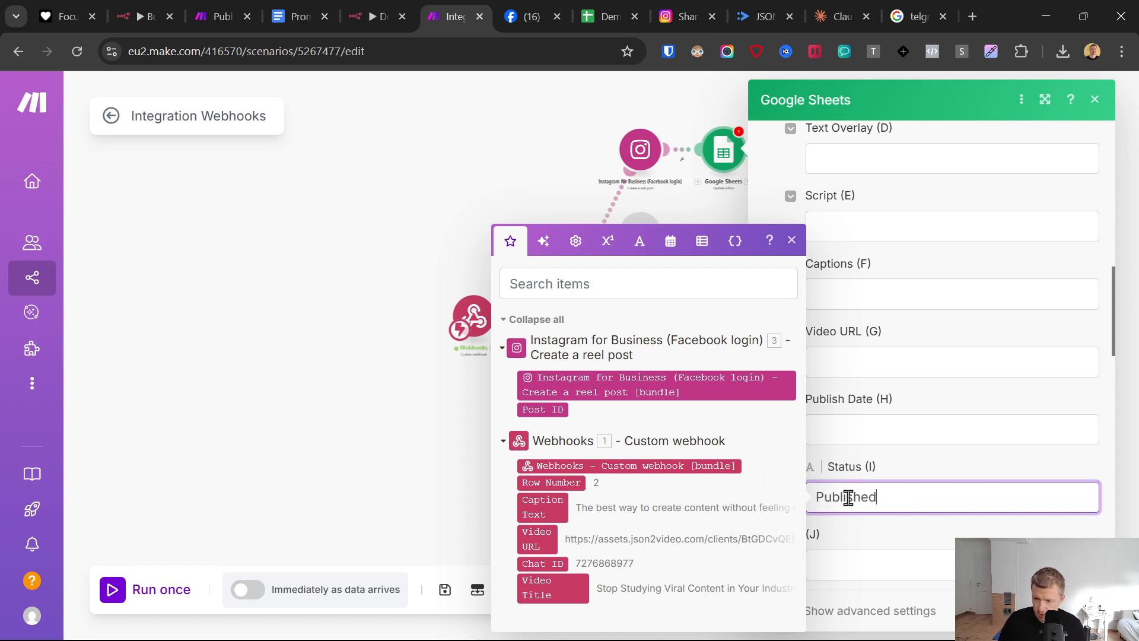
- Copy {{formatDate(now; " YYYY-MM-DD hh:mm A")}} from the prompts document into Publish Date (H) and save the Google Sheets module
left_click(843, 426)
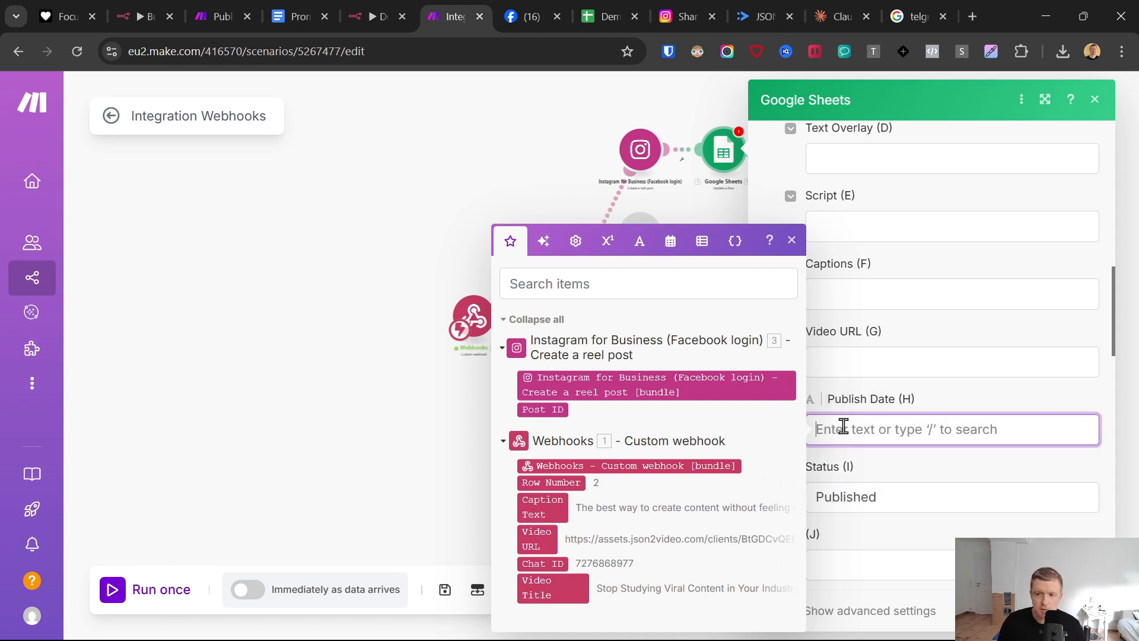
left_click(324, 7)
scroll(436, 427, "down", 4)
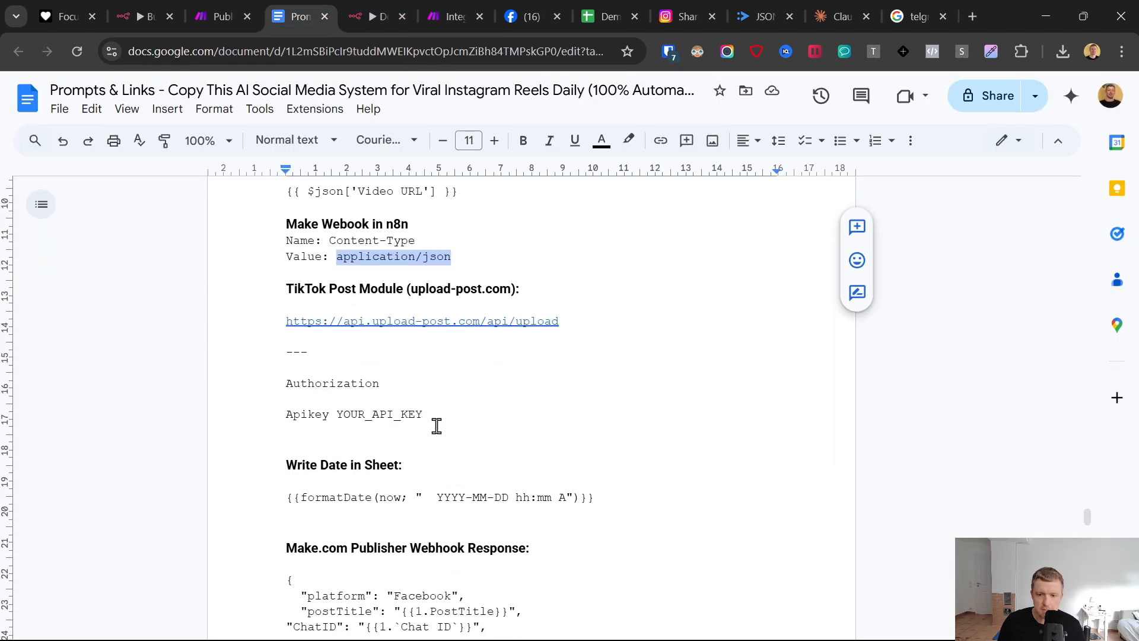
left_click_drag(286, 337, 592, 334)
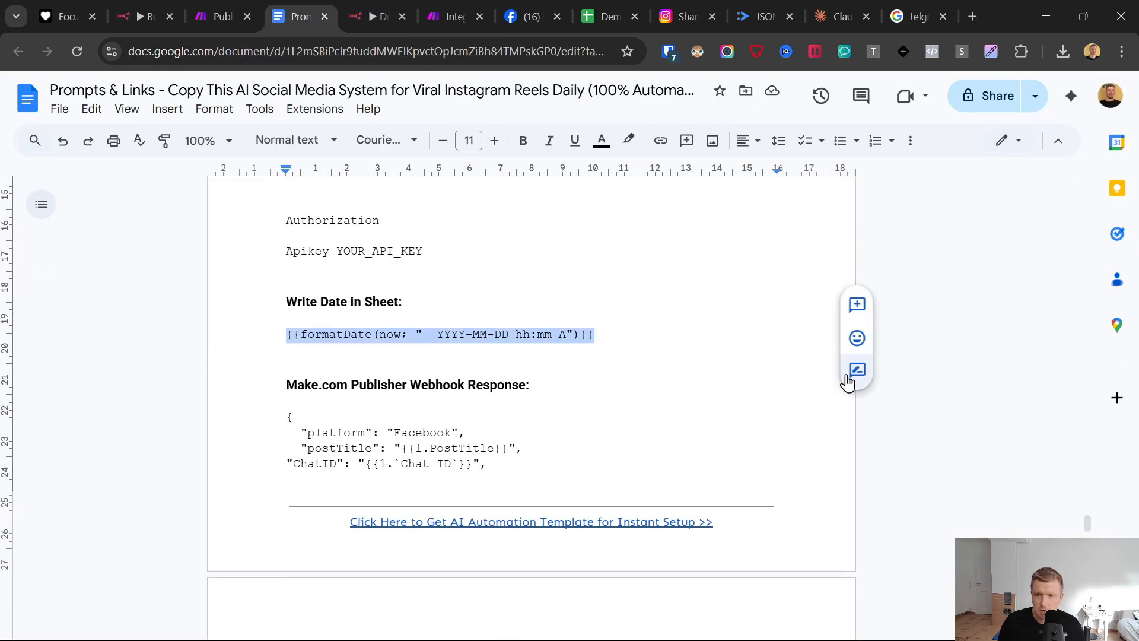
left_click(467, 17)
left_click(946, 415)
type("formatDate(now; YYYY-MM-DD hh:mm A)")
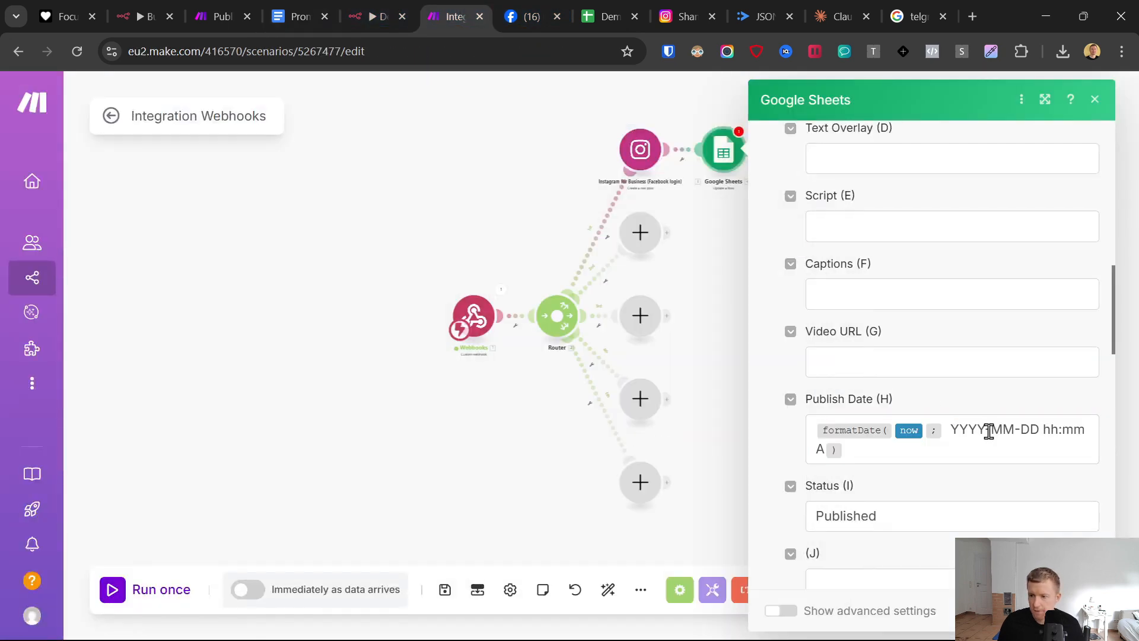
left_click(1076, 611)
- Add a Telegram Bot "Send a Text Message or a Reply" module after the Google Sheets module
left_click_drag(775, 194, 766, 345)
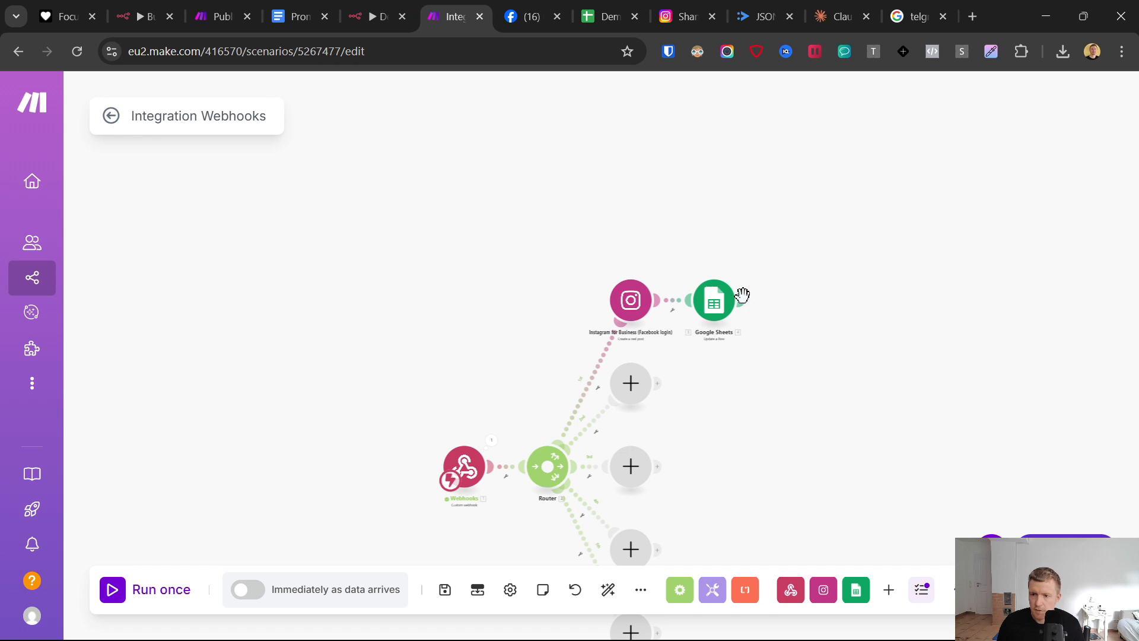
left_click(796, 301)
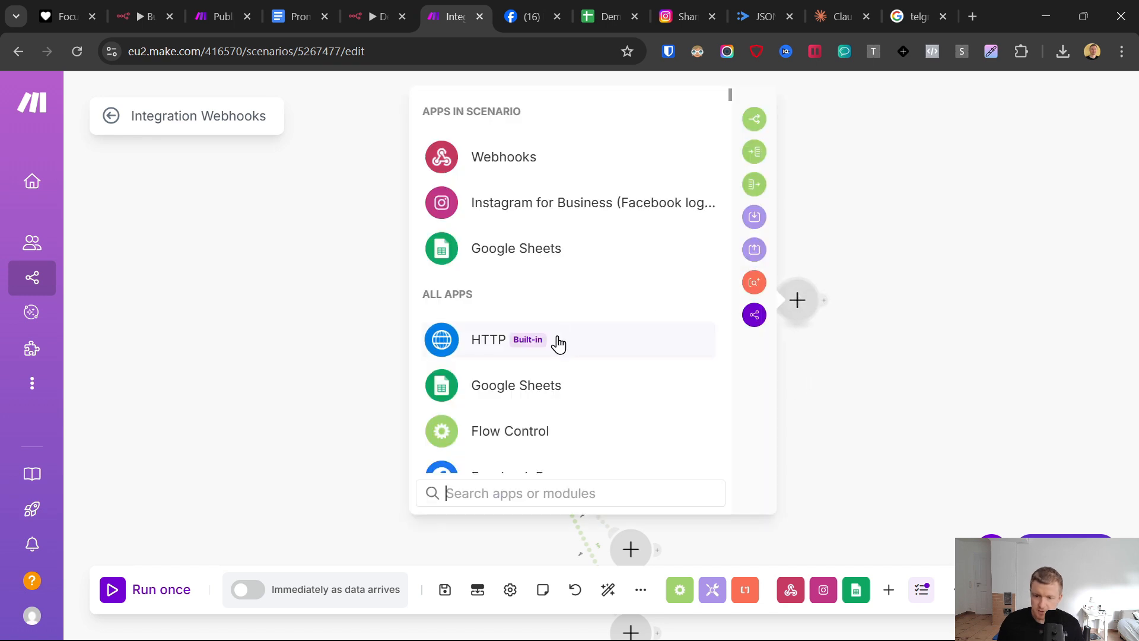
type("teleg")
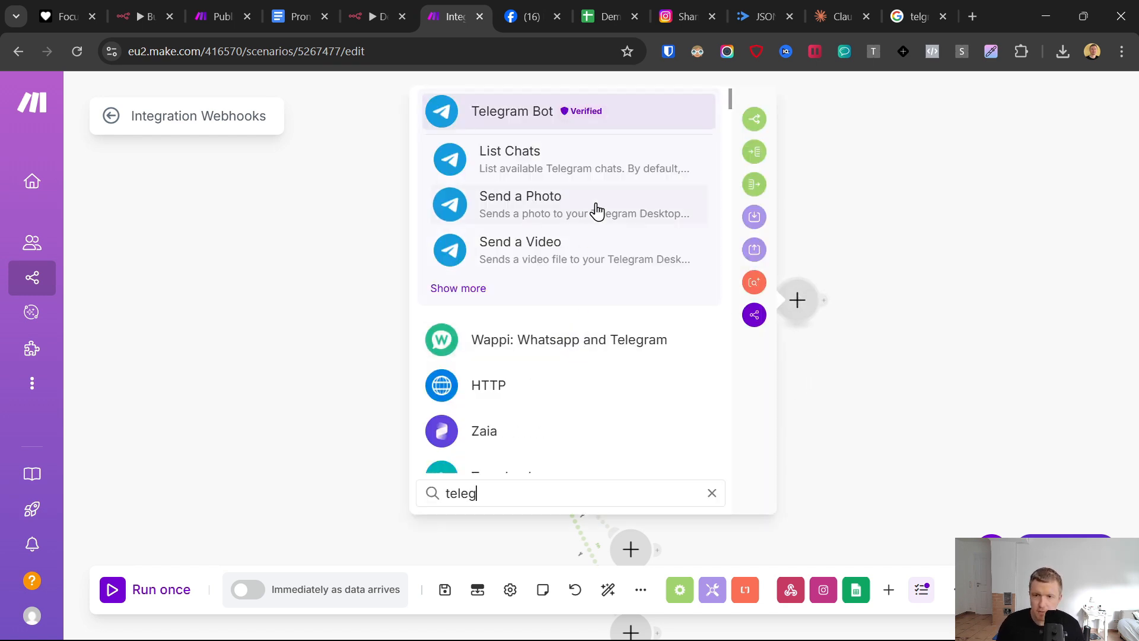
left_click(471, 288)
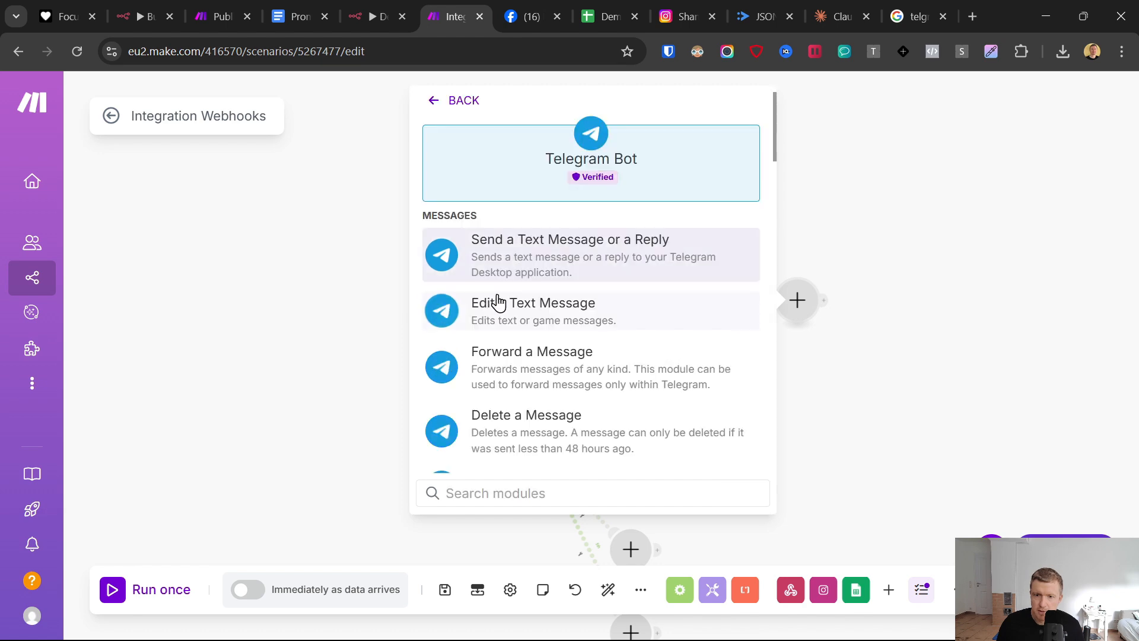
left_click(545, 274)
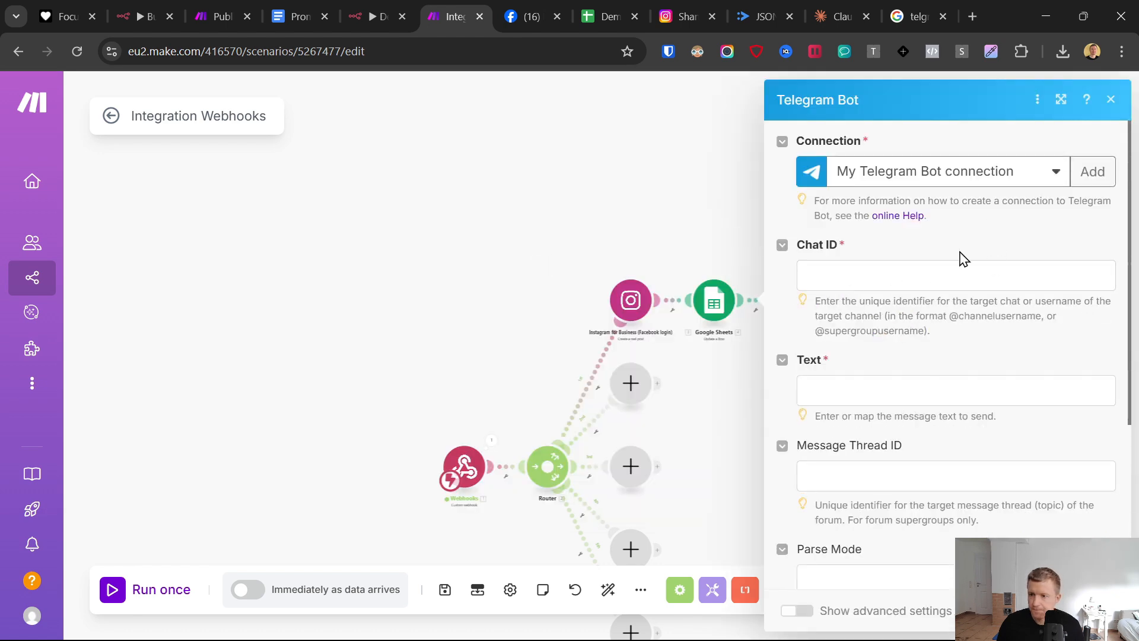
- Map the webhook's Chat ID to the Telegram module's Chat ID
left_click(816, 280)
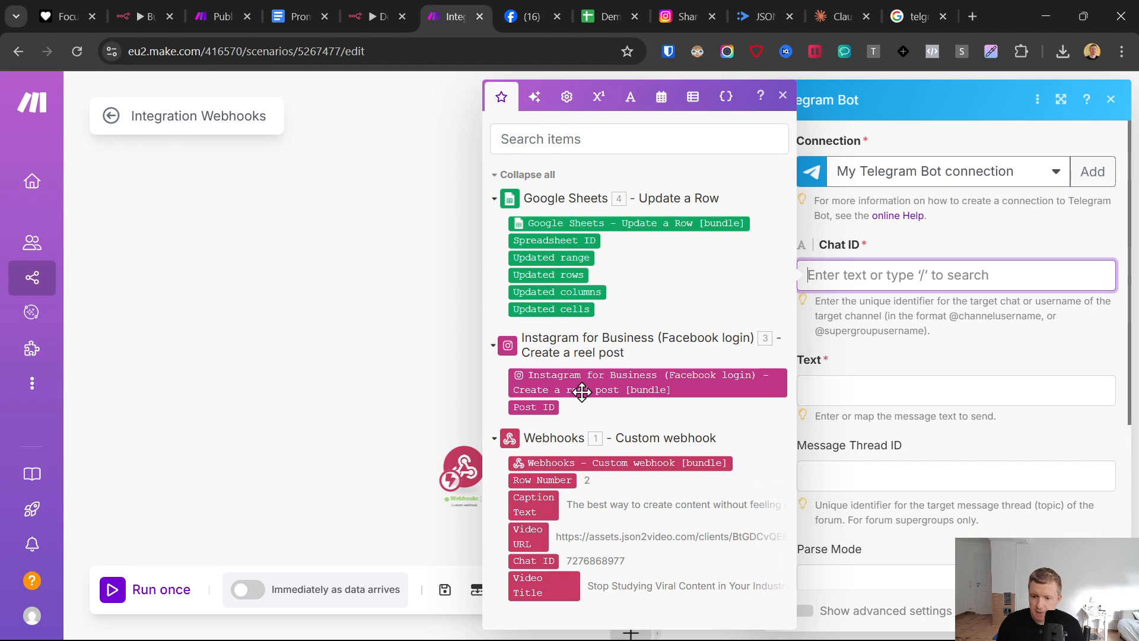
left_click(550, 559)
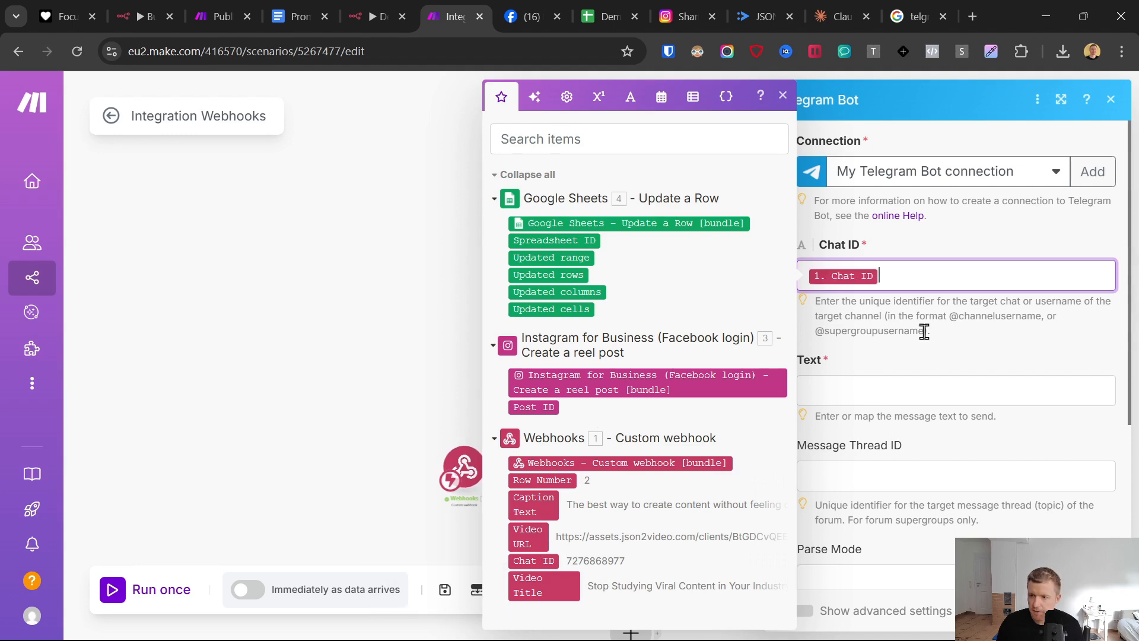
left_click(924, 354)
- Start a new Telegram Bot connection and paste in the bot token copied from the BotFather chat in Telegram
left_click(1090, 171)
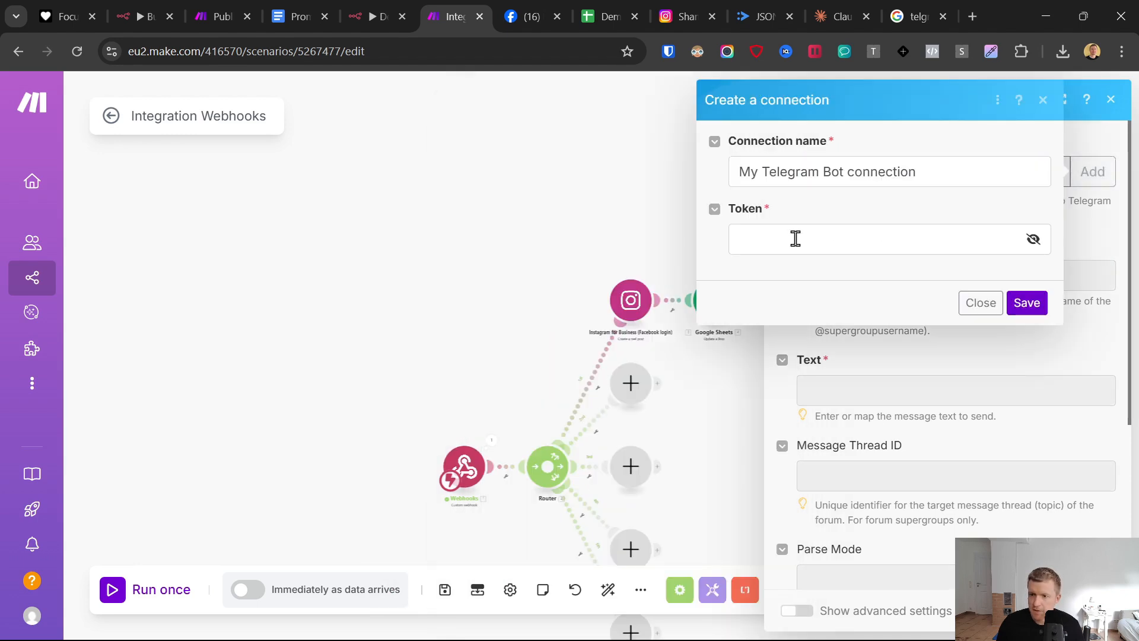
mouse_move(842, 640)
left_click(700, 623)
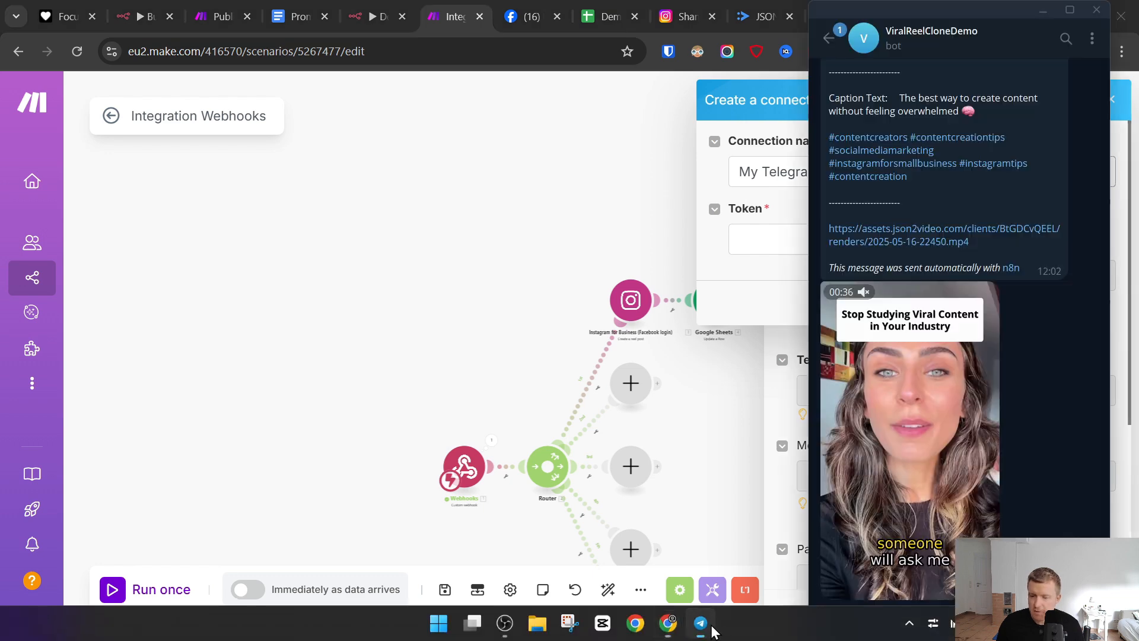
left_click(829, 38)
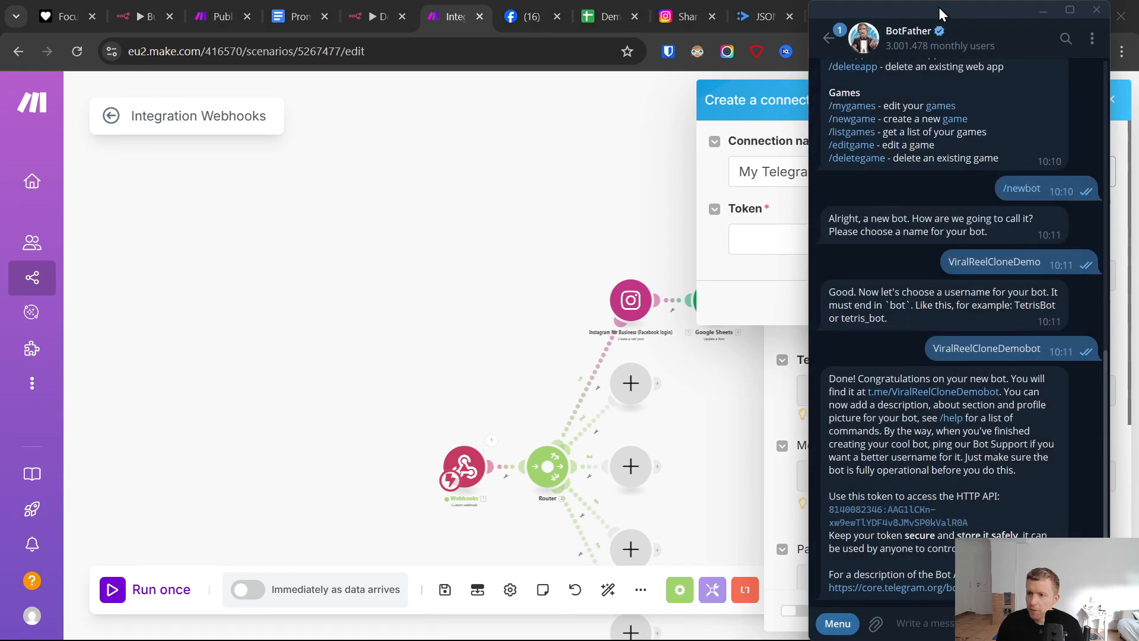
left_click(905, 515)
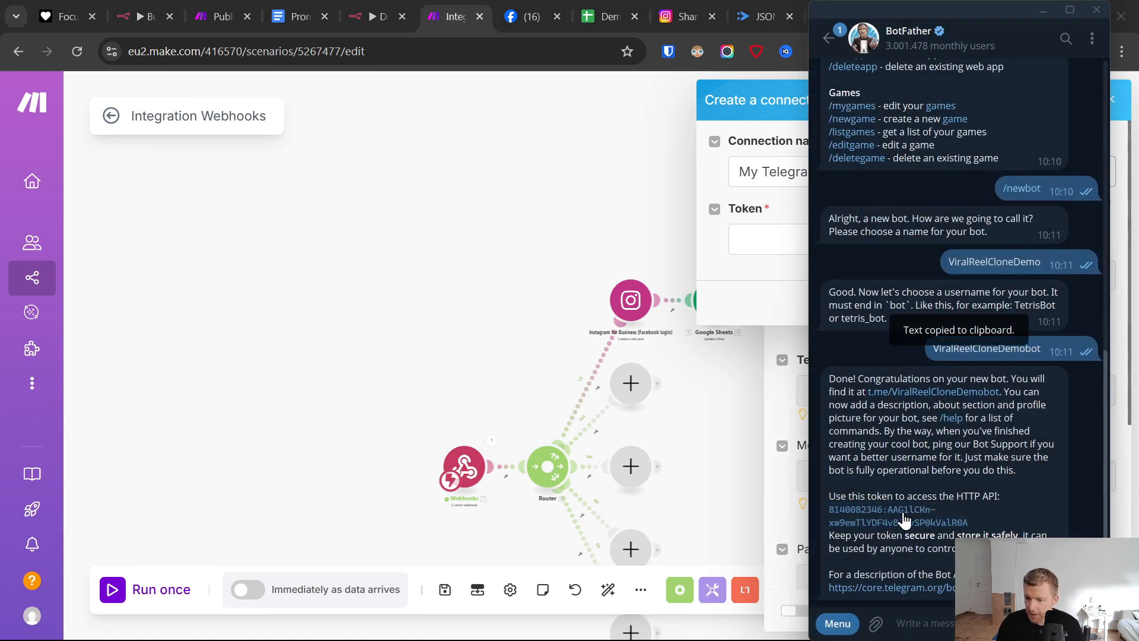
left_click(714, 205)
left_click(770, 236)
key("ctrl+v")
- Name the connection "My Telegram Bot AI Clone Reel" and save it for the Telegram module
left_click_drag(941, 170, 864, 168)
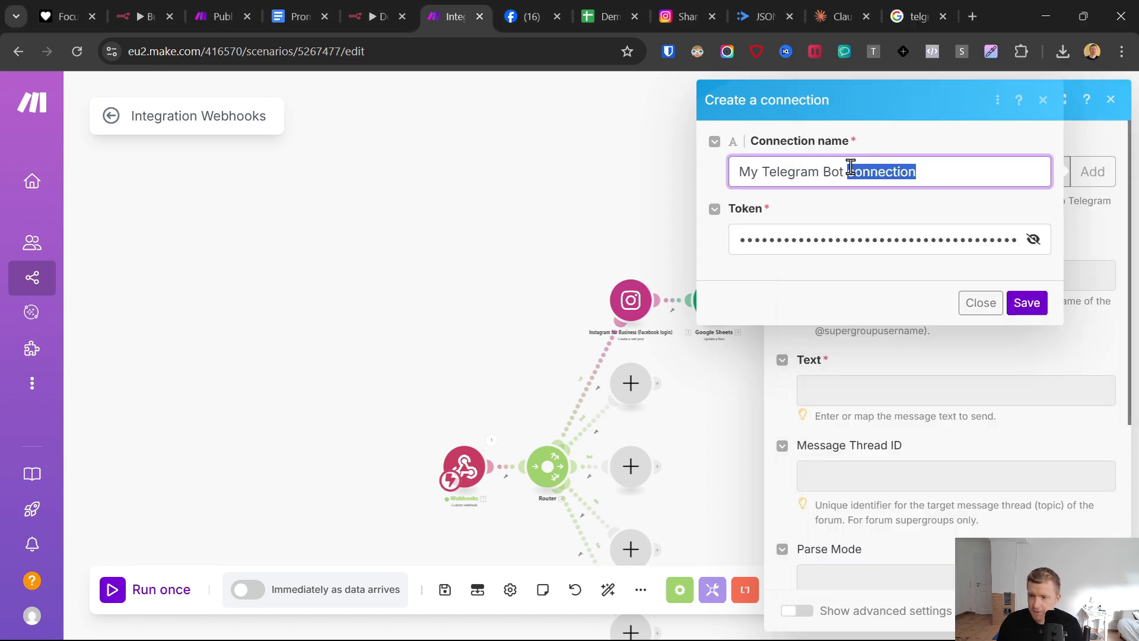
key("BackSpace")
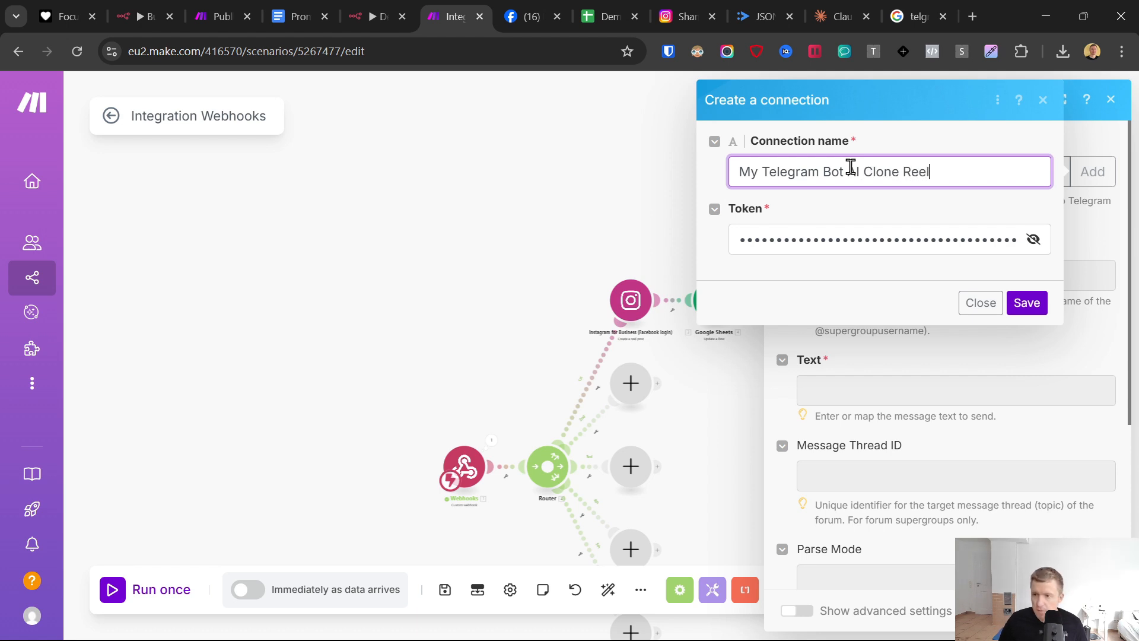
left_click(1028, 305)
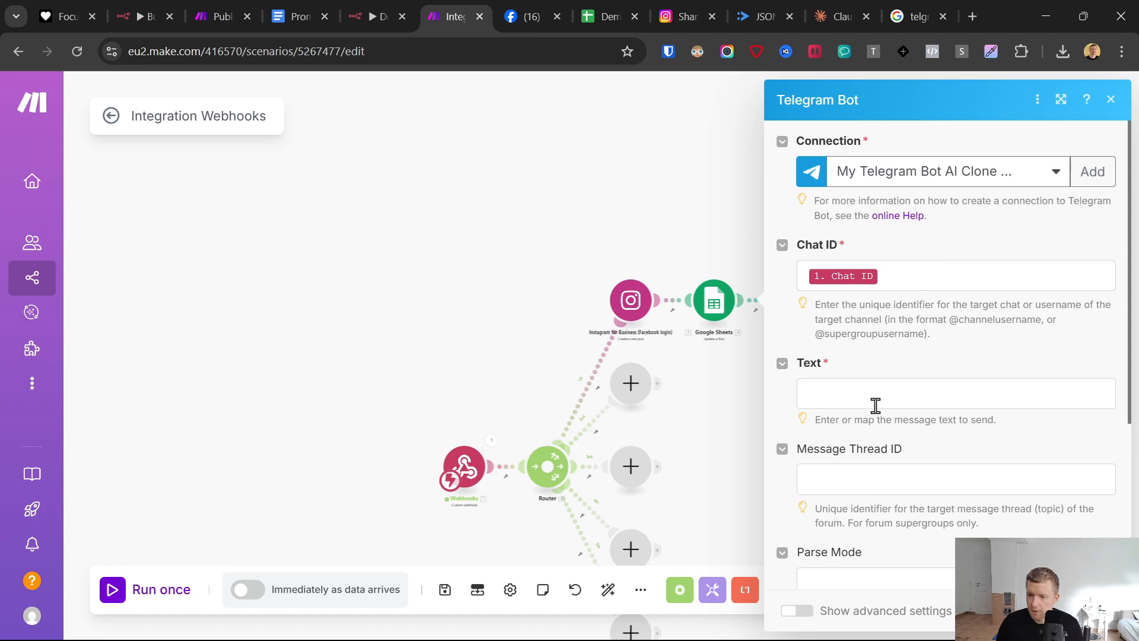
left_click(908, 283)
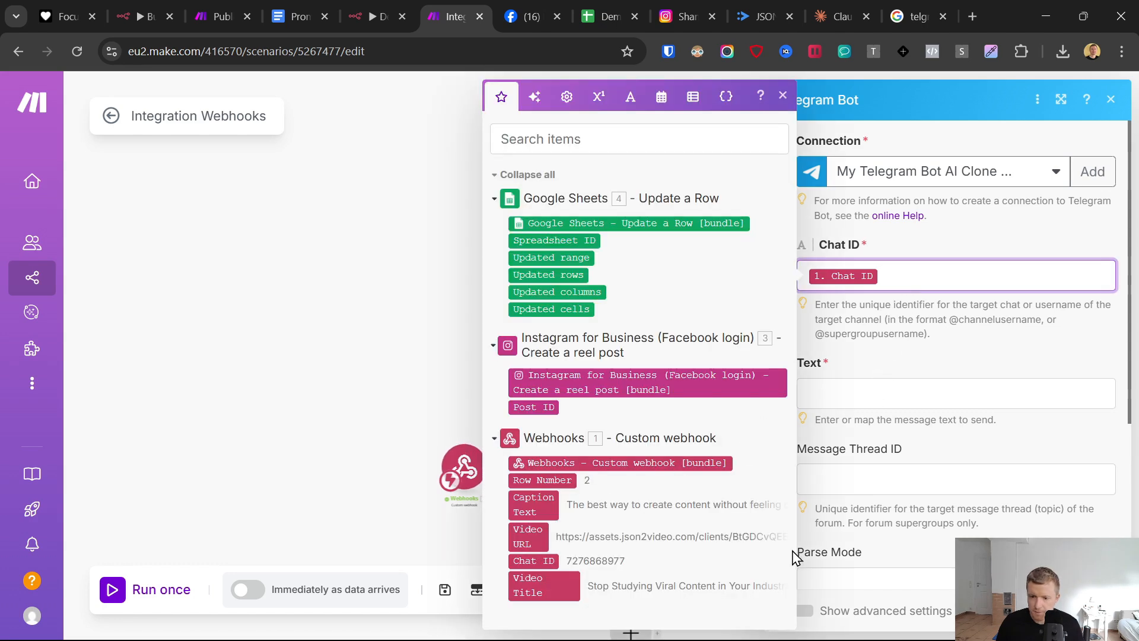
- Copy the "Telegram Response" template from the Google Docs prompts document and paste it into the Telegram module's Text in Make
left_click(854, 390)
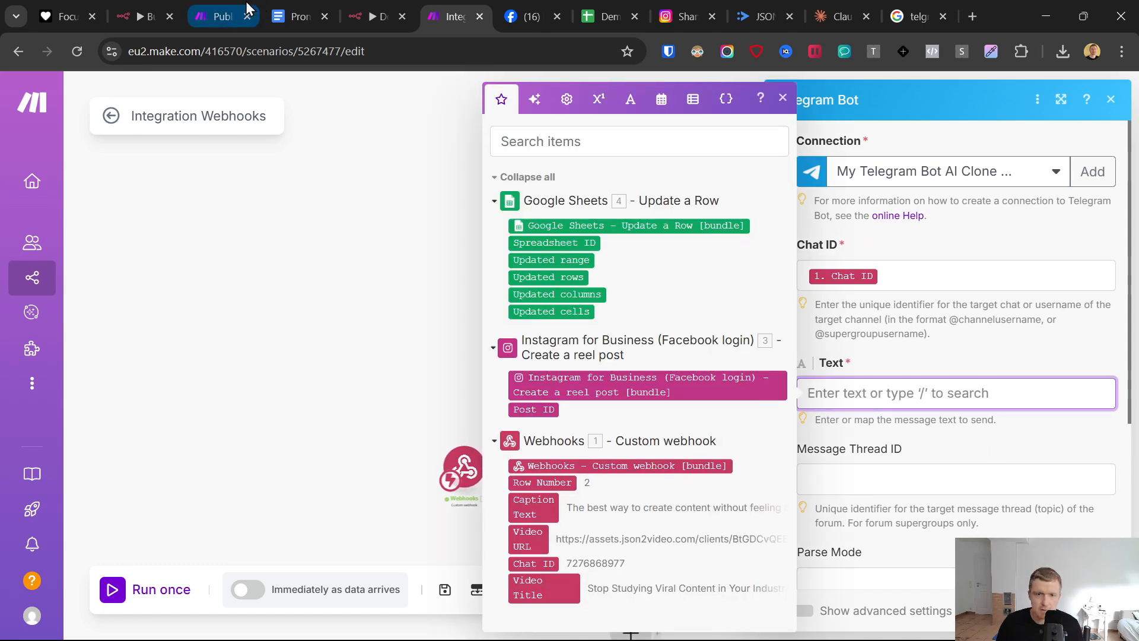
left_click(303, 8)
scroll(279, 407, "down", 5)
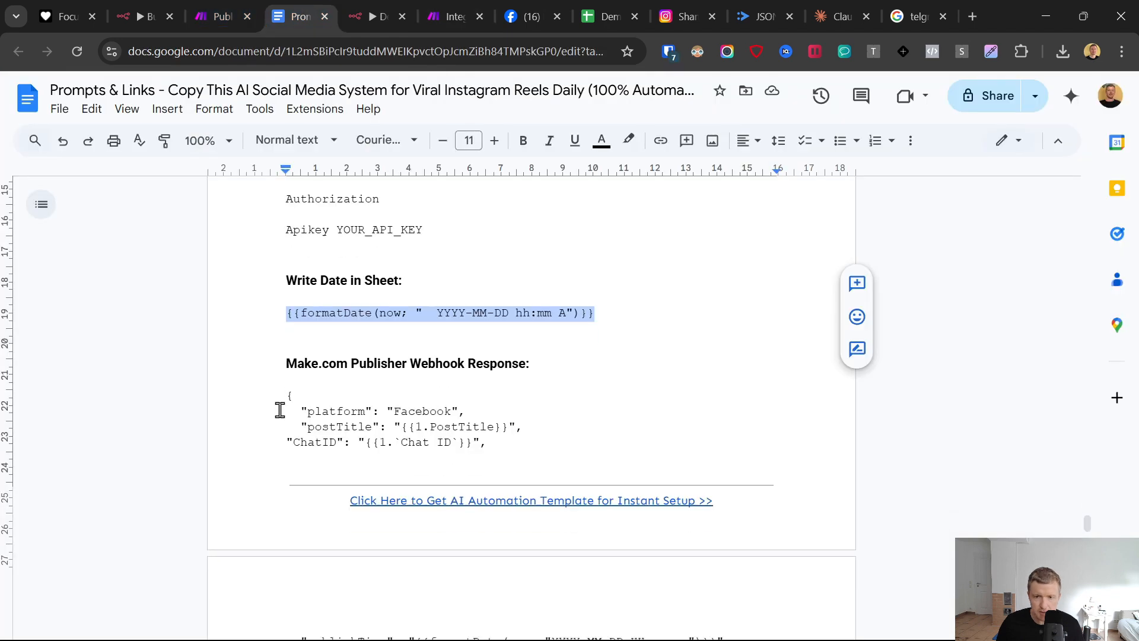
scroll(261, 351, "up", 3)
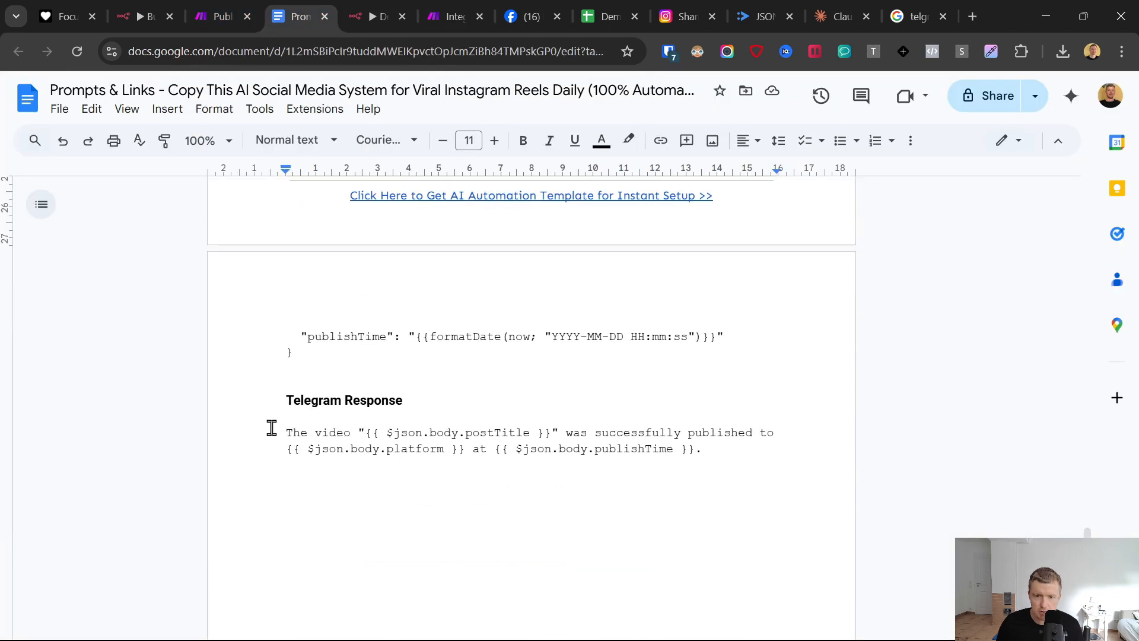
left_click_drag(269, 429, 701, 459)
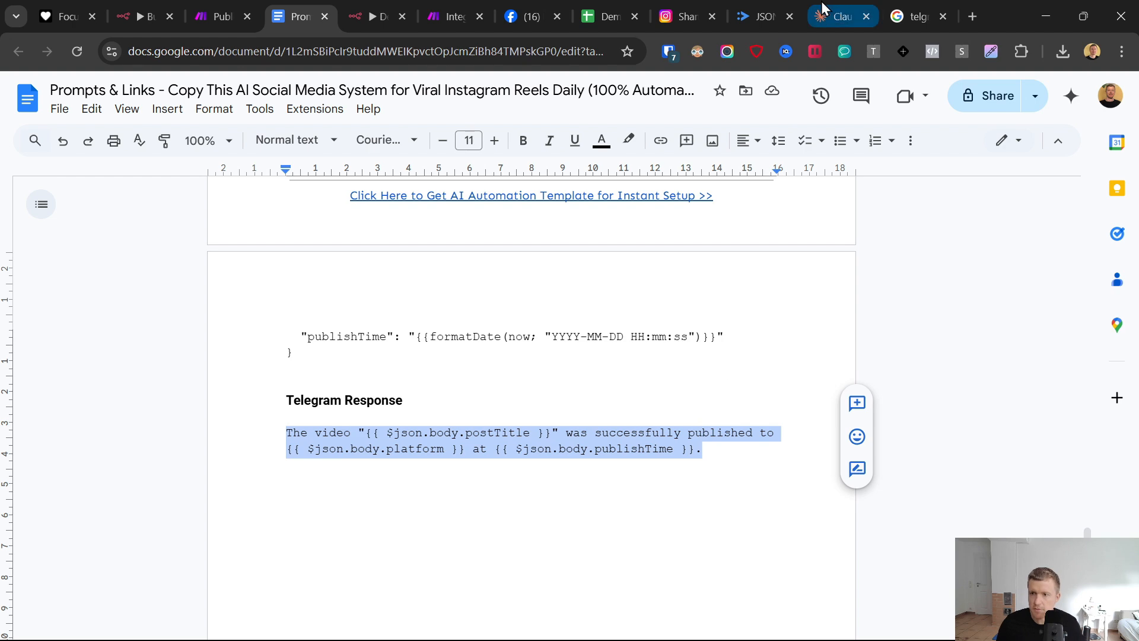
left_click(451, 16)
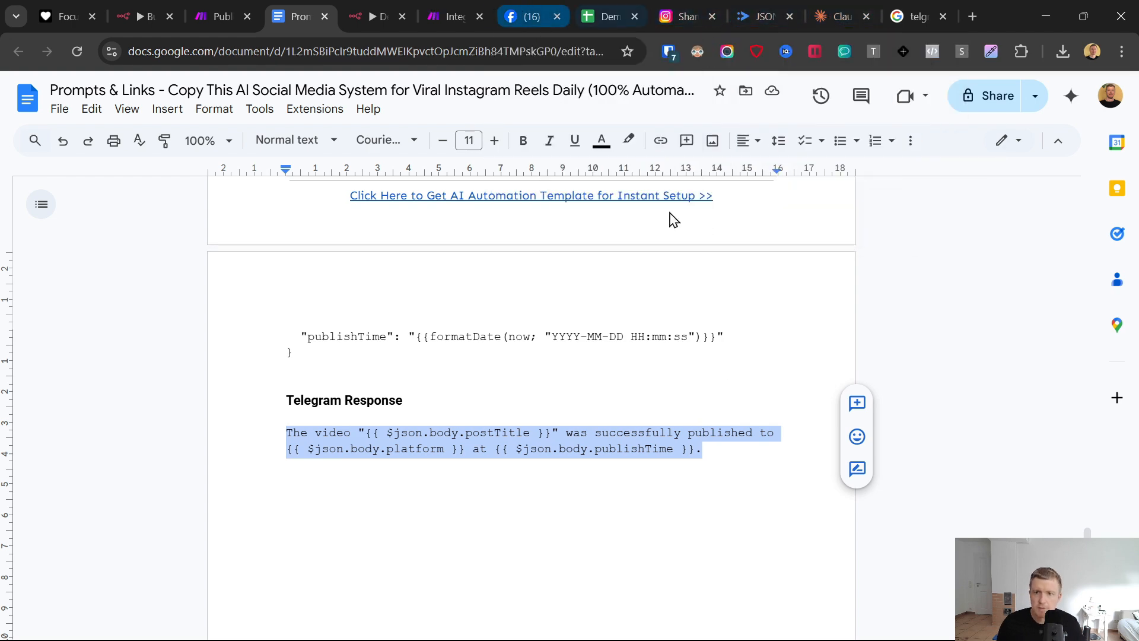
key("ctrl+v")
- Map the webhook's Video Title between the message's quotation marks and enter "Instagram" as the platform after "published to"
left_click(921, 395)
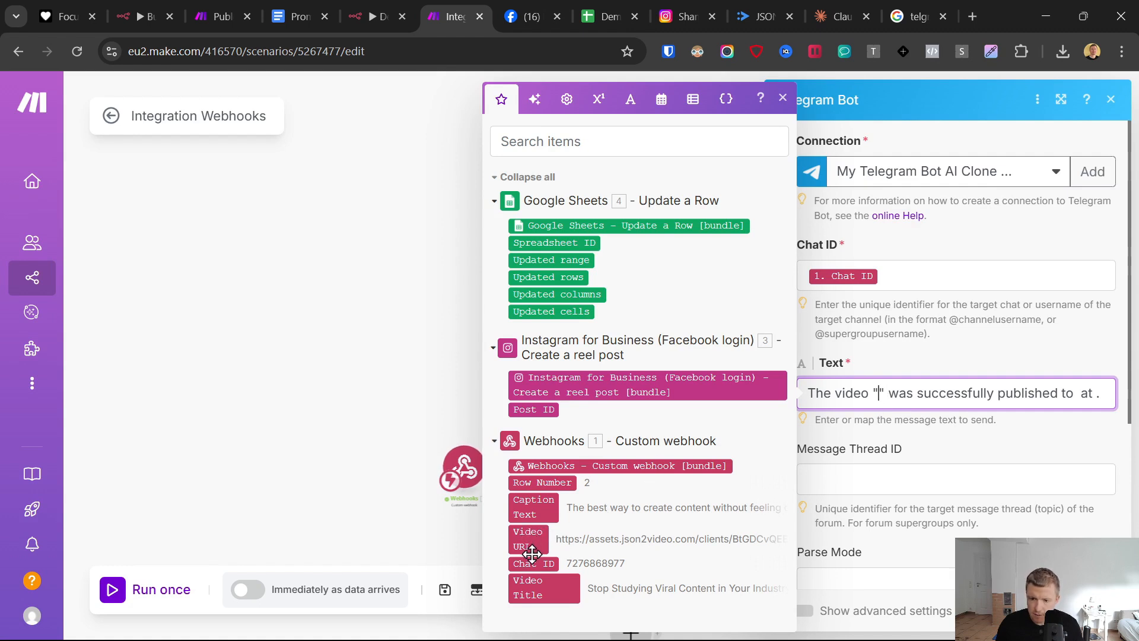
left_click(531, 587)
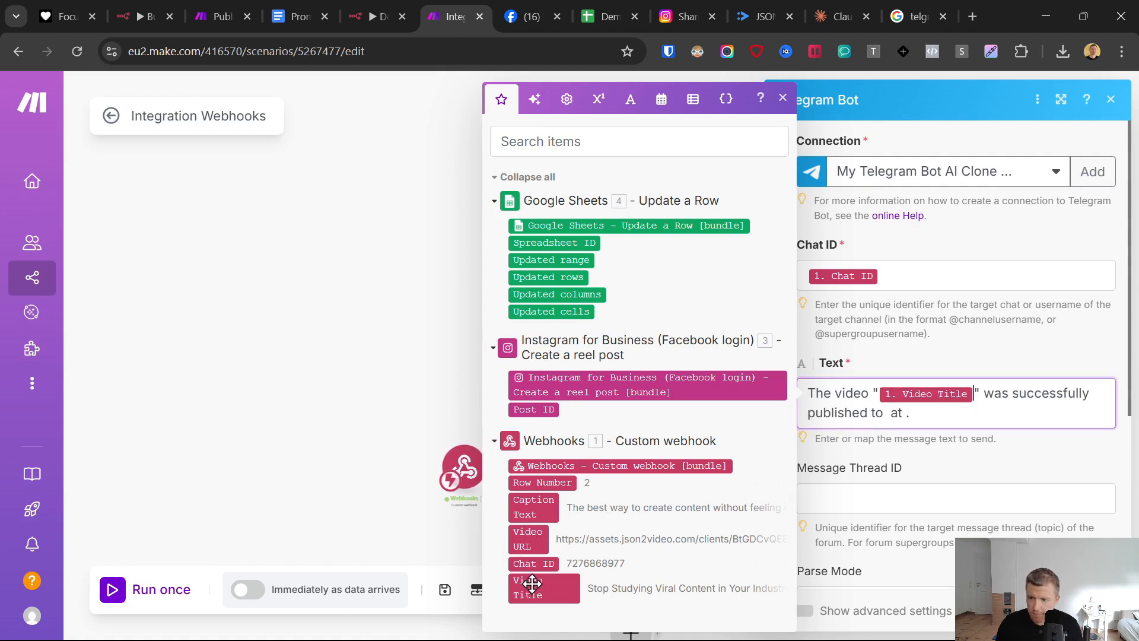
left_click_drag(1049, 393, 1133, 401)
left_click(1000, 408)
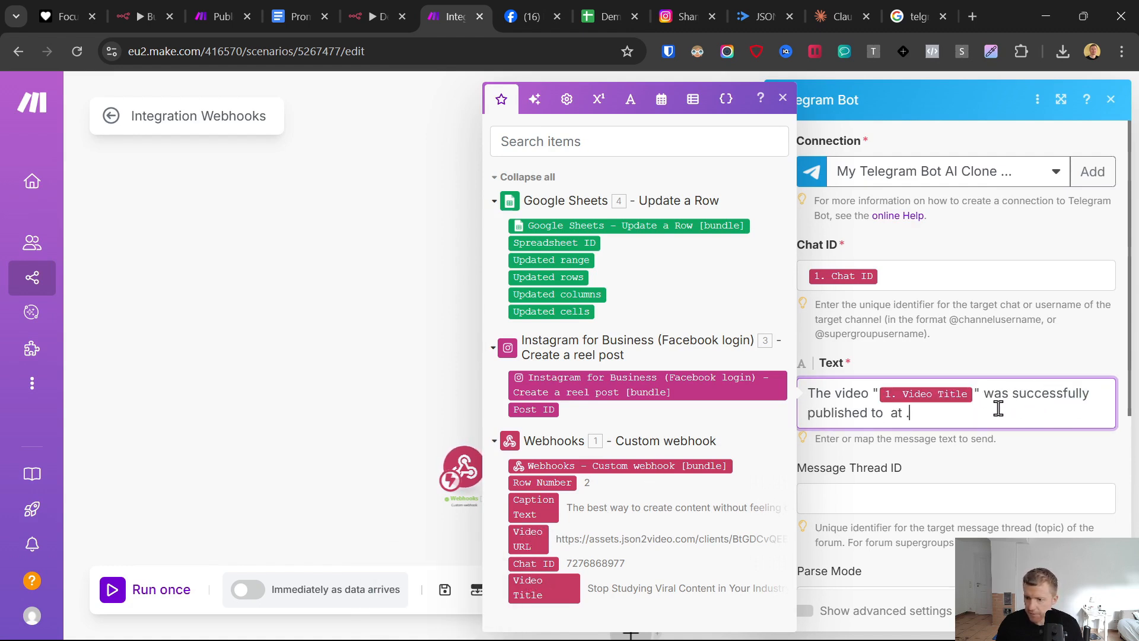
left_click(885, 415)
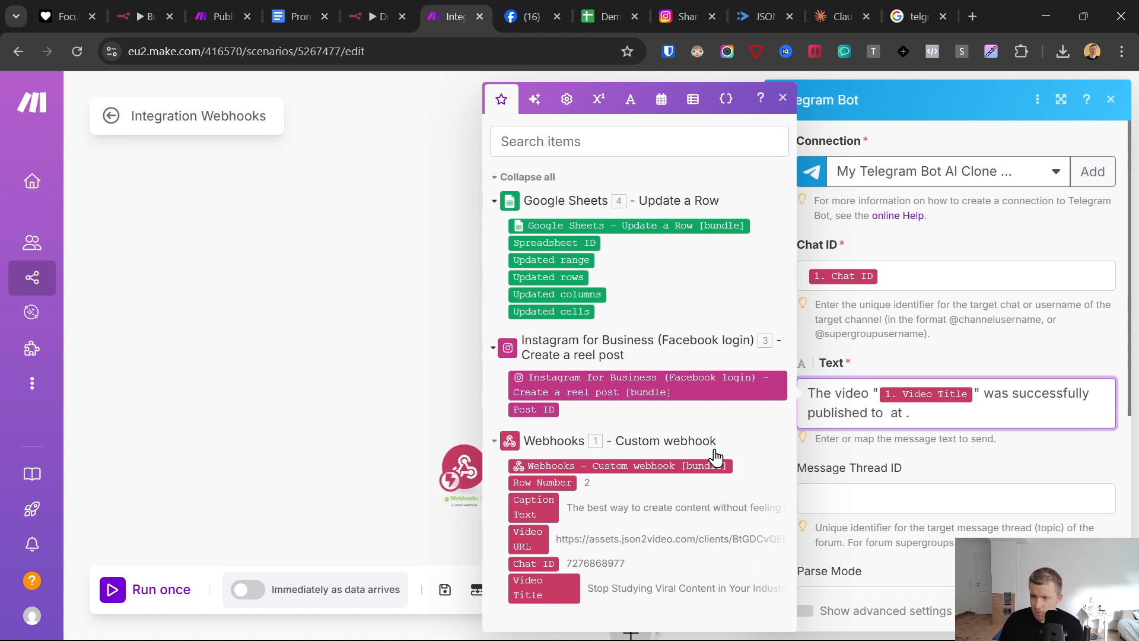
type("Instagram")
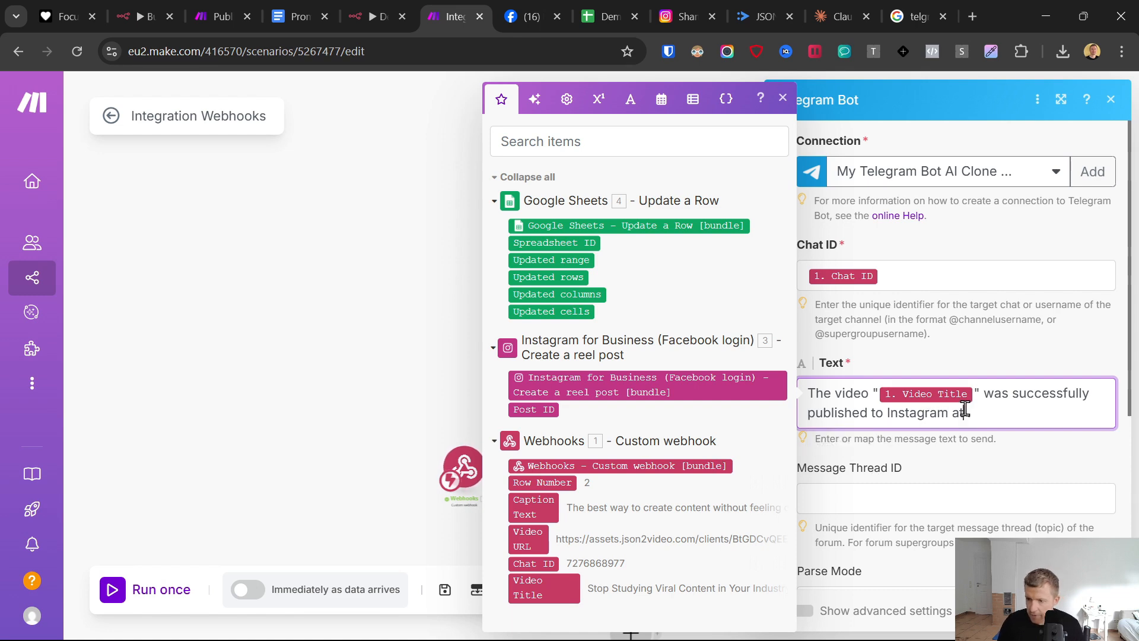
- Copy the "Write Date in Sheet" formatDate expression (YYYY-MM-DD hh:mm A) from the prompts document and insert it after "at" in the Telegram message
left_click(300, 9)
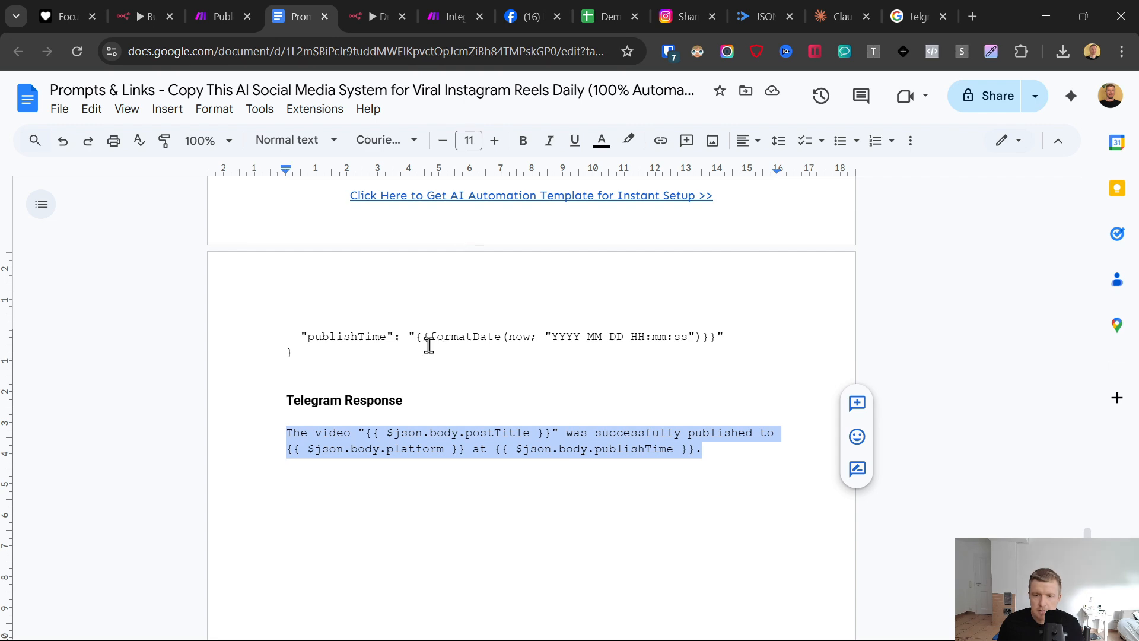
left_click_drag(420, 336, 732, 337)
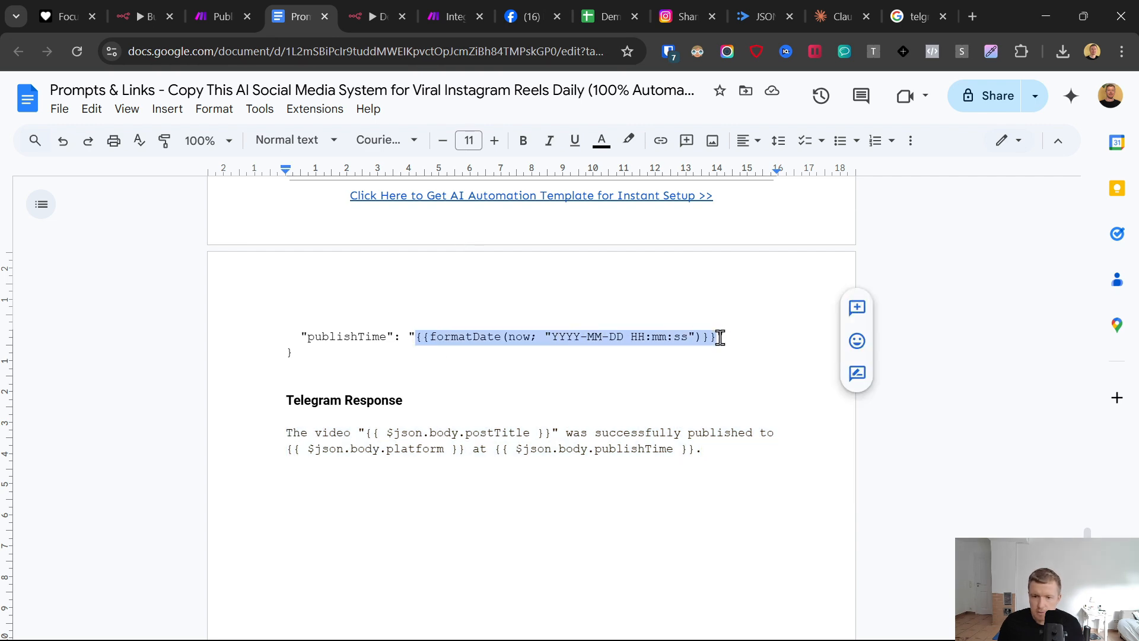
scroll(741, 357, "up", 10)
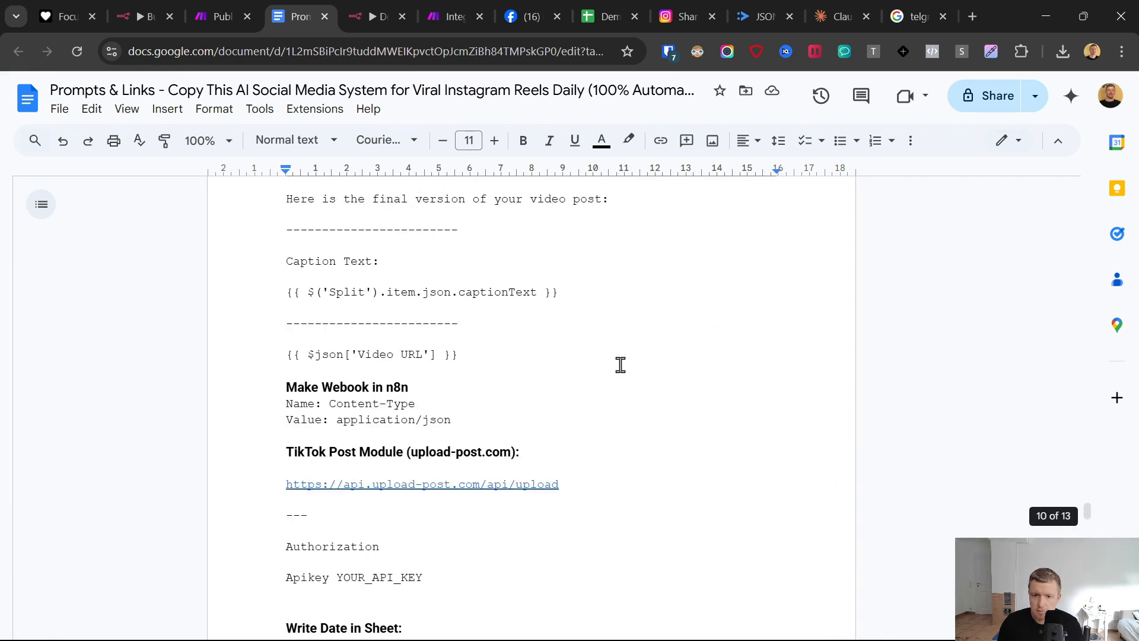
scroll(618, 364, "down", 4)
left_click_drag(606, 415, 264, 417)
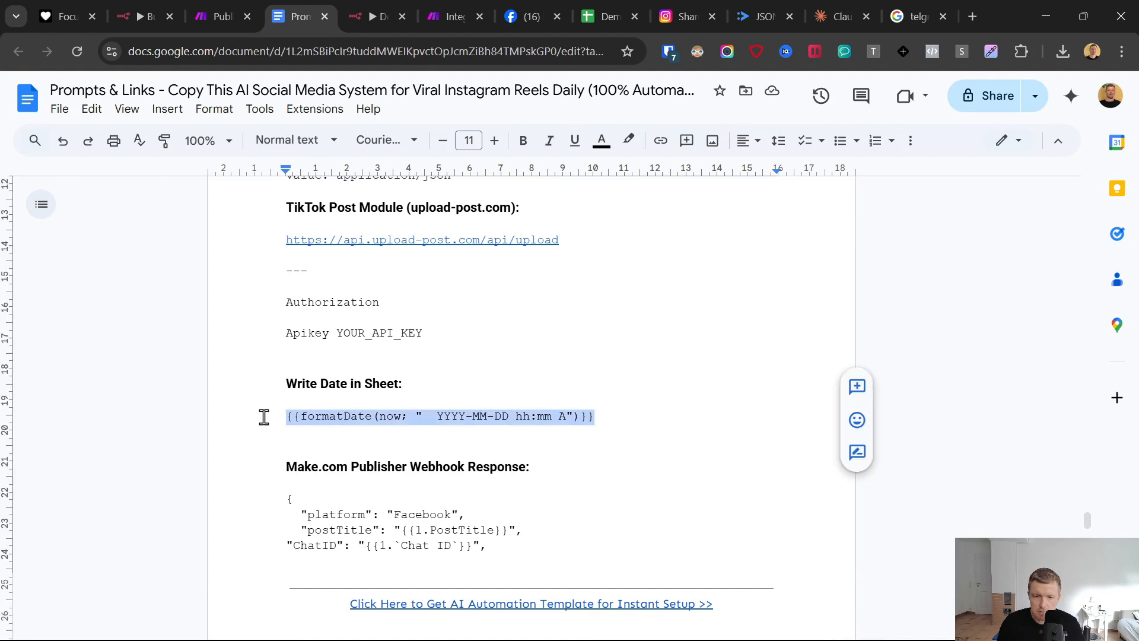
left_click(475, 13)
key("ctrl+v")
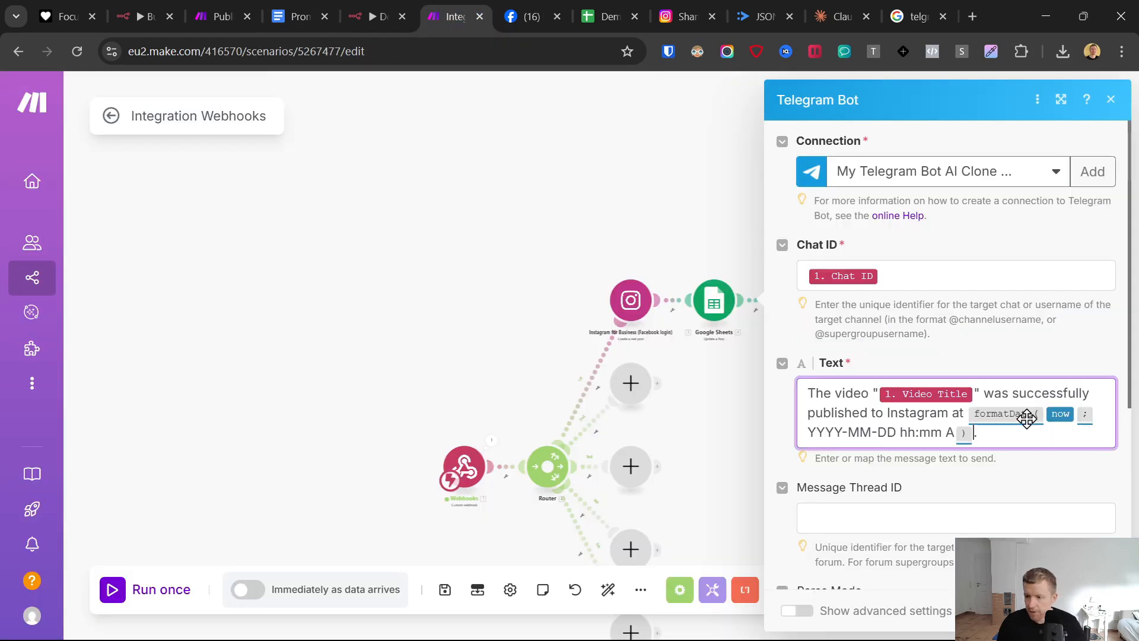
- Confirm the Telegram Bot module's settings and save the scenario
scroll(1008, 498, "down", 5)
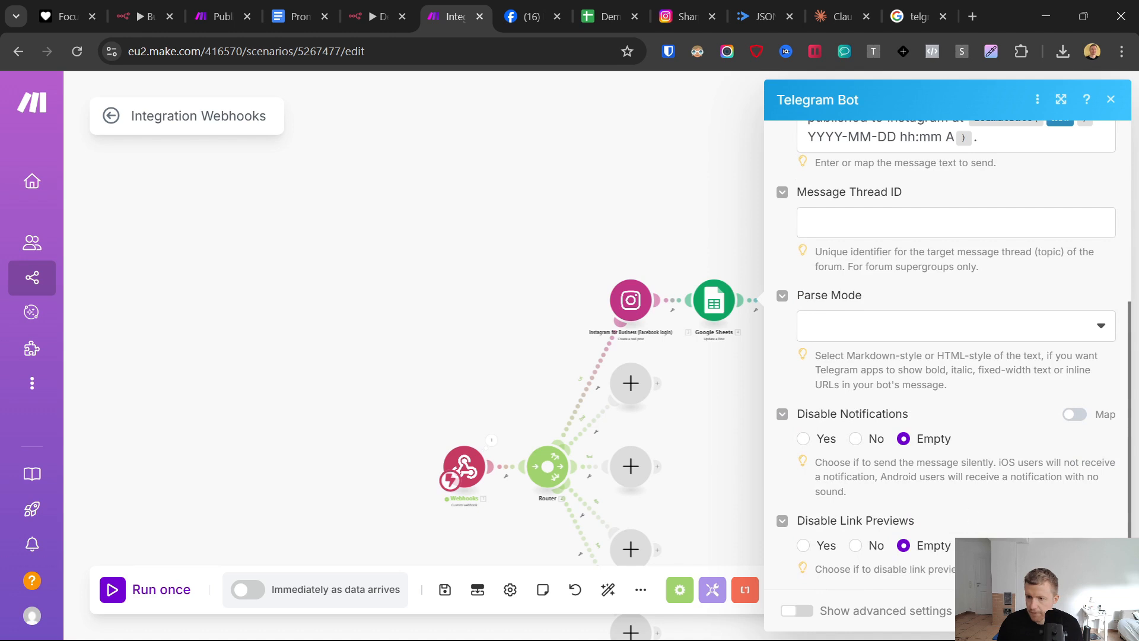
left_click(1092, 610)
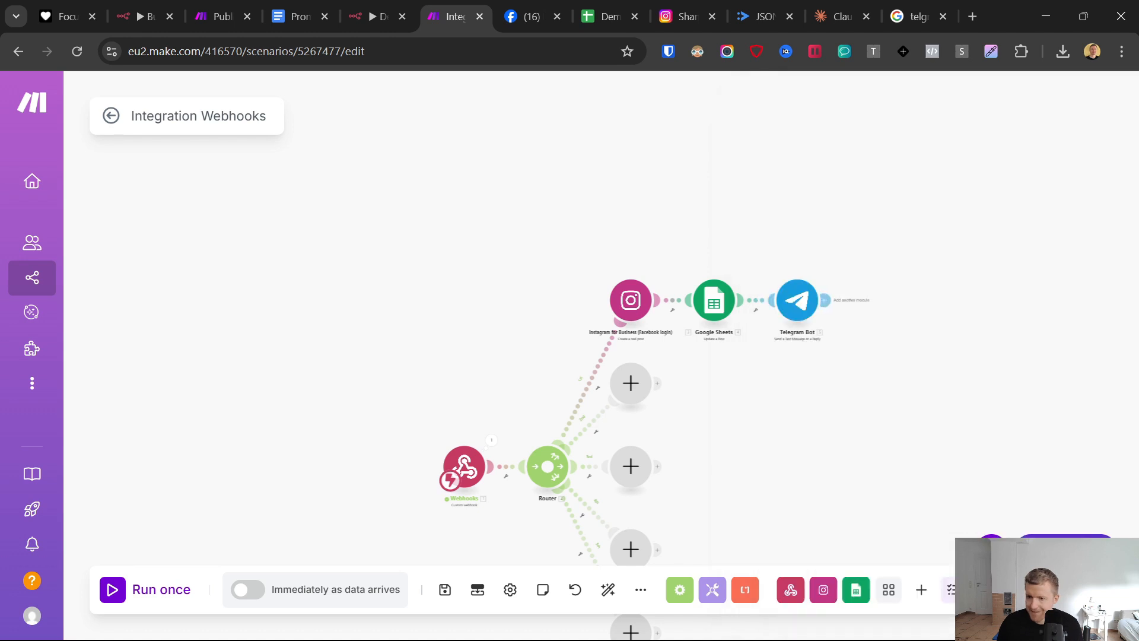
left_click(445, 590)
- Run the Make scenario once and trigger it by testing the Make.com Webhook node in n8n, then return to Make
scroll(412, 333, "down", 2)
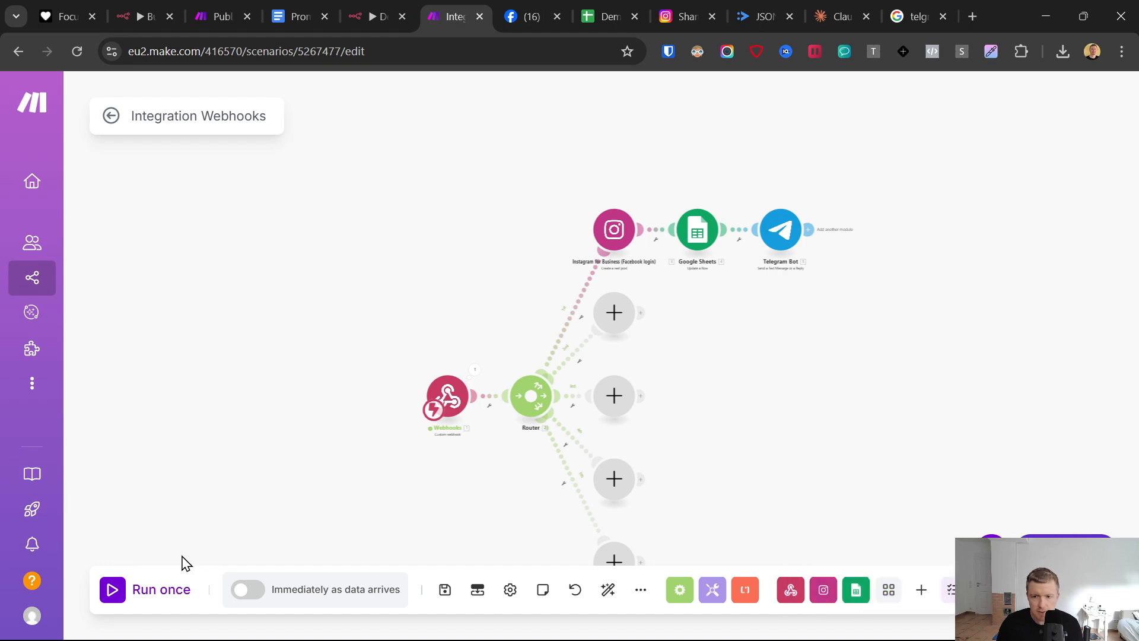
left_click(122, 598)
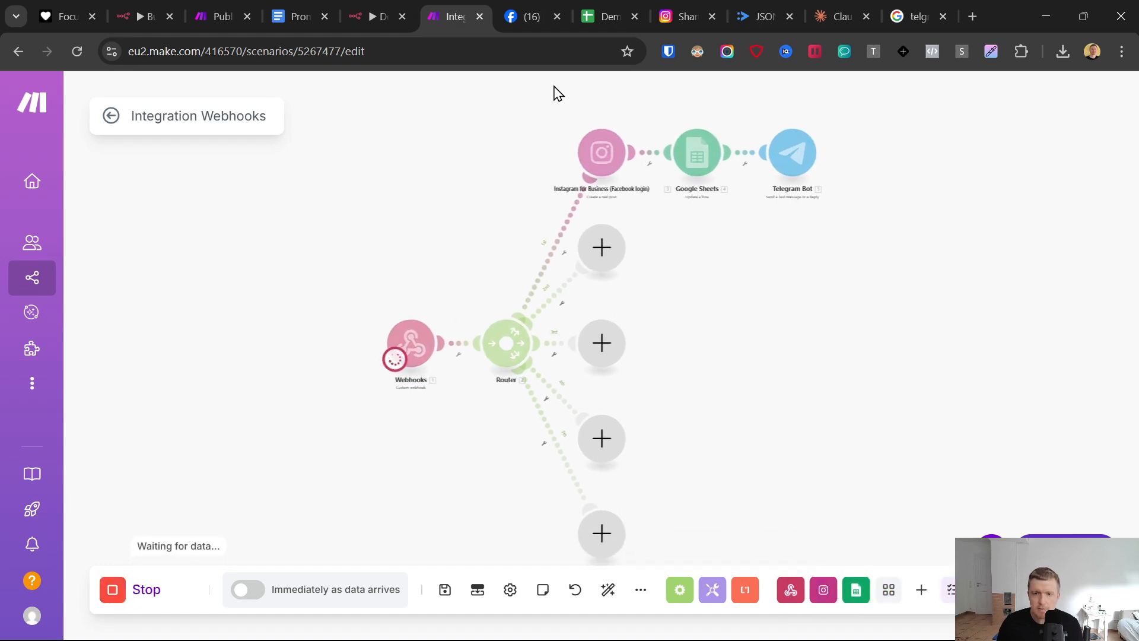
left_click(383, 13)
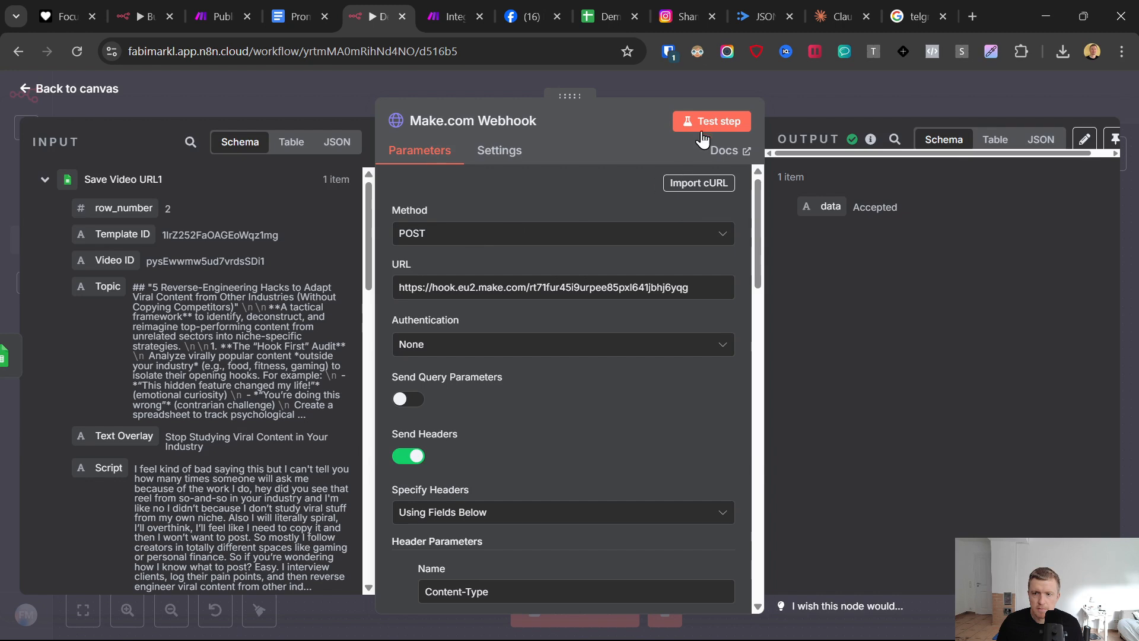
left_click(701, 130)
left_click(462, 12)
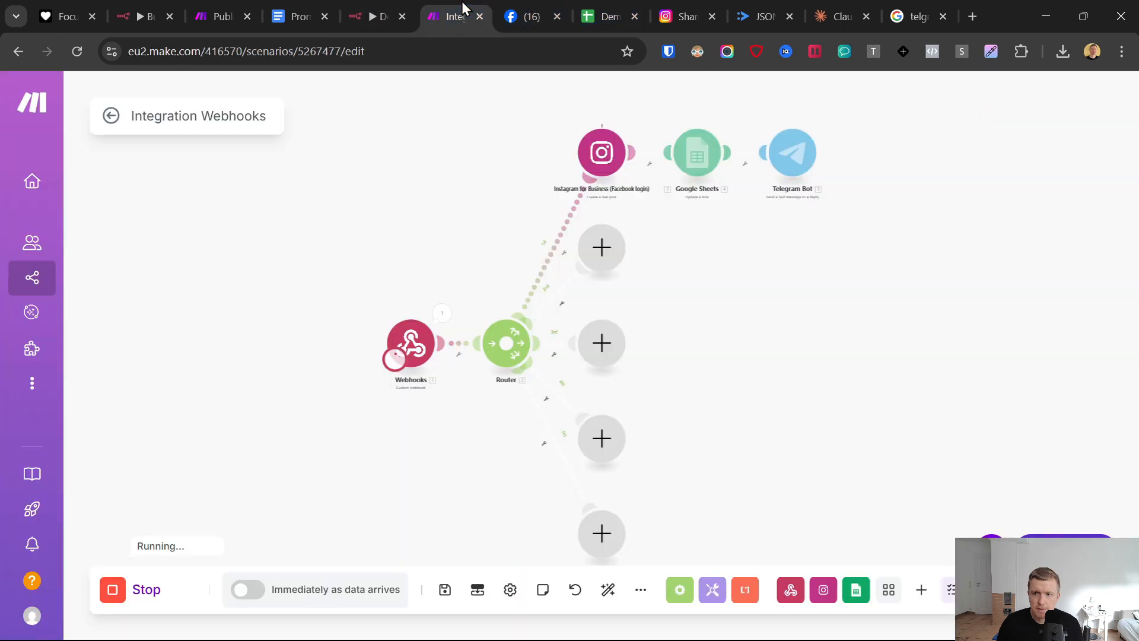
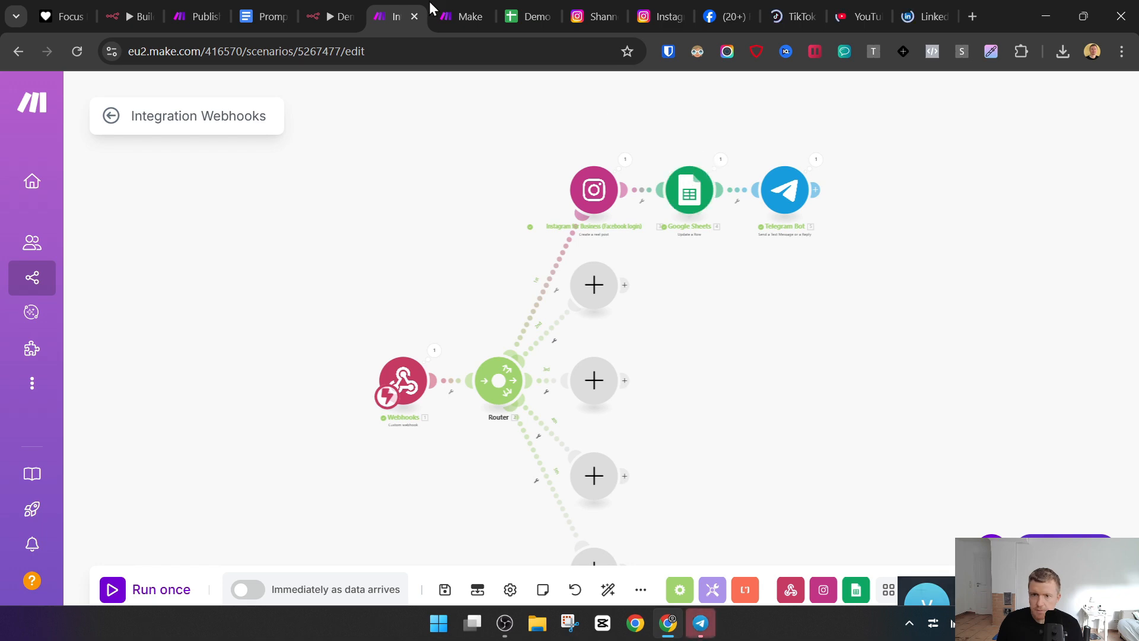
- Open the demo Instagram profile's Reels and view the newest reel, "Stop Studying Viral Content in Your Industry"
left_click(534, 12)
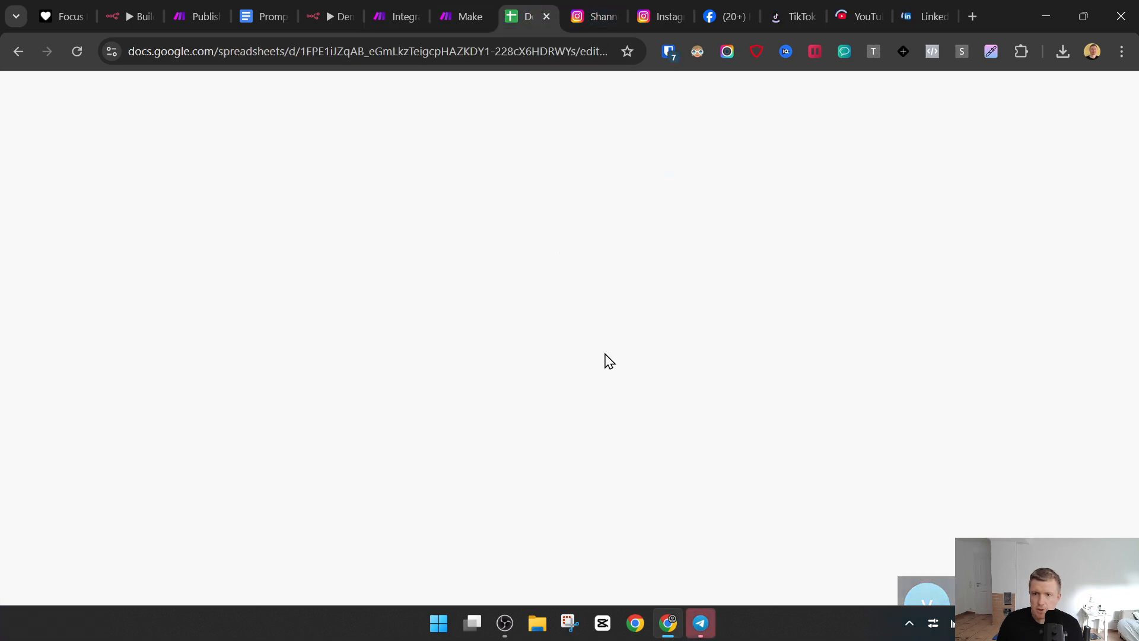
left_click(709, 12)
left_click(689, 8)
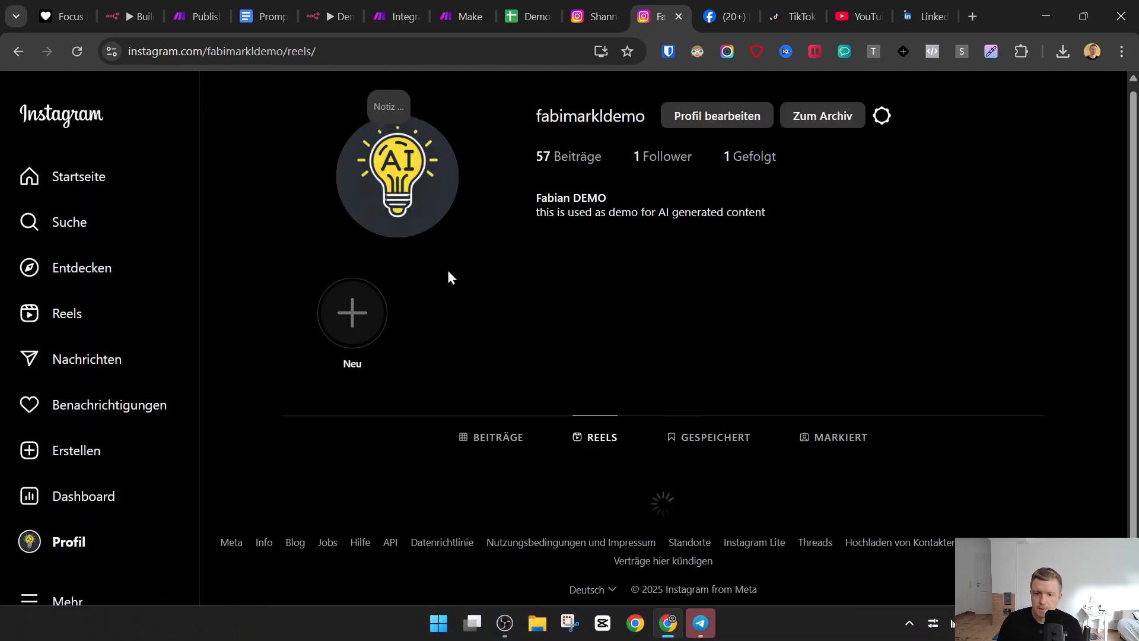
scroll(450, 263, "down", 4)
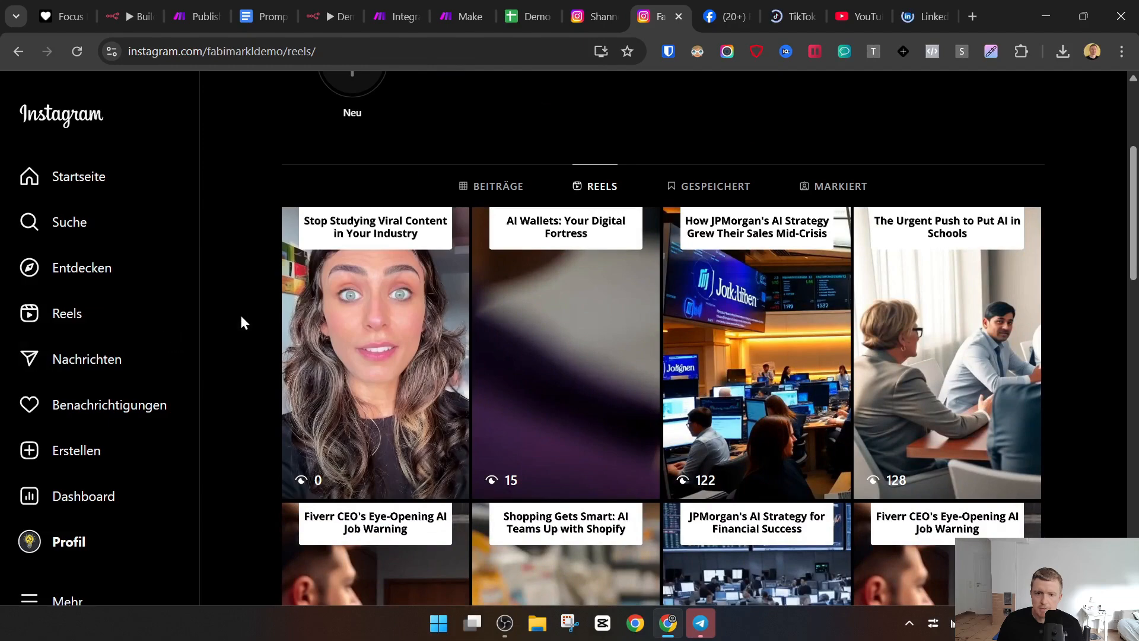
left_click(415, 280)
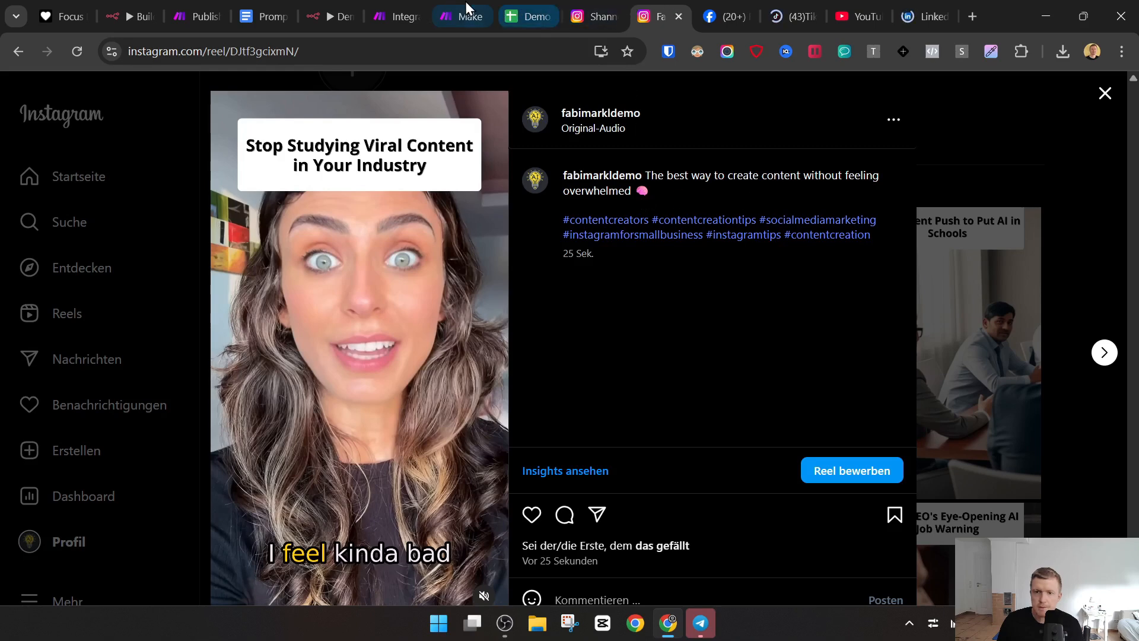
- Check the Status and Publish Date cells of row 2 in the demo Google Sheet
mouse_move(460, 2)
left_click(525, 16)
left_click(777, 410)
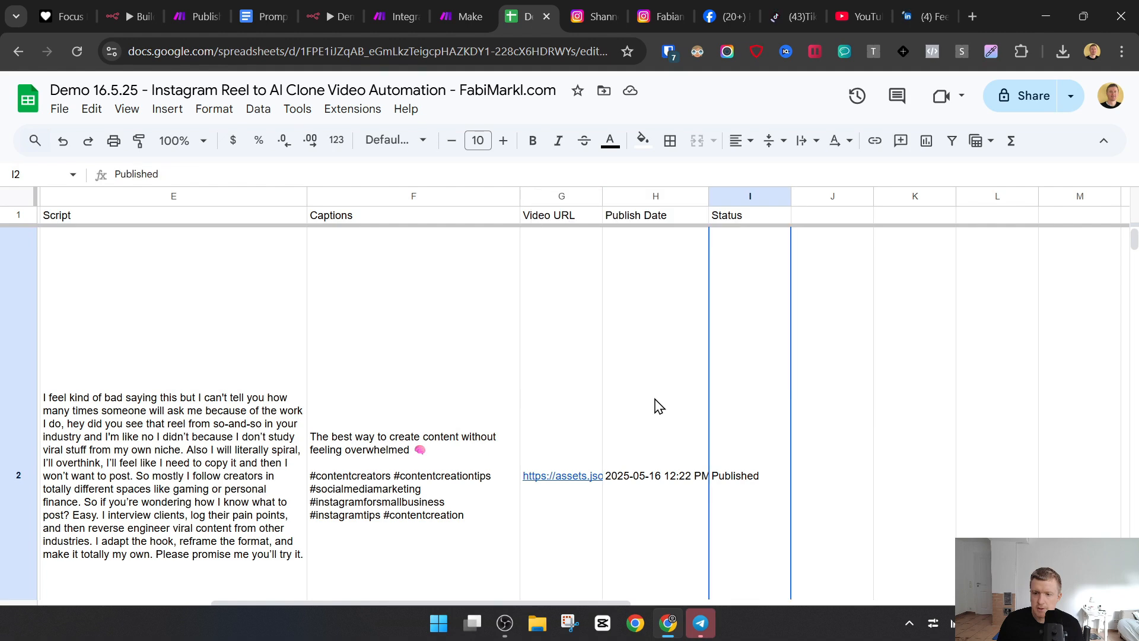
left_click(667, 415)
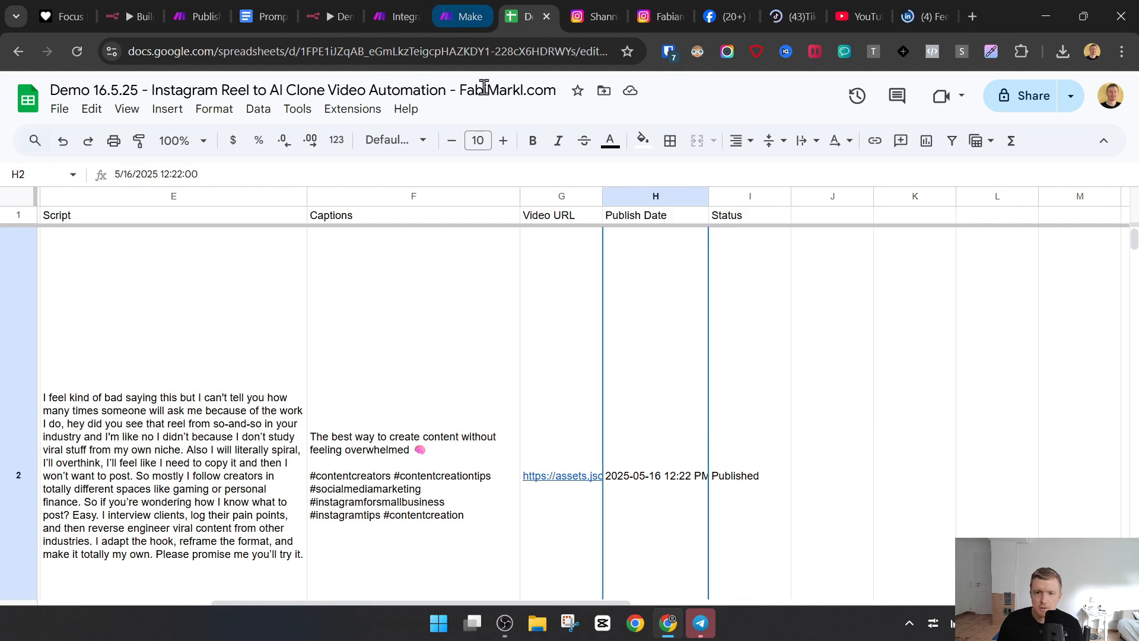
- Open the ViralReelCloneDemo chat in Telegram and select the text of the publish notification
left_click(701, 623)
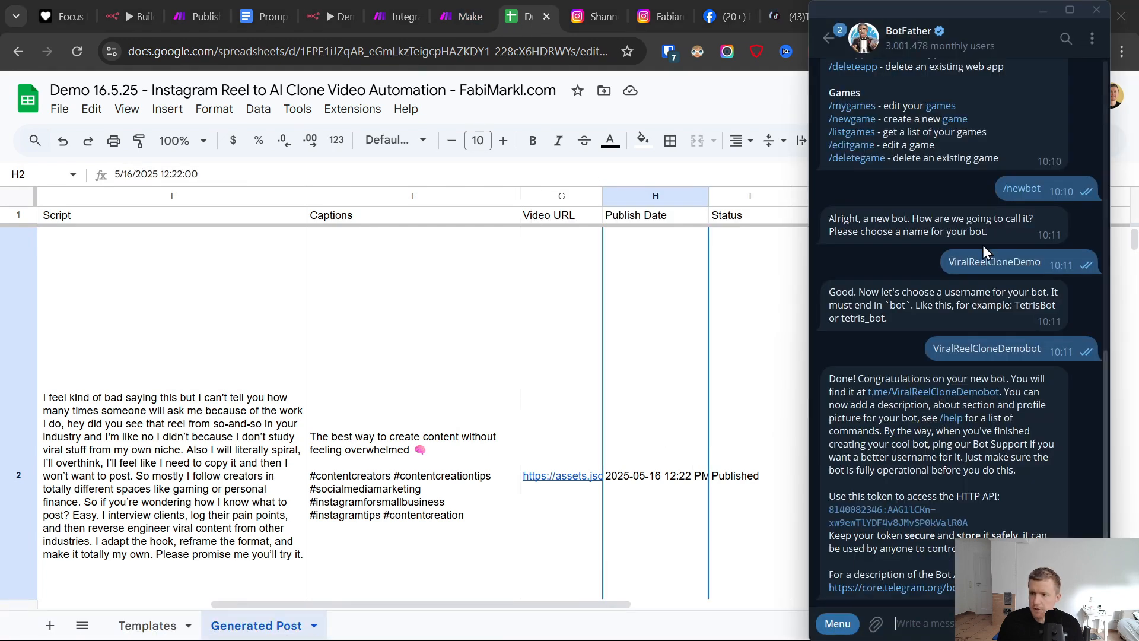
left_click(943, 392)
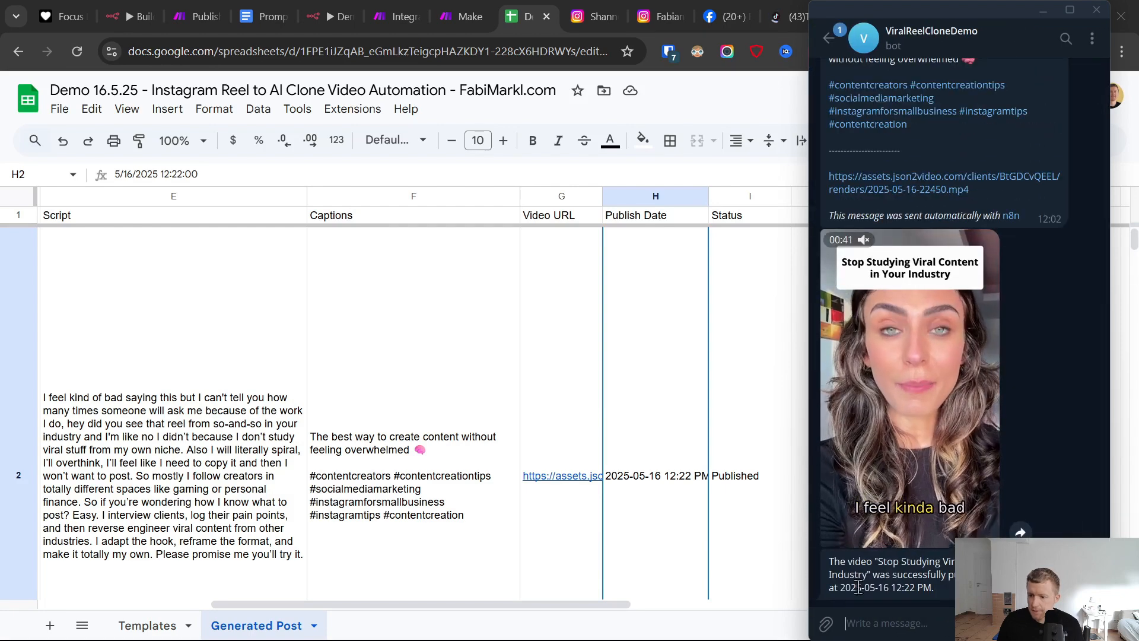
left_click_drag(828, 561, 973, 588)
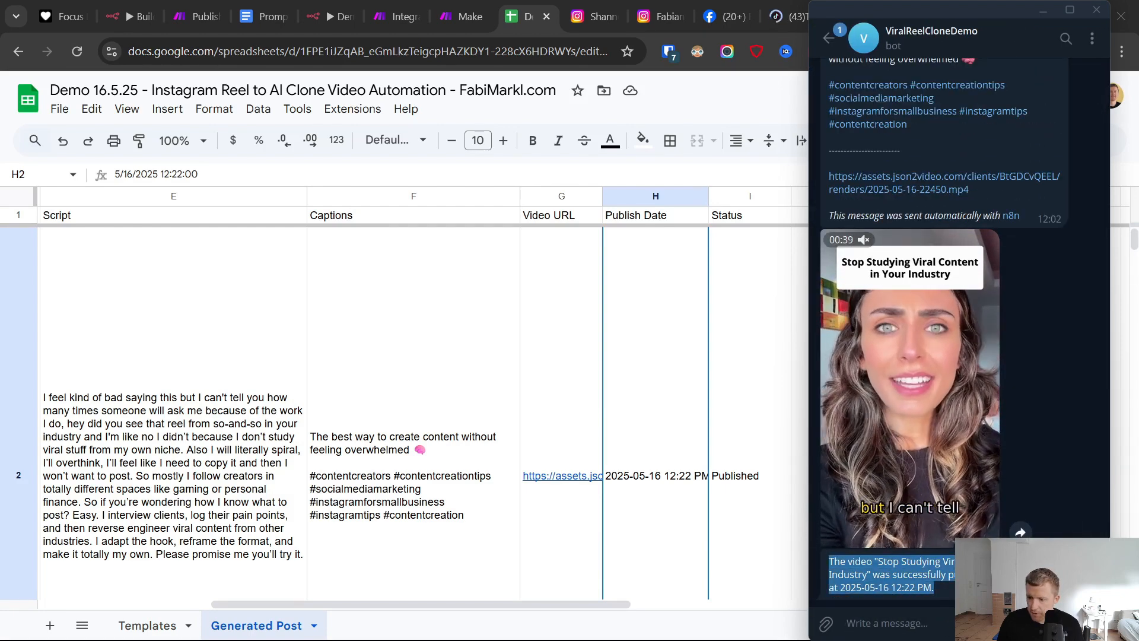
- Switch to the Make organization dashboard and check the generated MP4's file size in the browser's download history
left_click(388, 1)
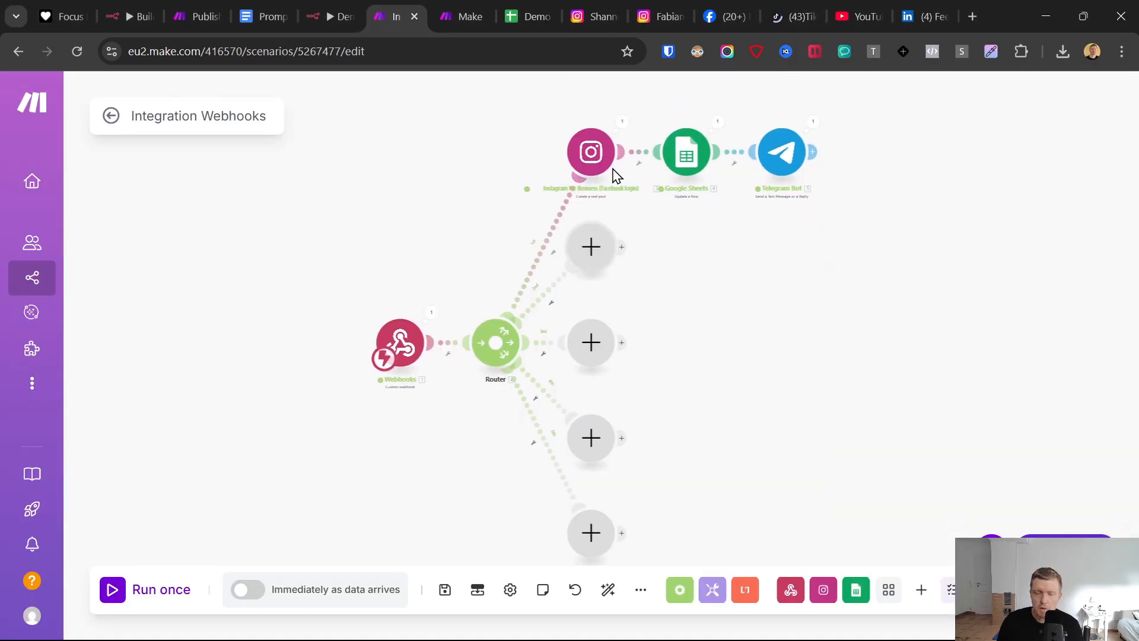
left_click(458, 1)
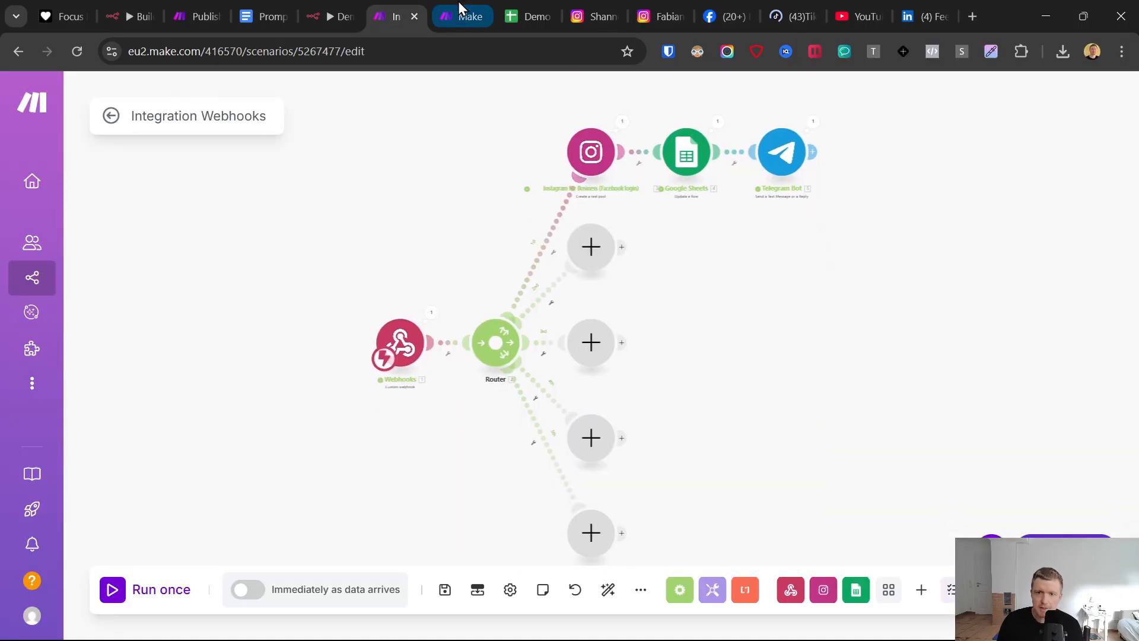
left_click(1063, 51)
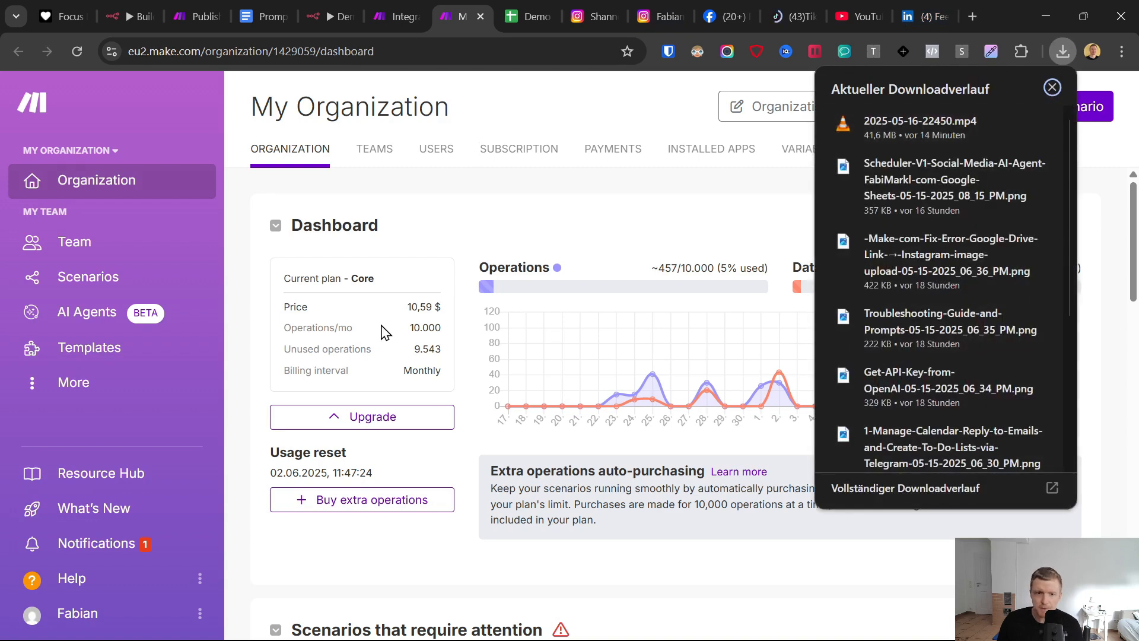
left_click(429, 191)
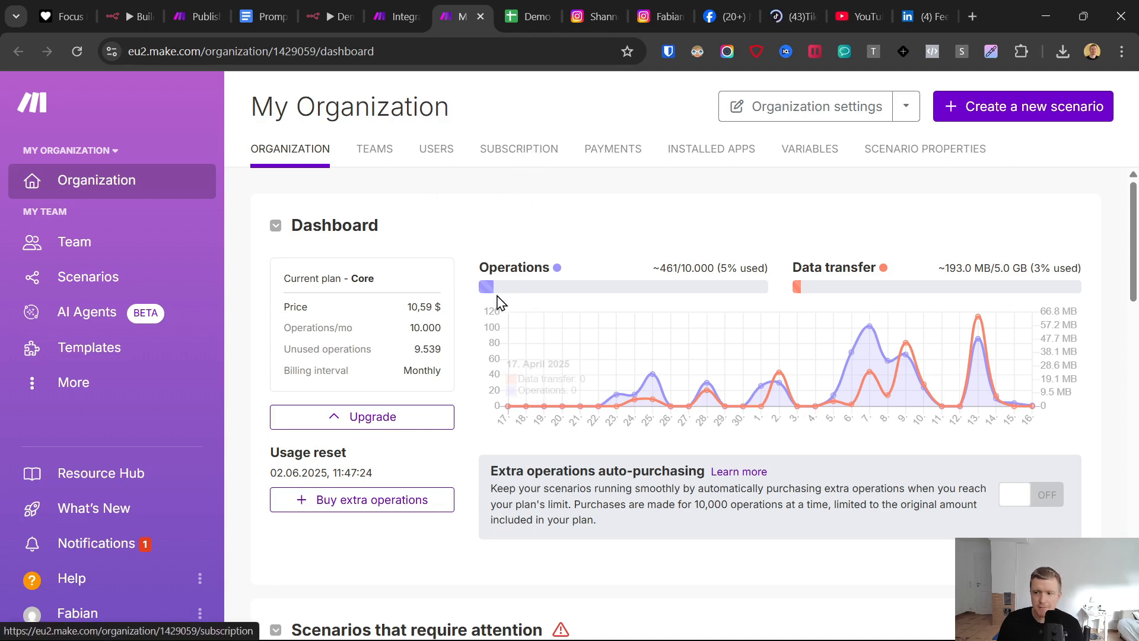
- Open the organization's subscription plans and examine the Core plan's file size limit and monthly price
left_click(508, 147)
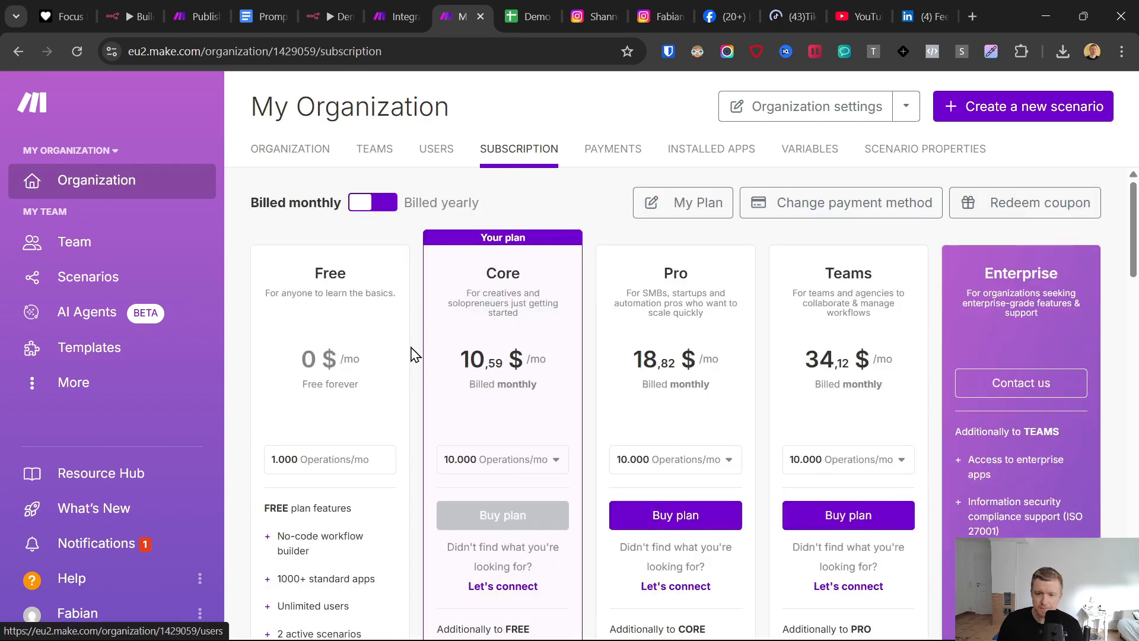
scroll(409, 347, "down", 2)
scroll(346, 416, "down", 3)
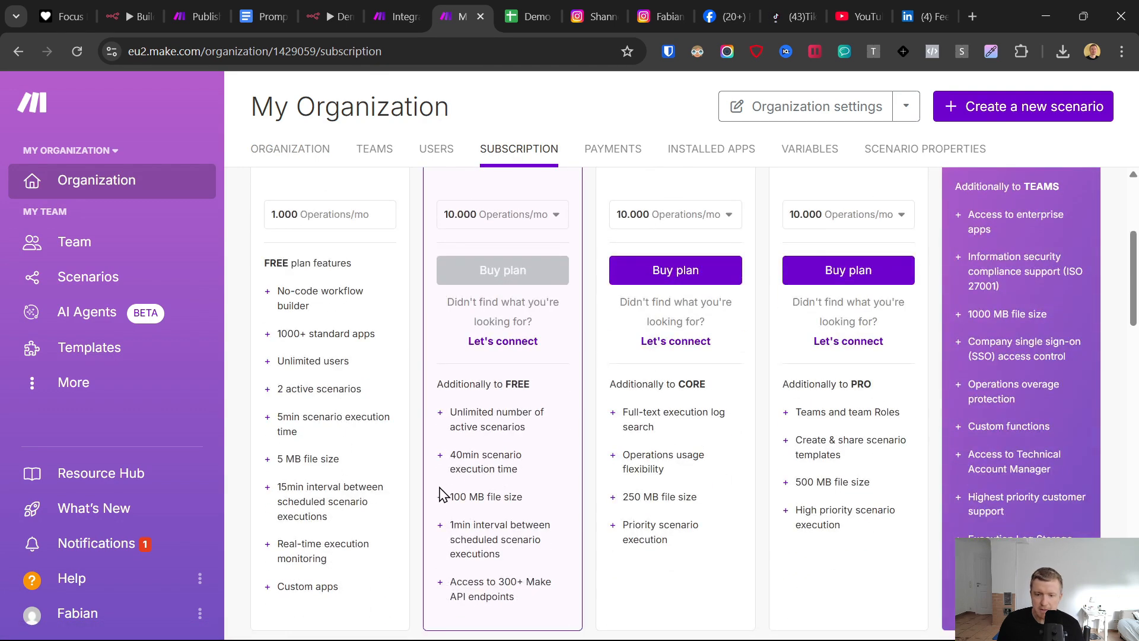
left_click_drag(451, 498, 530, 498)
scroll(530, 501, "up", 3)
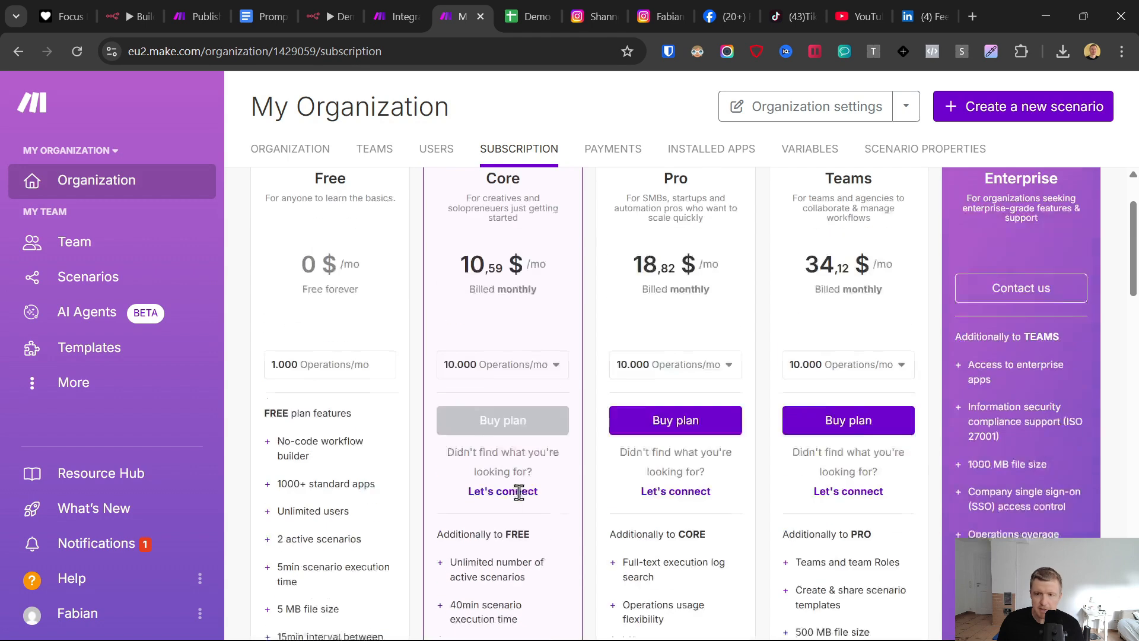
right_click(522, 493)
left_click(447, 285)
left_click_drag(451, 283, 523, 279)
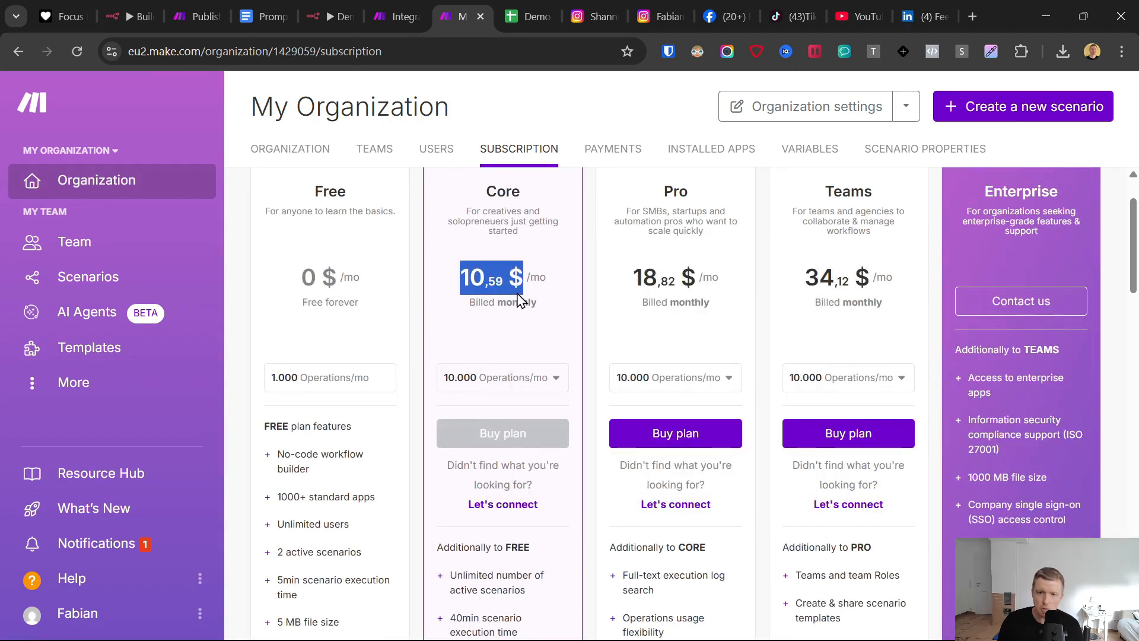
- Return to the n8n workflow and close the Make.com Webhook node to view the whole canvas
left_click(341, 2)
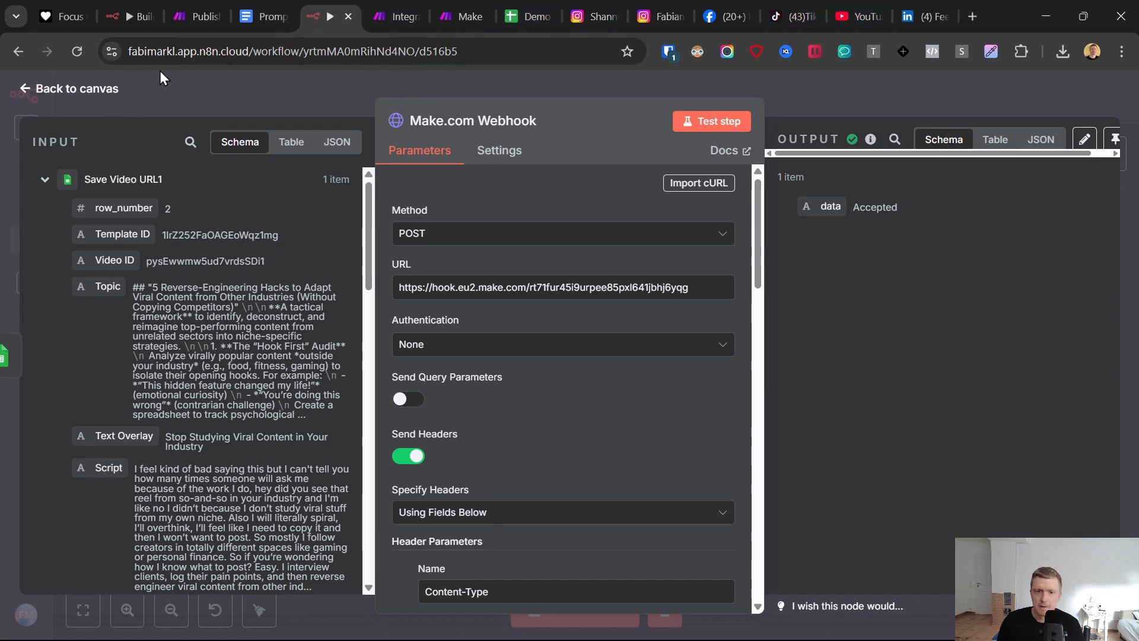
left_click(33, 95)
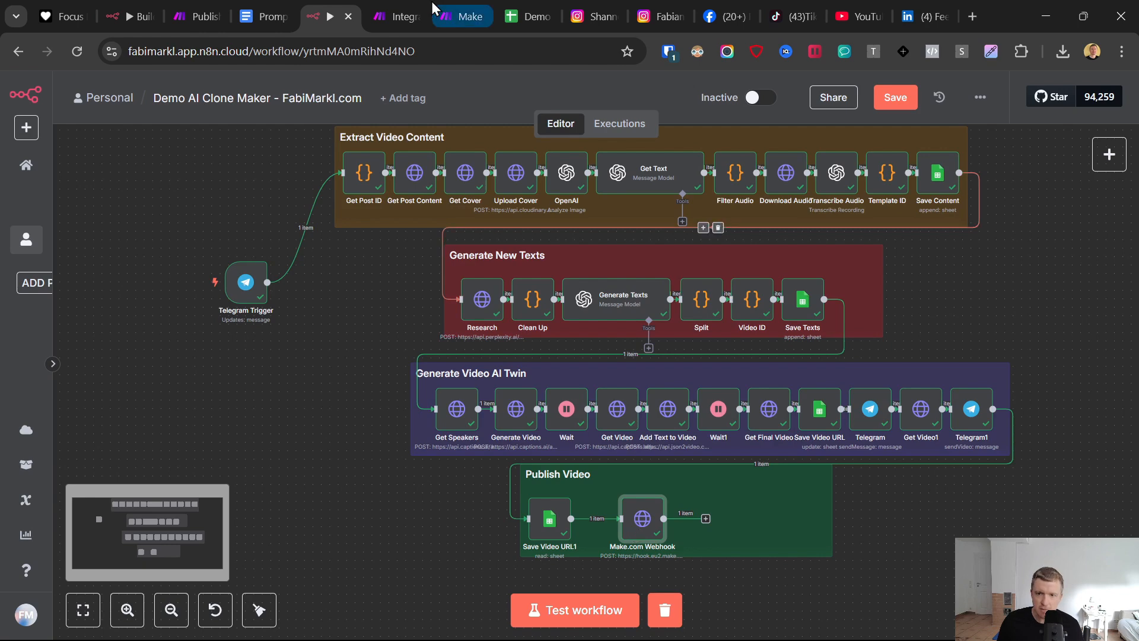
left_click(466, 16)
left_click(398, 16)
left_click(328, 11)
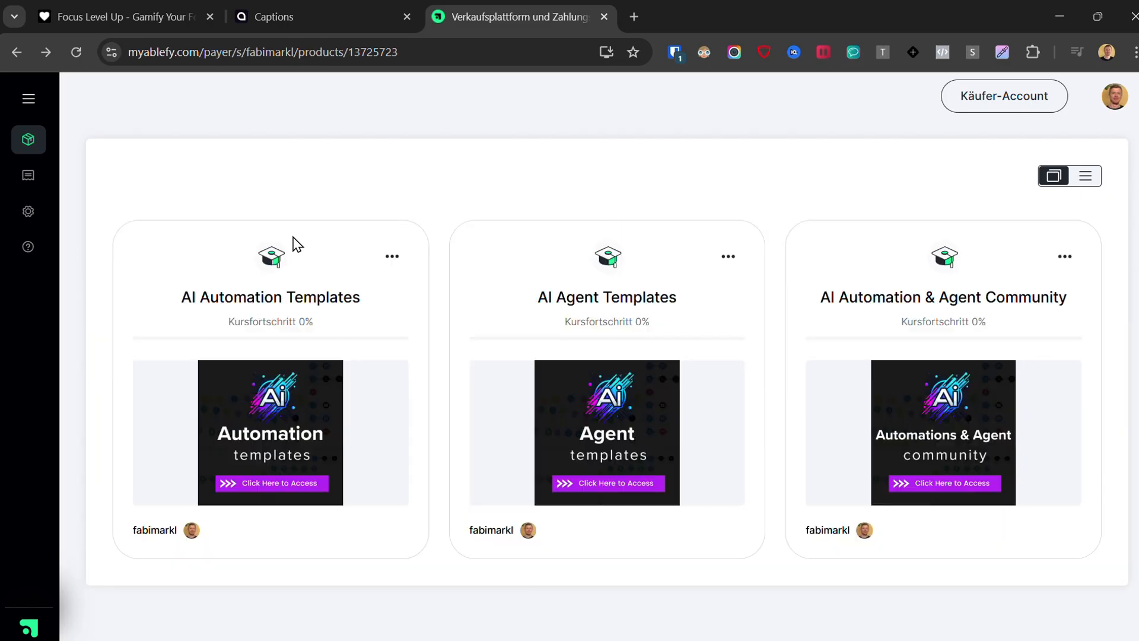
- Open the AI Automation Templates course and its "Auto-Reduce Video File Size in n8n" lesson under Updates & Bug Fixes
left_click(290, 414)
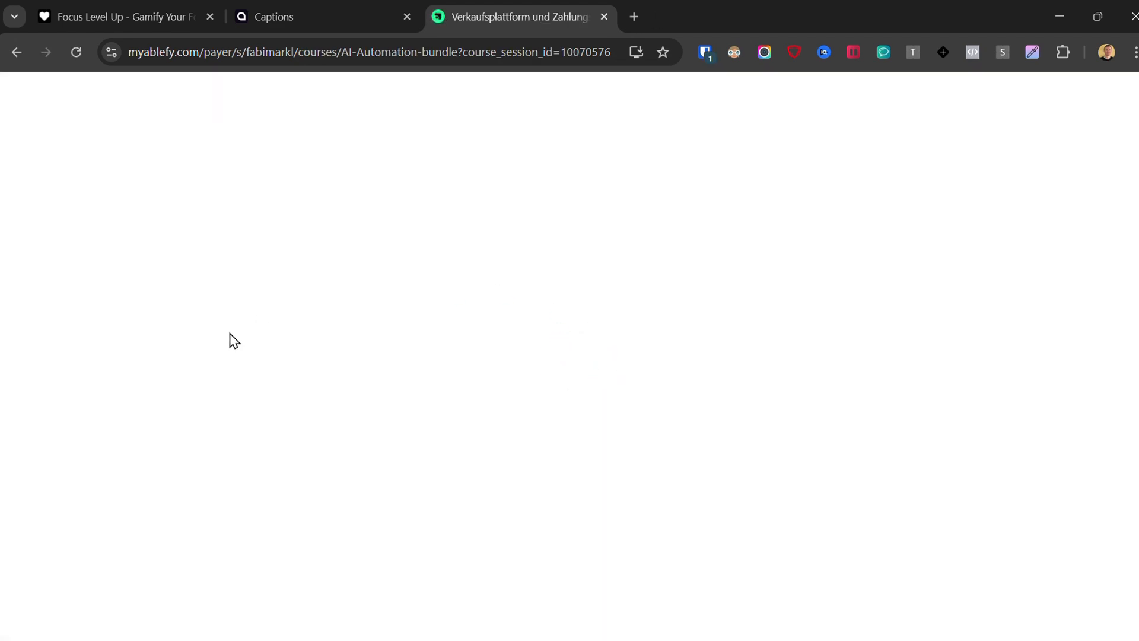
scroll(111, 283, "down", 3)
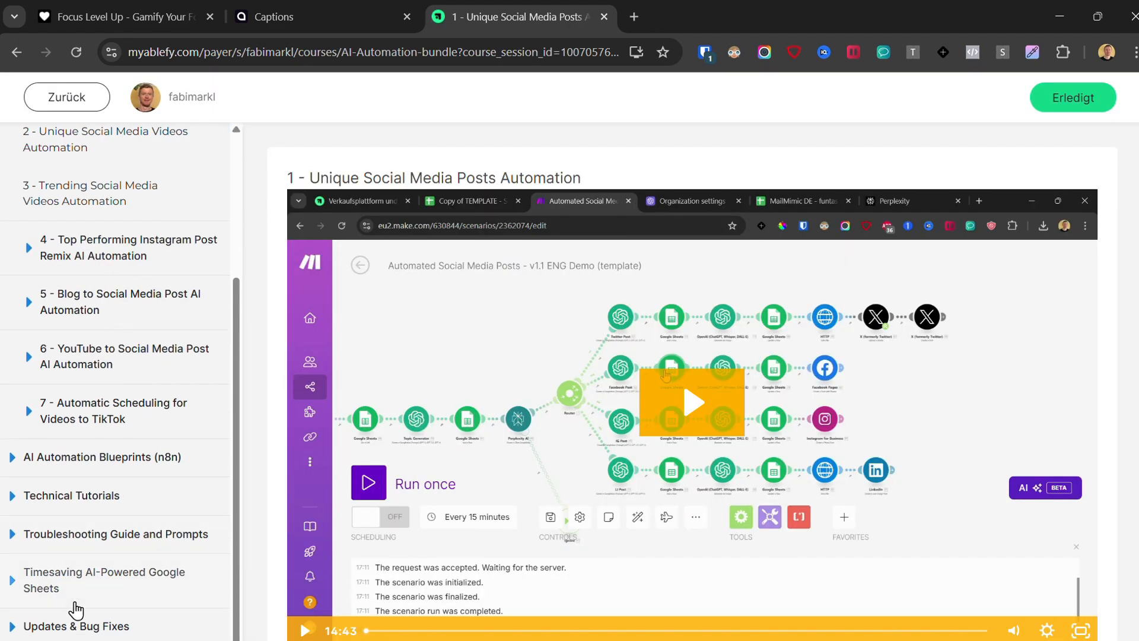
left_click(77, 624)
scroll(96, 558, "down", 2)
scroll(97, 558, "down", 1)
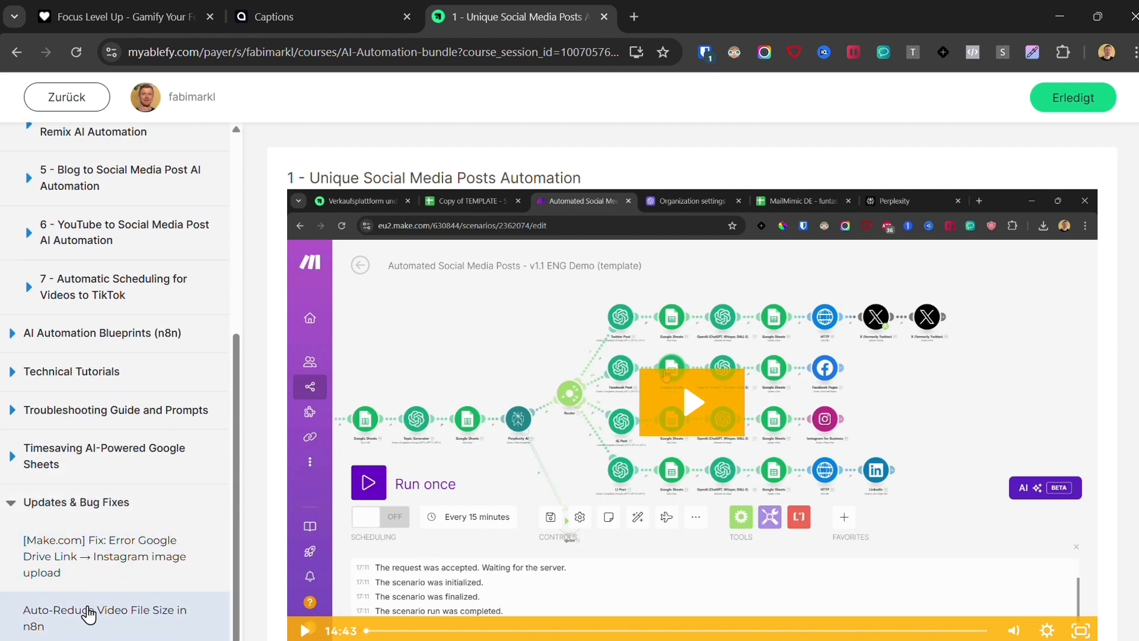
left_click(89, 615)
scroll(628, 173, "down", 2)
- Play the lesson video muted, skip ahead to 5:16 and review the resources and links beneath it
left_click(848, 410)
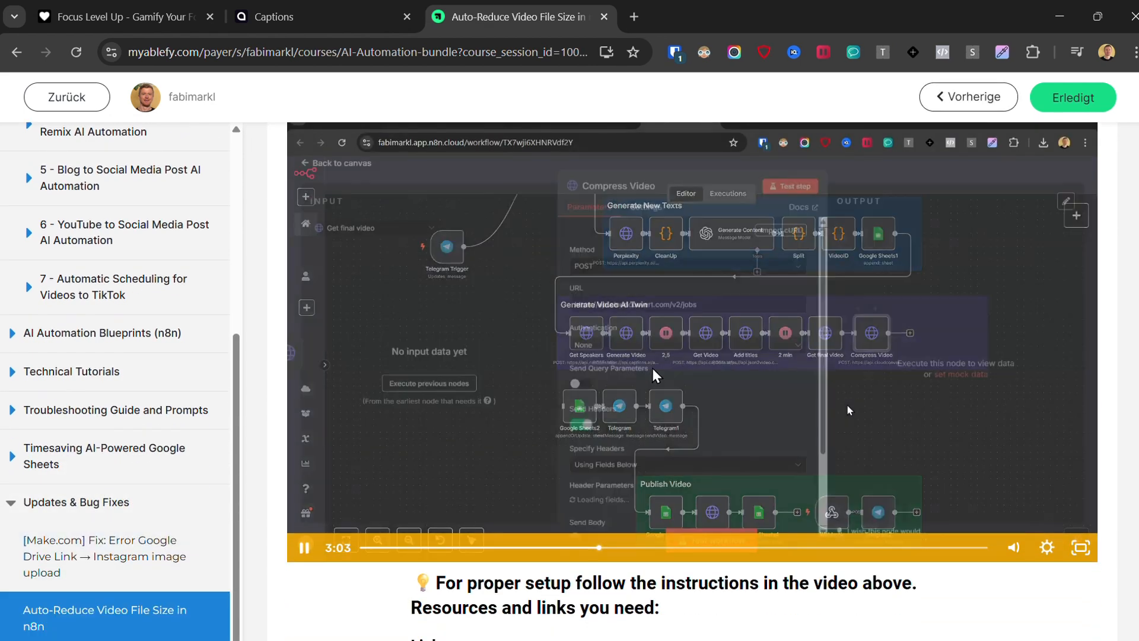
left_click(1013, 547)
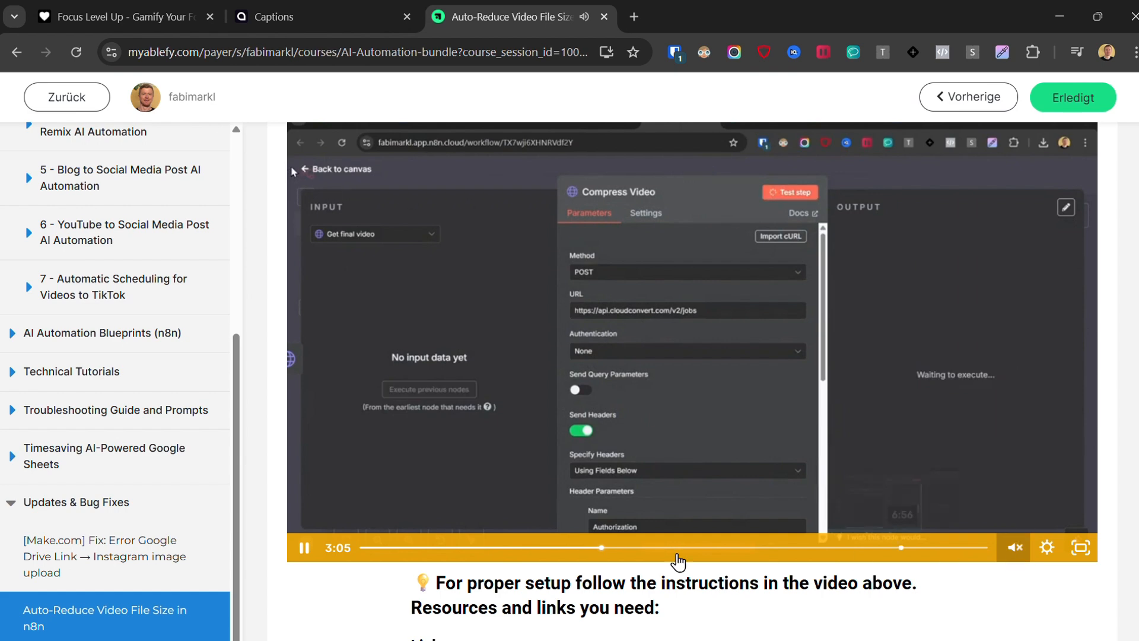
left_click(673, 556)
left_click(712, 558)
left_click(772, 556)
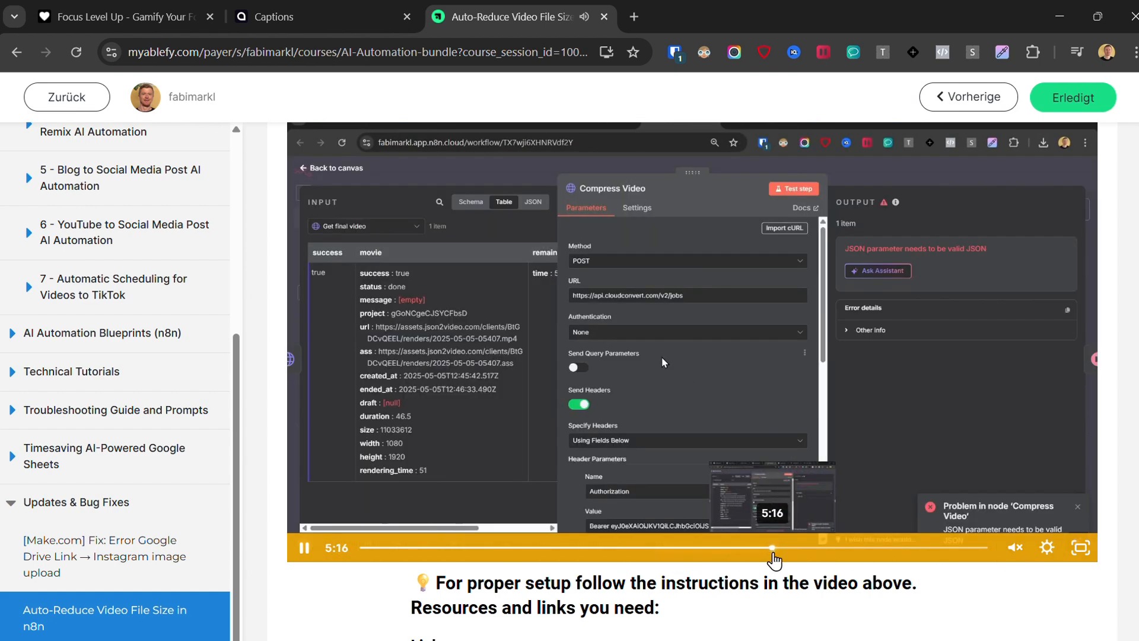
scroll(516, 380, "down", 4)
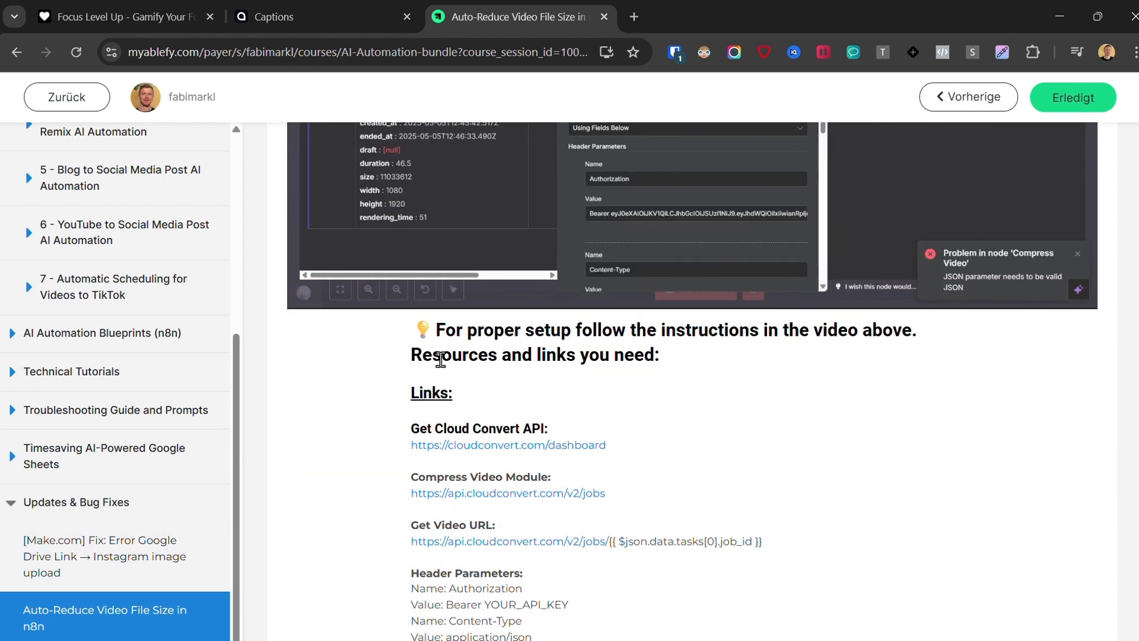
scroll(440, 359, "down", 8)
scroll(438, 361, "up", 10)
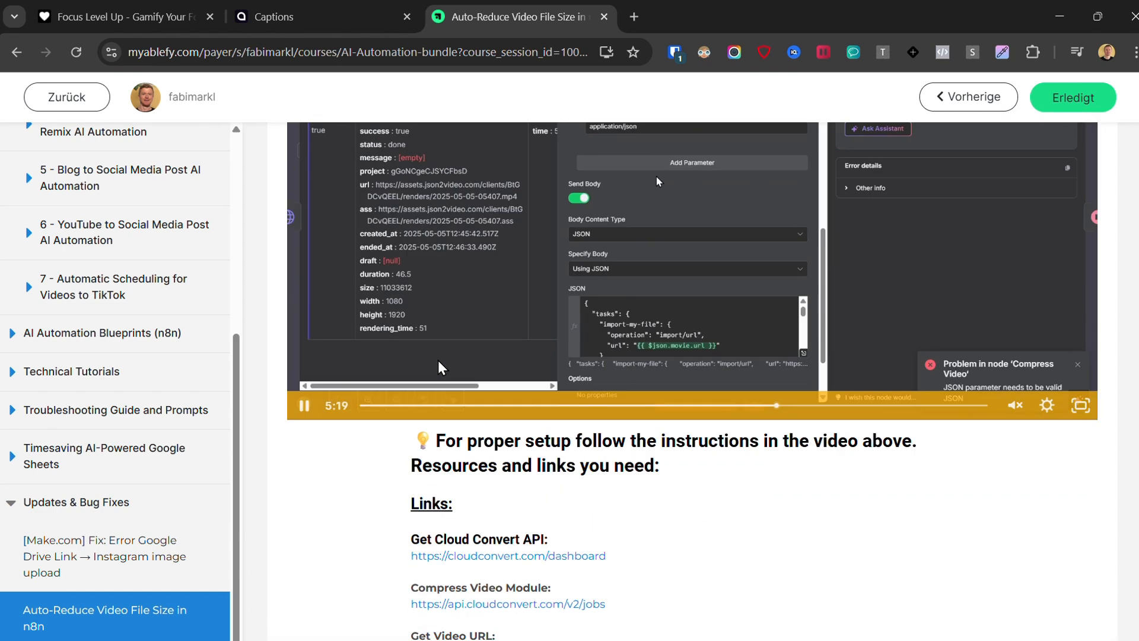
scroll(439, 362, "up", 4)
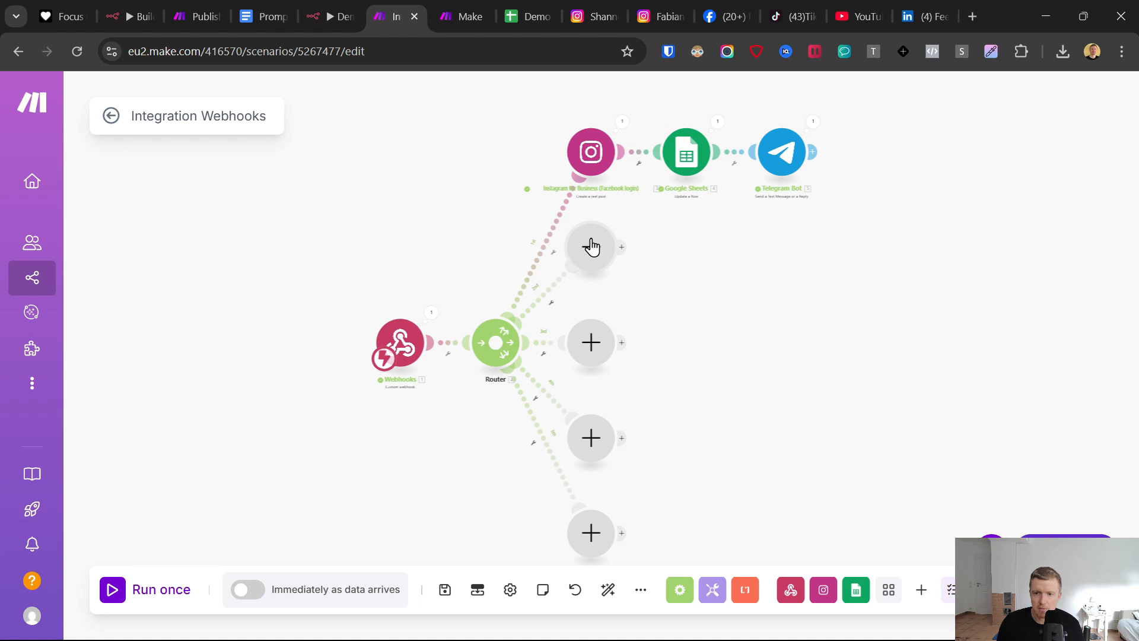
- Return to the Make scenario and add a Facebook Pages "Upload a Video" module to the router's second branch
left_click(592, 247)
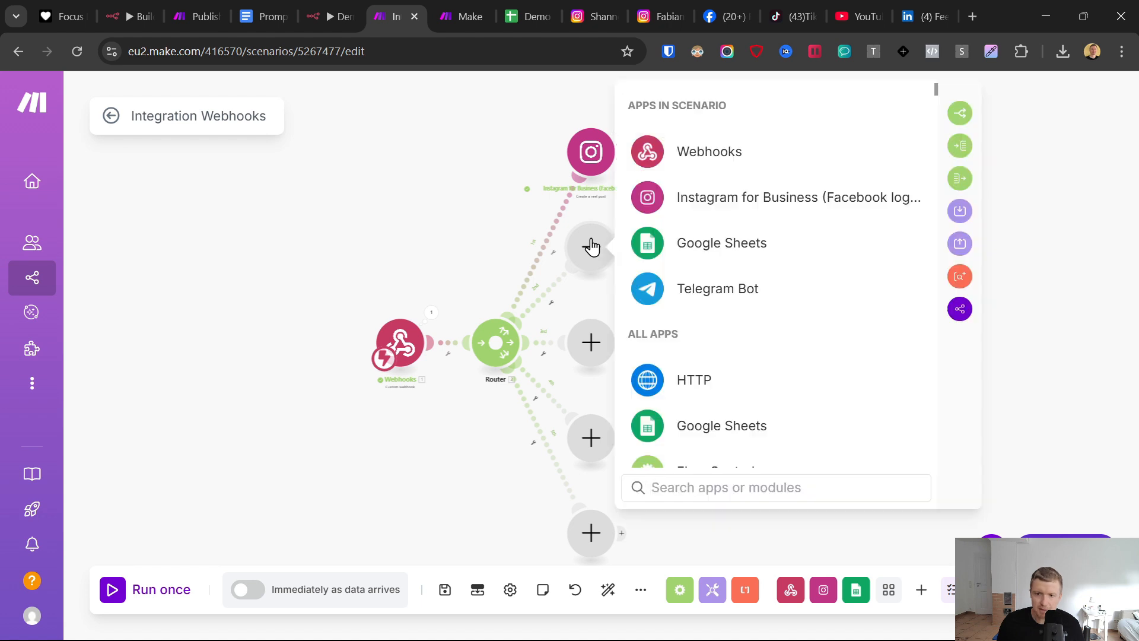
type("face")
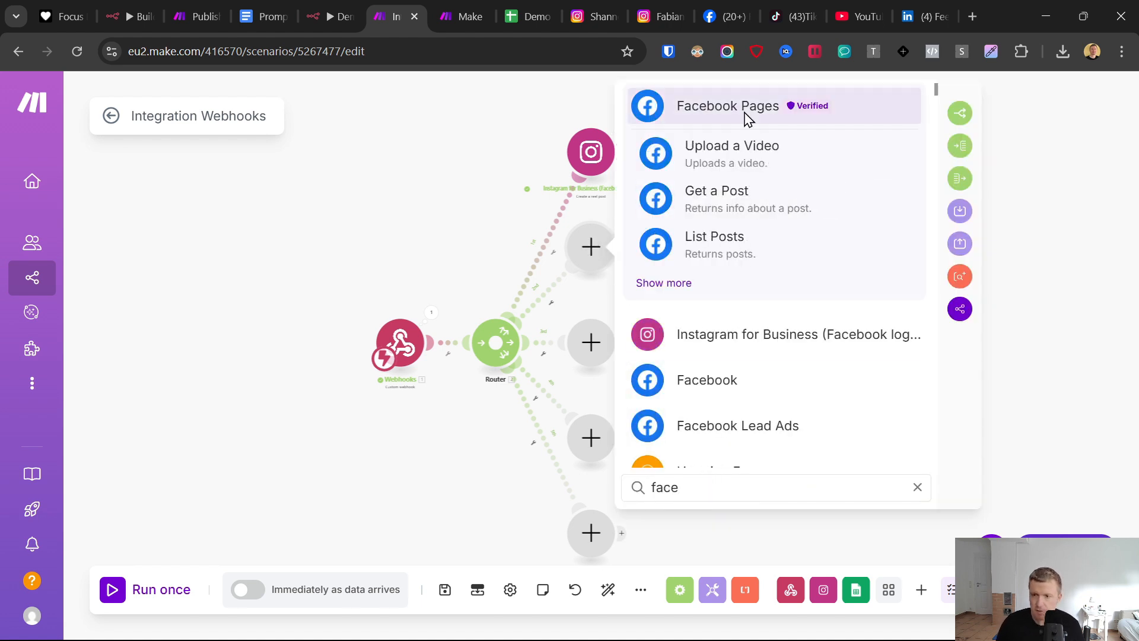
left_click(703, 150)
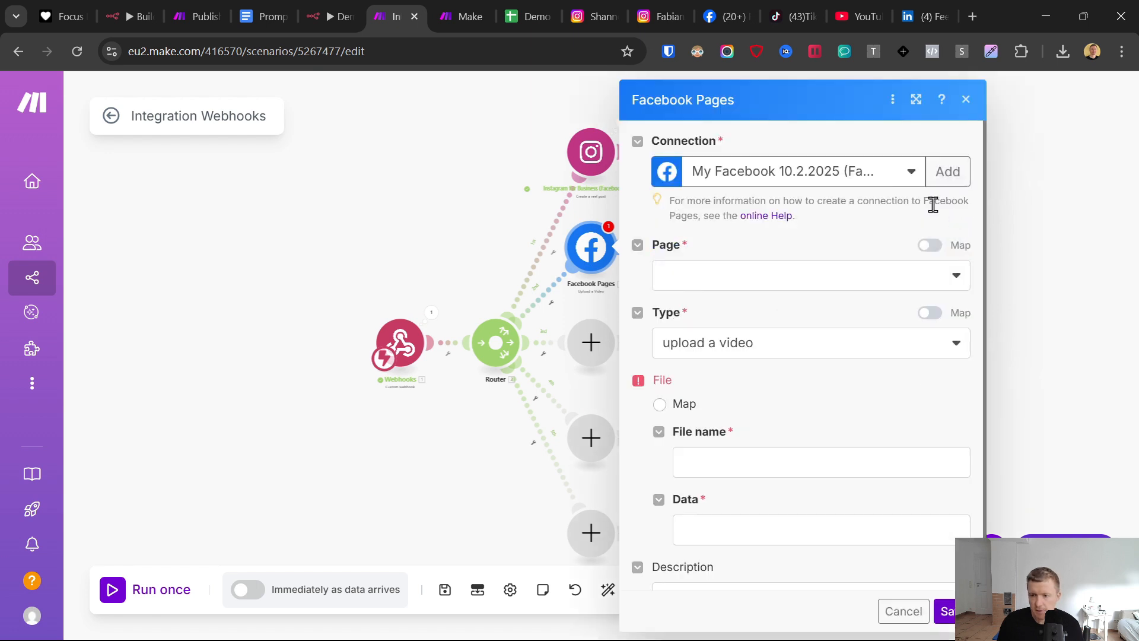
- Create a new Facebook connection named "My Facebook 16.5." for the Facebook Pages module and authorize it with the existing Facebook login
left_click(805, 172)
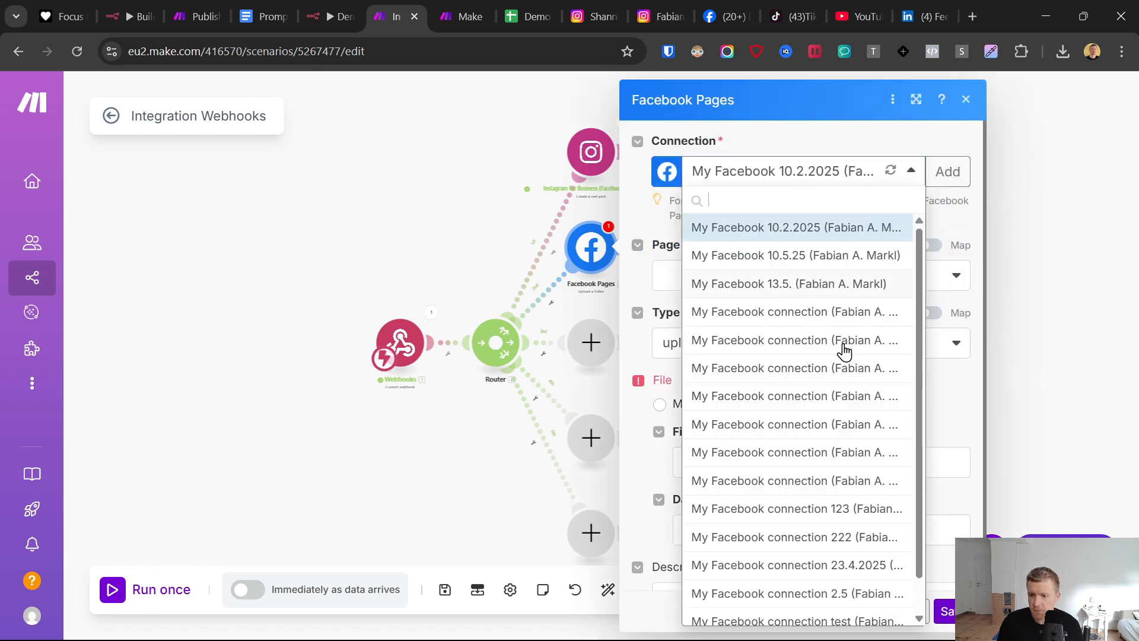
scroll(809, 421, "down", 1)
scroll(846, 434, "up", 2)
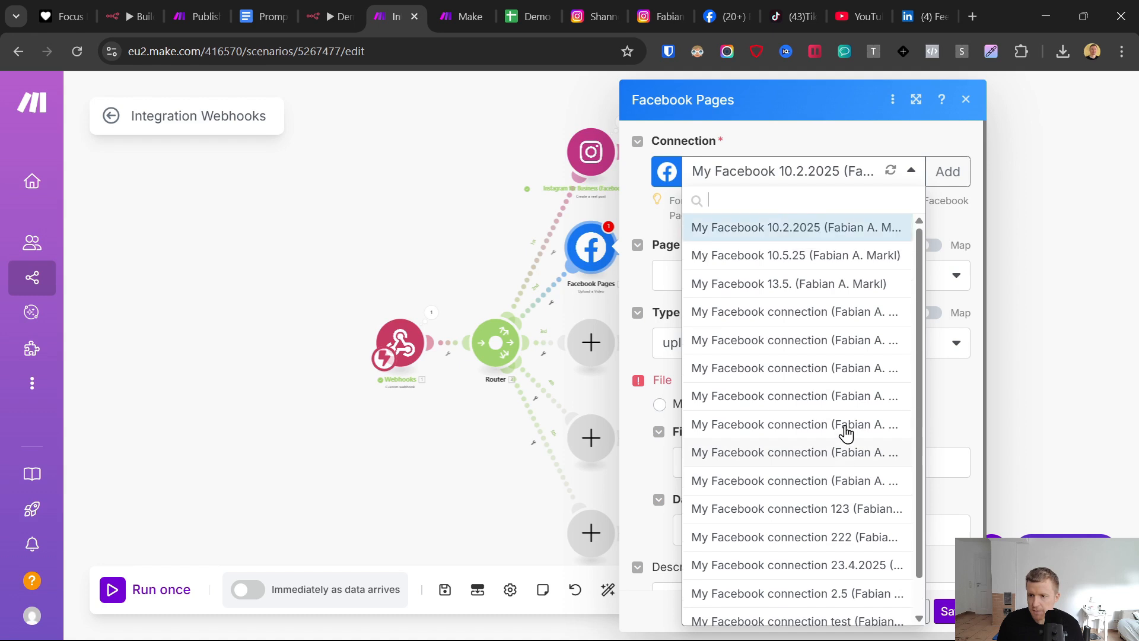
scroll(834, 341, "down", 1)
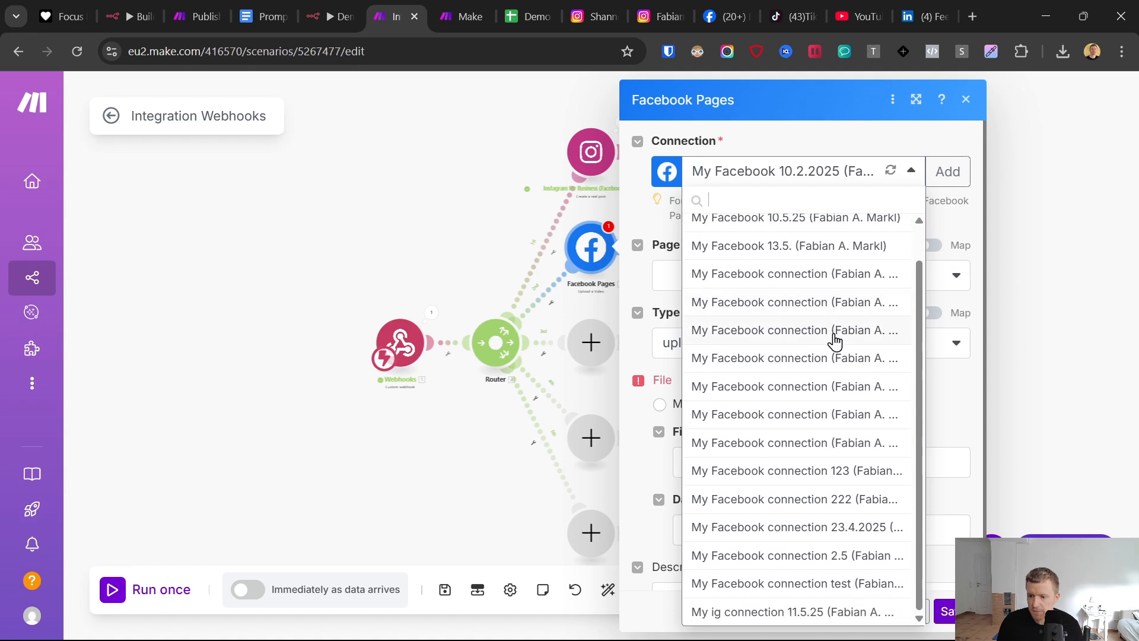
scroll(833, 341, "up", 1)
left_click(949, 171)
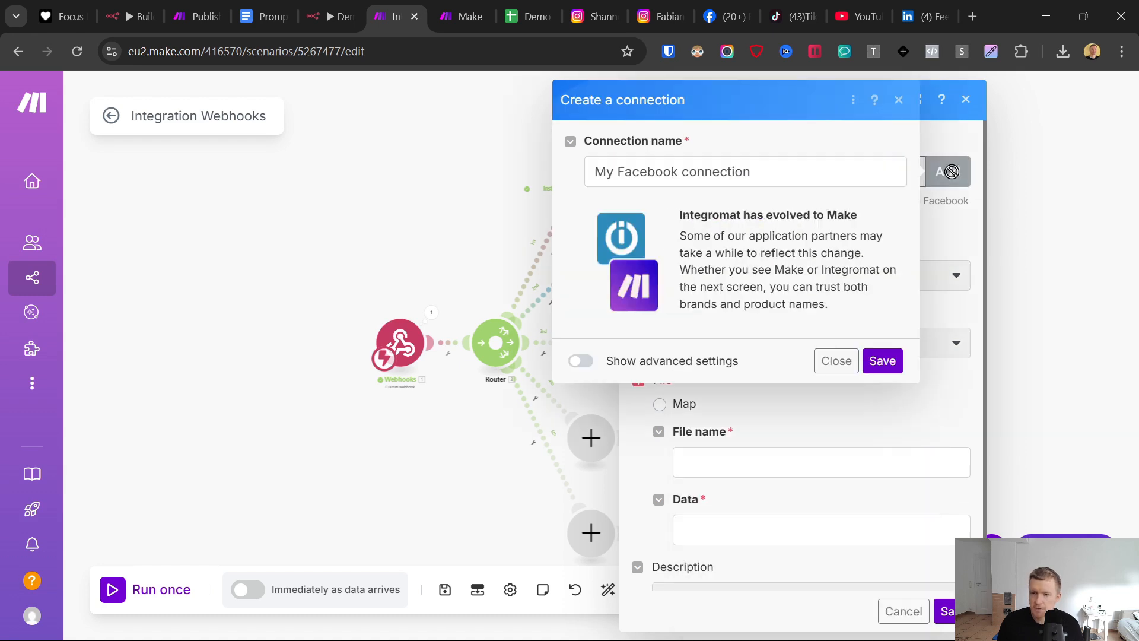
left_click_drag(765, 172, 690, 172)
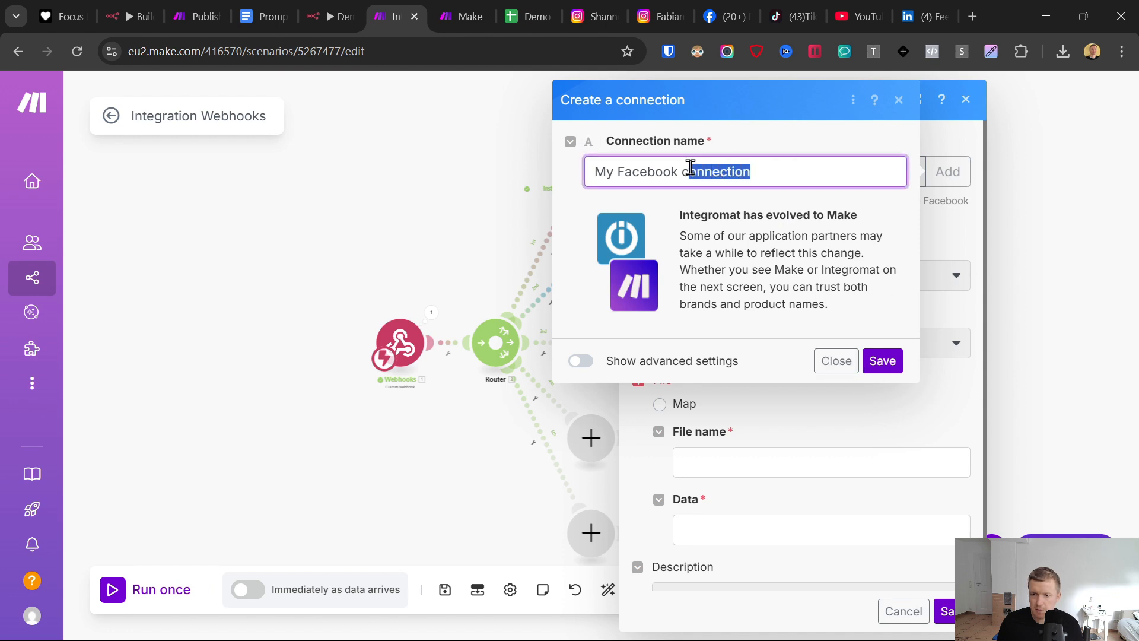
type("15.")
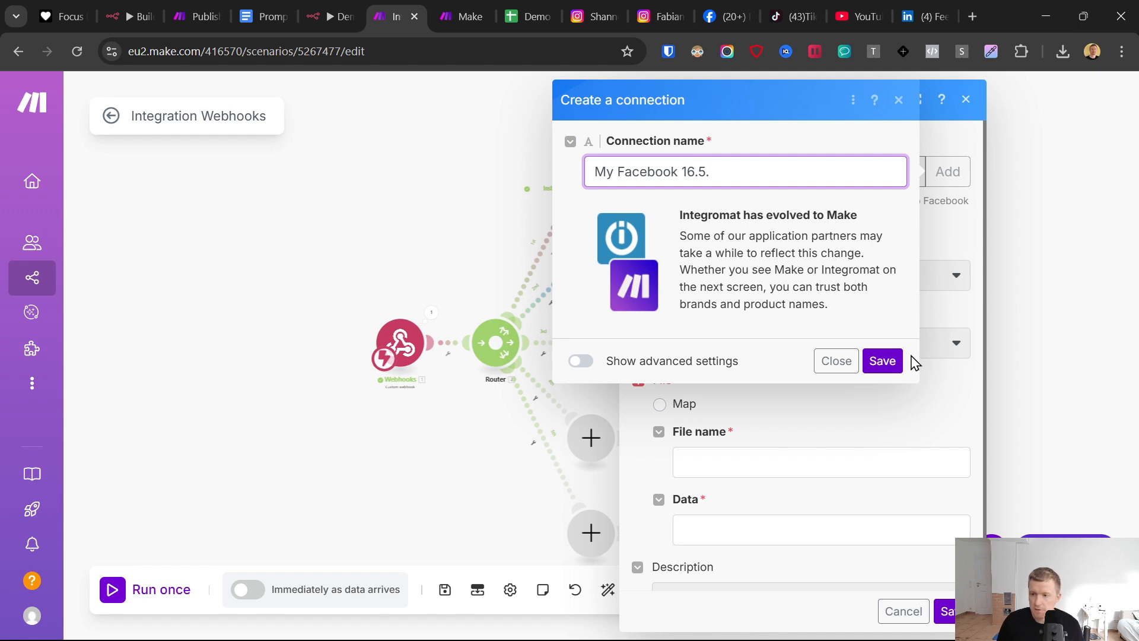
left_click(882, 361)
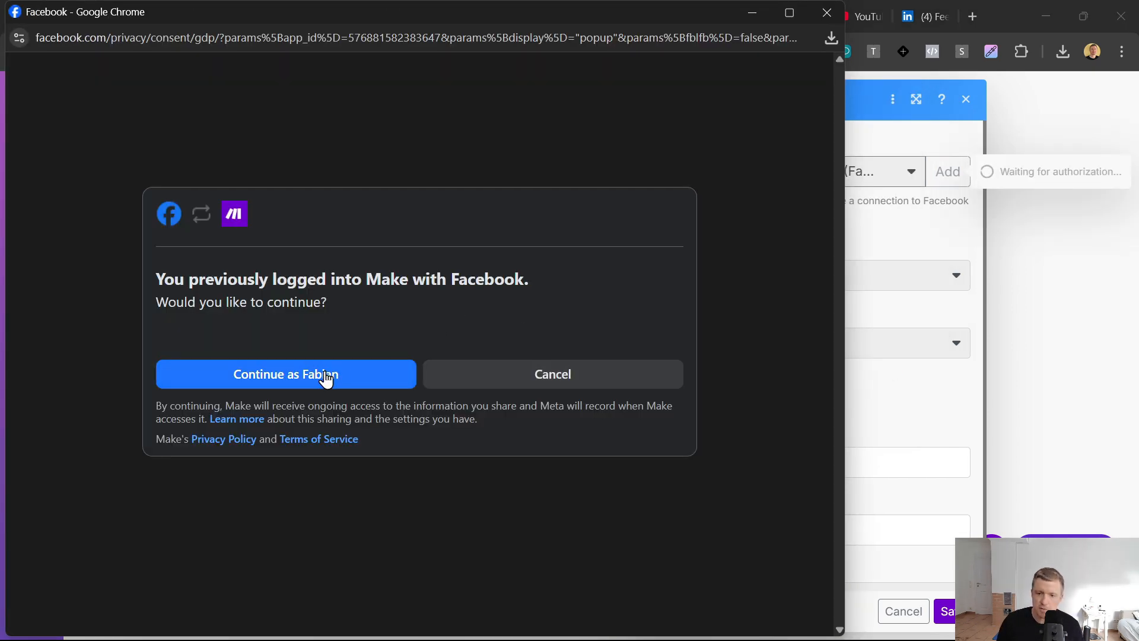
left_click(337, 376)
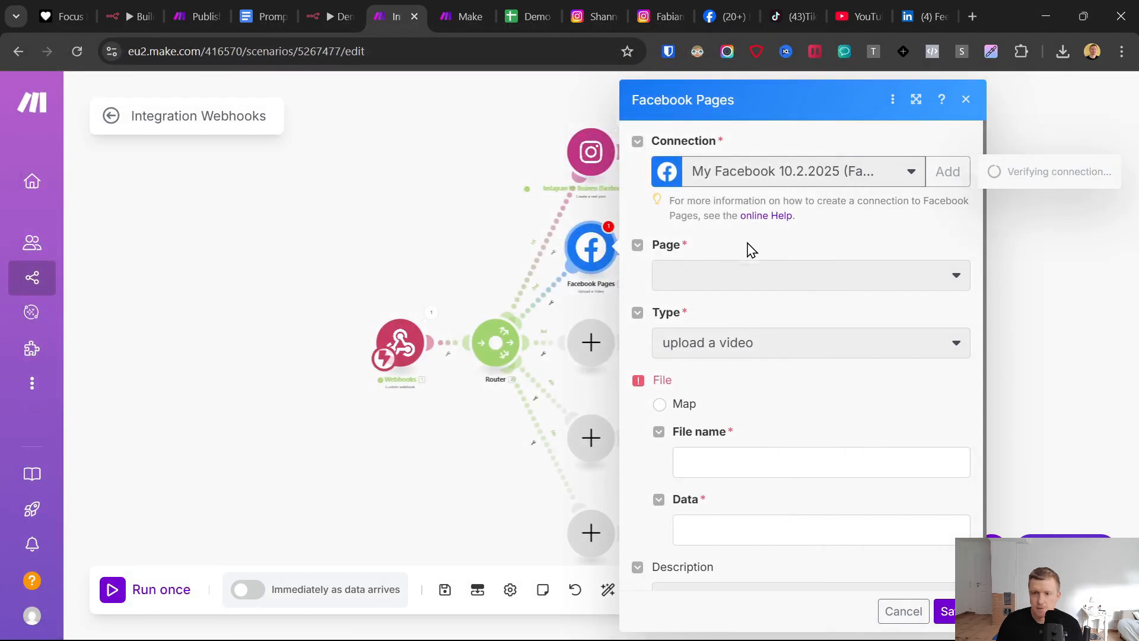
- Select the demo page as the Facebook Pages target and set the type to "download a video from URL"
left_click(728, 276)
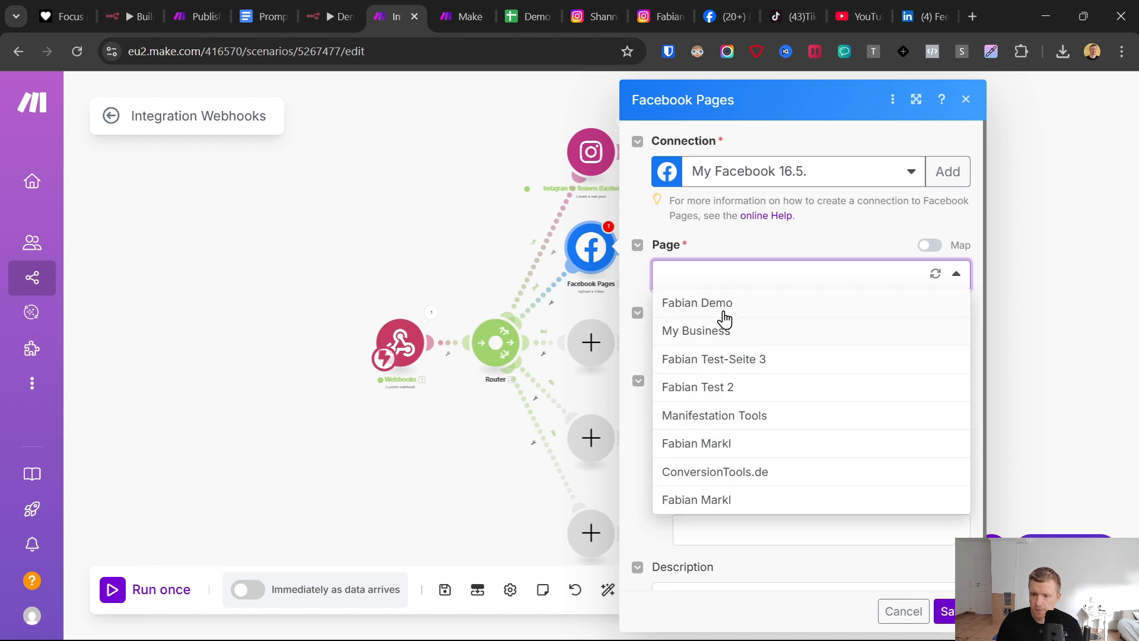
left_click(724, 315)
left_click(816, 351)
left_click(742, 400)
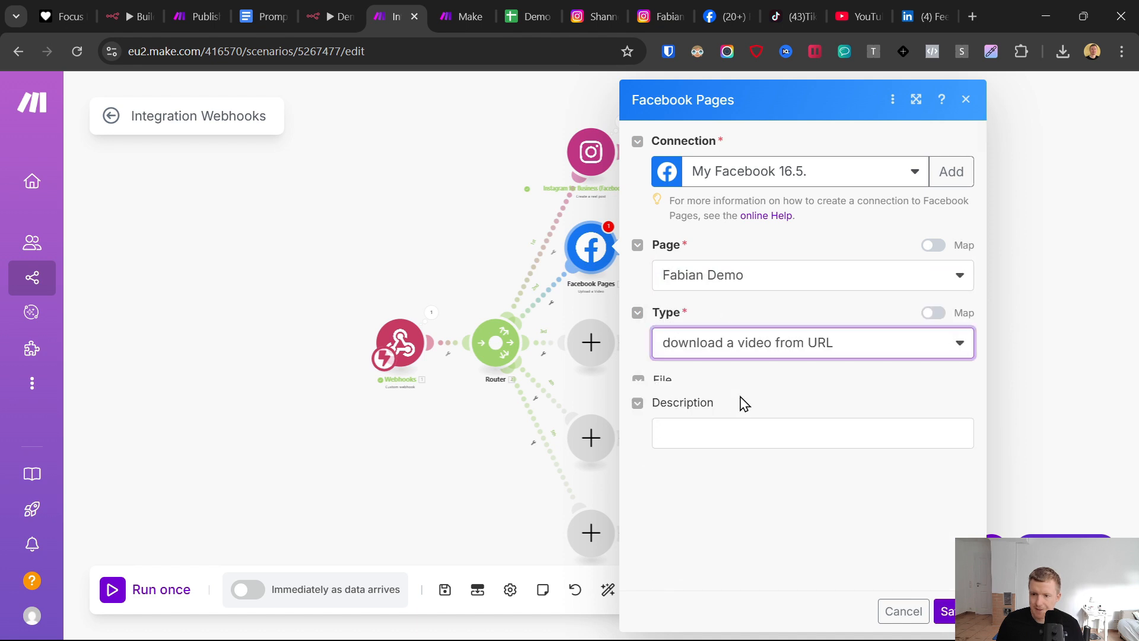
- Map the webhook's Video URL to the URL and Caption Text to the description, and save the Facebook Pages module
left_click(740, 409)
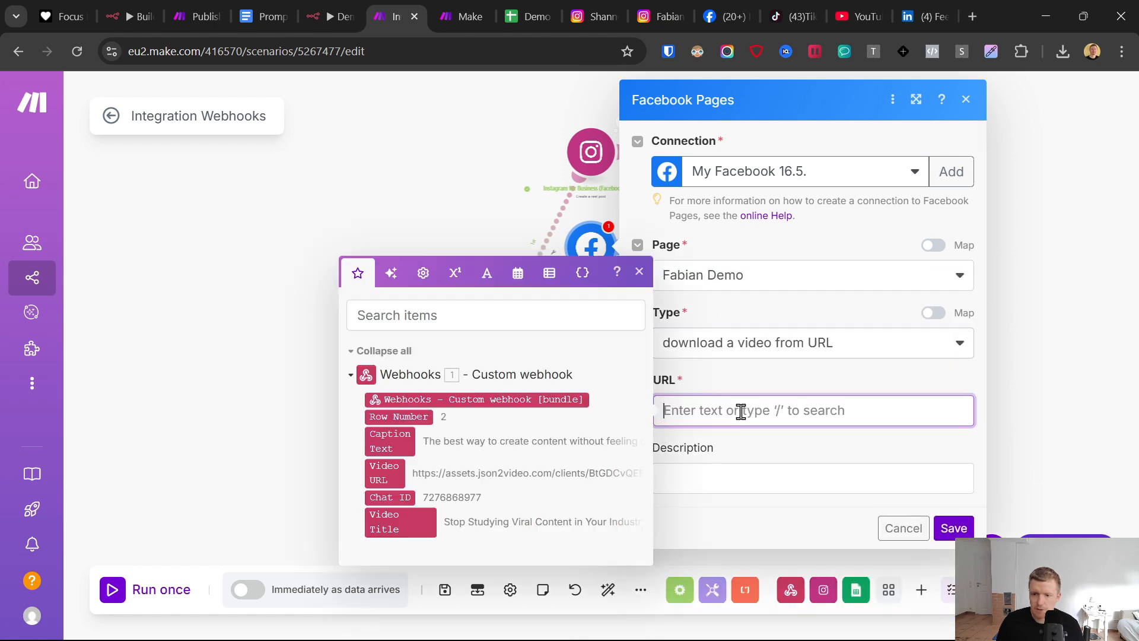
left_click(377, 472)
left_click(716, 470)
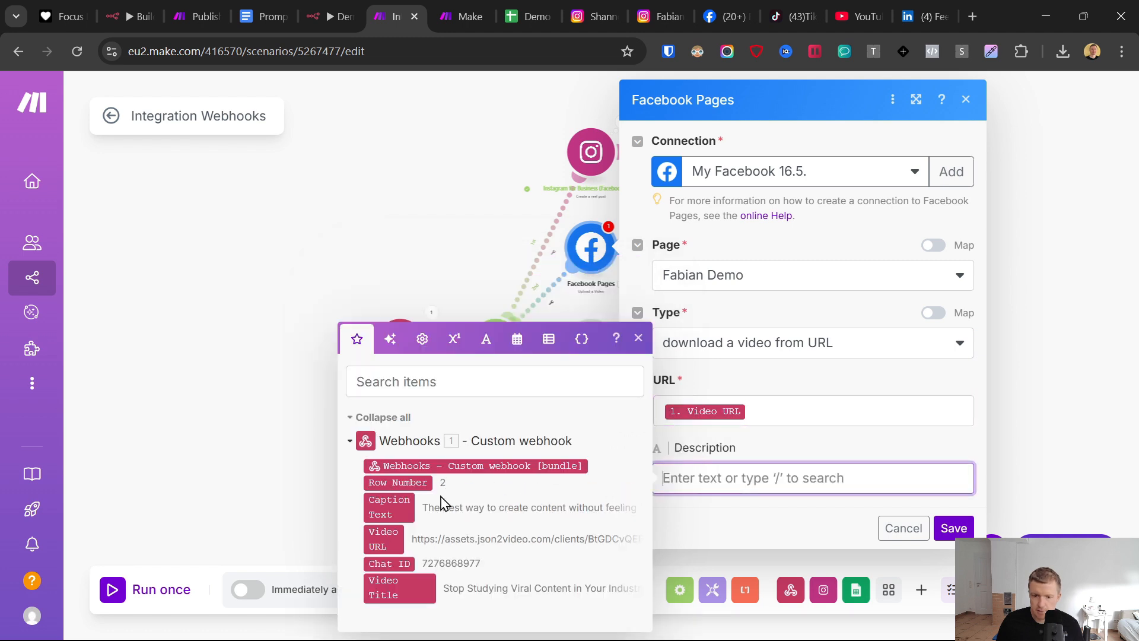
left_click(382, 505)
left_click(952, 528)
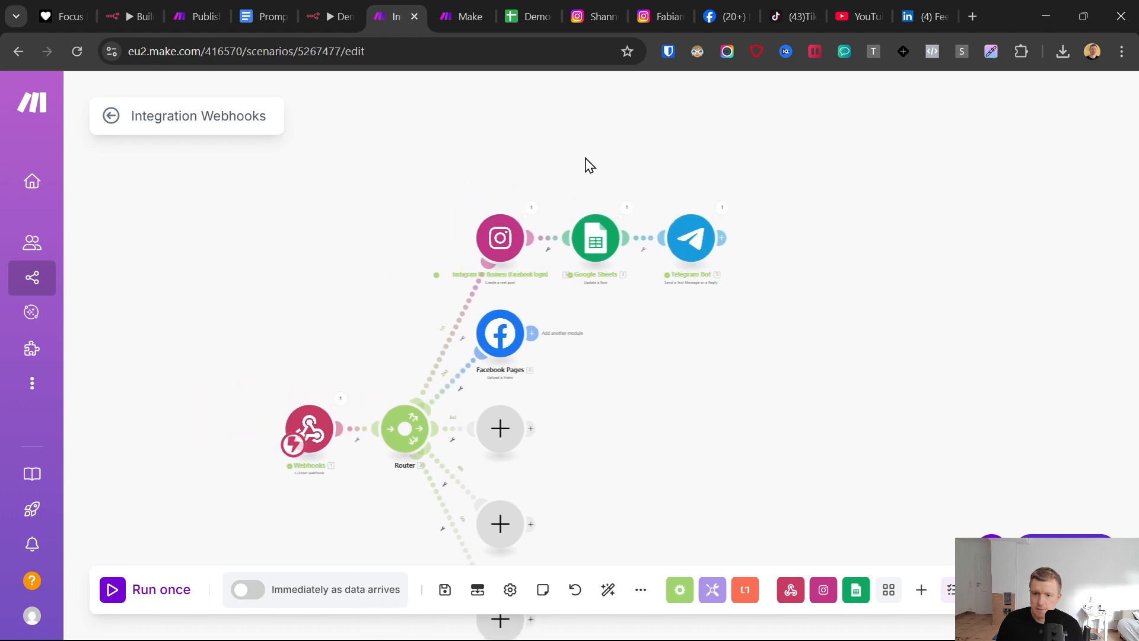
- Copy the Google Sheets and Telegram Bot modules from the Instagram branch and paste them behind the Facebook Pages module
left_click_drag(568, 163, 766, 314)
right_click(713, 248)
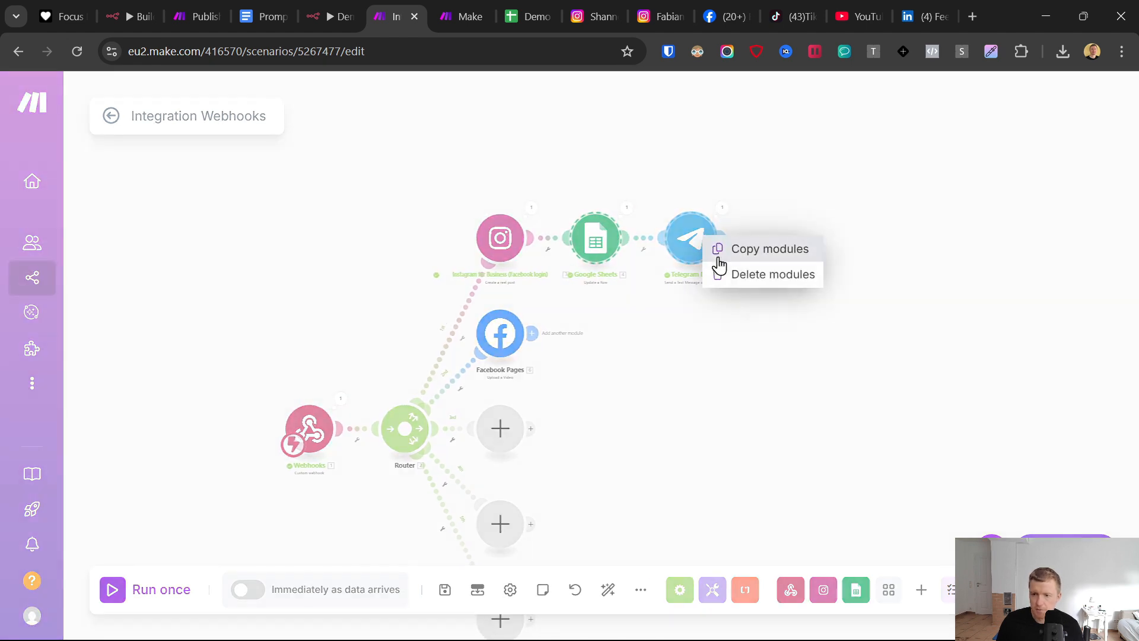
left_click(747, 248)
right_click(637, 337)
left_click(671, 374)
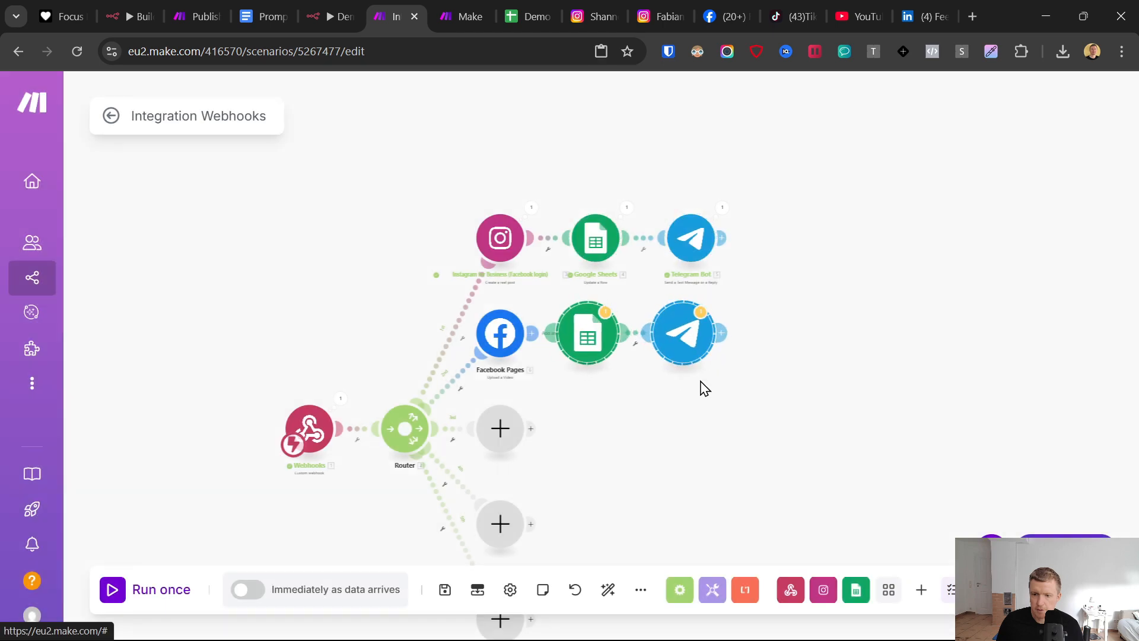
- Replace "Instagram" with "Facebook" in the copied Telegram Bot module's message text and save it
left_click(679, 333)
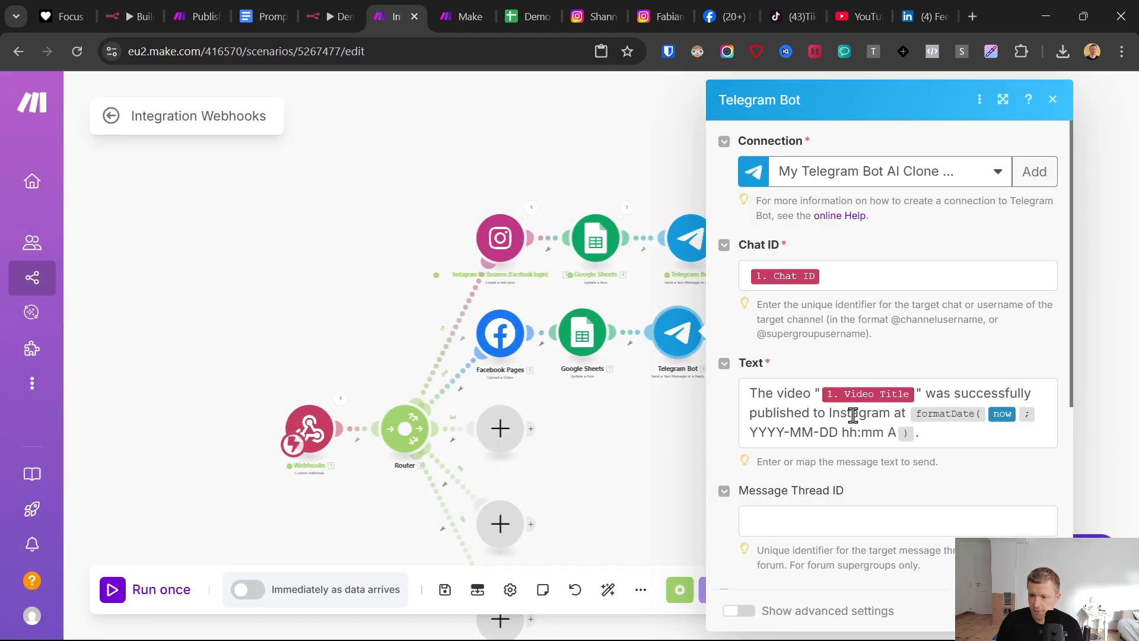
double_click(852, 414)
type("Facebook")
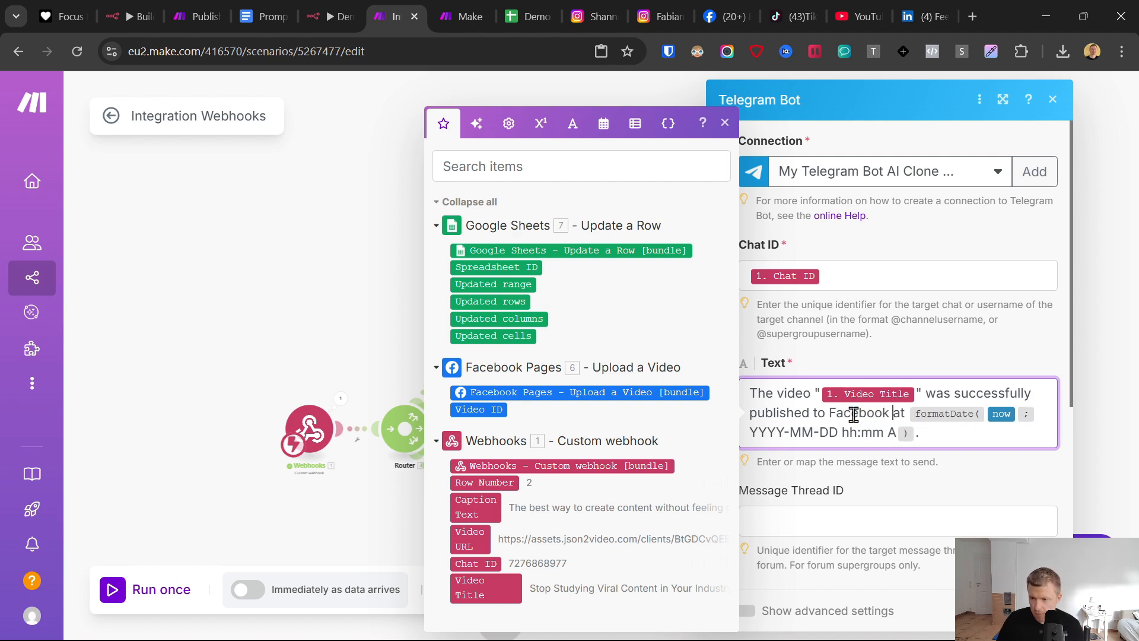
left_click(1038, 611)
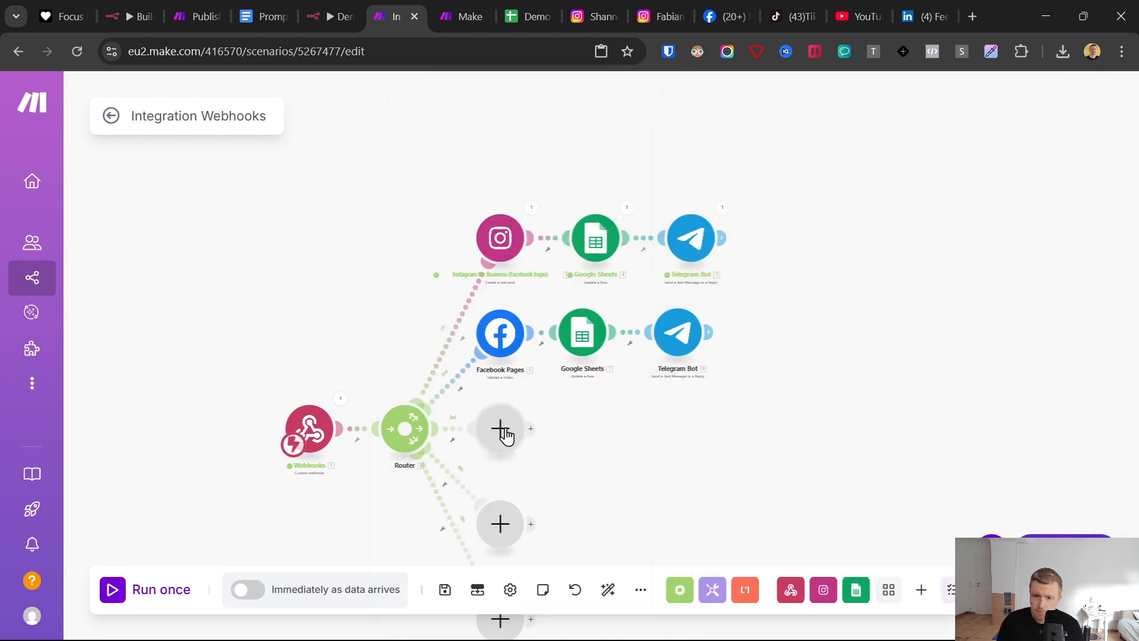
- Add an HTTP "Get a file" module to the router's third branch with the webhook's Video URL as its URL, and save it
left_click(528, 343)
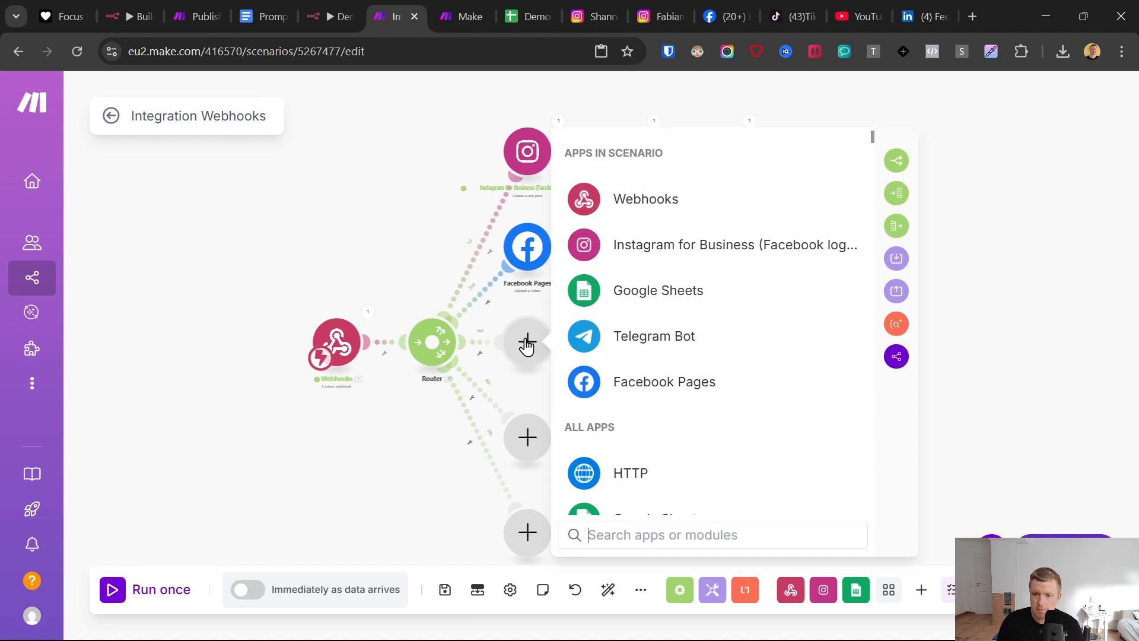
left_click(617, 482)
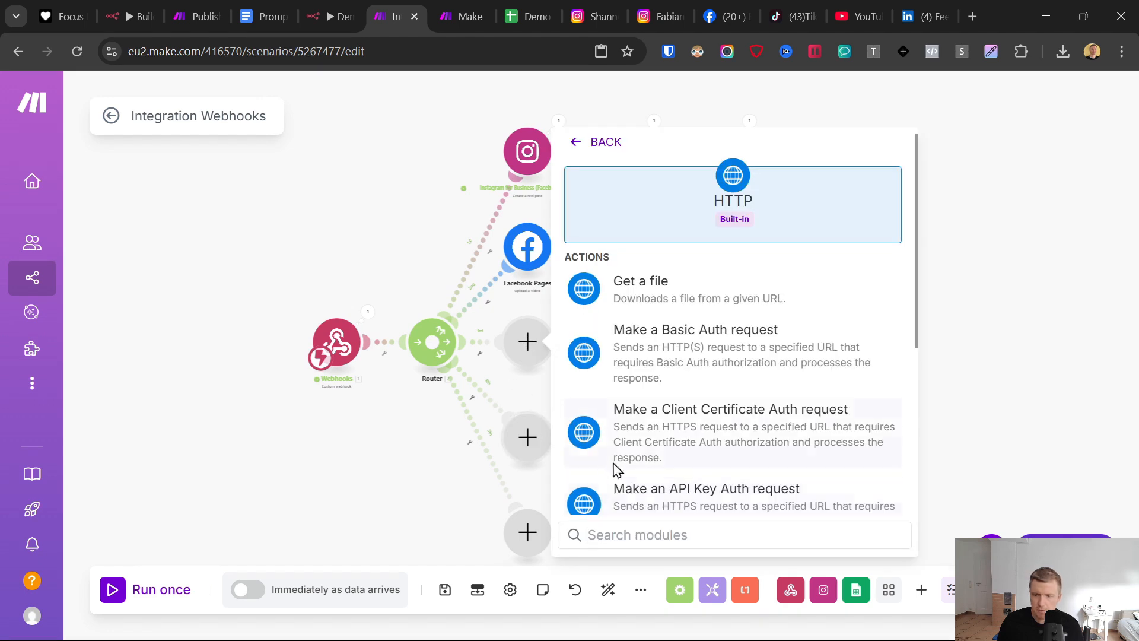
left_click(614, 283)
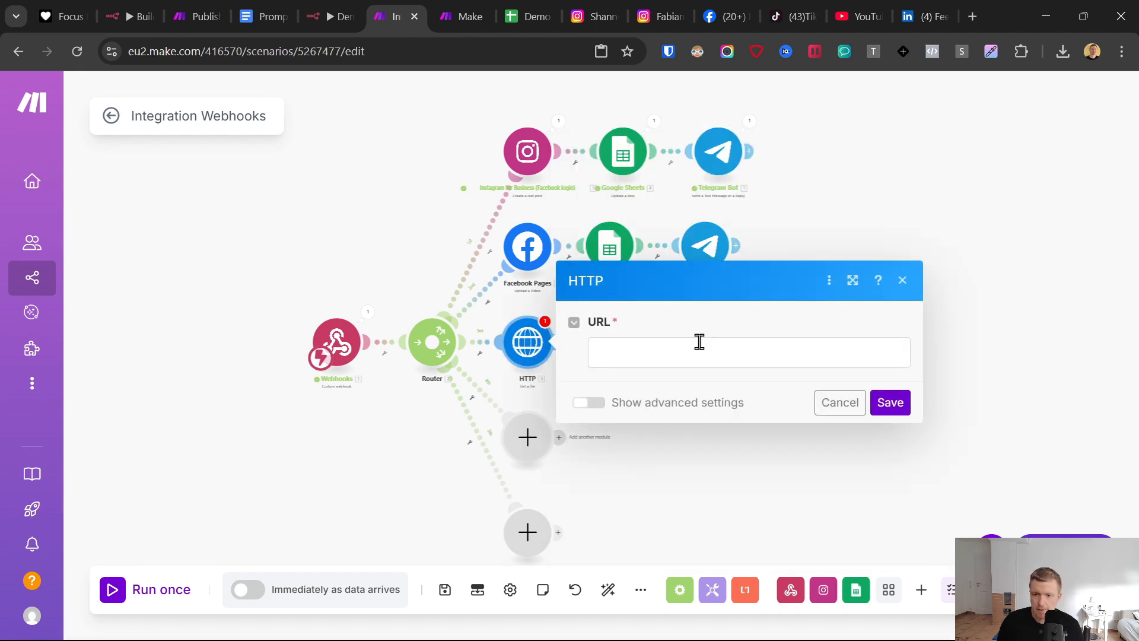
left_click(700, 343)
left_click(312, 415)
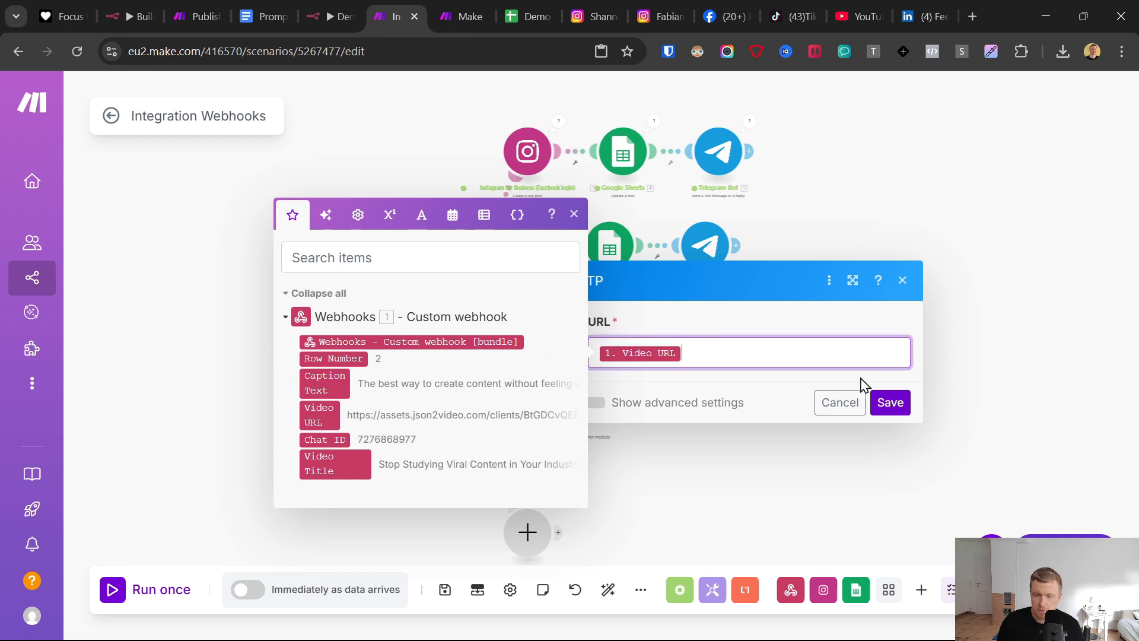
left_click(890, 402)
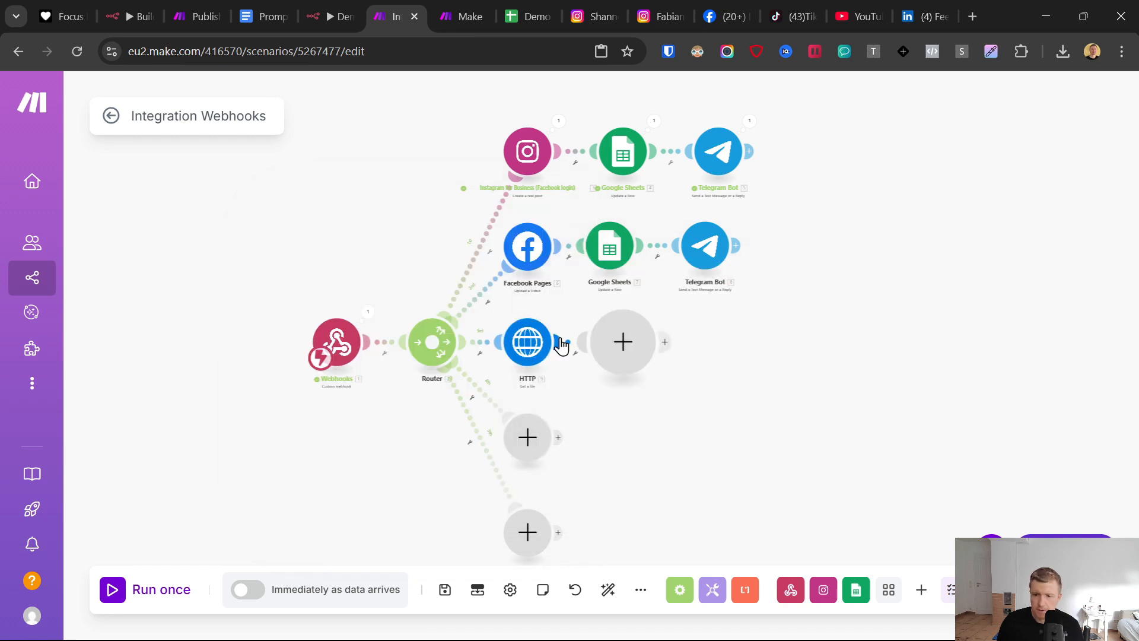
- Add a YouTube "Upload a Video" module after the HTTP module
left_click(623, 341)
type("y")
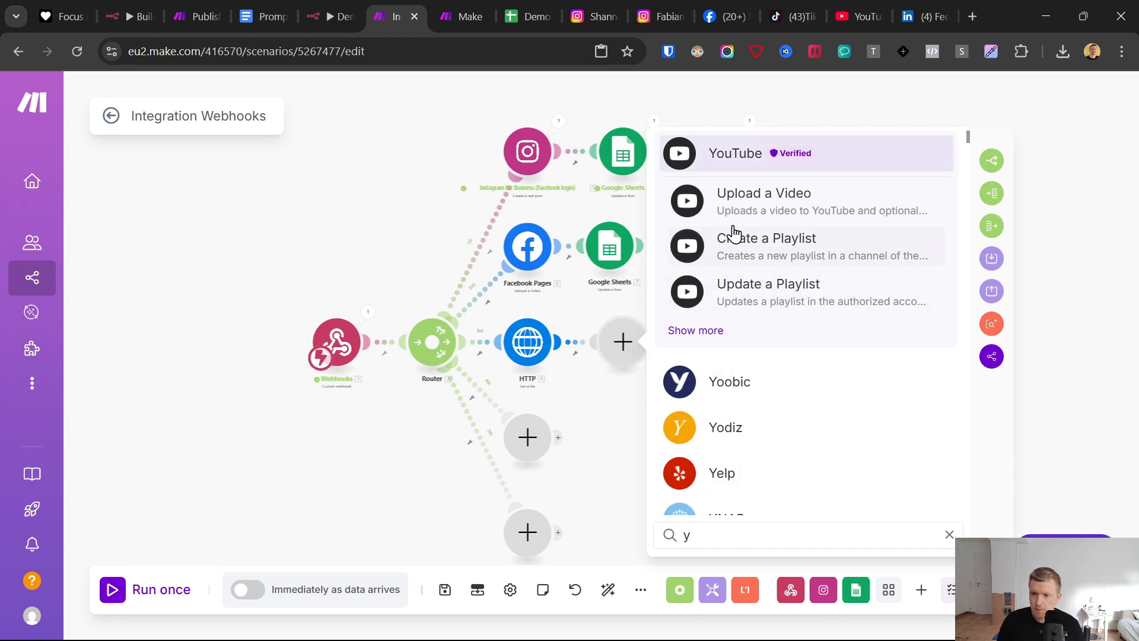
left_click(747, 199)
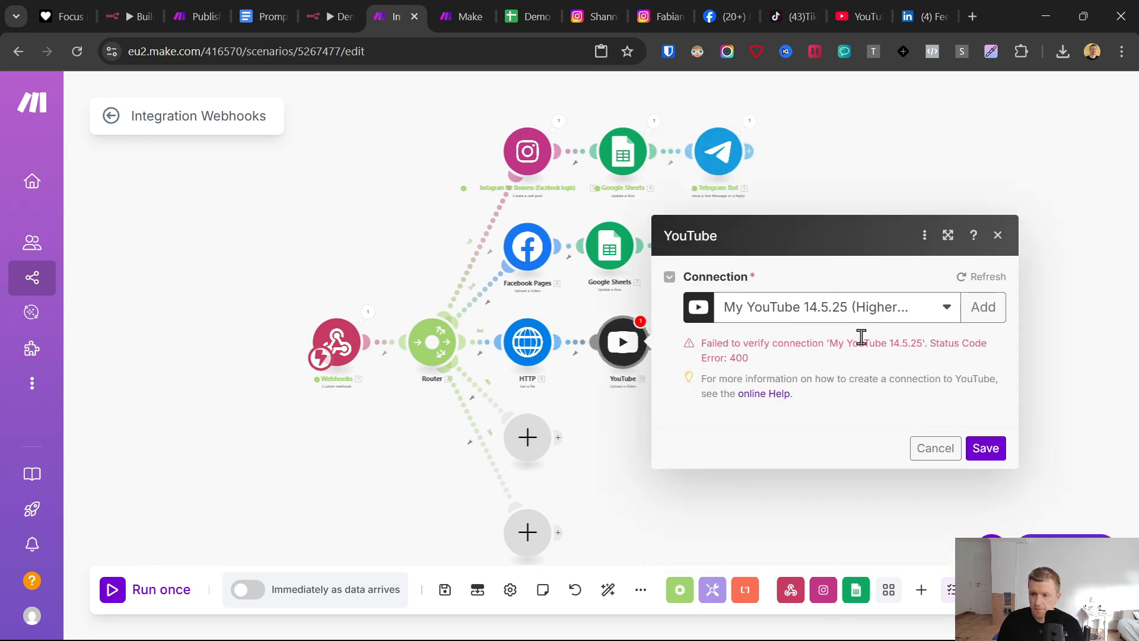
- Create a YouTube connection named "My YouTube 16.5.", accept the terms, authorize it with the Google account and brand channel, and save the module
left_click(978, 315)
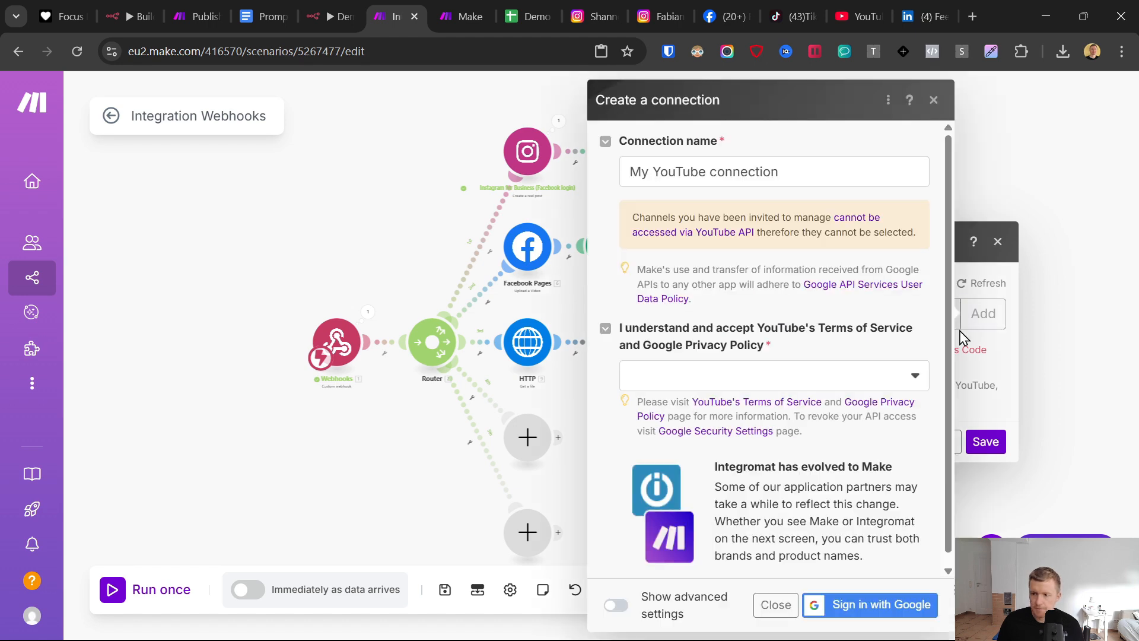
left_click(659, 379)
left_click(667, 404)
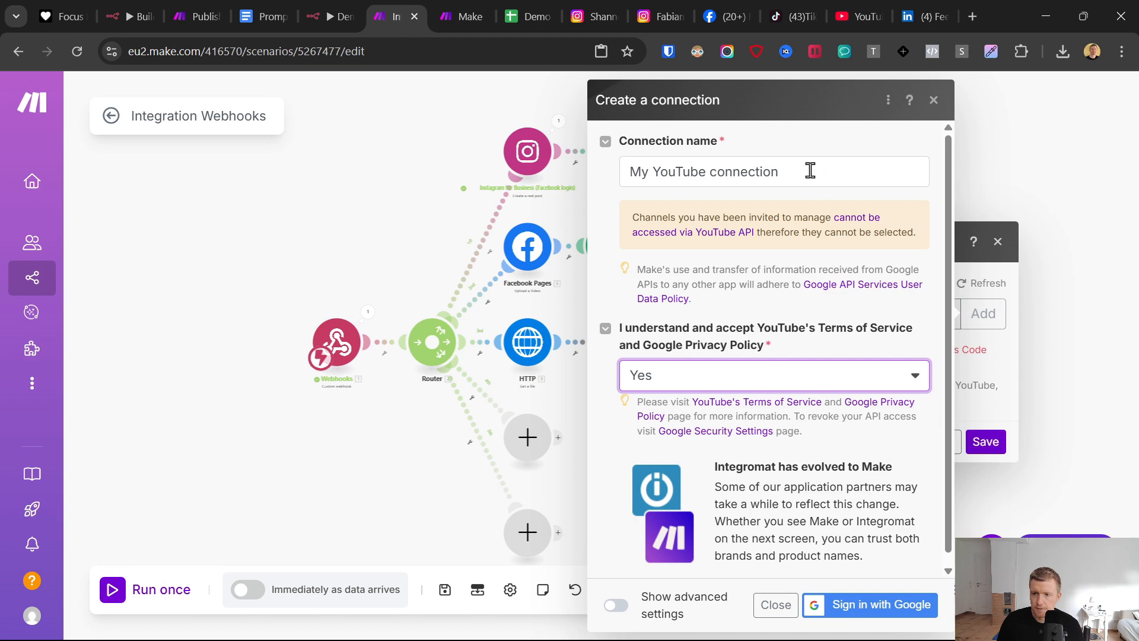
left_click_drag(810, 170, 709, 171)
key("BackSpace")
type("16.5.")
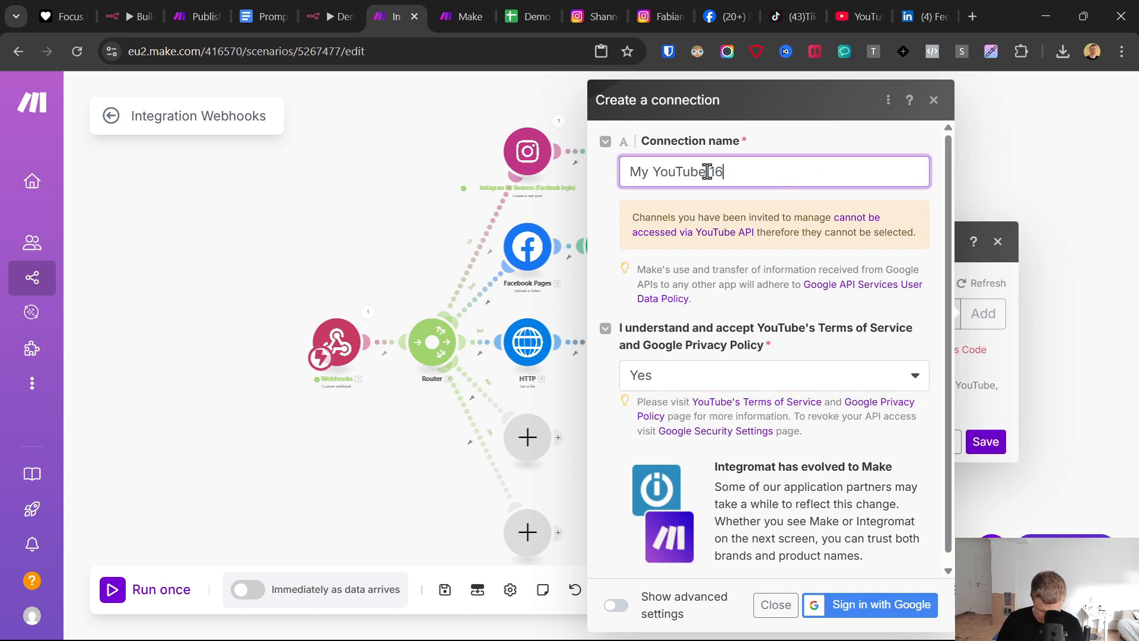
left_click(872, 605)
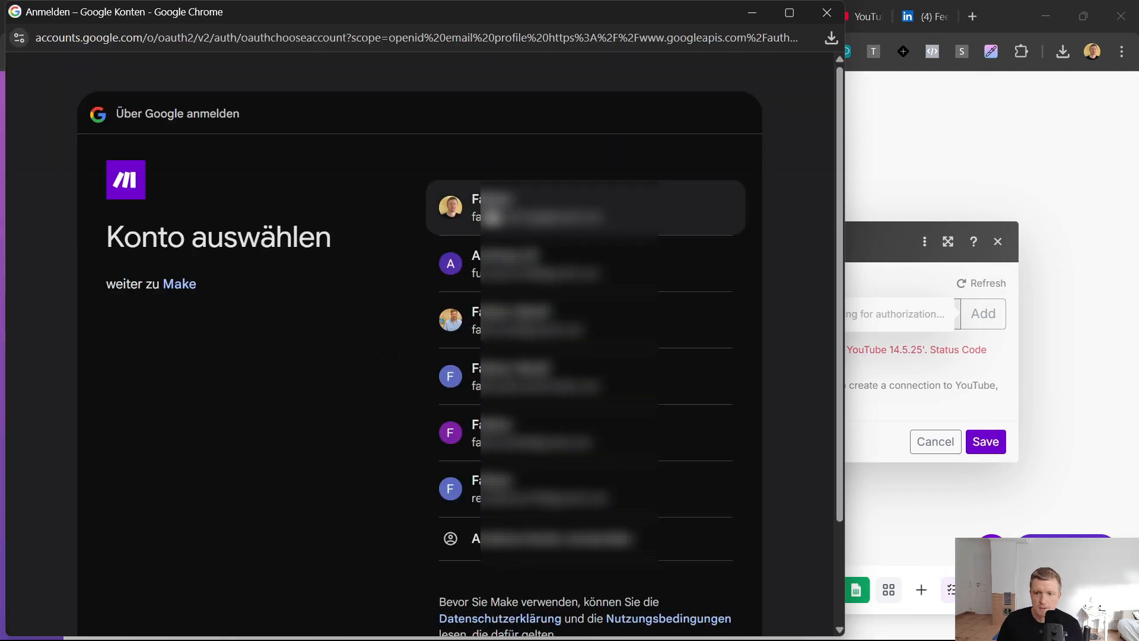
left_click(498, 211)
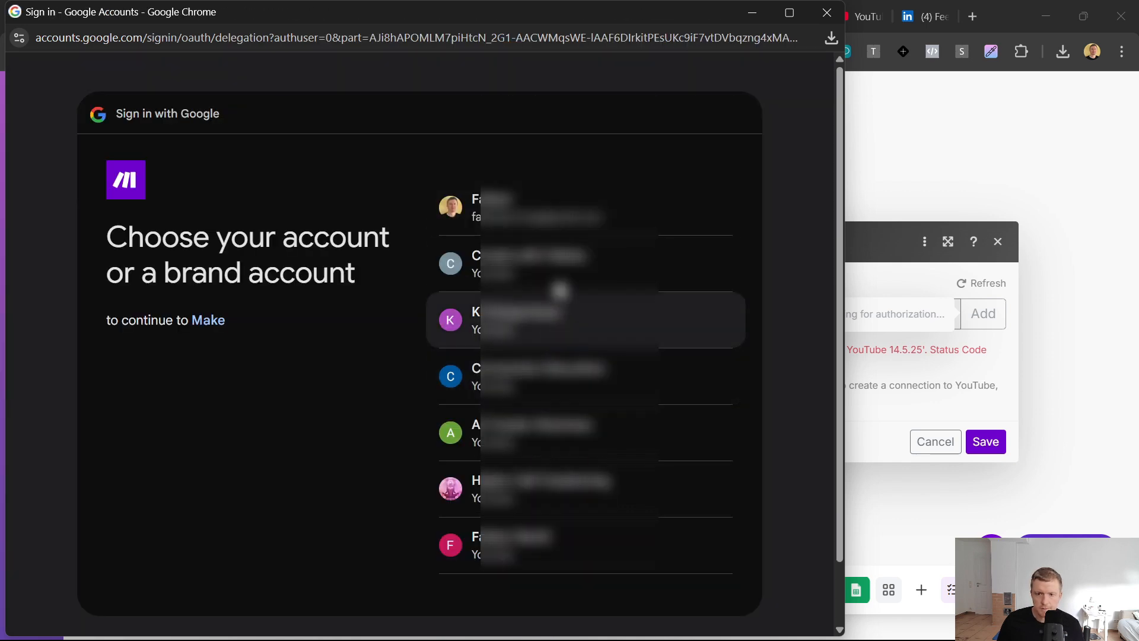
left_click(513, 492)
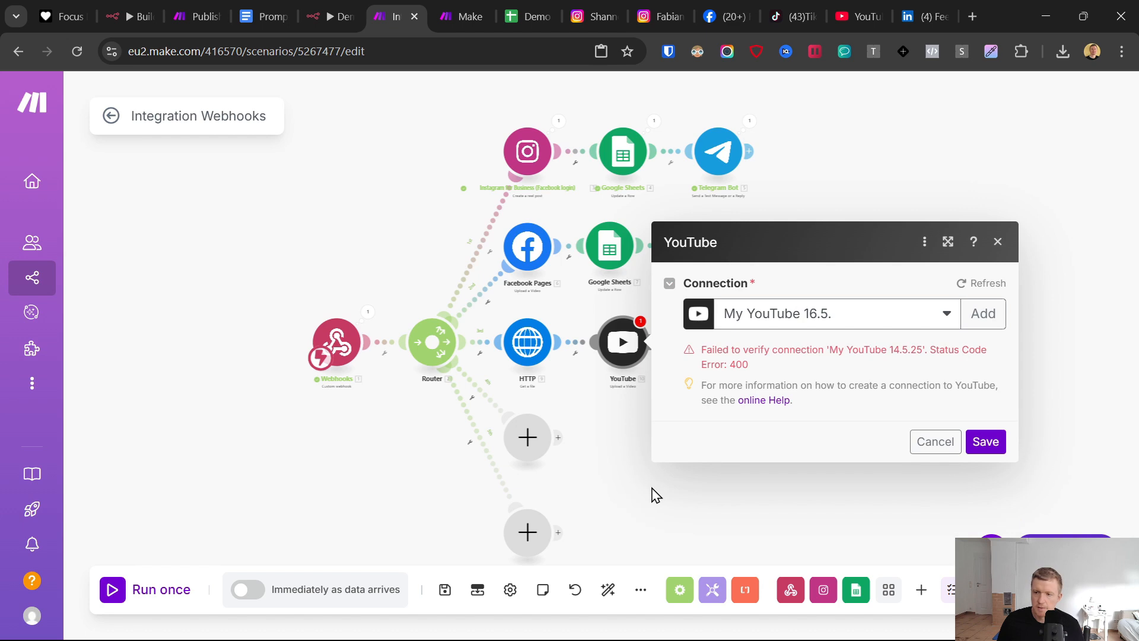
left_click(985, 442)
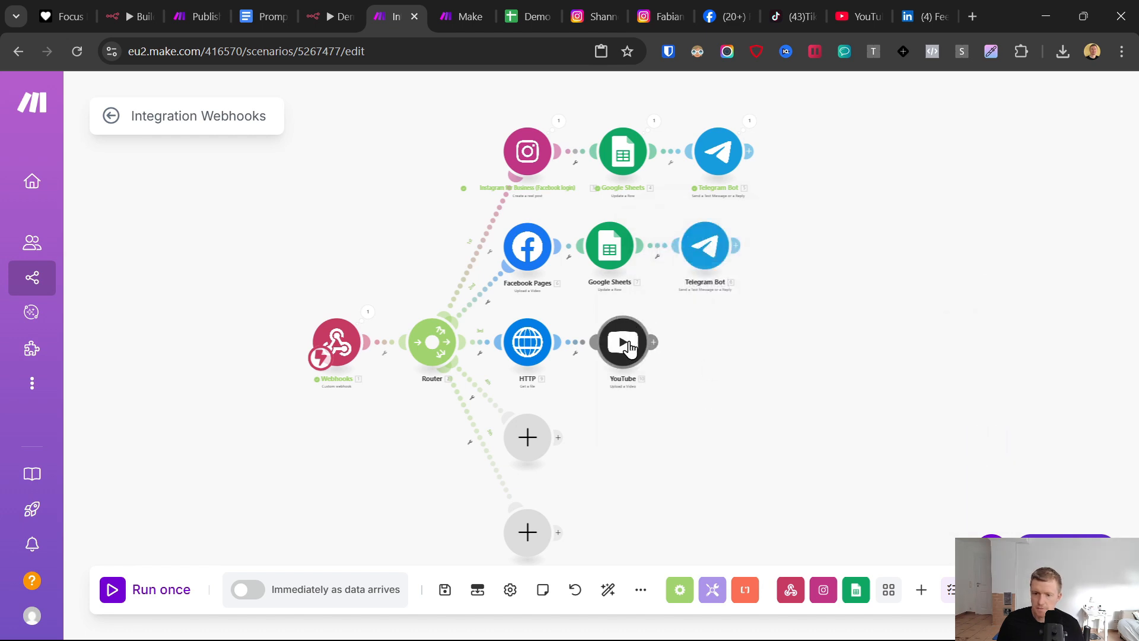
- Reopen the YouTube module and map the webhook's Video Title to the title
left_click(623, 342)
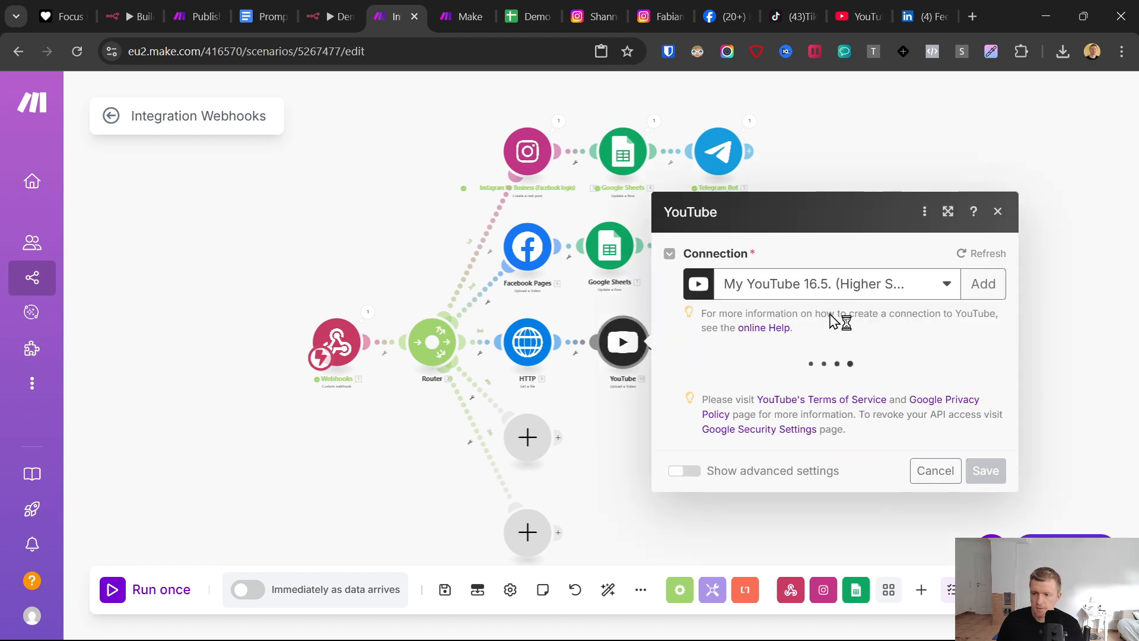
left_click(738, 328)
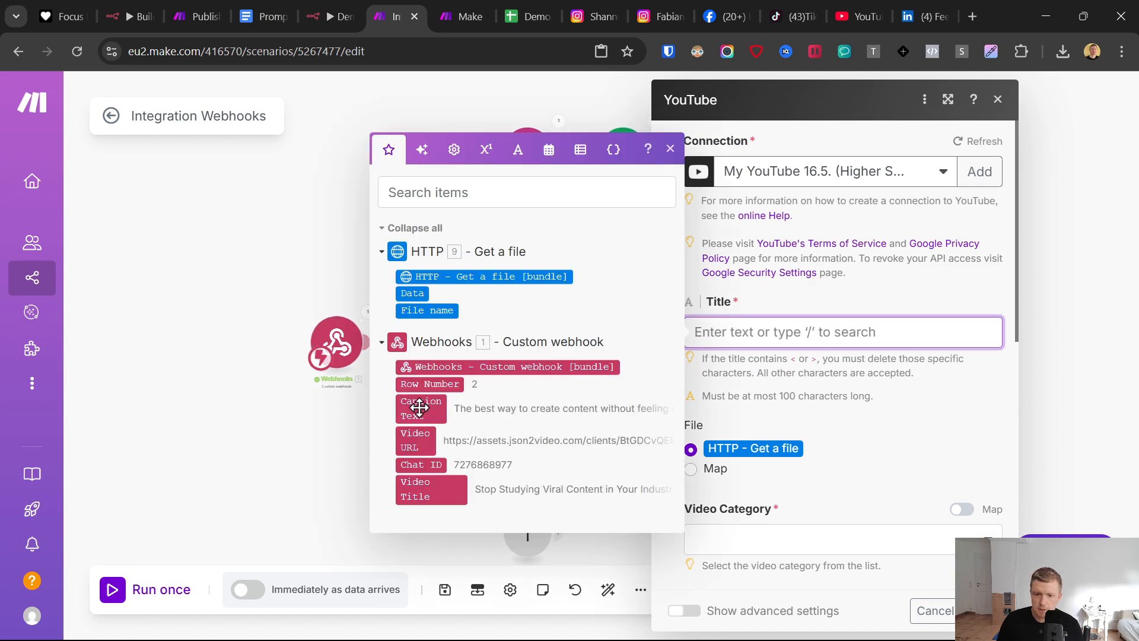
left_click(414, 489)
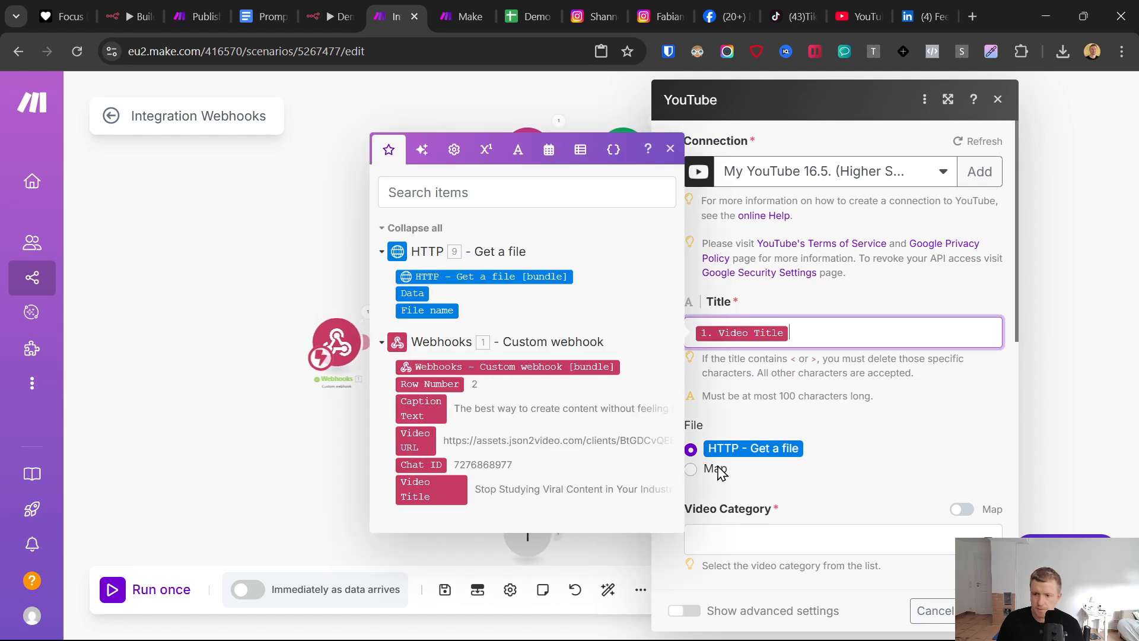
- Set the YouTube module's video category to People & Blogs and its privacy status to Public
left_click(874, 431)
scroll(877, 425, "down", 3)
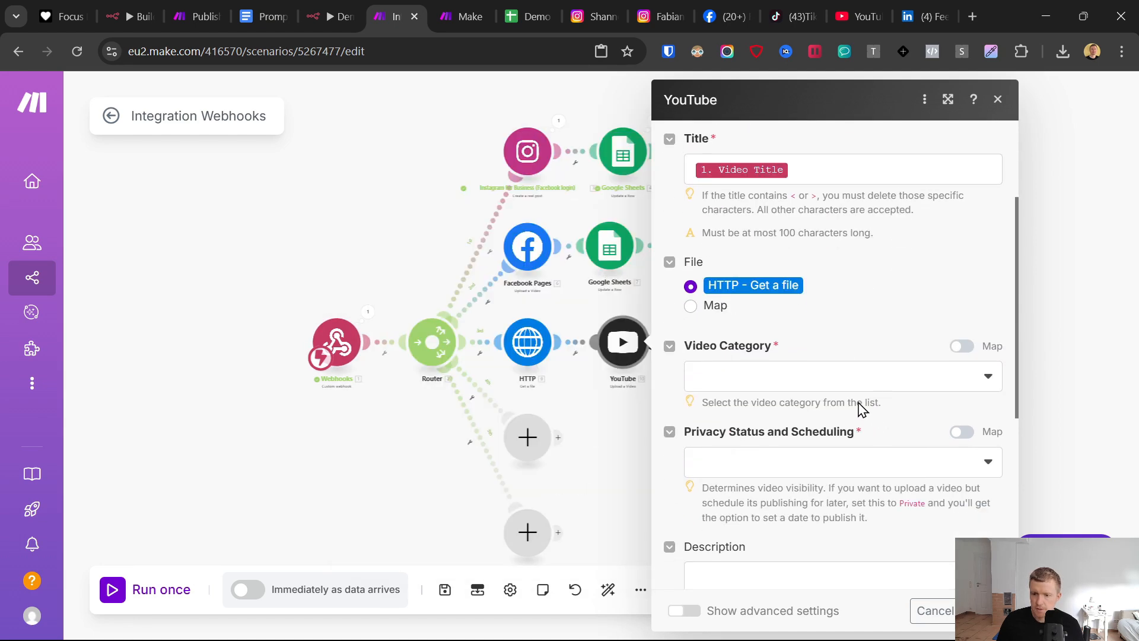
left_click(773, 389)
scroll(801, 492, "down", 3)
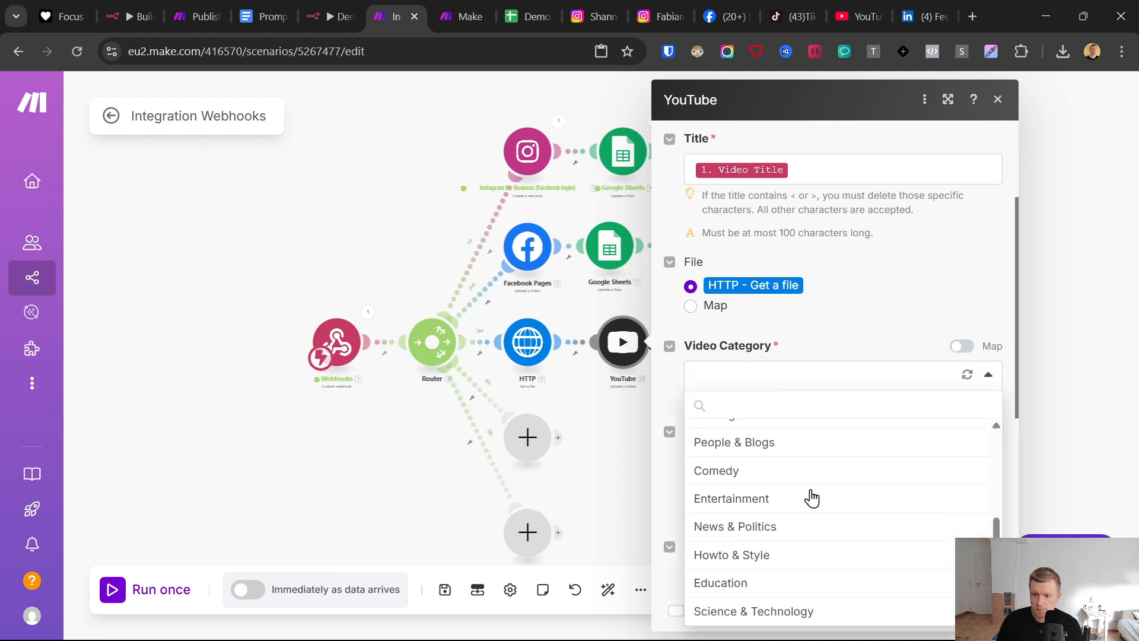
left_click(774, 448)
left_click(757, 459)
left_click(735, 511)
- Map the webhook's Caption Text to the YouTube video's description and save the module
scroll(748, 463, "down", 3)
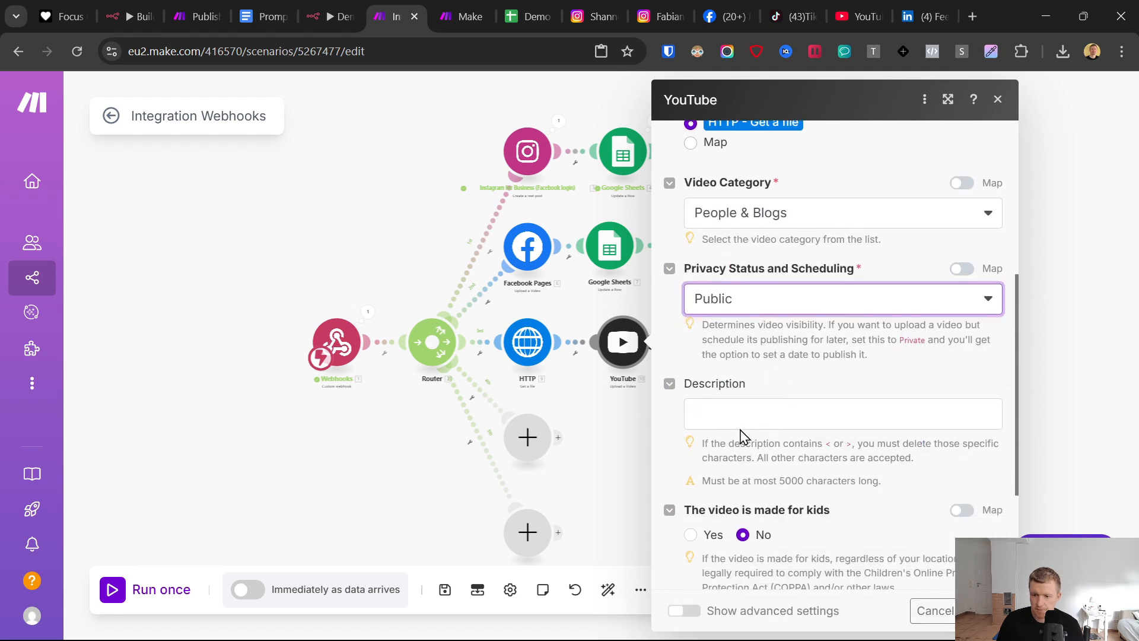
left_click(741, 429)
left_click(418, 489)
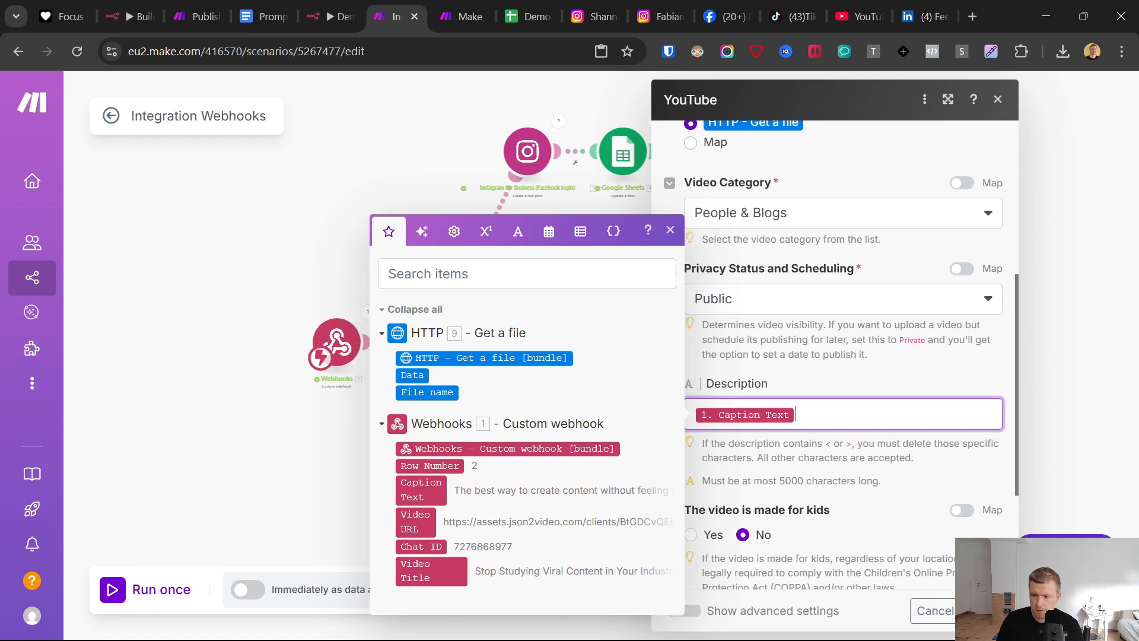
key("Escape")
left_click(621, 344)
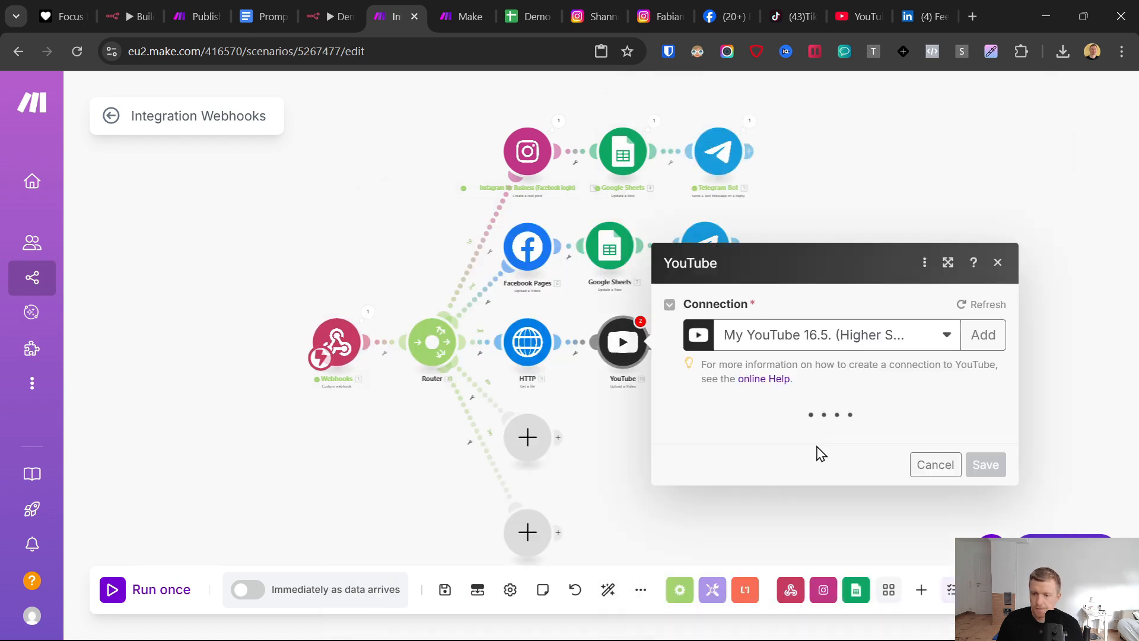
left_click(986, 610)
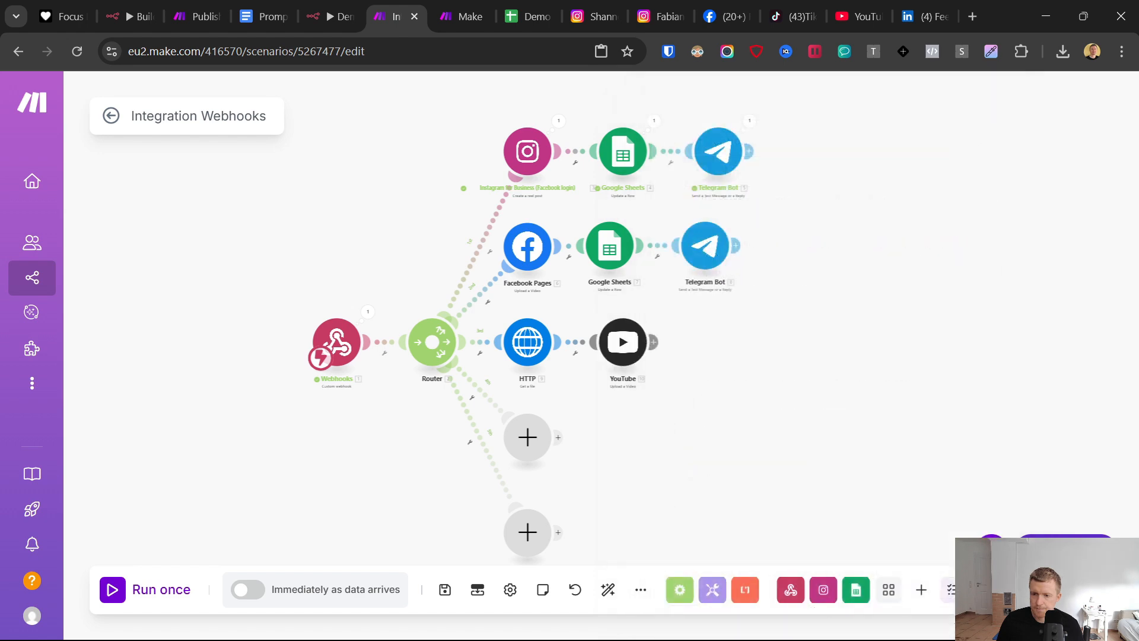
- Copy the Facebook branch's Google Sheets and Telegram Bot modules and attach the pasted pair after the YouTube module
left_click_drag(927, 248, 754, 262)
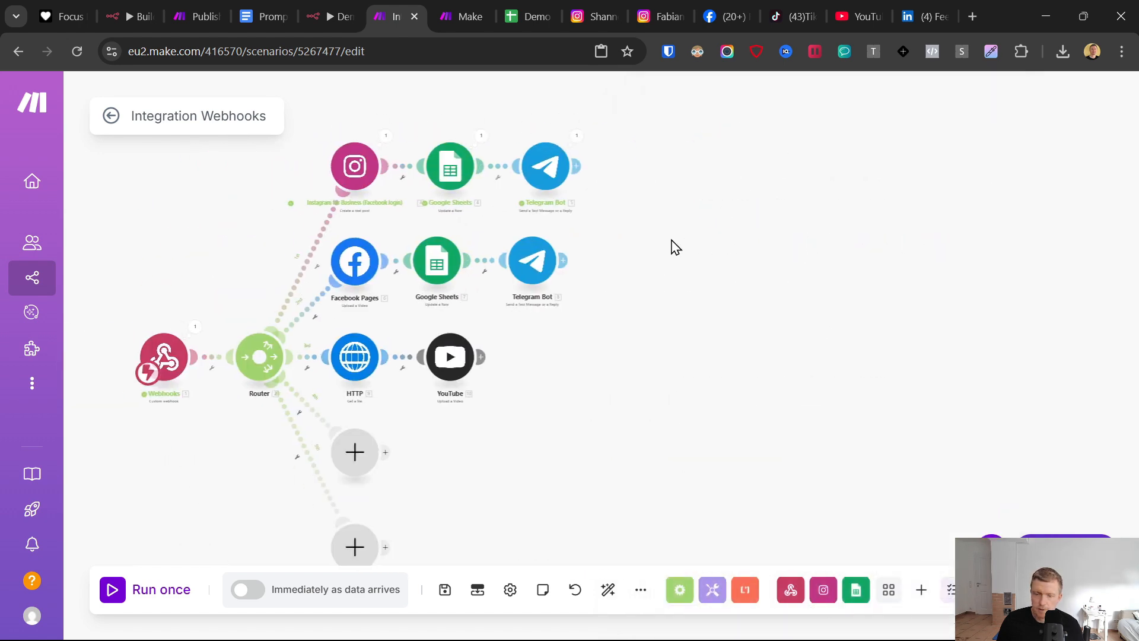
left_click_drag(552, 268, 411, 292)
right_click(451, 272)
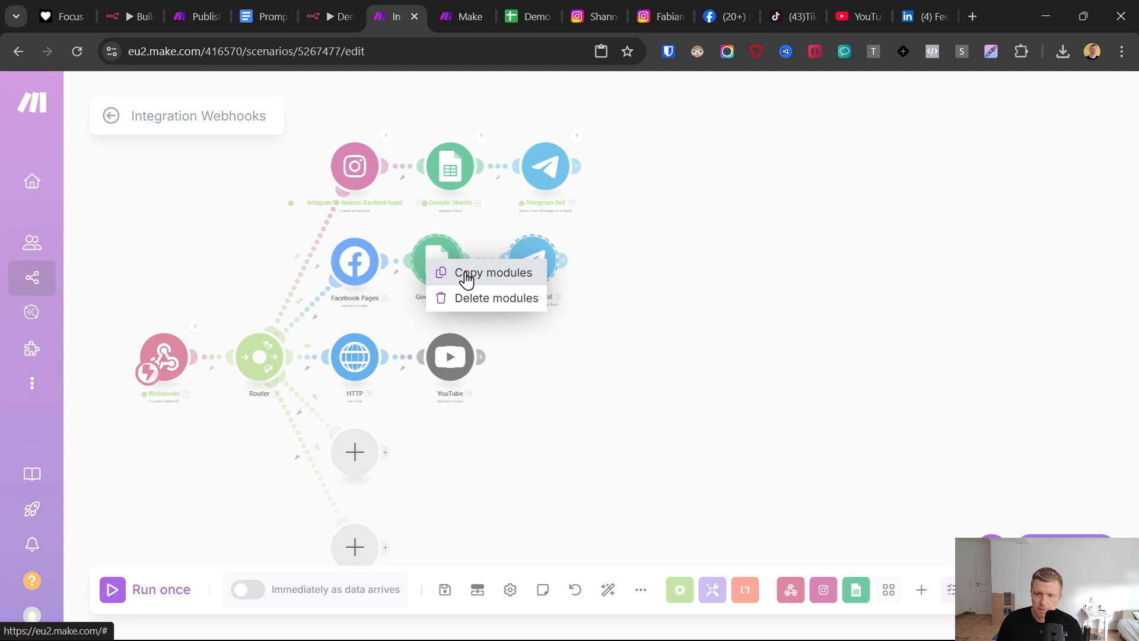
left_click(467, 277)
right_click(516, 353)
left_click(569, 386)
left_click_drag(551, 376, 555, 362)
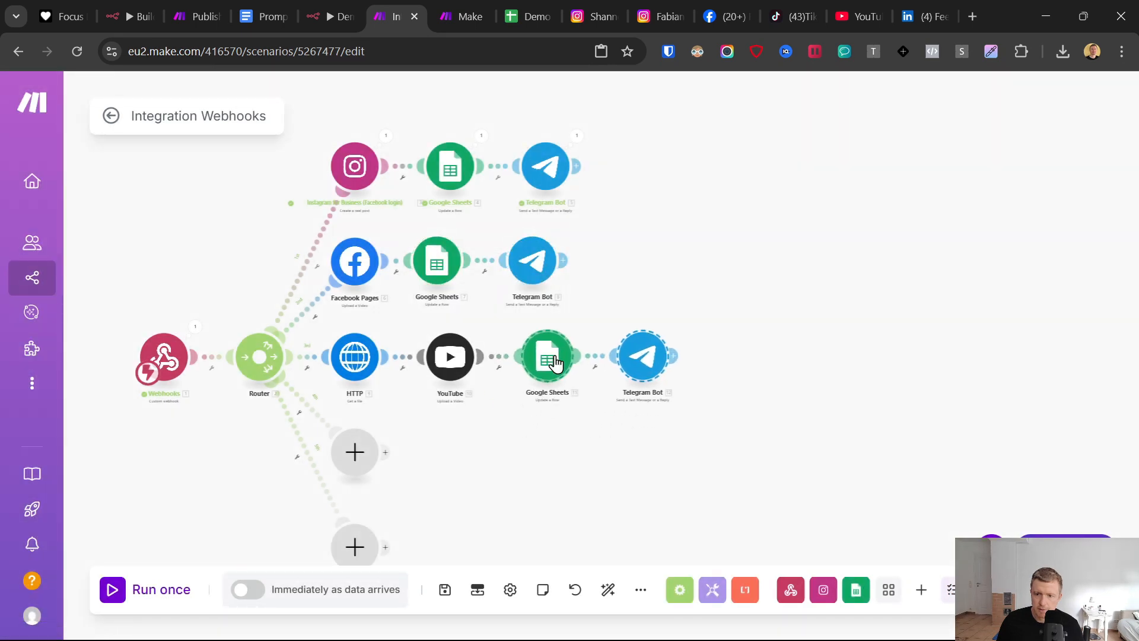
- Replace Facebook with YouTube in the message text of the YouTube branch's Telegram Bot module and save it
left_click(640, 359)
scroll(821, 411, "down", 5)
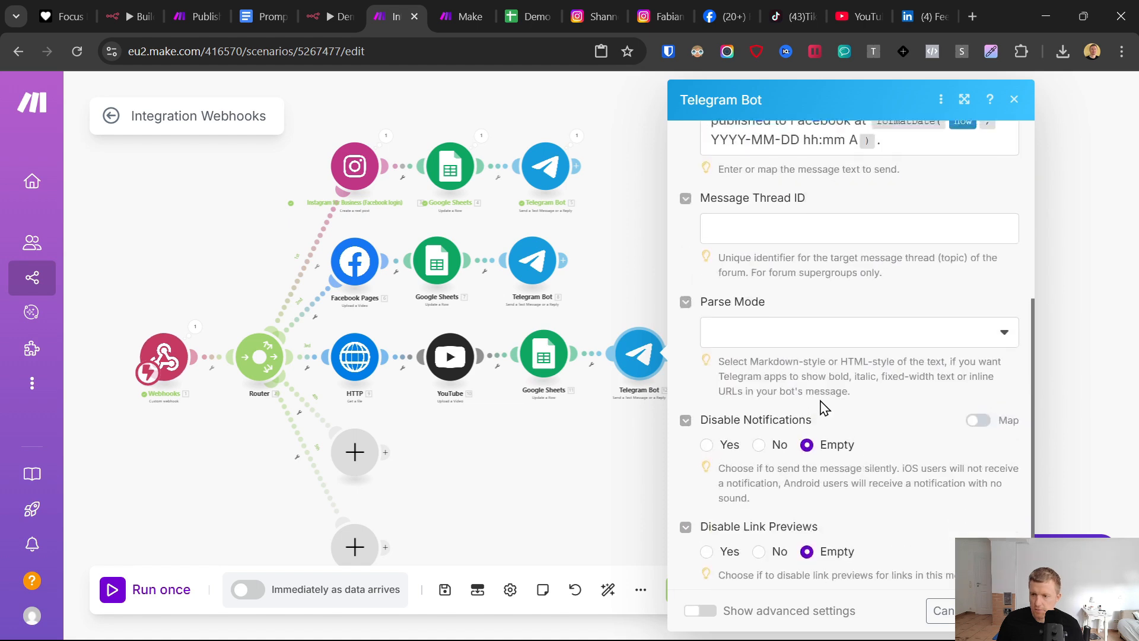
scroll(939, 254, "up", 3)
double_click(833, 279)
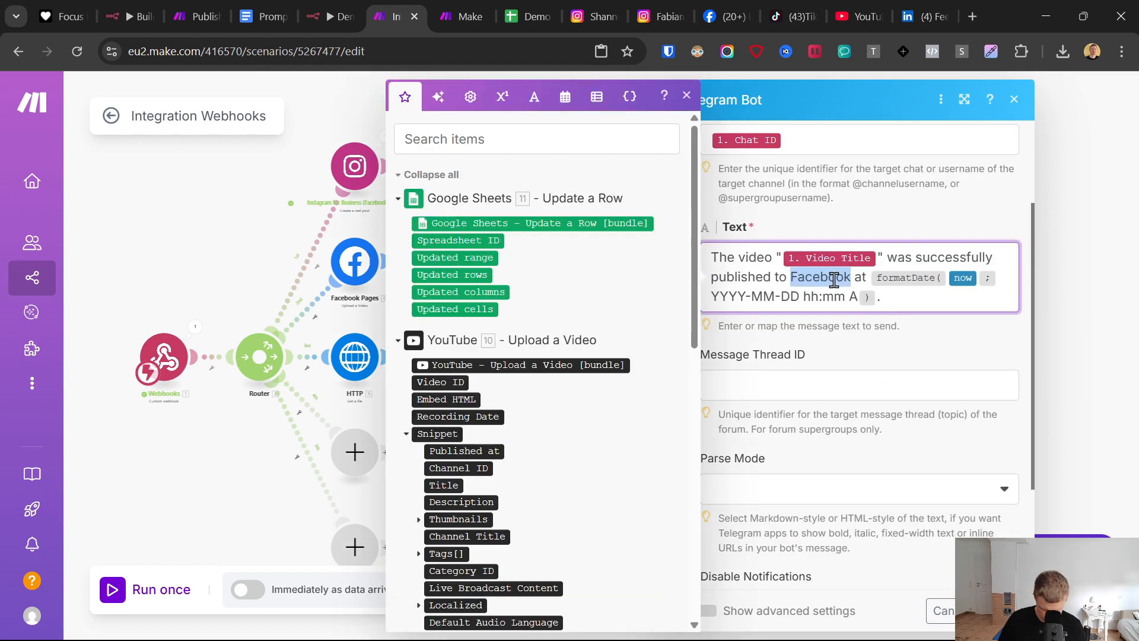
type("YouTube")
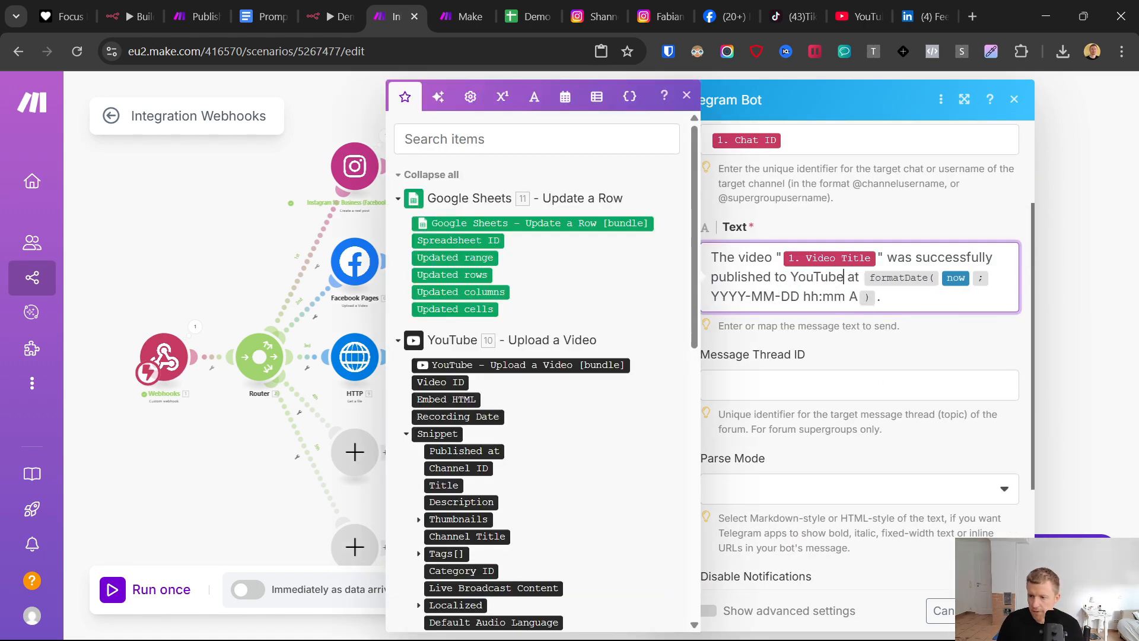
left_click(998, 610)
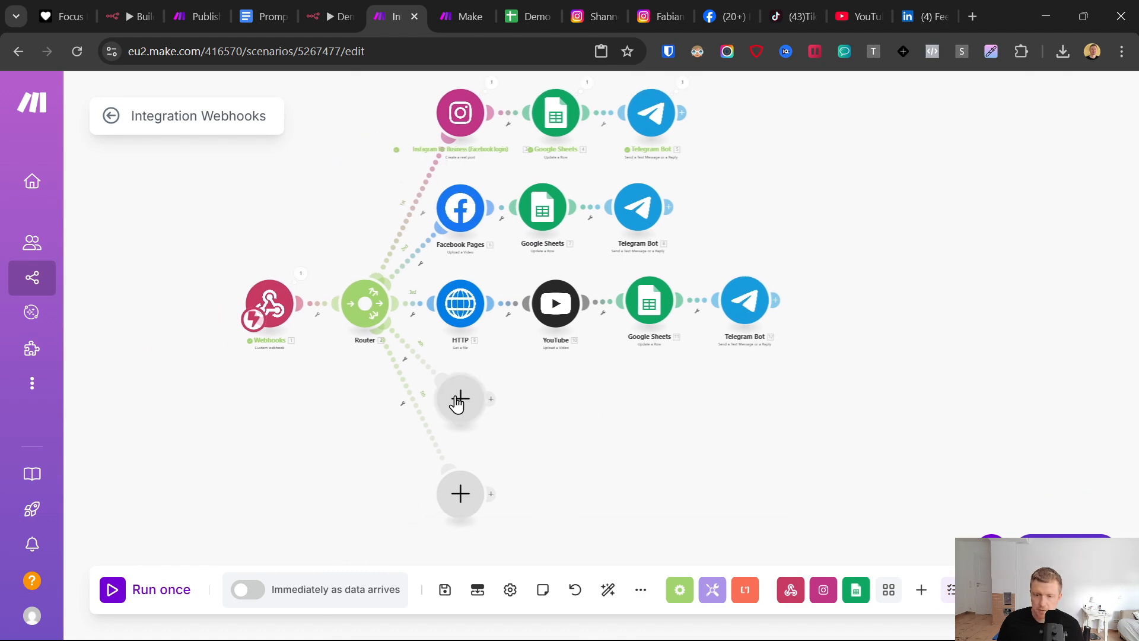
- Add an HTTP "Get a file" module to the router's fourth branch with the webhook's Video URL as its URL, and save it
left_click(457, 403)
left_click(545, 483)
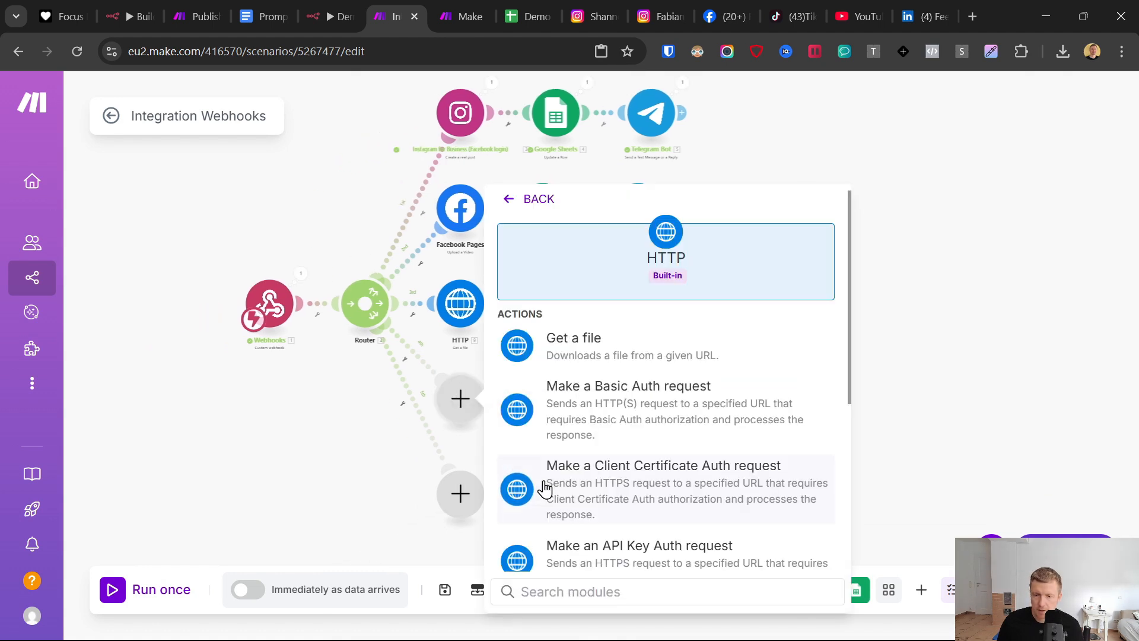
left_click(629, 337)
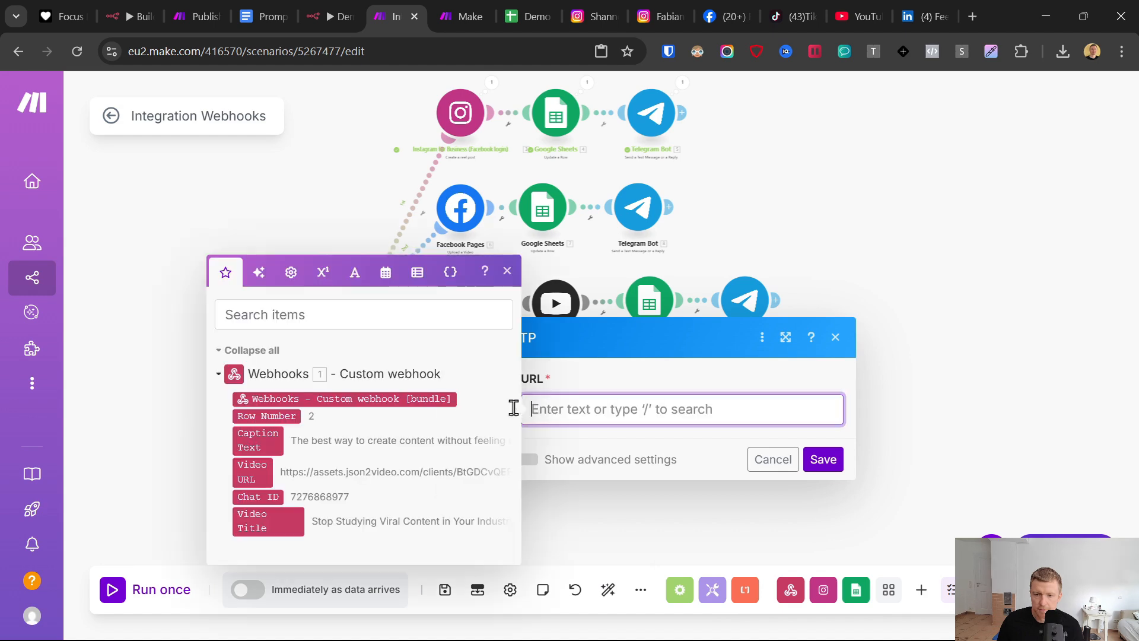
left_click(249, 455)
left_click(823, 459)
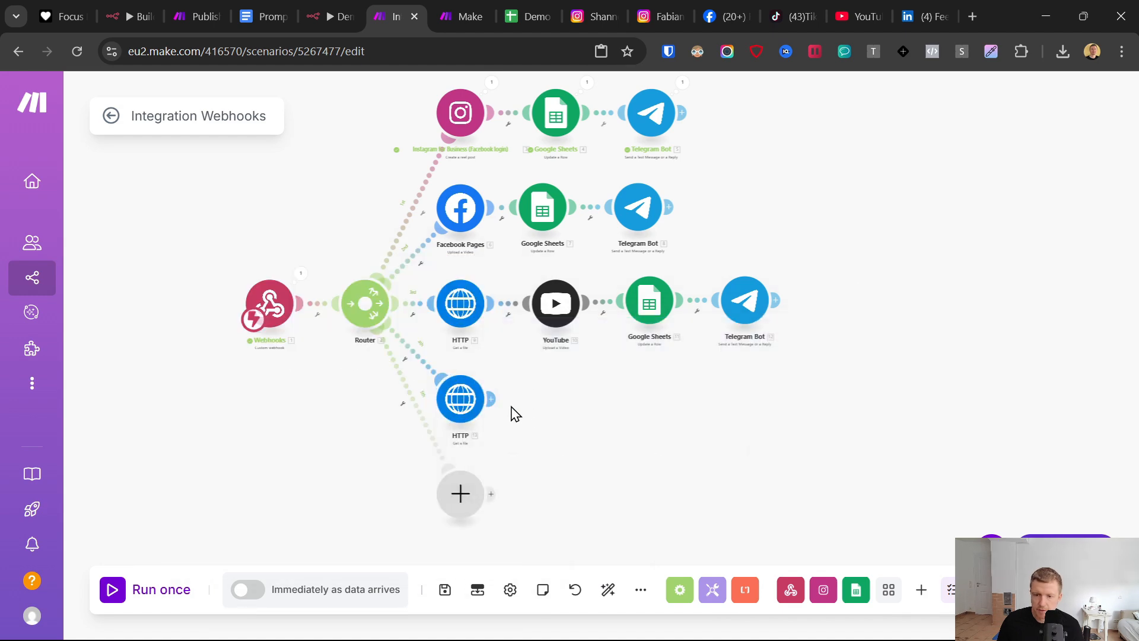
- Add a LinkedIn "Create a User Video Post" module after the fourth branch's HTTP module
left_click(555, 398)
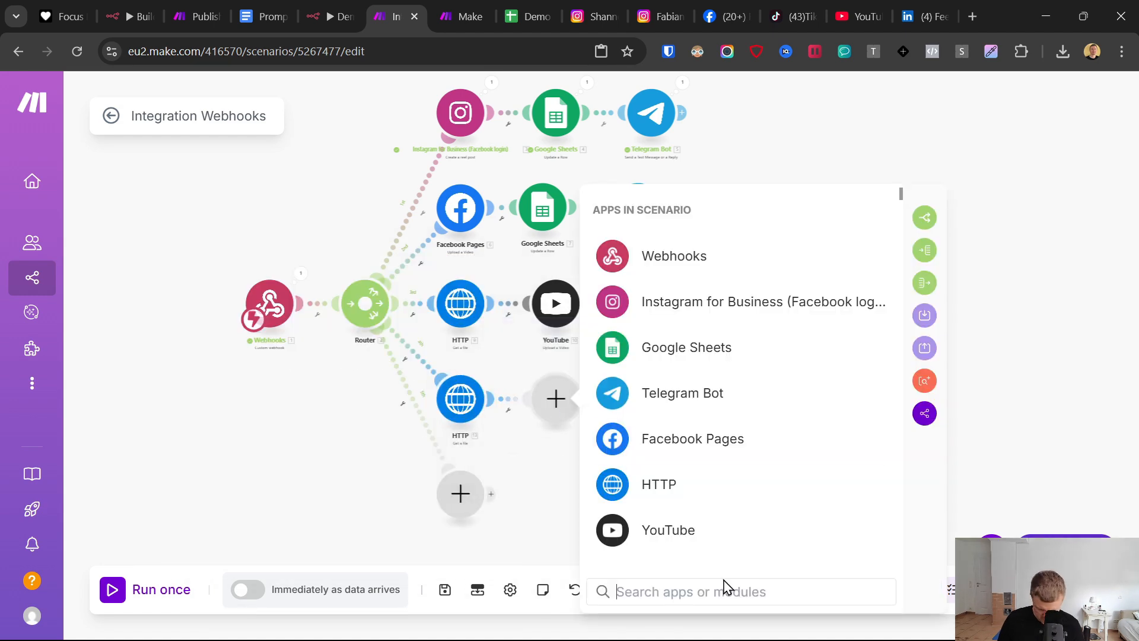
type("link")
left_click(630, 387)
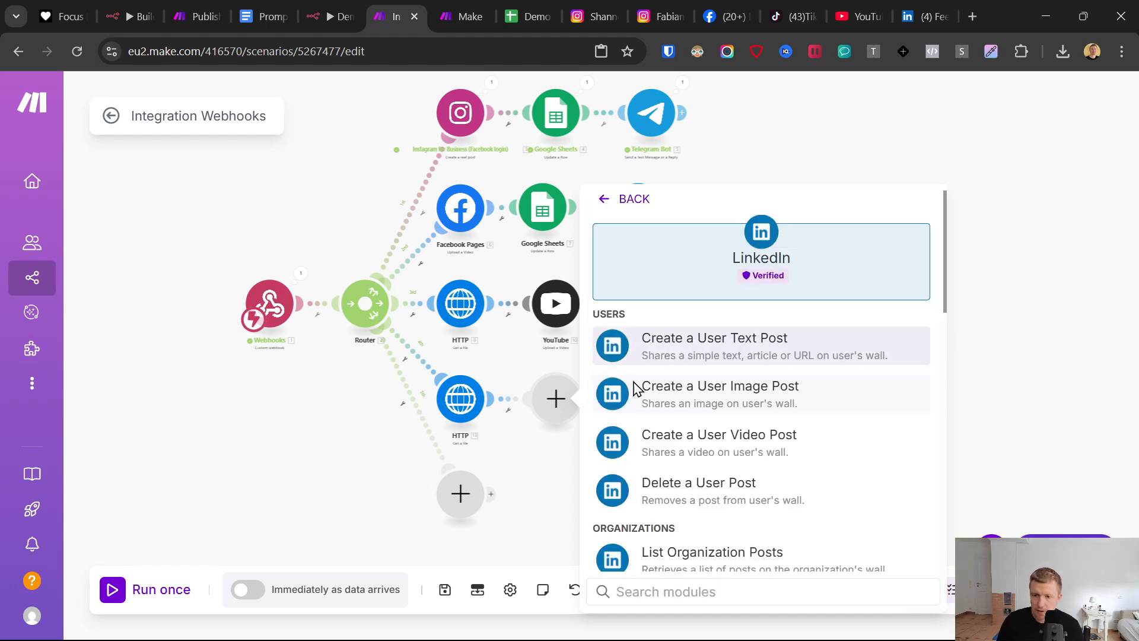
left_click(691, 442)
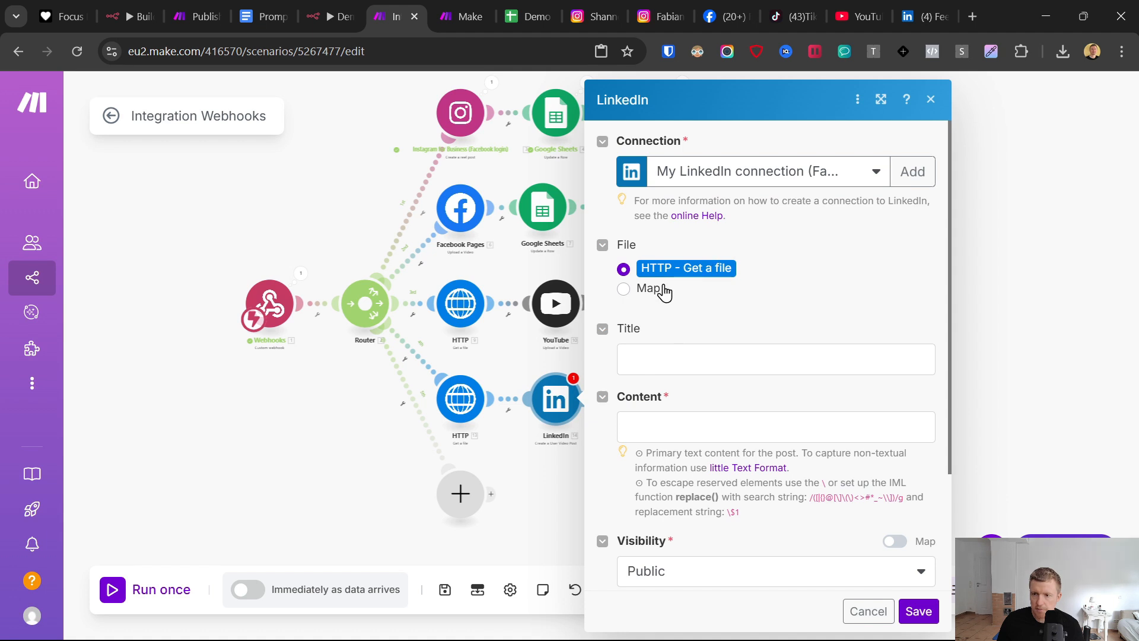
left_click(912, 172)
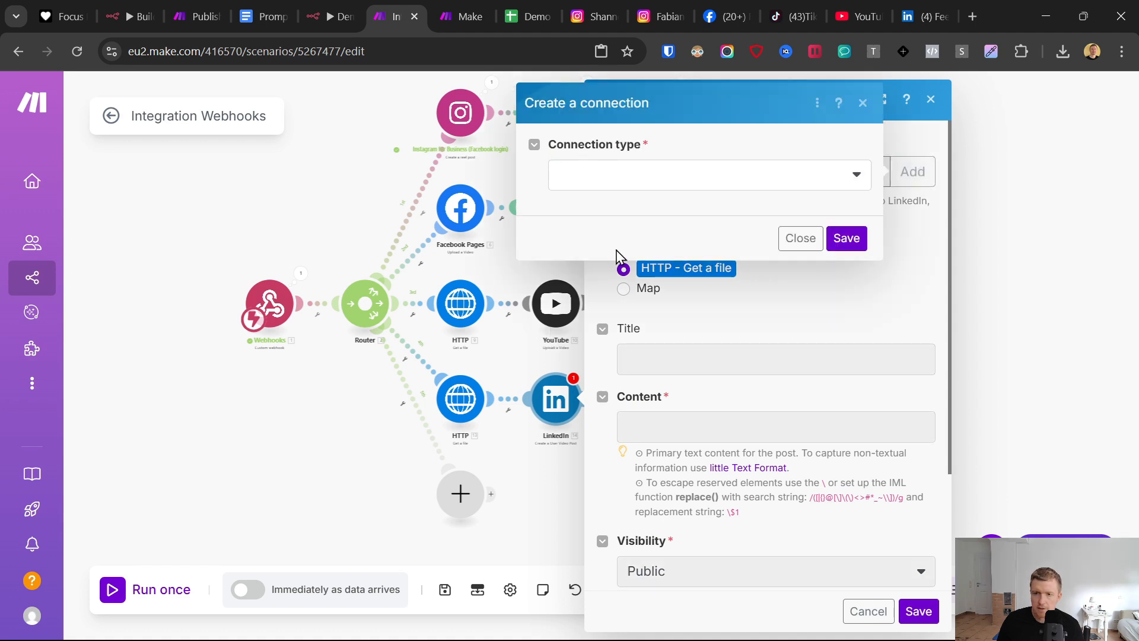
left_click(618, 184)
left_click(599, 203)
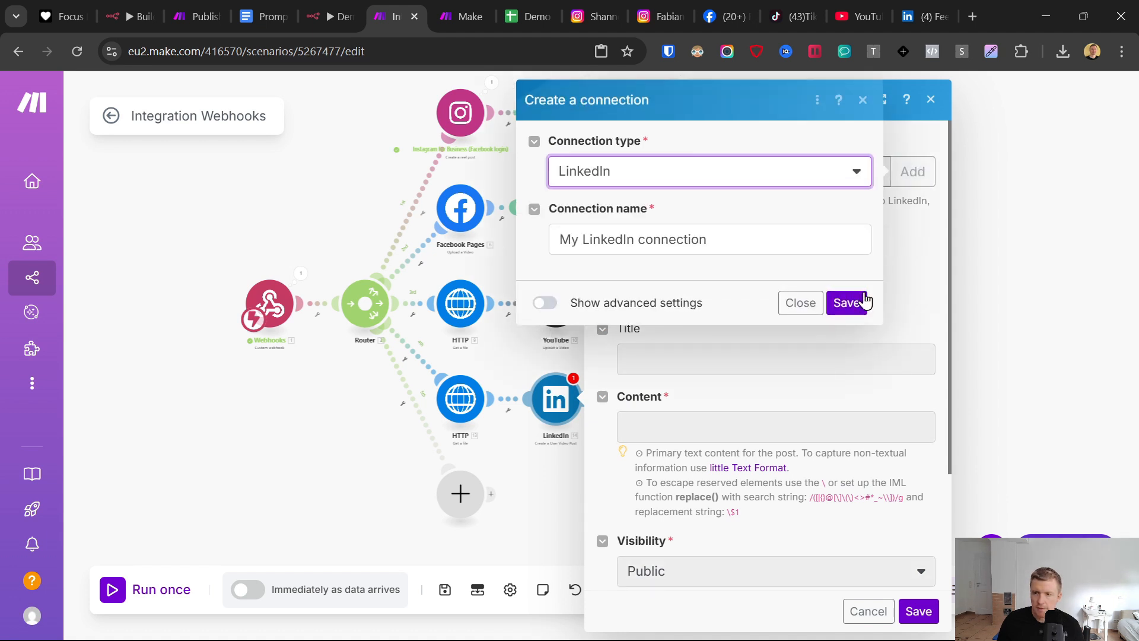
left_click(799, 303)
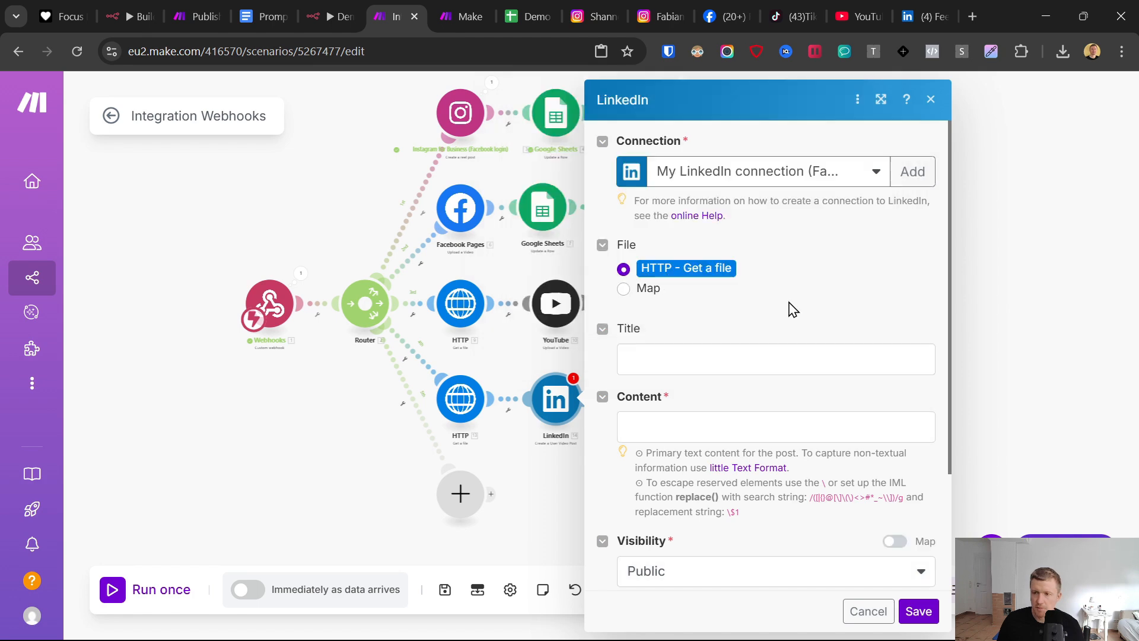
- Select the existing connection whose name begins with "My LinkedIn connection 24." for the LinkedIn module
left_click(762, 178)
left_click(768, 254)
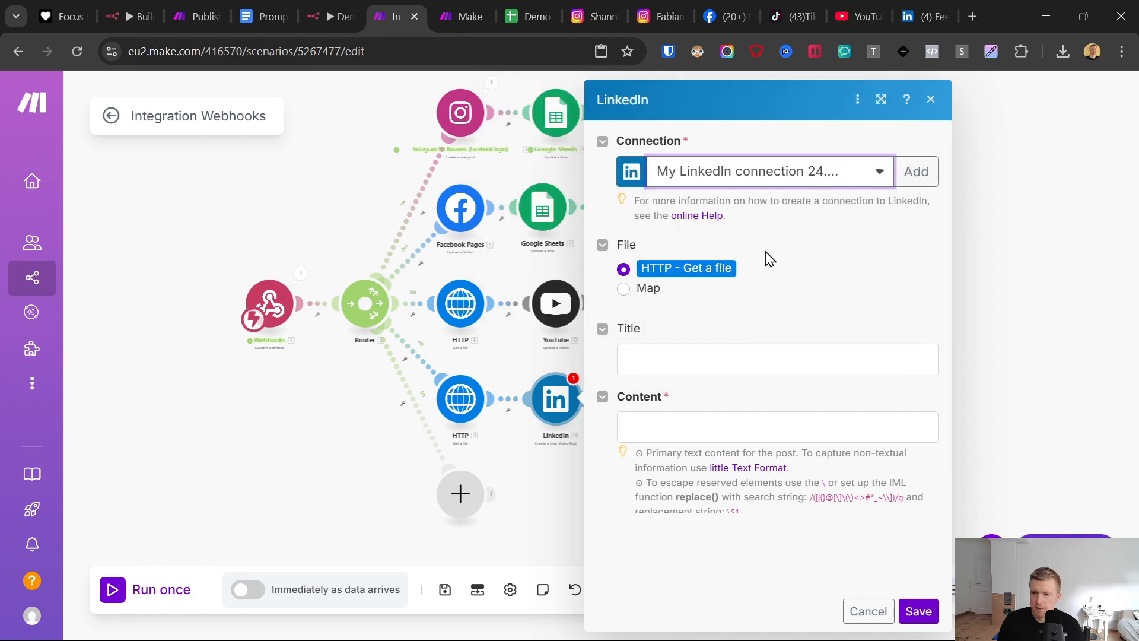
key("Escape")
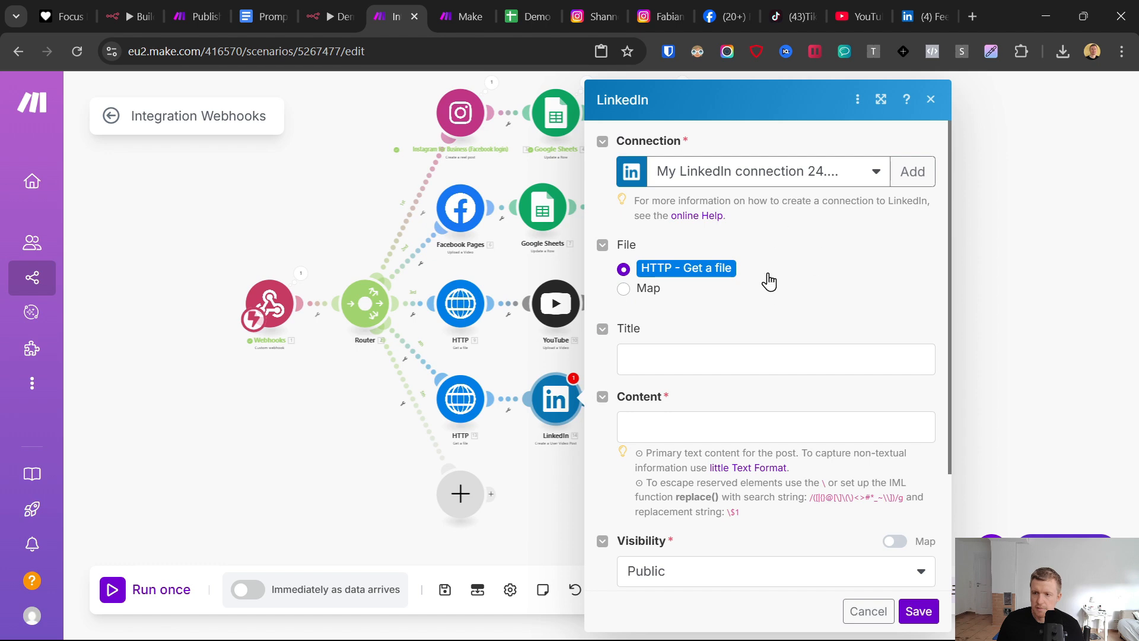
- Map the webhook's Video Title to the LinkedIn post's title and Caption Text to its content, and save the module
left_click(675, 356)
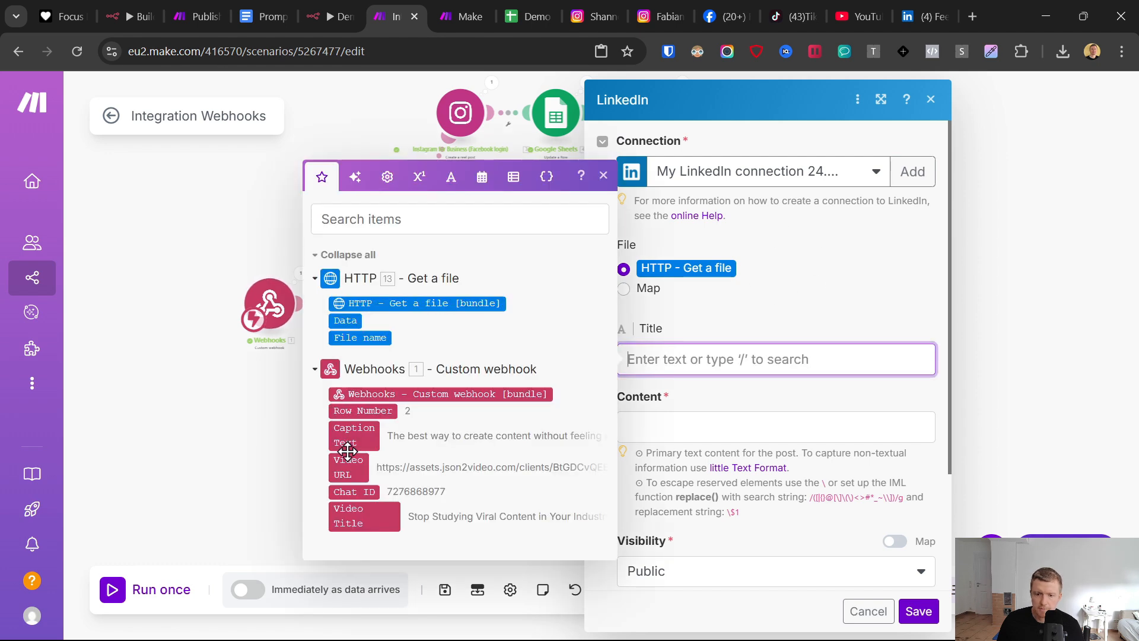
left_click(352, 515)
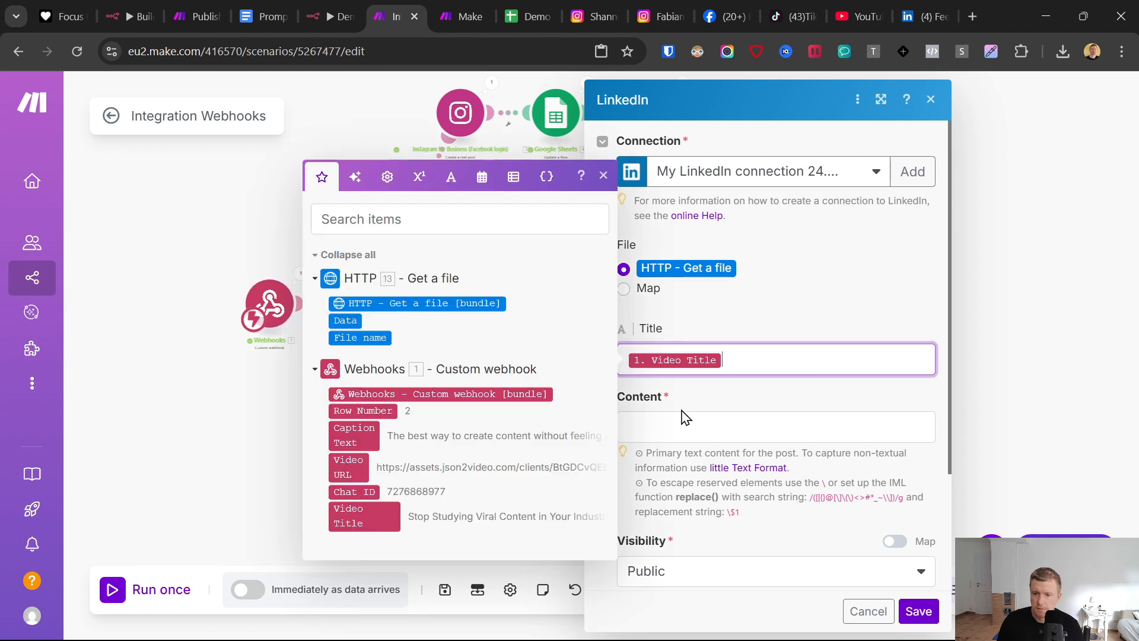
left_click(647, 430)
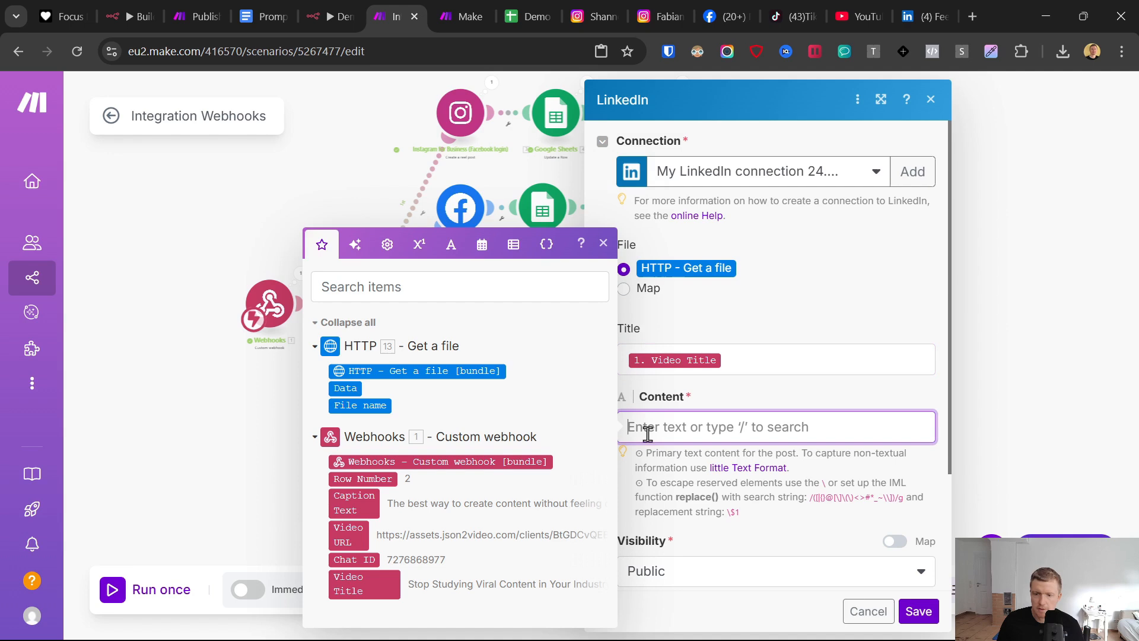
left_click(367, 510)
scroll(777, 451, "down", 3)
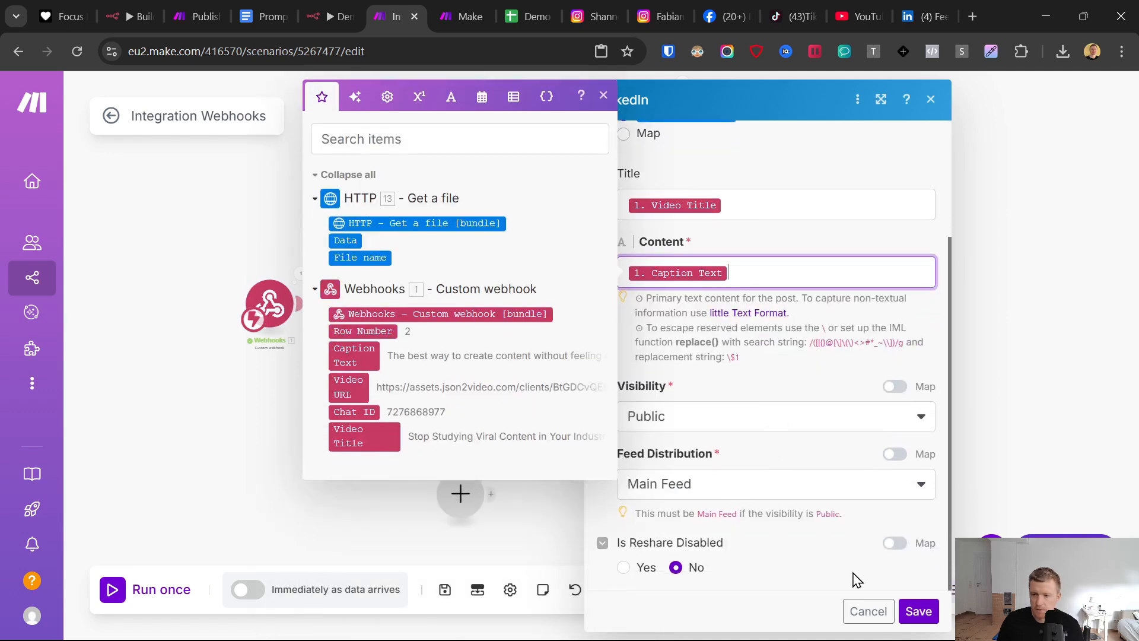
left_click(917, 612)
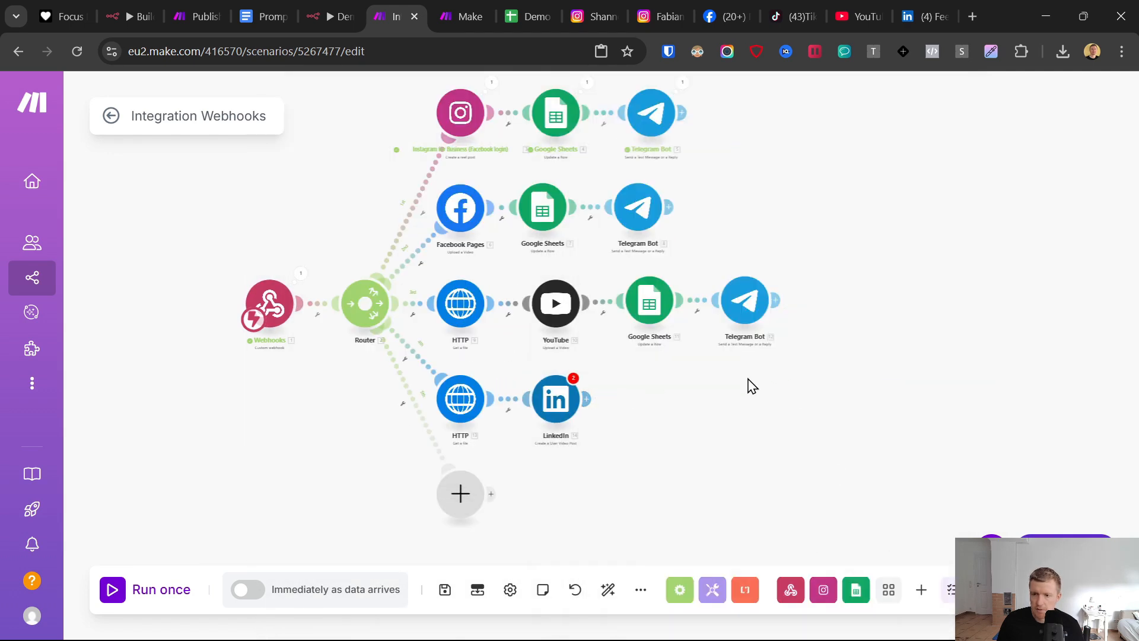
left_click(539, 415)
left_click(918, 610)
- Copy the YouTube branch's Google Sheets and Telegram Bot modules and attach the pasted pair after the LinkedIn module
left_click_drag(810, 417, 622, 288)
right_click(627, 294)
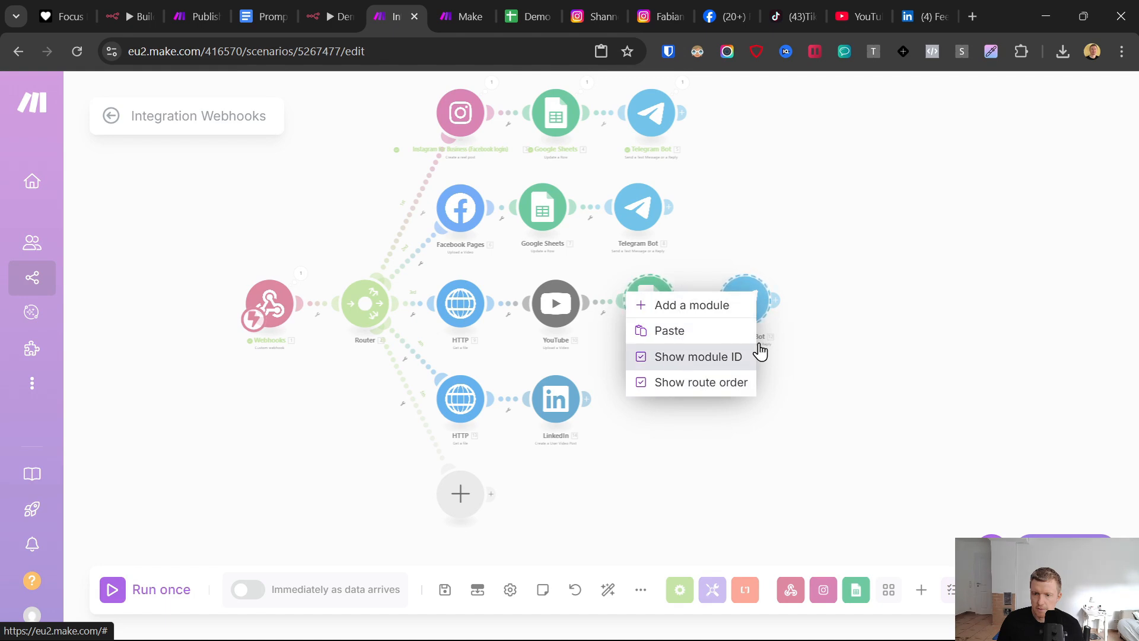
left_click(951, 356)
right_click(750, 304)
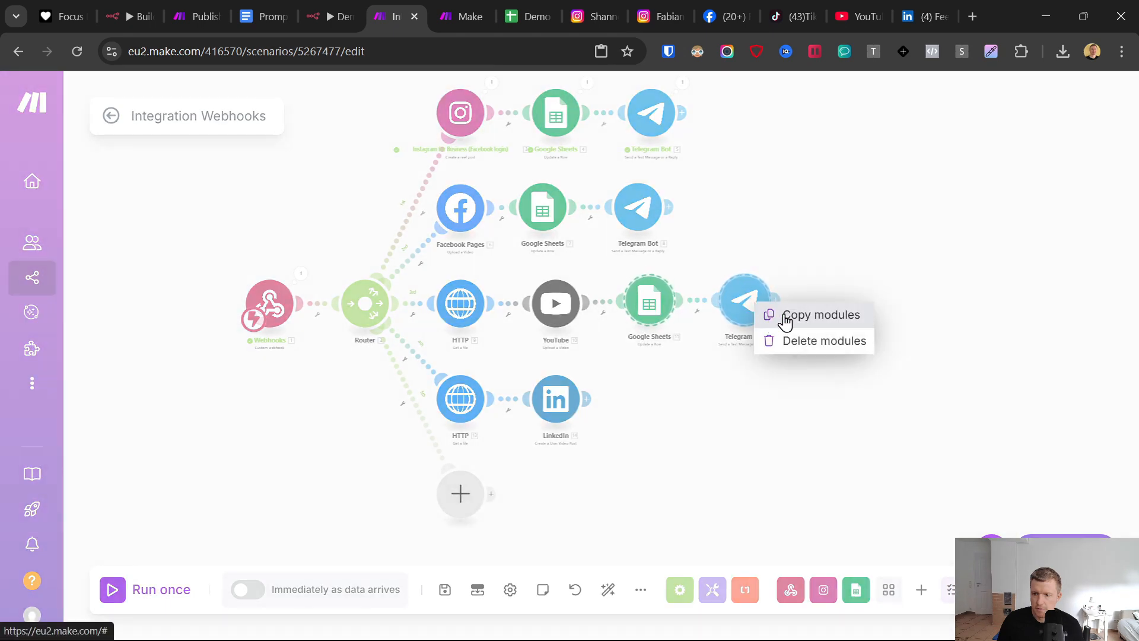
left_click(780, 313)
right_click(698, 395)
left_click(720, 421)
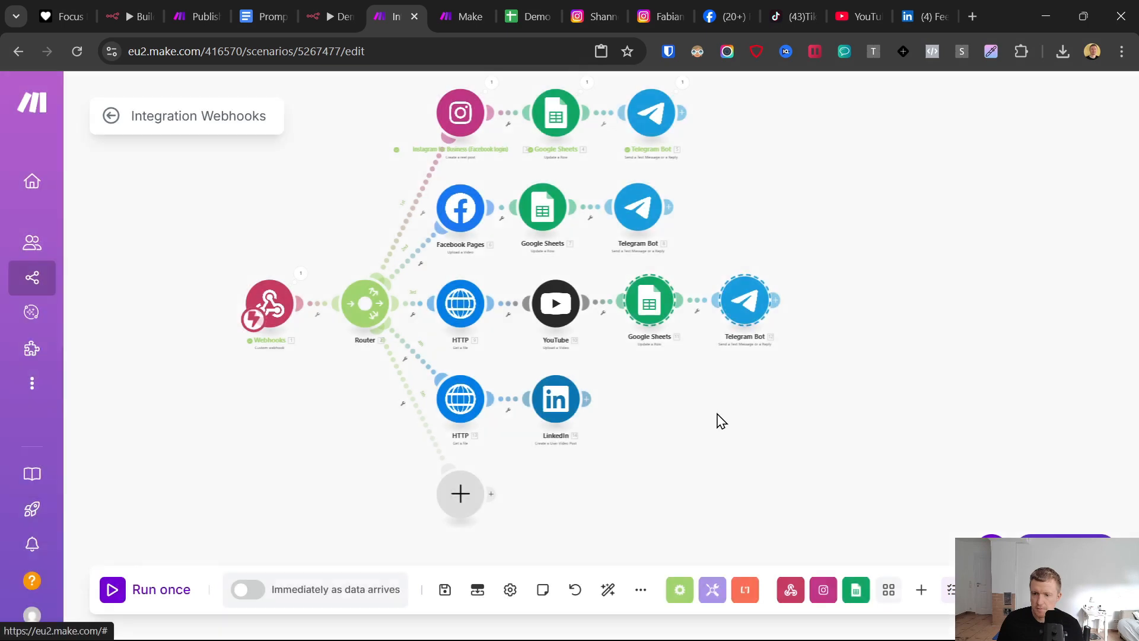
left_click_drag(656, 377, 659, 398)
- Change the platform name in the LinkedIn branch's Telegram Bot message text to LinkedIn and save the module
left_click(745, 401)
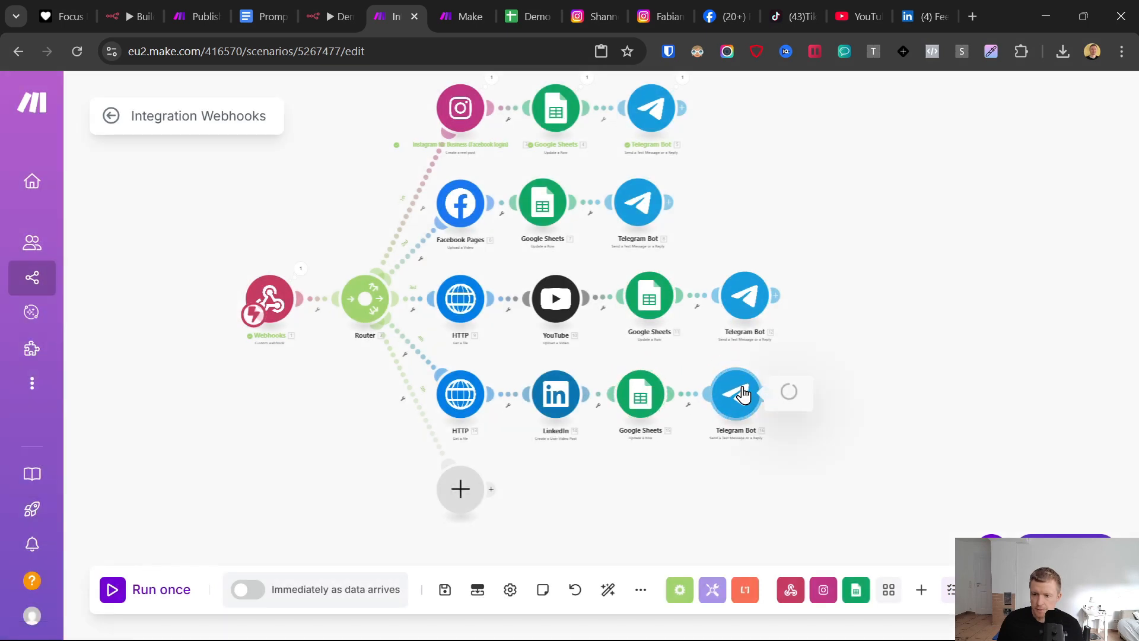
double_click(914, 414)
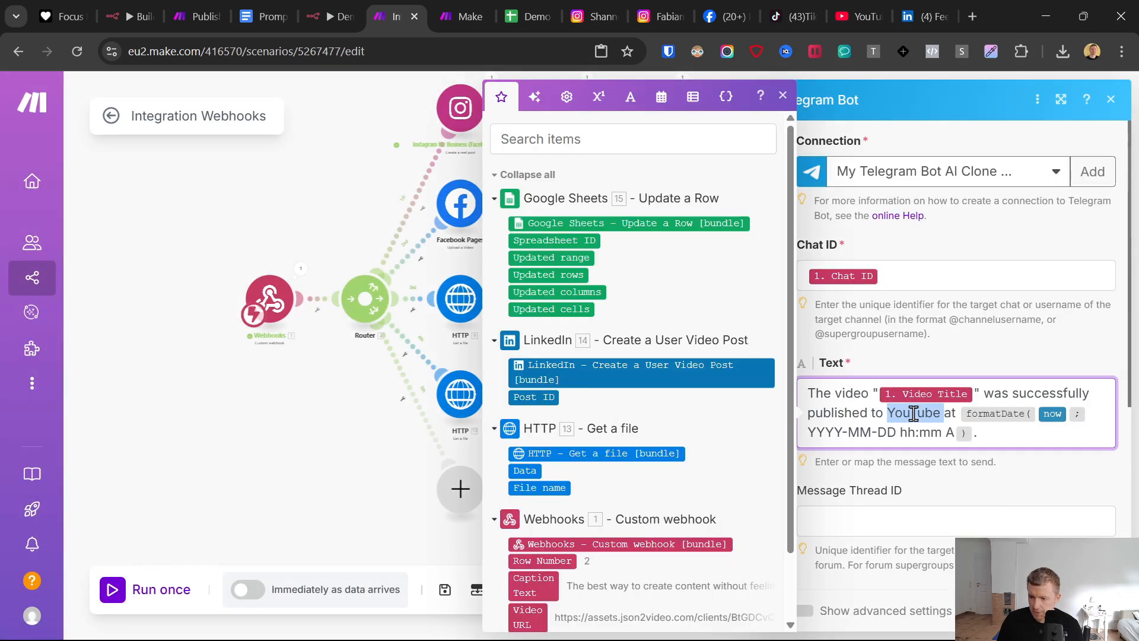
type("LinkedIn")
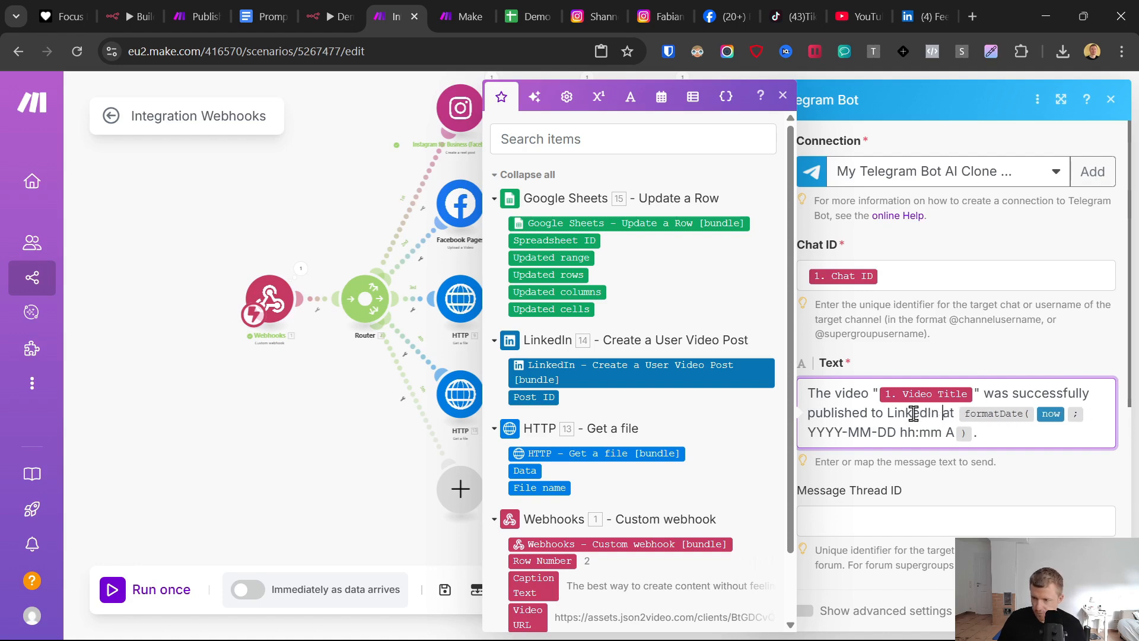
left_click(1091, 610)
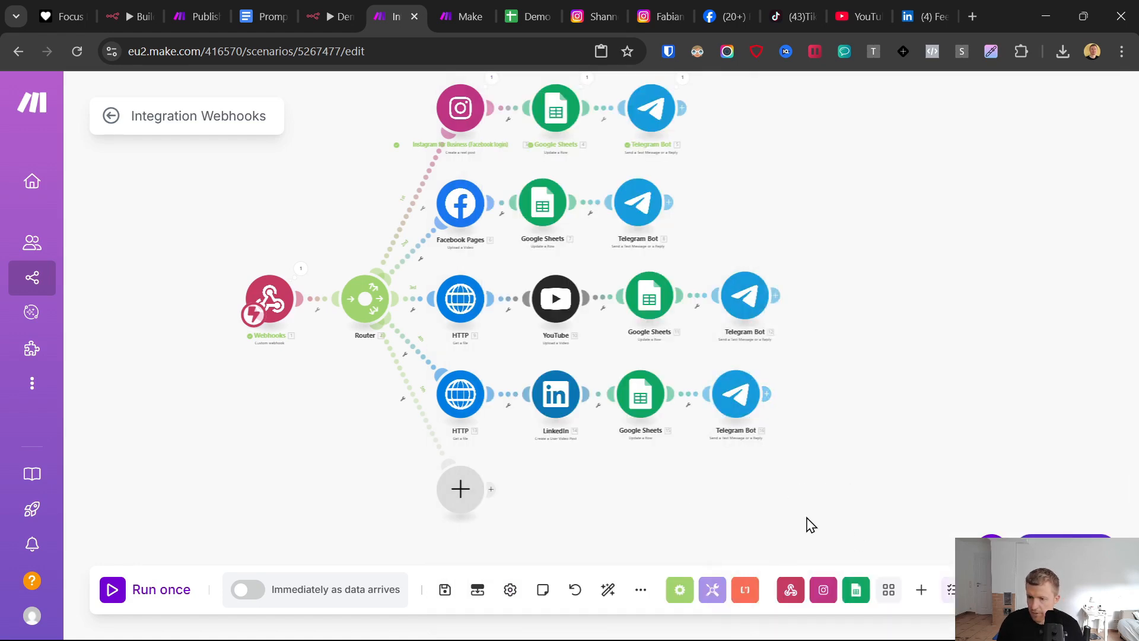
- Search the available apps for "tik" from the router's empty fifth branch, and close the list without adding a module
left_click_drag(667, 480, 729, 377)
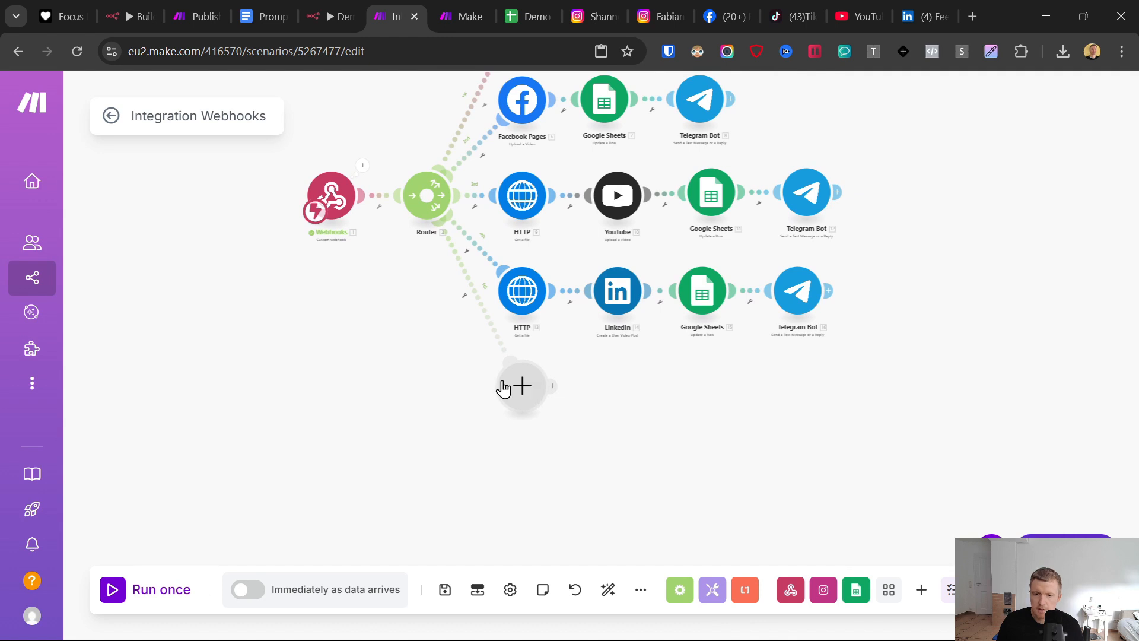
scroll(521, 387, "down", 2)
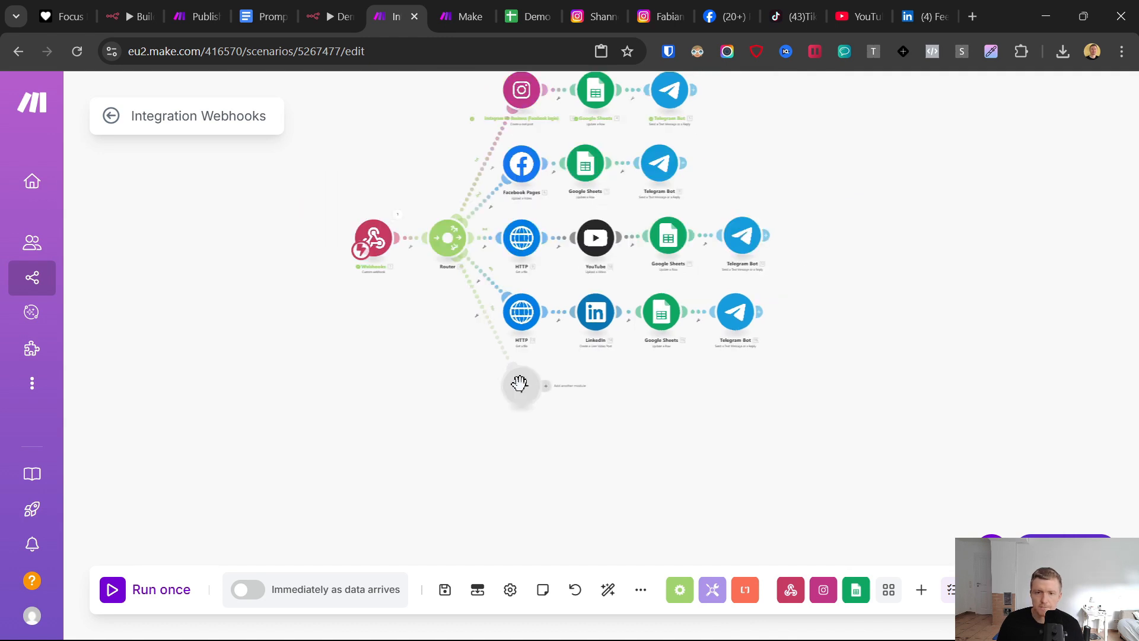
left_click(521, 387)
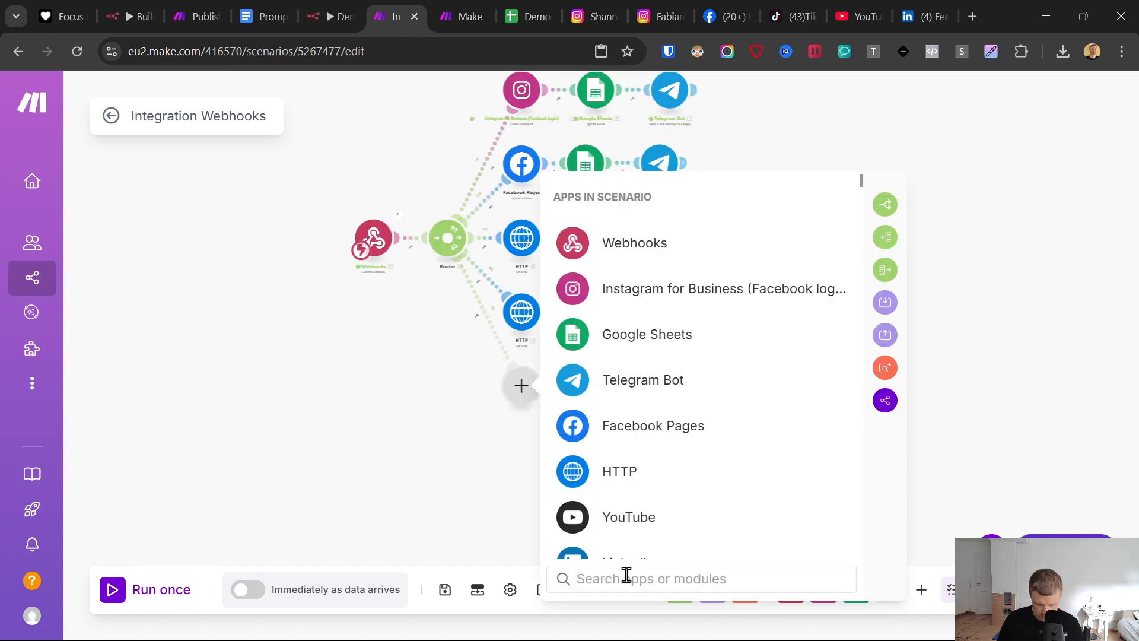
type("tik")
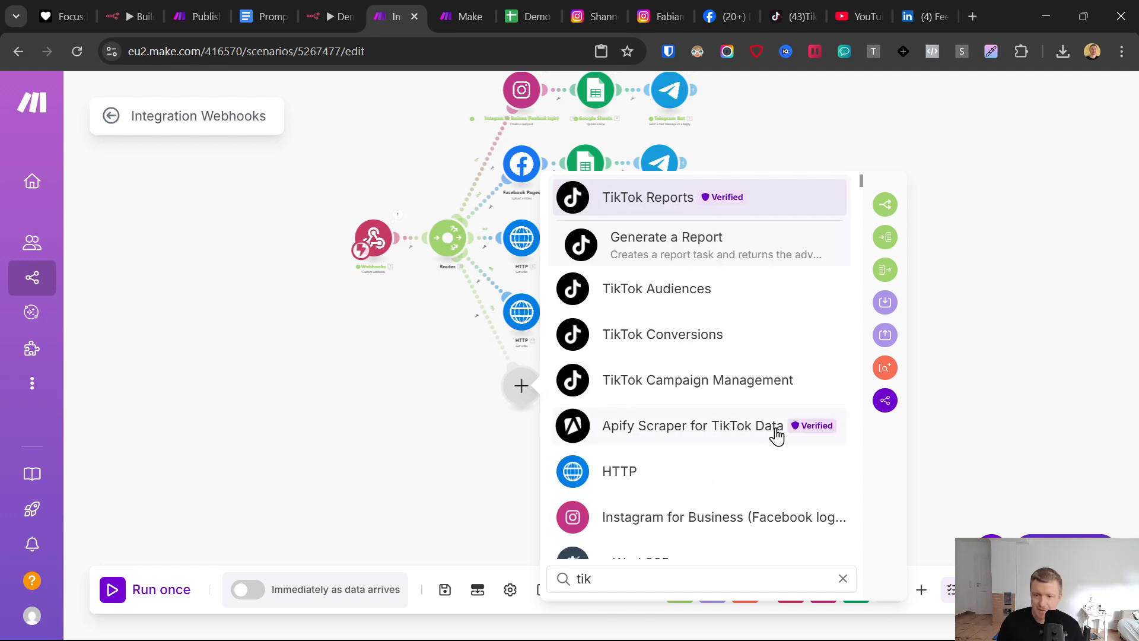
left_click(455, 429)
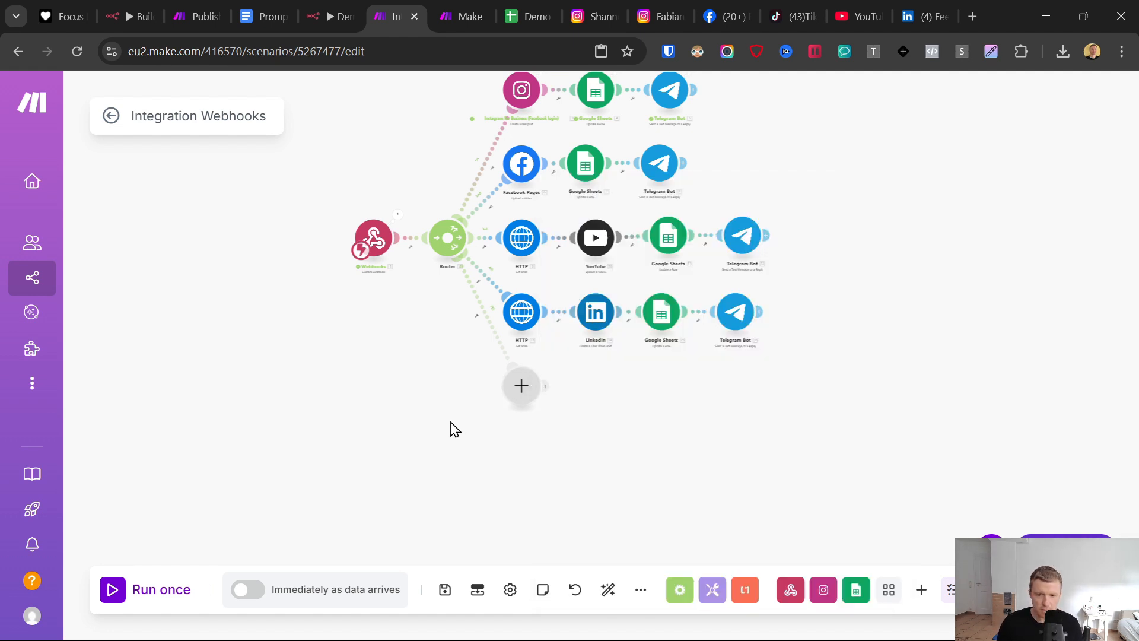
- Switch to the Google Docs prompts document, open its upload-post.com link, and place the new browser tab just before the Make scenario
left_click(249, 16)
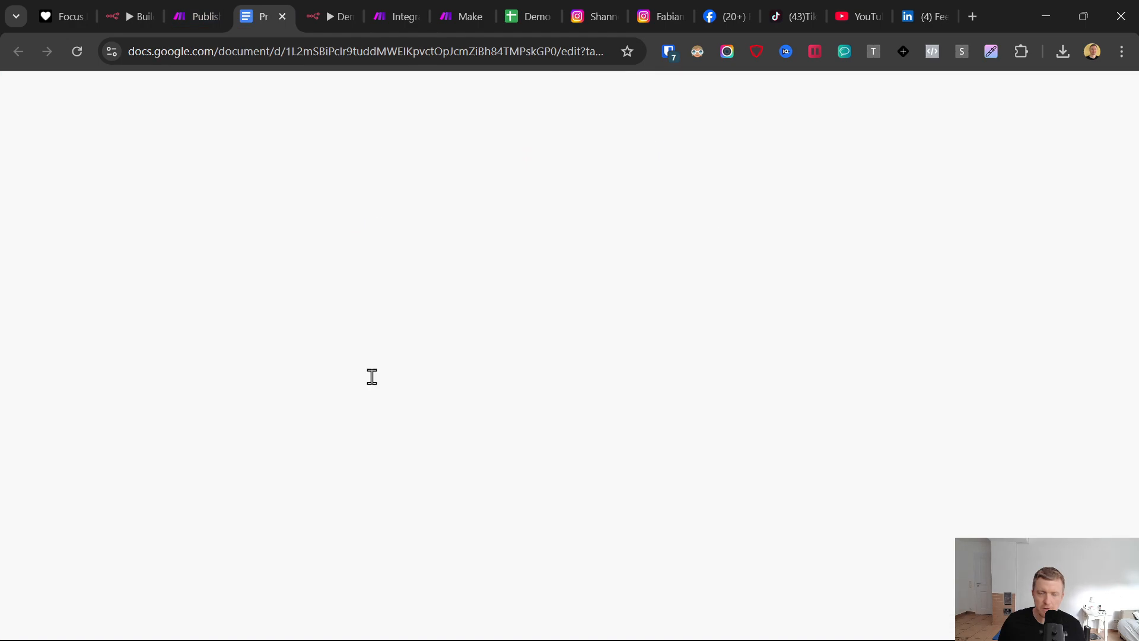
left_click_drag(1087, 520, 1049, 189)
scroll(491, 486, "down", 15)
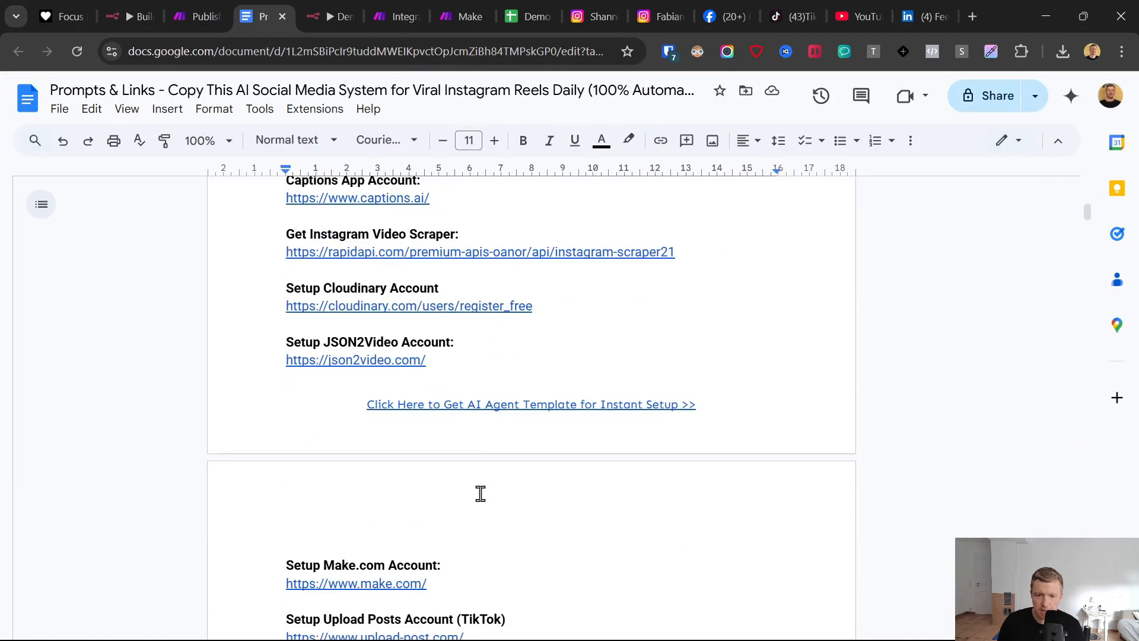
left_click(389, 392)
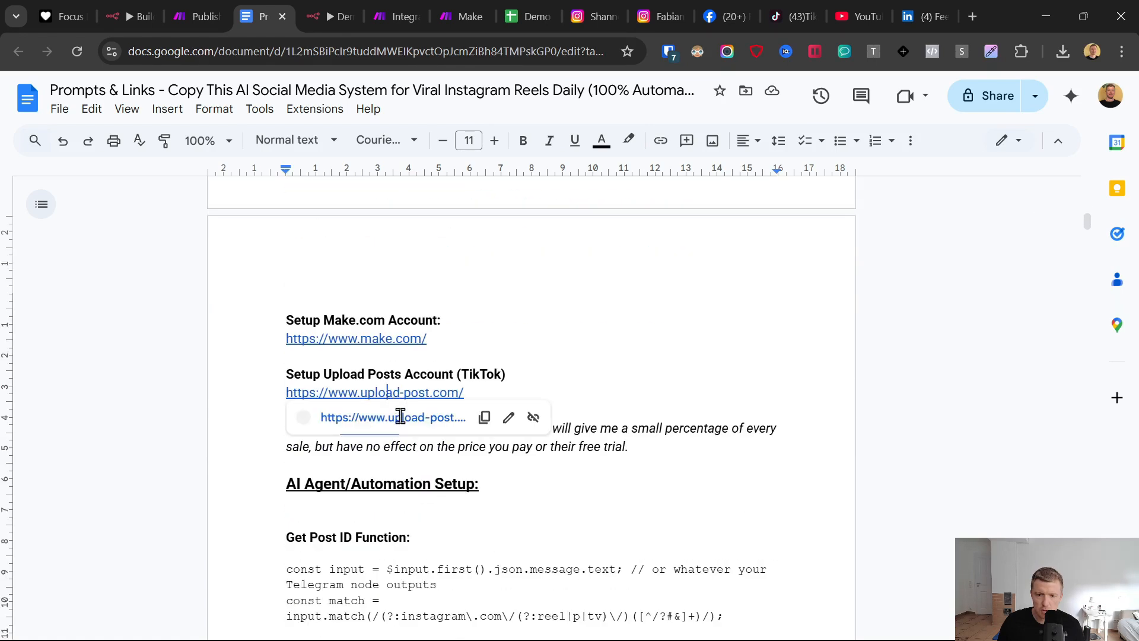
left_click(399, 415)
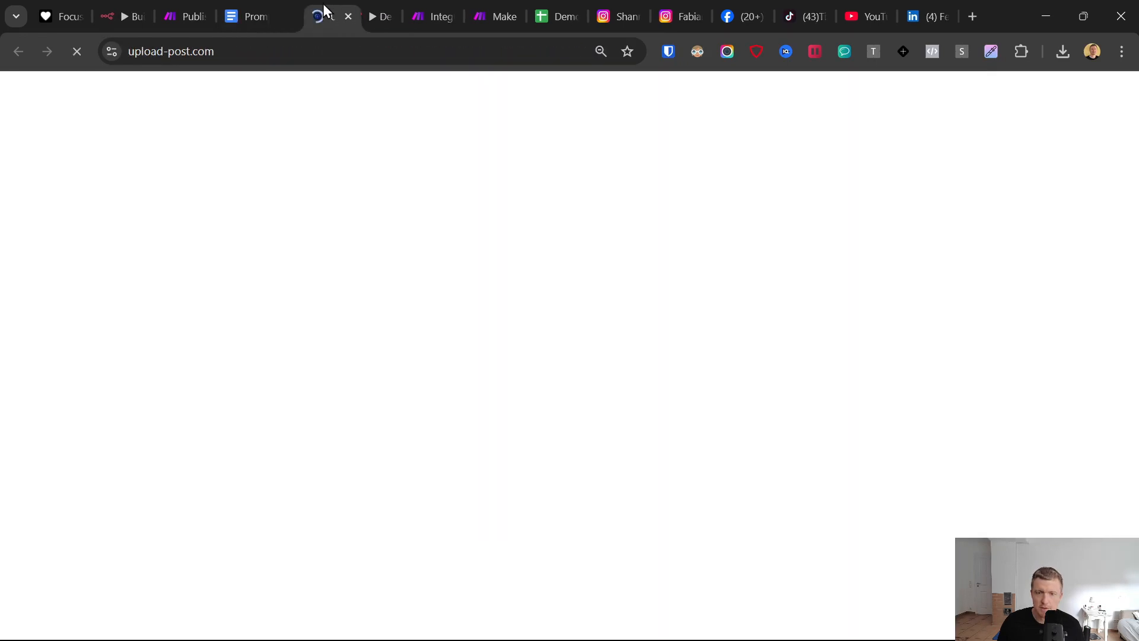
left_click_drag(323, 4, 380, 7)
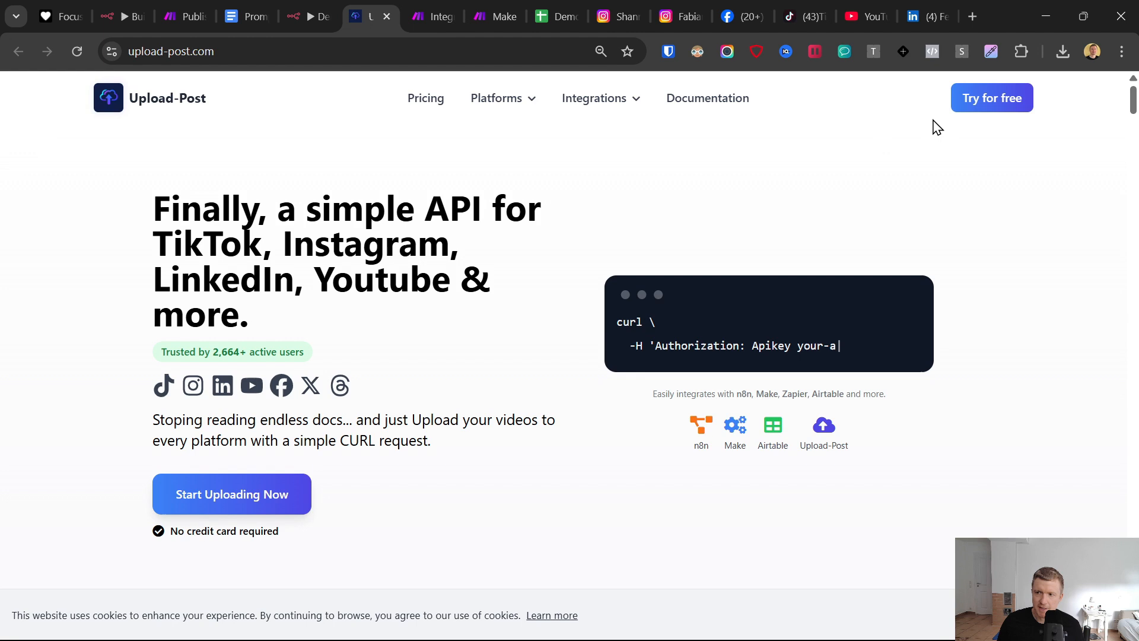
- Enter the Upload-Post web app and add a new user profile named demouser in its user management
left_click(989, 99)
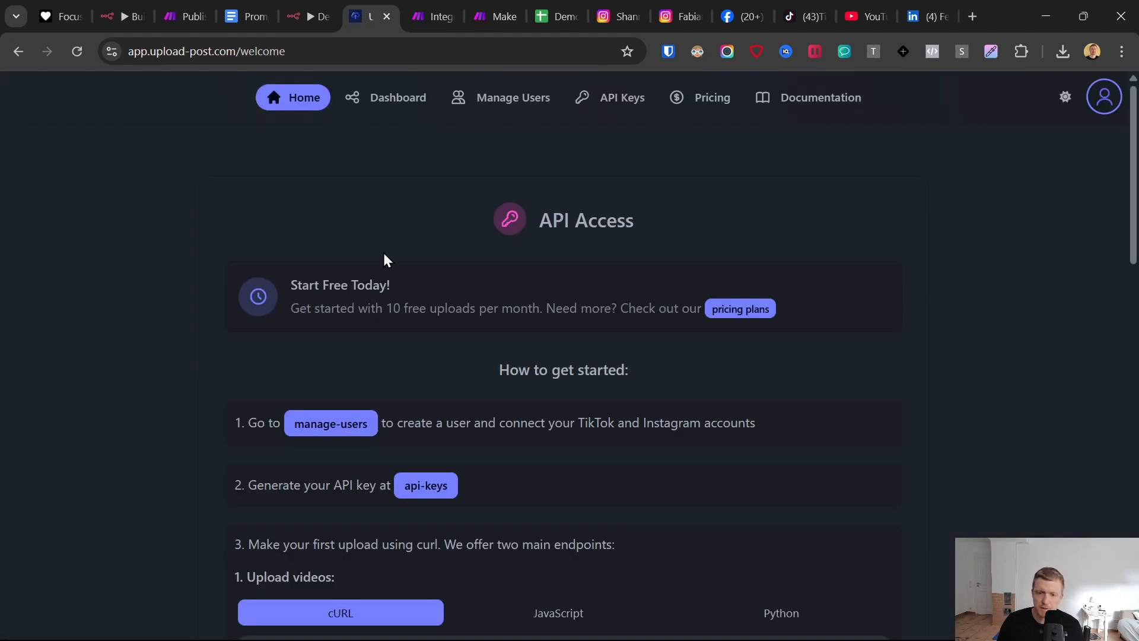
left_click(329, 422)
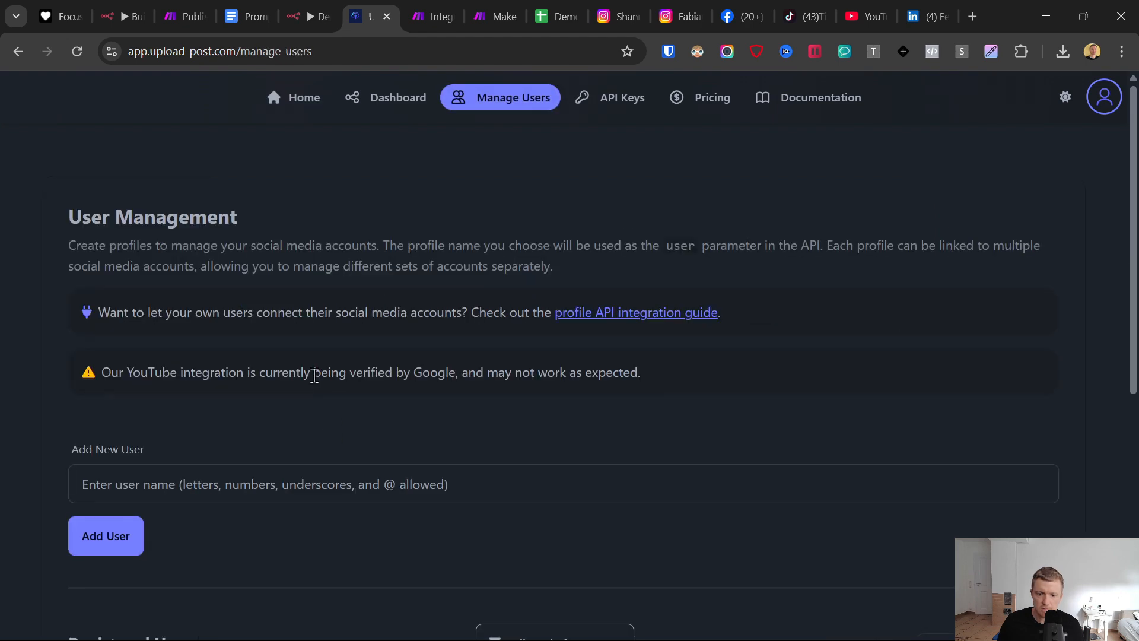
scroll(279, 382, "down", 3)
left_click(219, 307)
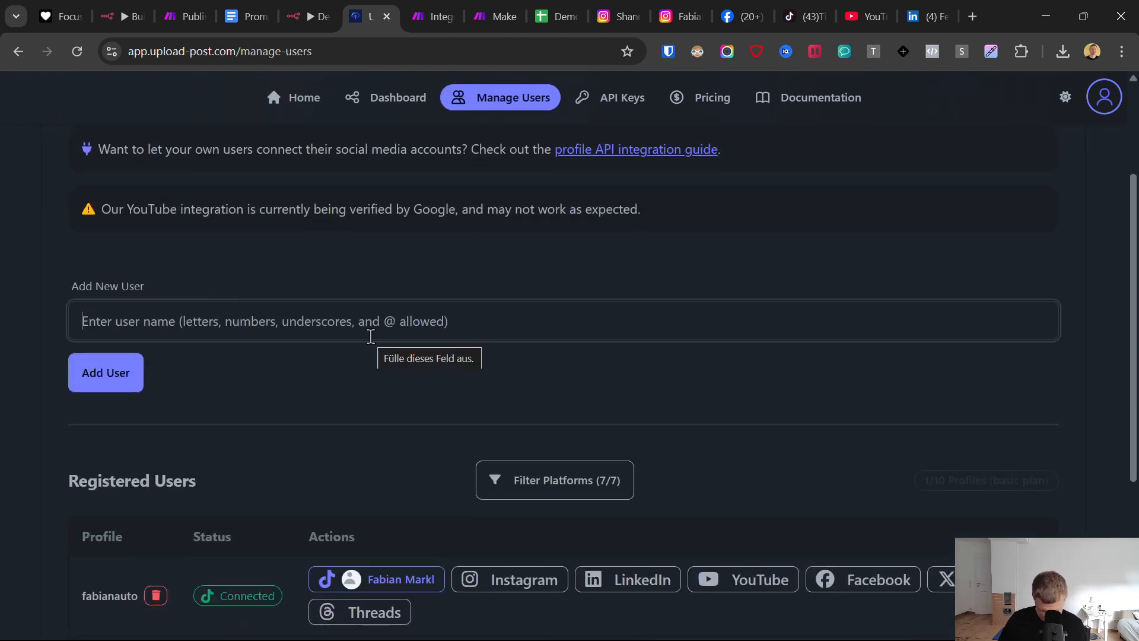
type("demouser")
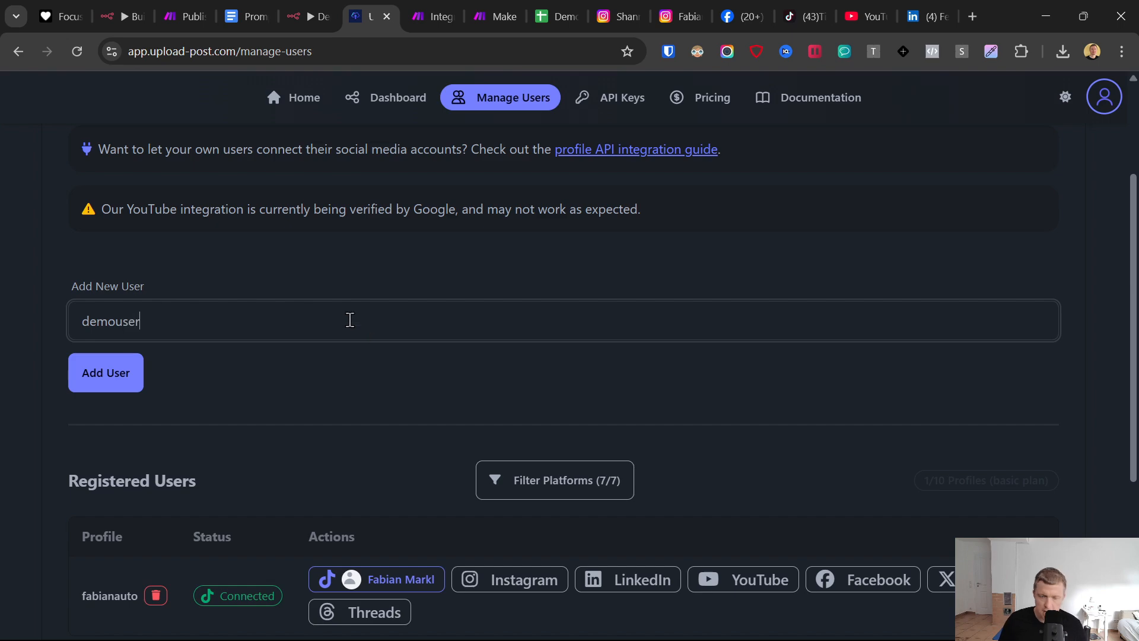
left_click(110, 374)
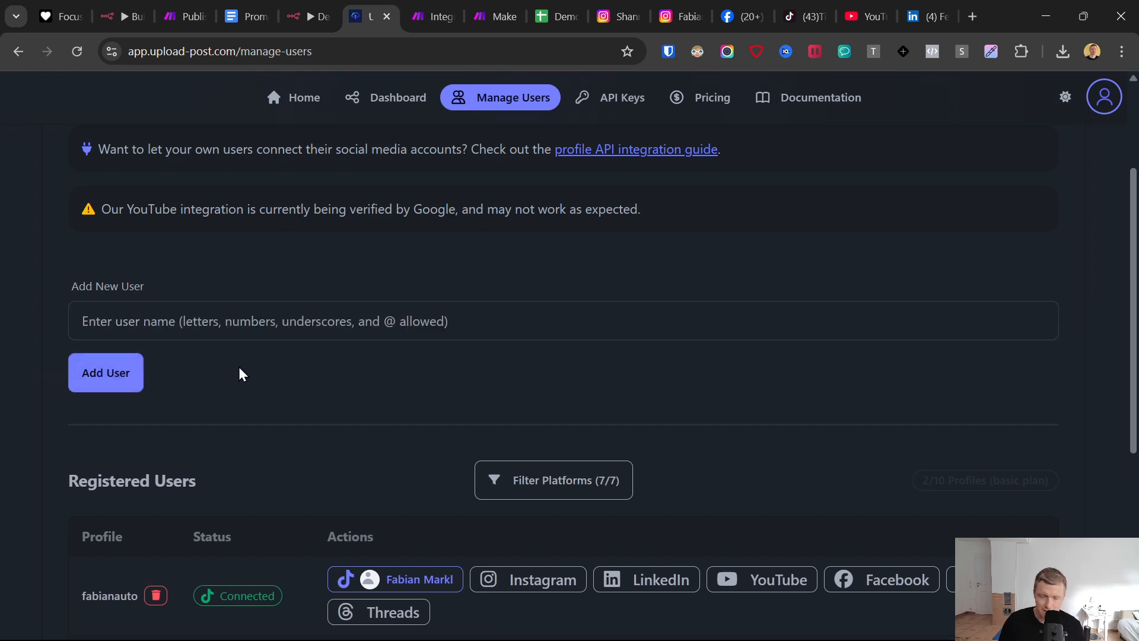
- Examine the registered Upload-Post profiles with their TikTok connection status, highlighting the connected profile's name
scroll(279, 371, "down", 4)
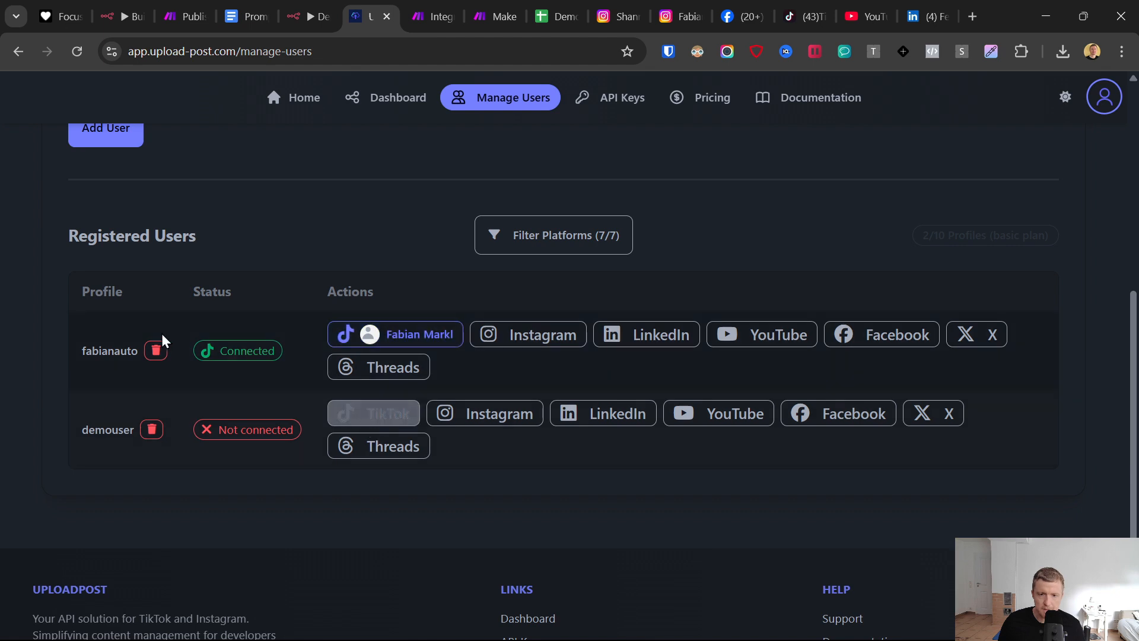
double_click(108, 350)
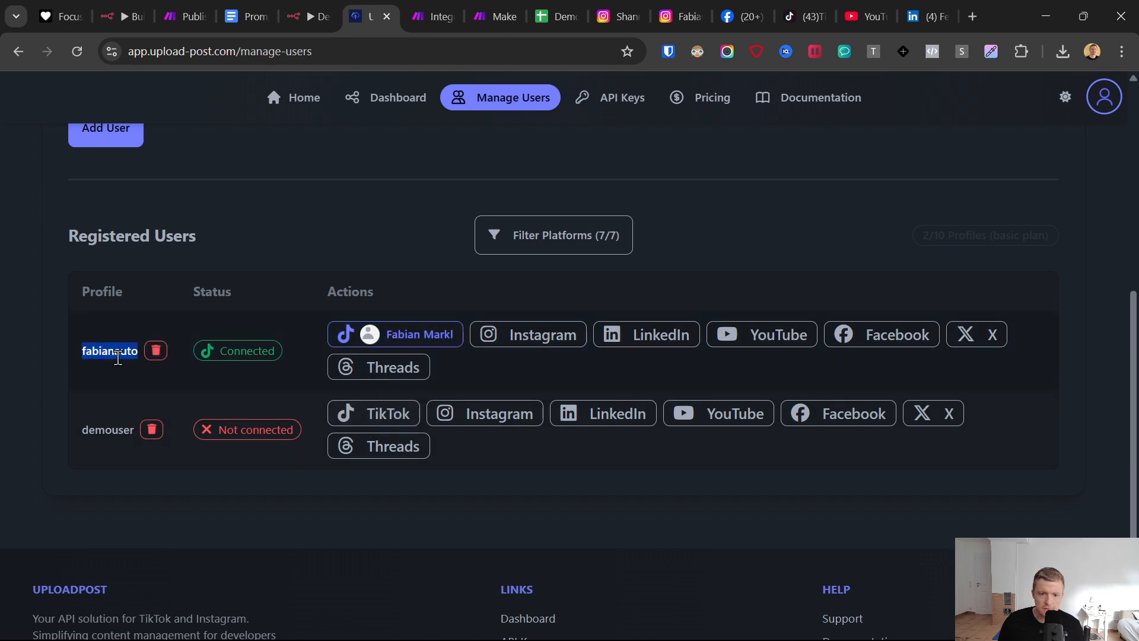
left_click(80, 356)
double_click(99, 351)
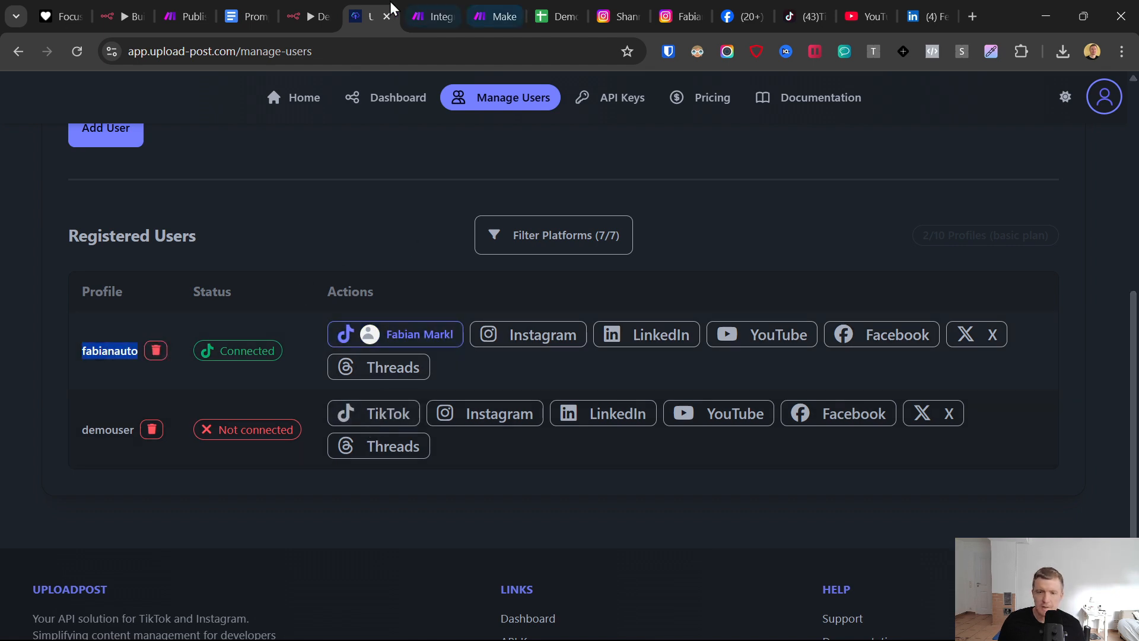
- Return to the Make scenario, clone the LinkedIn branch's HTTP "Get a file" module, and attach the clone as the router's fifth branch
left_click(427, 8)
left_click(521, 386)
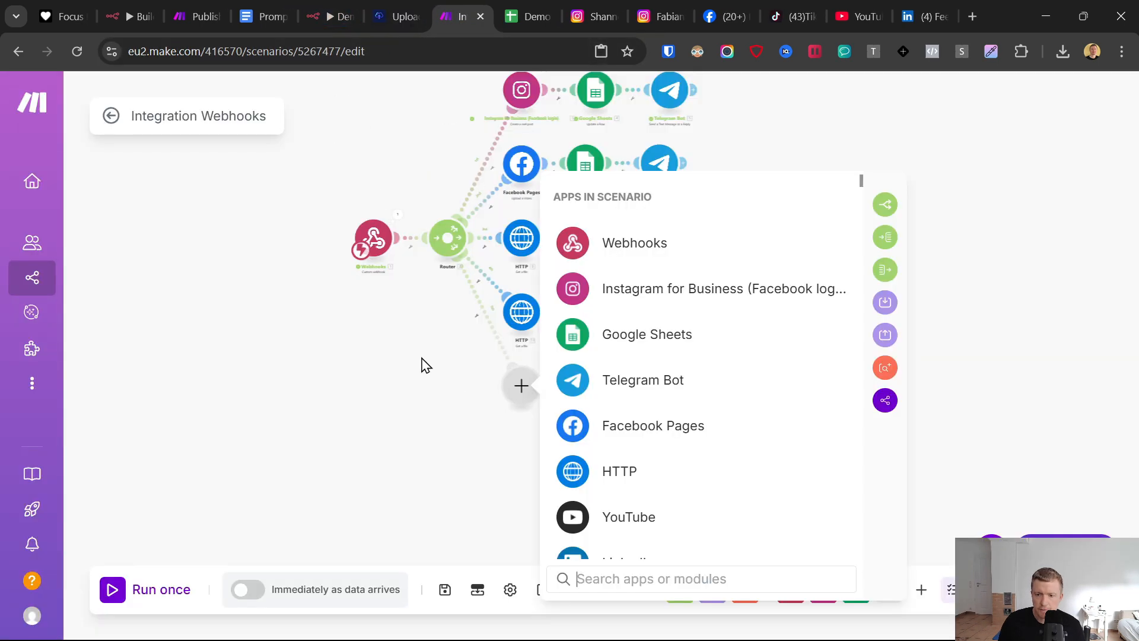
left_click(427, 364)
right_click(522, 314)
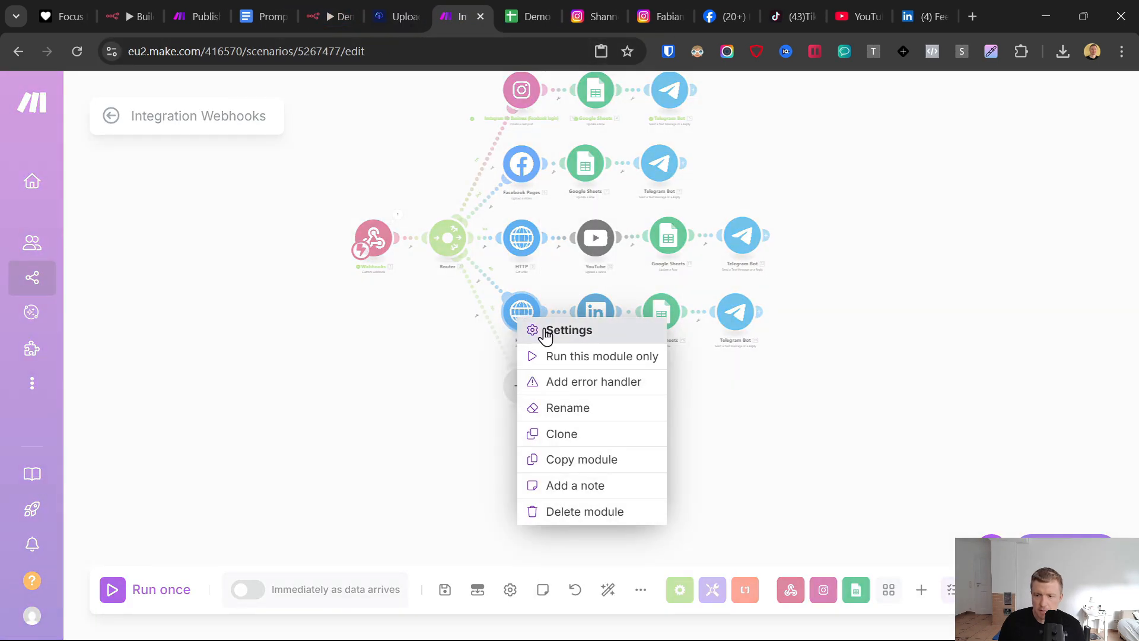
left_click(566, 433)
left_click(552, 405)
scroll(543, 380, "up", 5)
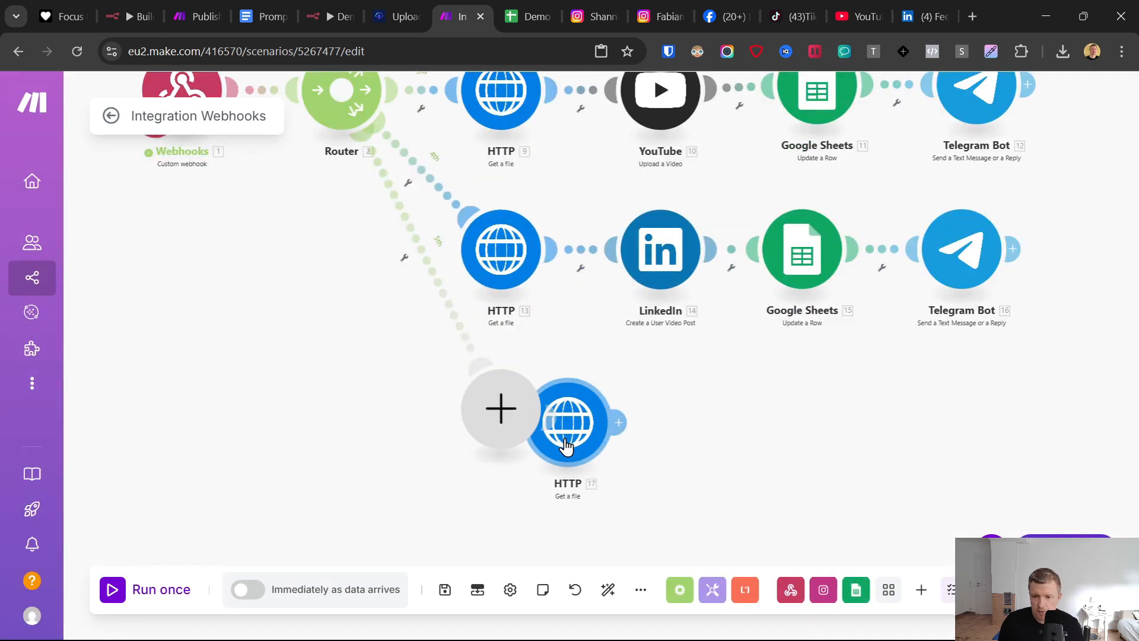
scroll(570, 382, "down", 3)
left_click_drag(563, 409, 476, 417)
right_click(525, 403)
left_click(564, 444)
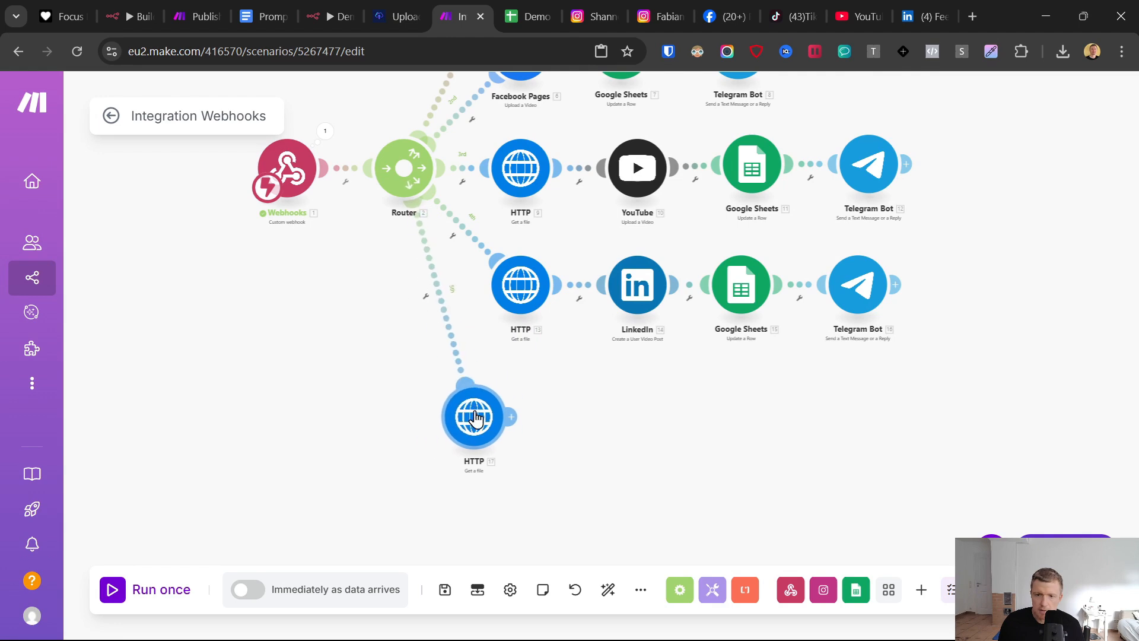
- Add an HTTP "Make a request" module after the fifth branch's "Get a file" module
left_click(512, 412)
right_click(478, 423)
left_click(567, 398)
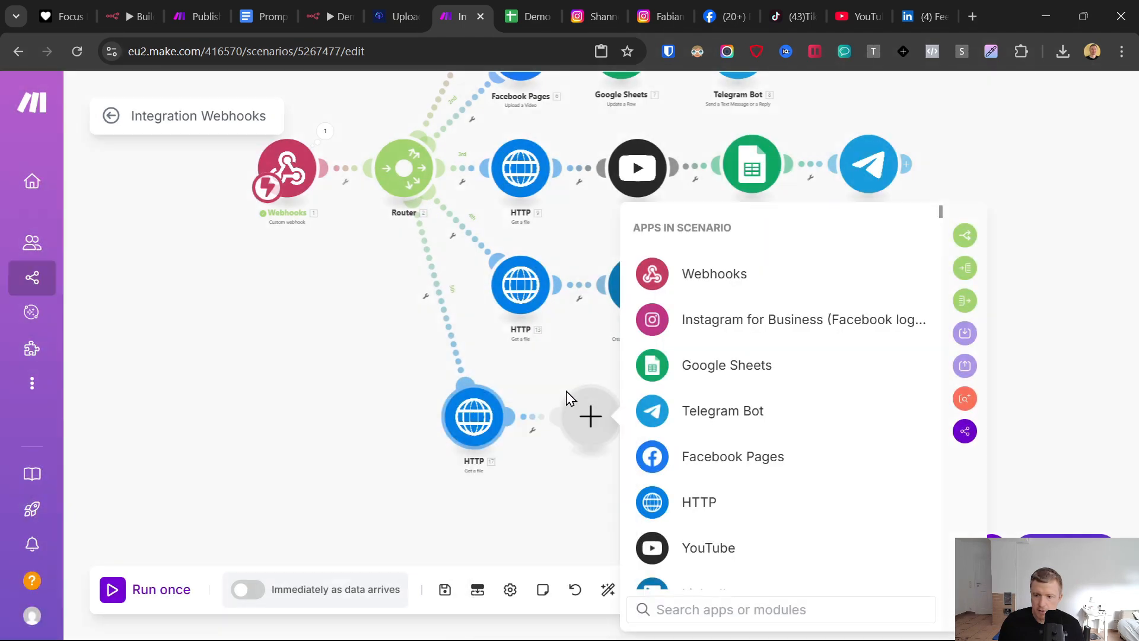
left_click(703, 499)
scroll(758, 494, "down", 4)
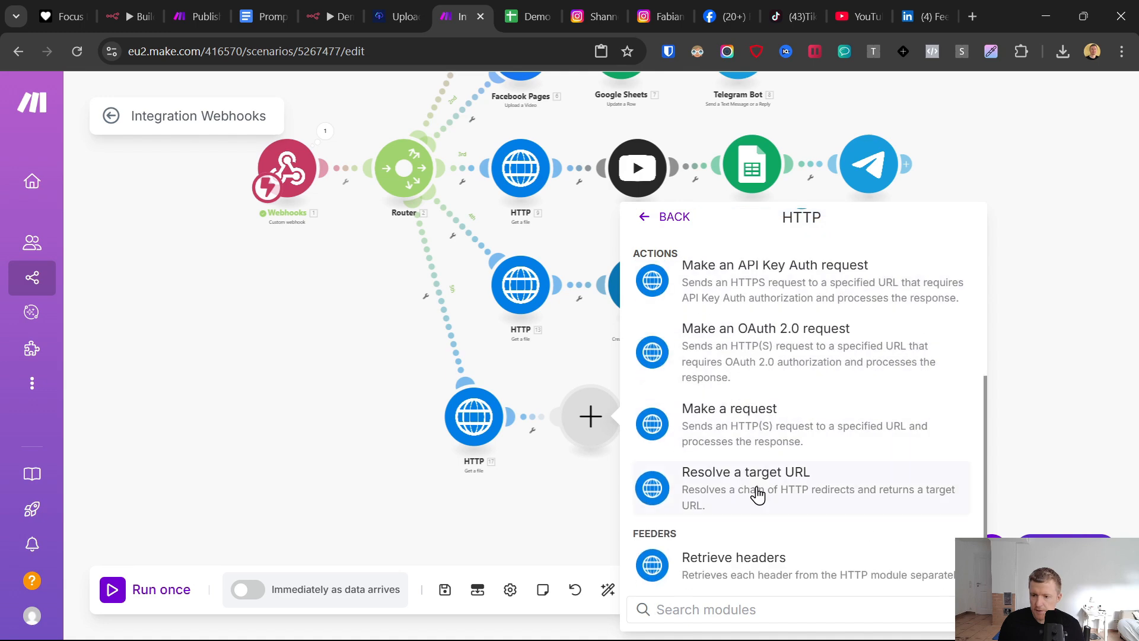
left_click(746, 427)
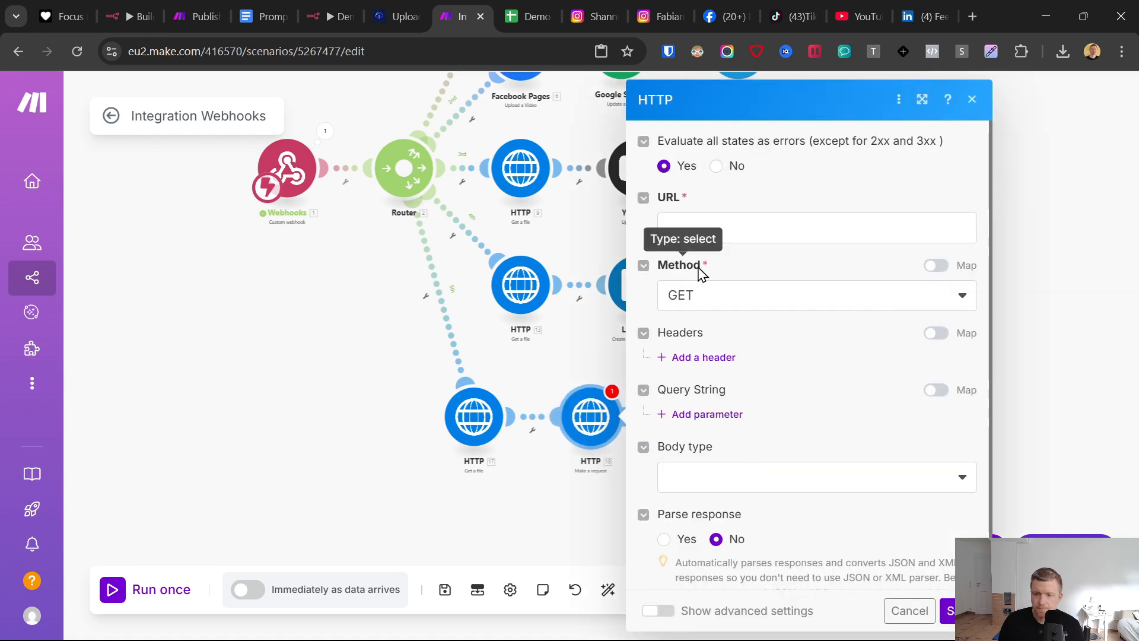
left_click(698, 301)
left_click(712, 384)
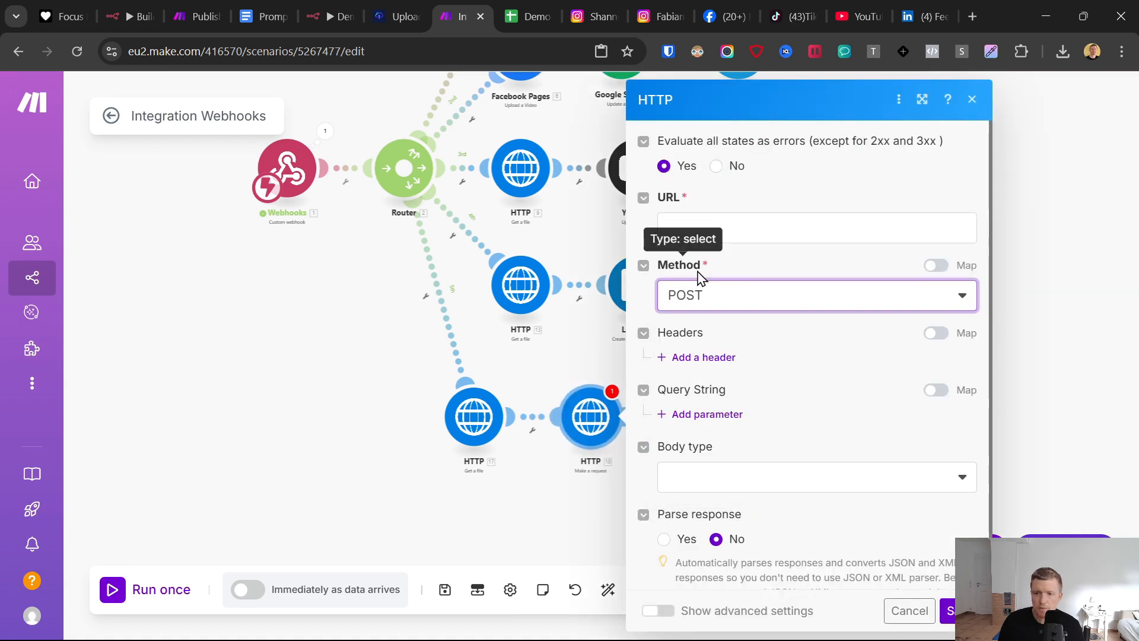
left_click(708, 231)
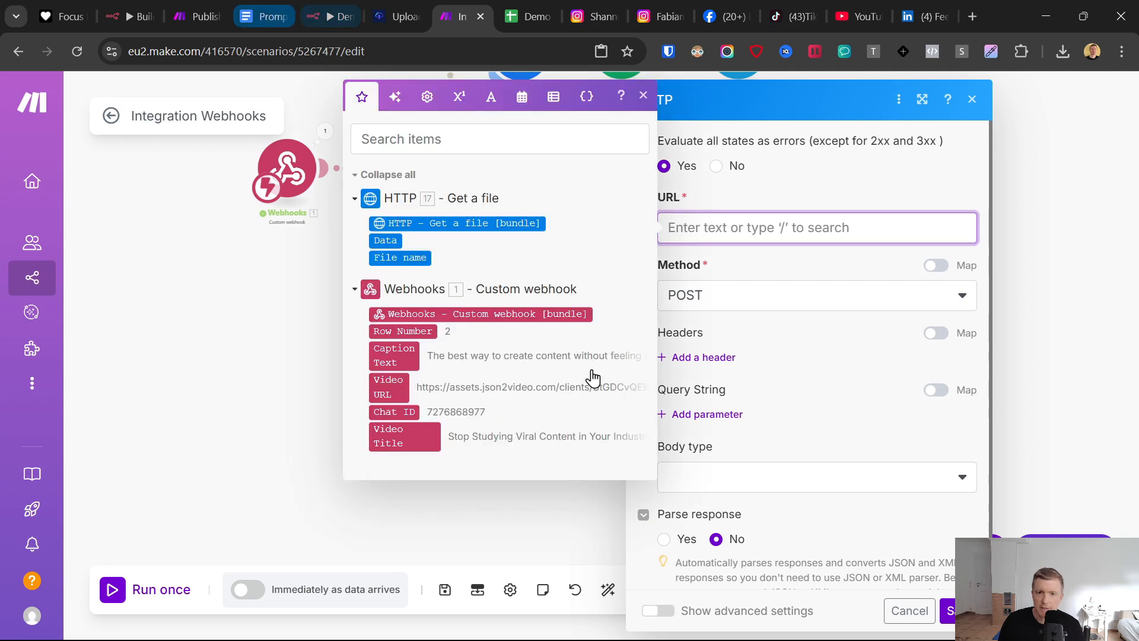
key("ctrl+4")
left_click_drag(1086, 224, 1100, 518)
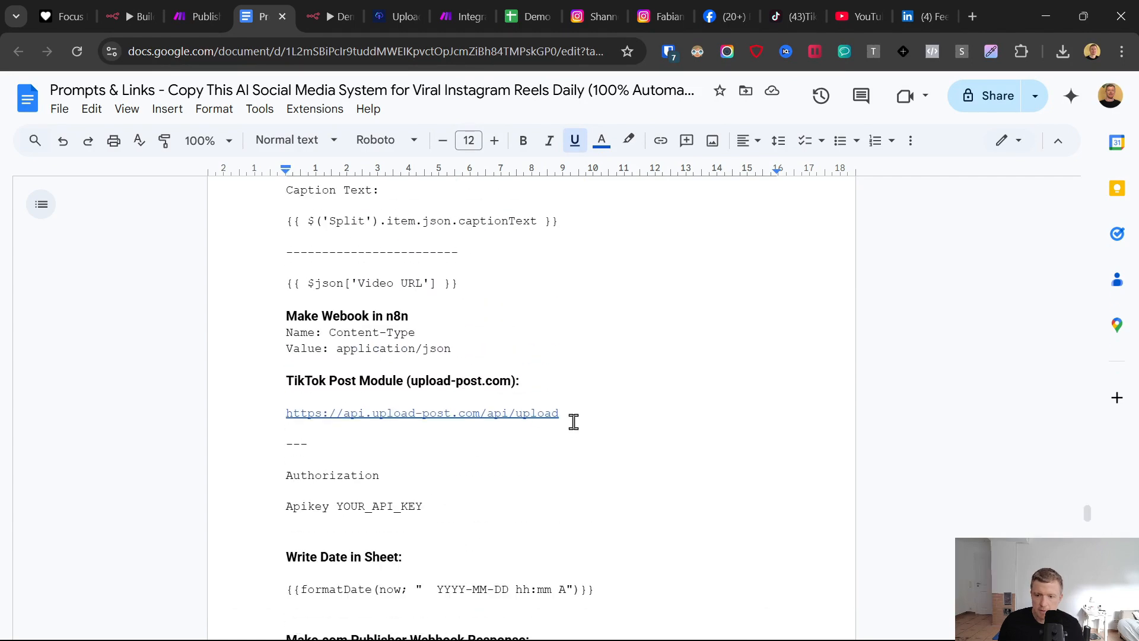
left_click_drag(573, 421, 296, 418)
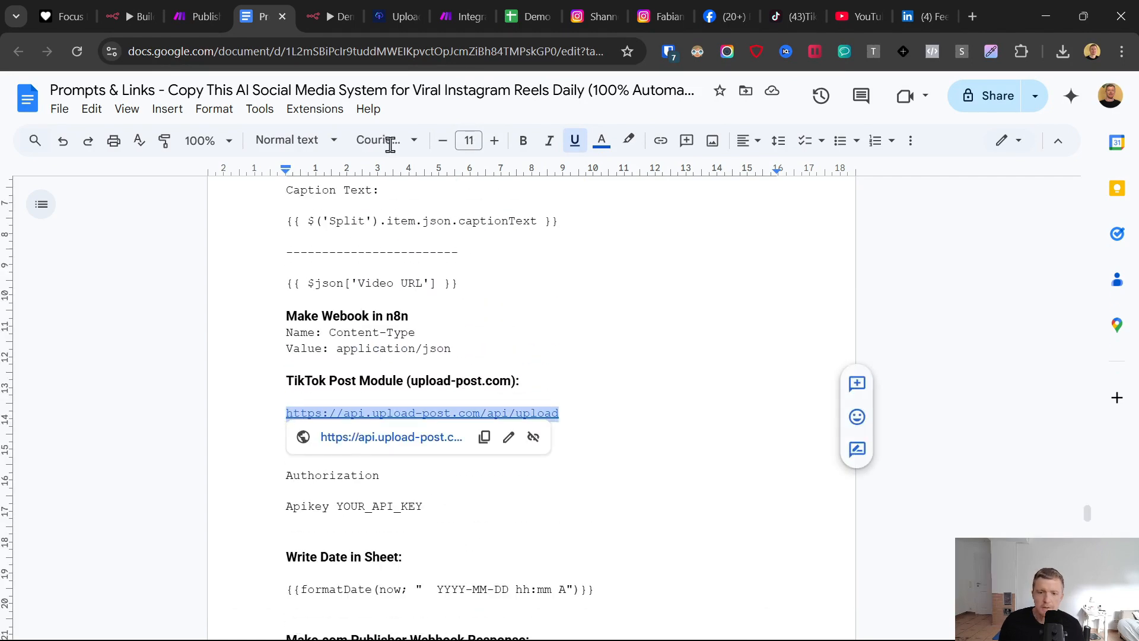
left_click(469, 16)
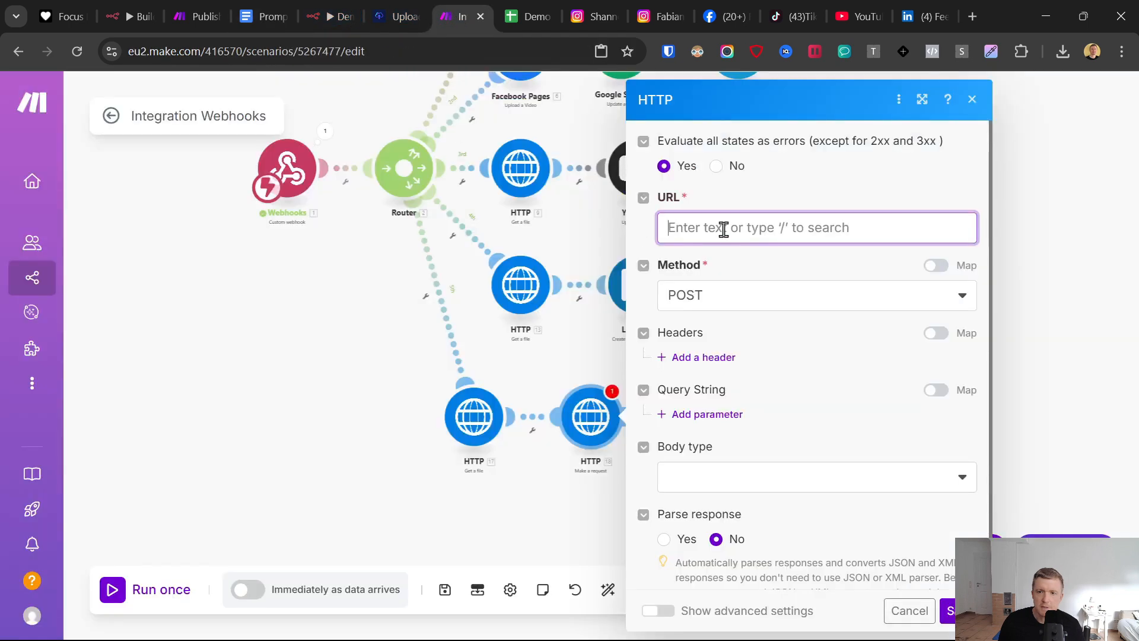
type("https://api.upload-post.com/api/upload")
left_click(786, 185)
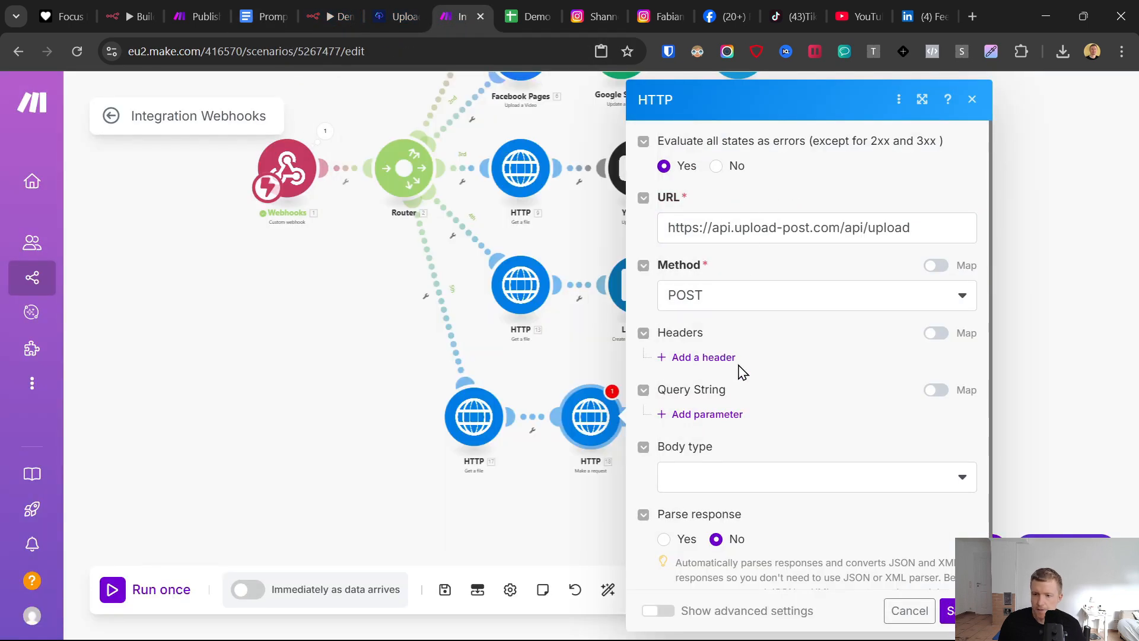
- Add a header to the HTTP request named Authorization, copied from the prompts document's TikTok section
left_click(718, 357)
left_click(261, 17)
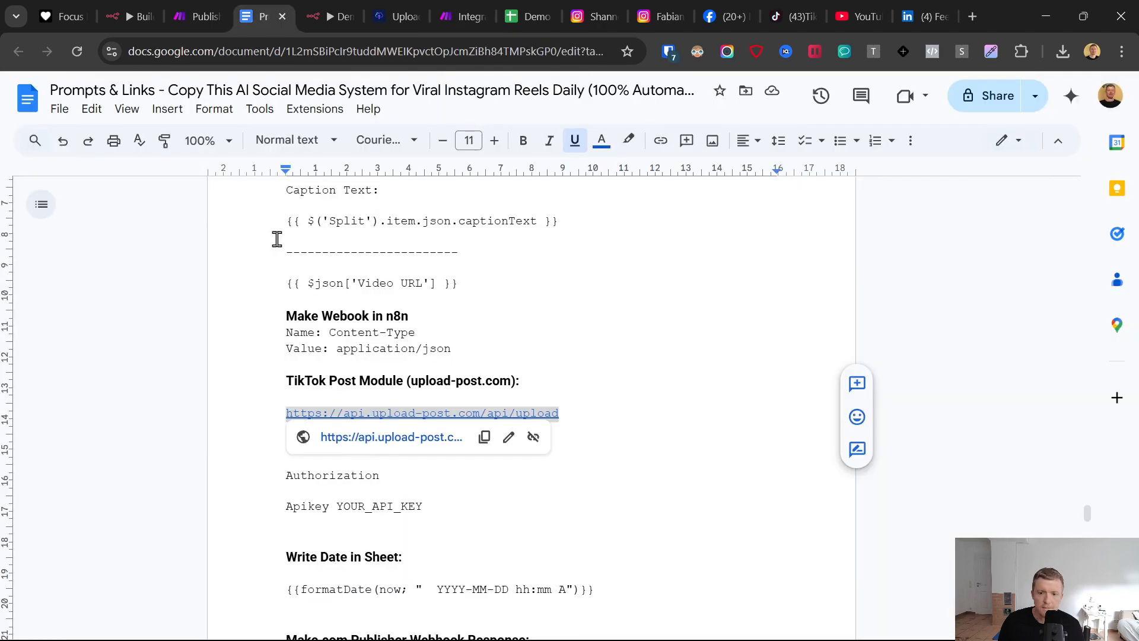
left_click(398, 481)
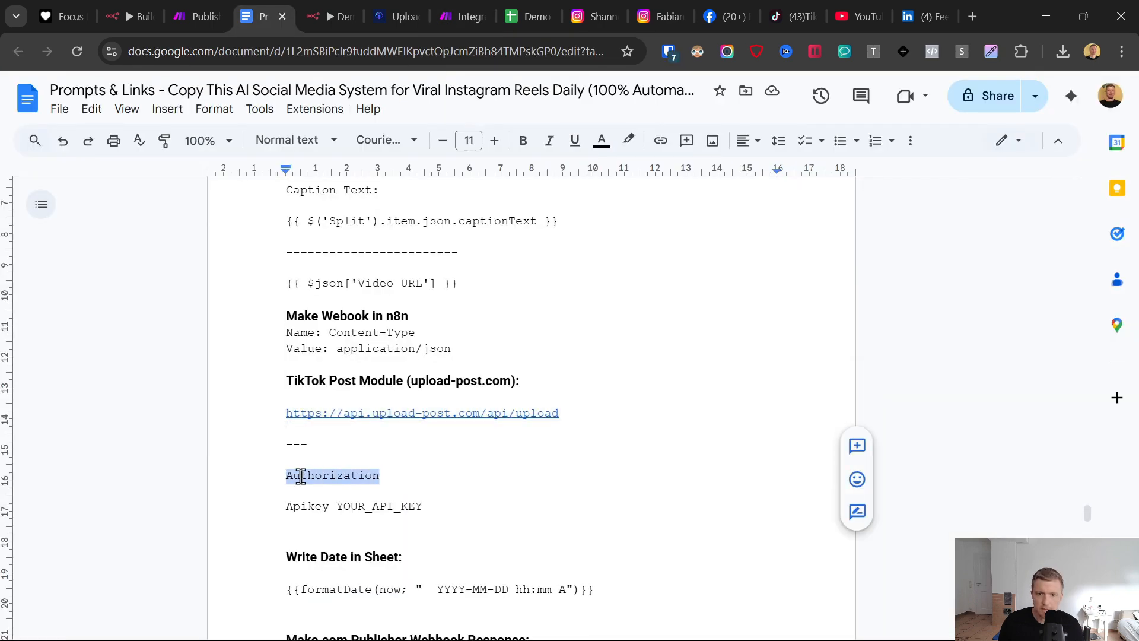
left_click_drag(380, 477, 287, 476)
key("ctrl+c")
left_click(463, 16)
left_click(709, 329)
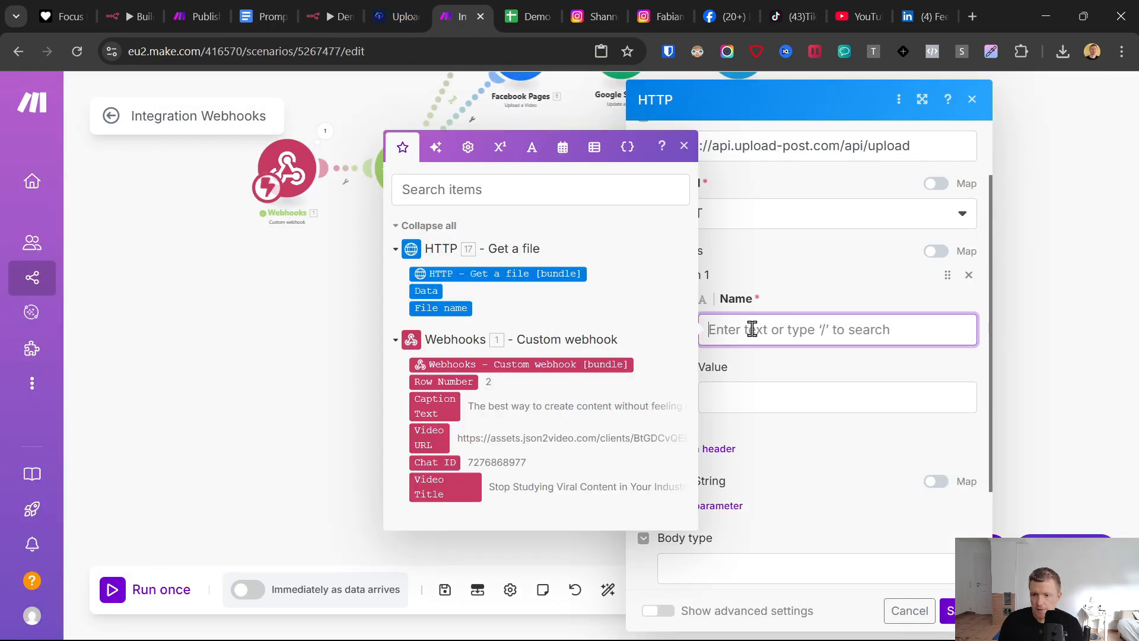
key("ctrl+v")
- Copy the API key from Upload-Post's key management page and paste it as the Authorization header's value in Make
left_click(755, 397)
left_click(415, 6)
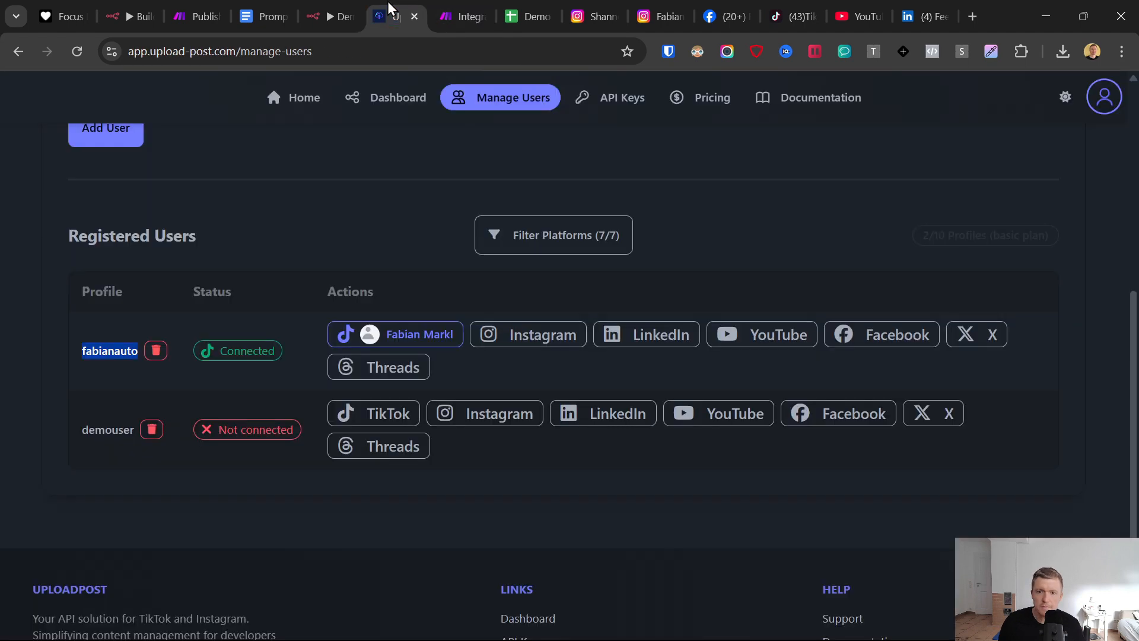
left_click(624, 100)
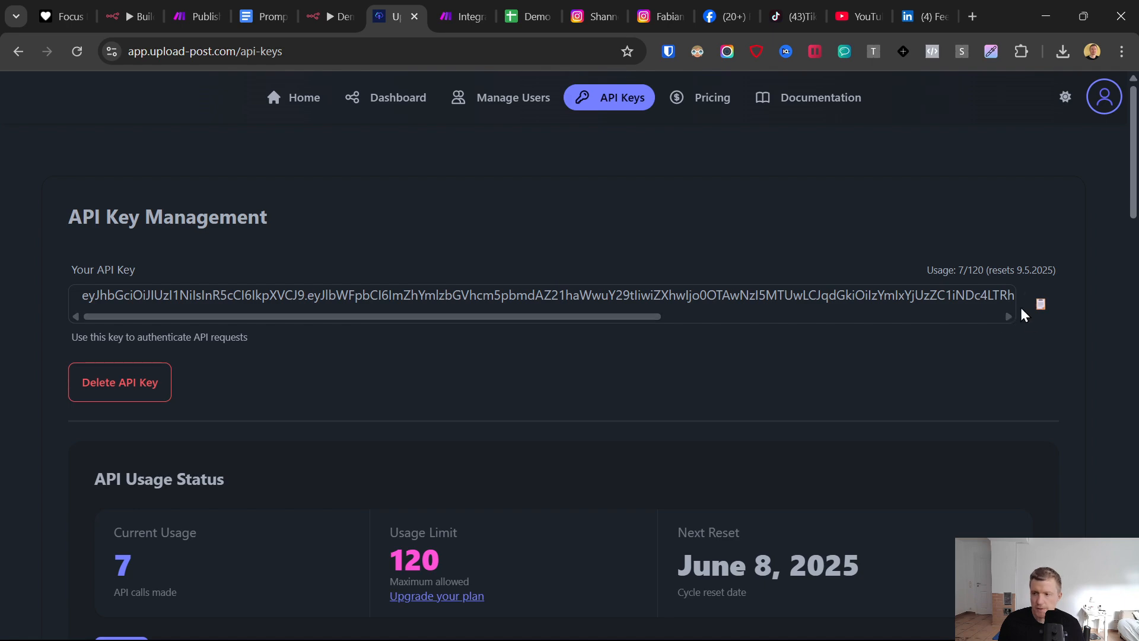
left_click(1041, 304)
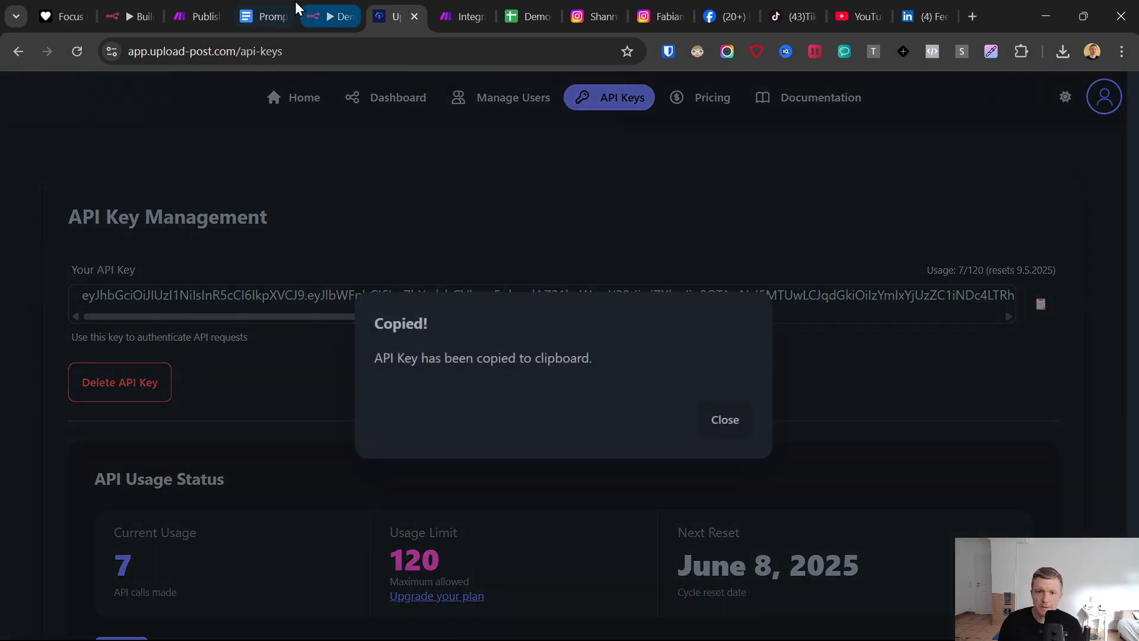
left_click(458, 16)
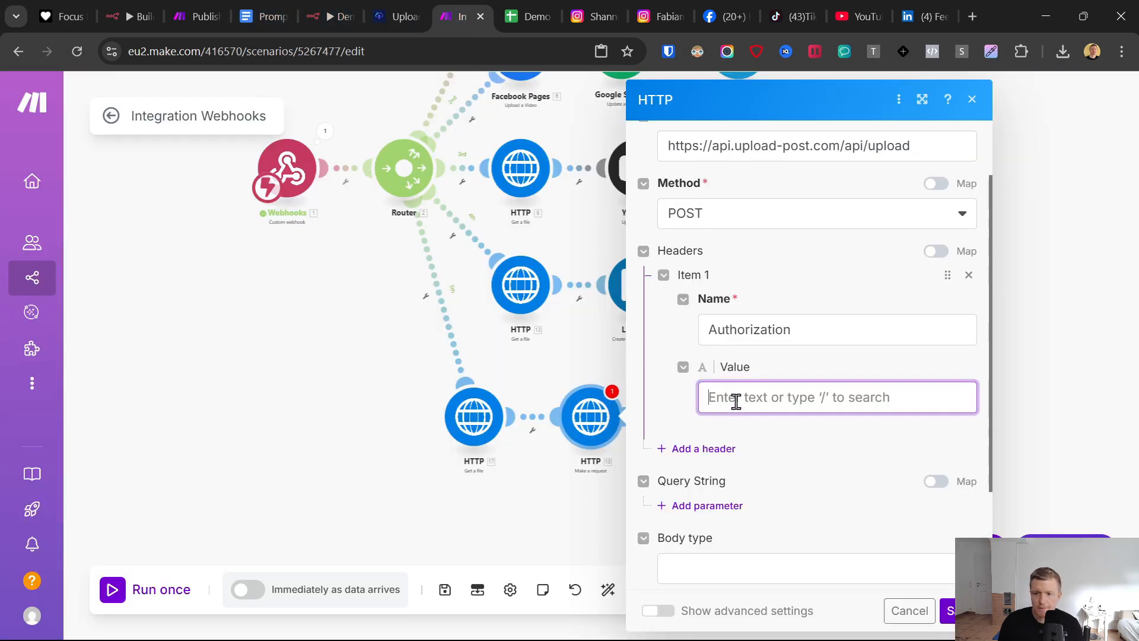
key("ctrl+v")
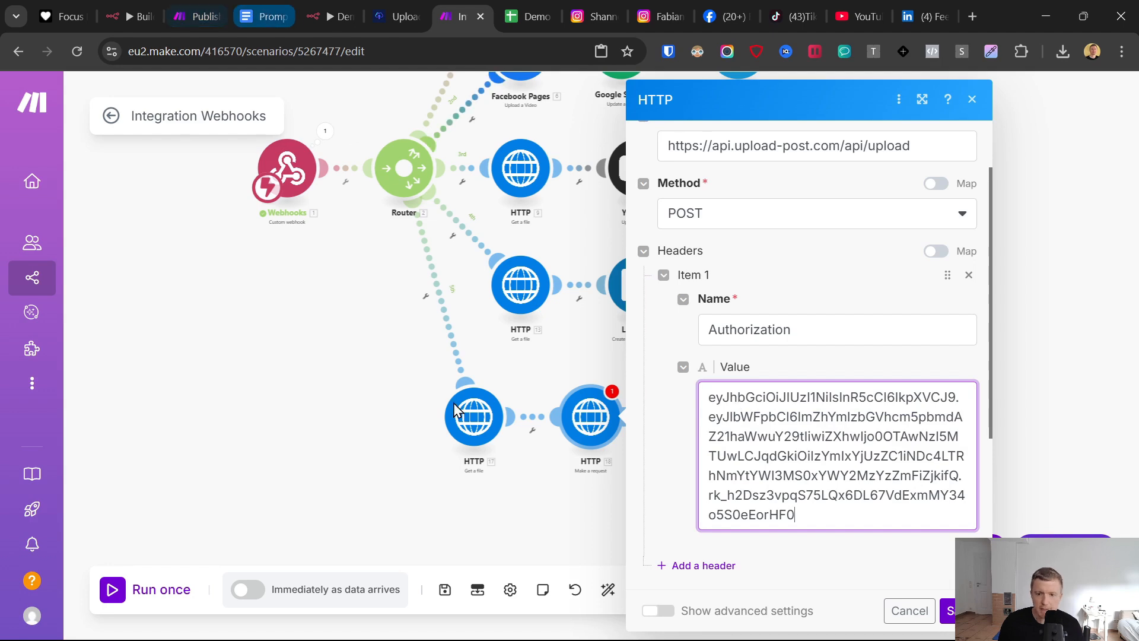
- Prefix the Authorization header's value with the word Apikey and a space, copied from the prompts document
left_click(265, 16)
left_click(333, 475)
mouse_move(329, 506)
left_mouse_down()
mouse_move(268, 499)
mouse_move(326, 506)
left_mouse_up()
key("ctrl+c")
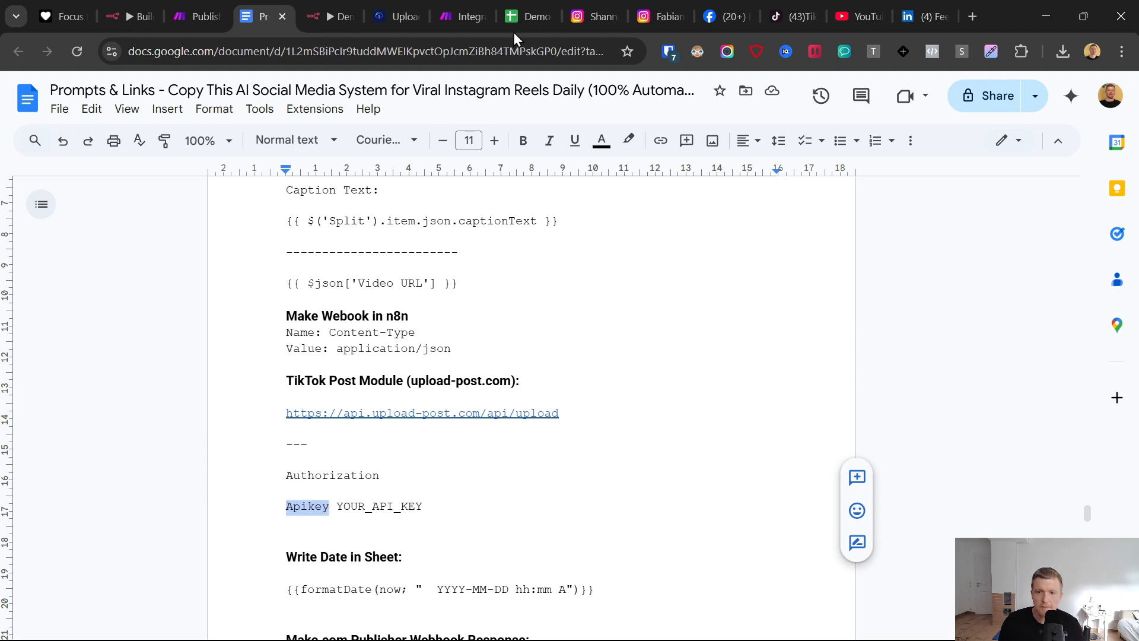
left_click(466, 16)
left_click(722, 408)
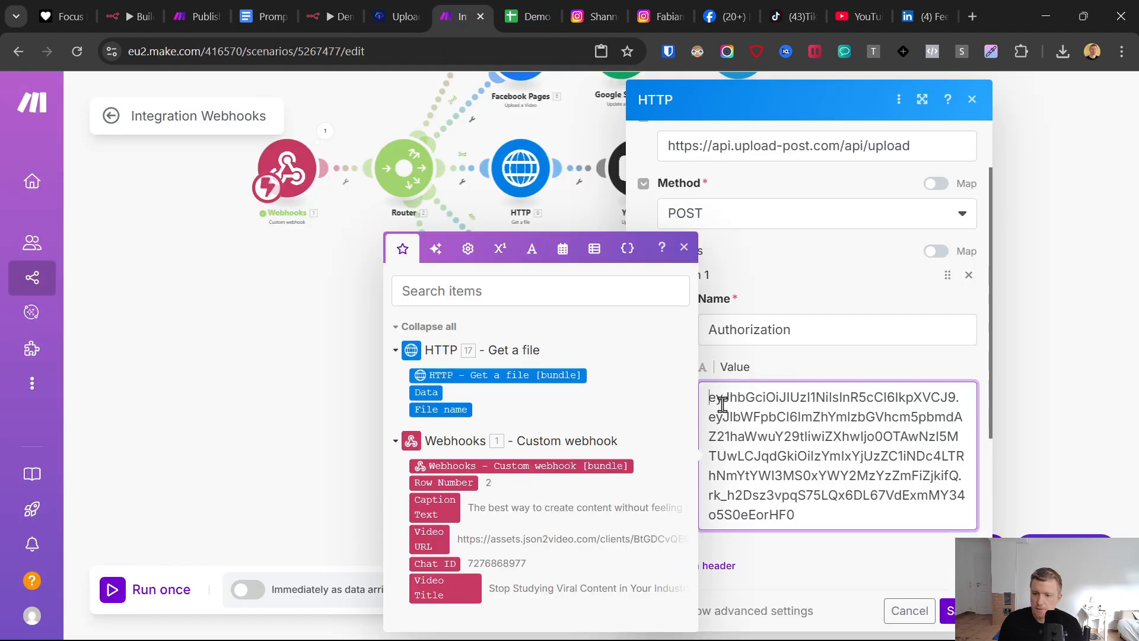
key("ctrl+v")
left_click(791, 360)
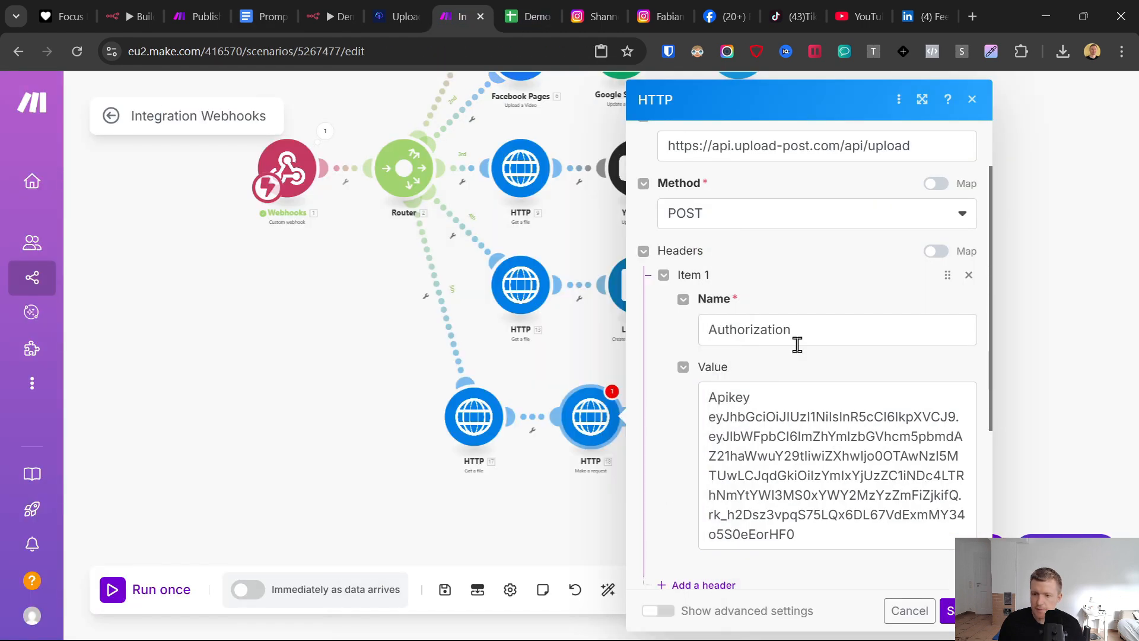
- Set the HTTP request's body type to Multipart/form-data
scroll(794, 323, "down", 5)
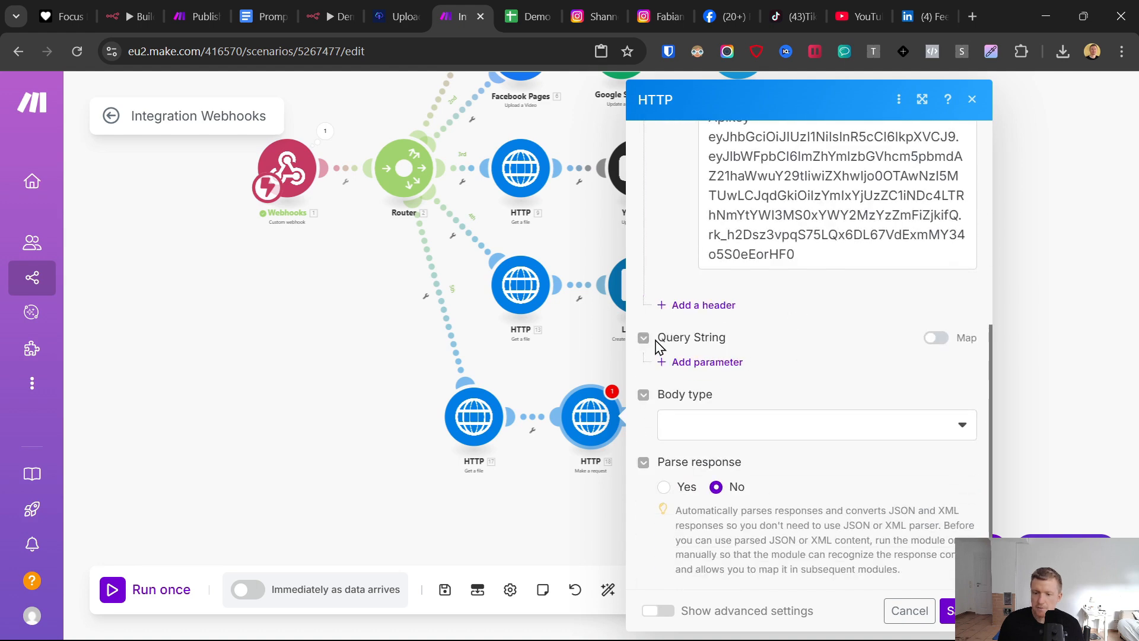
left_click(705, 423)
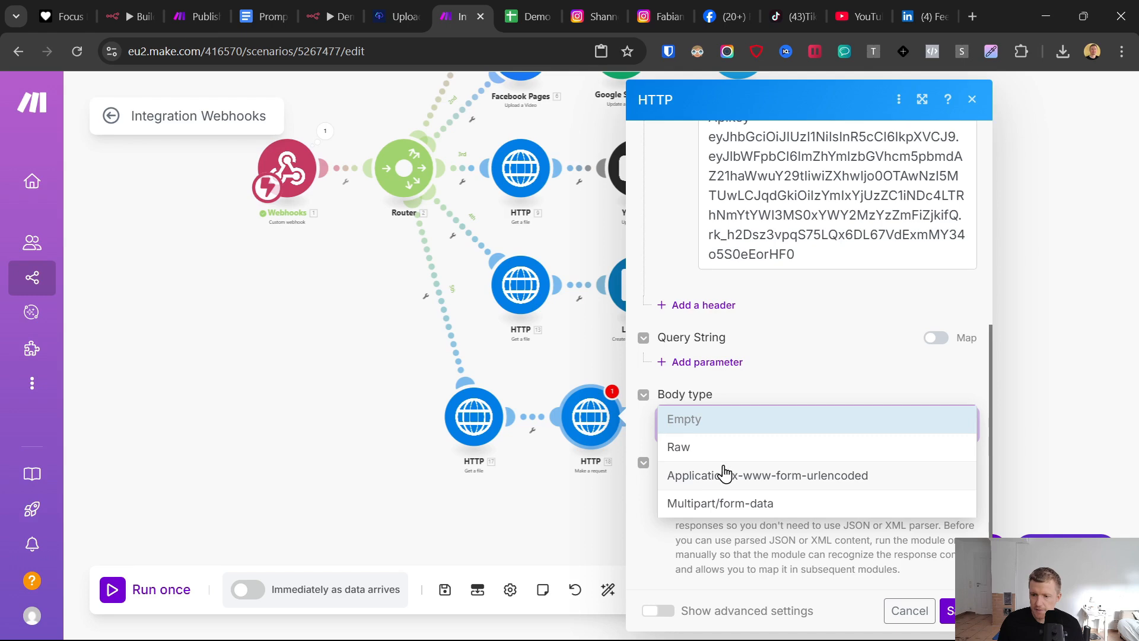
left_click(724, 502)
scroll(750, 410, "down", 1)
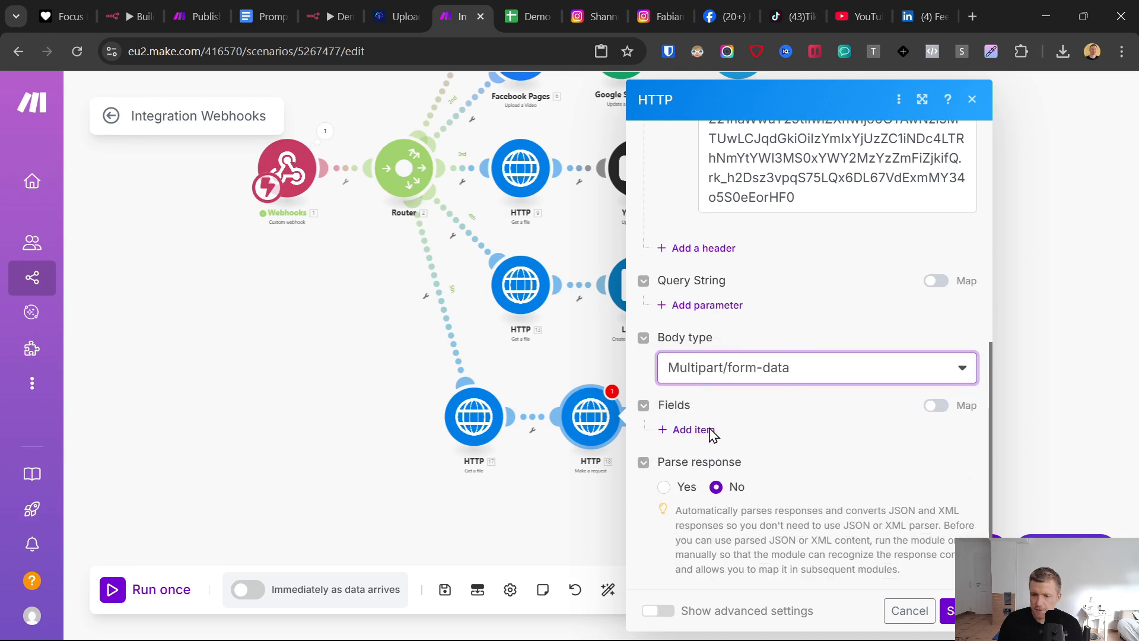
- Add a first form-data field of type Text with the key user
left_click(709, 433)
scroll(771, 409, "down", 1)
left_click(775, 400)
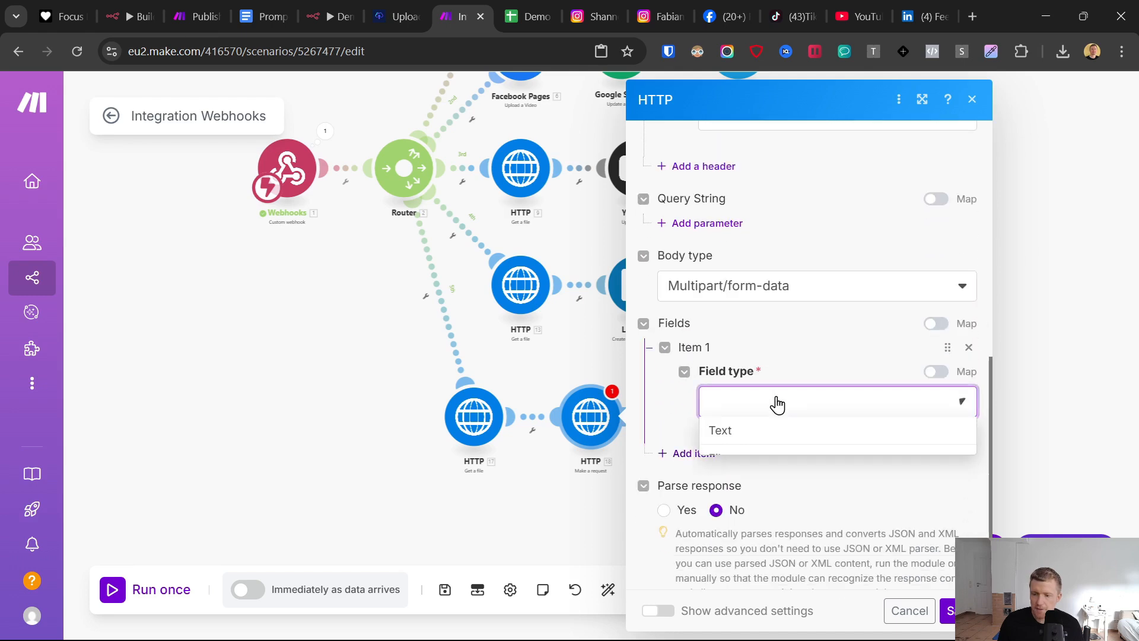
left_click(754, 433)
scroll(682, 410, "down", 2)
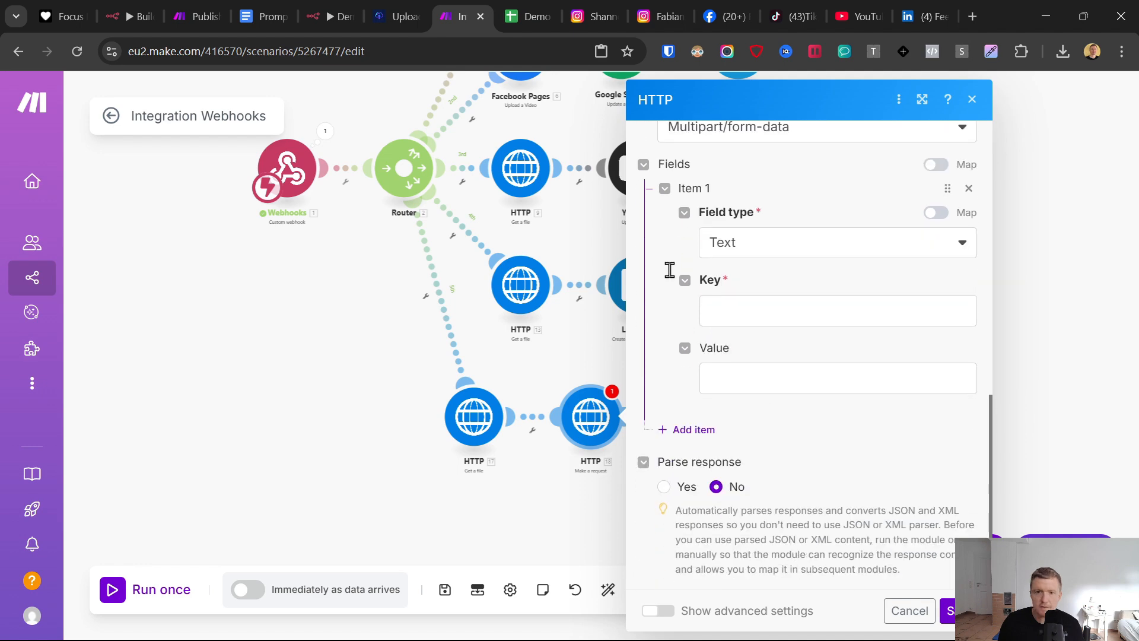
left_click(768, 303)
type("user")
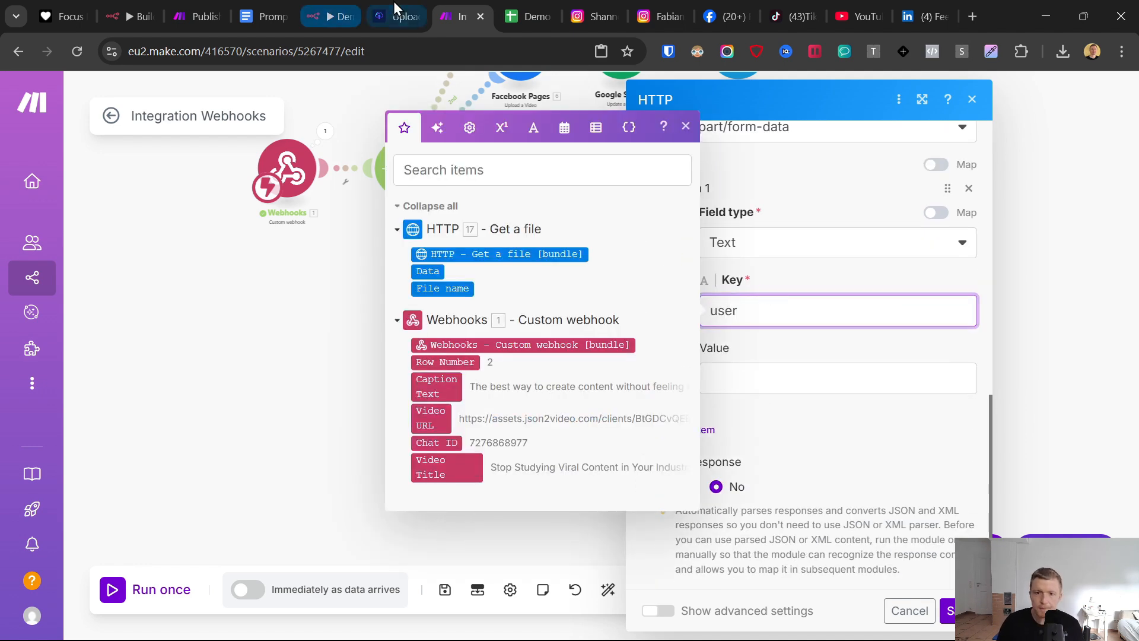
- Copy the TikTok-connected profile's name from Upload-Post's registered users and paste it as the user field's value in Make
left_click(393, 5)
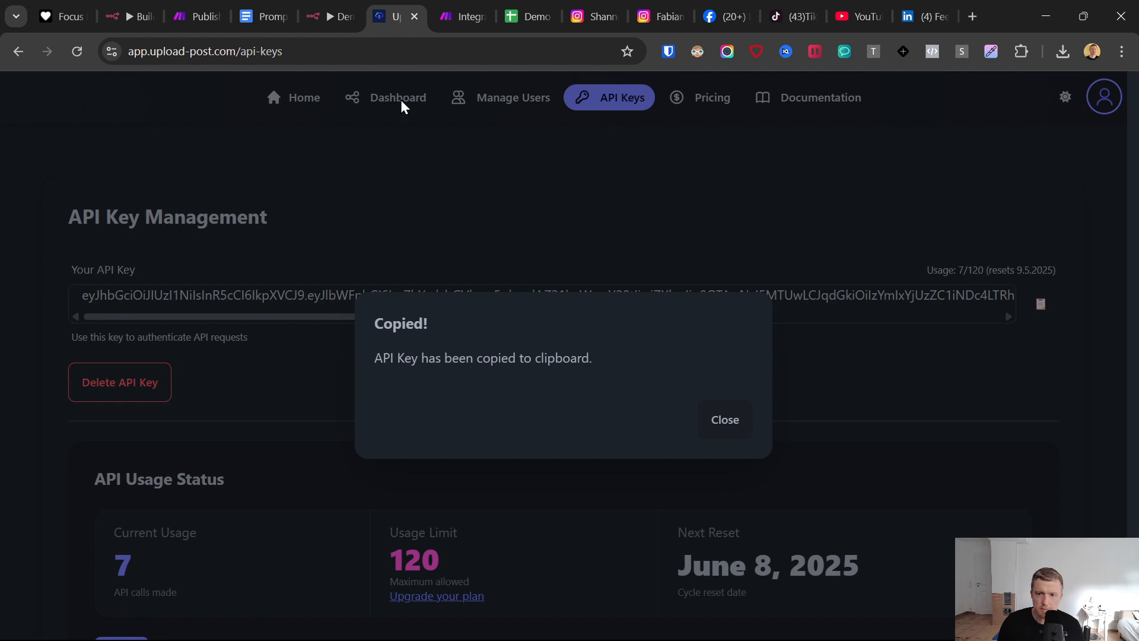
left_click(724, 420)
left_click(479, 102)
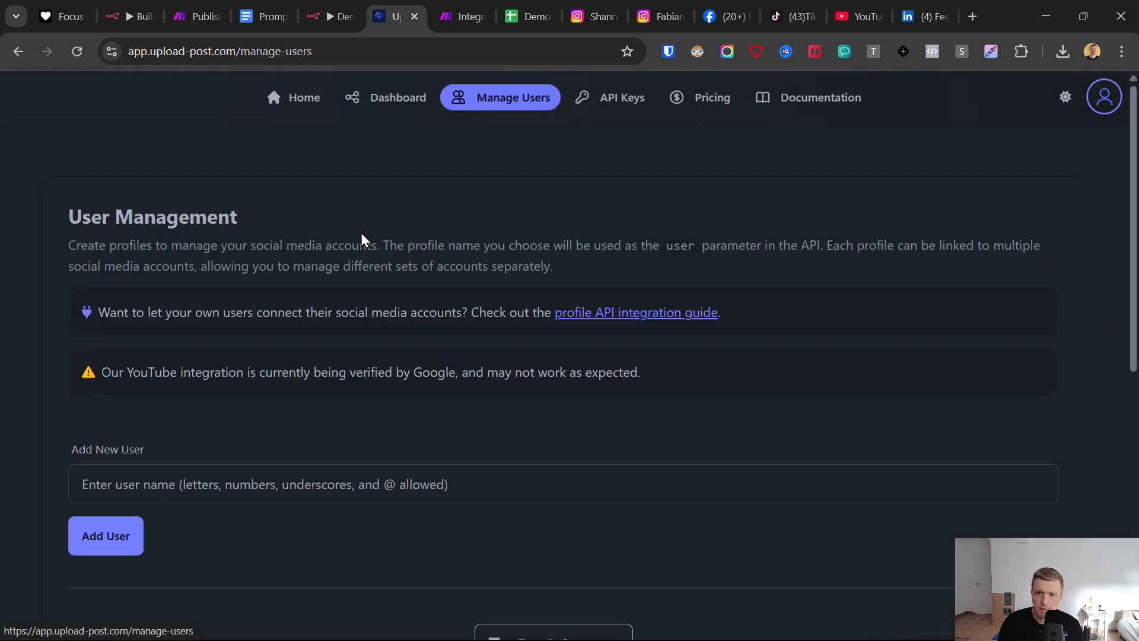
scroll(172, 444, "down", 5)
double_click(107, 433)
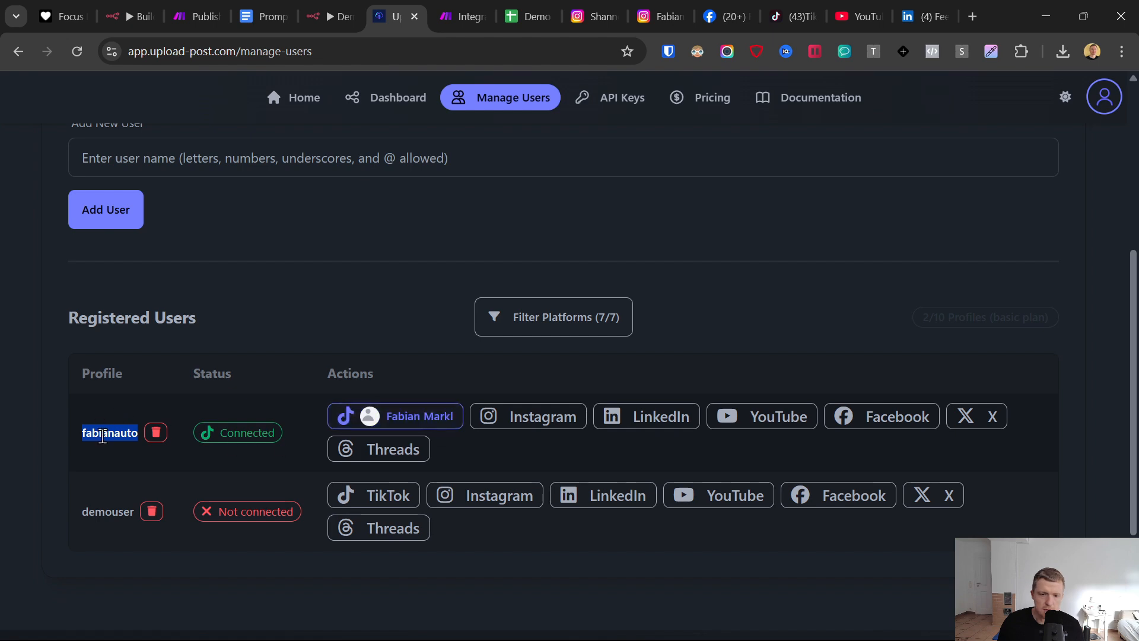
right_click(102, 436)
left_click(158, 197)
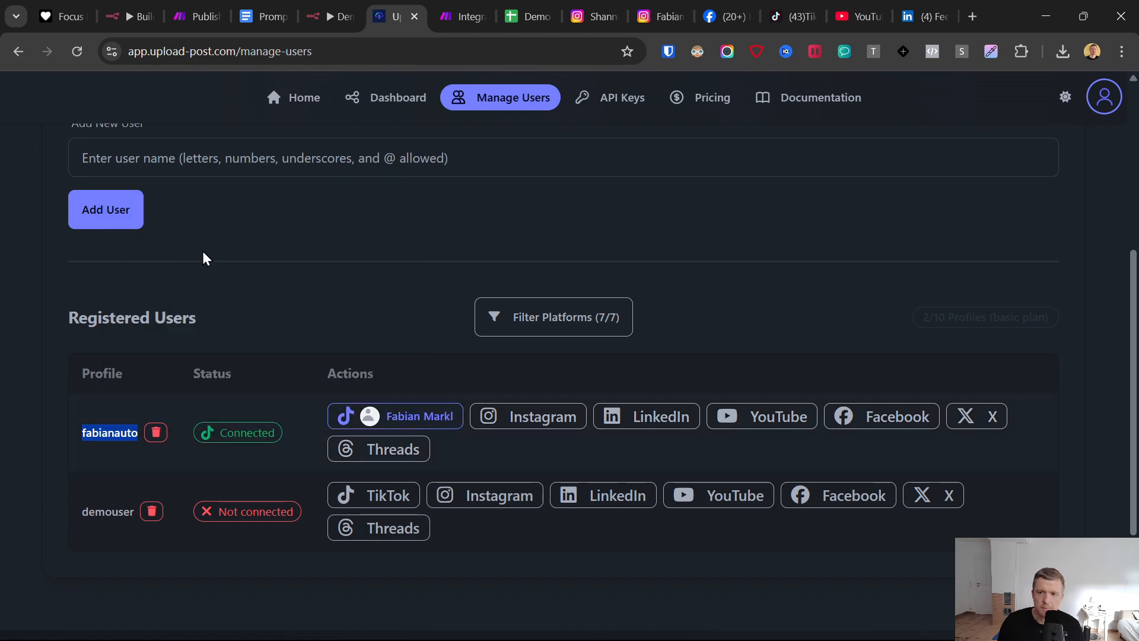
left_click(475, 8)
left_click(758, 384)
key("ctrl+v")
key("Escape")
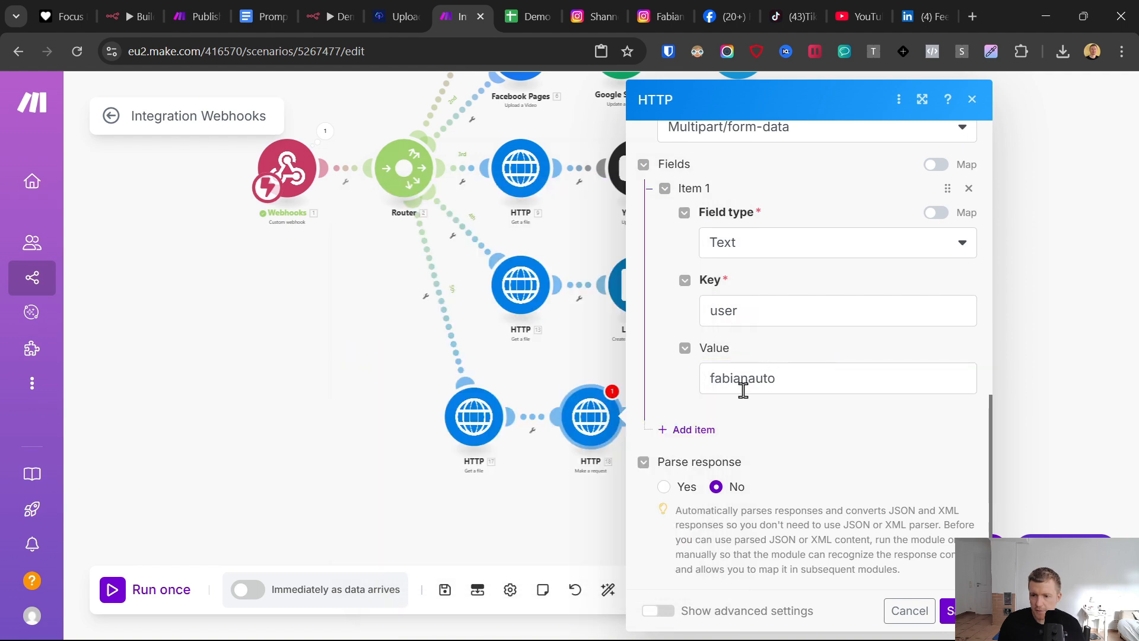
- Add a second Text field with the key title and map the webhook's Video Title as its value
left_click(706, 436)
left_click(742, 375)
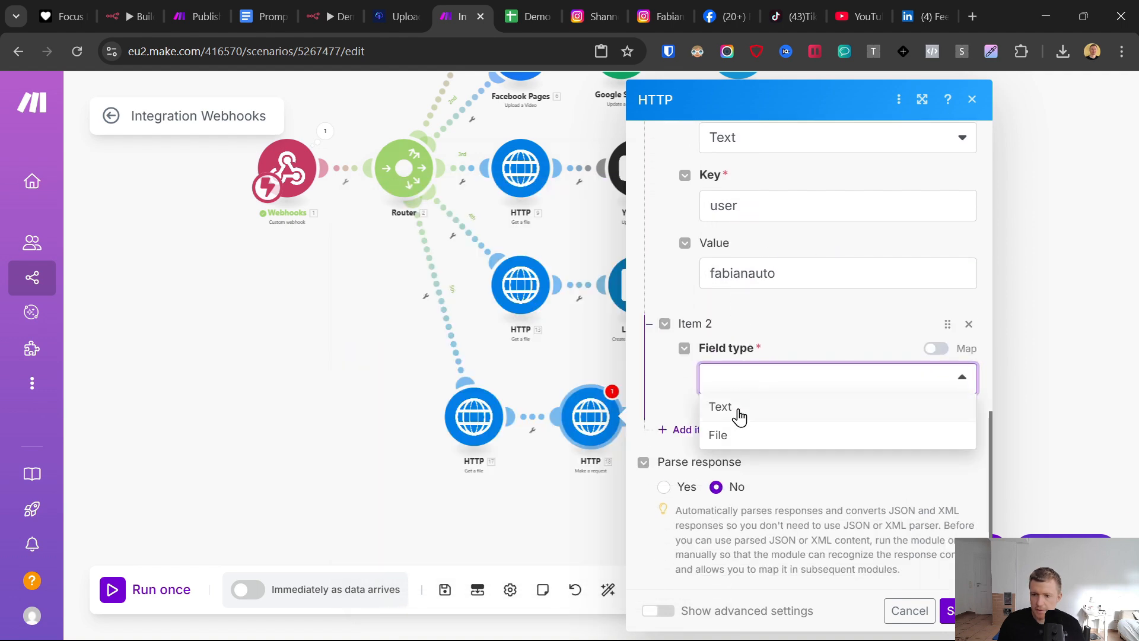
left_click(737, 409)
scroll(683, 386, "down", 1)
left_click(737, 363)
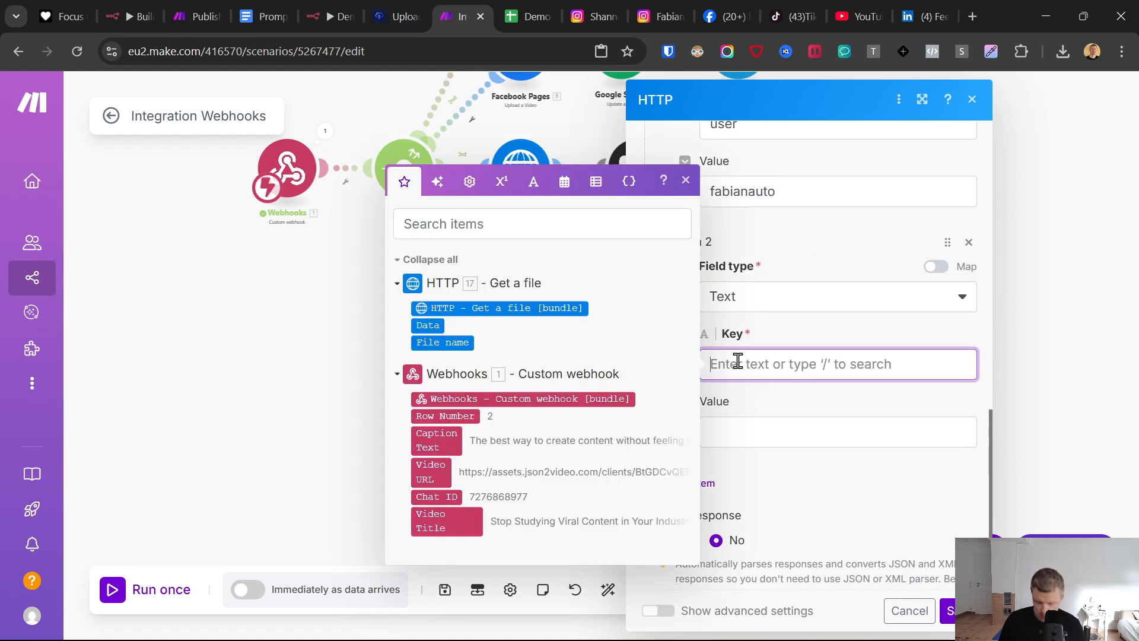
type("title")
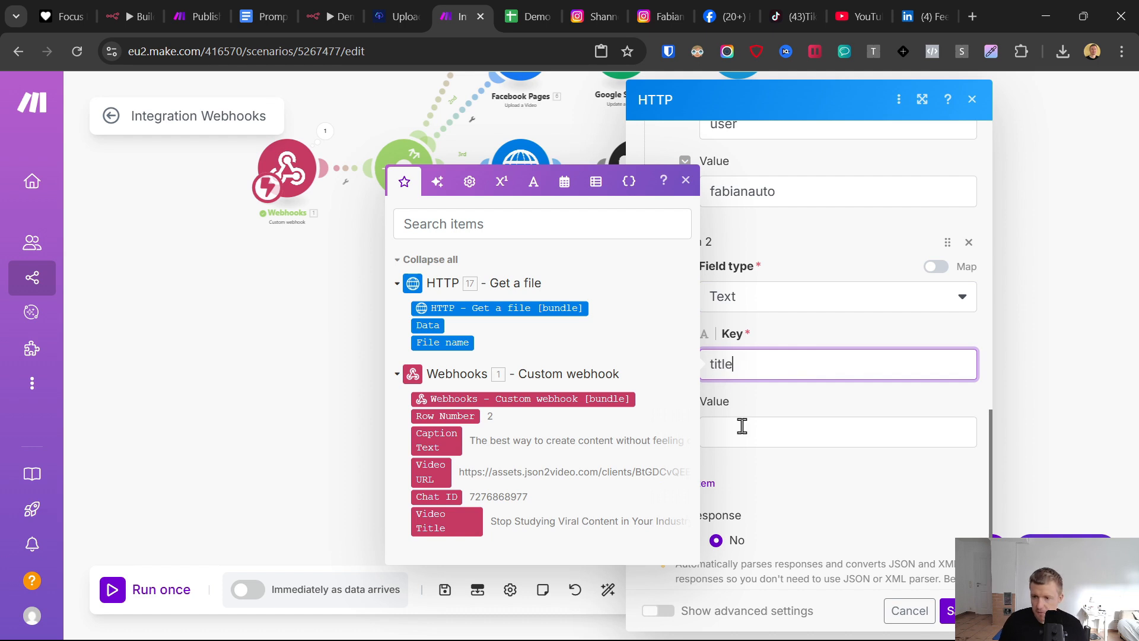
left_click(742, 426)
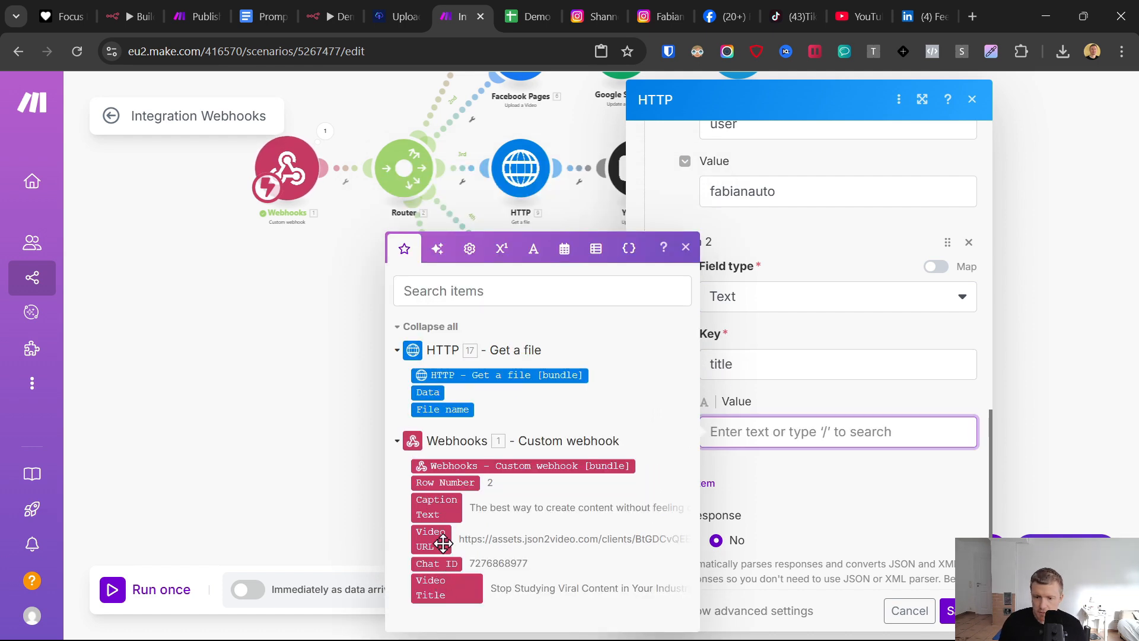
left_click(437, 589)
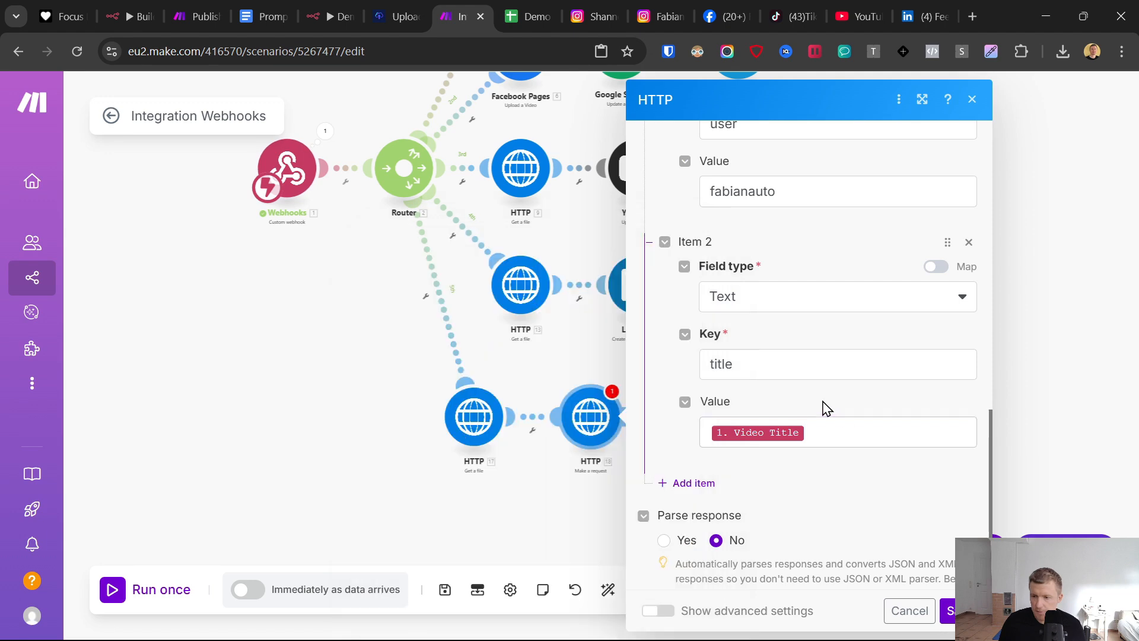
- Add a third Text field with the key platform[] and the value tiktok
left_click(691, 479)
scroll(741, 451, "down", 3)
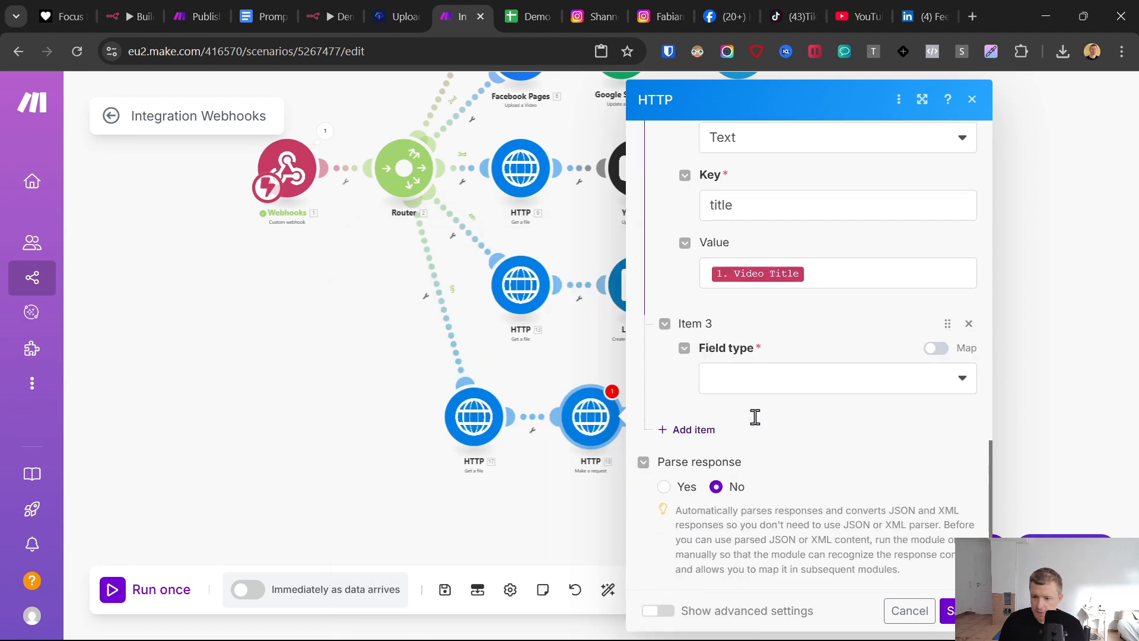
left_click(767, 379)
left_click(752, 411)
left_click(735, 437)
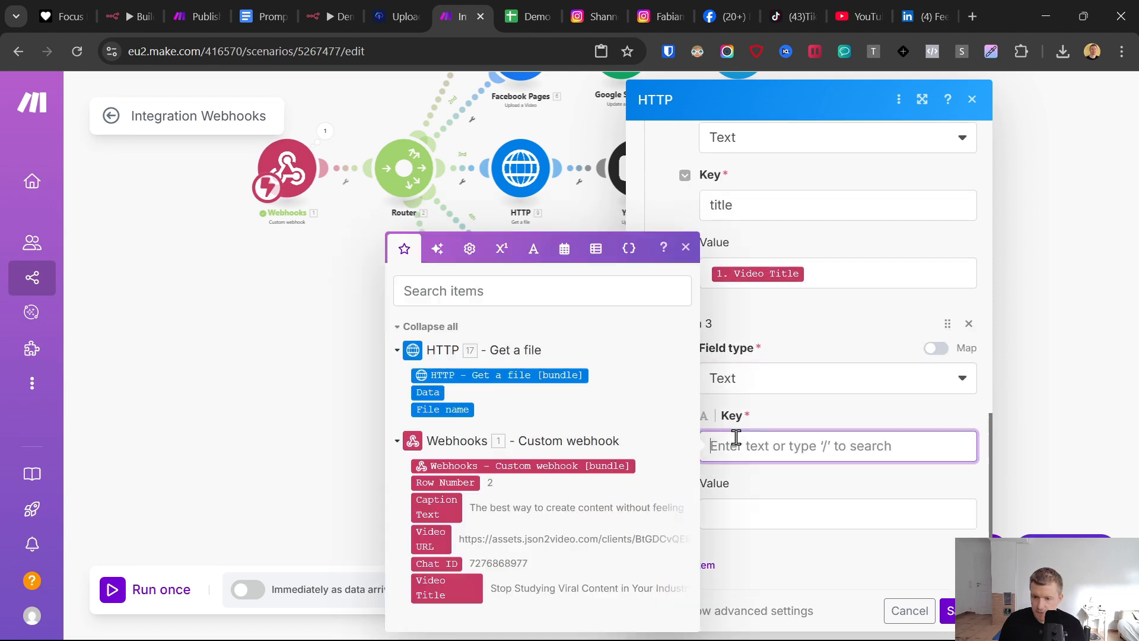
type("platform[")
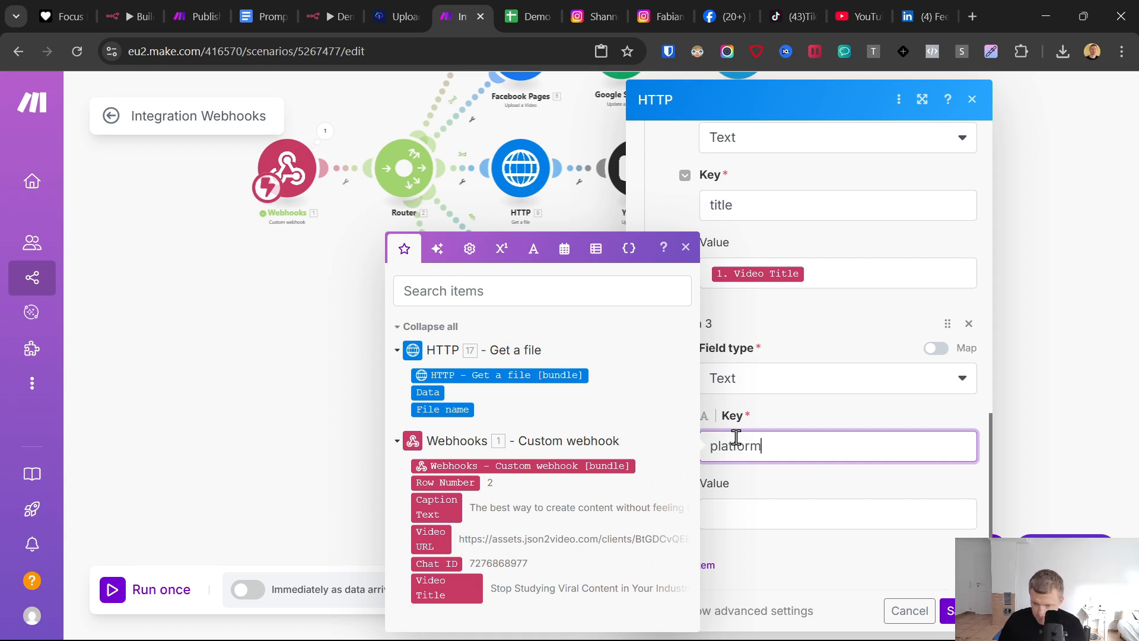
left_click(737, 513)
type("tiktok")
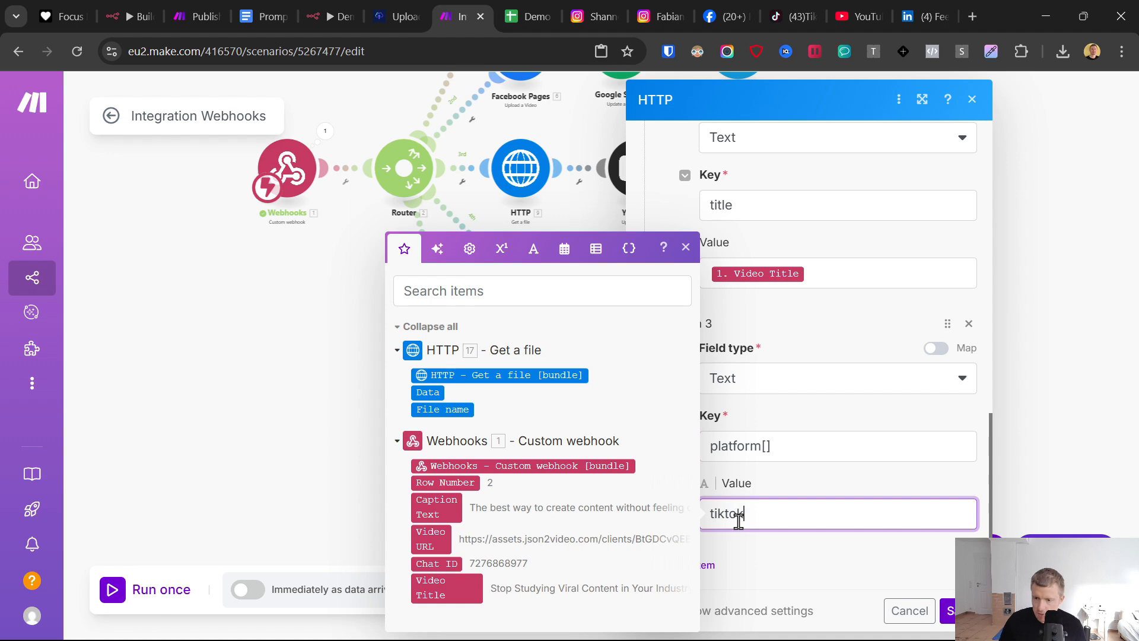
- Add a fourth Text field with the key description and map the webhook's Caption Text as its value
left_click(747, 560)
left_click(730, 490)
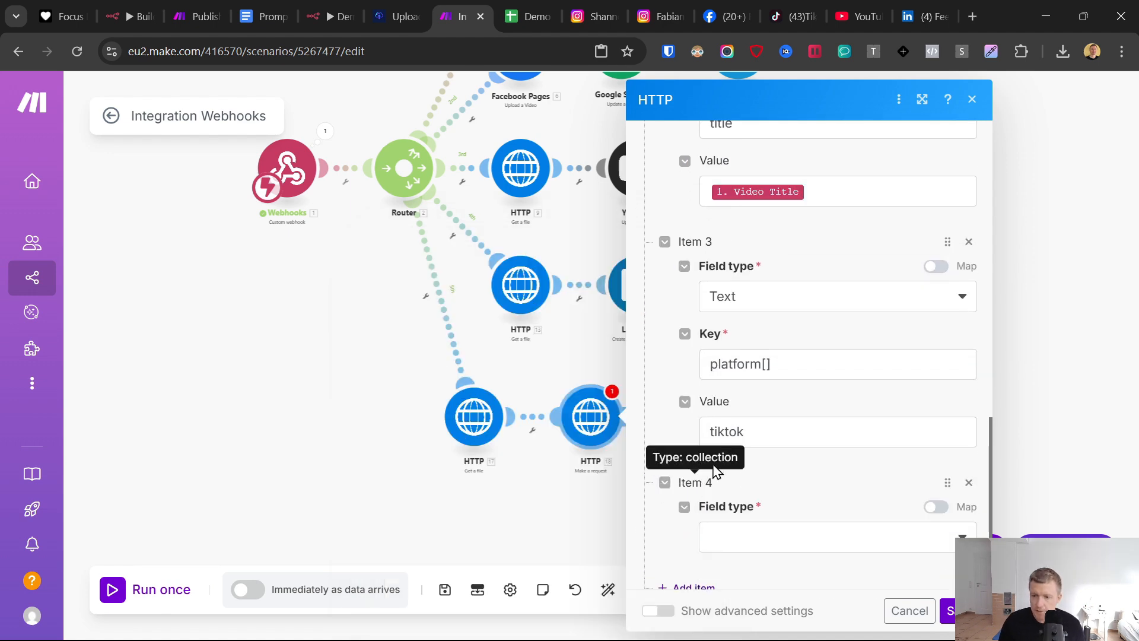
left_click(752, 536)
scroll(797, 440, "down", 4)
left_click(747, 359)
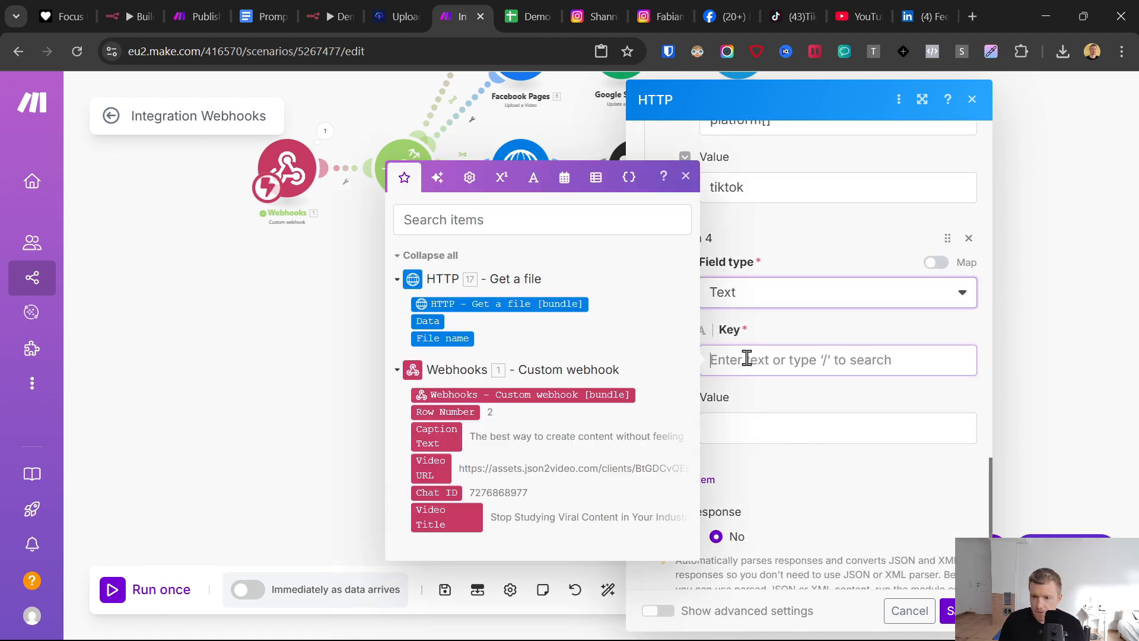
type("description")
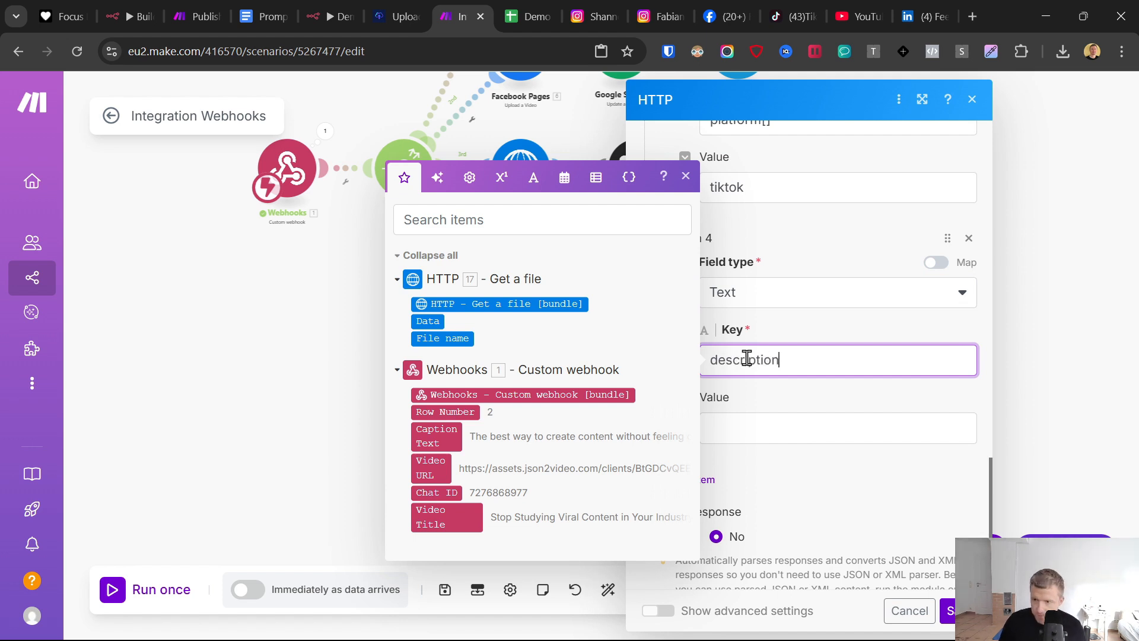
left_click(758, 419)
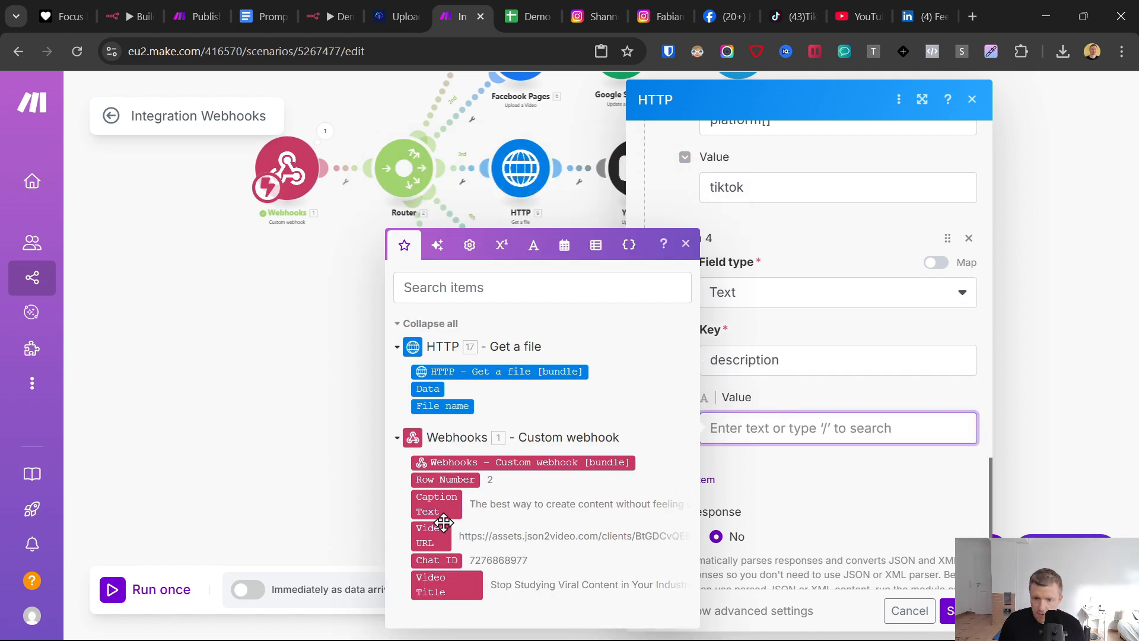
left_click(439, 504)
left_click(785, 487)
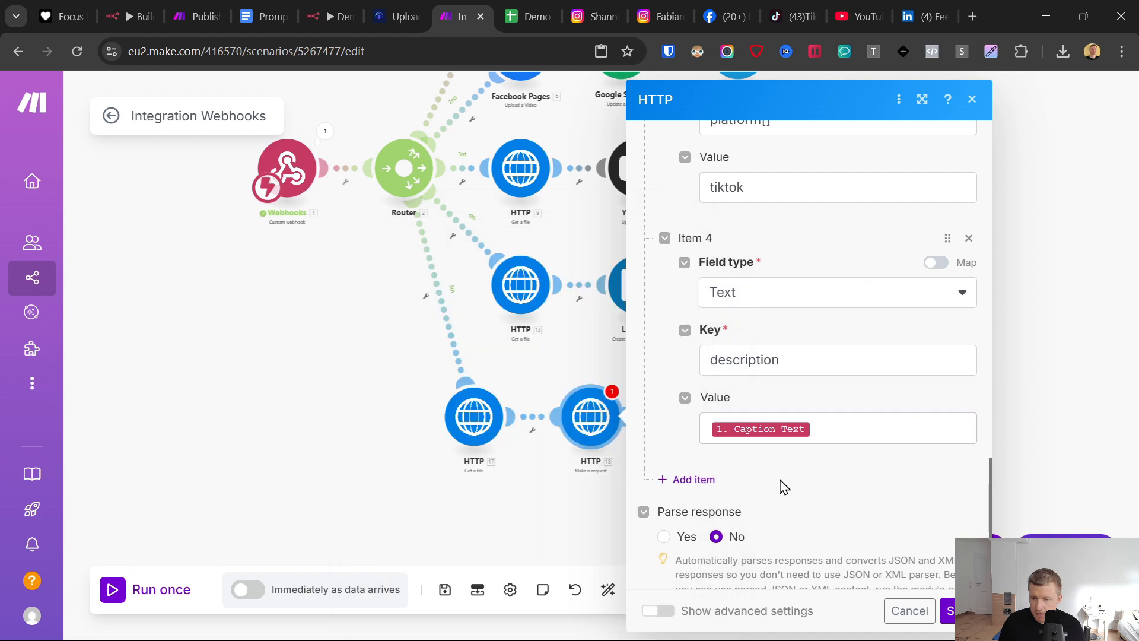
- Add a fifth field of type File with the key video, sourced from HTTP - Get a file, and save the module
left_click(698, 482)
left_click(753, 530)
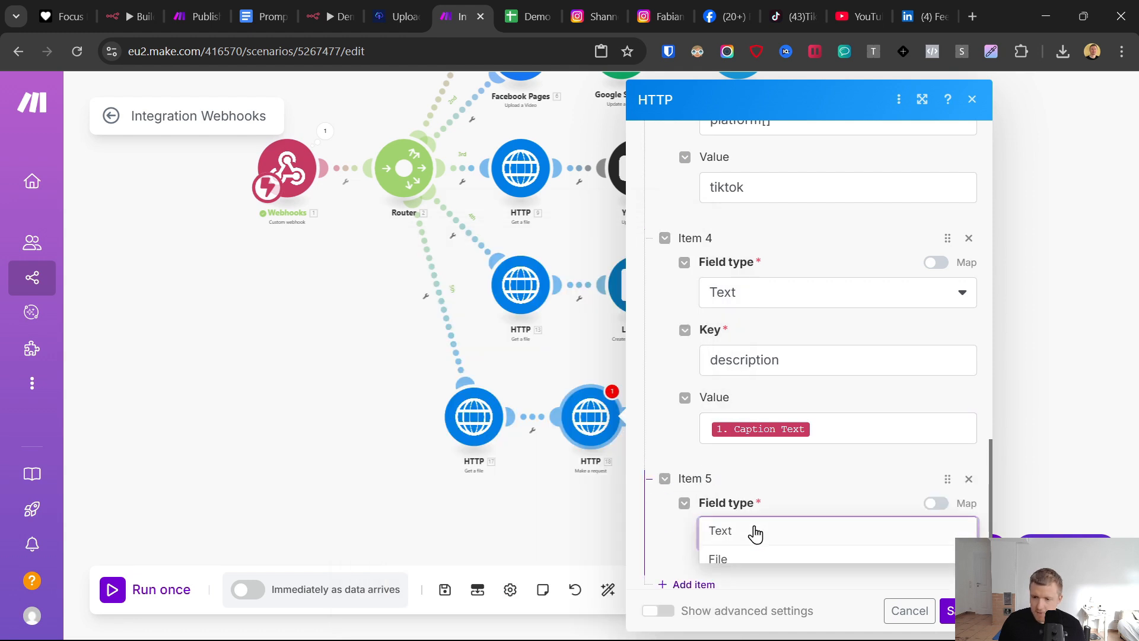
left_click(754, 559)
scroll(791, 463, "down", 5)
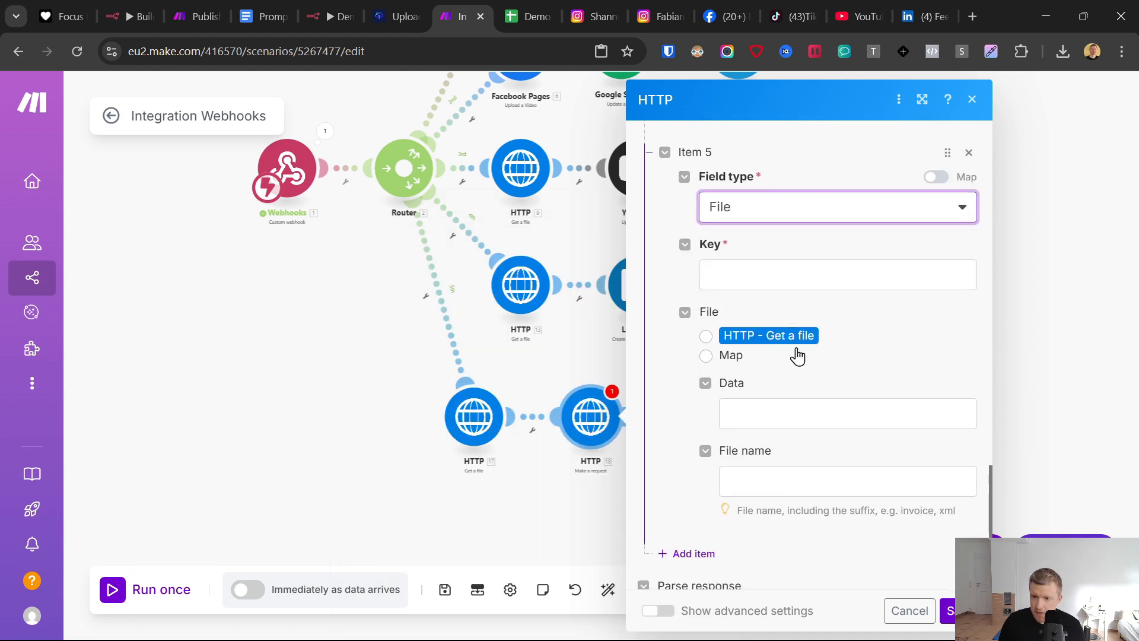
left_click(706, 337)
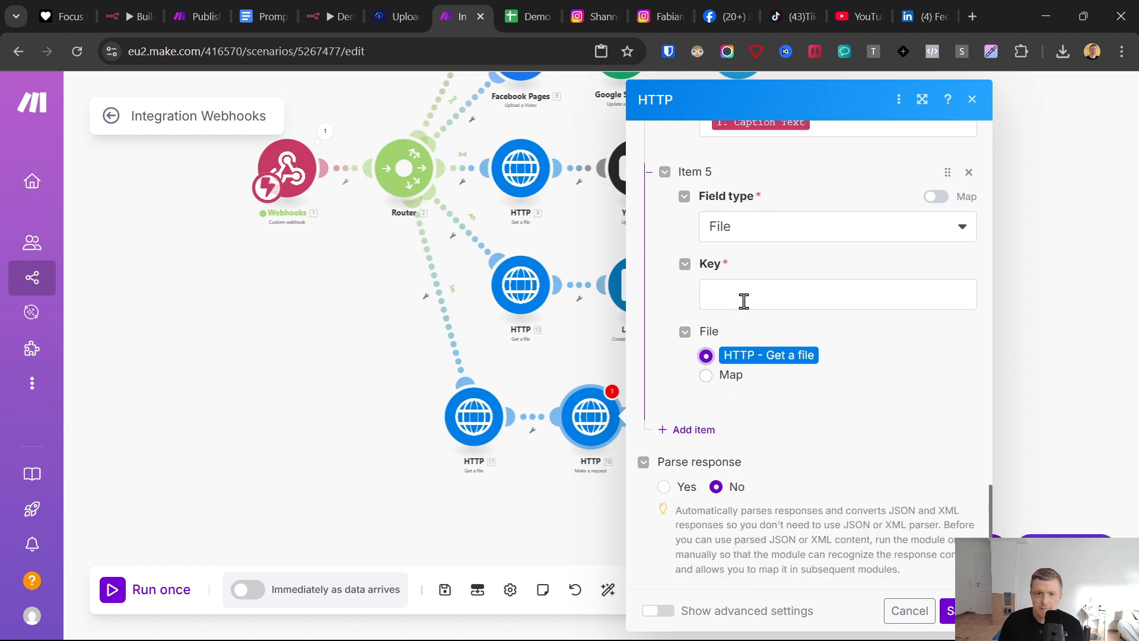
left_click(744, 301)
type("video")
left_click(908, 535)
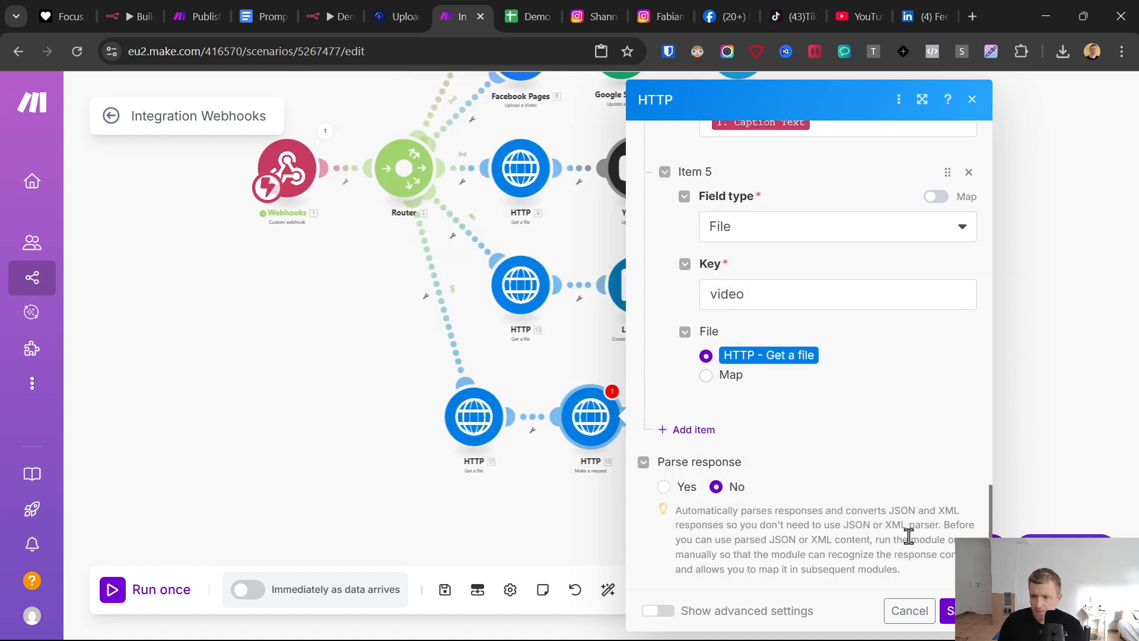
left_click(950, 614)
- Rename the HTTP request module at the end of the new branch to TikTok
right_click(597, 418)
left_click(649, 506)
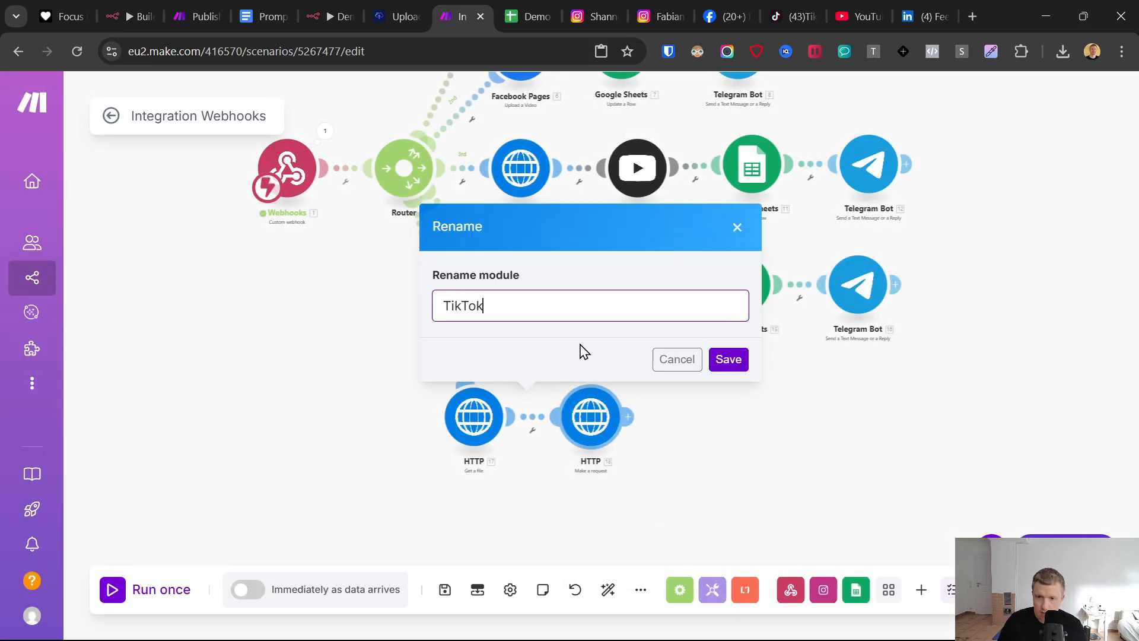
left_click(728, 360)
- Copy the LinkedIn branch's Google Sheets and Telegram Bot modules and paste them after the TikTok module
left_click_drag(952, 420, 746, 341)
right_click(735, 291)
left_click(754, 293)
right_click(720, 442)
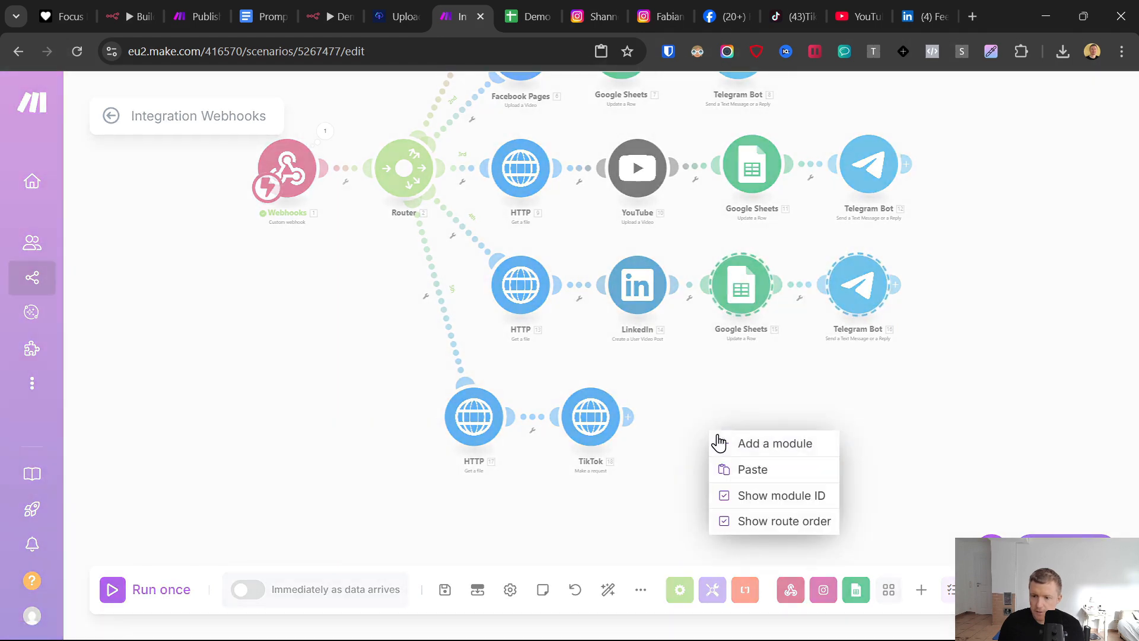
left_click(721, 469)
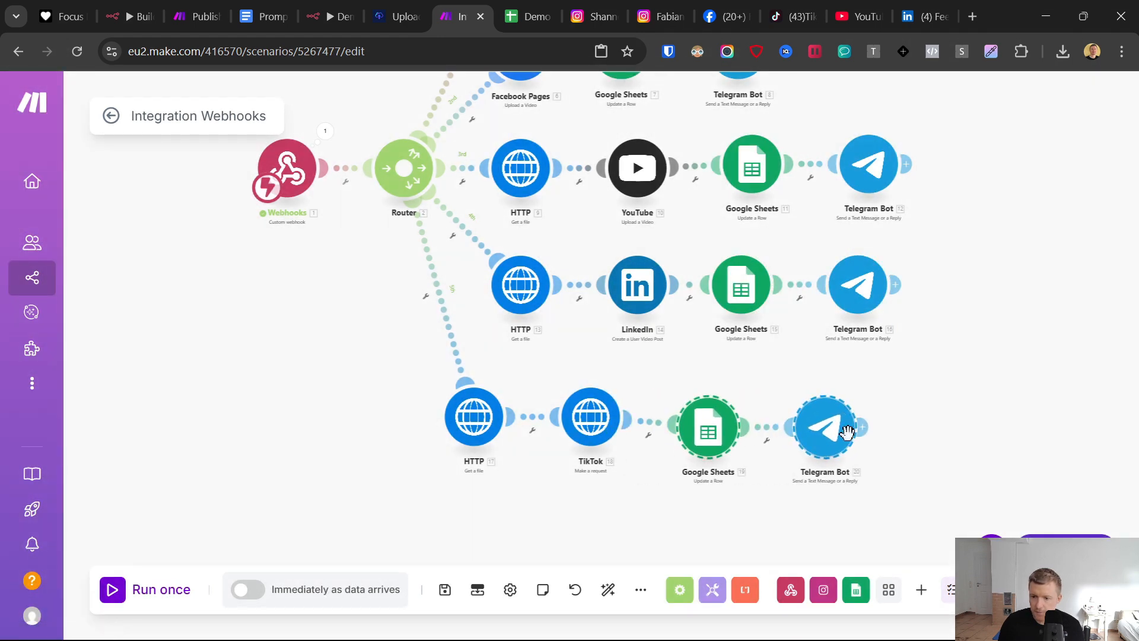
left_click(847, 433)
left_click(1012, 410)
- Replace LinkedIn with TikTok in the message text of the TikTok branch's Telegram Bot module and save it
left_click(812, 439)
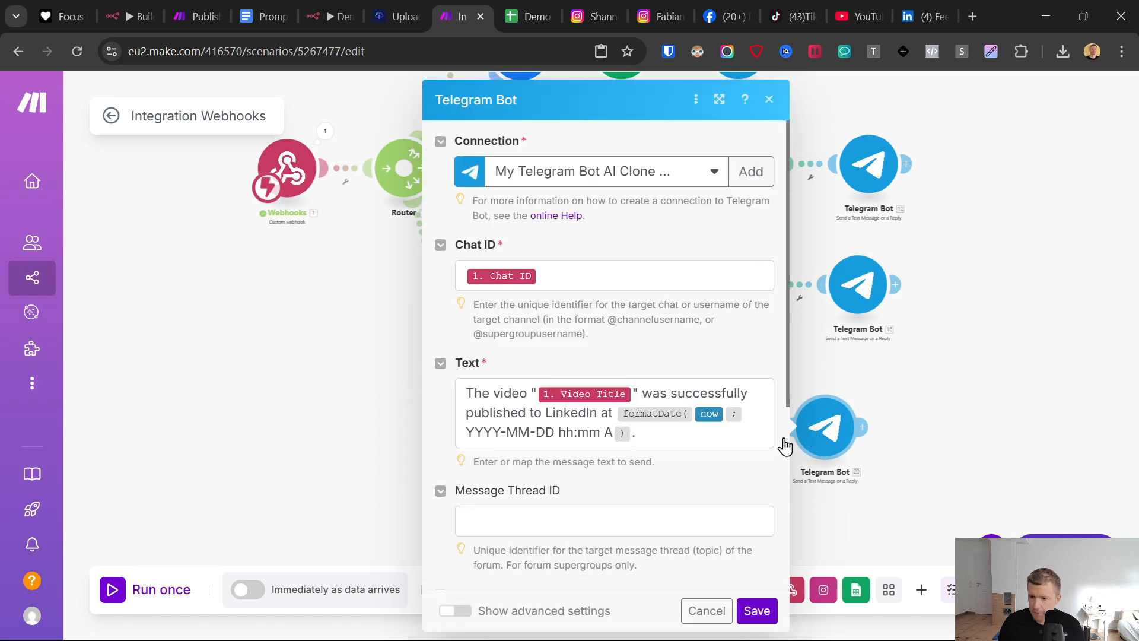
double_click(571, 415)
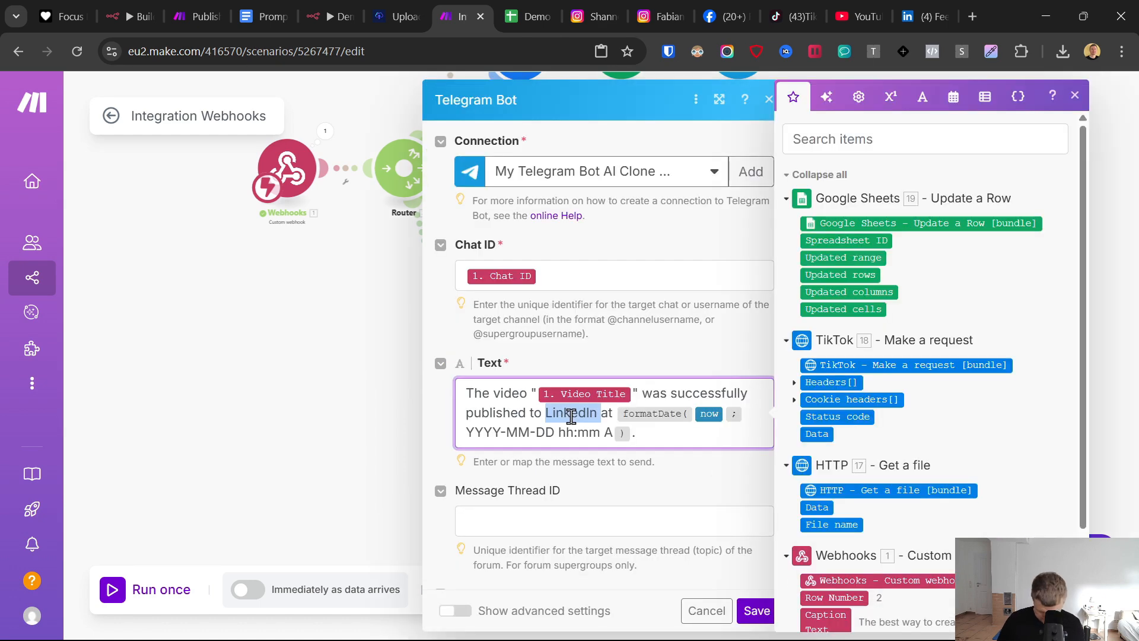
type("TikTok")
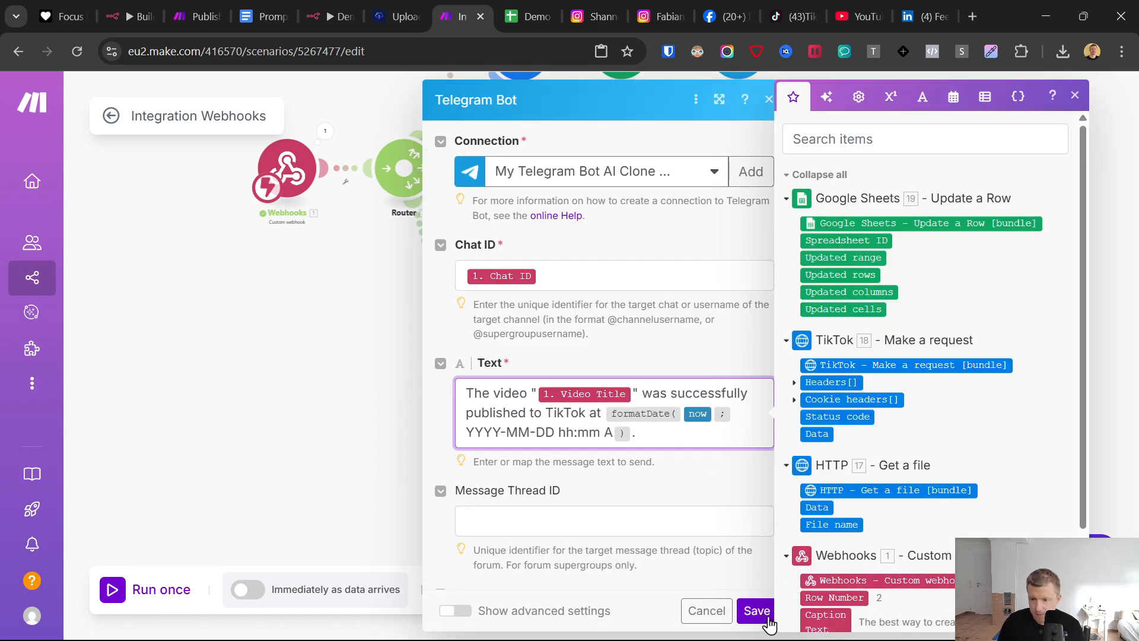
left_click(757, 611)
- Unlink the Instagram branch from the router and save the scenario
scroll(902, 394, "down", 5)
scroll(888, 250, "up", 5)
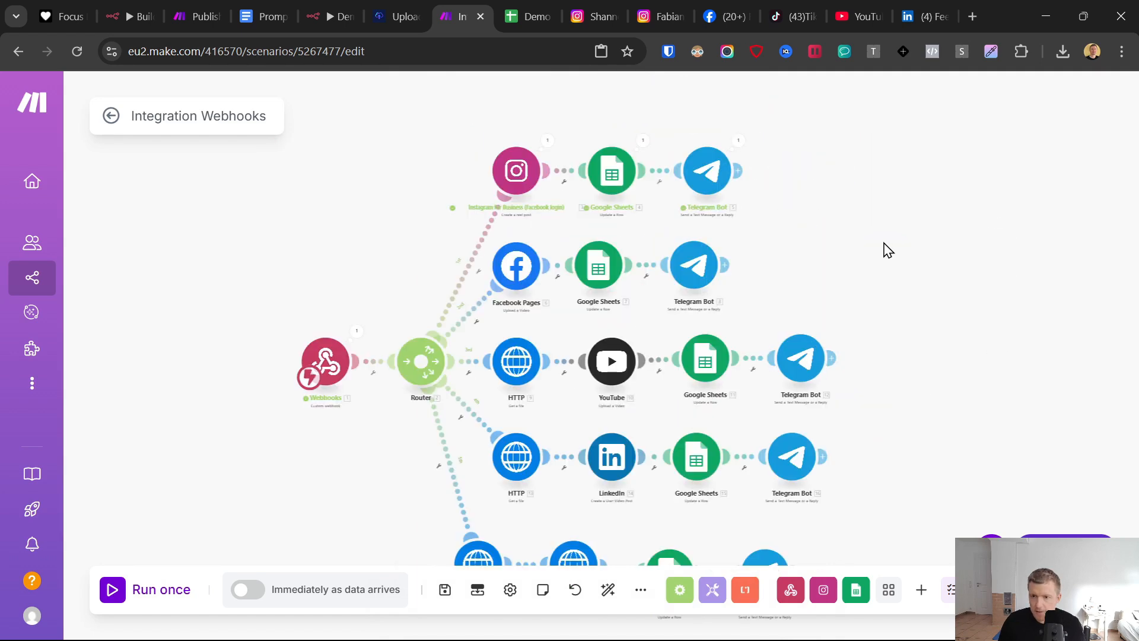
scroll(884, 254, "down", 3)
left_click(519, 239)
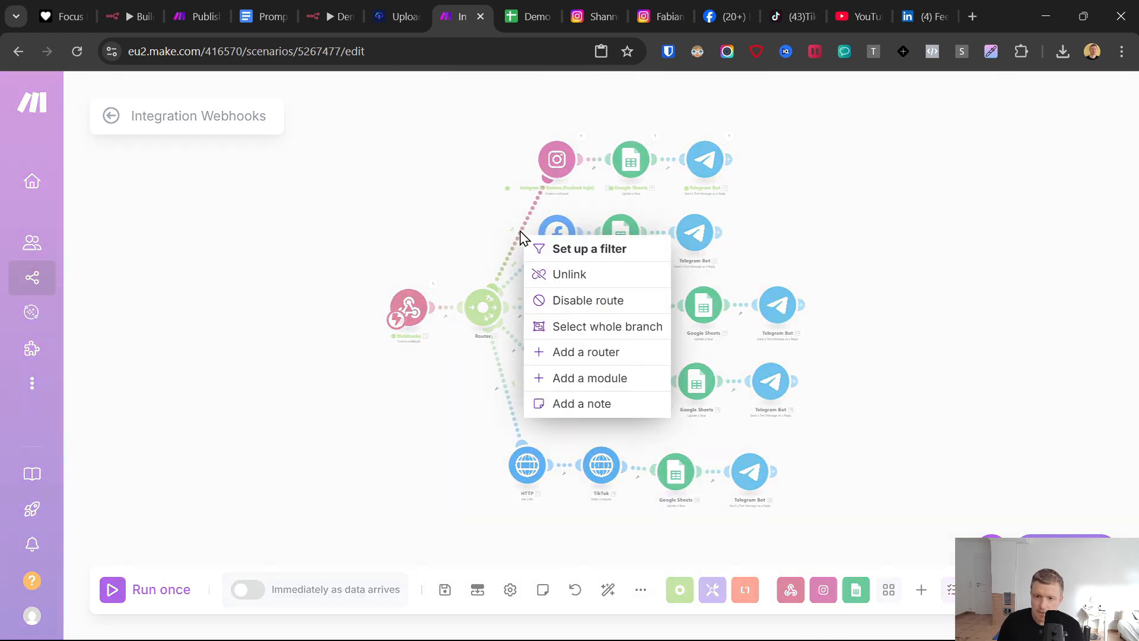
left_click(543, 274)
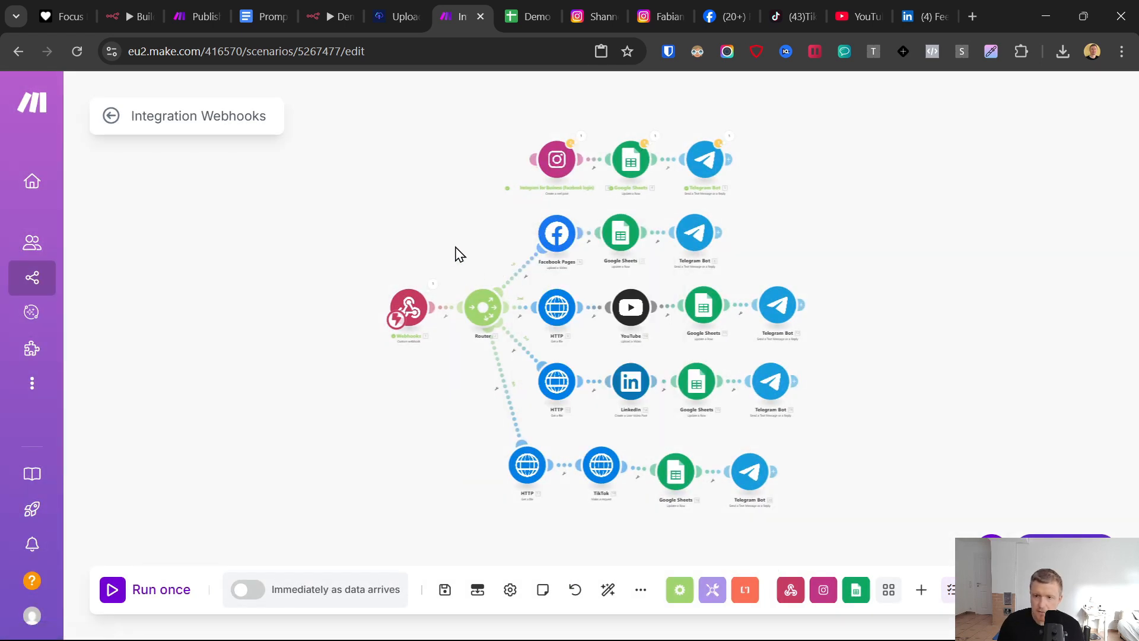
left_click(445, 590)
- Run the Make scenario once and trigger it by testing the Make.com Webhook node in n8n
left_click(128, 595)
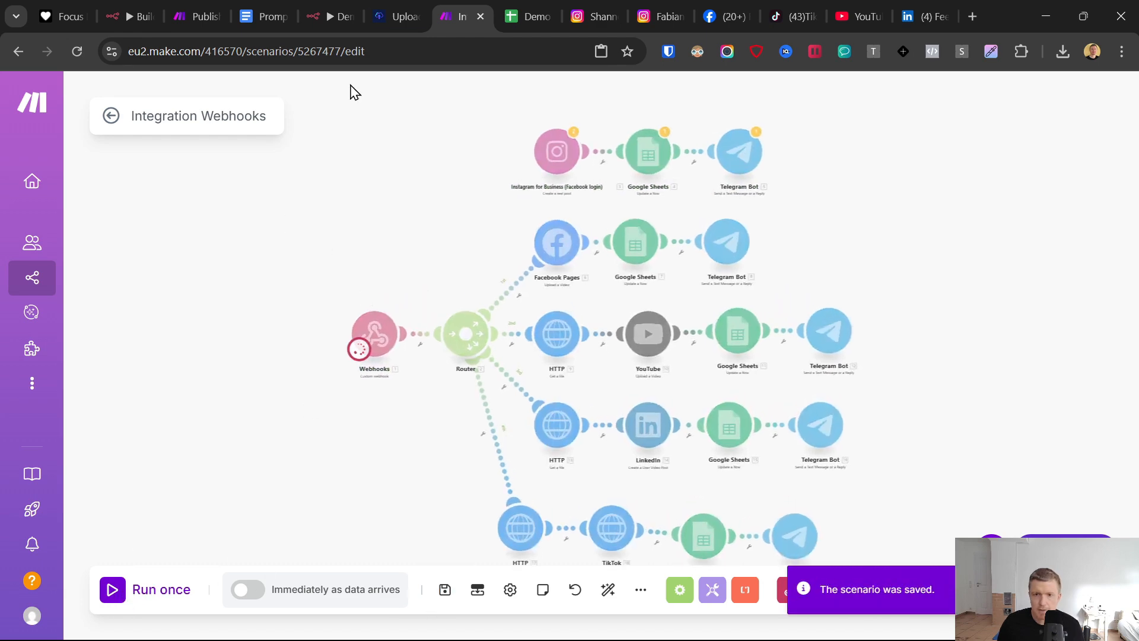
left_click(333, 16)
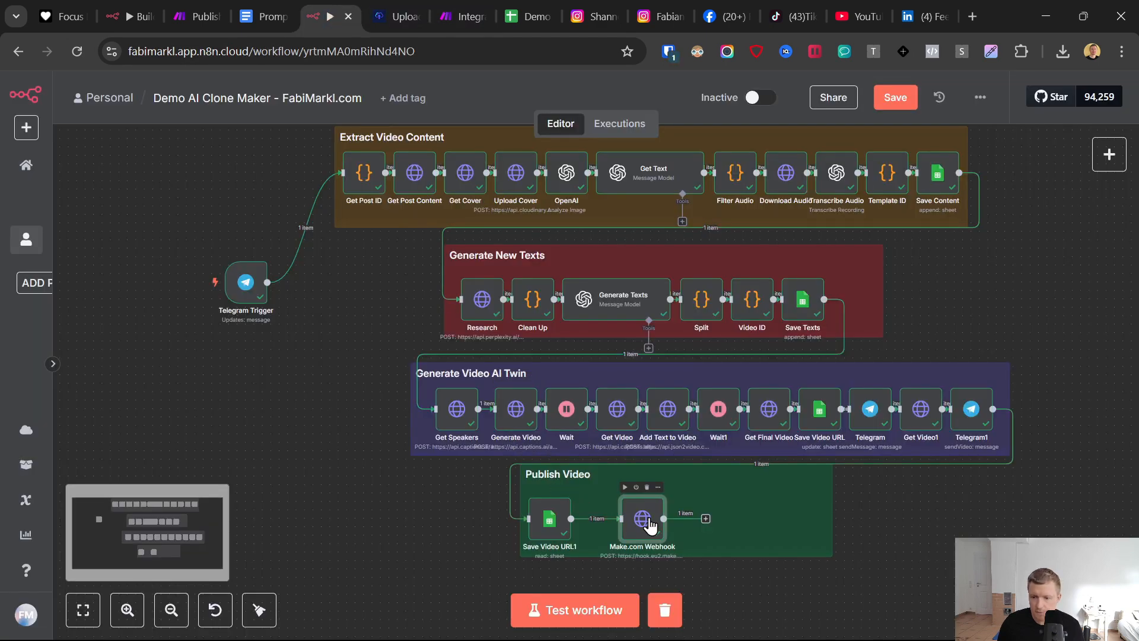
double_click(614, 516)
left_click(727, 123)
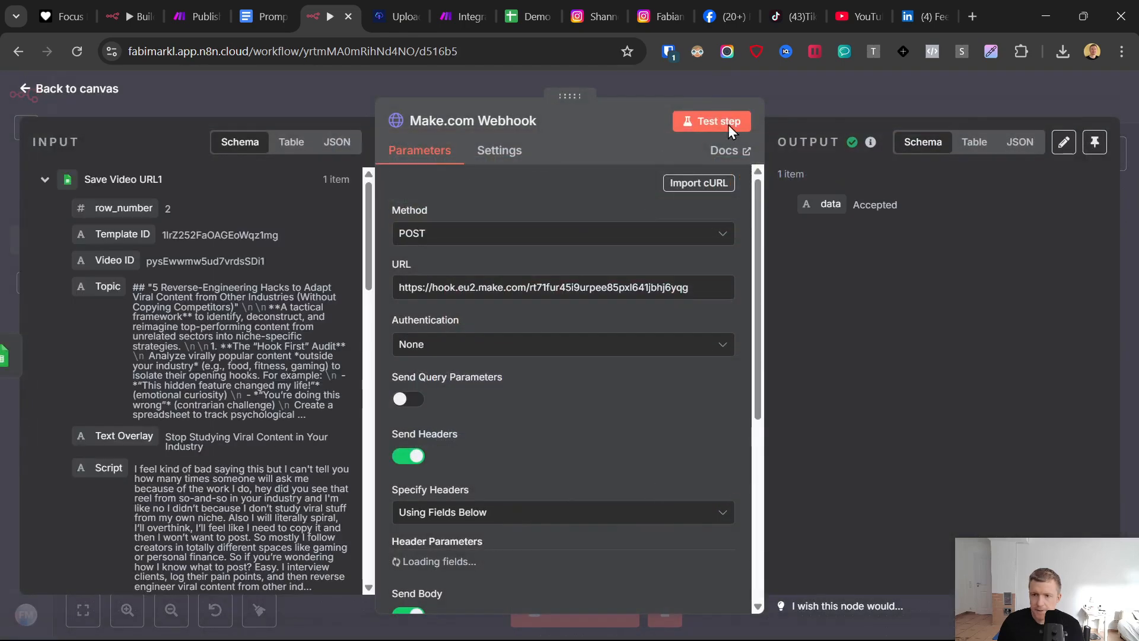
left_click(727, 126)
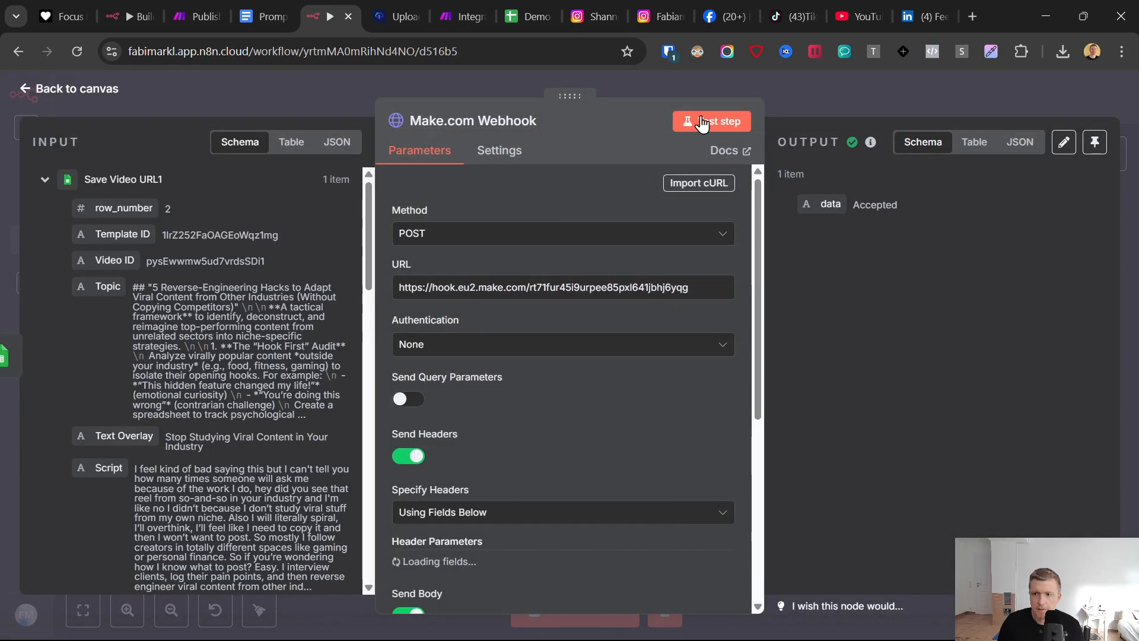
left_click(453, 10)
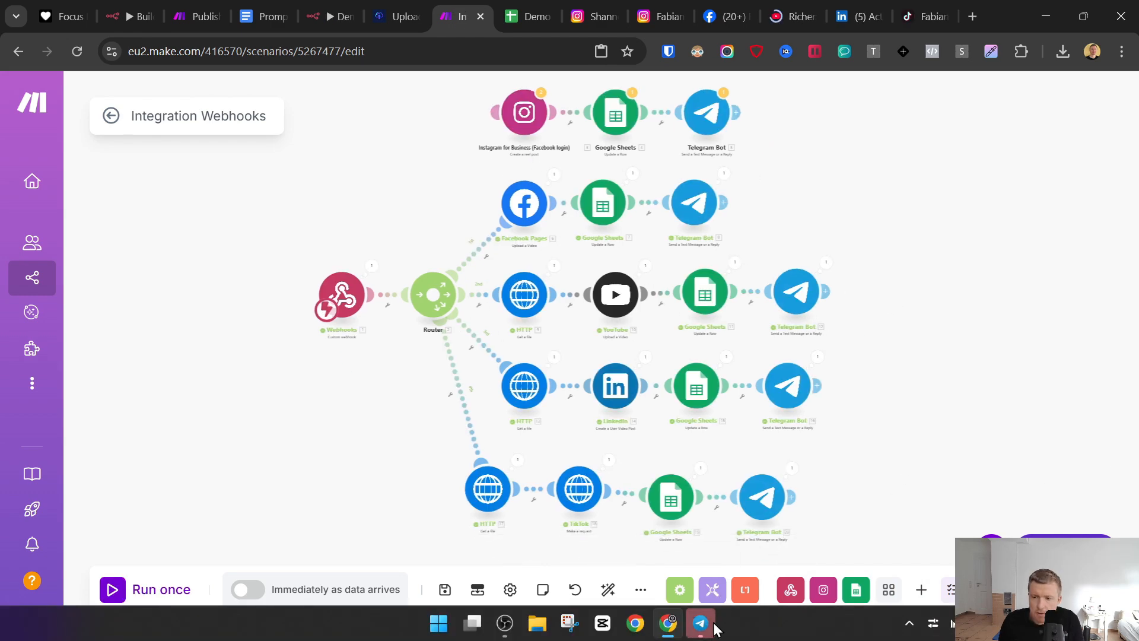
- Check the publishing notifications for Facebook, YouTube, LinkedIn and TikTok in the Telegram bot chat
left_click(703, 624)
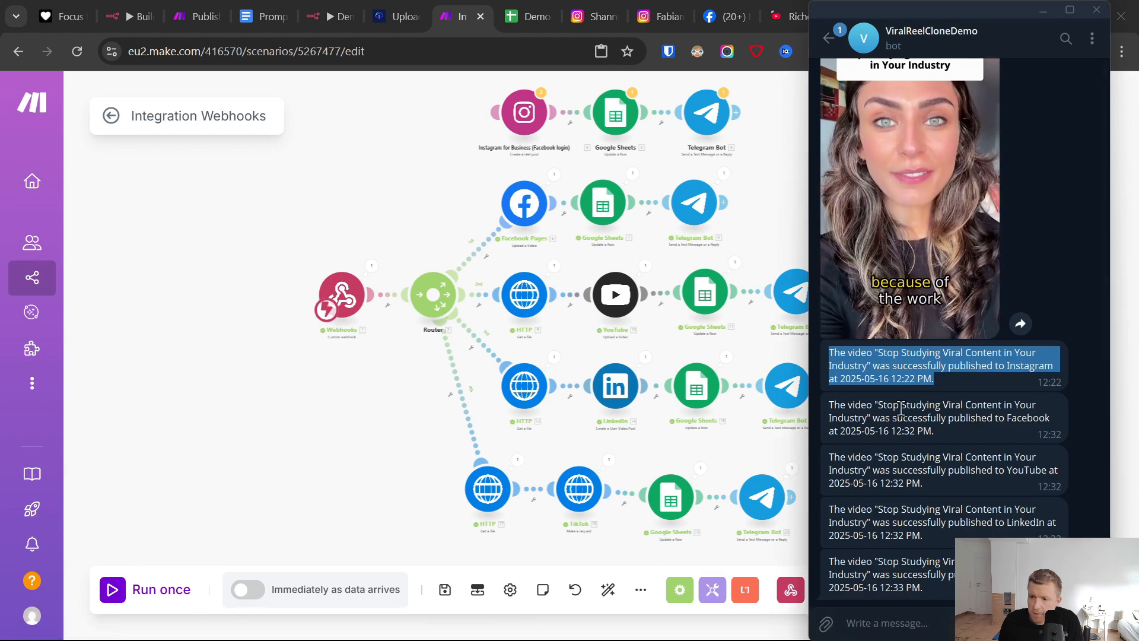
left_click(888, 419)
double_click(1028, 418)
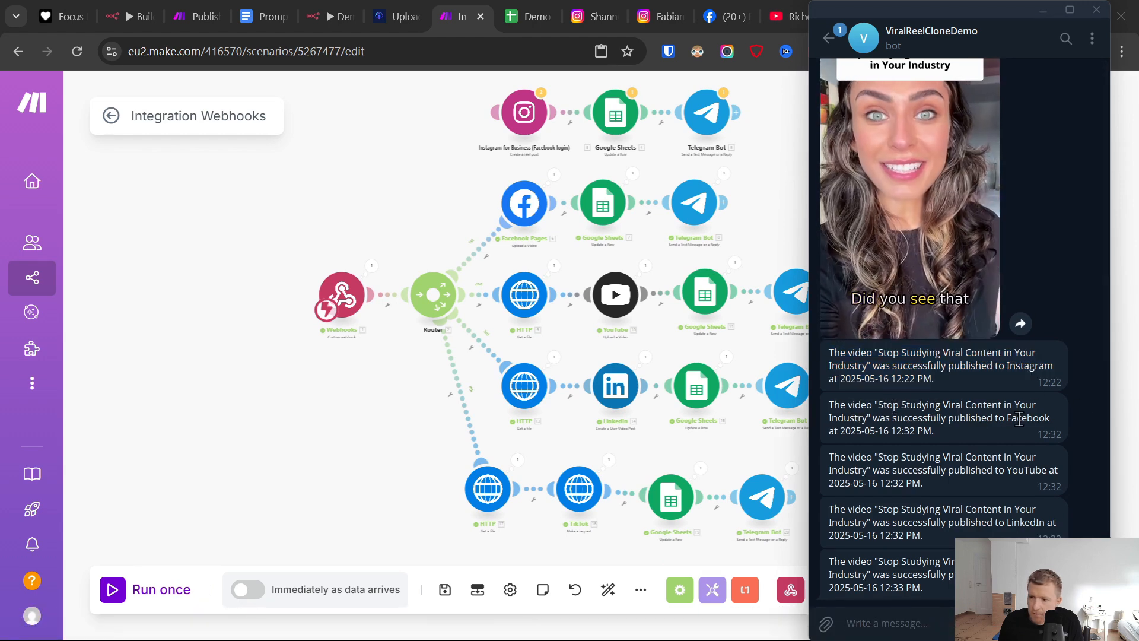
double_click(1012, 469)
left_click(1007, 522)
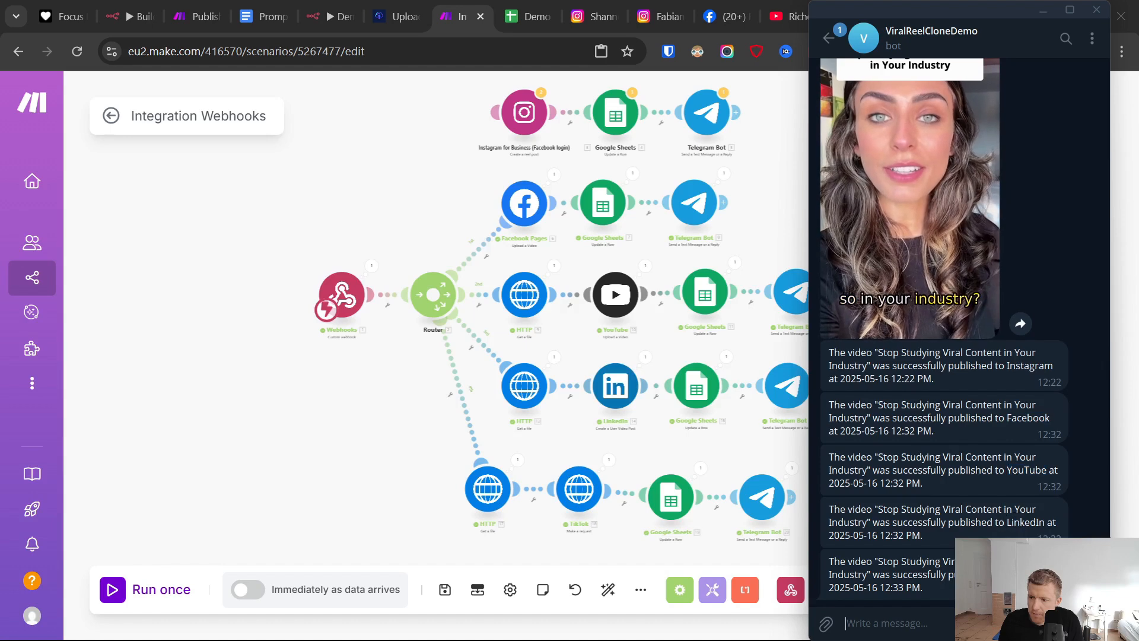
left_click(389, 399)
- Check the published video on the Facebook page, YouTube Shorts, LinkedIn activity and TikTok profile
left_click(725, 16)
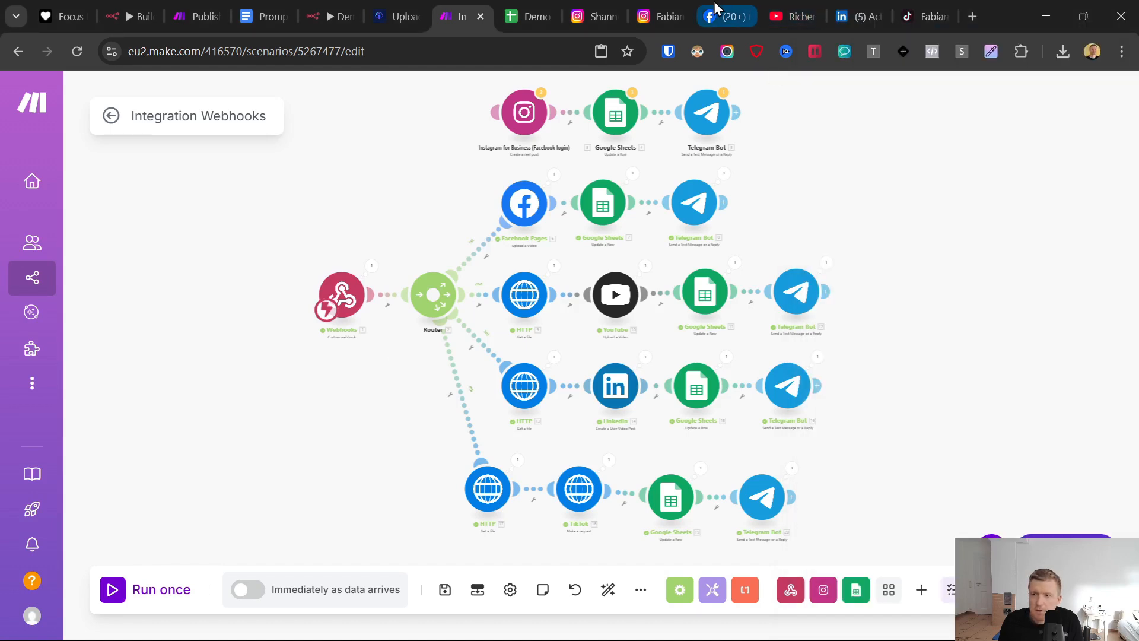
scroll(727, 391, "down", 2)
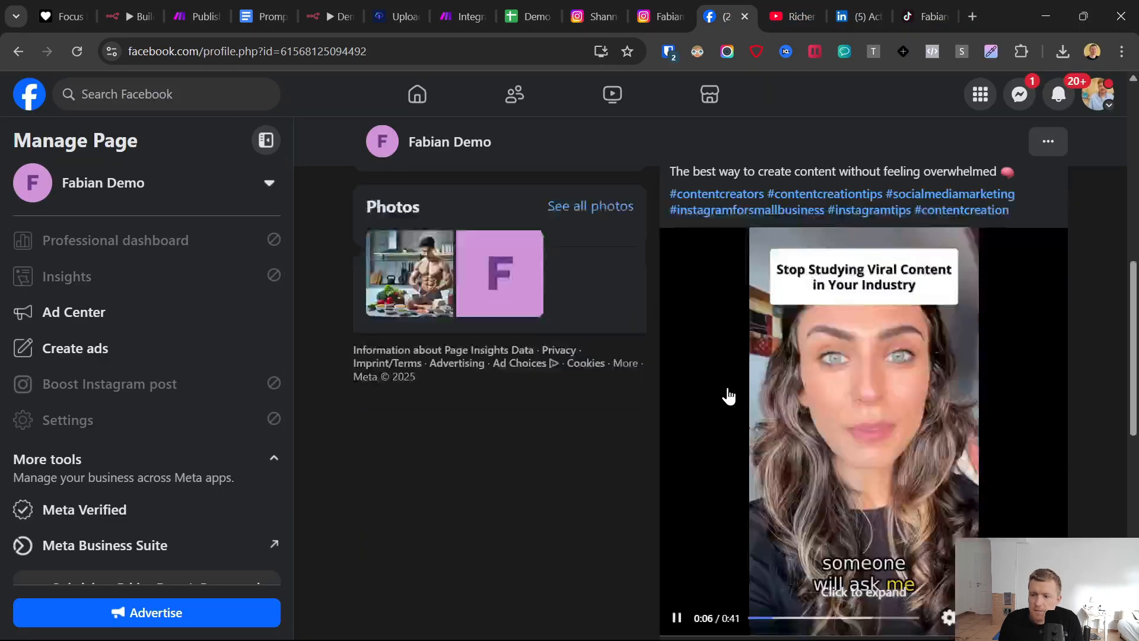
scroll(728, 392, "up", 3)
left_click(819, 3)
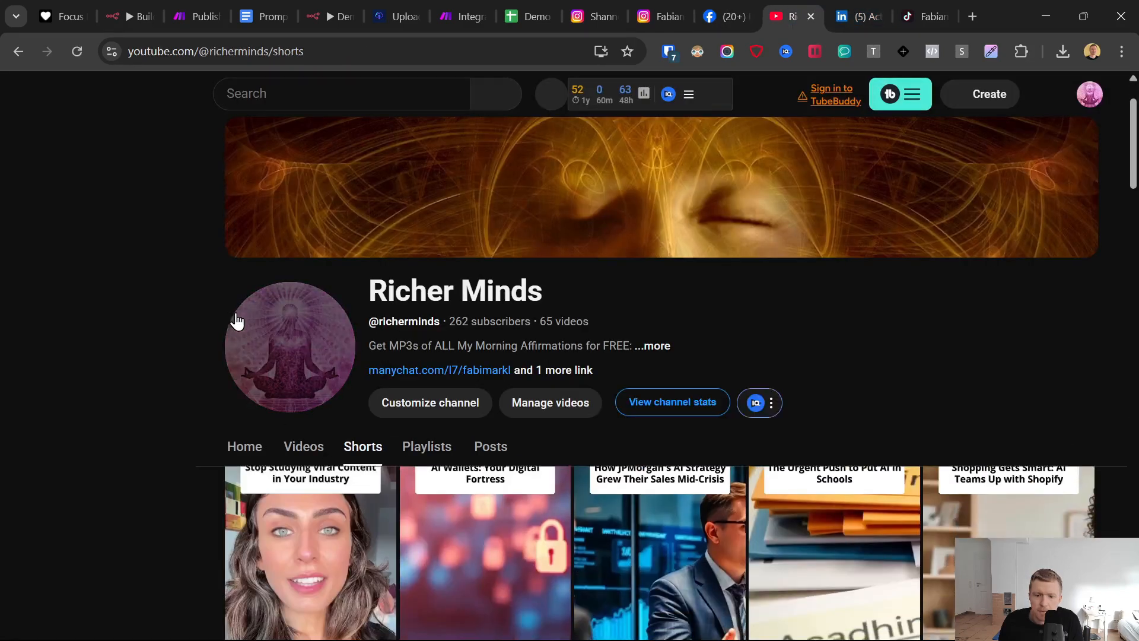
left_click(853, 2)
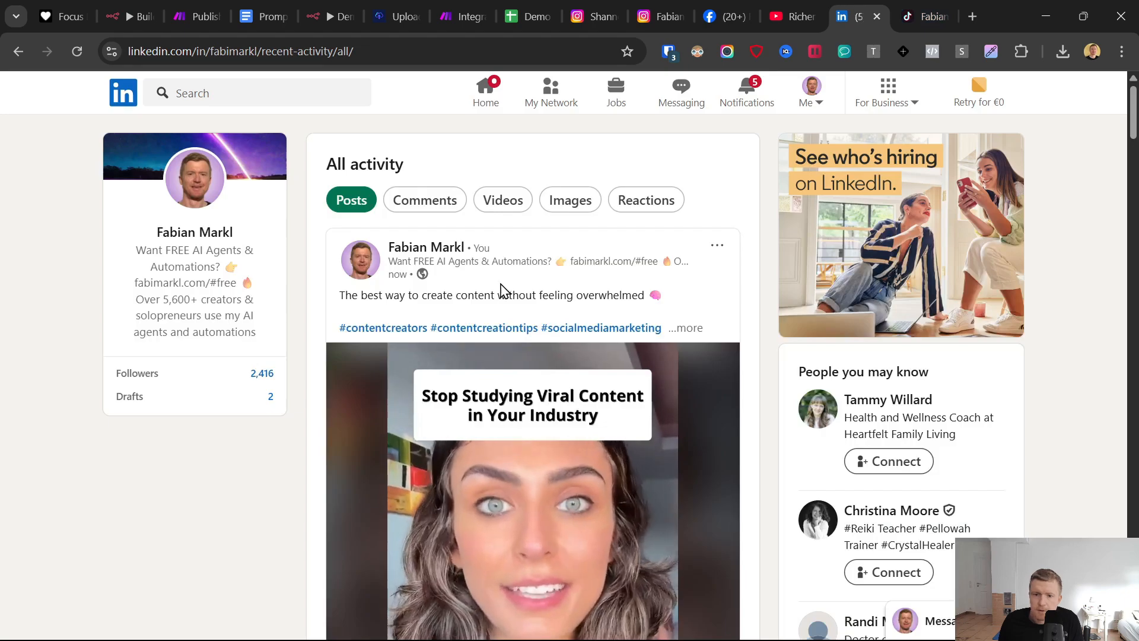
scroll(500, 290, "down", 3)
left_click(920, 16)
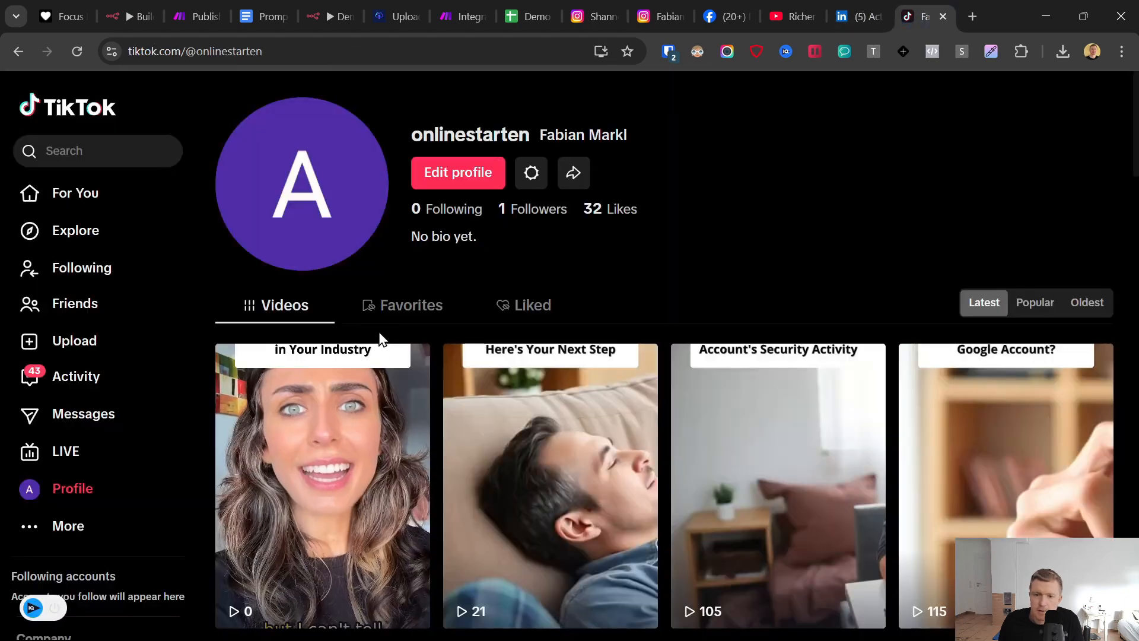
scroll(380, 338, "down", 1)
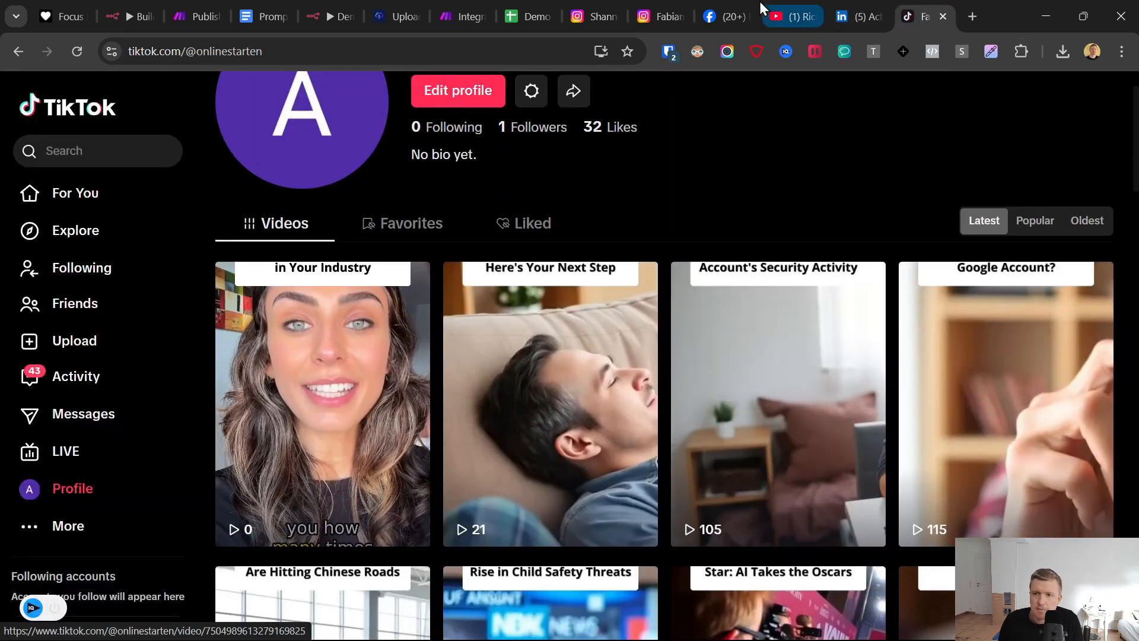
- Reconnect the Instagram branch to the router in Make and save the scenario
left_click(478, 3)
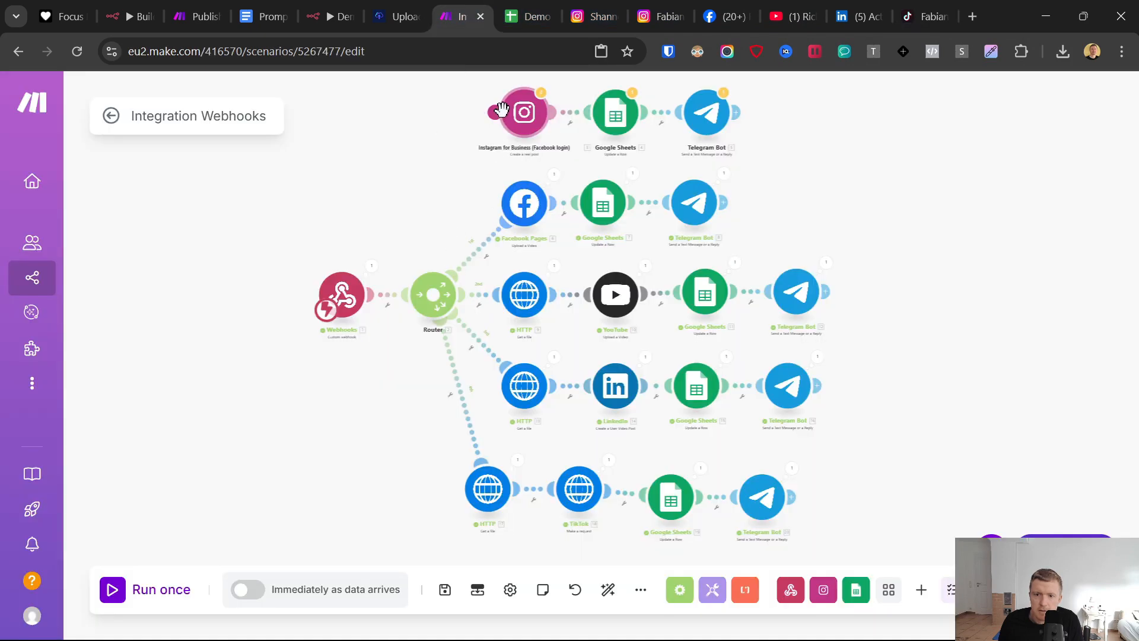
left_click_drag(498, 114, 436, 294)
left_click(445, 590)
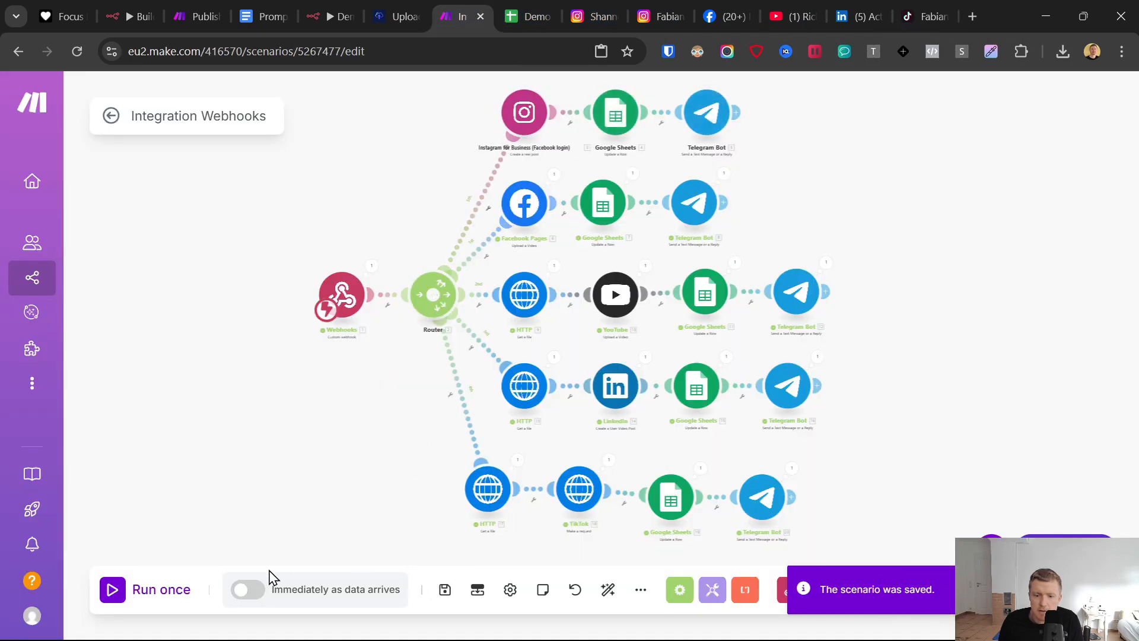
- Activate the scenario to run immediately as data arrives
left_click(243, 591)
left_click(674, 368)
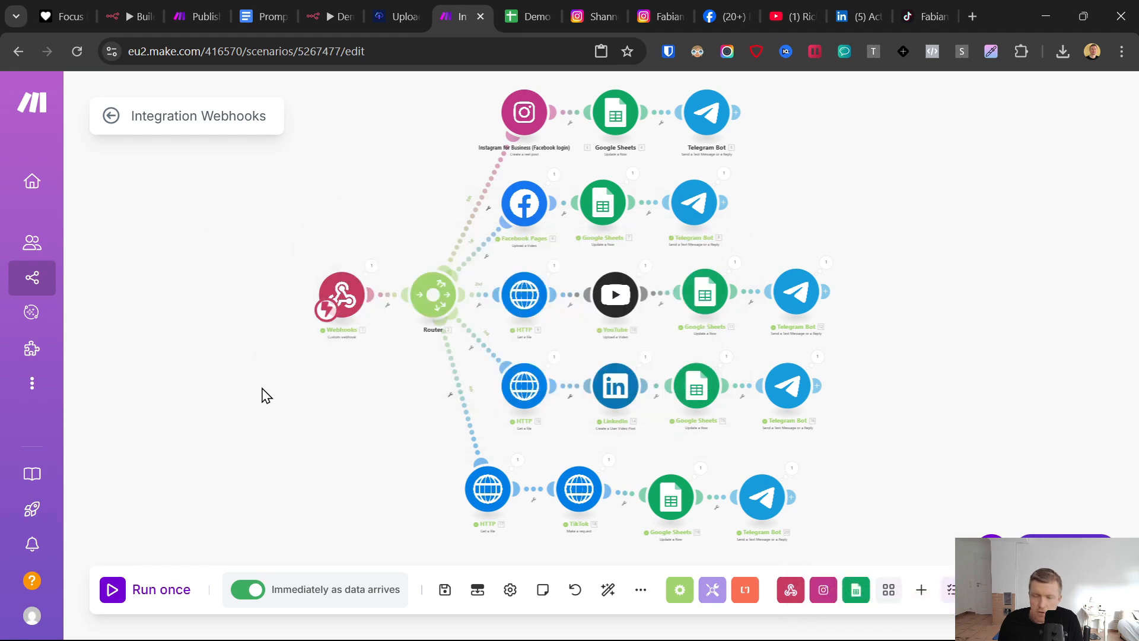
- Switch to the n8n workflow Demo AI Clone Maker, return to its canvas, then save and activate the workflow
left_click(330, 16)
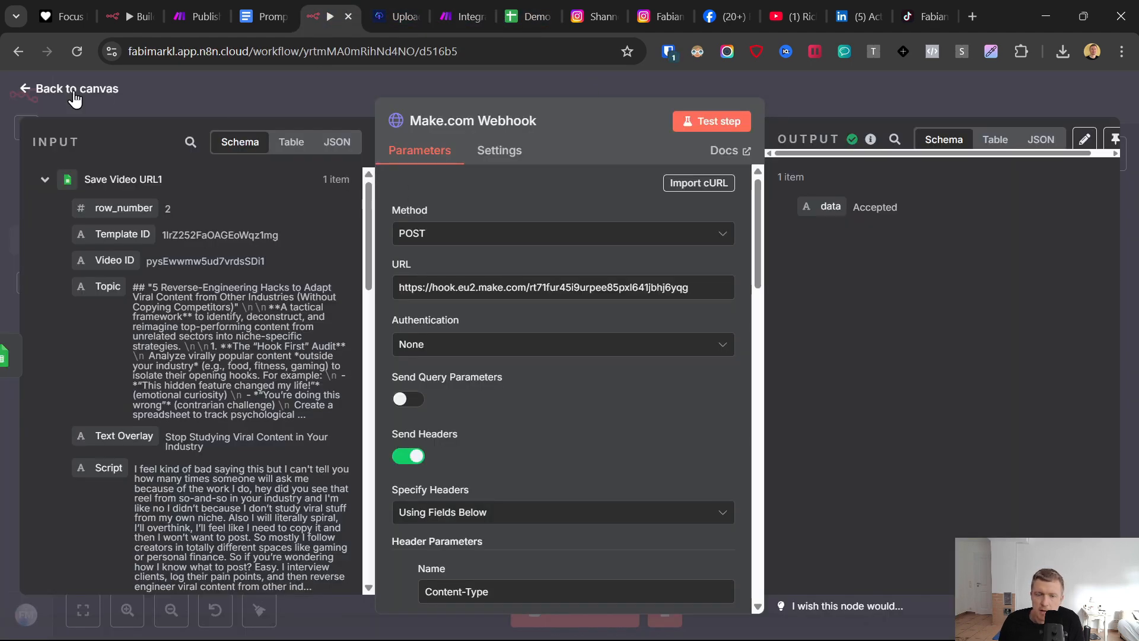
left_click(28, 90)
left_click_drag(648, 522, 614, 522)
left_click_drag(833, 489, 688, 510)
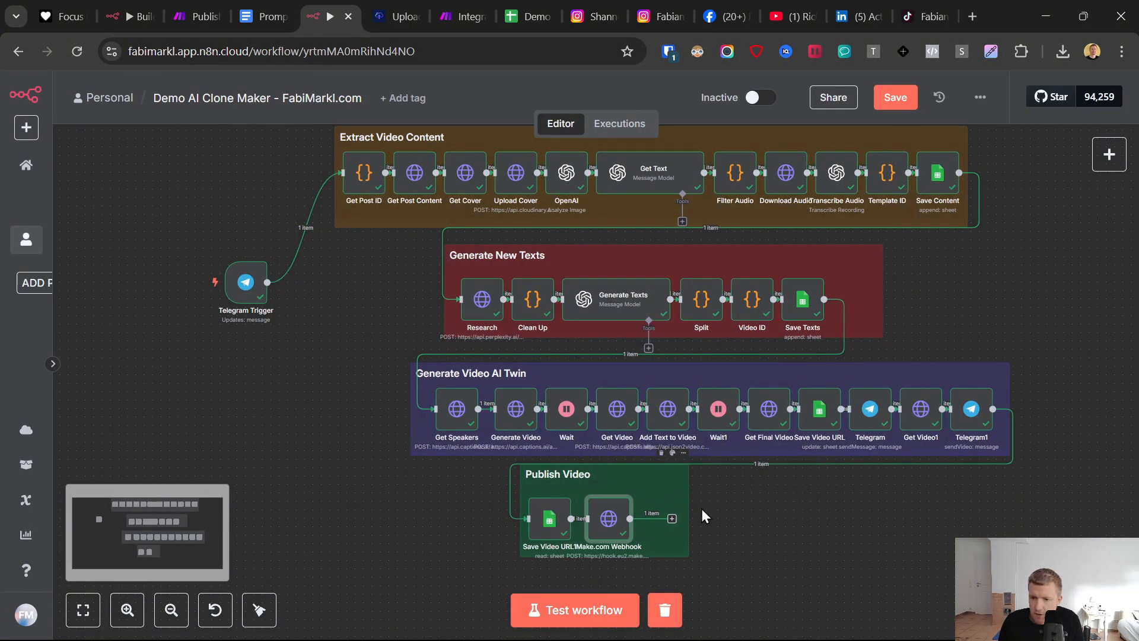
left_click(895, 98)
left_click(762, 101)
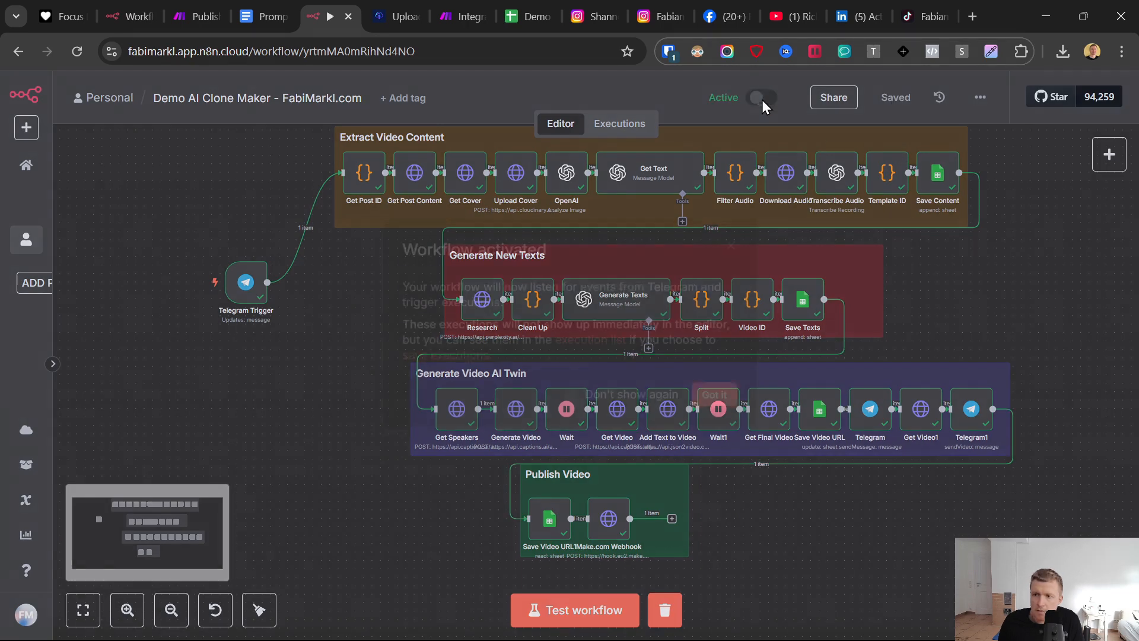
left_click(708, 408)
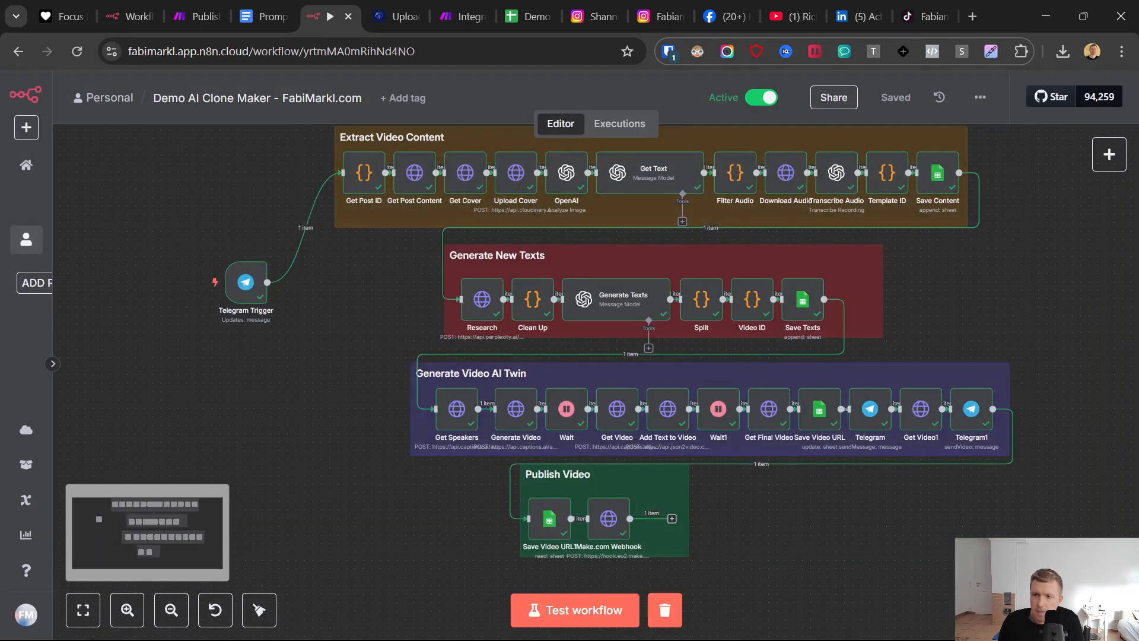
- Share the Instagram reel "The best way to create content without feeling overwhelmed" to the ViralReelCloneDemo bot chat in Telegram
left_click(701, 627)
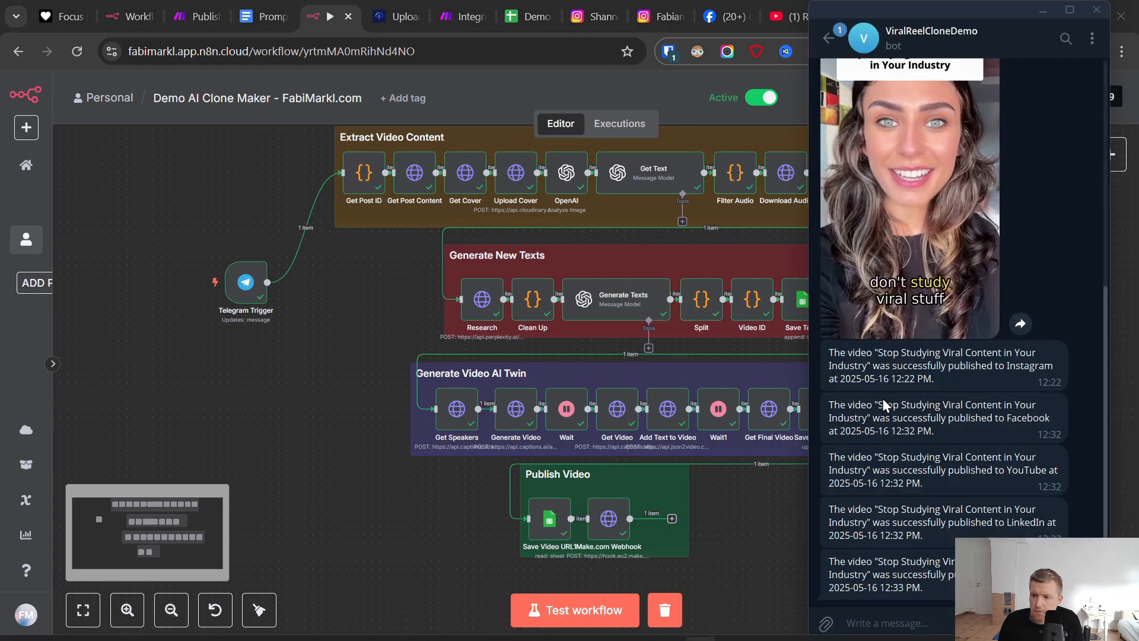
scroll(884, 405, "down", 1)
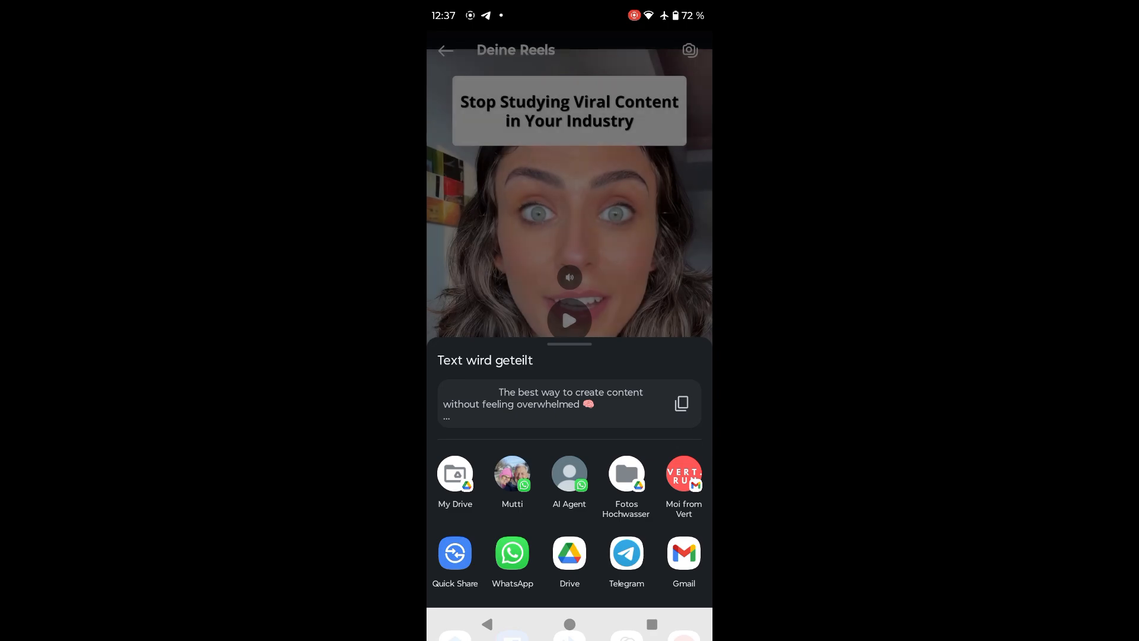
left_click(626, 552)
left_click(681, 576)
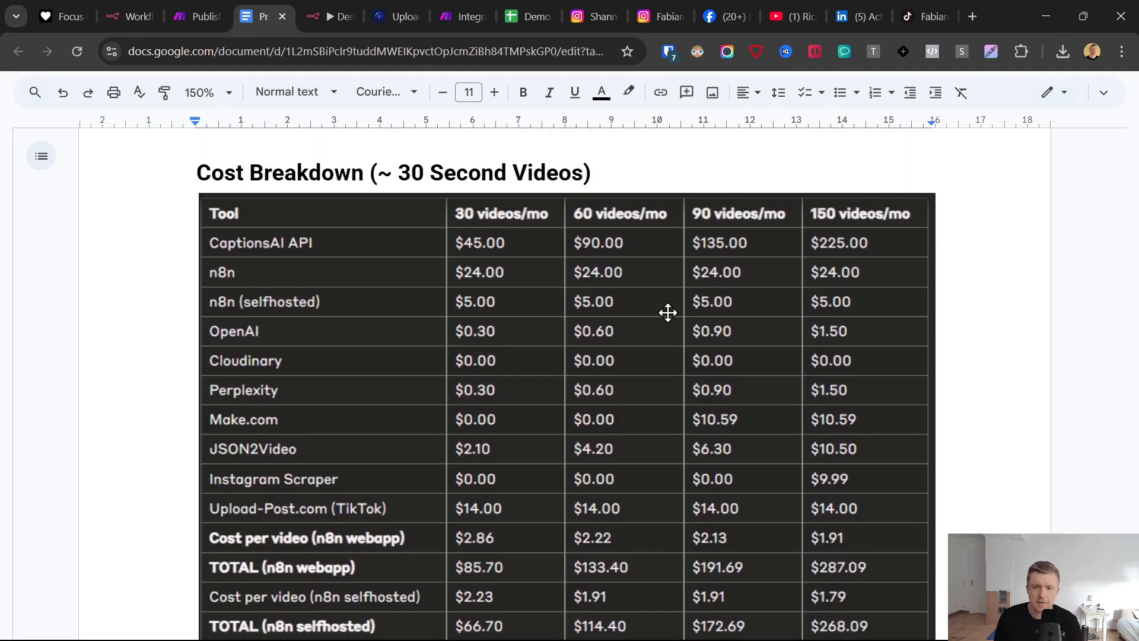
scroll(668, 313, "up", 1)
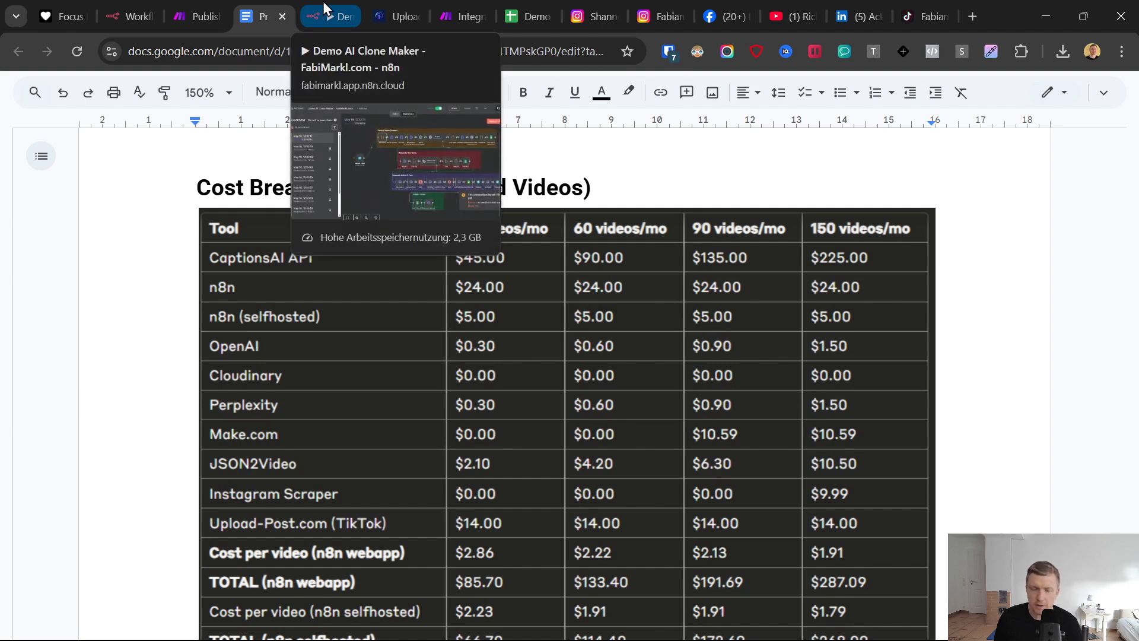
- Examine the per-tool monthly costs in the Google Docs cost breakdown for 30-second videos, referring to the Make scenario
left_click(324, 16)
left_click(454, 15)
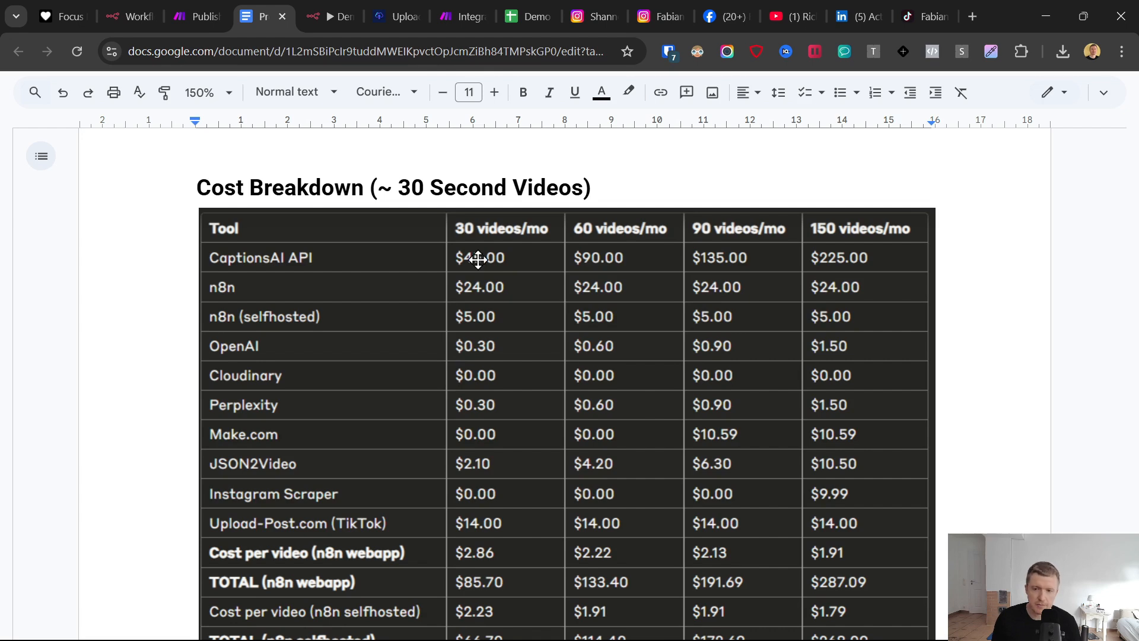
right_click(484, 282)
scroll(158, 261, "down", 1)
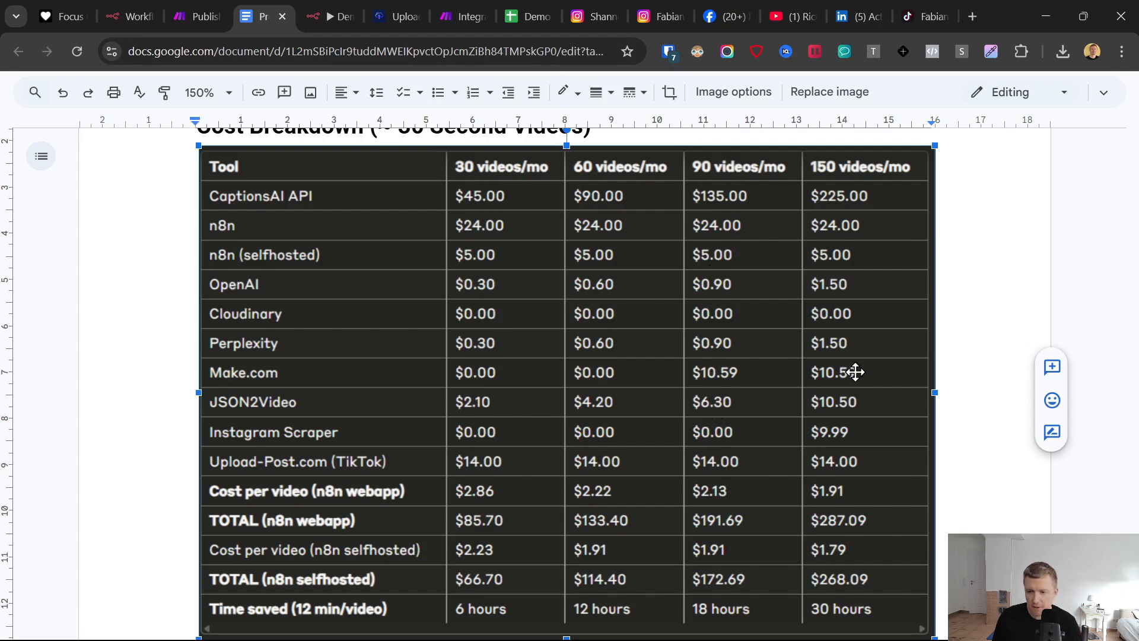
left_click(461, 11)
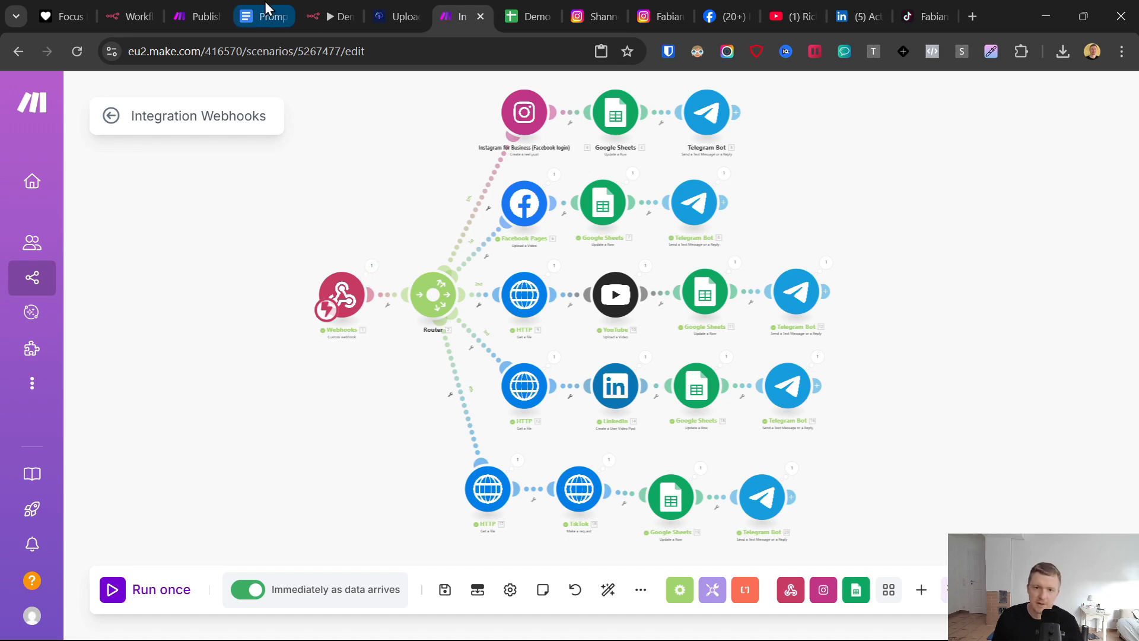
left_click(248, 10)
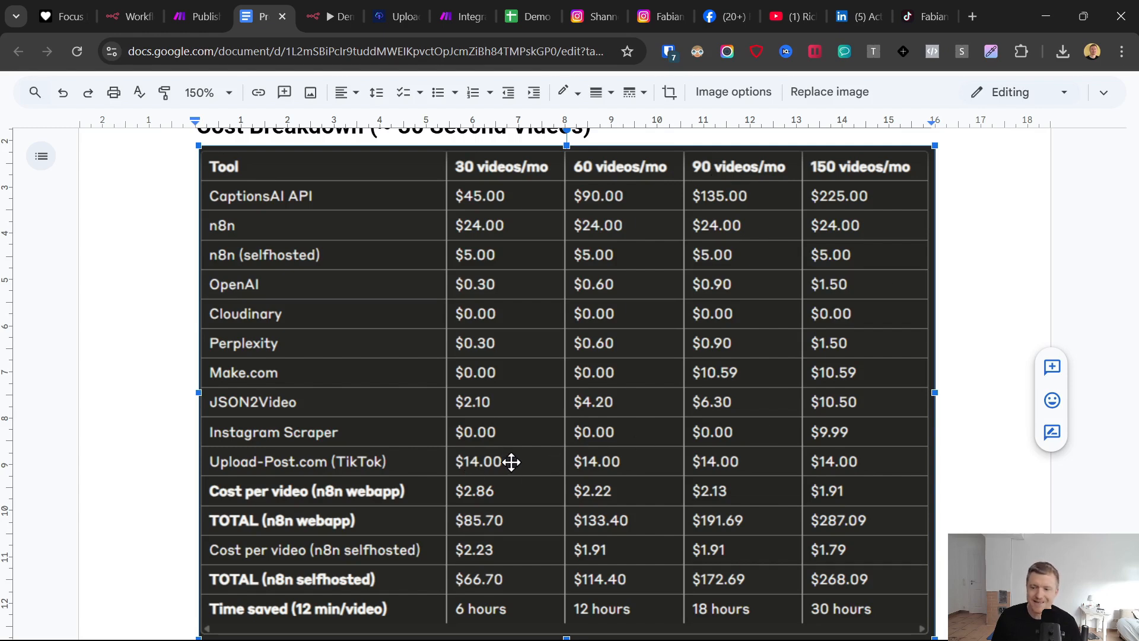
- Compare the cost per video, monthly totals and time saved for n8n webapp and selfhosted across the video volumes
scroll(512, 450, "down", 2)
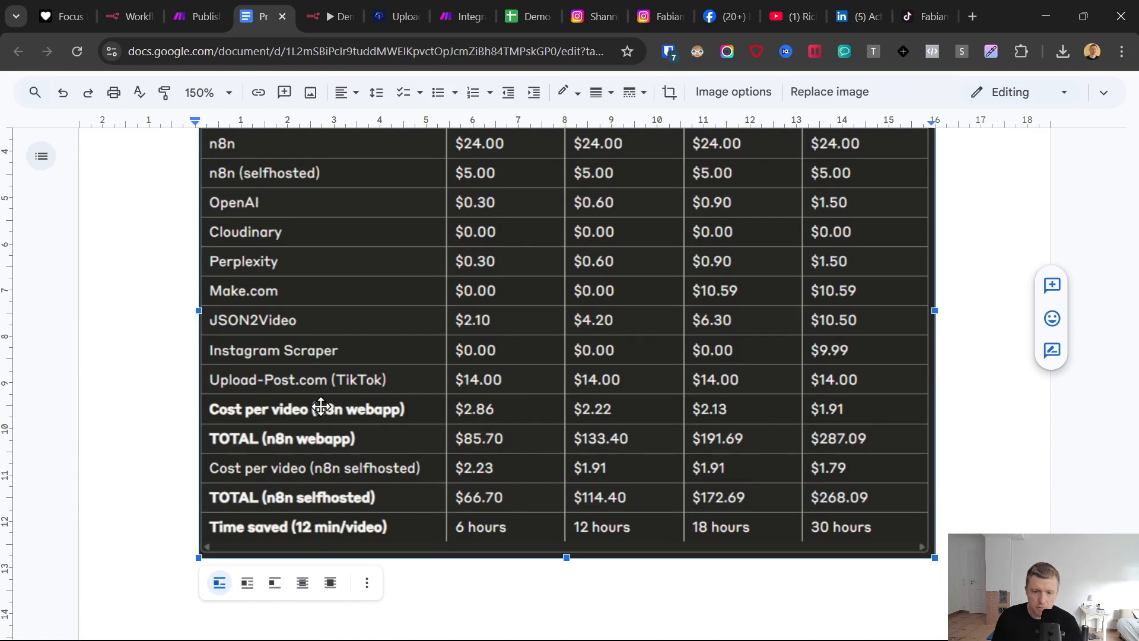
scroll(474, 409, "up", 2)
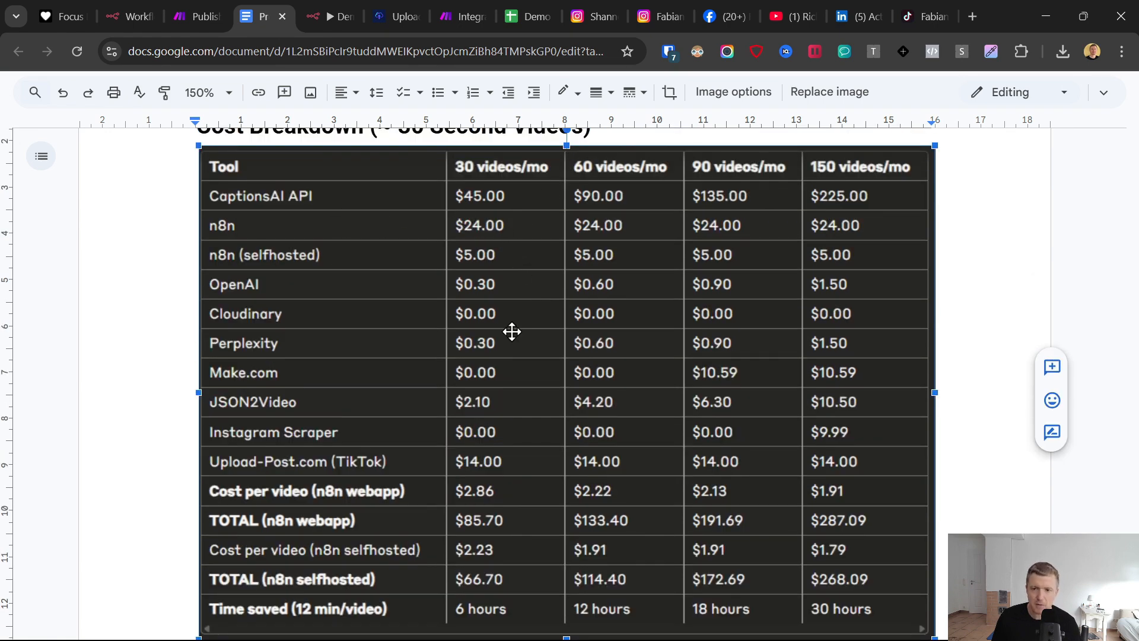
scroll(472, 386, "down", 2)
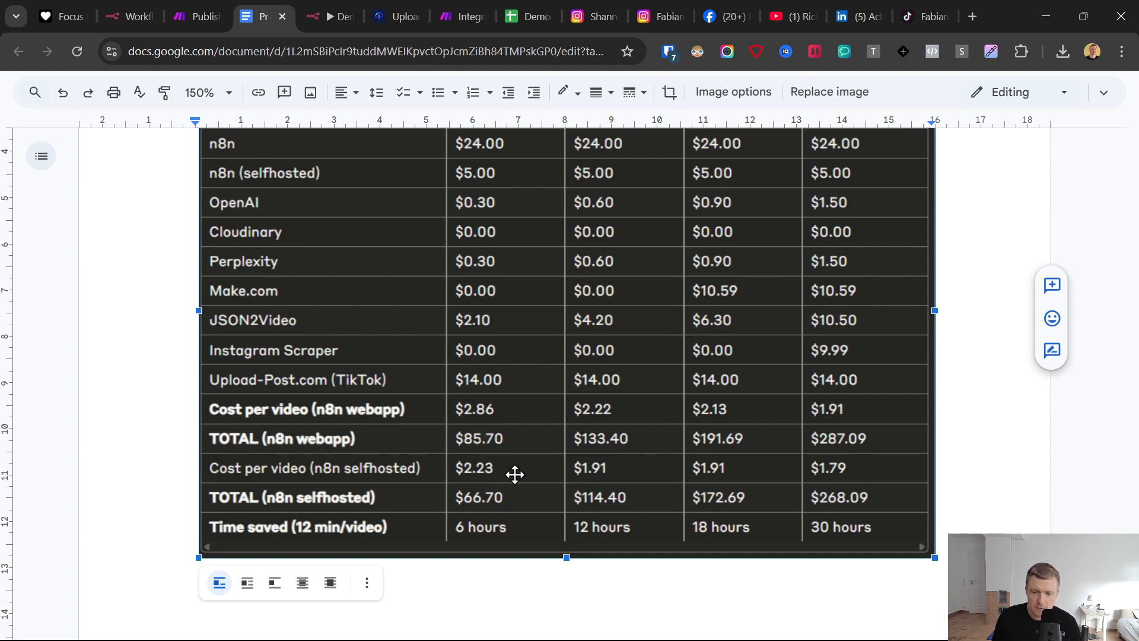
scroll(553, 481, "up", 3)
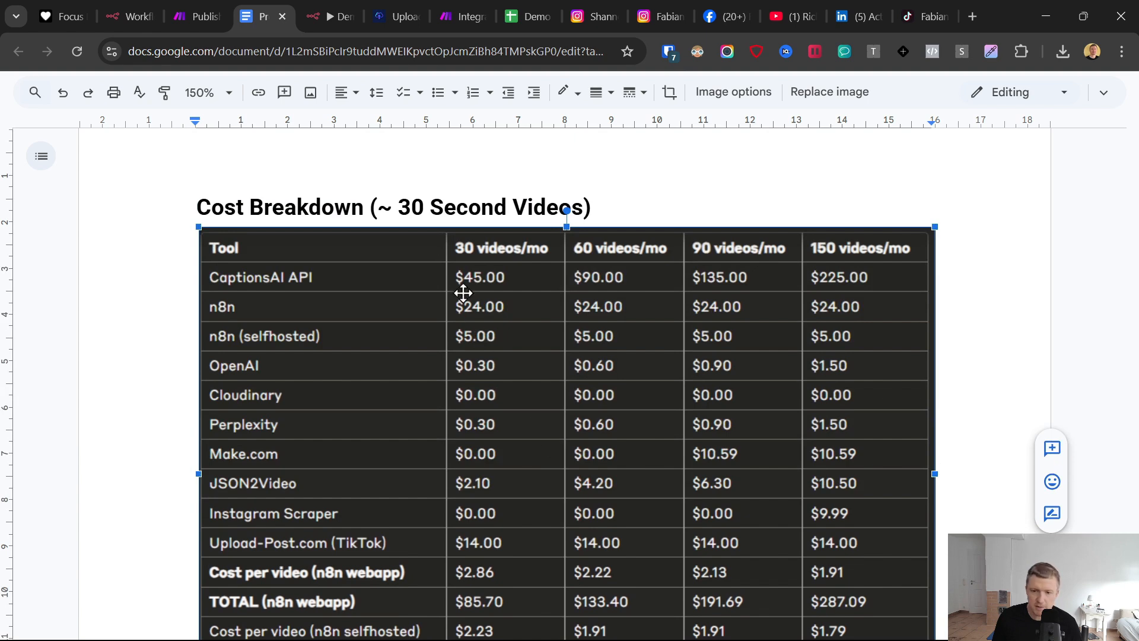
scroll(486, 338, "down", 4)
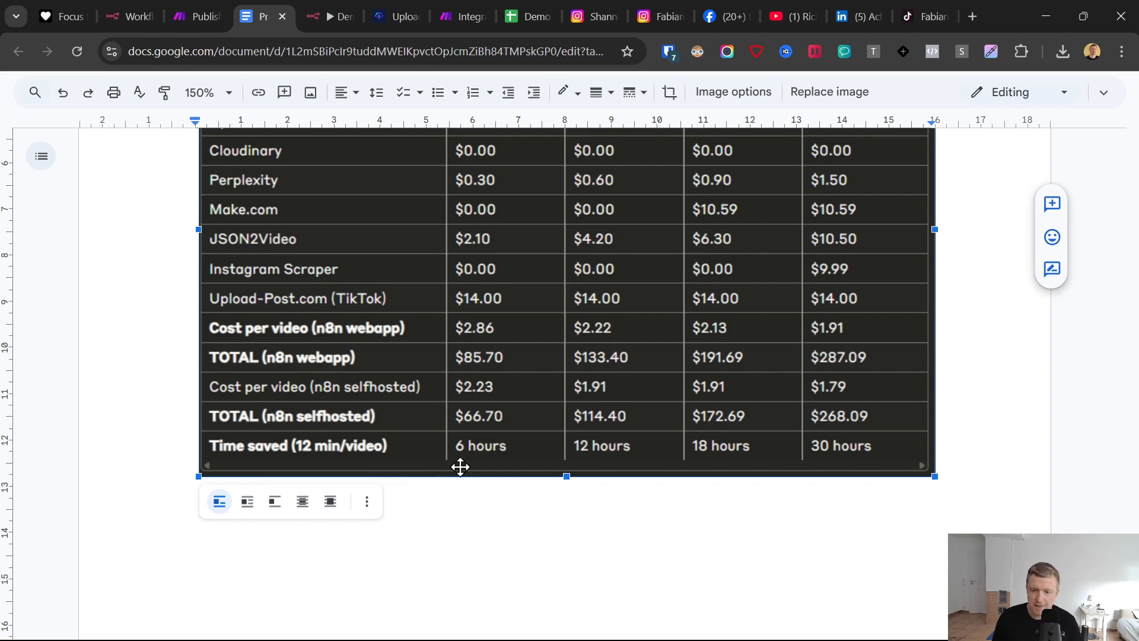
scroll(445, 439, "up", 2)
scroll(478, 450, "down", 2)
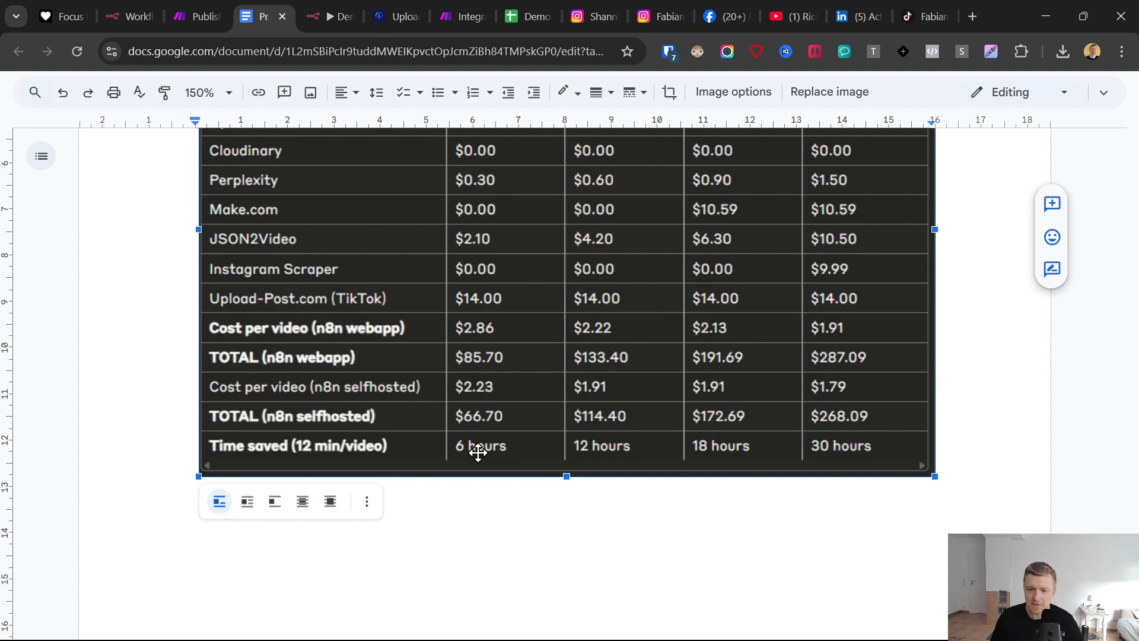
scroll(589, 449, "up", 2)
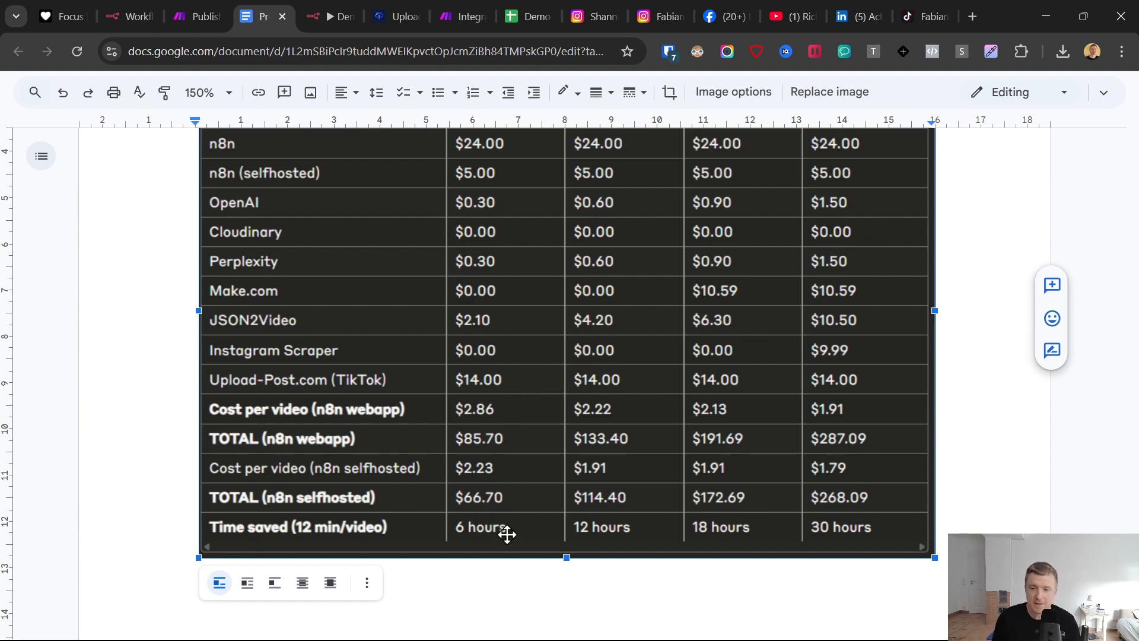
scroll(507, 532, "up", 2)
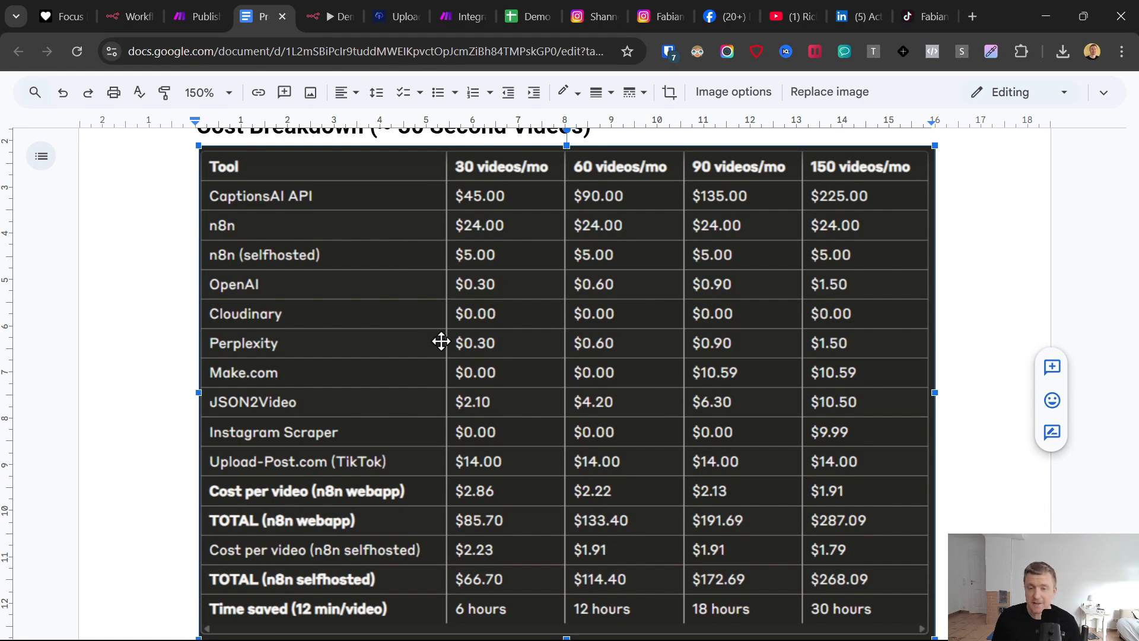
- Go to the budget version cost breakdown for 20-second videos with manual TikTok posting
scroll(564, 376, "down", 12)
scroll(507, 354, "down", 10)
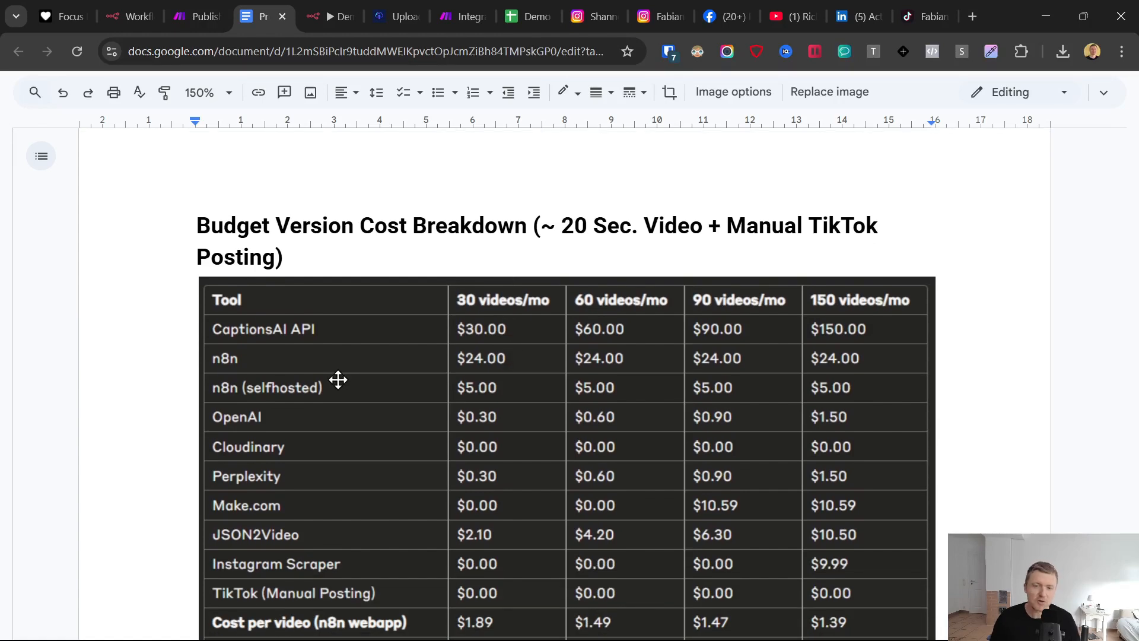
scroll(415, 389, "down", 2)
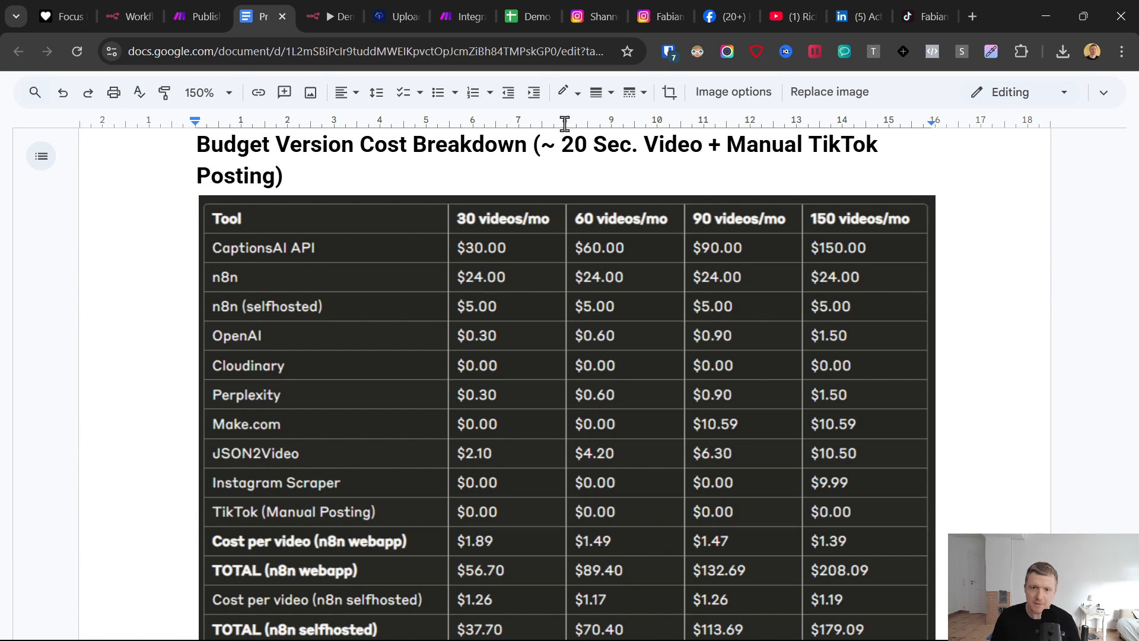
- Open the prompt of the Generate Texts node in n8n and examine its script character limit
left_click(338, 8)
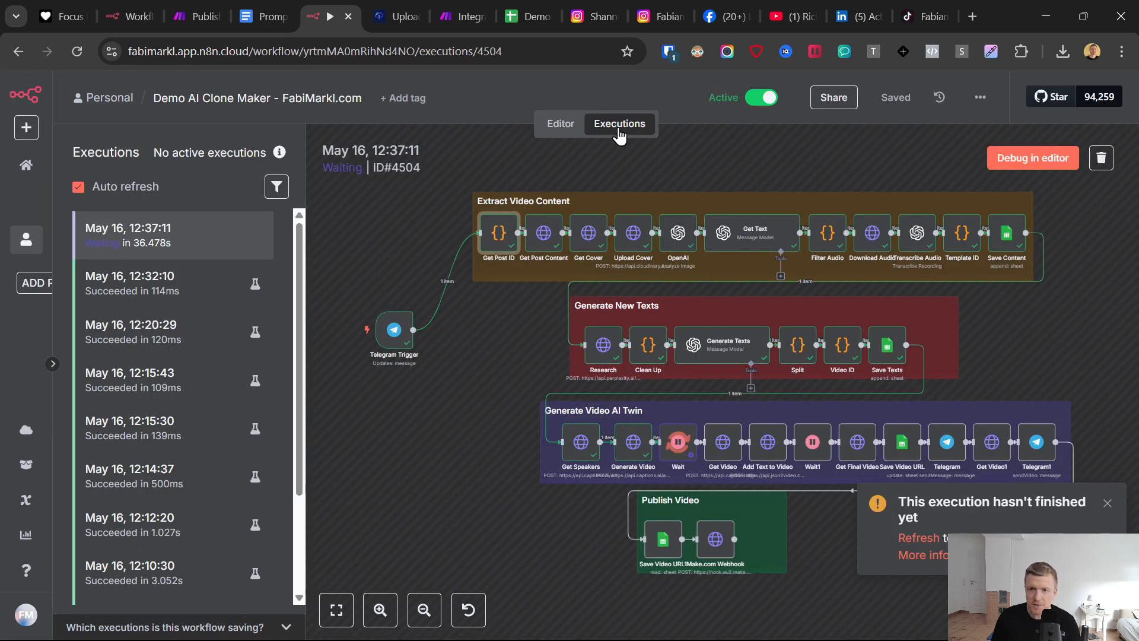
double_click(727, 350)
left_click(726, 445)
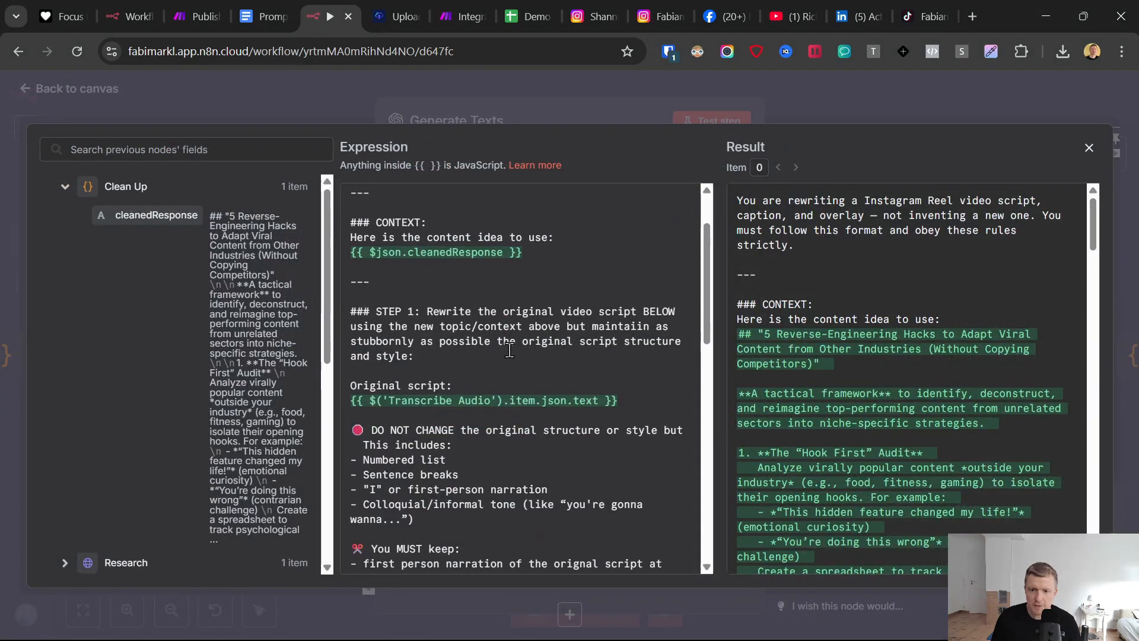
scroll(509, 350, "down", 5)
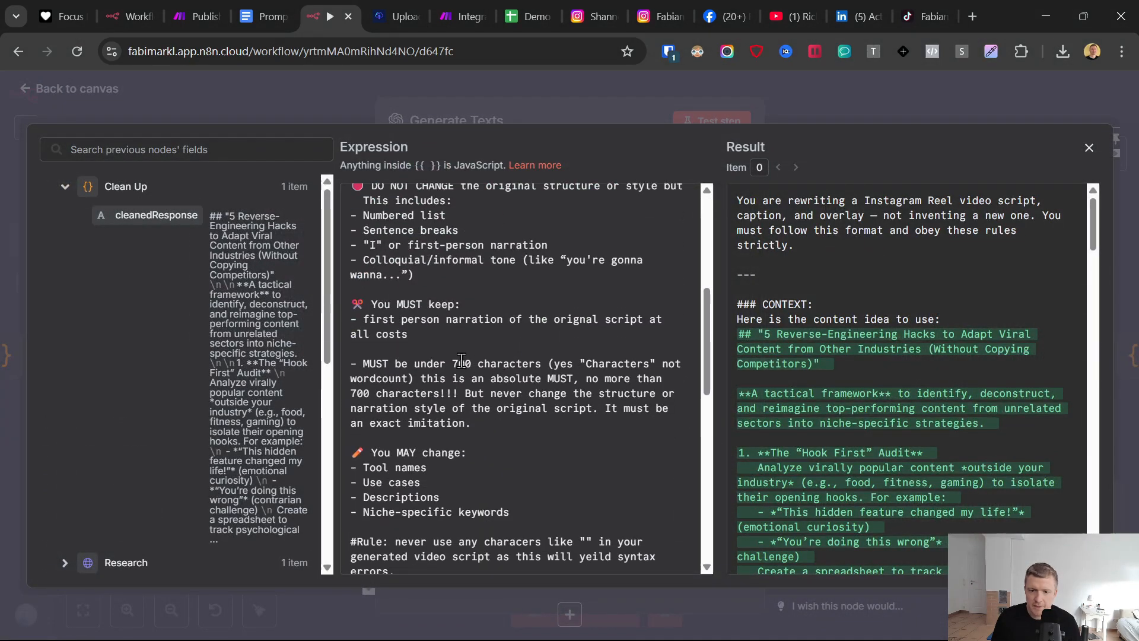
left_click_drag(363, 364, 508, 380)
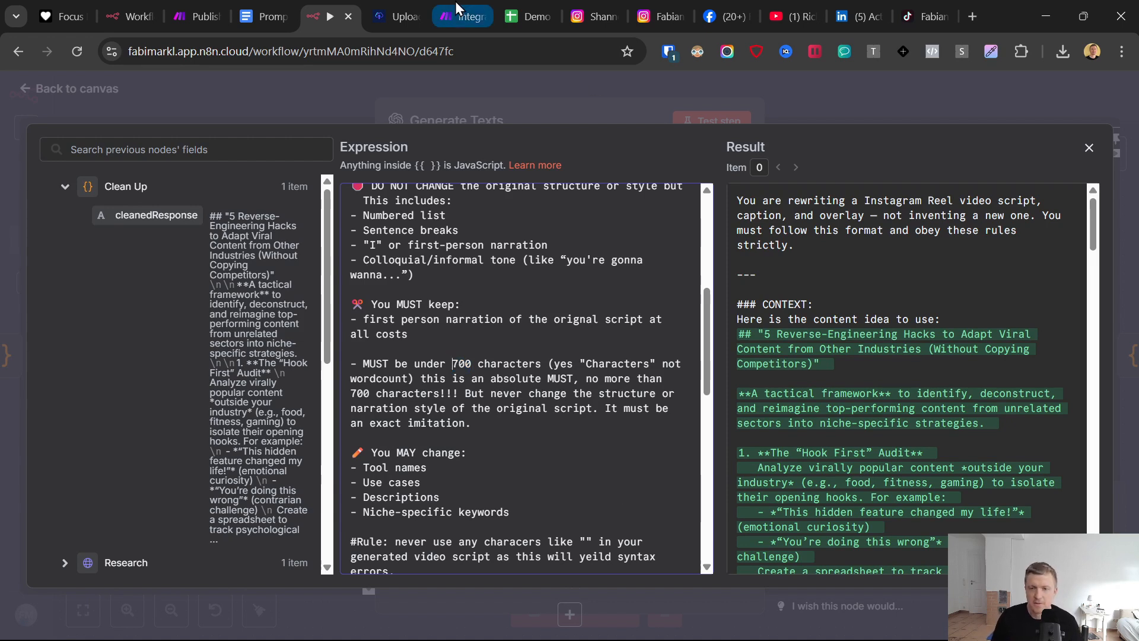
mouse_move(456, 5)
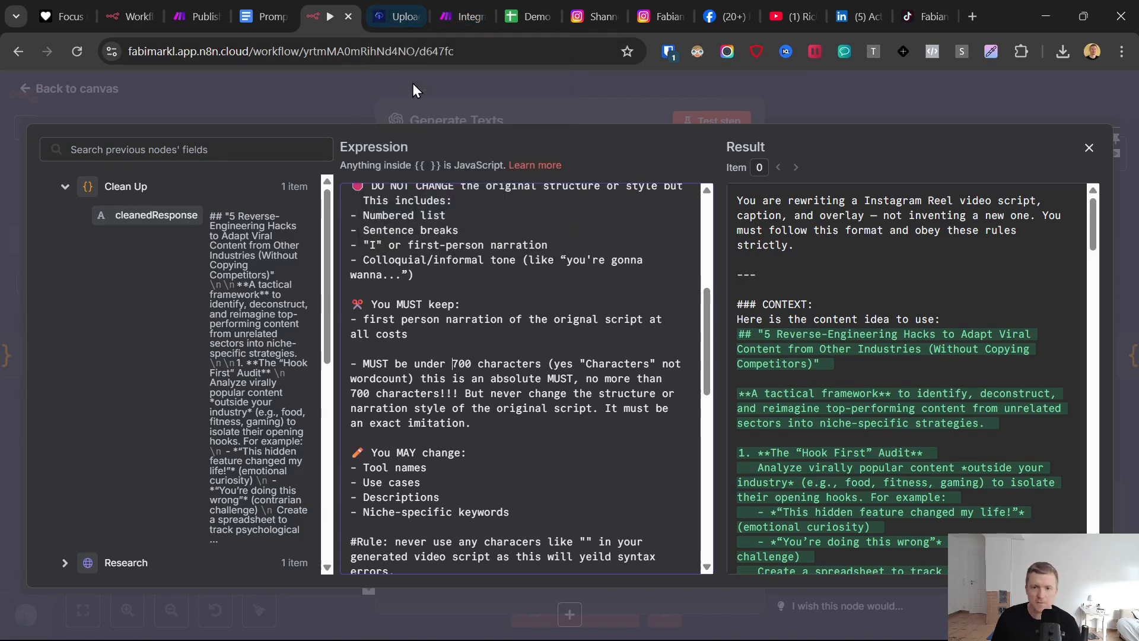
- Review the tool costs, cost per video, totals and time saved in the budget version breakdown in Google Docs
left_click(265, 8)
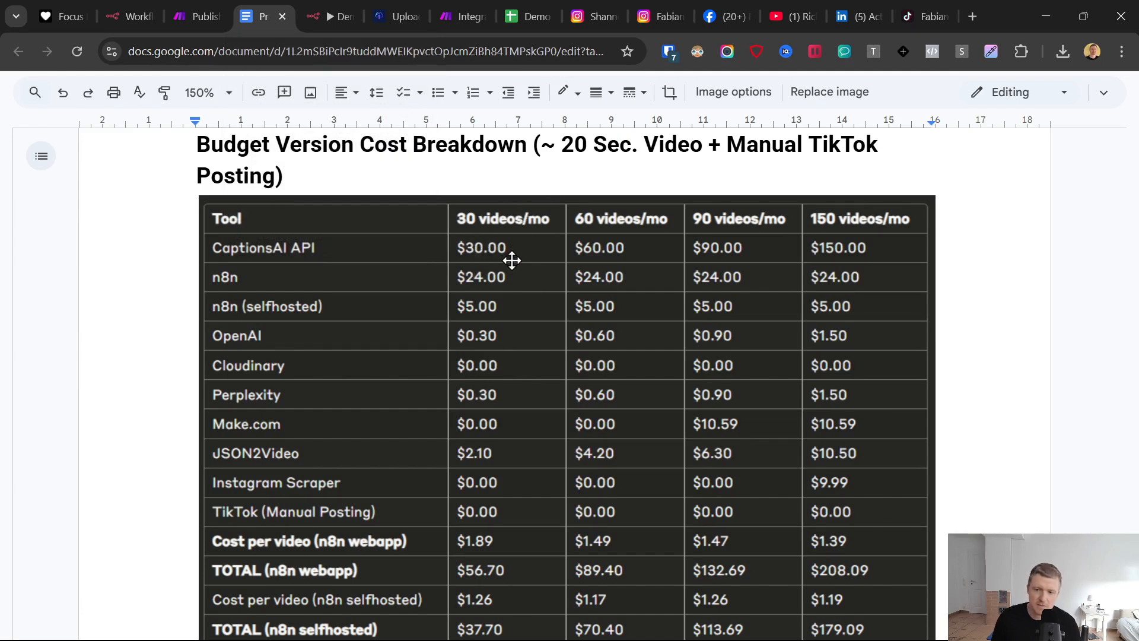
scroll(529, 322, "down", 3)
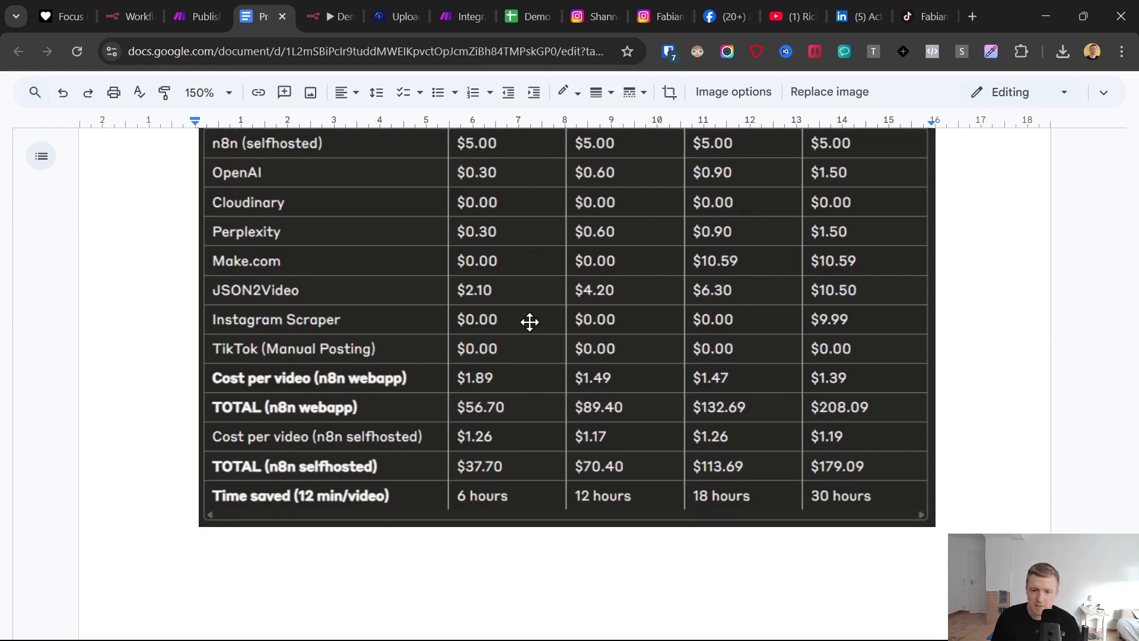
scroll(517, 389, "up", 5)
scroll(518, 390, "down", 1)
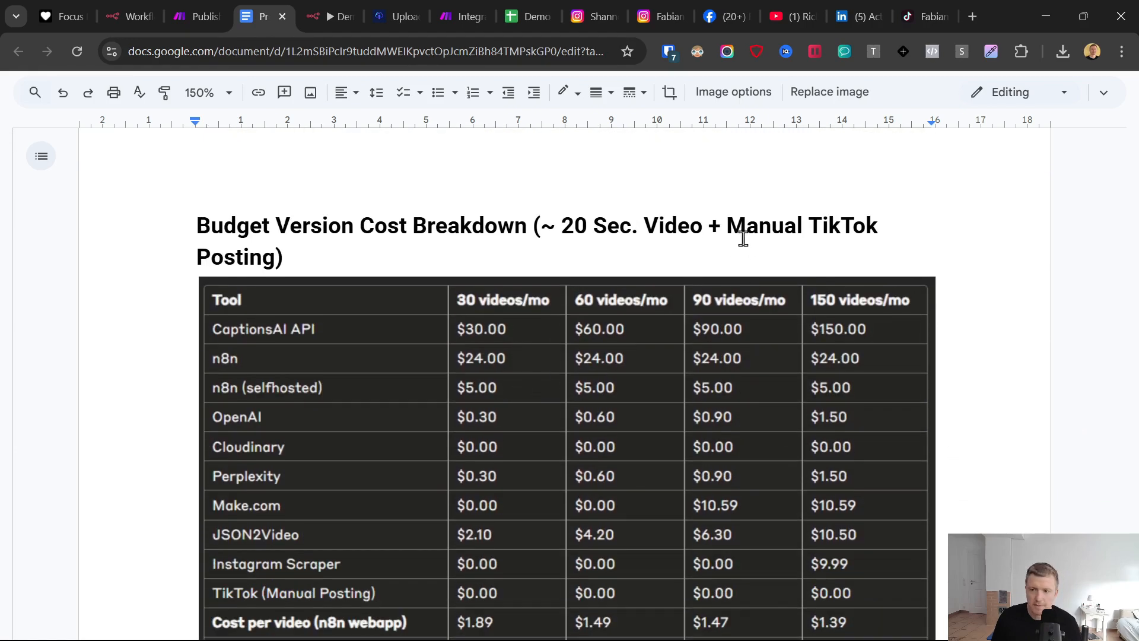
scroll(478, 386, "down", 3)
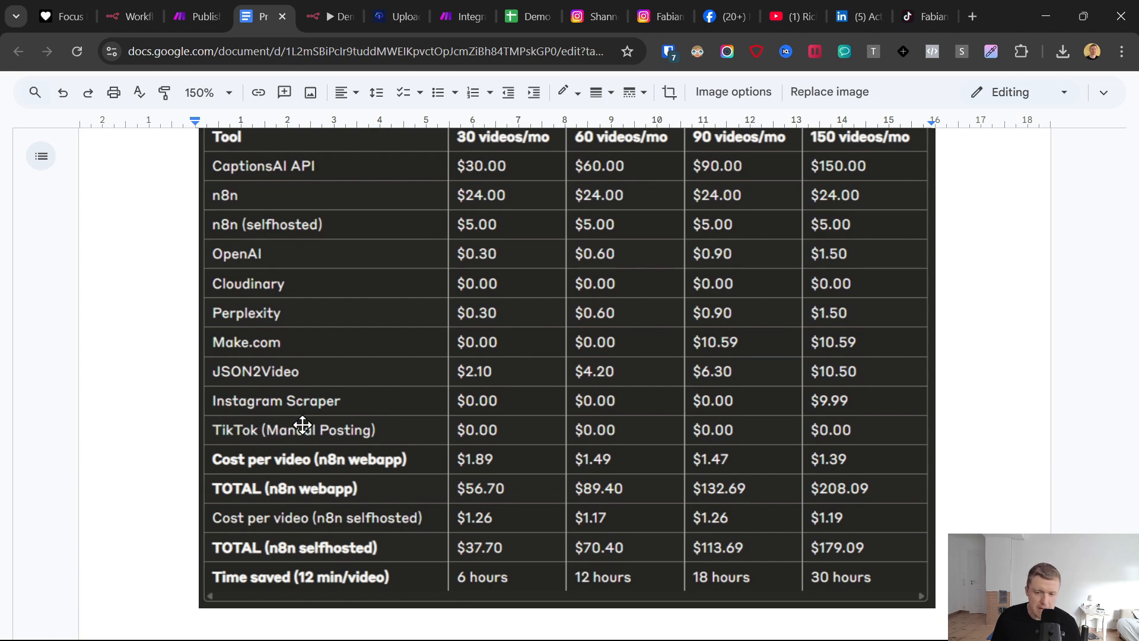
scroll(448, 446, "down", 1)
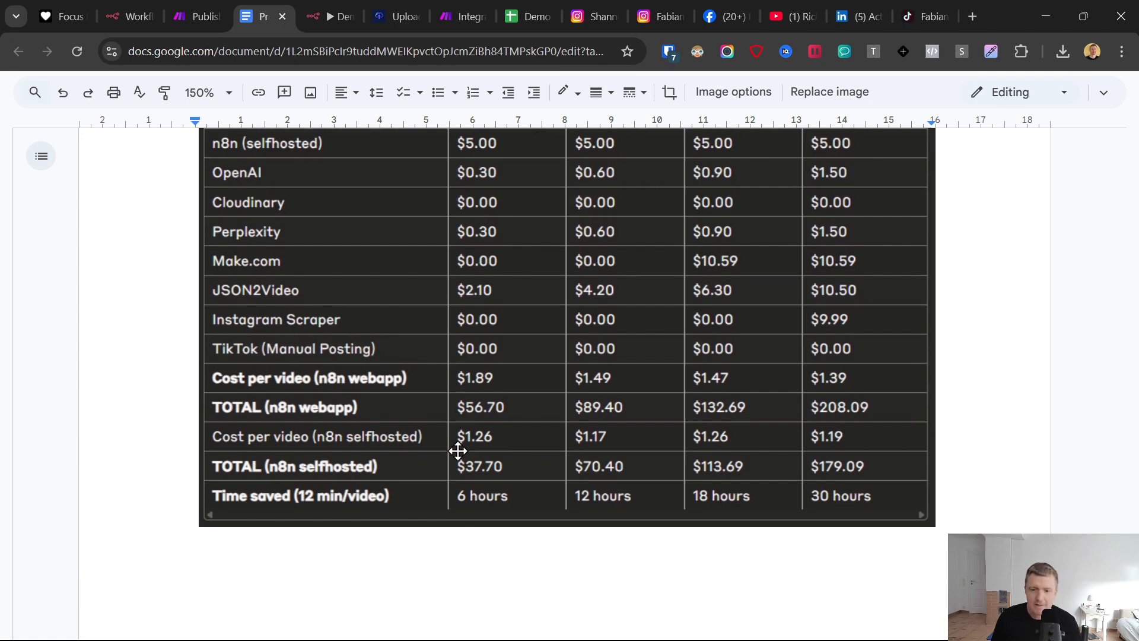
scroll(469, 470, "up", 1)
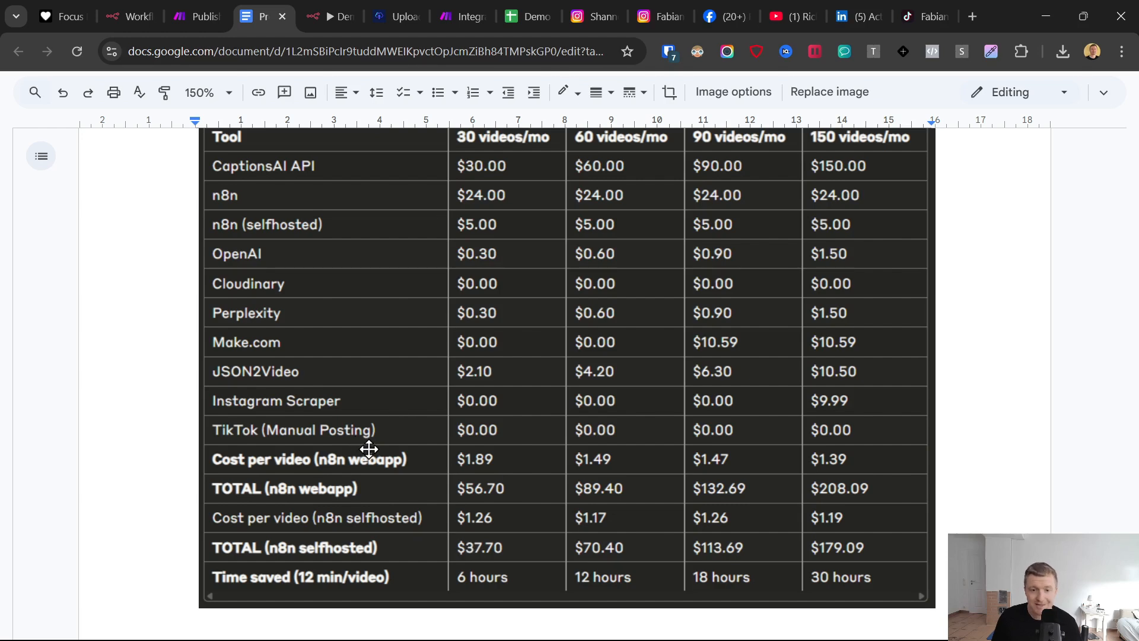
scroll(471, 300, "up", 1)
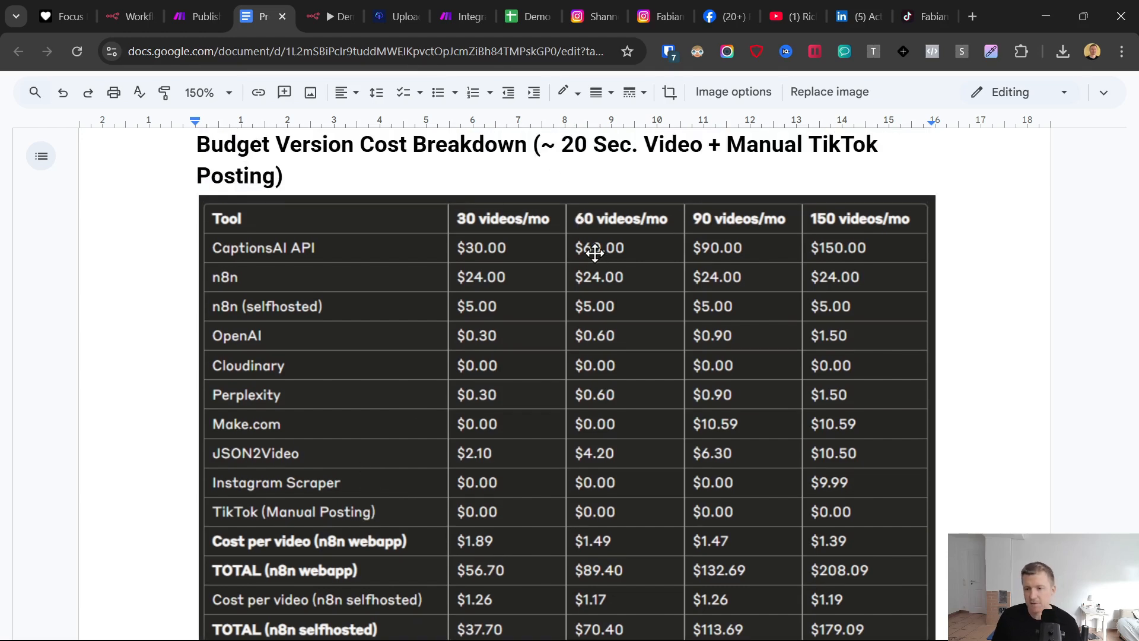
scroll(591, 343, "up", 4)
scroll(593, 345, "up", 15)
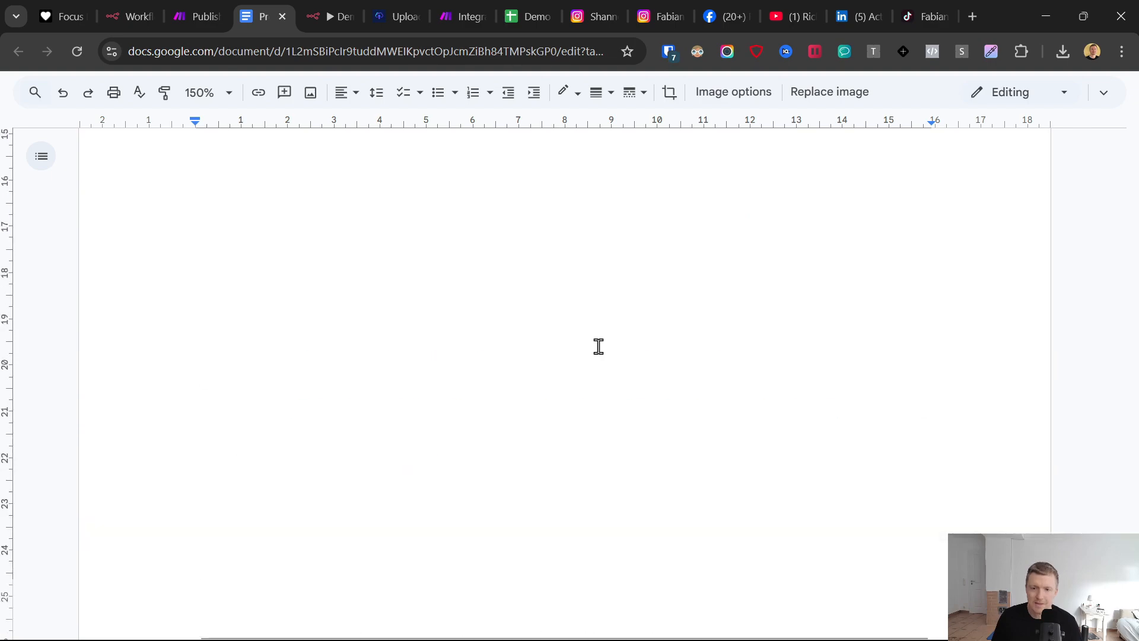